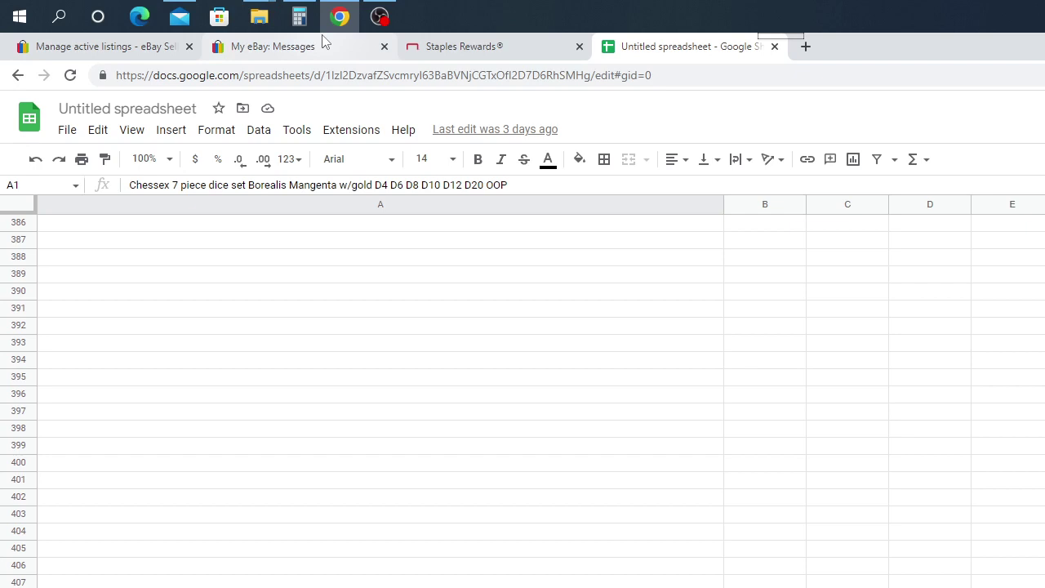
Switch to eBay Seller Hub's active listings and examine the auction titles, lot numbers and current prices
mouse_move(322, 41)
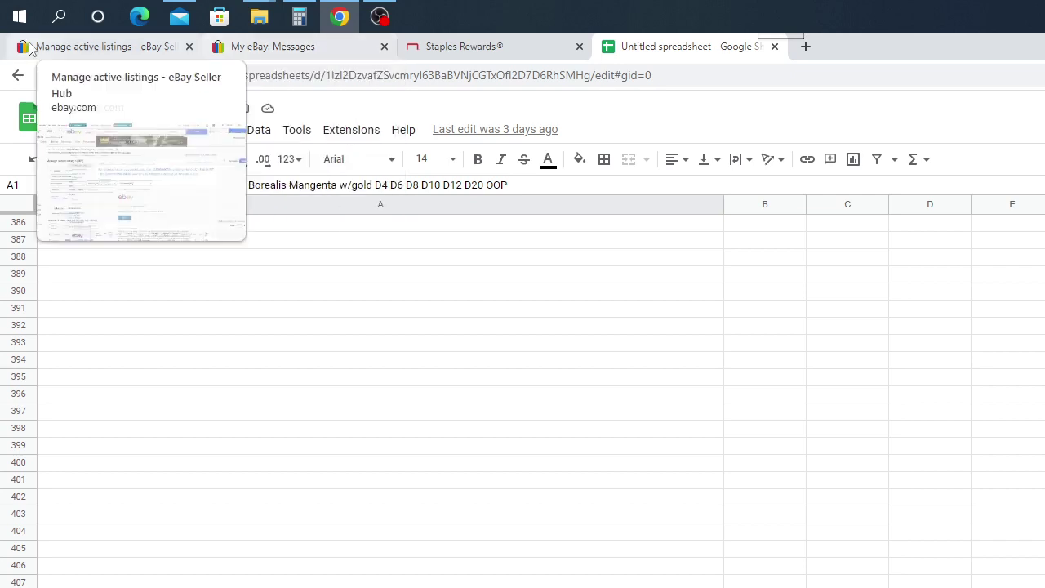
click(109, 49)
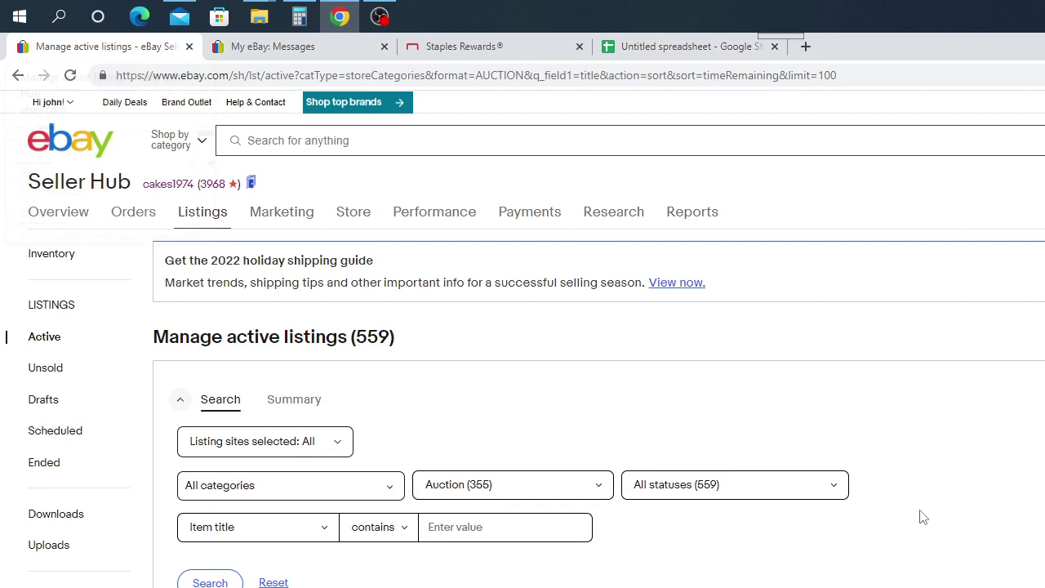
scroll(923, 517, down, 10)
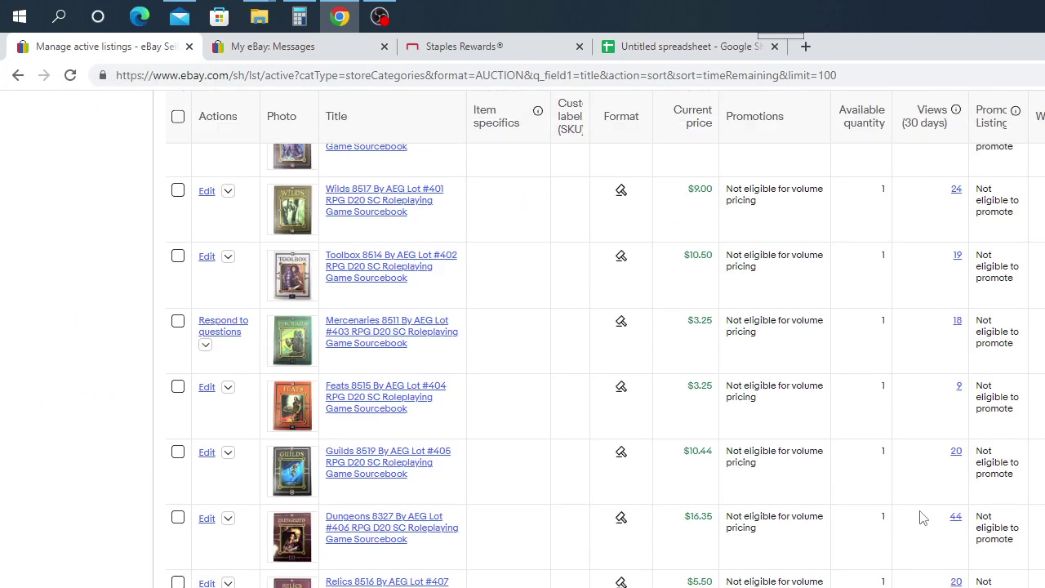
scroll(923, 516, up, 2)
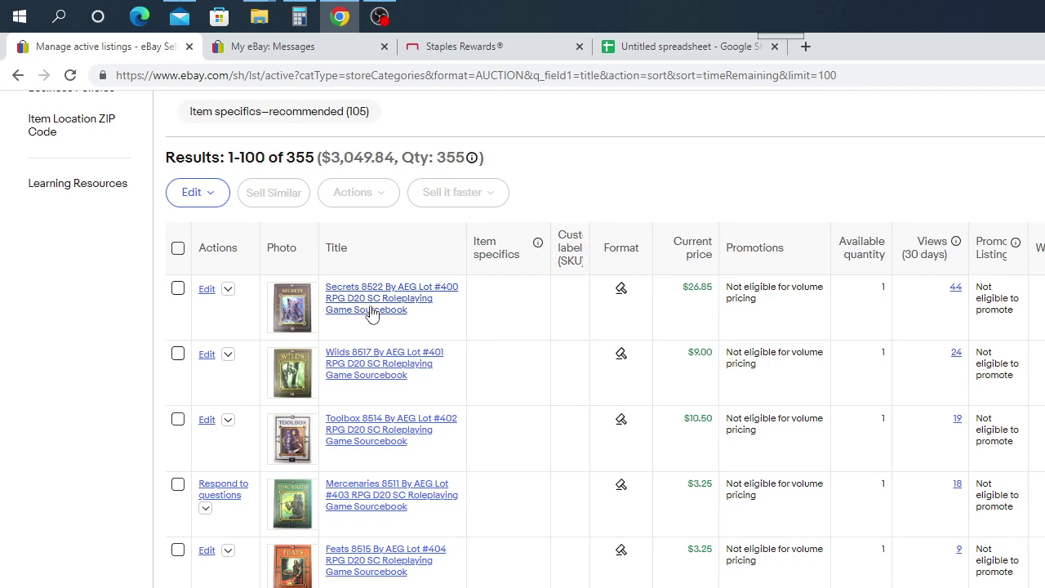
scroll(372, 315, down, 1)
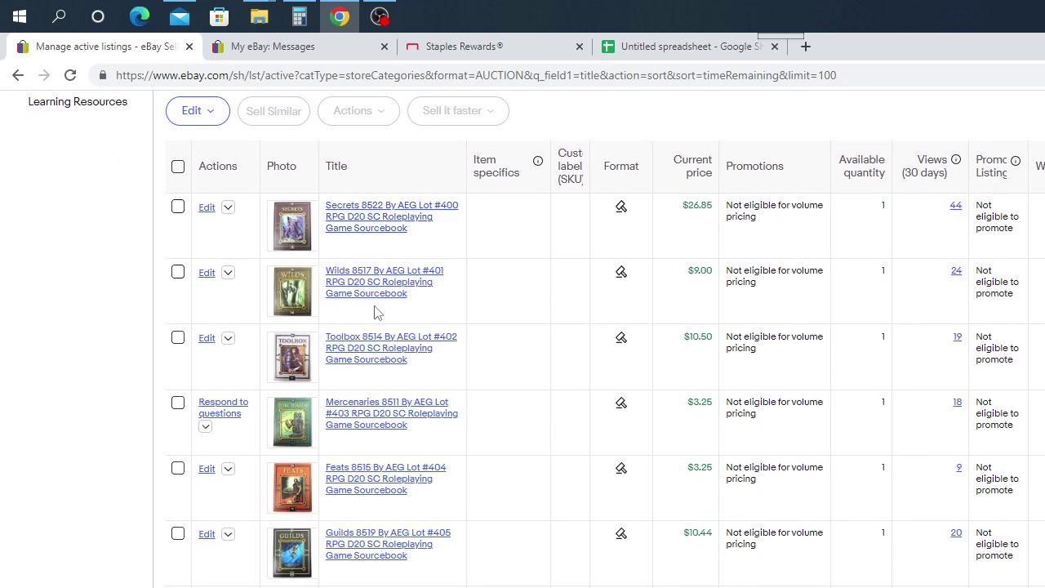
scroll(398, 292, up, 1)
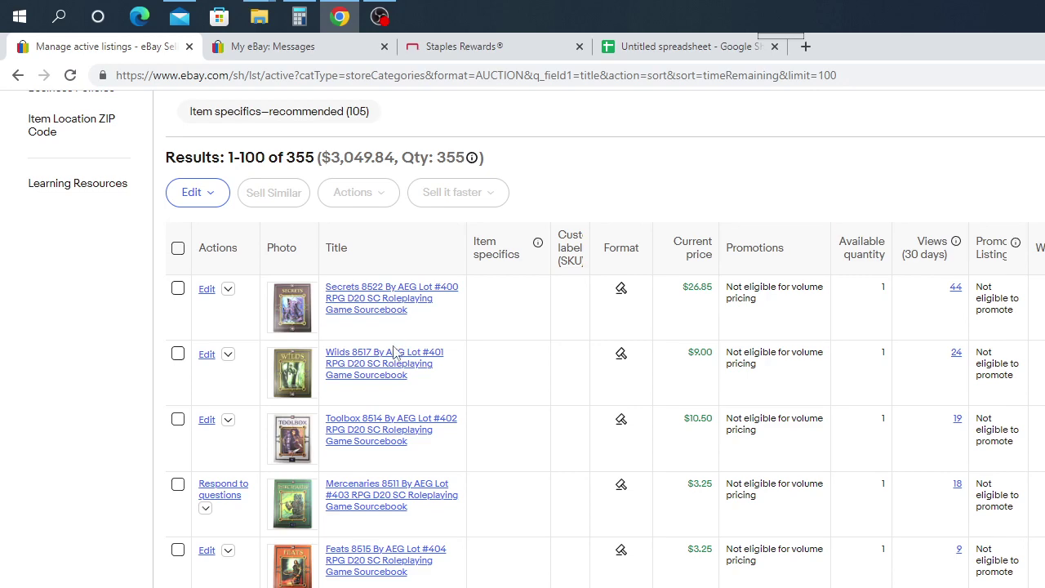
scroll(394, 351, down, 3)
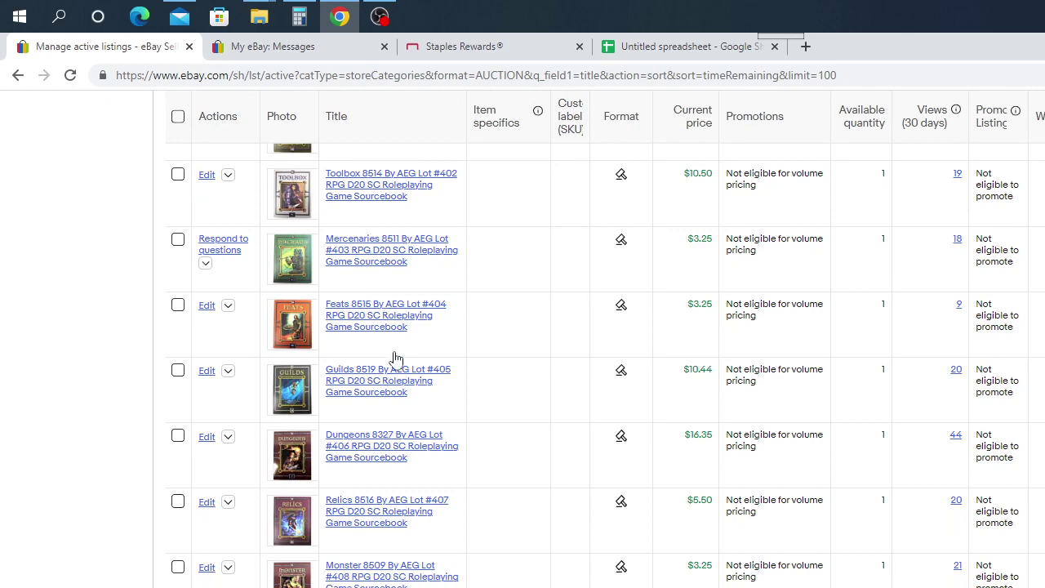
scroll(403, 397, down, 2)
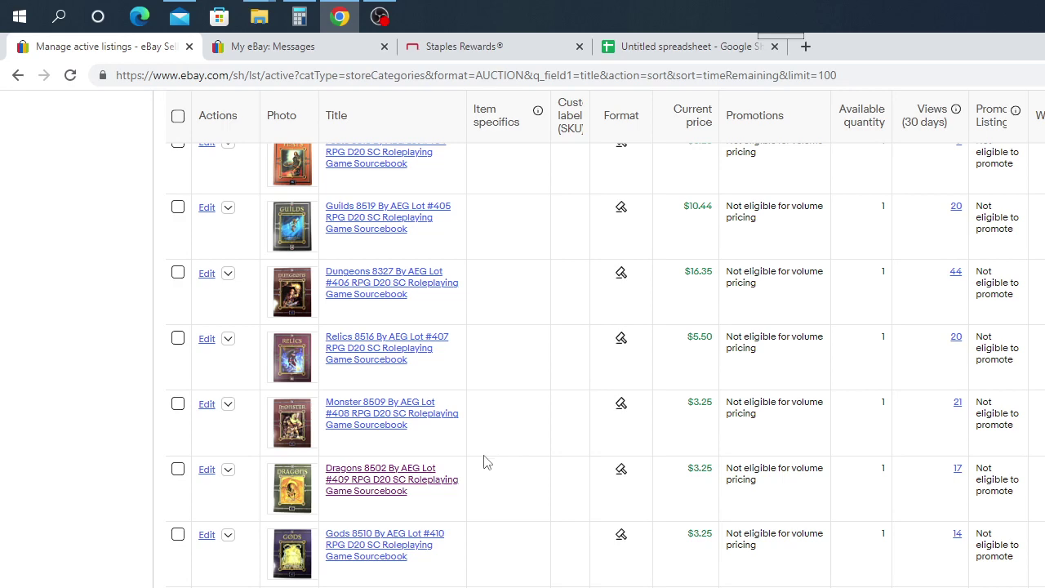
scroll(484, 463, up, 2)
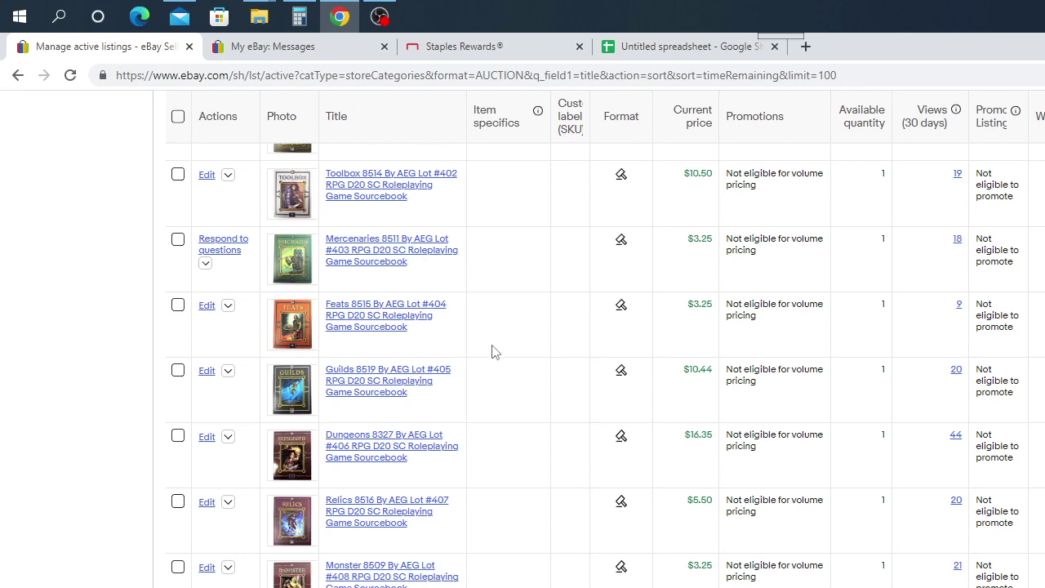
Go to the seller's eBay store page and open the Secrets 8522 By AEG Lot #400 listing
key(Home)
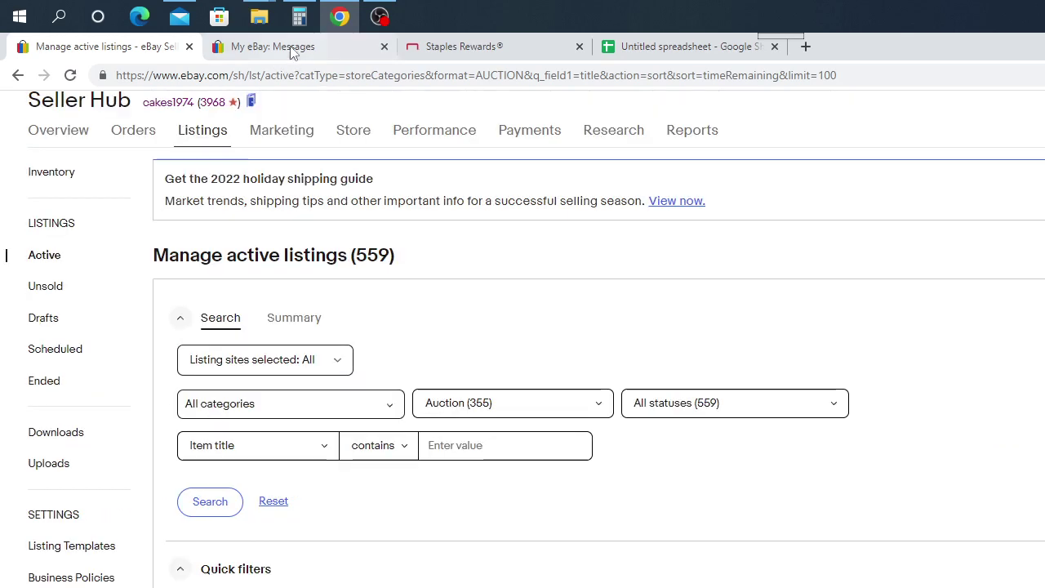
click(253, 104)
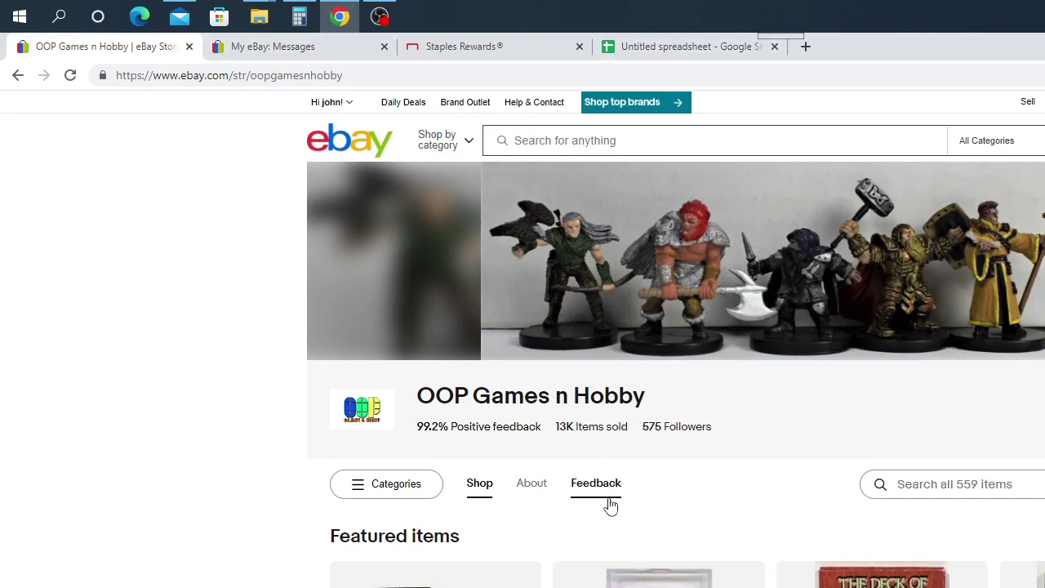
scroll(609, 504, down, 8)
scroll(651, 556, up, 4)
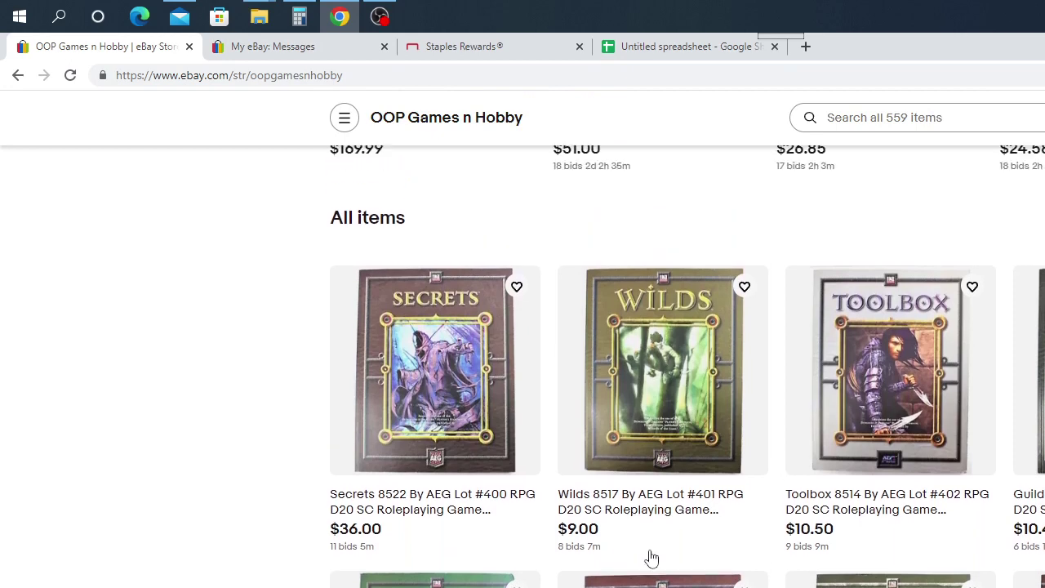
scroll(651, 556, down, 3)
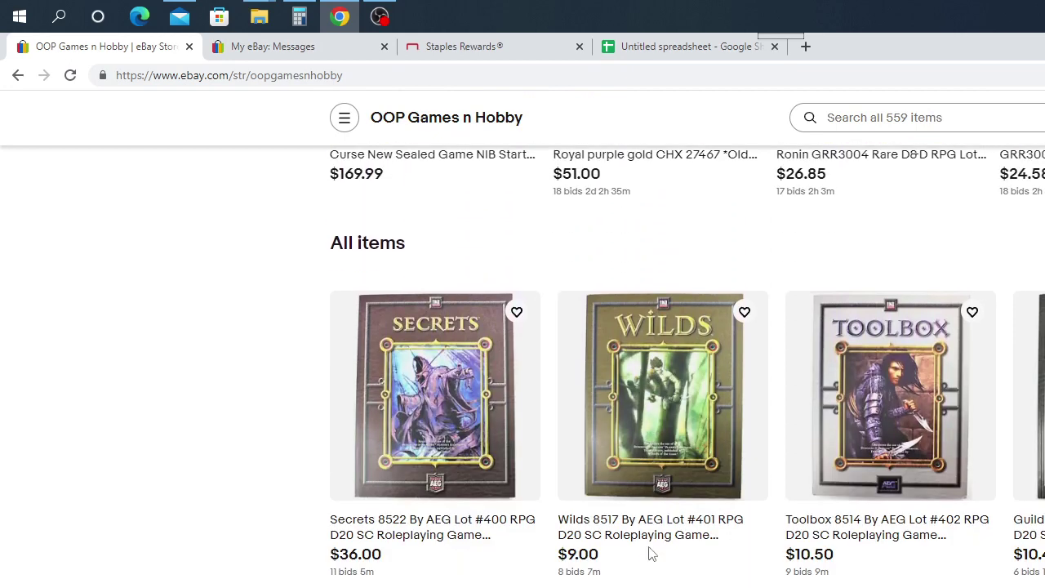
click(437, 399)
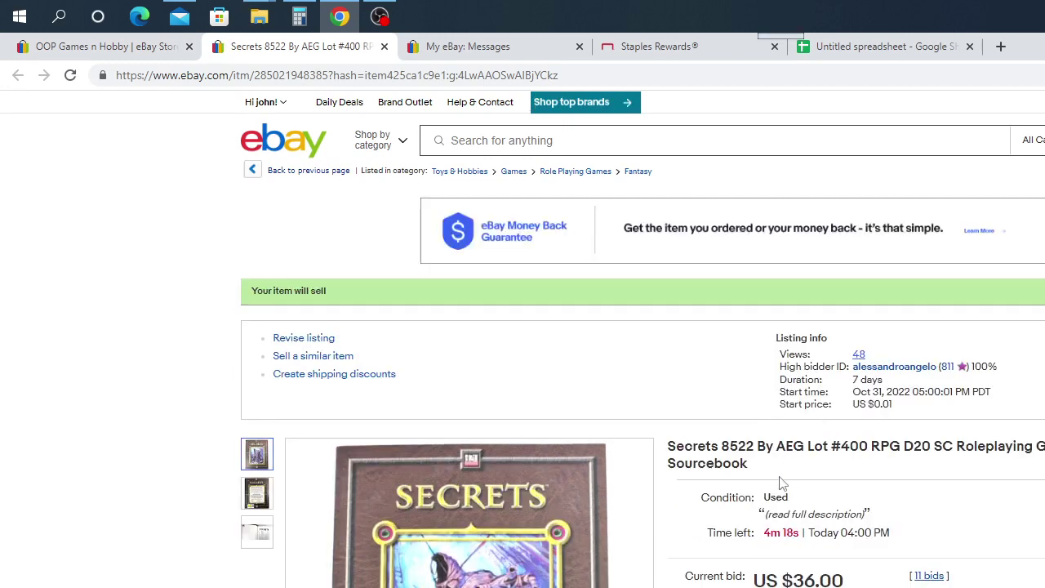
Copy the Secrets 8522 listing's full title into cell A400 of the Google Sheets spreadsheet, then select cell B400
drag(772, 467, 667, 446)
right_click(690, 449)
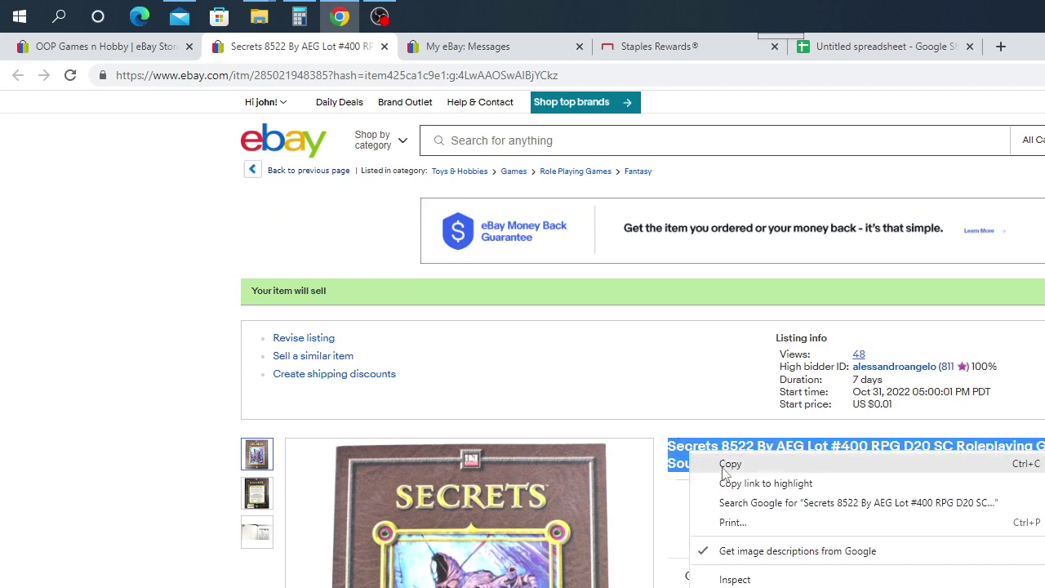
click(724, 466)
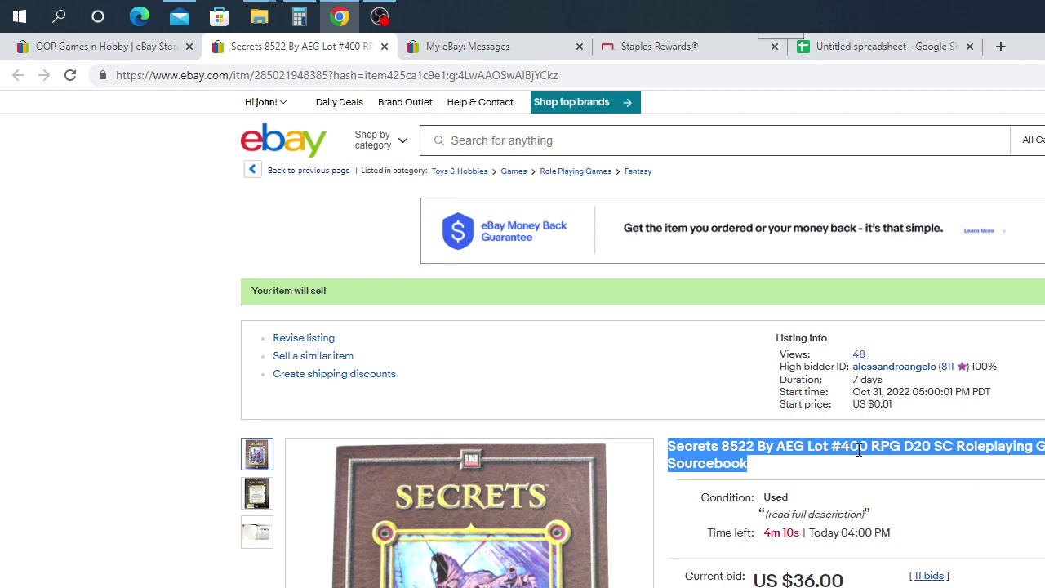
click(867, 48)
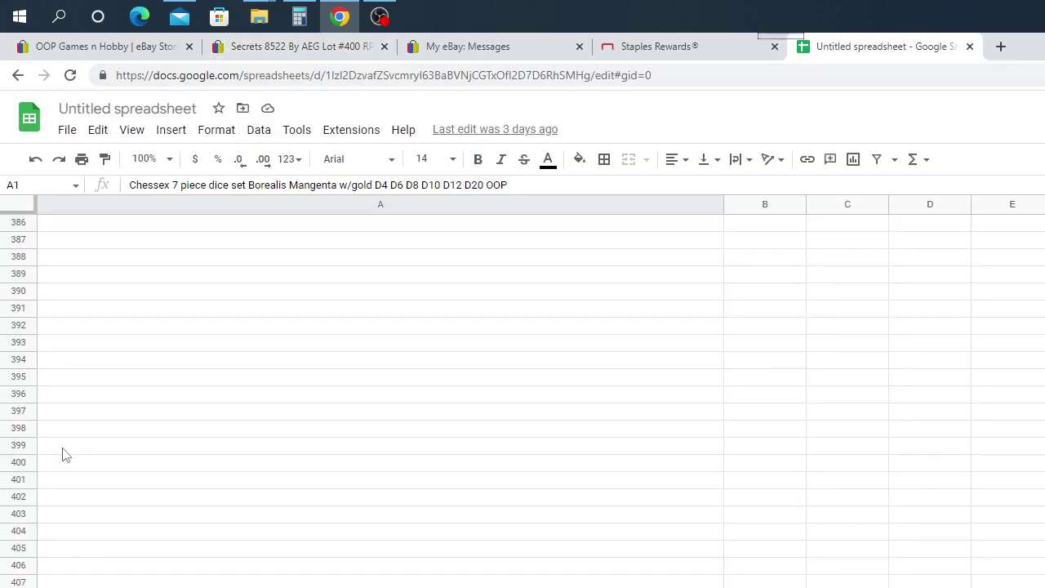
click(84, 465)
right_click(85, 466)
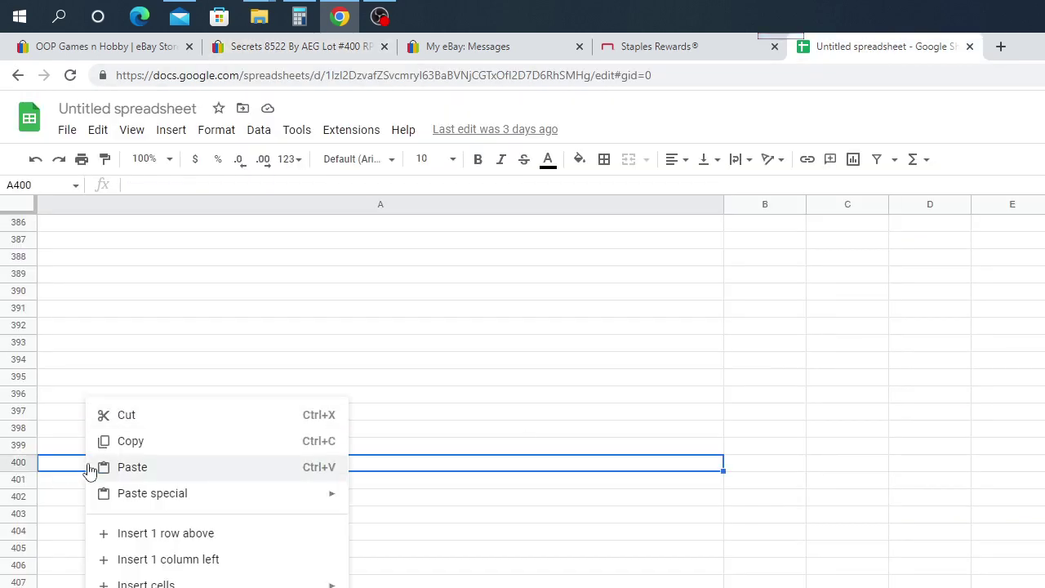
click(155, 473)
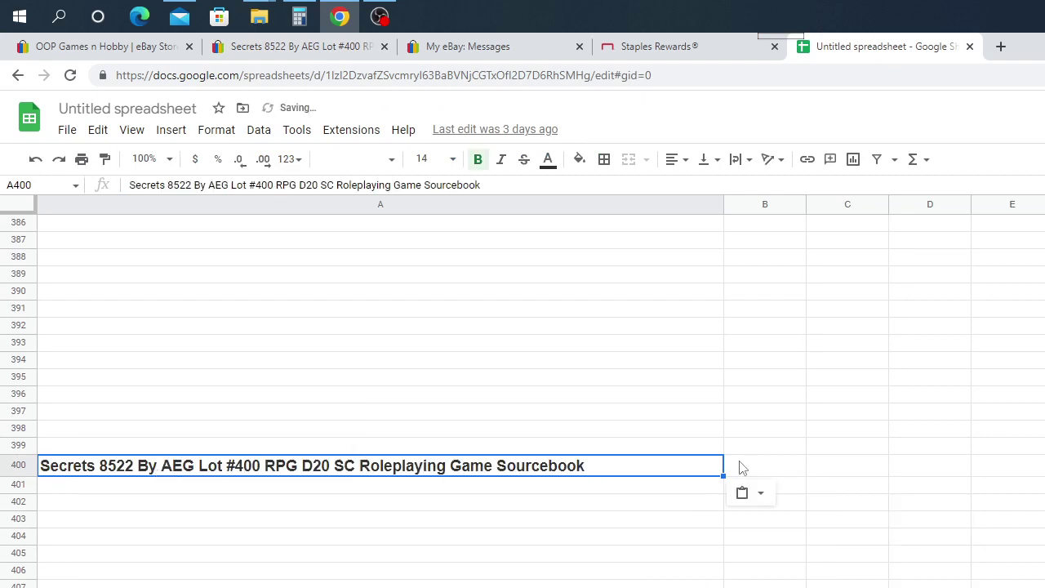
click(794, 471)
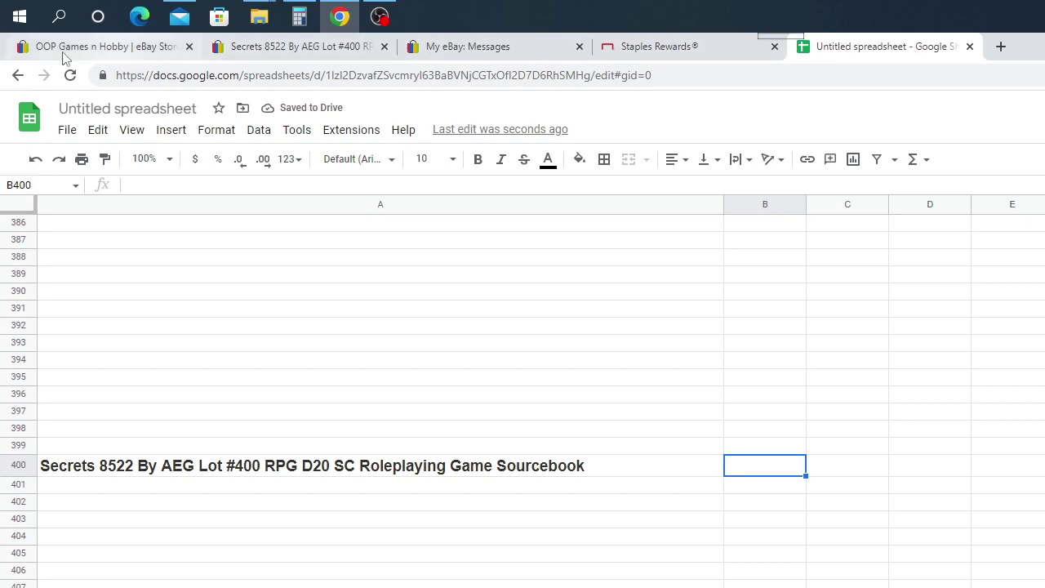
Return to the Secrets 8522 listing on eBay and check its time left, current bid and shipping details
mouse_move(121, 55)
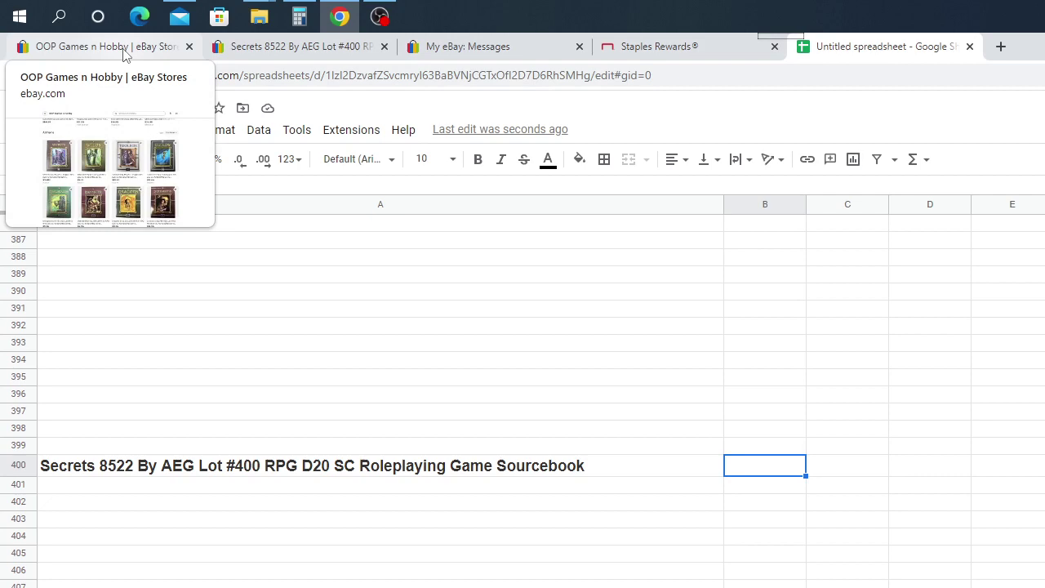
click(123, 51)
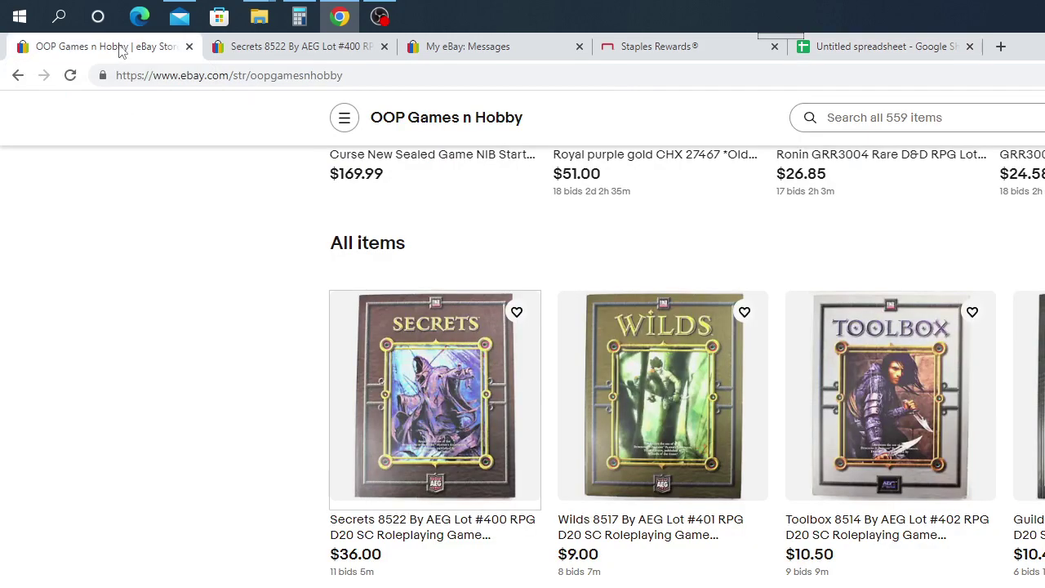
click(307, 49)
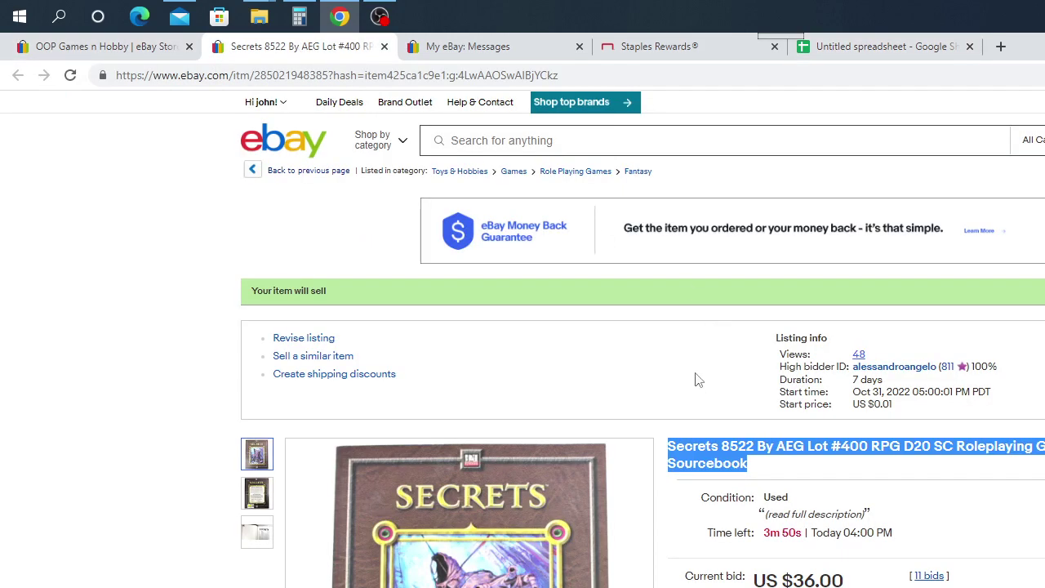
scroll(698, 380, down, 2)
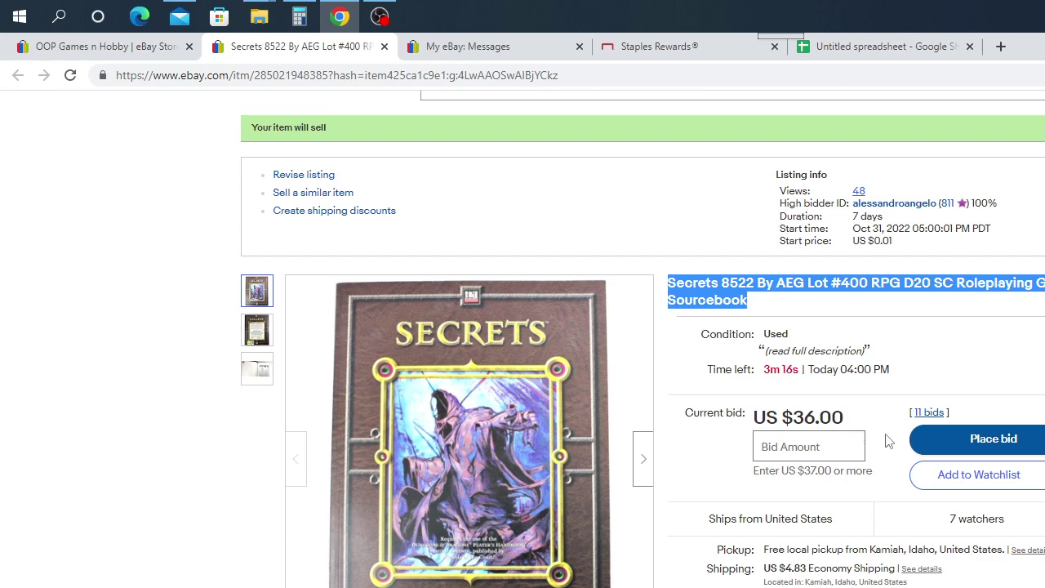
scroll(888, 442, down, 1)
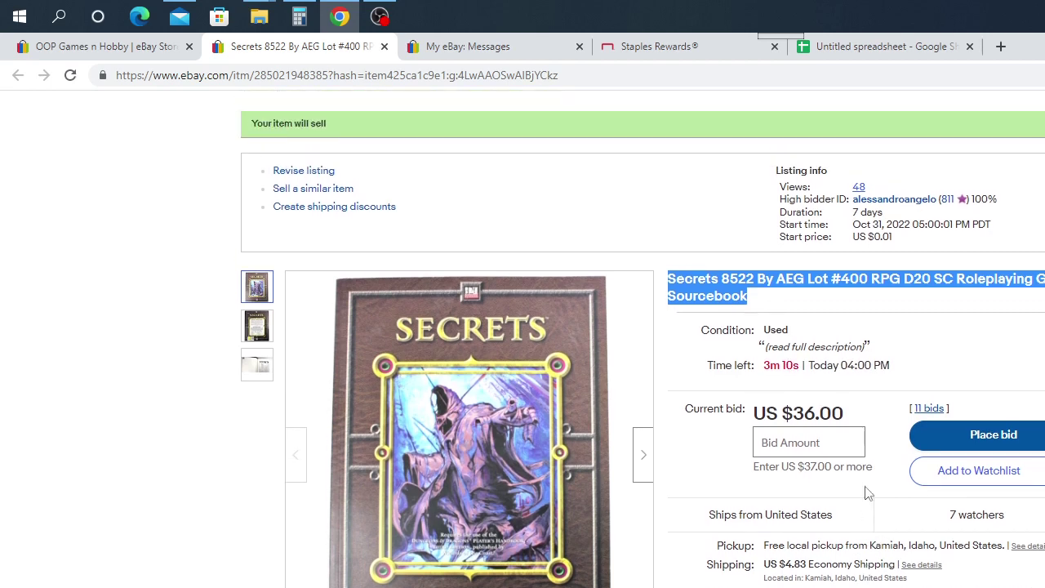
scroll(867, 490, up, 3)
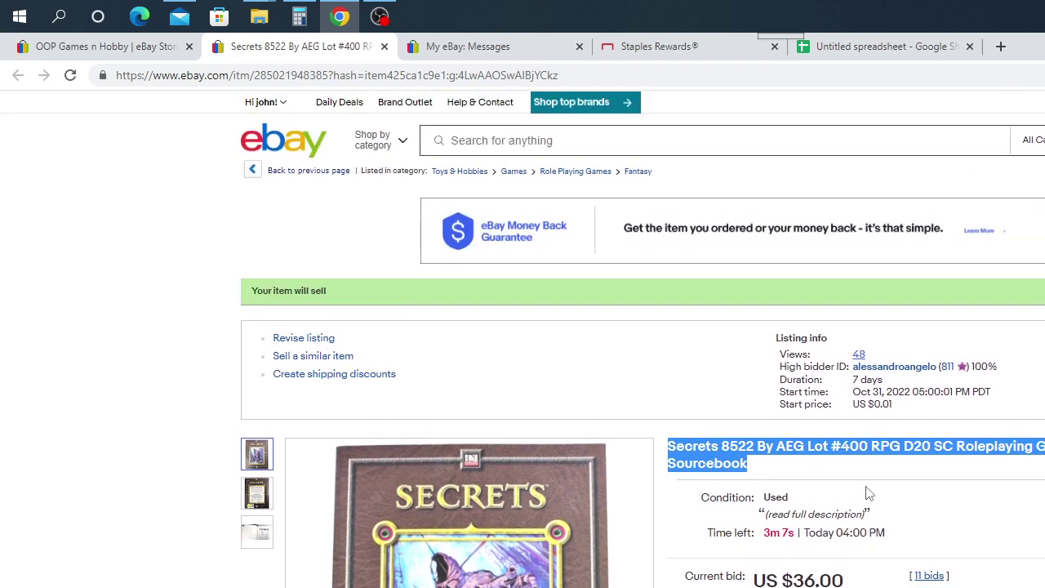
Return to the eBay store page and examine the lot numbers, prices and remaining times of the AEG sourcebook auctions
click(136, 46)
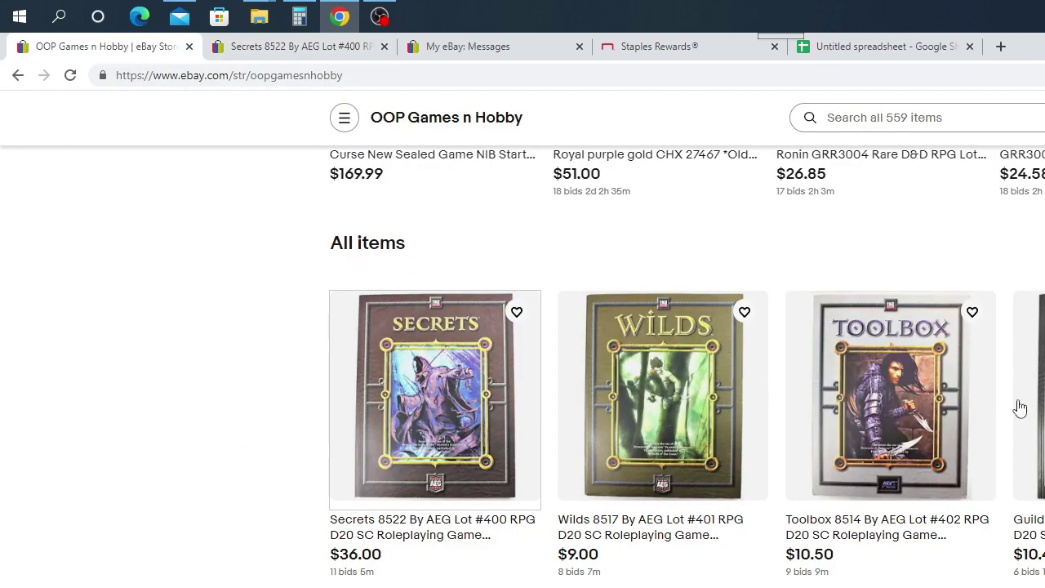
scroll(991, 408, up, 3)
scroll(992, 409, down, 4)
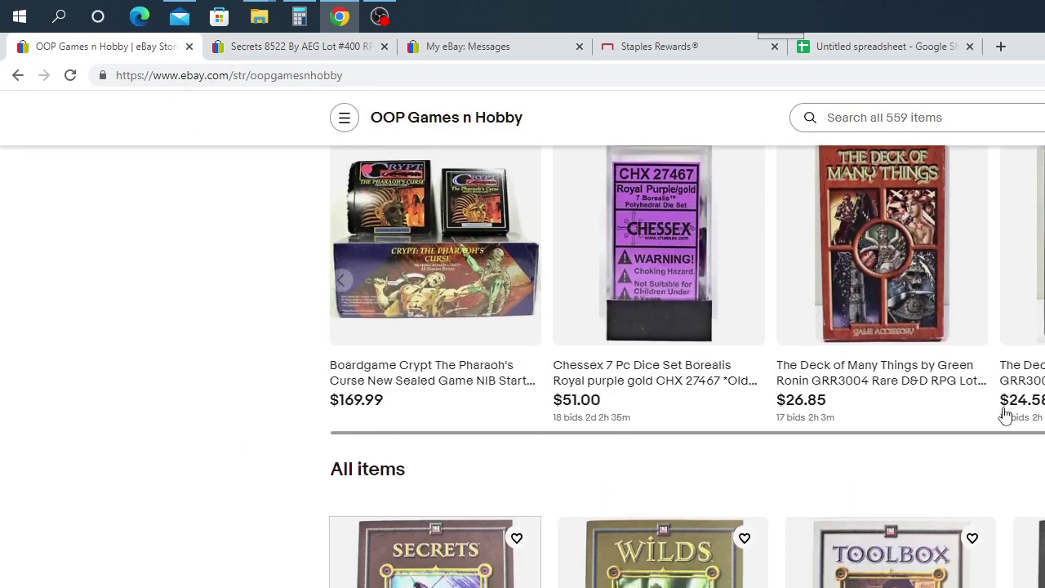
scroll(1006, 414, down, 2)
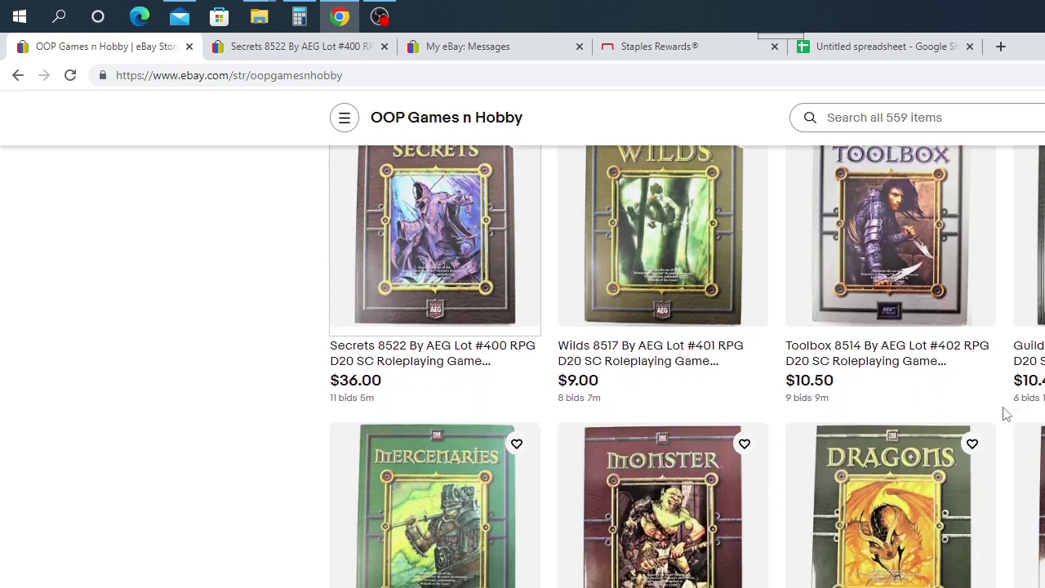
scroll(1006, 414, down, 2)
scroll(1006, 414, down, 3)
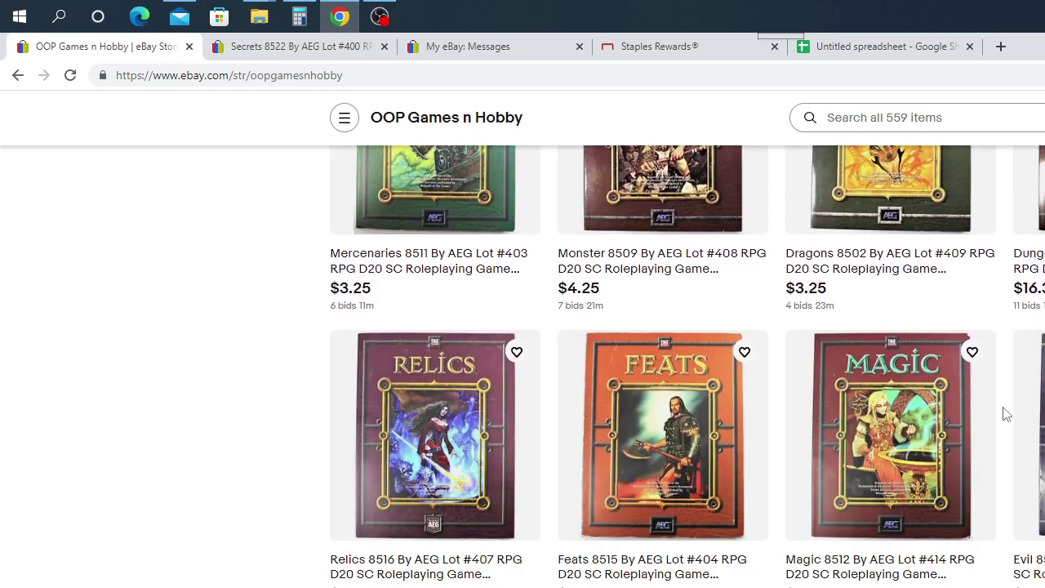
scroll(1006, 414, down, 1)
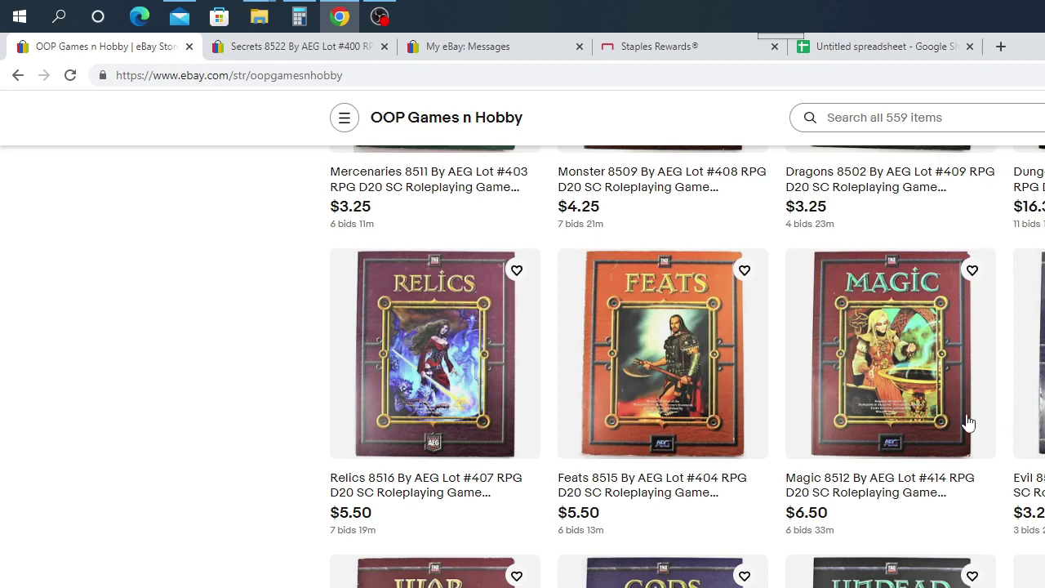
scroll(933, 428, down, 3)
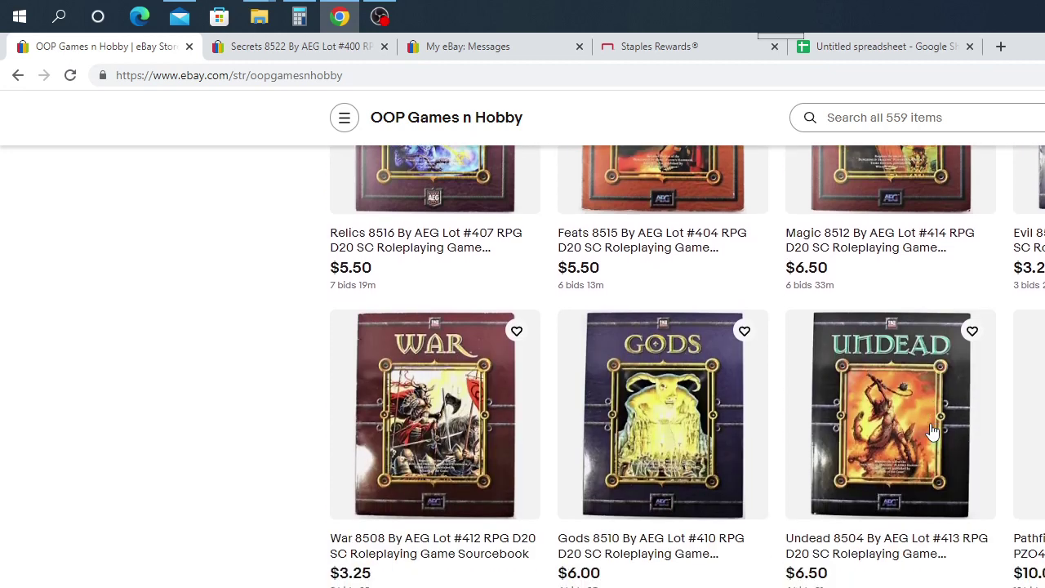
scroll(776, 453, up, 3)
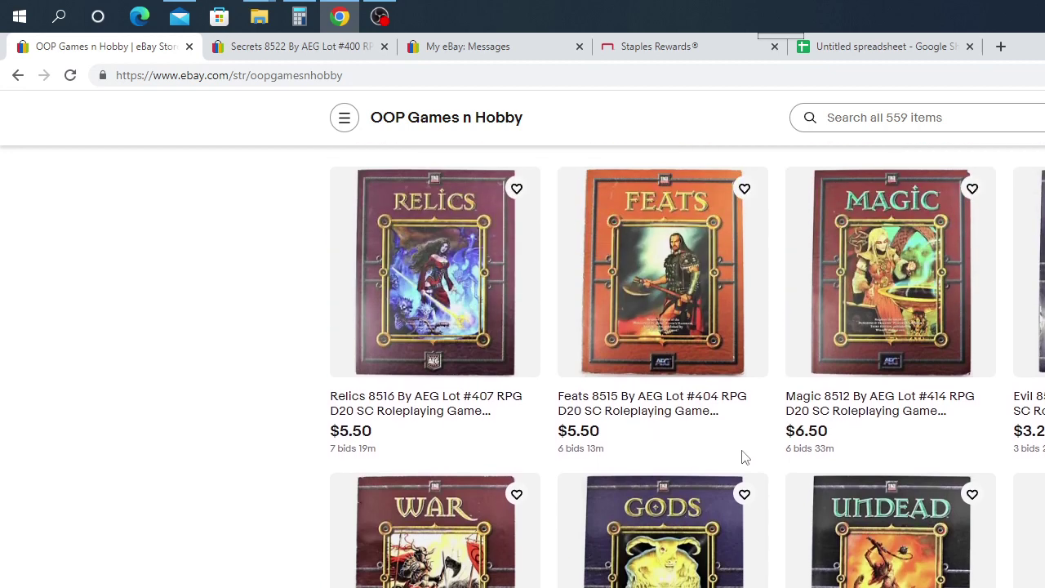
scroll(686, 529, down, 2)
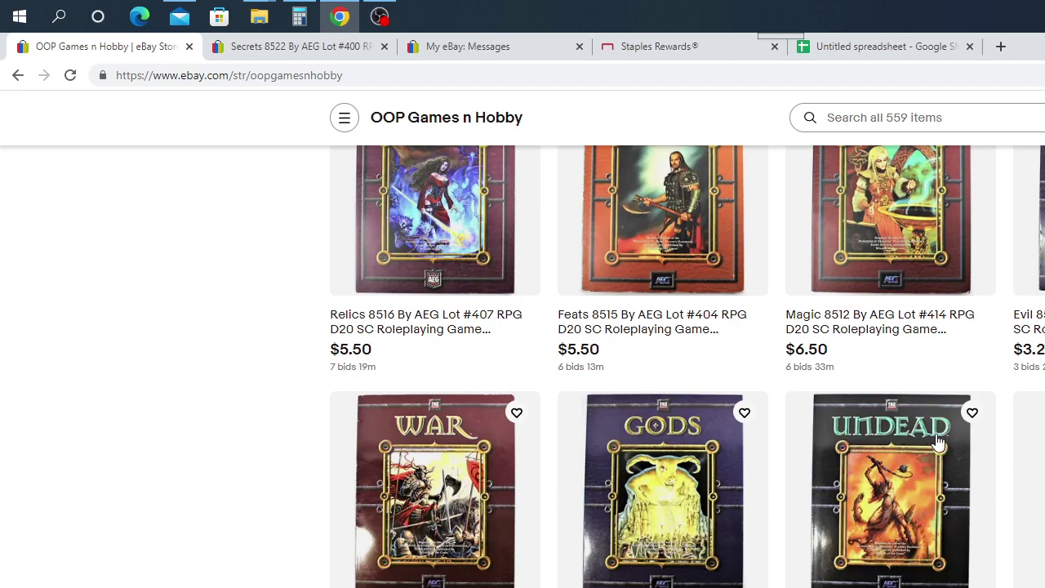
scroll(927, 445, down, 3)
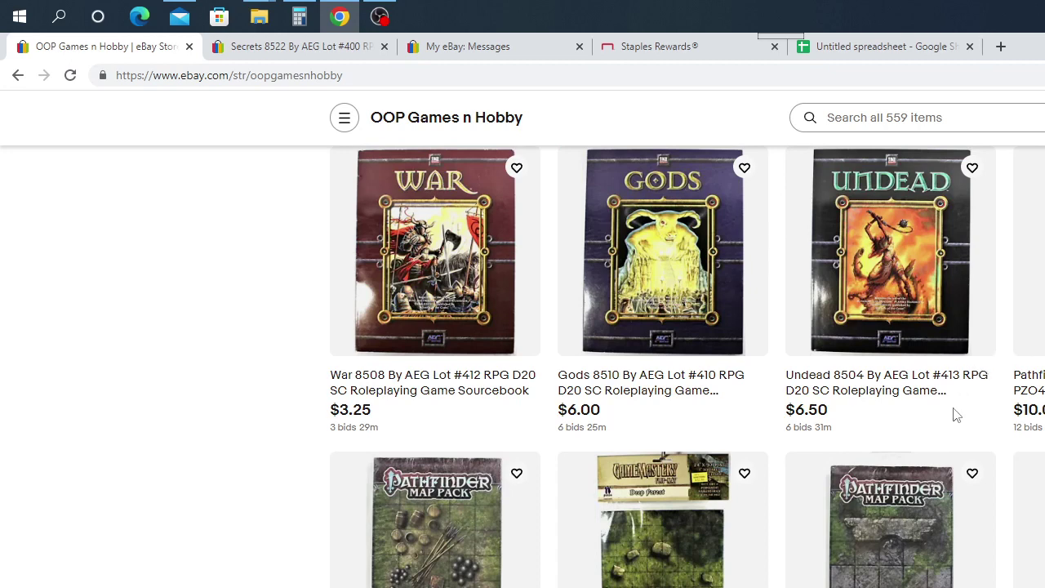
Examine the prices, bids and remaining times of the Pathfinder map pack and flip-mat auctions on the store page
scroll(934, 432, down, 3)
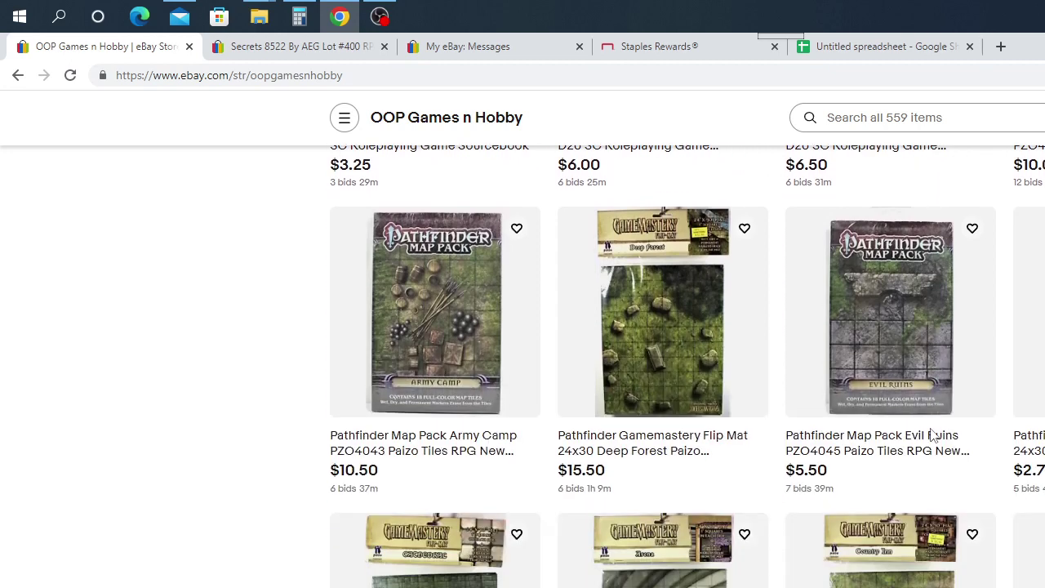
scroll(933, 434, down, 5)
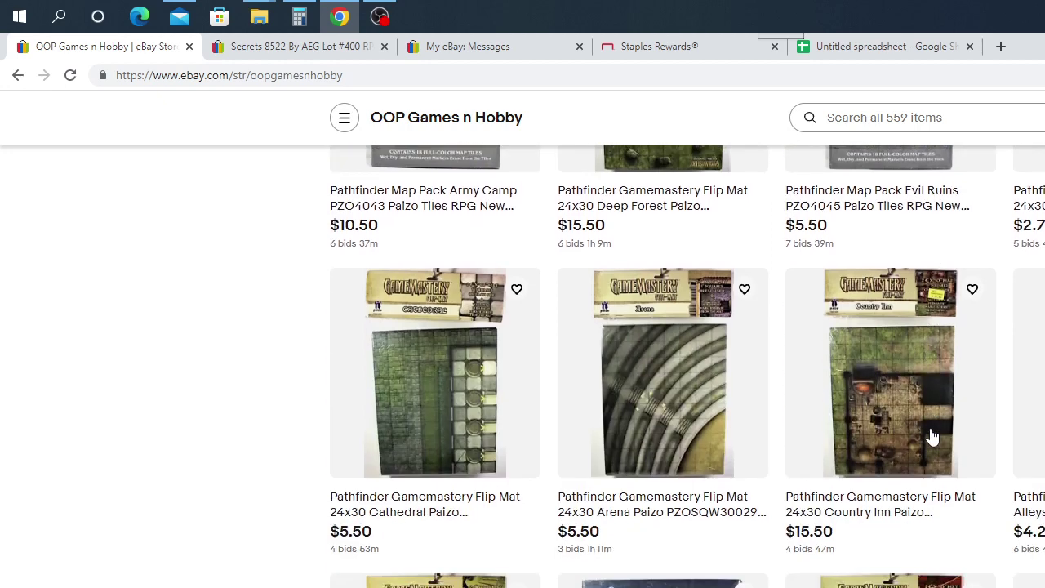
scroll(934, 437, down, 2)
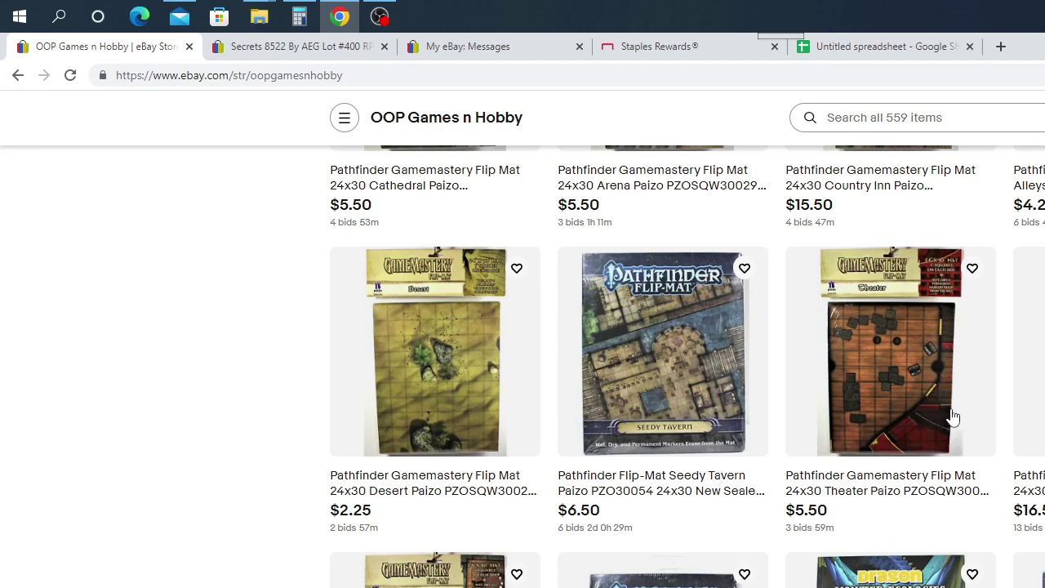
scroll(915, 431, down, 1)
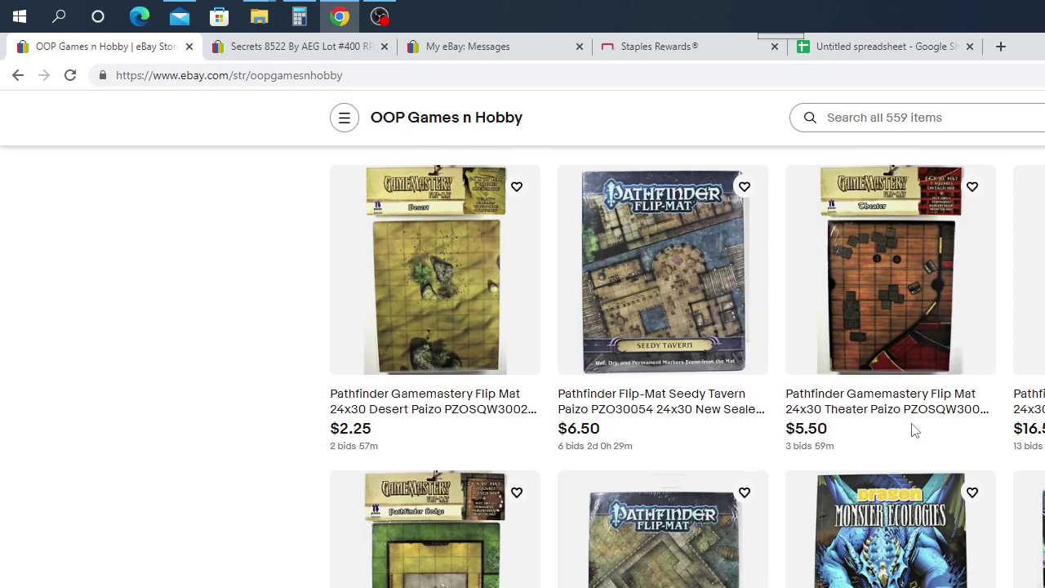
scroll(915, 431, down, 4)
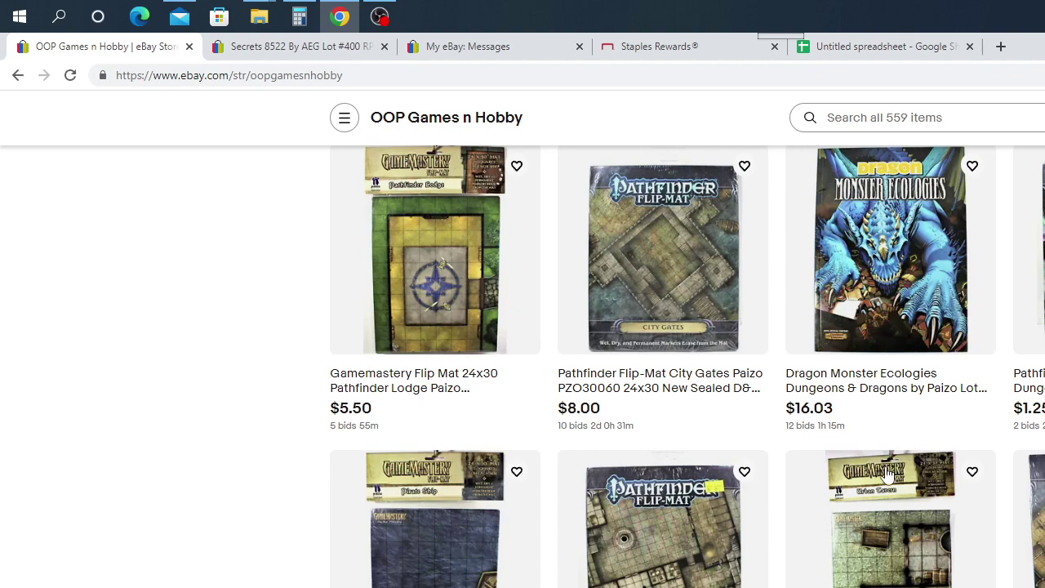
scroll(888, 482, down, 3)
scroll(890, 482, down, 2)
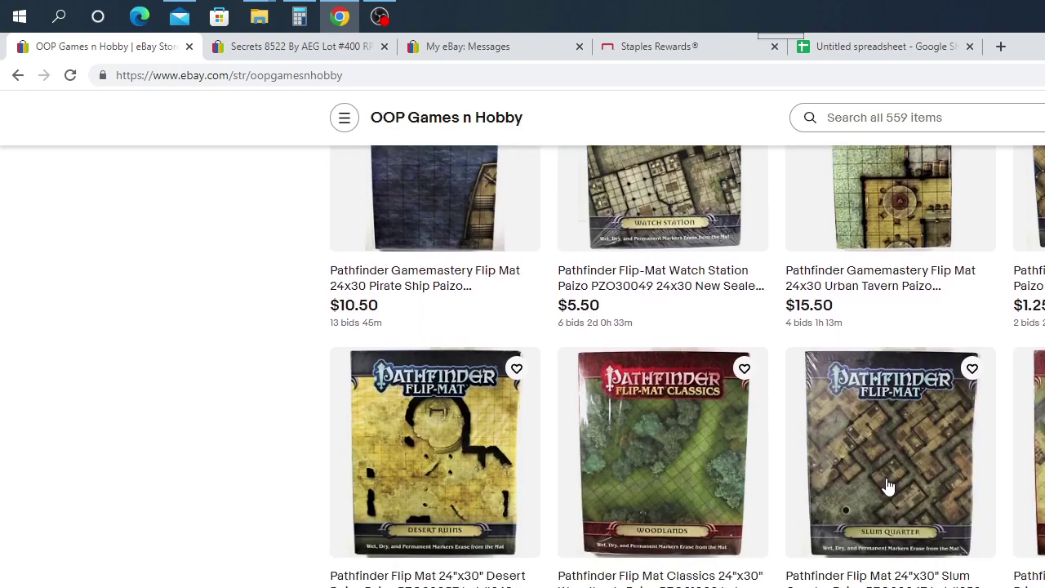
scroll(888, 486, down, 6)
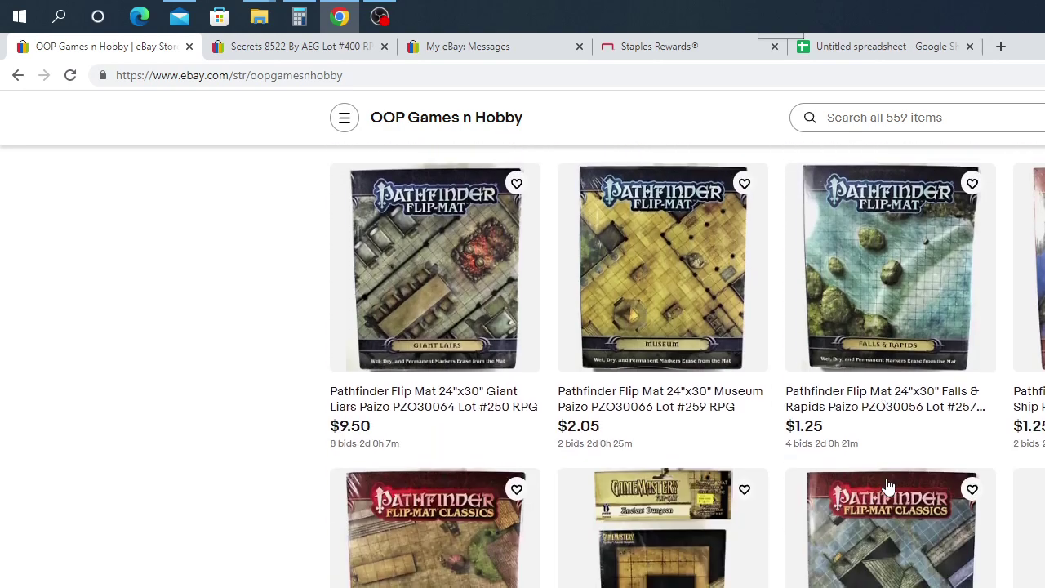
scroll(888, 485, down, 2)
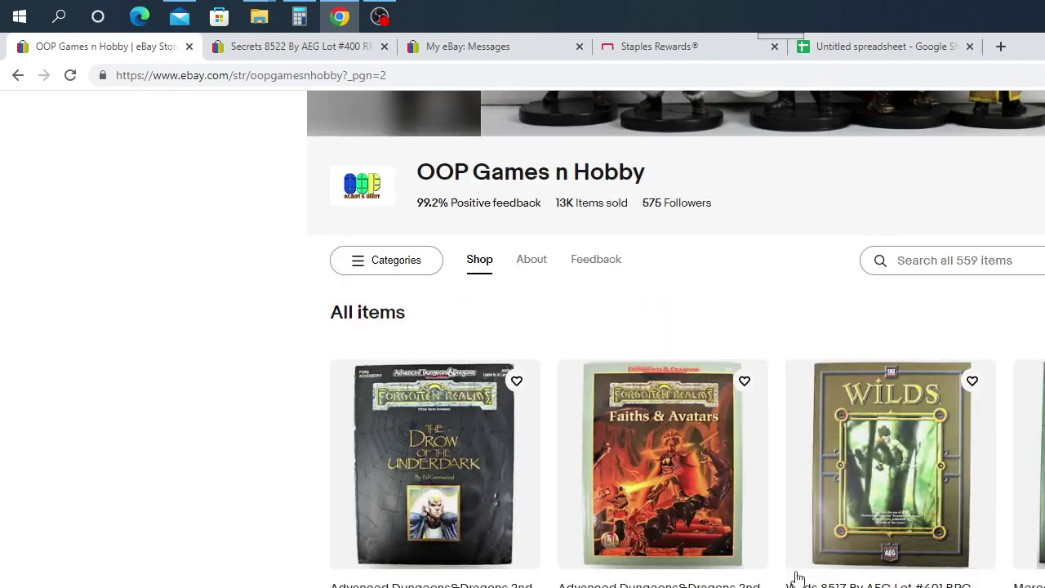
Look over the first auctions on the store's second results page, then return to the store's opening page with the featured items
scroll(786, 567, down, 3)
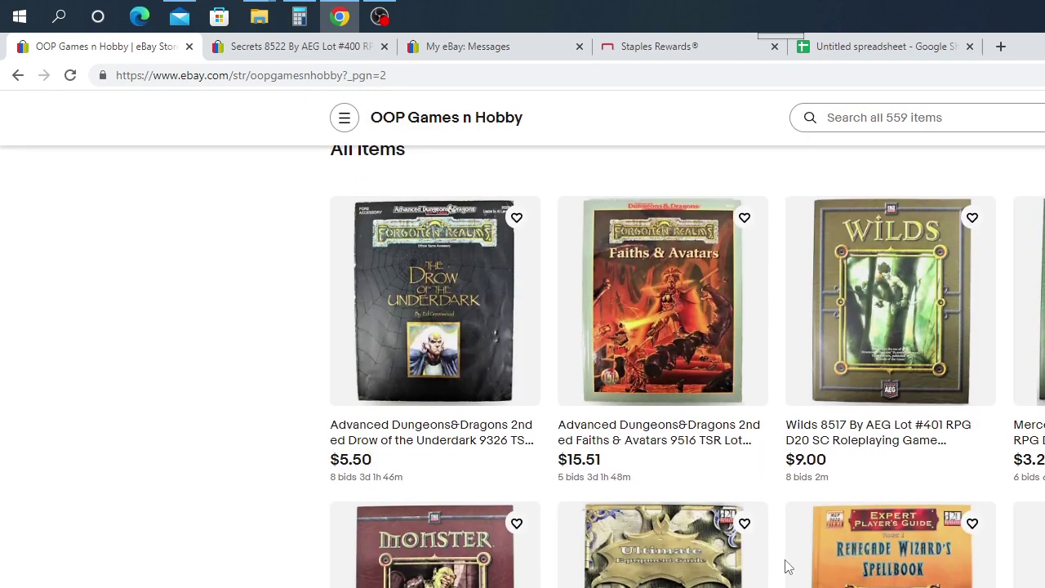
scroll(786, 567, up, 3)
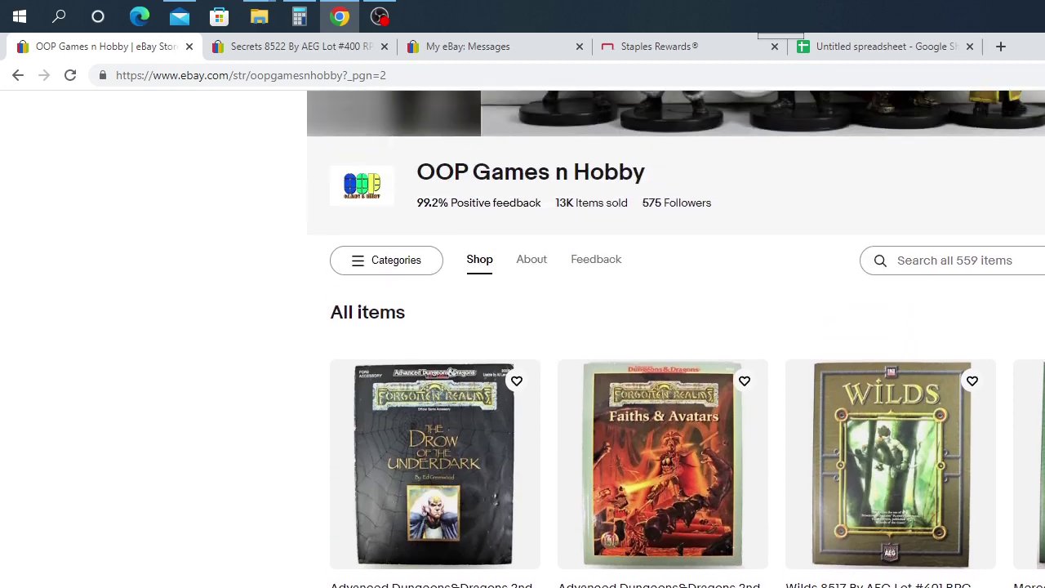
key(alt+Left)
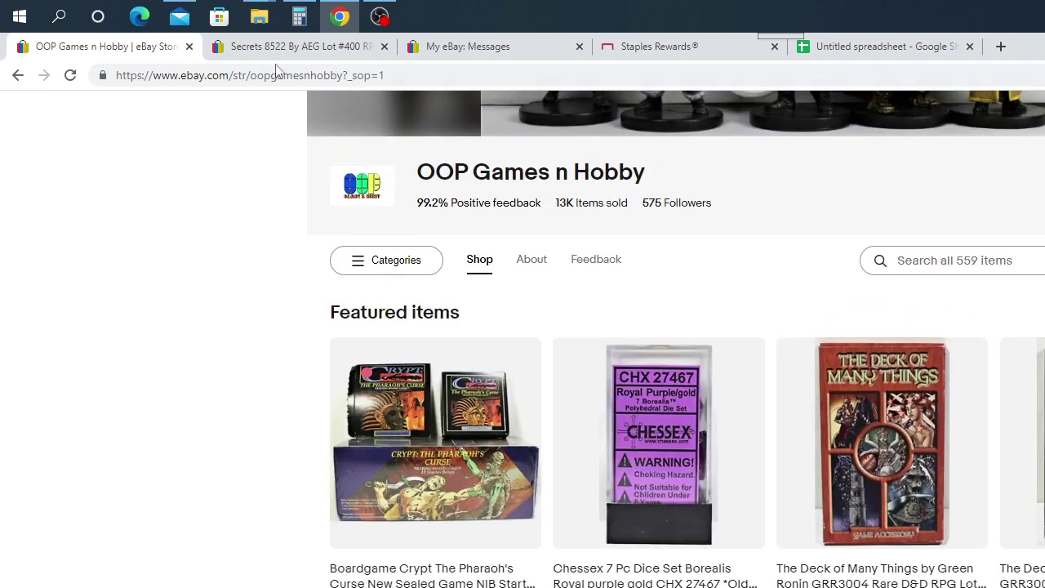
Return to the Secrets 8522 listing and monitor its time left and bid until the auction ends
click(276, 49)
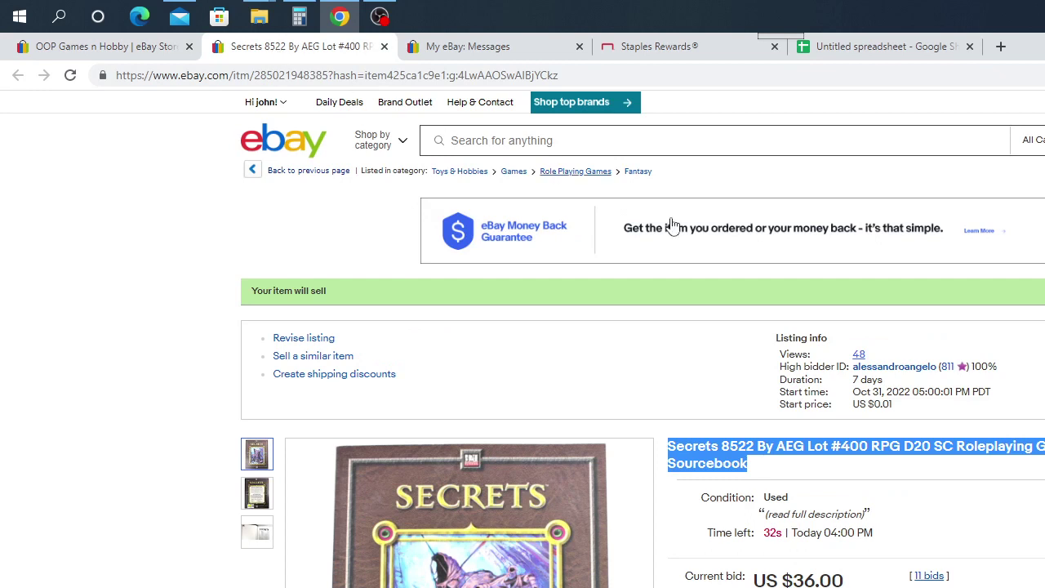
scroll(679, 381, down, 1)
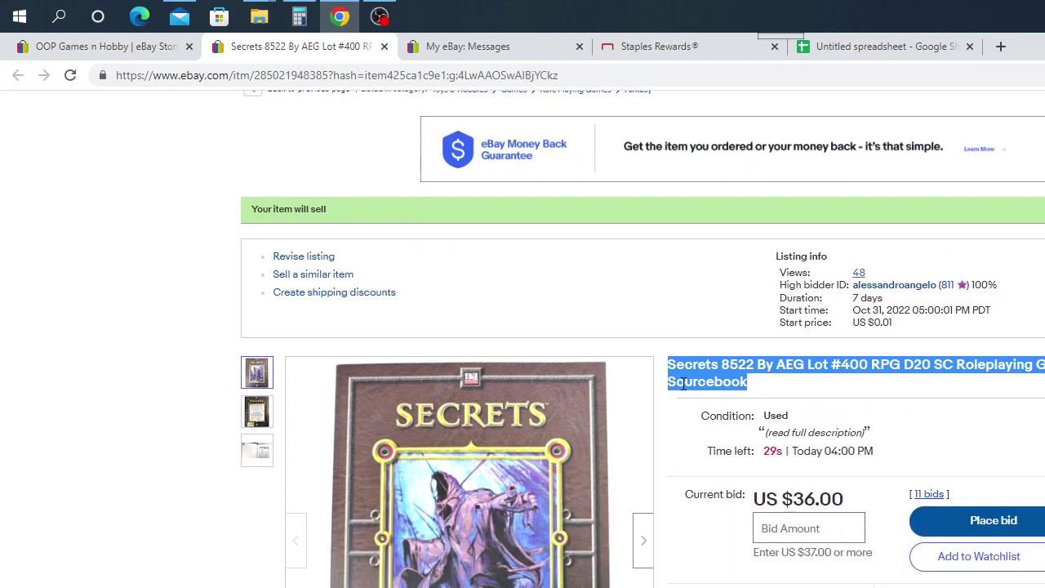
scroll(683, 388, up, 1)
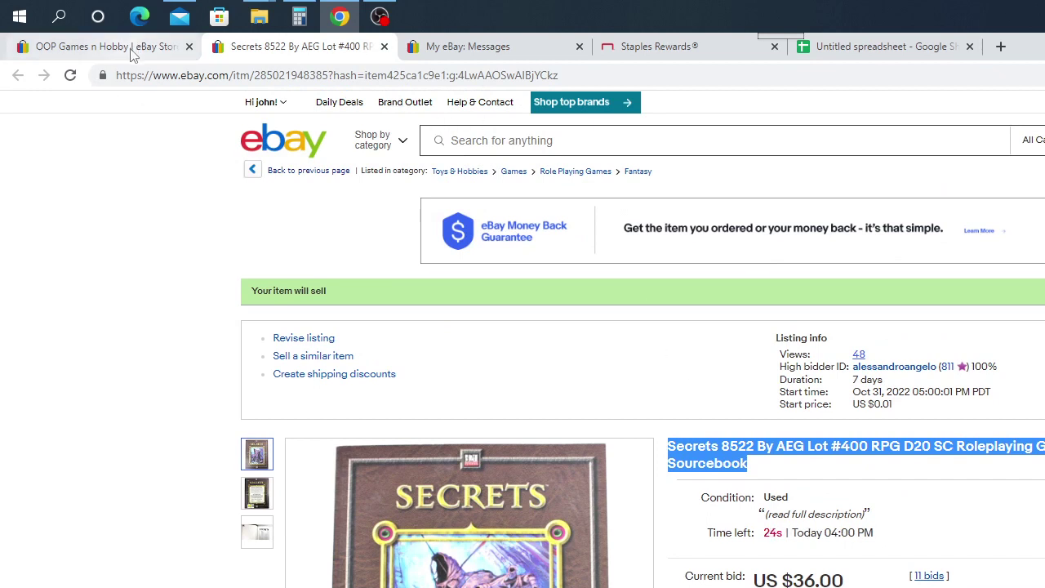
mouse_move(135, 53)
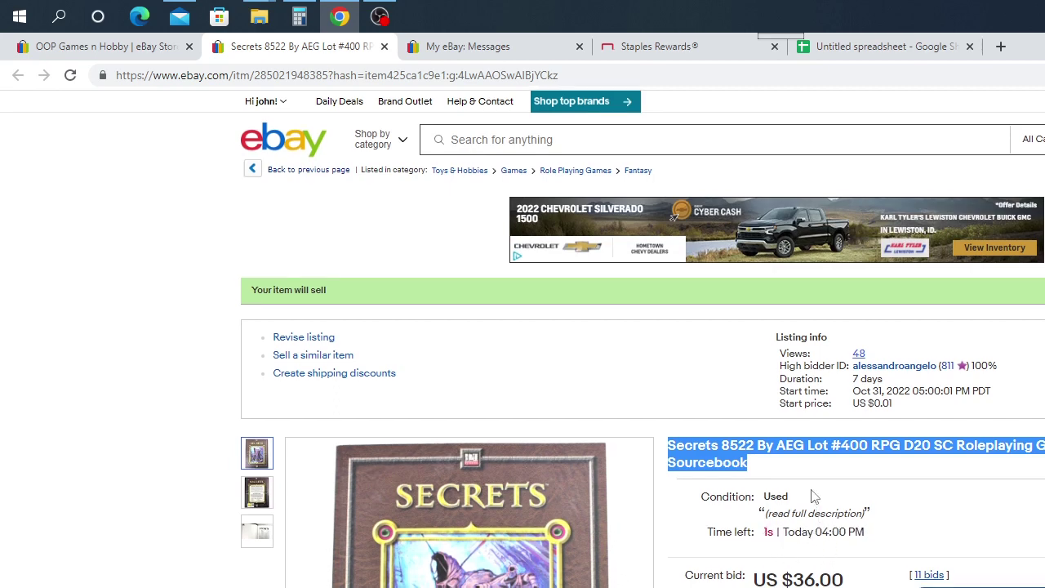
scroll(817, 514, down, 1)
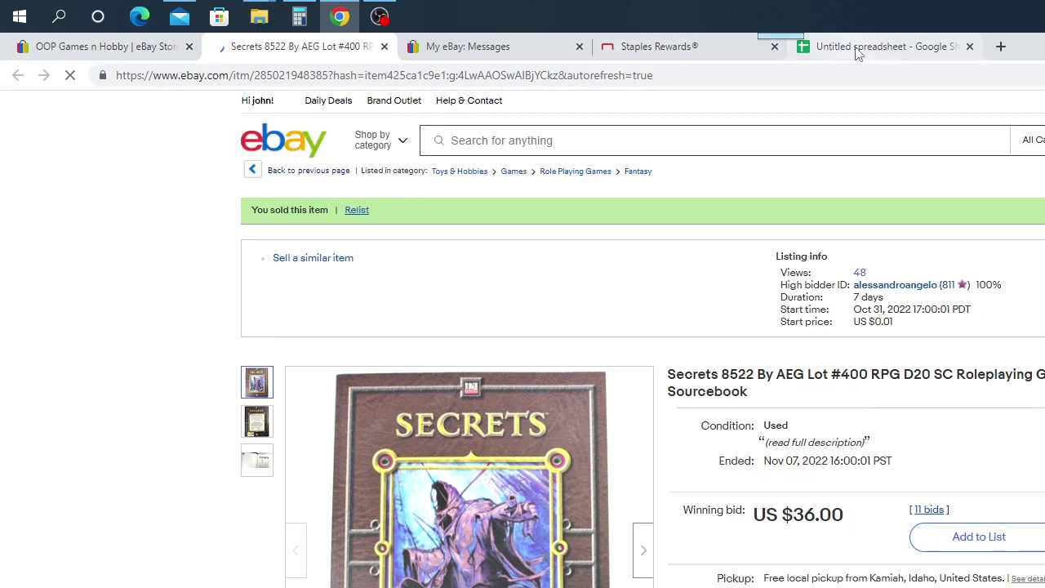
Enter the winning bid of 36.00 in cell B400 of the Google Sheets spreadsheet, then close the Secrets 8522 listing
click(858, 51)
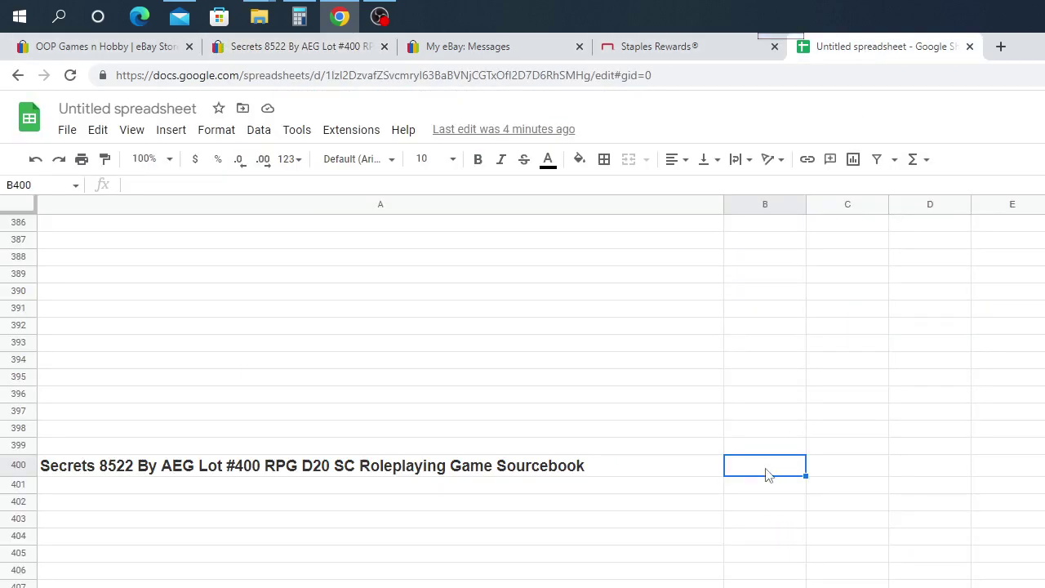
text(36.00)
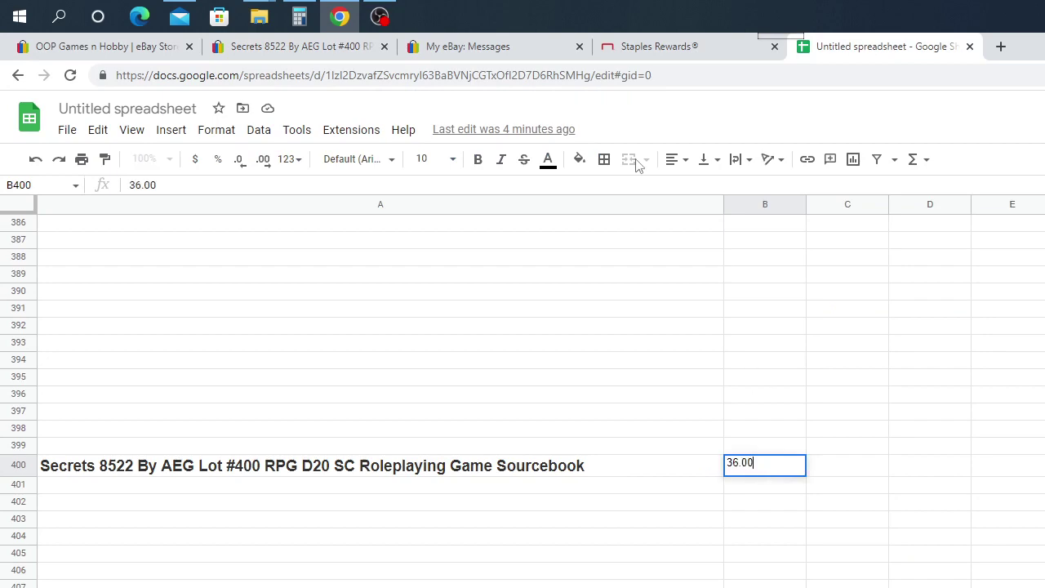
click(296, 47)
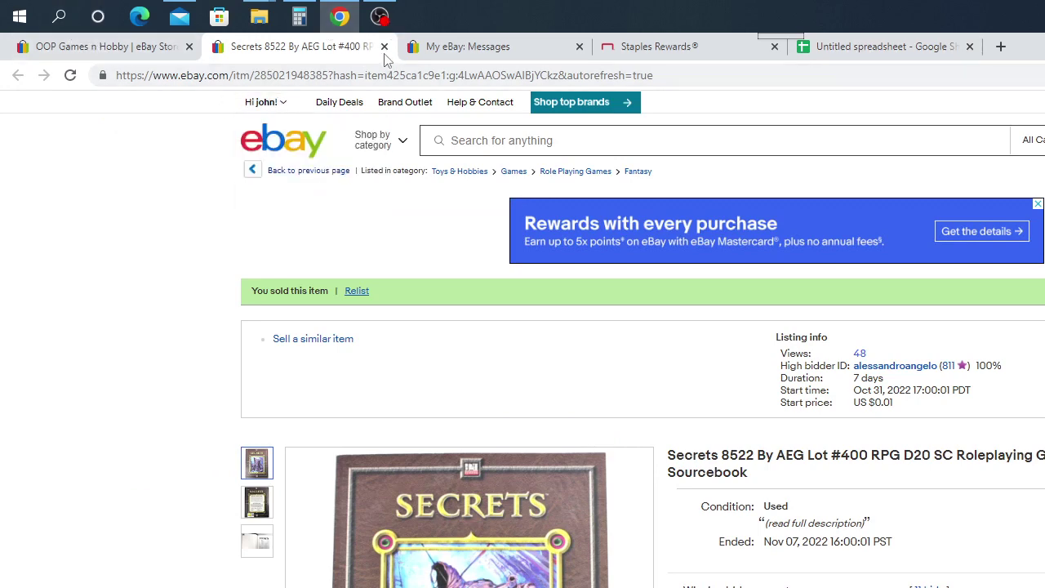
click(386, 49)
Go back to the seller's eBay store page and open the Wilds 8517 By AEG Lot #401 listing
click(146, 54)
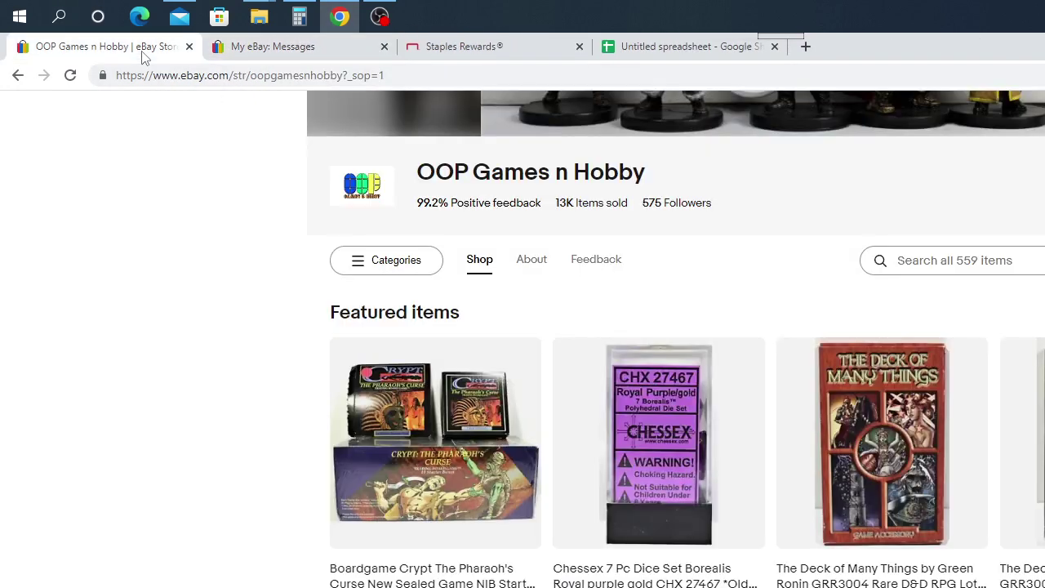
scroll(817, 505, down, 4)
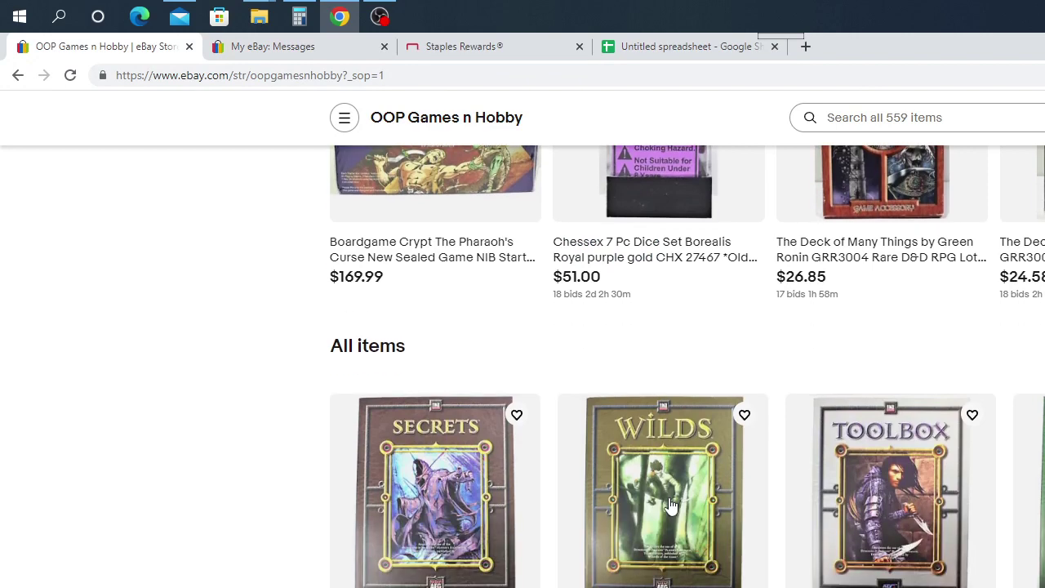
click(676, 501)
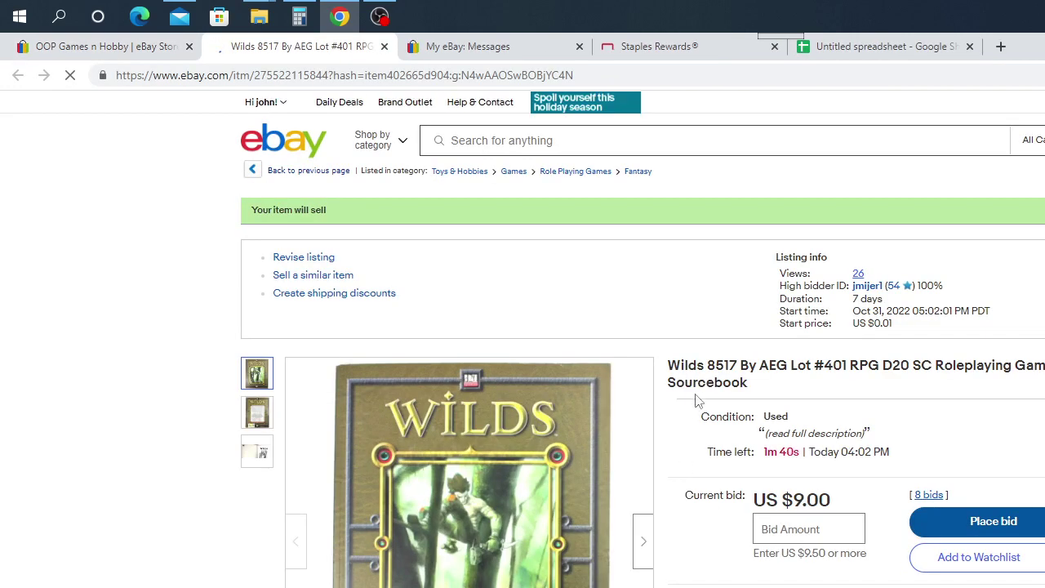
Copy the Wilds 8517 listing's full title into cell A401 of the Google Sheets spreadsheet, then select cell B401
scroll(698, 401, down, 1)
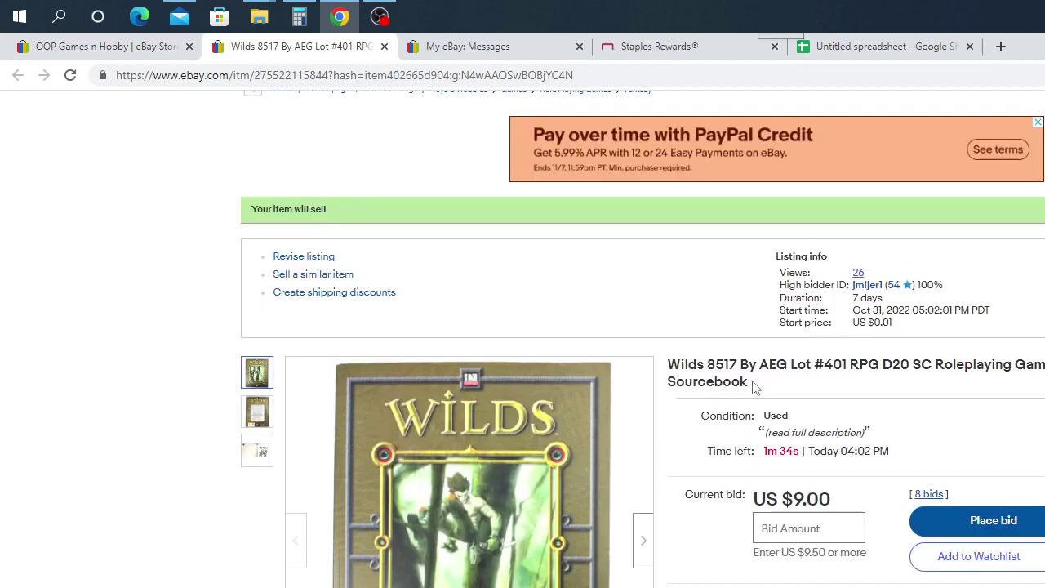
drag(747, 382, 673, 368)
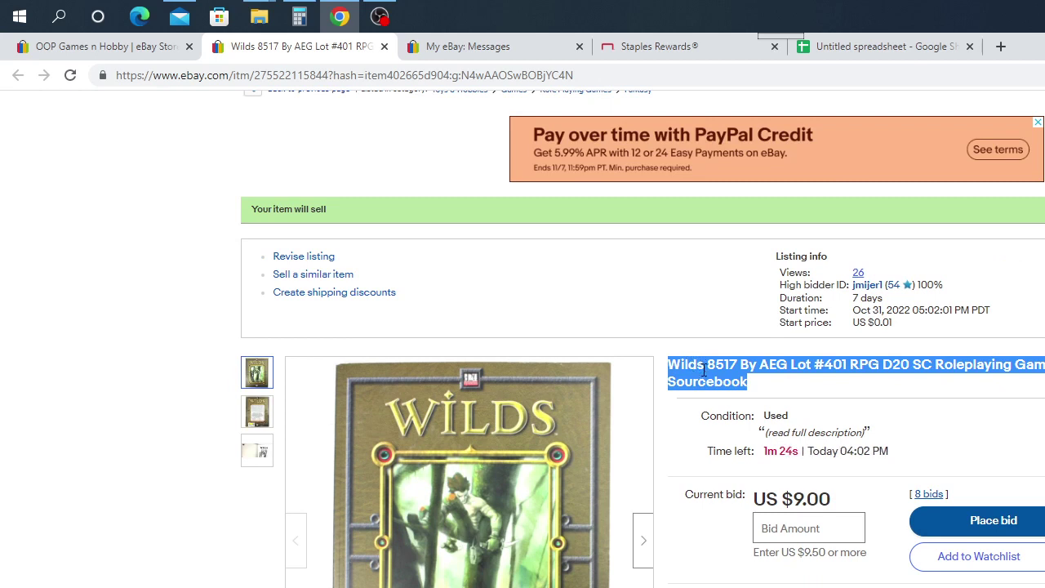
right_click(703, 373)
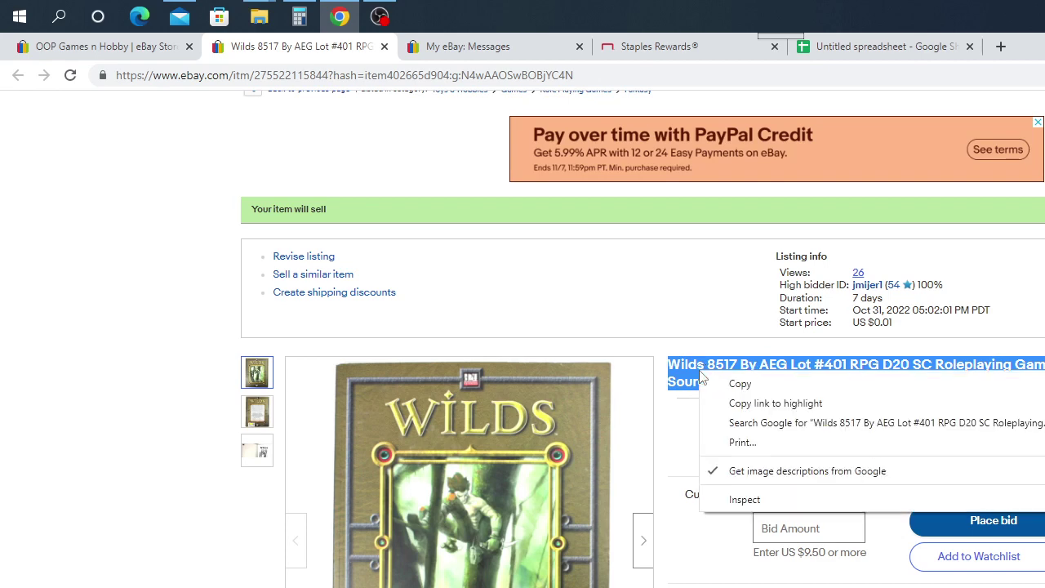
click(769, 386)
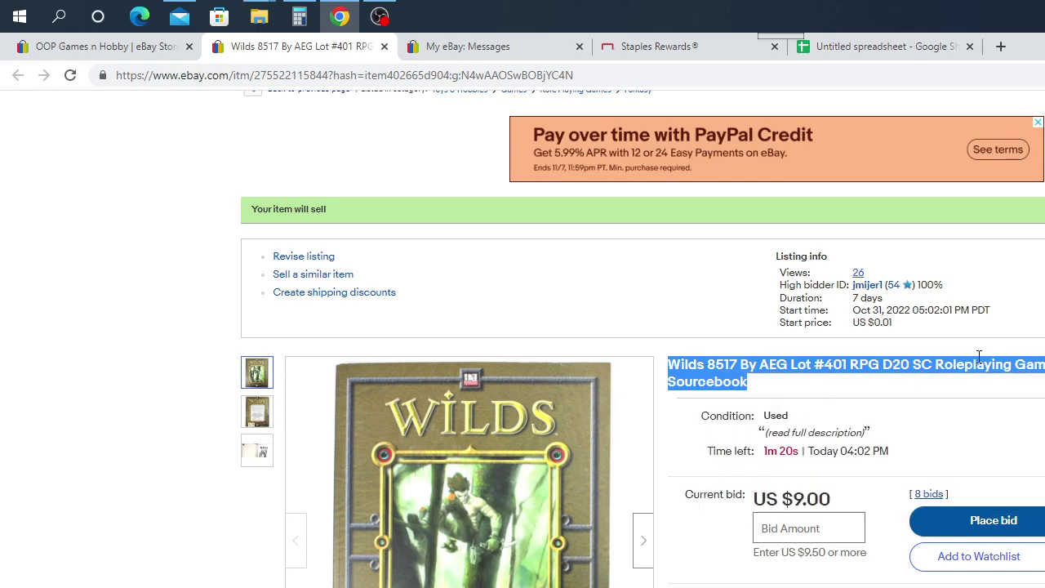
click(849, 49)
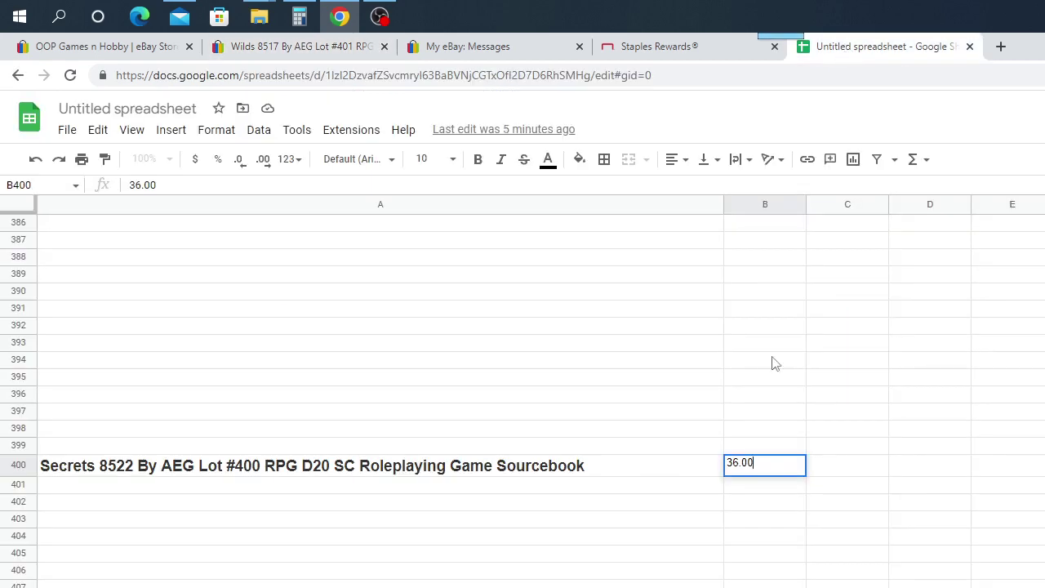
click(65, 486)
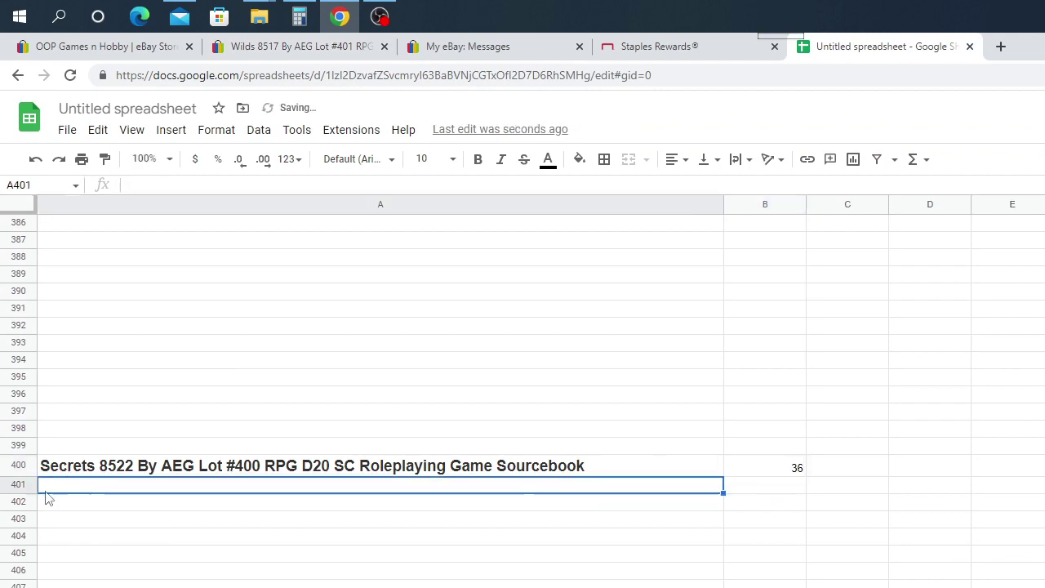
right_click(57, 489)
click(106, 467)
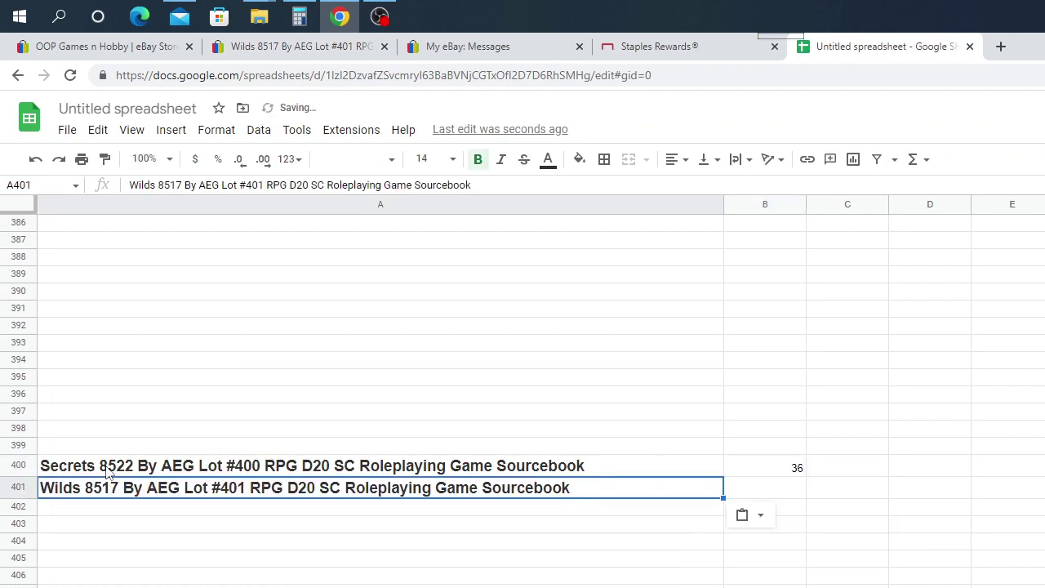
click(784, 492)
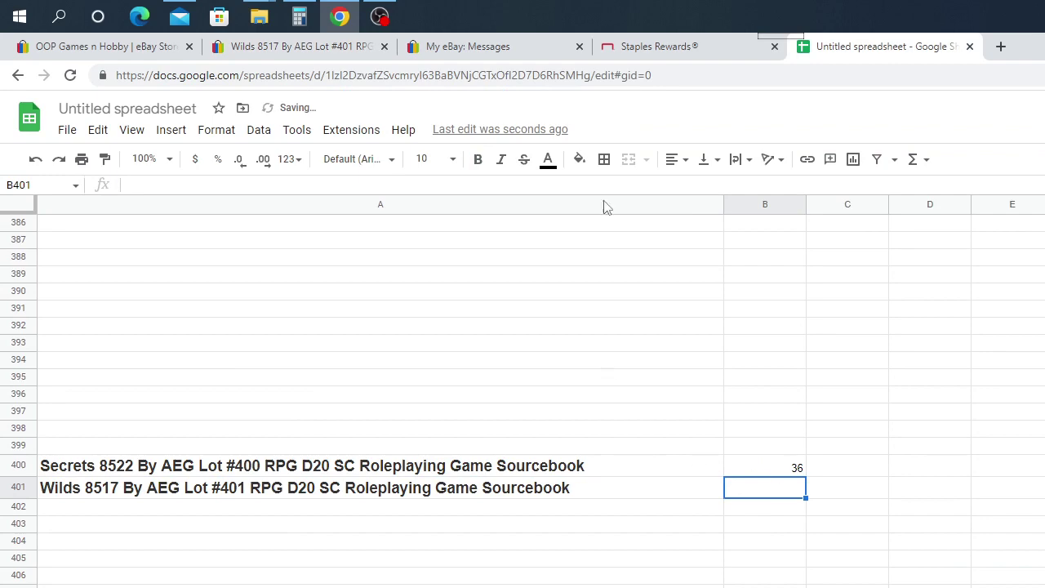
Return to the Wilds 8517 listing on eBay and check its bid, shipping details and time left until the auction ends
click(303, 51)
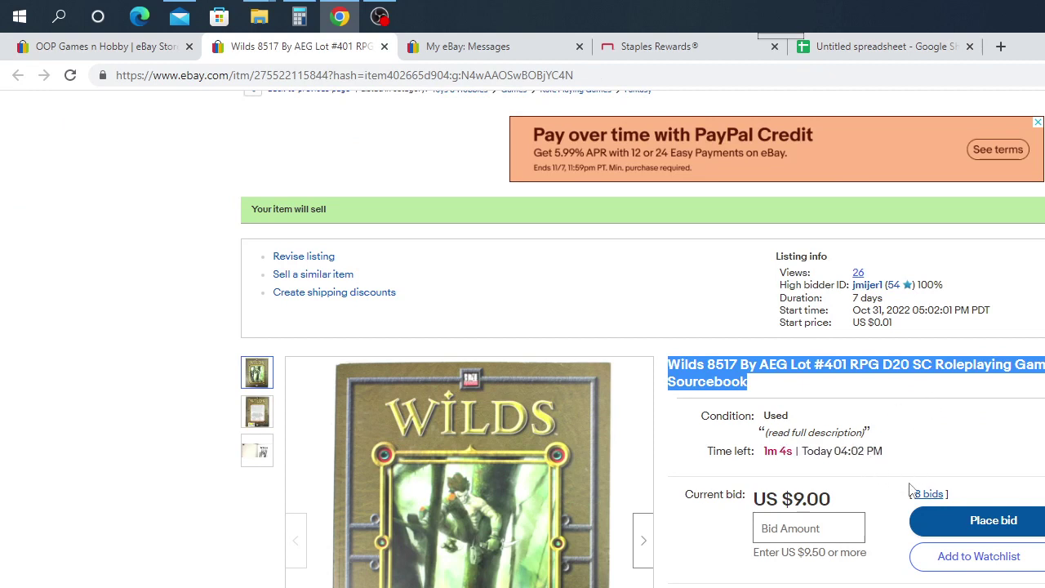
scroll(817, 494, up, 1)
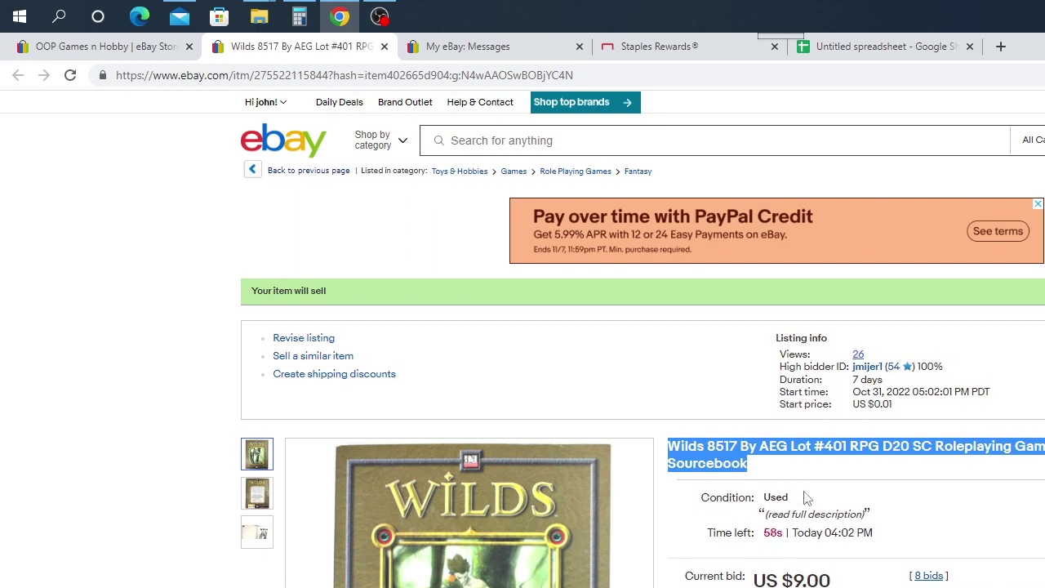
scroll(806, 497, down, 5)
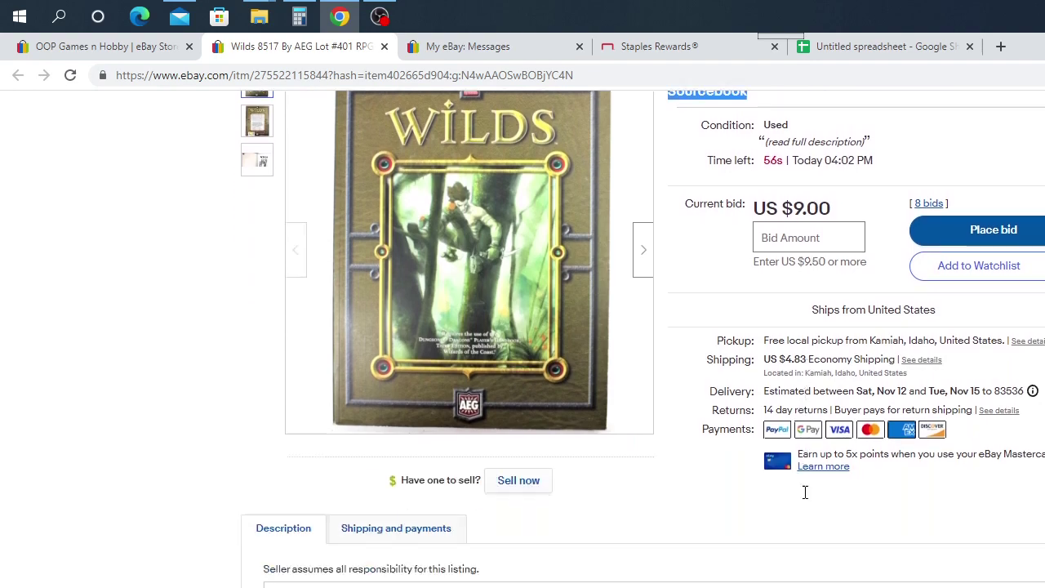
scroll(806, 493, down, 3)
scroll(768, 504, up, 8)
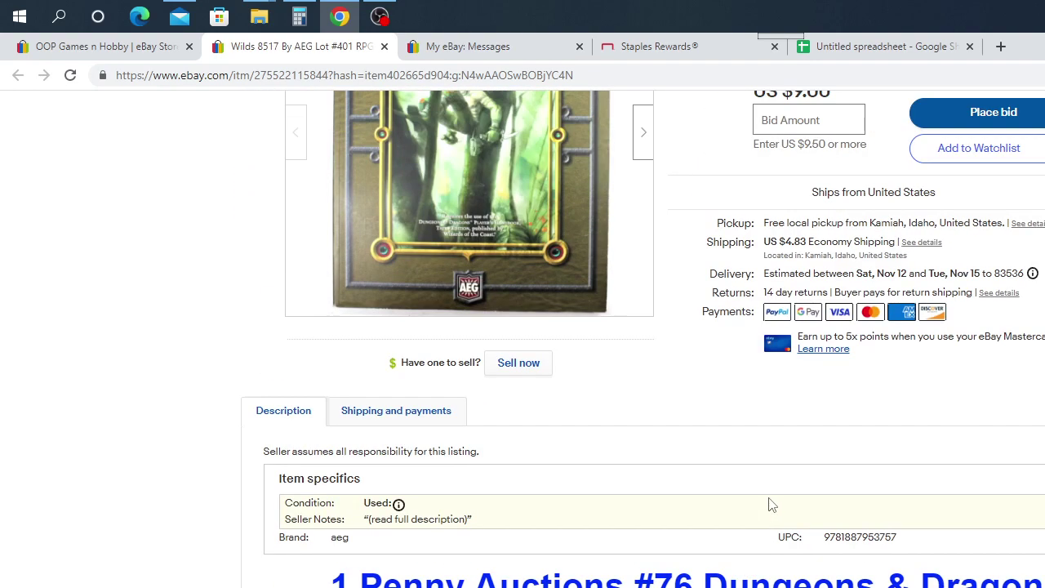
scroll(773, 500, up, 1)
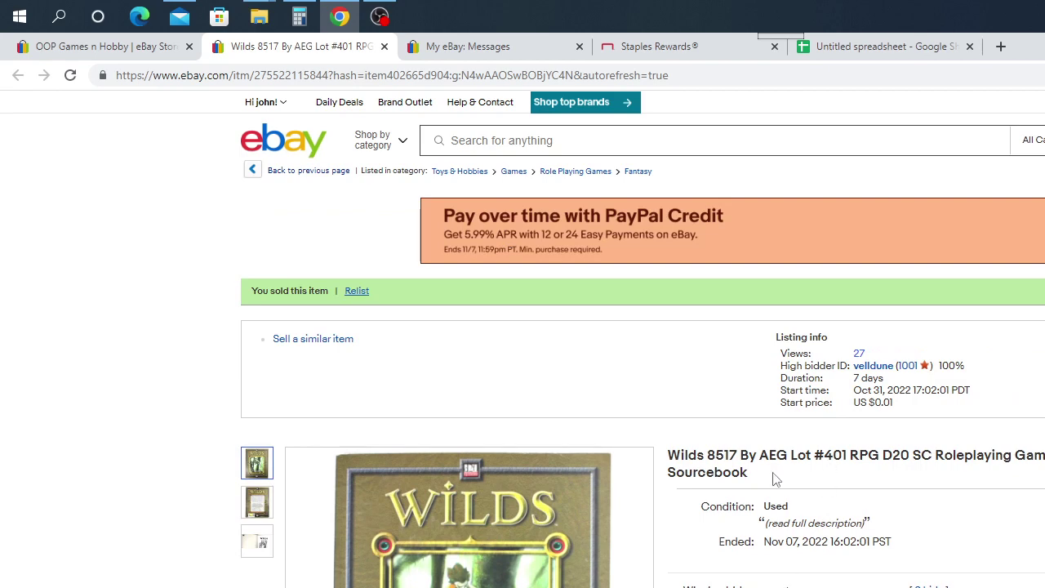
Enter the winning bid of 9.50 in cell B401 of the Google Sheets spreadsheet, then select cell A402
click(150, 53)
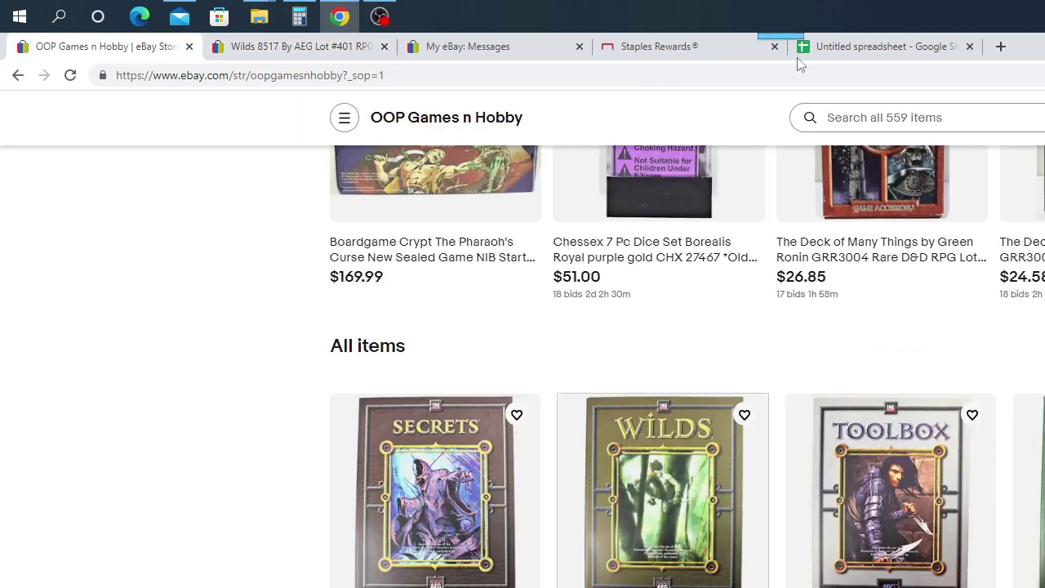
click(882, 45)
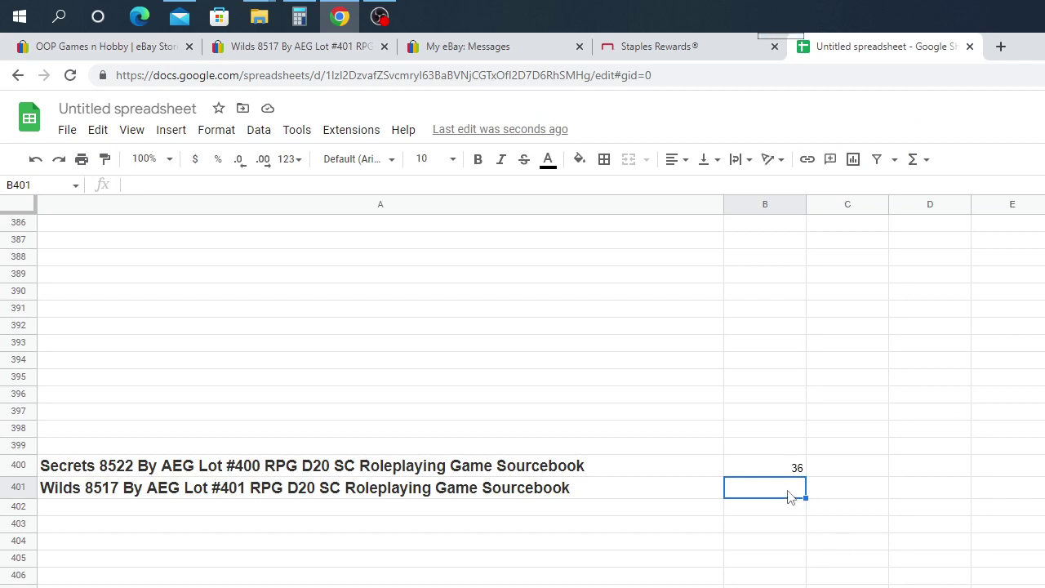
text(9.50)
click(882, 508)
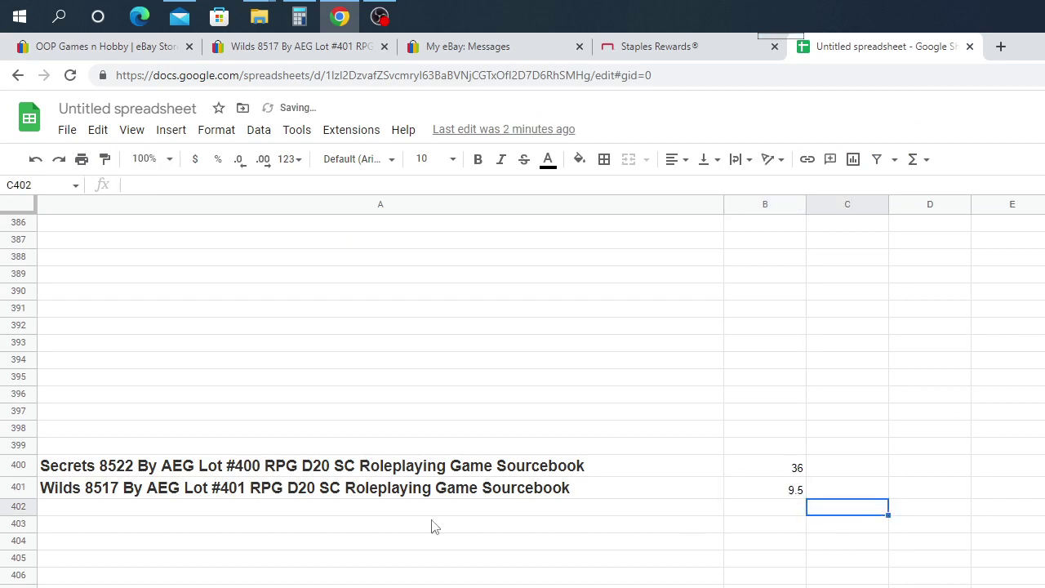
click(108, 513)
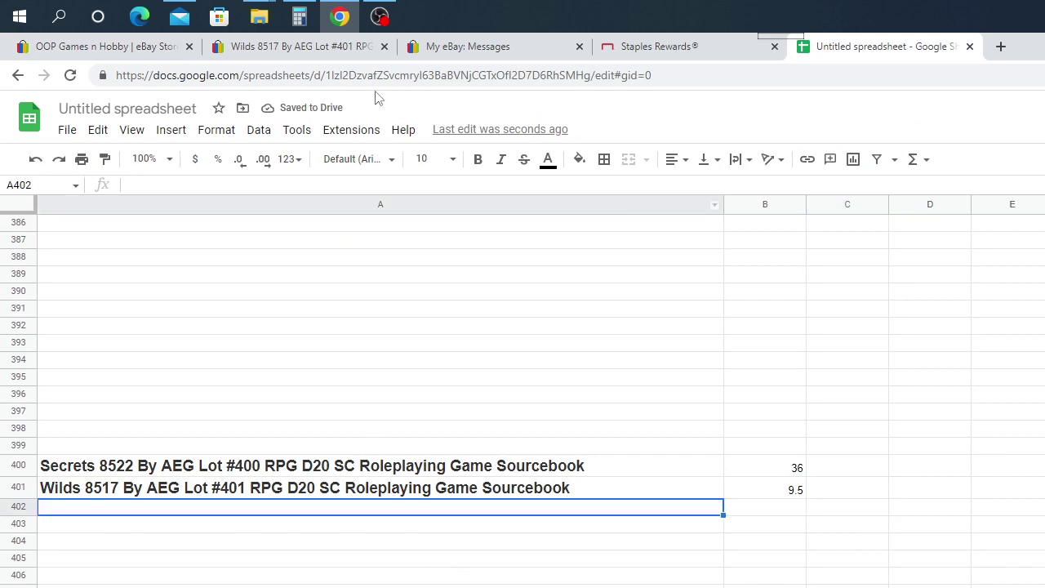
Close the Wilds 8517 listing and open the Toolbox 8514 By AEG Lot #402 listing from the seller's eBay store page
click(299, 50)
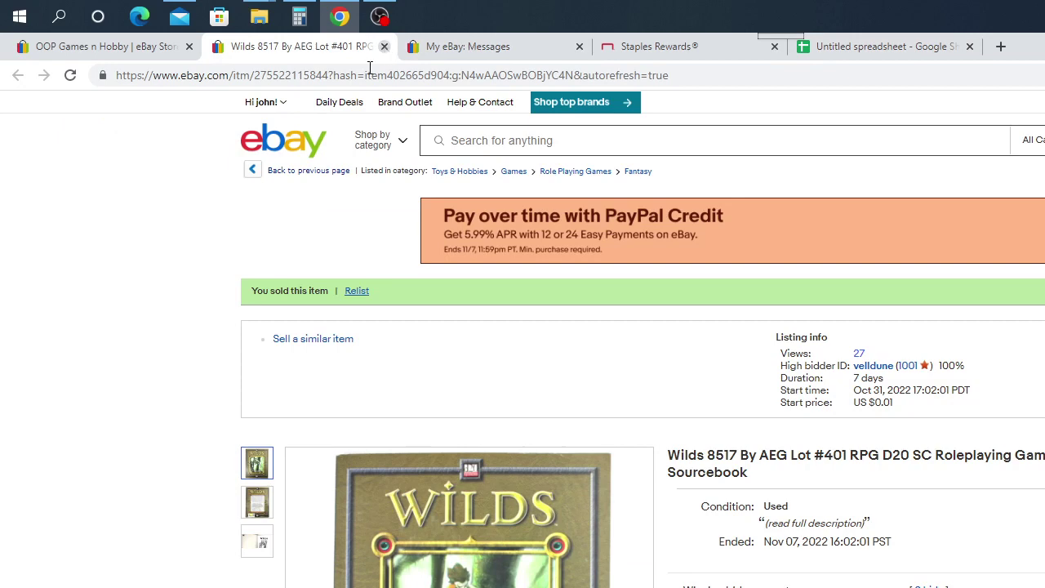
click(384, 46)
scroll(760, 579, down, 3)
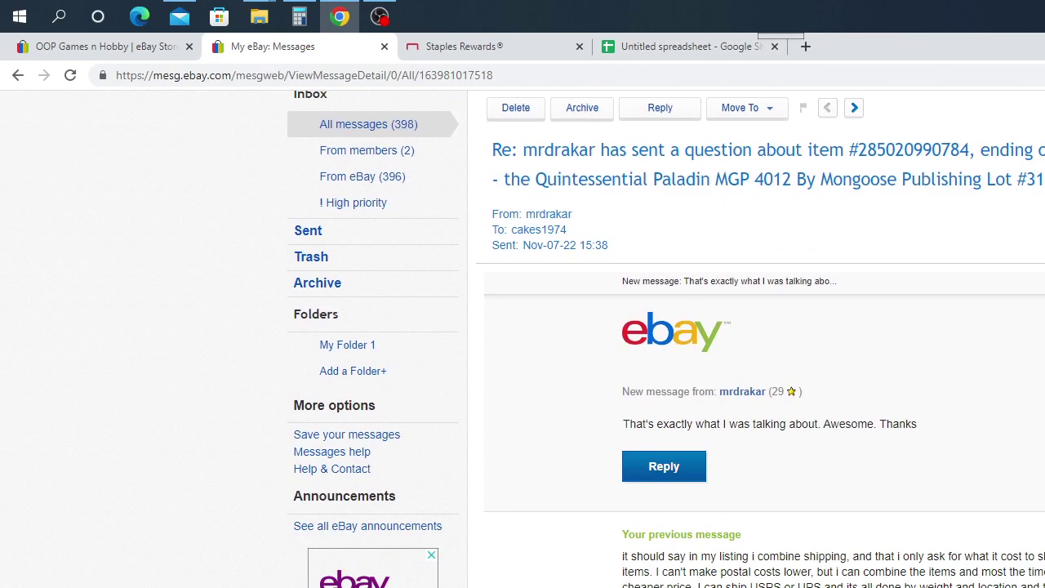
scroll(527, 424, up, 3)
click(104, 46)
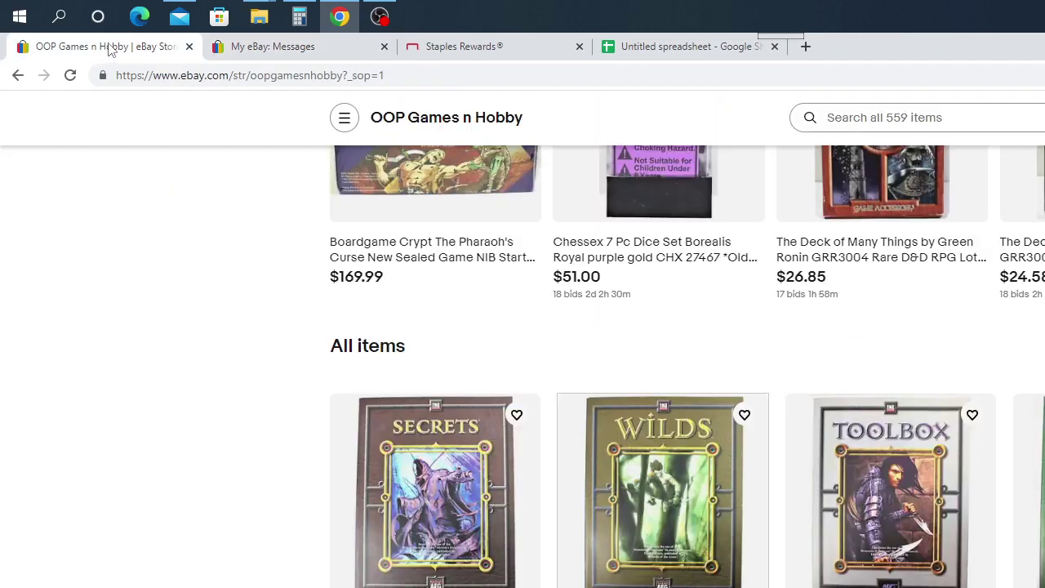
click(889, 521)
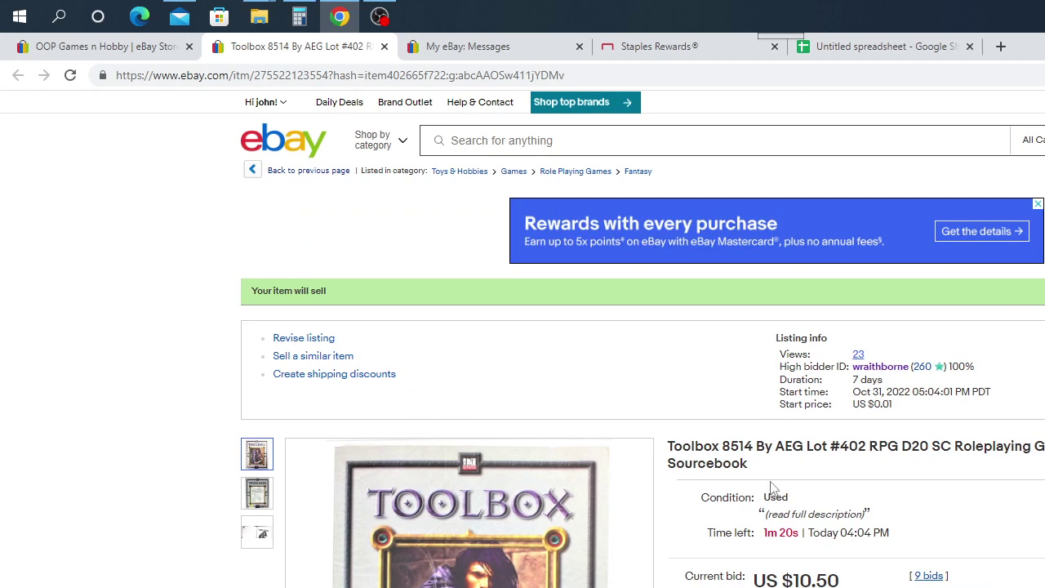
Copy the Toolbox 8514 listing's full title into cell A402 of the Google Sheets spreadsheet
drag(744, 476, 668, 448)
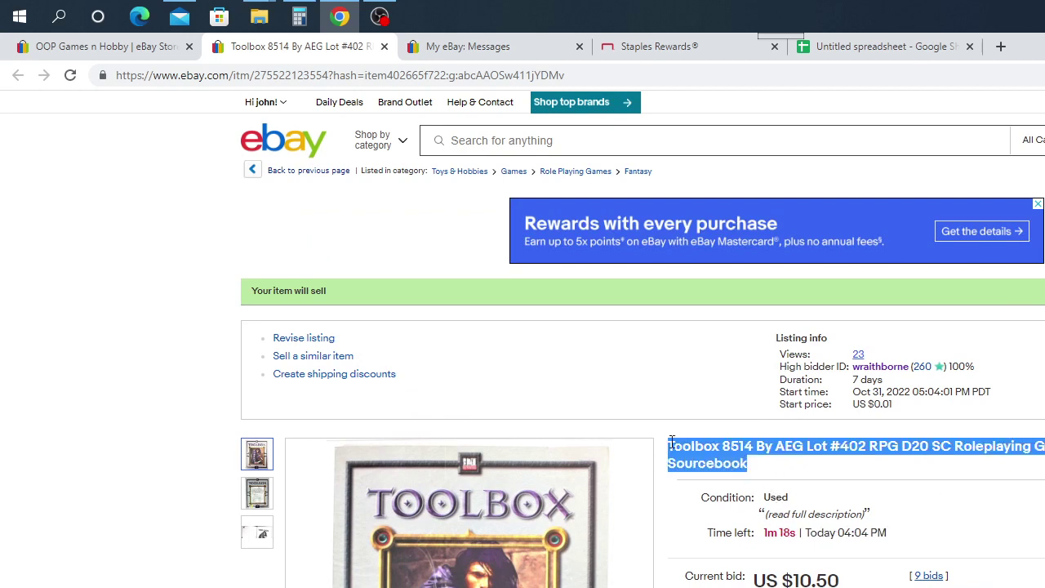
right_click(695, 452)
click(731, 461)
click(899, 49)
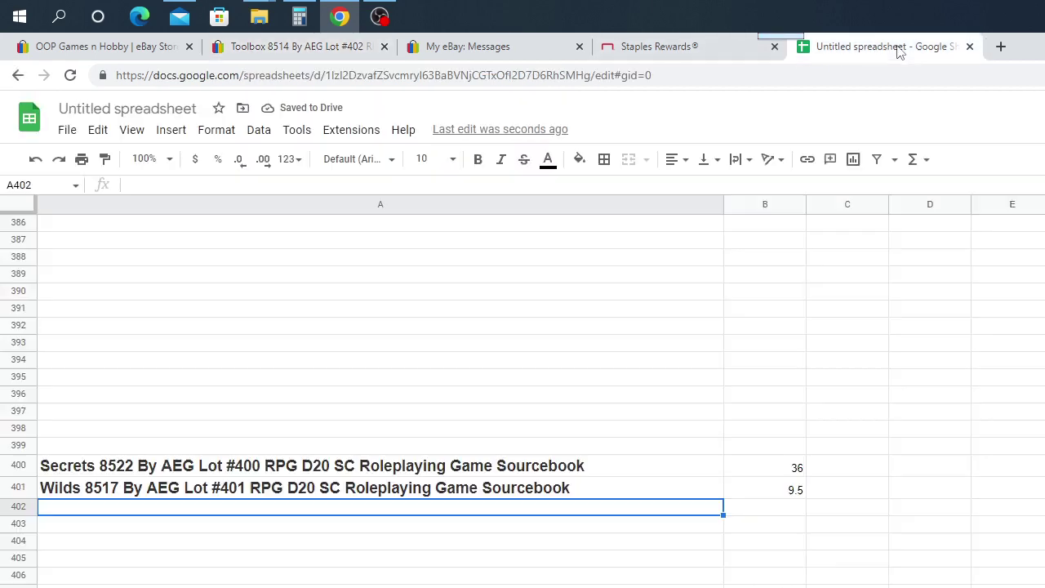
click(140, 50)
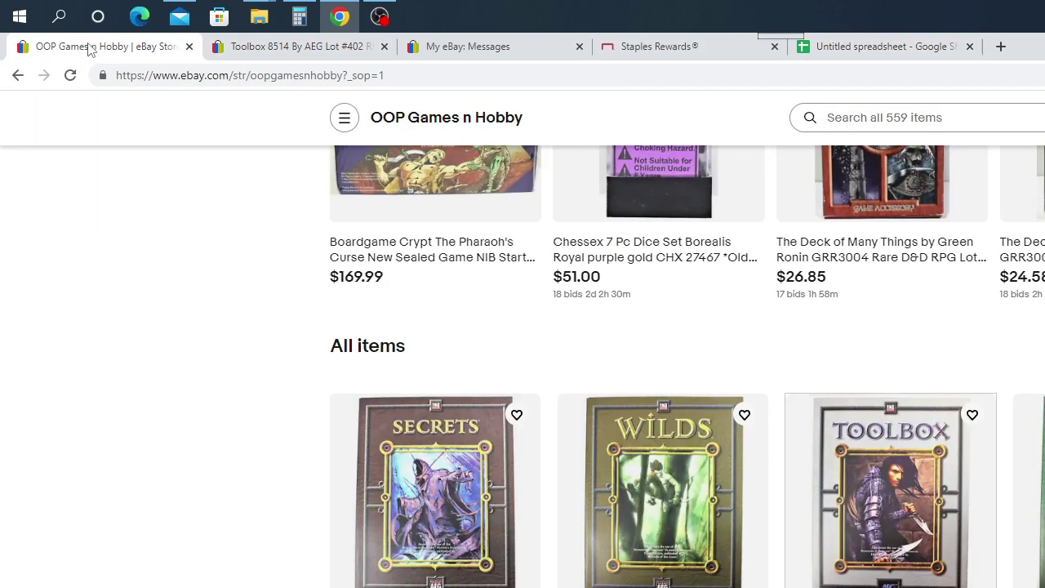
click(873, 49)
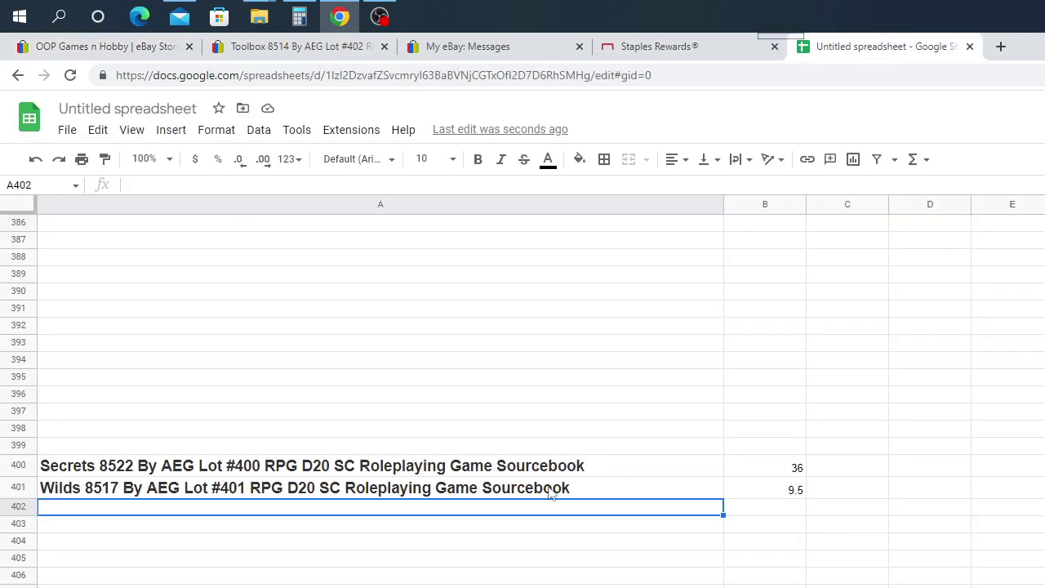
right_click(74, 512)
click(117, 467)
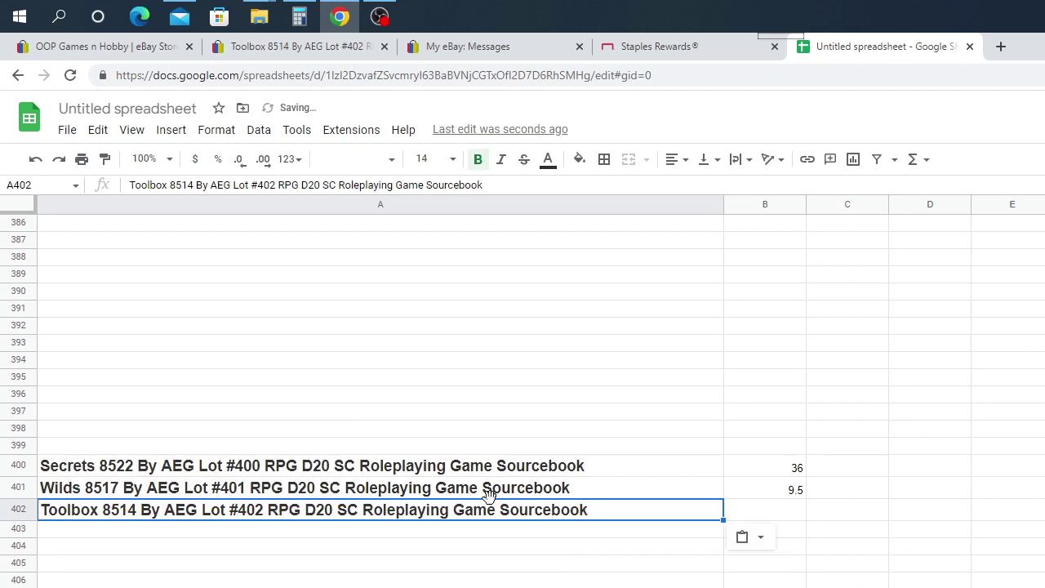
Enter the Toolbox lot's current bid of 10.50 in cell B402
click(793, 514)
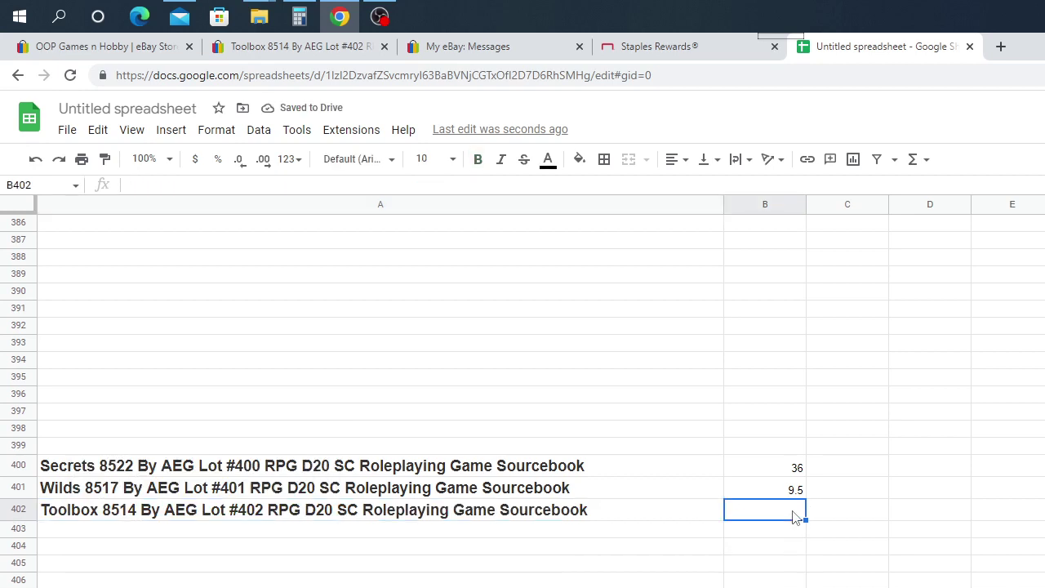
text(10.50)
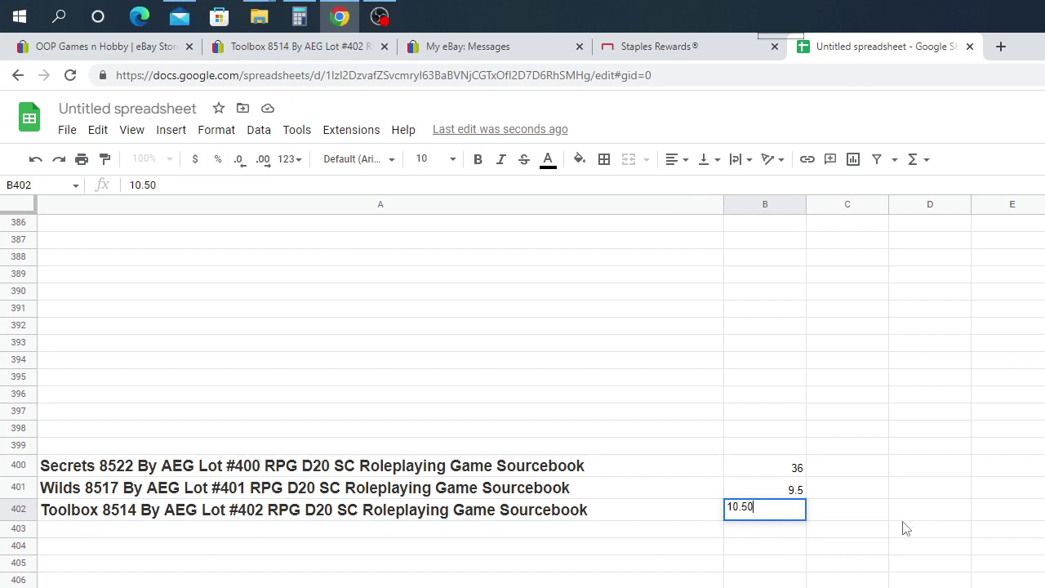
click(905, 517)
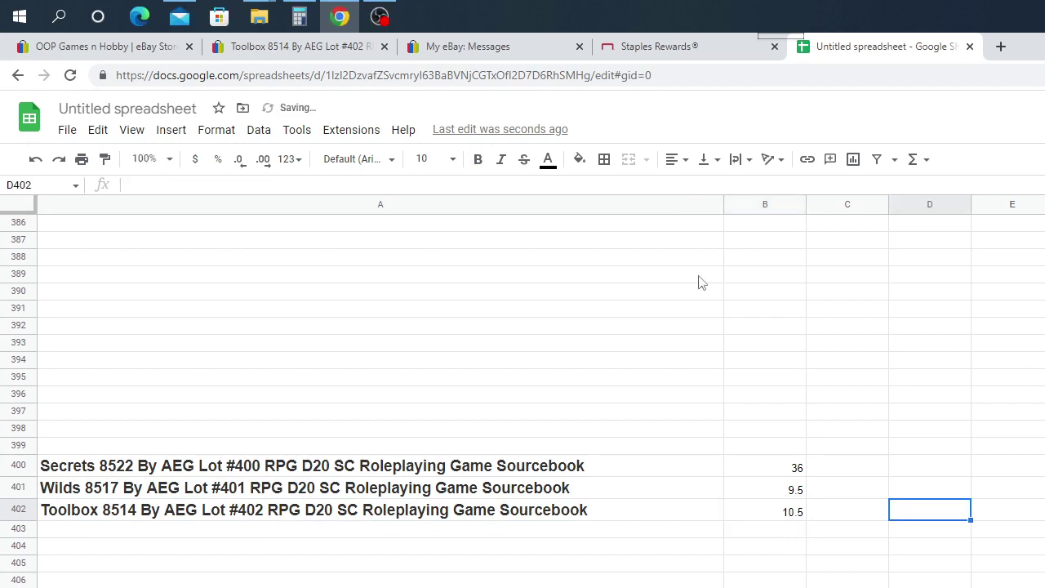
Return to the Toolbox 8514 listing on eBay and review its bid, time left and item description until the auction ends
click(273, 51)
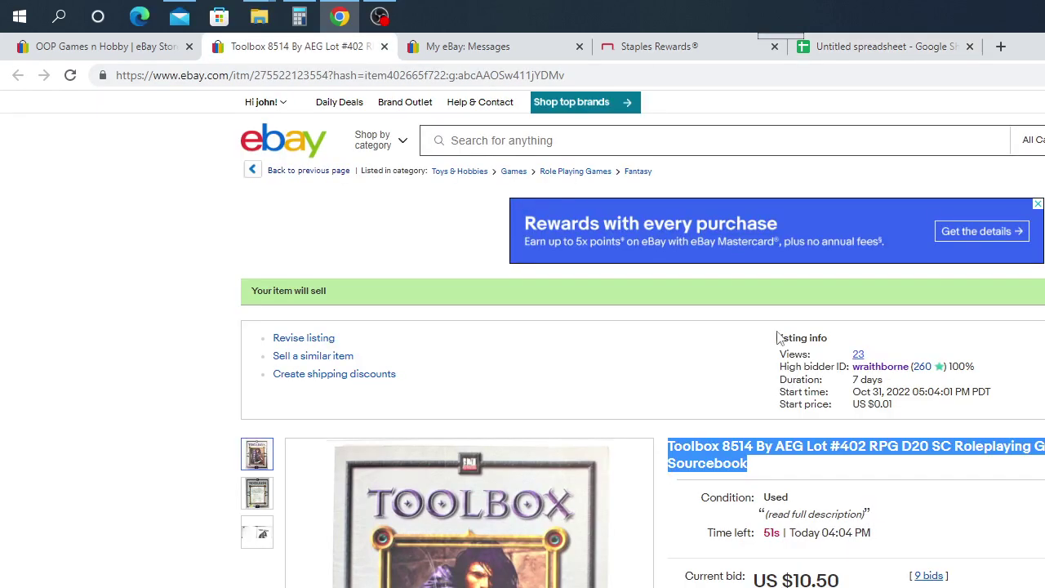
scroll(675, 419, down, 1)
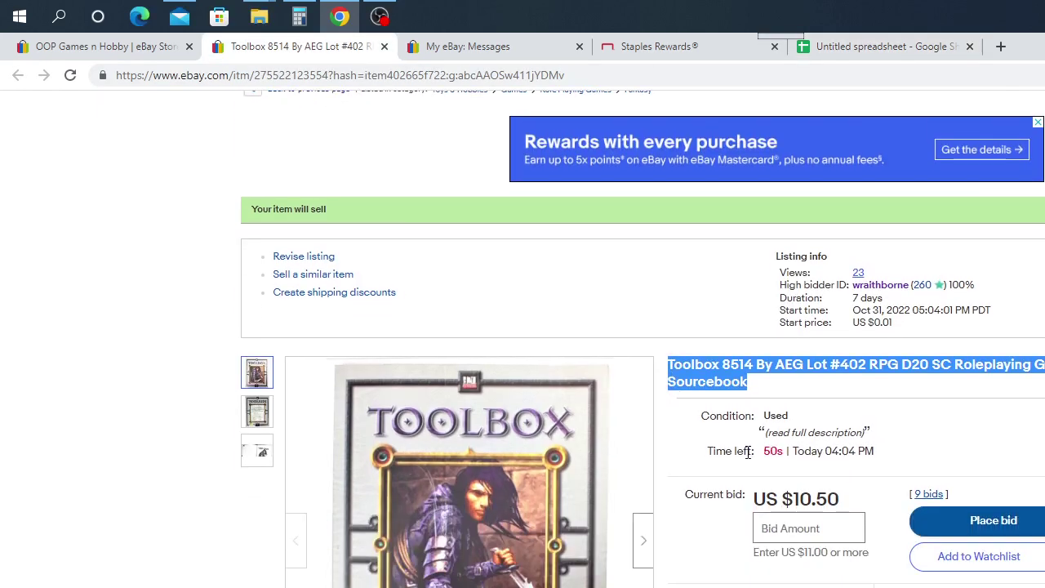
scroll(748, 452, down, 2)
click(70, 75)
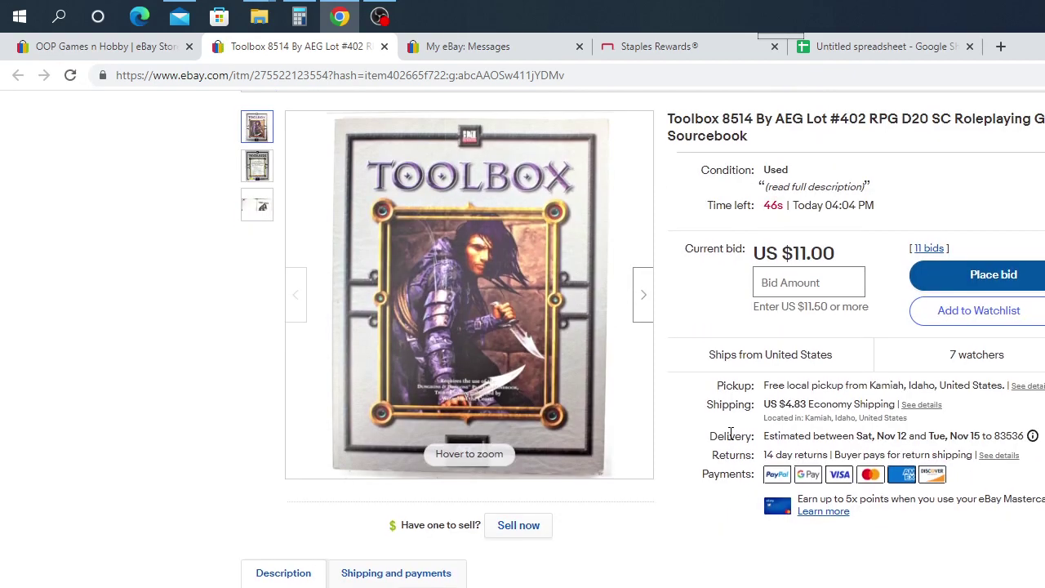
scroll(723, 429, down, 4)
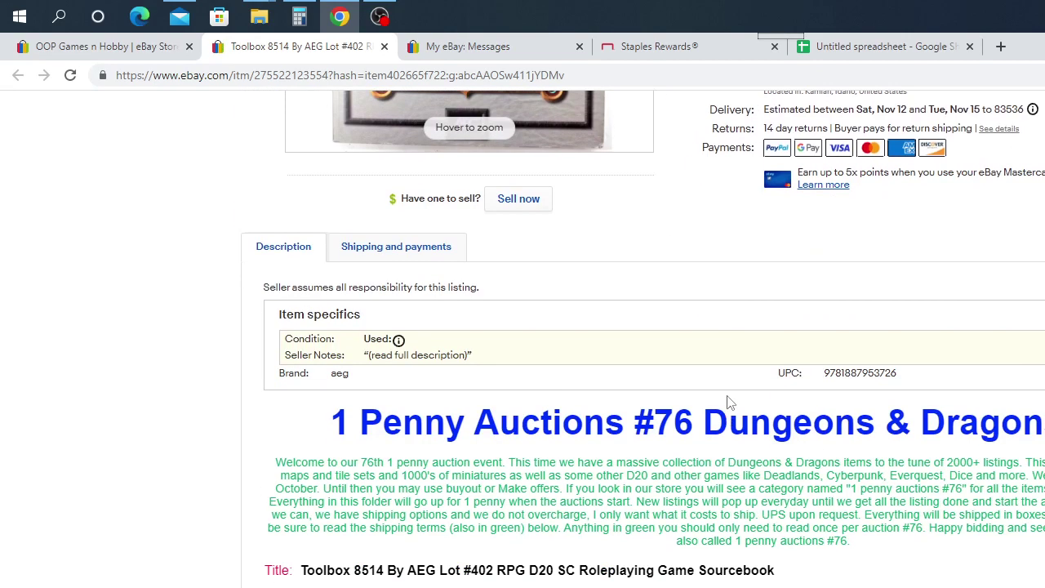
scroll(733, 384, down, 2)
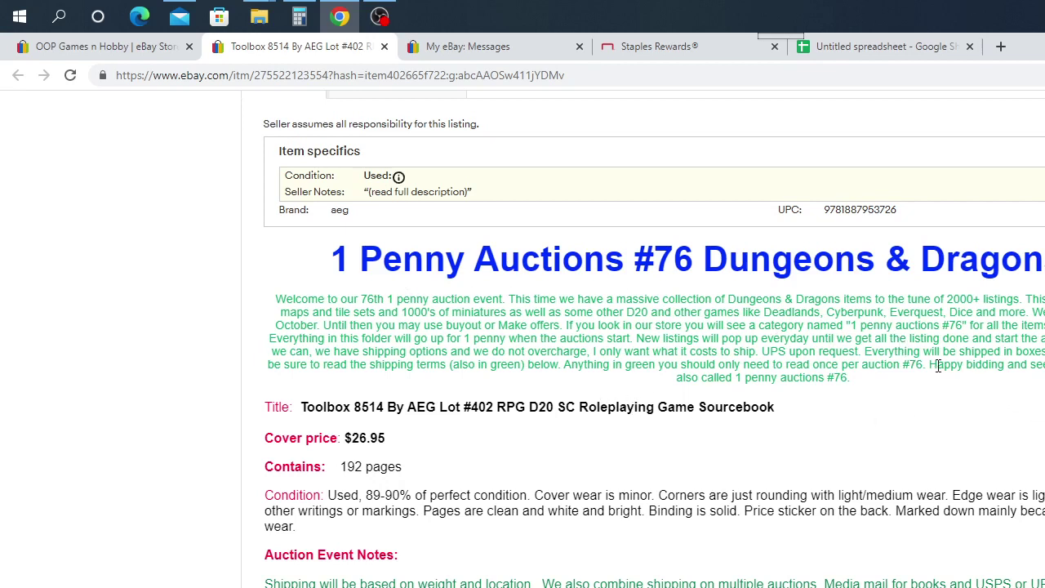
scroll(858, 365, down, 1)
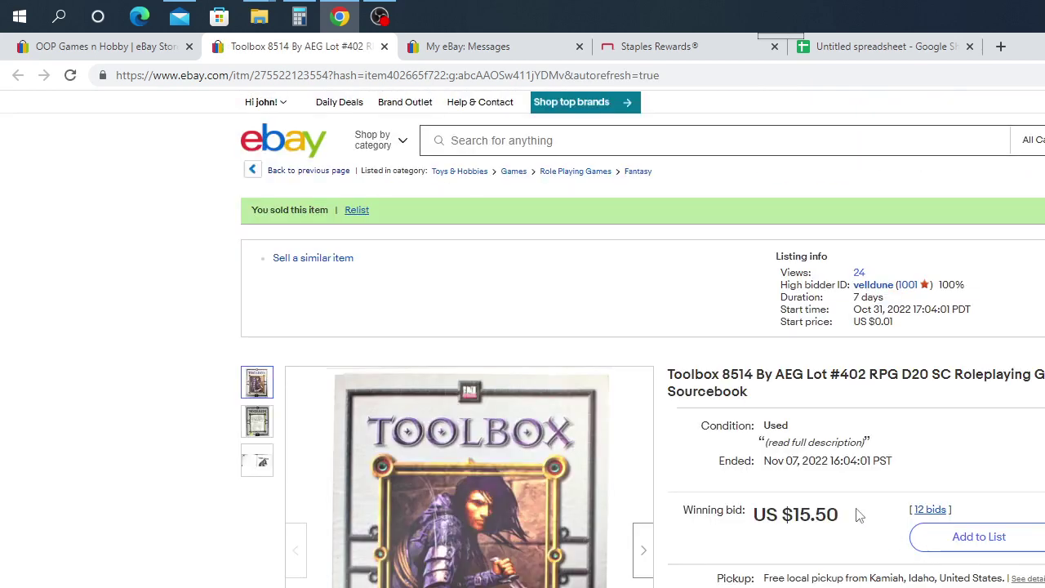
scroll(856, 516, down, 2)
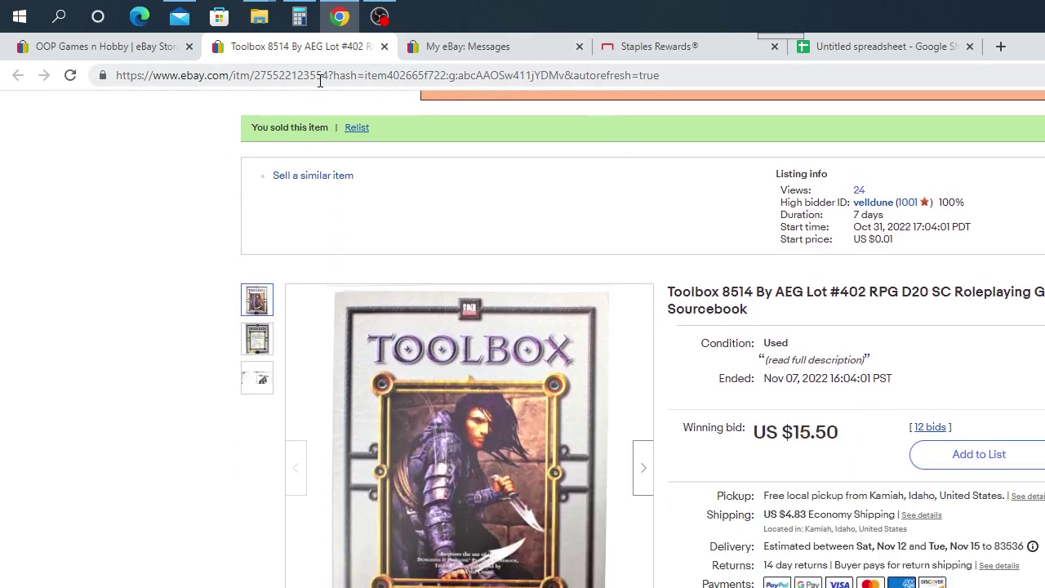
Update cell B402 in the Google Sheets spreadsheet to the winning bid of 15.50
click(888, 51)
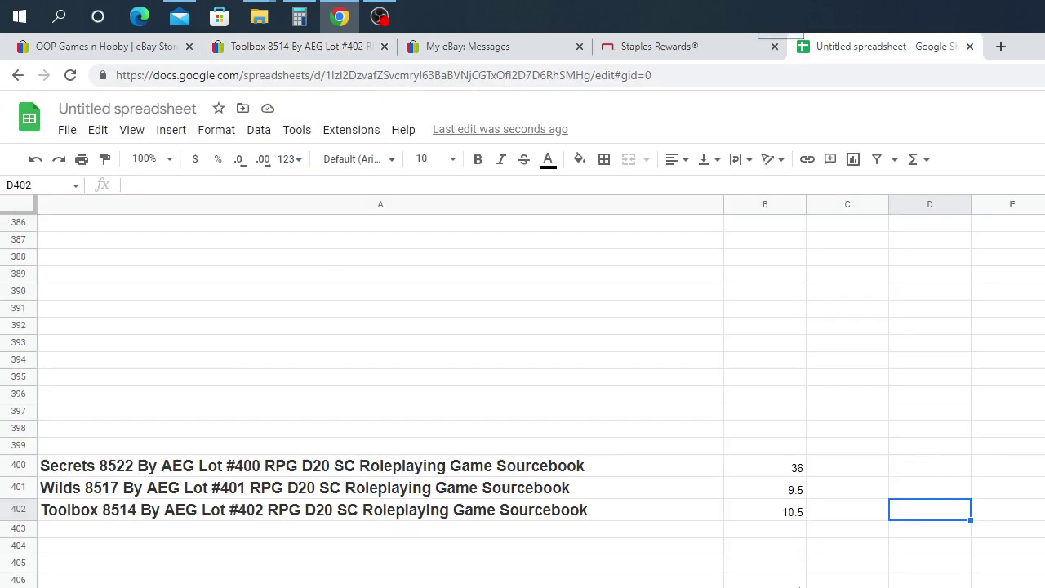
click(792, 516)
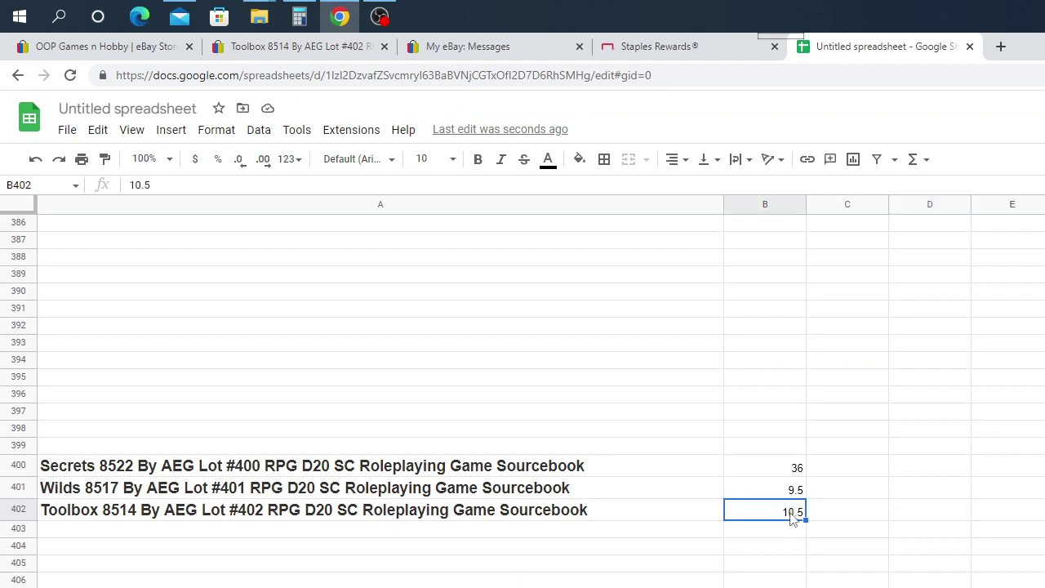
text(15.50)
click(896, 495)
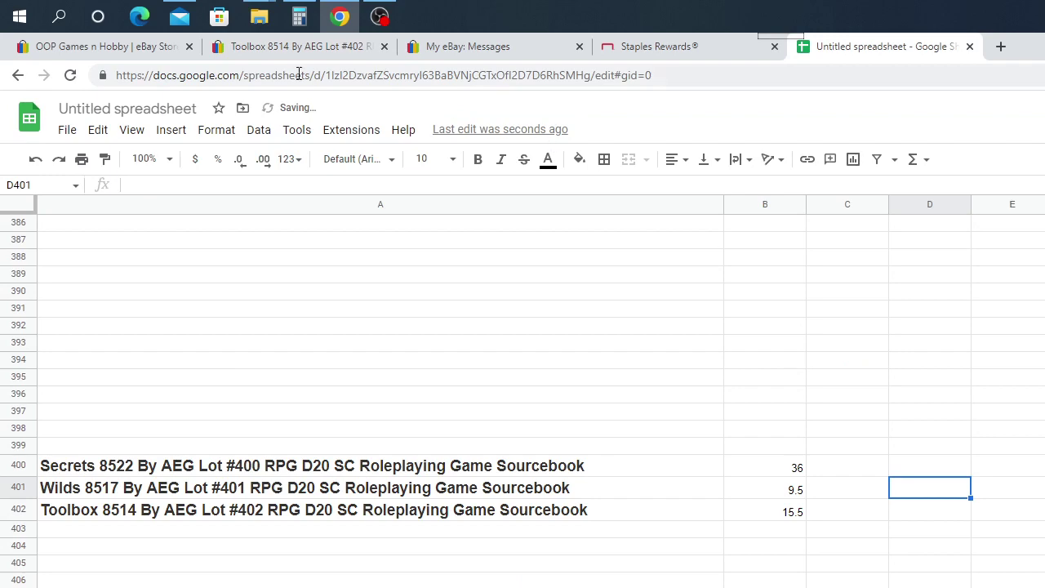
Close the Toolbox 8514 listing and open the Mercenaries 8511 By AEG Lot #403 listing from the seller's eBay store page
click(264, 49)
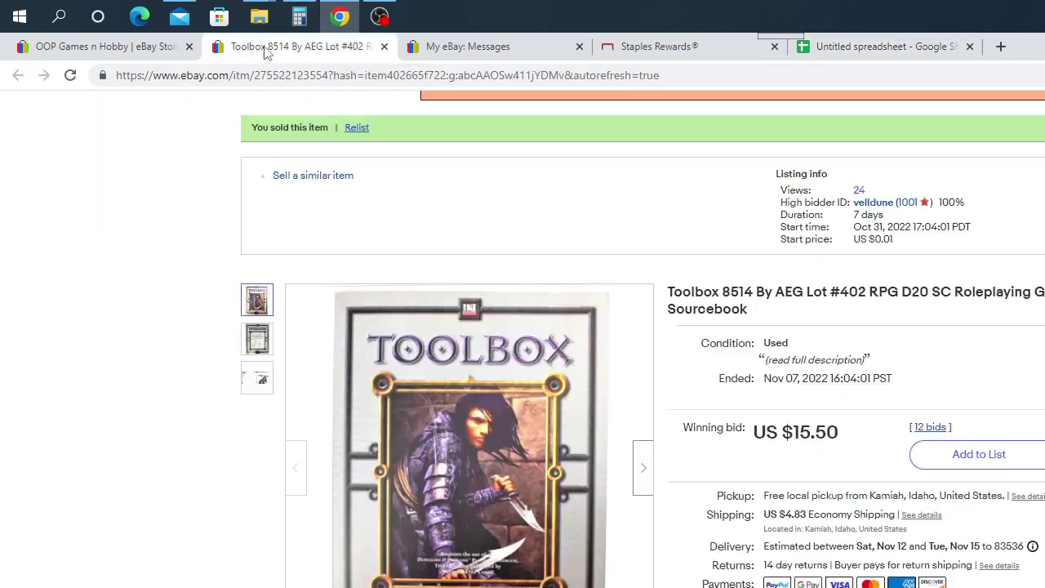
click(384, 47)
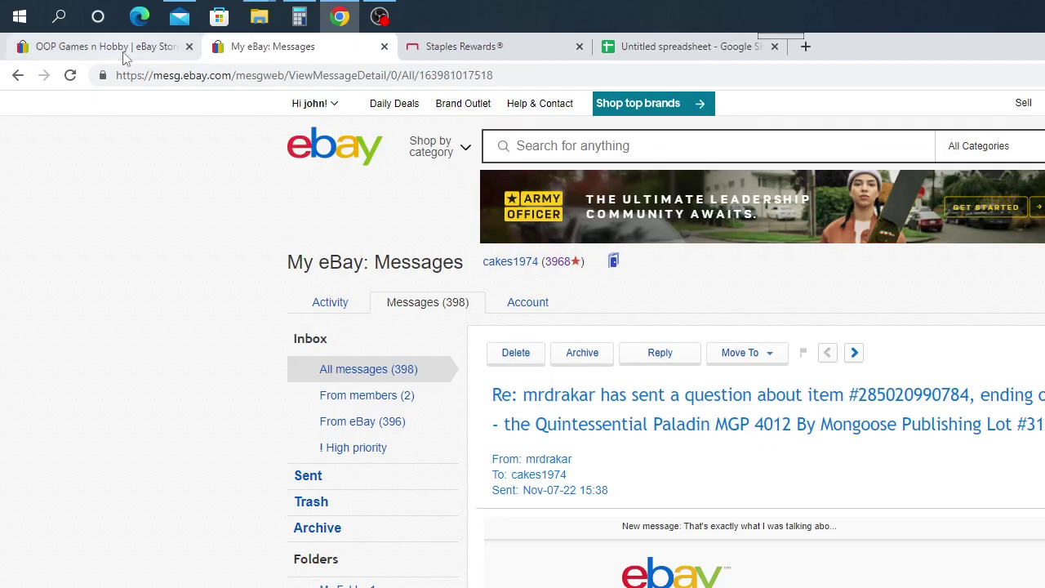
key(ctrl+shift+Tab)
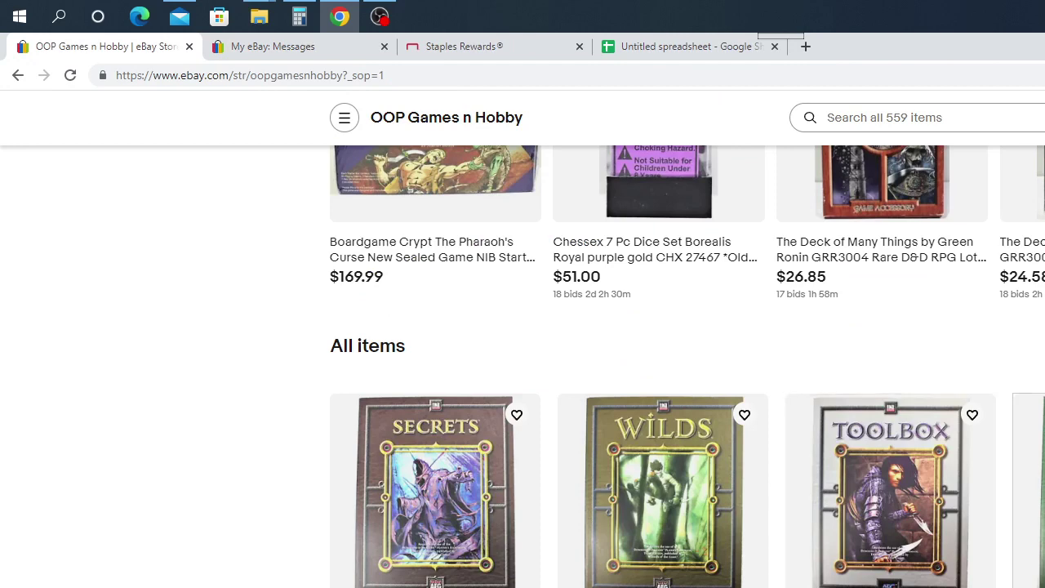
click(1031, 490)
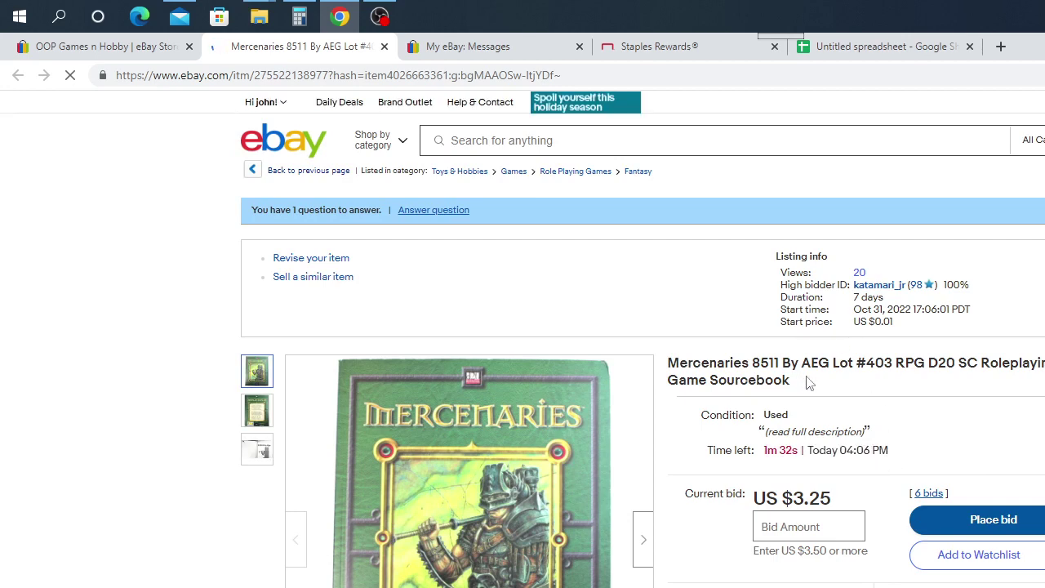
Copy the Mercenaries 8511 By AEG Lot #403 title from its eBay listing into cell A403 of the Google Sheets spreadsheet
drag(812, 386, 670, 365)
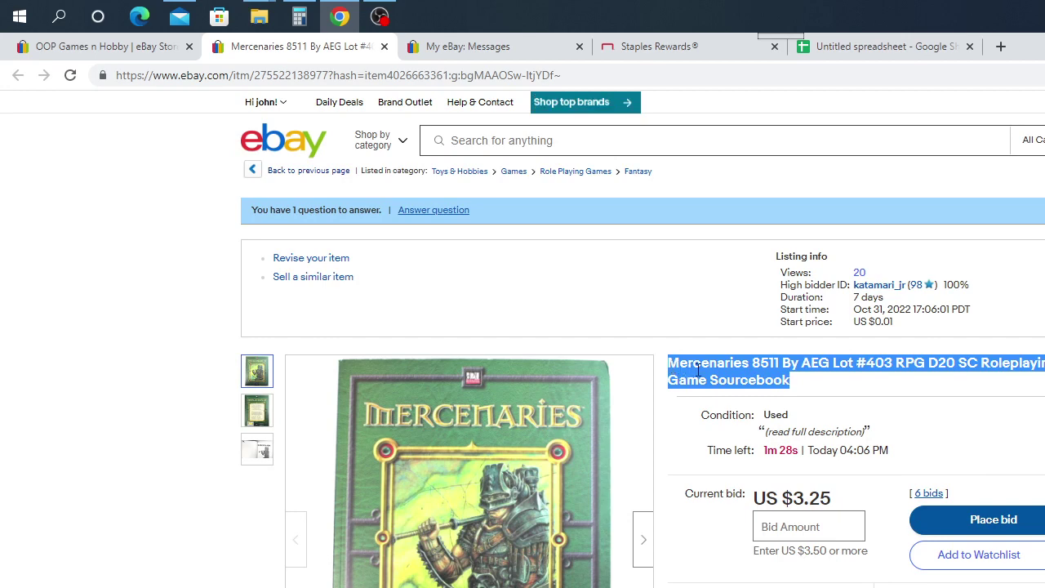
right_click(705, 375)
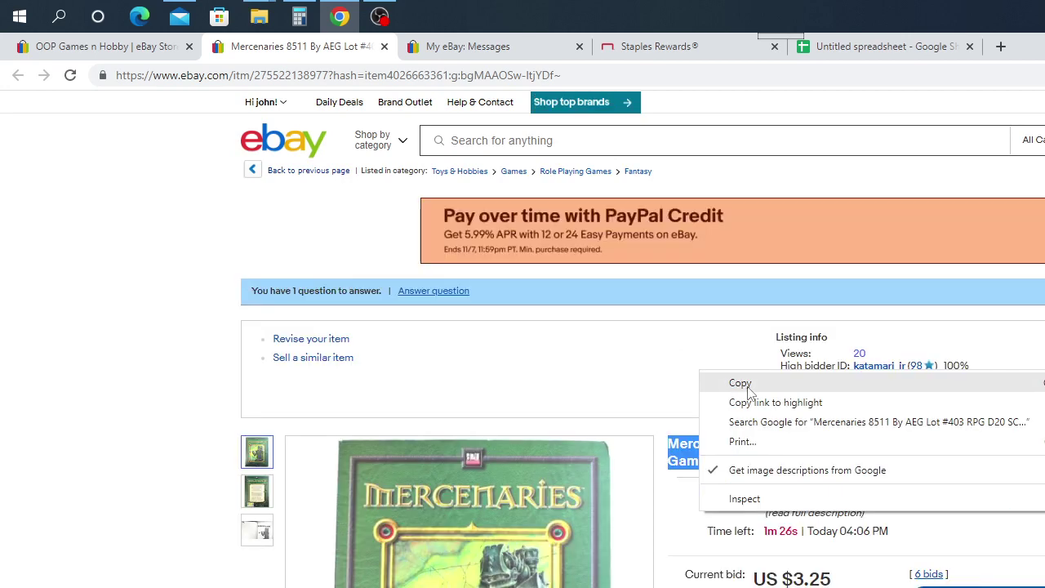
click(741, 383)
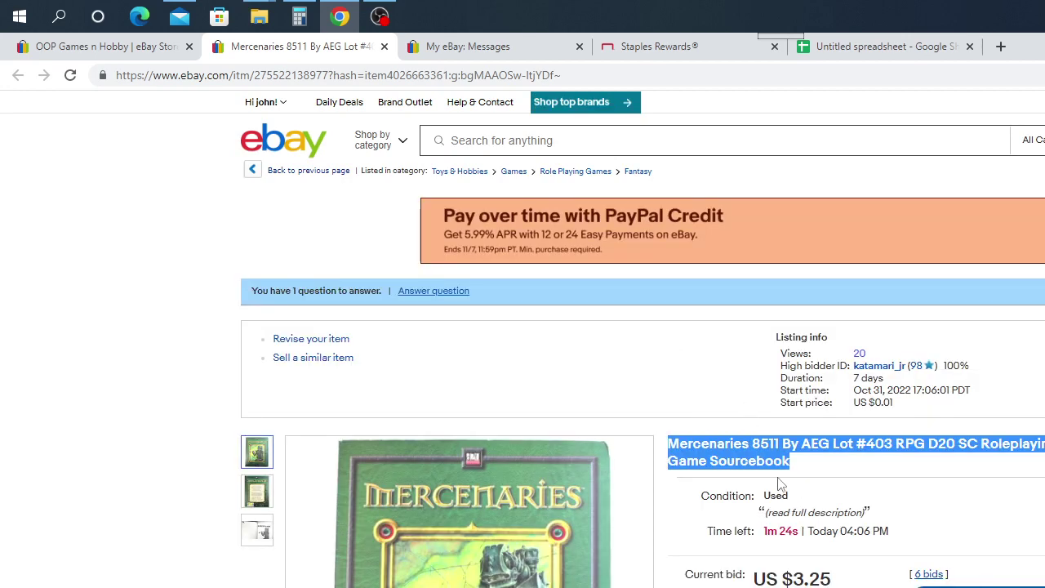
scroll(780, 484, down, 2)
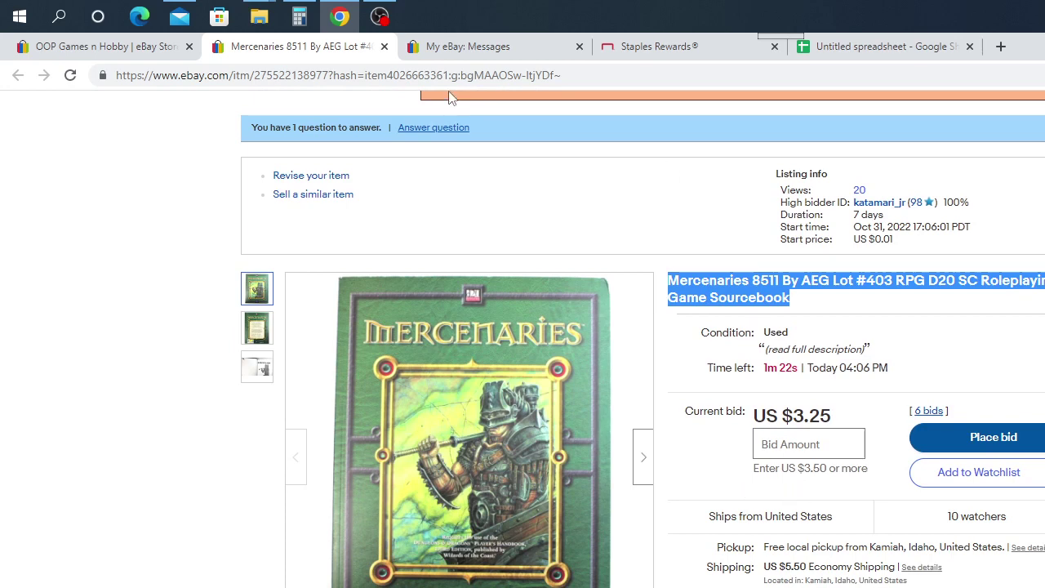
click(855, 49)
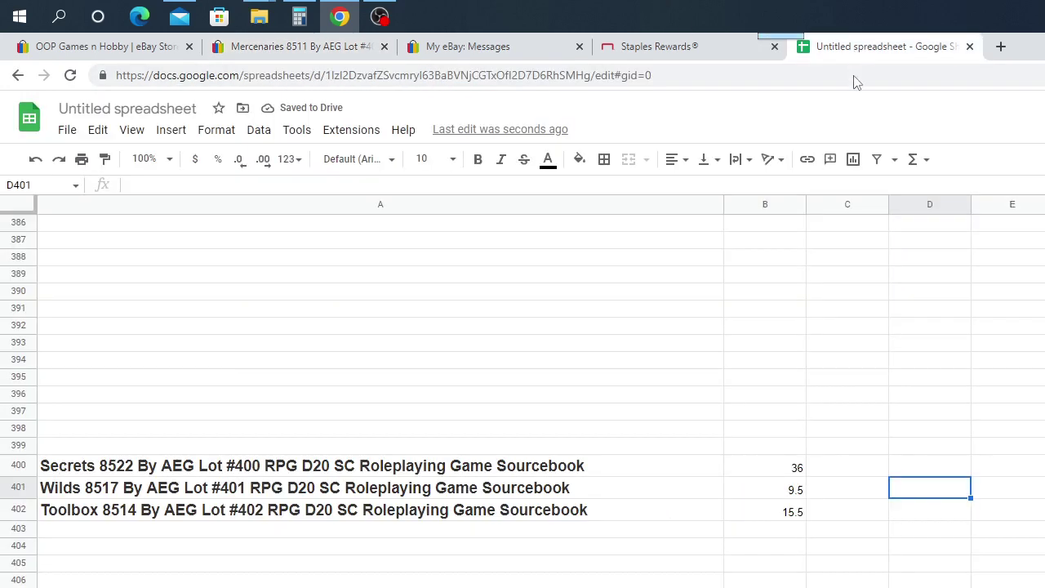
click(132, 531)
right_click(133, 531)
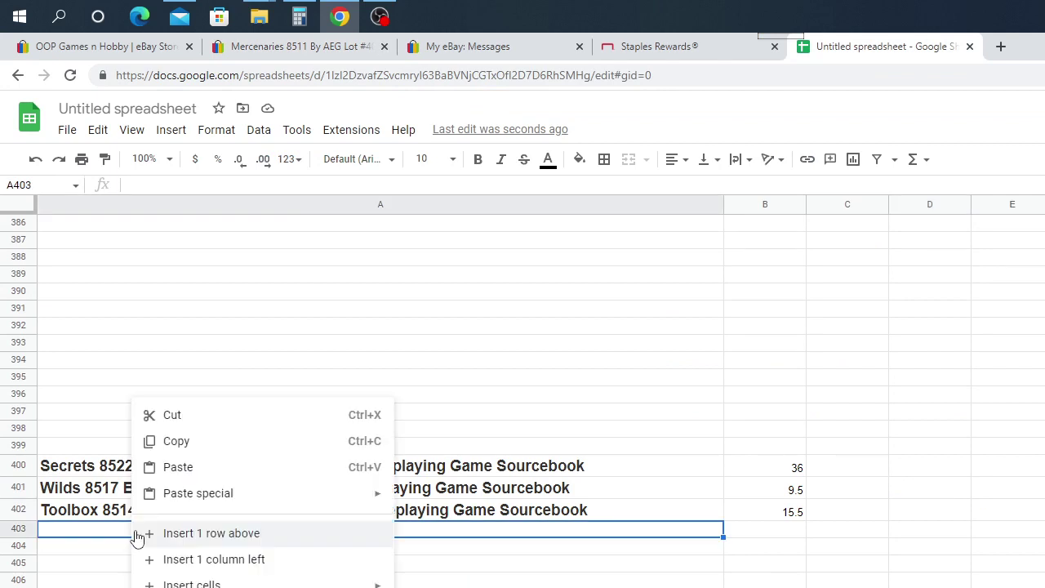
click(171, 472)
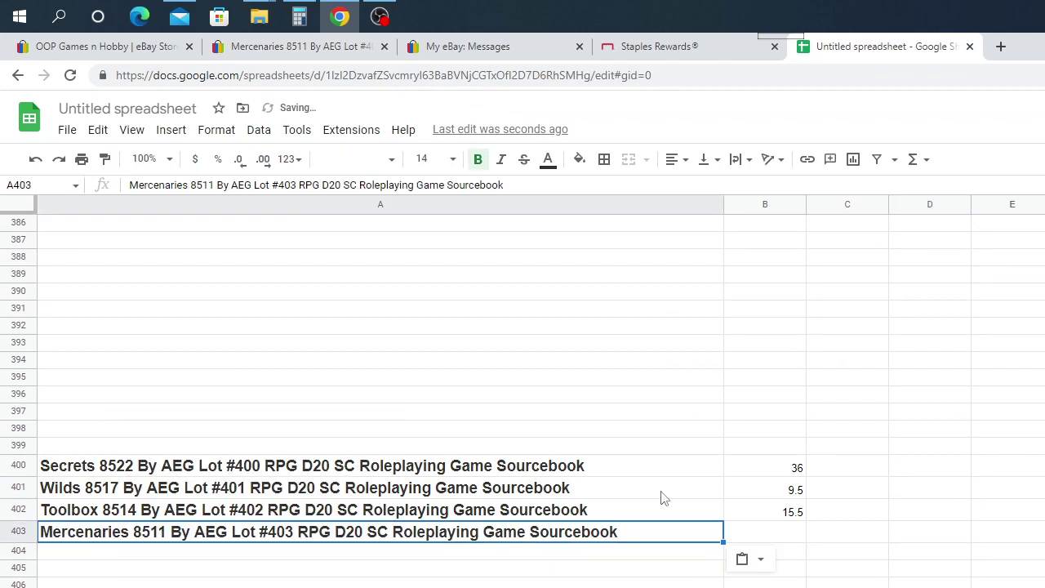
click(790, 539)
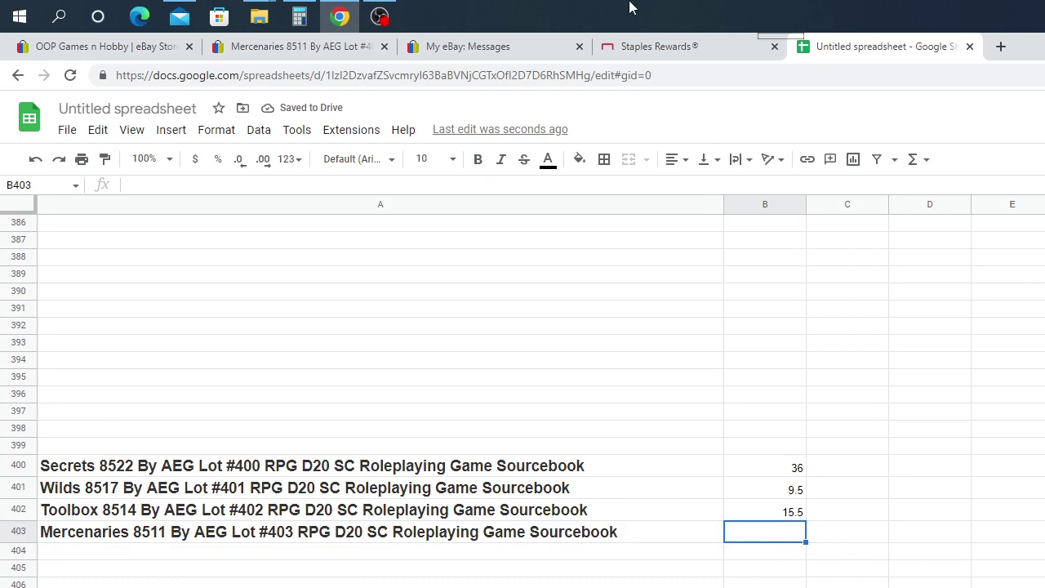
Return to the Mercenaries 8511 listing on eBay and review its bid, time left and item description until the auction ends
click(278, 47)
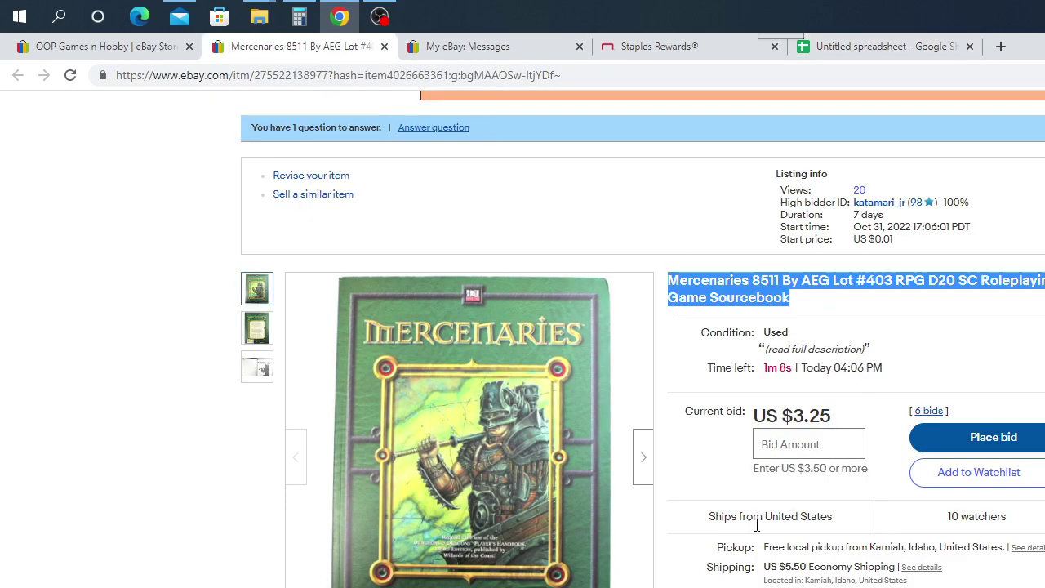
scroll(776, 572, up, 2)
scroll(805, 570, down, 4)
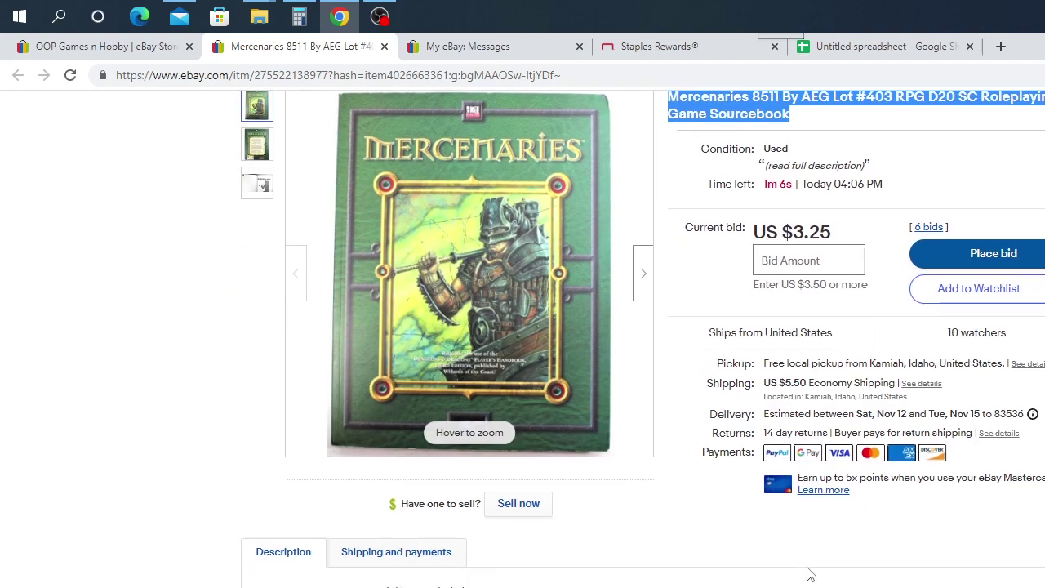
scroll(809, 574, down, 3)
scroll(787, 571, down, 1)
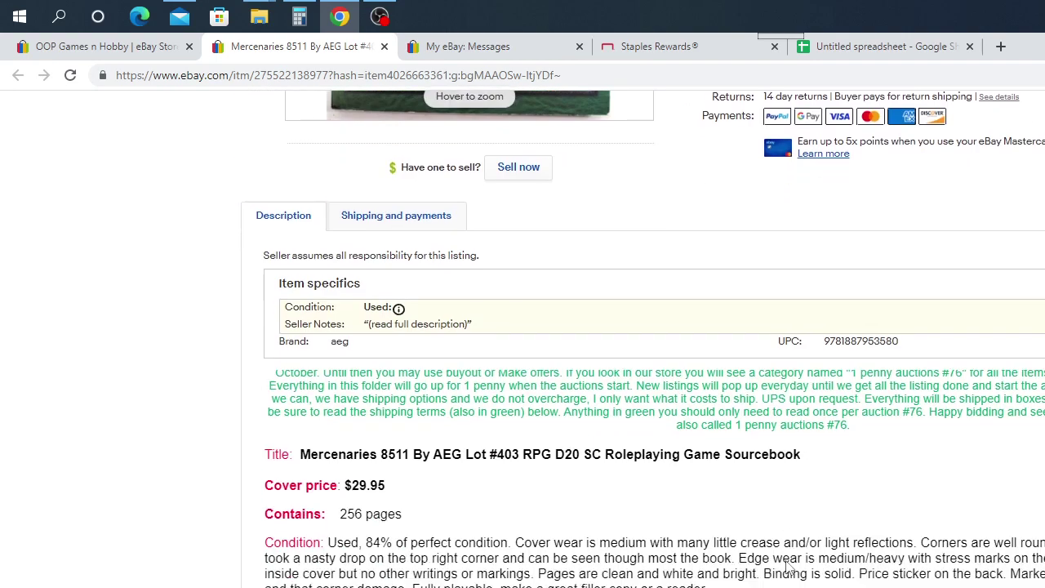
scroll(789, 508, down, 2)
scroll(789, 506, down, 3)
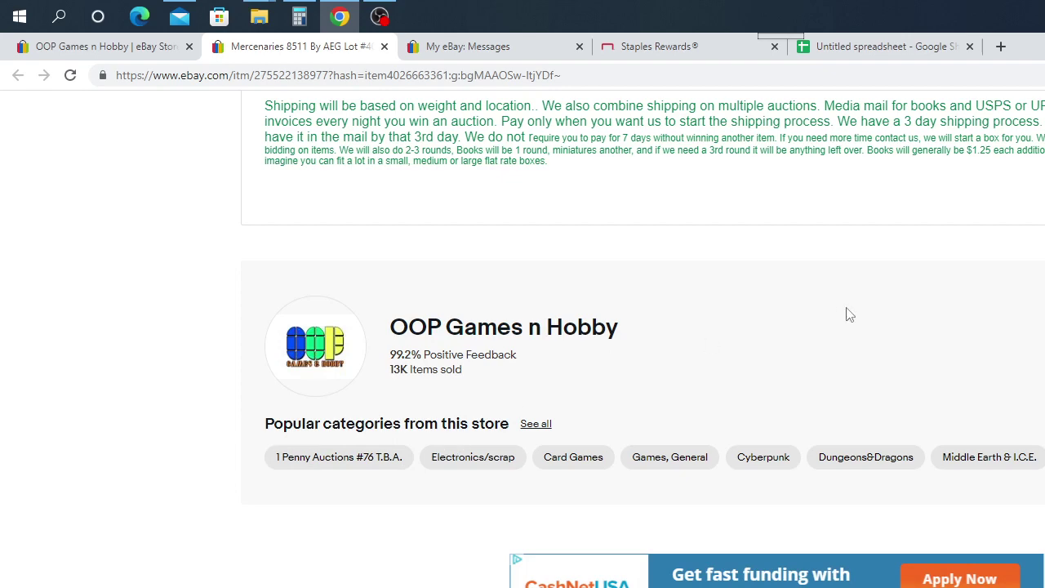
scroll(789, 385, up, 4)
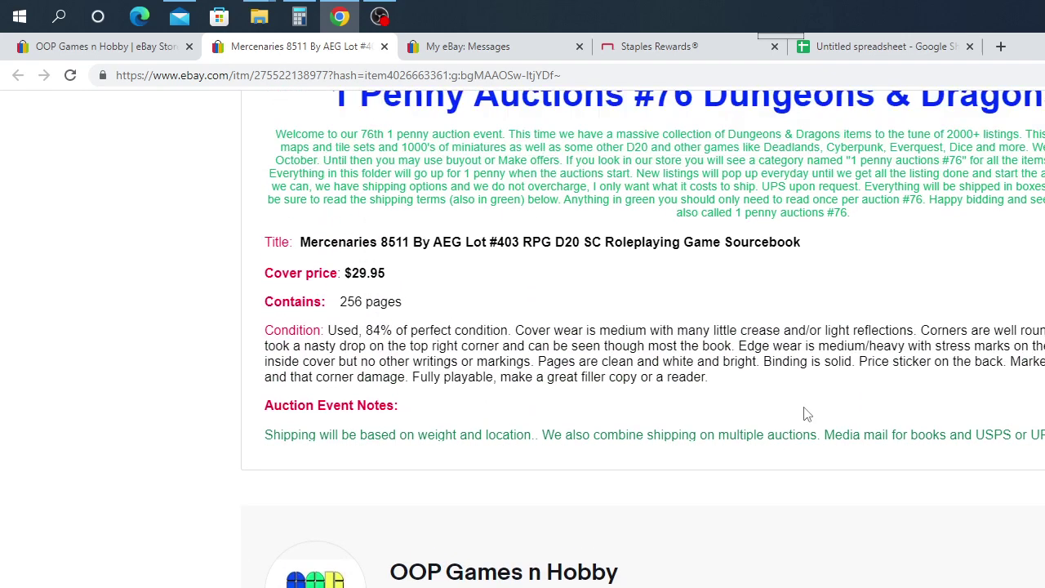
scroll(807, 415, up, 3)
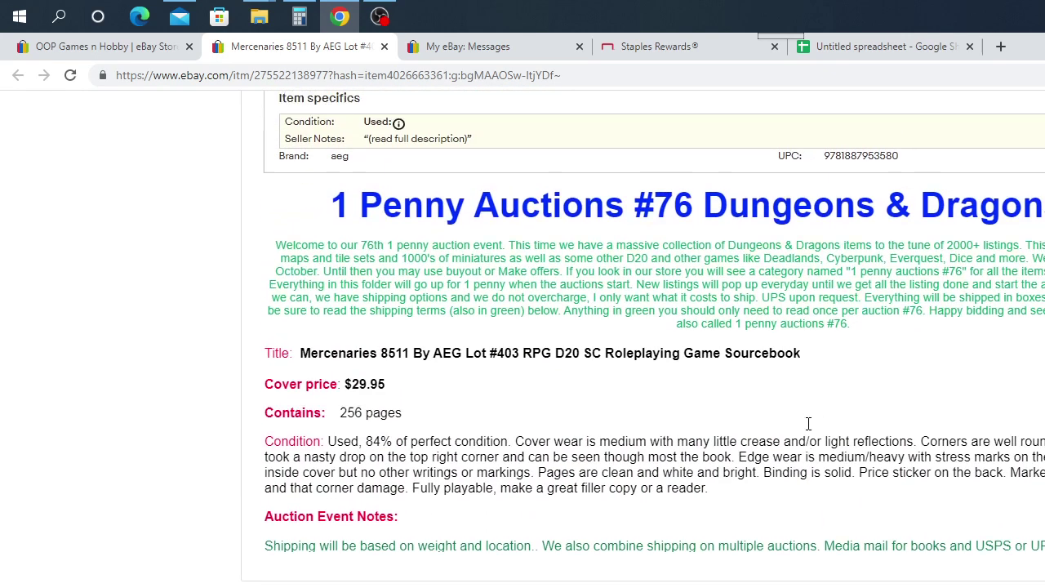
scroll(808, 423, up, 9)
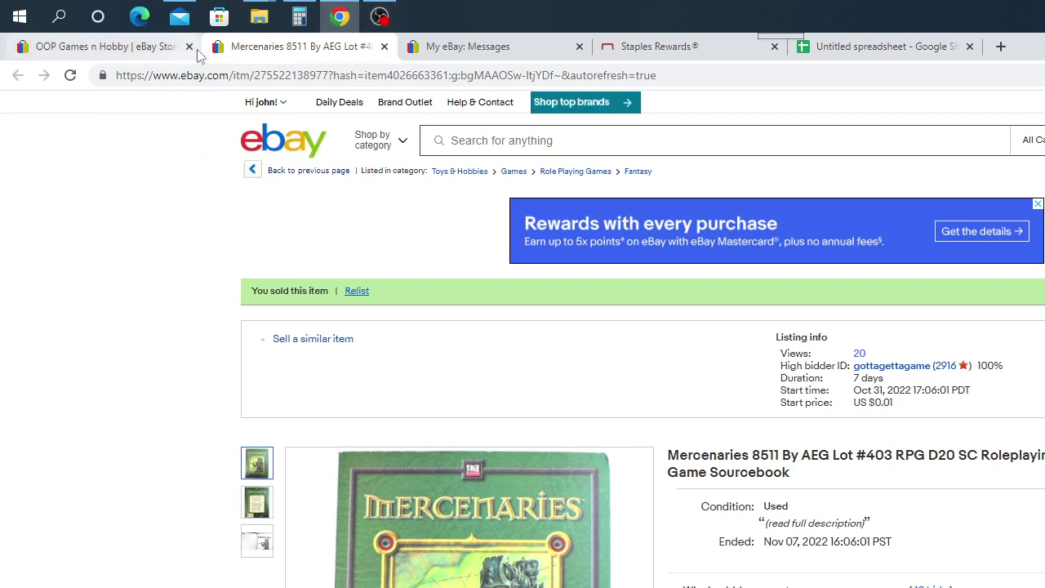
Enter the Mercenaries lot's winning bid of 6.50 in cell B403 of the Google Sheets spreadsheet
click(910, 49)
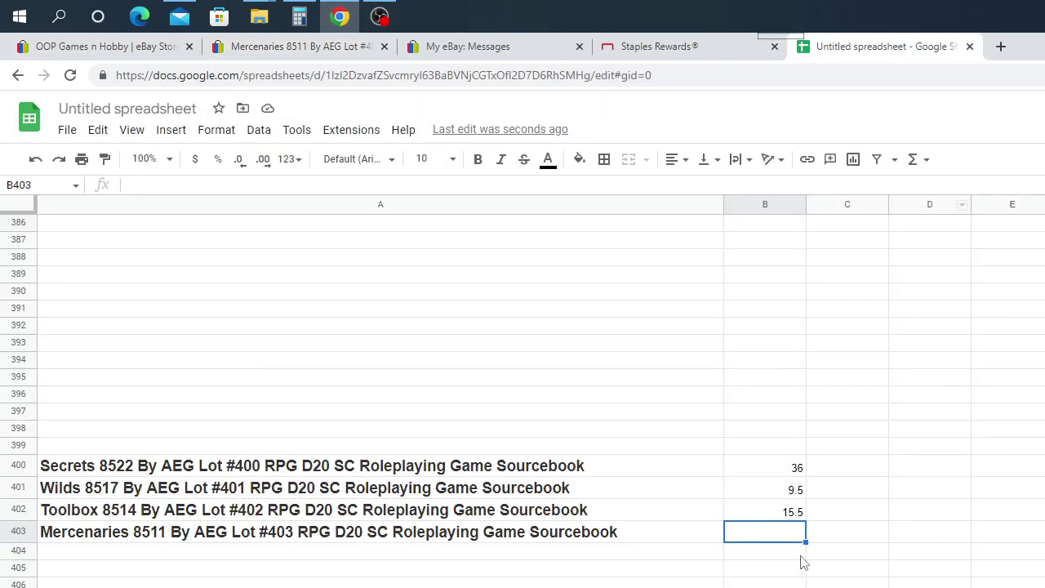
text(6.5)
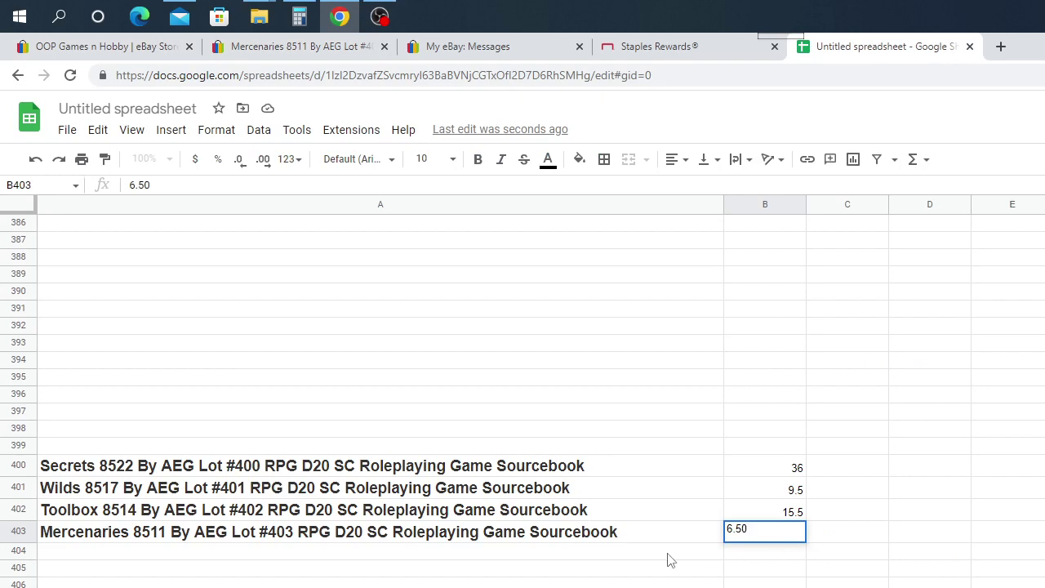
key(Return)
Open the Feats 8515 By AEG Lot #404 listing from the seller's eBay store page
click(364, 51)
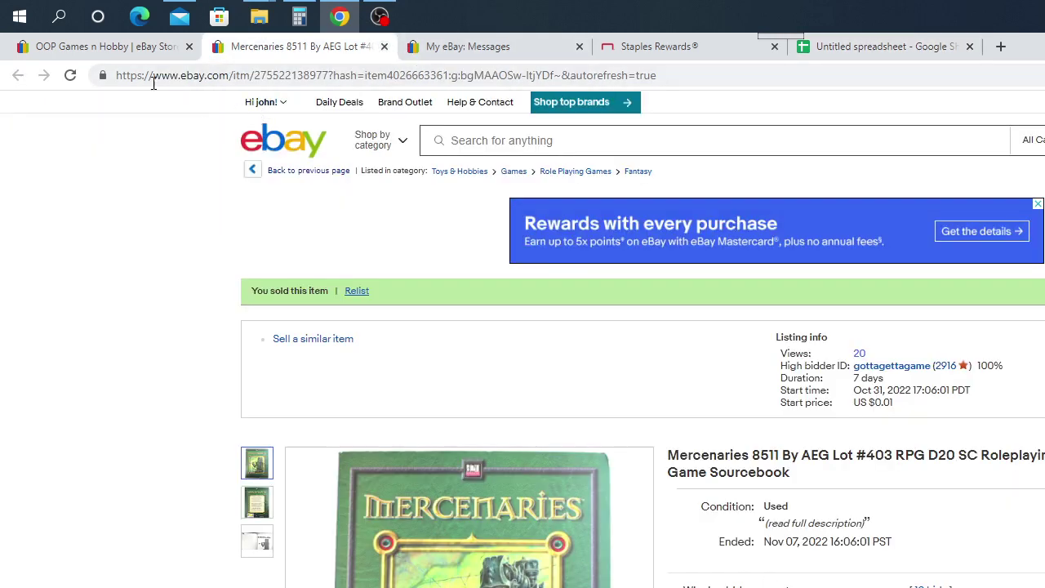
click(101, 49)
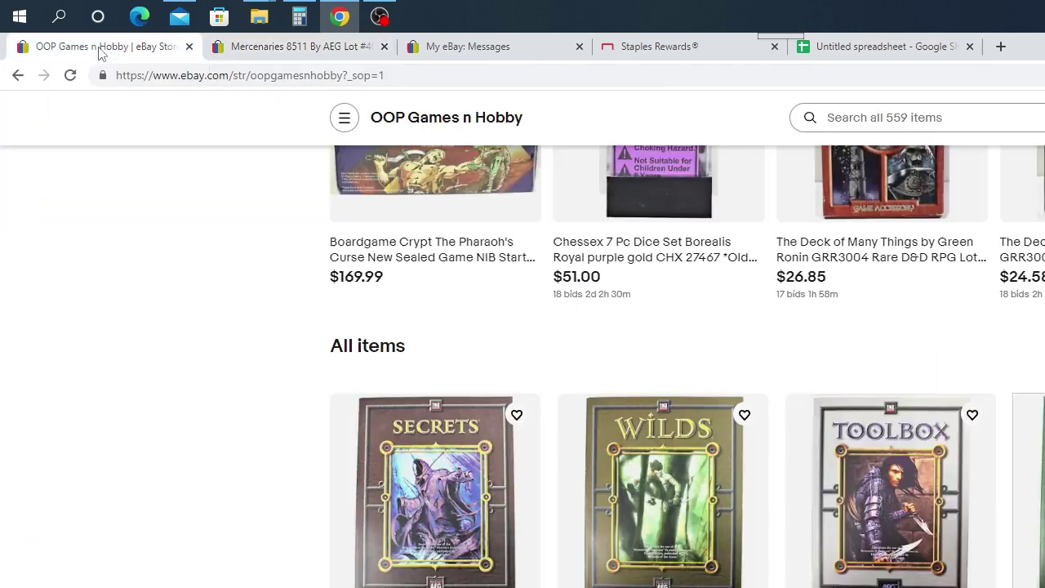
click(677, 553)
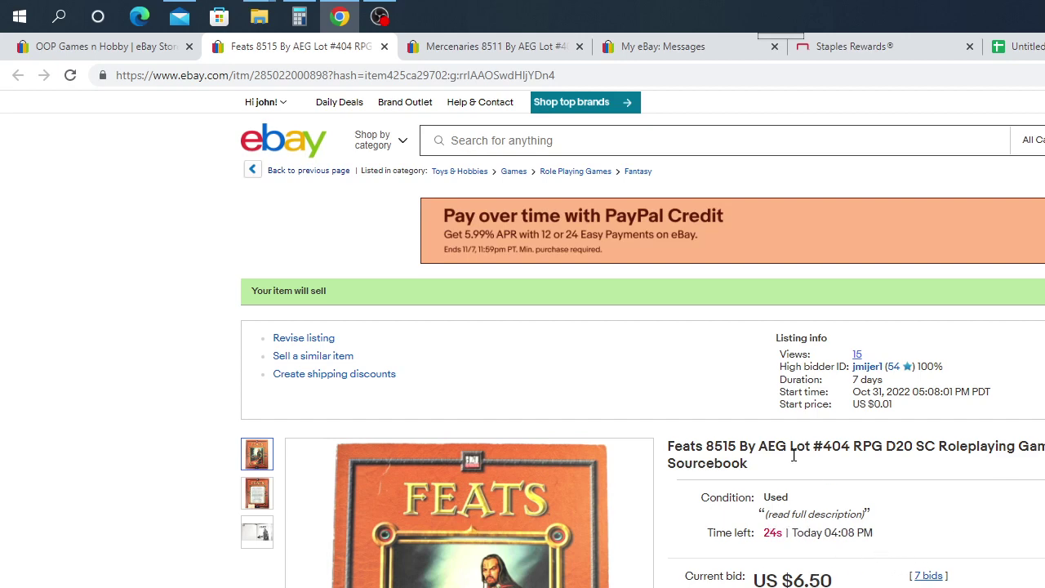
Copy the Feats 8515 By AEG Lot #404 listing title into cell A404 of the Google Sheets spreadsheet
drag(747, 463, 670, 443)
right_click(686, 448)
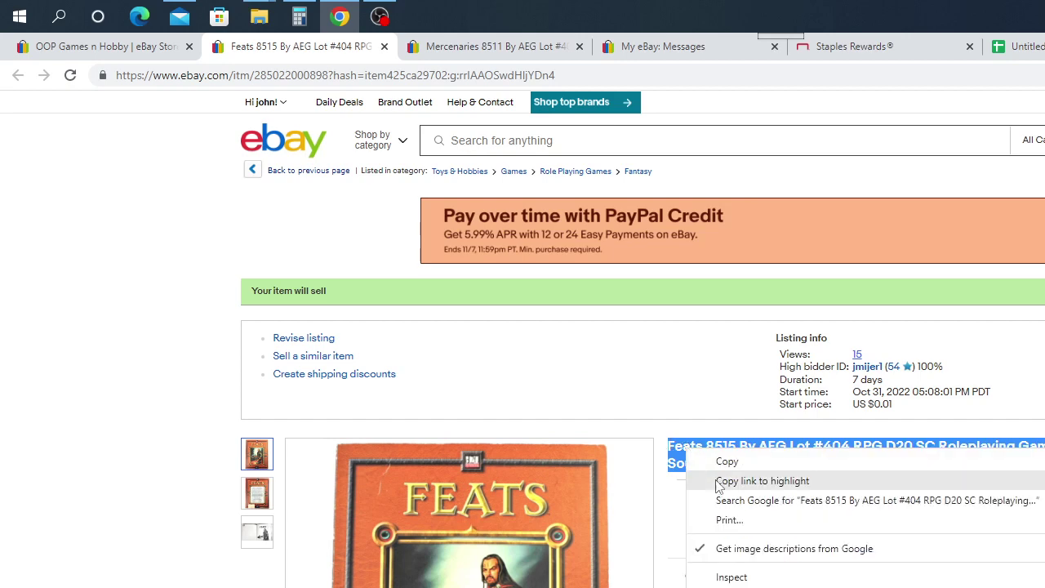
click(722, 462)
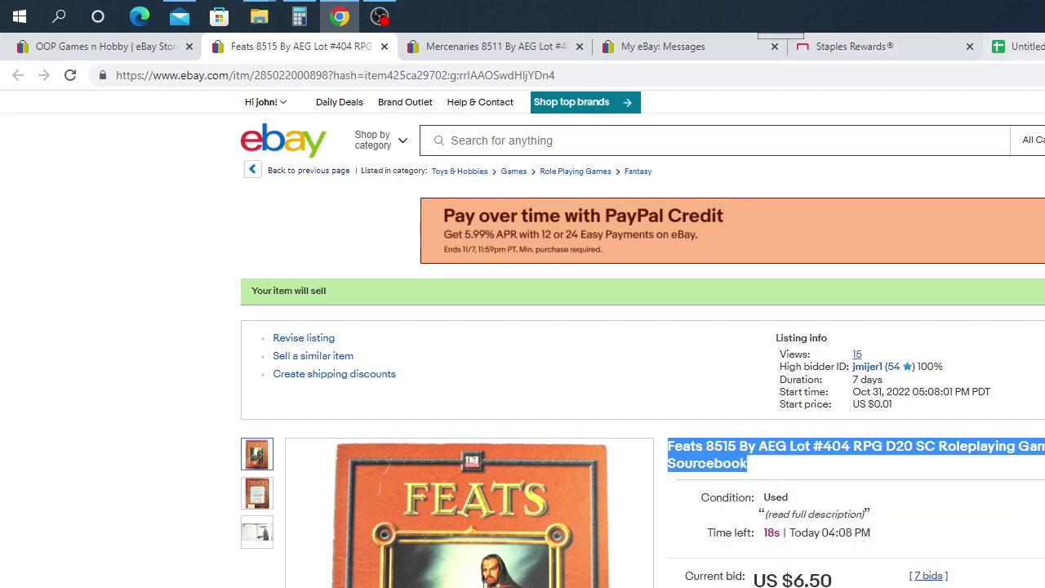
click(1017, 47)
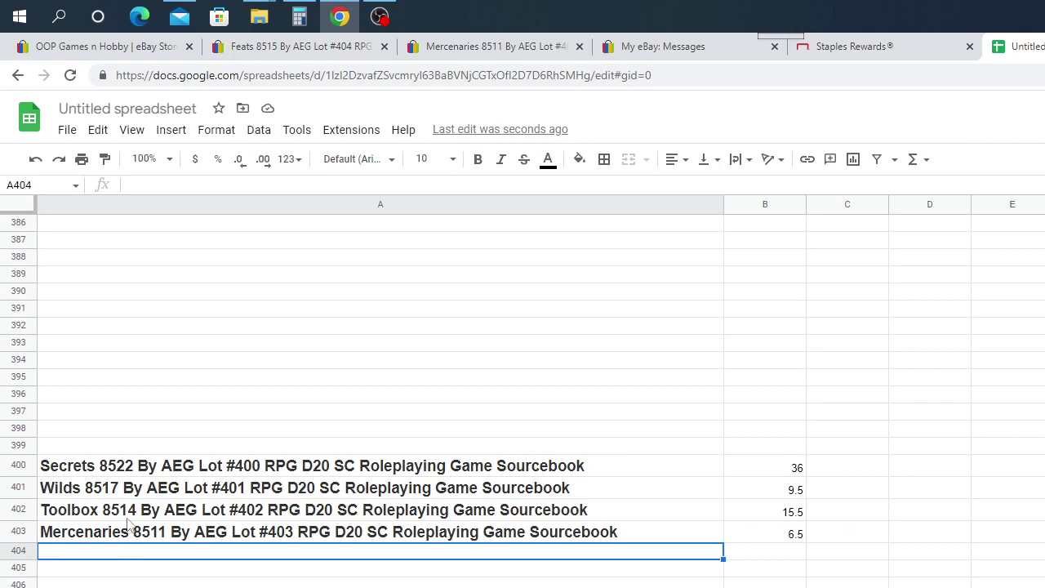
right_click(128, 556)
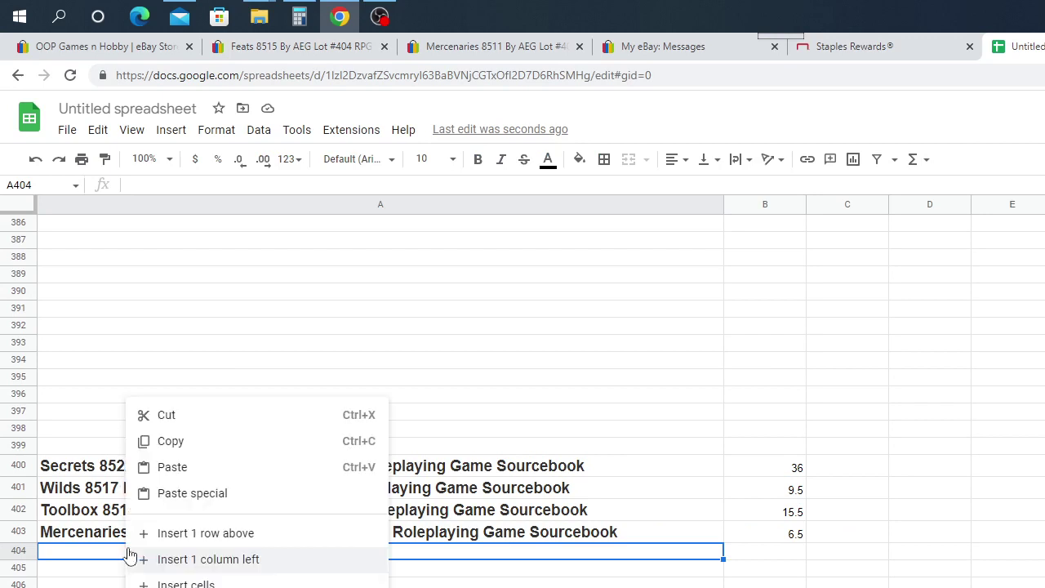
click(186, 477)
click(784, 557)
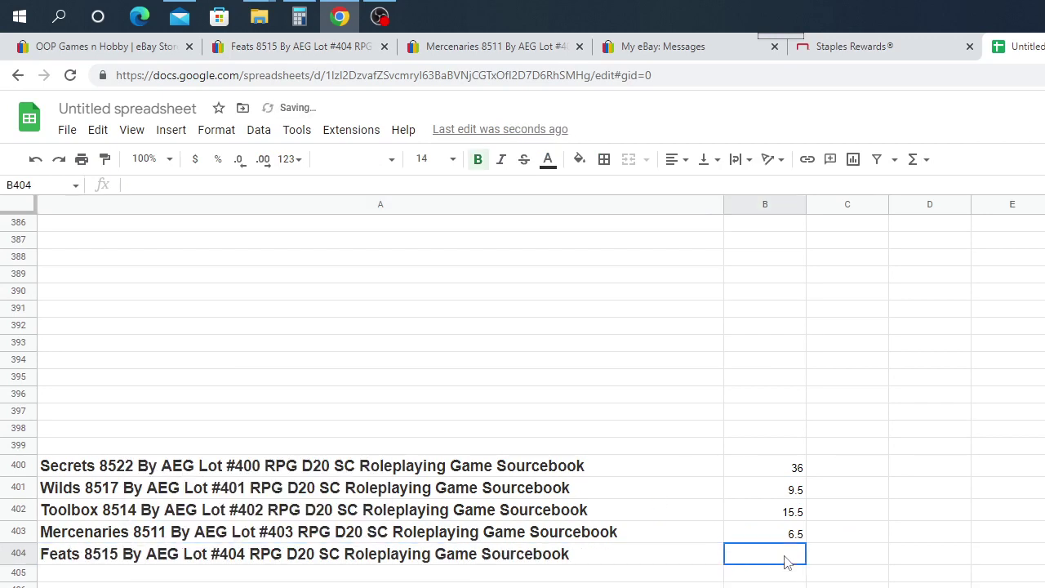
Watch the Feats 8515 listing on eBay until its auction ends, and enter the winning bid of 6.50 in spreadsheet cell B404
click(284, 47)
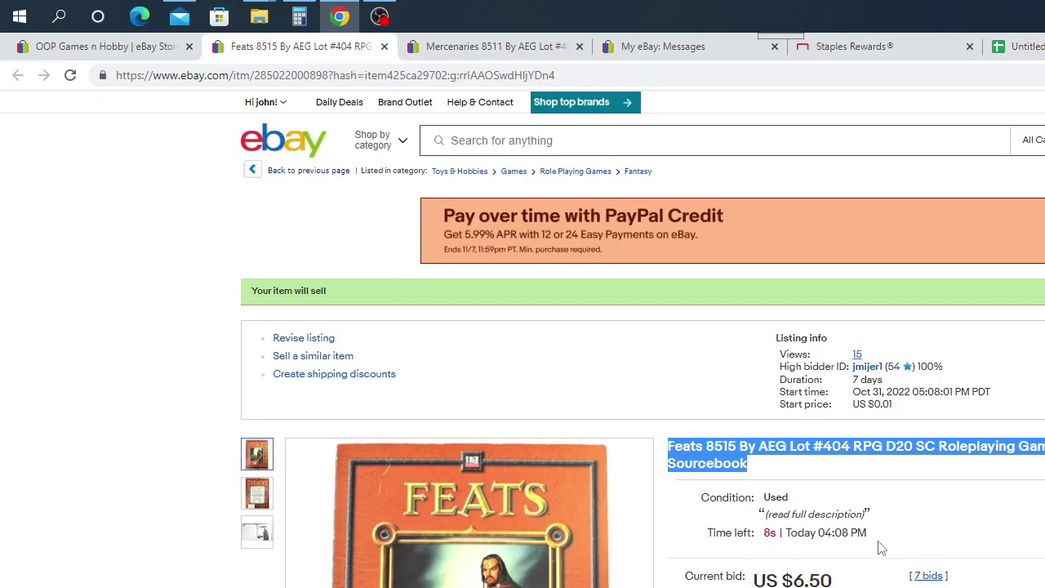
scroll(833, 507, down, 1)
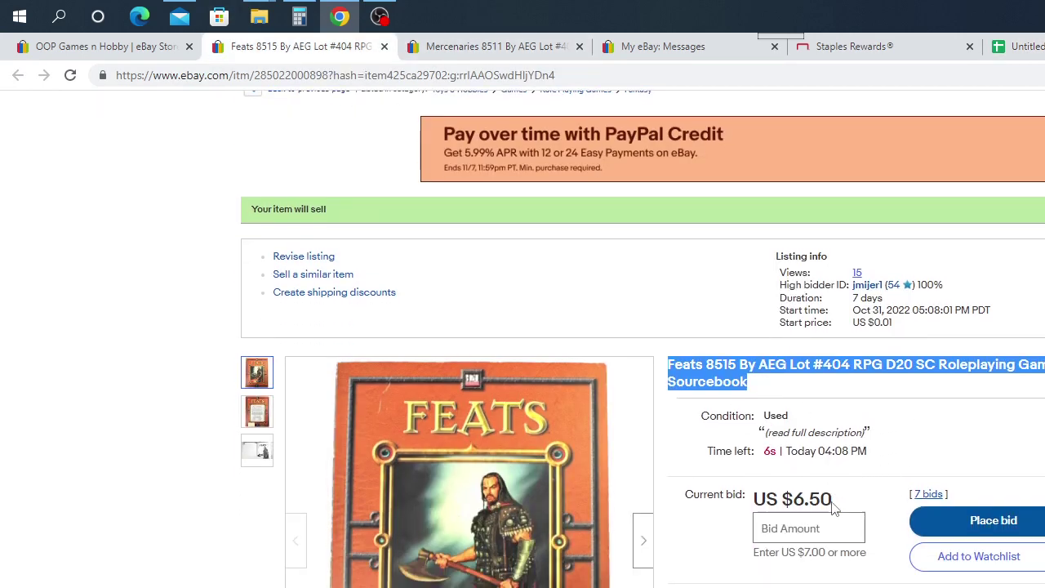
scroll(833, 502, down, 1)
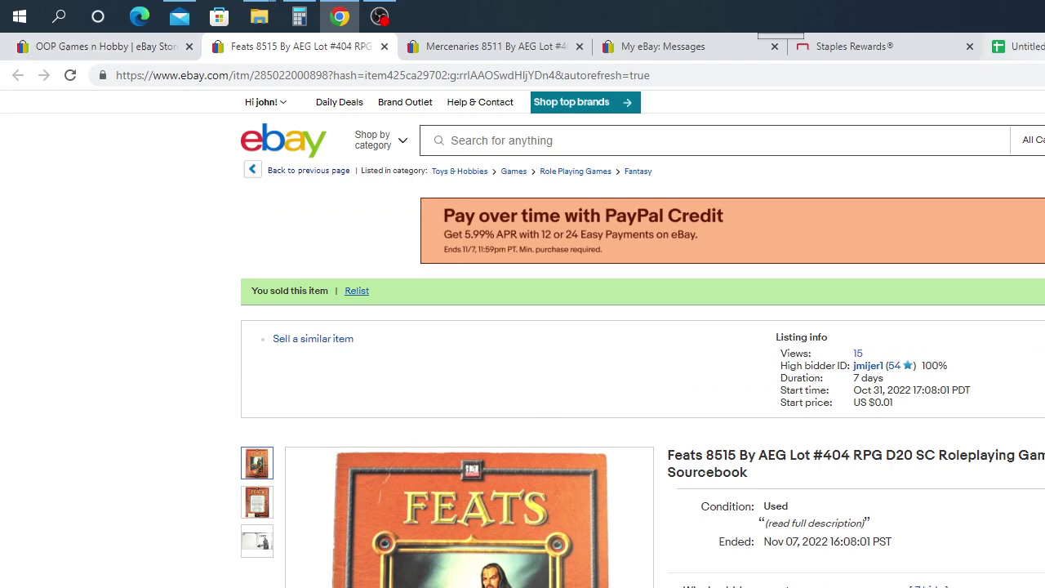
click(1017, 47)
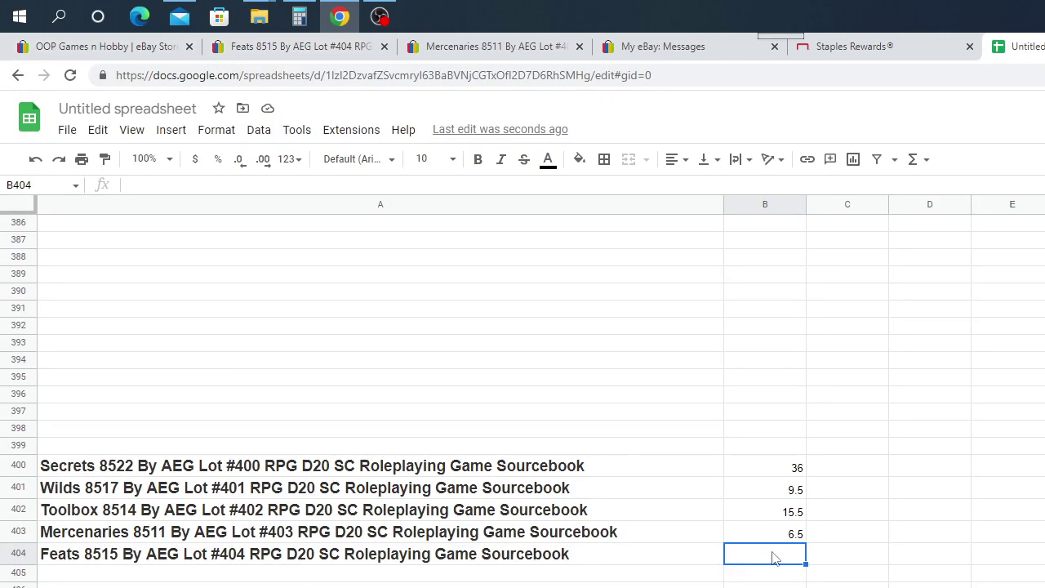
text(6.50)
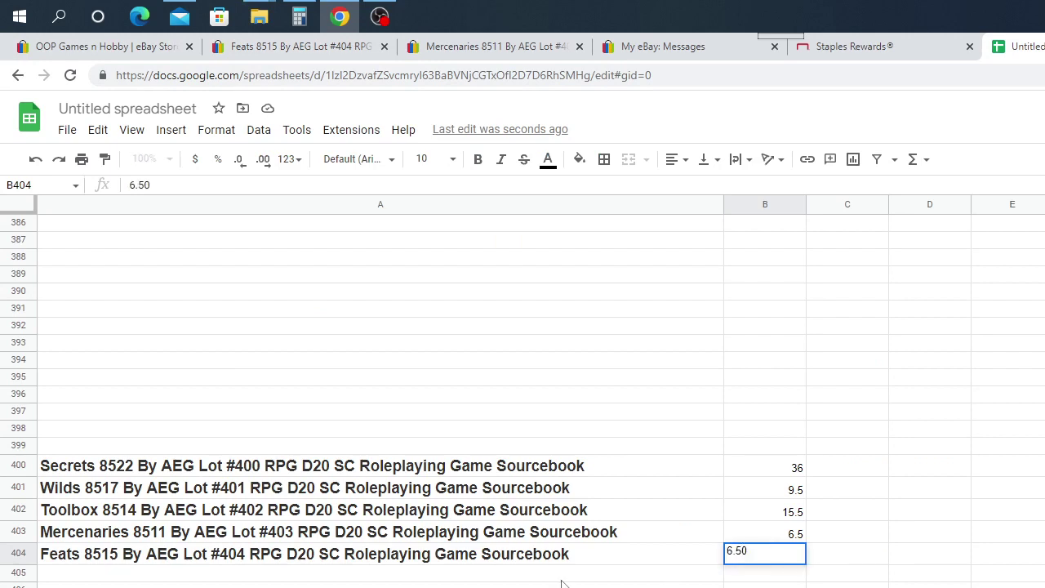
key(Return)
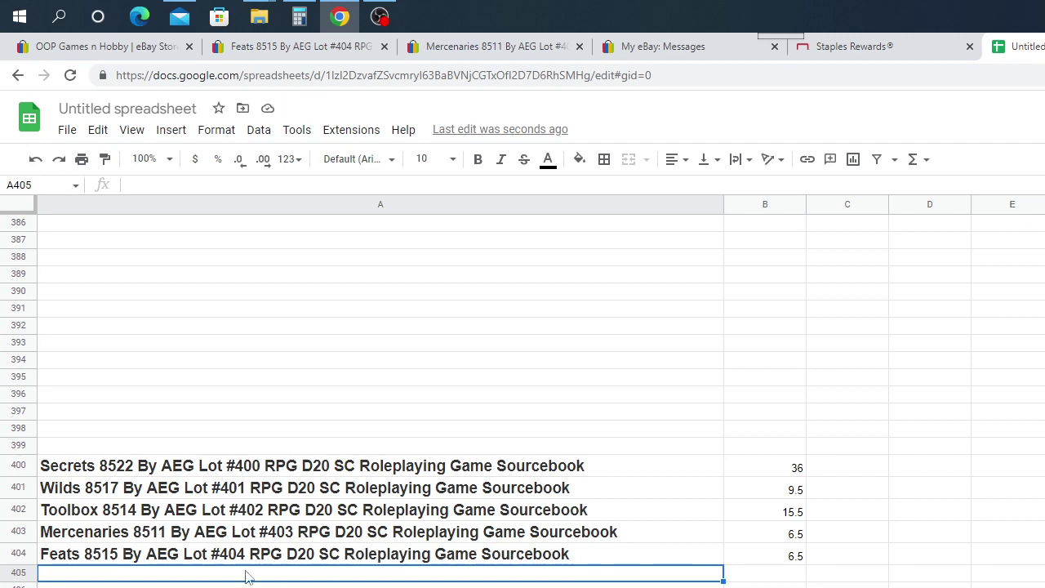
Close the Feats 8515 listing and open the Guilds 8519 By AEG Lot #405 listing from the seller's eBay store page
click(292, 47)
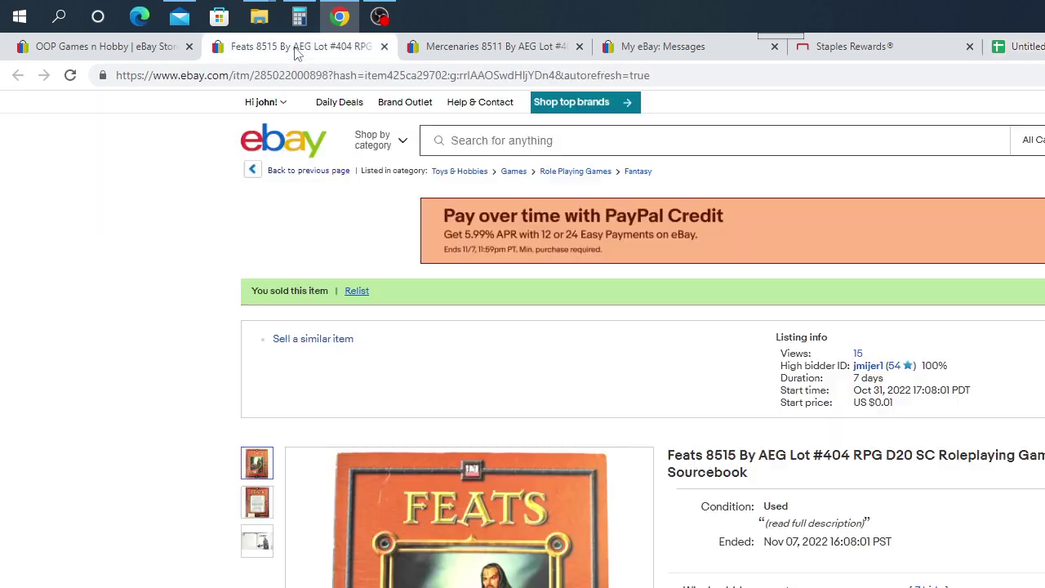
click(384, 47)
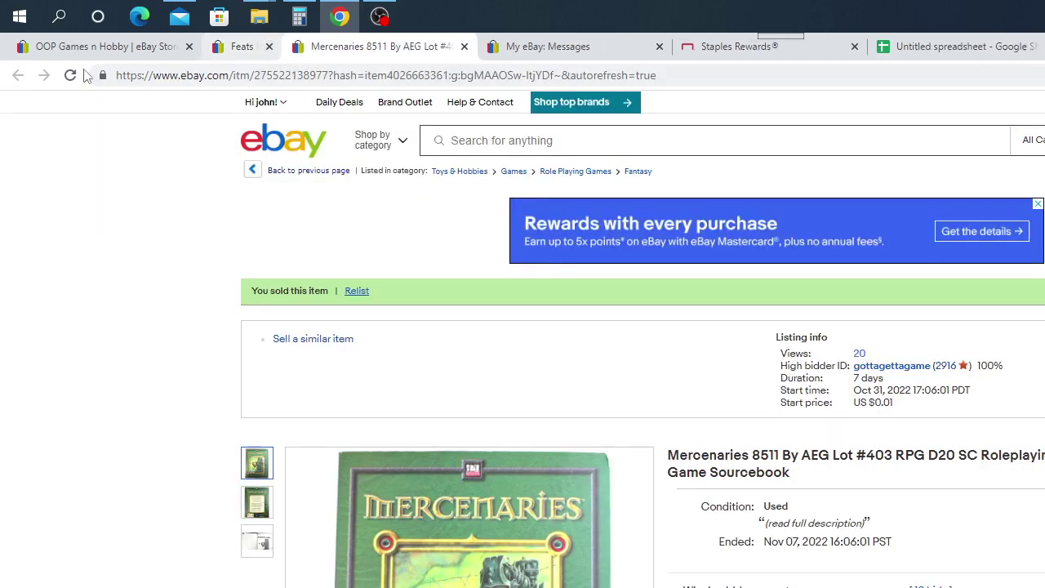
click(92, 49)
scroll(691, 515, down, 5)
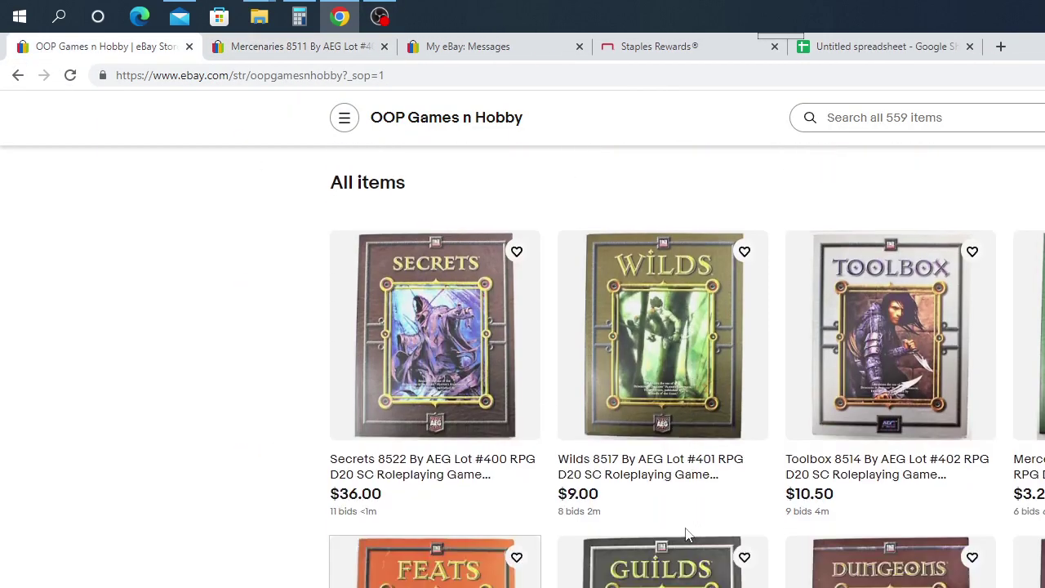
click(653, 399)
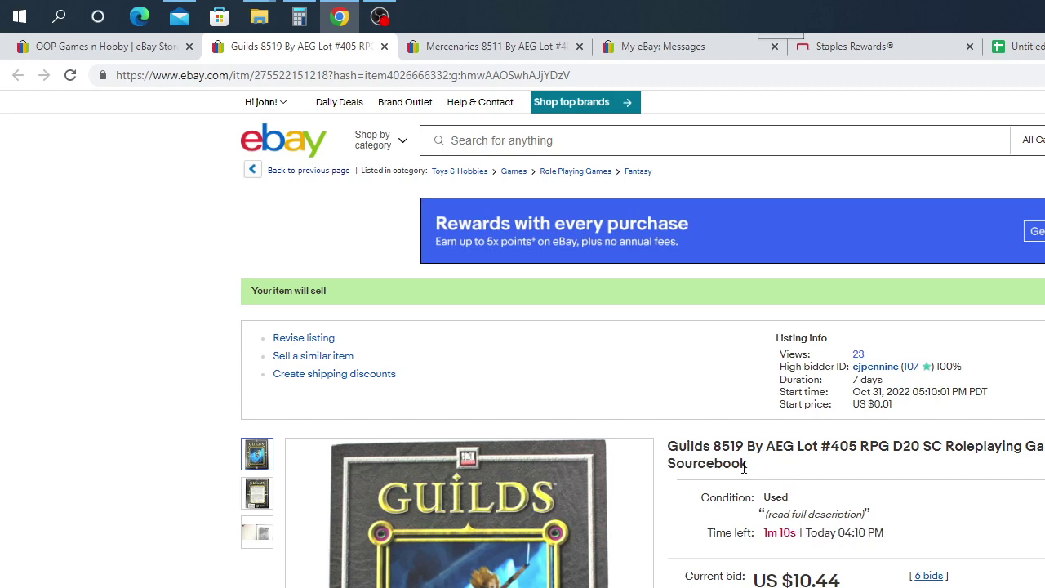
Copy the Guilds 8519 By AEG Lot #405 listing title from eBay into cell A405 of the Google Sheets spreadsheet
drag(755, 468, 671, 446)
right_click(688, 449)
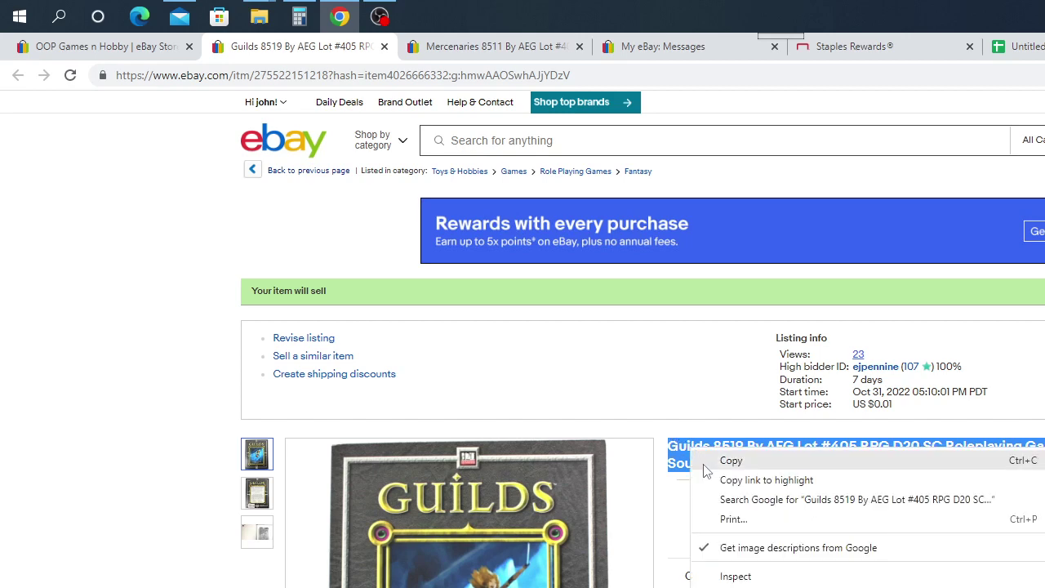
click(718, 461)
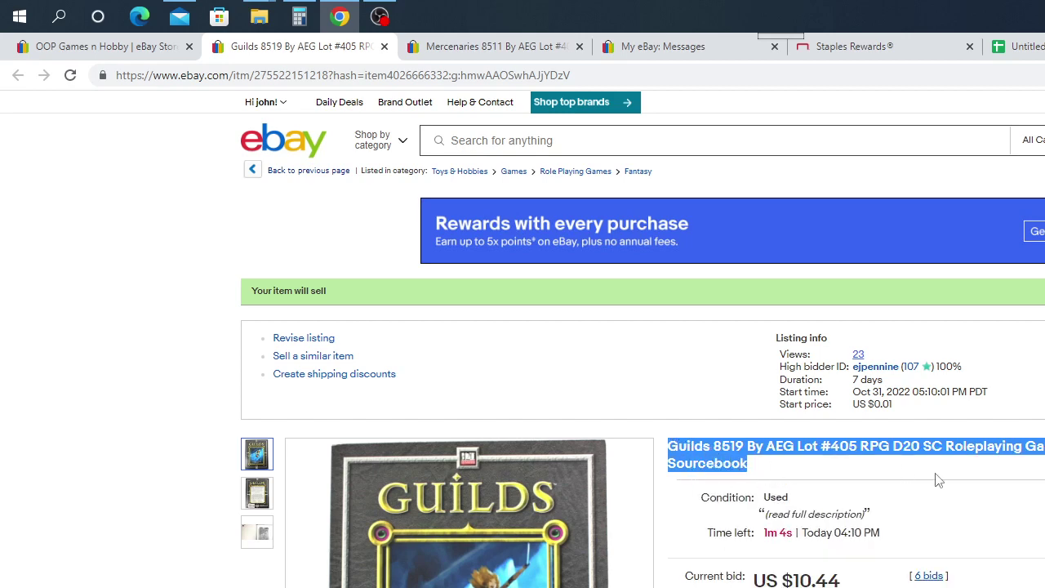
click(1026, 51)
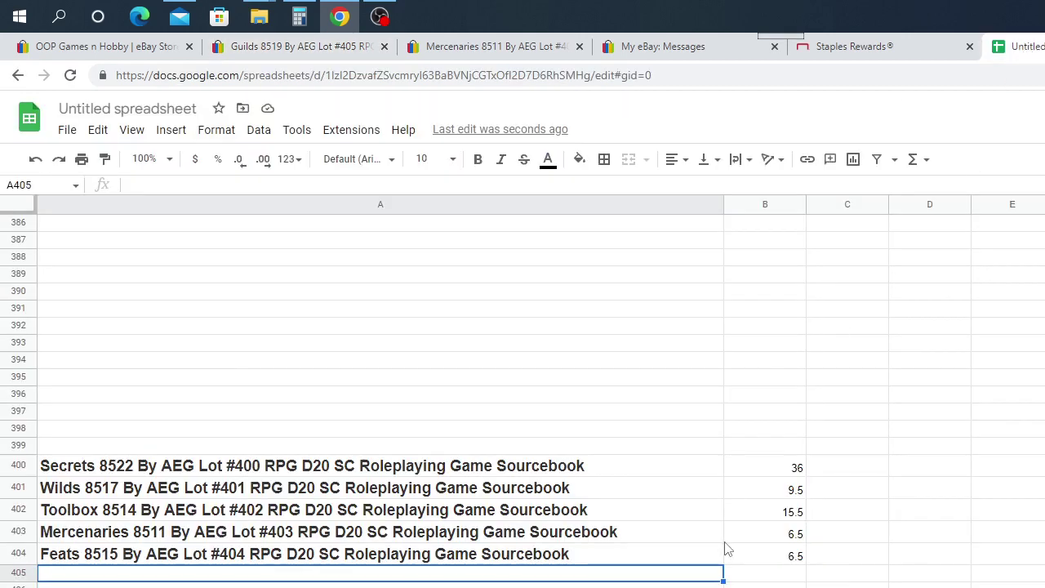
right_click(80, 575)
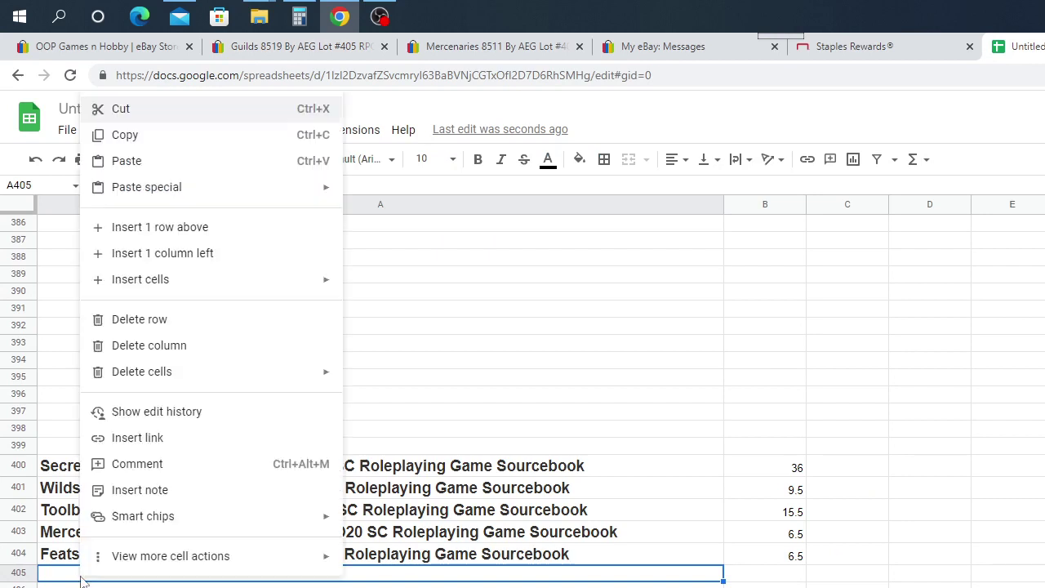
click(131, 162)
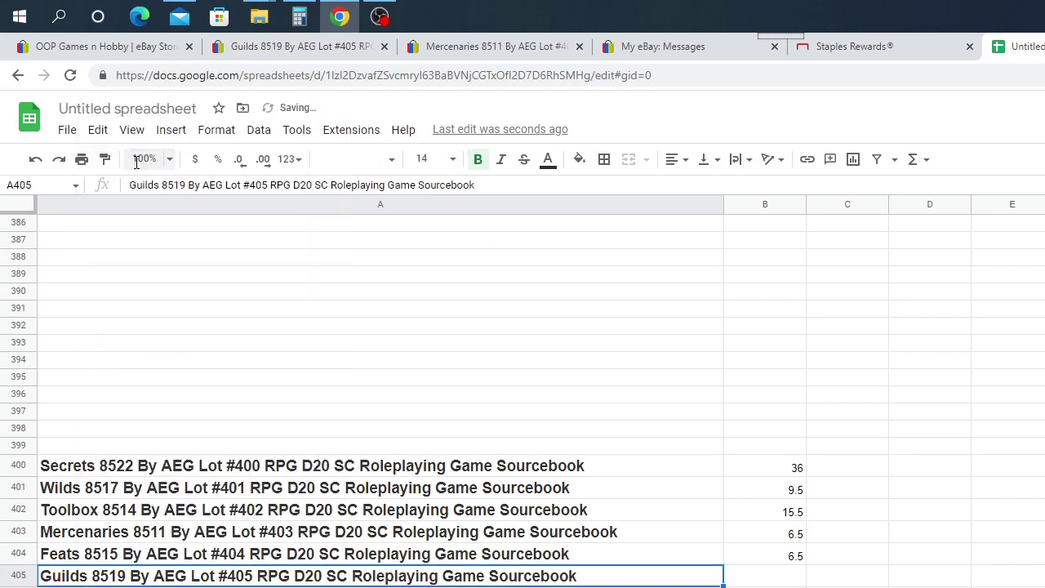
key(Tab)
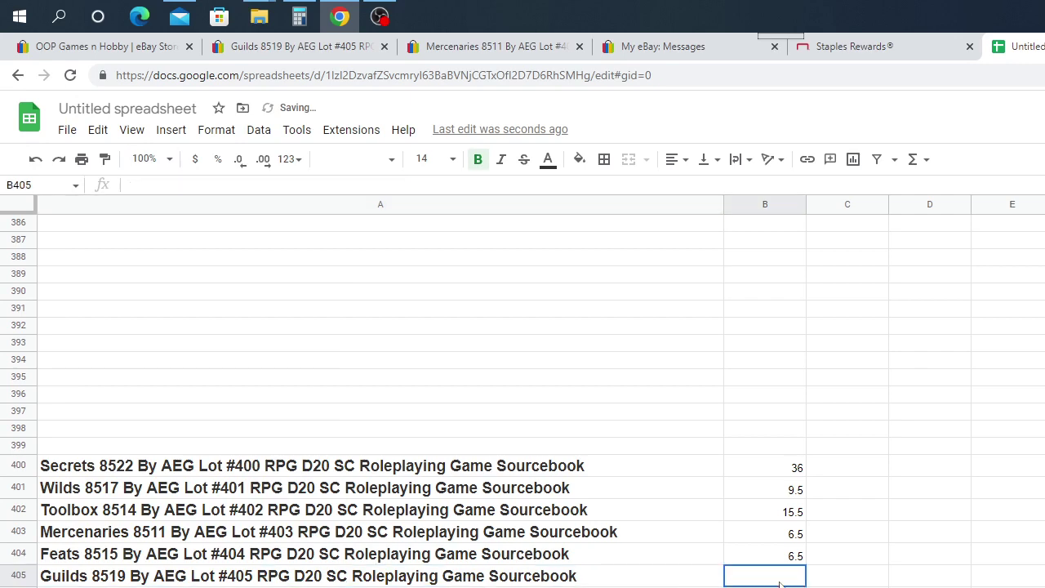
Return to the Guilds 8519 listing on eBay and review its bid, description and photos until the auction ends
click(210, 49)
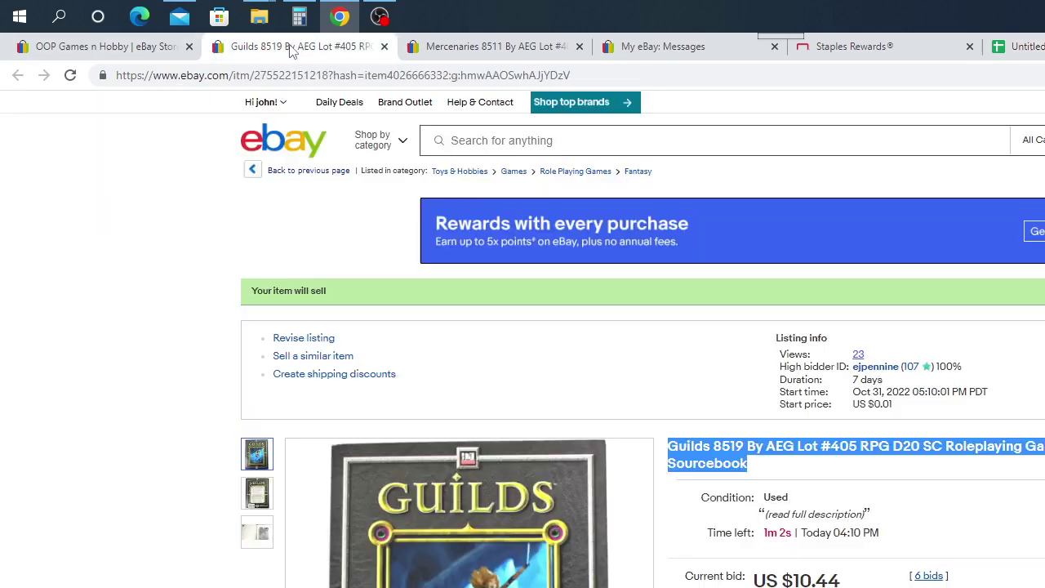
scroll(698, 418, down, 2)
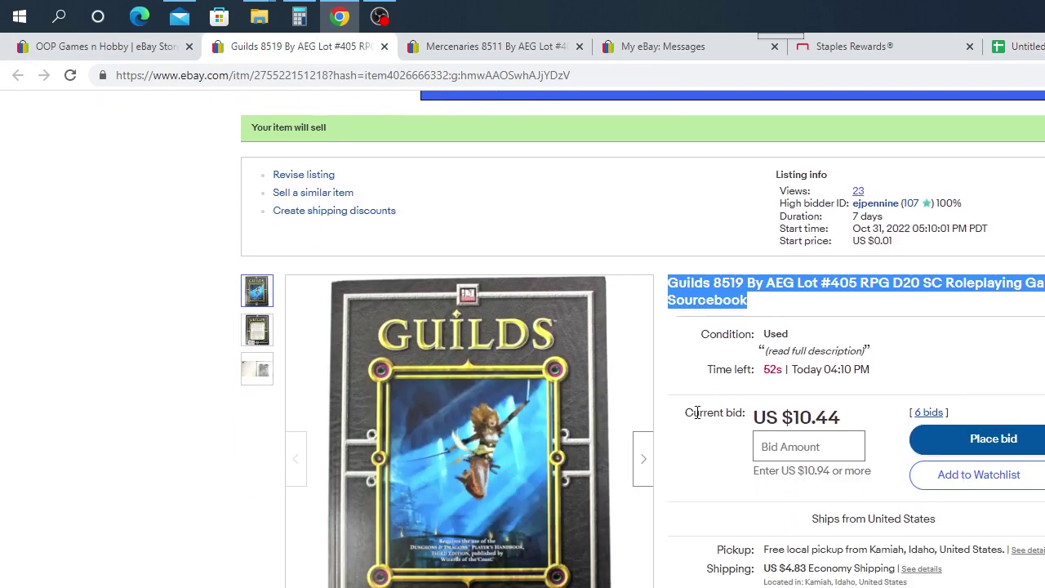
scroll(710, 543, up, 1)
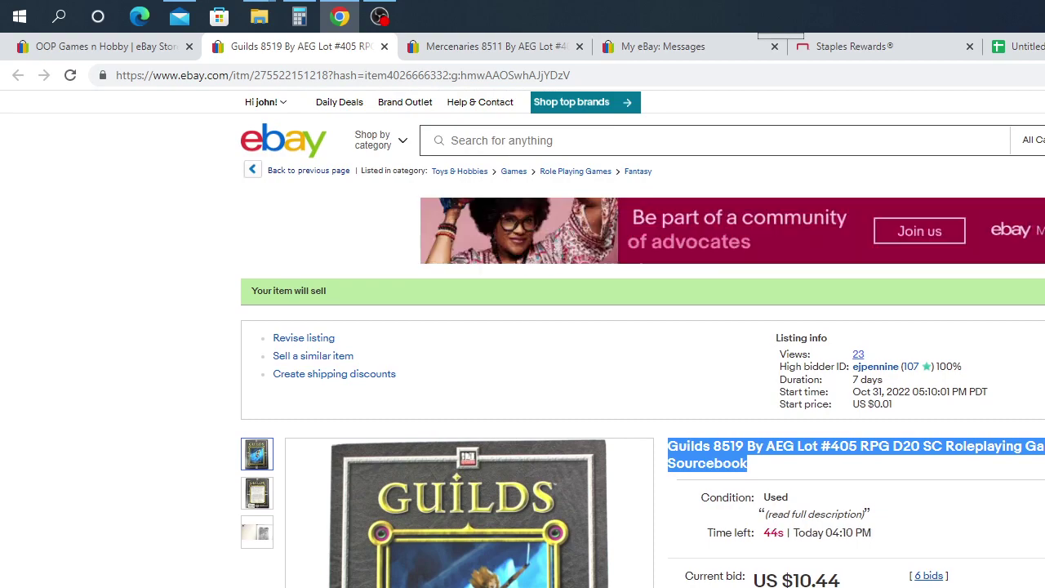
scroll(643, 339, down, 10)
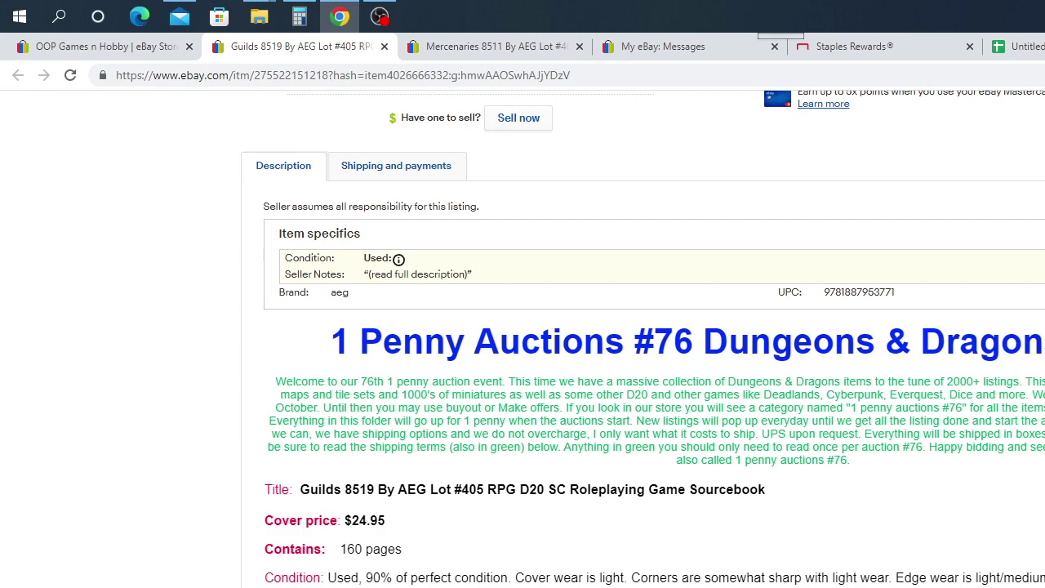
scroll(565, 440, up, 5)
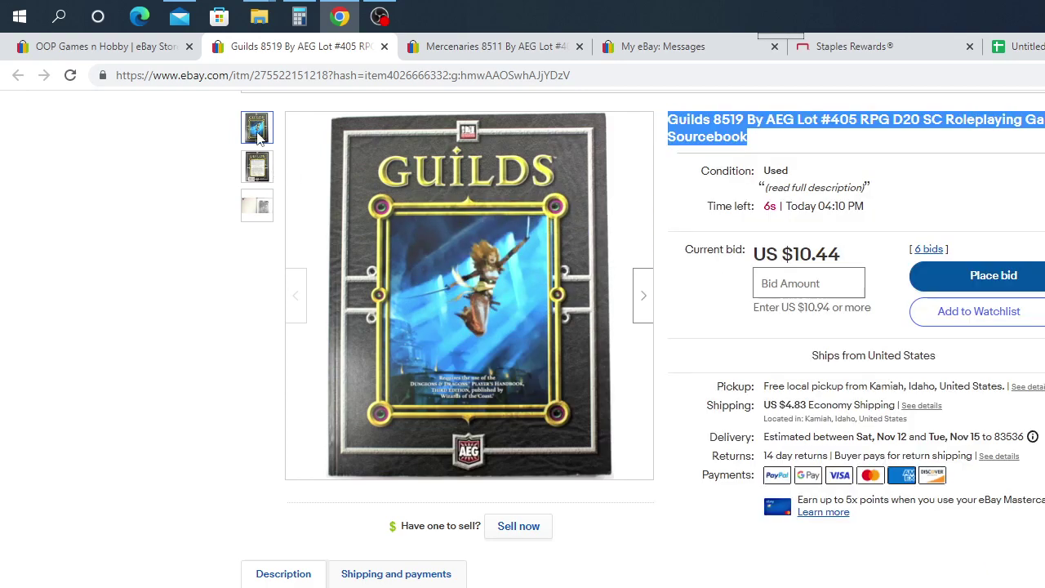
click(644, 295)
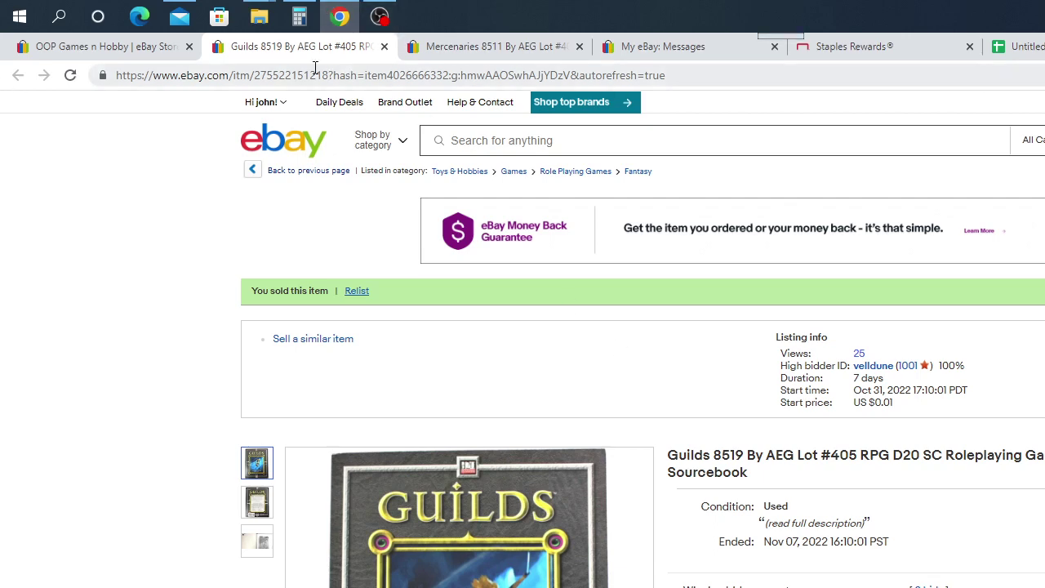
Replace the ended Guilds listing with the Dungeons 8327 By AEG Lot #406 listing from the store page, and enter 15.50 in spreadsheet cell B405
click(384, 47)
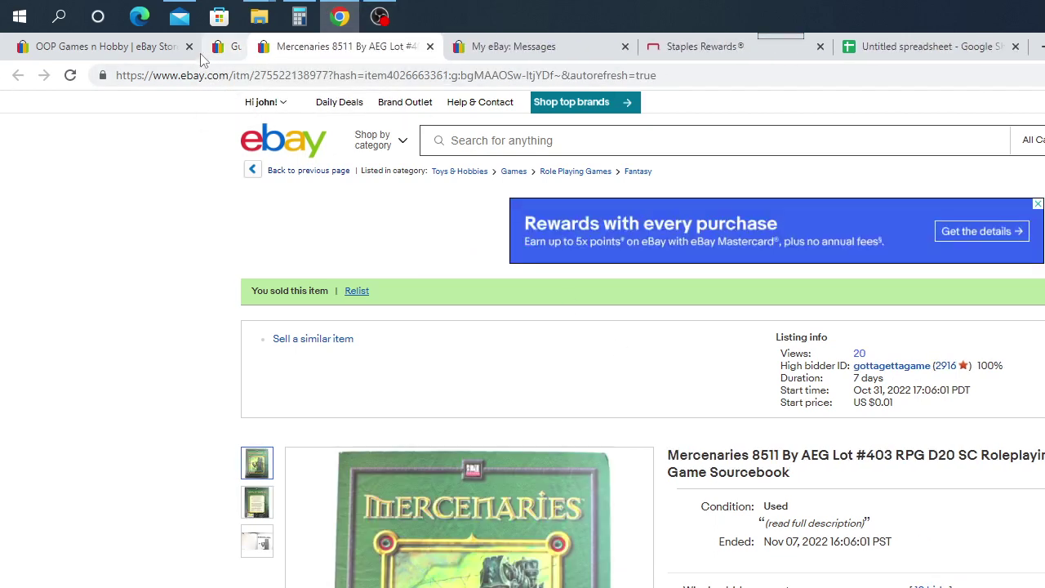
click(124, 47)
click(900, 405)
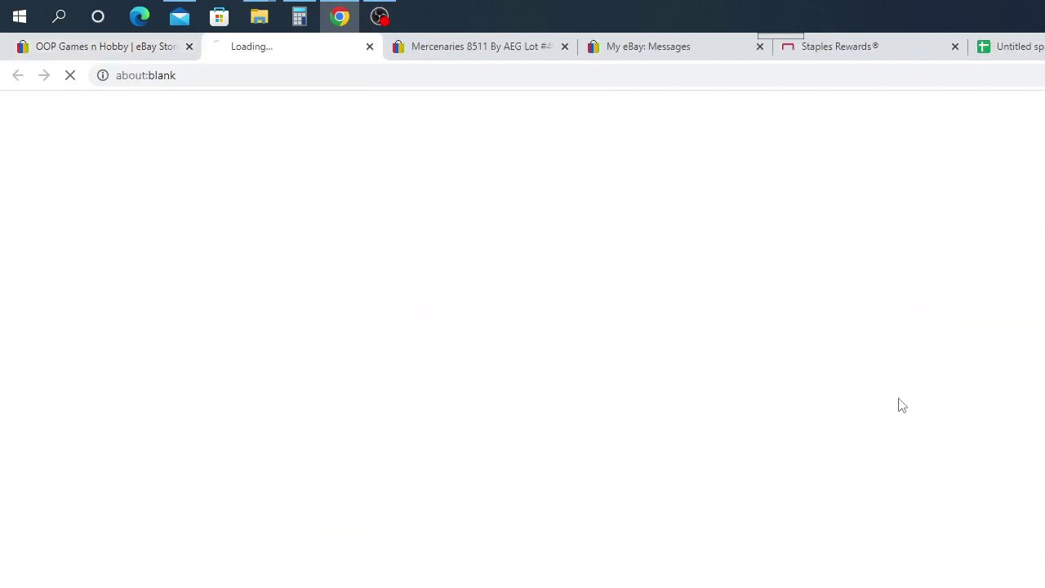
key(ctrl+9)
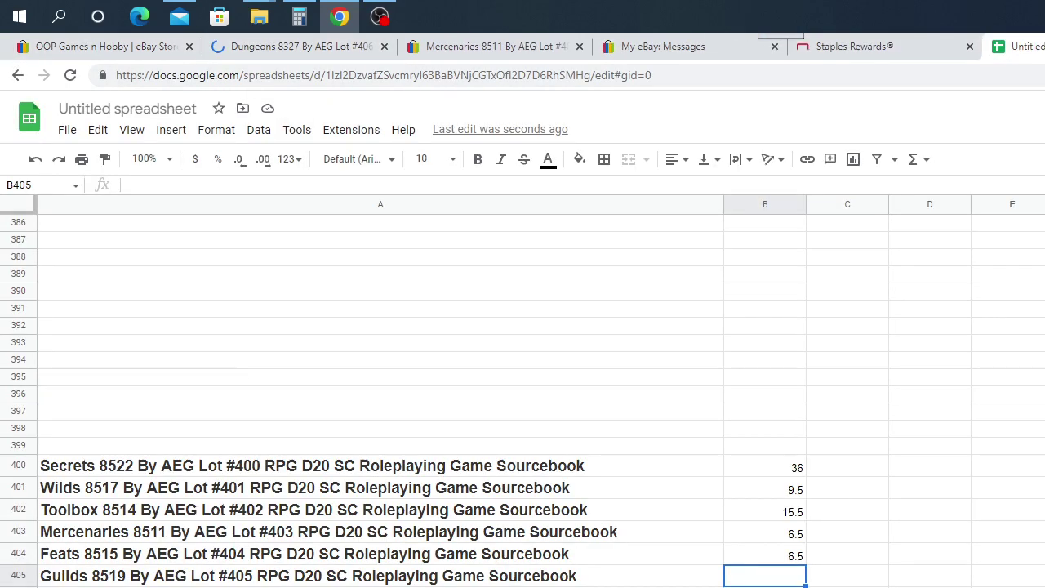
text(15.50)
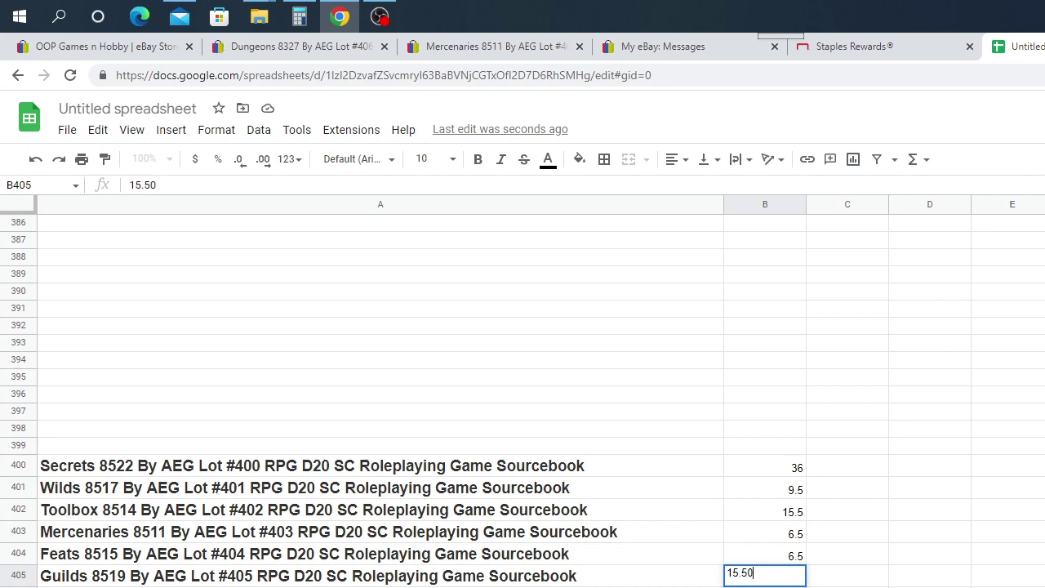
Copy the Dungeons 8327 By AEG Lot #406 listing title from eBay into spreadsheet cell A406
click(272, 48)
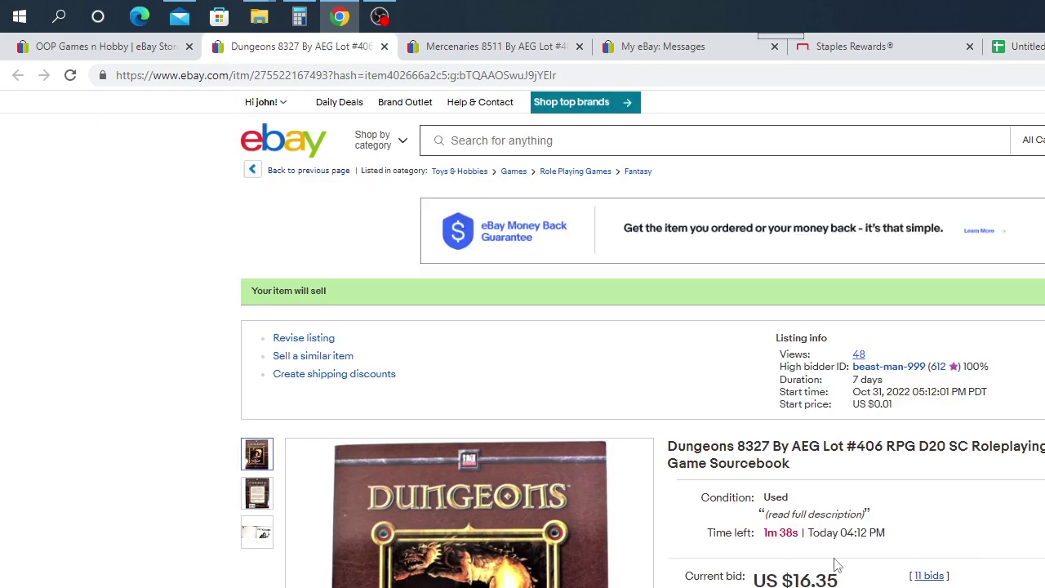
drag(804, 468, 683, 451)
right_click(683, 451)
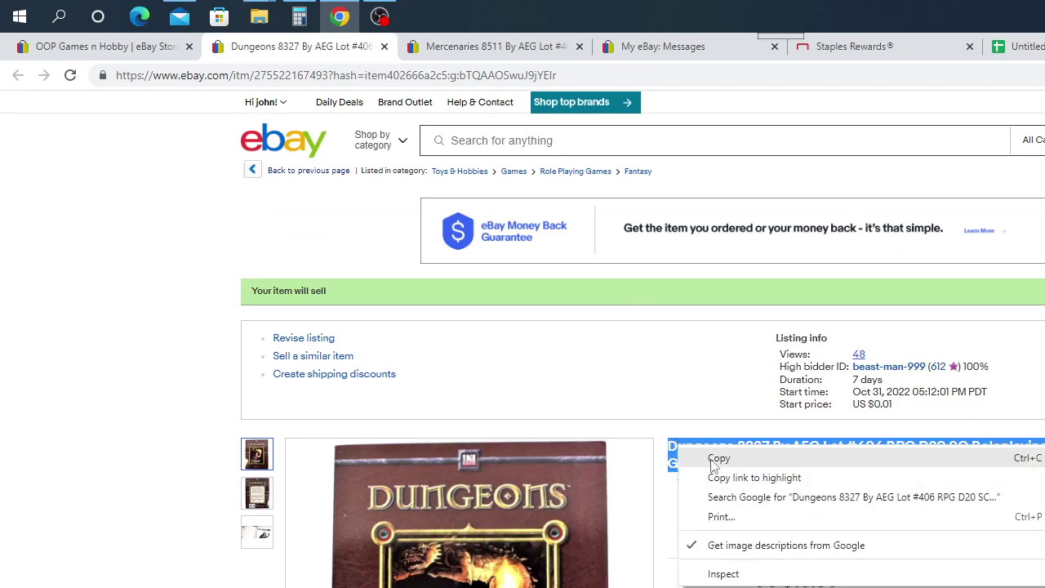
click(689, 523)
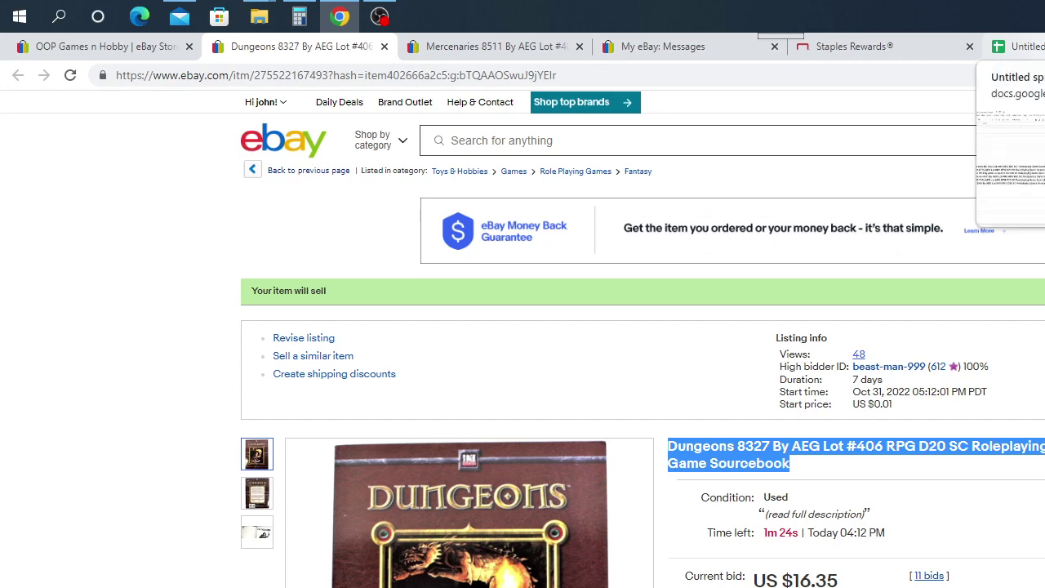
click(1017, 47)
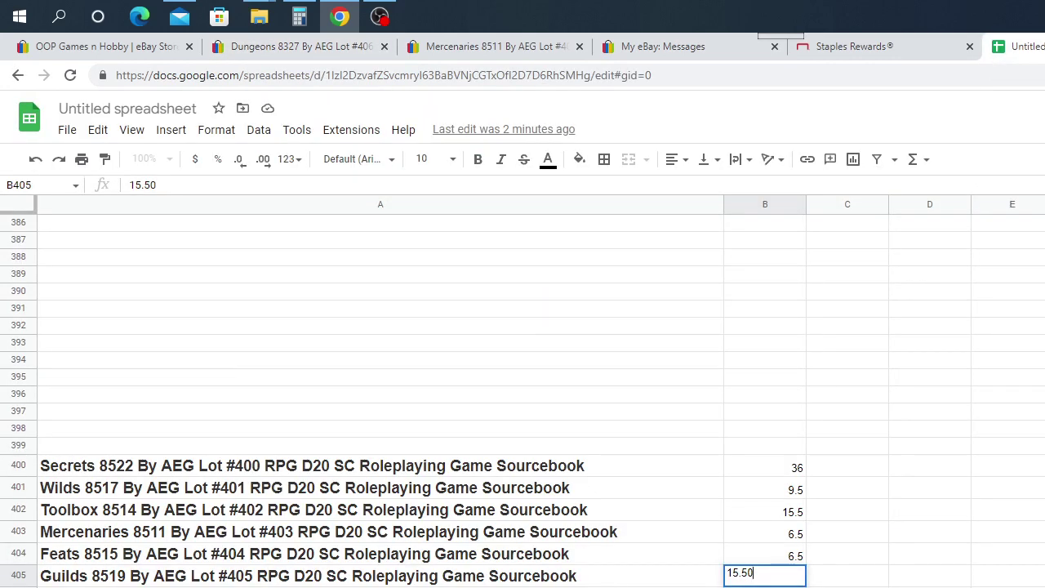
key(Return)
right_click(67, 586)
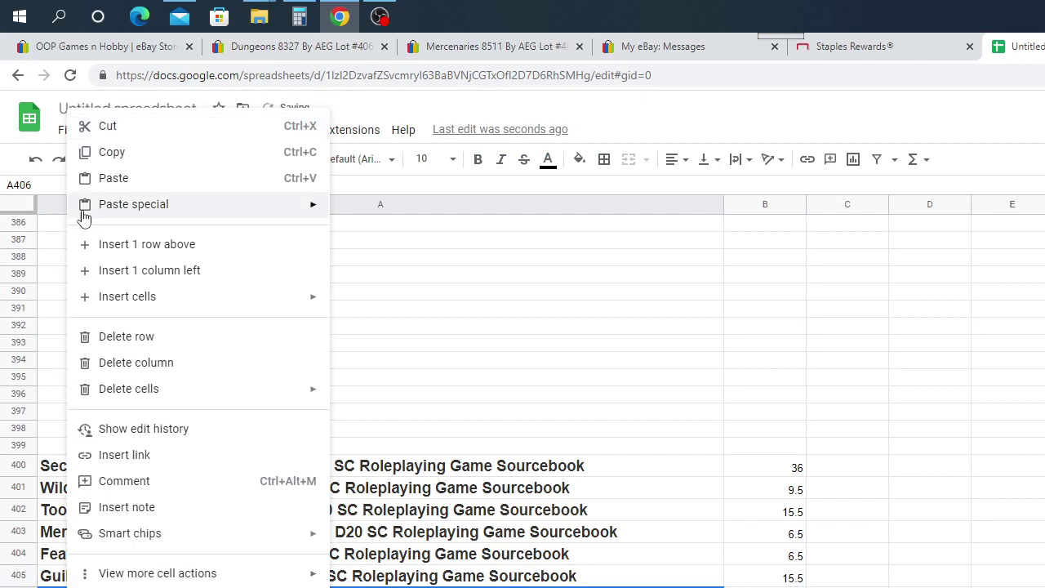
click(106, 178)
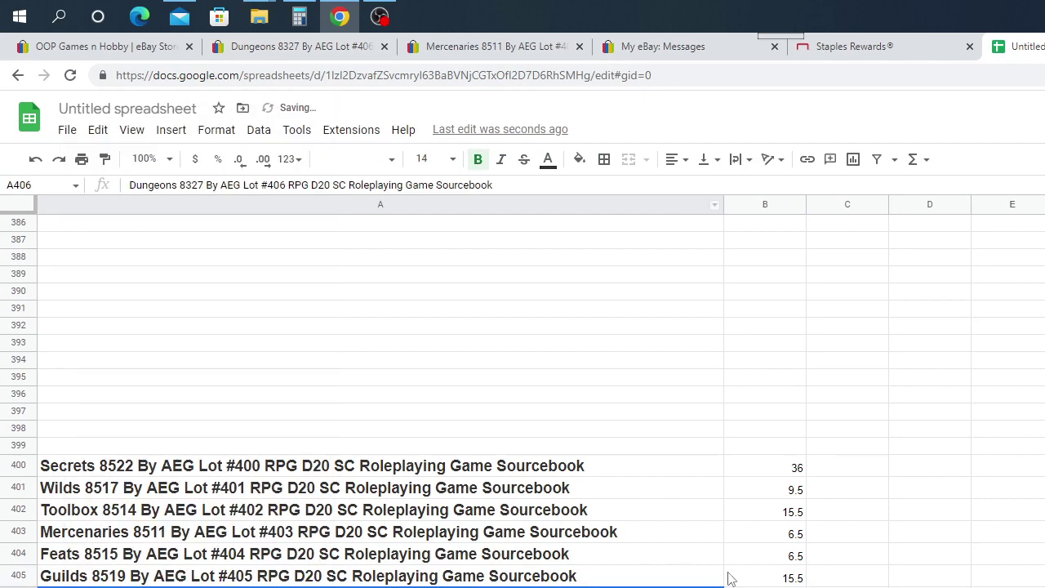
key(Tab)
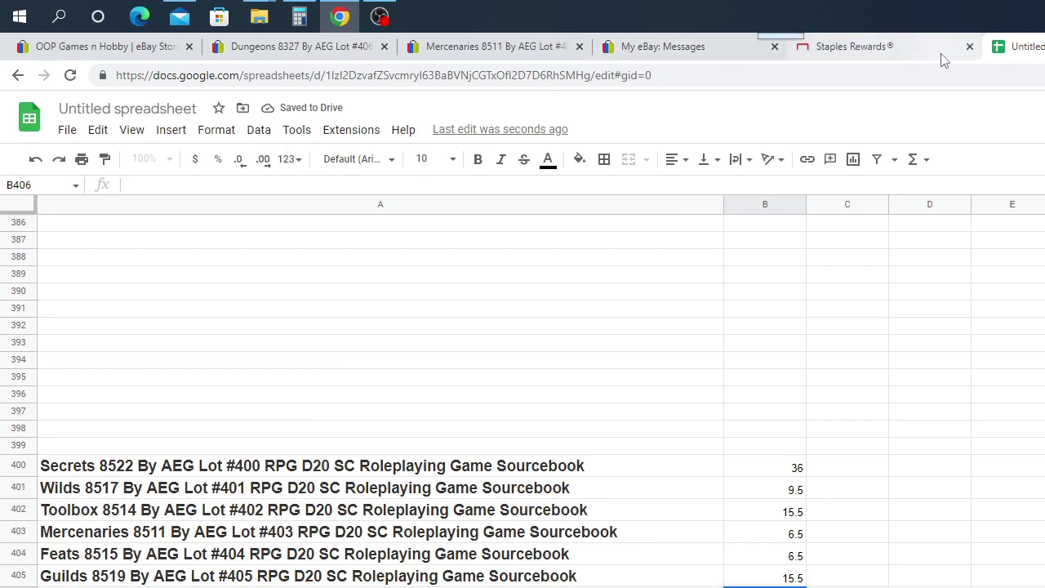
Examine the Dungeons 8327 listing's bid, condition description and inside-cover photo on eBay until the auction ends
click(314, 49)
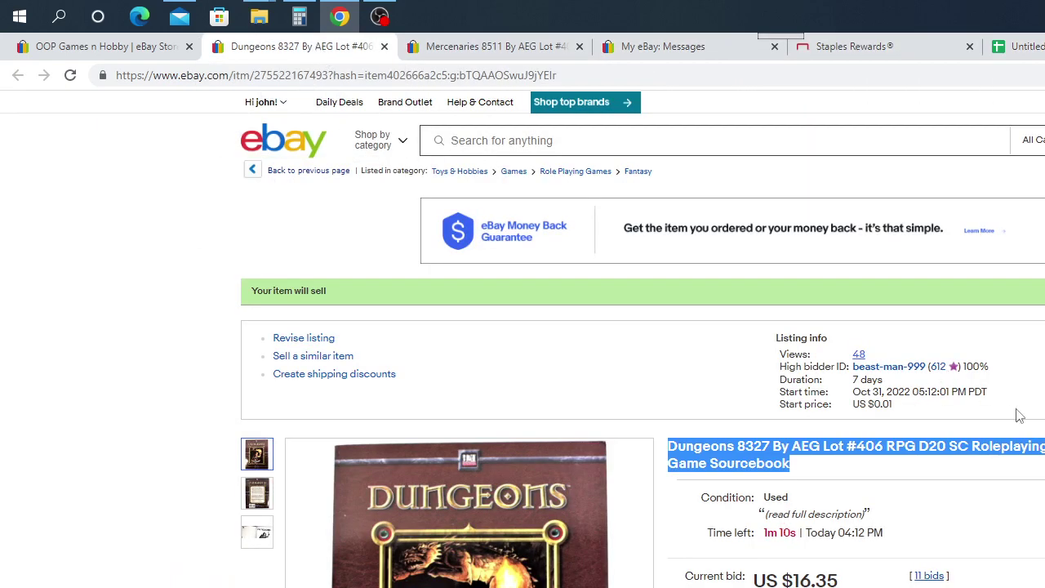
scroll(1021, 416, down, 2)
scroll(825, 425, down, 3)
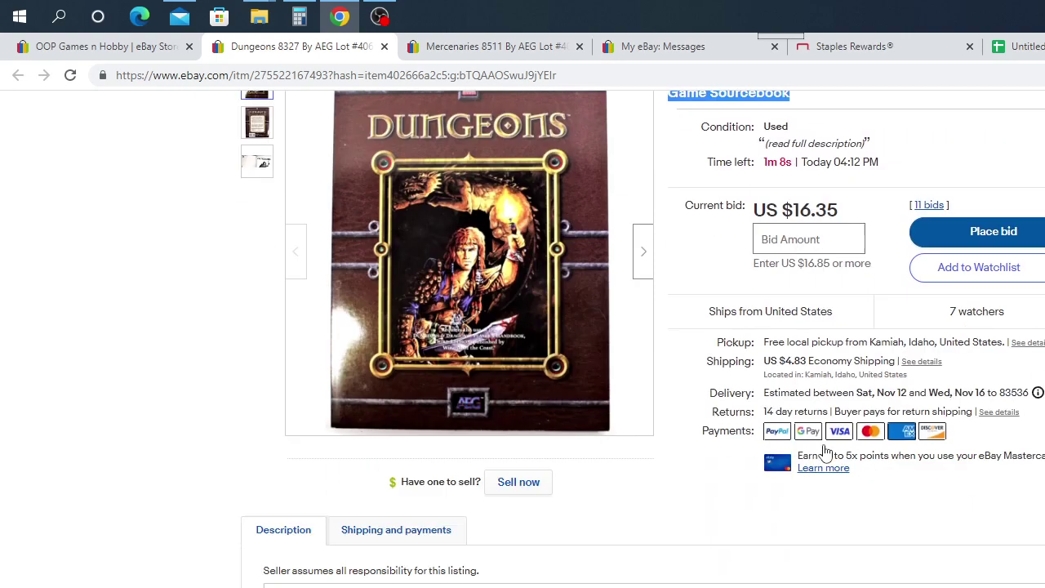
scroll(744, 478, down, 5)
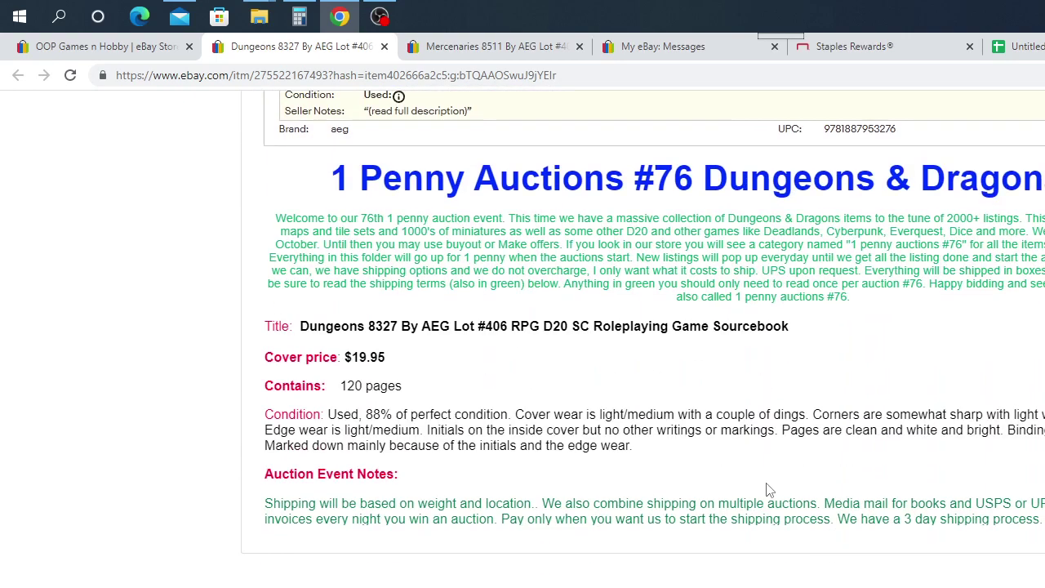
scroll(759, 482, up, 2)
scroll(768, 490, up, 1)
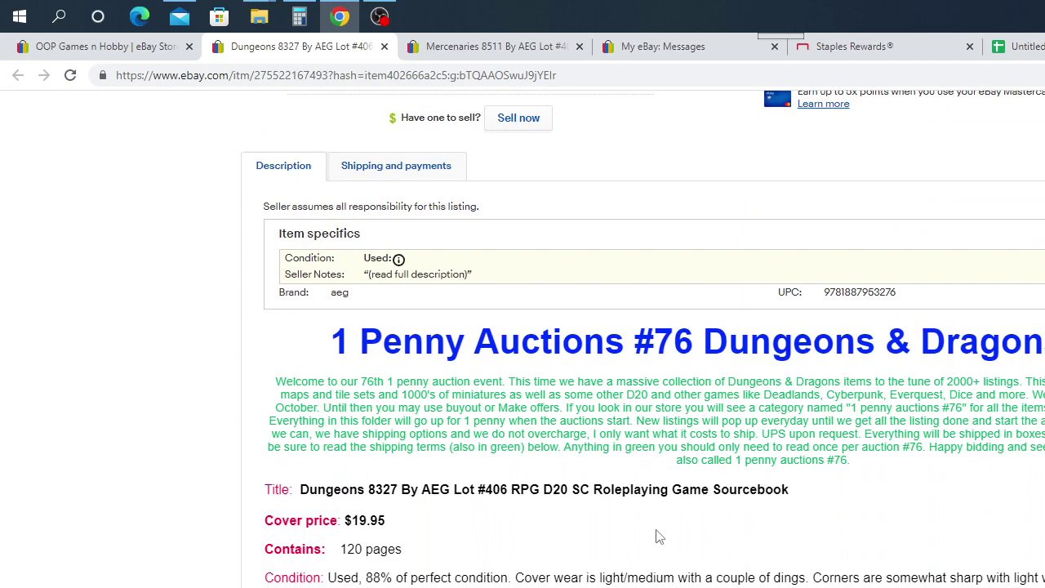
scroll(660, 539, up, 3)
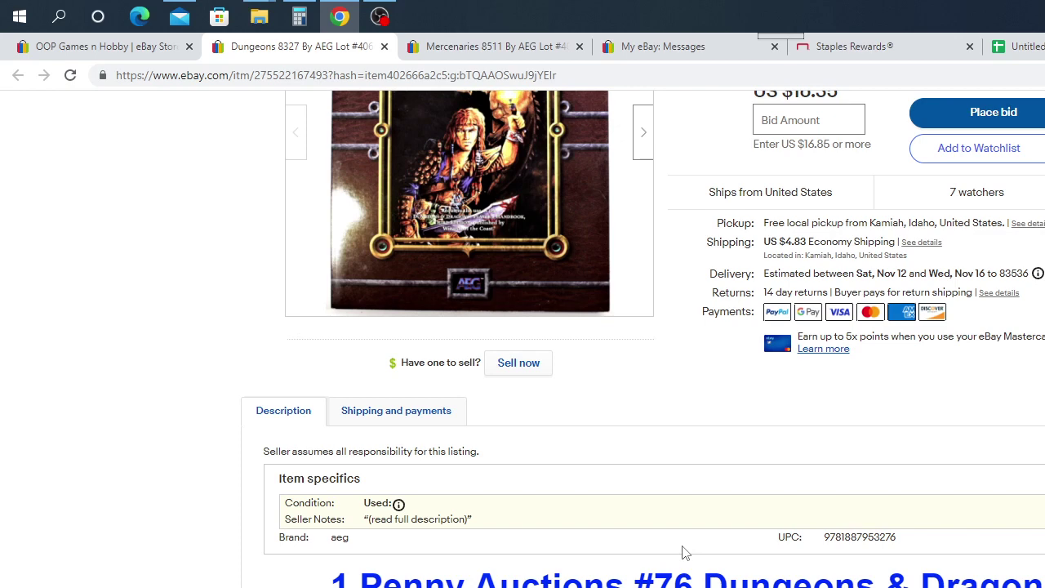
scroll(713, 576, down, 1)
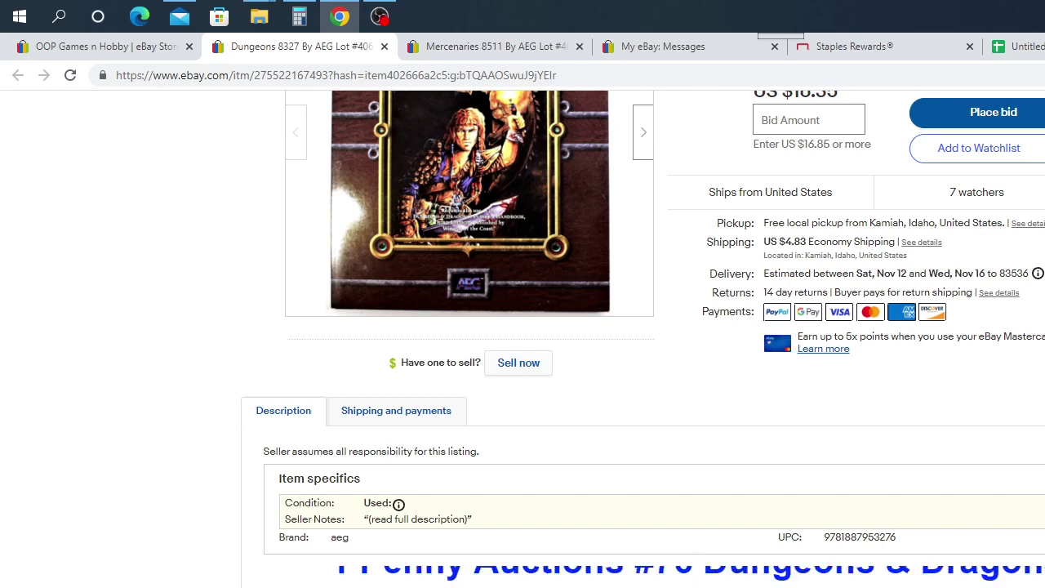
scroll(653, 531, down, 3)
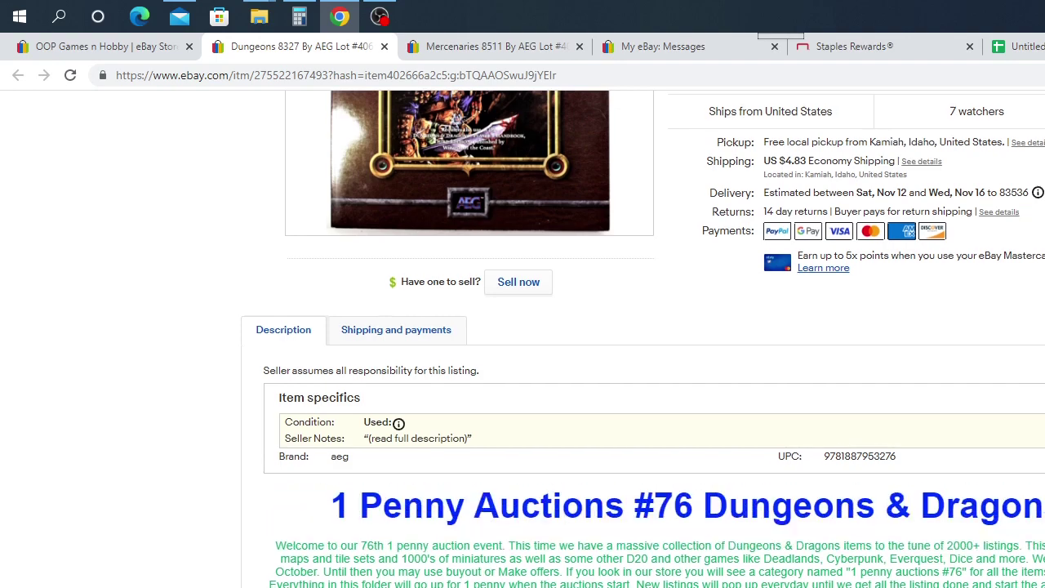
scroll(369, 404, up, 4)
click(257, 287)
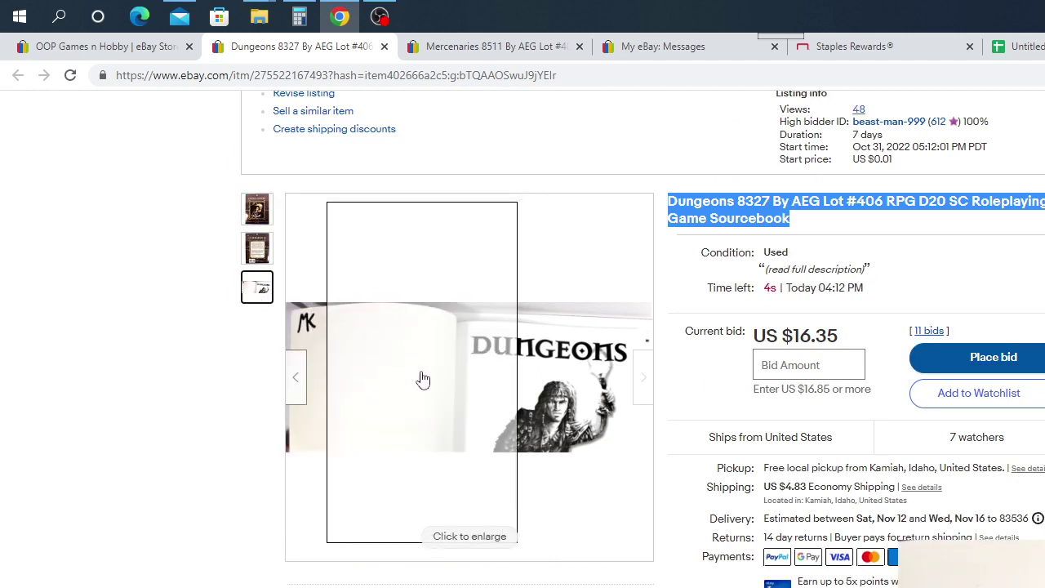
mouse_move(337, 357)
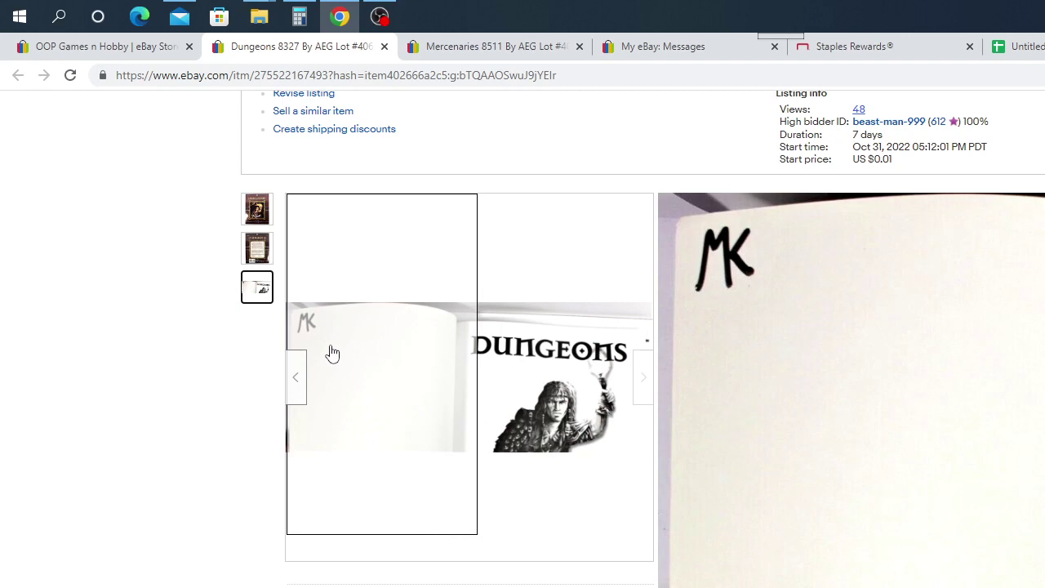
key(F5)
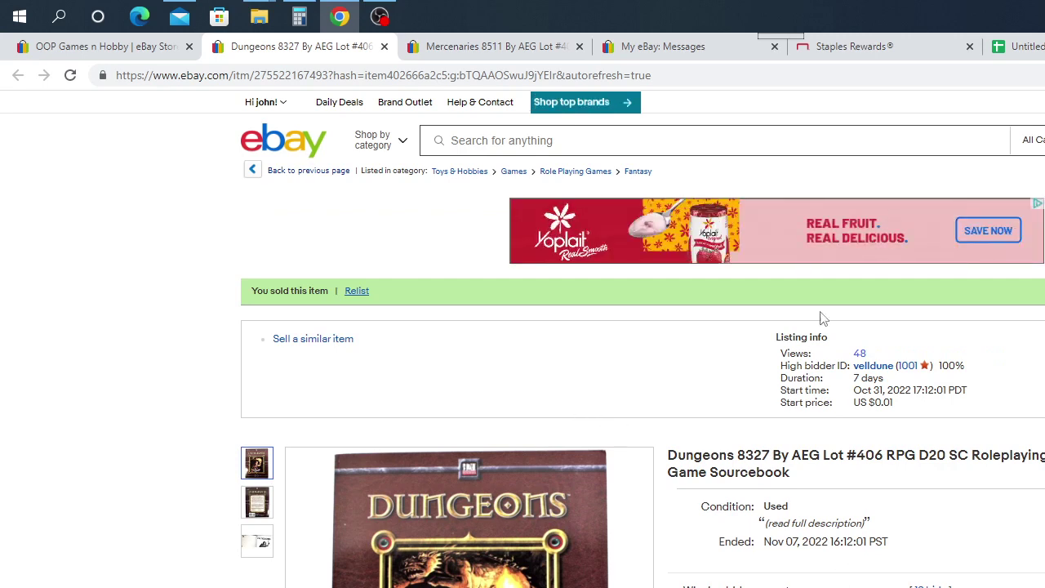
Switch to the Google Sheets spreadsheet and enter 20.67 as the Dungeons 8327 winning bid in cell B406
key(ctrl+9)
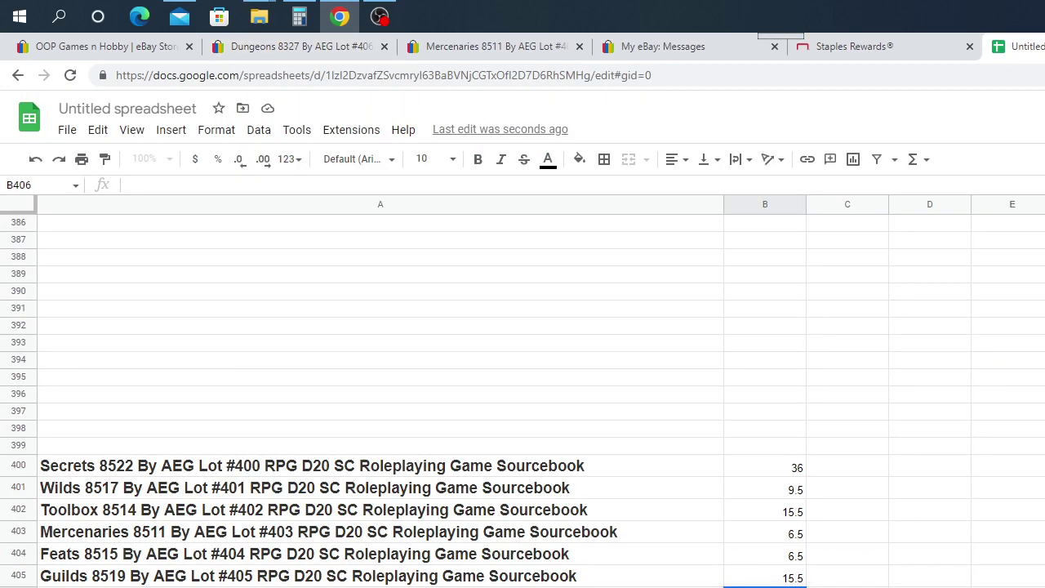
text(2)
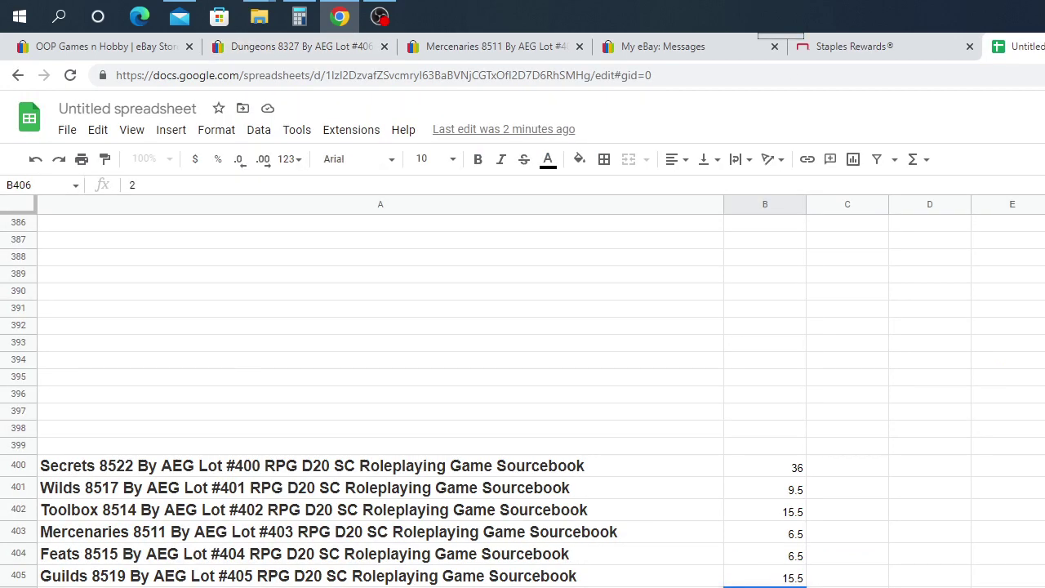
text(0.67)
Replace the ended Dungeons listing with the Relics 8516 By AEG Lot #407 listing from the eBay store page and review it until the auction ends
click(286, 47)
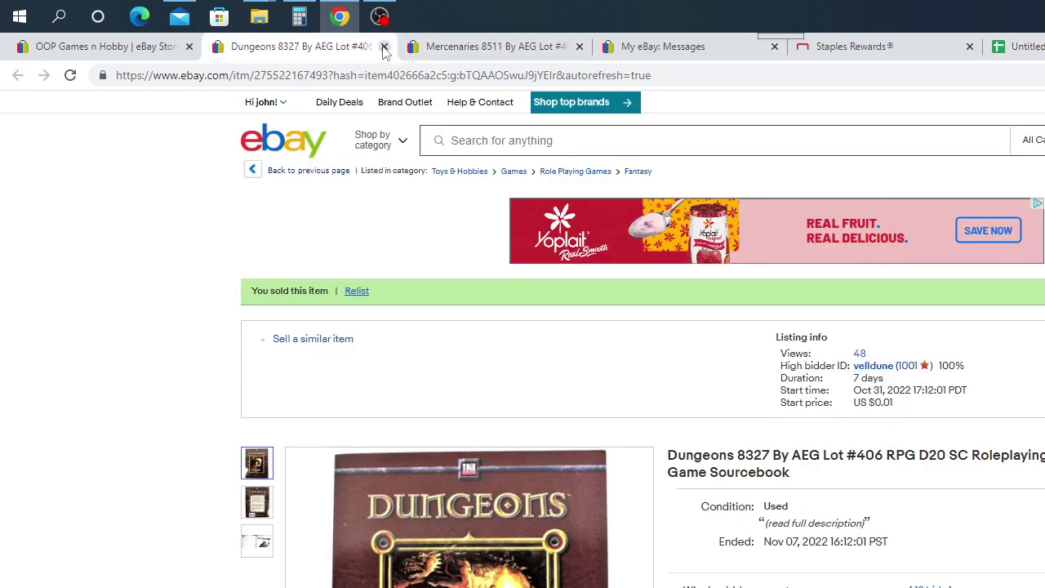
click(389, 47)
click(85, 50)
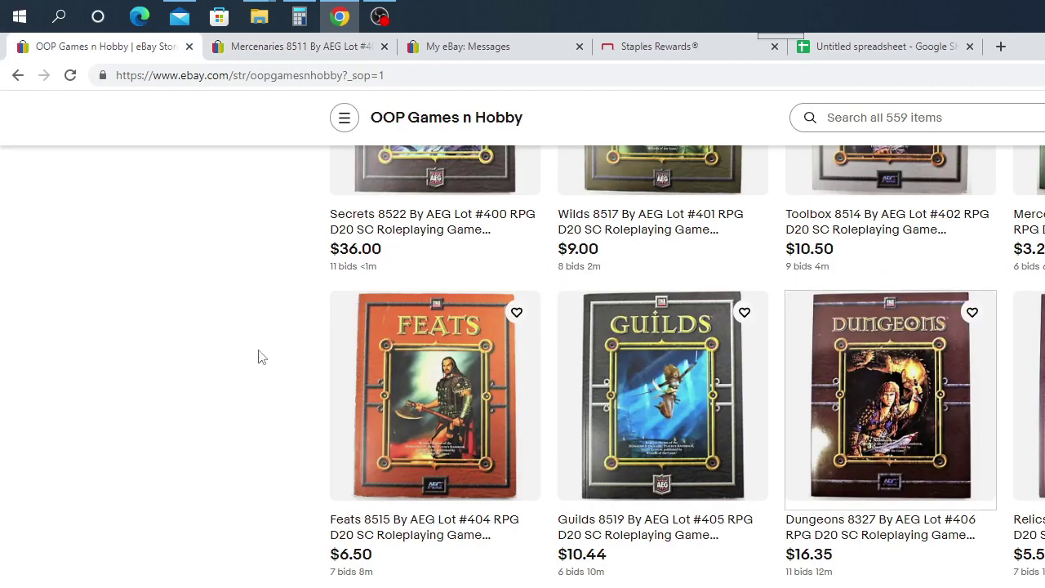
click(985, 446)
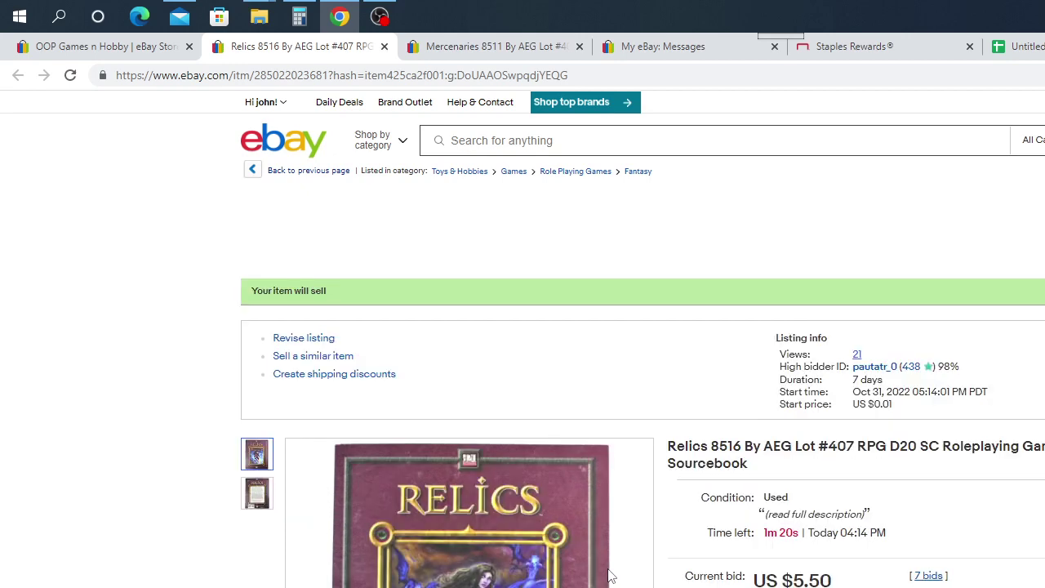
mouse_move(611, 577)
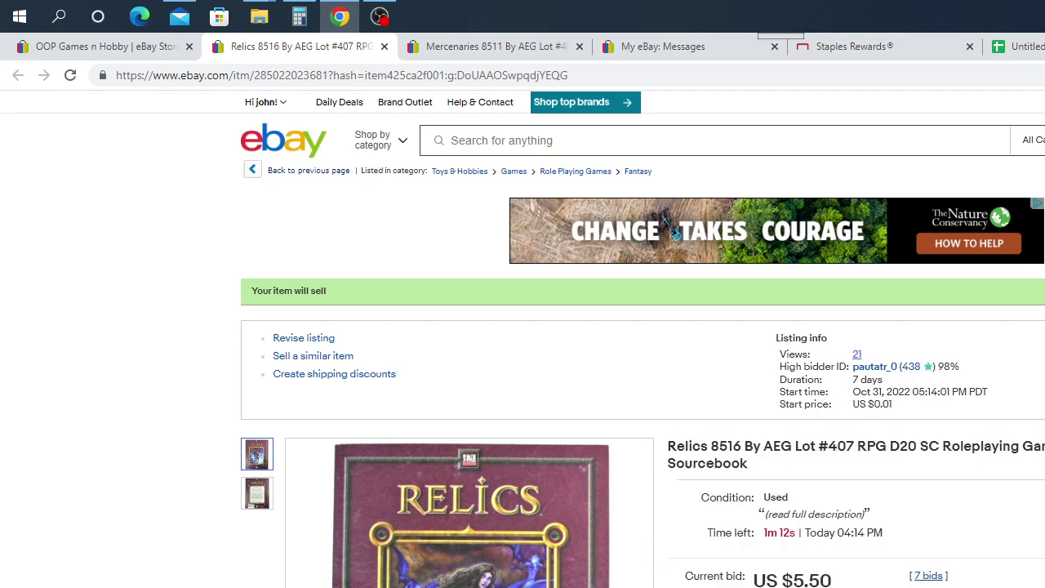
scroll(523, 339, down, 1)
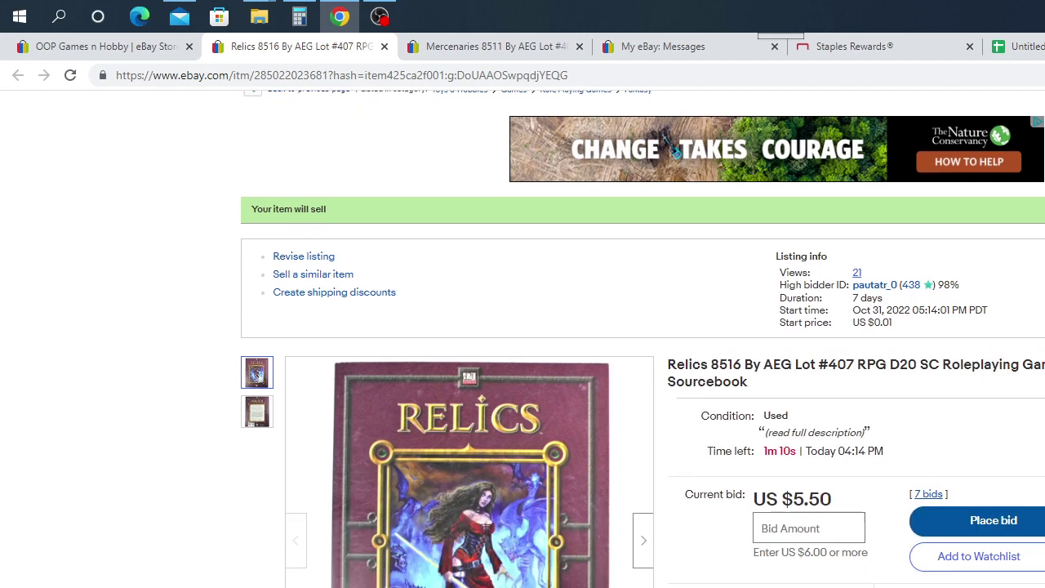
scroll(523, 338, down, 6)
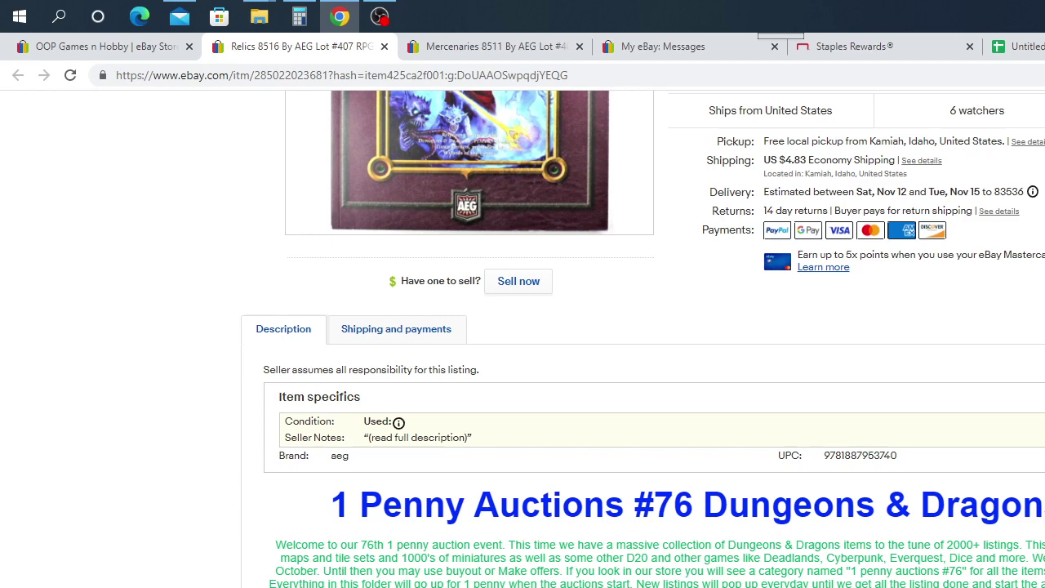
scroll(522, 327, down, 2)
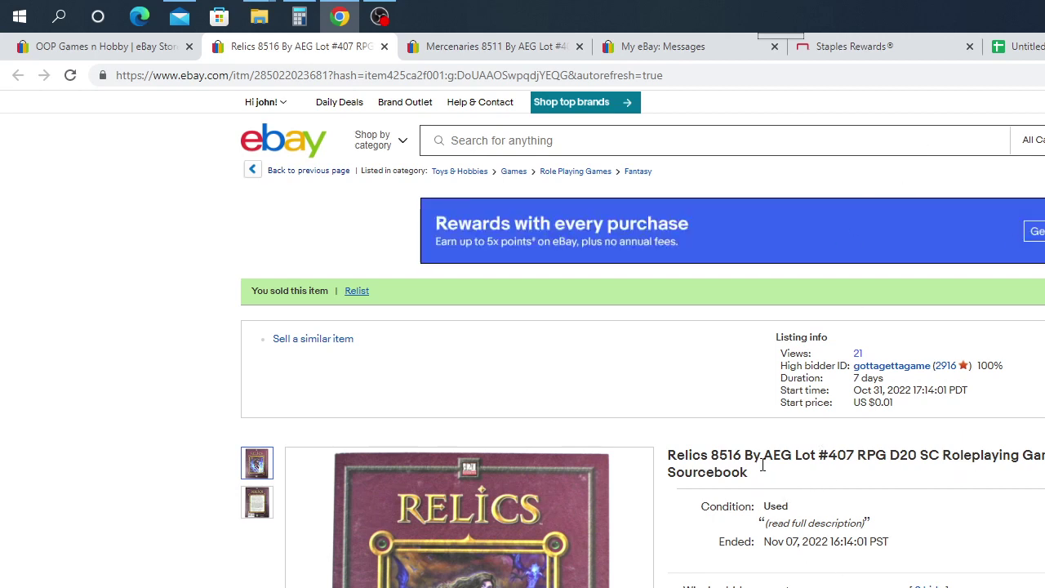
Copy the Relics 8516 By AEG Lot #407 listing title from eBay into spreadsheet cell A407
drag(763, 479, 670, 455)
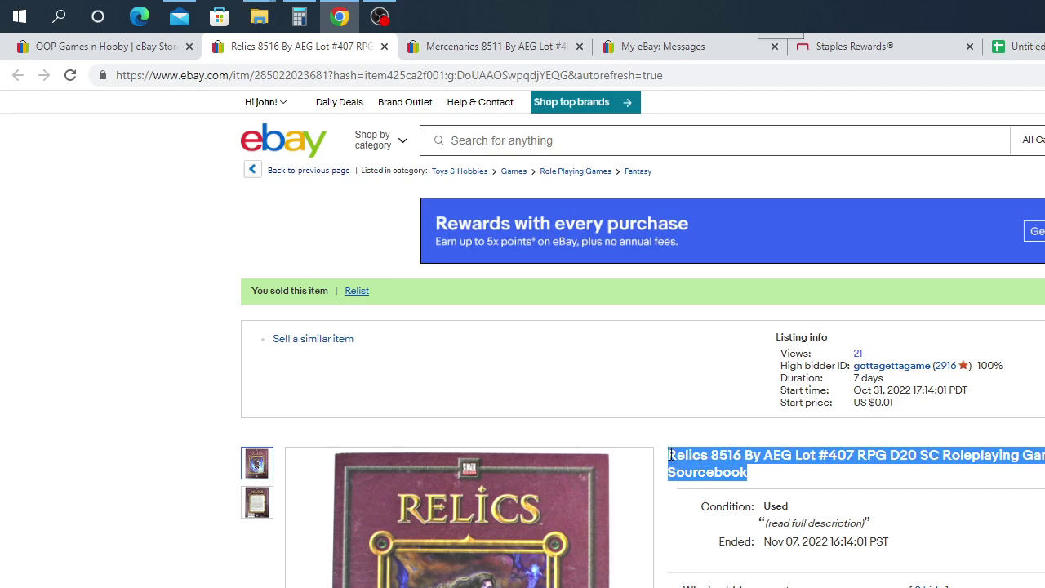
right_click(683, 461)
click(715, 468)
click(1036, 50)
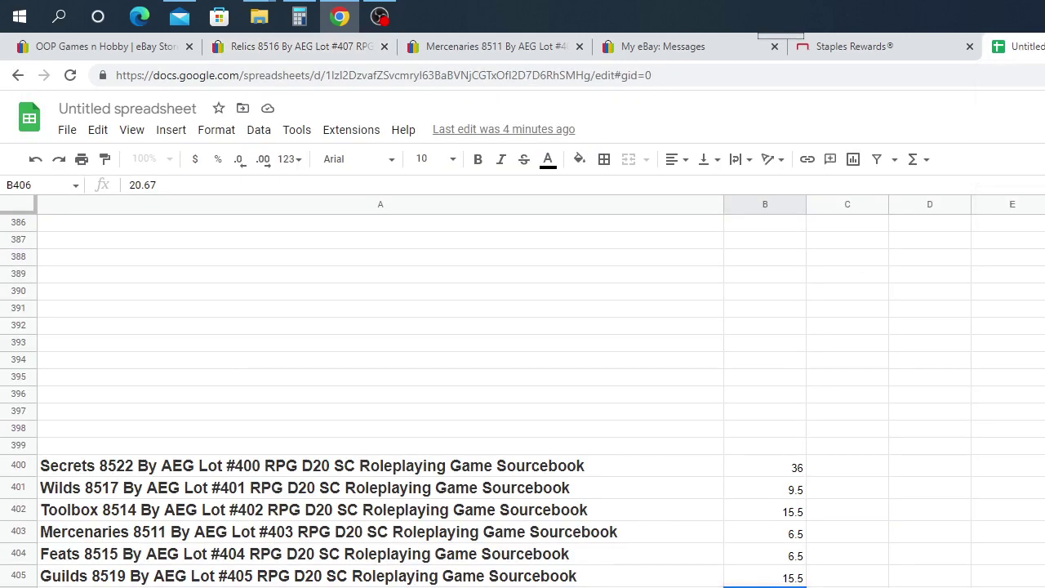
right_click(140, 587)
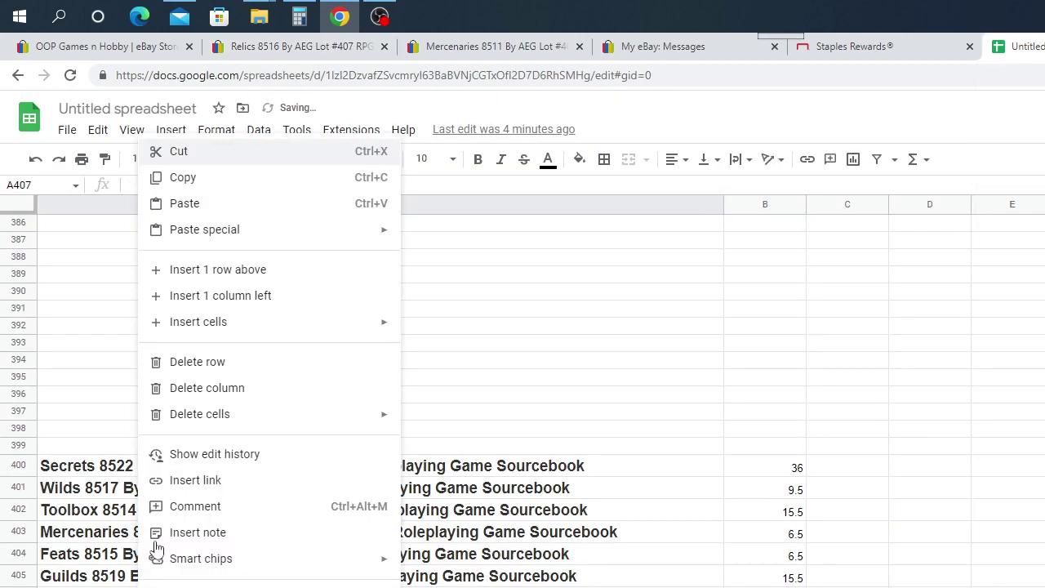
click(186, 203)
Enter 6.50 as the Relics 8516 winning bid in cell B407 and select cell A408
key(Tab)
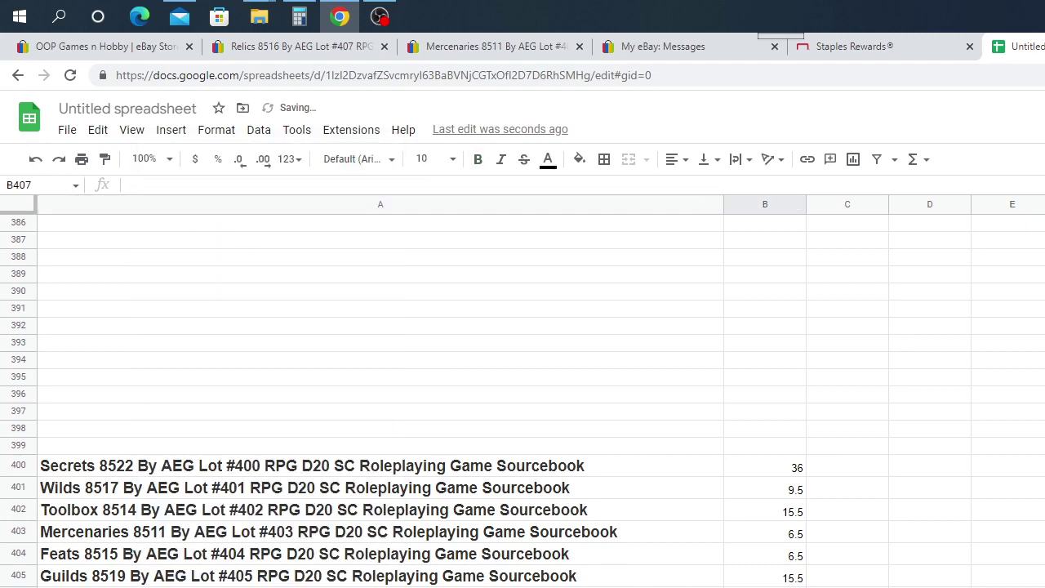
text(6)
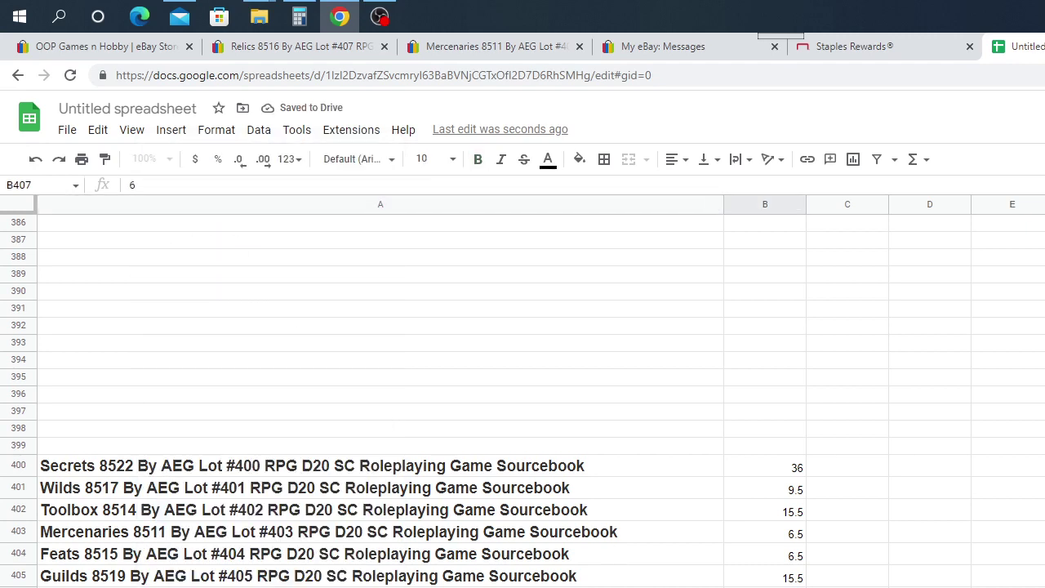
text(.50)
key(Return)
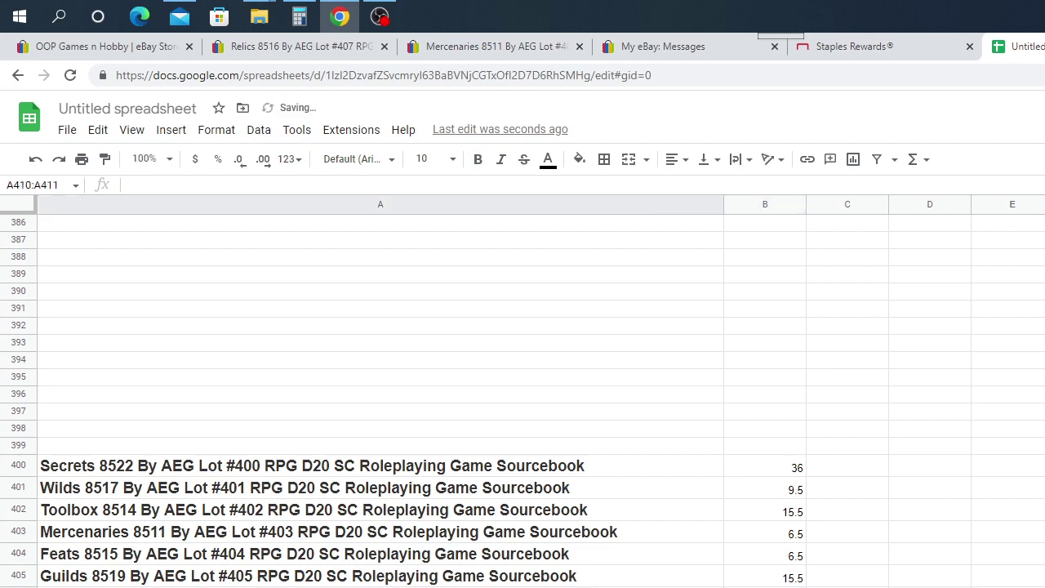
key(Up)
key(Up)
Close the ended Relics listing on eBay and open the Monster 8509 By AEG Lot #408 listing from the store page
click(301, 47)
click(383, 47)
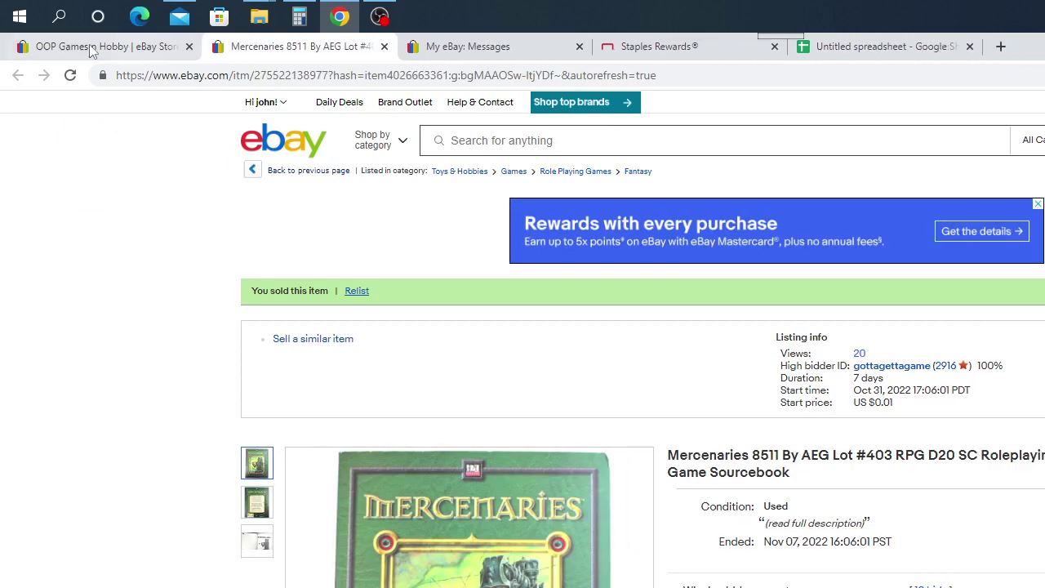
click(85, 49)
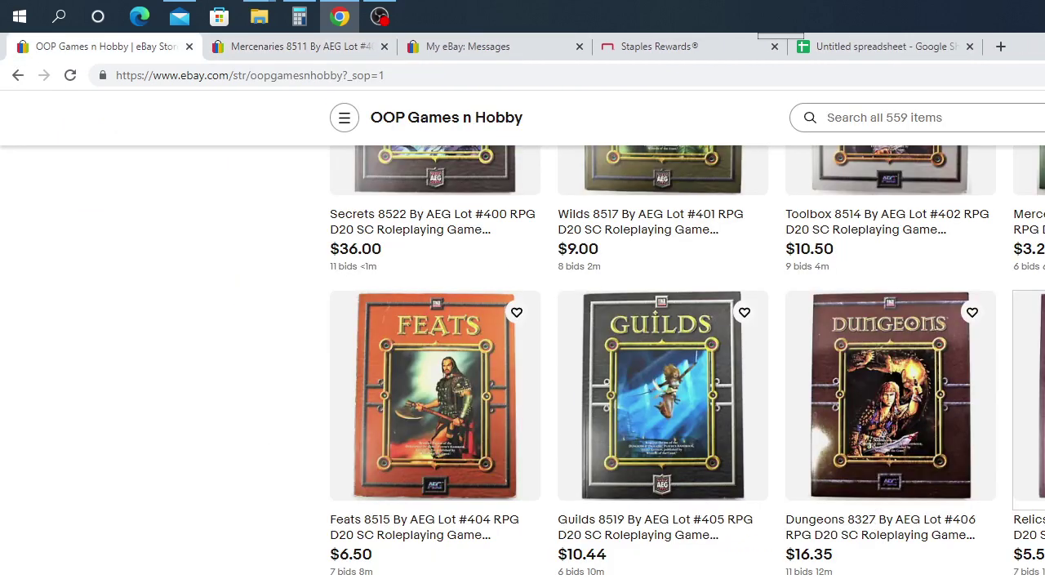
click(880, 515)
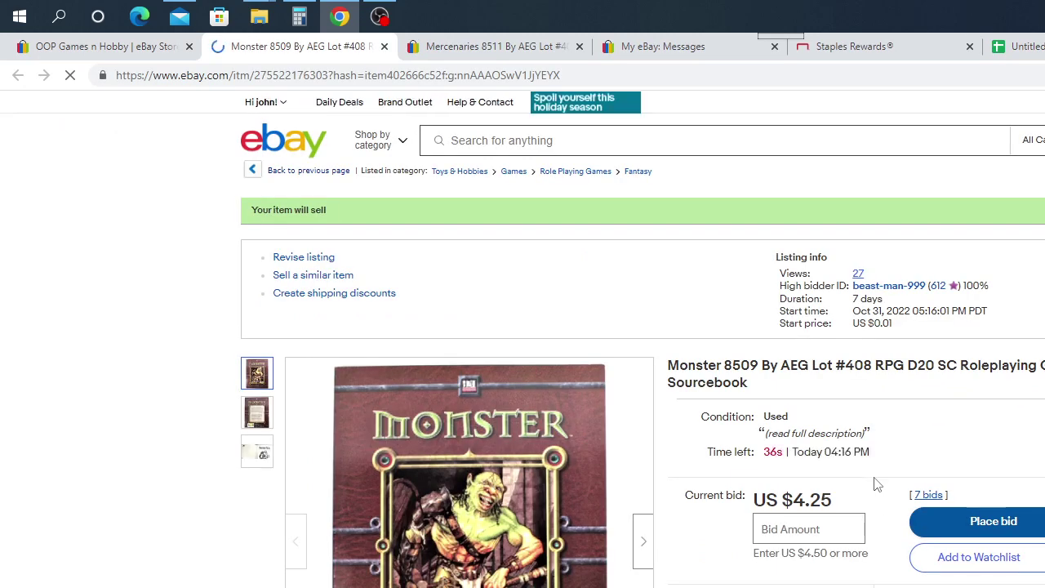
Copy the Monster 8509 By AEG Lot #408 listing title from eBay into spreadsheet cell A408
drag(759, 394, 670, 367)
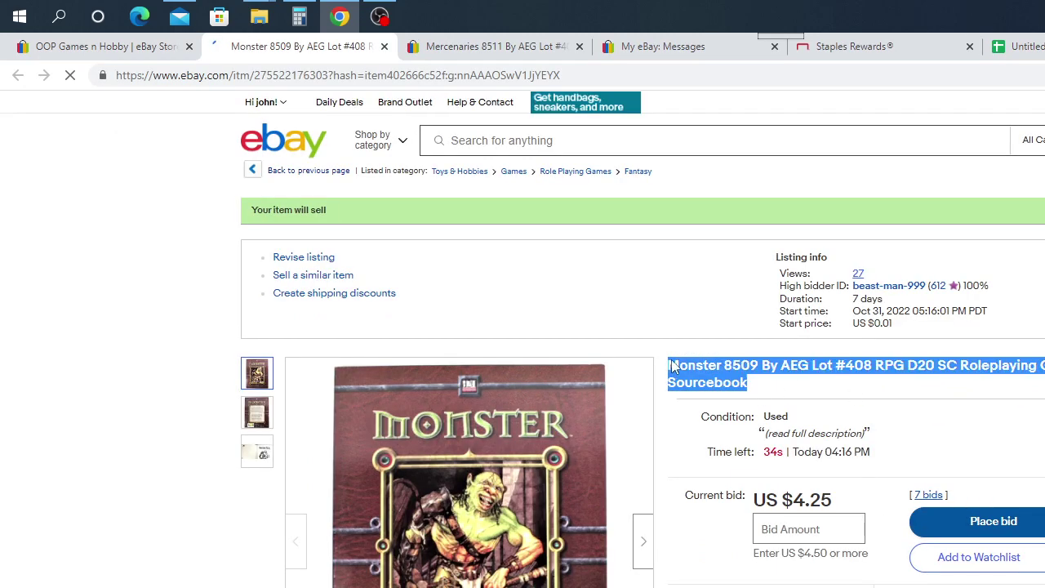
right_click(684, 373)
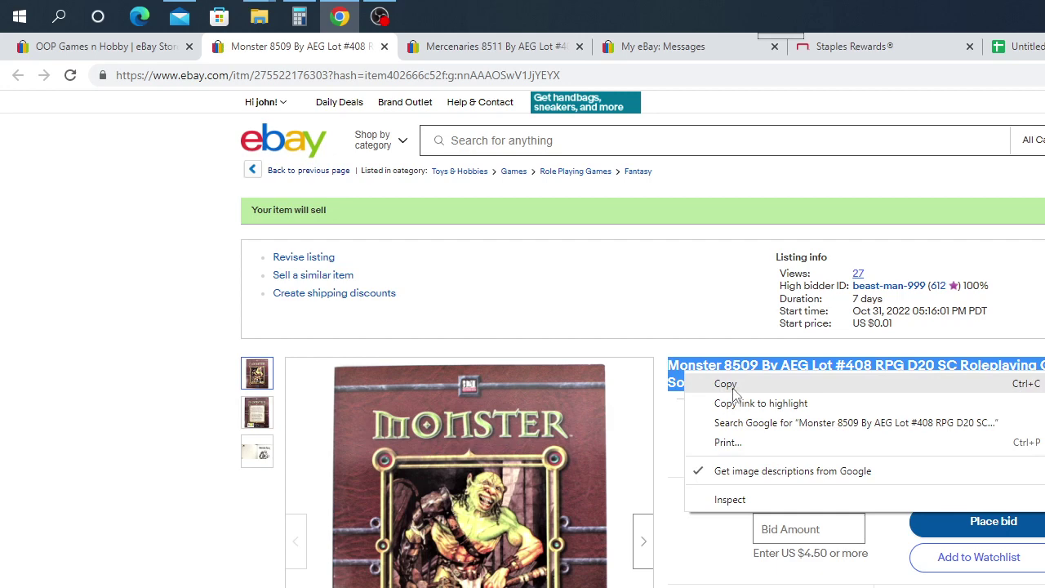
click(734, 386)
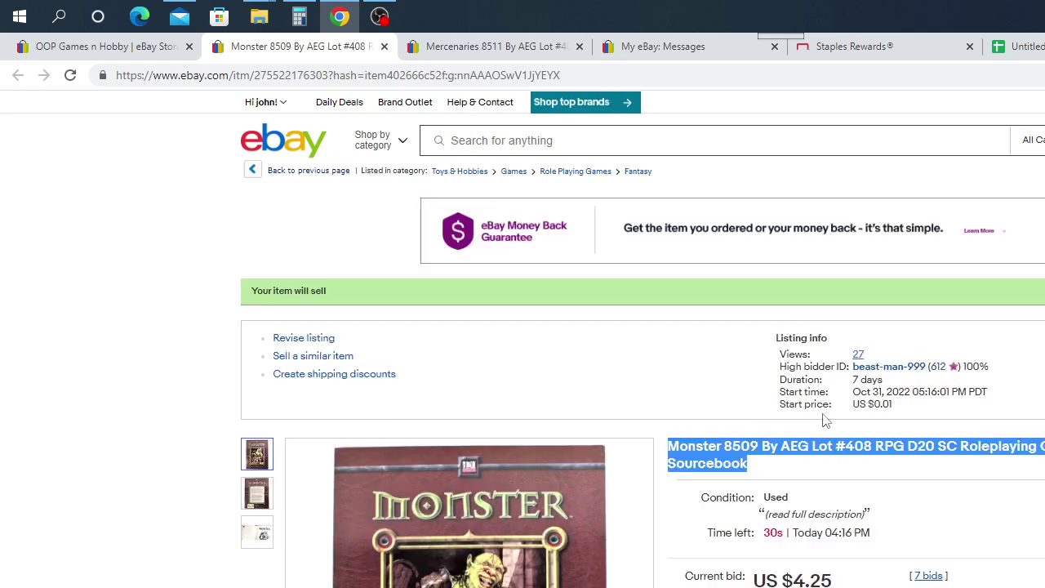
key(ctrl+9)
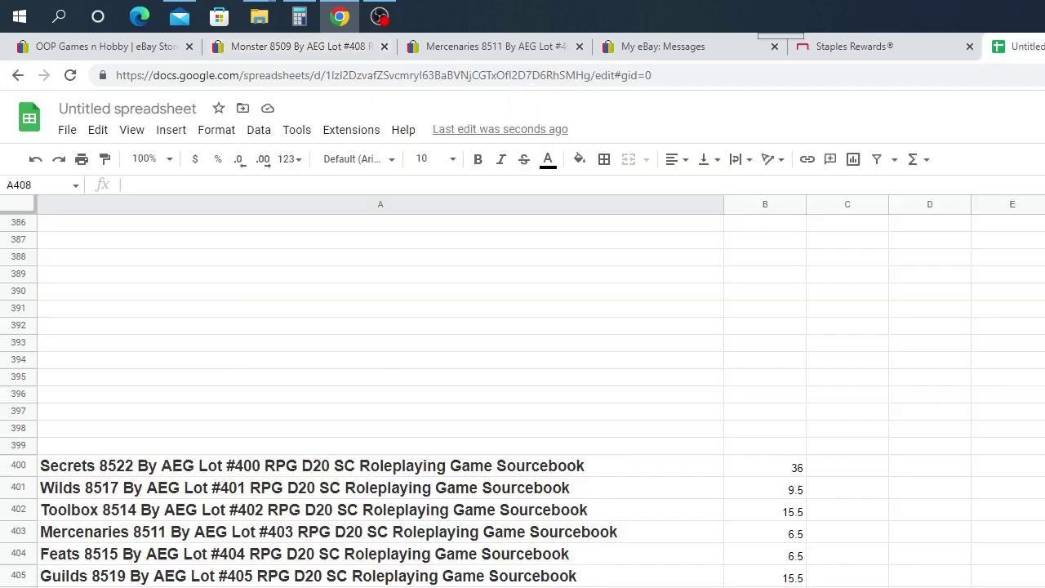
right_click(72, 581)
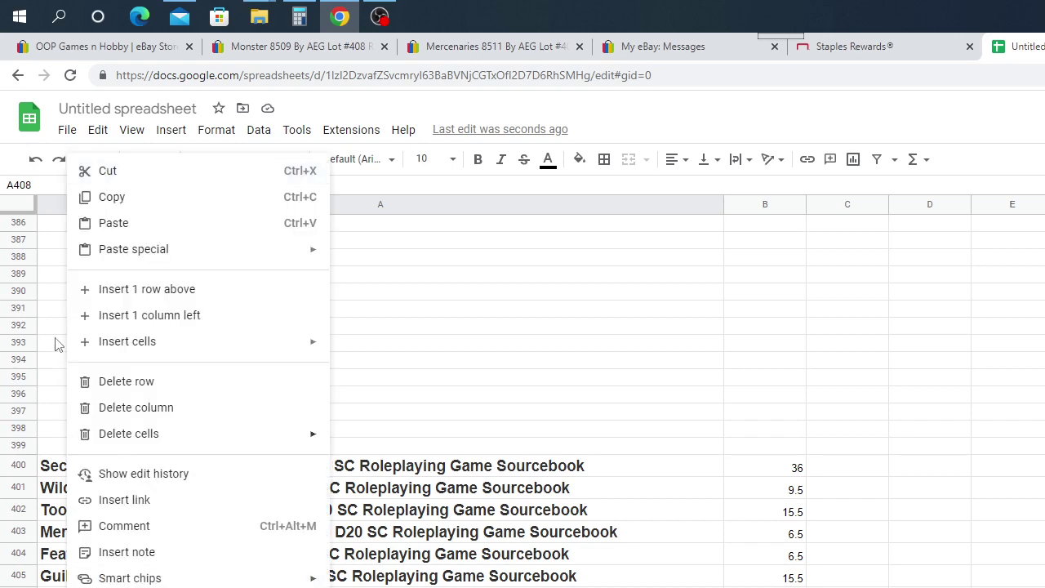
click(107, 222)
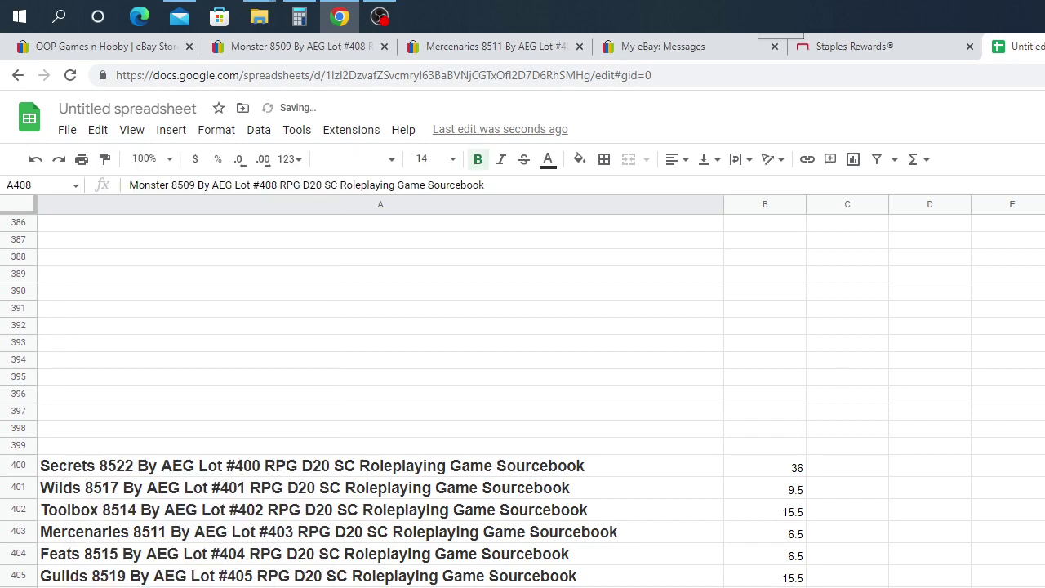
Return to the Monster 8509 listing on eBay and review its bid and third photo until the auction ends
click(99, 51)
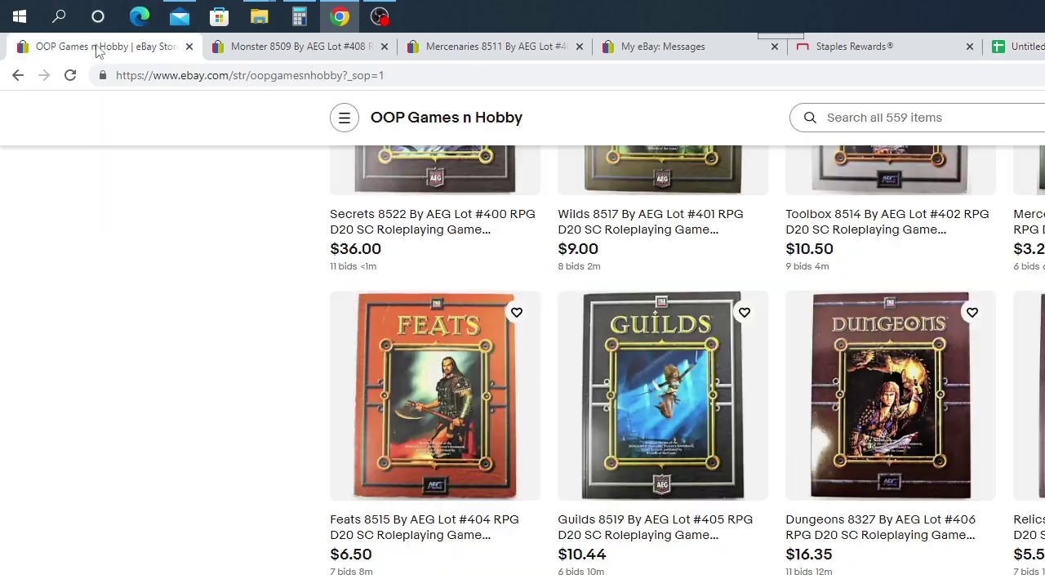
click(239, 52)
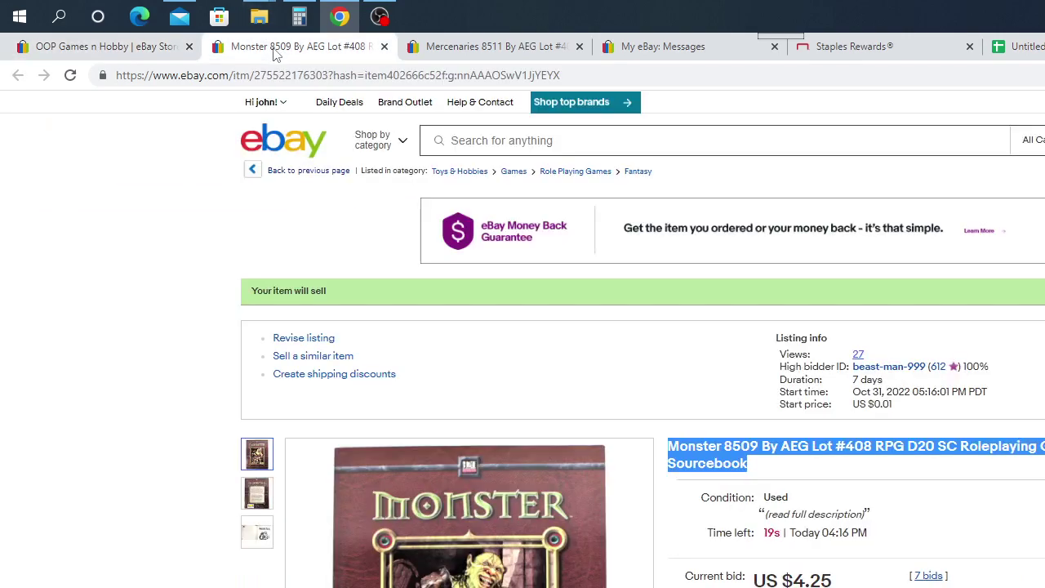
scroll(672, 490, down, 2)
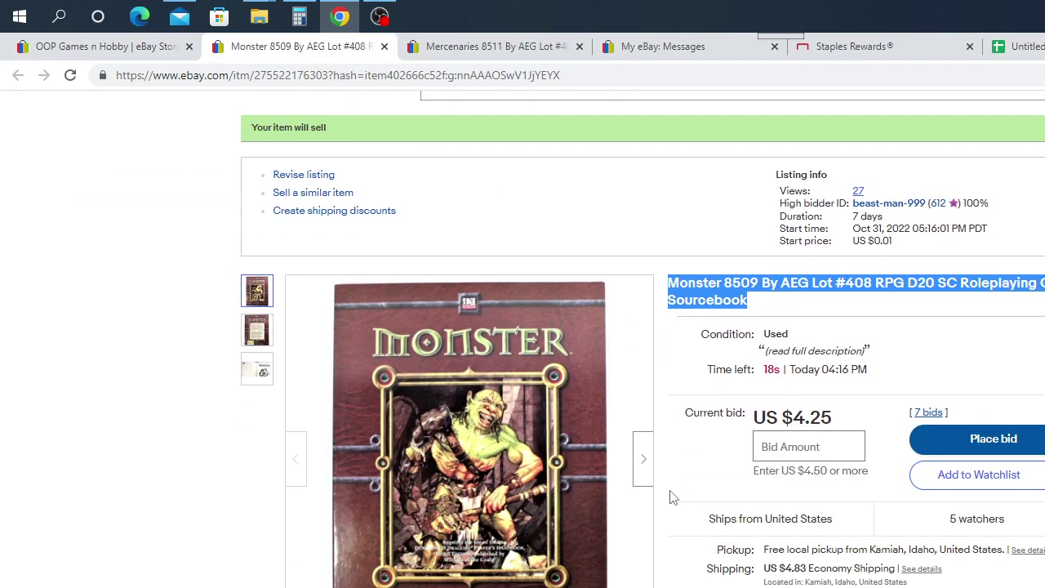
click(260, 370)
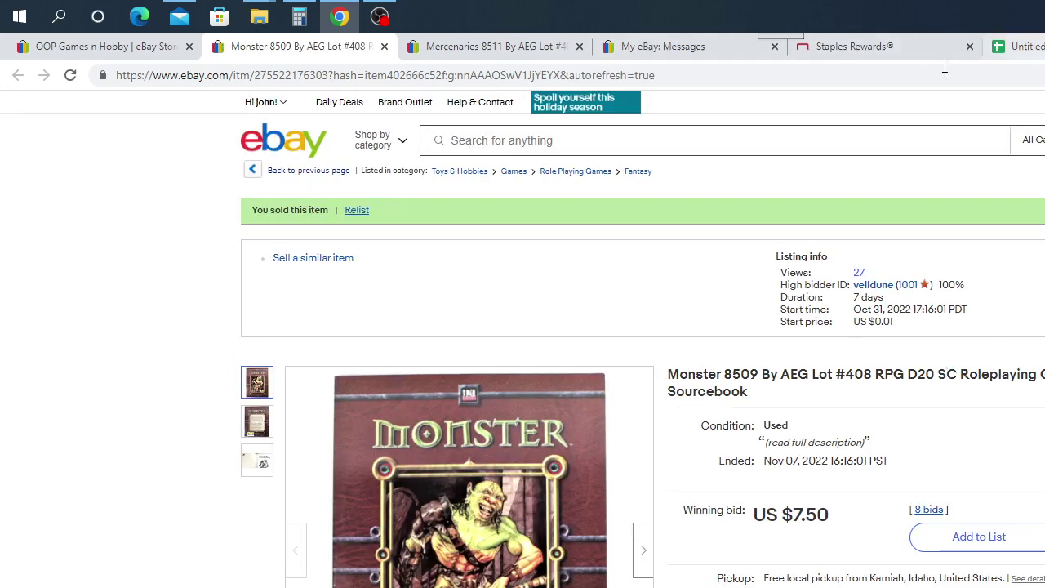
Switch to the spreadsheet and enter 7.50 as the Monster 8509 winning bid in cell B408
click(1017, 47)
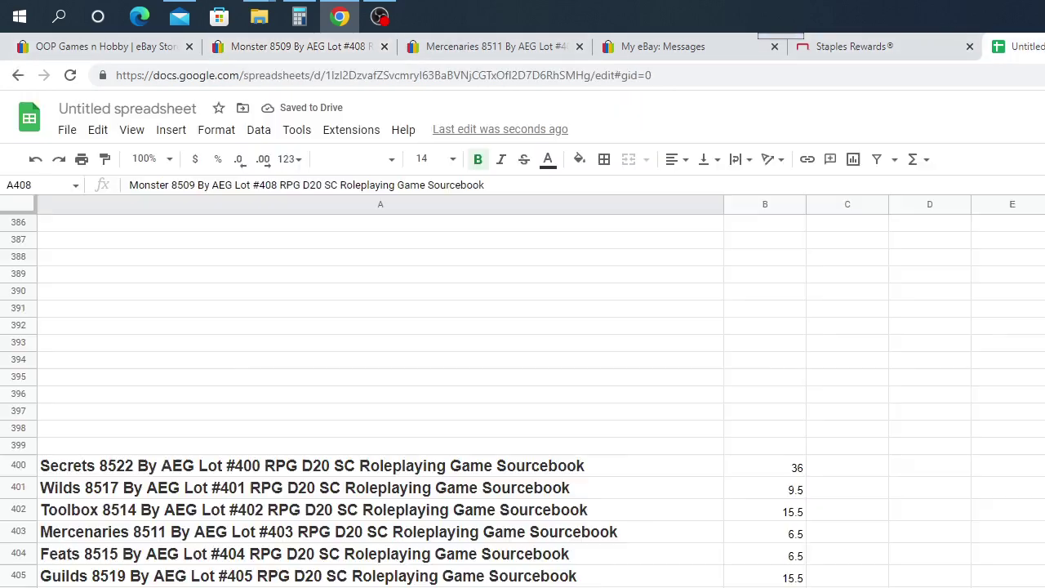
key(Tab)
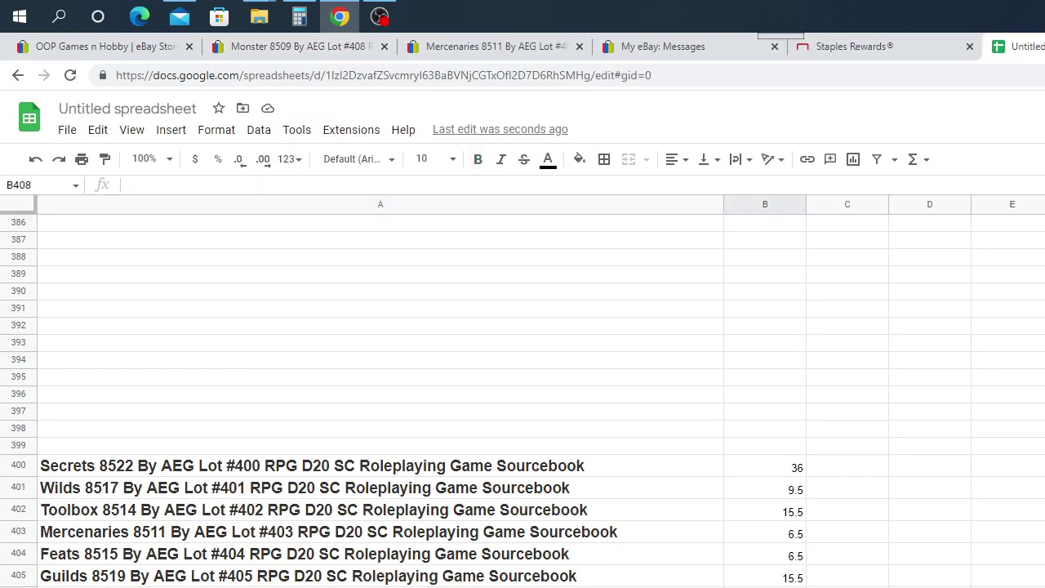
text(7.50)
key(Return)
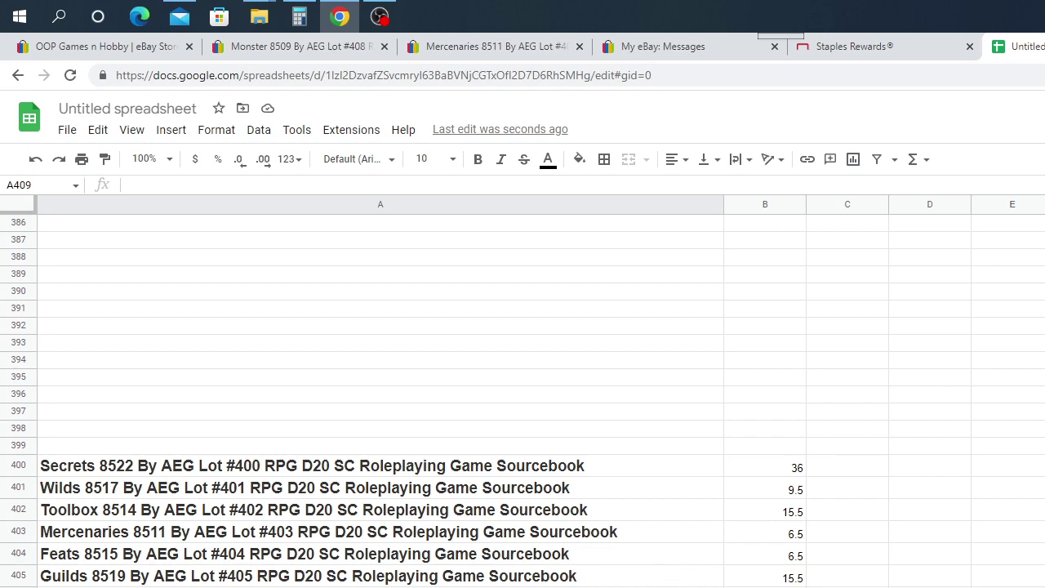
Return to the eBay store page and open the Dragons 8502 By AEG Lot #409 listing
click(291, 49)
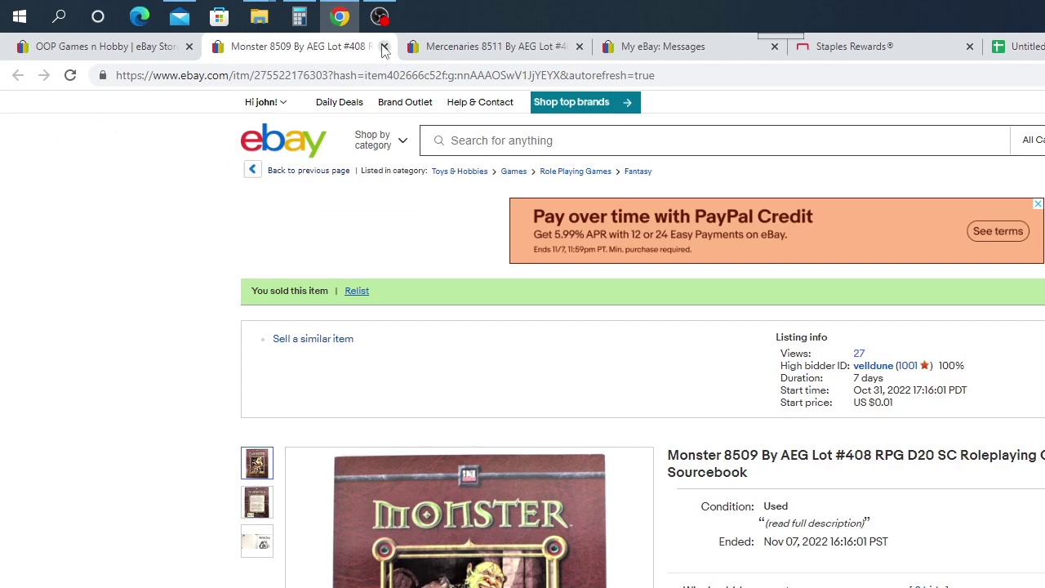
click(75, 48)
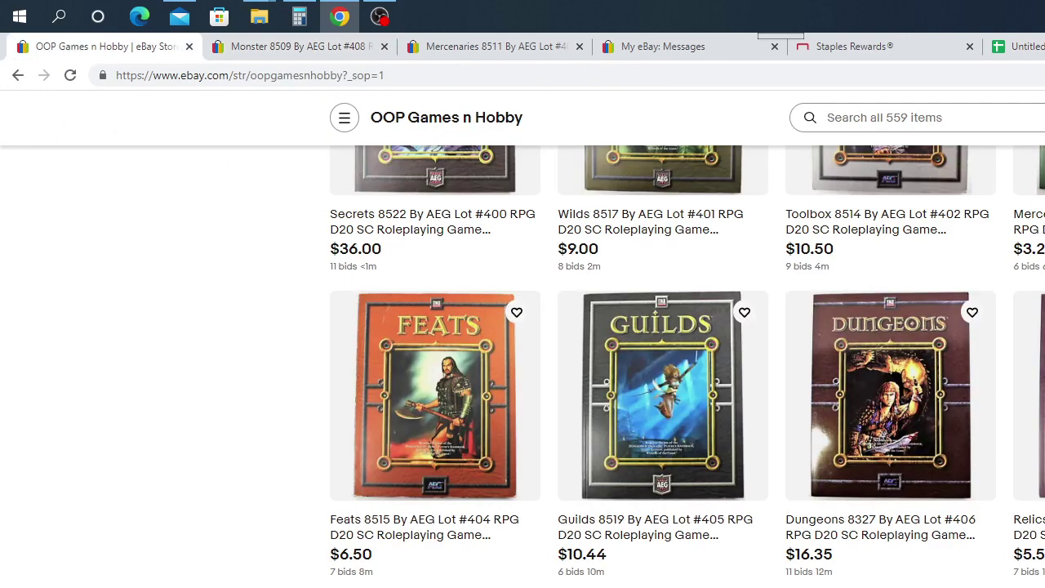
click(698, 576)
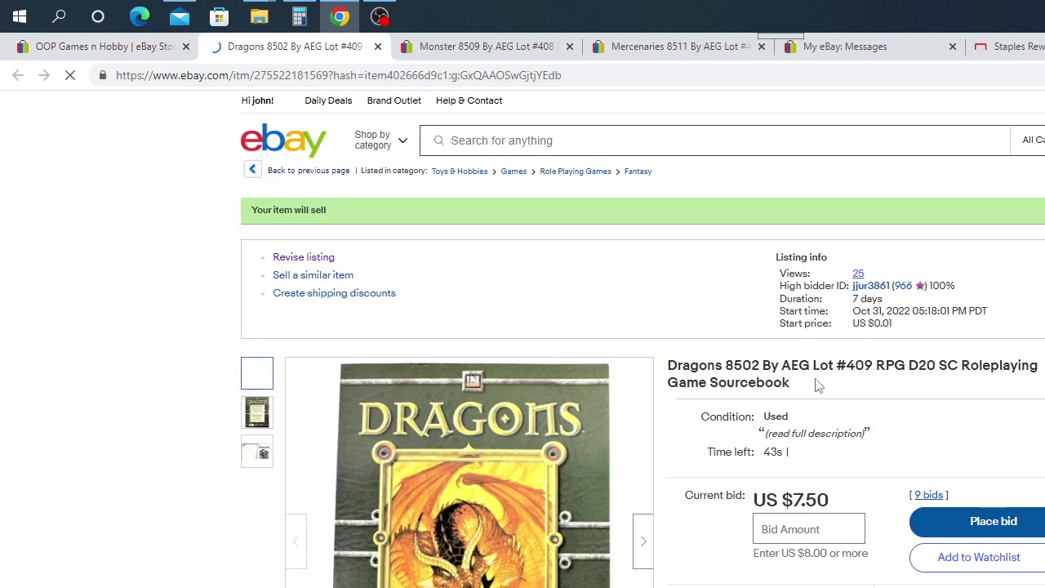
Copy the Dragons 8502 By AEG Lot #409 listing title from eBay into spreadsheet cell A409
drag(817, 385, 669, 368)
right_click(684, 364)
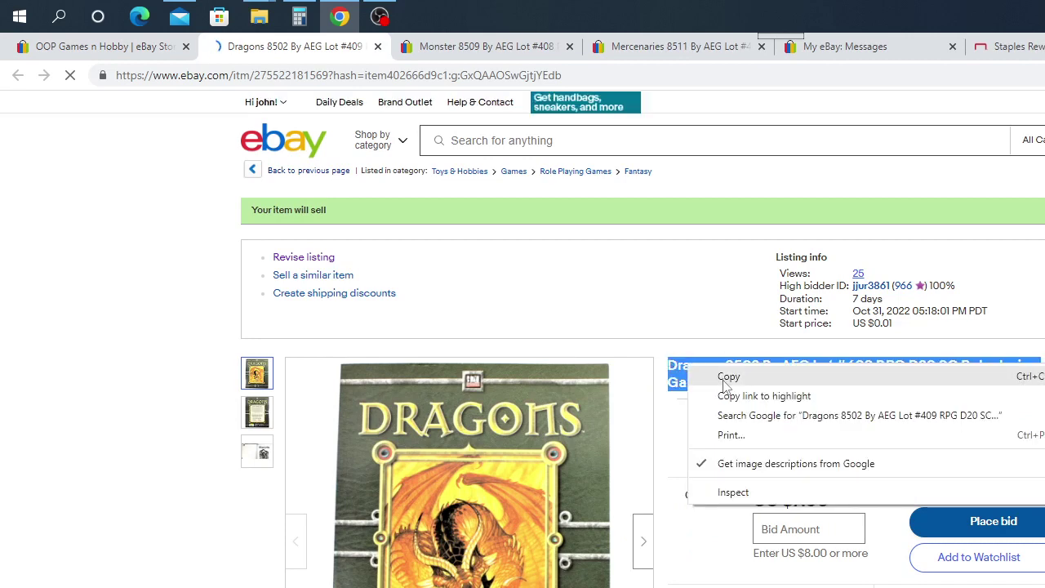
click(735, 375)
key(alt+Tab)
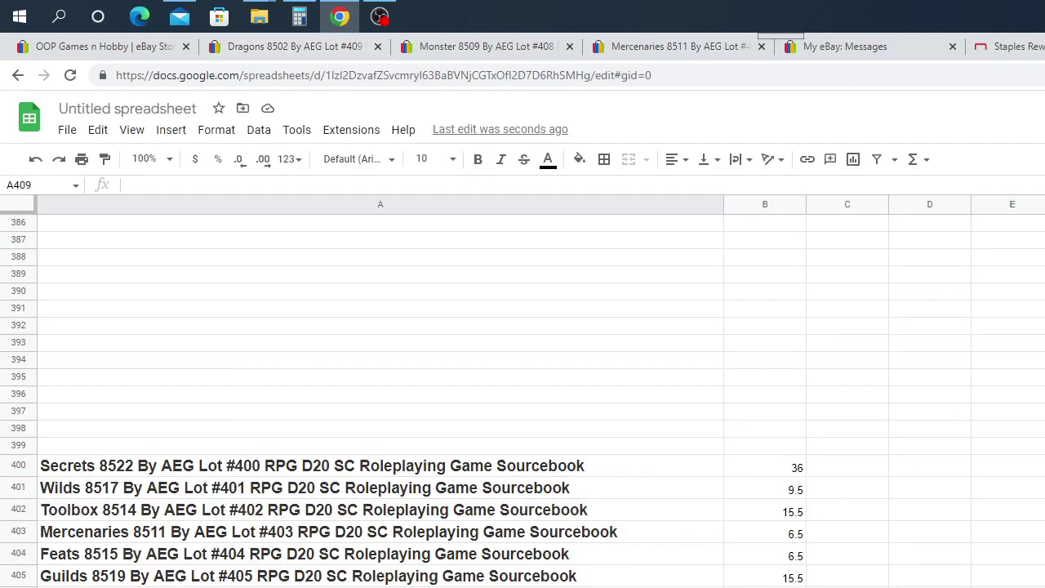
right_click(67, 409)
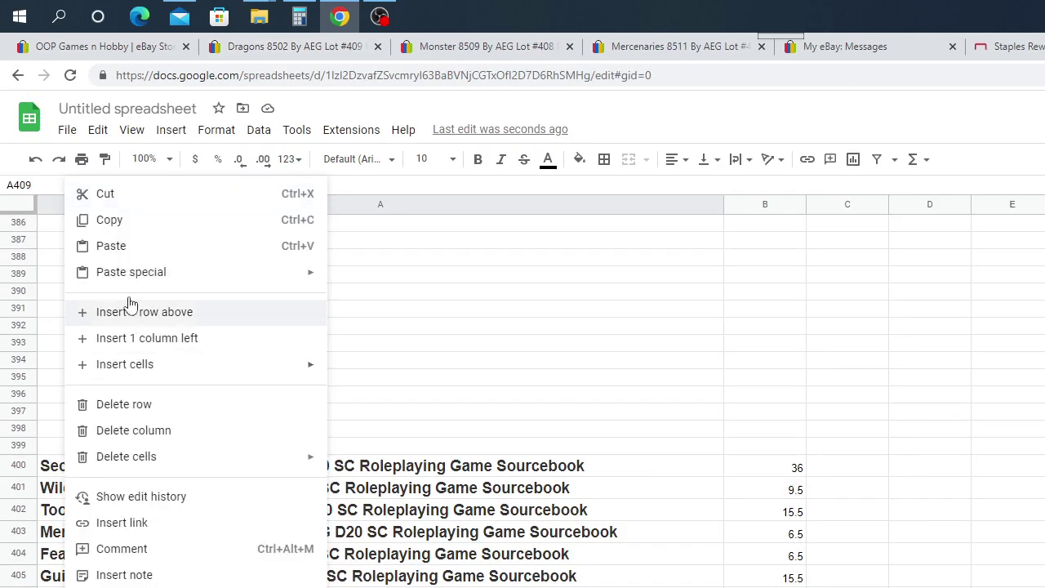
click(115, 247)
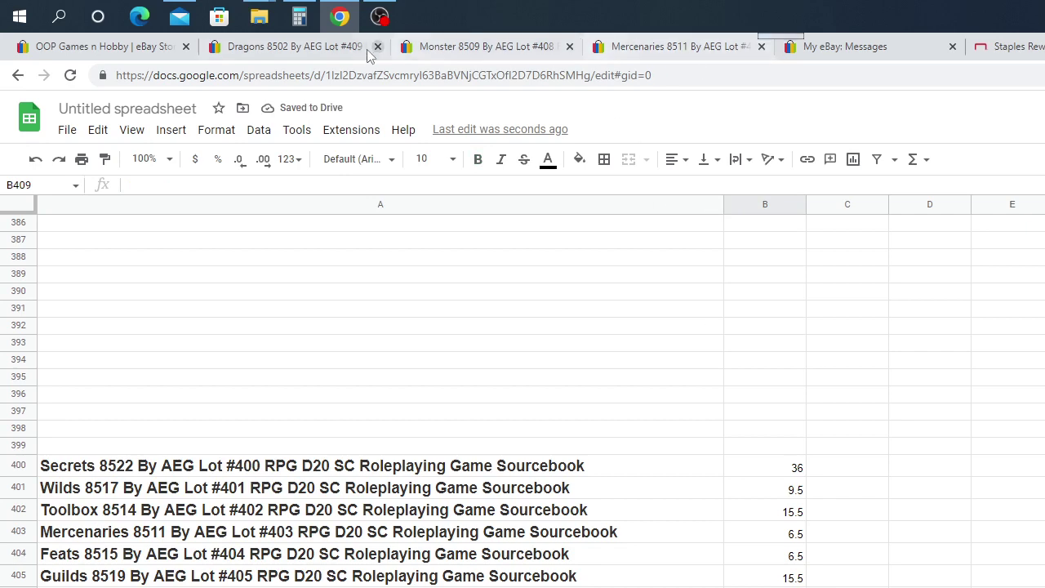
Follow the Dragons 8502 auction on eBay until it ends, and enter 10.50 as its winning bid in spreadsheet cell B409
click(277, 51)
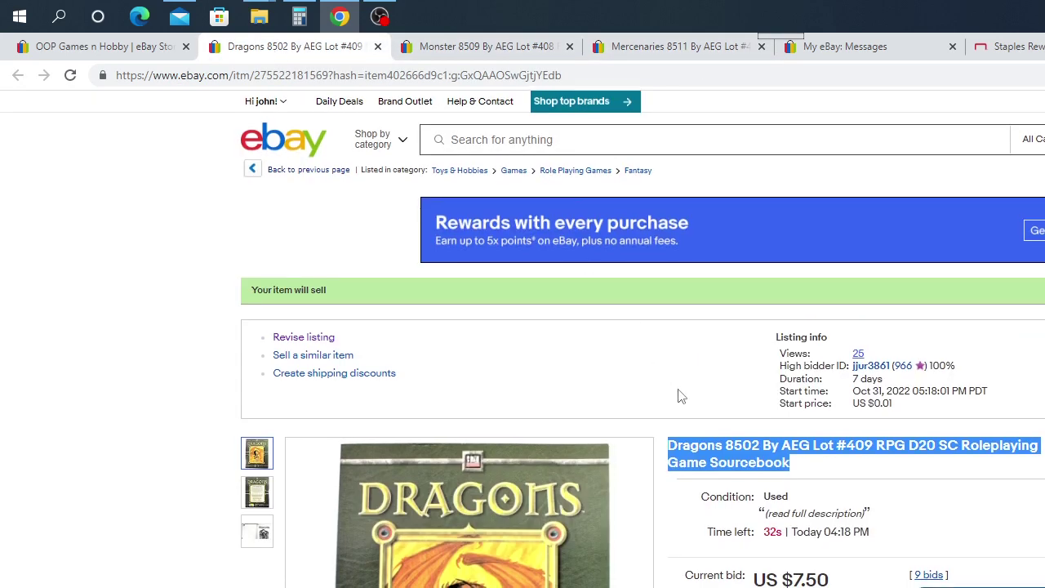
scroll(679, 389, down, 1)
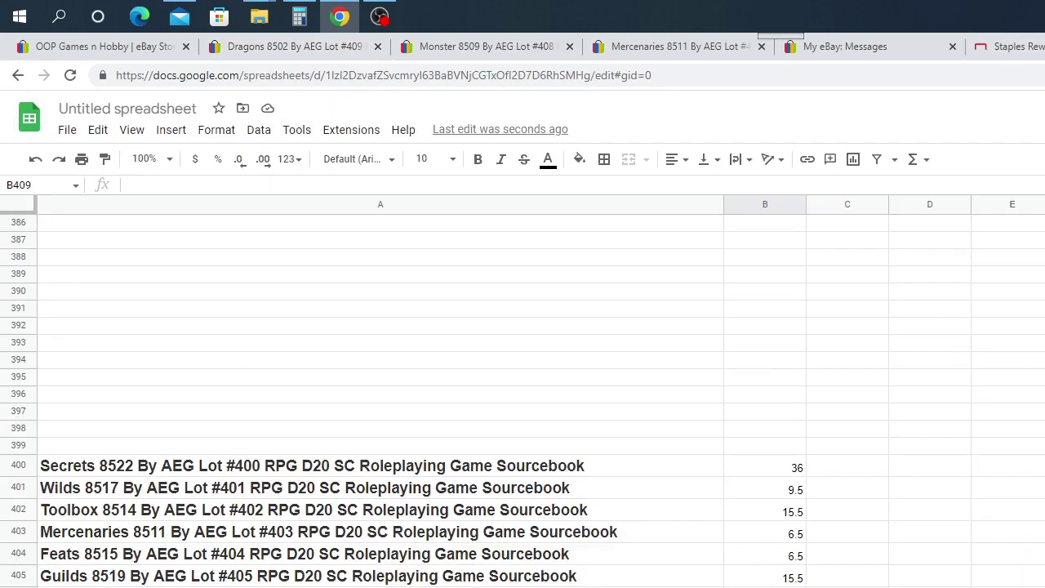
text(10.50)
Close the ended Dragons listing on eBay and open the Gods 8510 By AEG Lot #410 listing from the store page
click(317, 47)
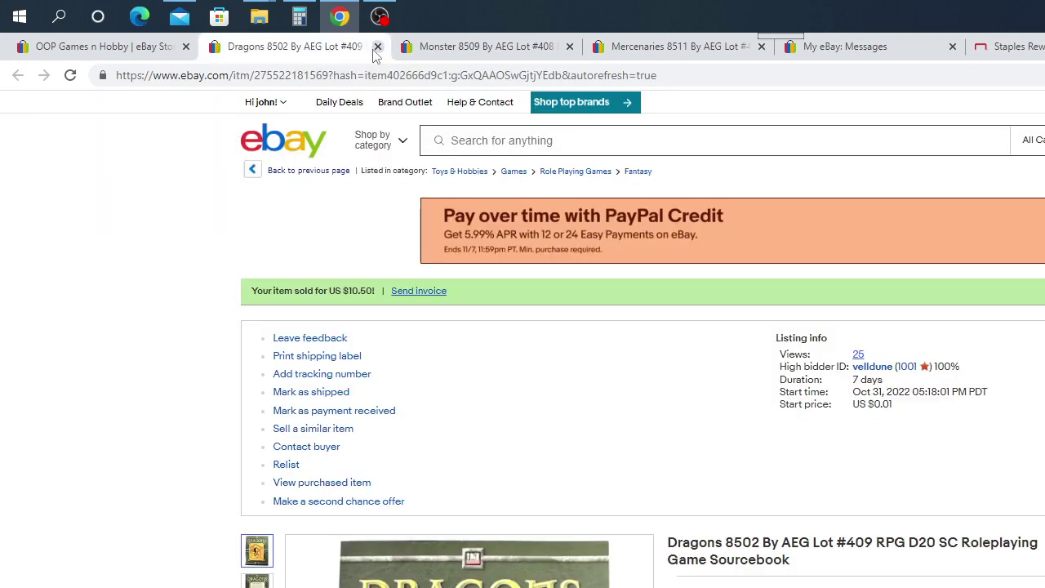
click(378, 47)
click(90, 46)
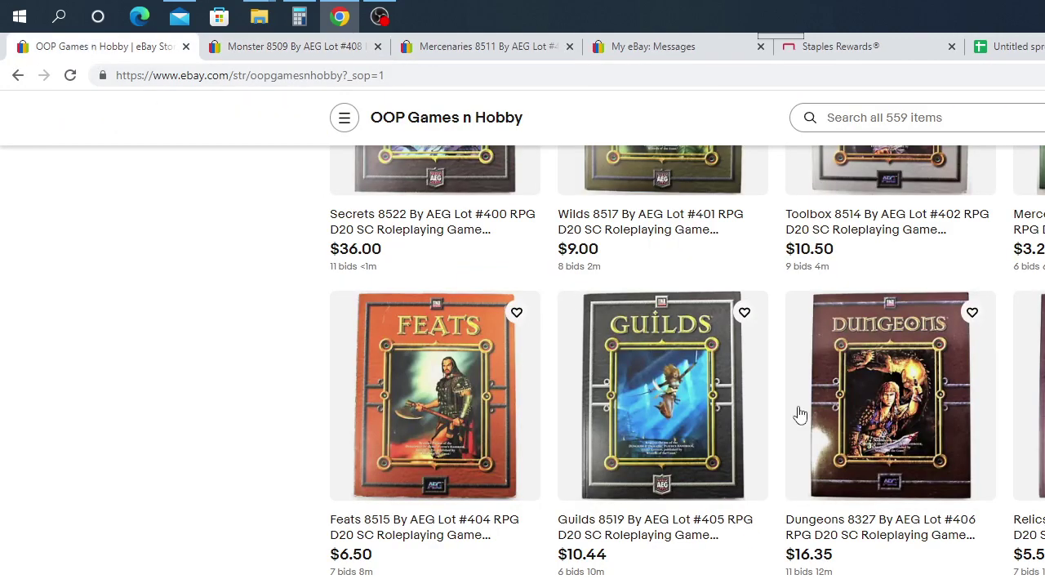
scroll(716, 575, down, 4)
click(915, 392)
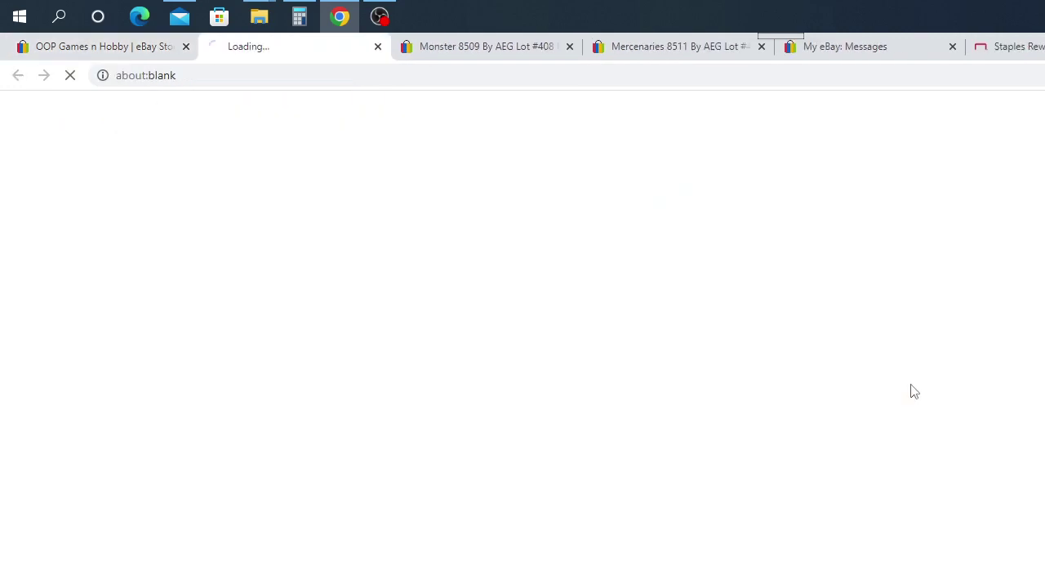
Copy the Gods 8510 By AEG Lot #410 title from its eBay listing
scroll(853, 571, down, 1)
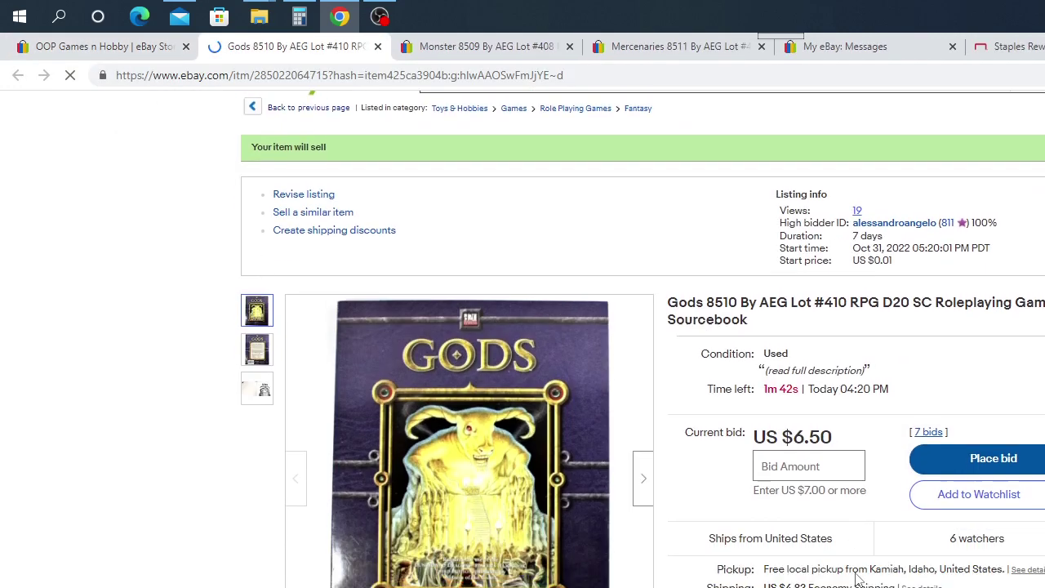
drag(764, 304, 673, 283)
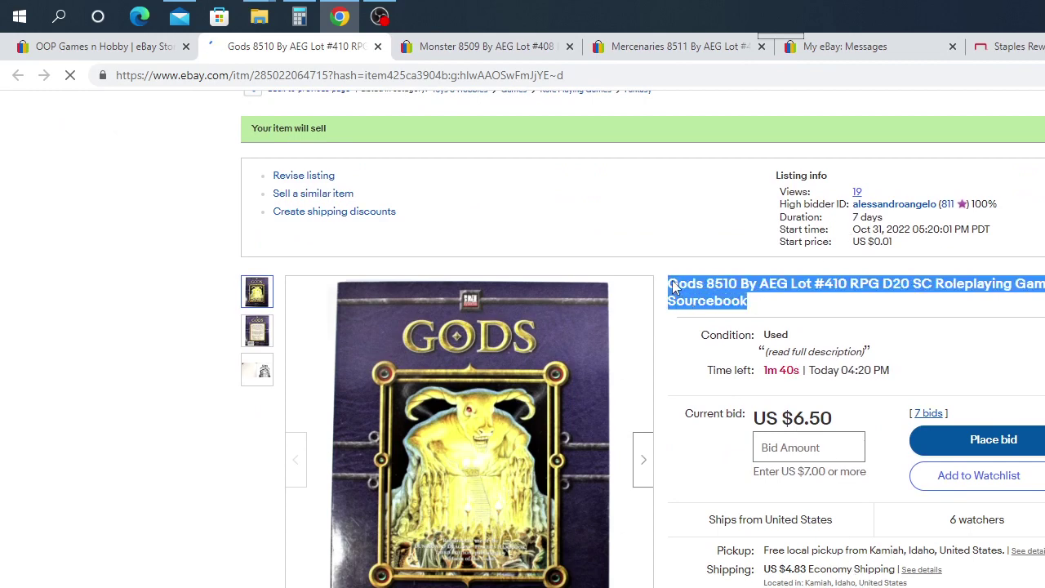
right_click(700, 292)
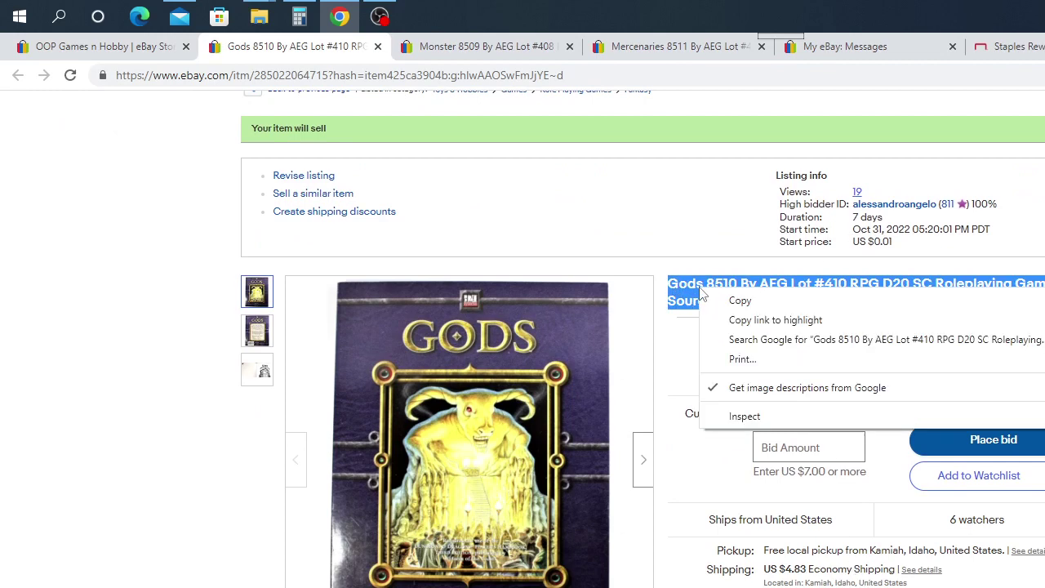
click(741, 301)
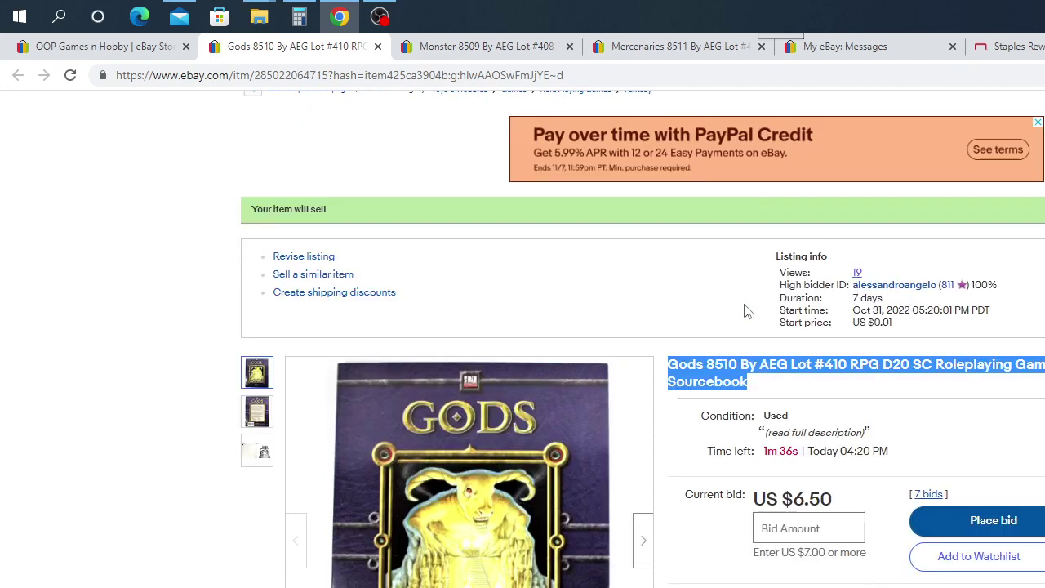
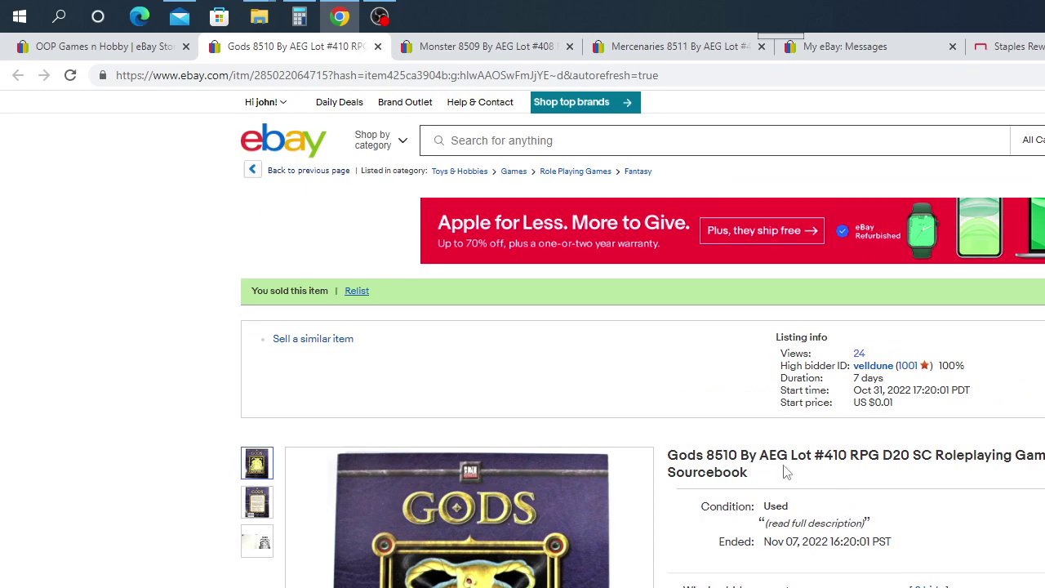
Check the winning bid on the ended Gods 8510 listing
scroll(789, 494, down, 2)
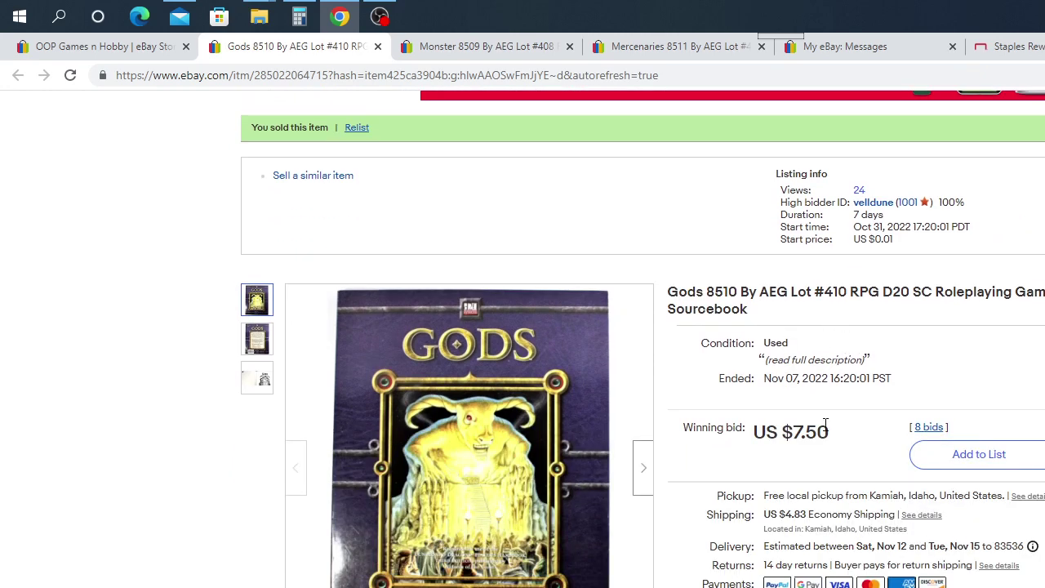
key(alt+Tab)
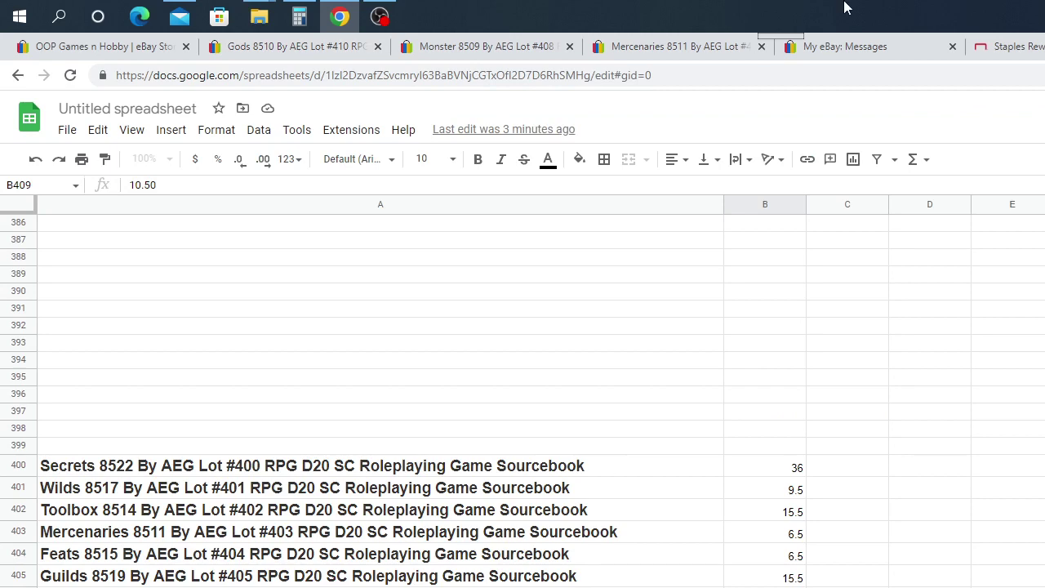
click(274, 47)
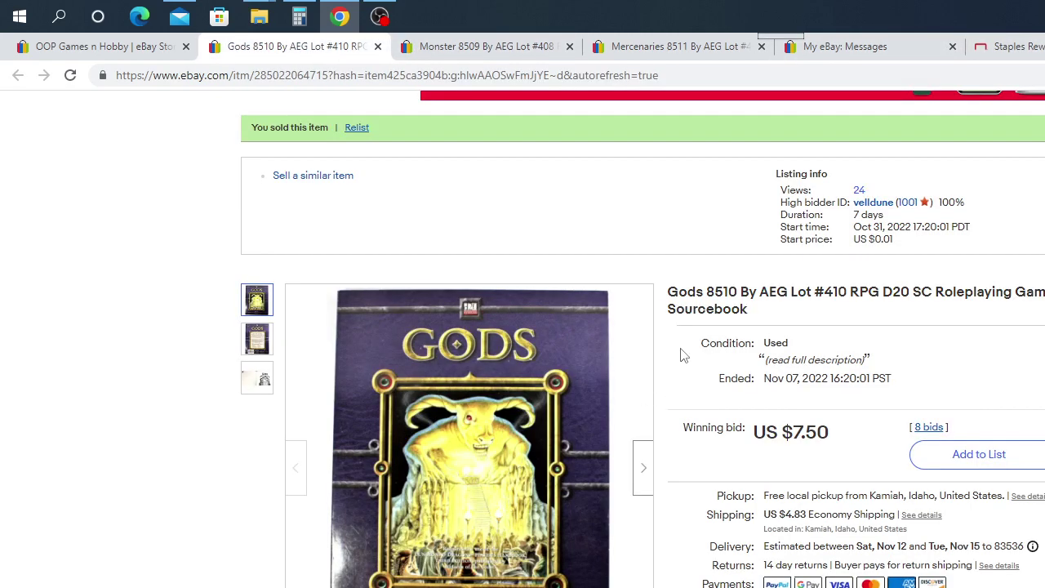
Copy the Gods 8510 By AEG Lot #410 listing title from eBay into spreadsheet cell A410
drag(765, 315, 668, 292)
right_click(684, 297)
click(717, 310)
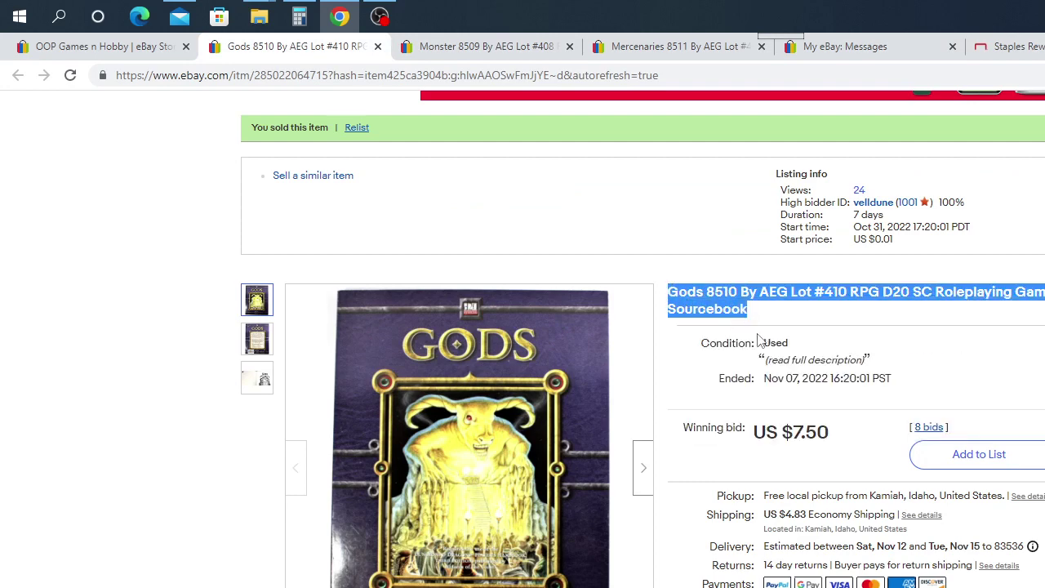
key(ctrl+Tab)
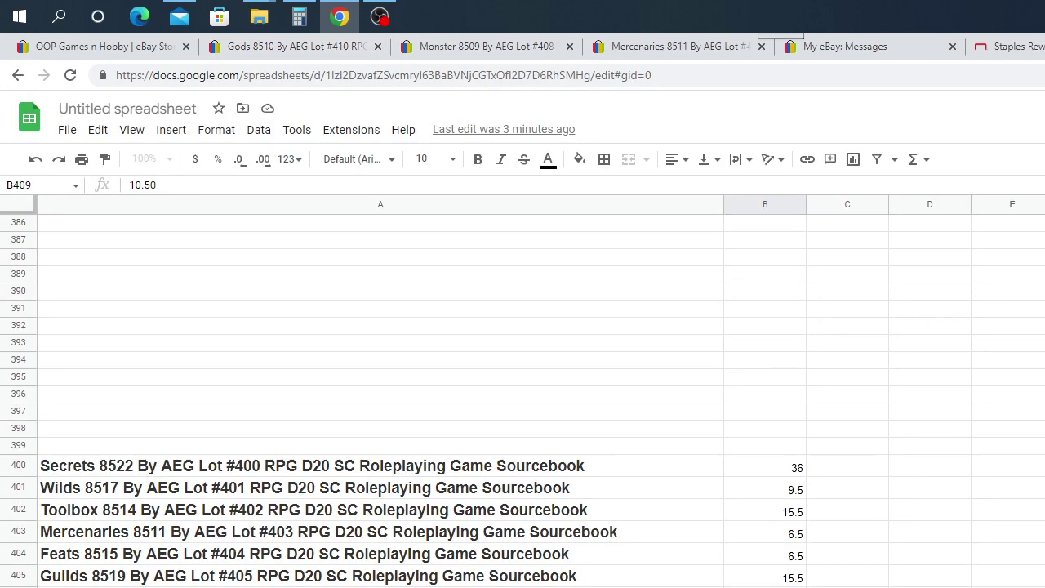
click(63, 584)
right_click(62, 584)
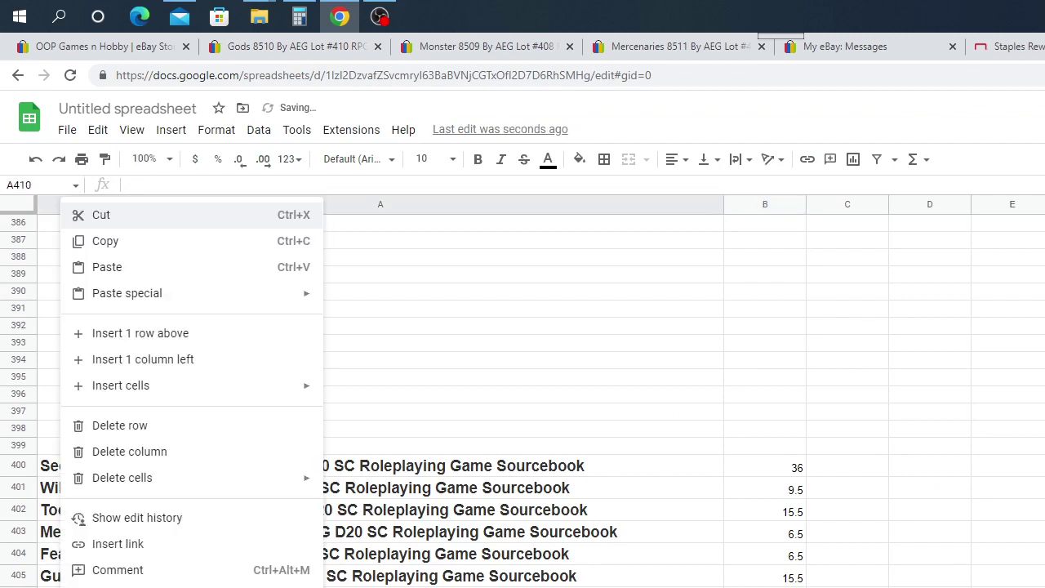
click(107, 267)
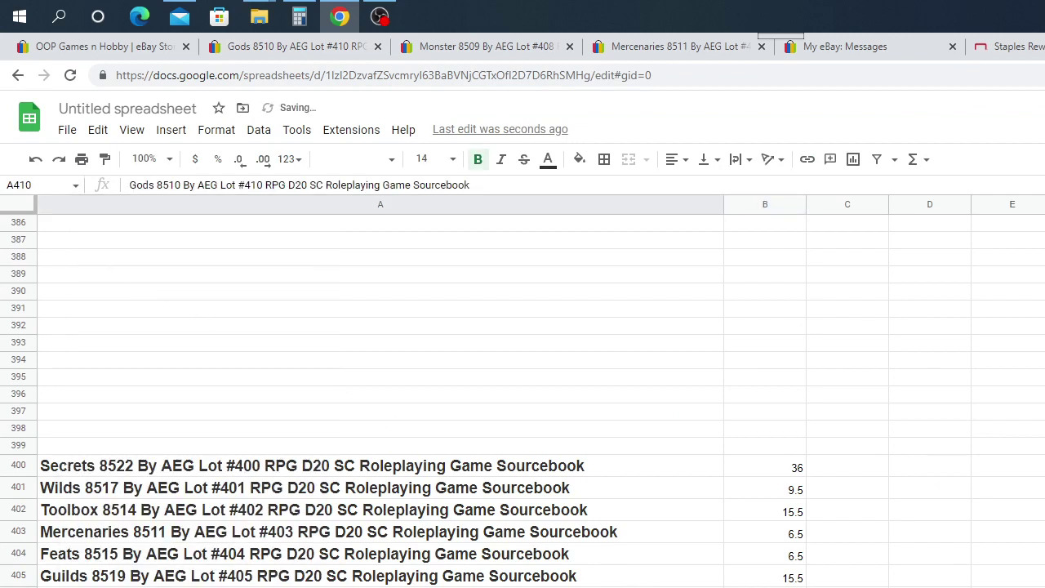
Enter 7.50 as the Gods 8510 winning bid in cell B410
key(Tab)
text(7)
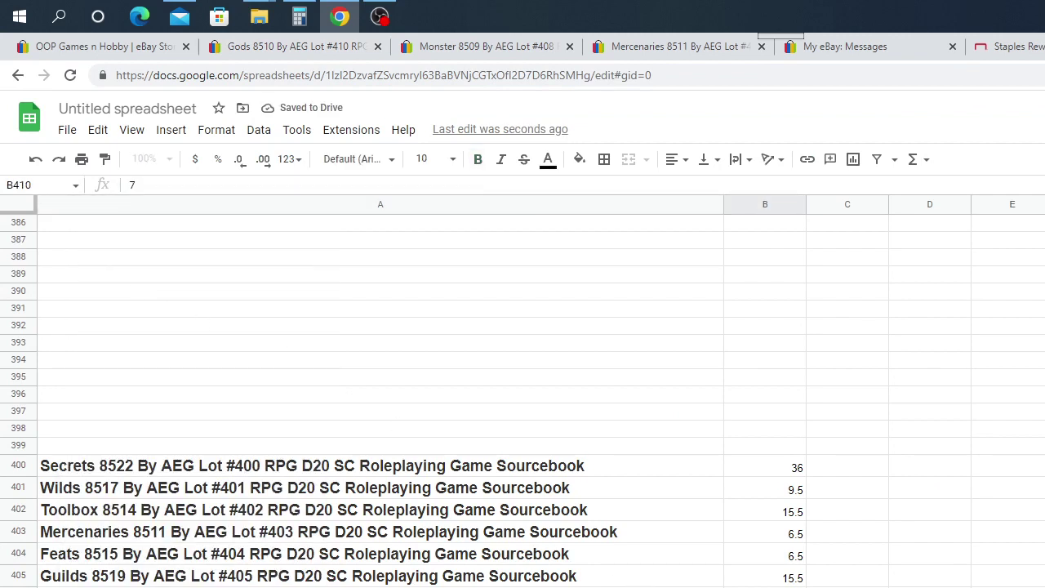
click(930, 584)
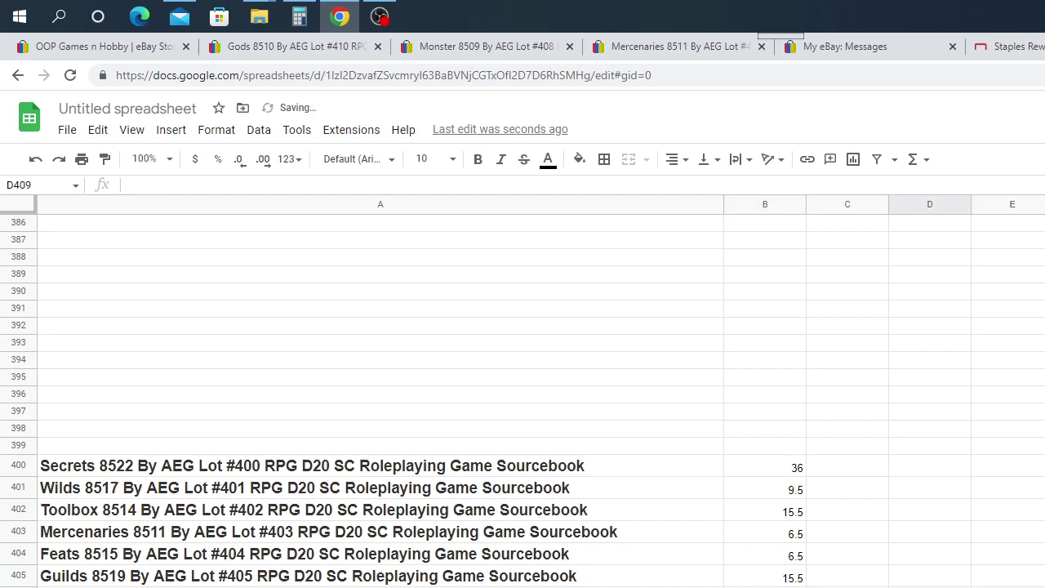
Close the ended Gods listing on eBay and open the Evil 8501 By AEG Lot #411 listing from the store page
click(298, 51)
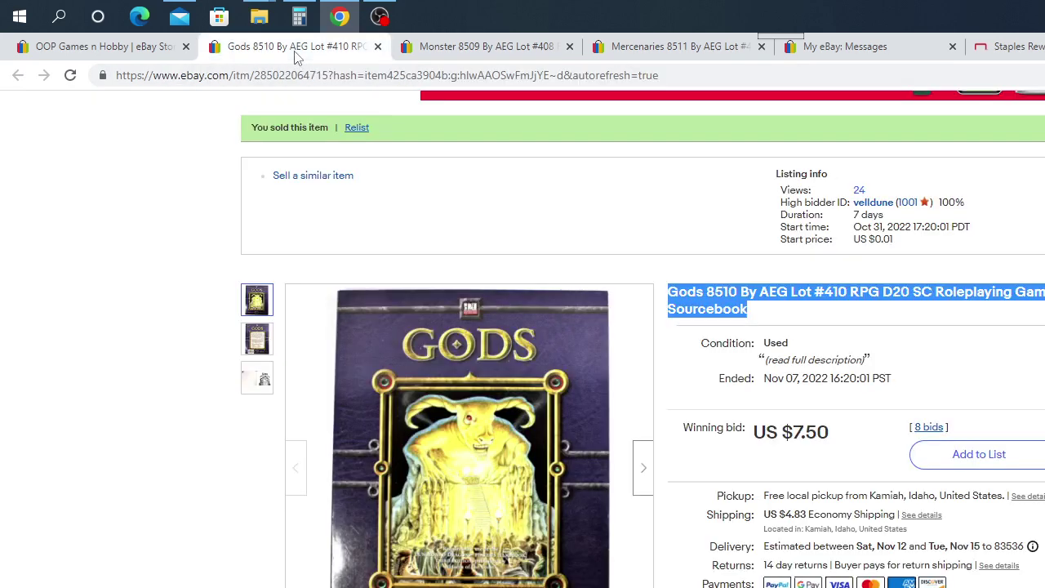
click(377, 47)
click(86, 53)
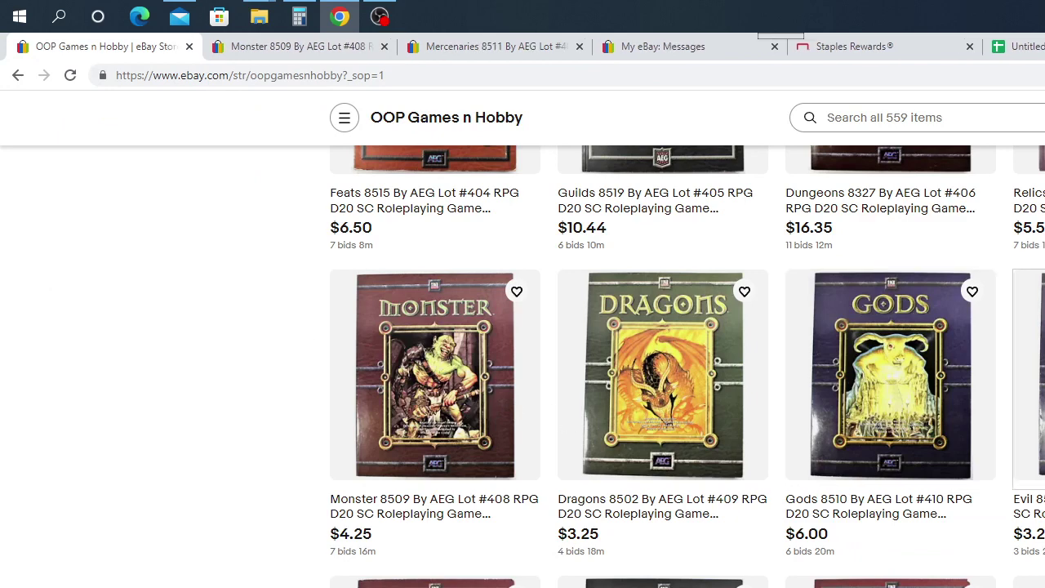
click(1030, 376)
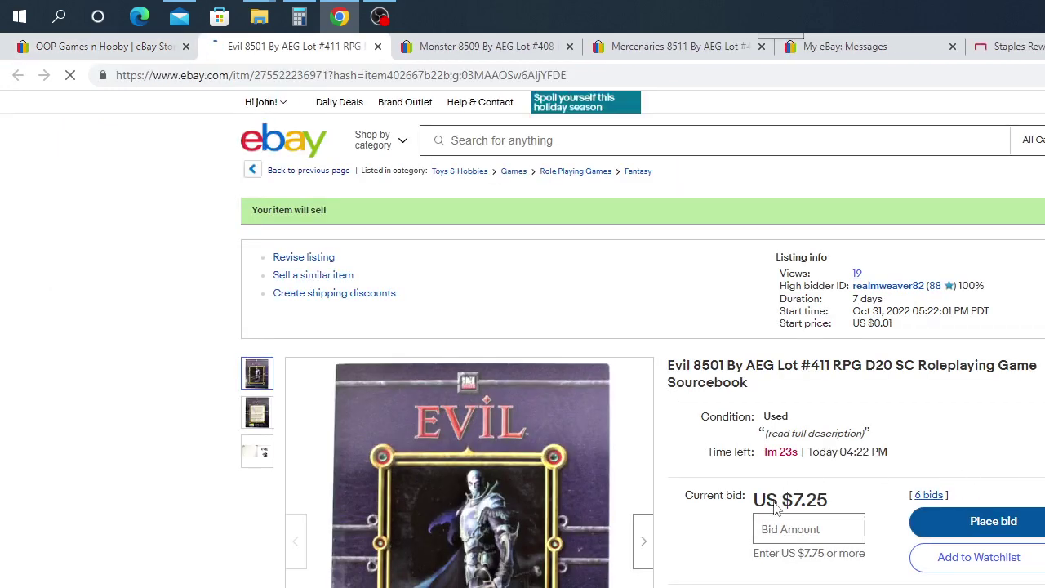
Examine the Evil 8501 cover photo in the enlarged view and return to the listing details
scroll(619, 459, down, 2)
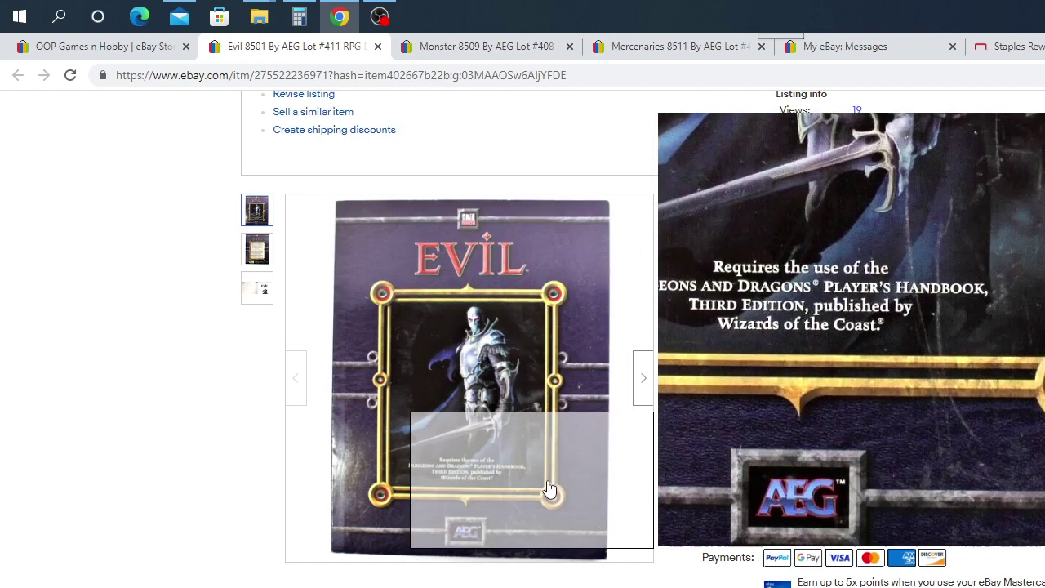
click(549, 513)
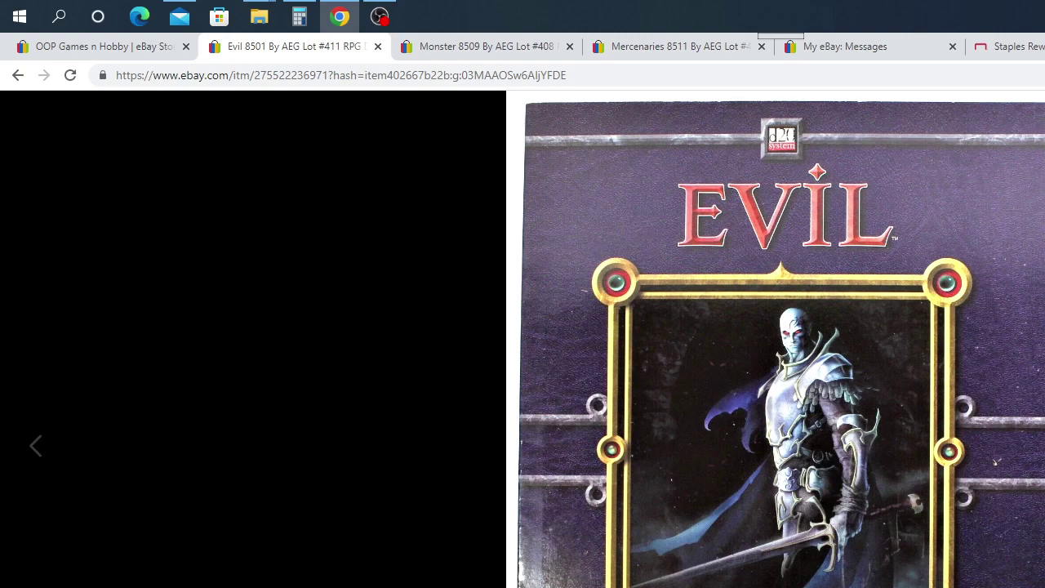
key(Escape)
scroll(894, 398, up, 3)
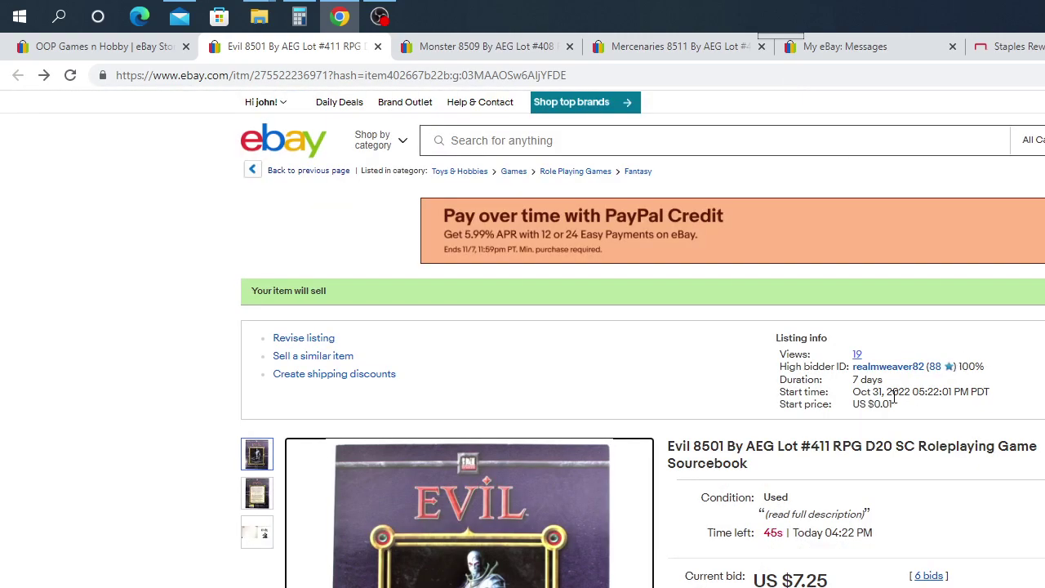
Copy the Evil 8501 By AEG Lot #411 listing title from eBay into spreadsheet cell A411
drag(775, 472, 673, 441)
click(693, 484)
right_click(676, 446)
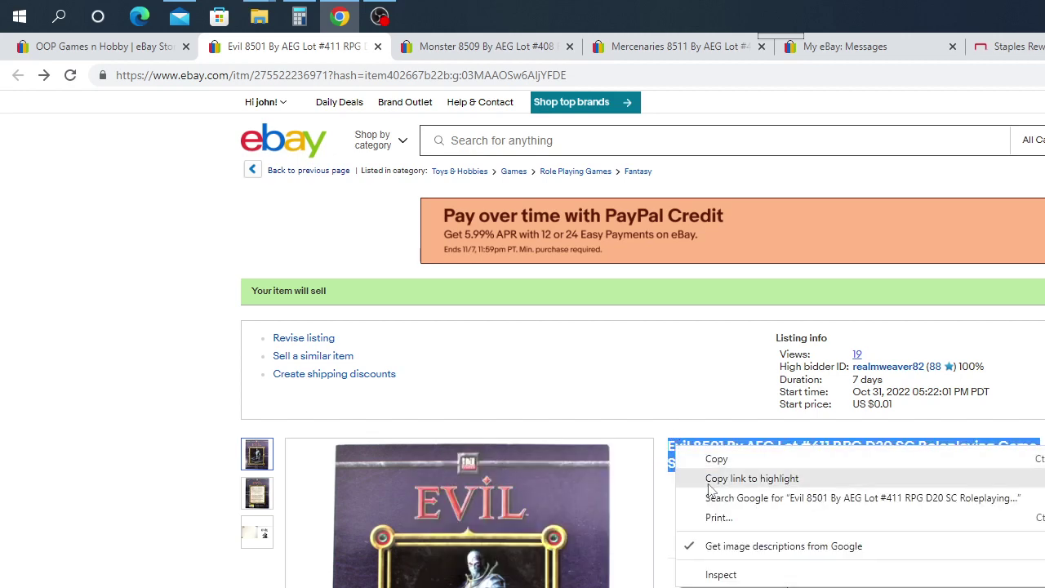
click(717, 459)
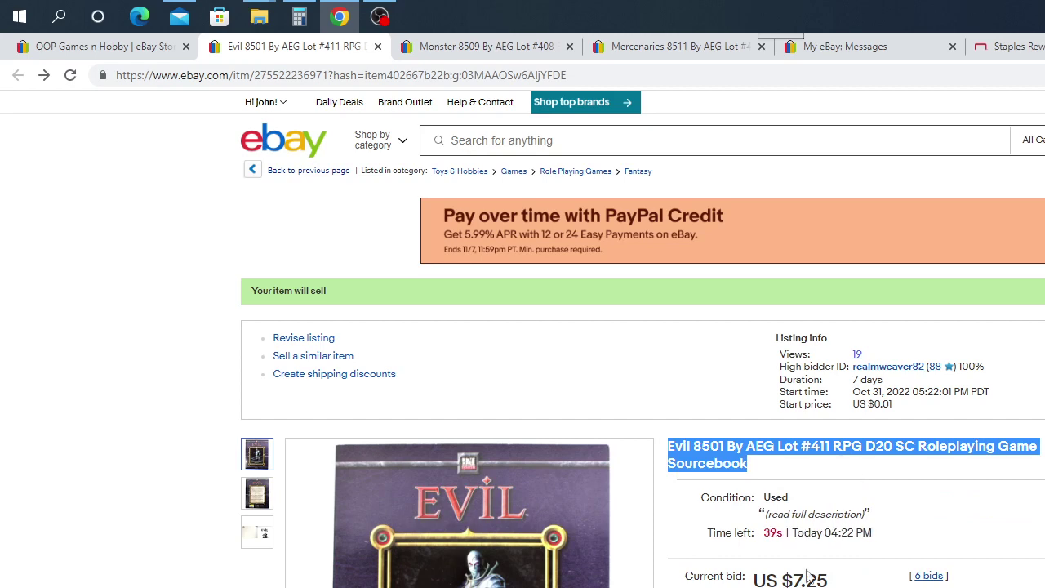
click(1028, 47)
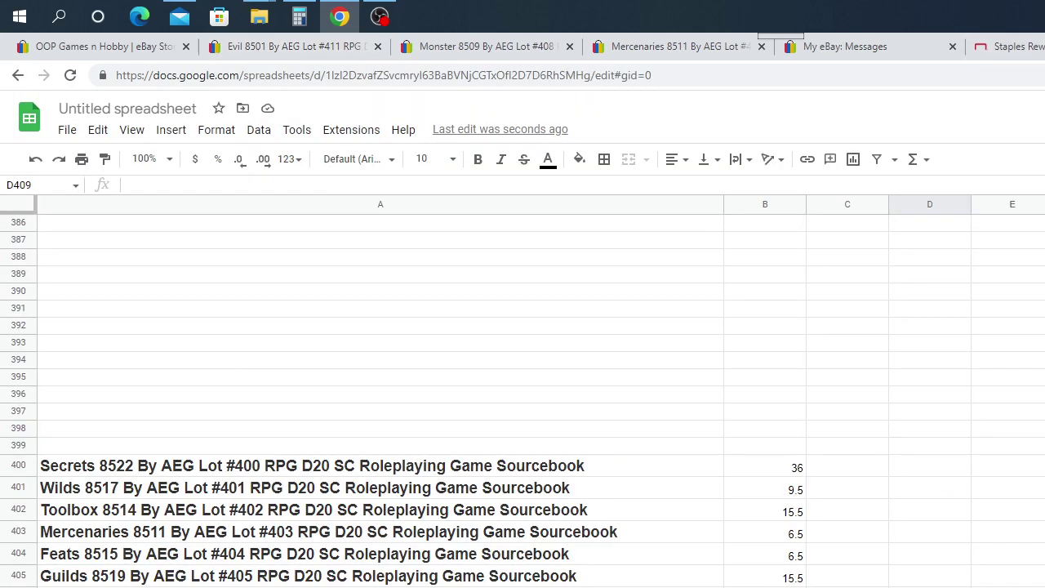
right_click(82, 584)
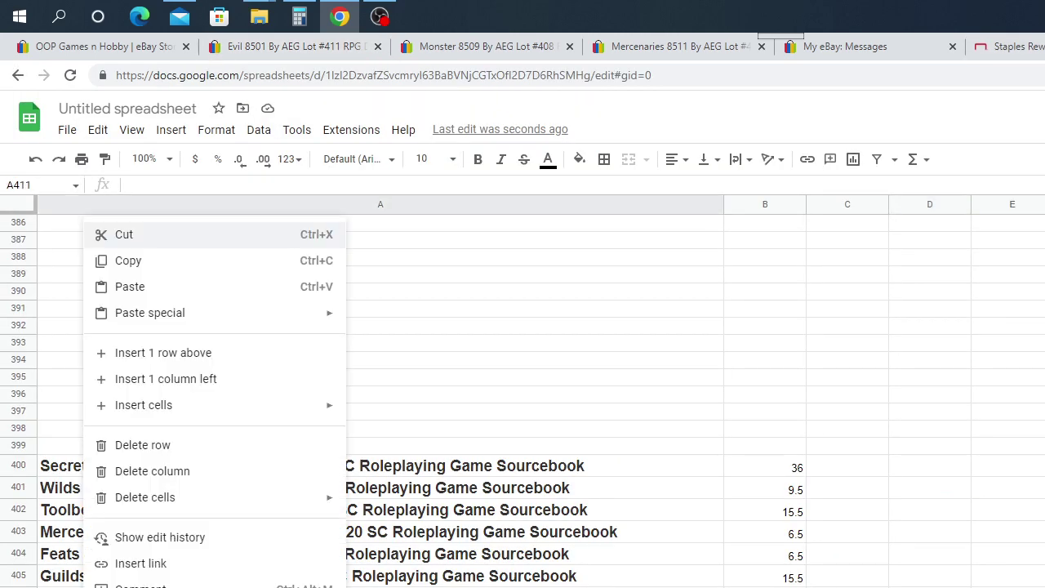
click(129, 286)
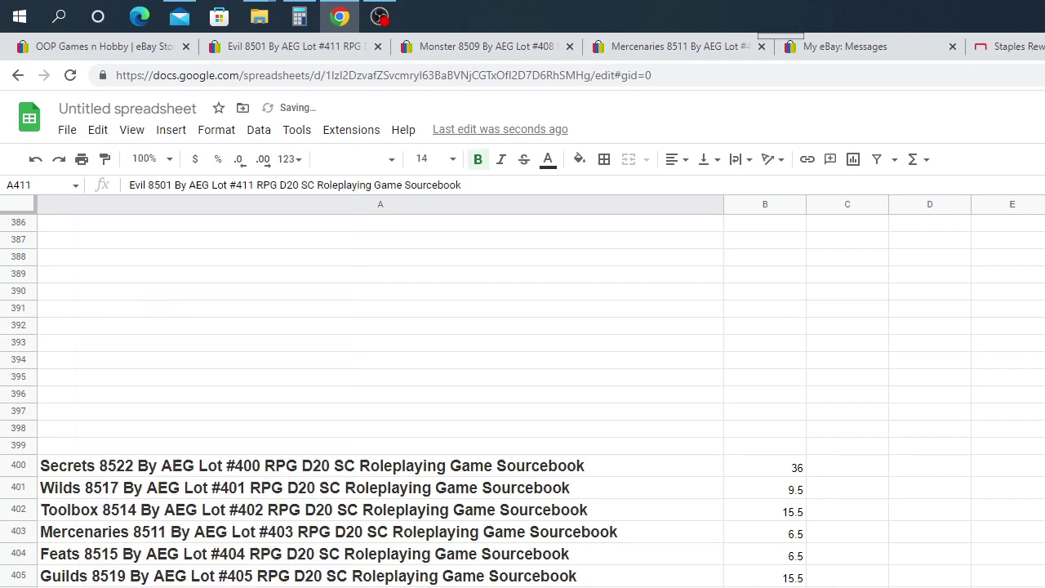
key(Tab)
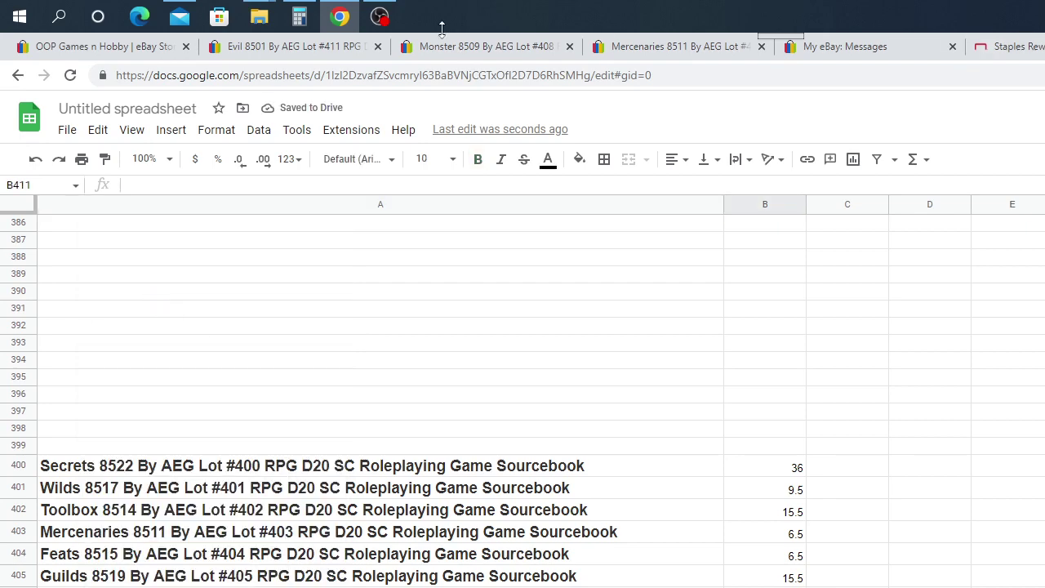
Follow the Evil 8501 auction on eBay to its end and enter 7.75 as its winning bid in cell B411
click(304, 49)
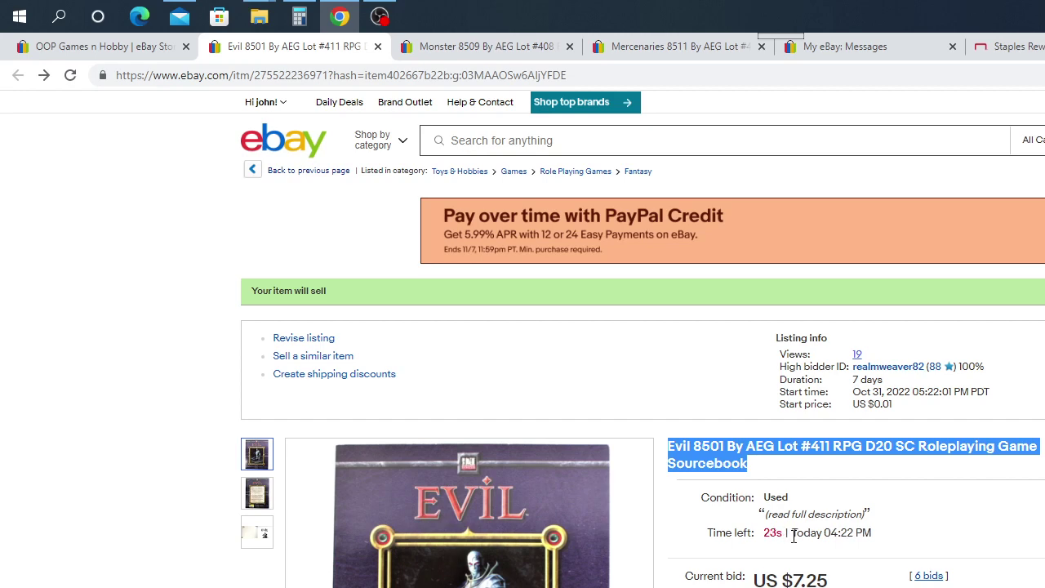
scroll(883, 555, down, 2)
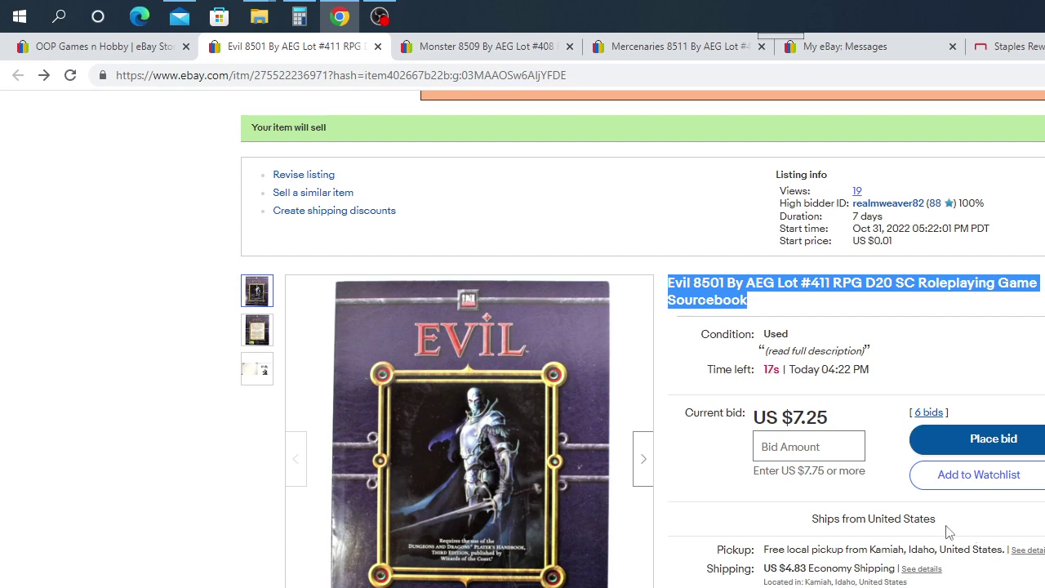
scroll(858, 552, down, 3)
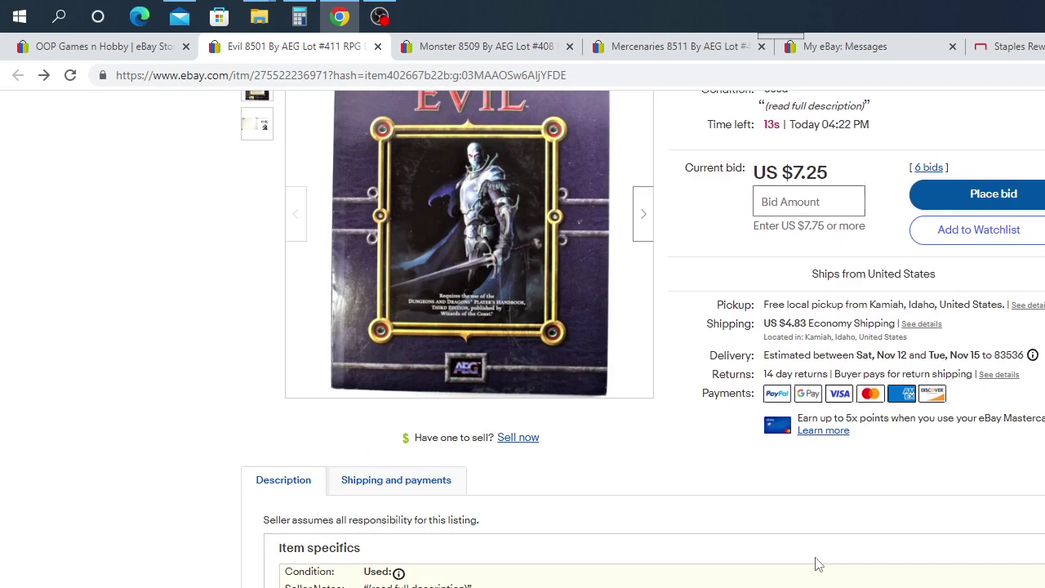
scroll(949, 475, up, 2)
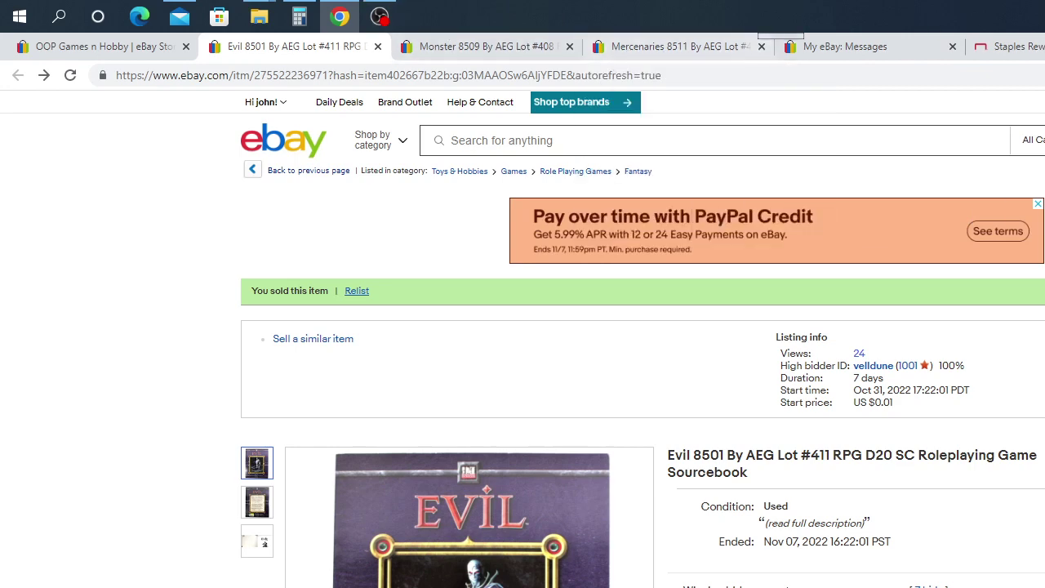
key(ctrl+9)
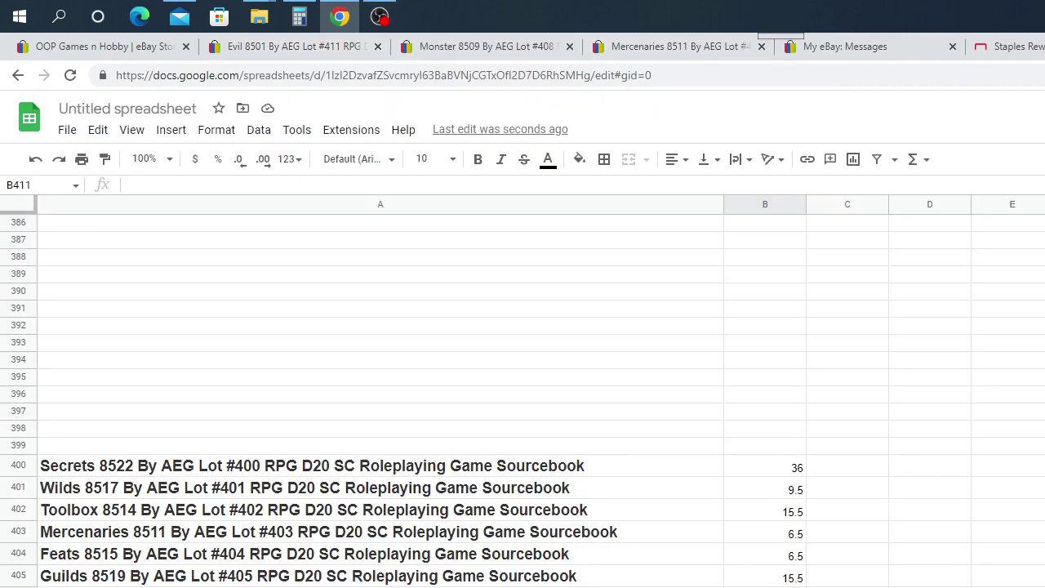
text(7.75)
key(Return)
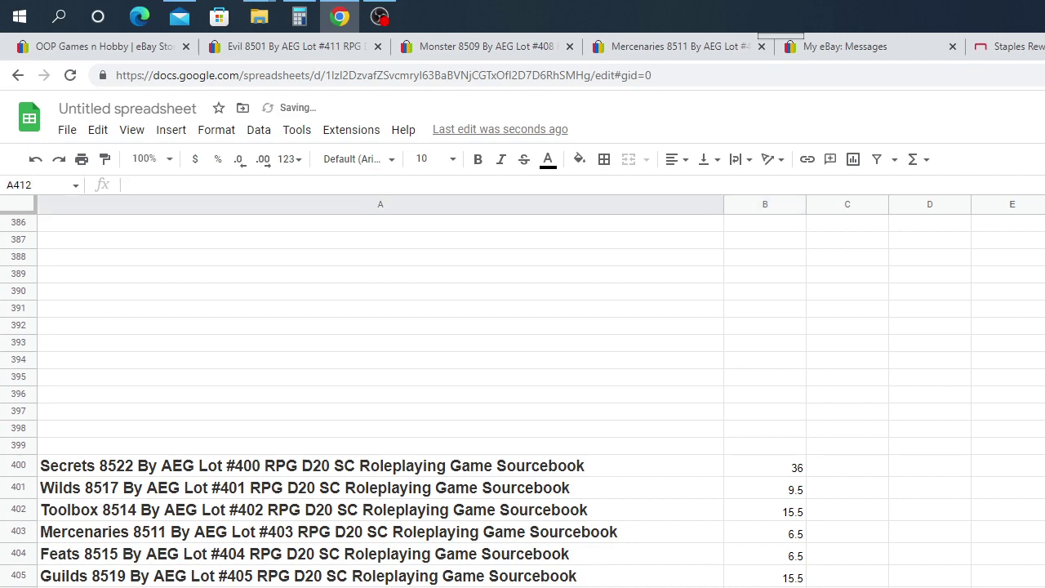
Close the ended Evil listing on eBay and open the War 8508 By AEG Lot #412 listing from the store page
click(347, 47)
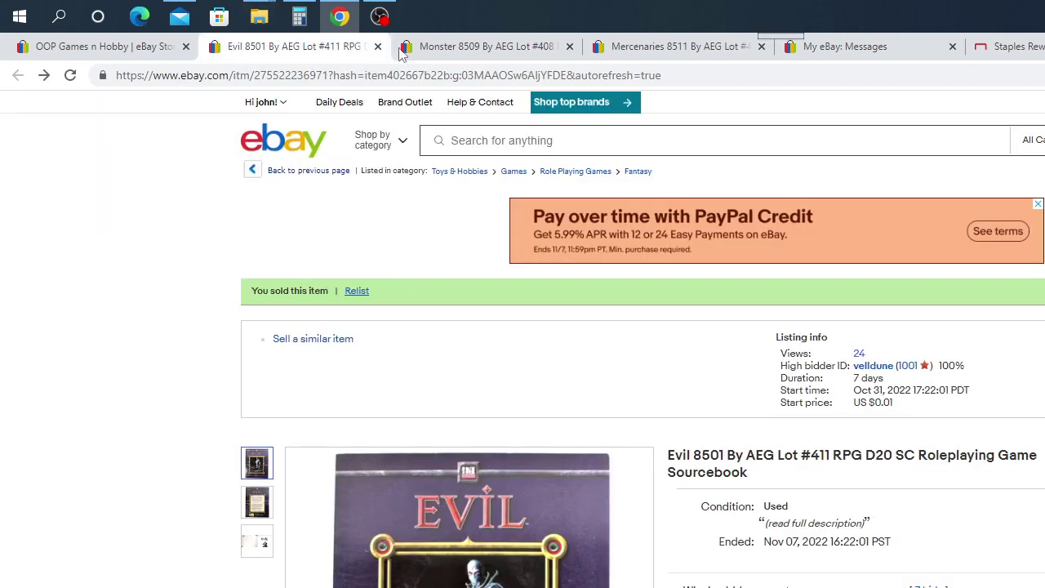
click(378, 47)
click(118, 49)
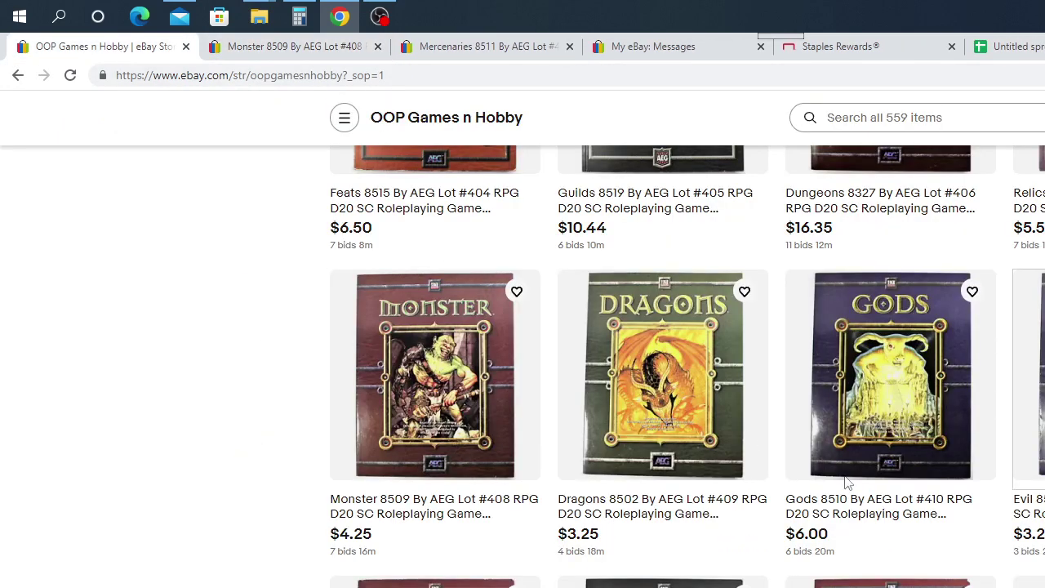
scroll(847, 503, down, 3)
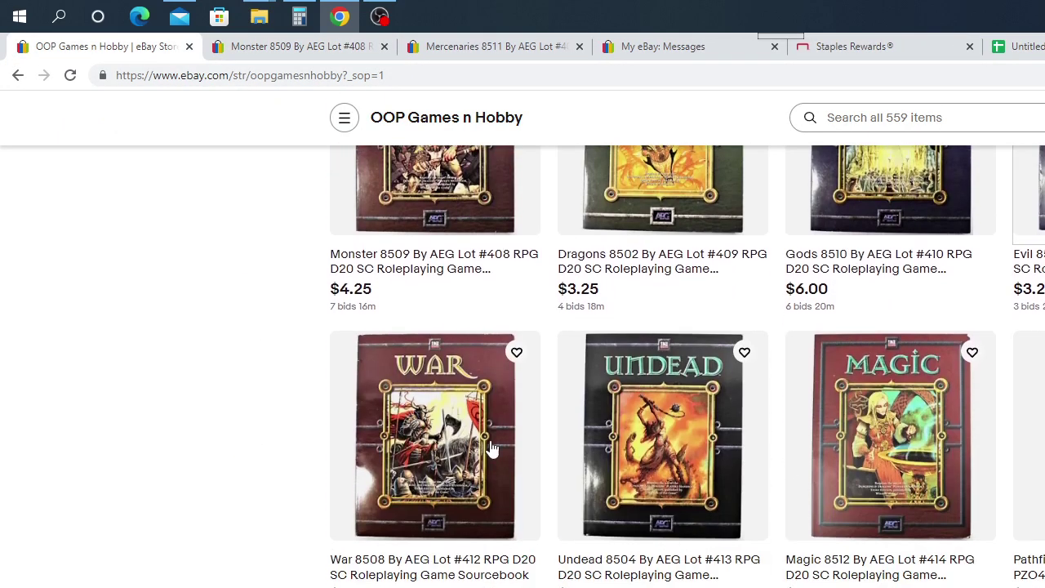
click(431, 443)
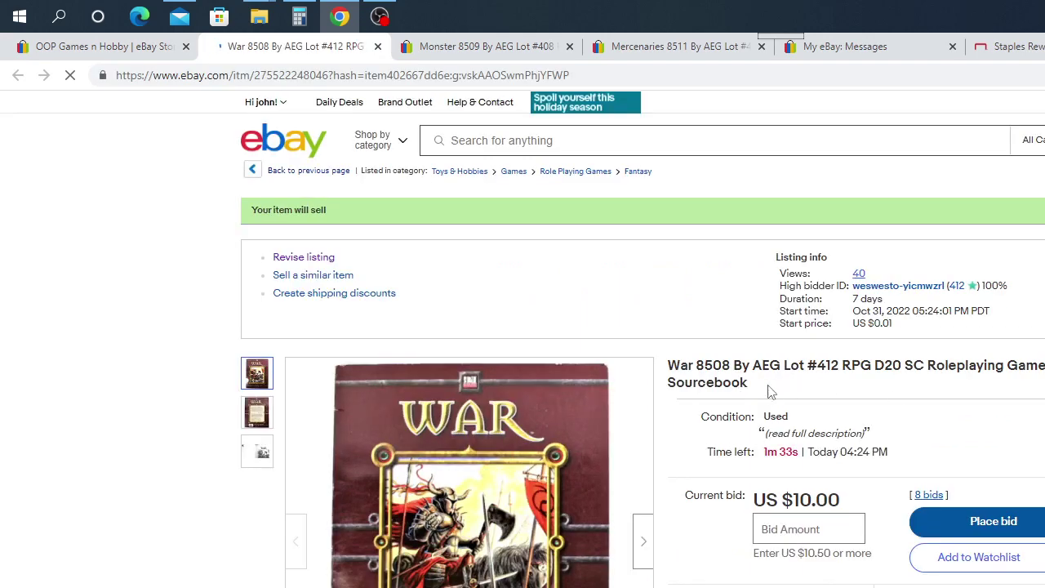
drag(760, 389, 671, 358)
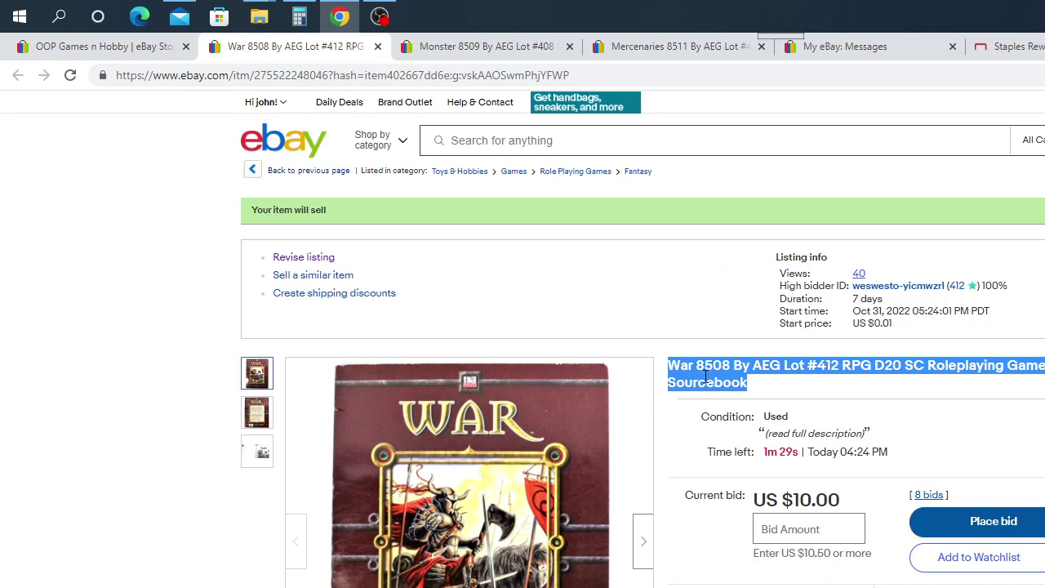
right_click(691, 381)
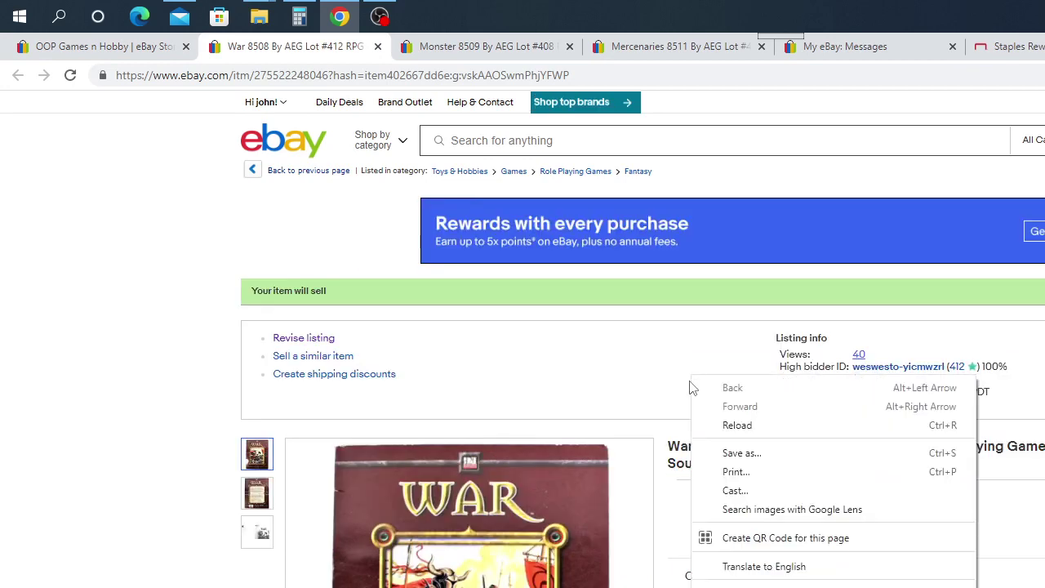
click(658, 420)
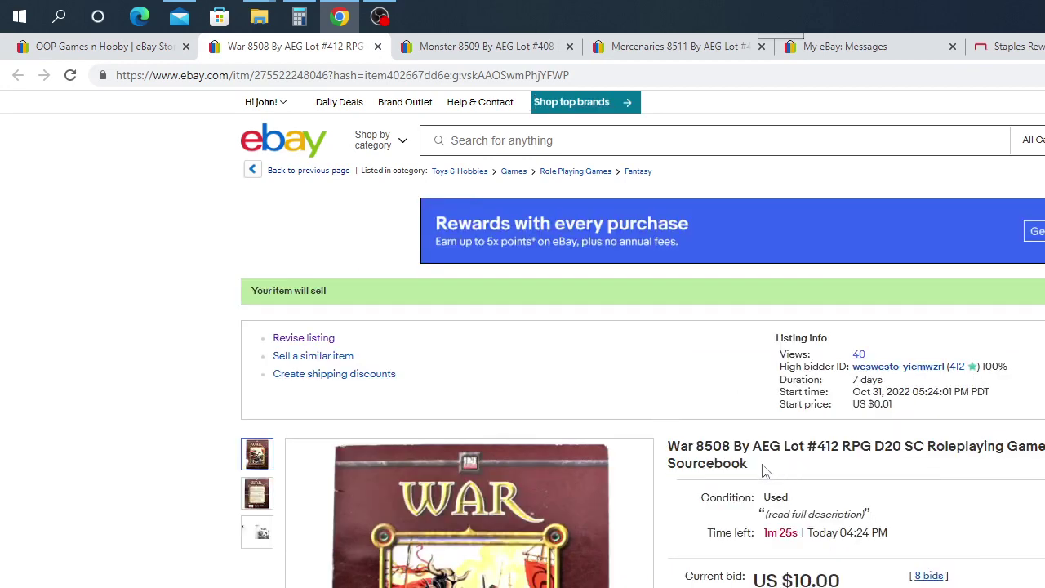
Copy the War 8508 By AEG Lot #412 listing title from eBay into spreadsheet cell A412
drag(761, 471, 671, 450)
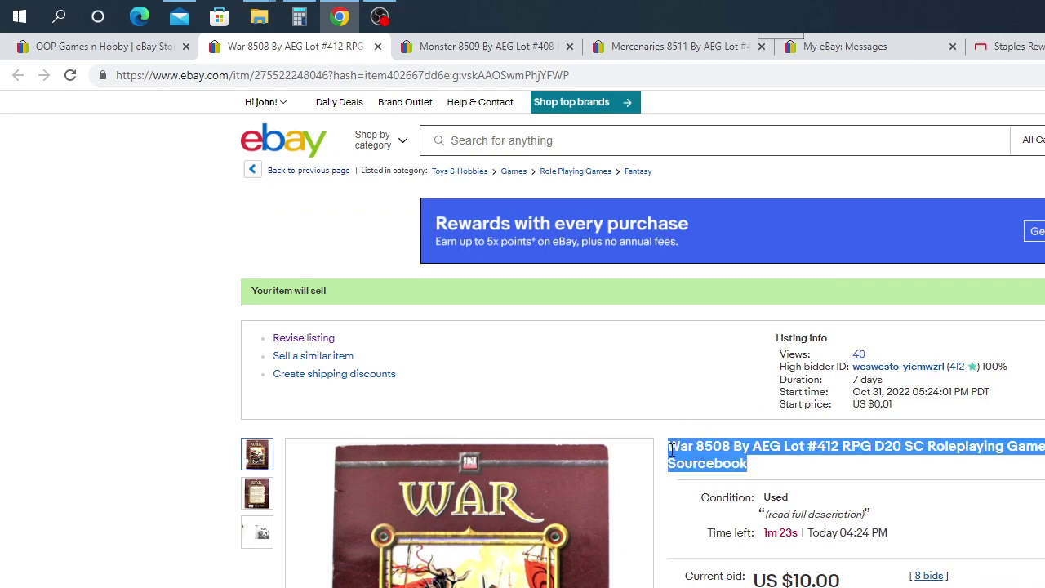
mouse_move(572, 564)
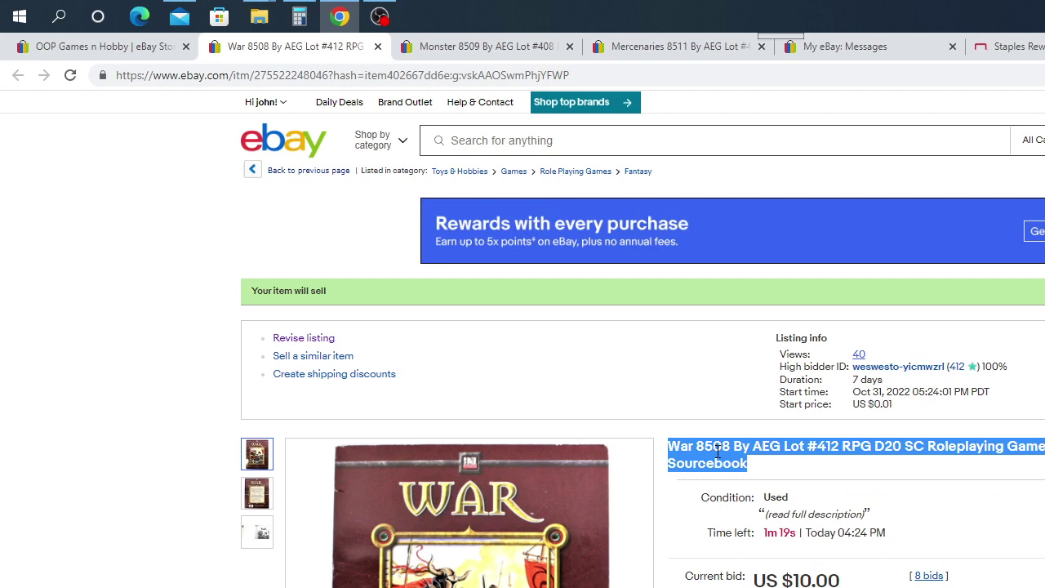
right_click(717, 452)
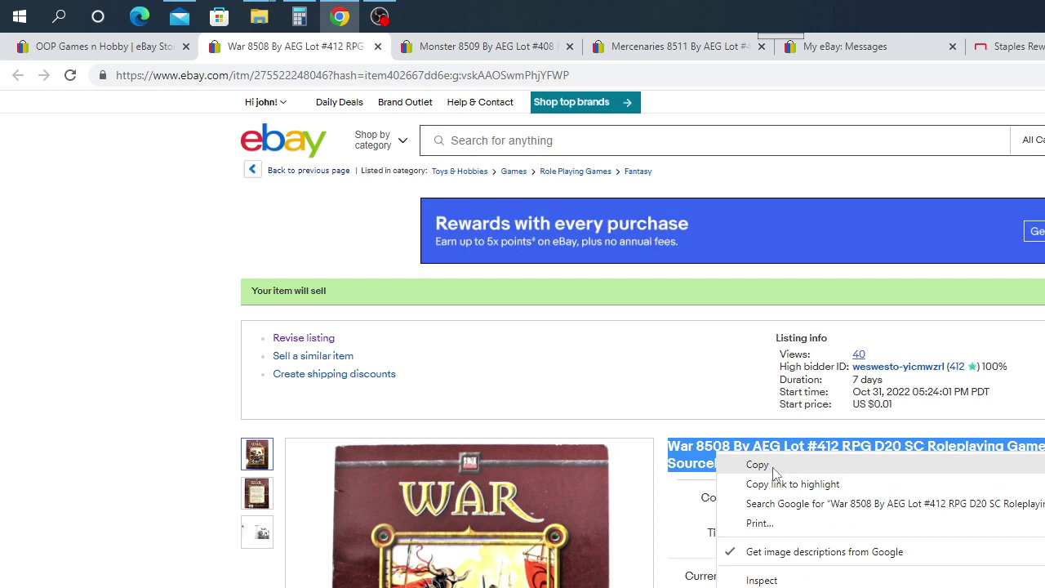
click(775, 472)
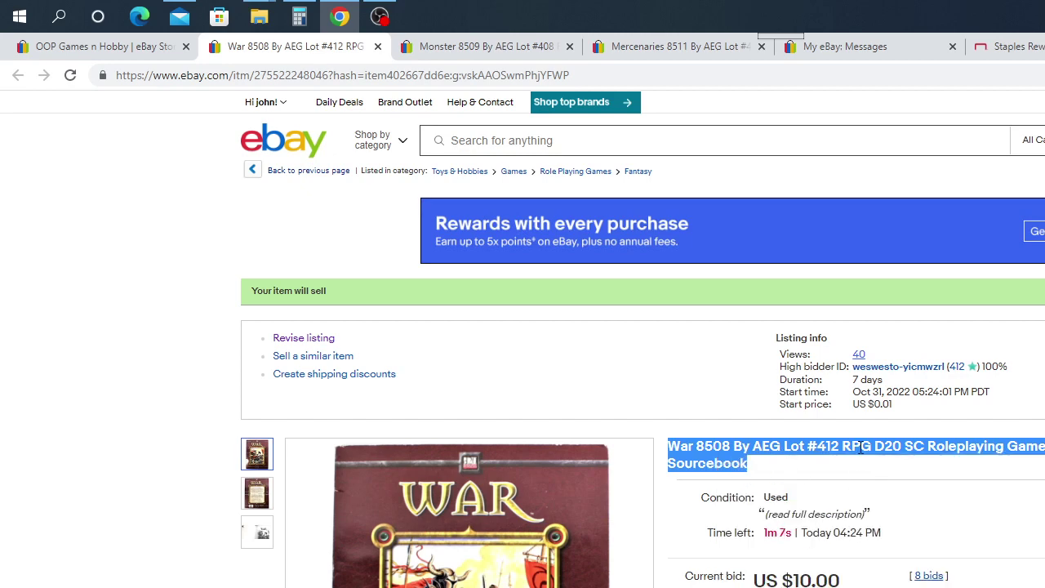
key(ctrl+9)
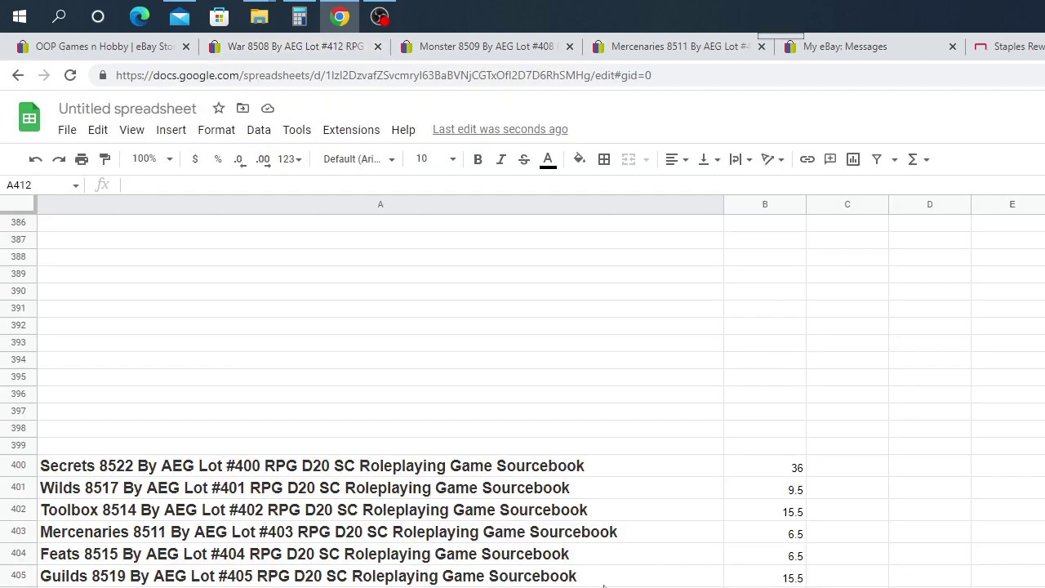
right_click(136, 243)
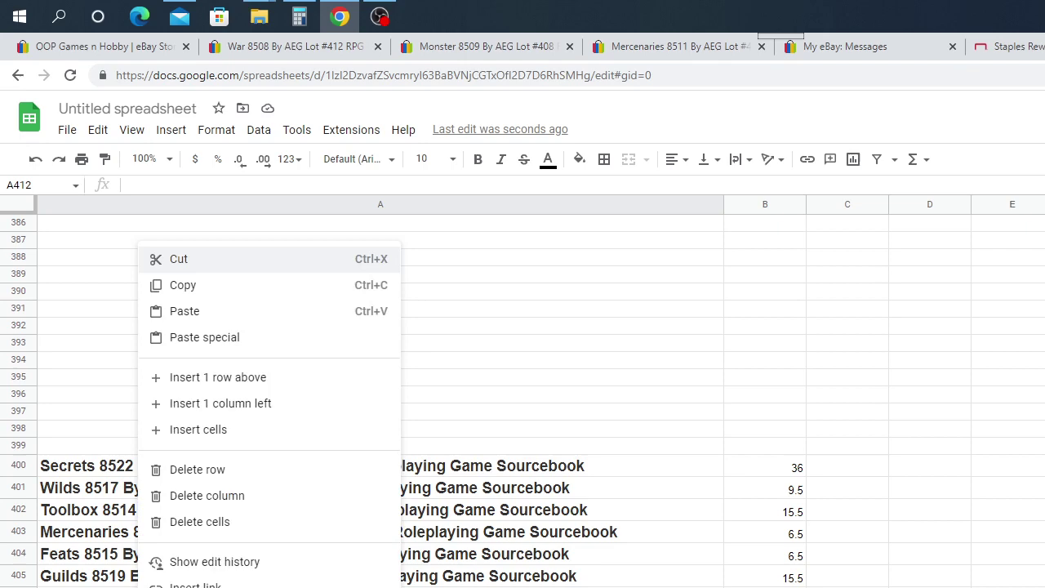
click(221, 314)
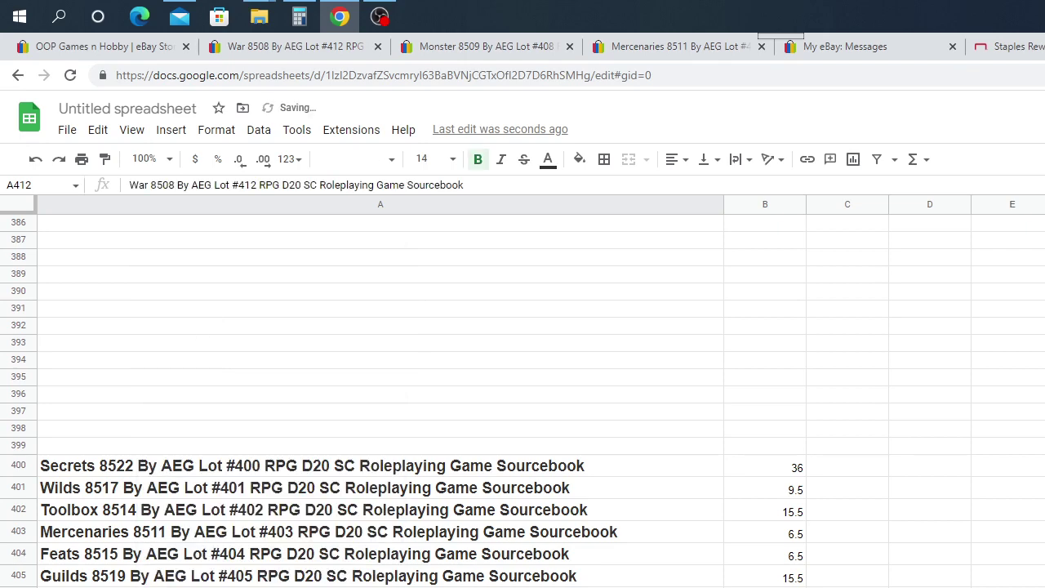
key(Tab)
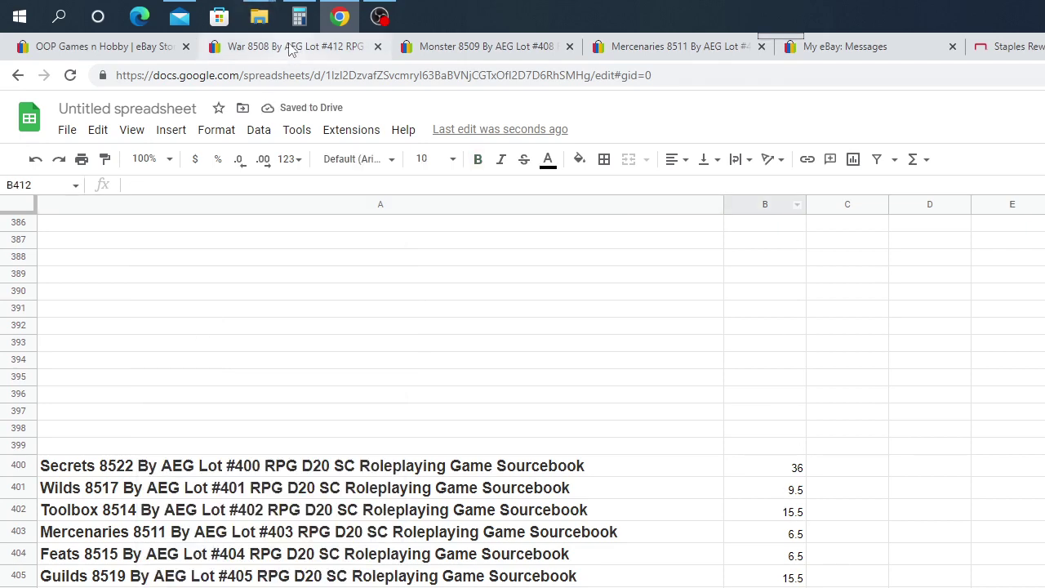
Examine the War 8508 listing's description, condition notes, and front and back cover photos while its auction on eBay runs out
click(292, 49)
scroll(923, 562, down, 3)
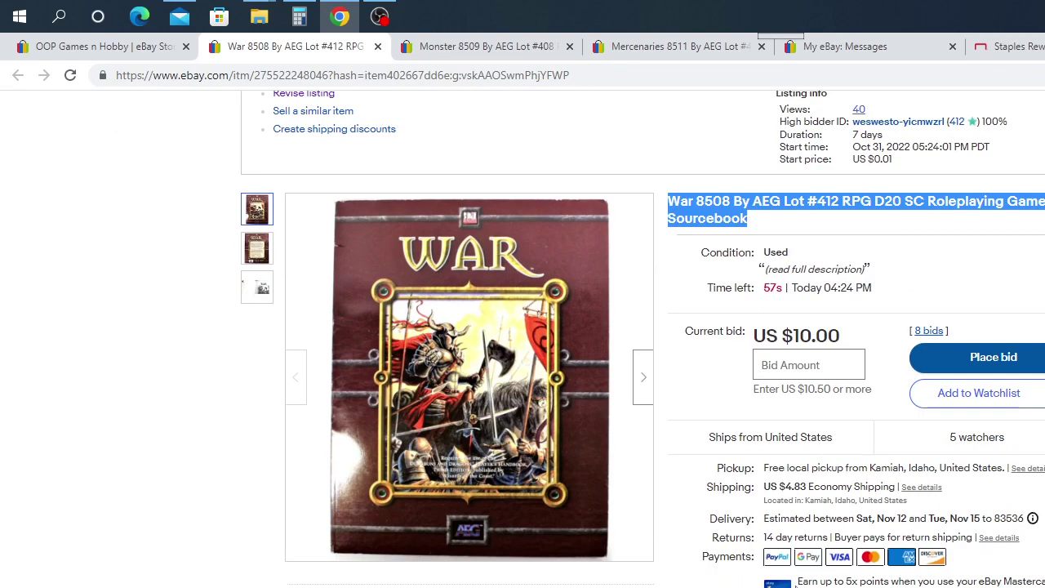
scroll(643, 339, down, 6)
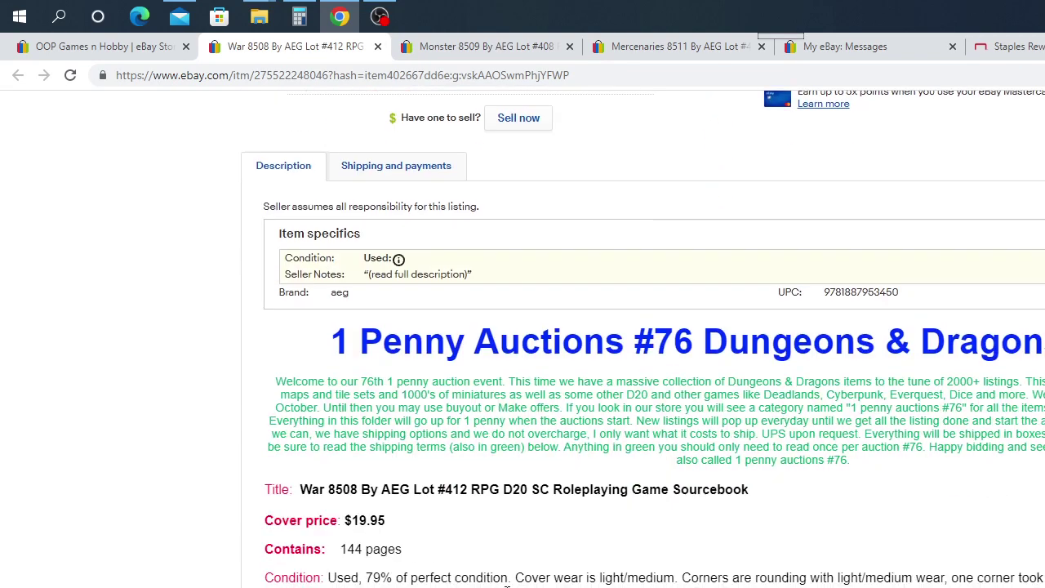
scroll(410, 400, up, 6)
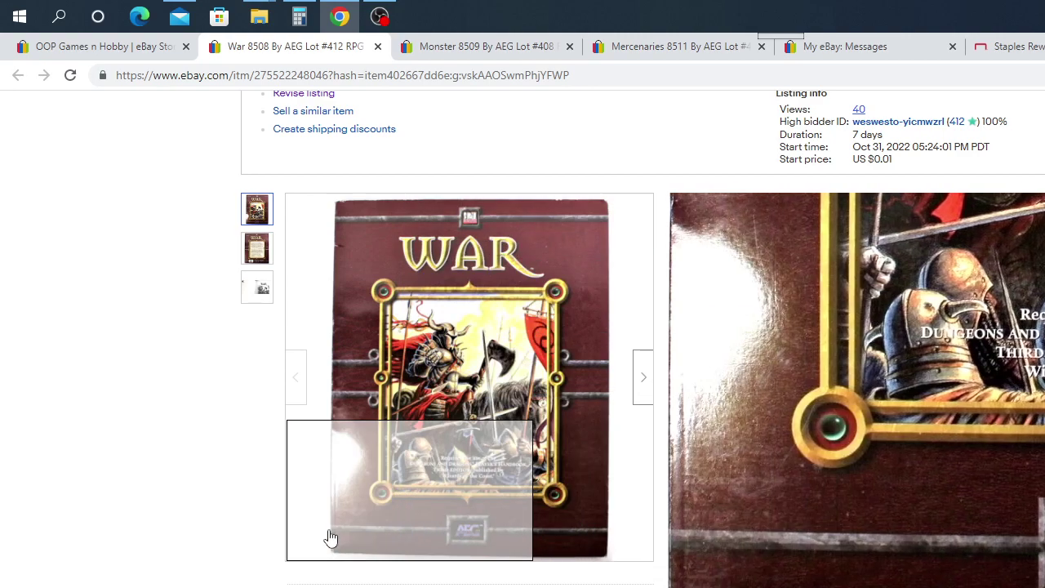
scroll(523, 339, down, 5)
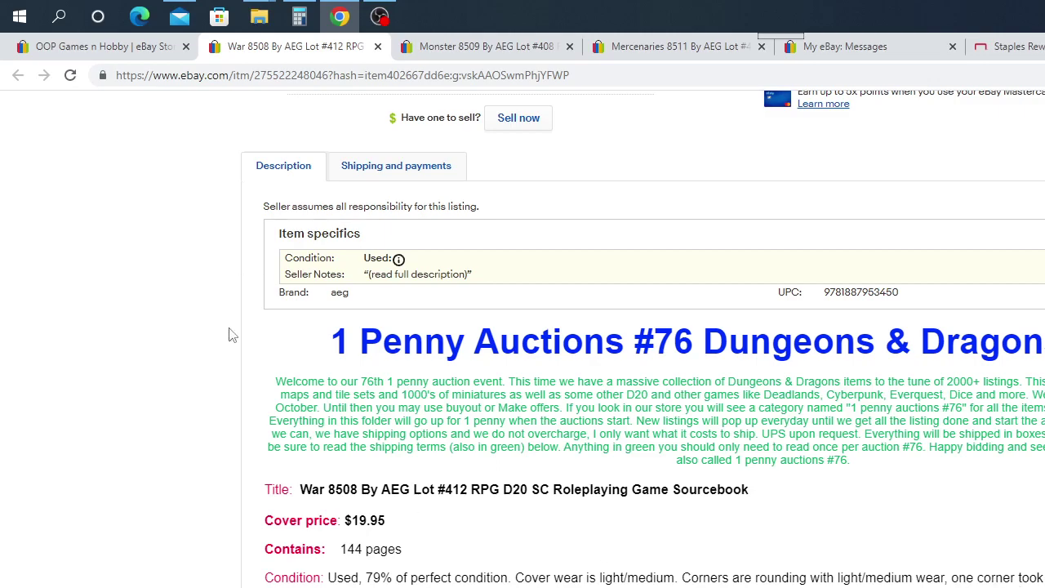
scroll(232, 335, up, 8)
scroll(327, 409, down, 3)
mouse_move(256, 167)
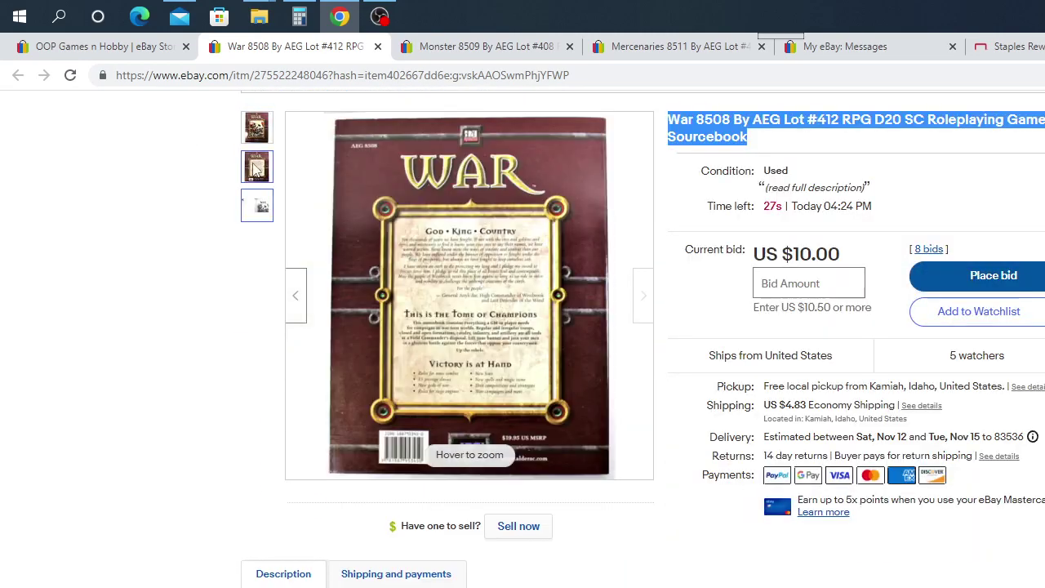
mouse_move(581, 156)
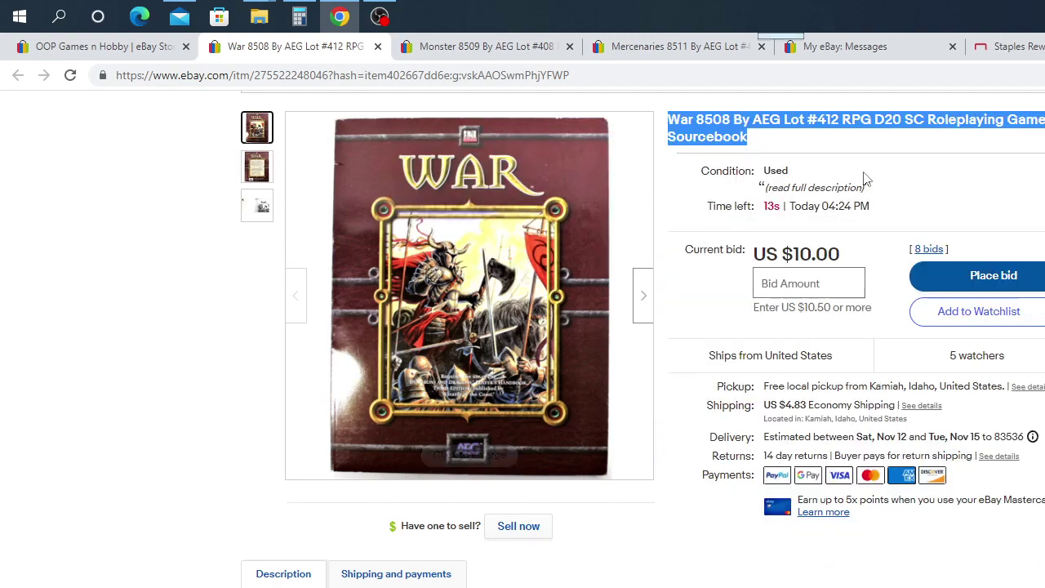
scroll(951, 359, up, 2)
scroll(951, 359, up, 1)
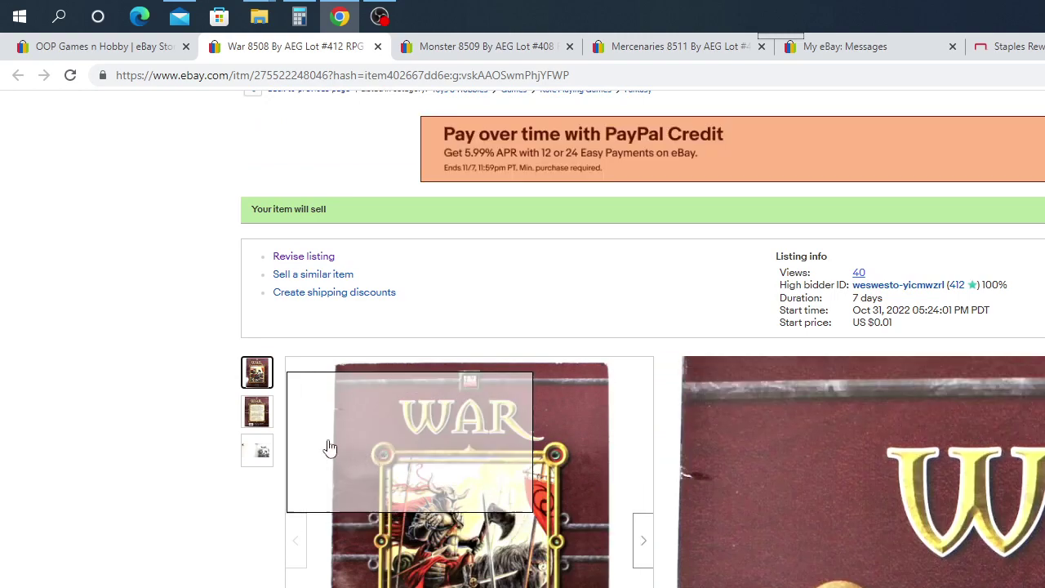
click(258, 451)
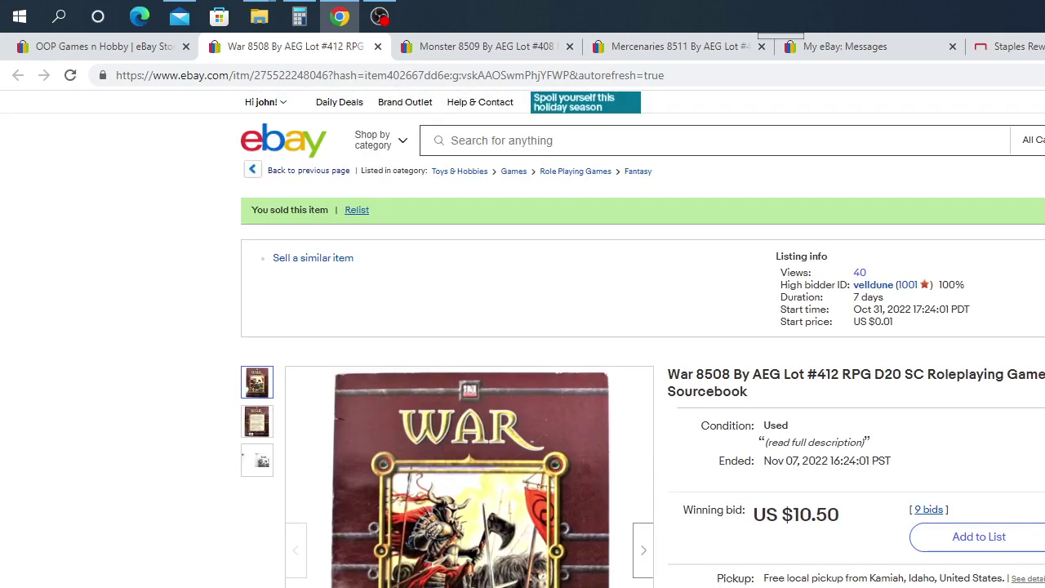
Enter 10.50 as the War 8508 listing's winning bid in spreadsheet cell B412
key(ctrl+9)
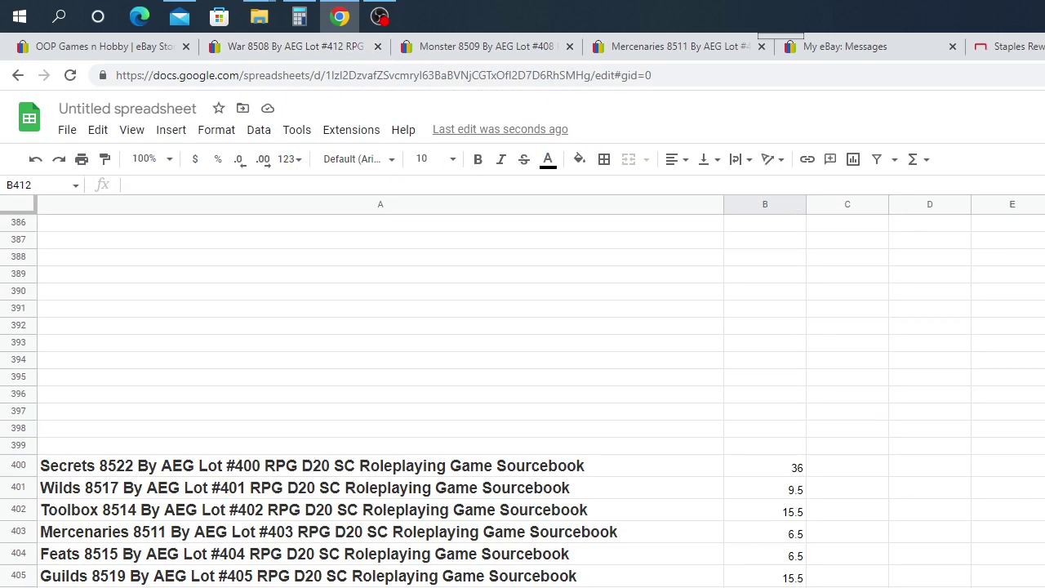
text(1)
key(Tab)
key(Up)
key(Up)
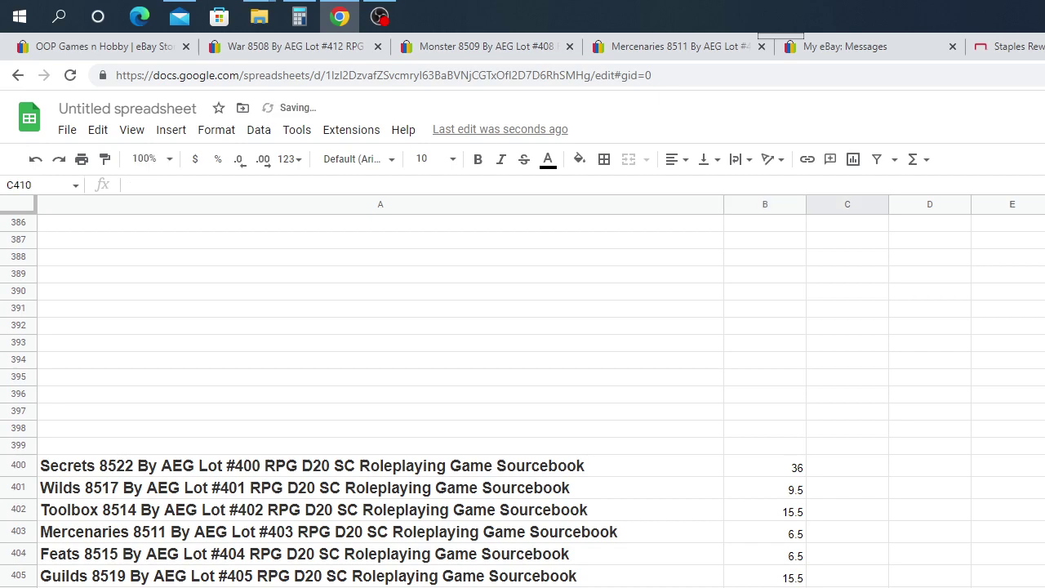
Close the ended War and Monster listings on eBay and open the Undead 8504 By AEG Lot #413 listing from the store page
click(299, 50)
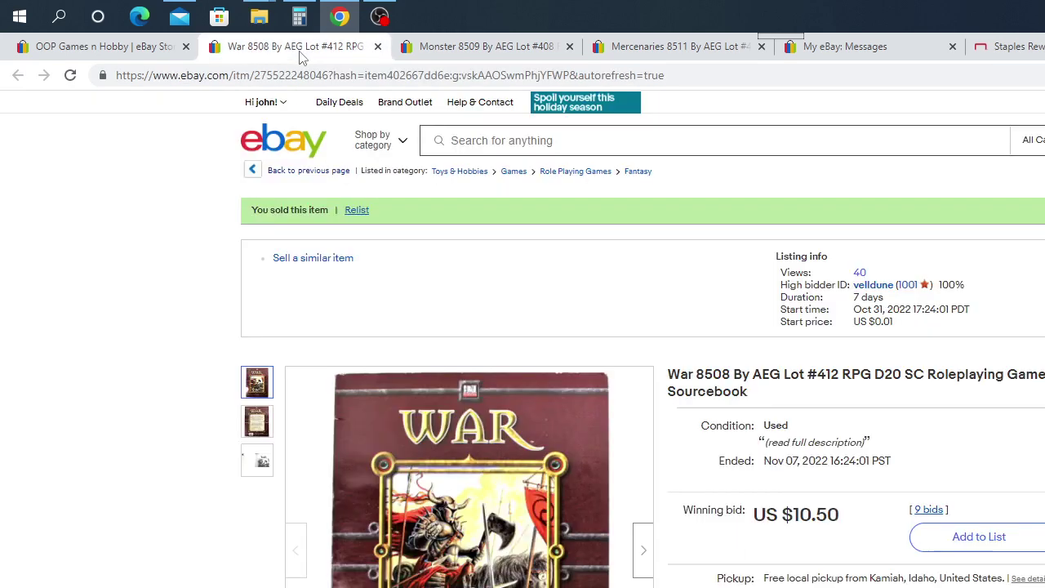
click(377, 47)
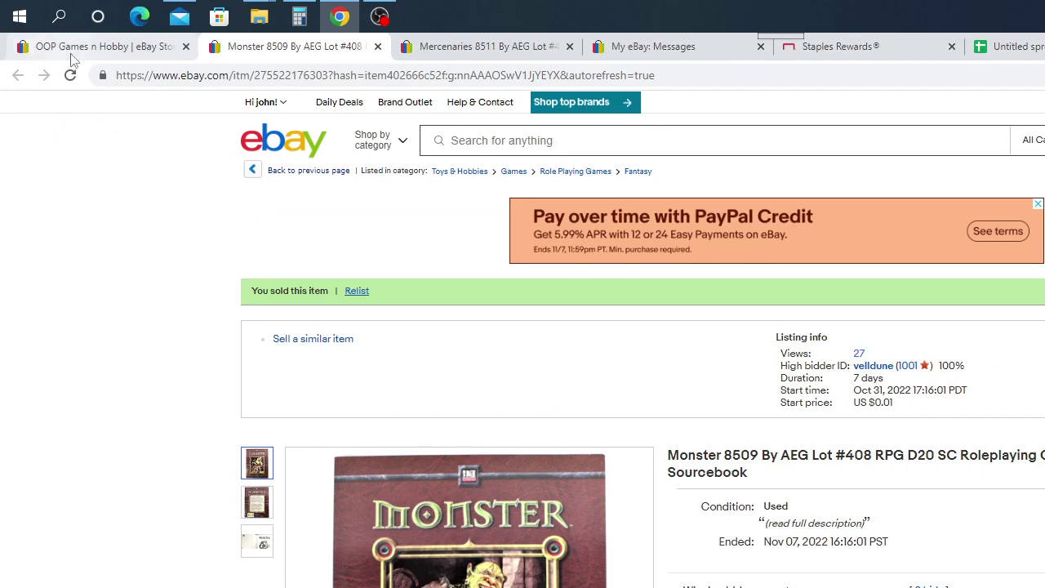
click(377, 47)
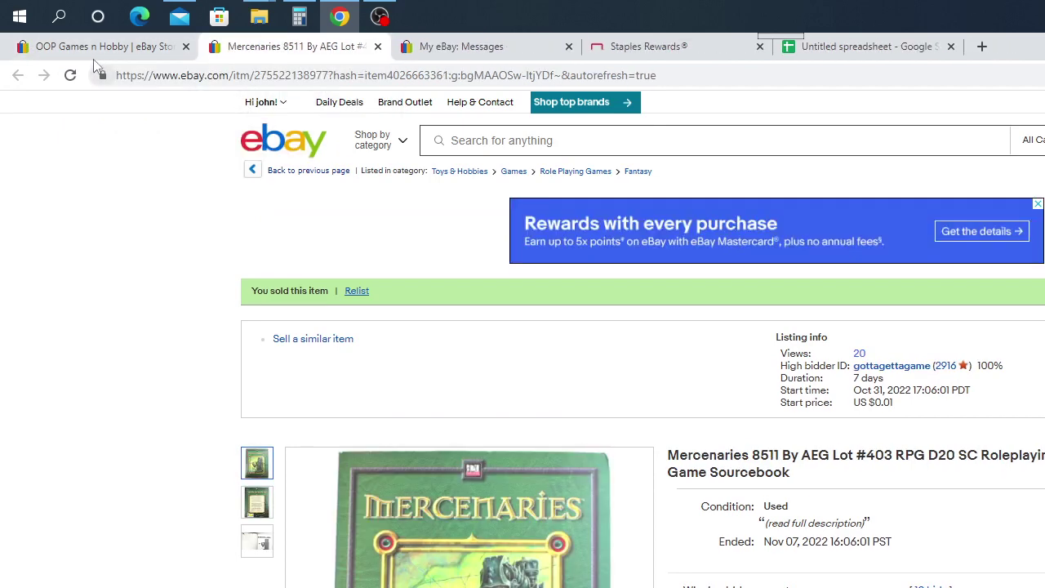
click(93, 49)
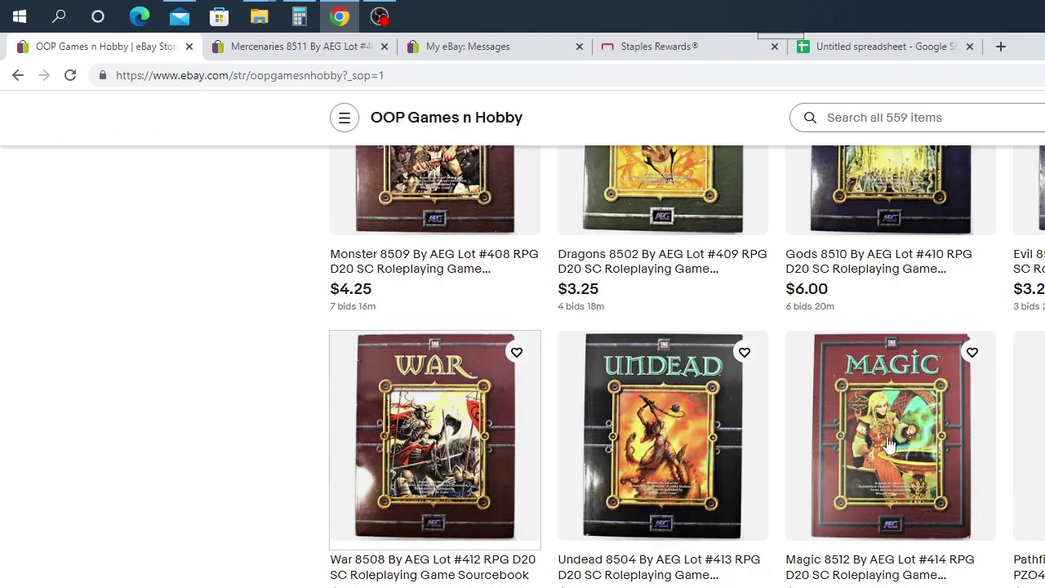
click(644, 467)
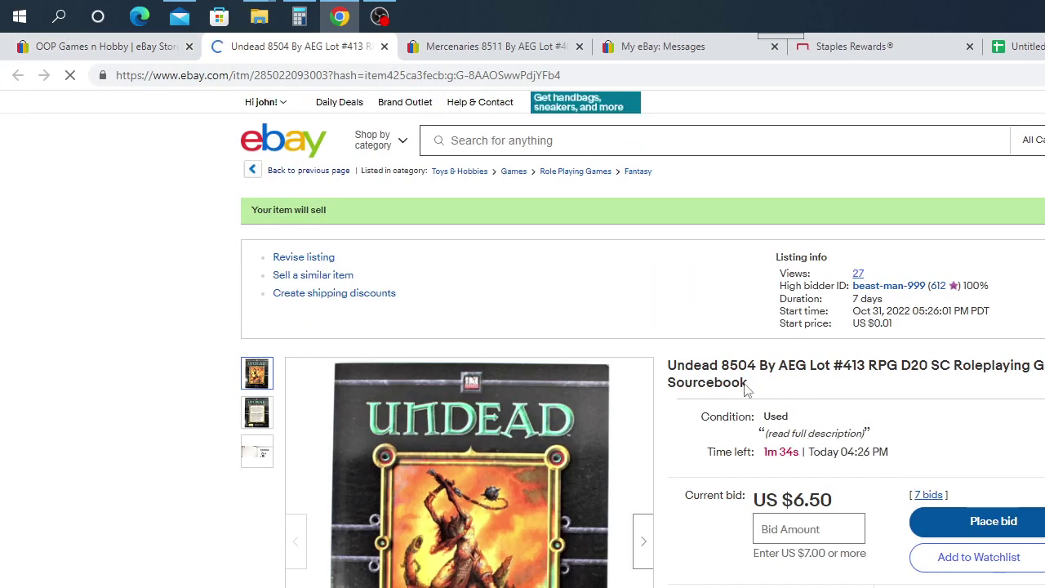
drag(745, 390, 668, 366)
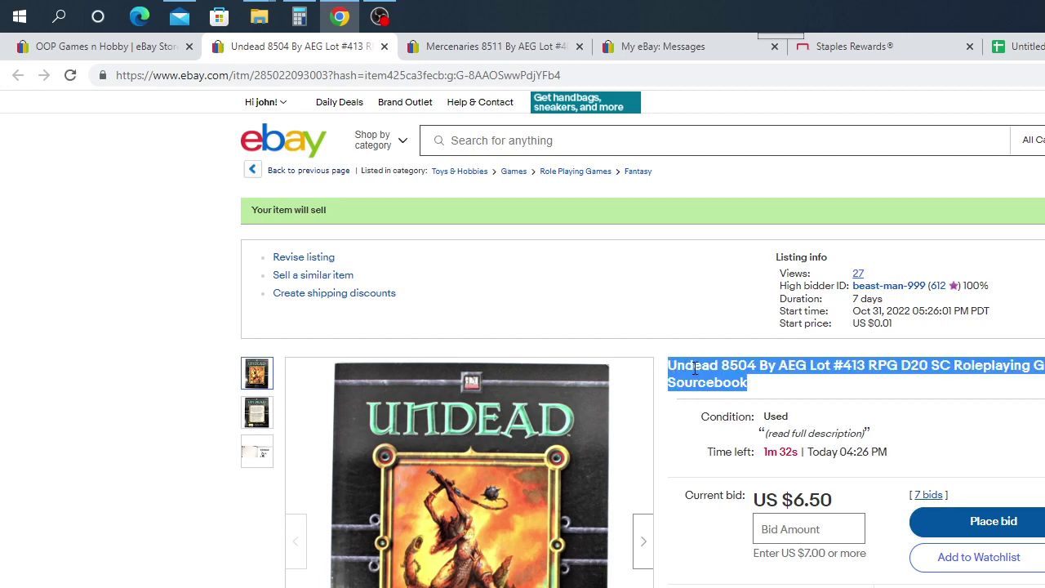
right_click(708, 454)
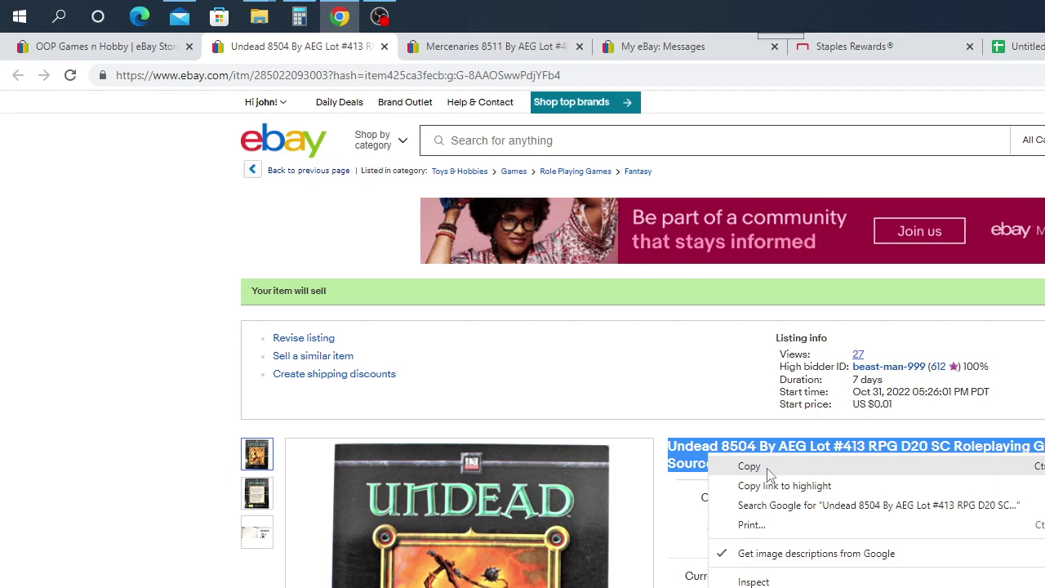
click(723, 406)
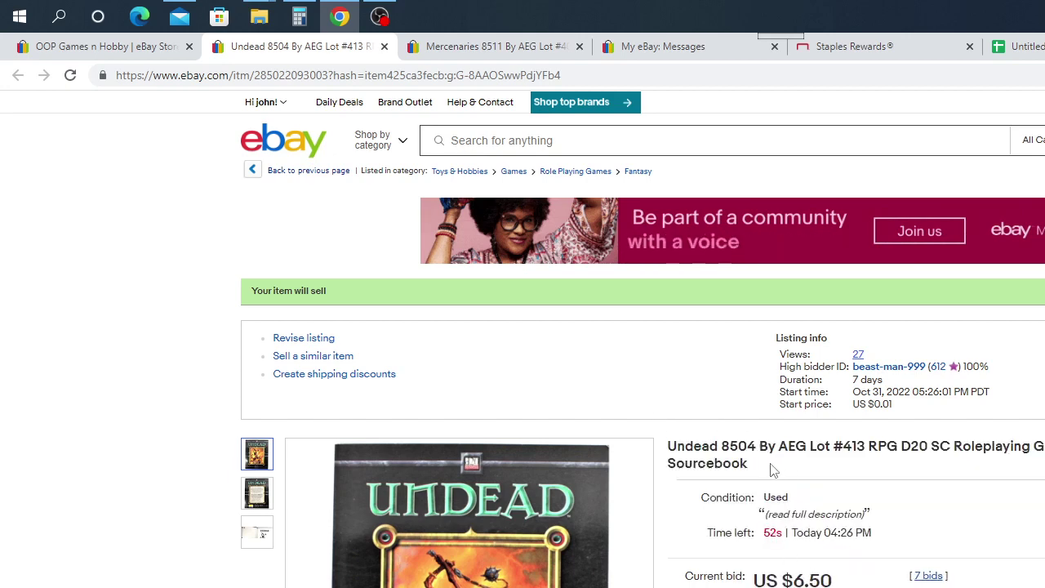
Copy the Undead 8504 By AEG Lot #413 listing title from eBay into spreadsheet cell A413
drag(773, 471, 667, 445)
right_click(700, 463)
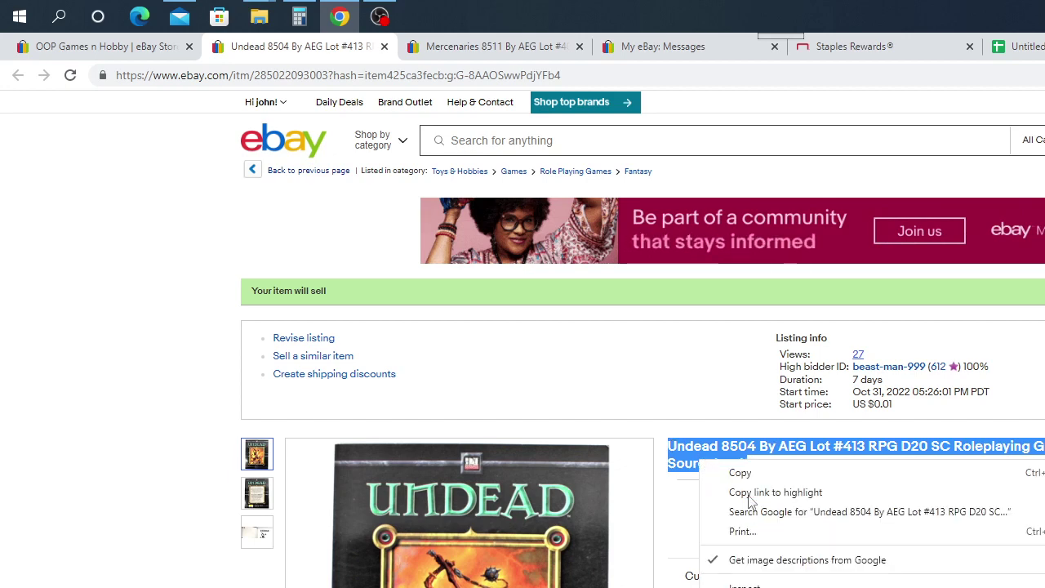
click(749, 474)
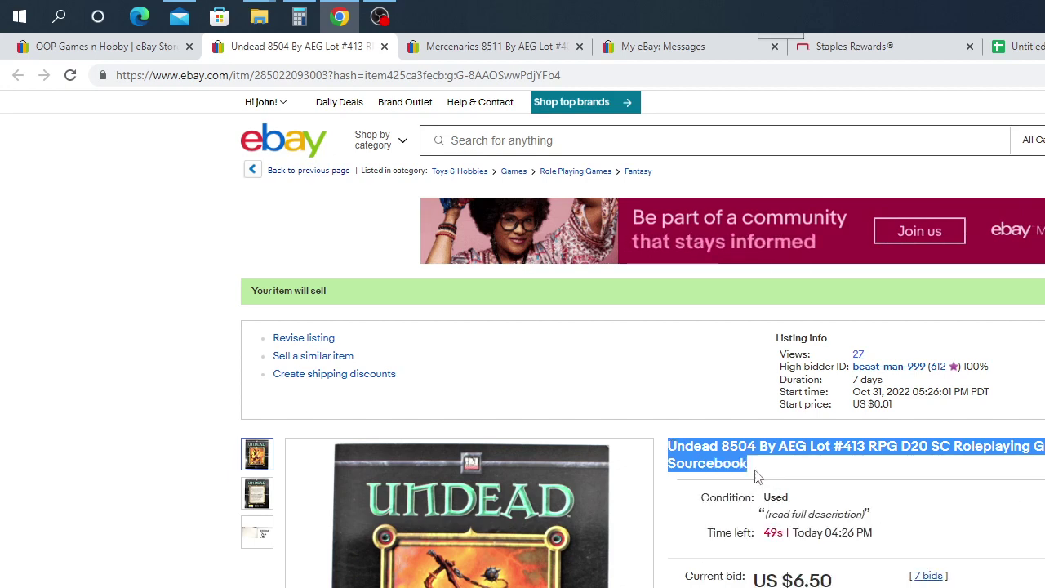
click(1043, 46)
right_click(66, 585)
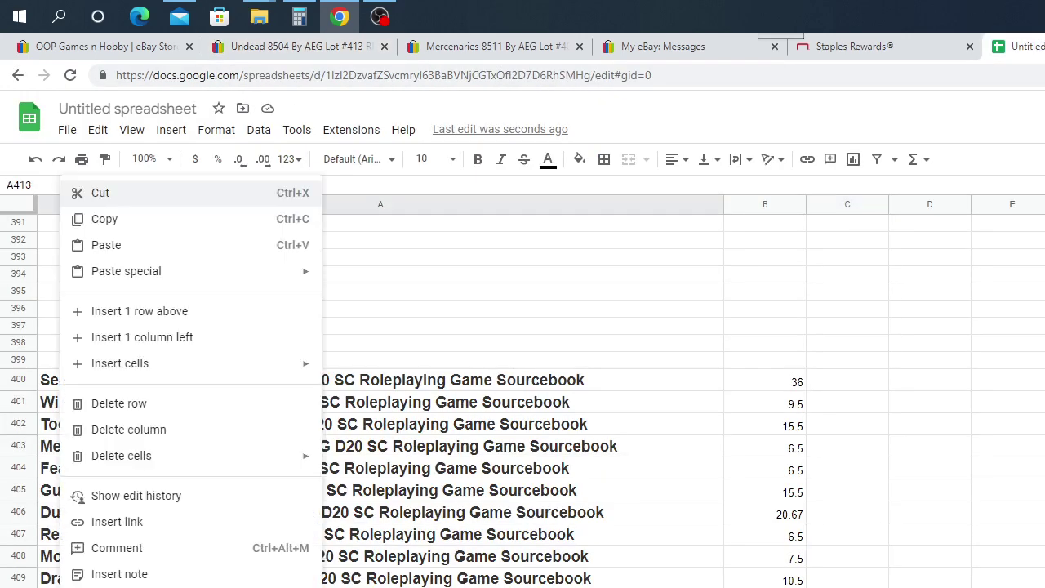
click(106, 245)
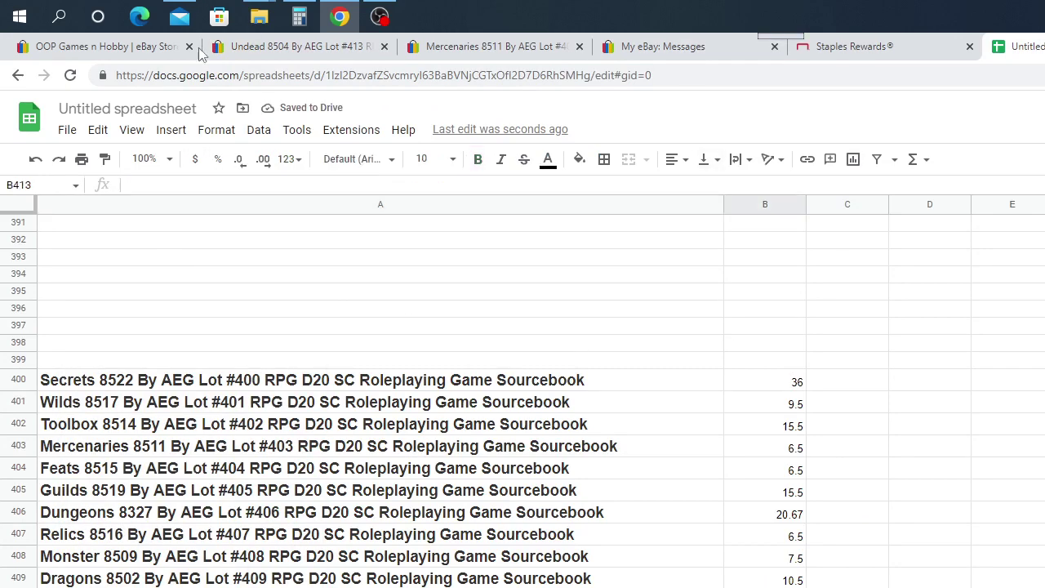
Examine the Undead 8504 listing's bid details, description and photos on eBay while its auction runs out
click(245, 47)
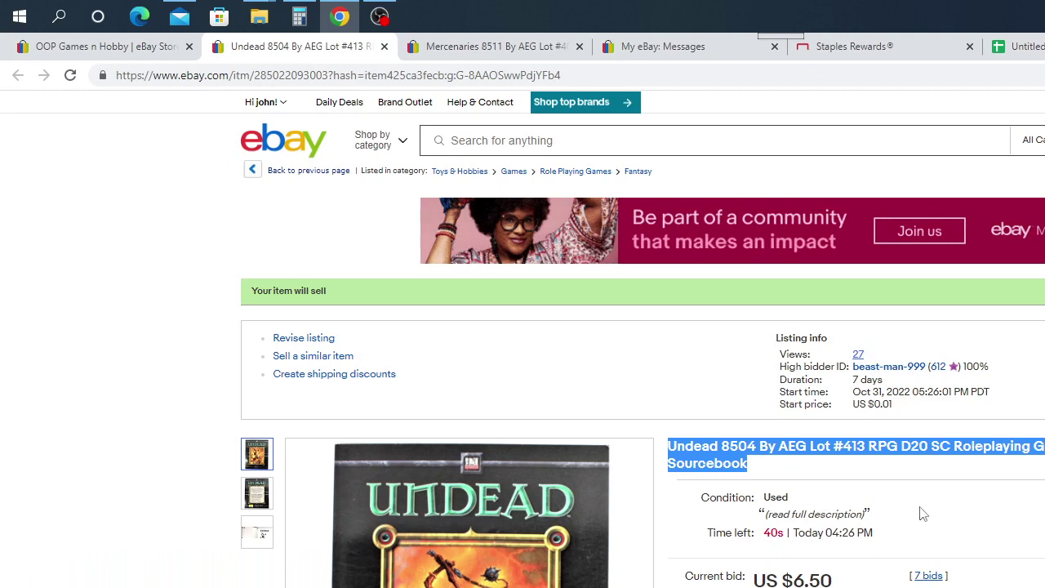
scroll(919, 514, down, 2)
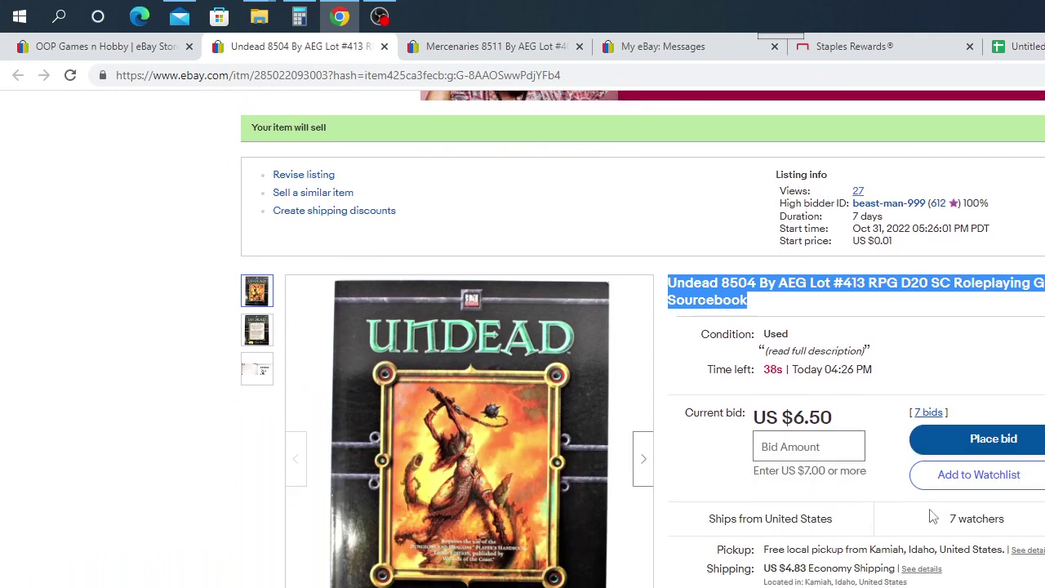
scroll(931, 511, up, 1)
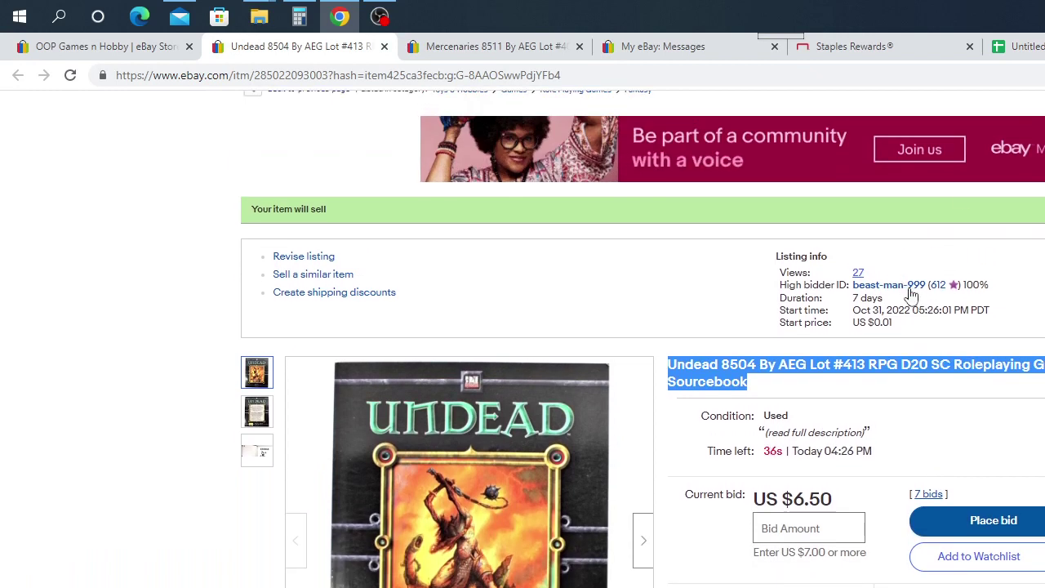
scroll(890, 468, down, 2)
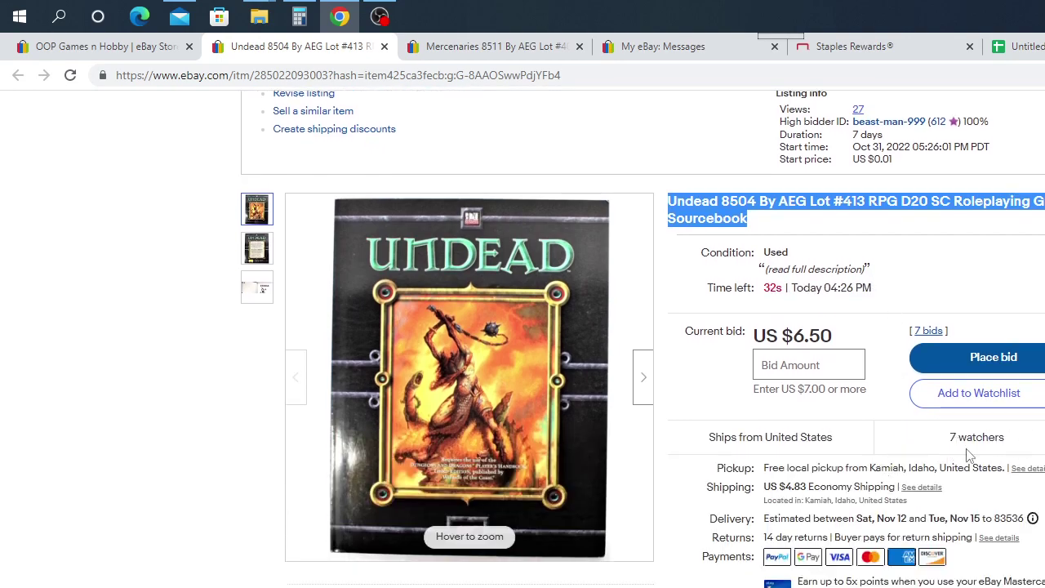
scroll(825, 555, down, 3)
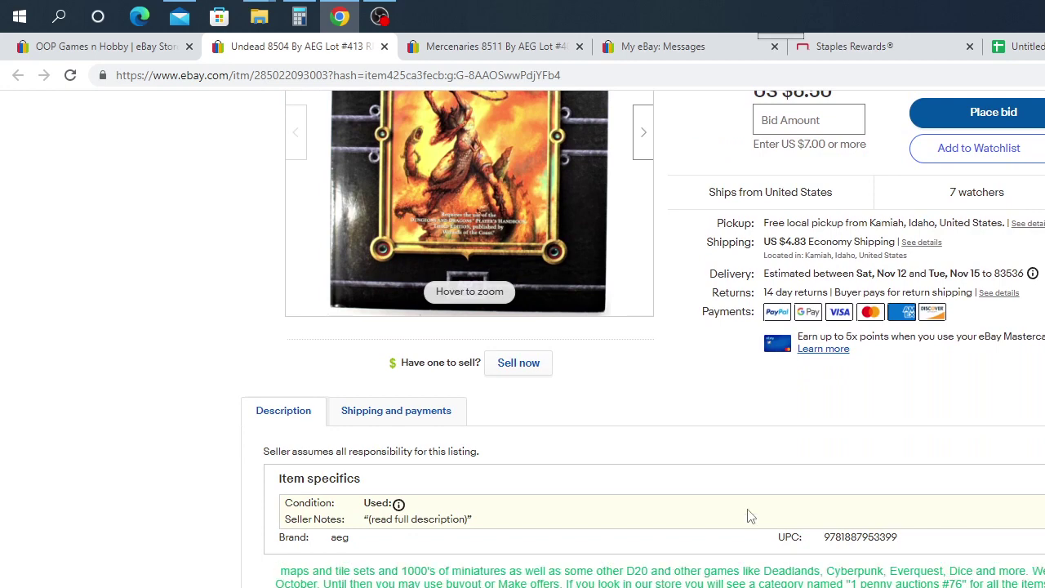
scroll(749, 515, down, 2)
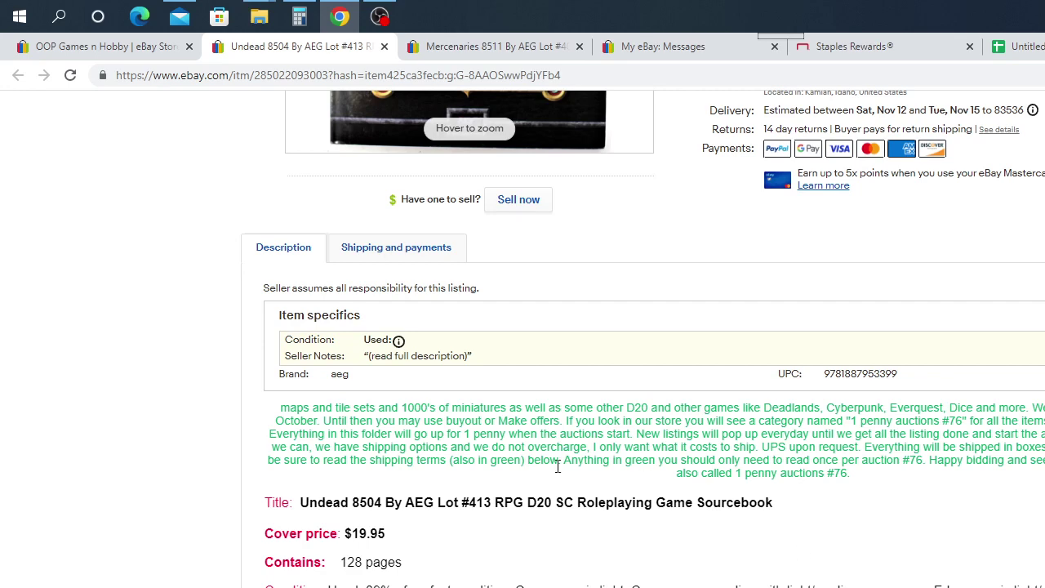
scroll(572, 416, up, 6)
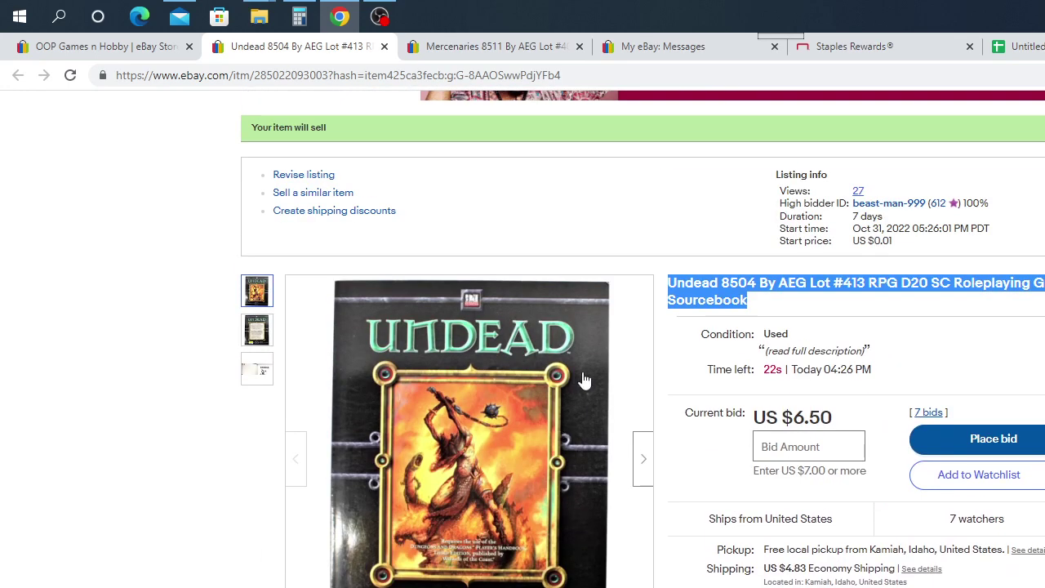
mouse_move(593, 307)
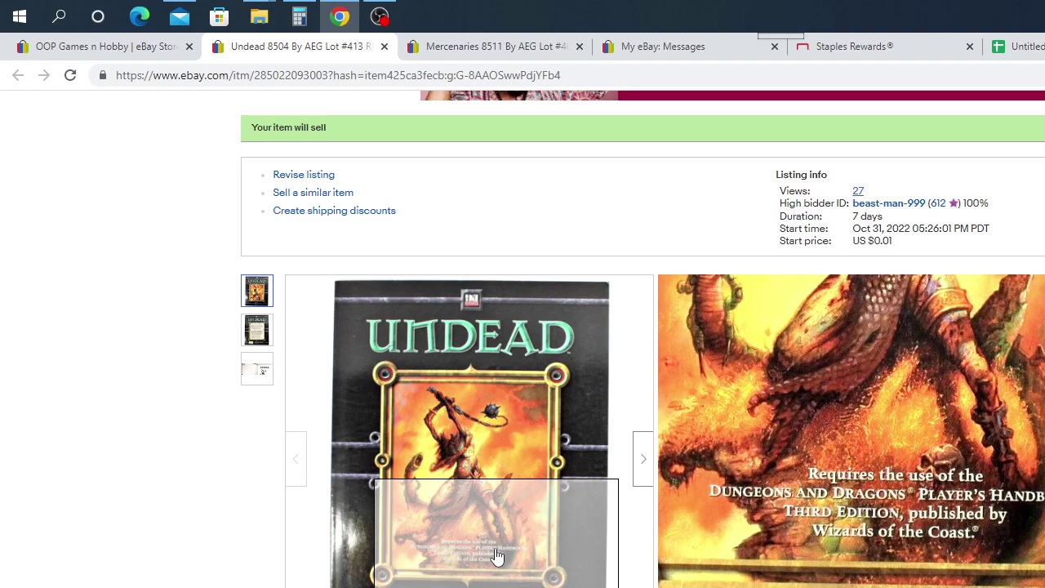
key(F5)
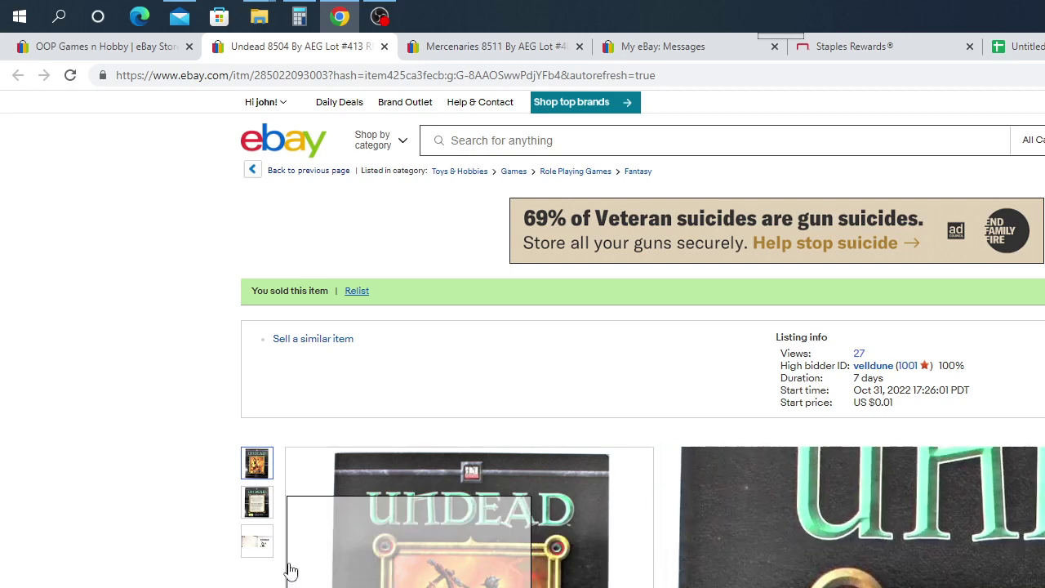
click(252, 544)
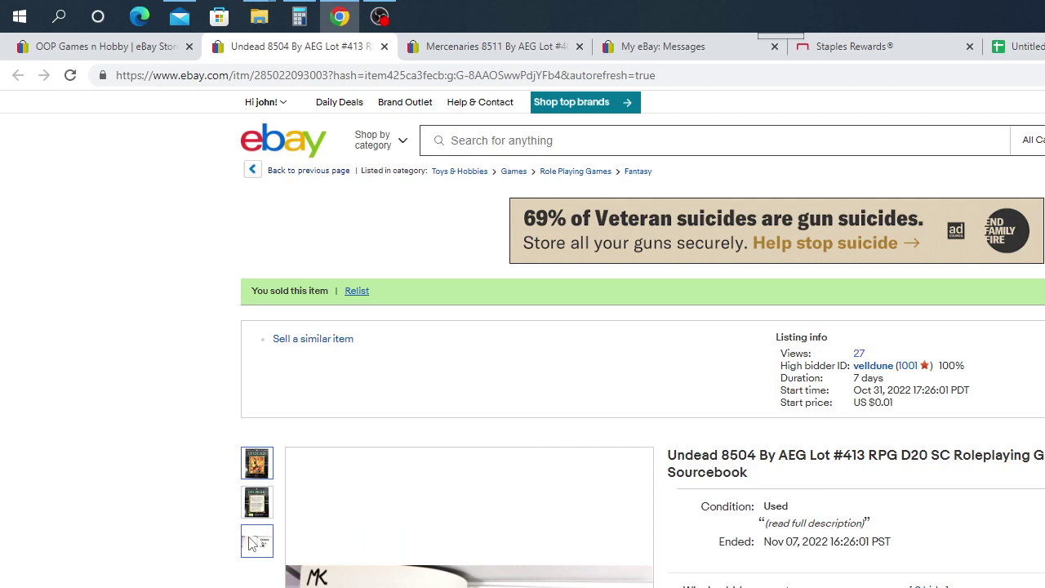
mouse_move(458, 504)
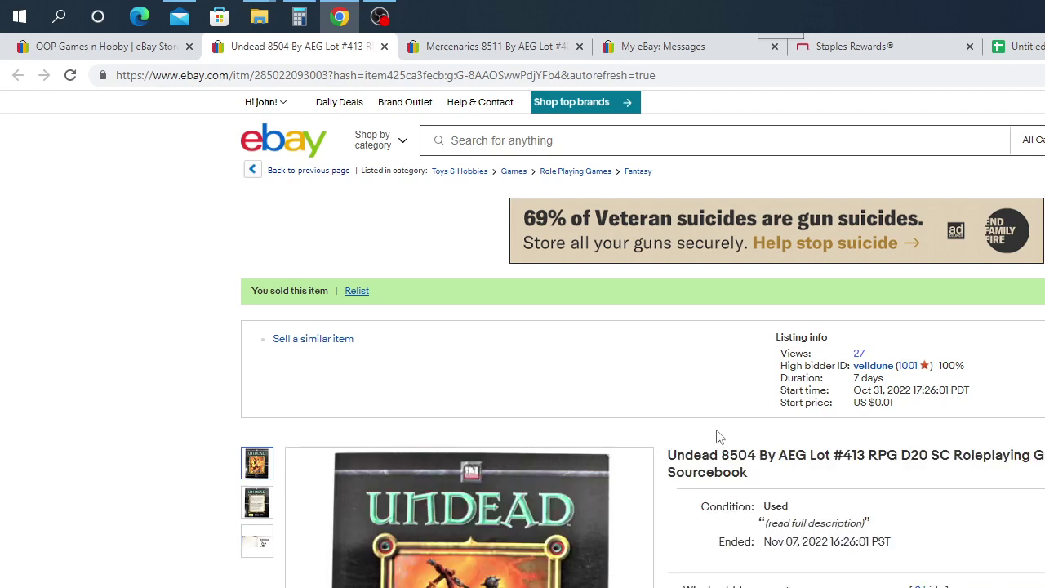
Enter 10.50 as the Undead 8504 listing's winning bid in spreadsheet cell B413
drag(754, 478, 669, 457)
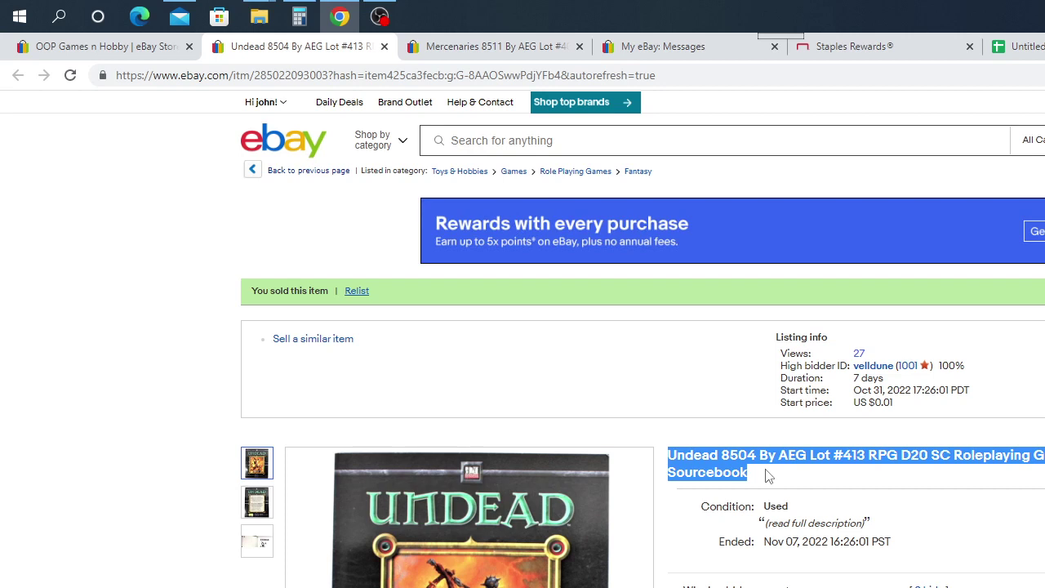
click(1017, 46)
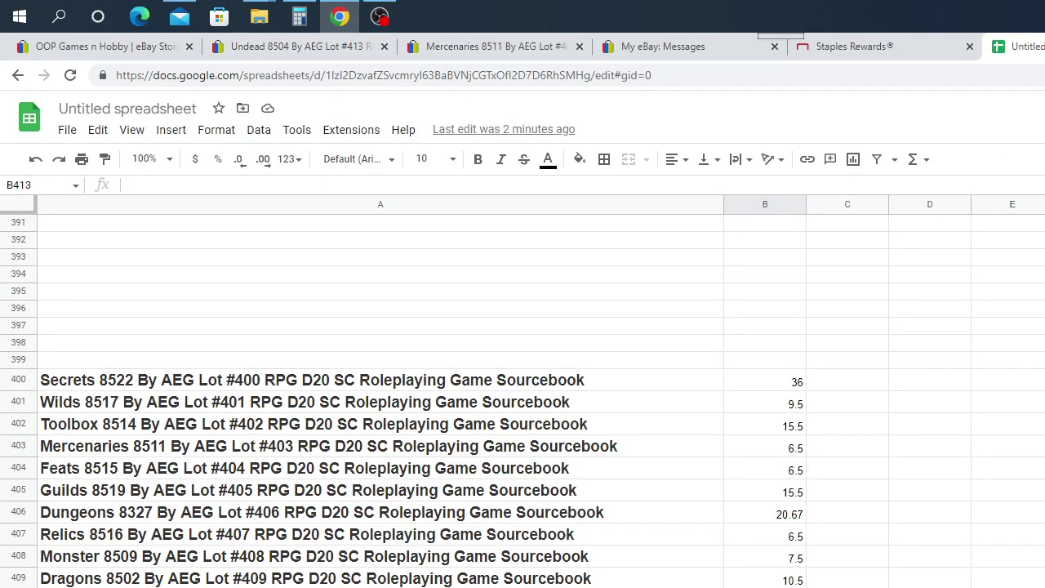
text(10.50)
key(Return)
Close the ended Undead listing on eBay and open the Magic 8512 By AEG Lot #414 listing from the store page
click(381, 49)
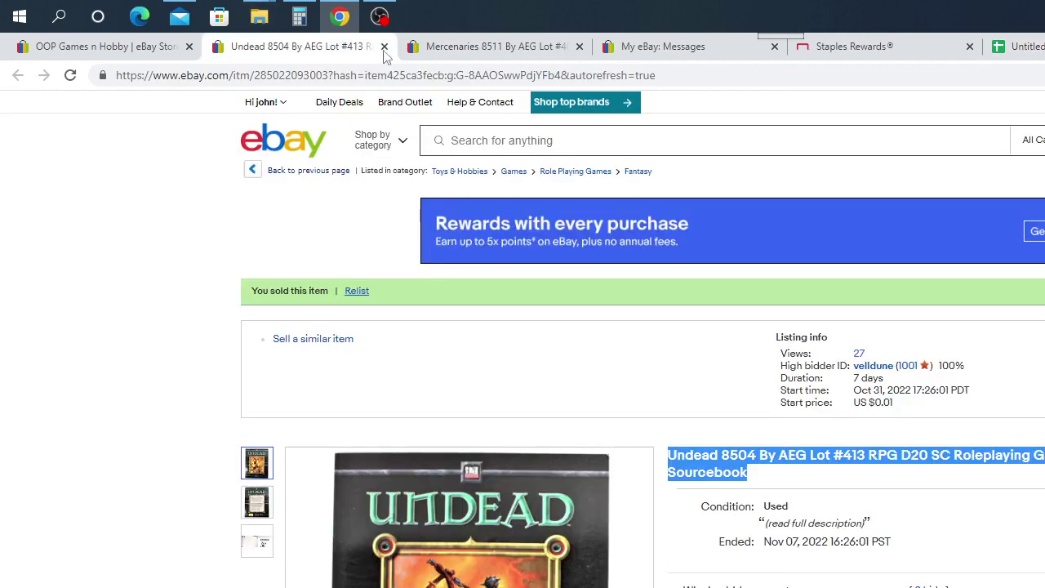
click(384, 46)
click(129, 51)
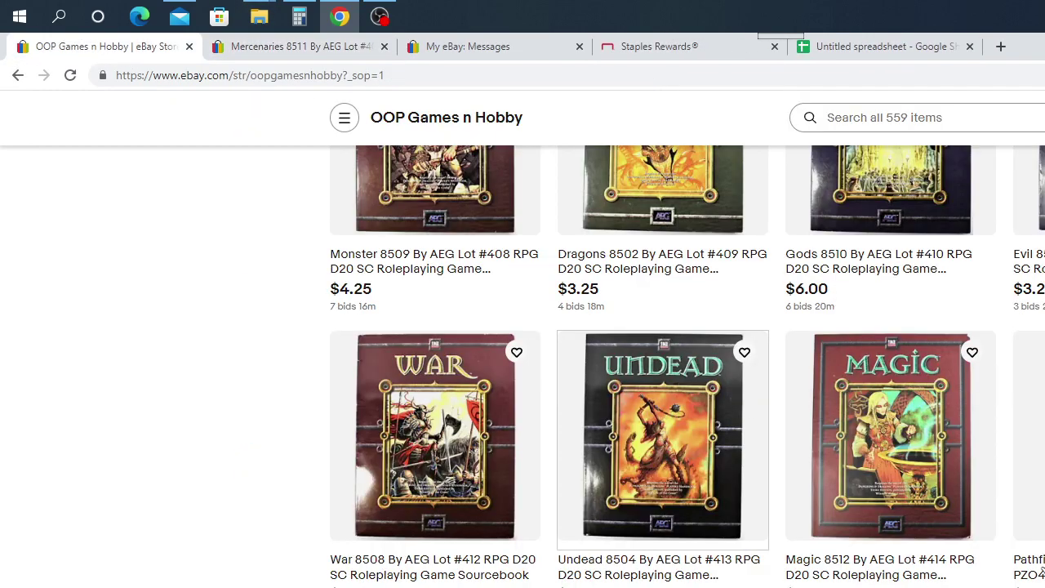
click(875, 449)
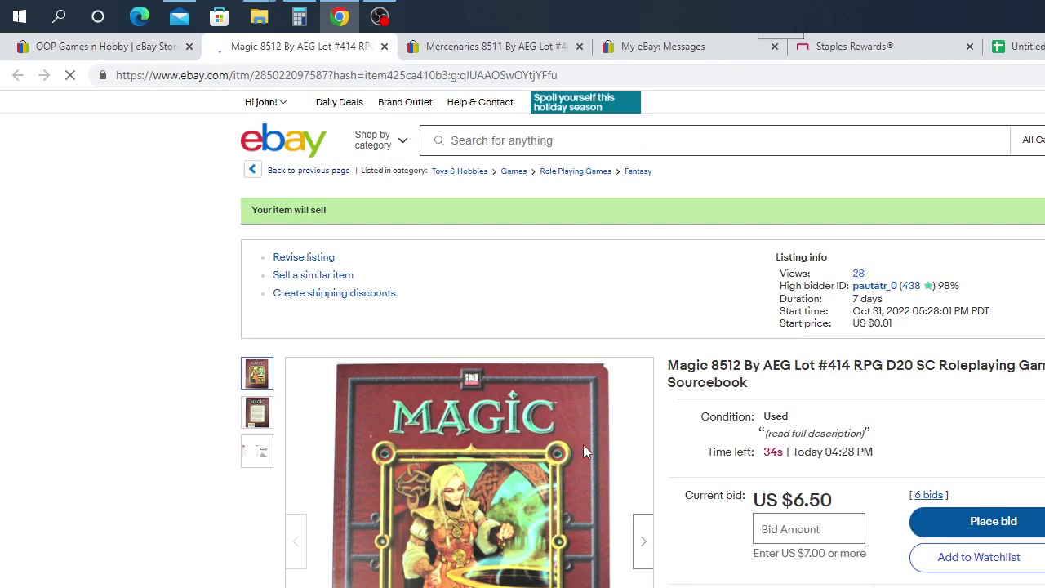
triple_click(745, 382)
right_click(681, 373)
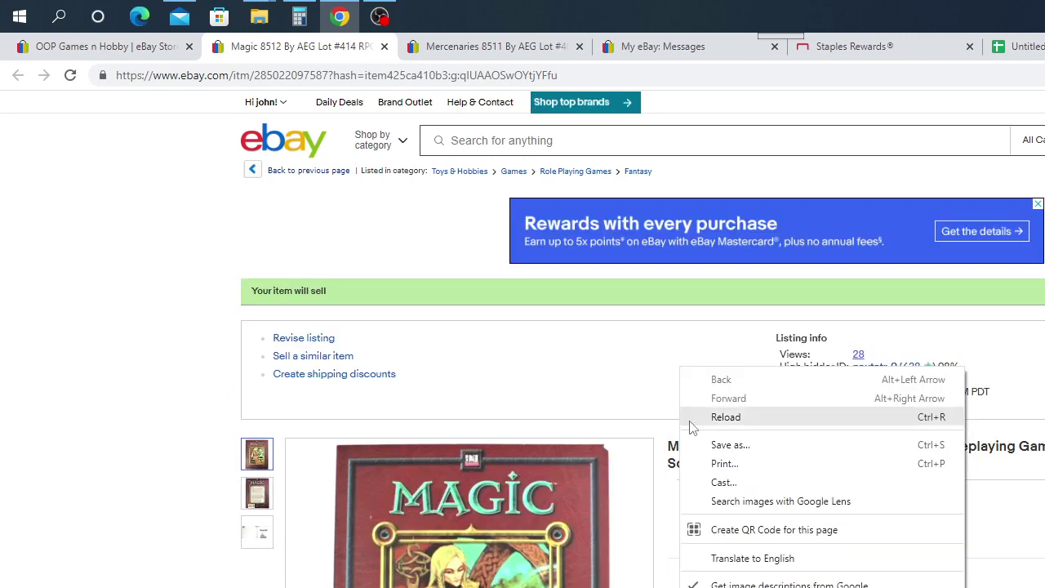
click(985, 487)
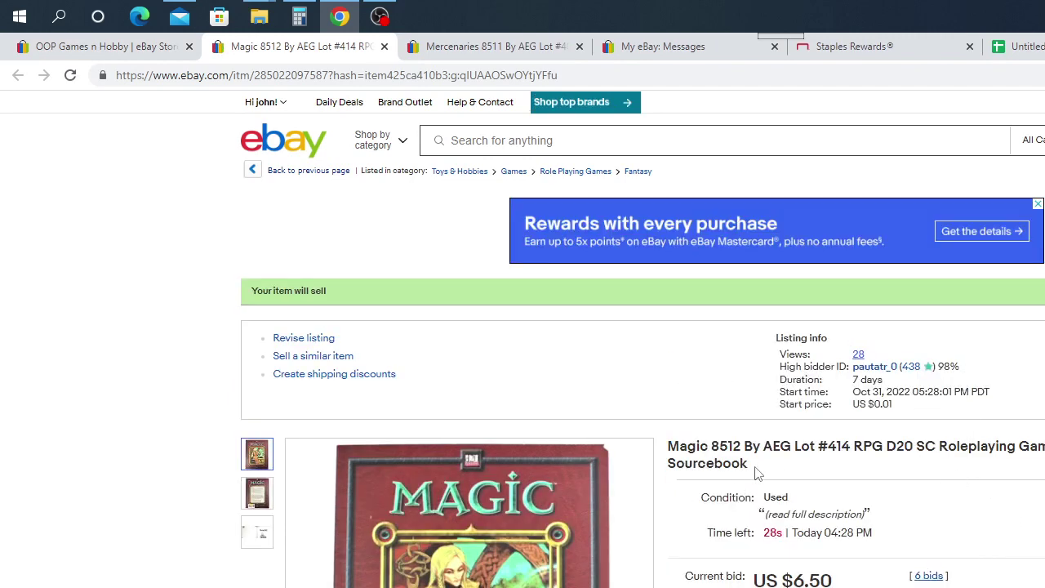
Copy the full title of the Magic 8512 By AEG Lot #414 listing to the clipboard
drag(758, 473, 658, 457)
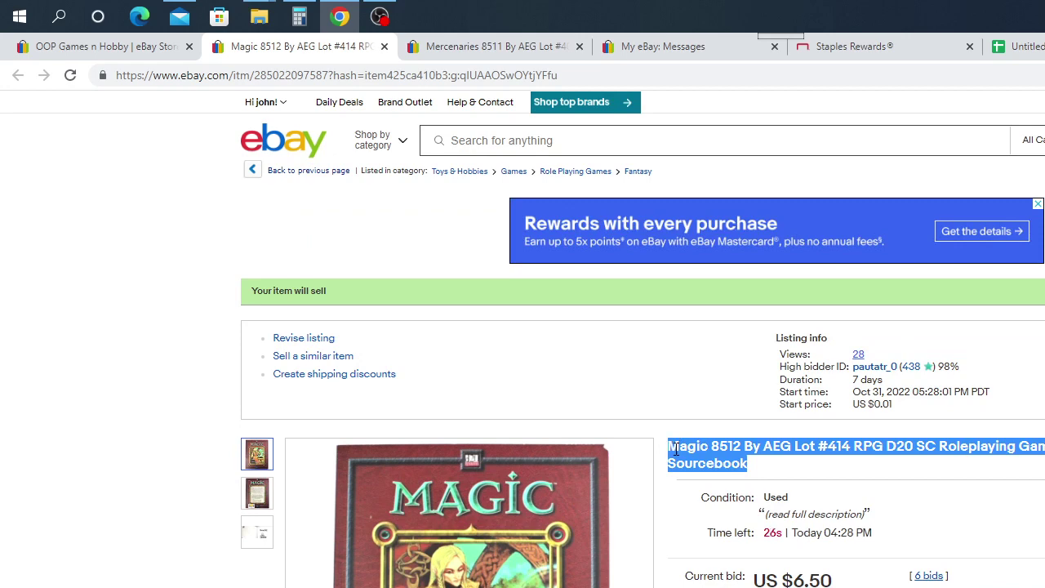
right_click(676, 448)
click(696, 462)
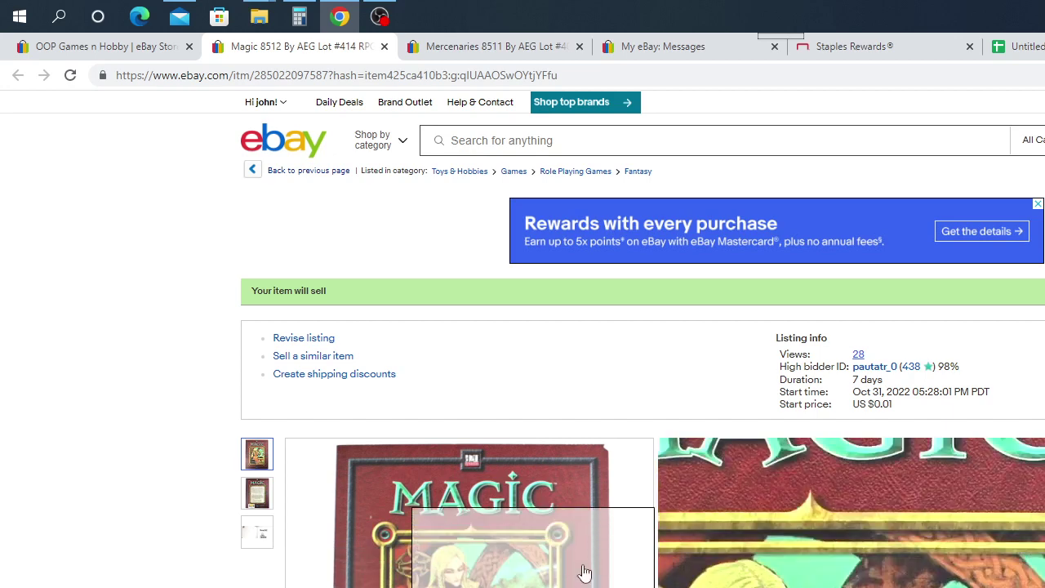
Examine the Magic 8512 listing's cover photos, description and winning bid as its auction ends
click(257, 494)
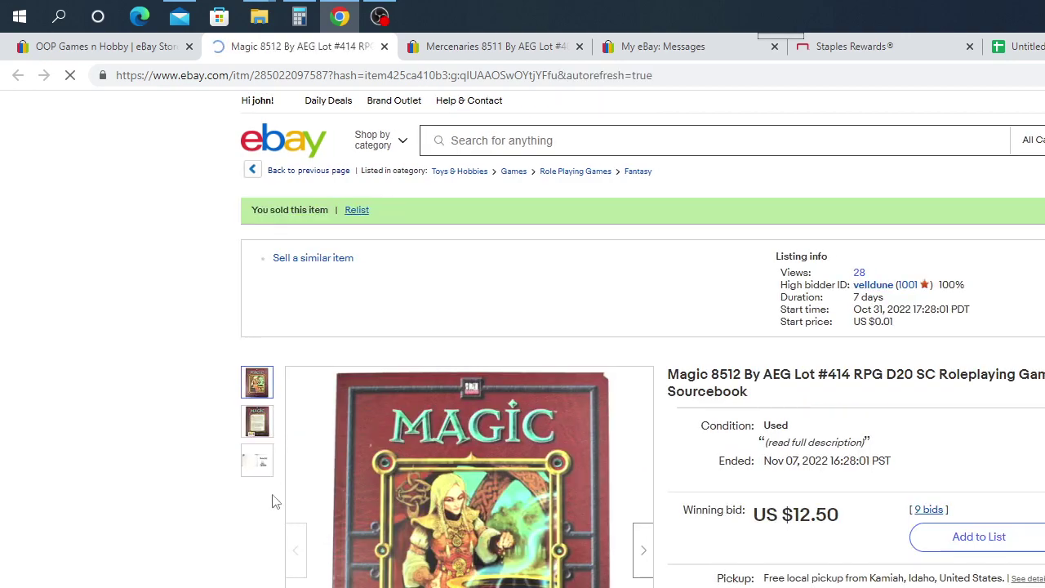
click(256, 462)
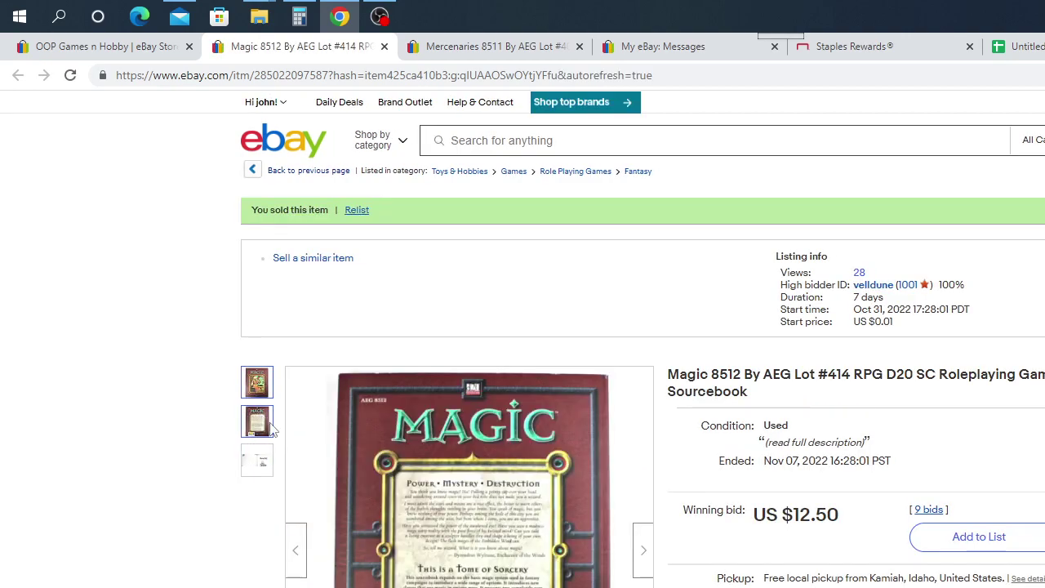
scroll(523, 343, down, 5)
scroll(523, 343, down, 1)
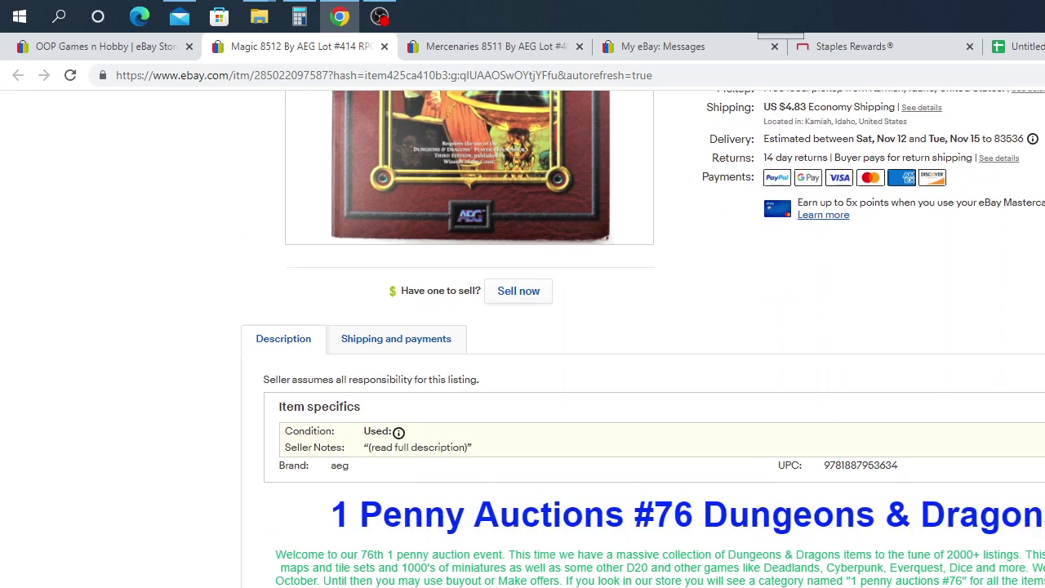
scroll(971, 559, up, 7)
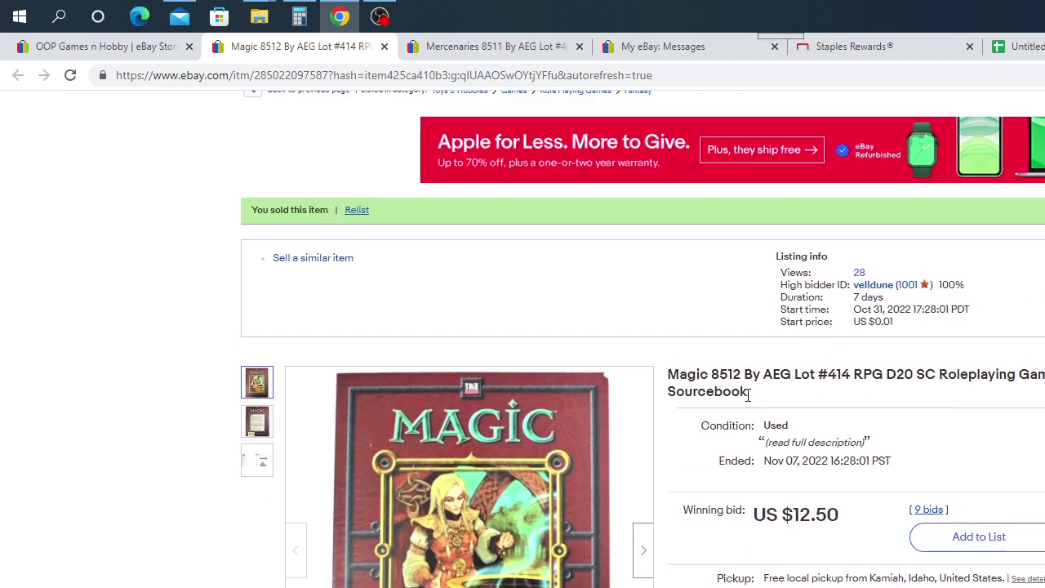
Transfer the Magic 8512 listing title from the ended eBay listing into spreadsheet cell A414
click(1017, 46)
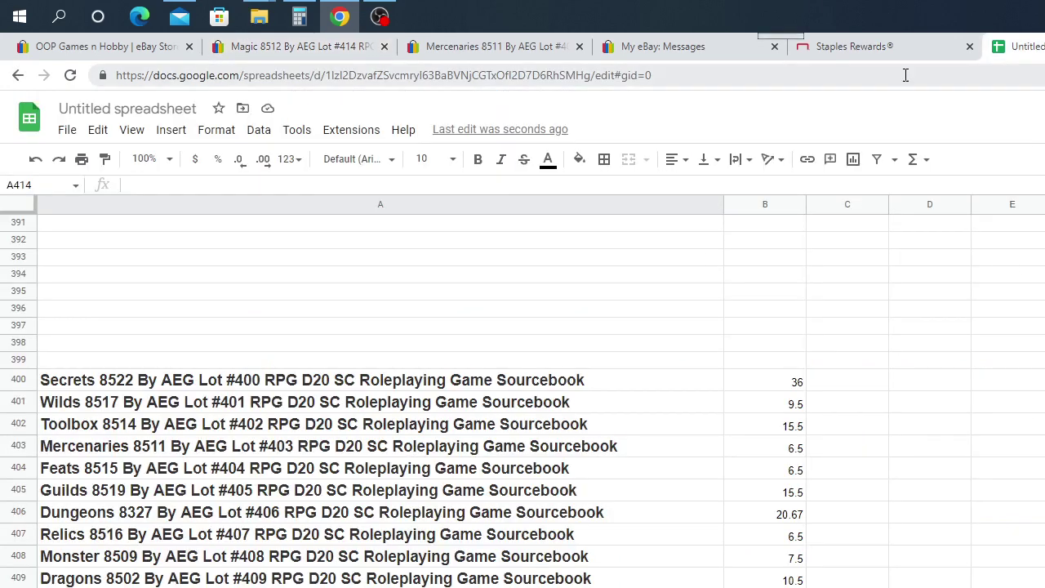
click(287, 49)
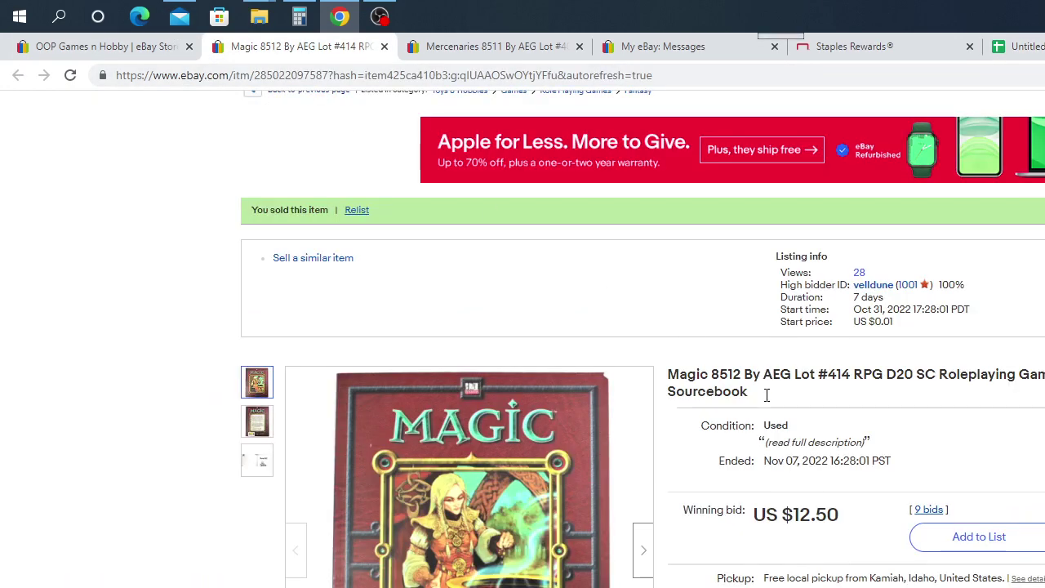
Copy the Magic 8512 Lot #414 listing title and paste it into cell A414 of the spreadsheet
drag(760, 397, 673, 374)
right_click(675, 375)
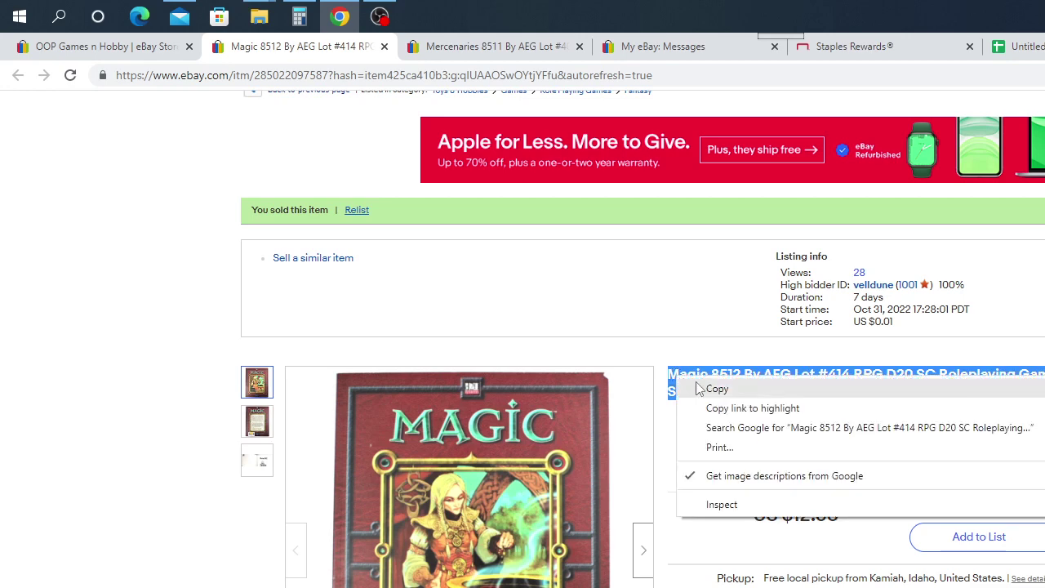
click(709, 391)
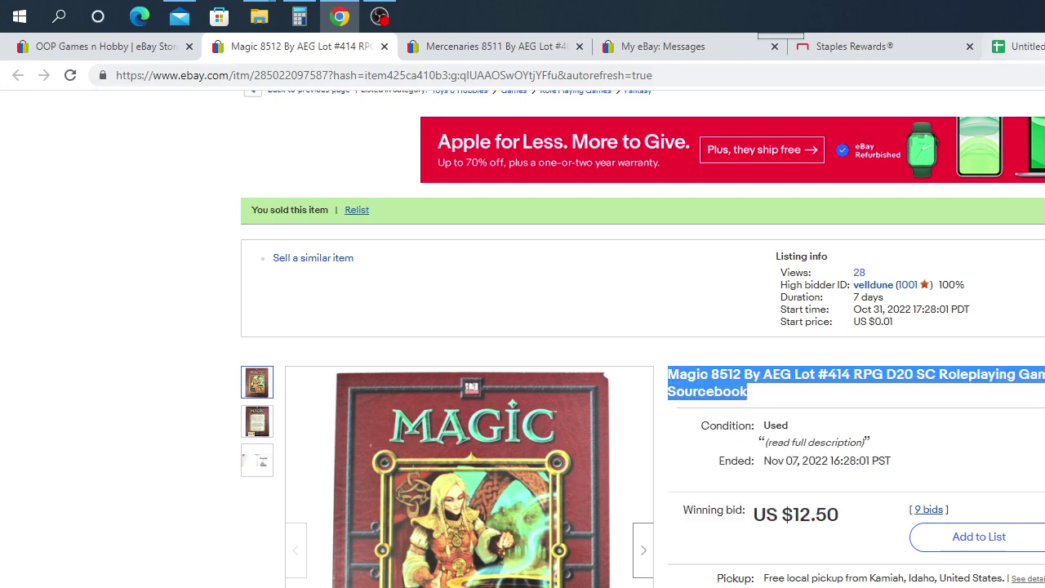
key(ctrl+6)
right_click(267, 210)
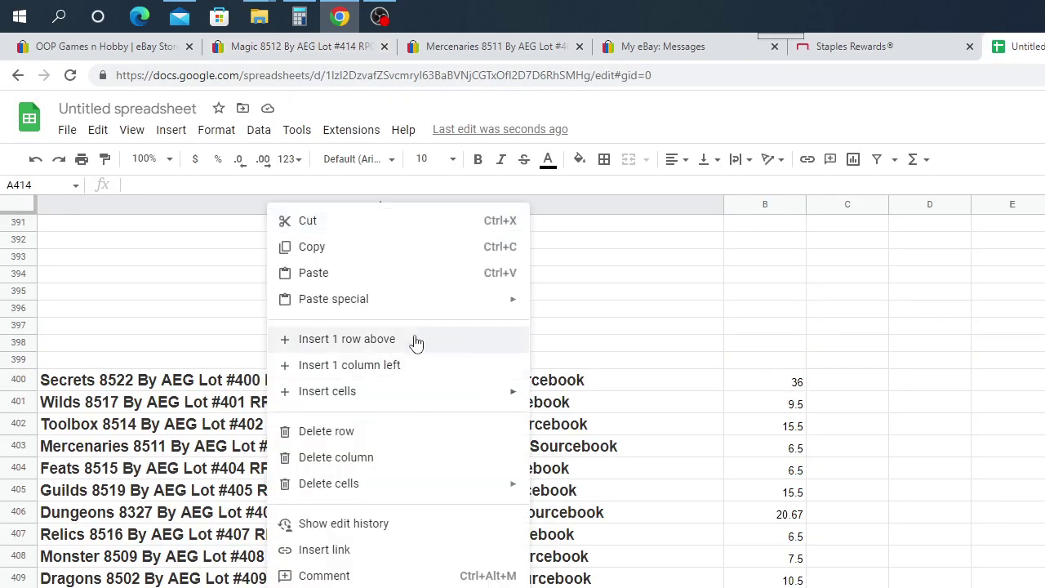
click(362, 276)
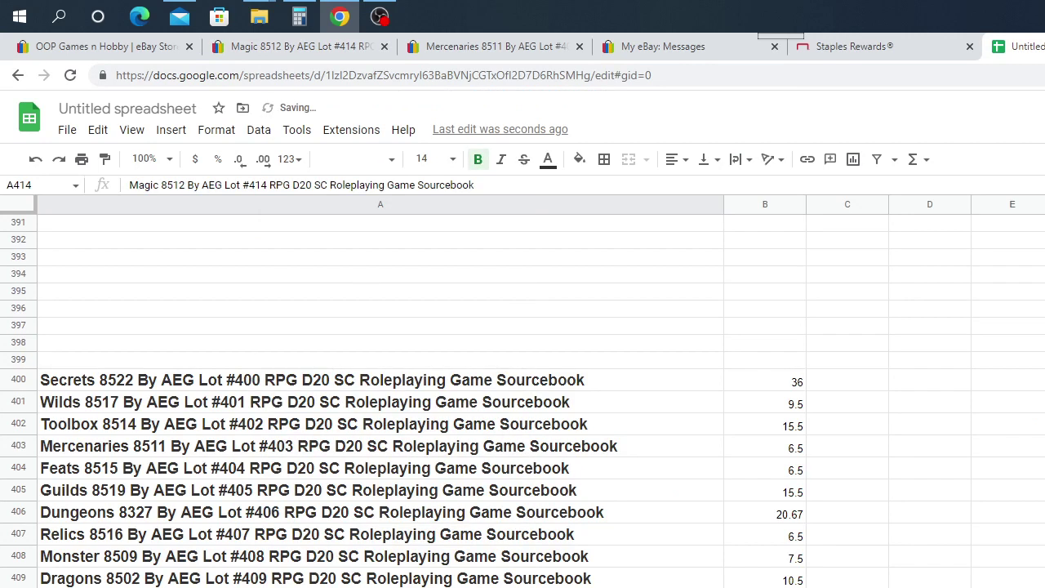
Enter the Magic lot's winning bid of 12.50 in cell B414 and move on to row 415
key(Tab)
text(12.)
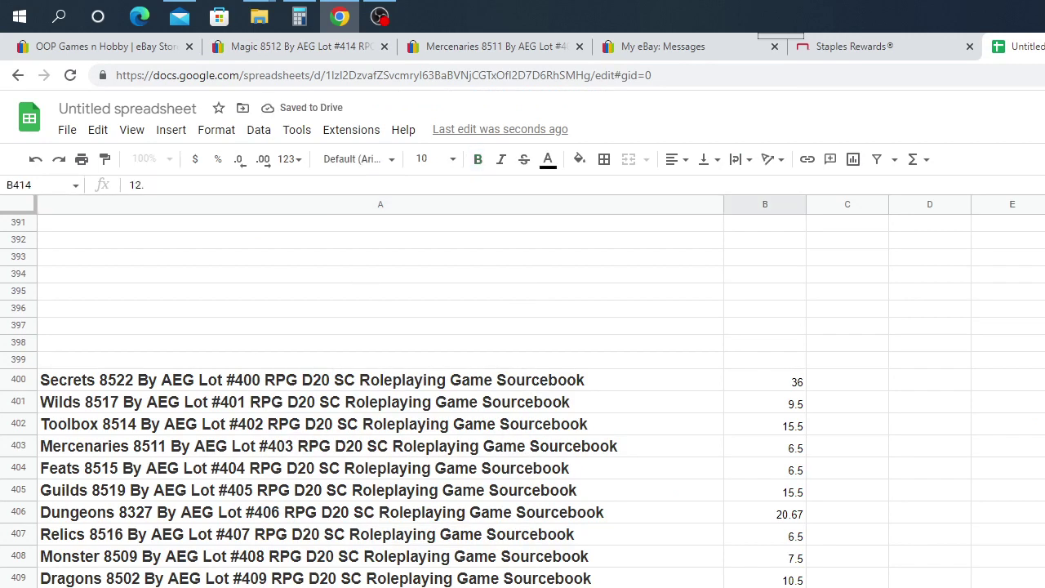
text(95)
key(Tab)
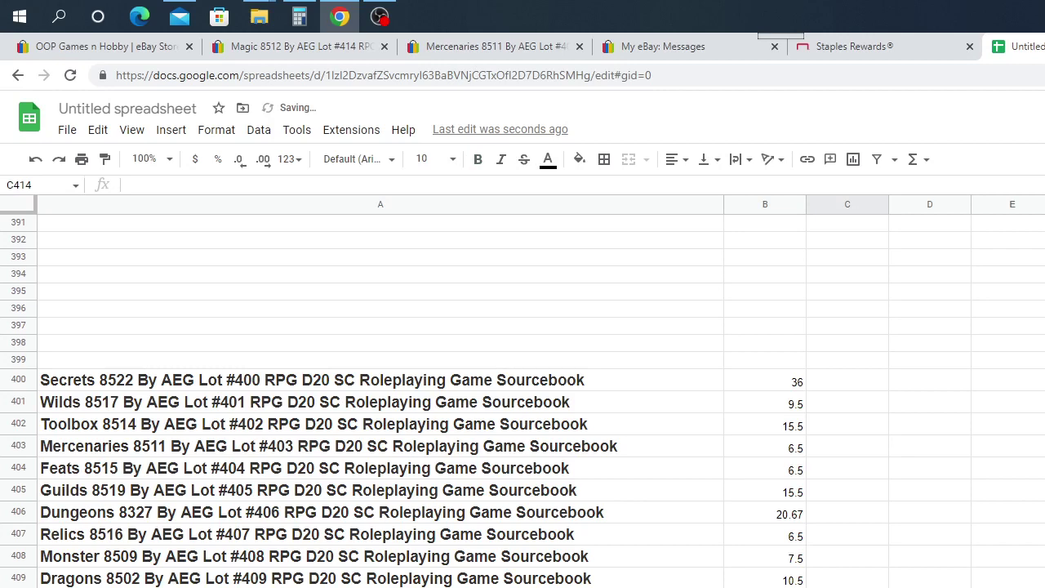
key(Return)
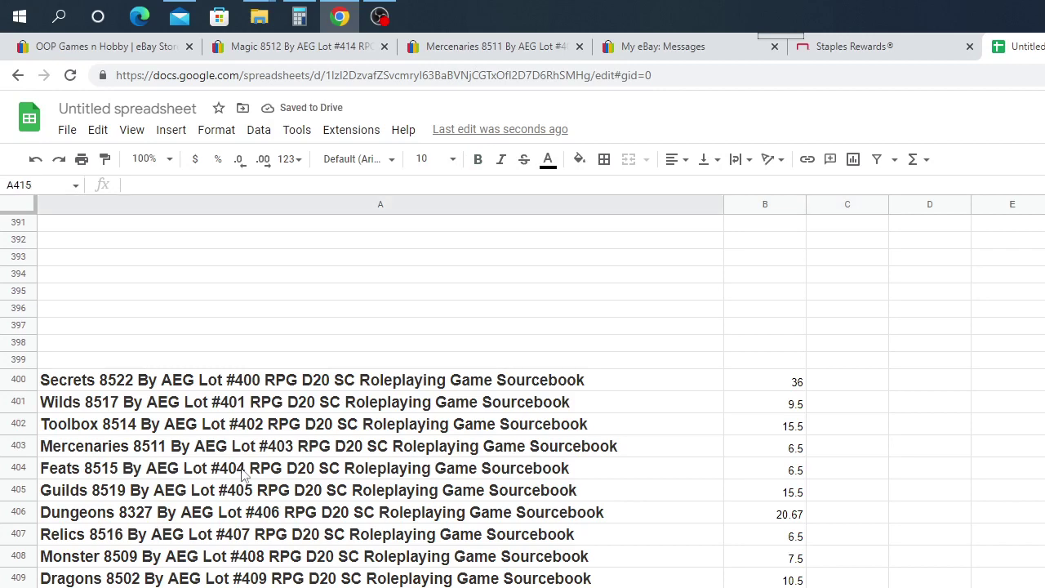
Close the sold Magic 8512 and Mercenaries 8511 listings
click(271, 49)
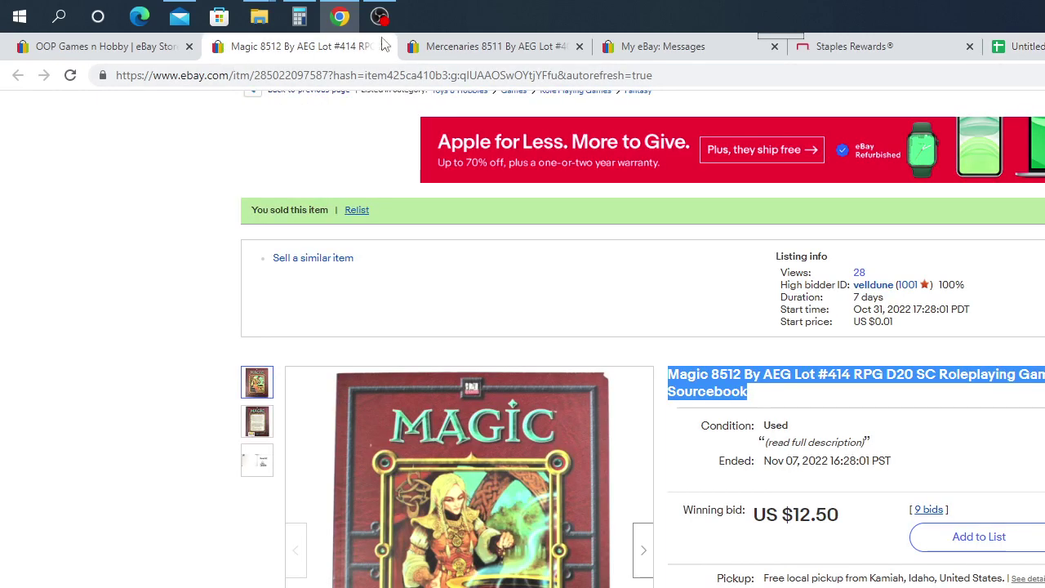
click(385, 47)
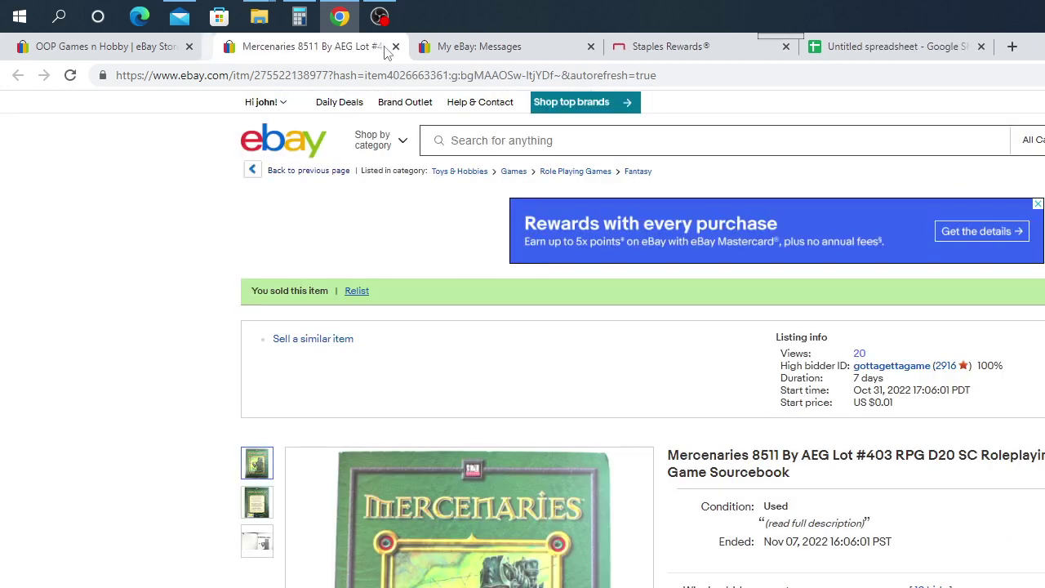
click(385, 47)
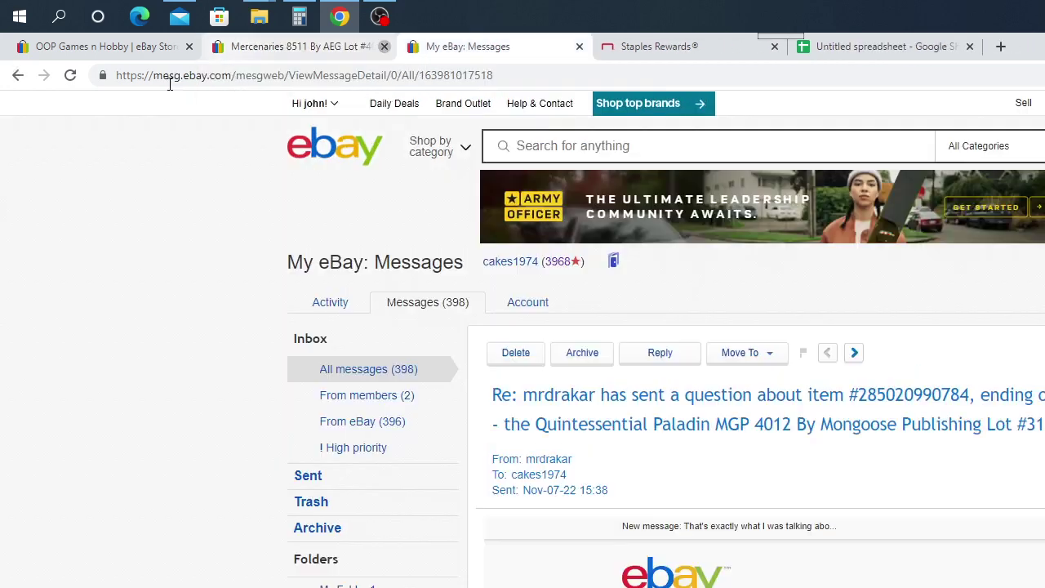
Open the Pathfinder Map Pack River System PZO4054 listing from the OOP Games n Hobby store page
click(119, 49)
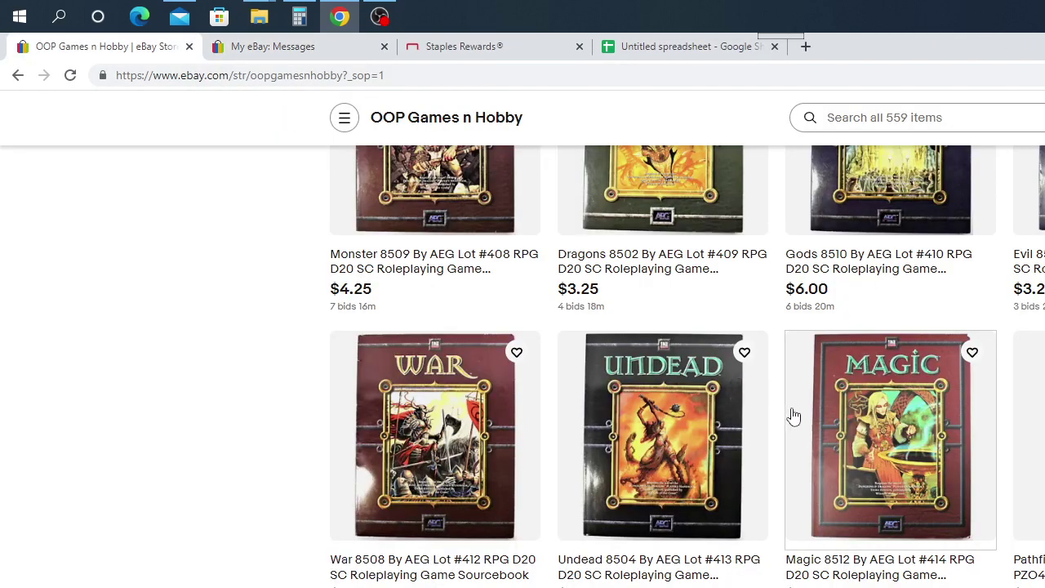
scroll(791, 416, down, 2)
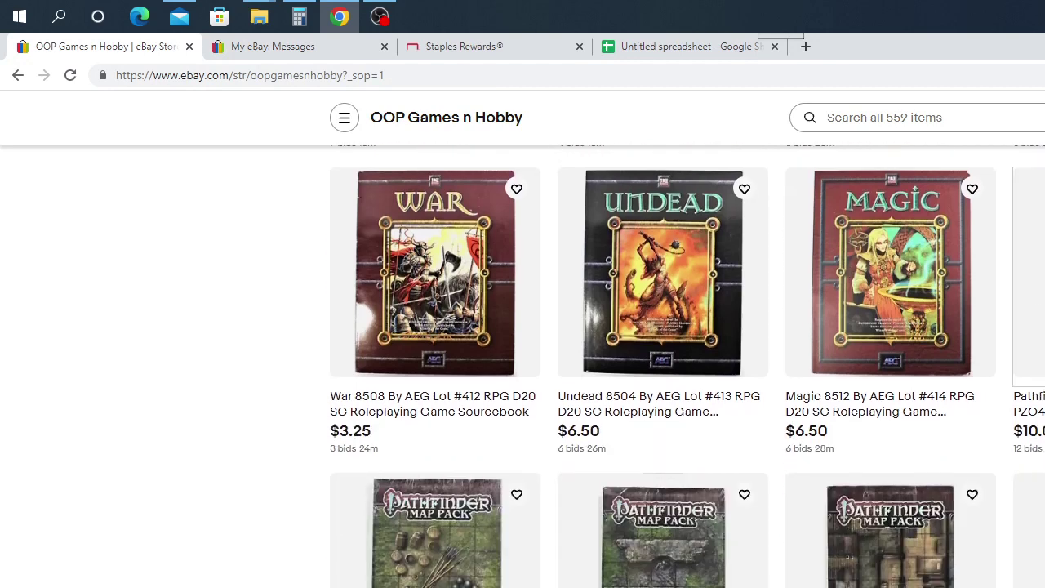
click(1029, 278)
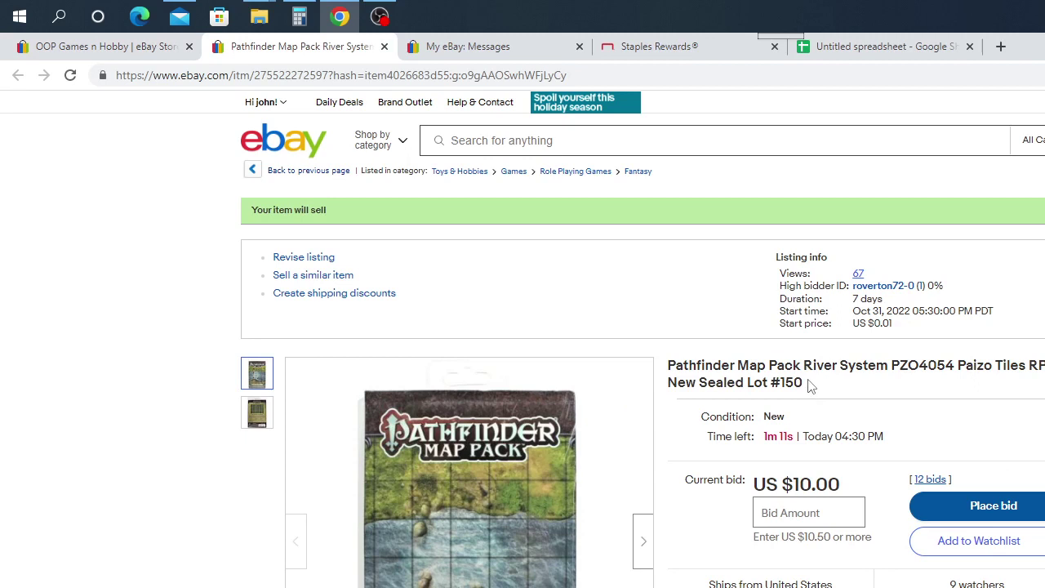
Copy the Pathfinder Map Pack River System Lot #150 title and paste it into cell A150 of the spreadsheet
drag(808, 386, 671, 448)
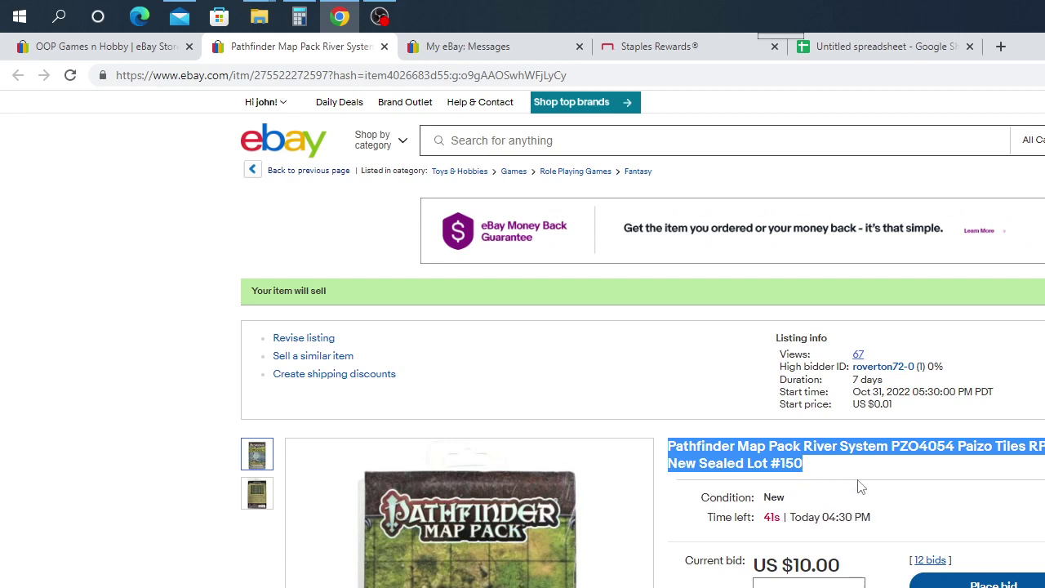
scroll(832, 533, down, 1)
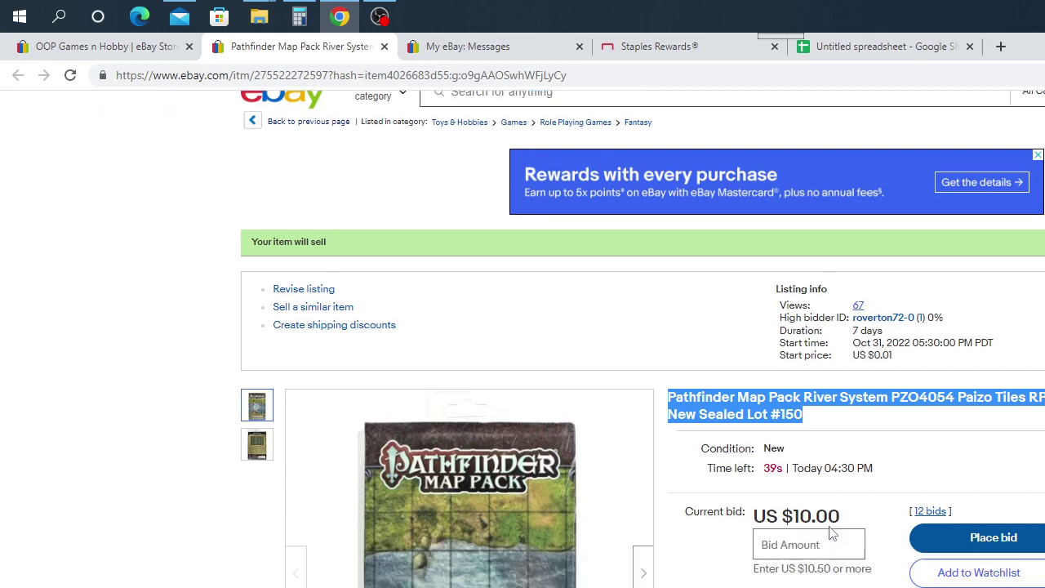
scroll(831, 533, down, 1)
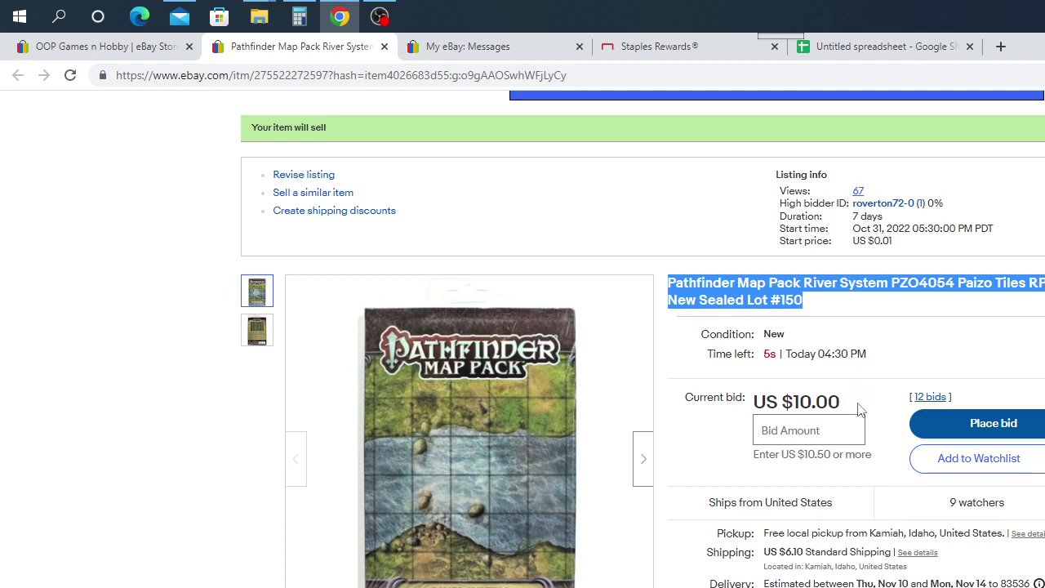
right_click(746, 296)
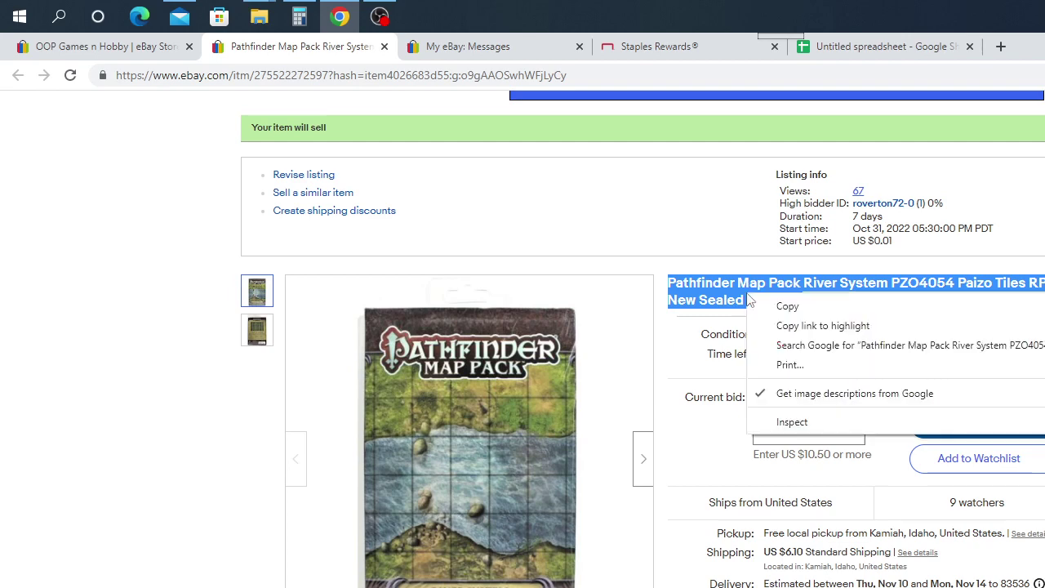
click(789, 308)
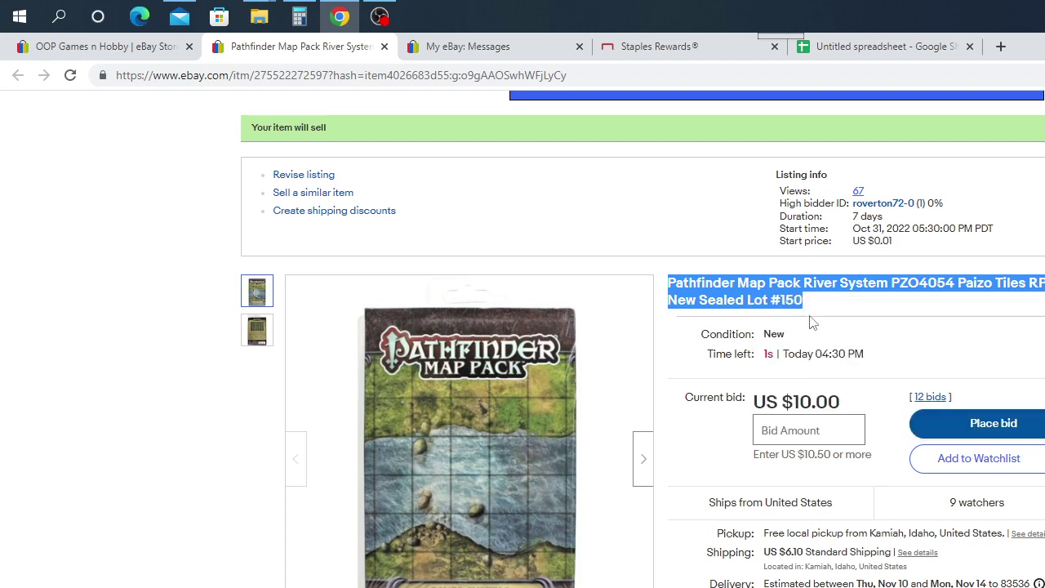
click(935, 49)
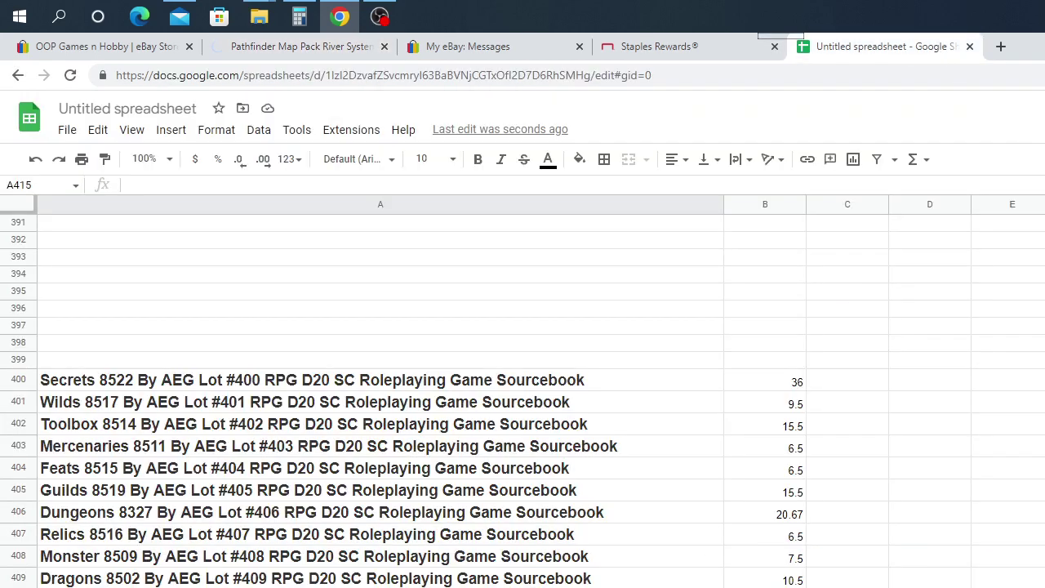
scroll(380, 400, up, 20)
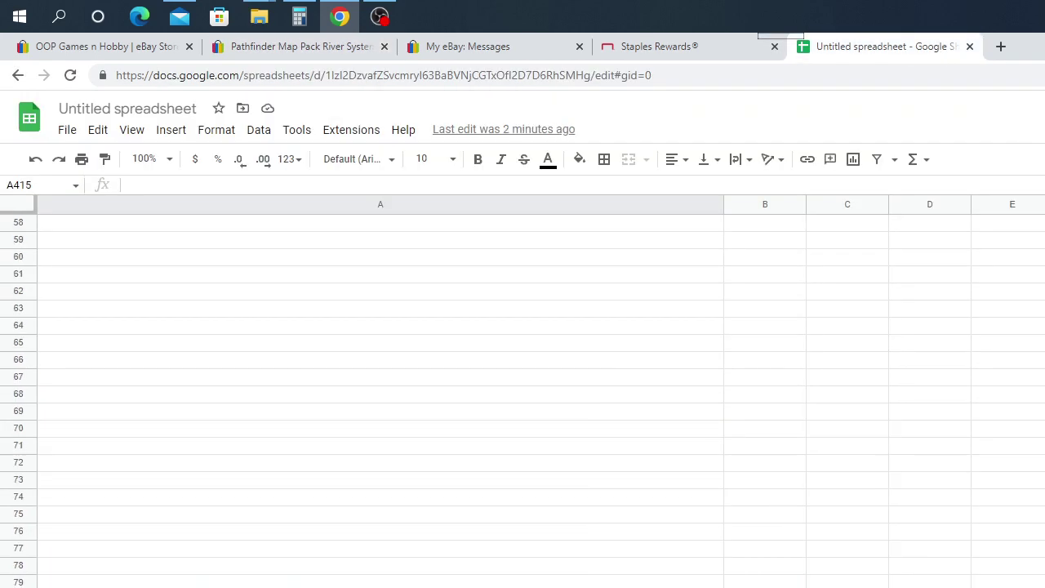
scroll(380, 400, down, 7)
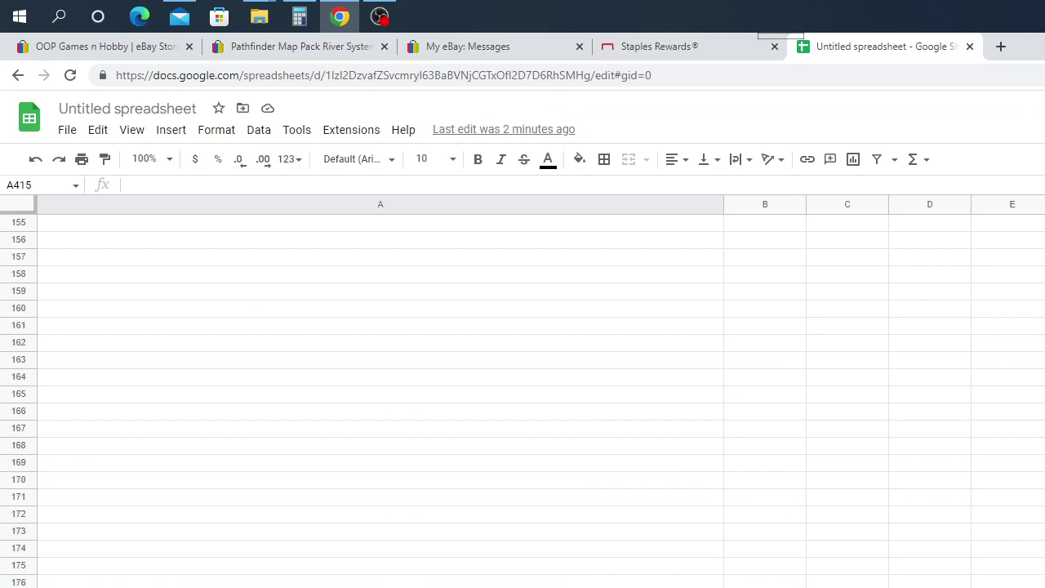
scroll(380, 400, up, 5)
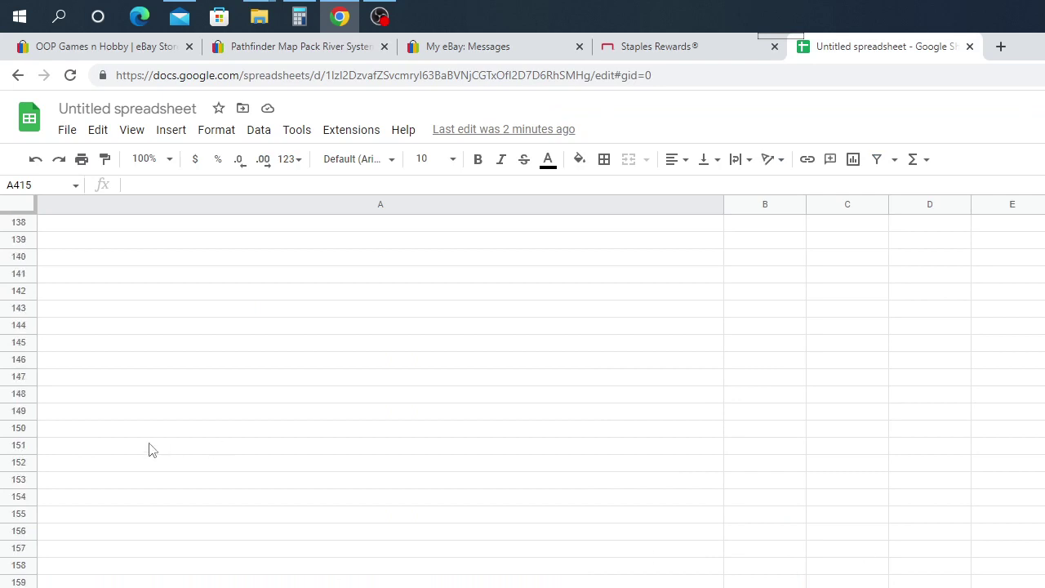
right_click(124, 435)
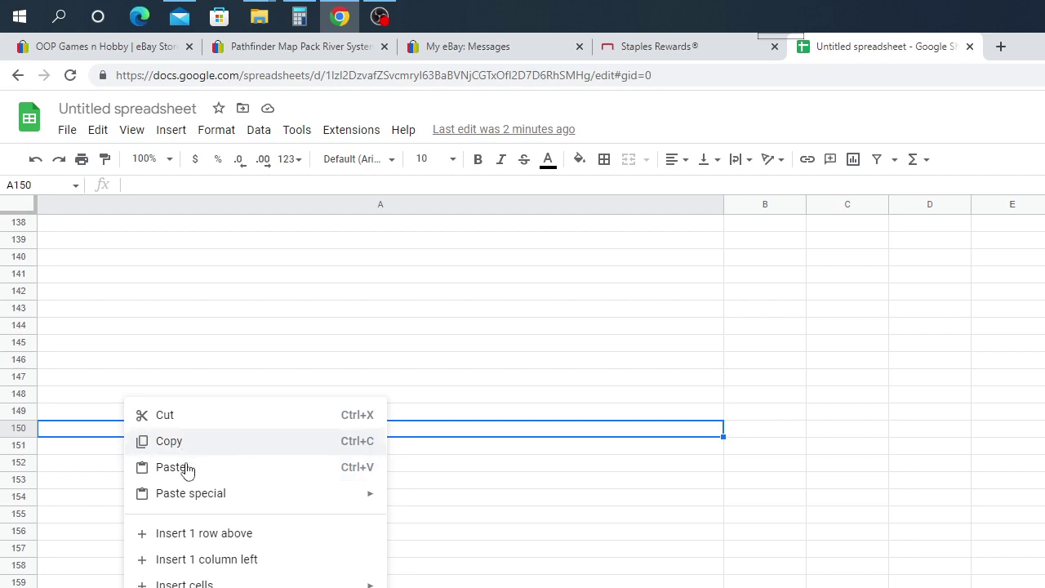
click(186, 467)
Enter 10.00 in cell B150 as the price of the River System lot
click(758, 438)
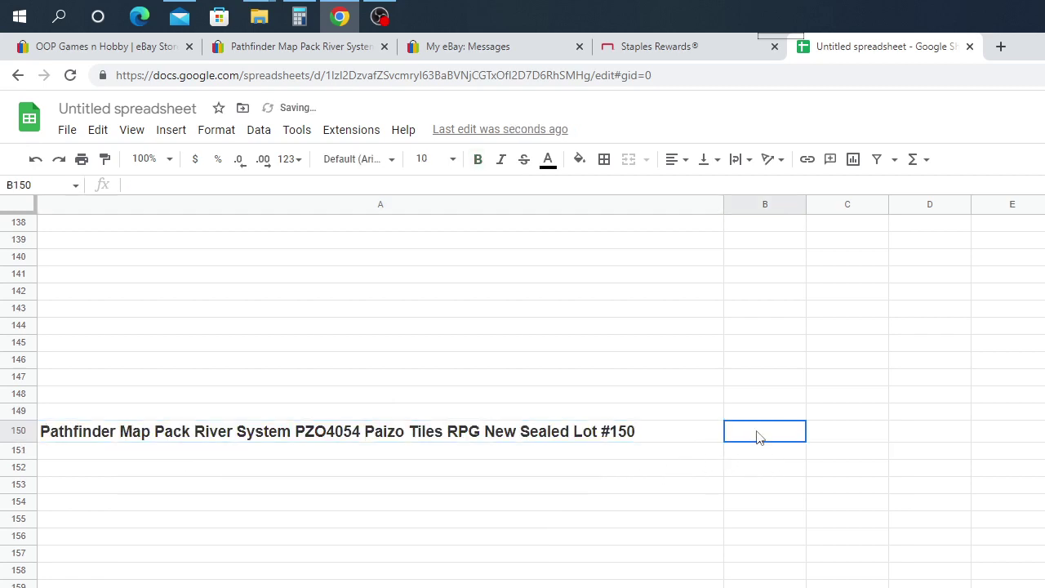
text(10)
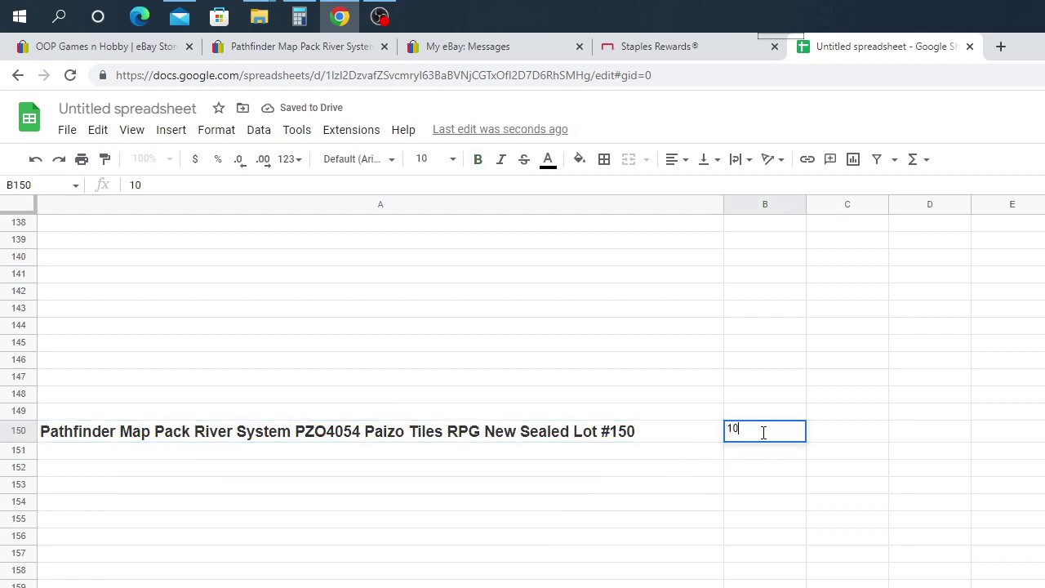
text(.83)
Check the final winning bid on the ended River System listing and set cell B150 to 18.5
click(296, 54)
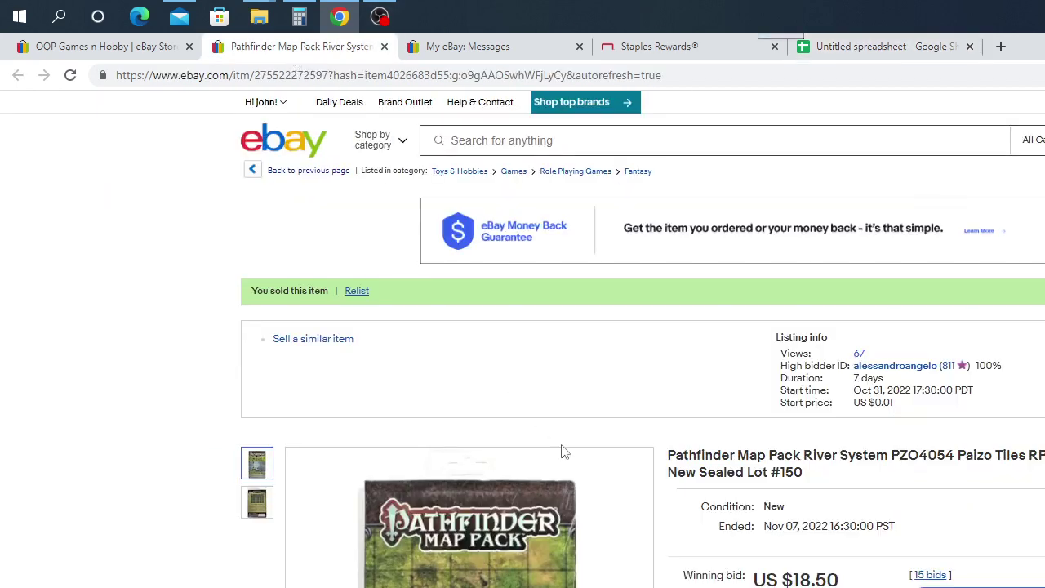
click(865, 47)
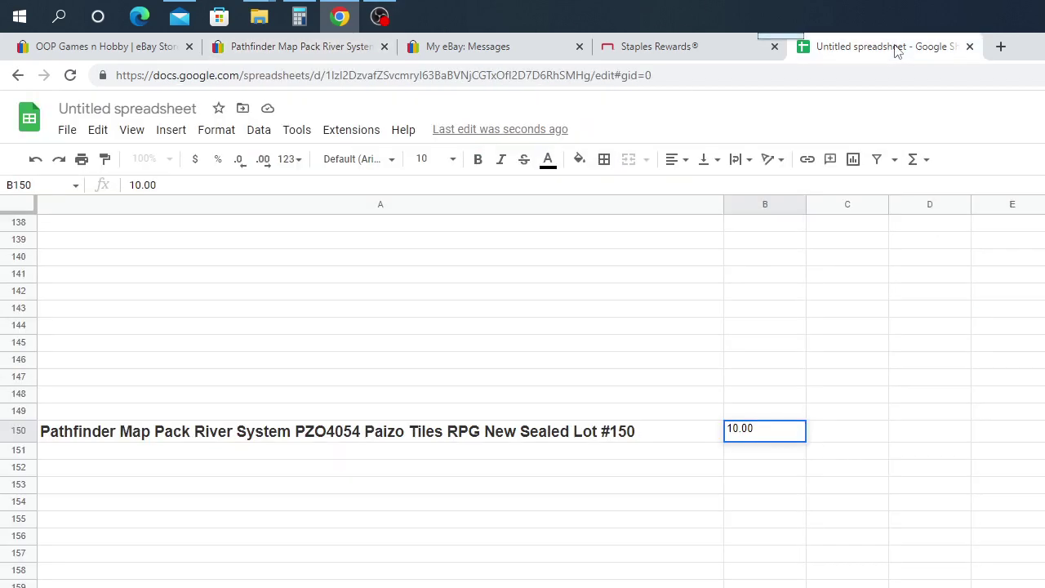
drag(762, 428, 727, 435)
text(18.5)
click(799, 488)
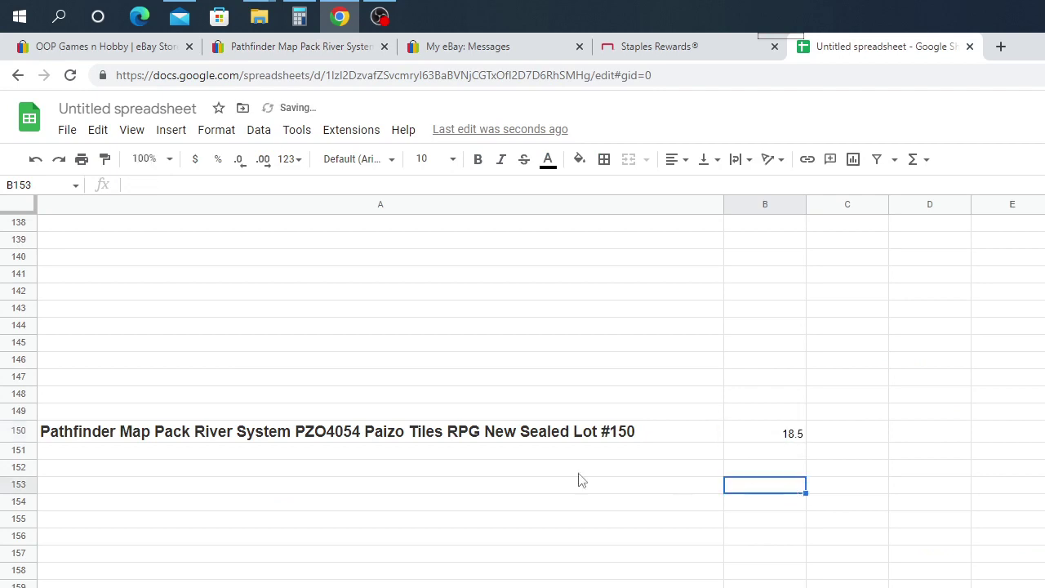
Close the sold River System listing and return to the OOP Games n Hobby store page
click(294, 457)
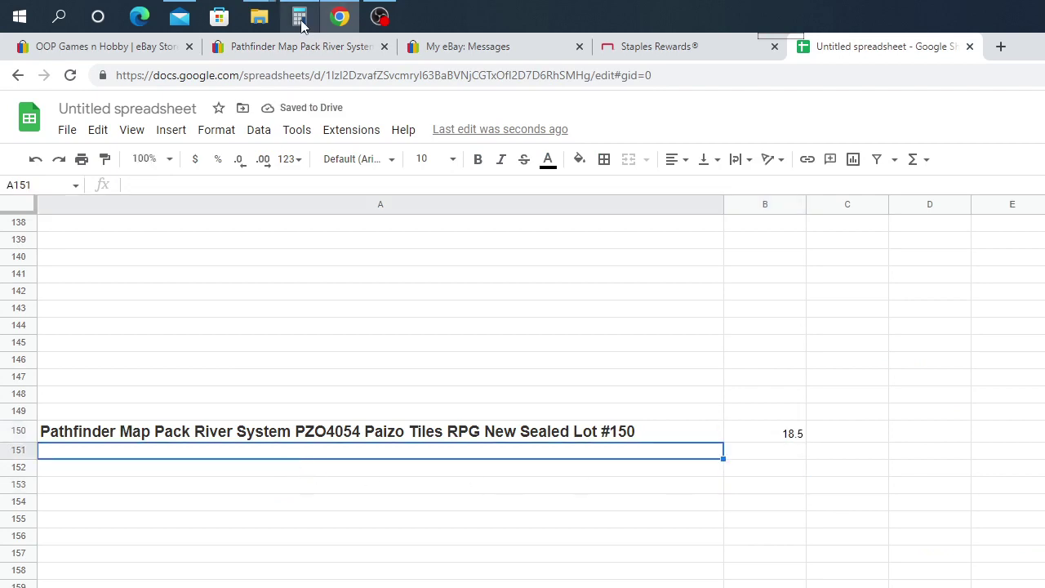
click(288, 49)
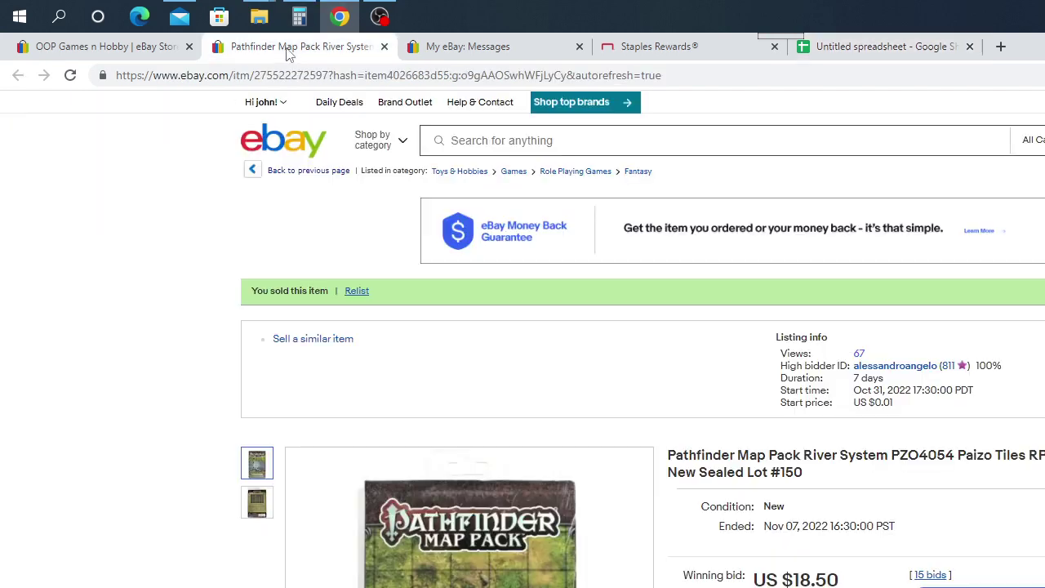
click(385, 49)
click(96, 51)
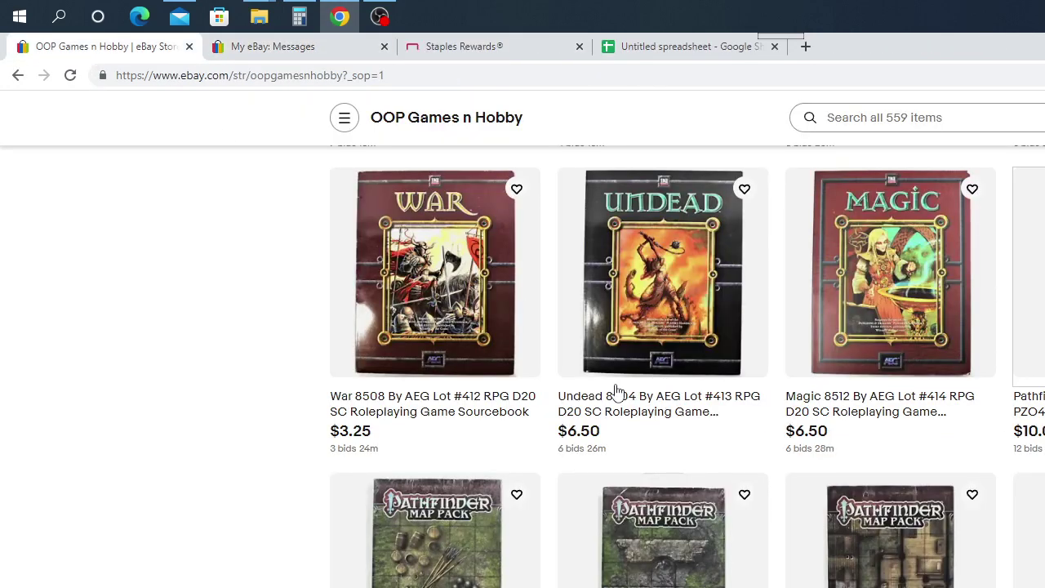
Look through the current bids on the store's Pathfinder map pack and Gamemastery flip mat auctions
scroll(609, 402, down, 2)
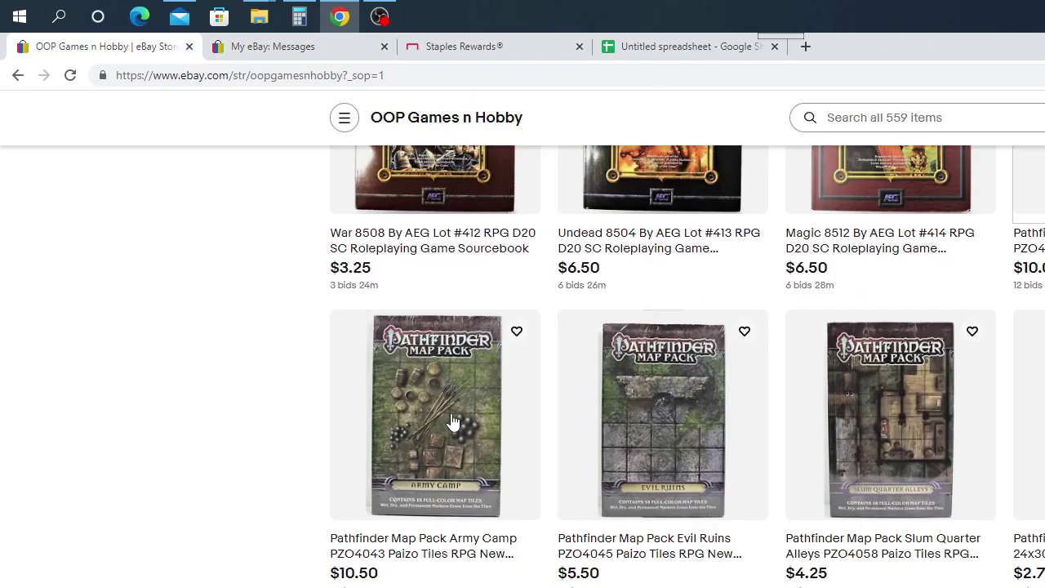
scroll(1029, 515, down, 3)
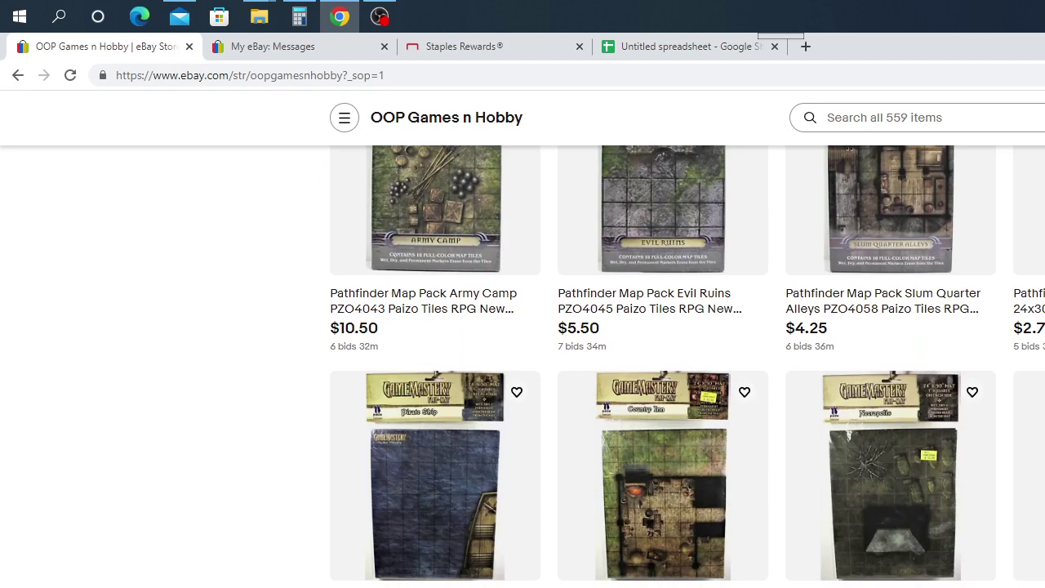
scroll(688, 366, down, 3)
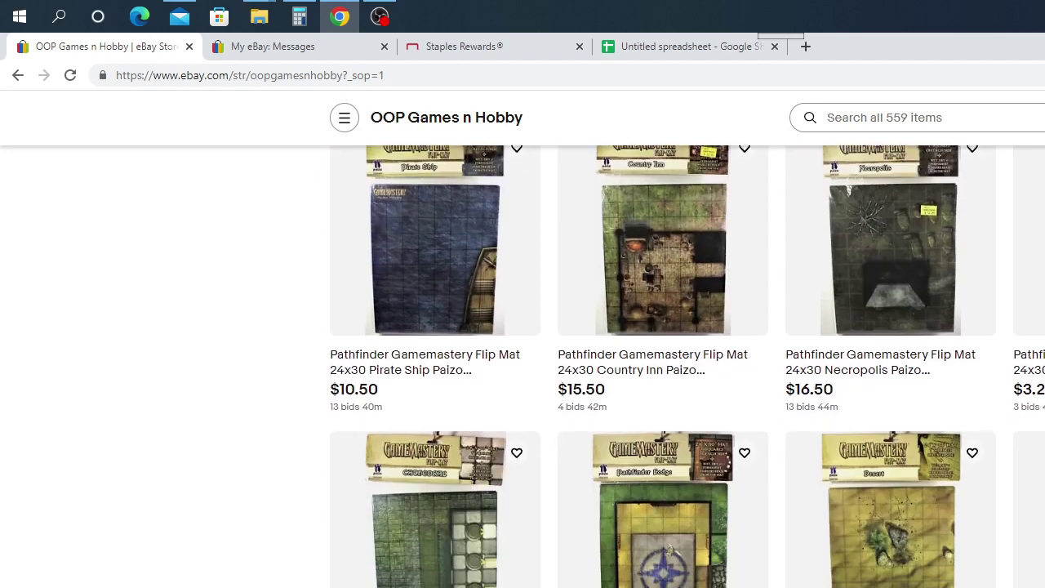
scroll(687, 366, up, 12)
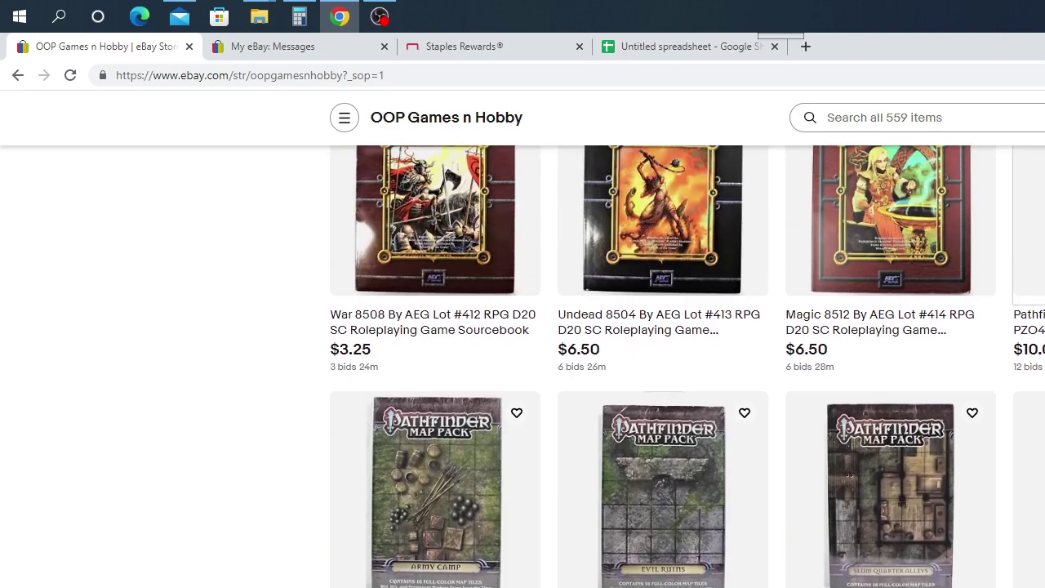
Open the Pathfinder Map Pack Army Camp listing from the store page and copy its full title
scroll(499, 571, down, 2)
scroll(490, 568, down, 1)
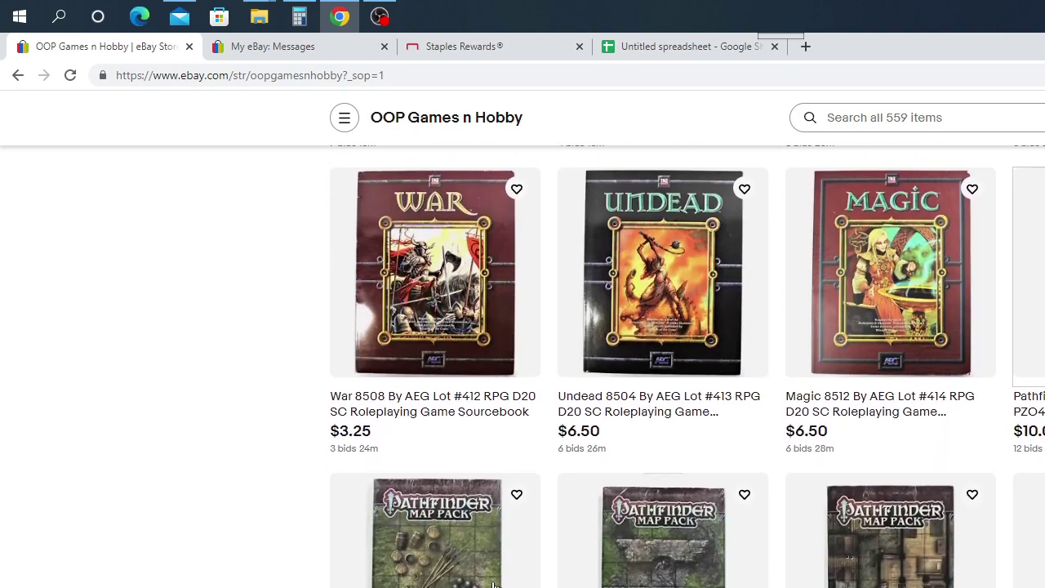
click(466, 553)
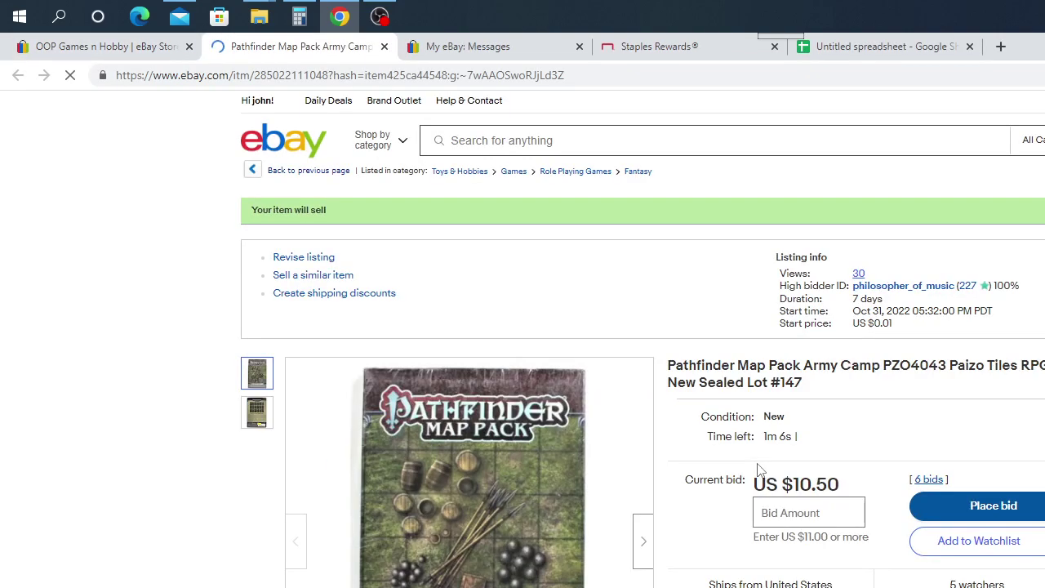
drag(817, 387, 666, 374)
right_click(733, 380)
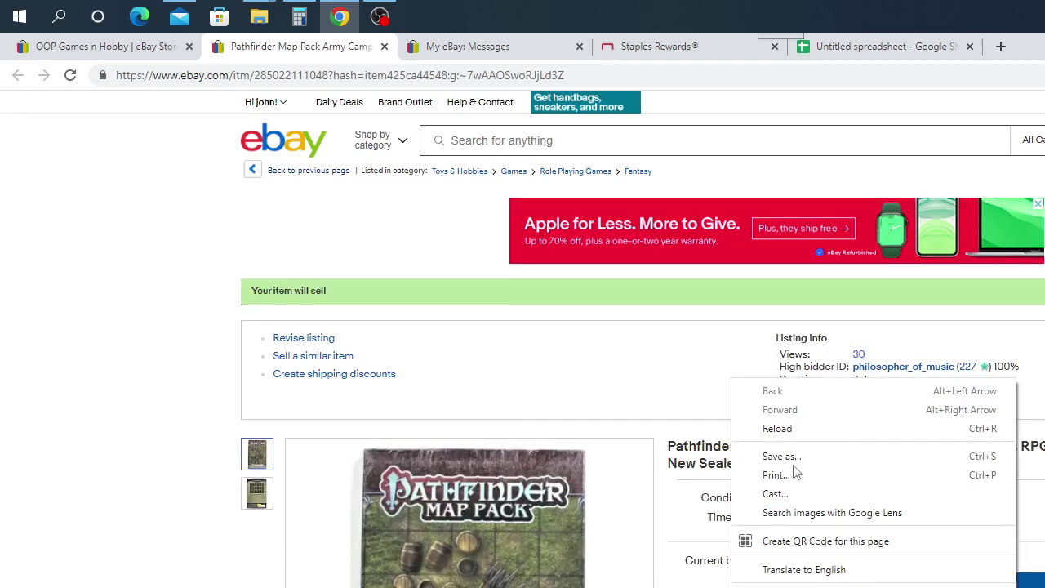
key(Escape)
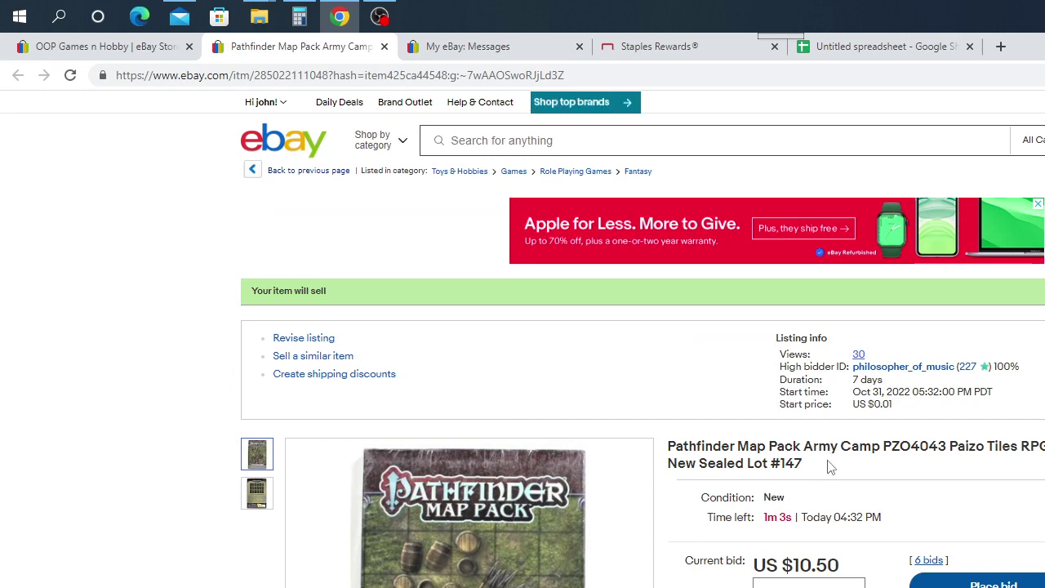
drag(826, 465, 669, 443)
right_click(670, 446)
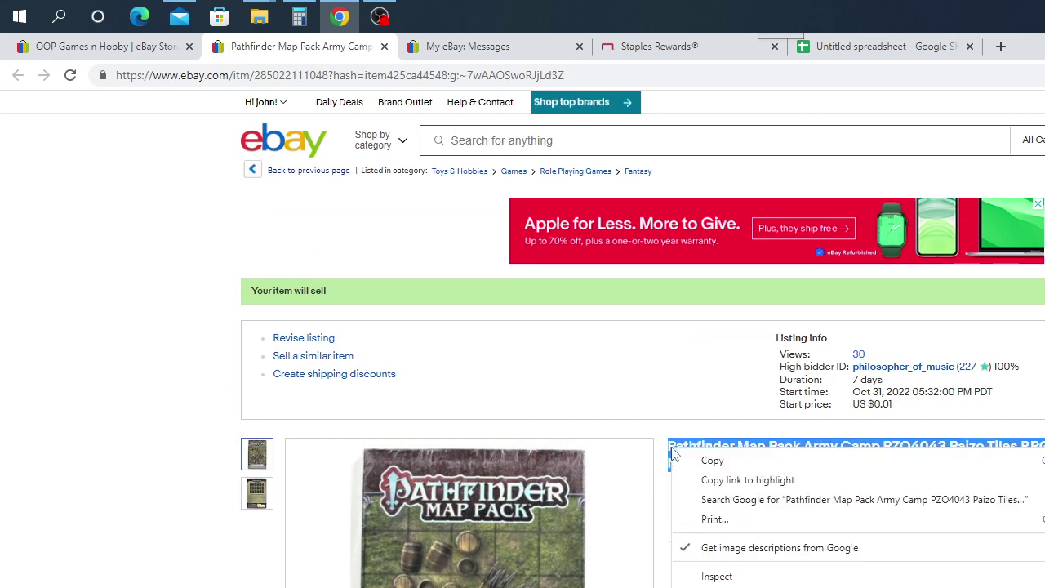
click(715, 461)
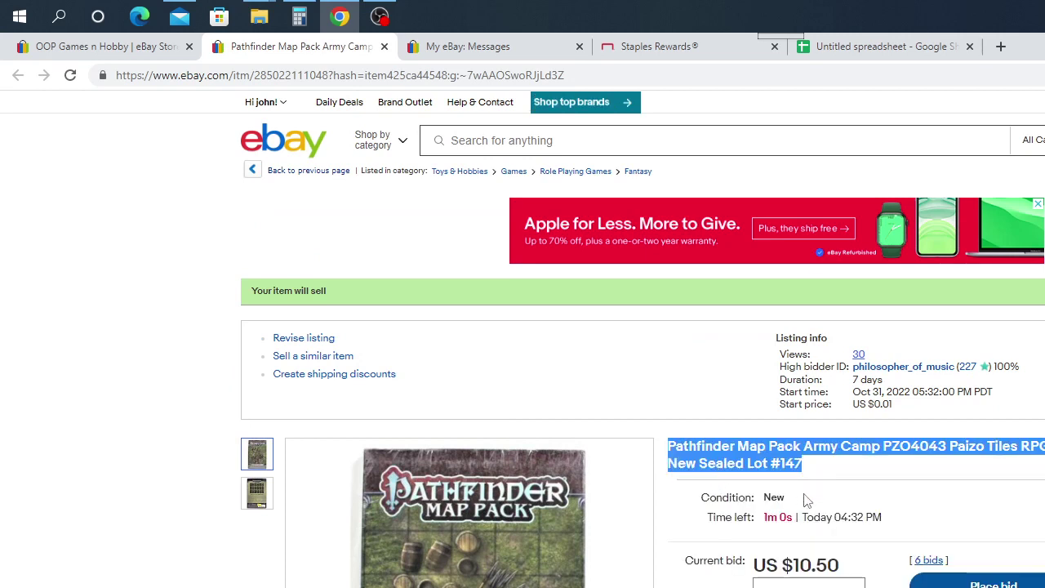
Paste the Army Camp title into cell A147 of the spreadsheet and select the price cell beside it
click(927, 49)
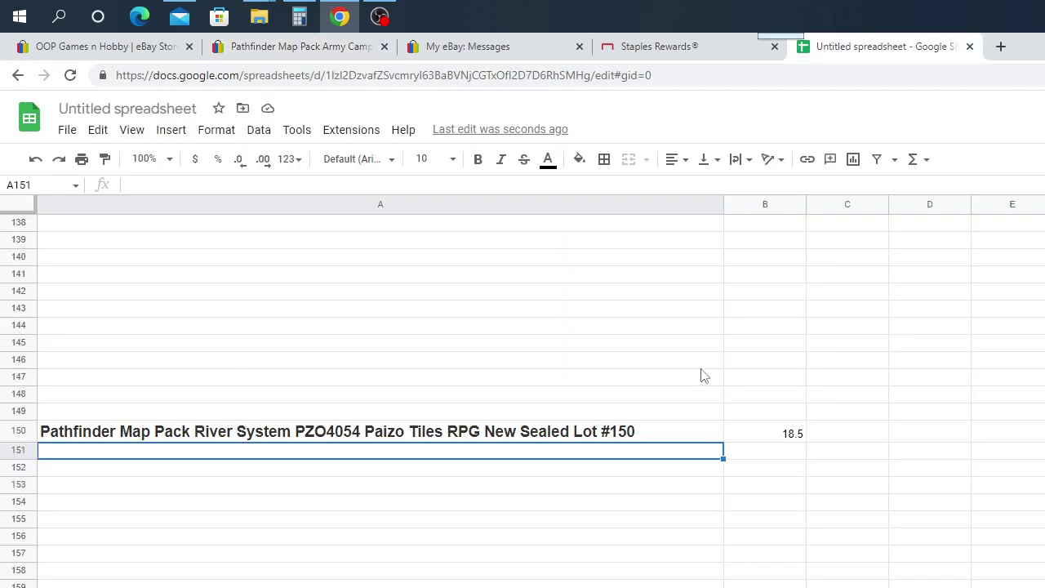
click(72, 382)
right_click(72, 382)
click(137, 449)
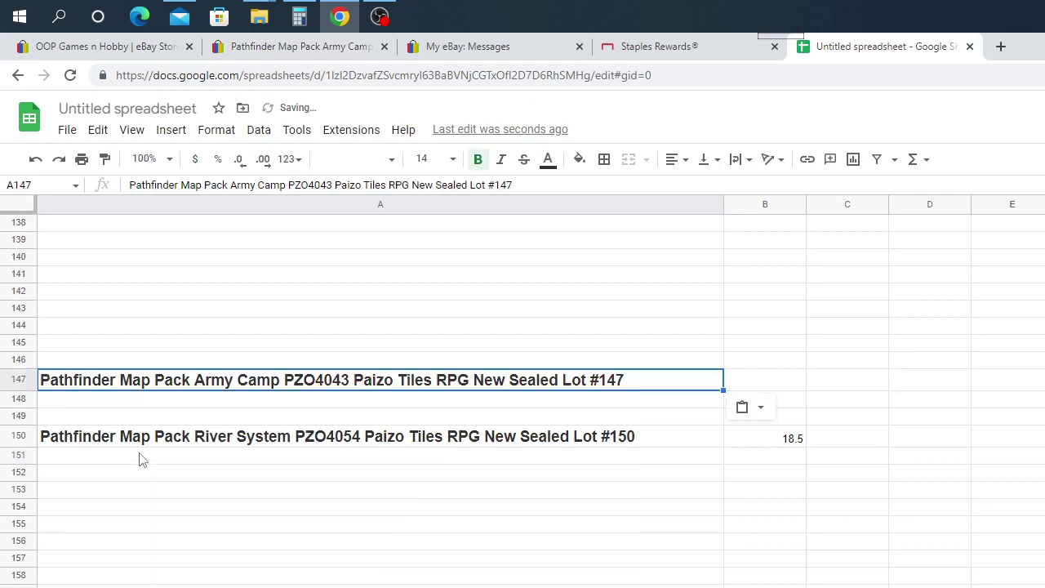
click(747, 380)
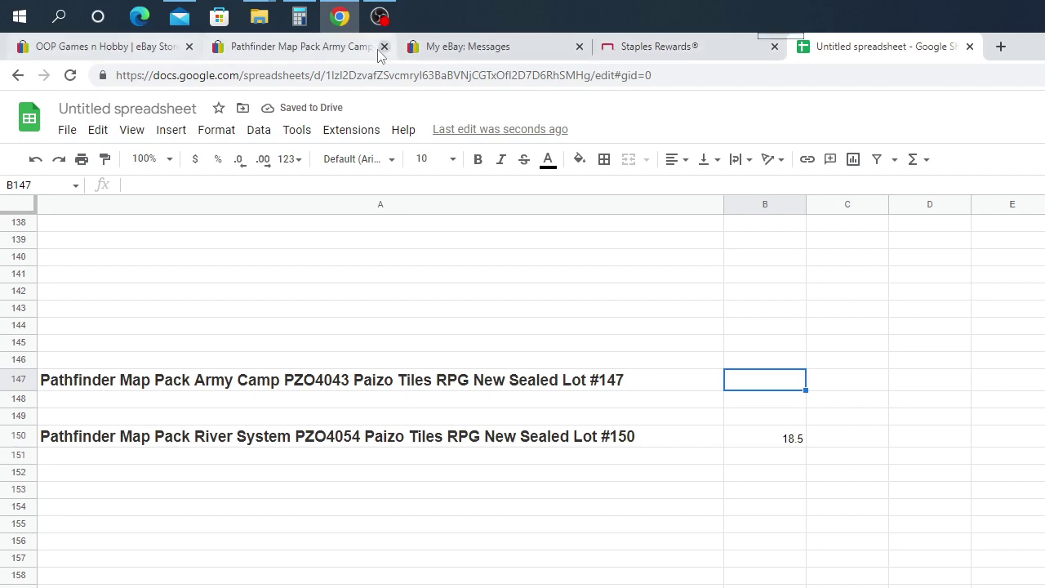
Examine the Army Camp listing's back-cover photo, front photo and bidding details until the auction ends
click(309, 51)
scroll(837, 527, down, 2)
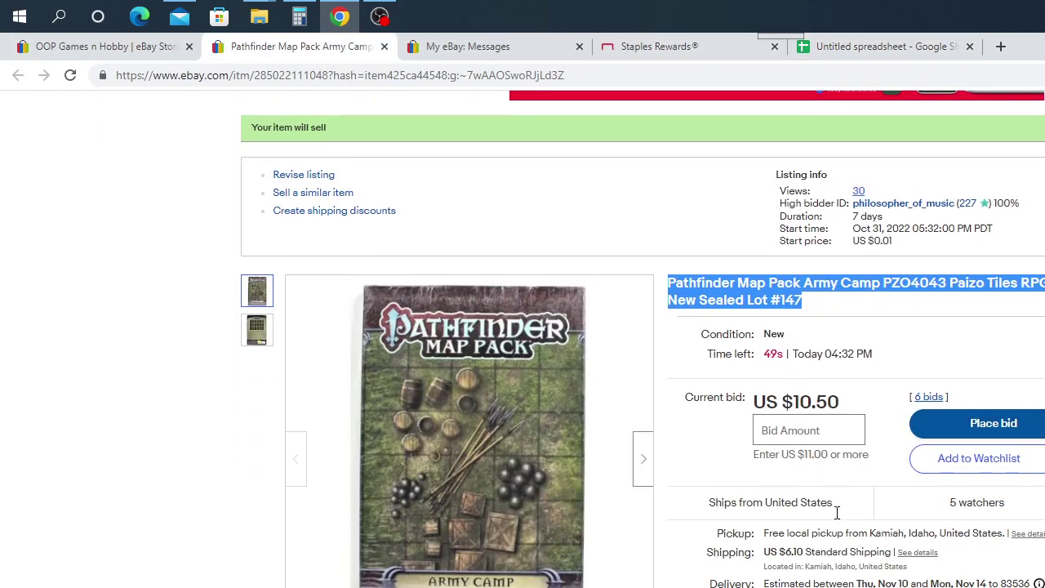
click(258, 330)
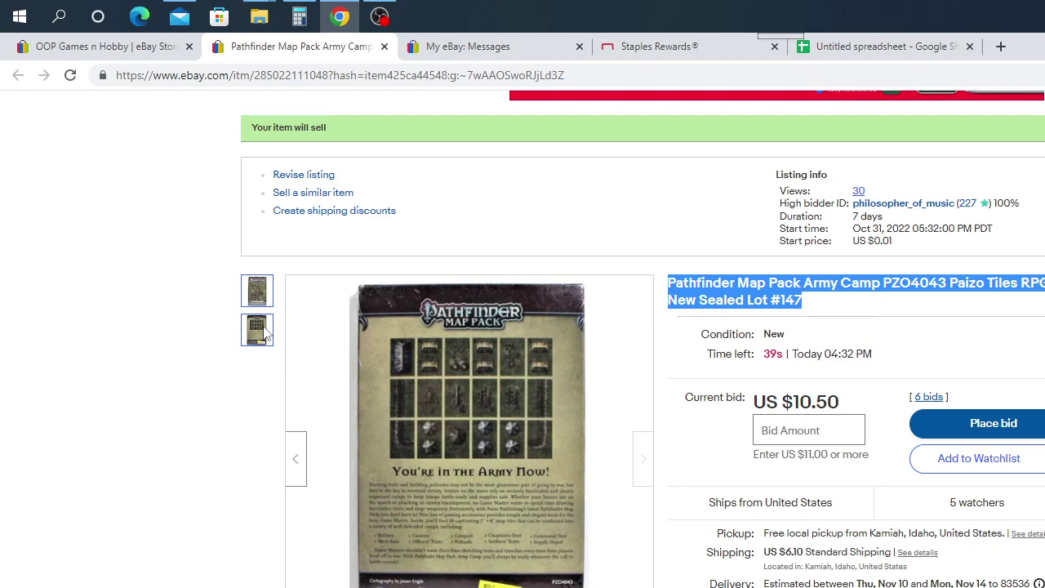
mouse_move(296, 362)
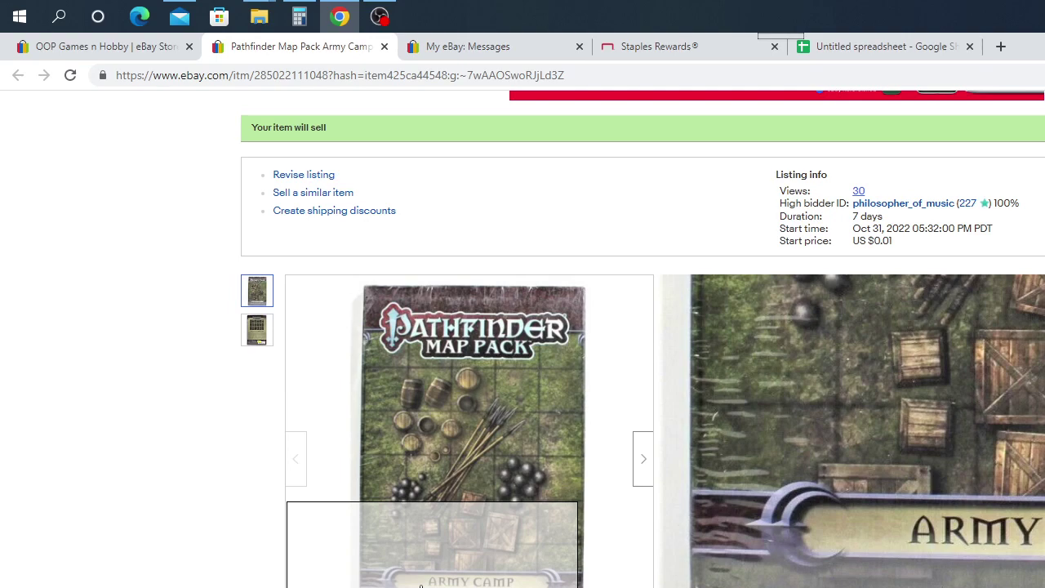
scroll(679, 508, down, 2)
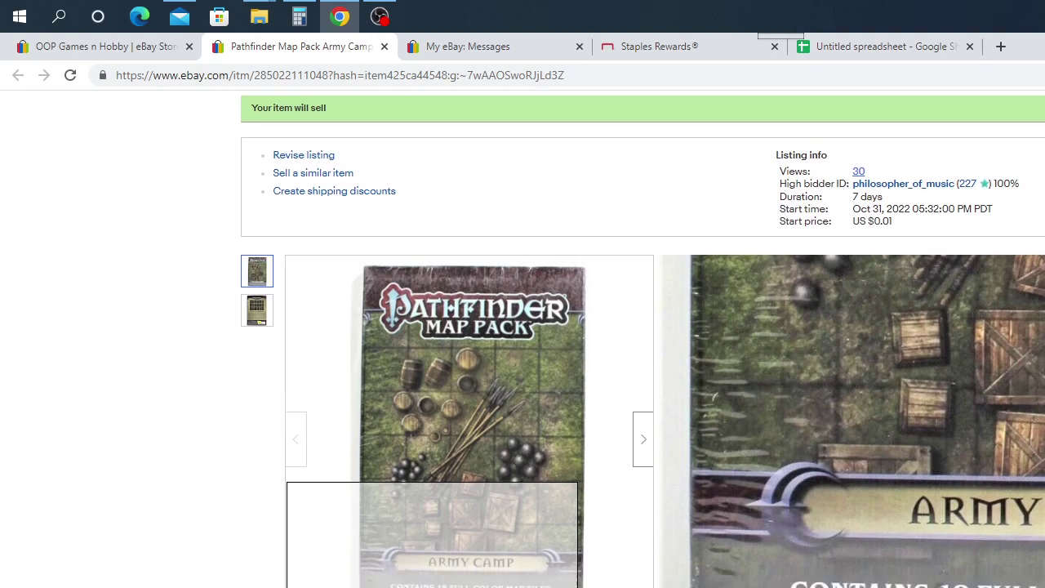
scroll(683, 552, up, 2)
scroll(682, 552, up, 2)
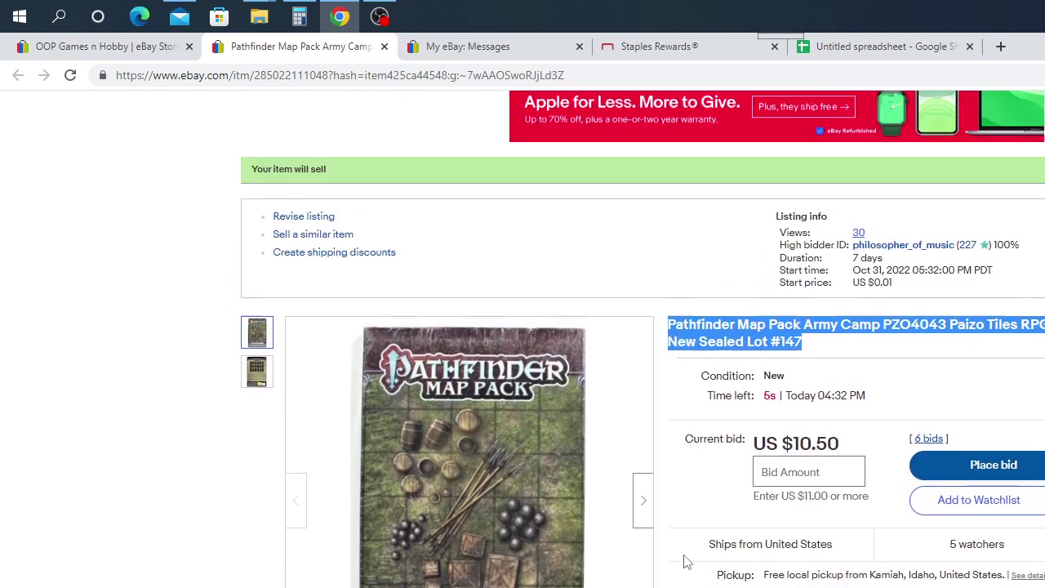
scroll(653, 437, down, 1)
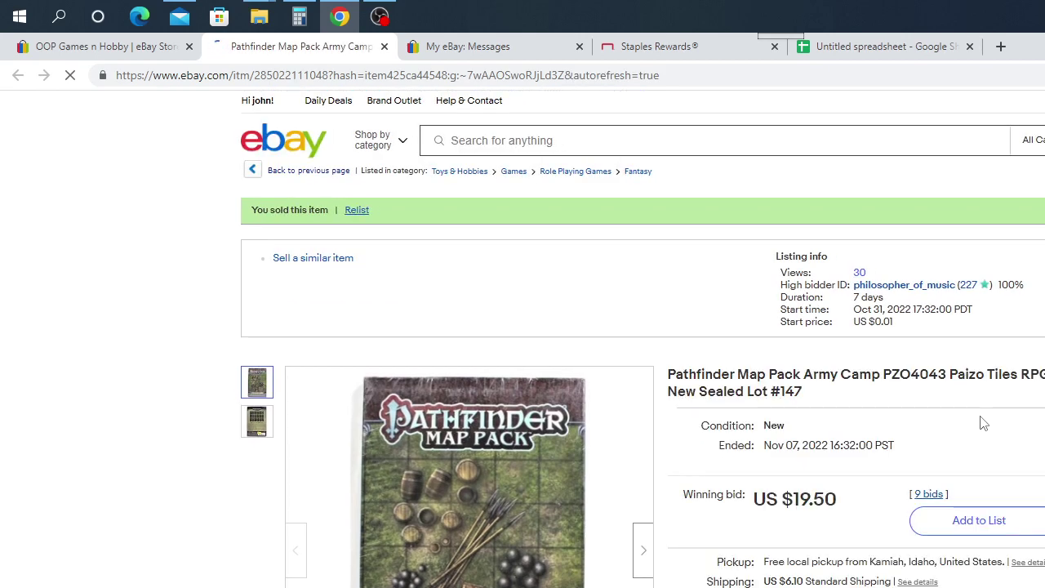
Enter 19.50 in cell B147 of the spreadsheet as the winning bid of the Army Camp lot
click(896, 51)
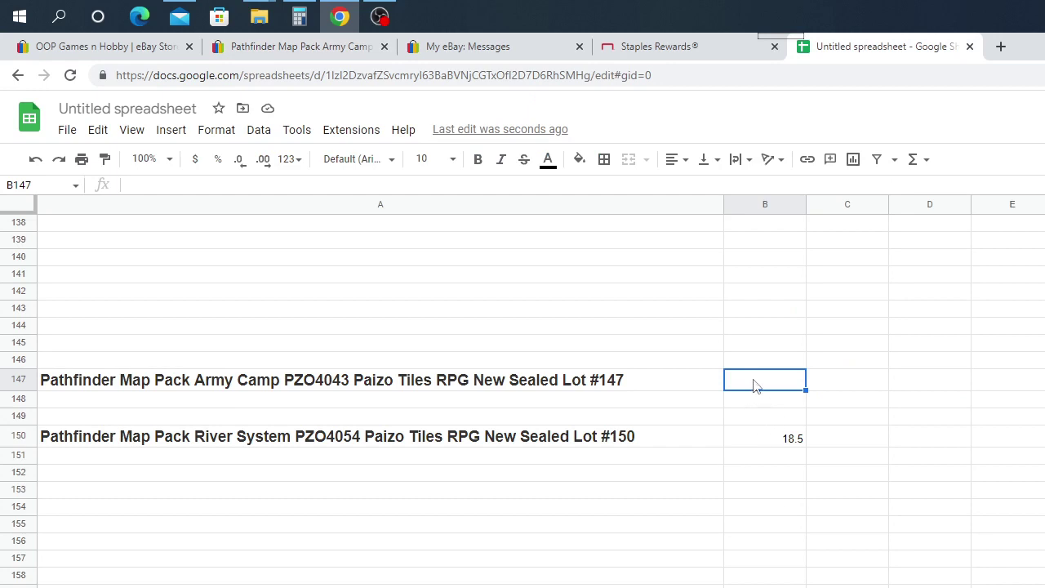
text(19.50)
click(911, 388)
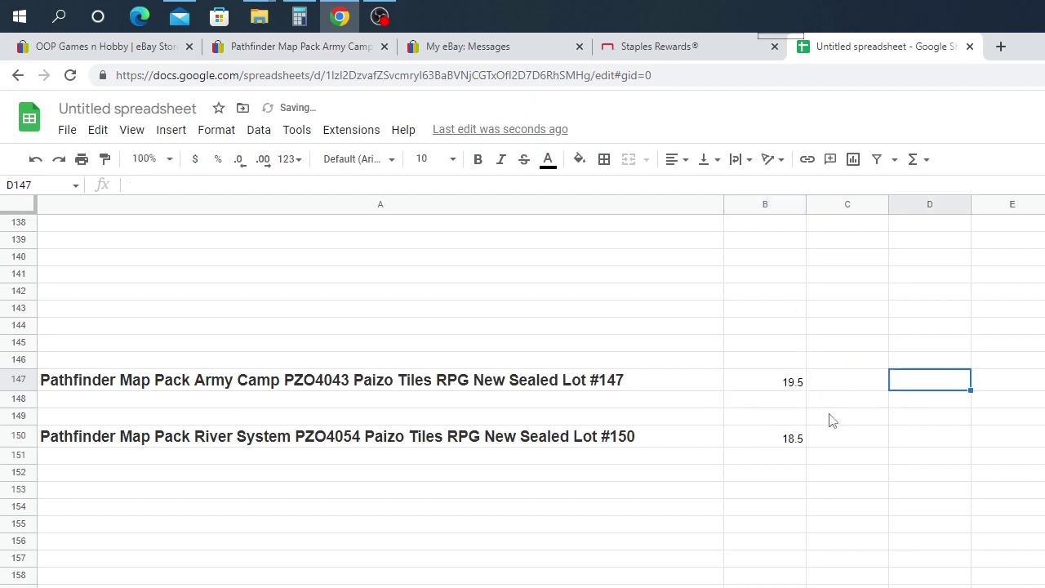
Close the sold Army Camp listing and return to the OOP Games n Hobby store page
click(379, 50)
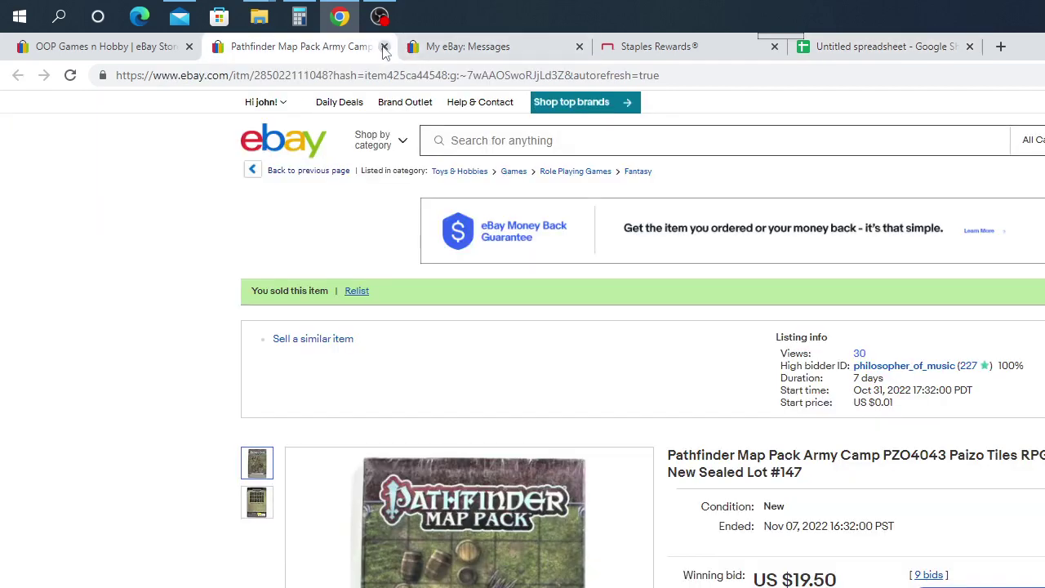
click(384, 48)
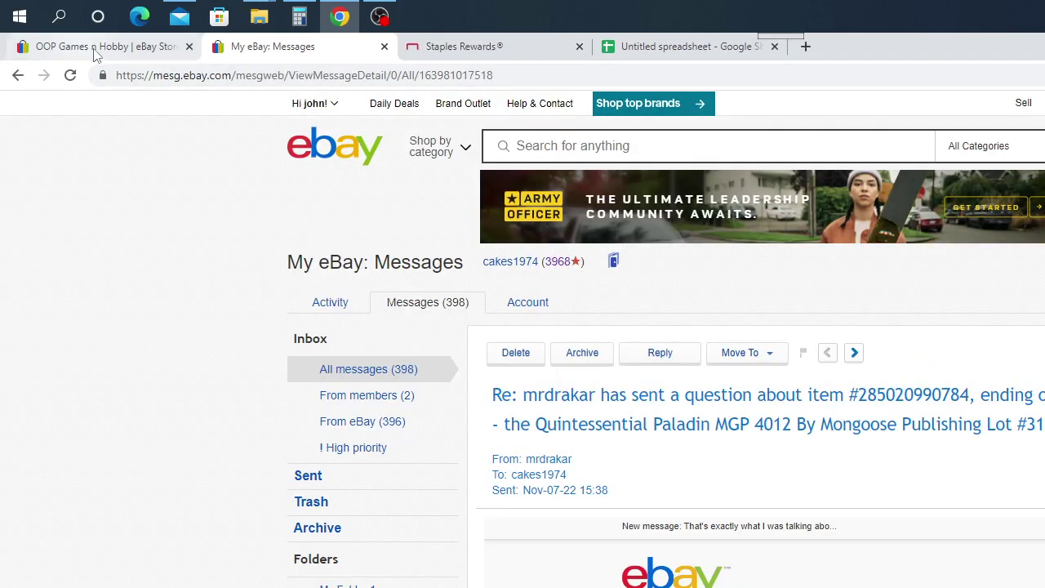
click(99, 52)
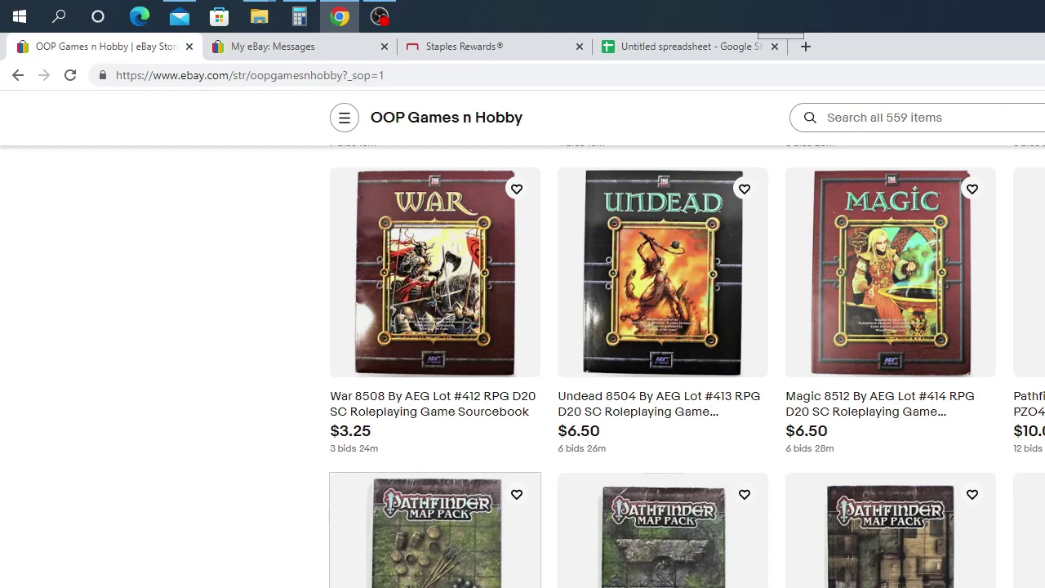
Open the Pathfinder Map Pack Evil Ruins listing from the store page and copy its full title
scroll(677, 359, down, 3)
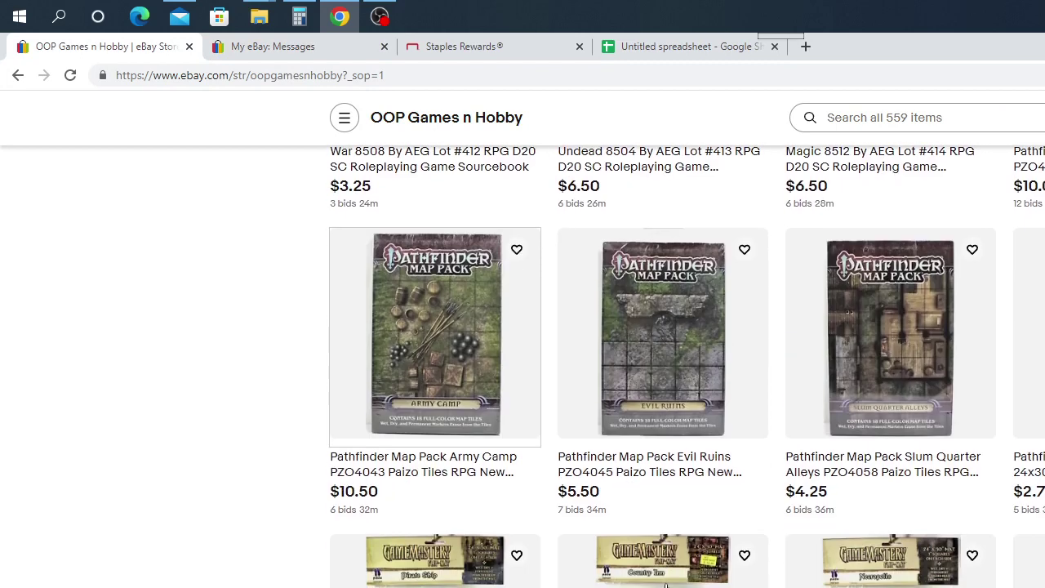
click(676, 359)
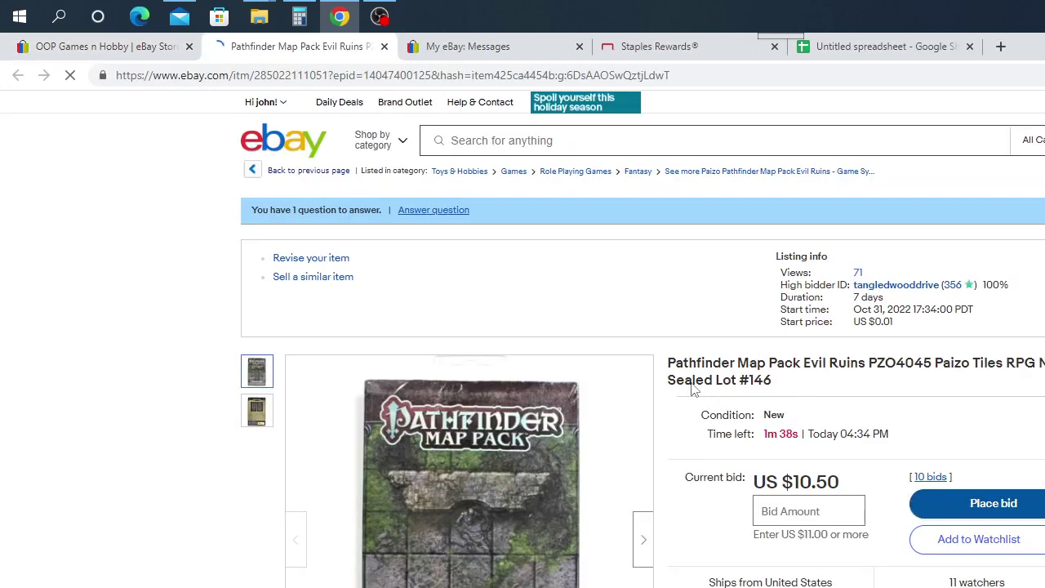
drag(807, 384, 672, 364)
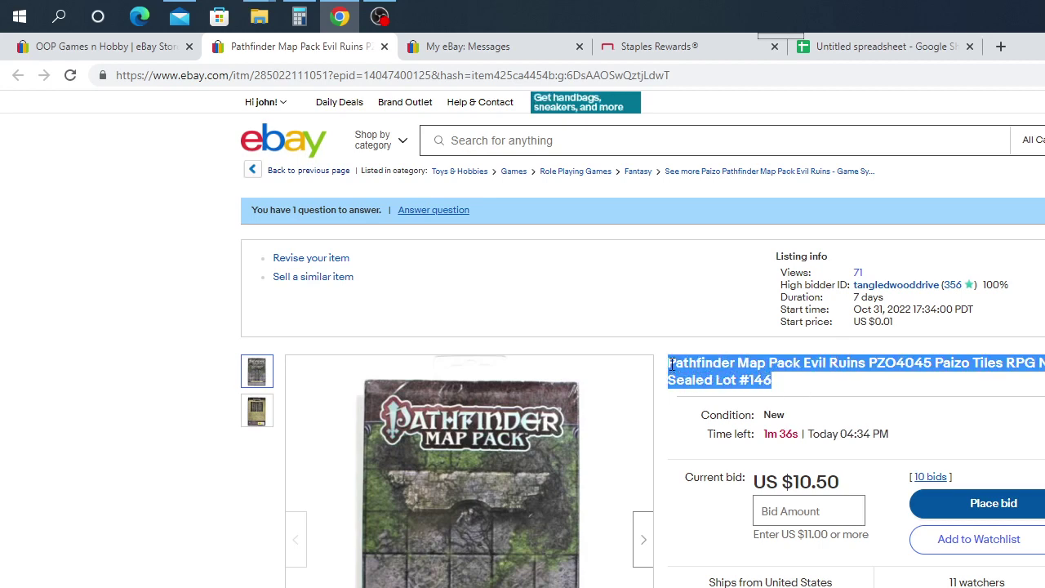
right_click(678, 364)
click(691, 376)
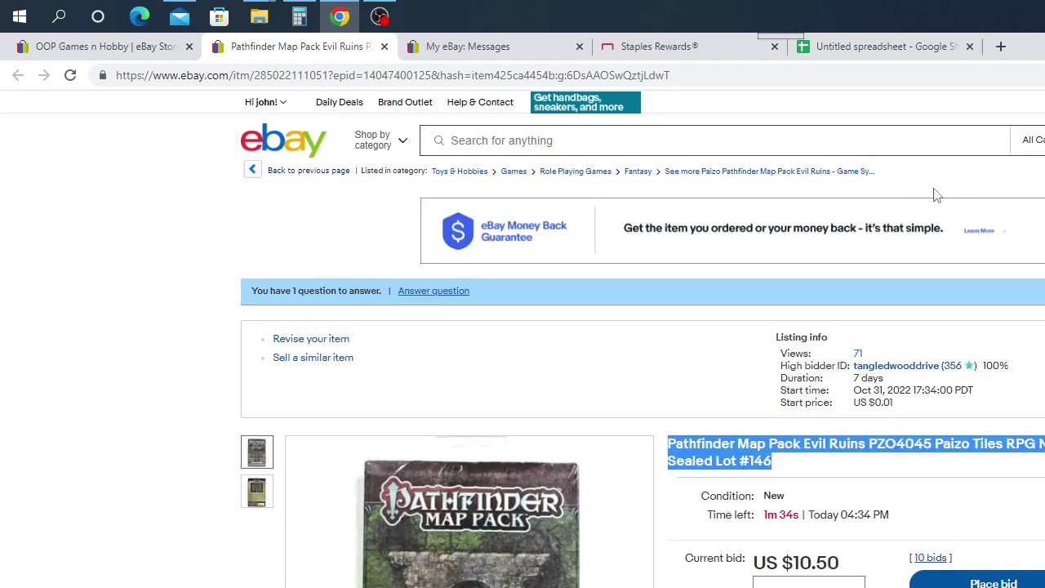
Paste the Evil Ruins title into cell A146 of the spreadsheet
click(882, 49)
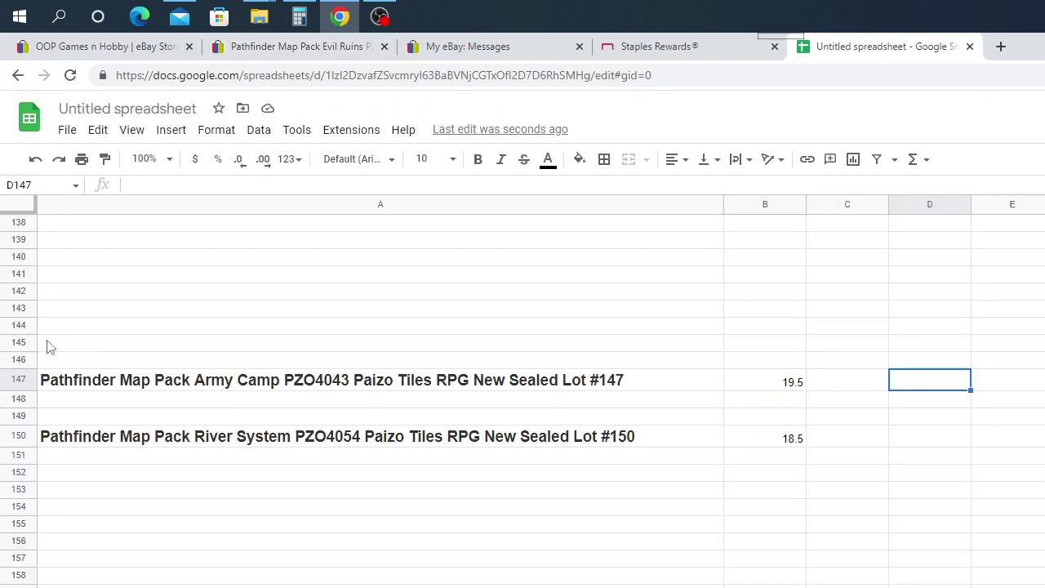
right_click(54, 365)
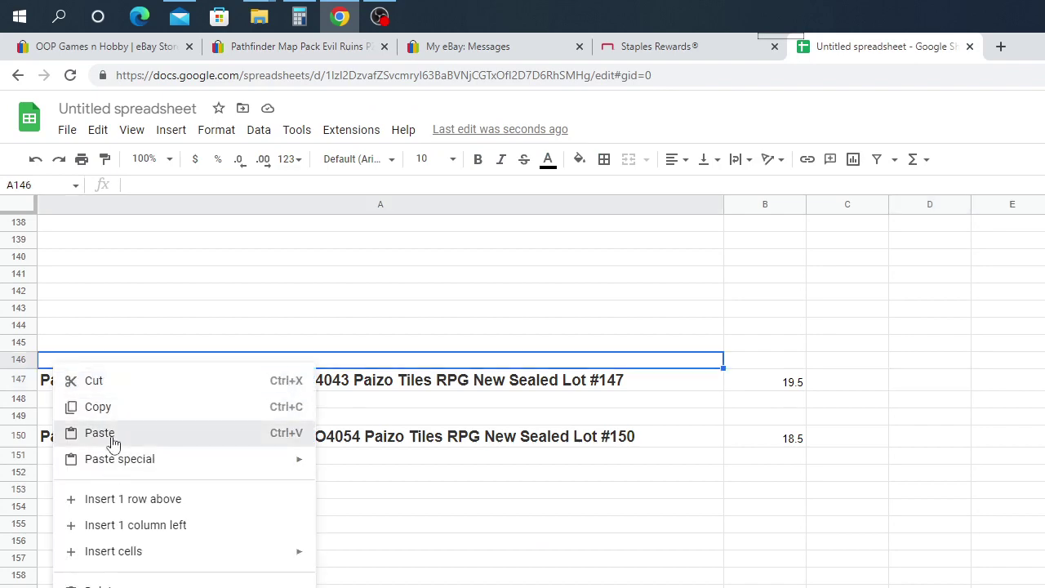
click(110, 433)
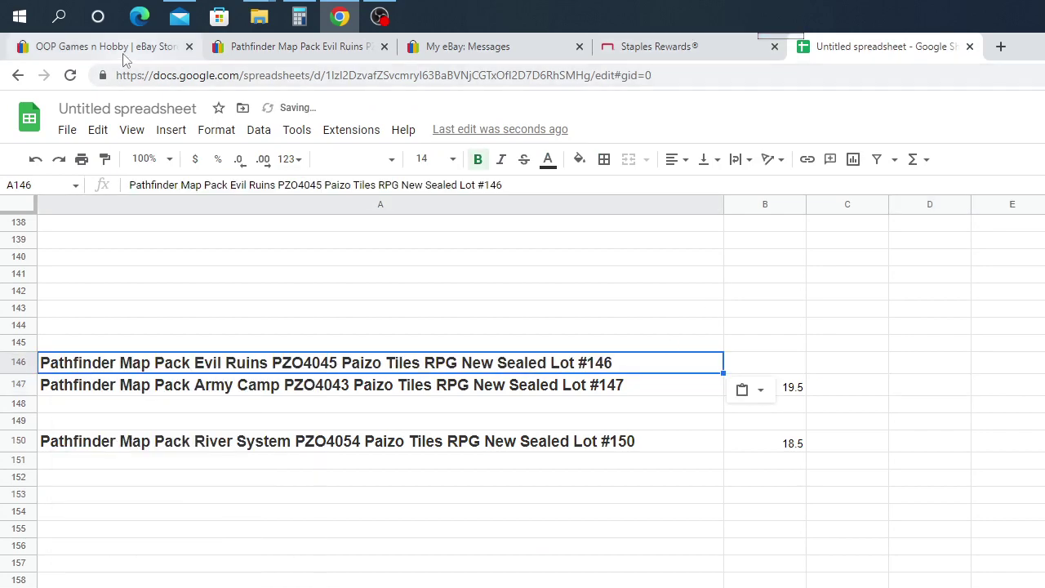
Examine the Evil Ruins listing's back-cover photo and bidding details, and reload the page once the auction ends
click(274, 49)
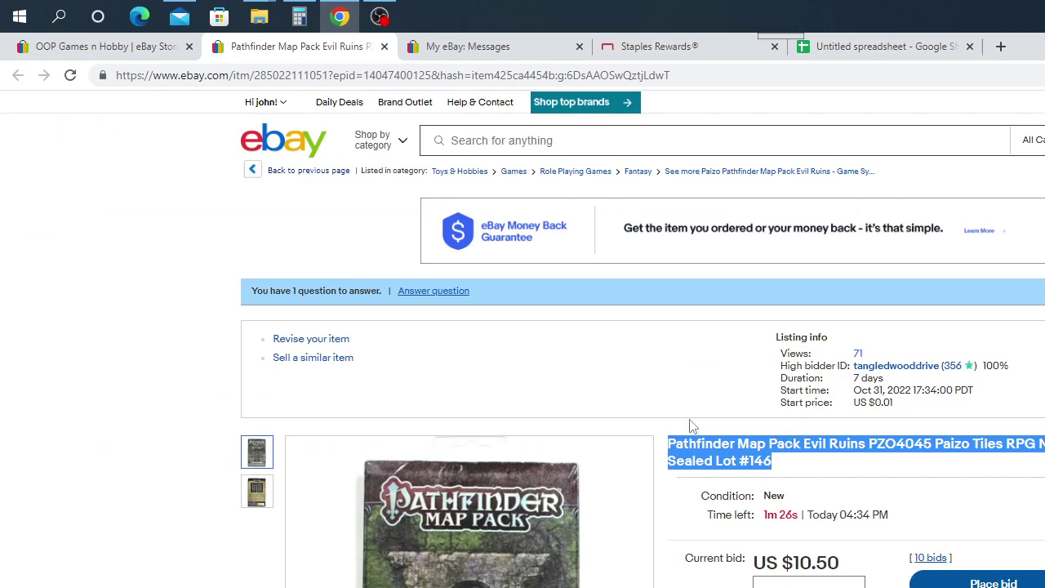
scroll(668, 417, down, 2)
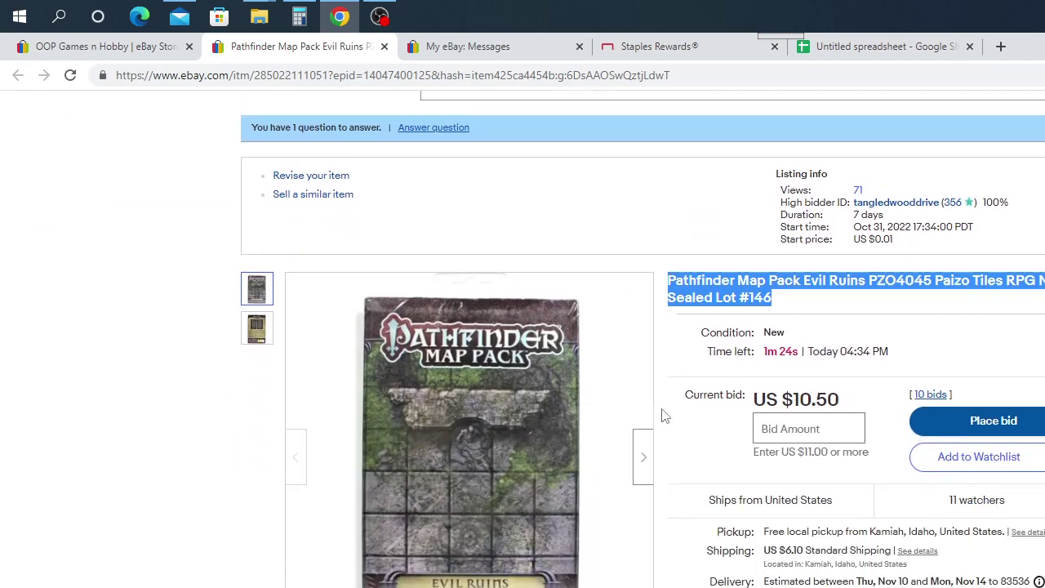
click(258, 328)
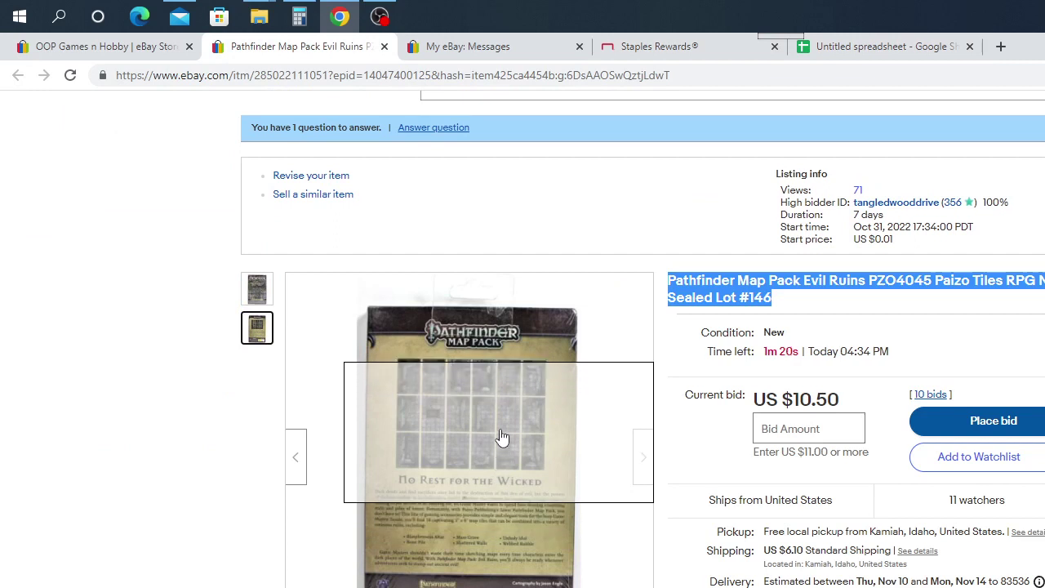
scroll(499, 453, down, 2)
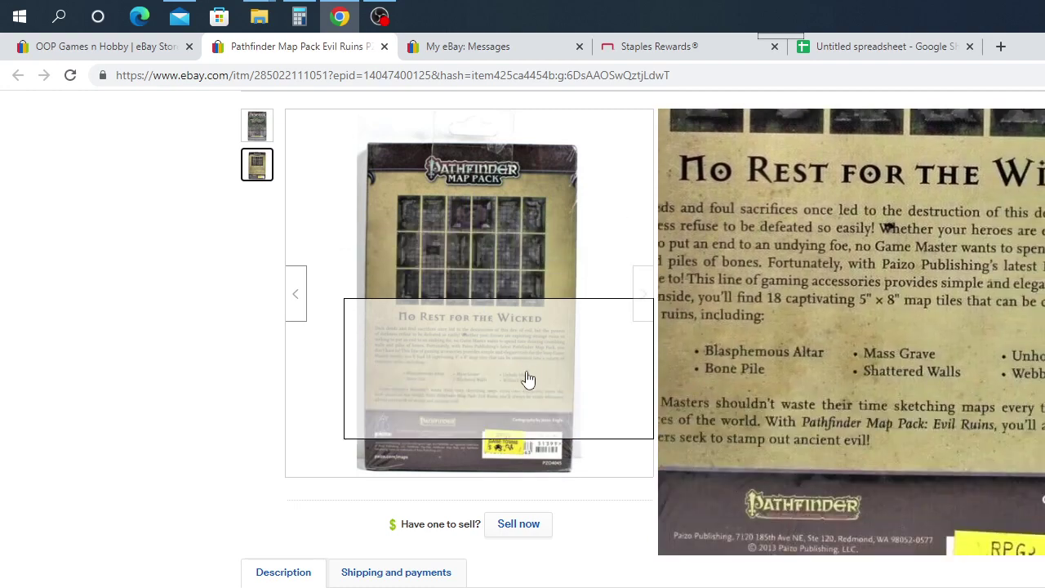
scroll(749, 522, up, 1)
scroll(750, 521, up, 3)
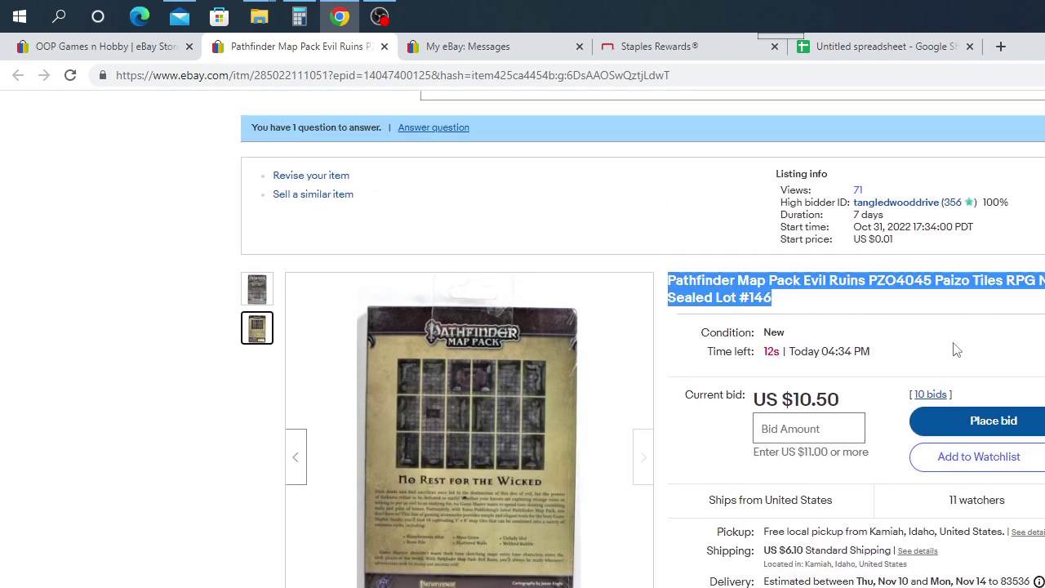
scroll(955, 350, down, 4)
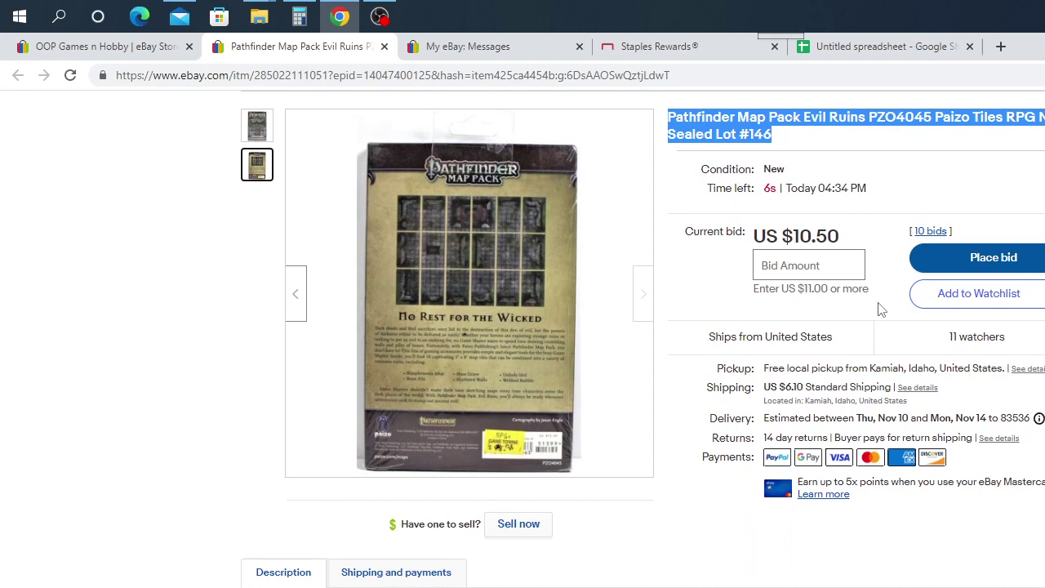
scroll(889, 351, up, 2)
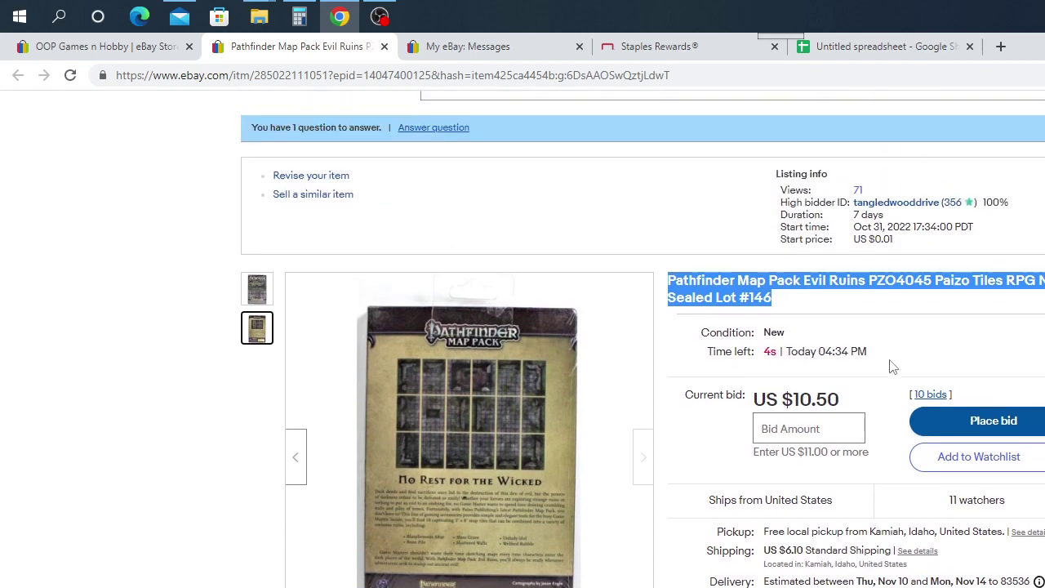
click(71, 76)
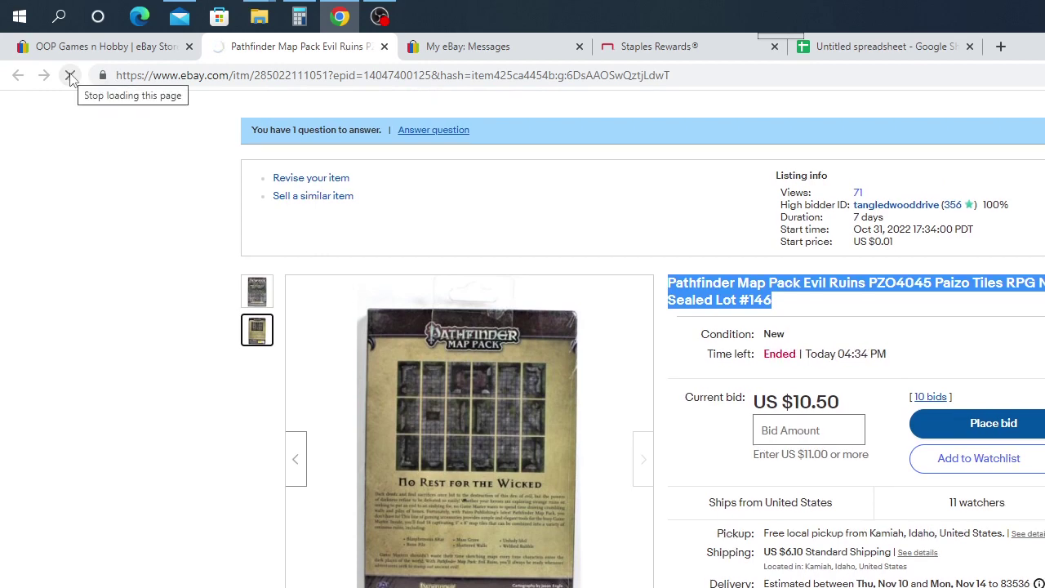
Enter the Evil Ruins auction's winning bid of 15.50 in cell B146 of the spreadsheet
click(895, 49)
click(771, 367)
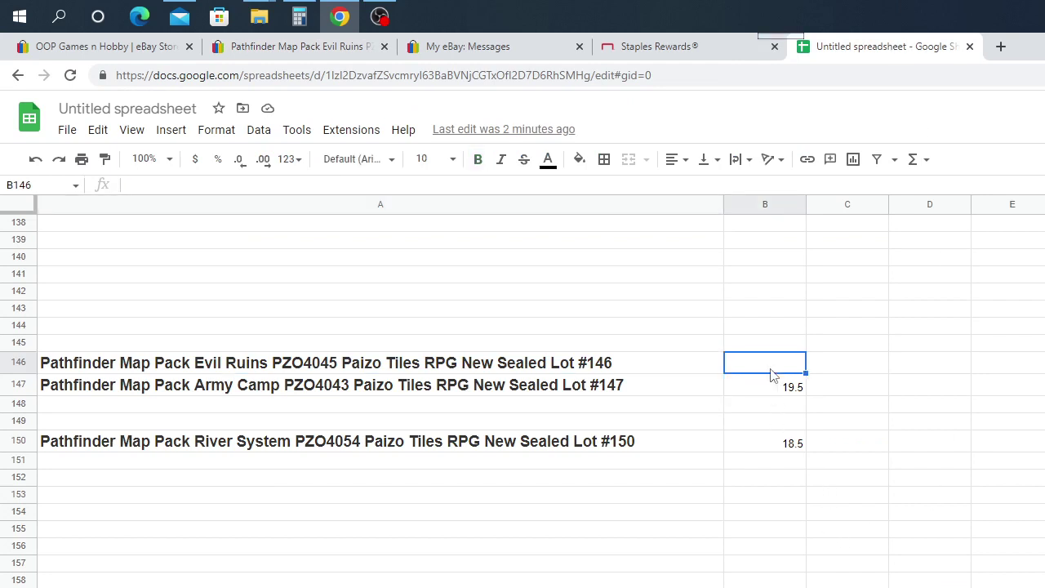
text(15.50)
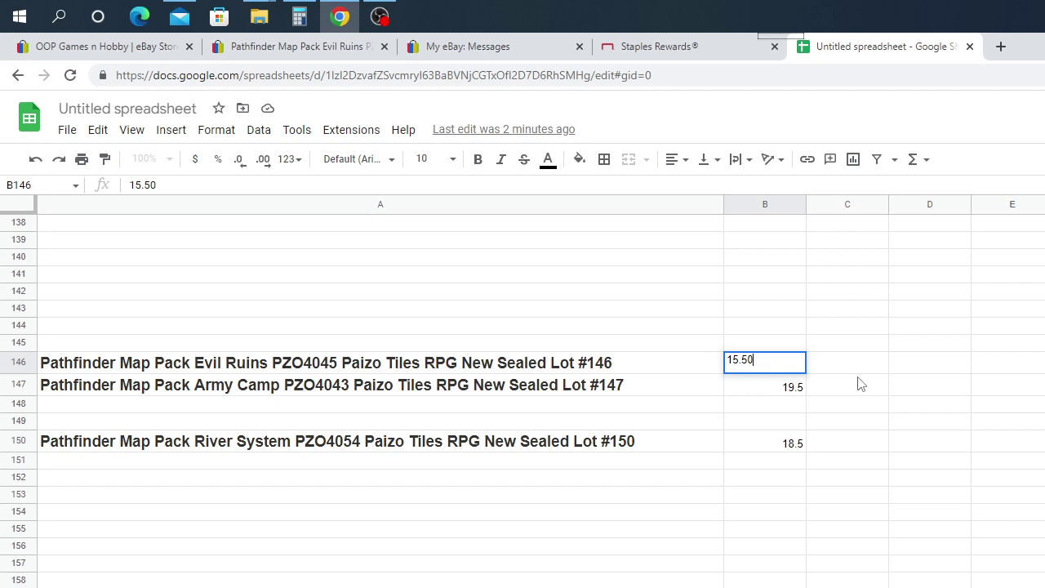
key(Tab)
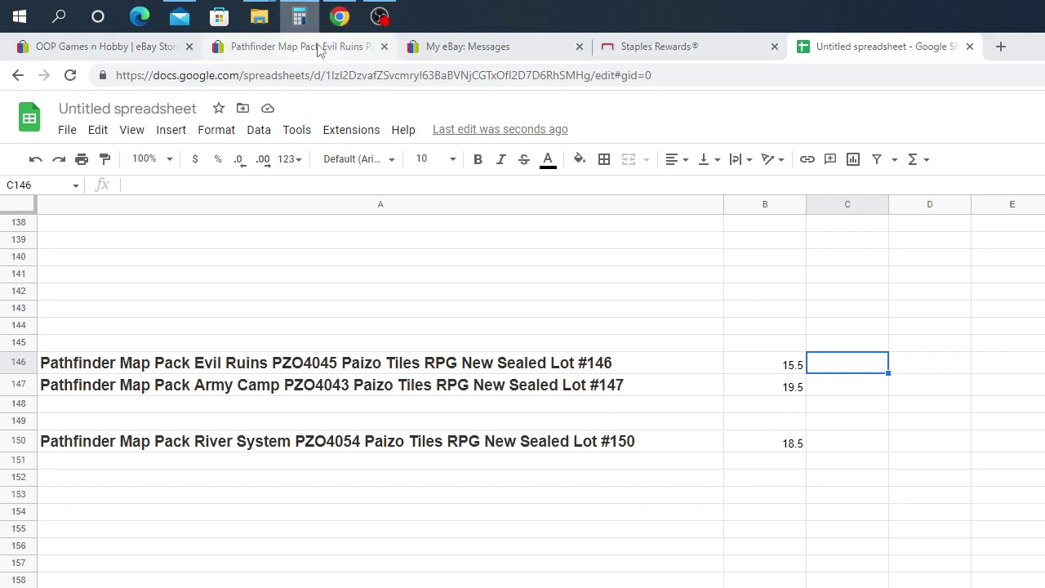
right_click(301, 17)
click(675, 130)
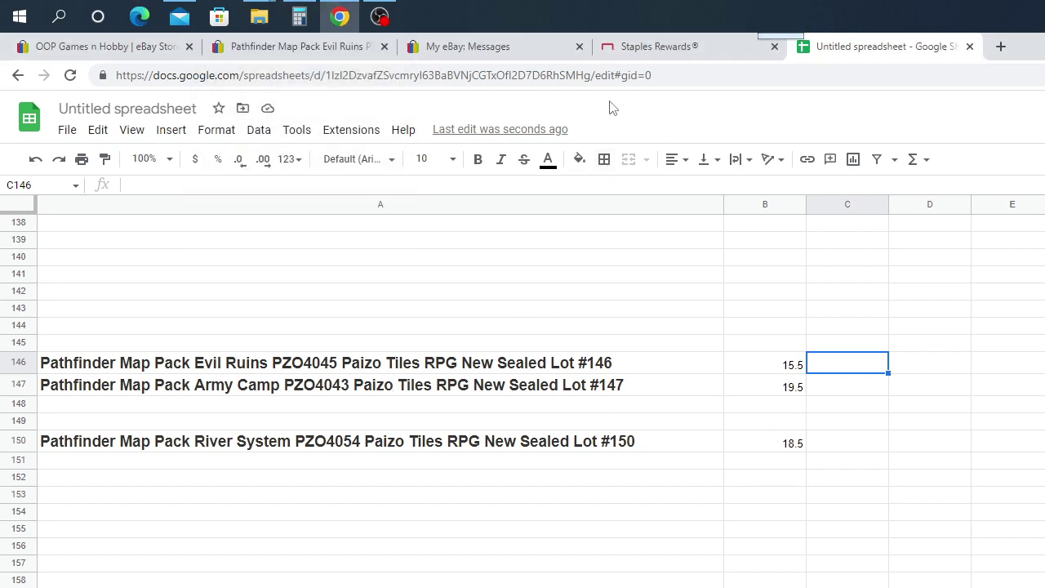
Close the sold Evil Ruins listing and return to the OOP Games n Hobby store page
click(276, 47)
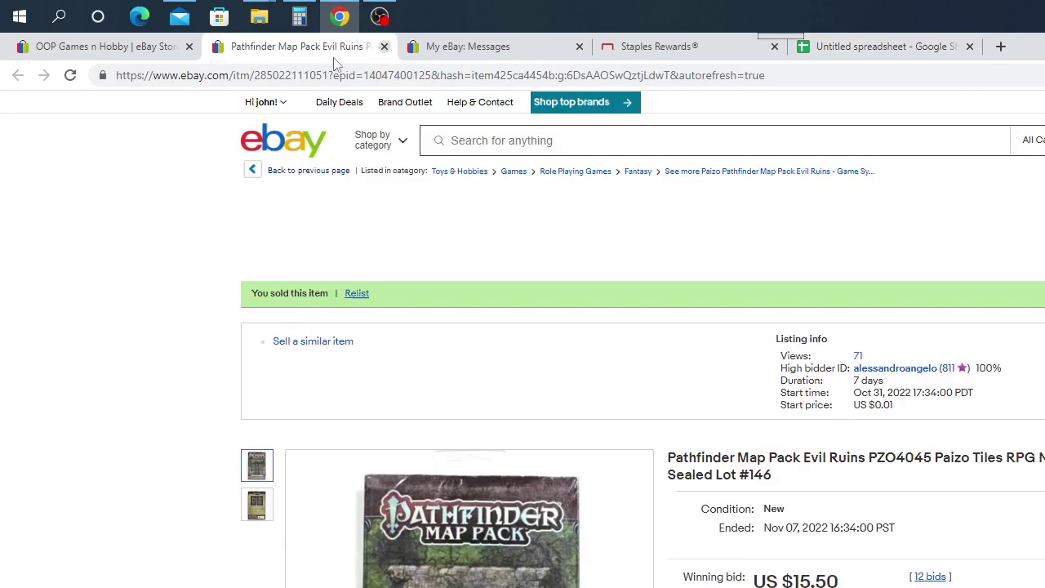
click(384, 47)
click(144, 47)
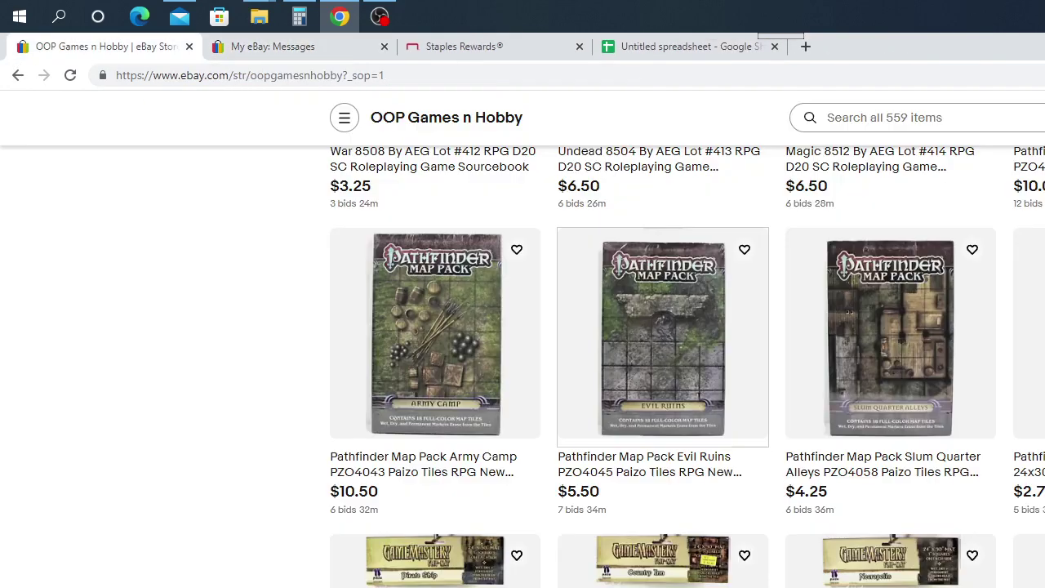
Open the Pathfinder Map Pack Slum Quarter Alleys listing from the store page and copy its full title
click(890, 366)
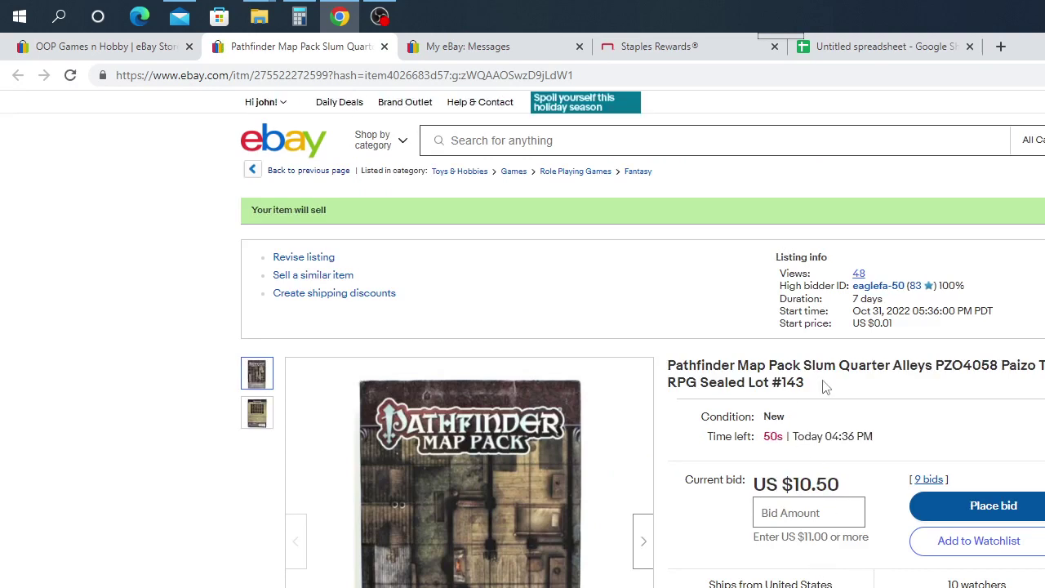
drag(823, 384, 677, 446)
click(813, 458)
right_click(697, 461)
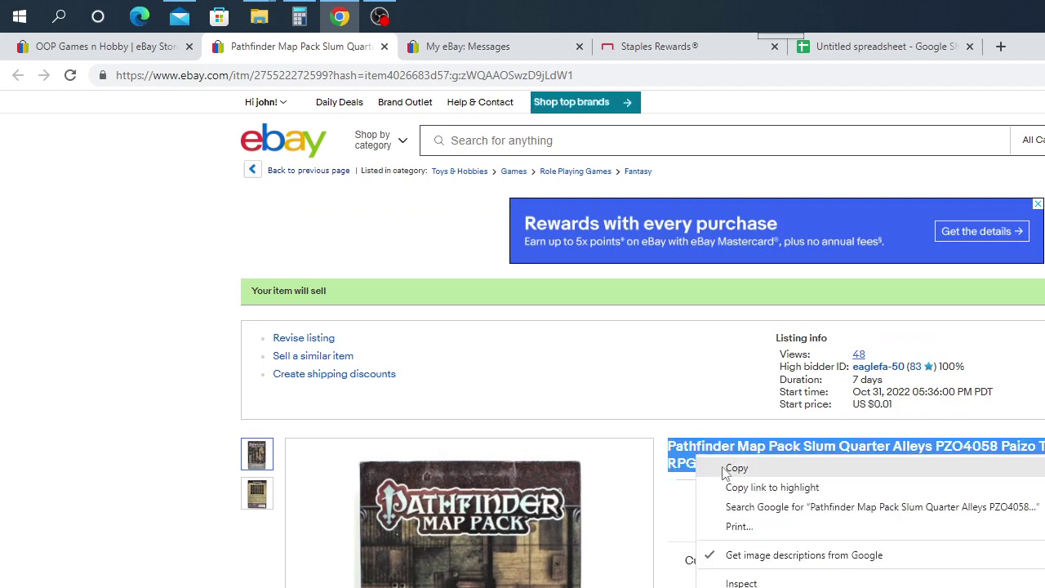
click(735, 470)
mouse_move(256, 494)
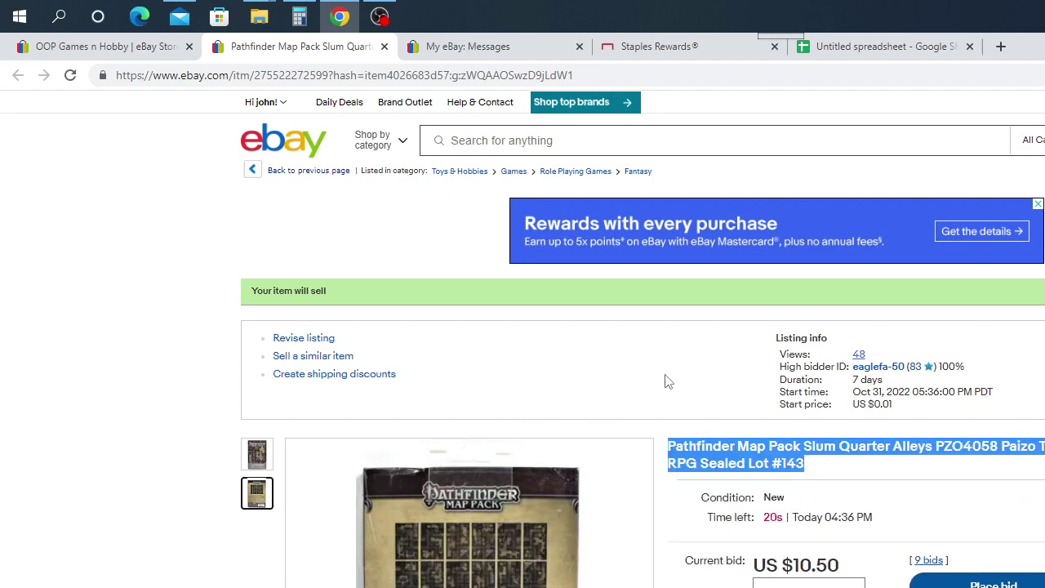
Paste the Slum Quarter Alleys title into cell A143 of the spreadsheet
click(882, 47)
click(50, 314)
right_click(51, 321)
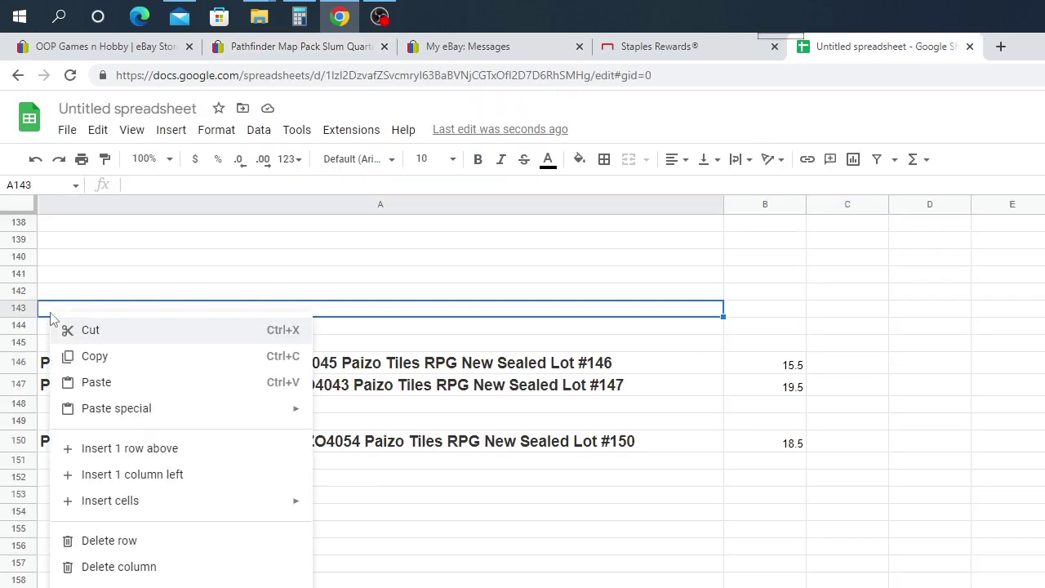
click(102, 381)
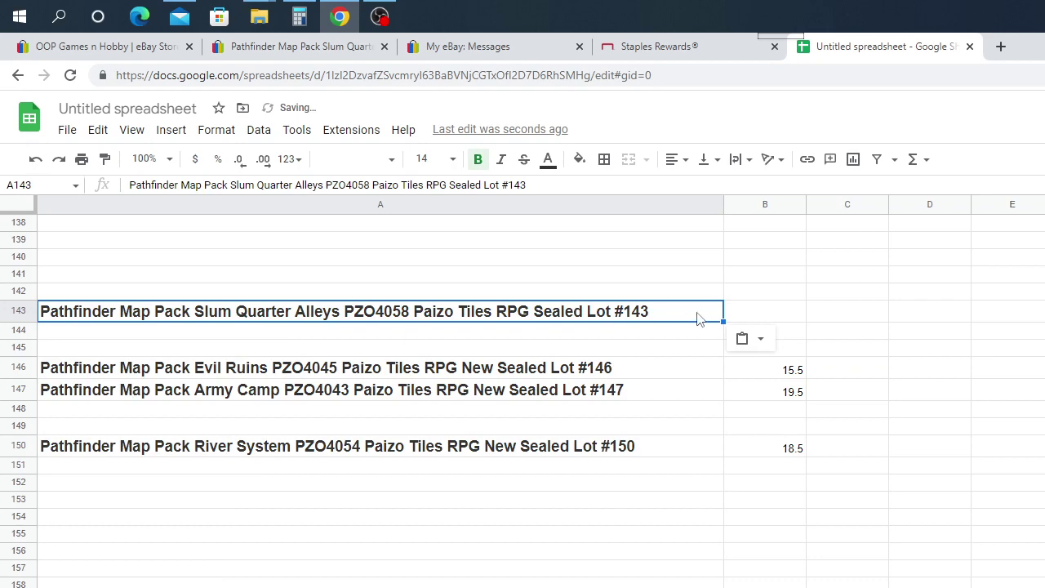
Check the Slum Quarter Alleys listing until its auction ends and enter the winning bid of 17.5 in cell B143
click(764, 313)
click(359, 49)
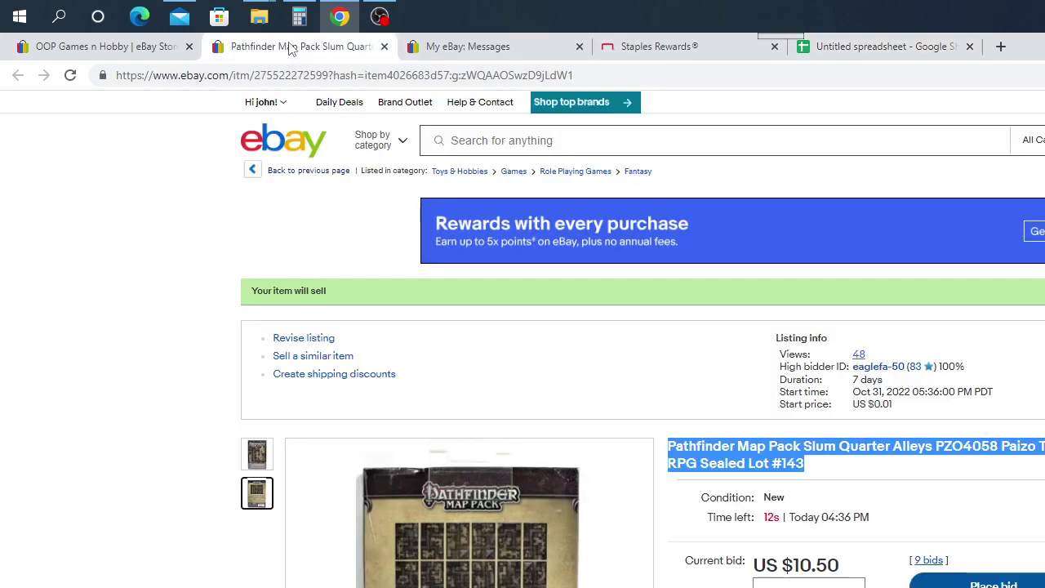
scroll(659, 423, down, 3)
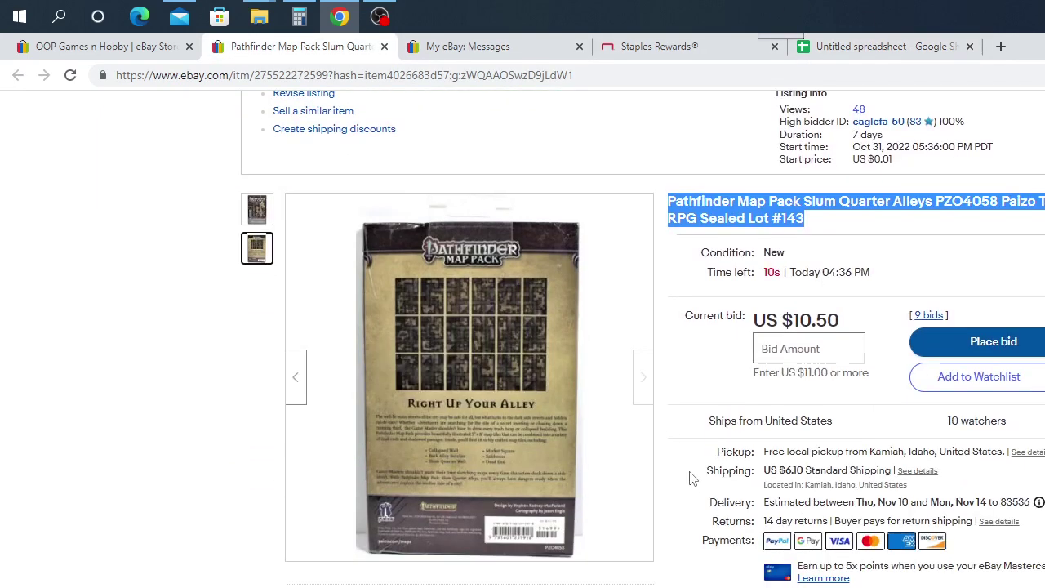
scroll(691, 479, up, 2)
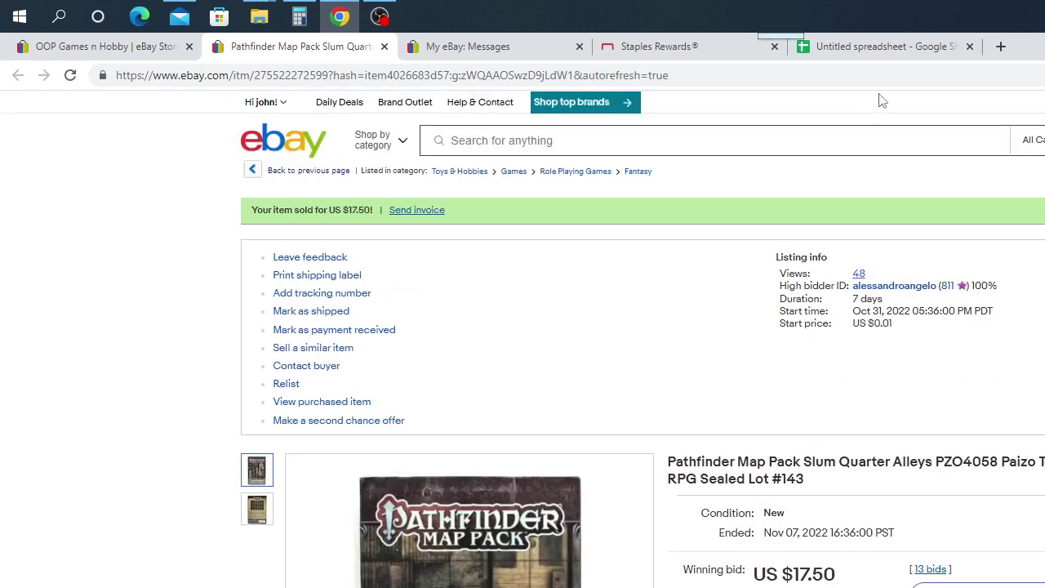
click(882, 49)
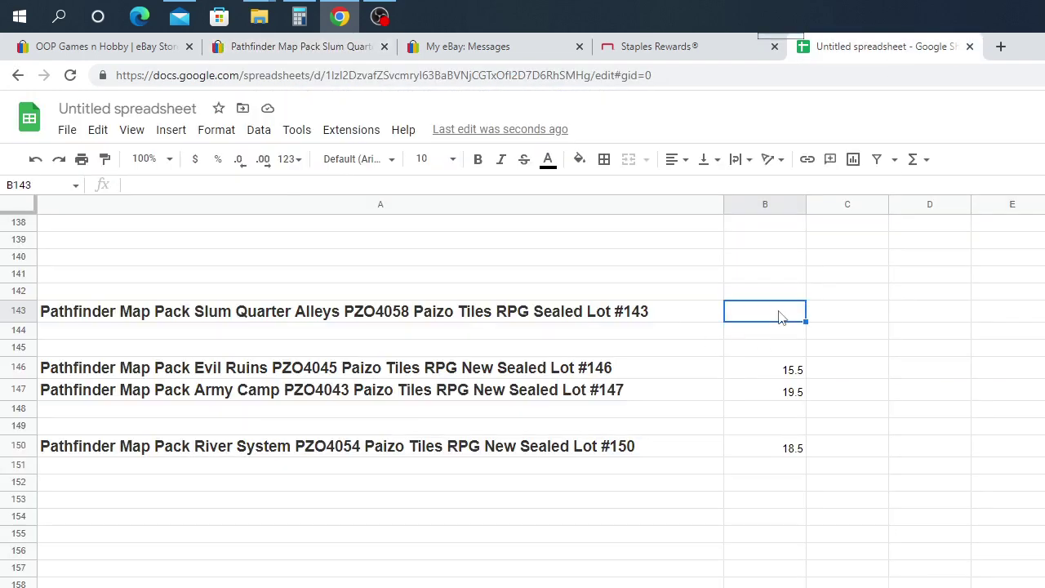
text(17.5)
drag(850, 370, 899, 371)
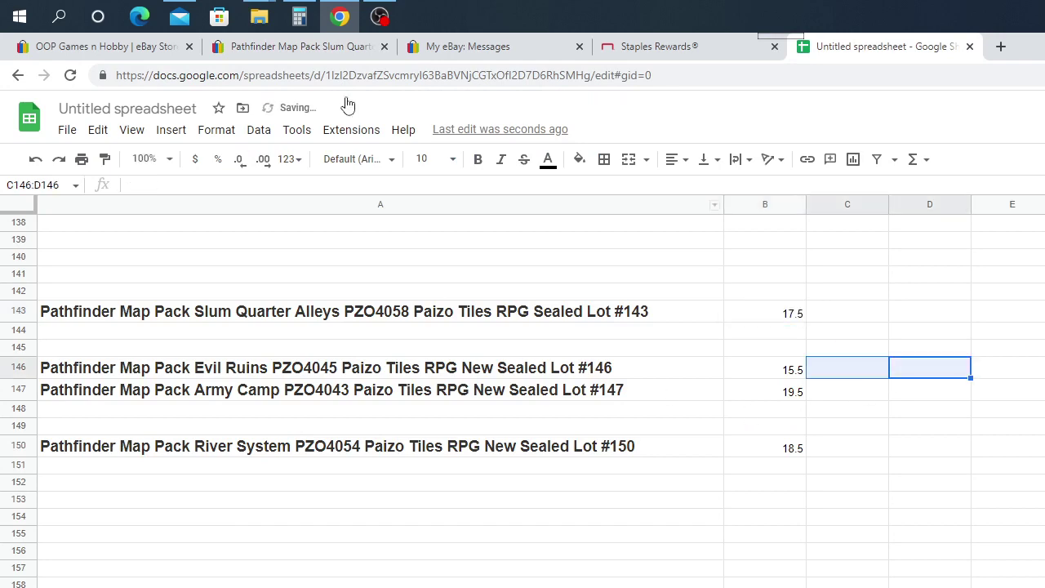
Close the sold Slum Quarter Alleys listing and return to the OOP Games n Hobby store page
click(370, 51)
click(384, 47)
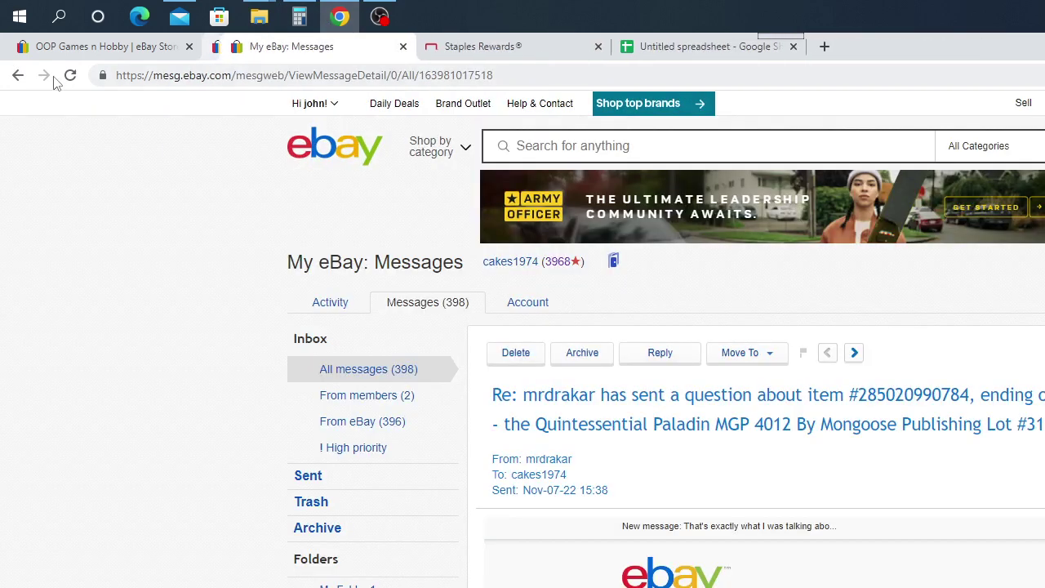
click(86, 49)
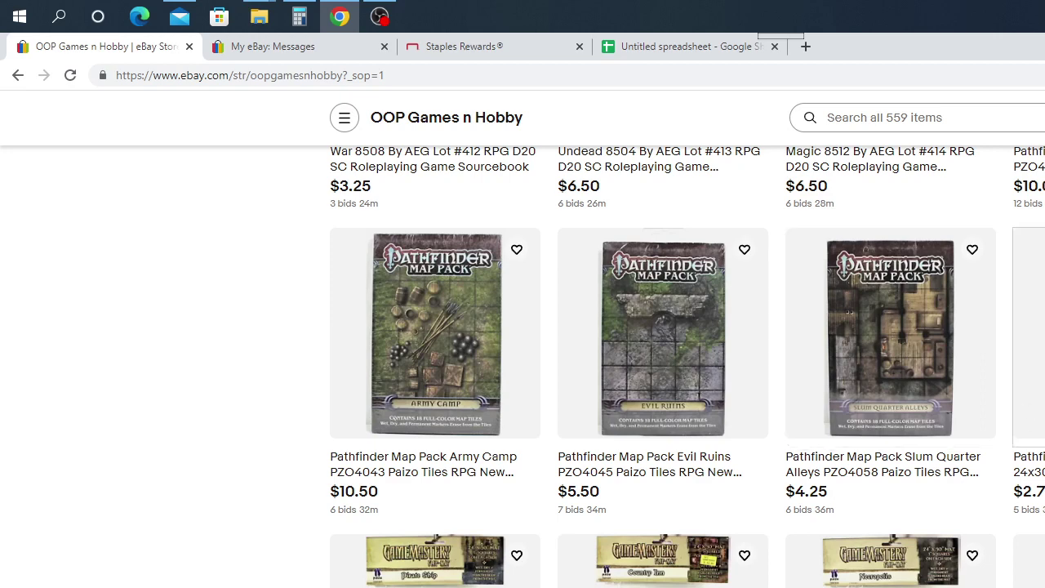
Open the Pathfinder Gamemastery Flip Mat Pub Crawl listing from the store page and examine its front and back photos
click(1029, 335)
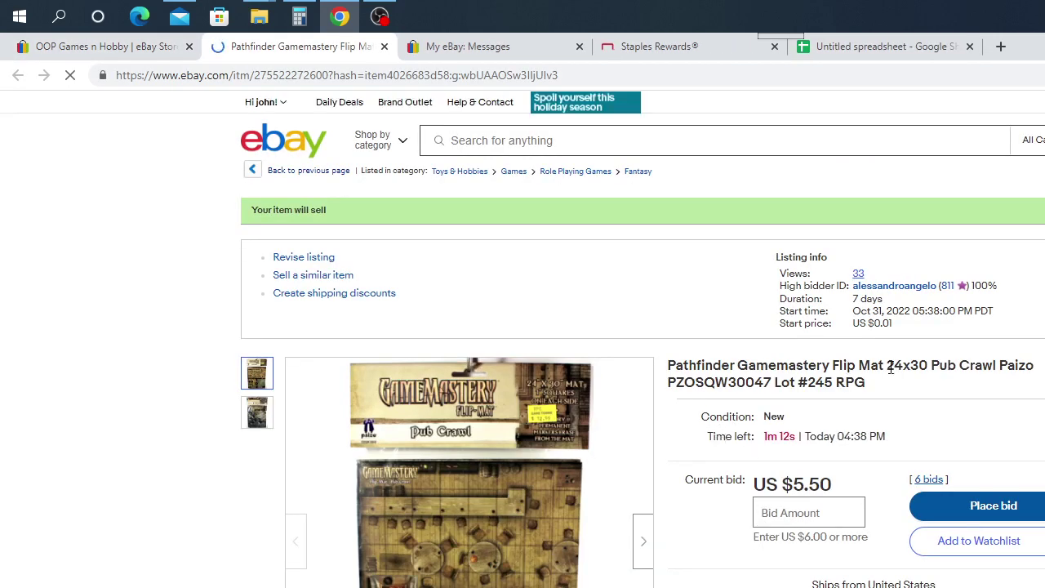
scroll(849, 367, down, 1)
mouse_move(436, 347)
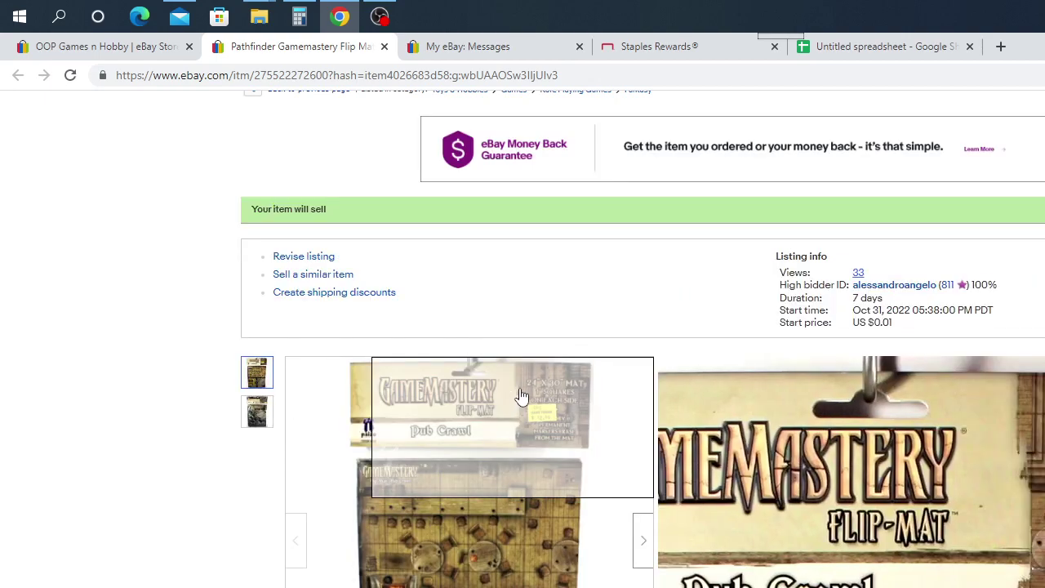
click(260, 417)
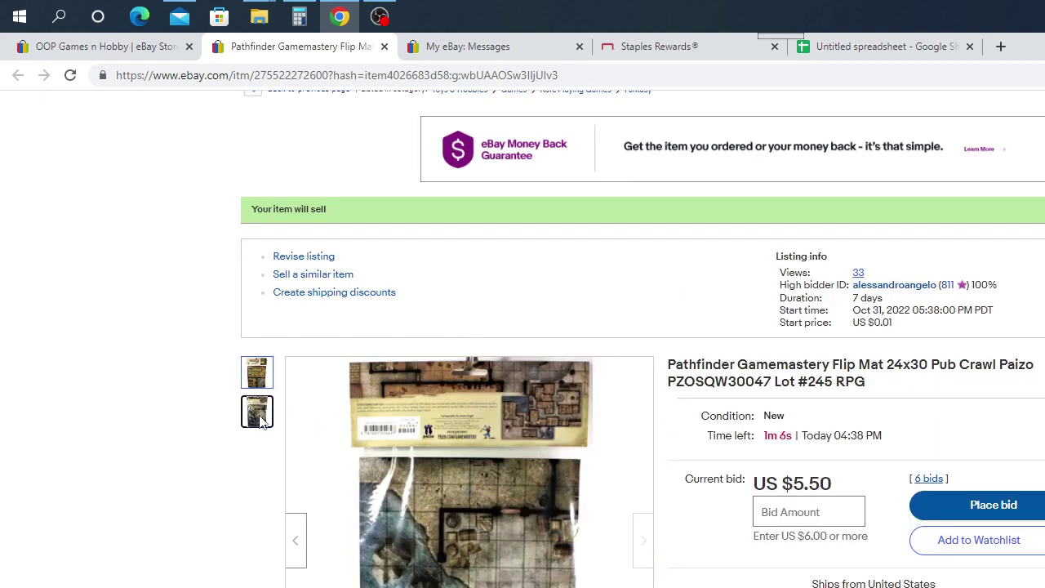
mouse_move(501, 423)
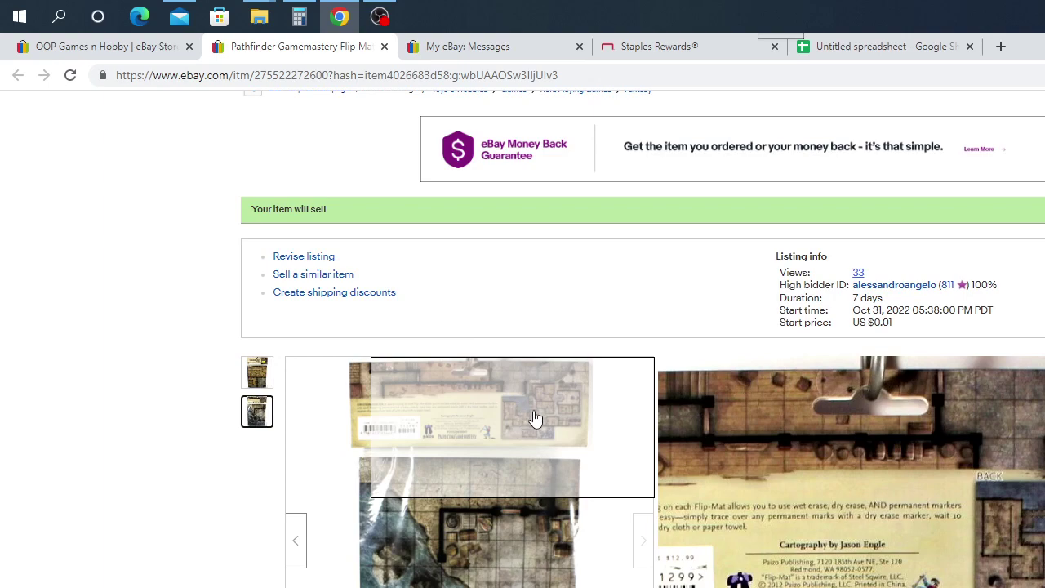
scroll(524, 421, down, 2)
scroll(523, 421, down, 1)
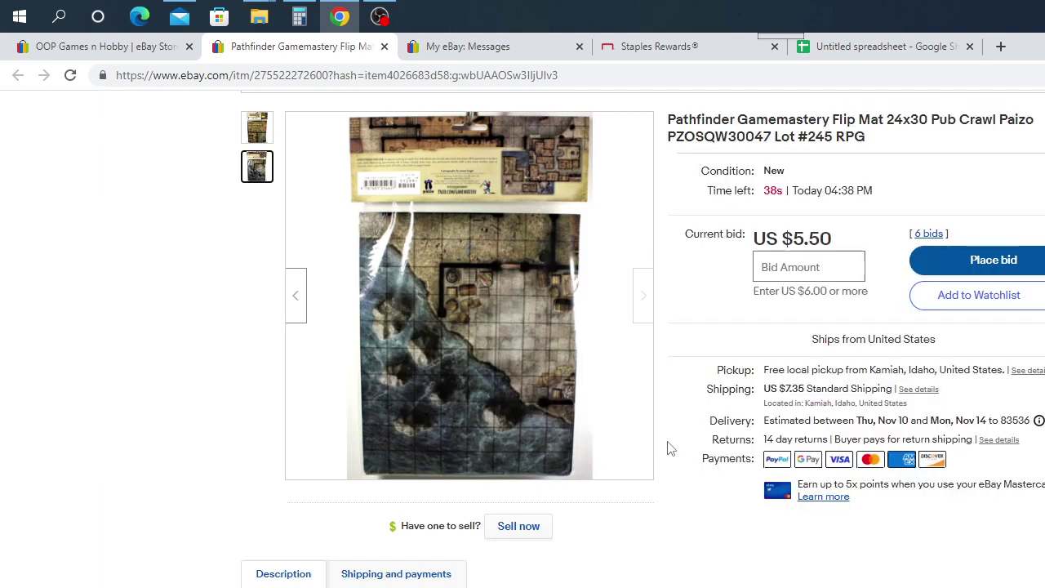
Copy the full title of the Pub Crawl Flip Mat listing
scroll(671, 445, up, 2)
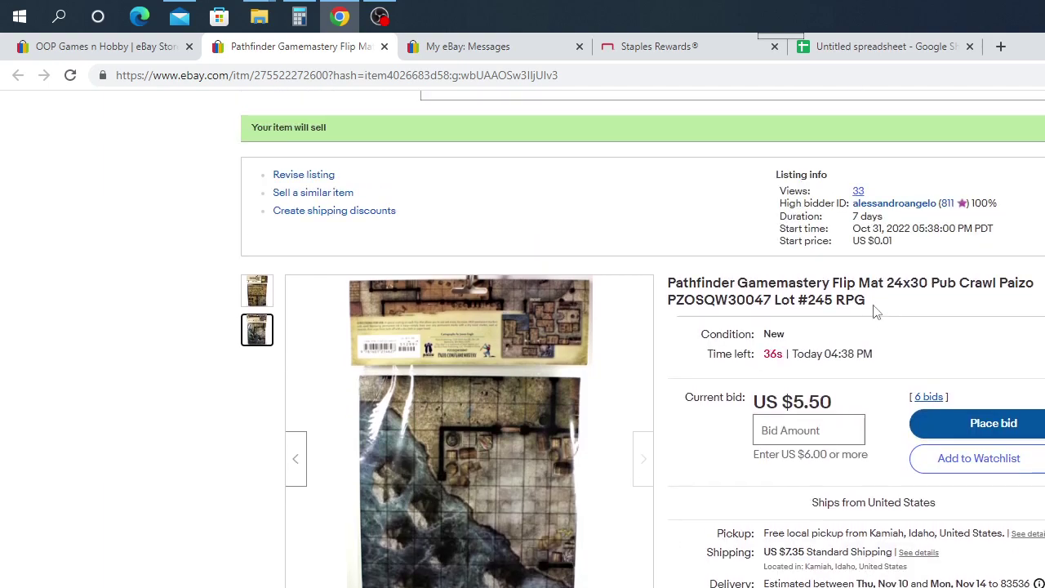
mouse_move(642, 299)
drag(705, 333, 679, 281)
right_click(679, 282)
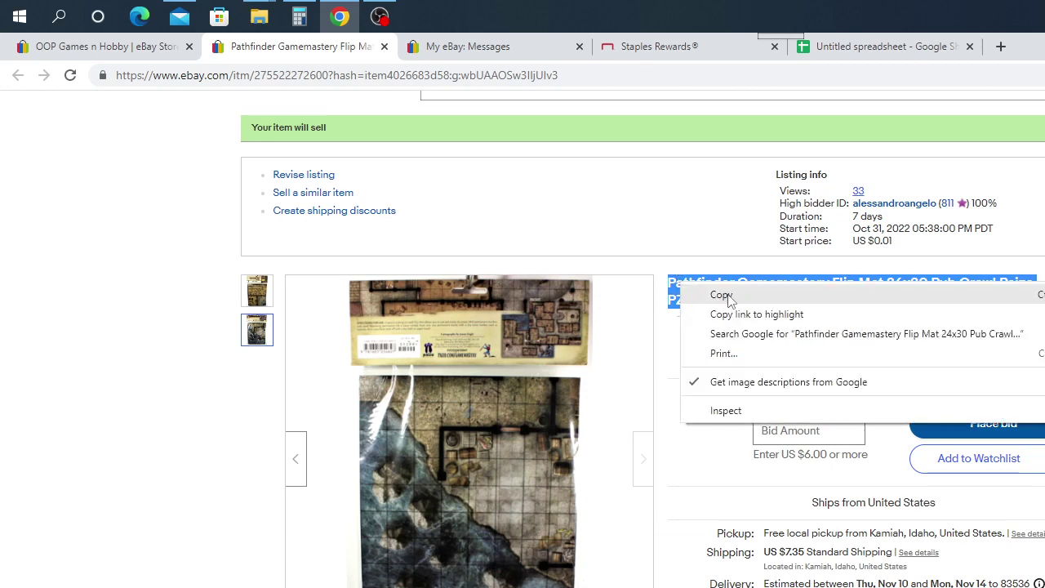
click(726, 296)
Paste the Pub Crawl title into cell A245 of the spreadsheet
click(898, 49)
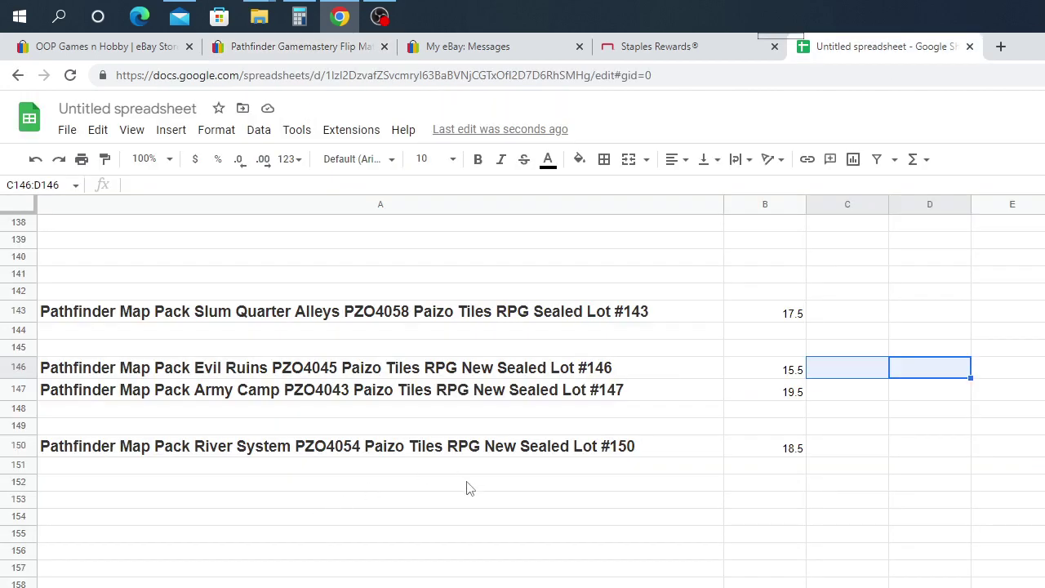
scroll(523, 392, down, 20)
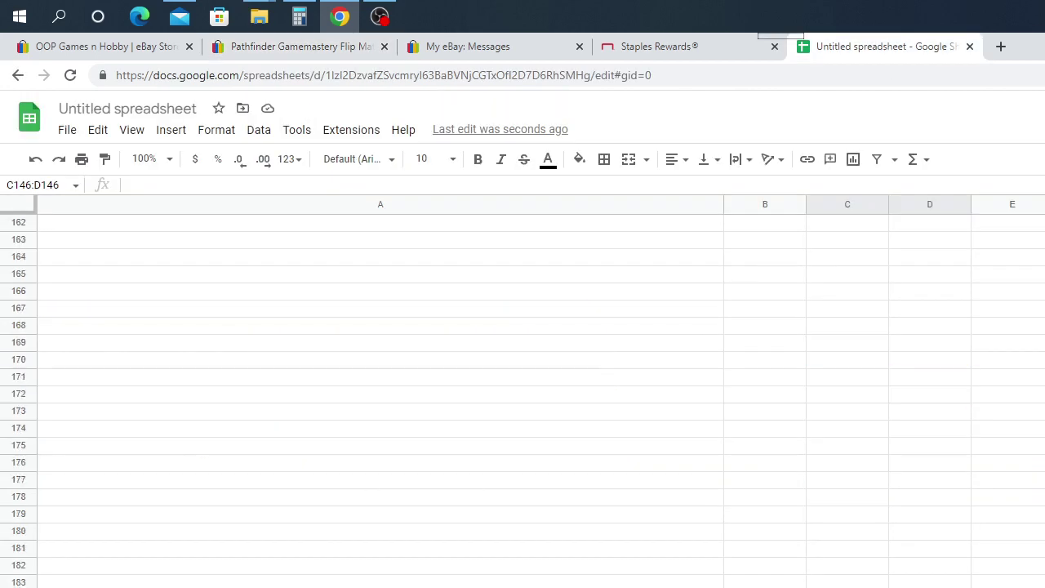
scroll(523, 393, up, 2)
scroll(140, 450, up, 3)
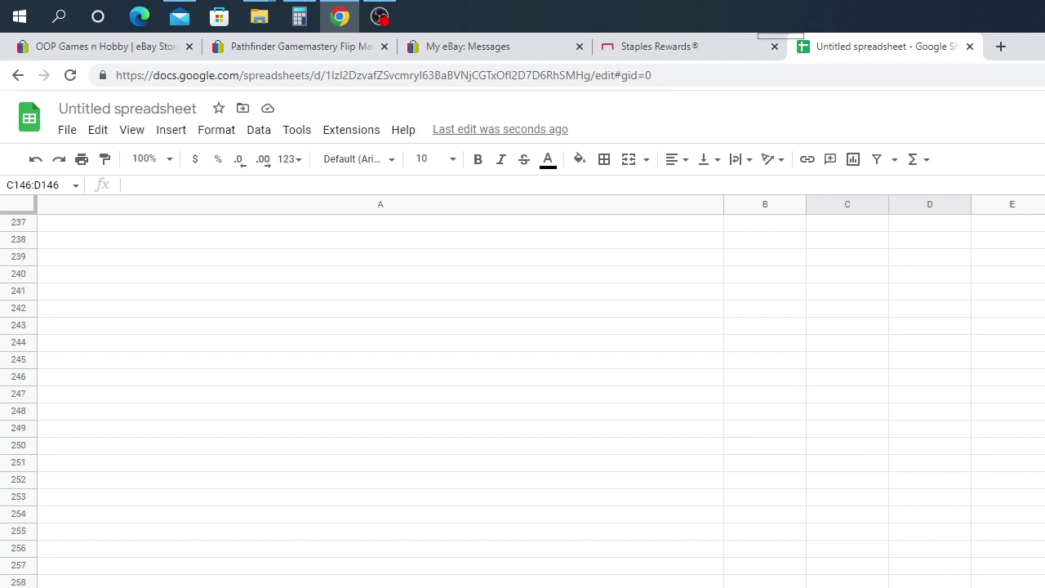
right_click(50, 415)
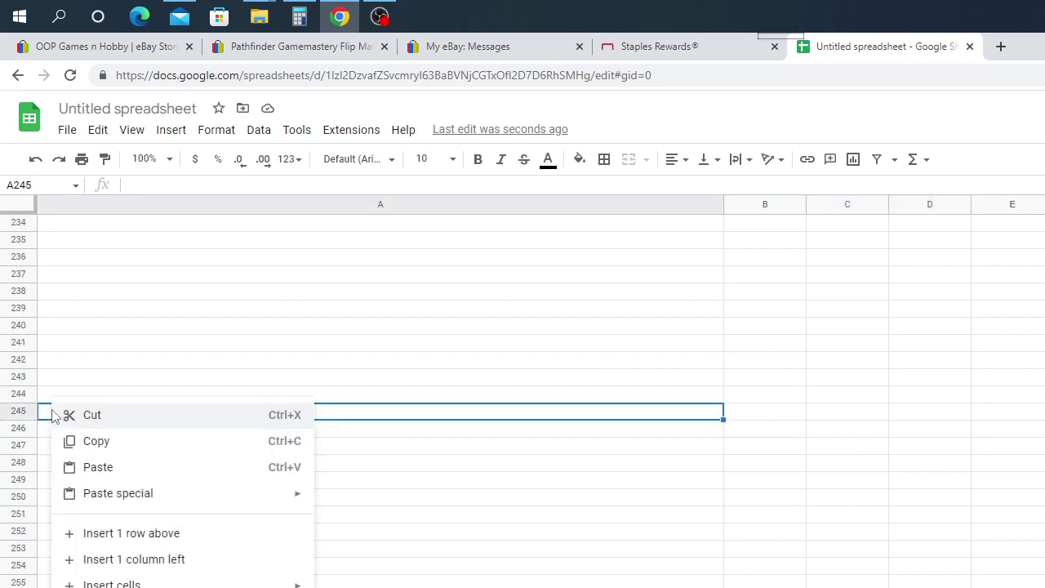
click(123, 474)
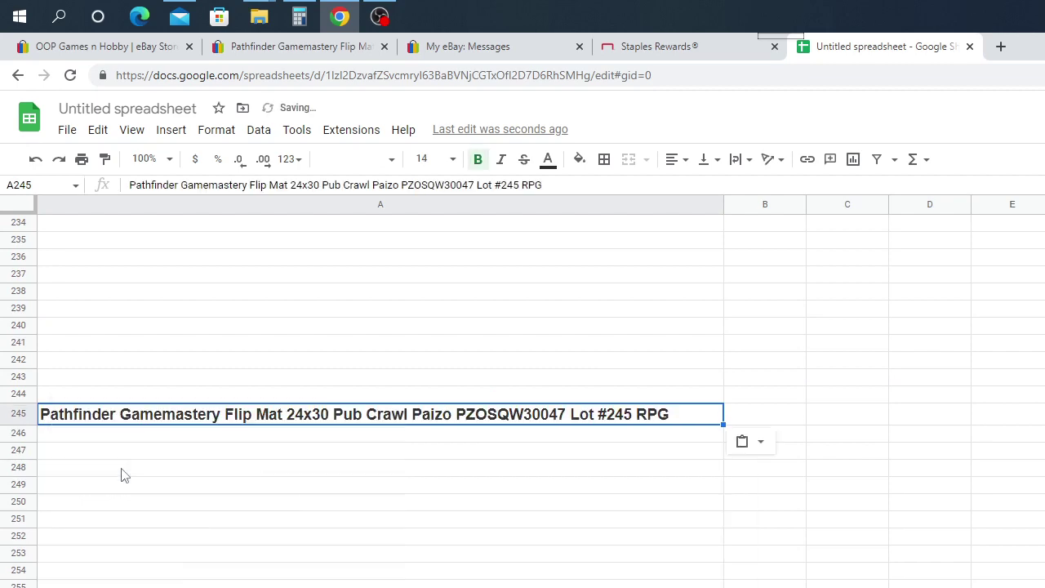
Check the Pub Crawl listing until its auction ends and enter the winning bid of 12.50 in cell B245
drag(780, 401, 785, 424)
click(786, 425)
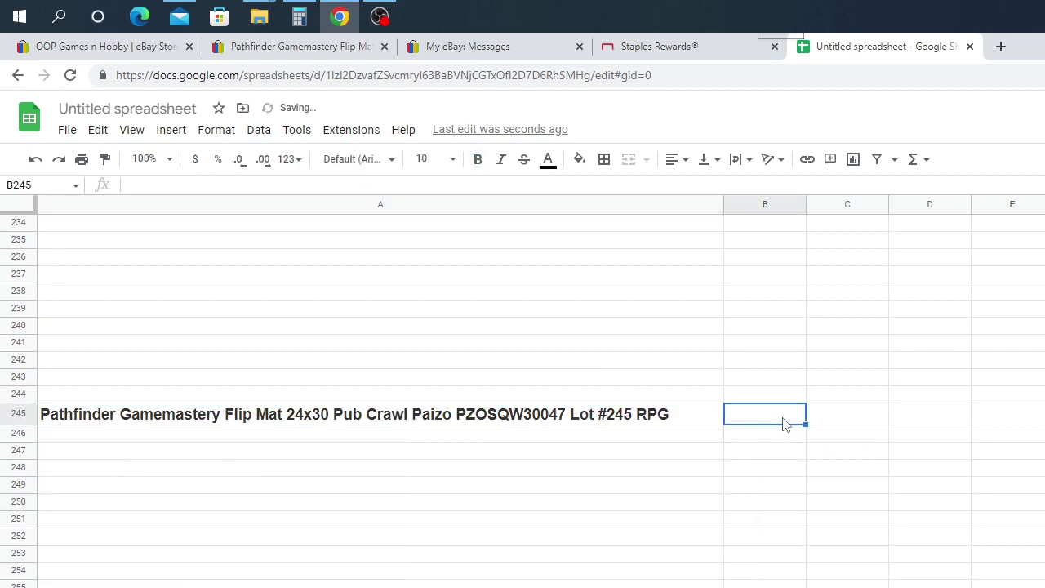
click(279, 49)
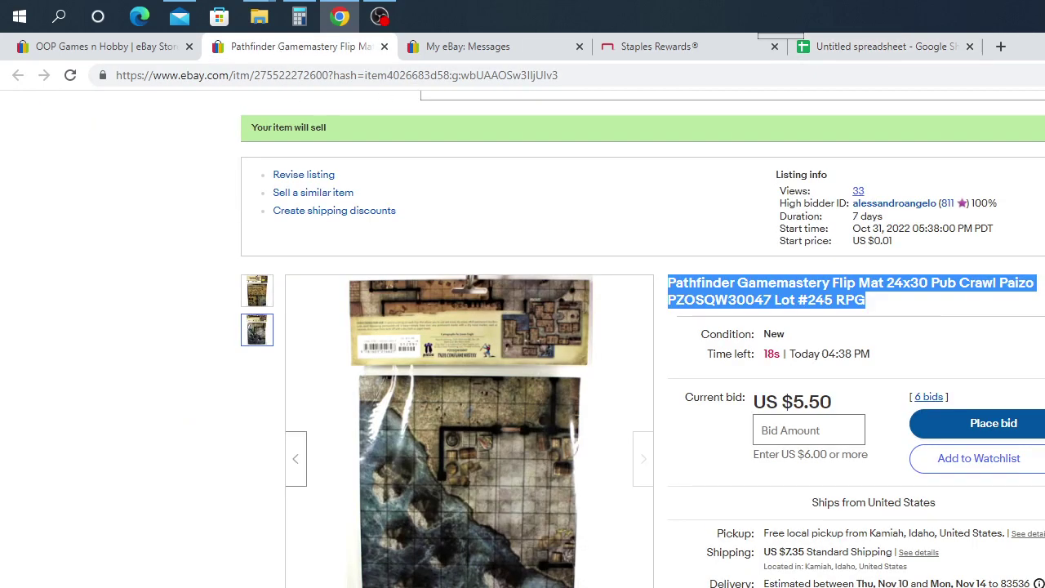
scroll(896, 370, down, 1)
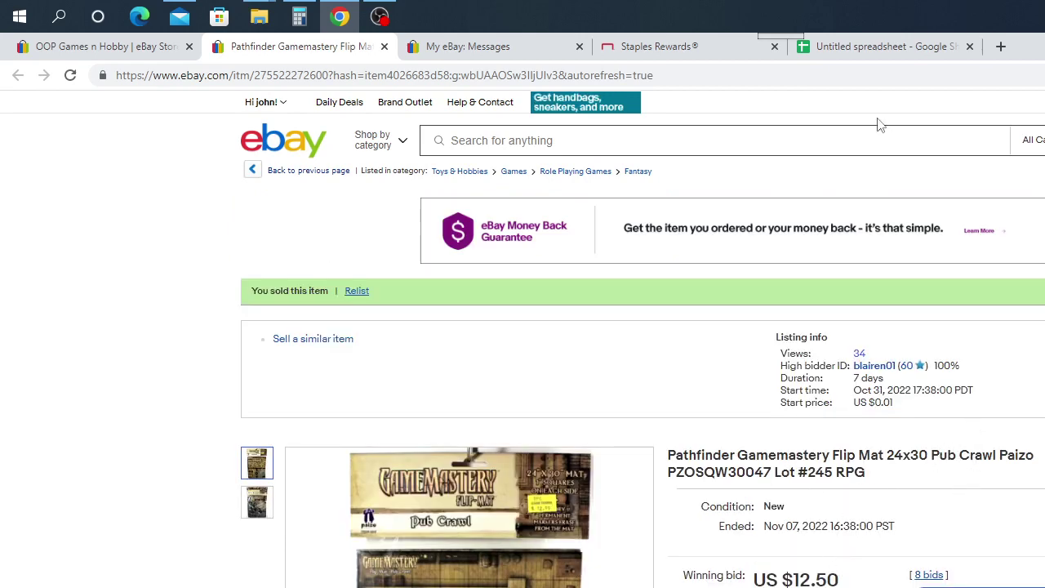
click(878, 49)
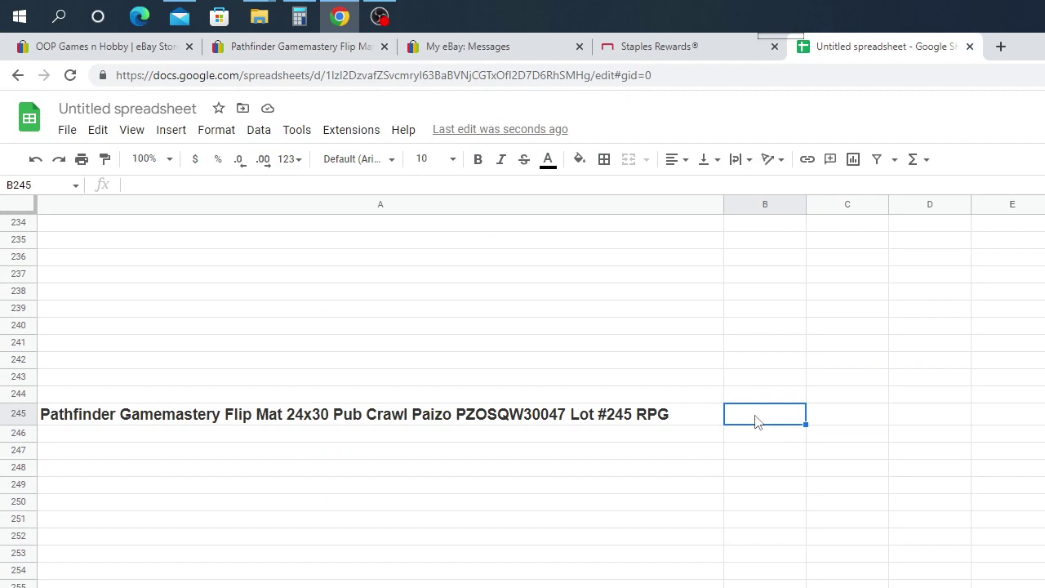
text(12.50)
click(915, 382)
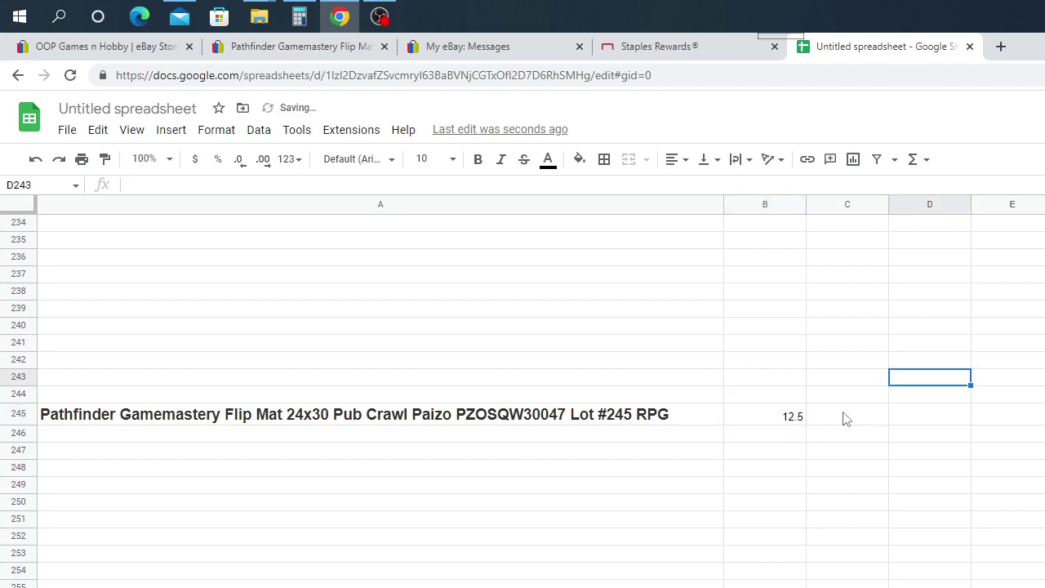
Close the sold Pub Crawl listing and open the Pathfinder Gamemastery Flip Mat Pirate Ship auction from the store
click(309, 49)
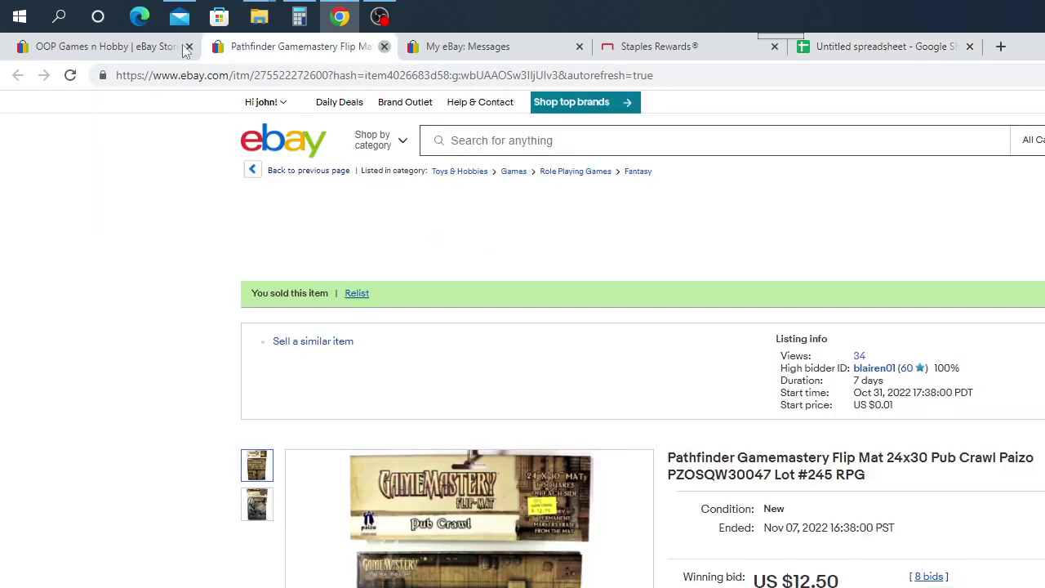
click(385, 47)
click(143, 49)
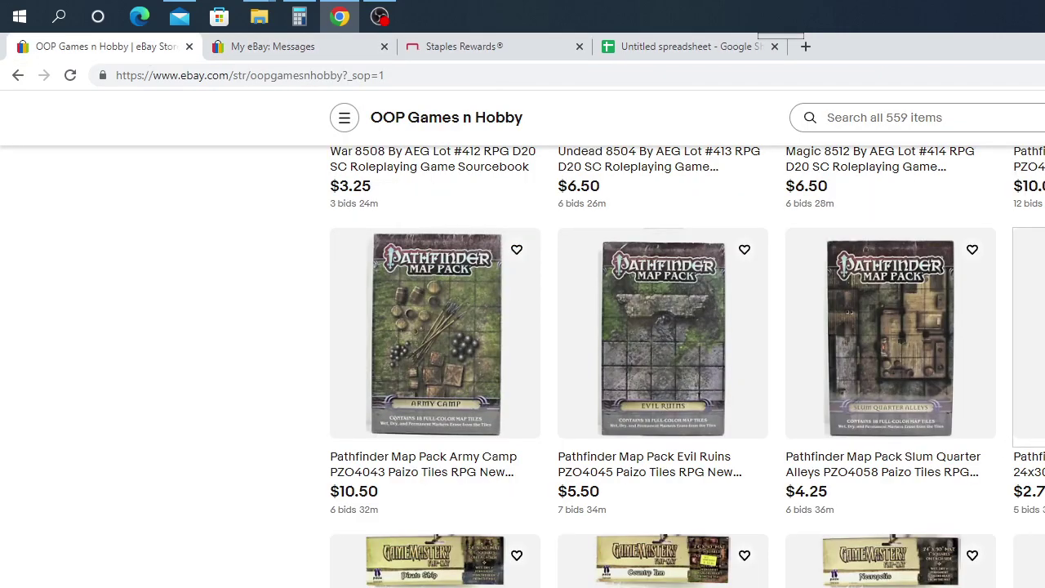
key(ctrl+shift+t)
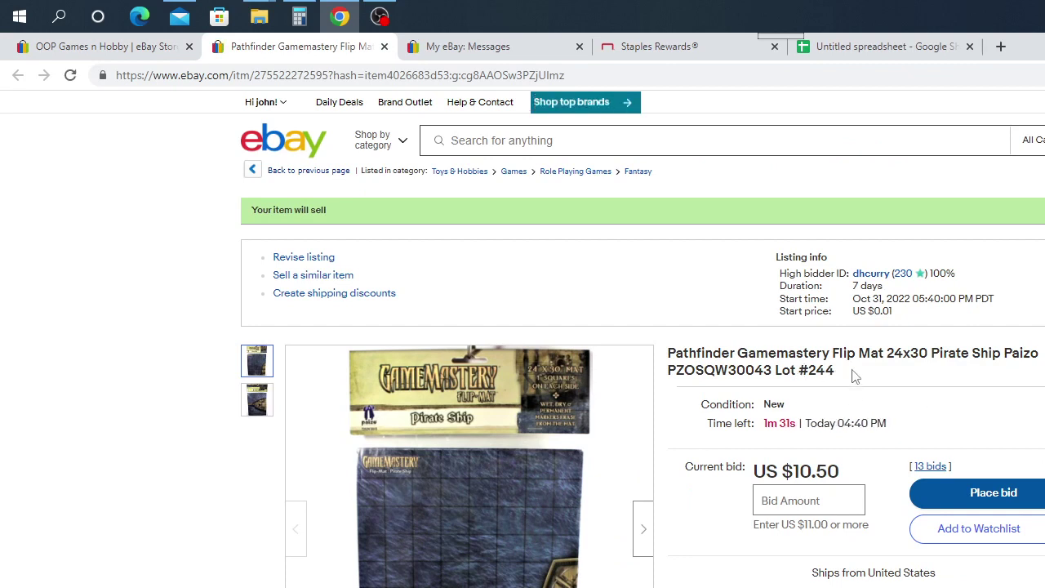
Copy the full title of the Pirate Ship Flip Mat listing, including its lot number
drag(855, 376, 671, 364)
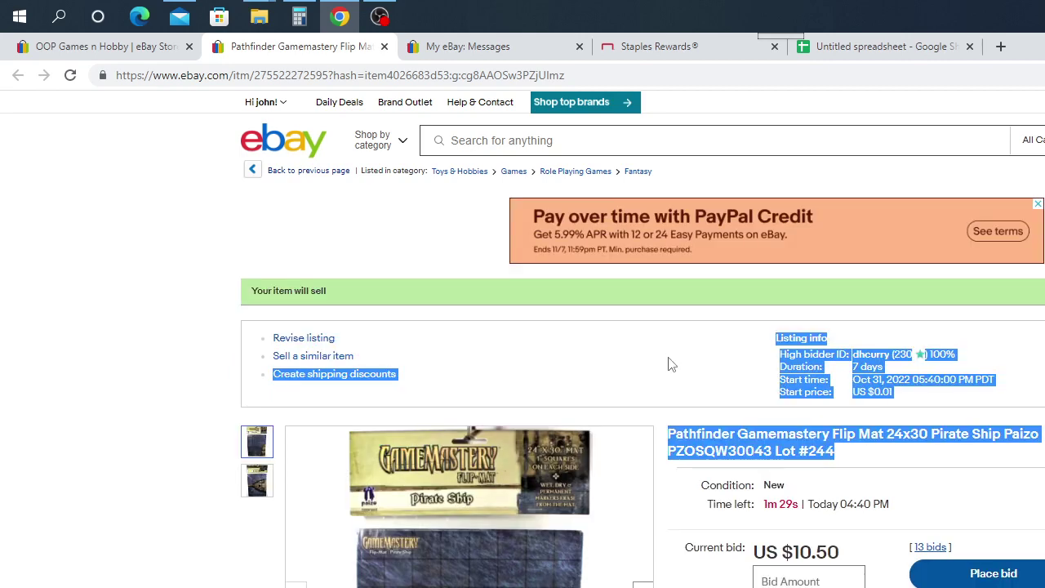
click(916, 467)
drag(849, 456, 672, 439)
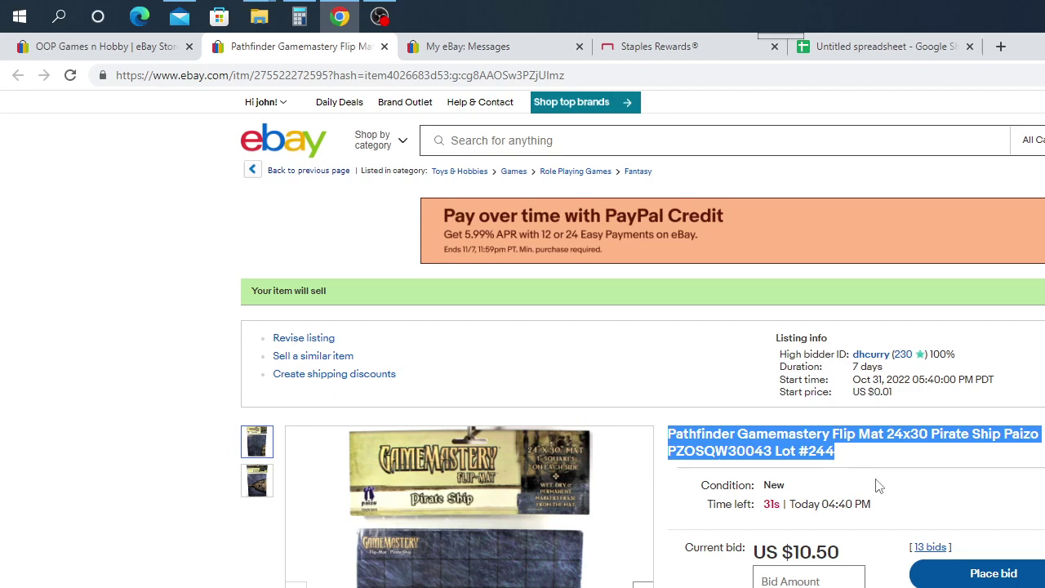
click(850, 459)
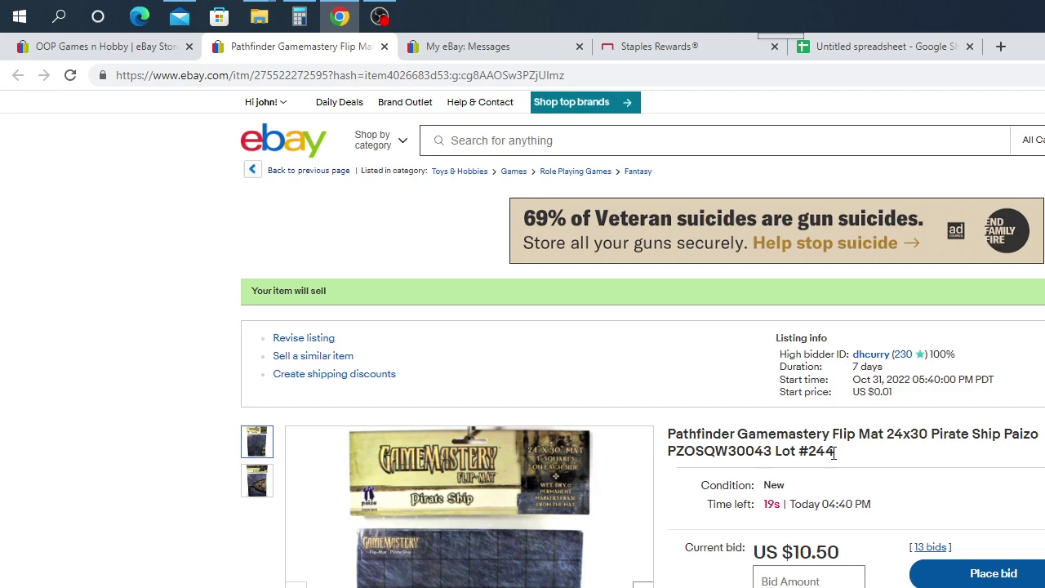
drag(834, 452, 668, 439)
right_click(668, 440)
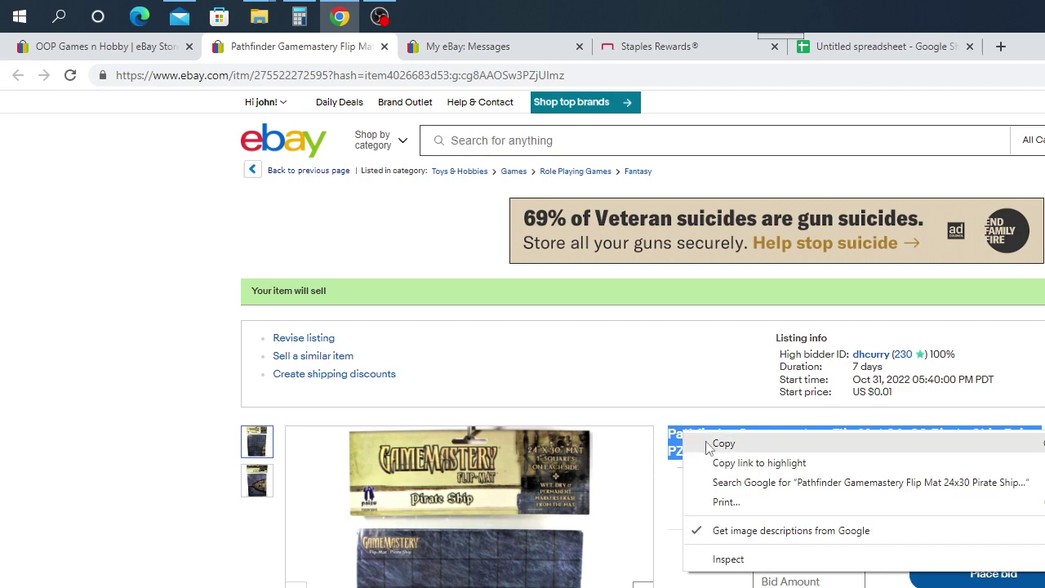
click(709, 442)
Paste the Pirate Ship title into cell A244 of the spreadsheet
click(880, 49)
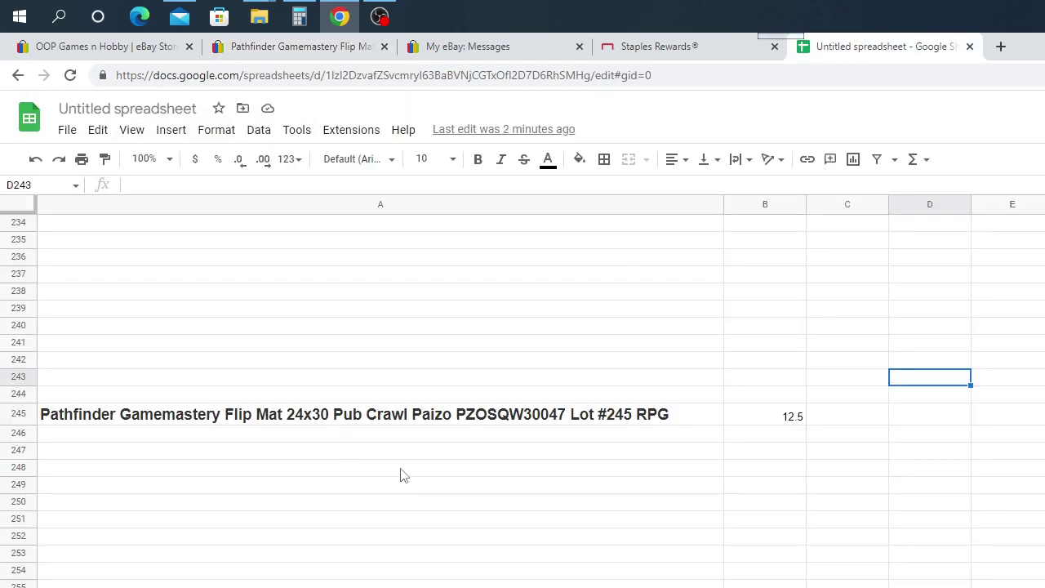
click(61, 398)
right_click(64, 401)
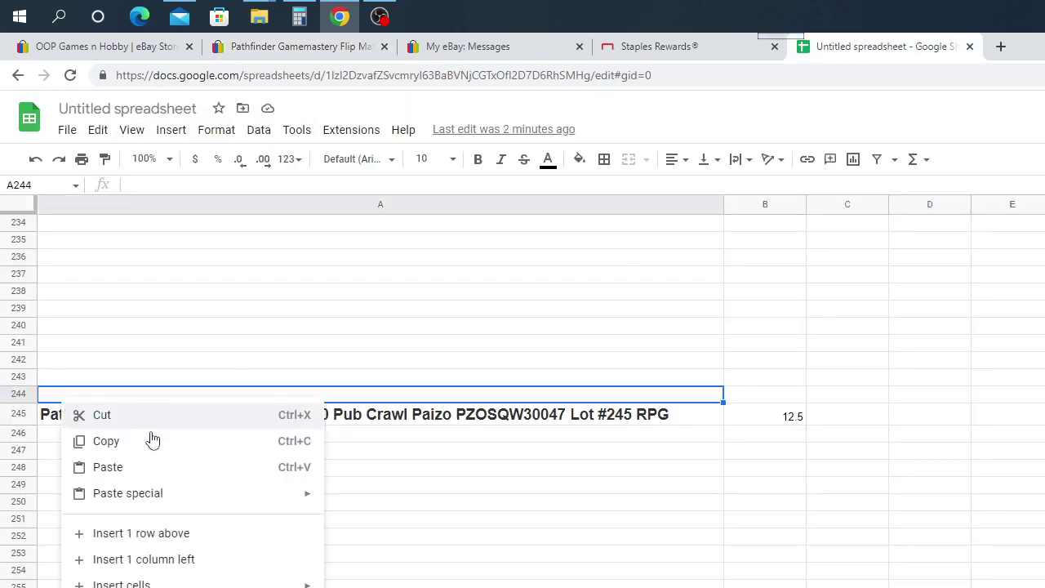
click(133, 474)
Check the Pirate Ship listing until its auction ends and enter the winning bid of 18.50 in cell B244
click(776, 400)
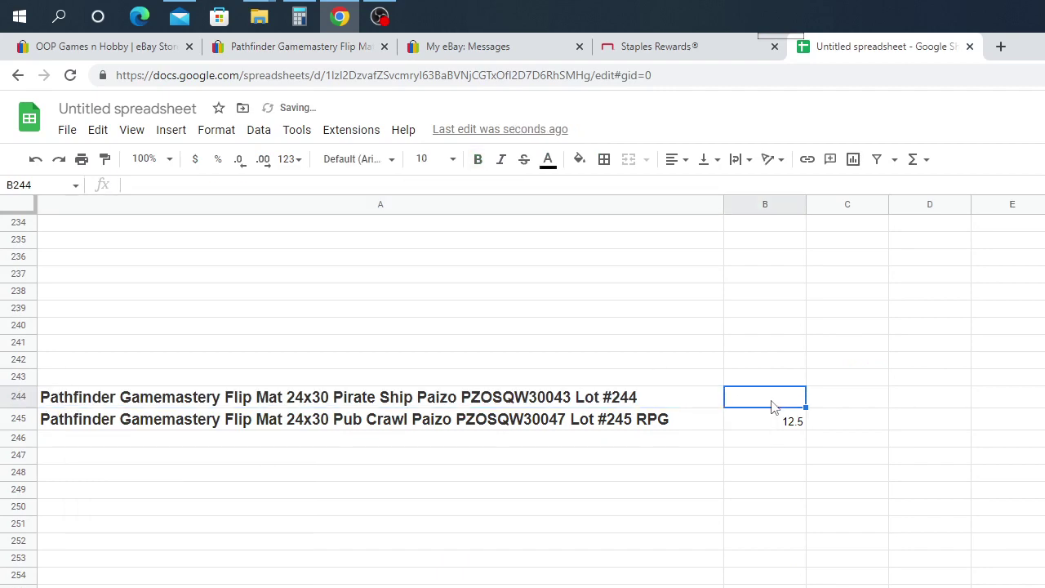
click(321, 49)
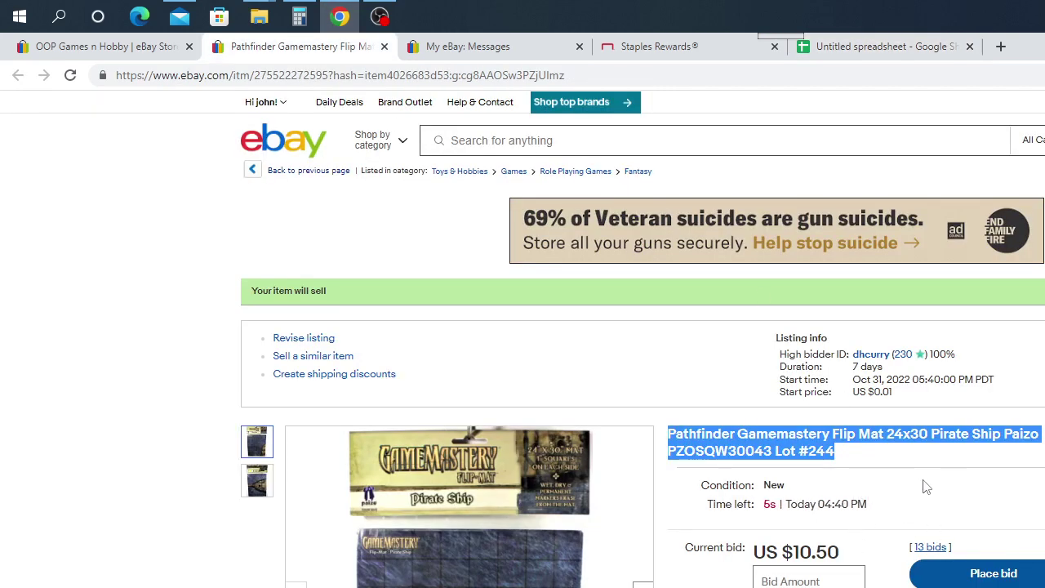
scroll(927, 487, down, 1)
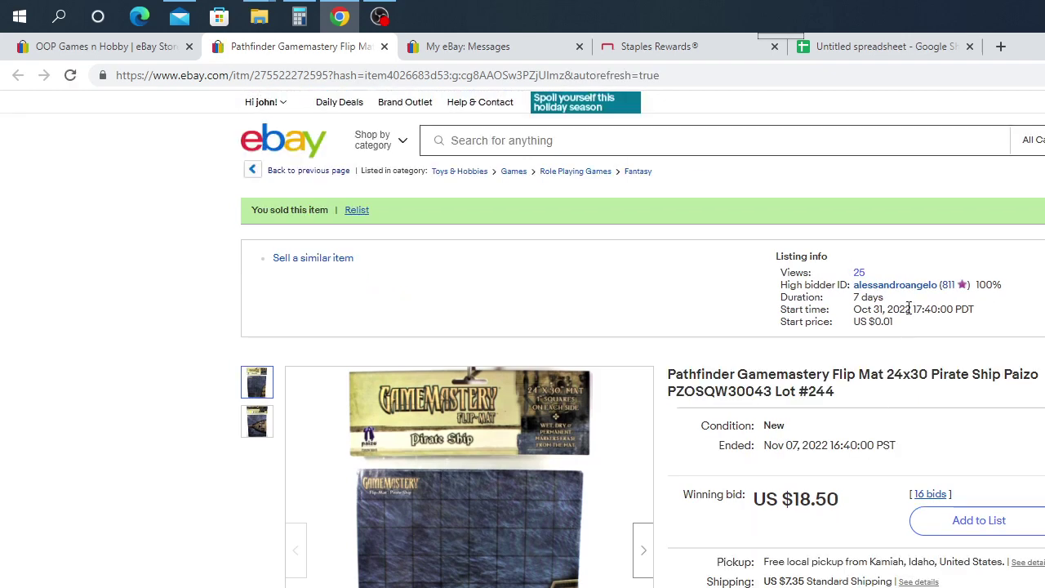
click(890, 47)
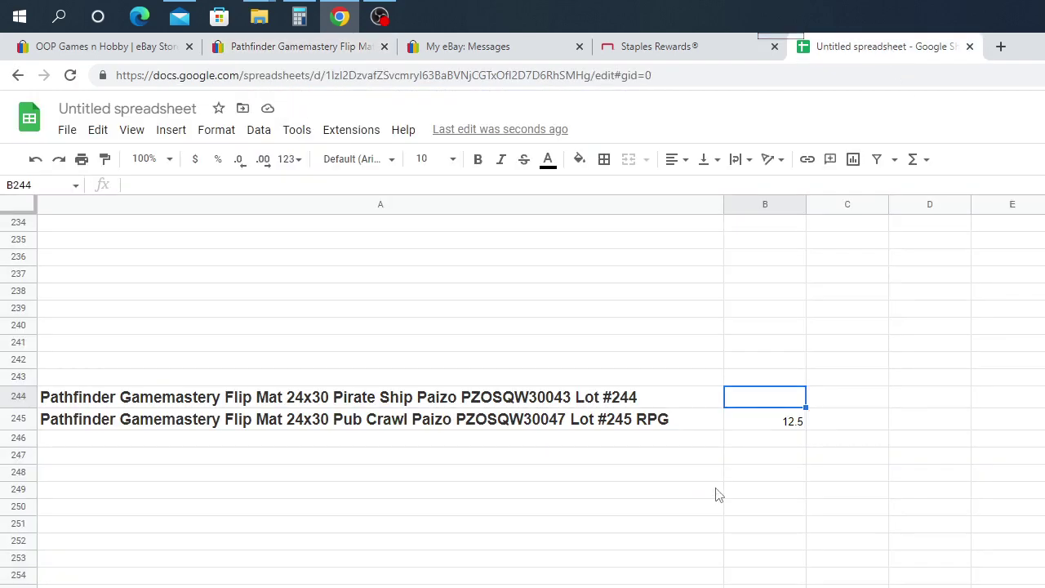
text(18.50)
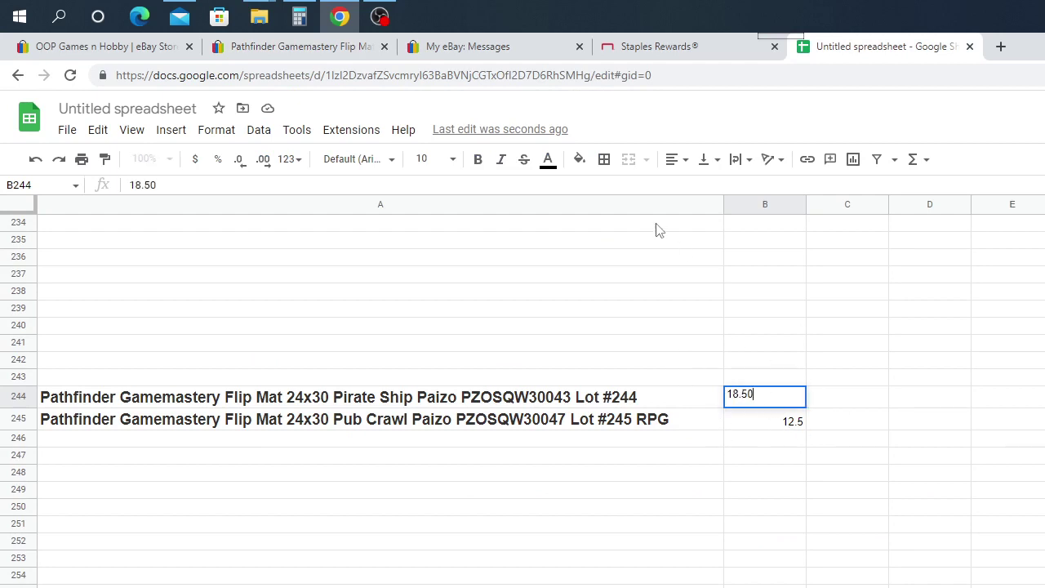
Examine the Pirate Ship listing's back photo and item specifics
click(282, 47)
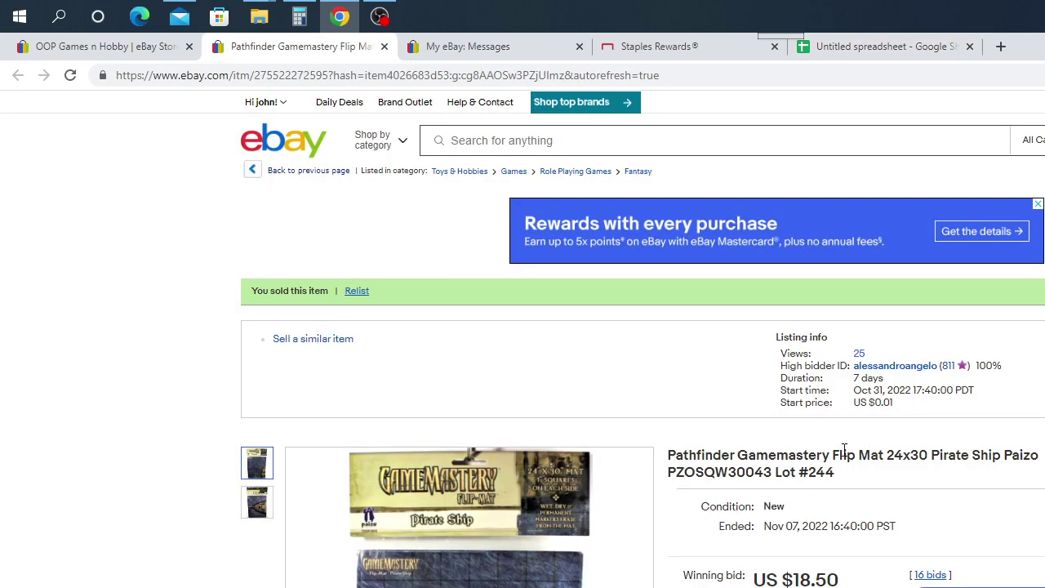
scroll(653, 465, down, 3)
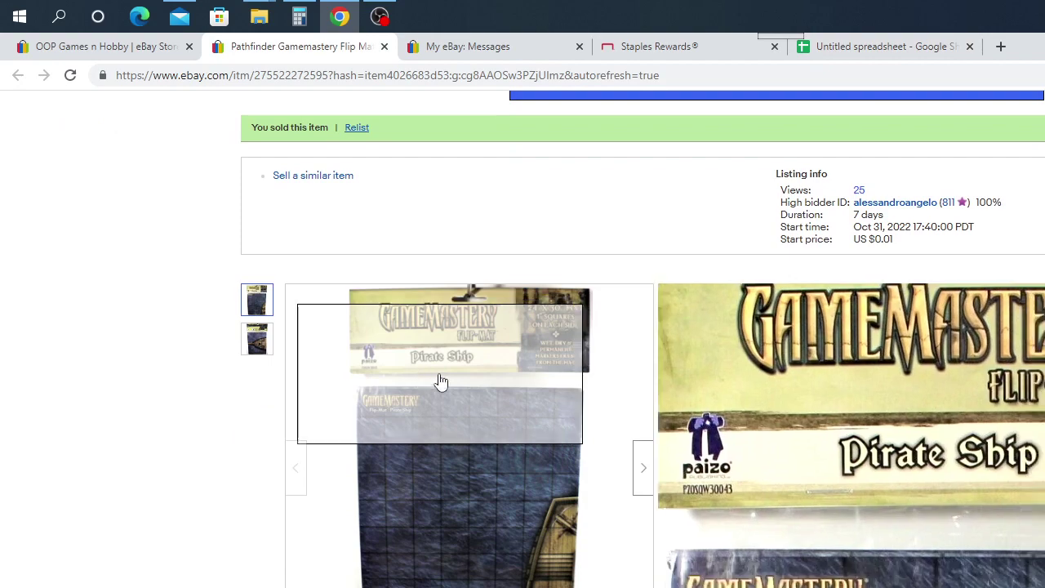
click(255, 340)
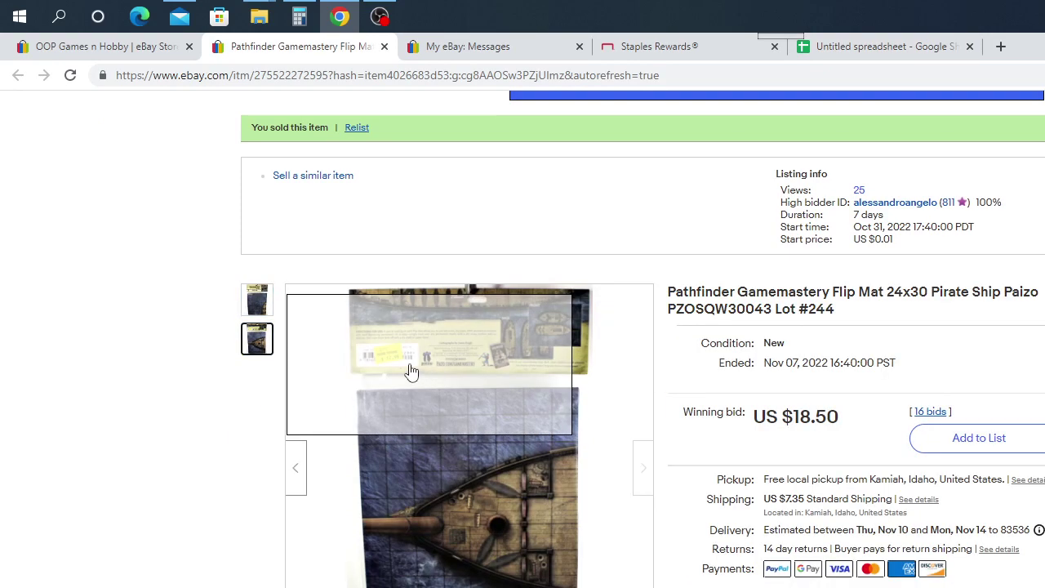
scroll(411, 372, down, 3)
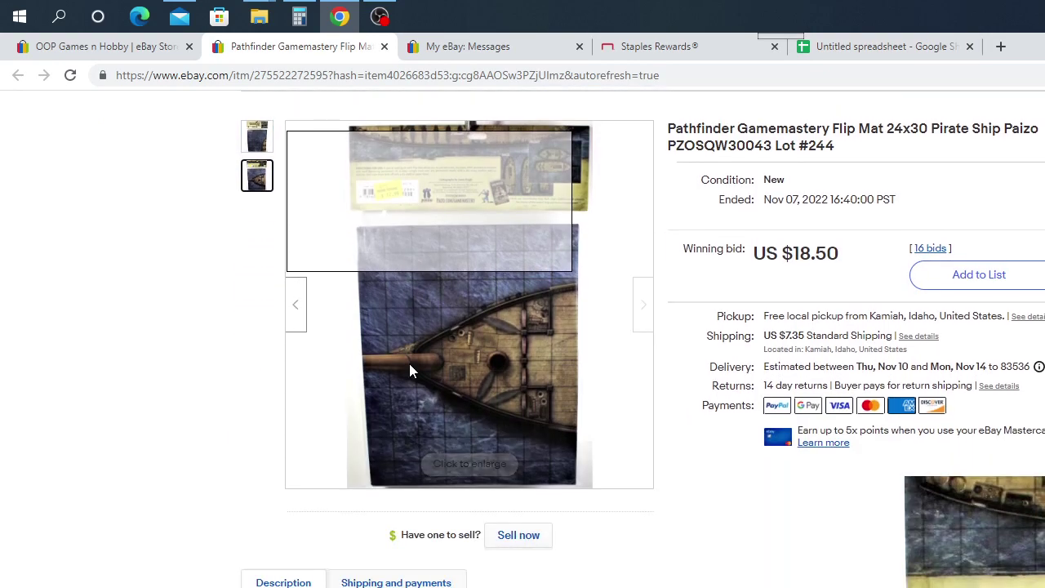
scroll(429, 359, down, 1)
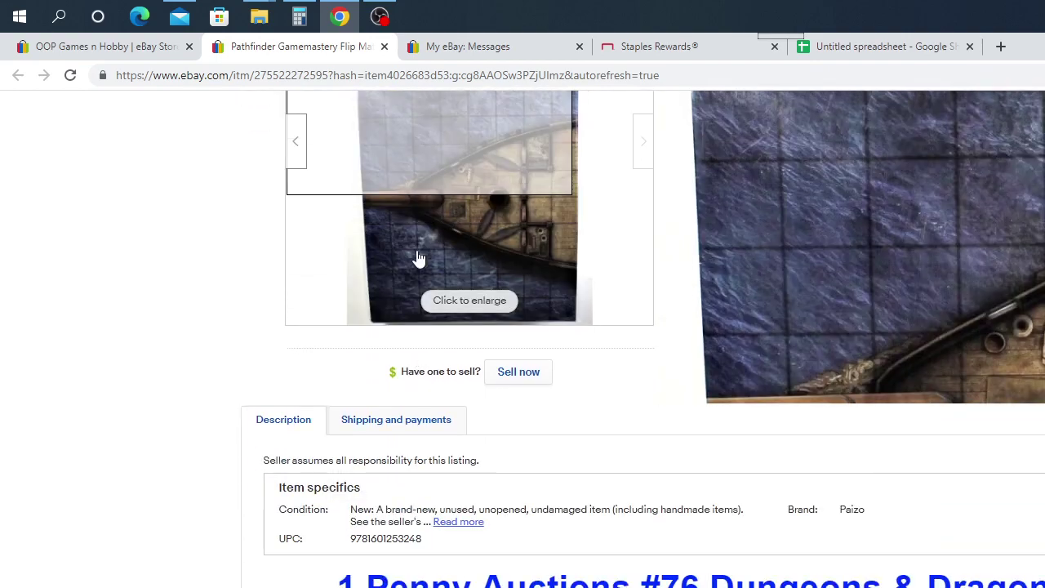
scroll(421, 278, up, 6)
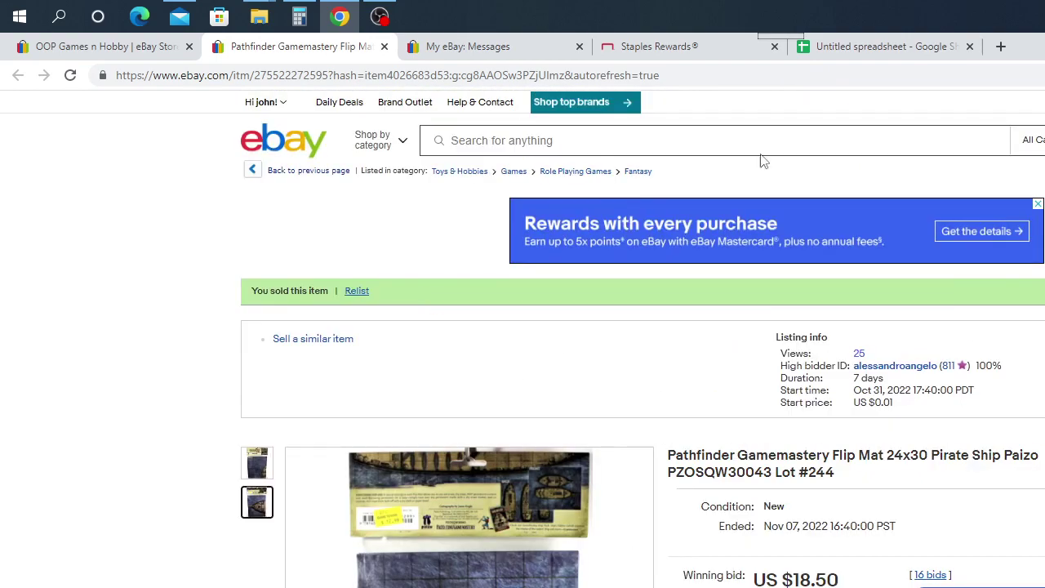
Close the Pirate Ship listing and open the Pathfinder Gamemastery Flip Mat Country Inn listing from the store page
click(384, 48)
click(119, 50)
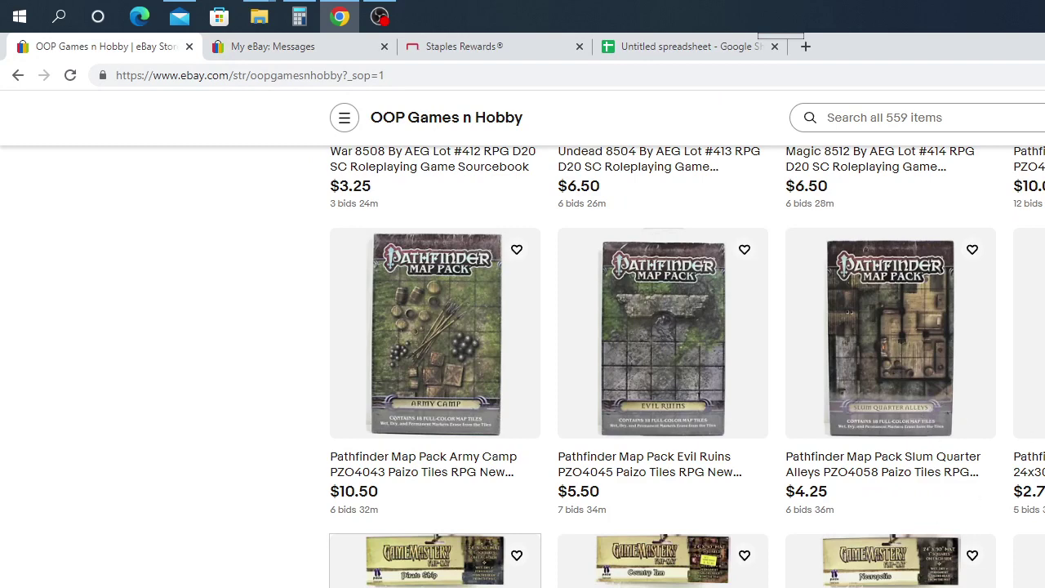
click(664, 563)
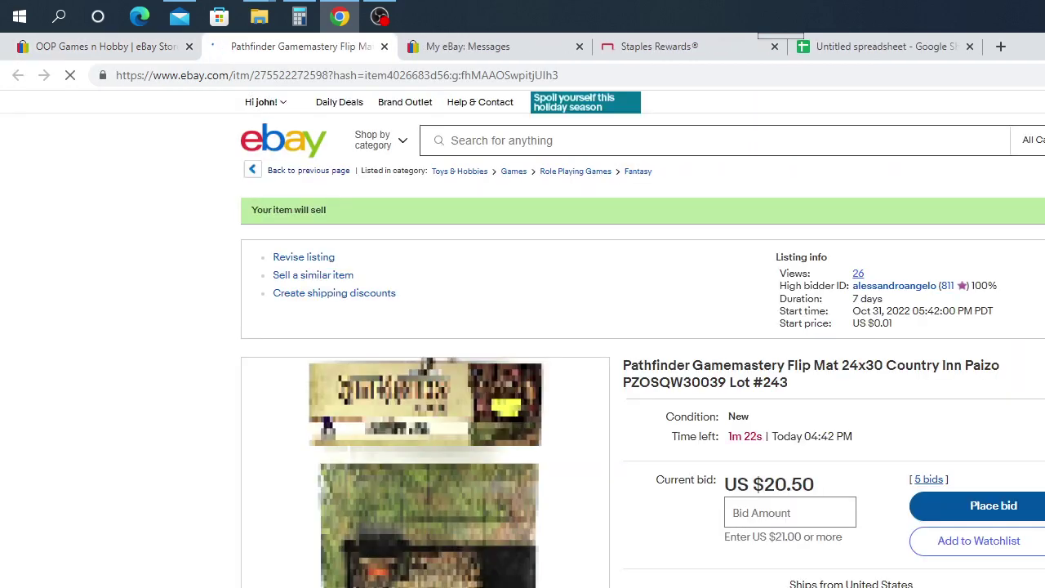
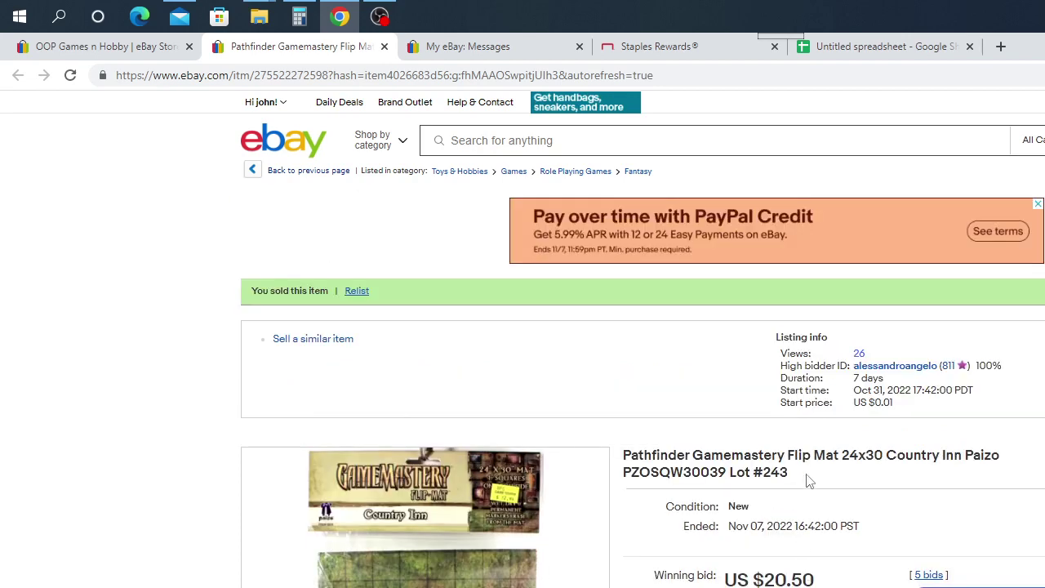
Copy the full title of the ended Country Inn Flip Mat listing
click(890, 46)
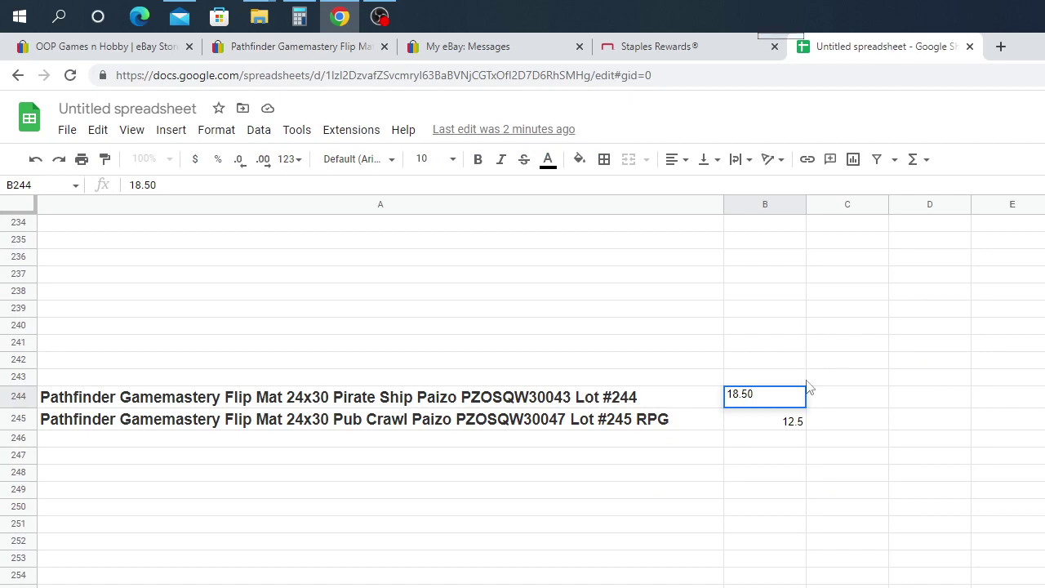
click(287, 48)
double_click(775, 473)
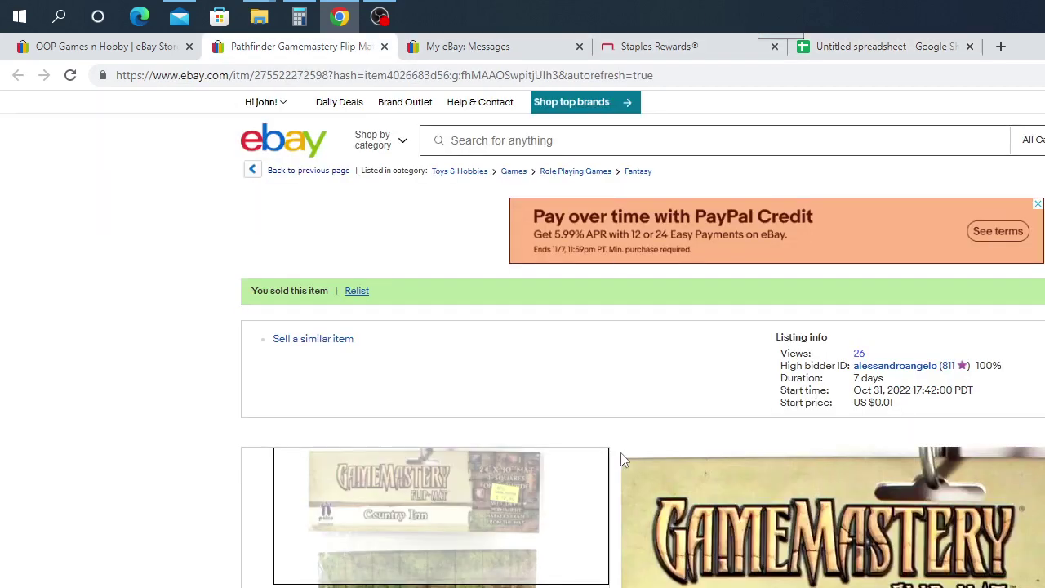
triple_click(624, 455)
right_click(629, 455)
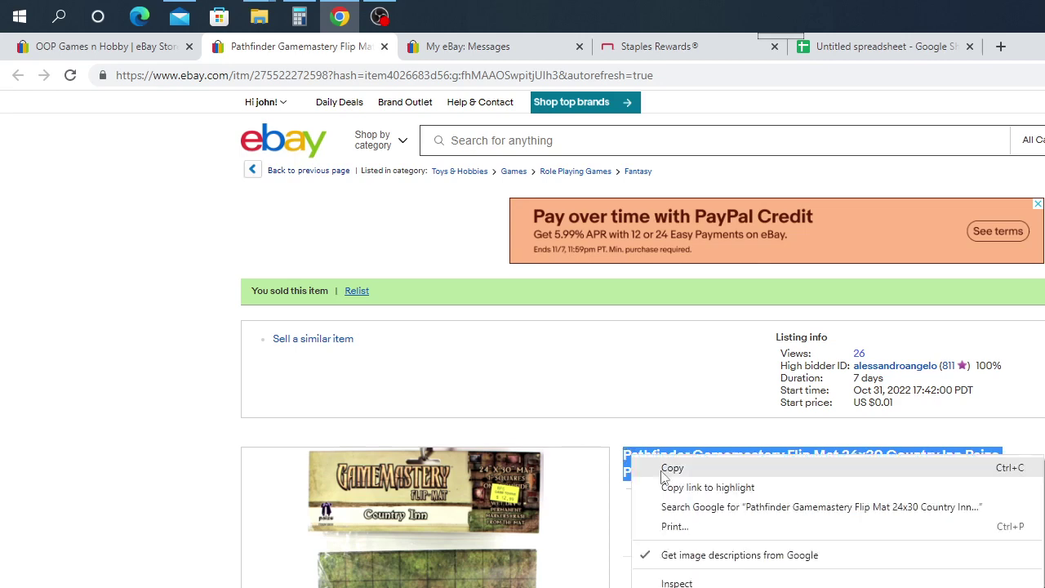
click(678, 469)
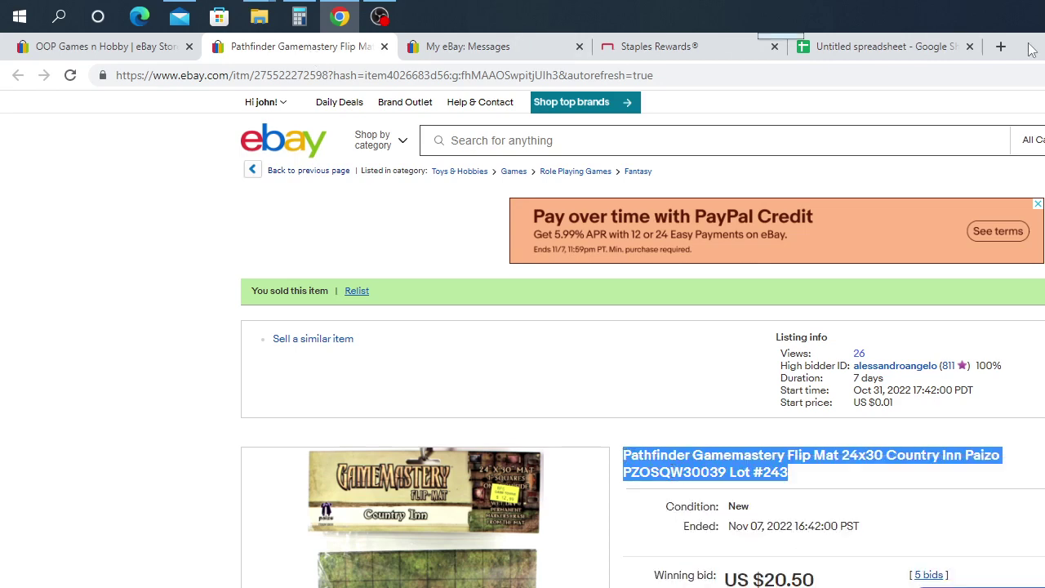
Paste the Country Inn title into cell A243 of the spreadsheet
click(898, 46)
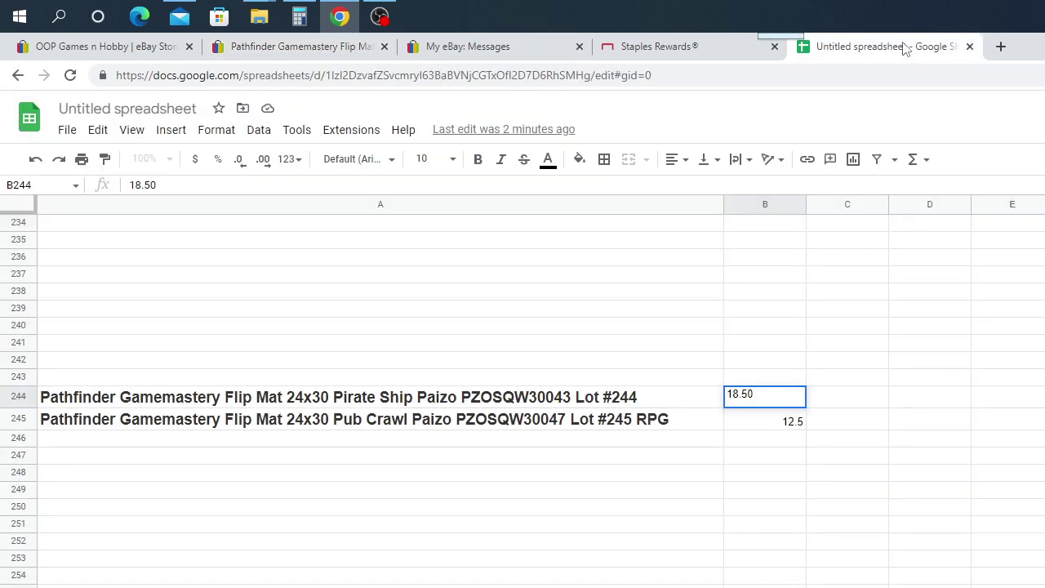
click(77, 380)
right_click(80, 380)
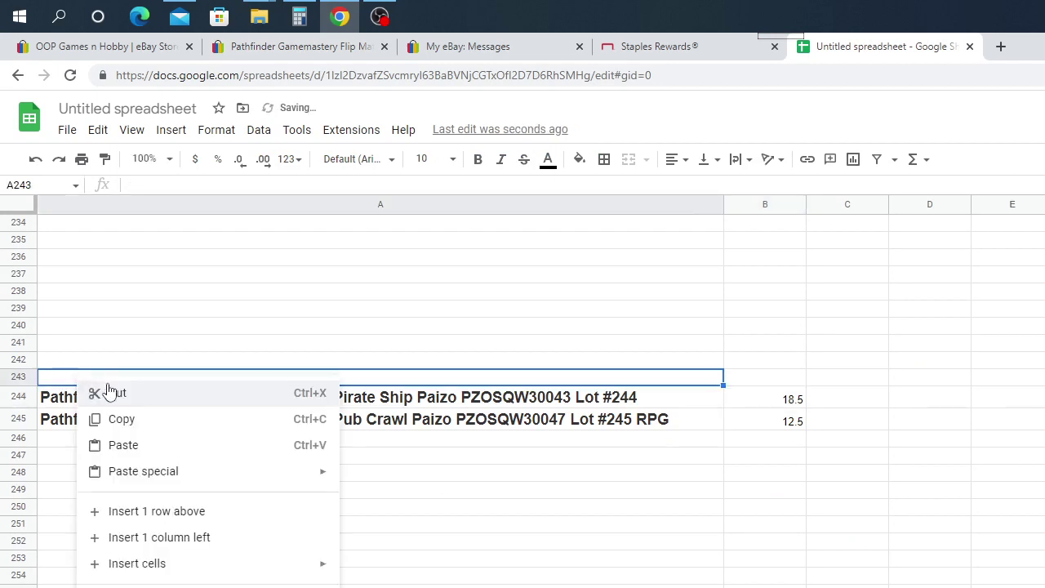
click(137, 455)
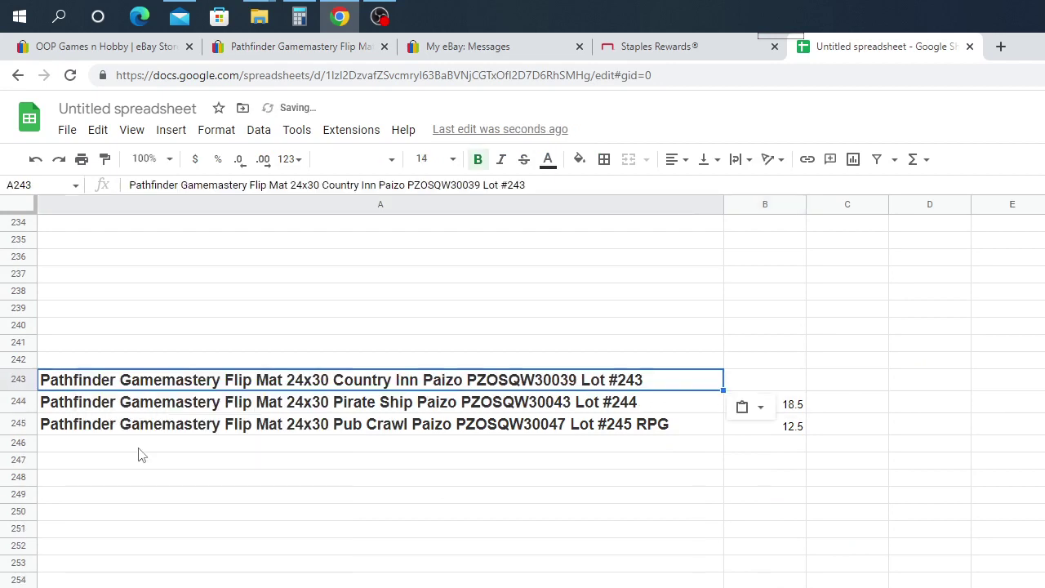
Enter the Country Inn winning bid of 20.50 in cell B243
click(782, 389)
text(20.50)
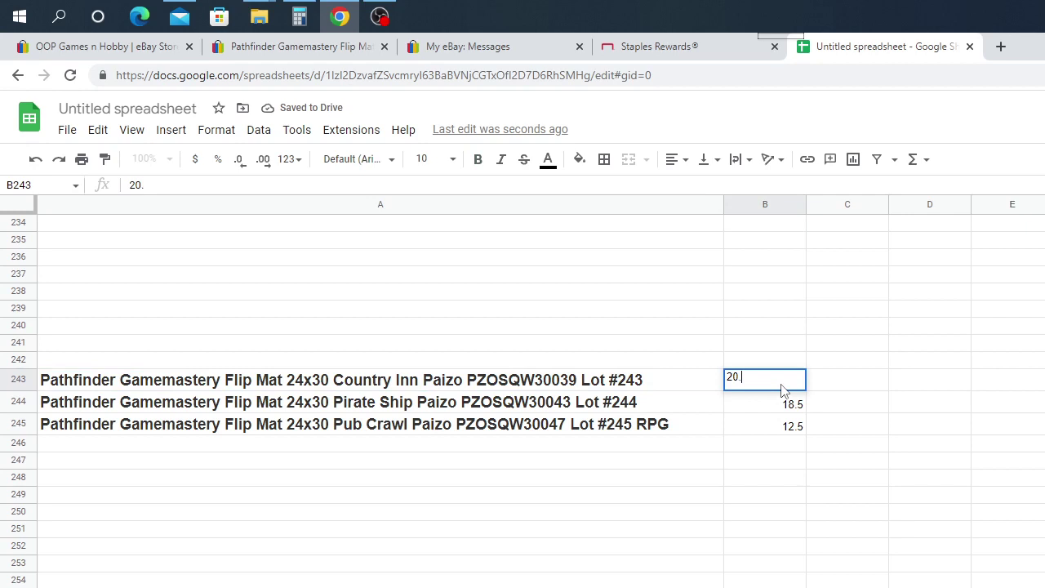
click(702, 409)
click(210, 363)
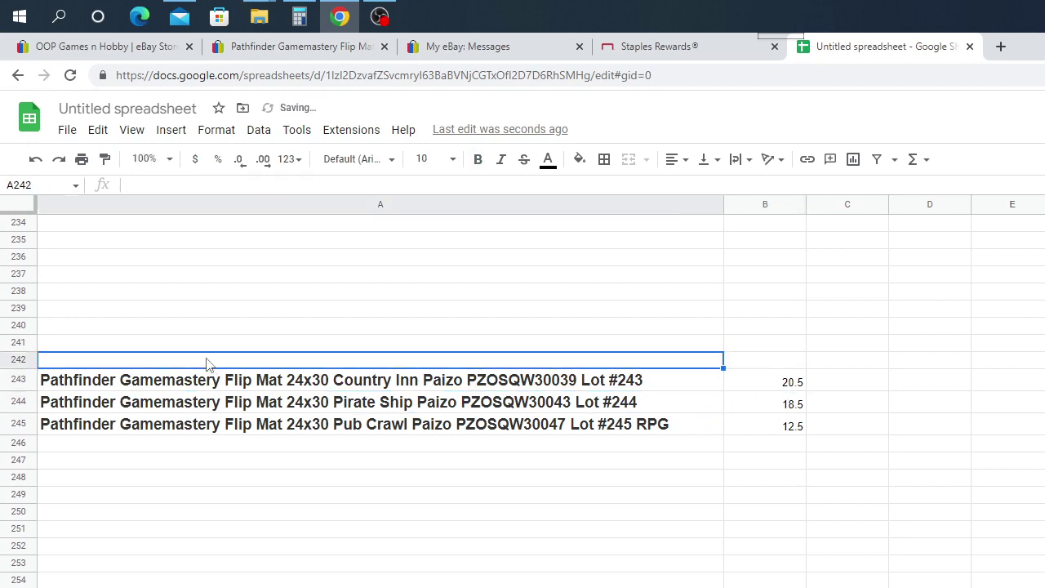
Close the Country Inn listing and open the Pathfinder Gamemastery Flip Mat Necropolis listing from the store page
click(263, 47)
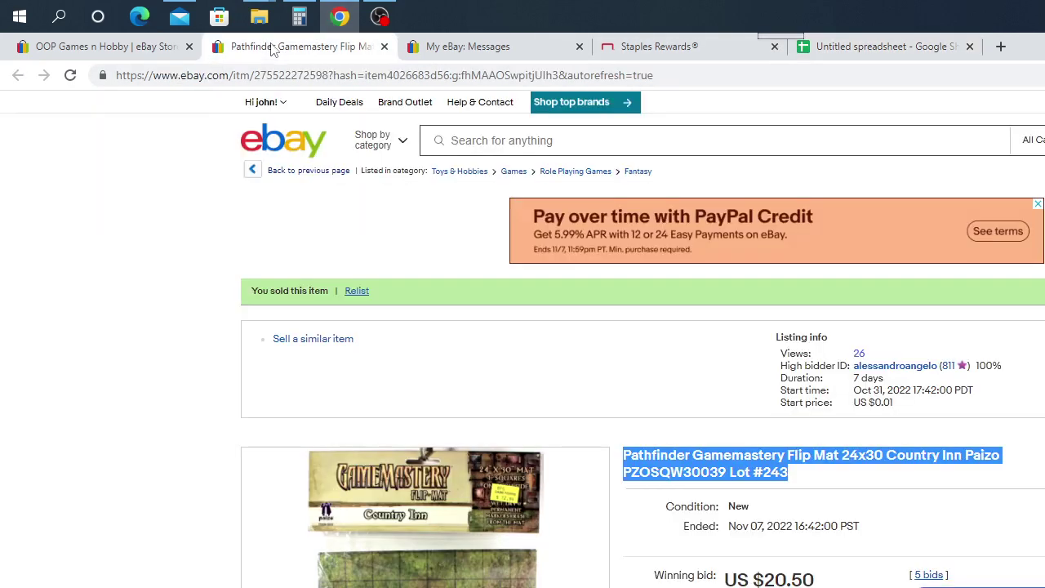
click(385, 46)
click(145, 45)
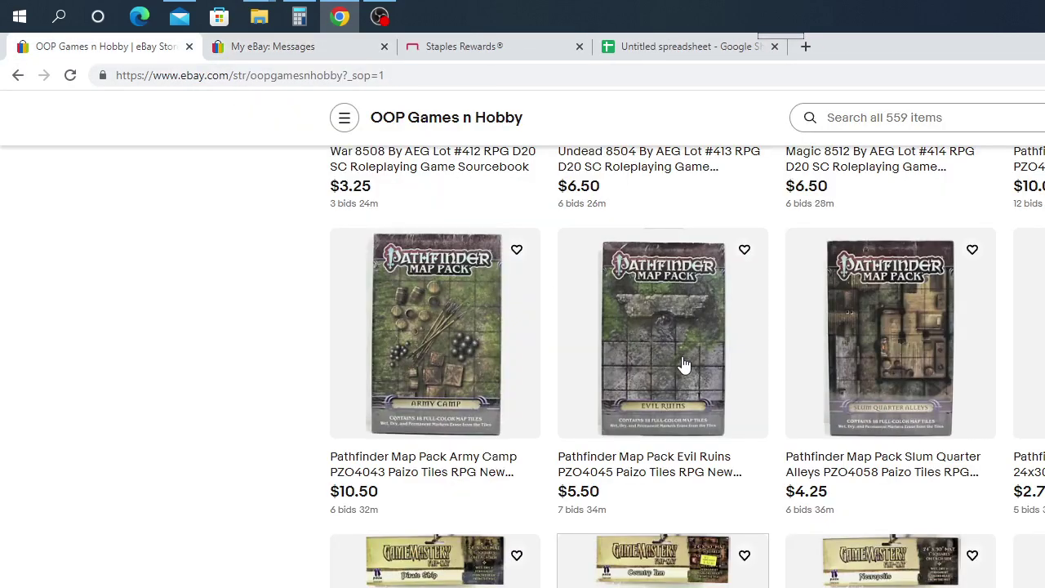
click(891, 572)
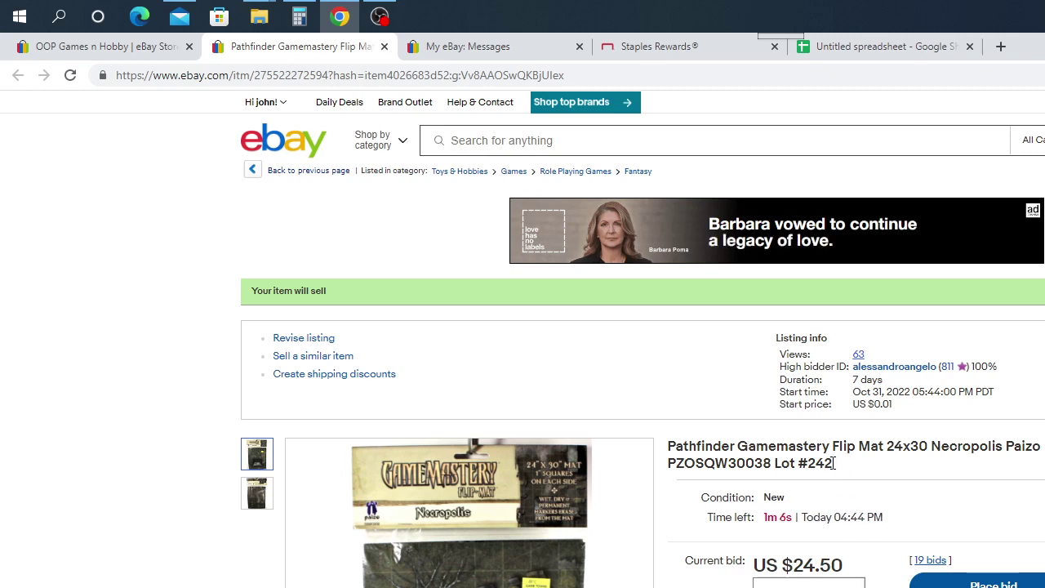
Copy the full Necropolis Flip Mat listing title into cell A242 of the spreadsheet and select cell B242 for its bid
drag(835, 464, 669, 445)
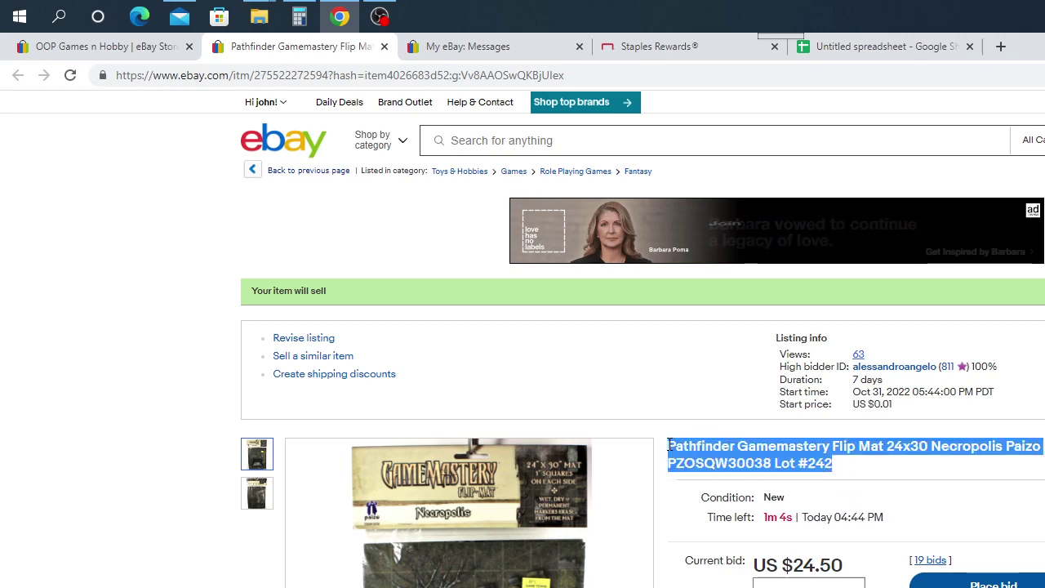
right_click(673, 446)
click(772, 459)
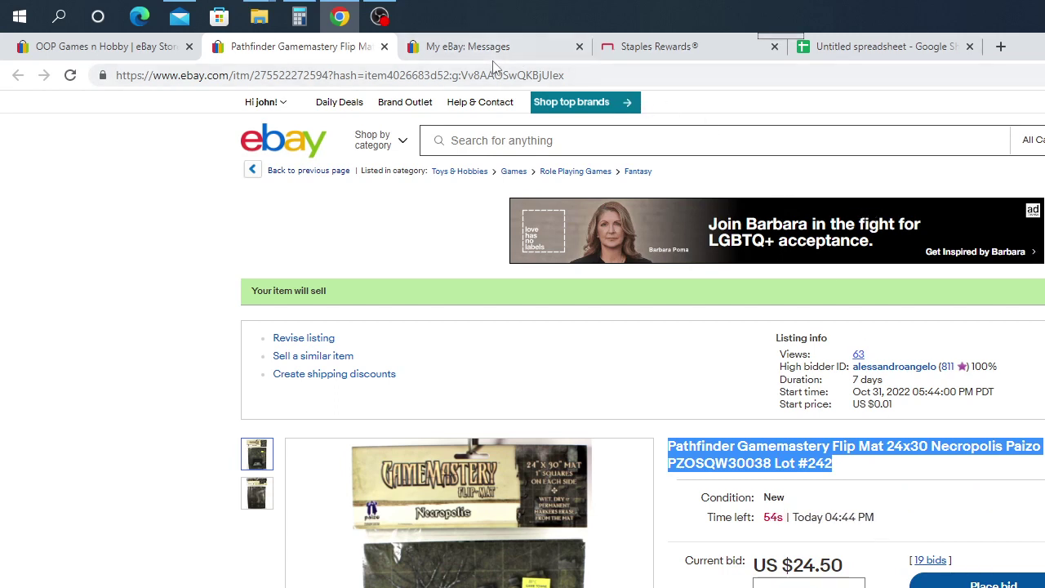
click(891, 46)
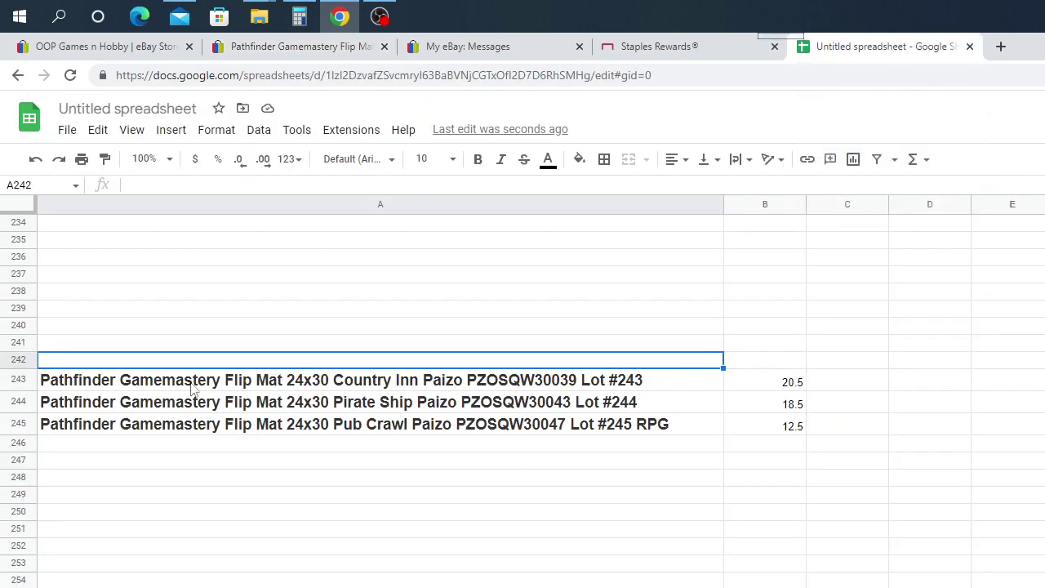
right_click(58, 363)
click(107, 428)
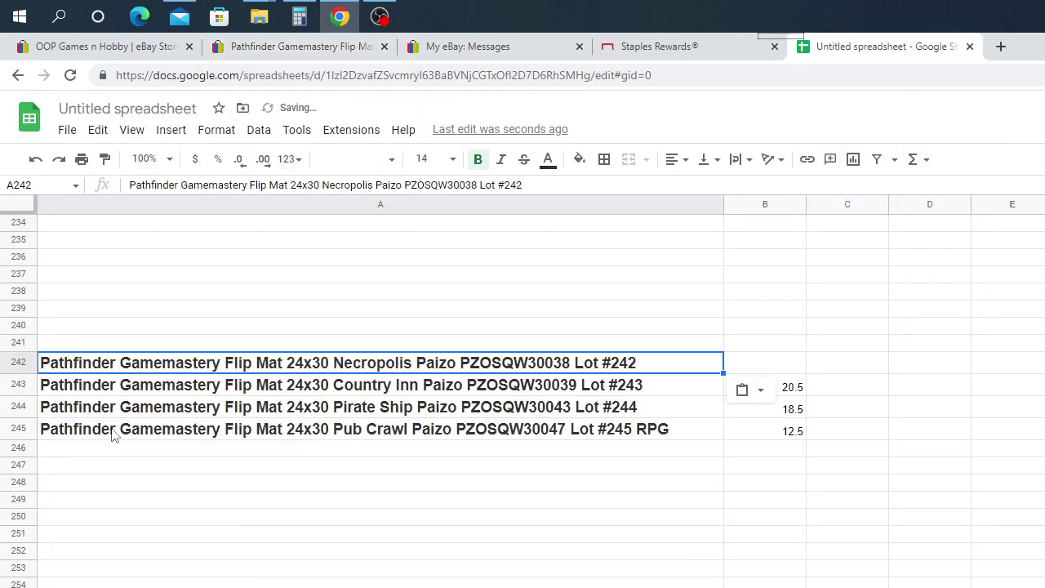
click(777, 372)
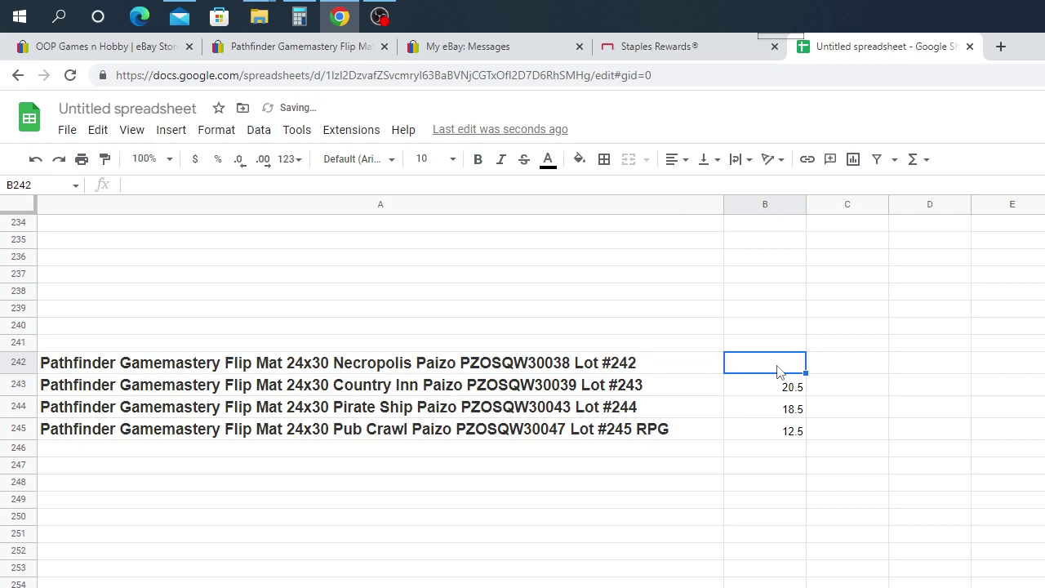
Return to the Necropolis listing, view the photo of the package's back and watch the auction until it ends
click(278, 49)
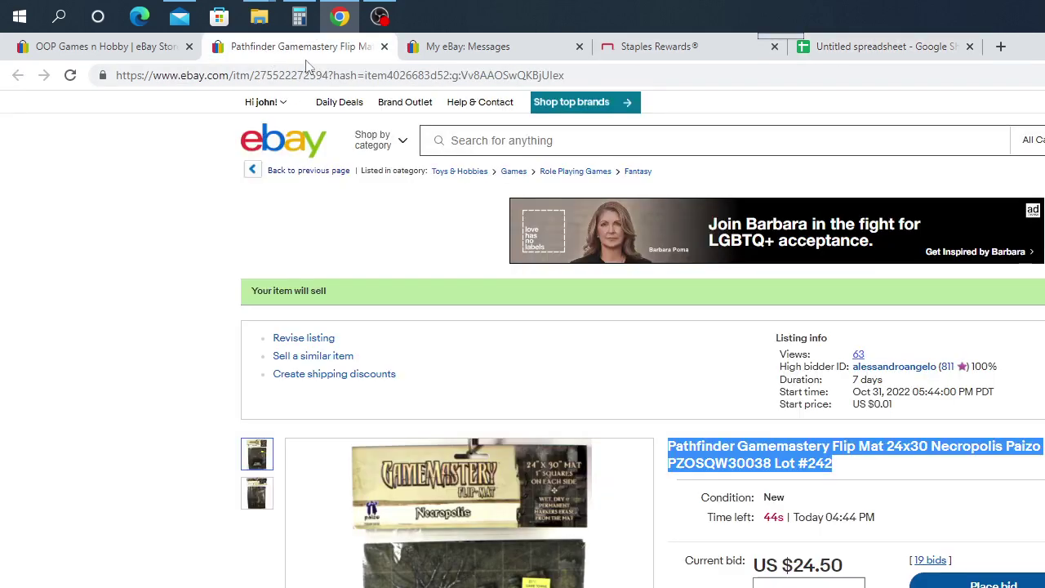
scroll(867, 514, down, 1)
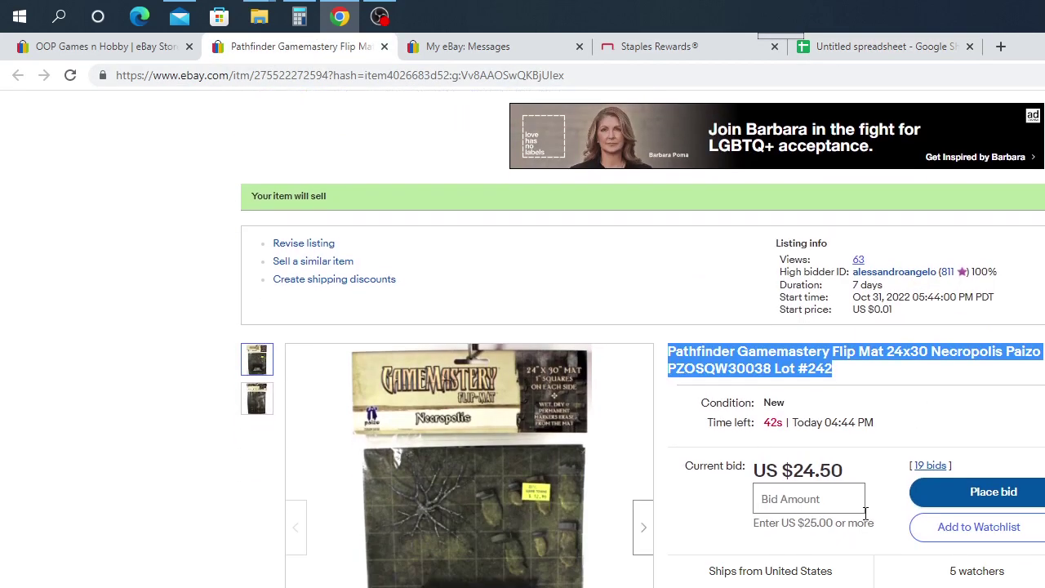
scroll(866, 513, down, 2)
click(258, 248)
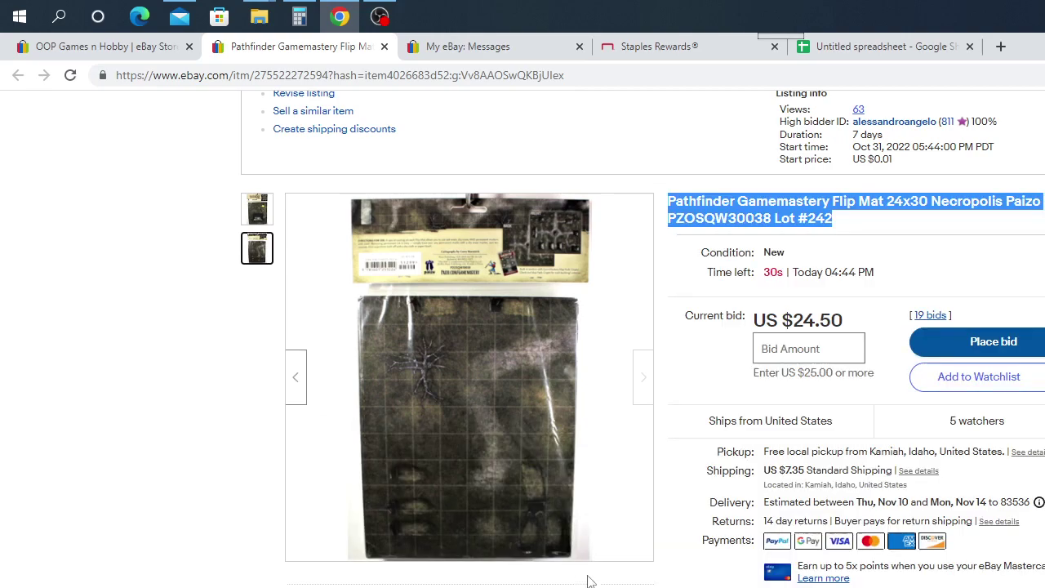
scroll(643, 339, down, 6)
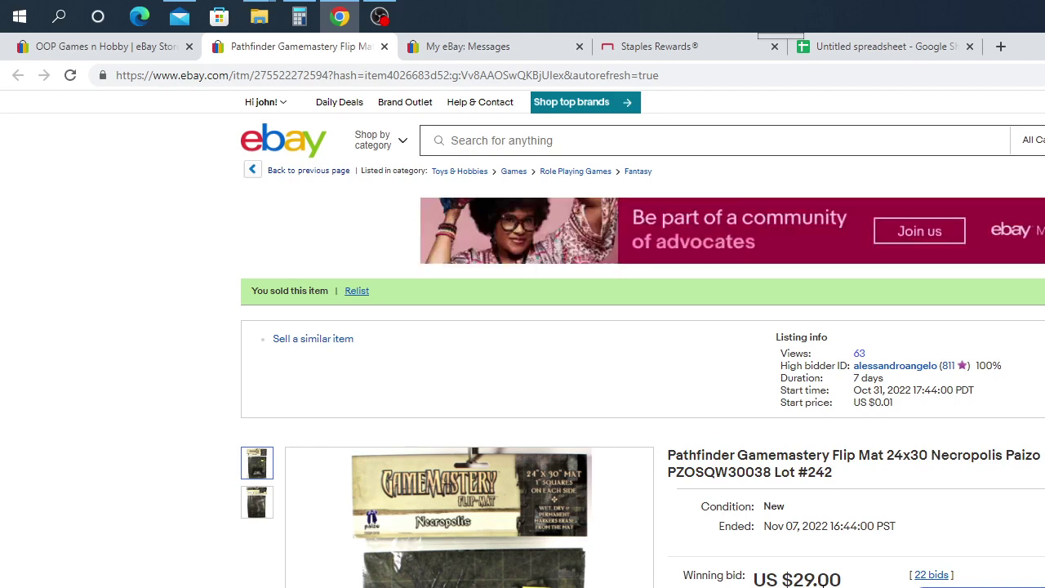
Enter the Necropolis winning bid of 29.00 in cell B242 of the spreadsheet
click(889, 50)
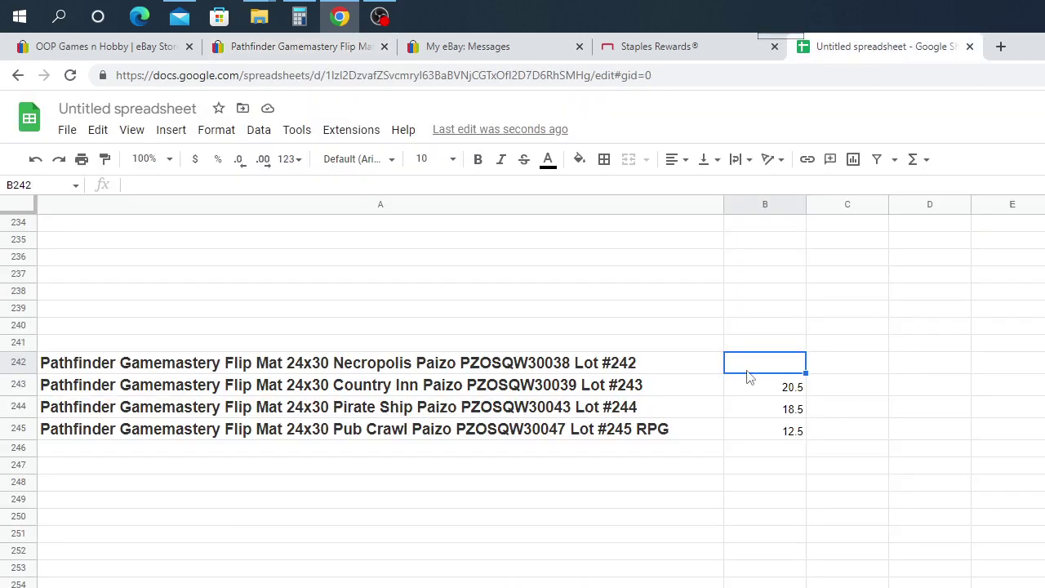
text(29)
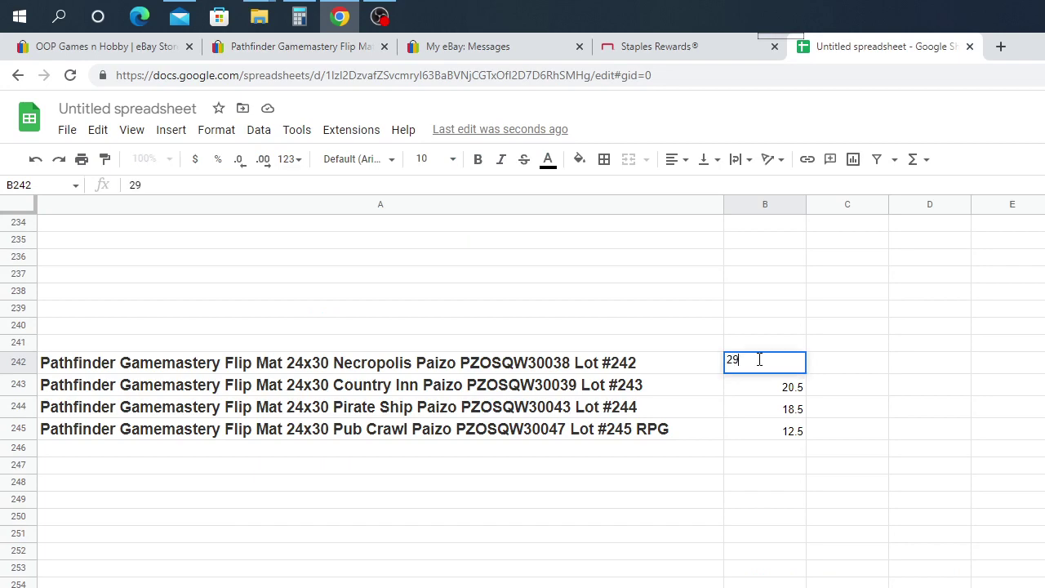
text(.00)
click(908, 372)
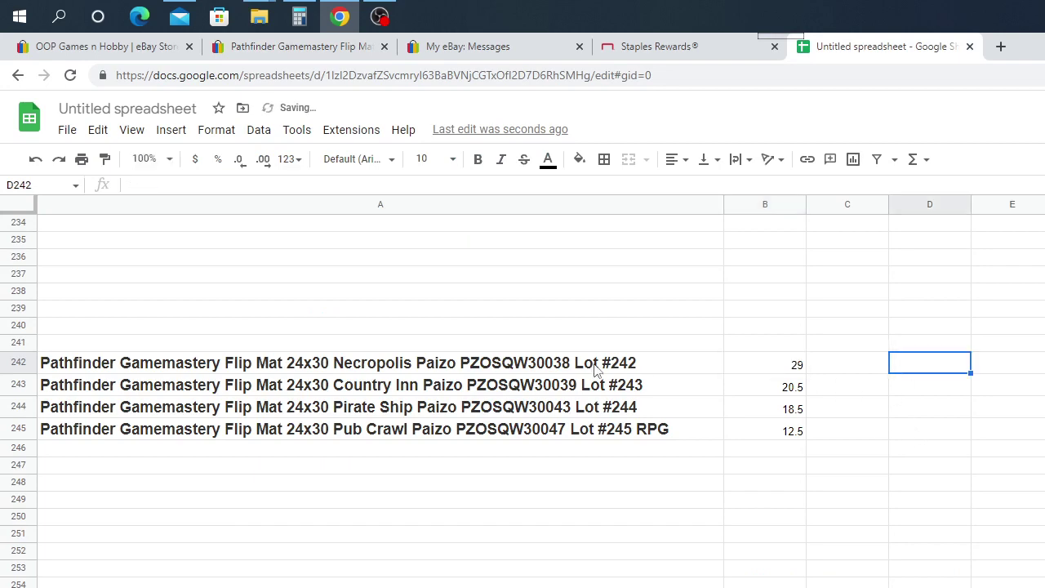
Close the Necropolis listing and open the Pathfinder Gamemastery Flip Mat Ancient Dungeon listing from the store page
click(214, 47)
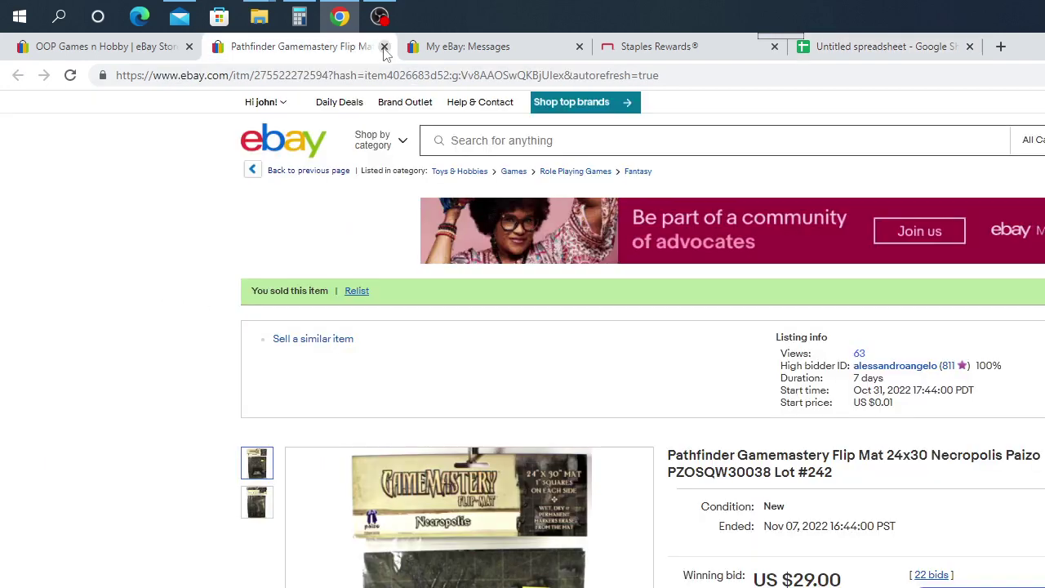
click(384, 47)
click(97, 46)
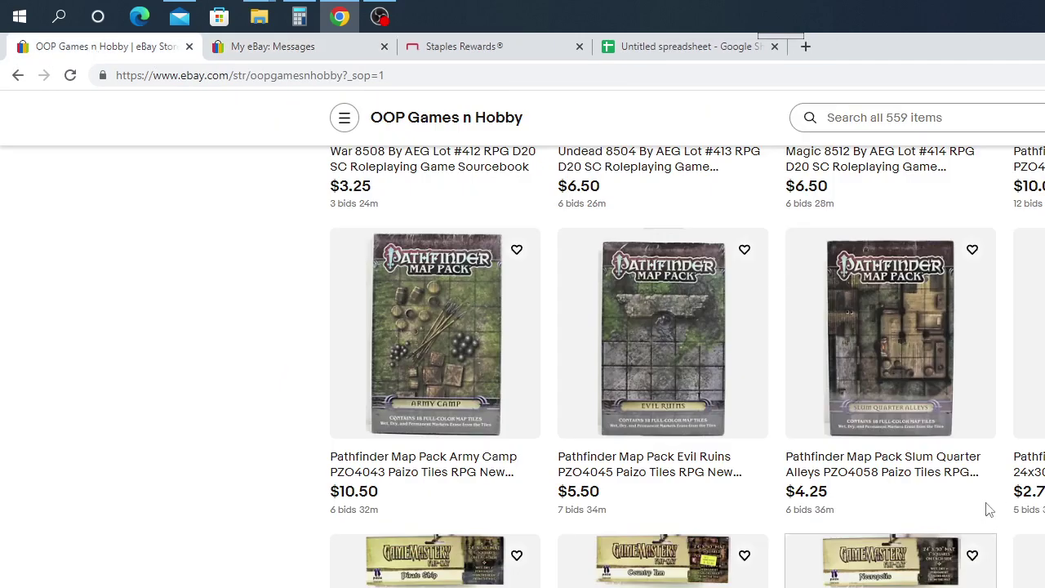
scroll(863, 541, down, 2)
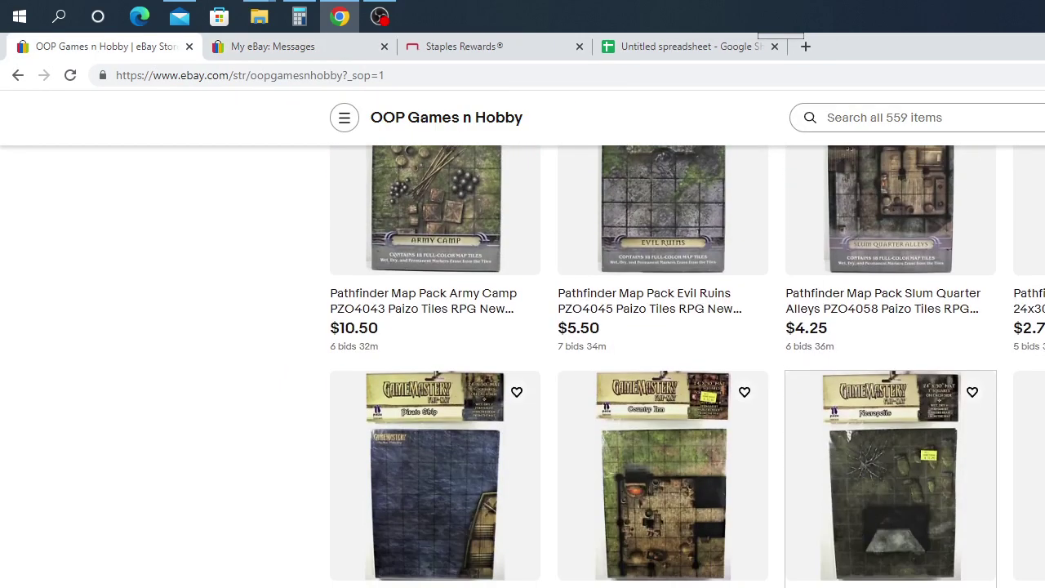
click(1029, 474)
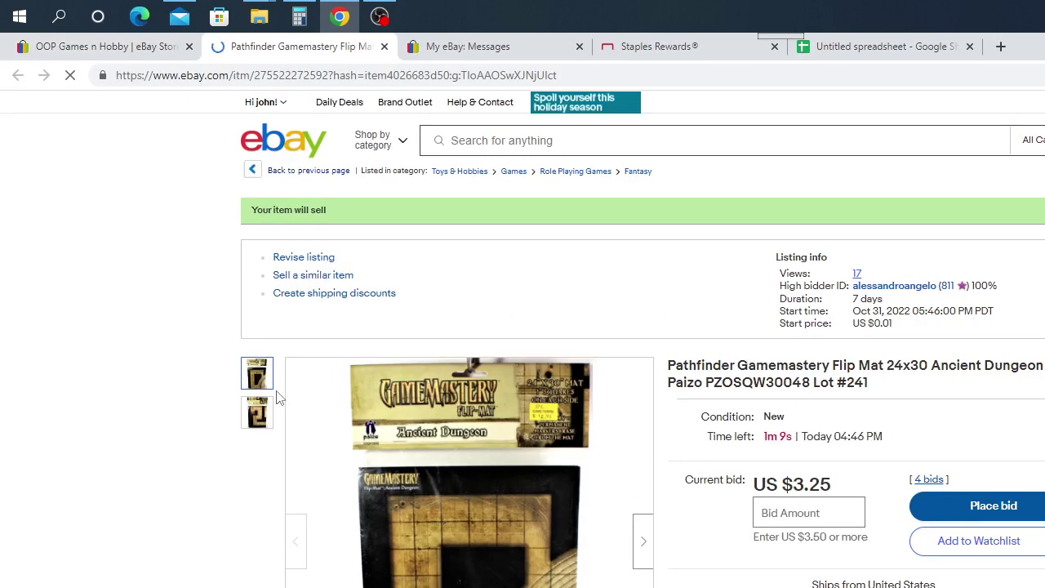
View the photo of the package's back in the Ancient Dungeon listing
click(257, 412)
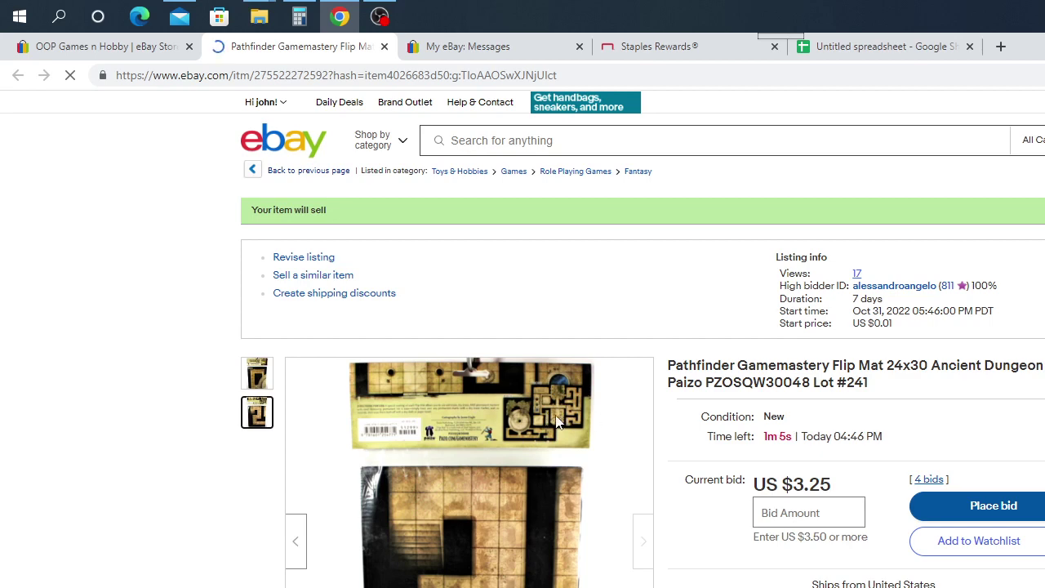
mouse_move(563, 423)
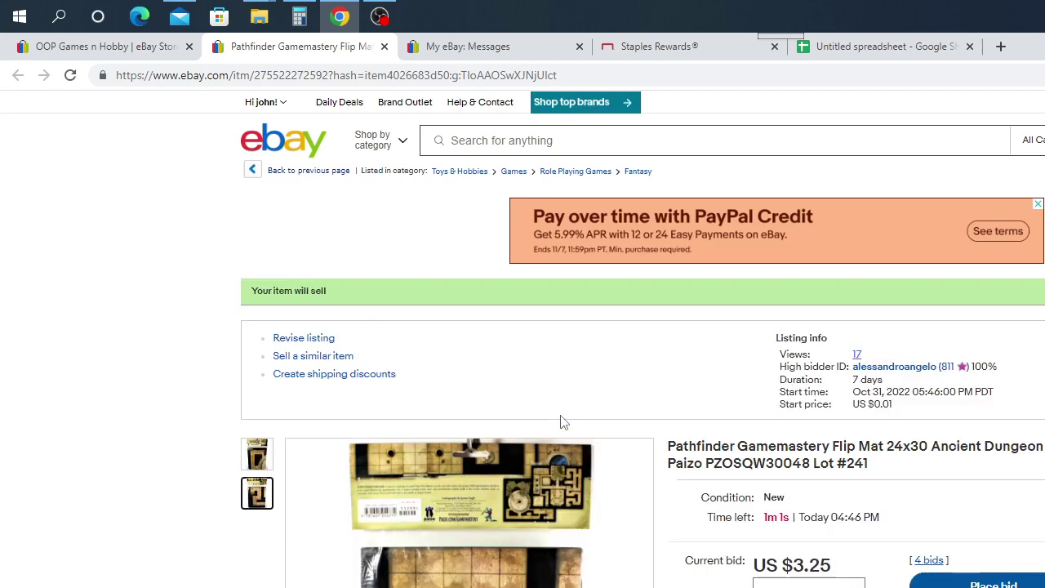
mouse_move(563, 512)
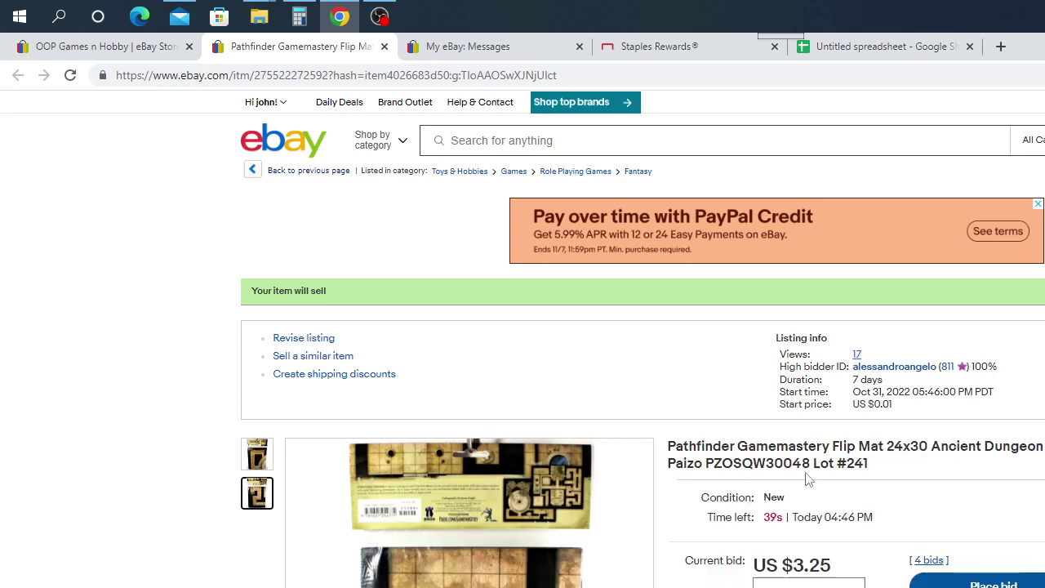
Copy the full Ancient Dungeon Flip Mat listing title and paste it into cell A241 of the spreadsheet
drag(876, 466, 668, 454)
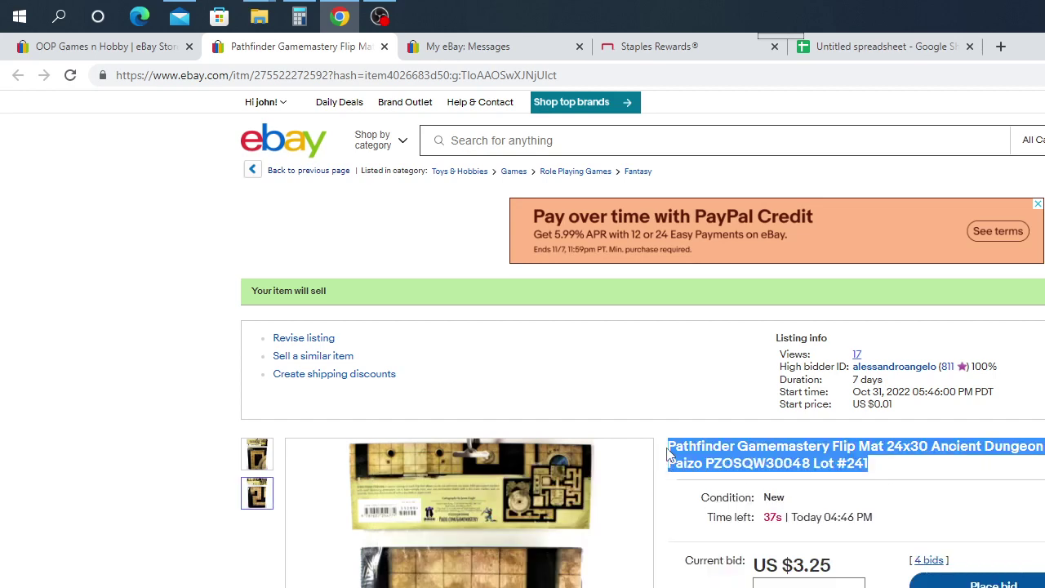
right_click(722, 451)
click(761, 467)
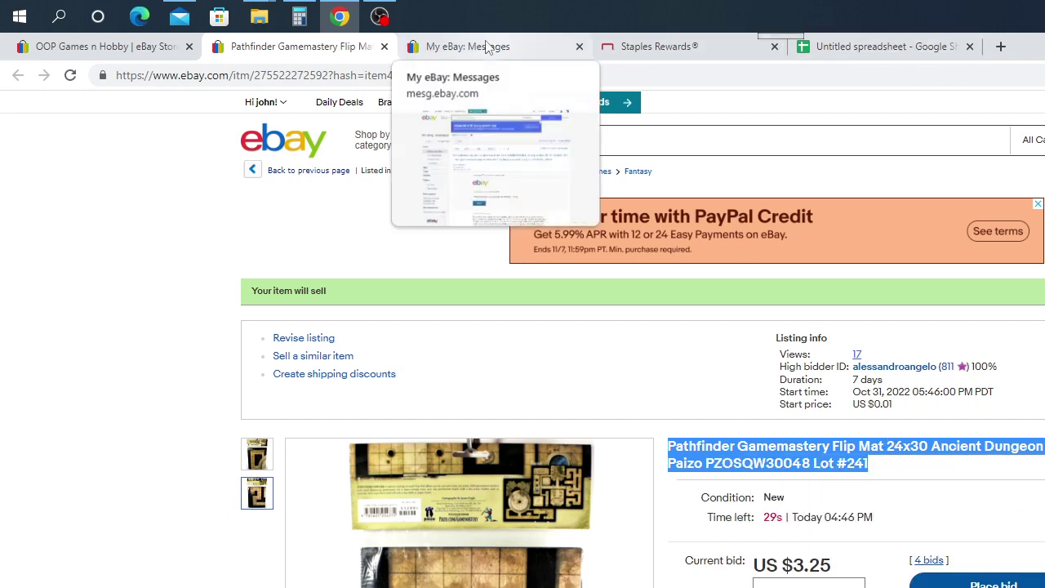
click(901, 50)
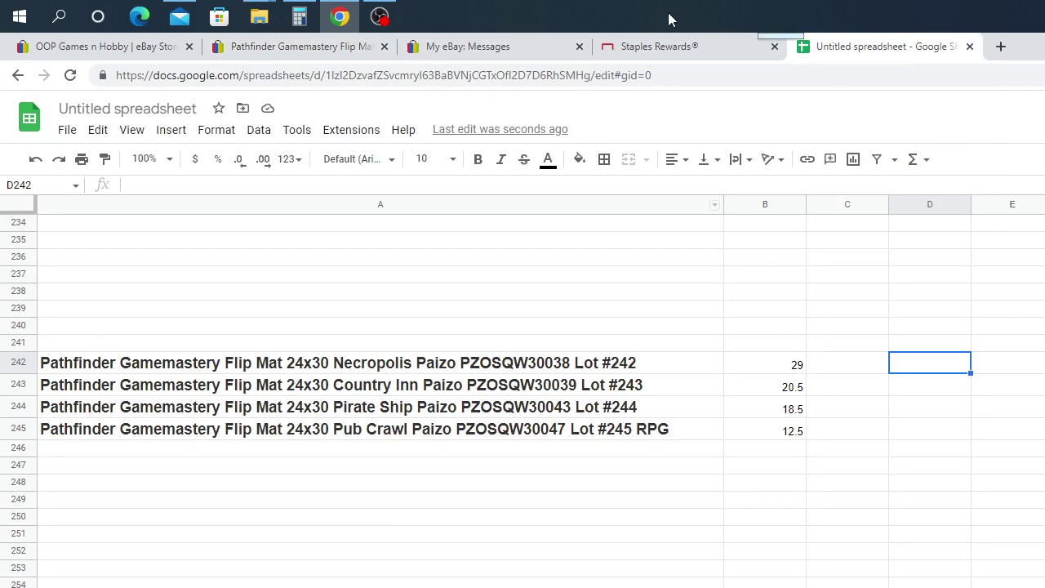
click(278, 51)
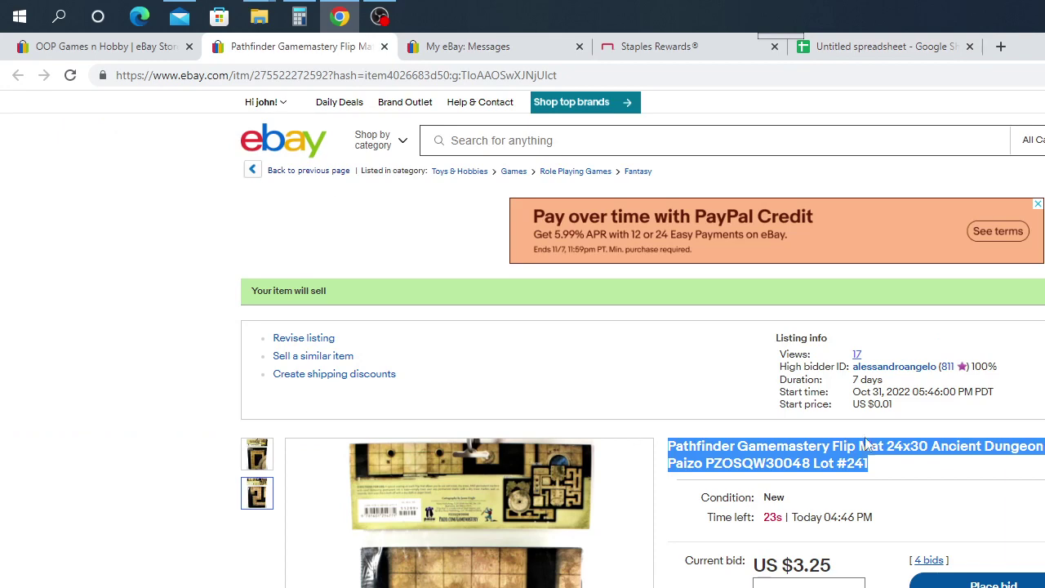
click(891, 49)
right_click(59, 350)
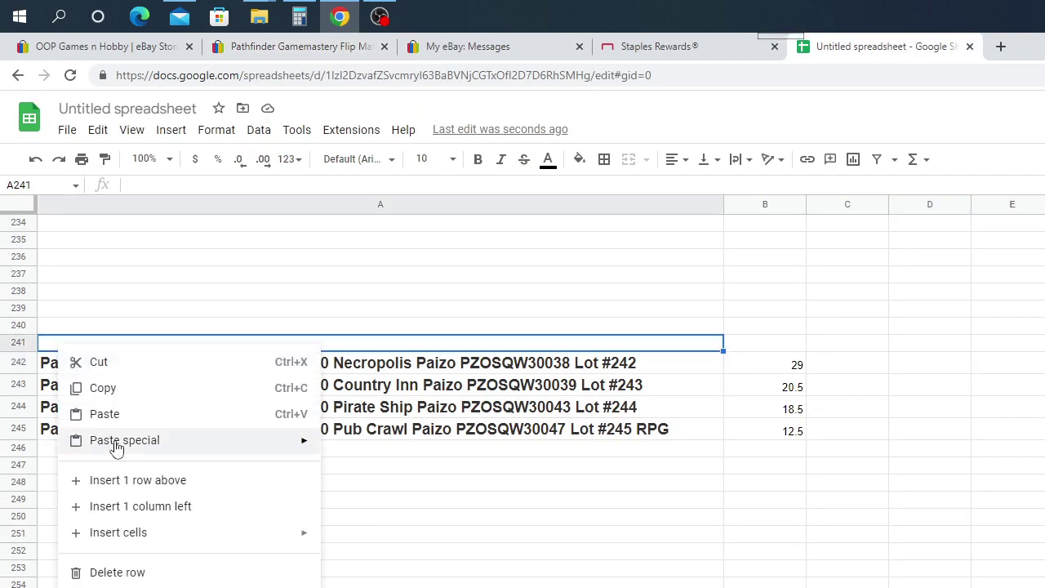
click(105, 412)
Check the final price on the ended Ancient Dungeon listing and enter the winning bid of 13.50 in cell B241
click(331, 47)
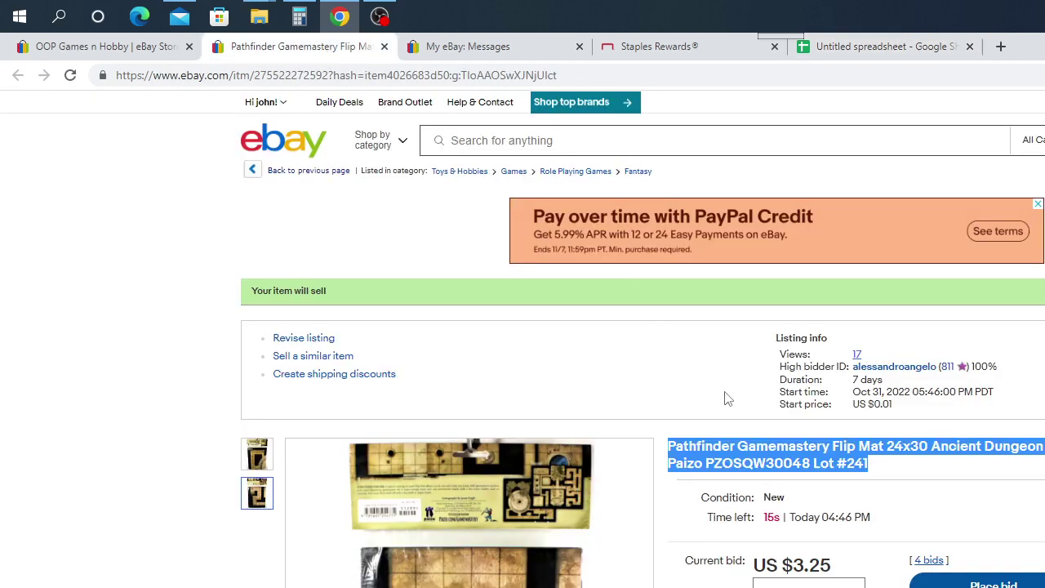
scroll(722, 398, down, 2)
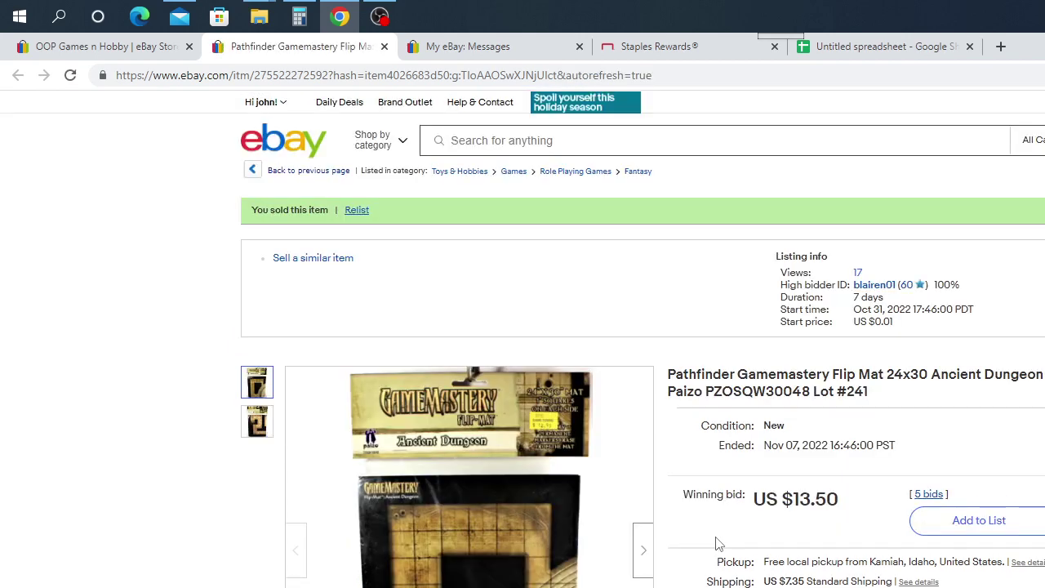
click(893, 51)
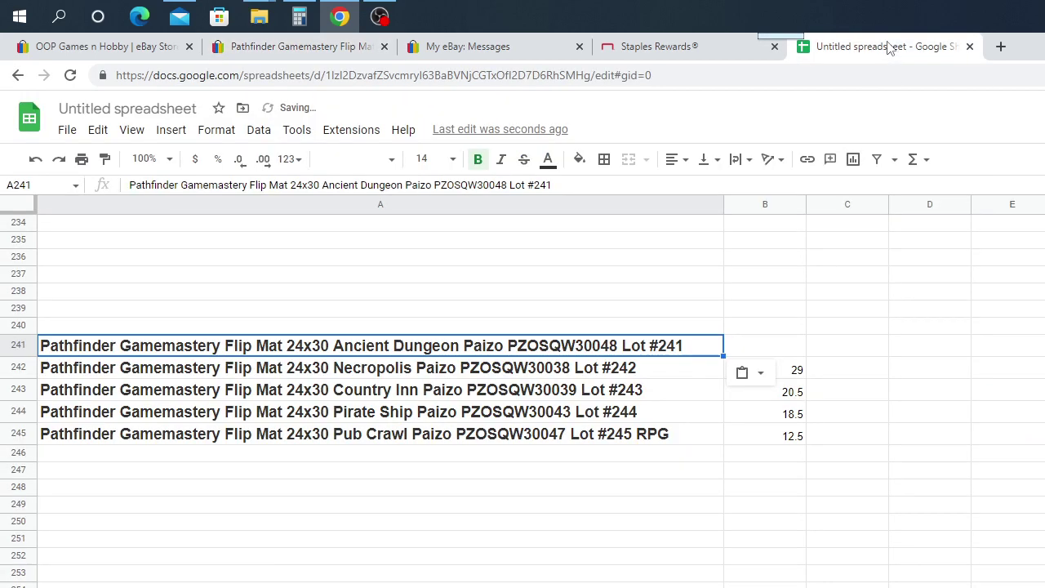
click(768, 347)
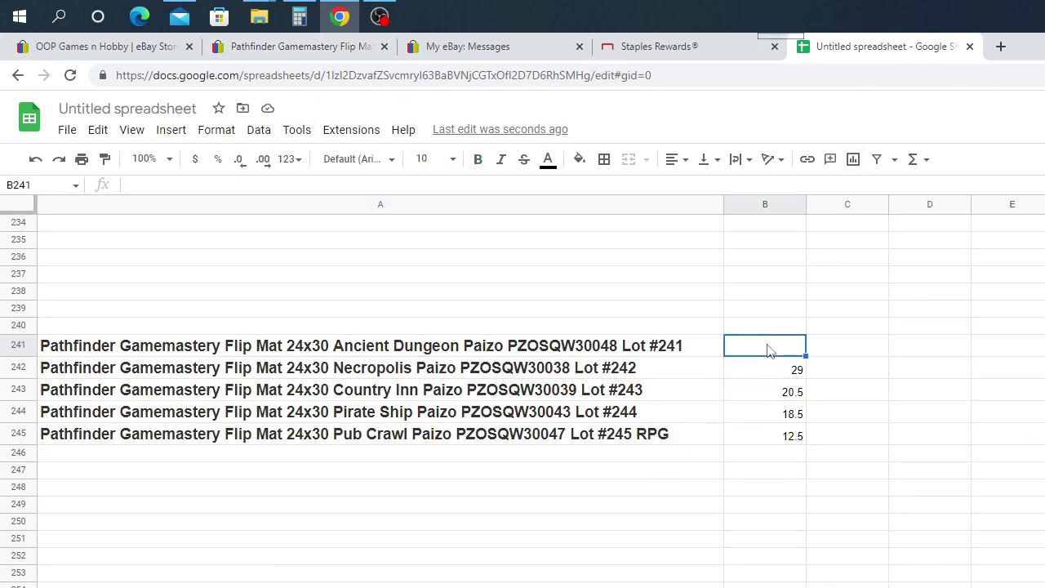
text(13.50)
click(368, 325)
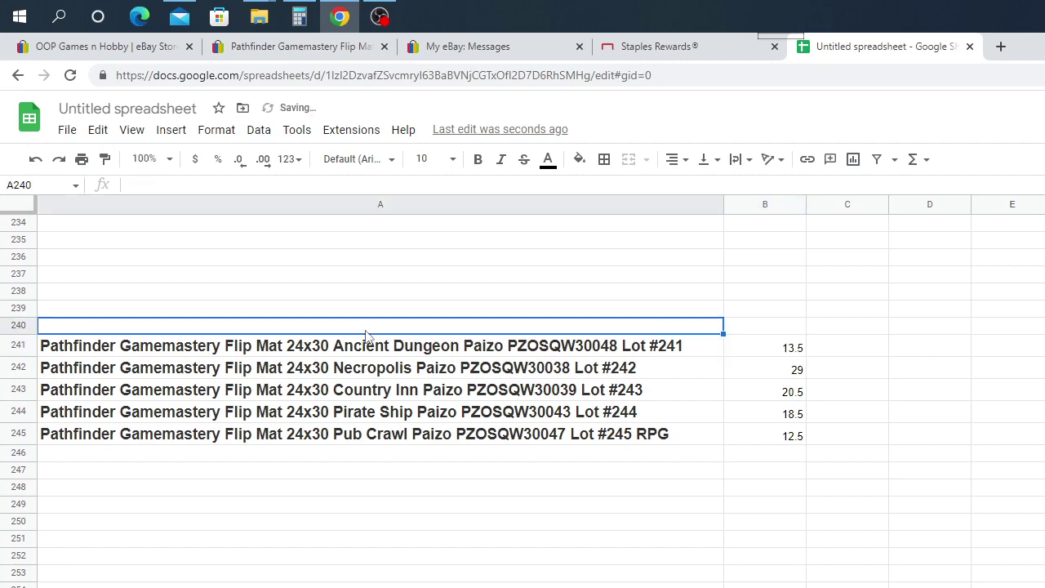
Replace the Ancient Dungeon listing with the store's Pathfinder Gamemastery Flip Mat Cathedral listing and display the photo of its package's back
click(311, 53)
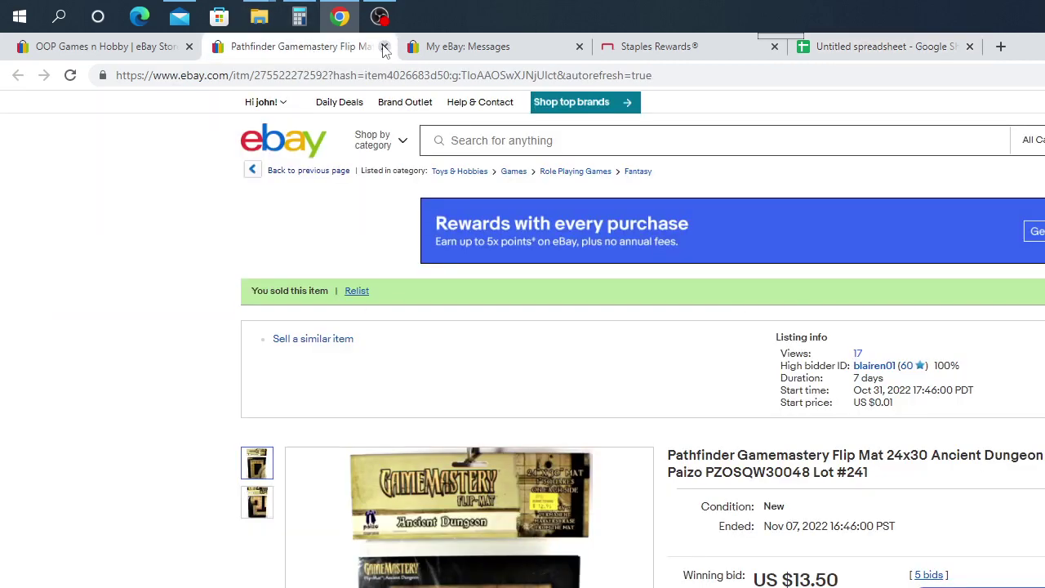
click(384, 47)
click(79, 54)
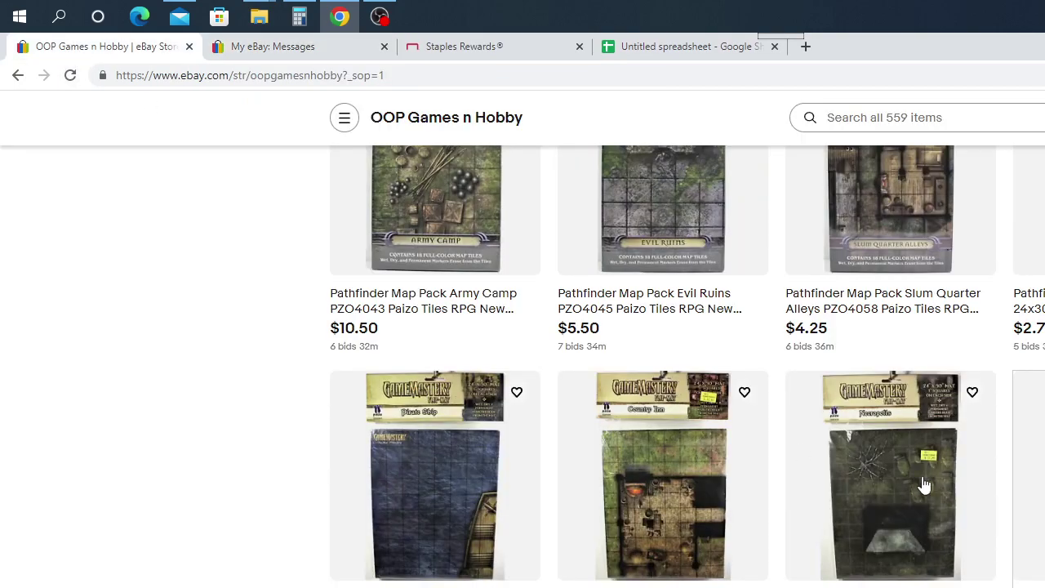
scroll(807, 562, down, 2)
scroll(810, 556, down, 2)
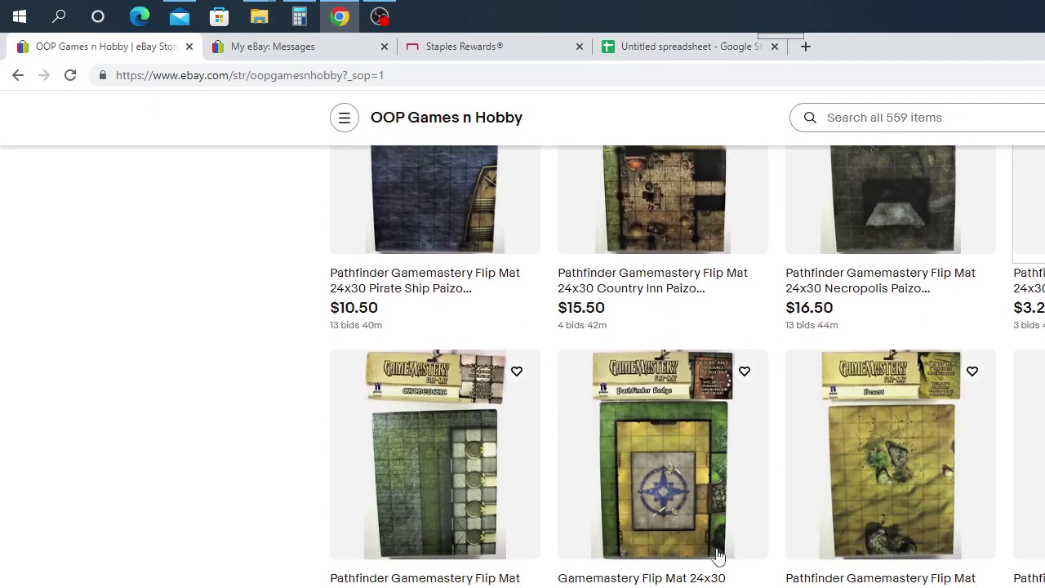
click(439, 481)
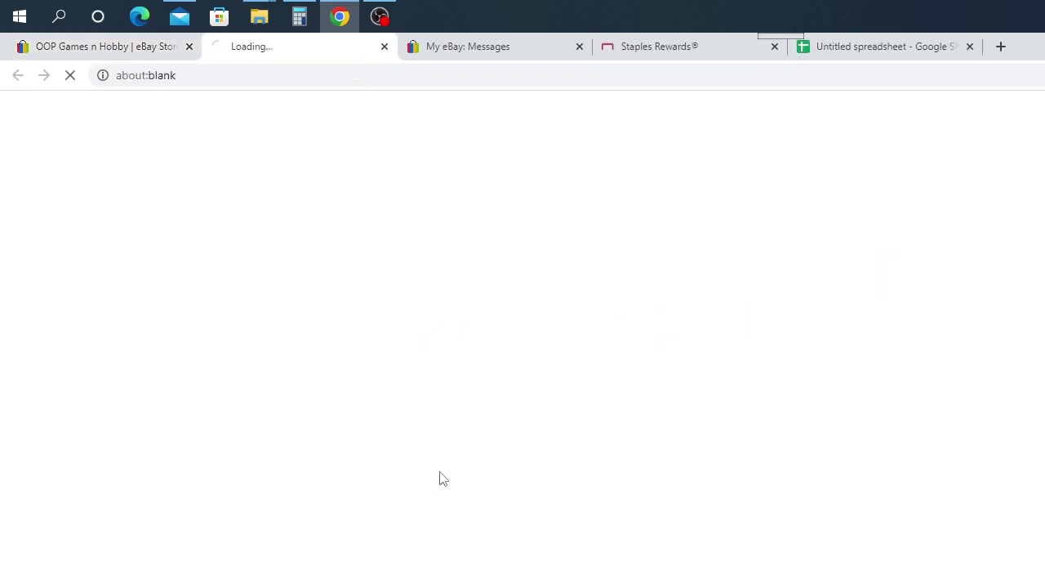
click(260, 415)
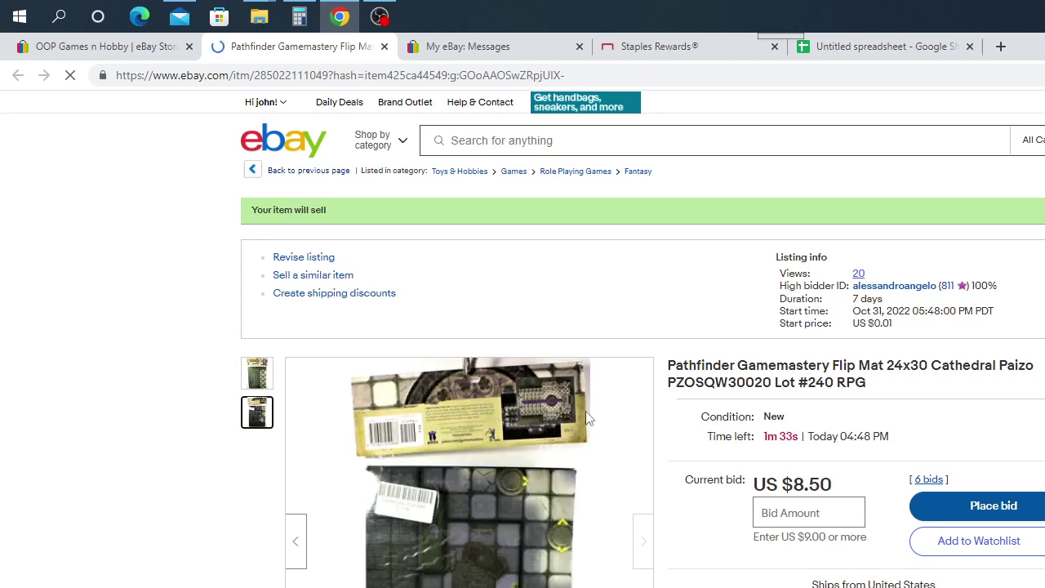
mouse_move(544, 424)
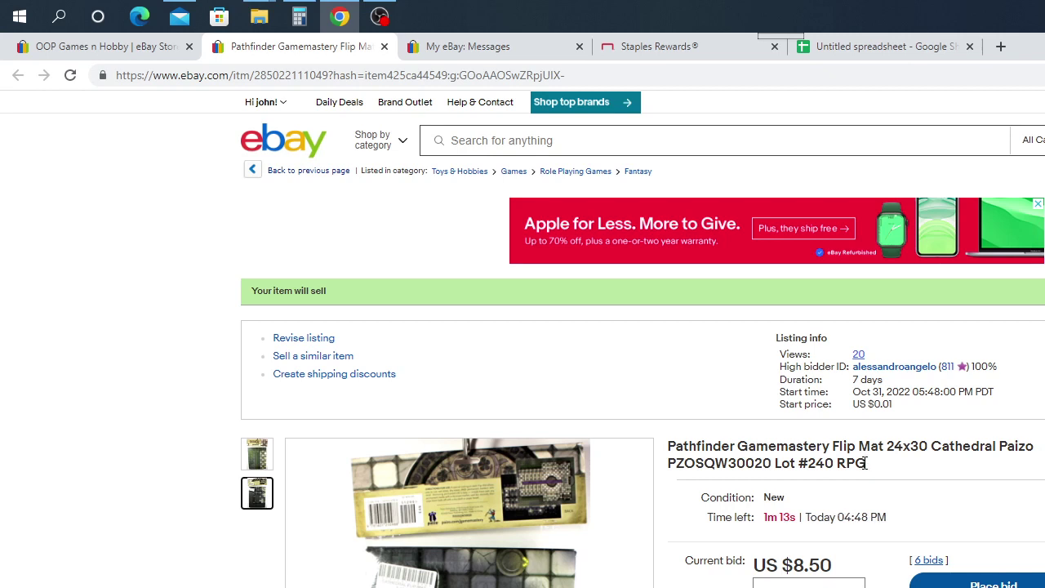
Copy the full Cathedral Flip Mat listing title and paste it into cell A240 of the spreadsheet
drag(867, 464, 670, 446)
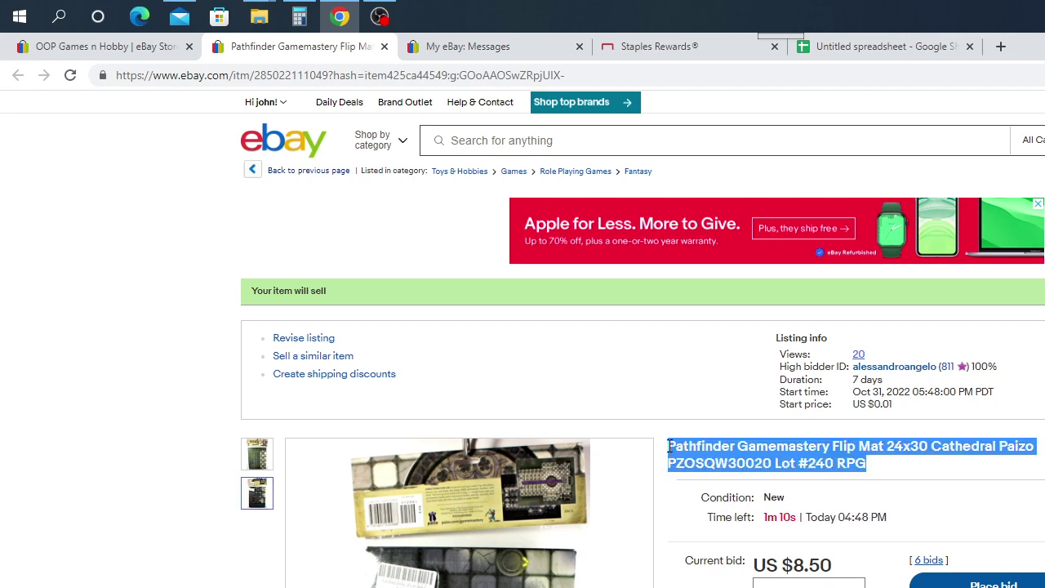
right_click(712, 458)
click(767, 465)
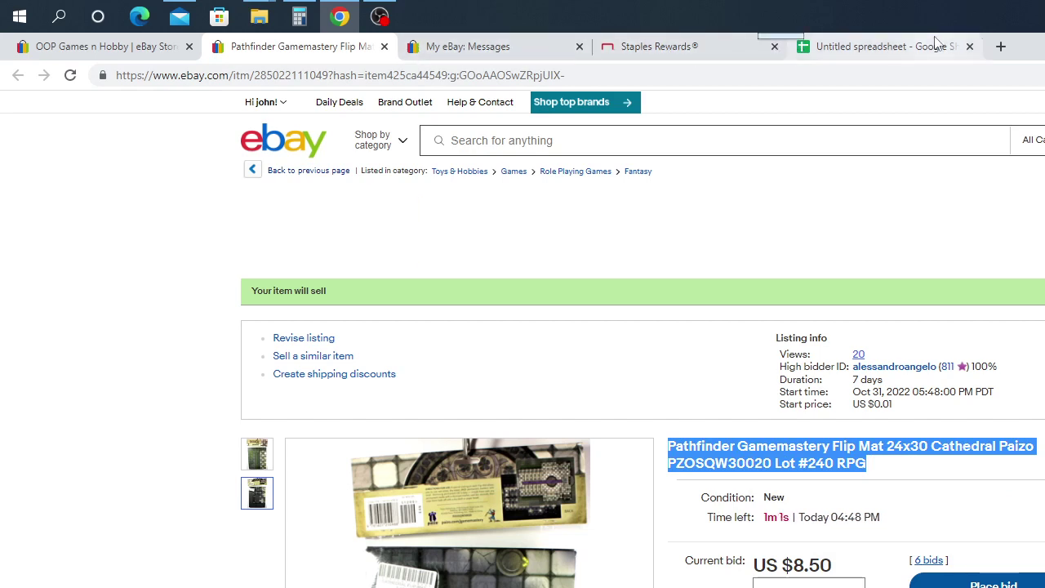
click(892, 47)
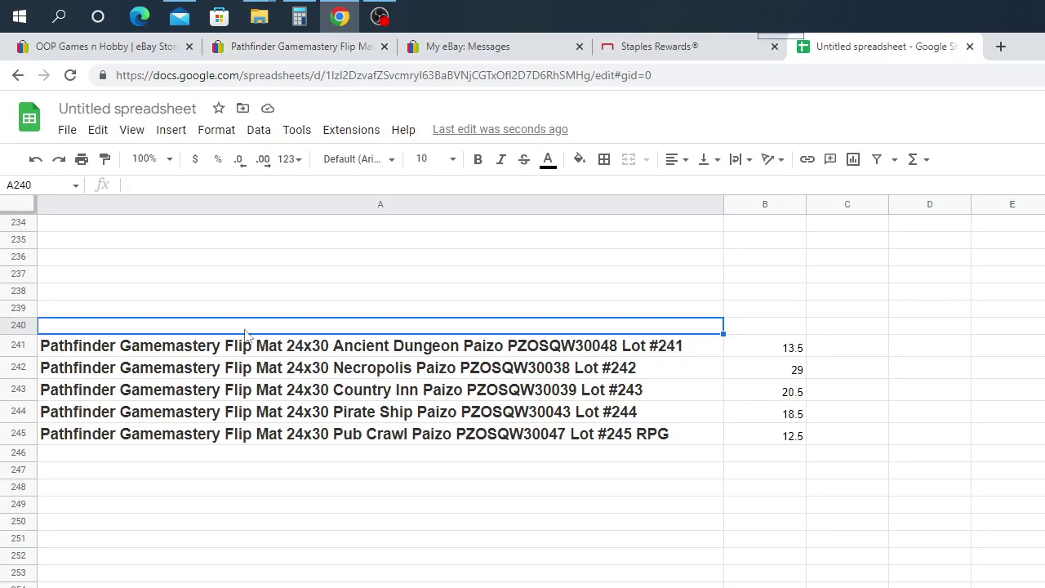
right_click(69, 327)
click(130, 395)
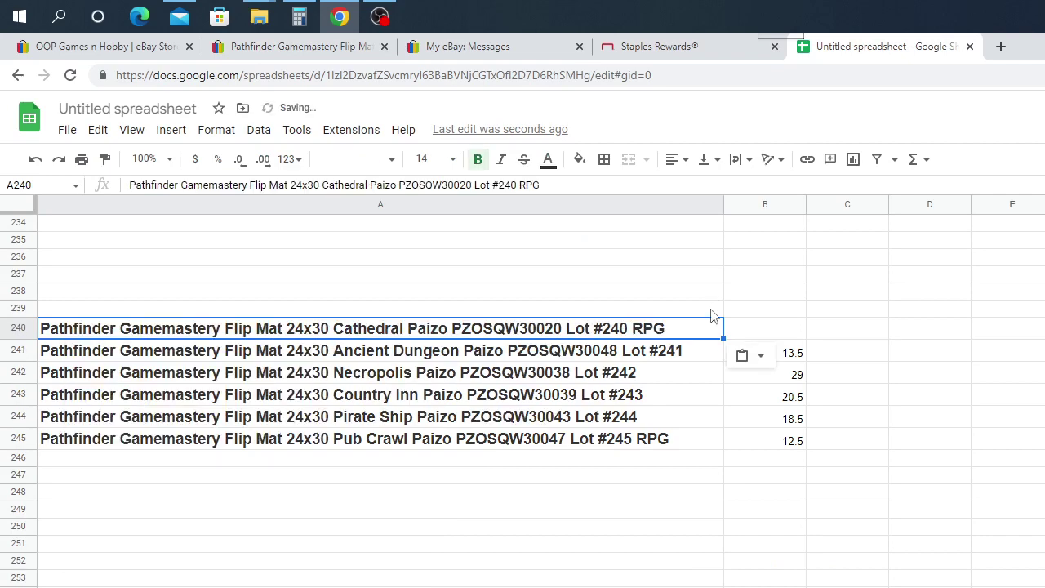
click(789, 337)
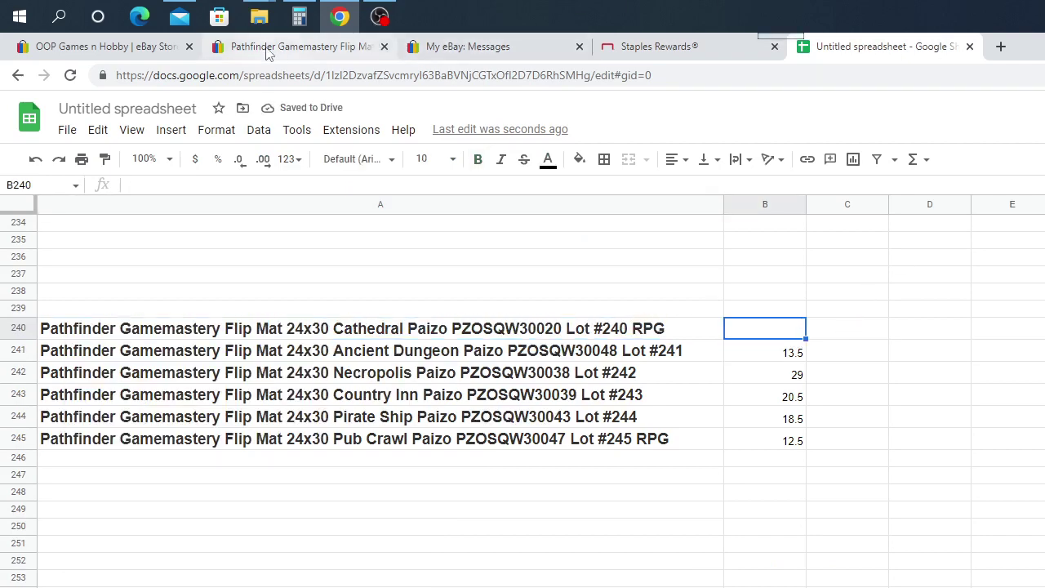
Check the current bid on the Cathedral listing and look through the store's other flip mat and map pack auctions
click(275, 50)
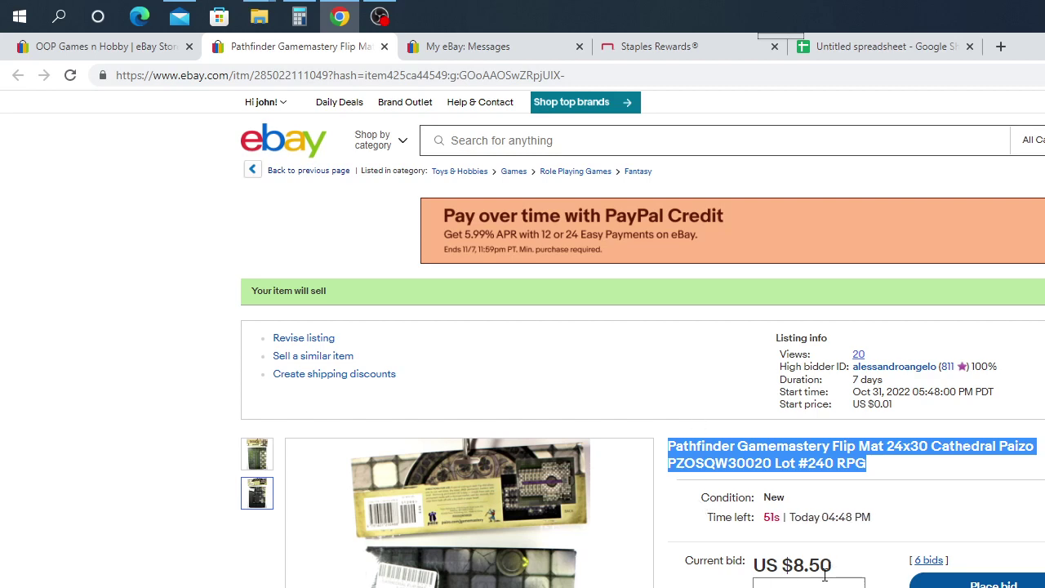
click(105, 51)
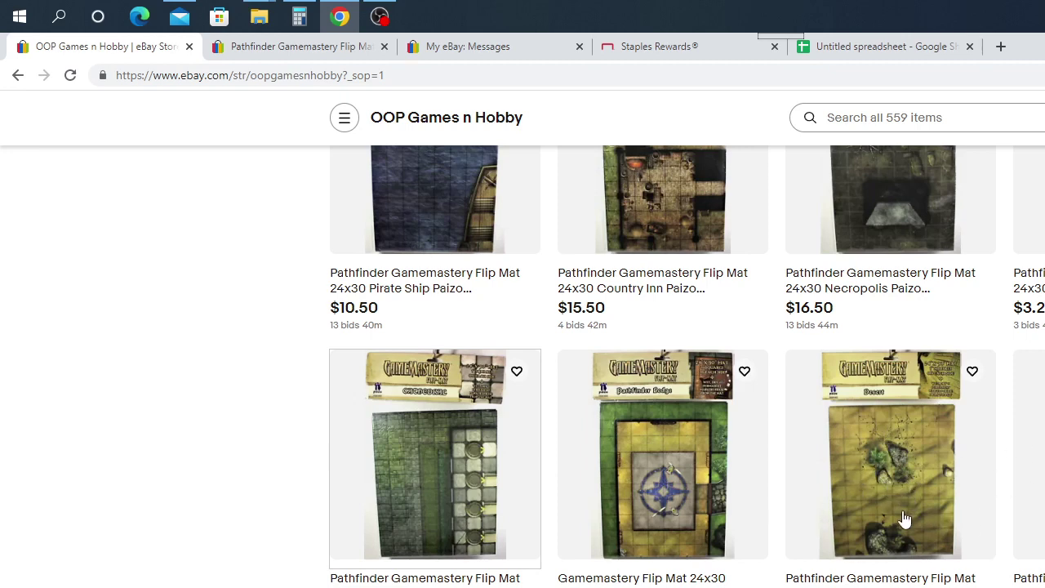
scroll(904, 519, down, 1)
scroll(904, 519, down, 1)
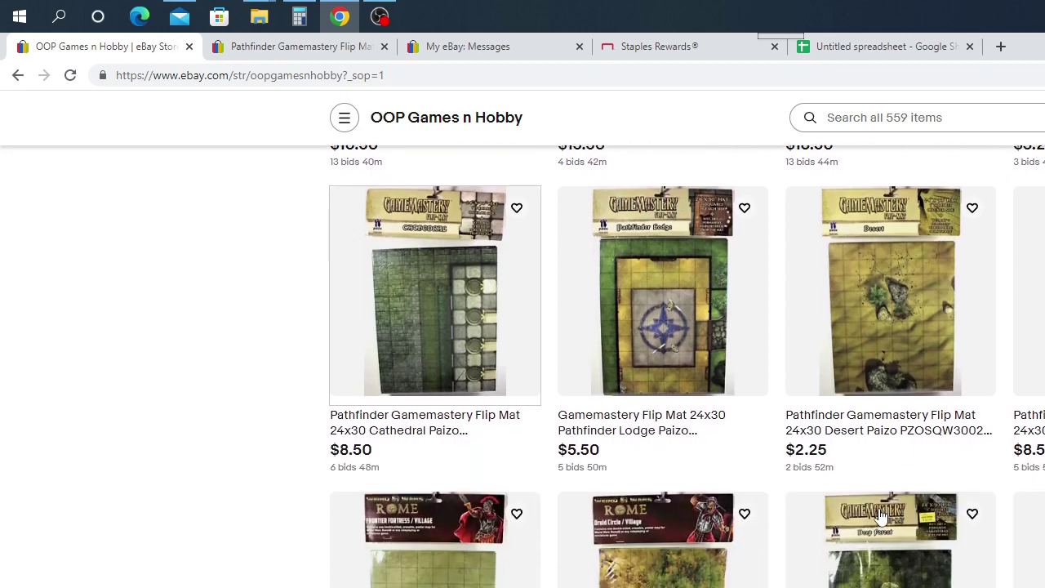
scroll(882, 516, down, 1)
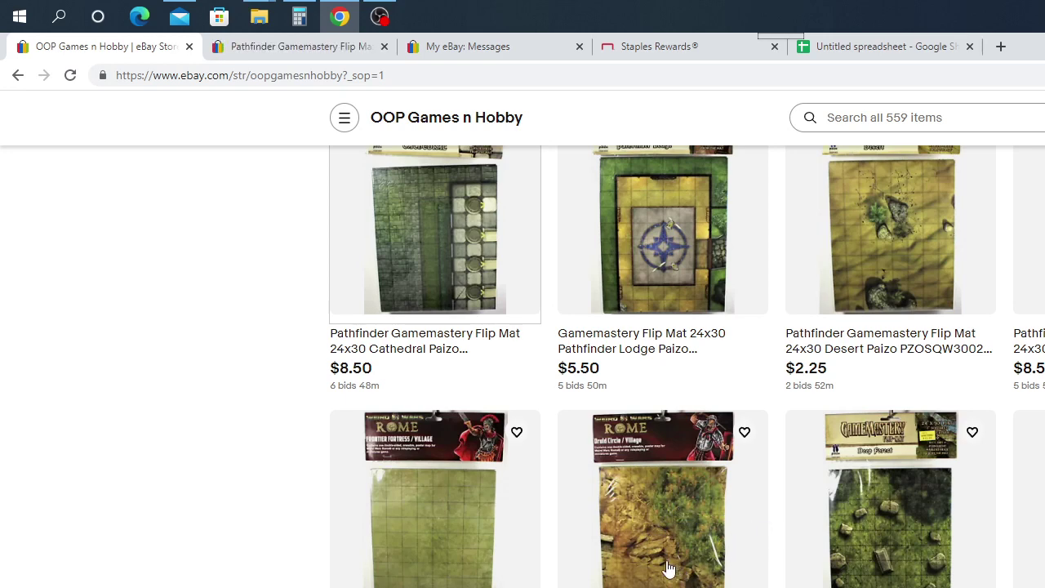
scroll(669, 571, up, 9)
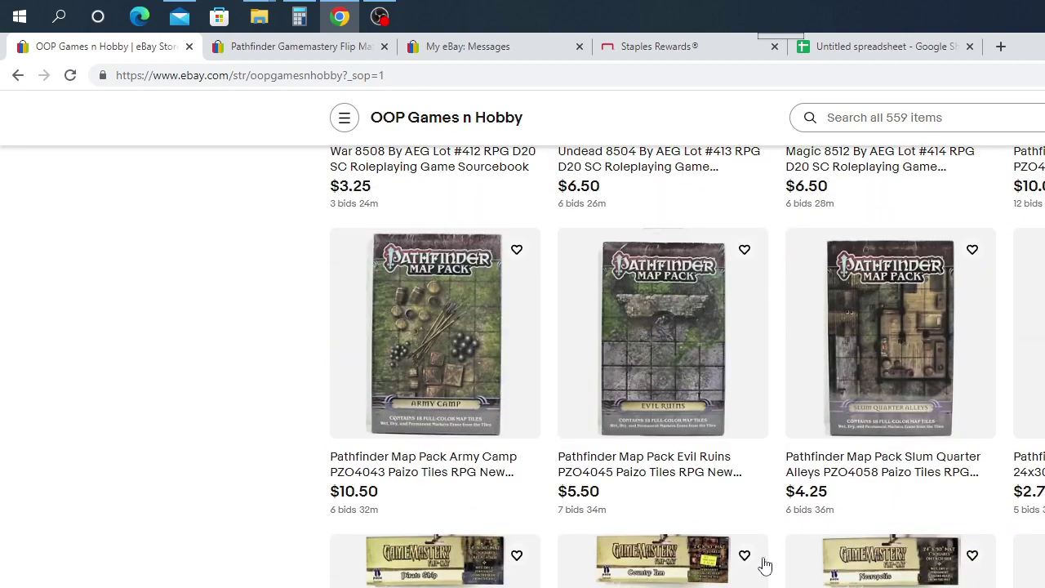
Check the final price on the ended Cathedral listing and enter the winning bid of 16.50 in cell B240
click(298, 49)
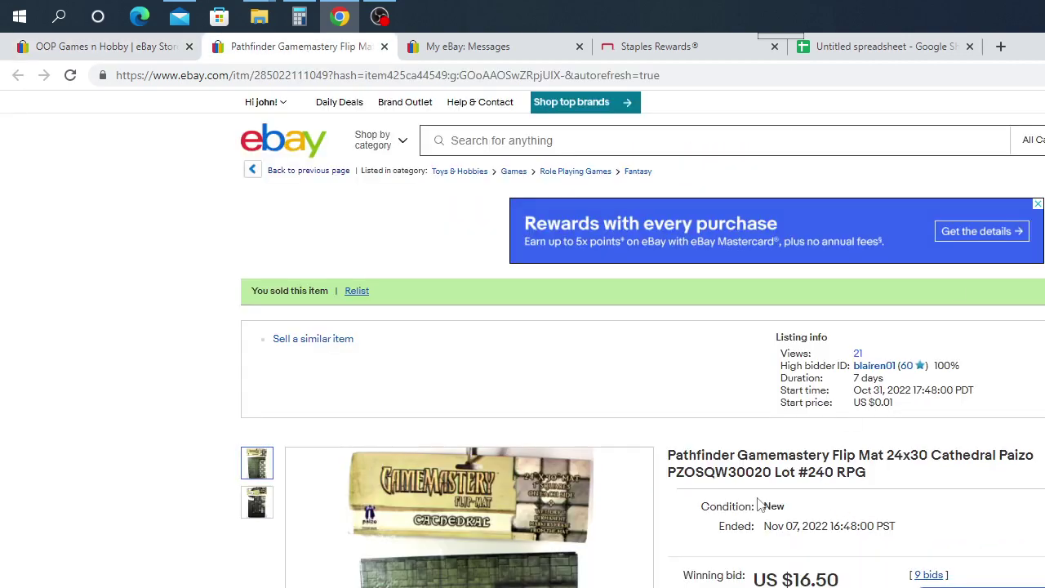
scroll(759, 505, down, 1)
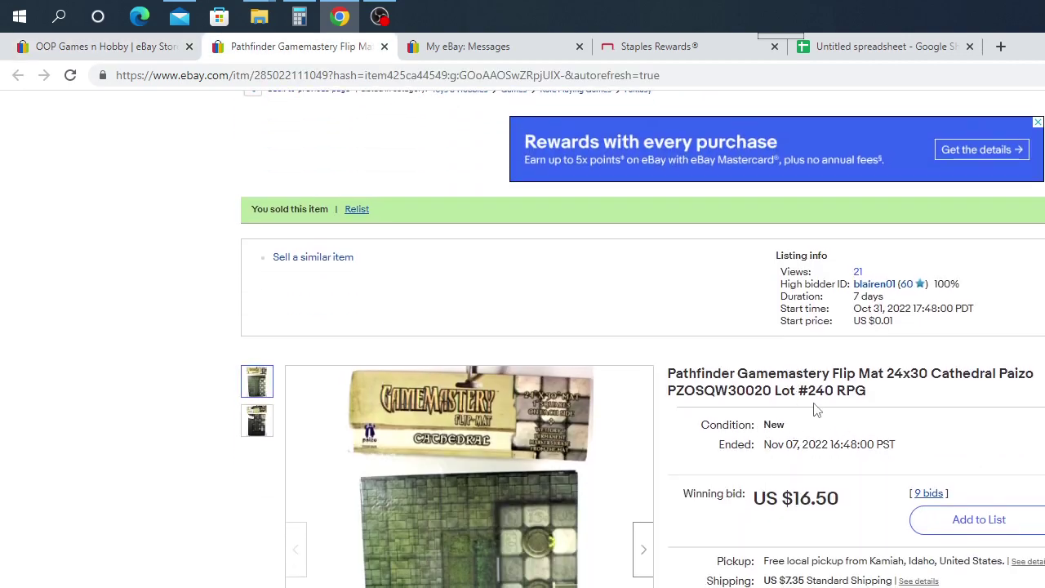
click(93, 49)
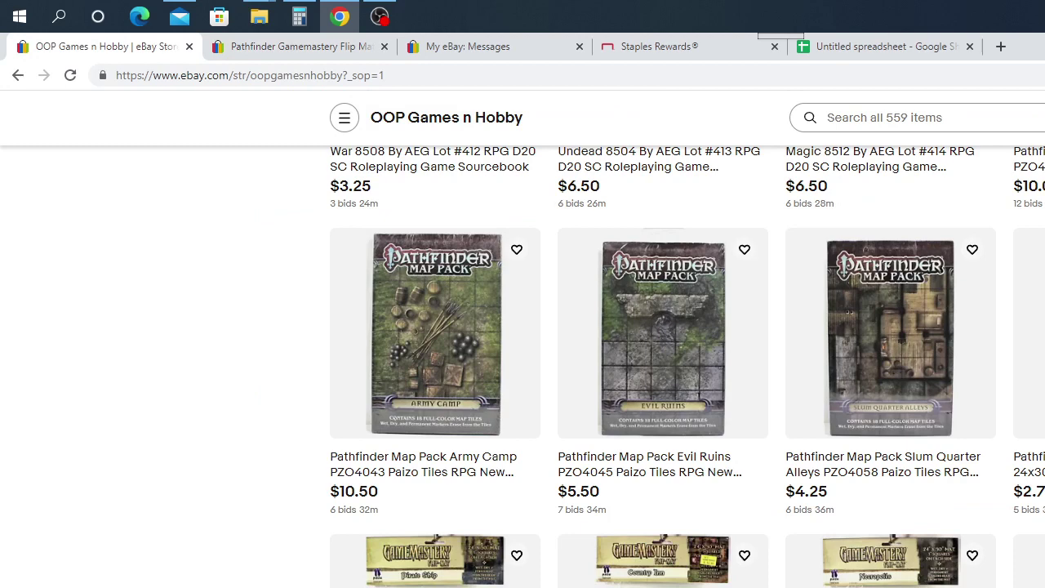
scroll(871, 582, down, 5)
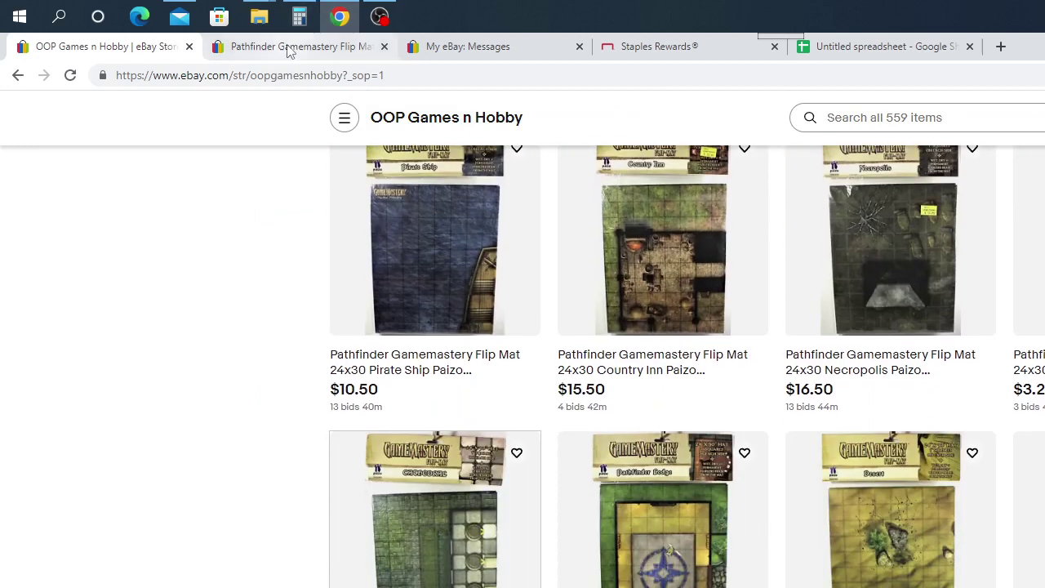
click(899, 47)
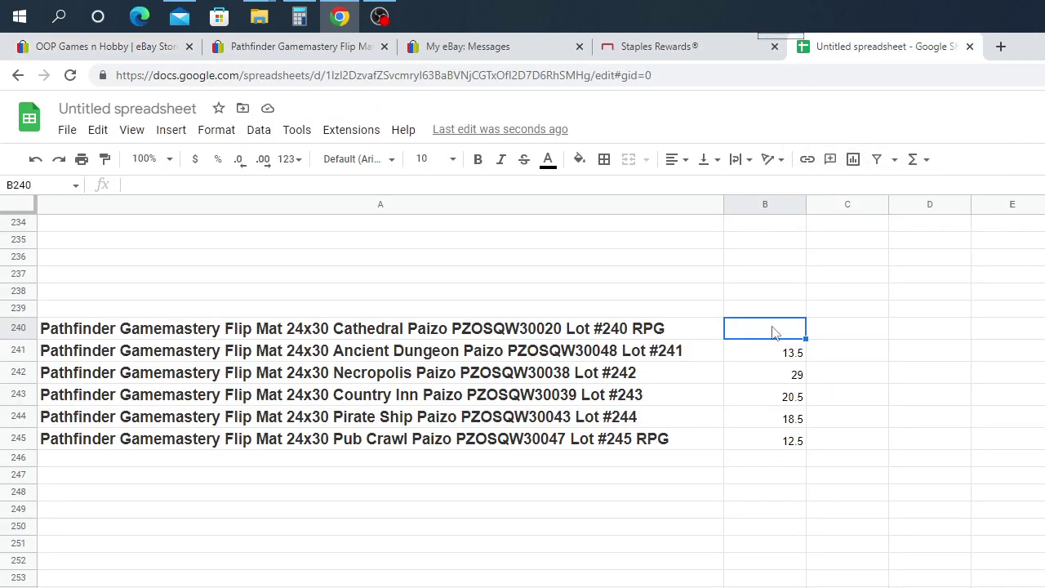
text(16.50)
click(892, 295)
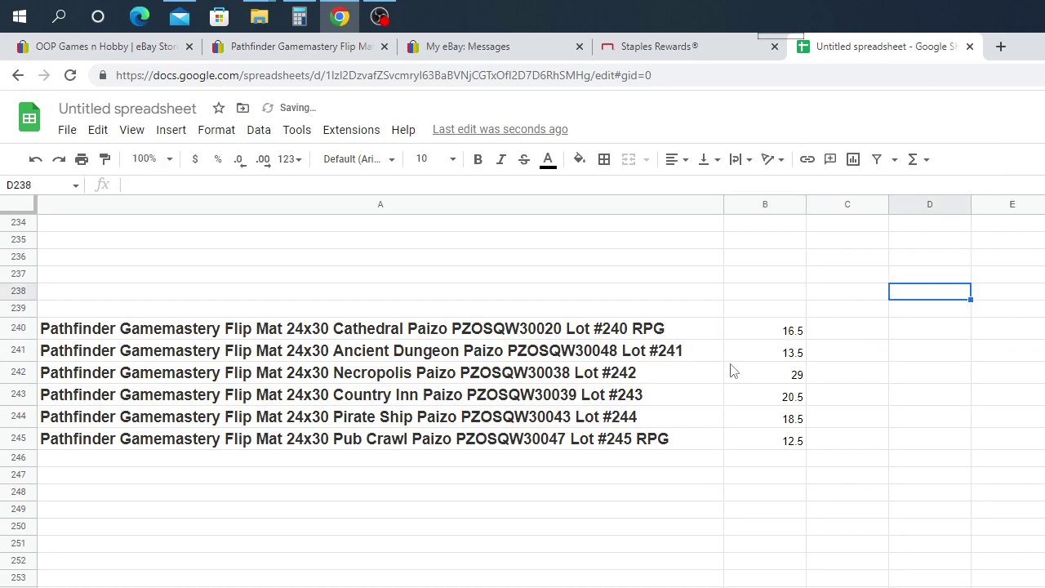
Close the ended Cathedral listing and open the store's Gamemastery Flip Mat Pathfinder Lodge listing
click(114, 49)
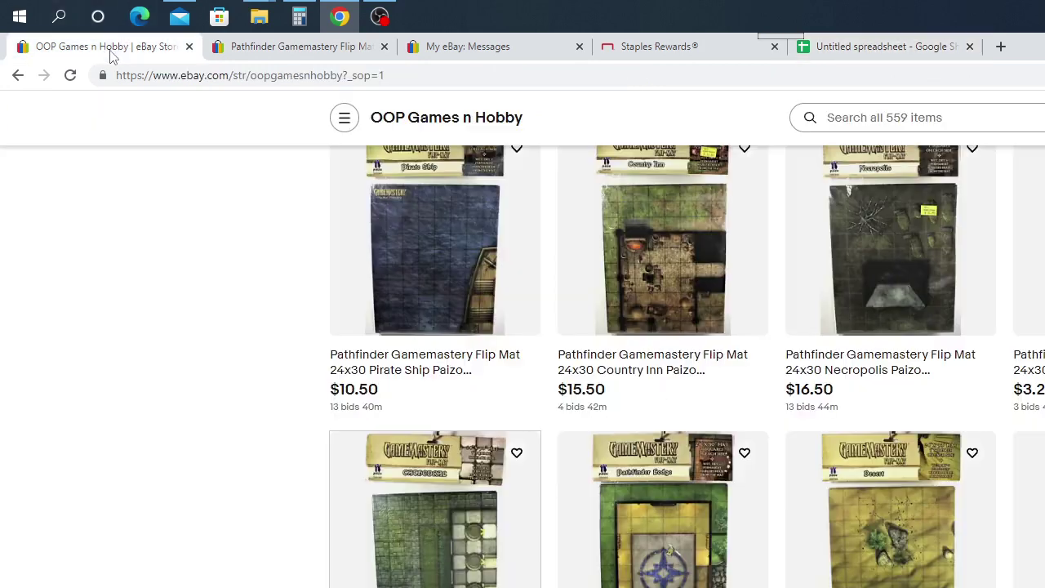
click(307, 47)
click(384, 47)
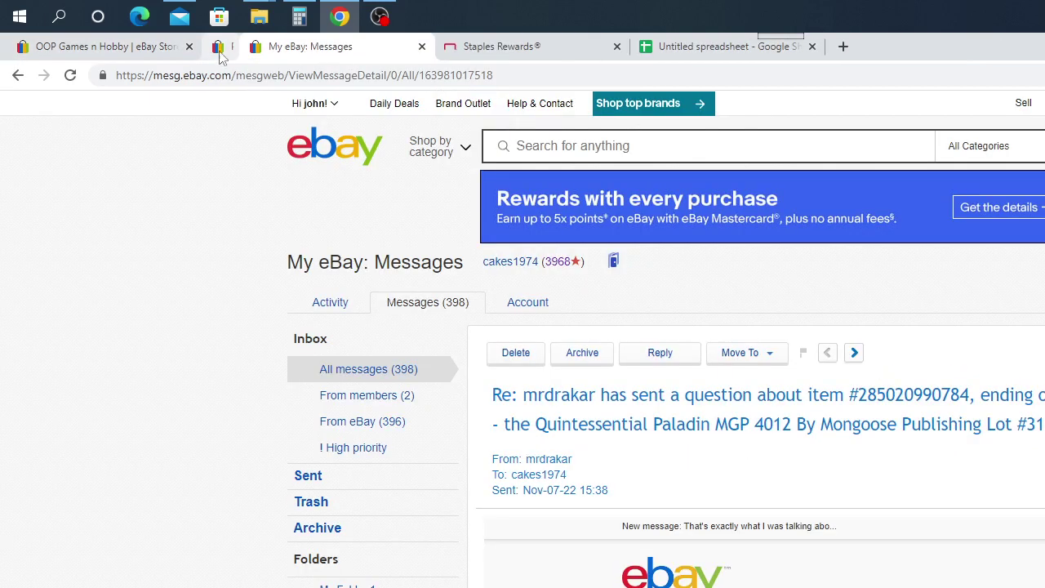
click(140, 50)
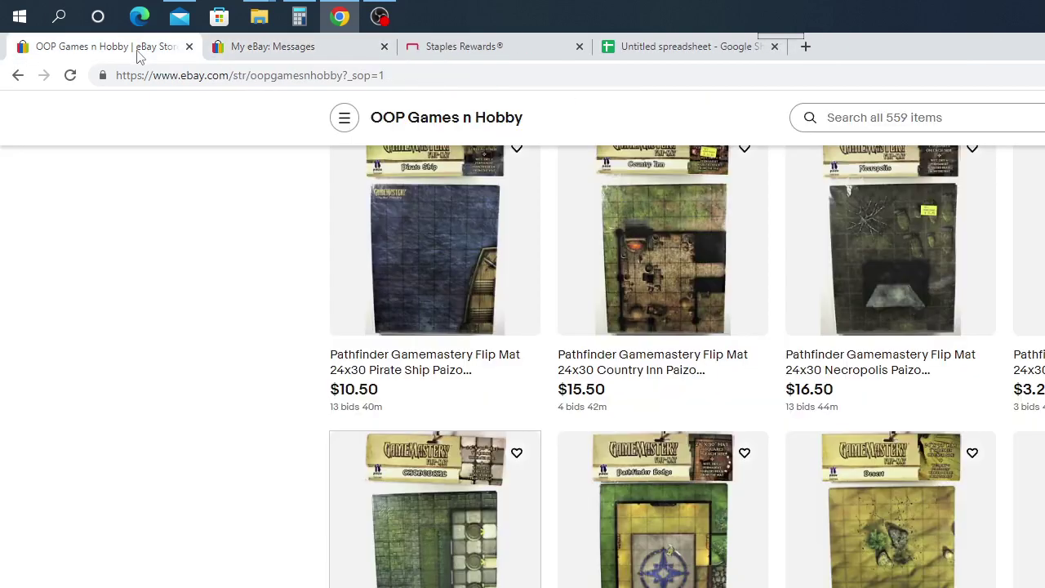
click(662, 551)
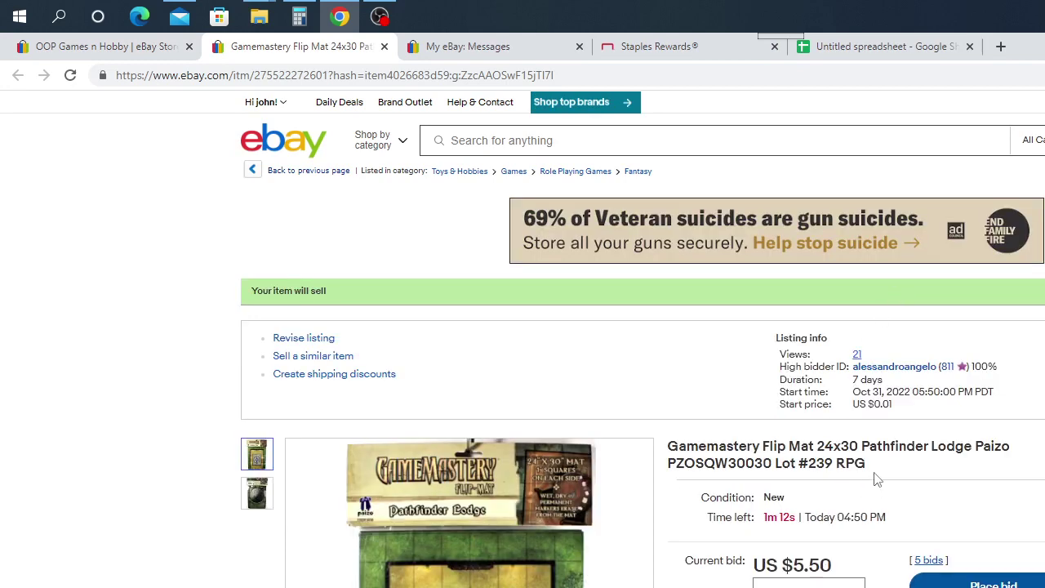
Copy the full Pathfinder Lodge Flip Mat listing title and paste it into cell A239 of the spreadsheet
drag(868, 464, 670, 451)
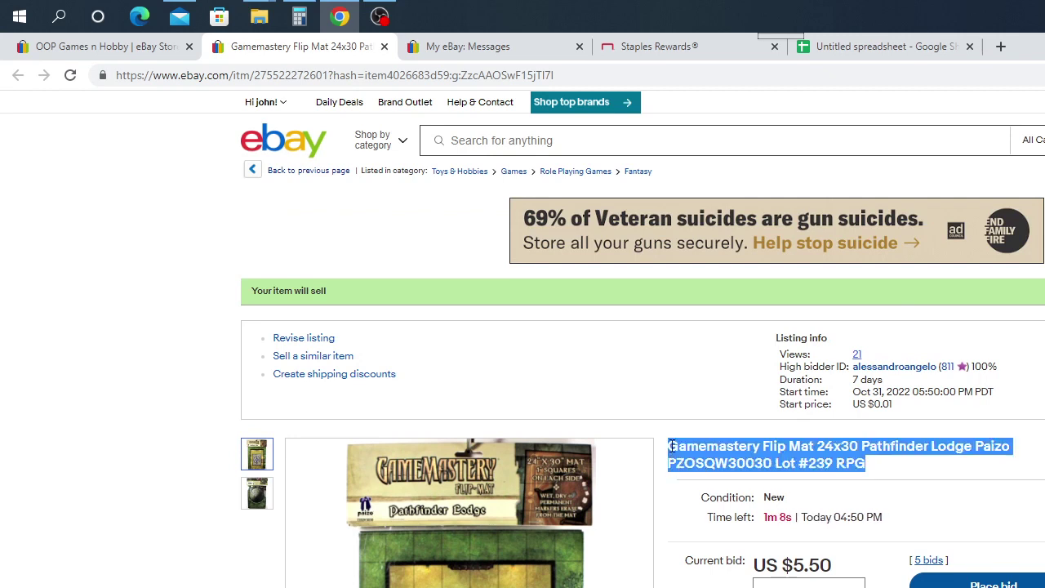
right_click(723, 448)
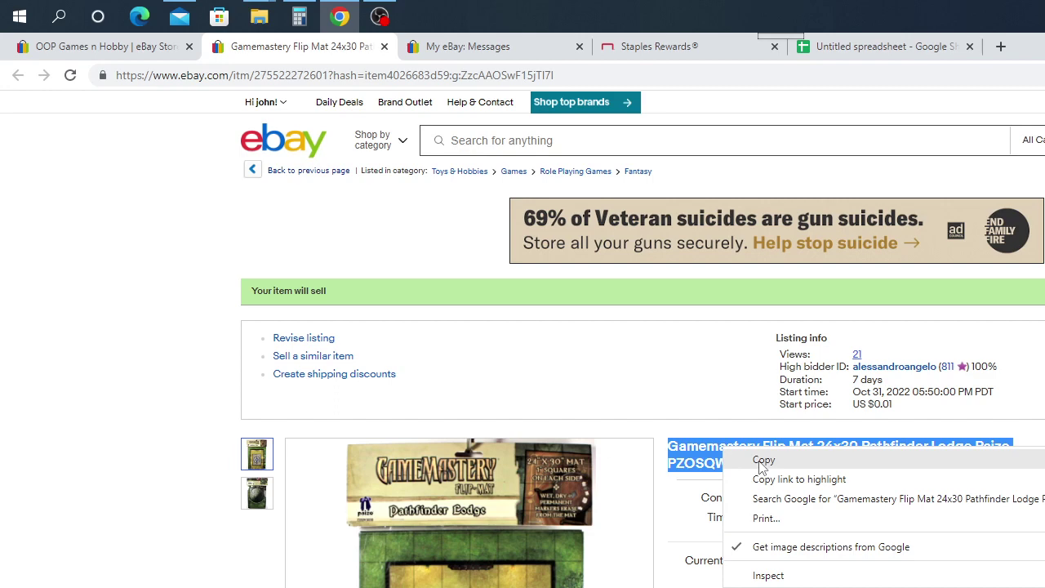
click(762, 460)
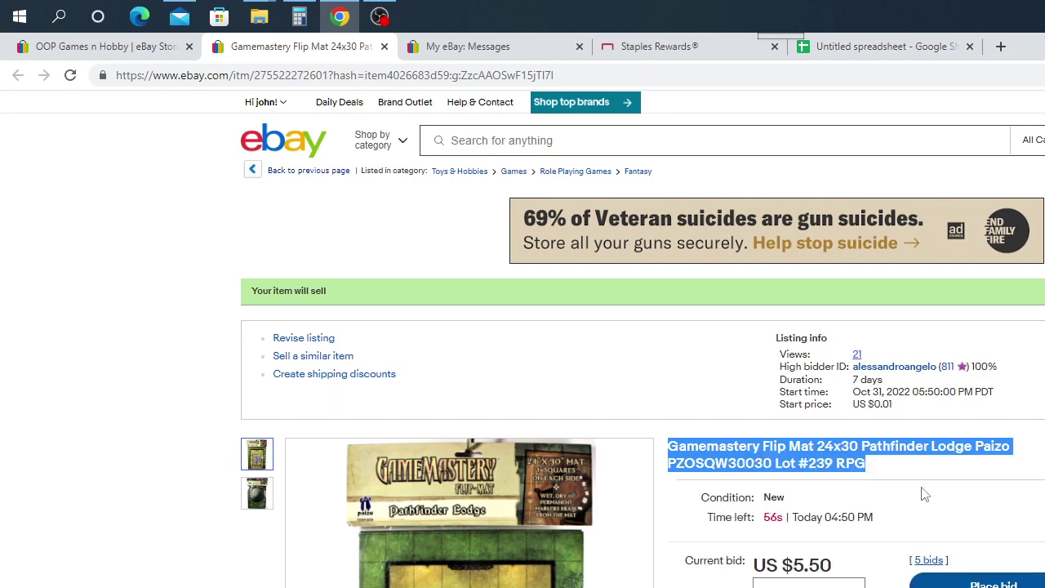
click(854, 46)
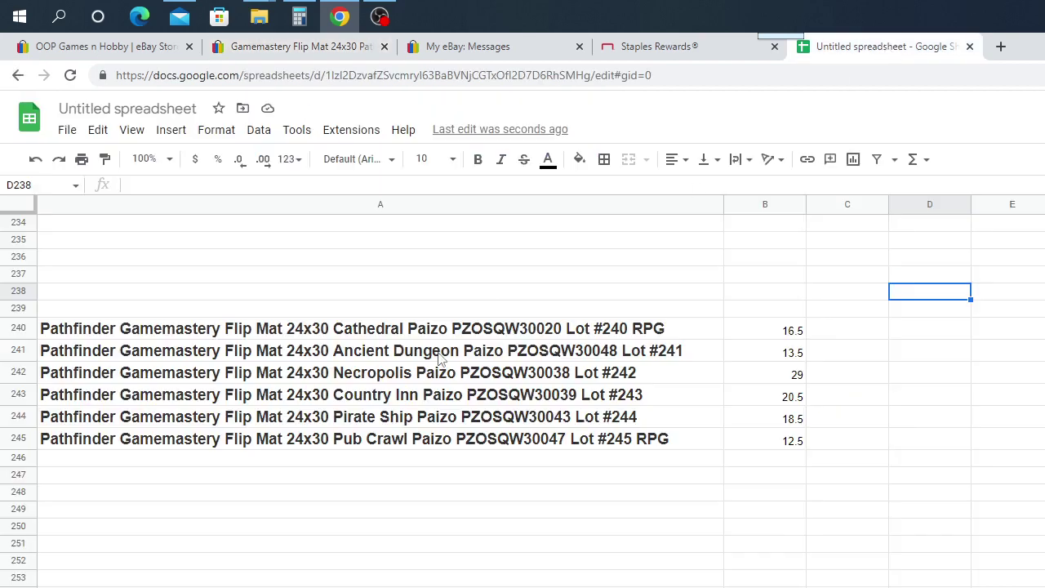
click(72, 309)
right_click(72, 308)
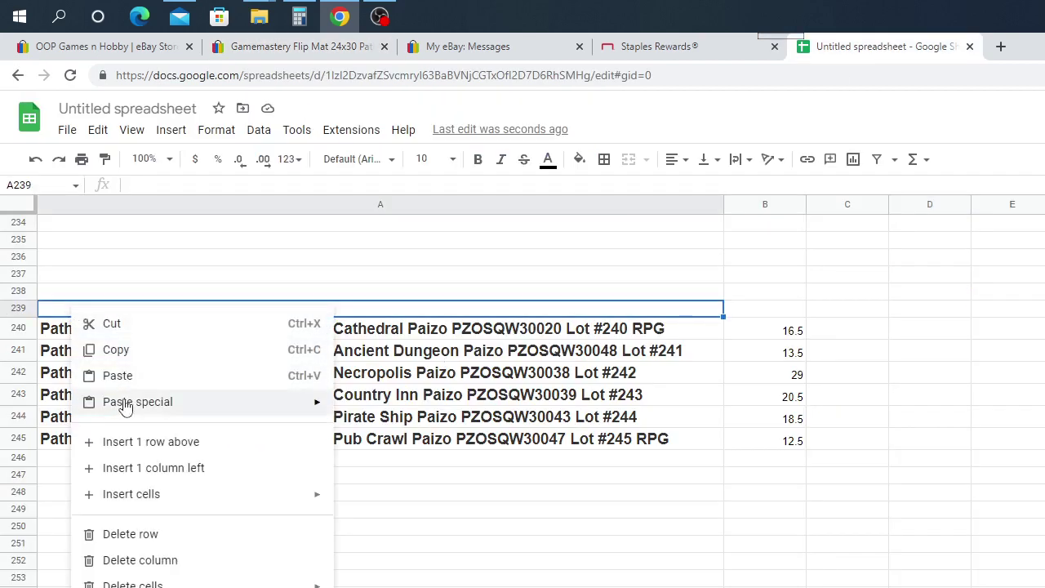
click(124, 376)
click(792, 318)
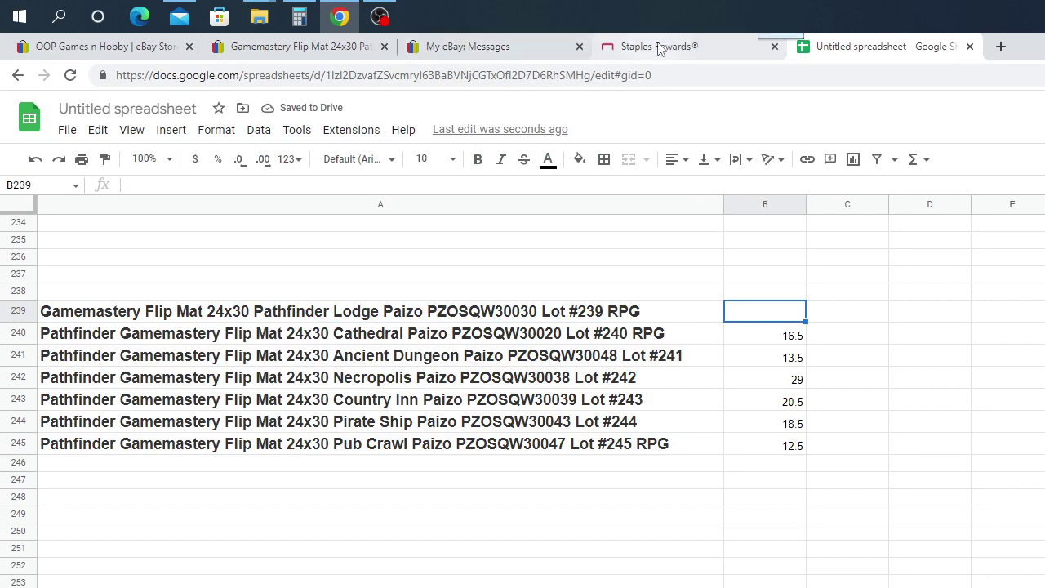
View the photo of the package's back and the bidding details in the Pathfinder Lodge listing
click(269, 47)
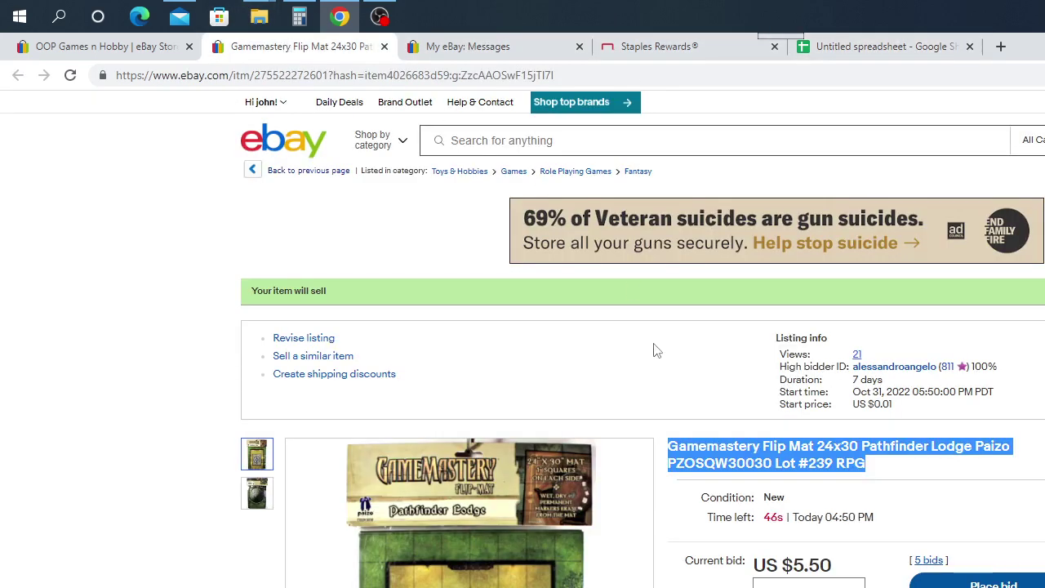
click(256, 492)
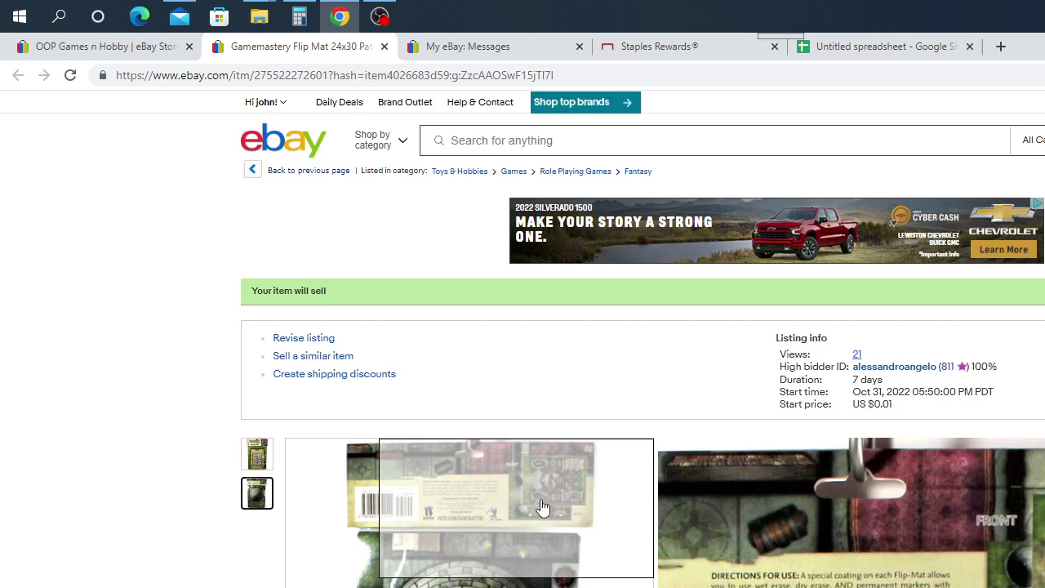
scroll(544, 508, down, 1)
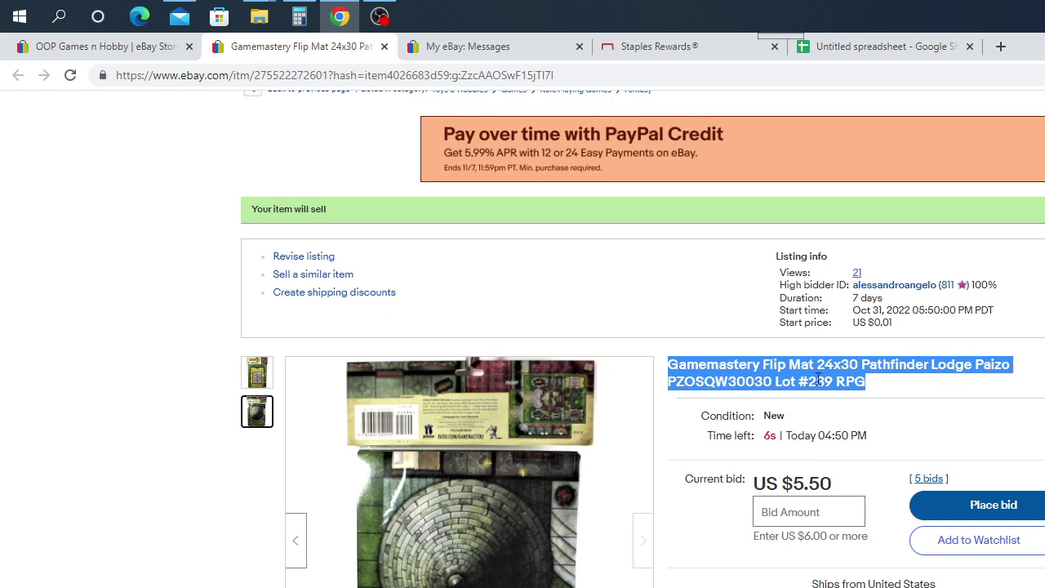
scroll(941, 420, down, 1)
scroll(910, 425, down, 1)
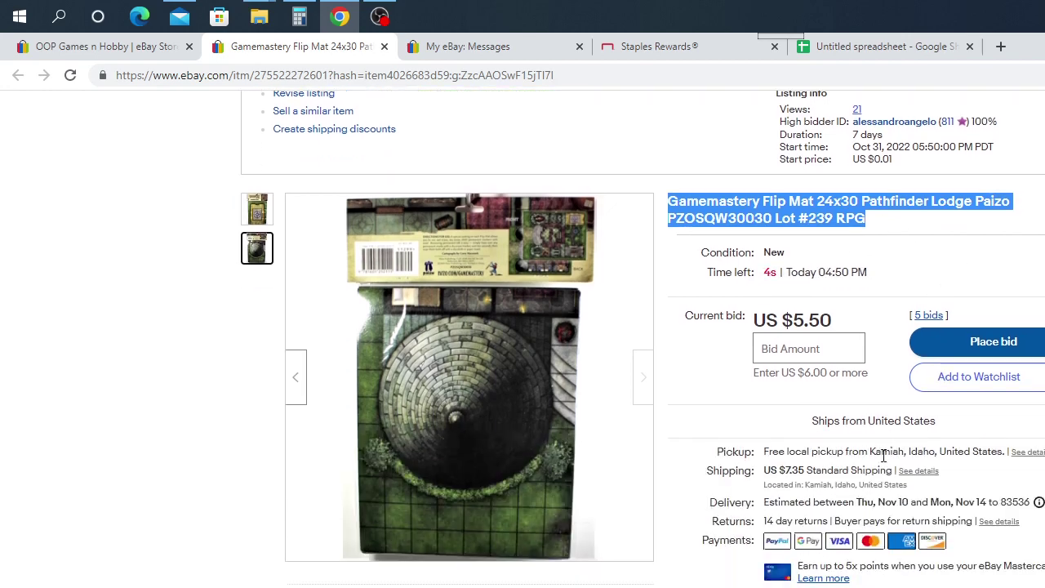
Check the final price on the ended Pathfinder Lodge listing and enter the winning bid of 16.50 in cell B239
scroll(887, 472, up, 2)
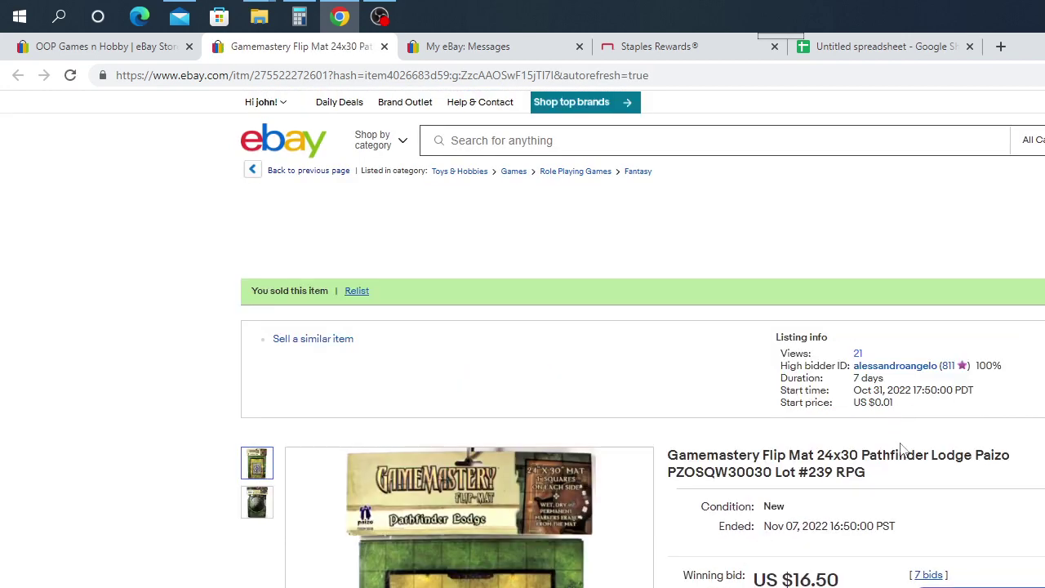
click(850, 49)
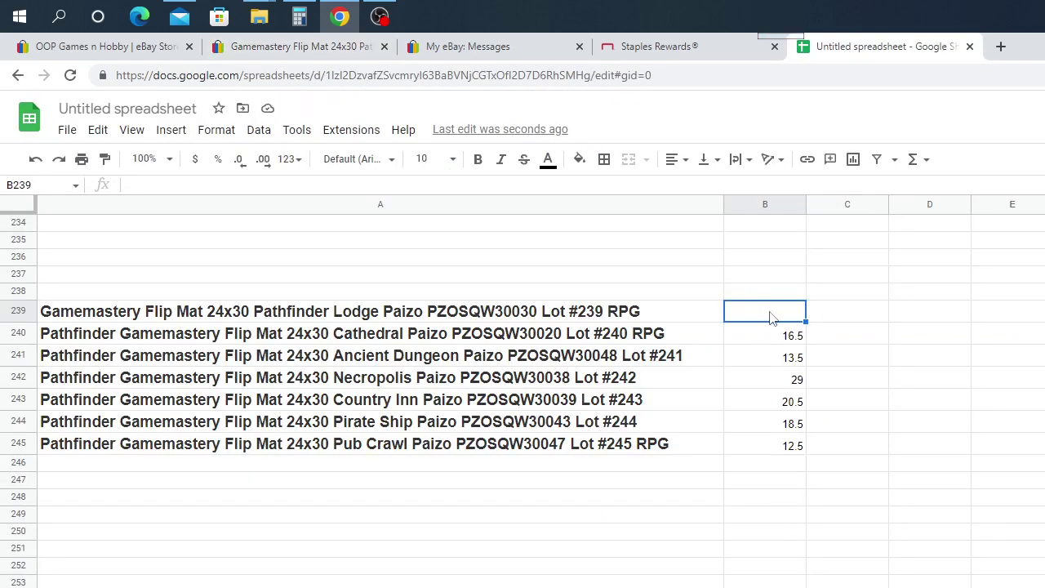
text(16.50)
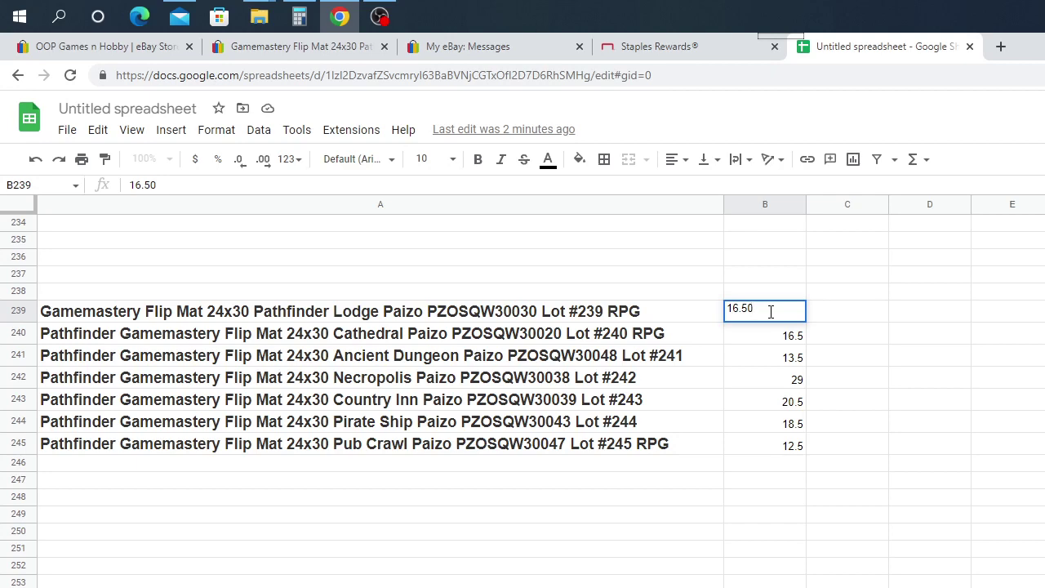
Return to the store's item list and open the Pathfinder Gamemastery Flip Mat Desert listing
click(323, 47)
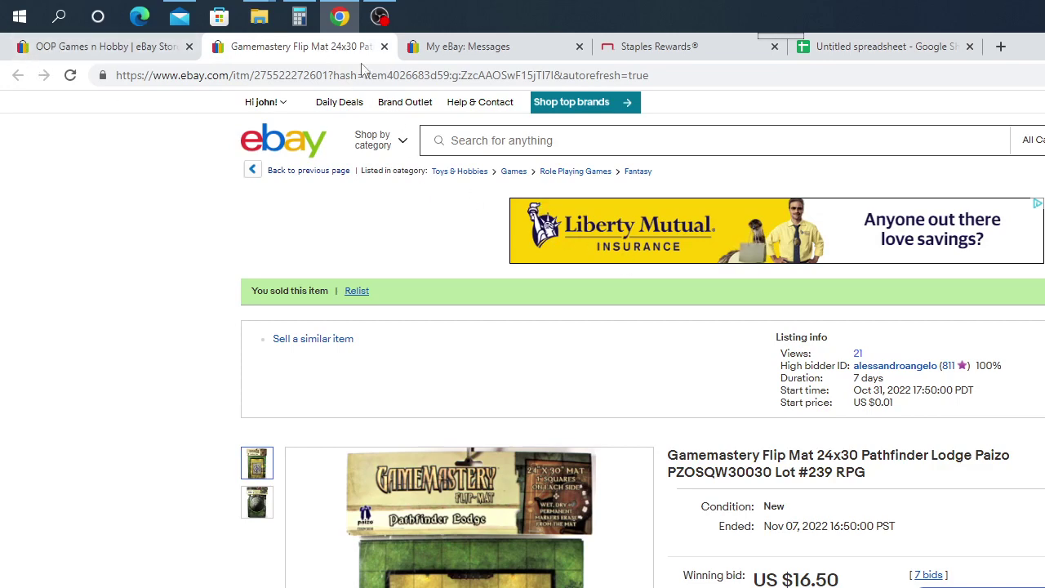
click(75, 49)
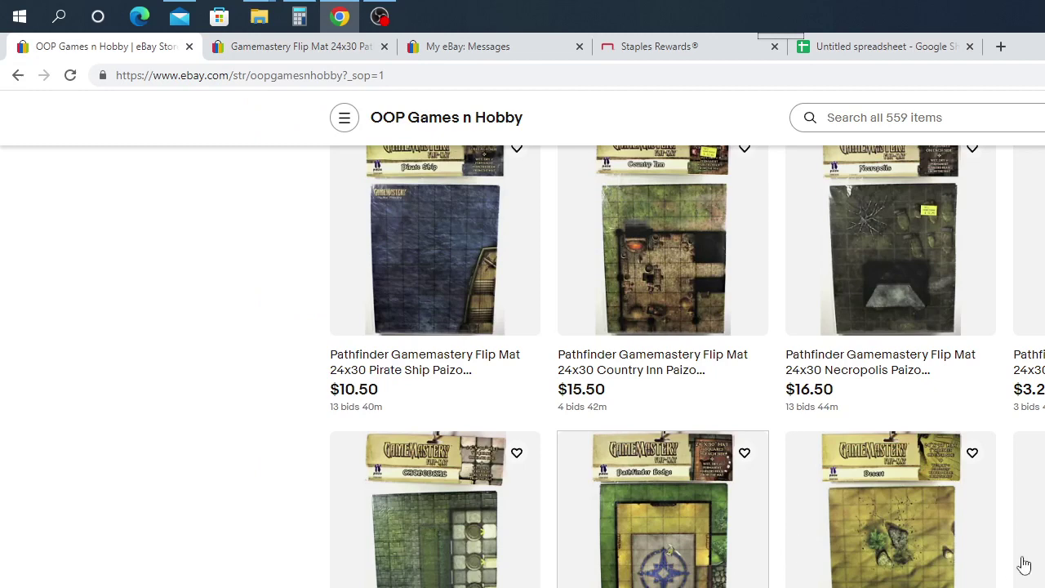
click(902, 559)
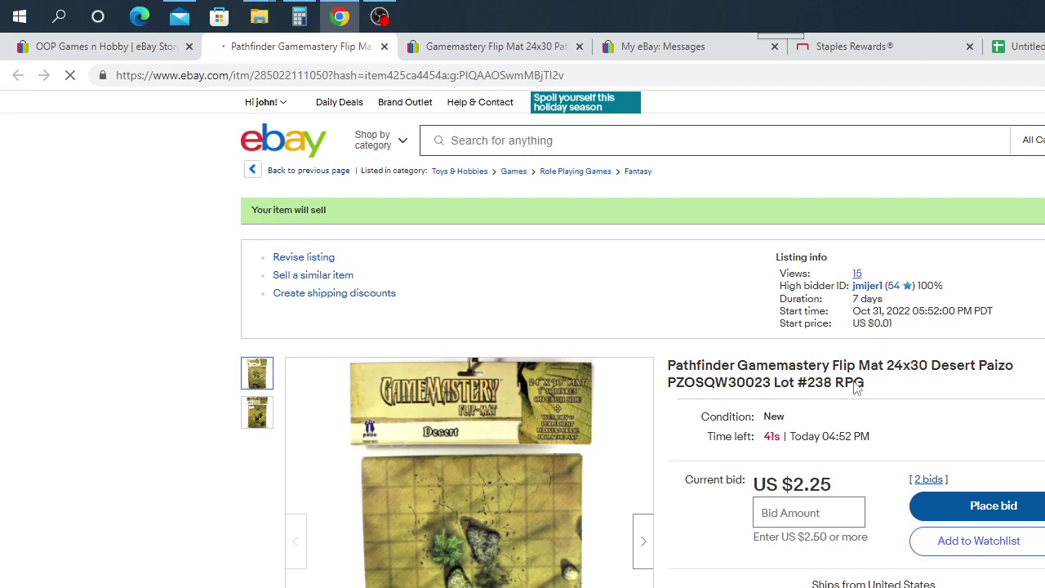
Copy the full Desert Flip Mat listing title and paste it into cell A238 of the spreadsheet
drag(858, 387, 668, 368)
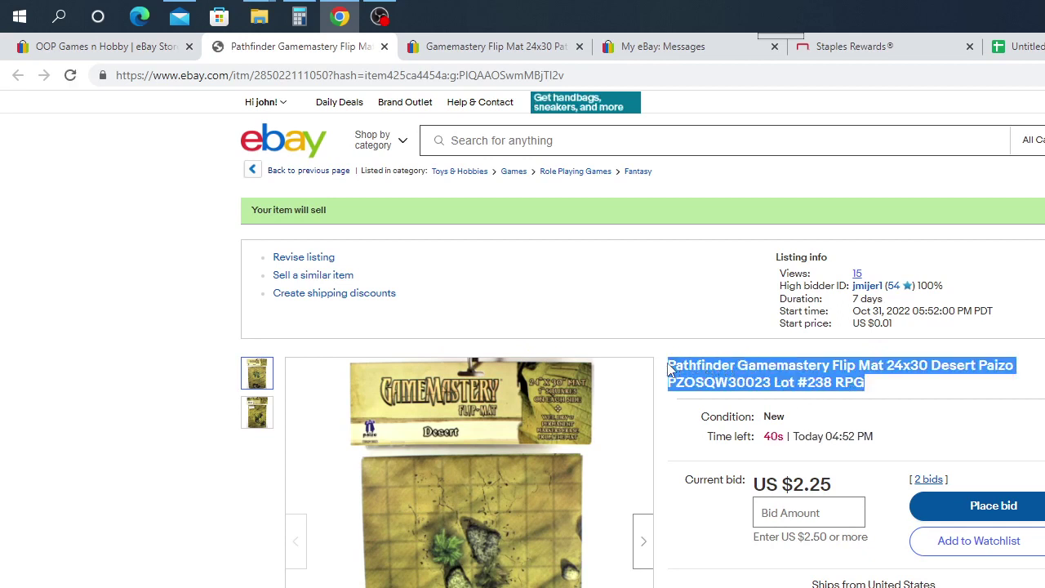
right_click(714, 373)
click(741, 394)
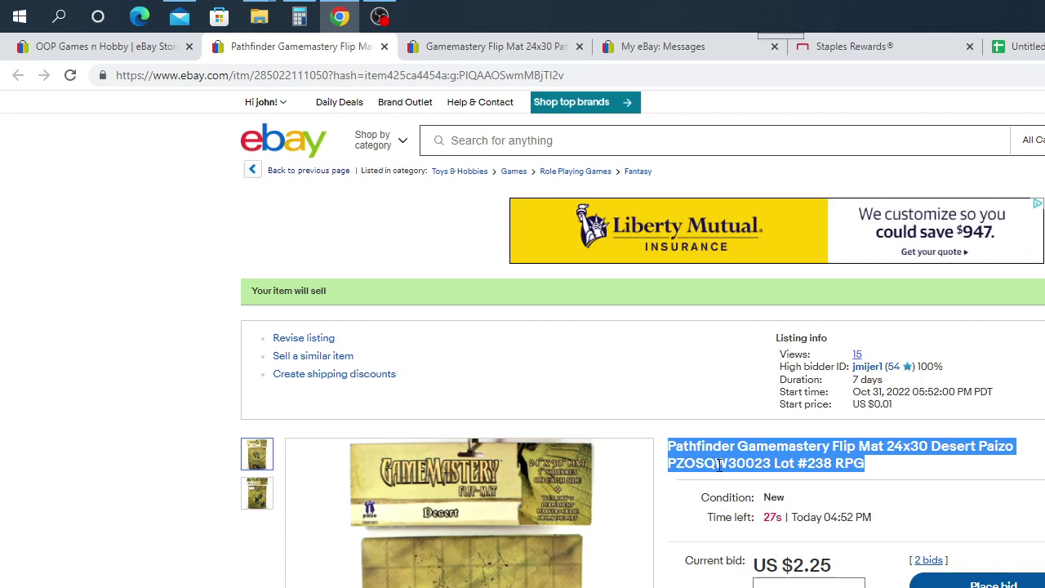
scroll(713, 470, down, 2)
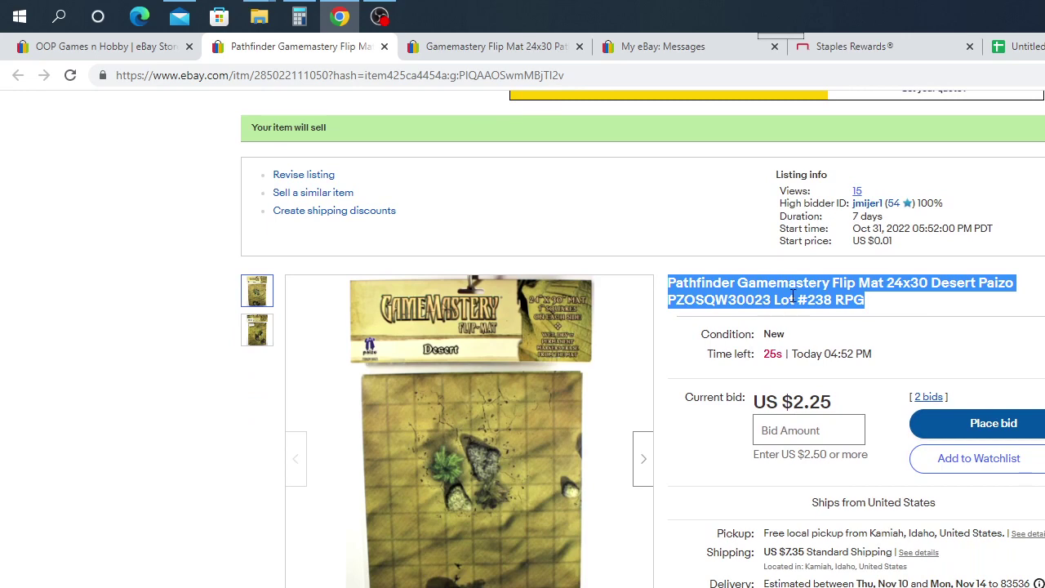
right_click(793, 294)
click(823, 310)
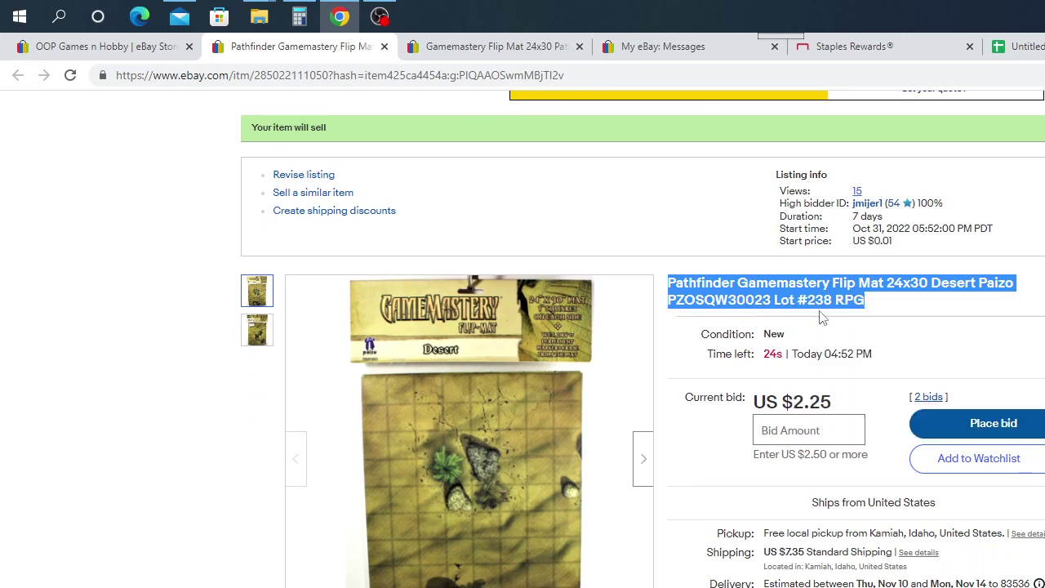
click(1021, 47)
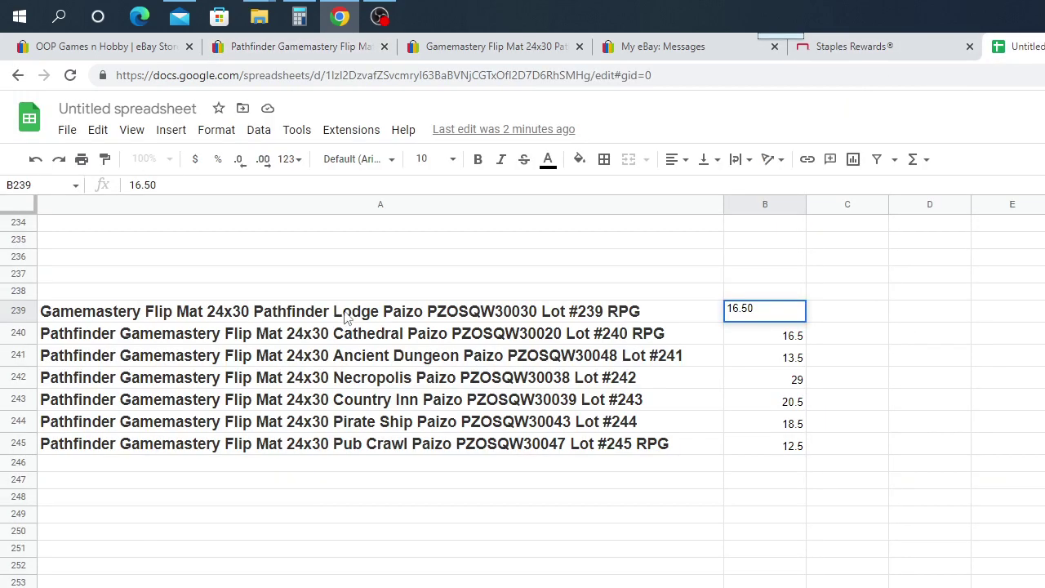
click(161, 295)
right_click(163, 294)
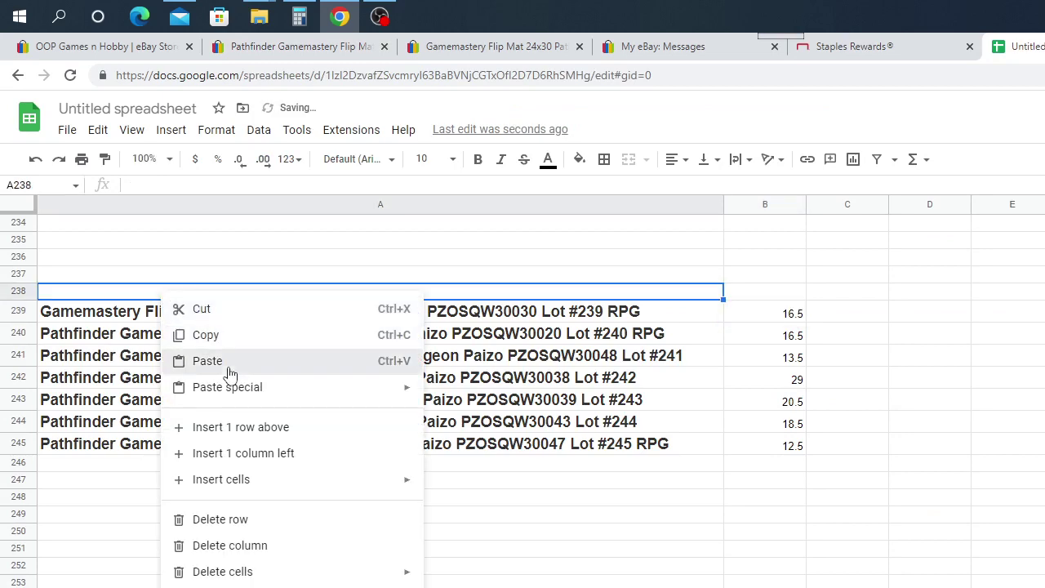
click(220, 362)
Check the final price on the ended Desert listing and enter the winning bid of 15.50 in cell B238
click(317, 49)
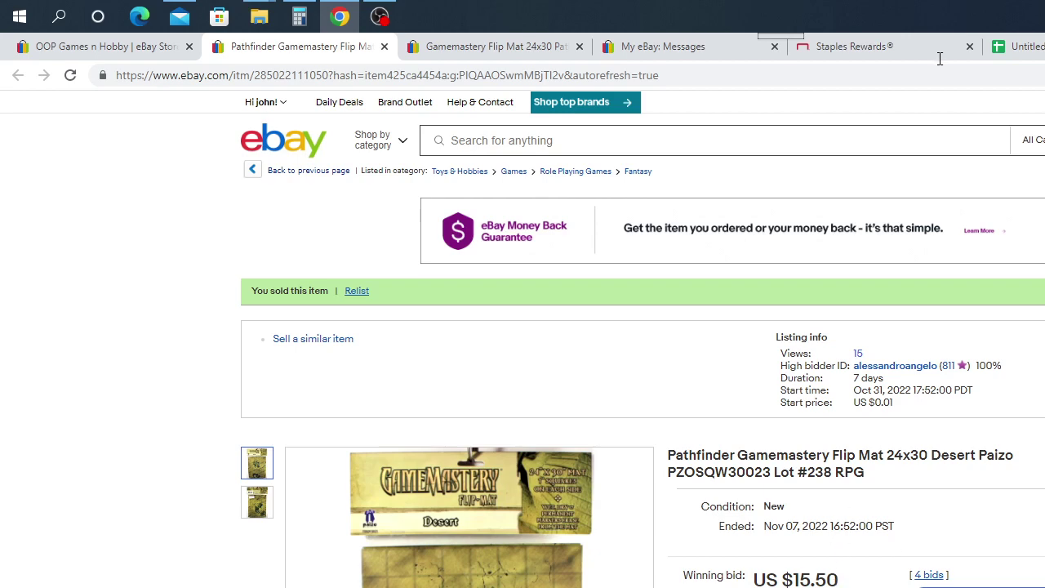
click(1021, 46)
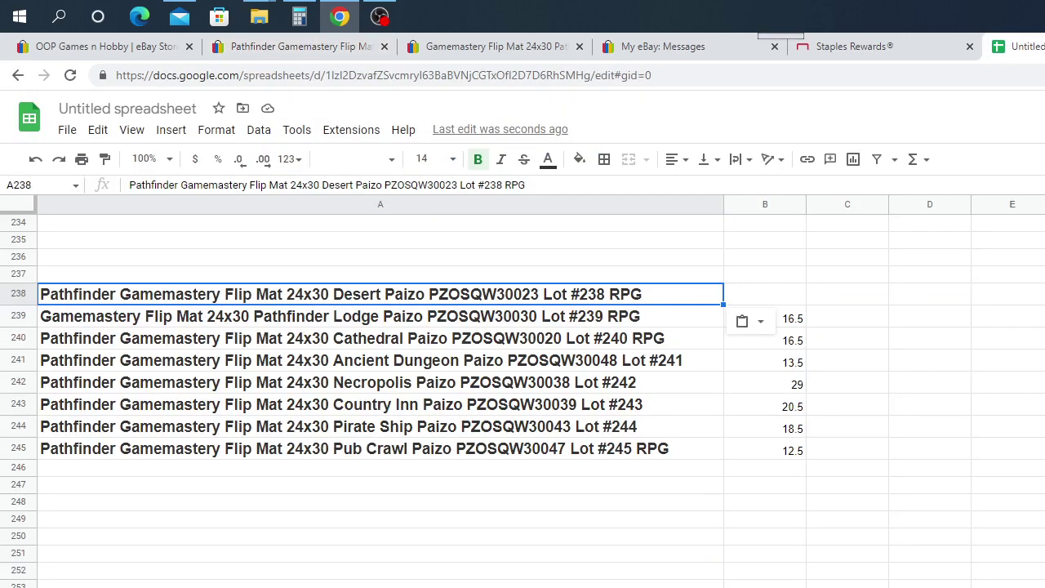
click(768, 302)
text(15)
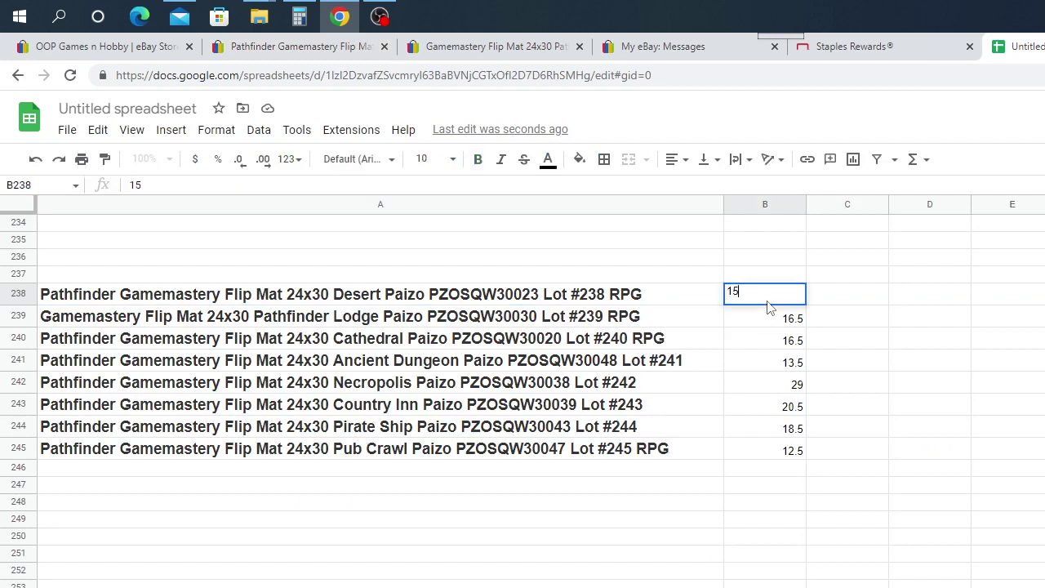
text(.50)
click(259, 274)
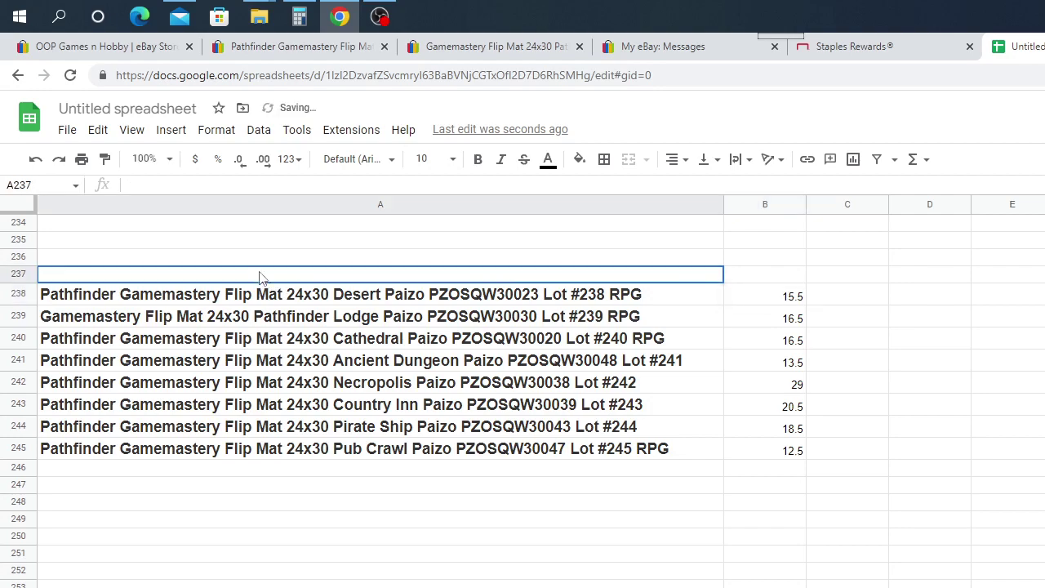
Close the ended Desert listing and open the store's Pathfinder Gamemastery Flip Mat Theater listing
click(278, 47)
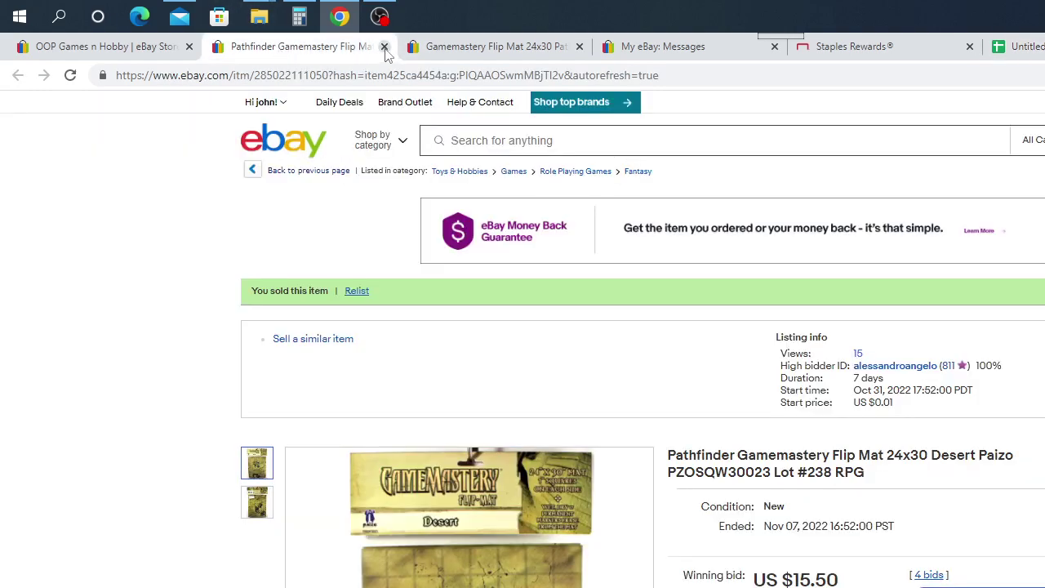
click(384, 46)
click(124, 49)
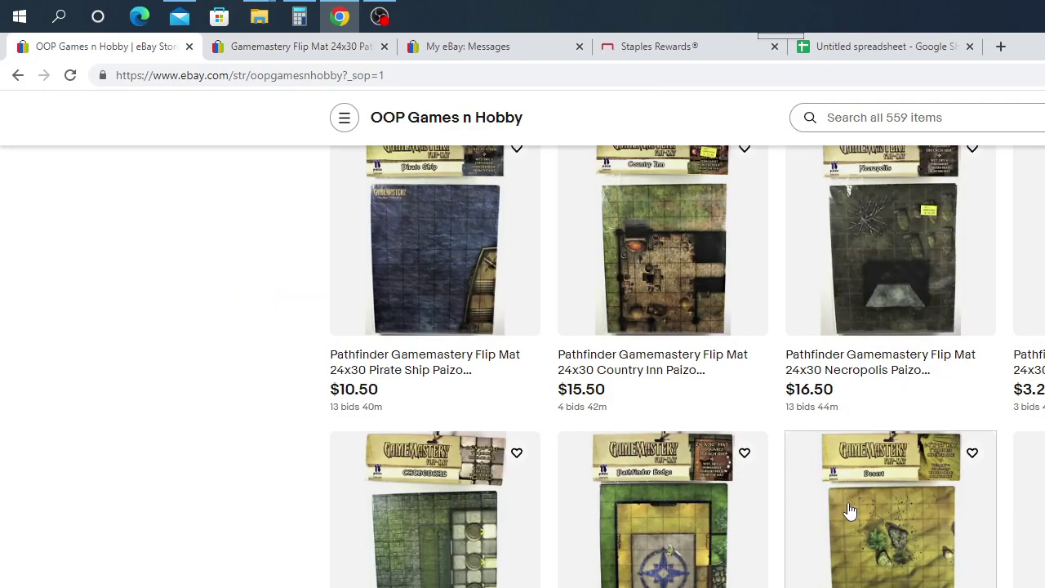
scroll(849, 515, down, 3)
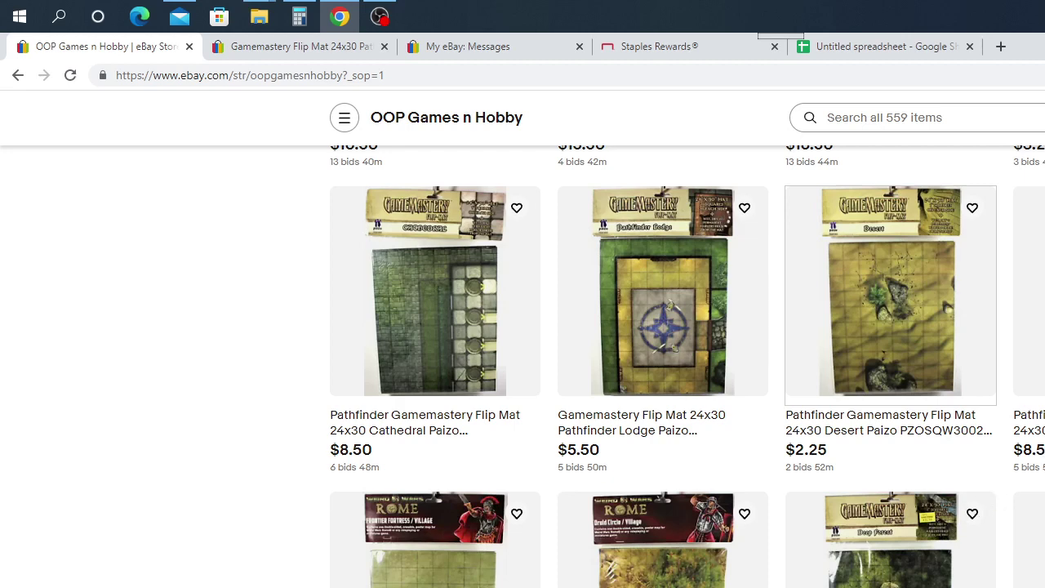
click(1029, 327)
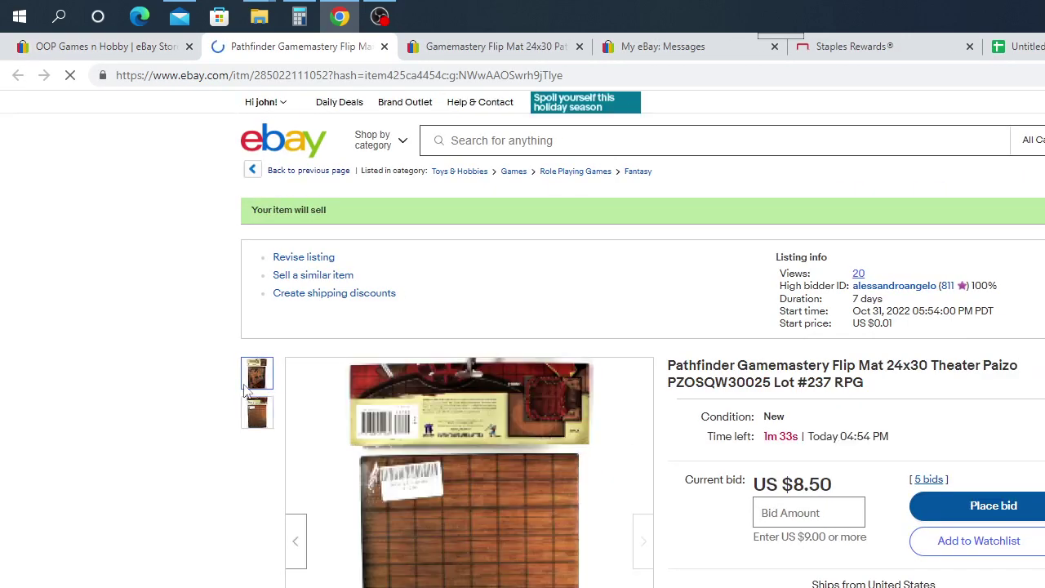
View the enlarged photo of the package's back and the bidding details in the Theater listing
mouse_move(257, 414)
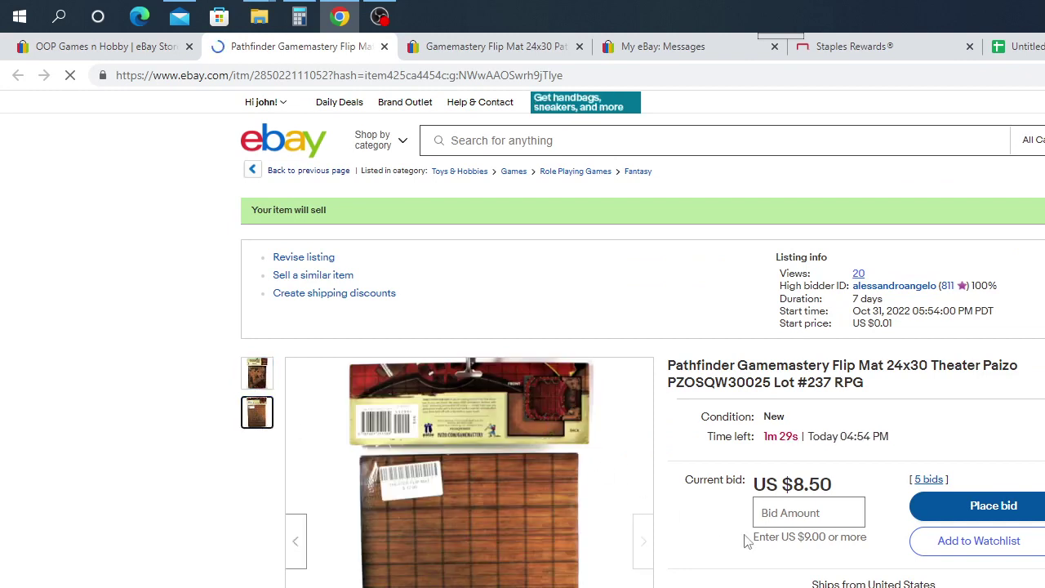
mouse_move(585, 415)
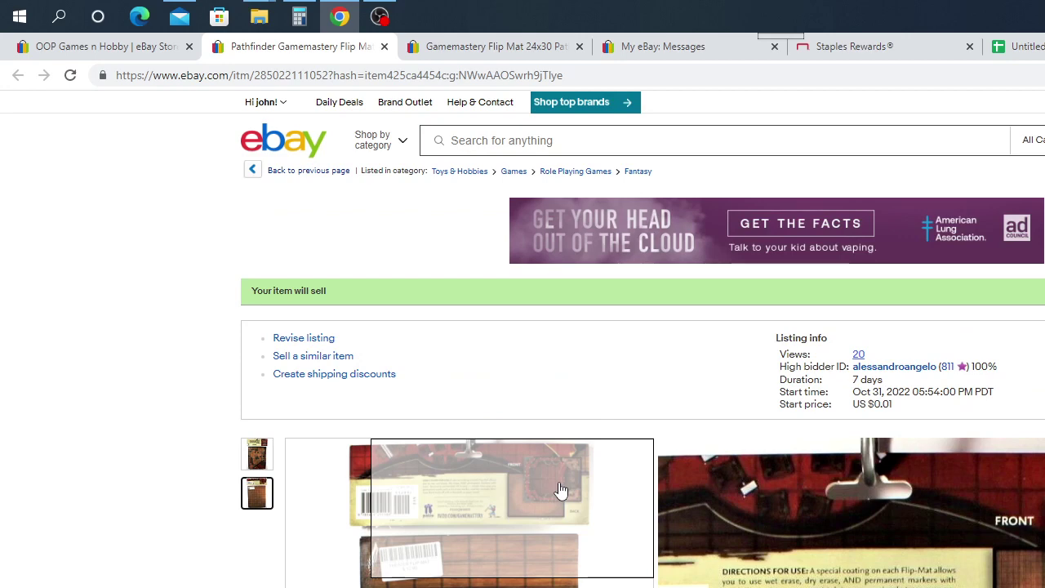
scroll(561, 490, down, 2)
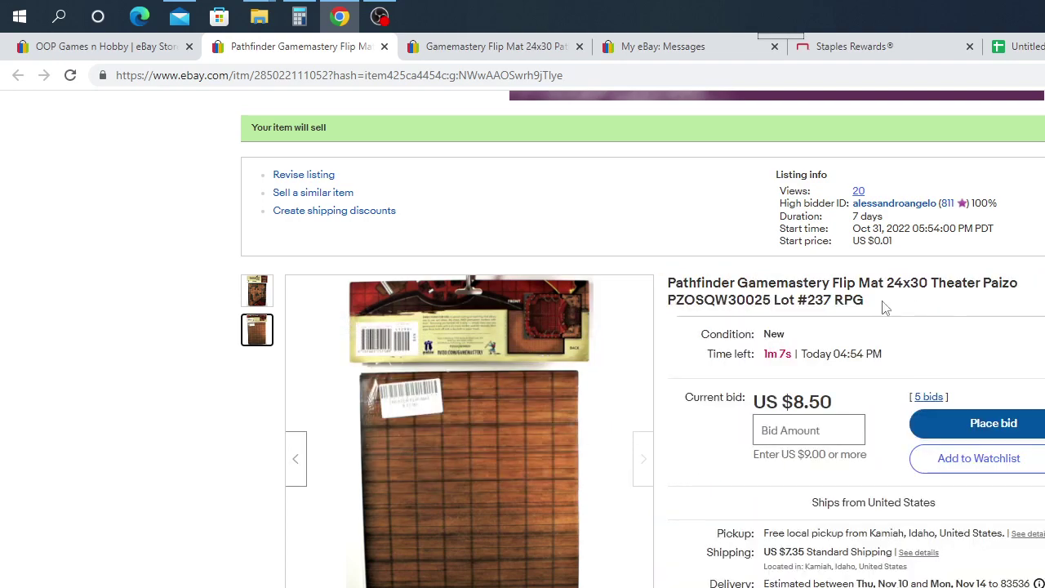
Copy the full Theater Flip Mat listing title and paste it into cell A237 of the spreadsheet
drag(882, 303, 671, 282)
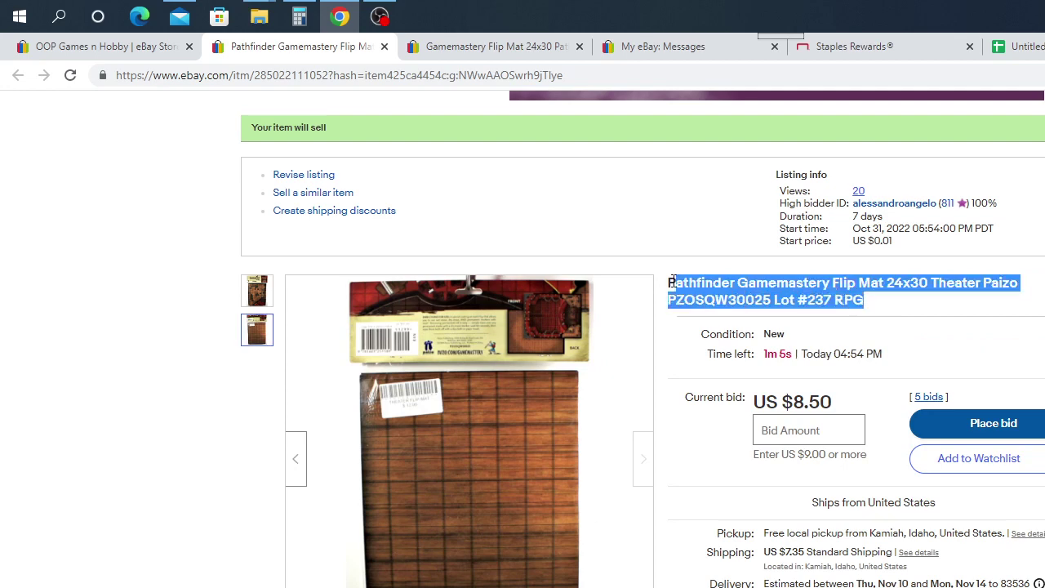
right_click(700, 296)
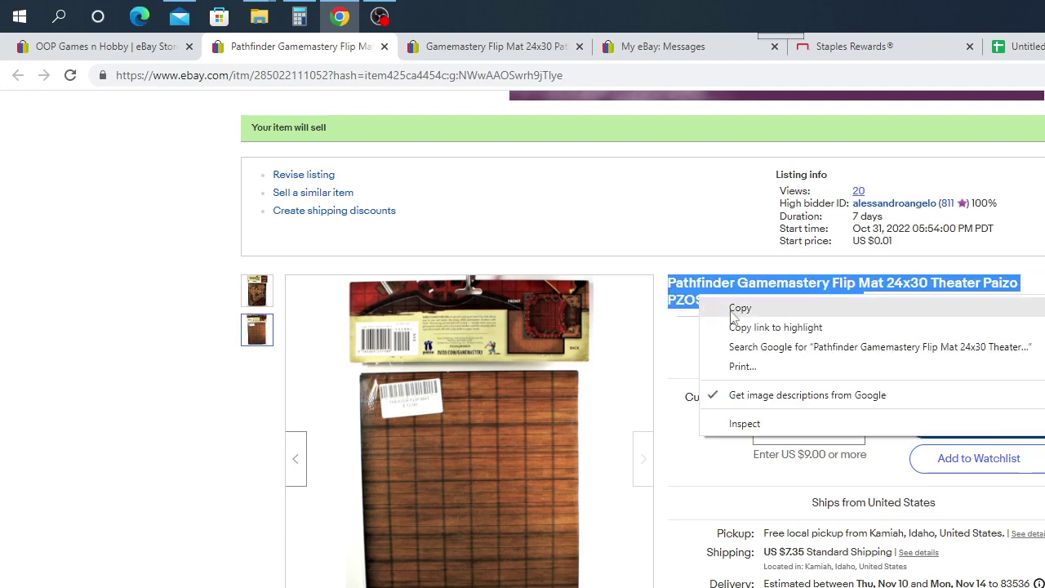
click(735, 309)
click(1017, 46)
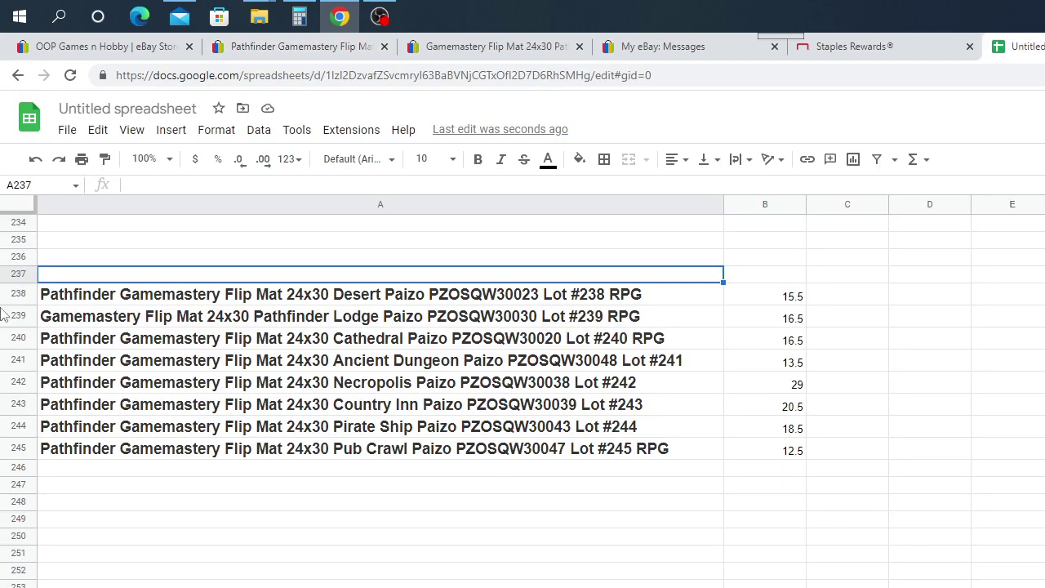
right_click(57, 277)
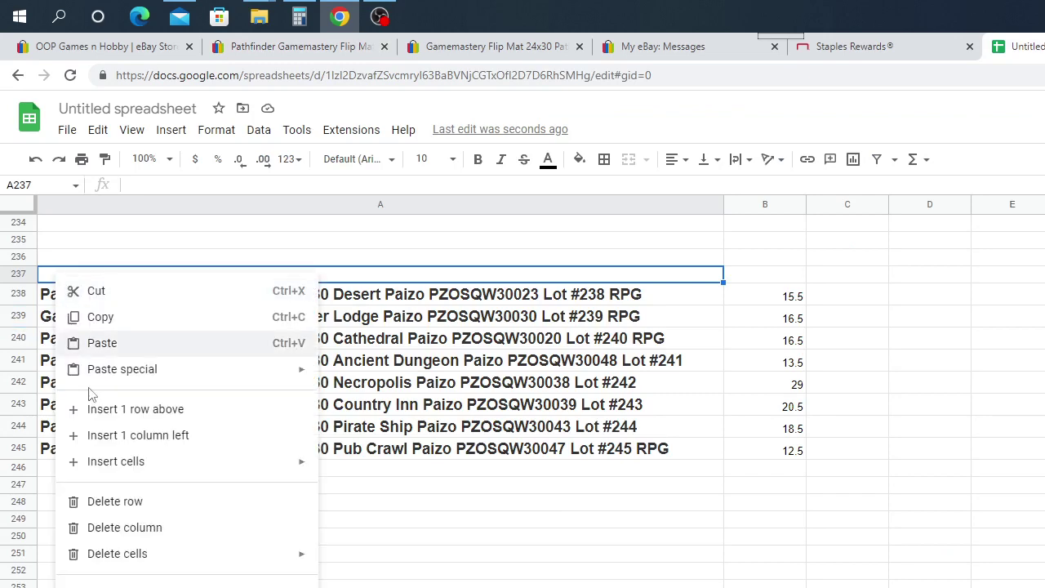
click(96, 343)
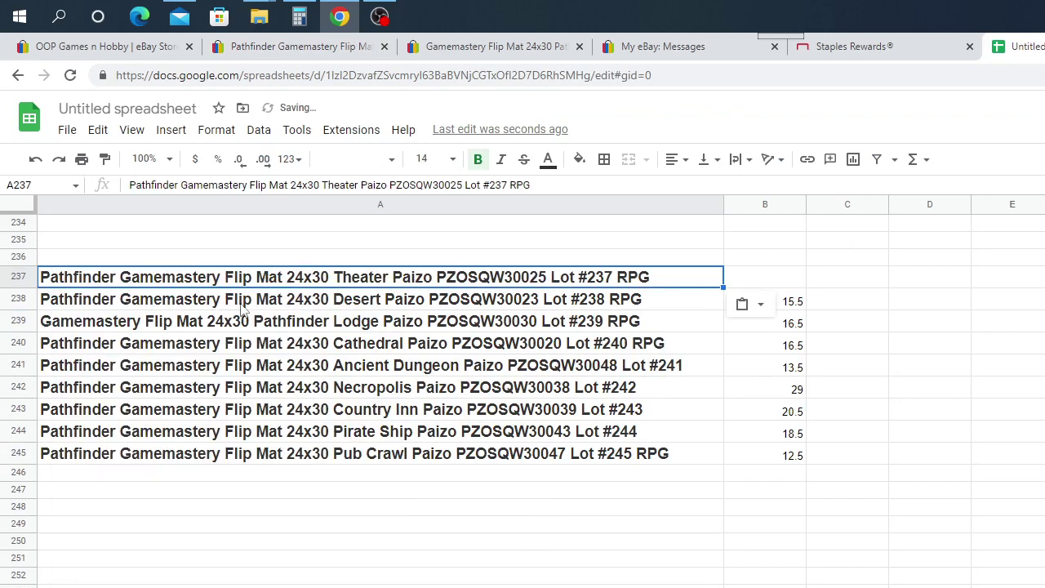
Check the final price on the ended Theater listing and enter the winning bid of 20.50 in cell B237
click(772, 280)
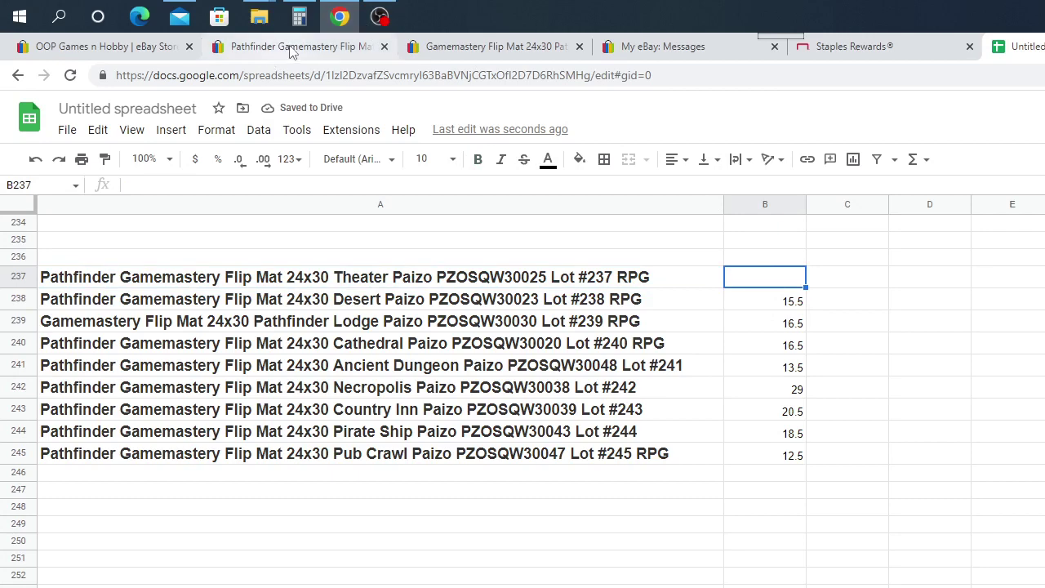
click(293, 48)
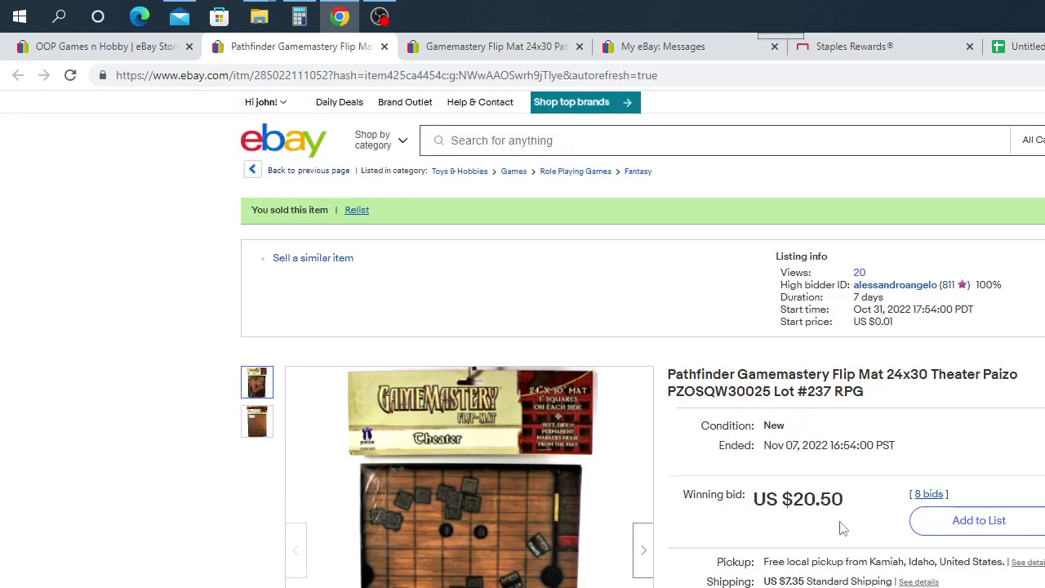
click(1017, 46)
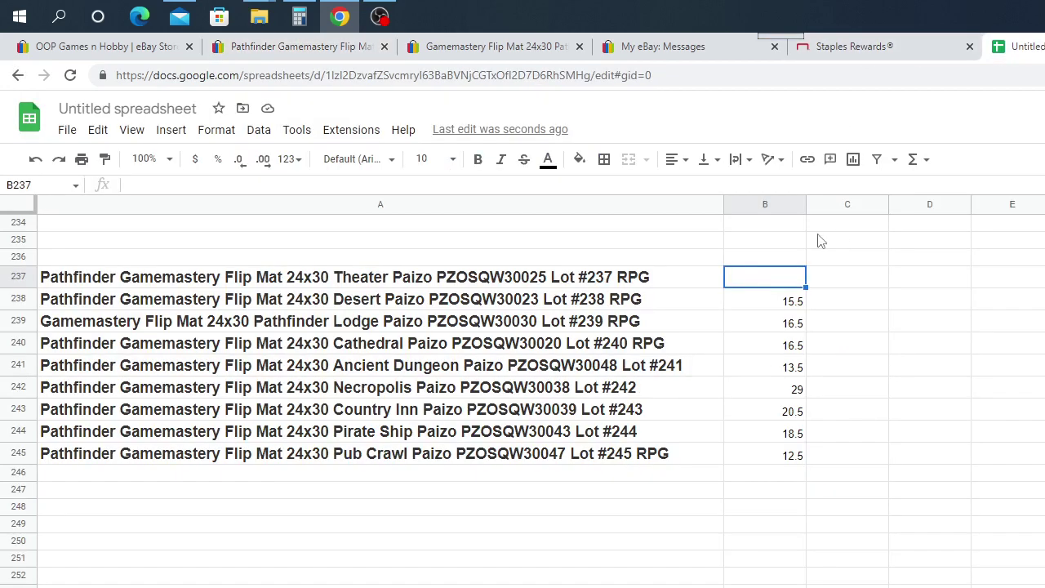
text(20.50)
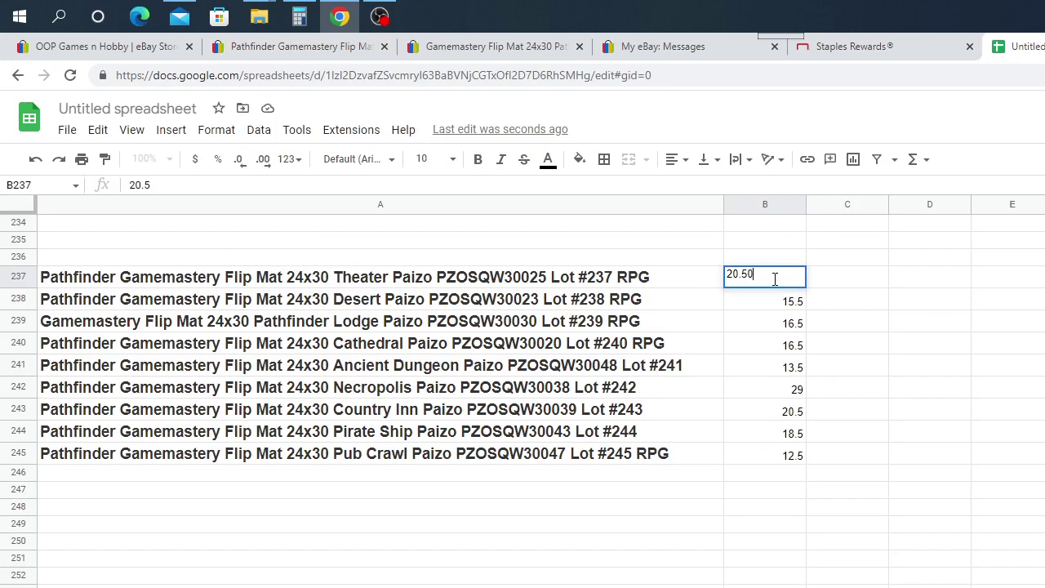
key(Tab)
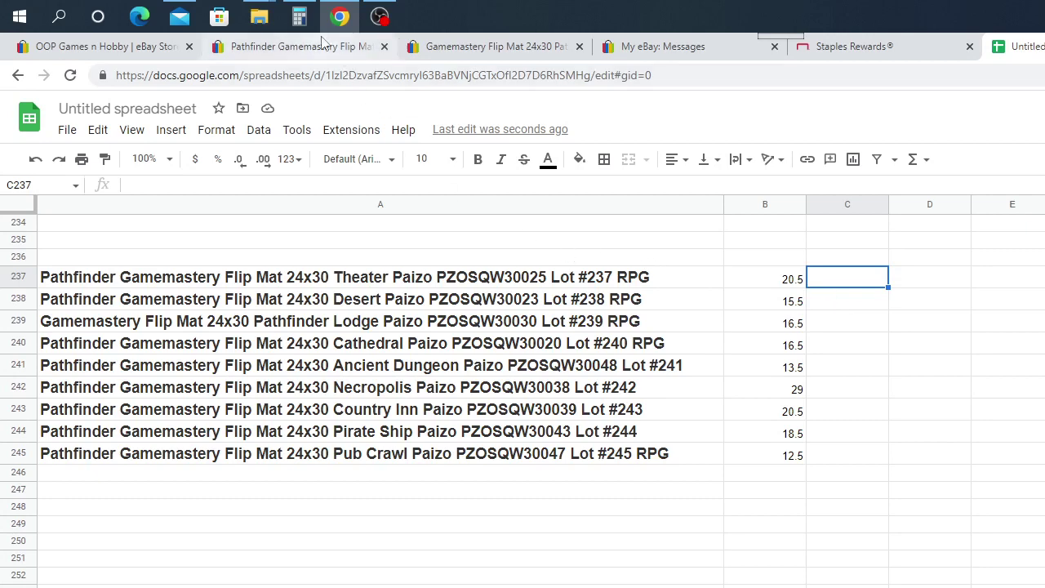
Close the ended Theater listing and open the store's Weird Wars Rome Frontier Fortress listing at its title and bidding details
click(359, 48)
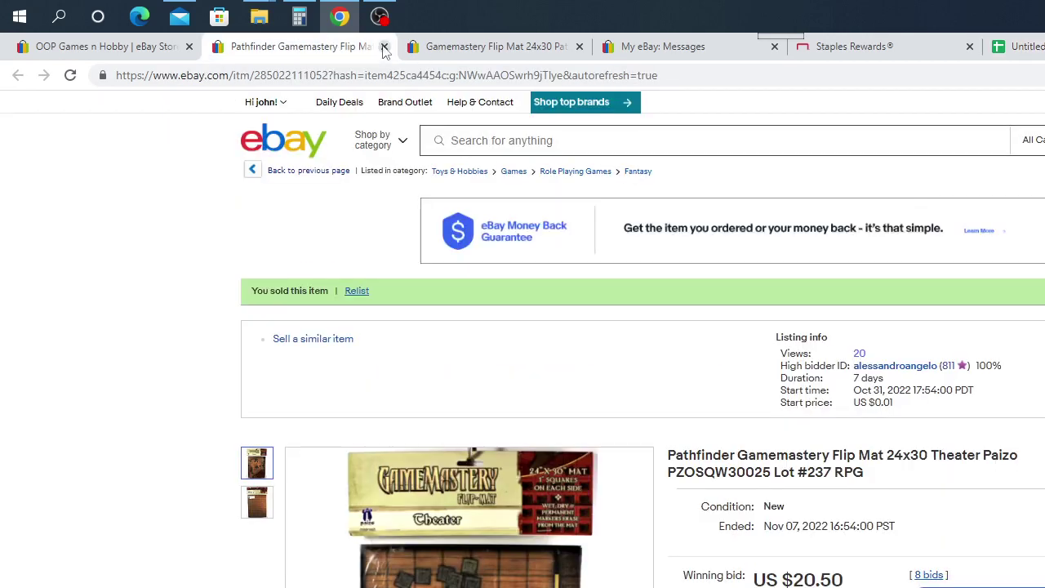
click(384, 48)
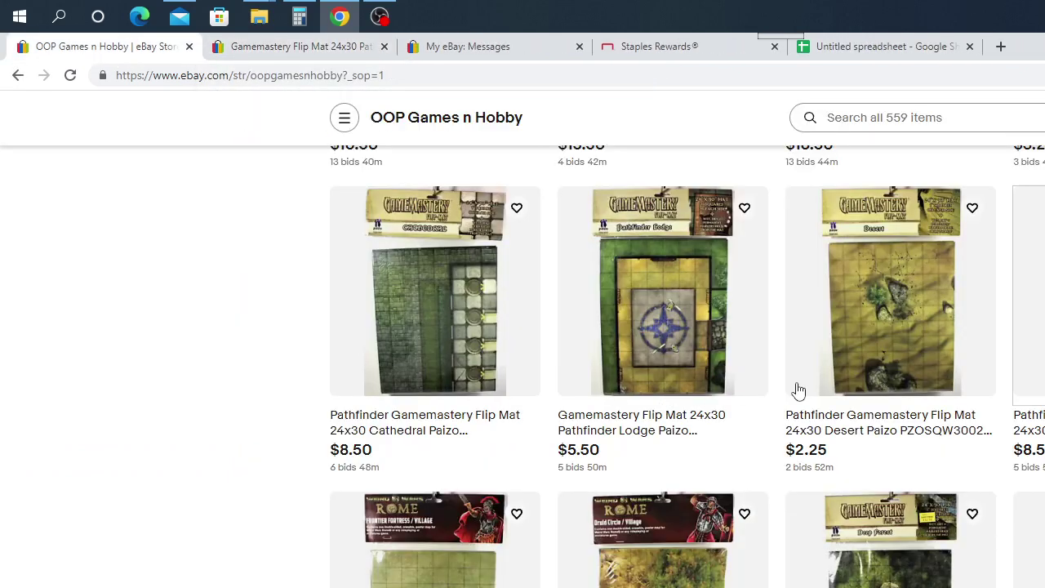
scroll(799, 391, down, 2)
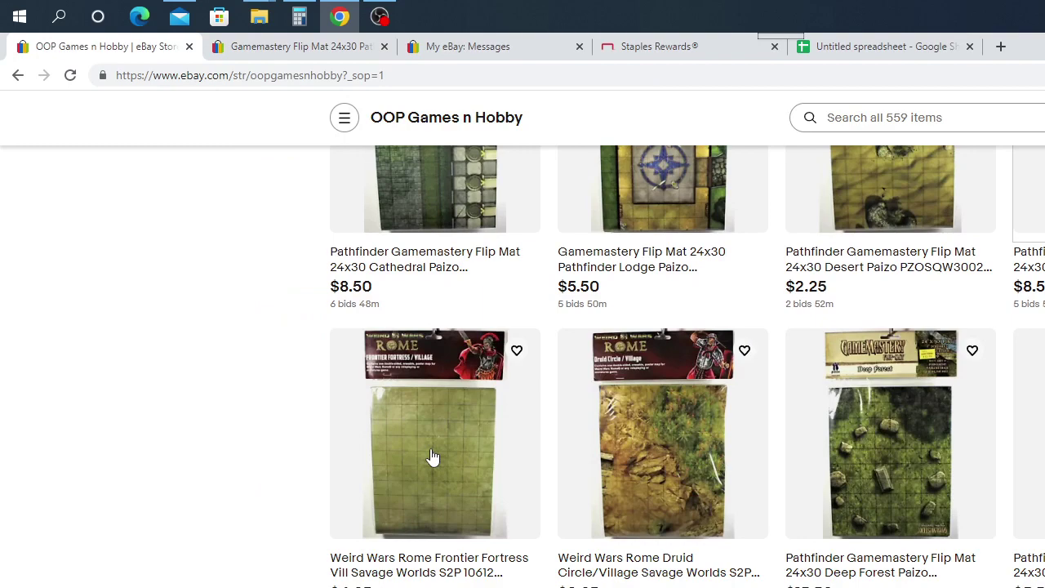
click(433, 458)
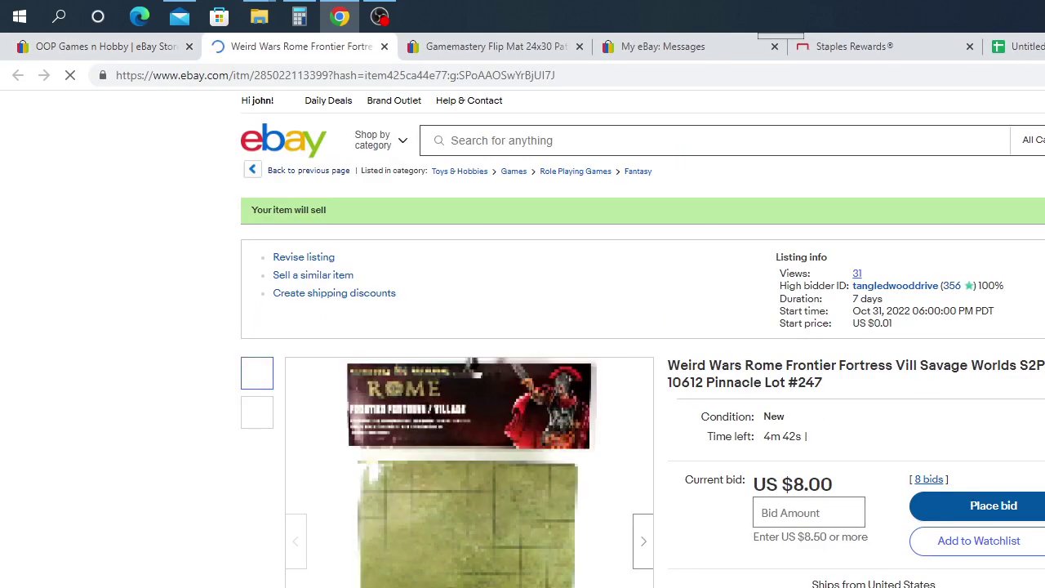
scroll(809, 420, down, 3)
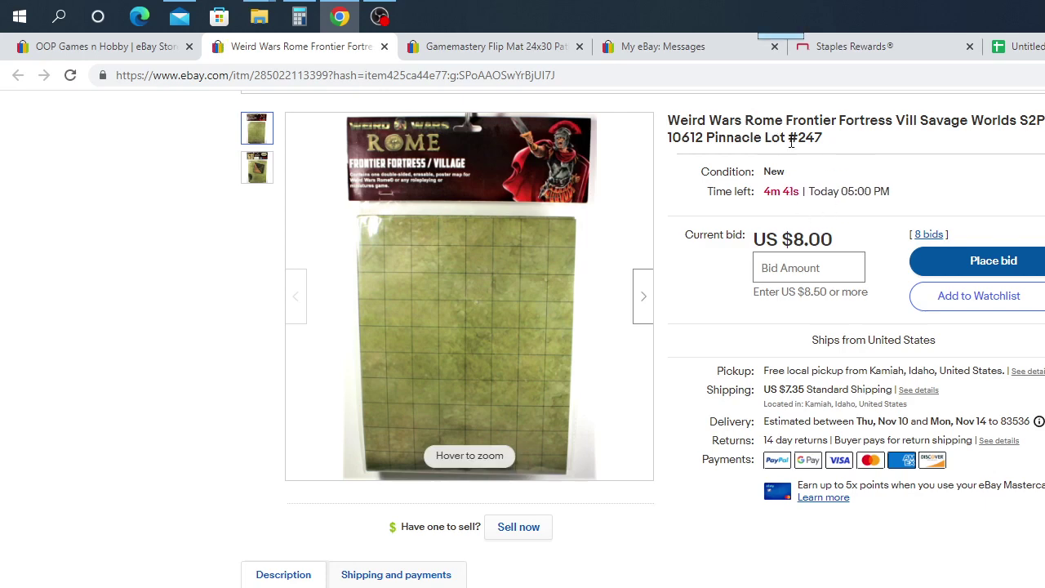
Copy the full Weird Wars Rome Frontier Fortress listing title and paste it into cell A247 of the spreadsheet
drag(825, 139, 679, 117)
right_click(727, 124)
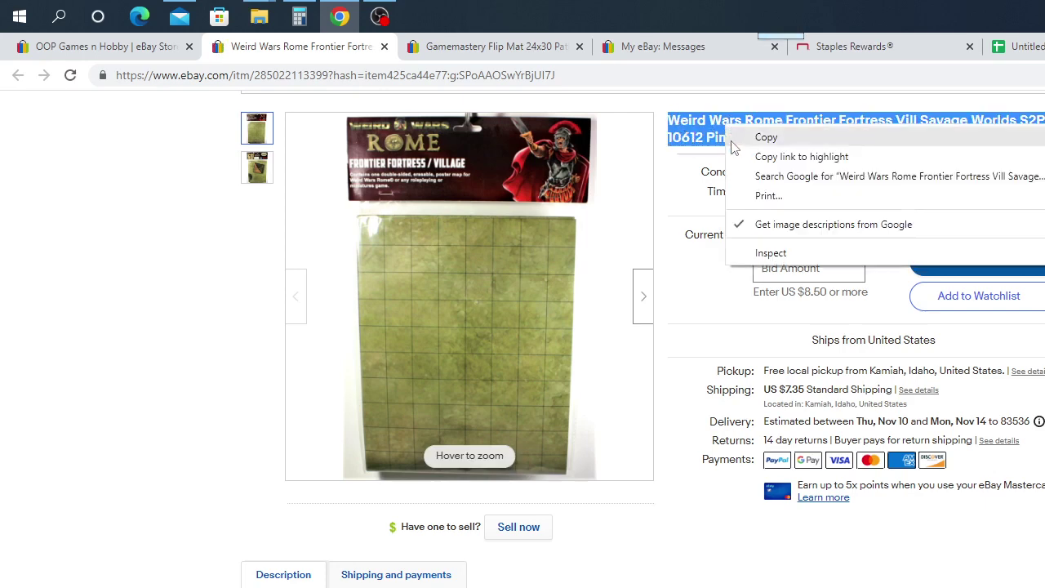
click(766, 137)
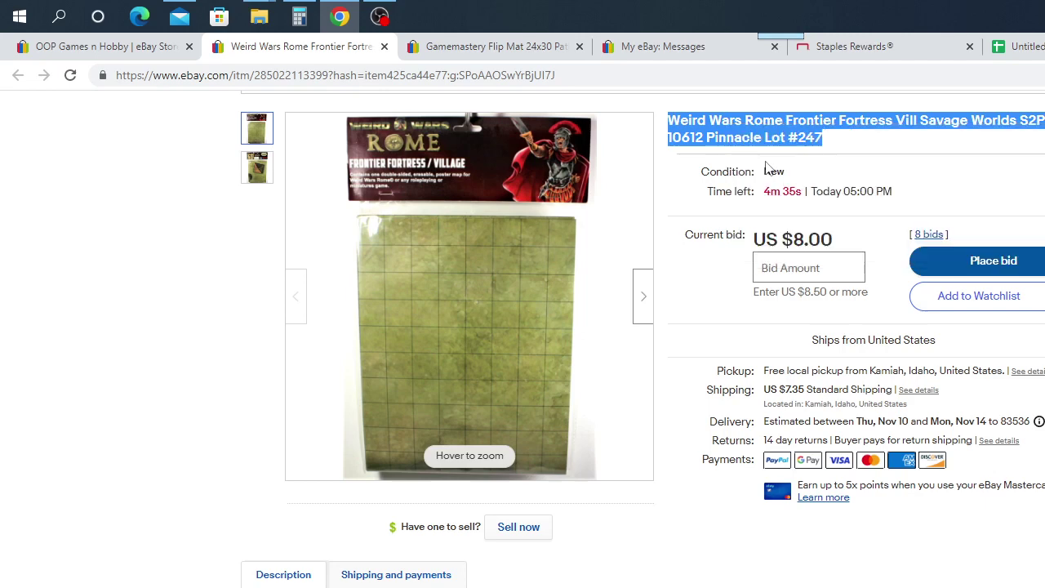
click(1021, 47)
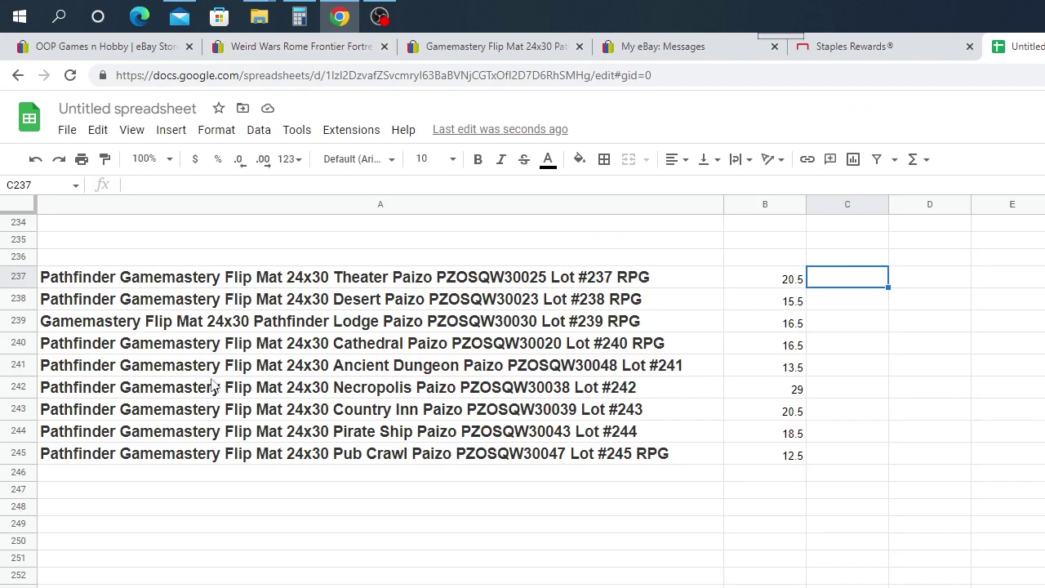
click(68, 492)
right_click(68, 493)
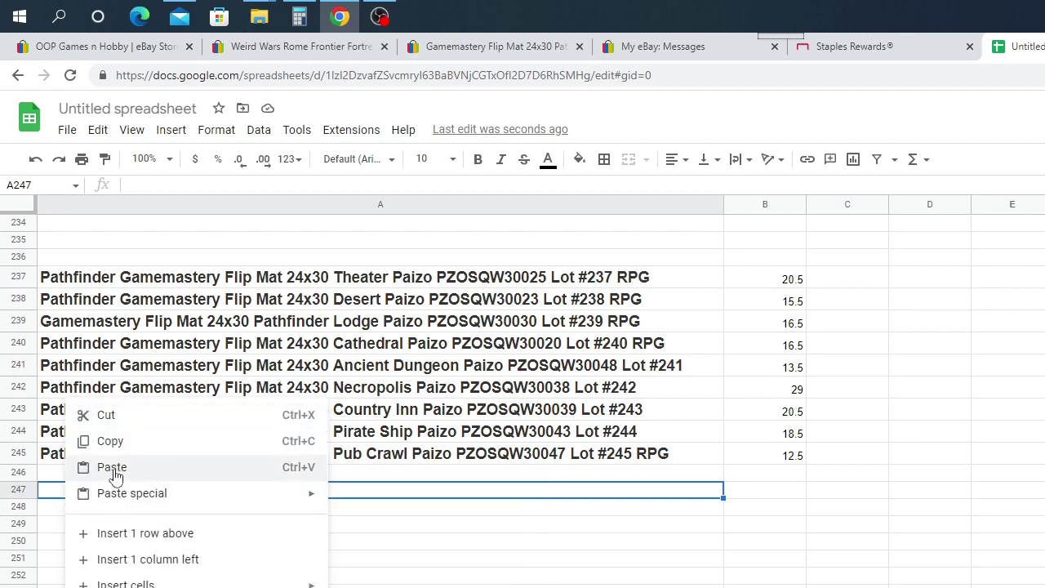
key(ctrl+v)
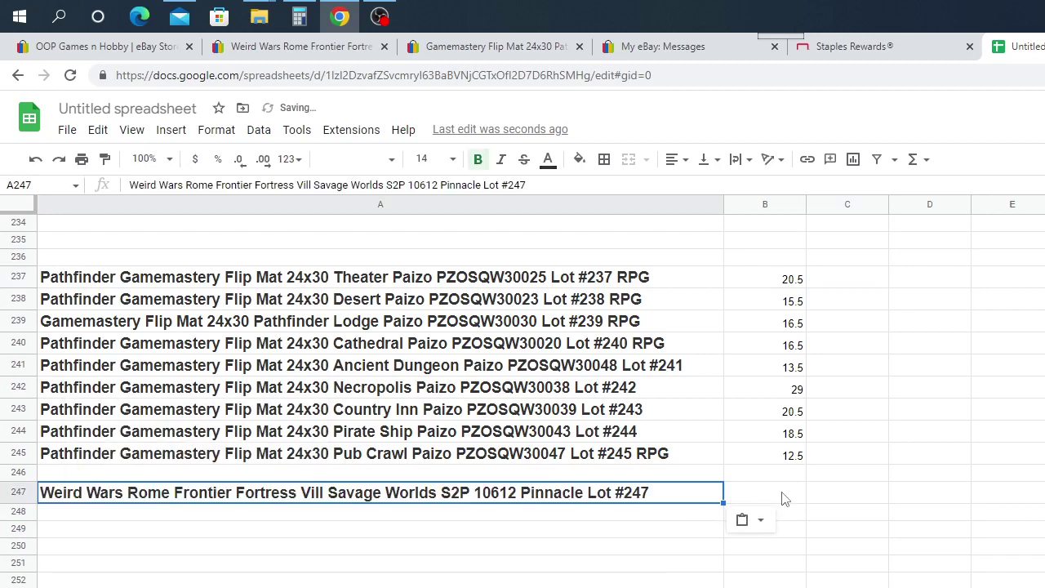
Check the final price on the ended Frontier Fortress listing and enter the winning bid of 12.26 in cell B247
click(783, 498)
click(322, 47)
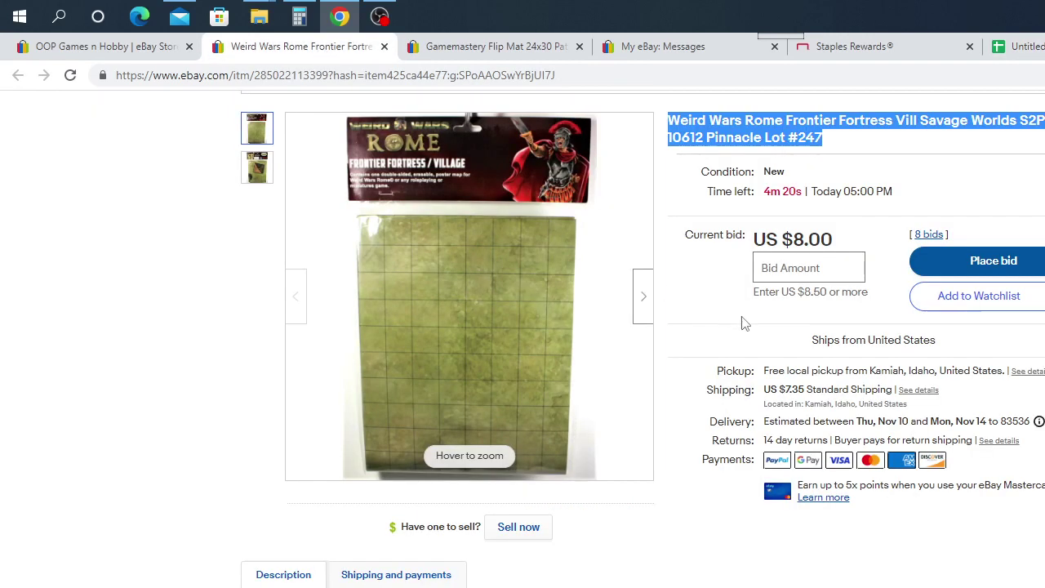
scroll(765, 493, up, 2)
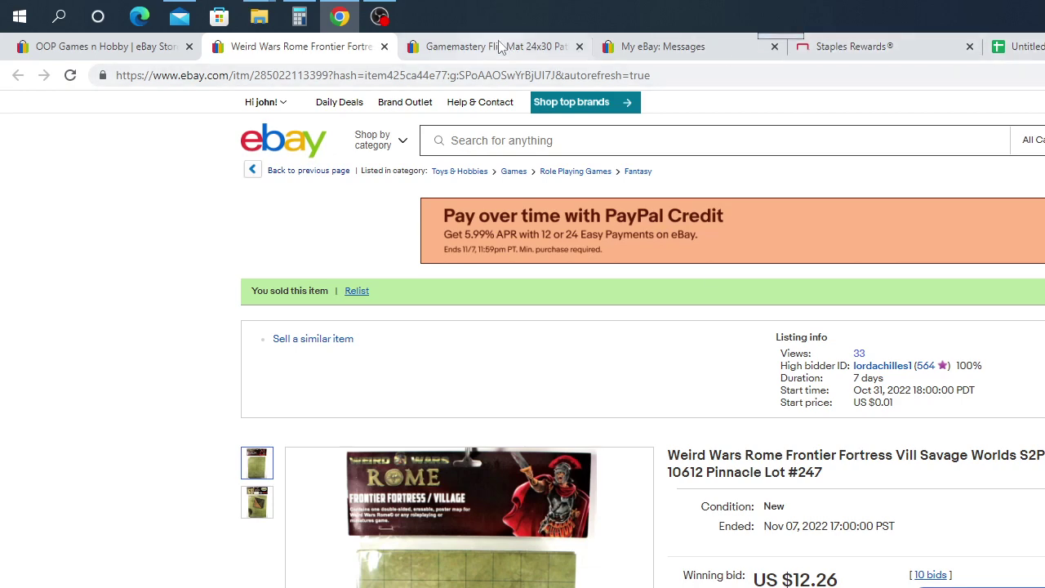
click(1016, 46)
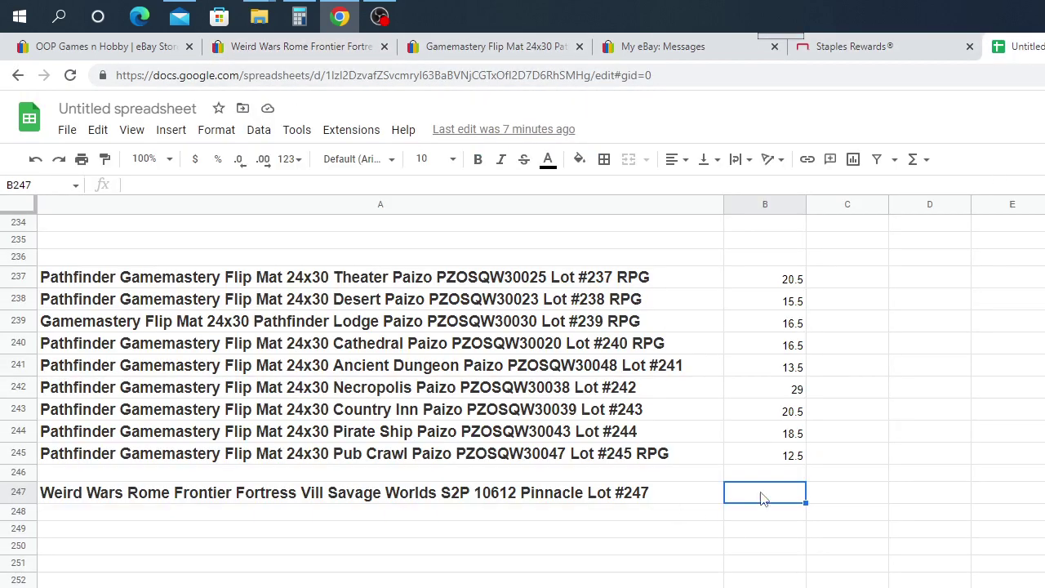
text(12.)
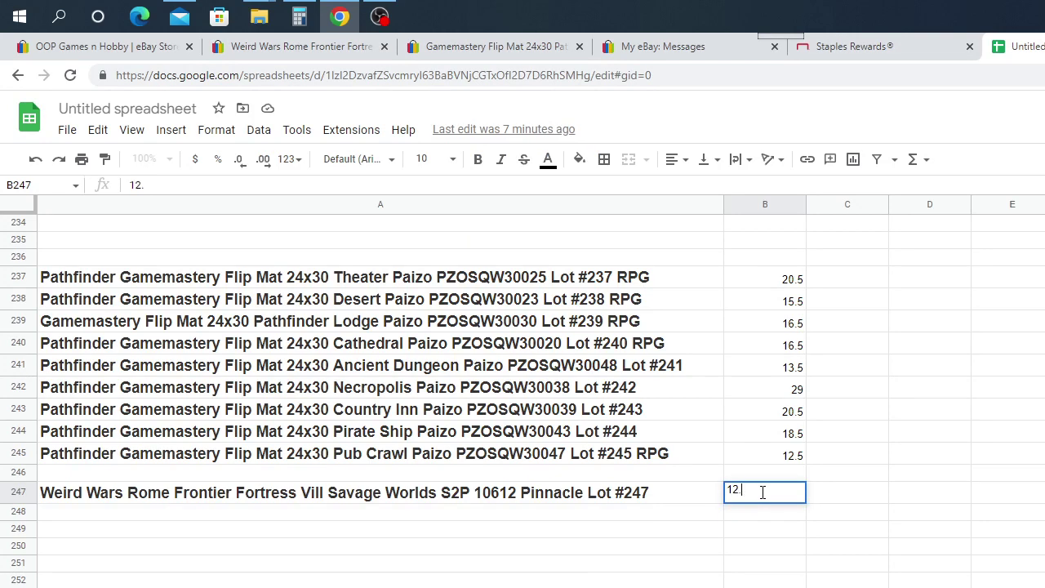
text(26)
Close the ended Frontier Fortress listing and open the store's Weird Wars Rome Druid Circle/Village listing
click(324, 49)
click(384, 47)
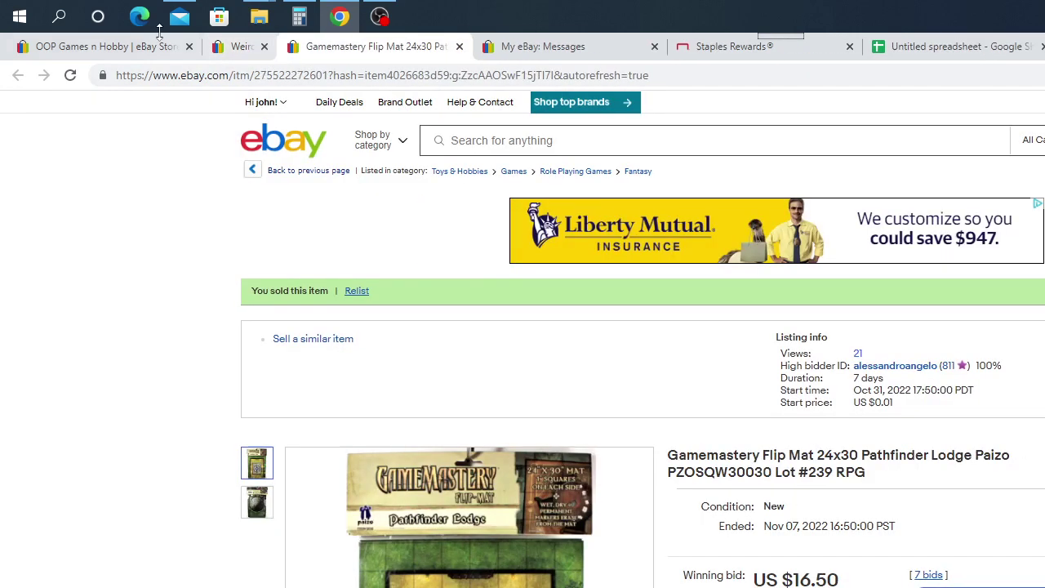
click(145, 47)
click(686, 474)
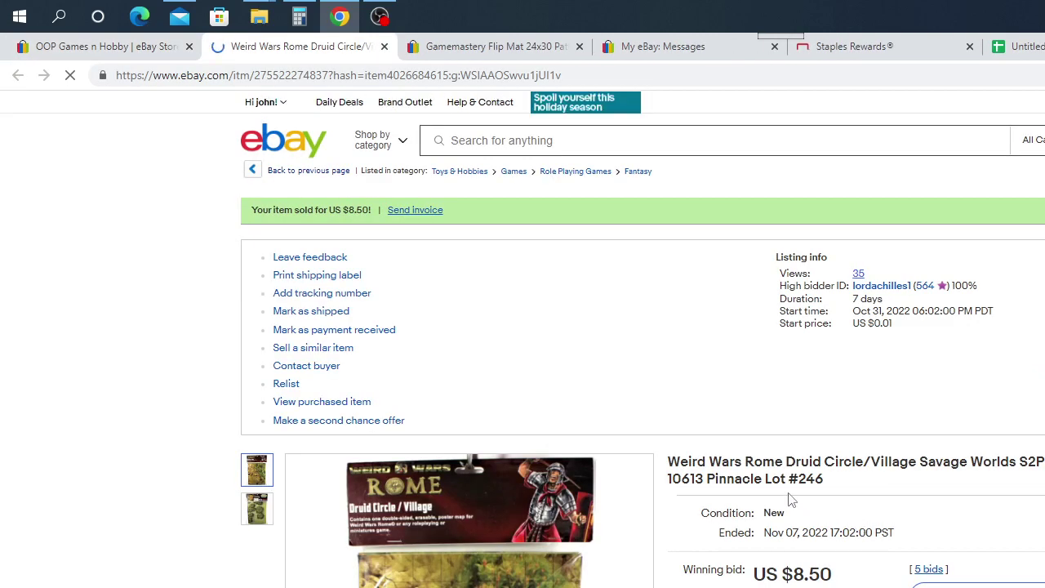
Copy the full Druid Circle/Village listing title and paste it into cell A246 of the spreadsheet
drag(855, 480, 668, 464)
right_click(697, 462)
click(719, 473)
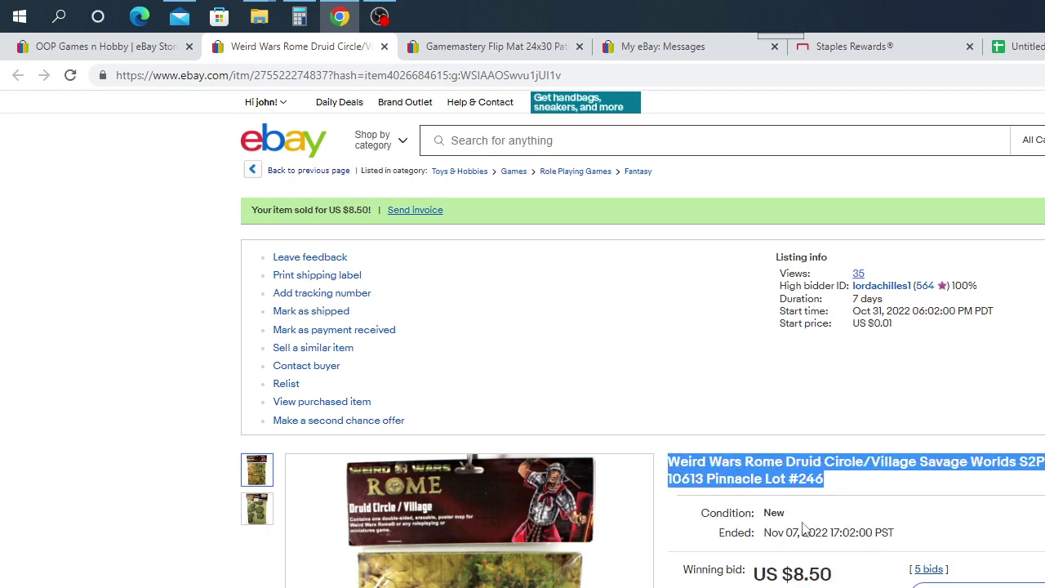
click(1017, 47)
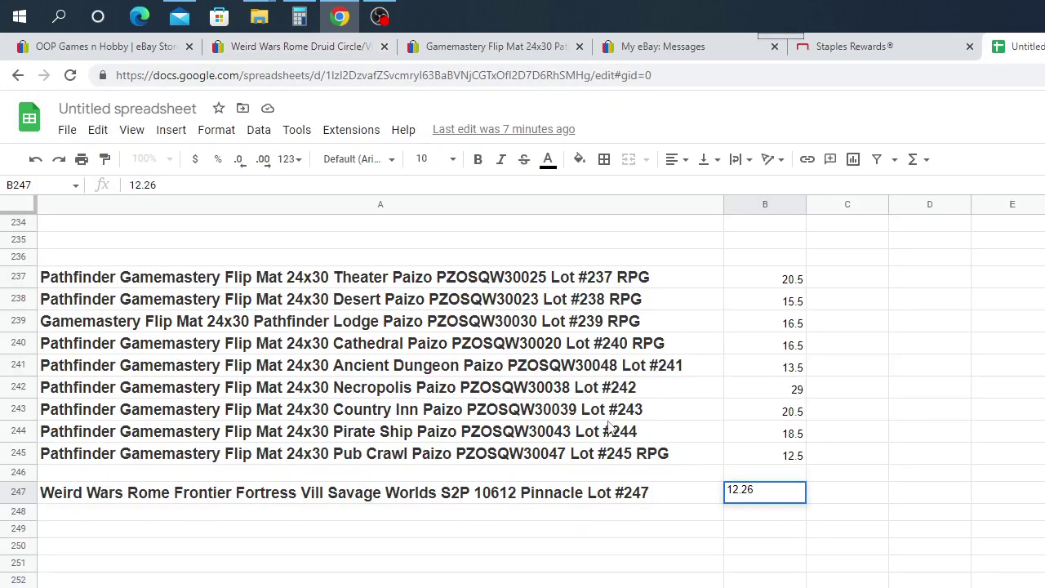
click(83, 474)
right_click(85, 474)
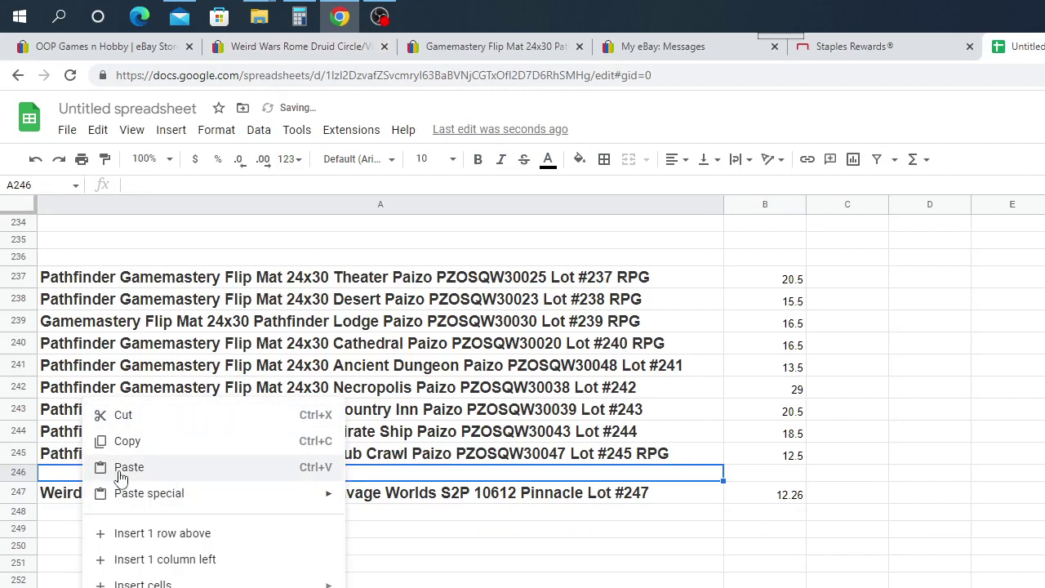
click(118, 467)
Enter the Druid Circle/Village winning bid of 8.50 in cell B246
click(768, 482)
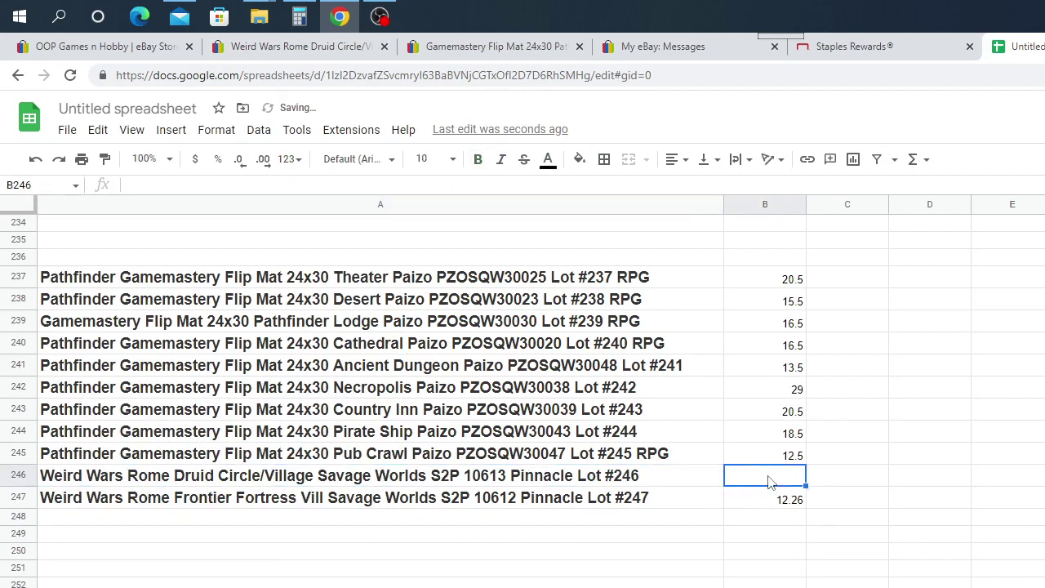
text(8)
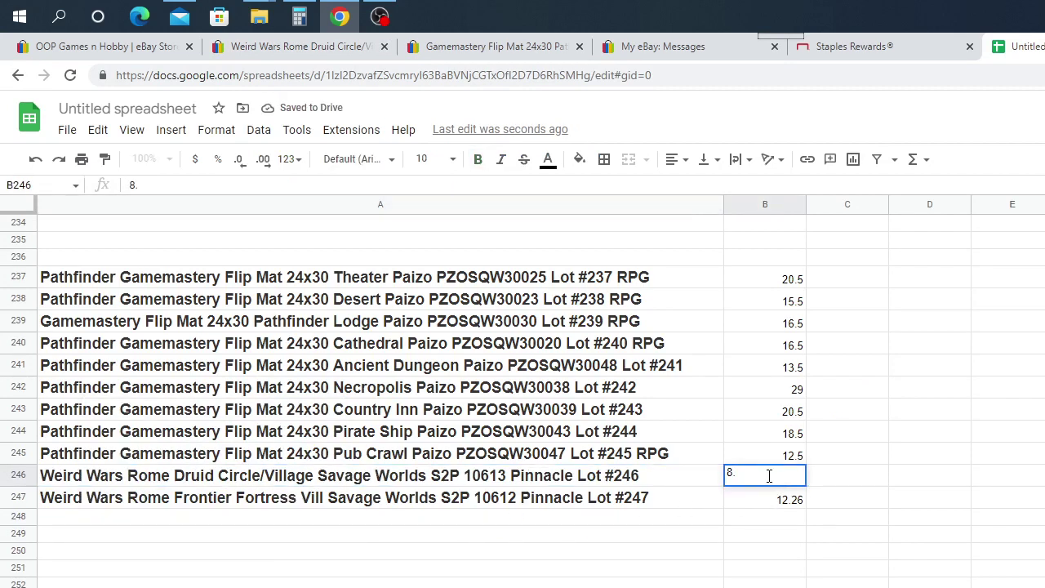
text(.50)
click(729, 525)
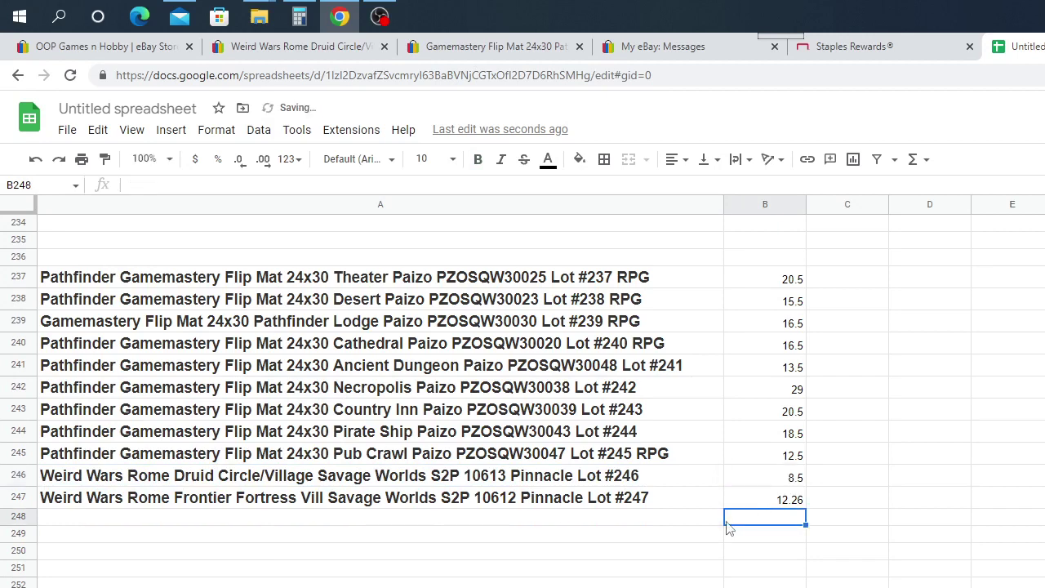
Close the ended Druid Circle/Village listing and open the store's Pathfinder Gamemastery Flip Mat Deep Forest listing
click(276, 54)
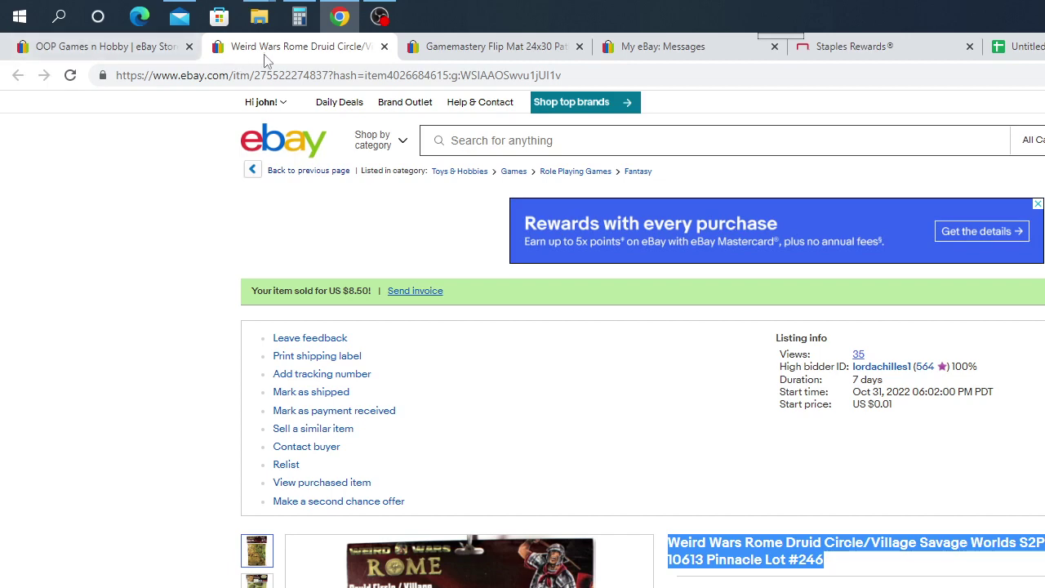
click(385, 47)
click(88, 47)
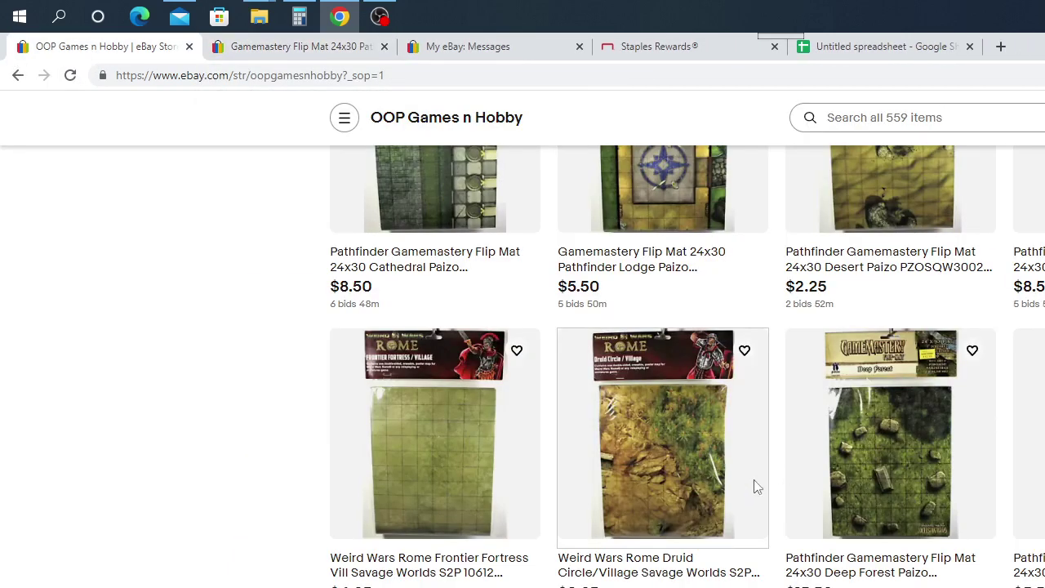
click(901, 482)
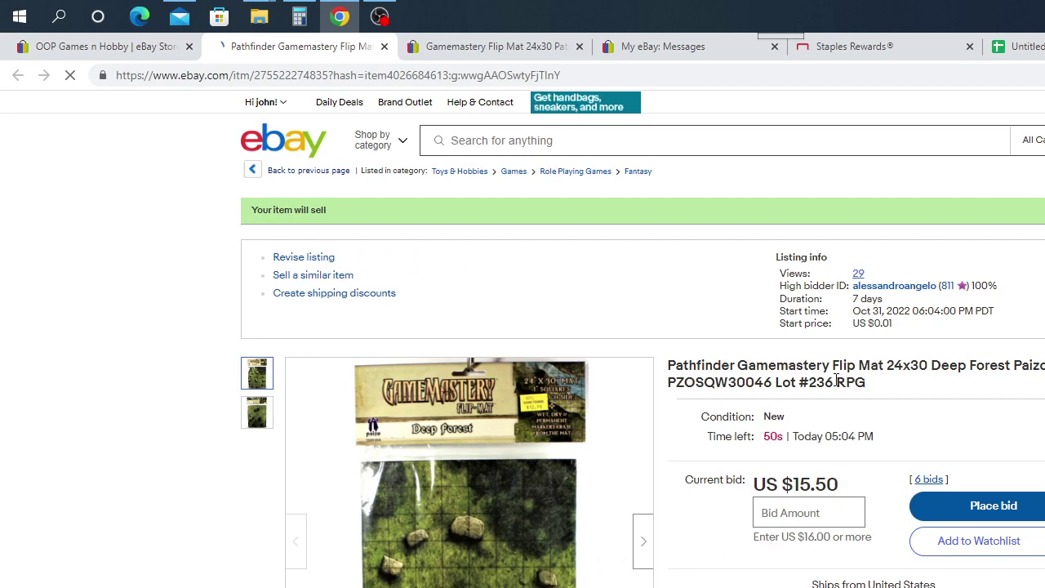
Copy the full Deep Forest Flip Mat listing title and paste it into cell A236 of the spreadsheet
drag(869, 386, 670, 366)
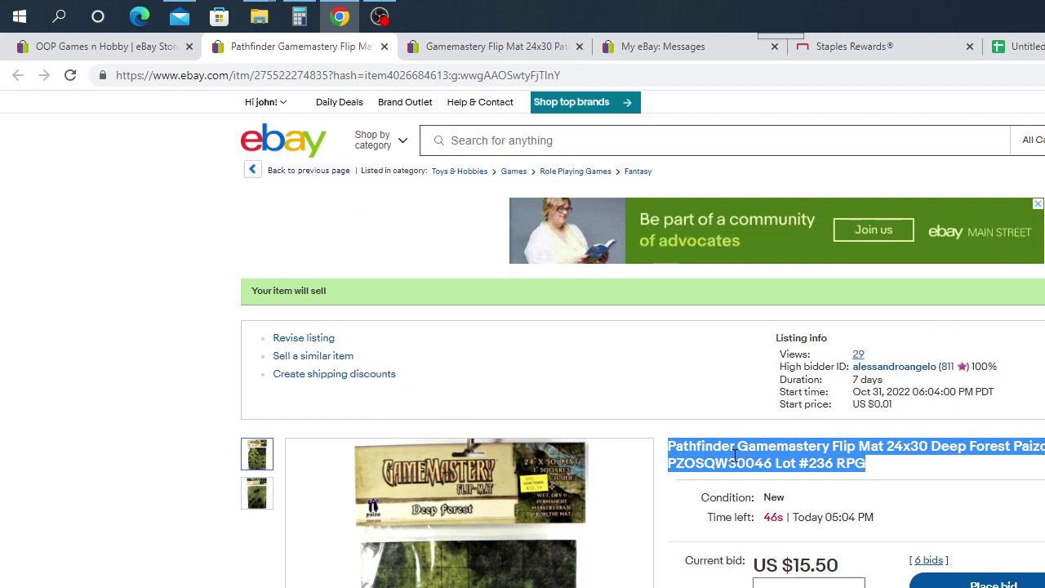
right_click(734, 459)
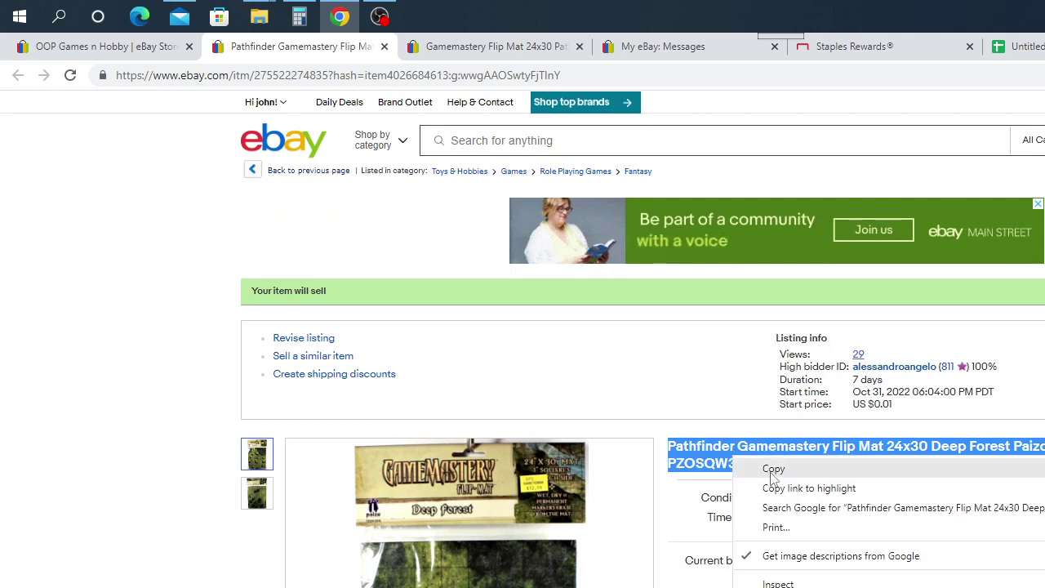
click(773, 470)
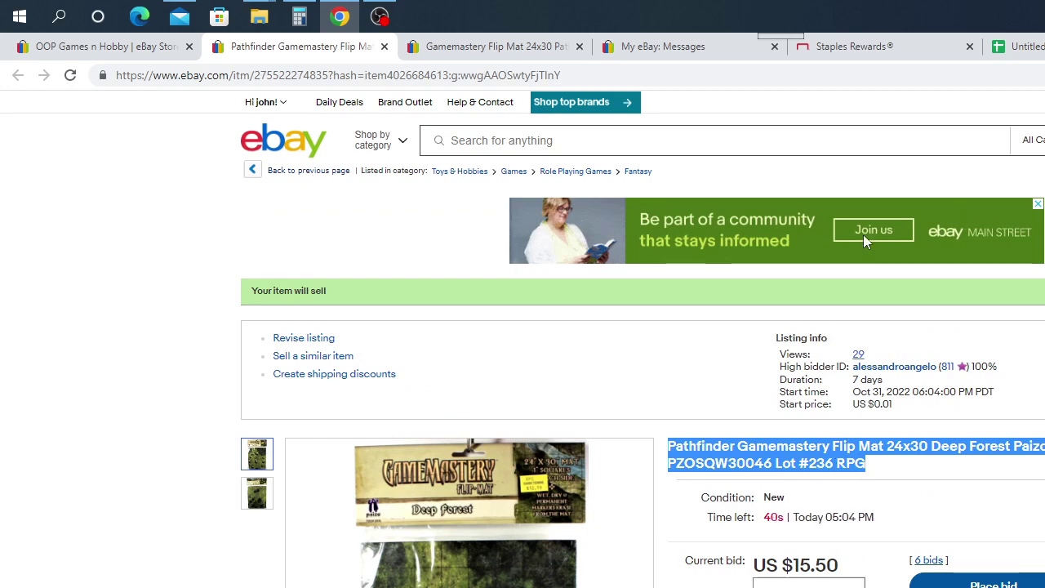
click(1017, 47)
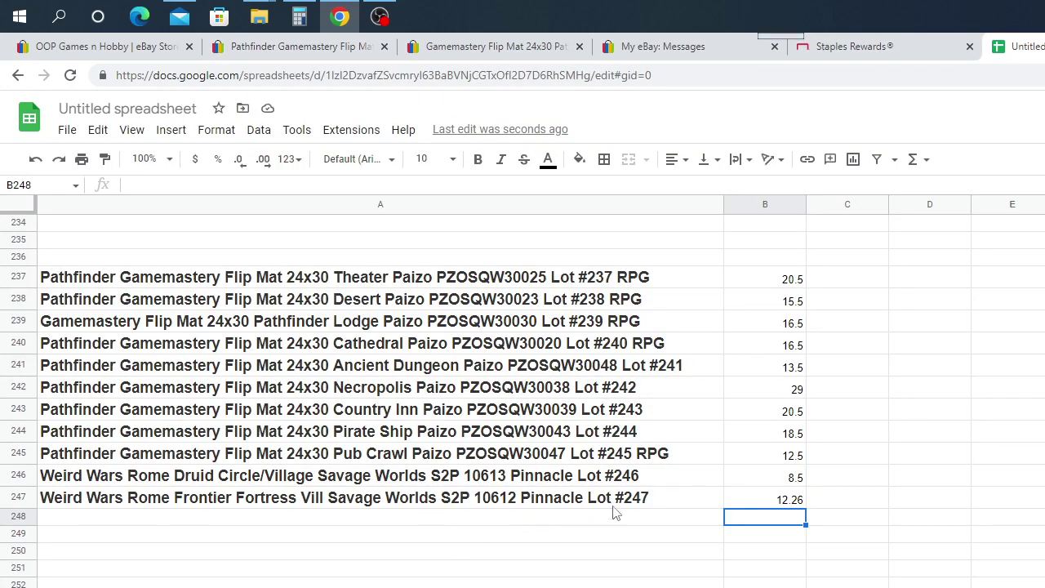
scroll(388, 423, up, 1)
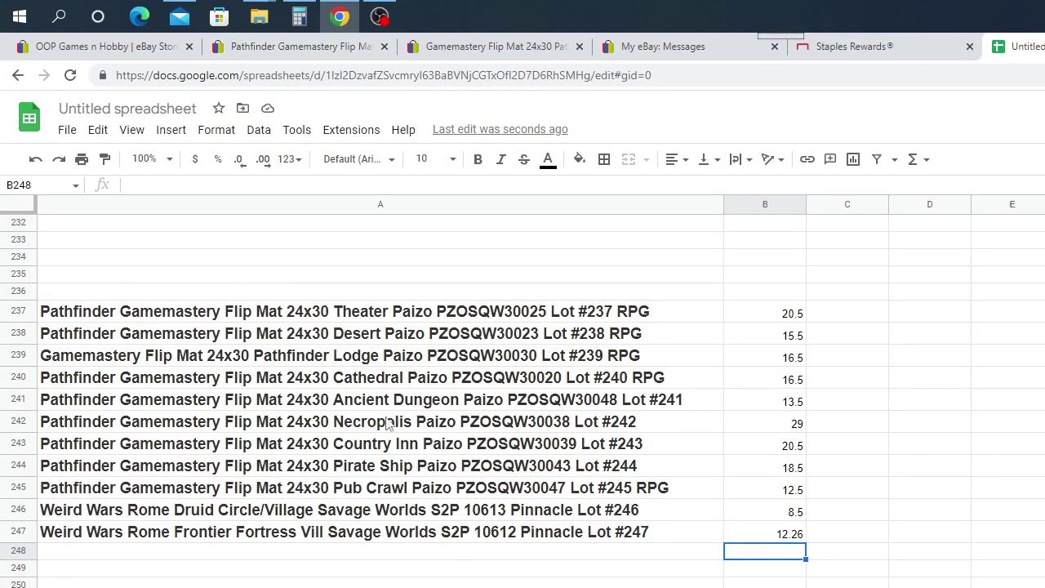
click(85, 292)
right_click(85, 294)
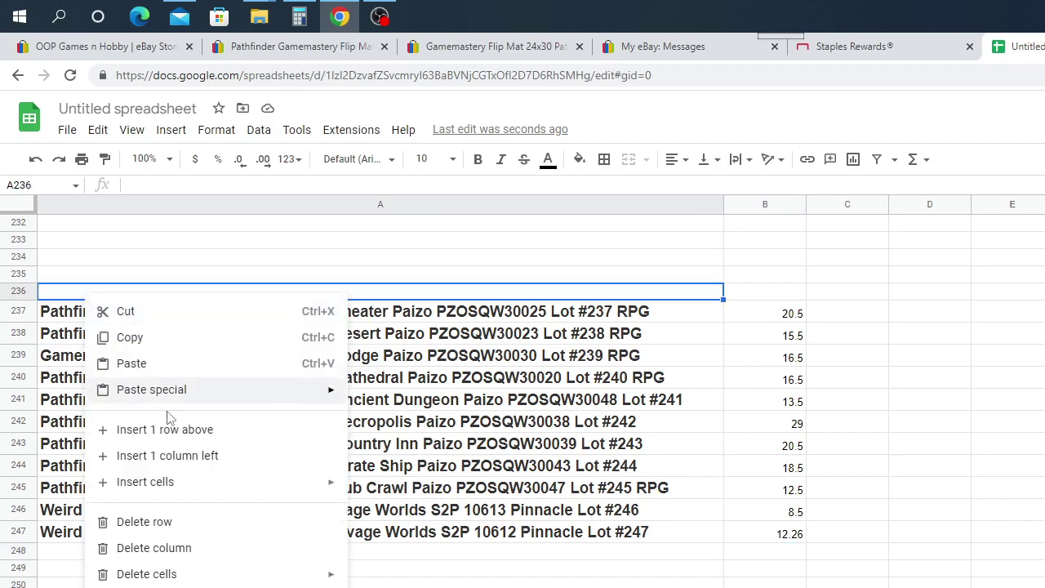
click(157, 366)
Check the final price on the Deep Forest listing once it ends and enter the winning bid of 15.50 in cell B236
click(772, 298)
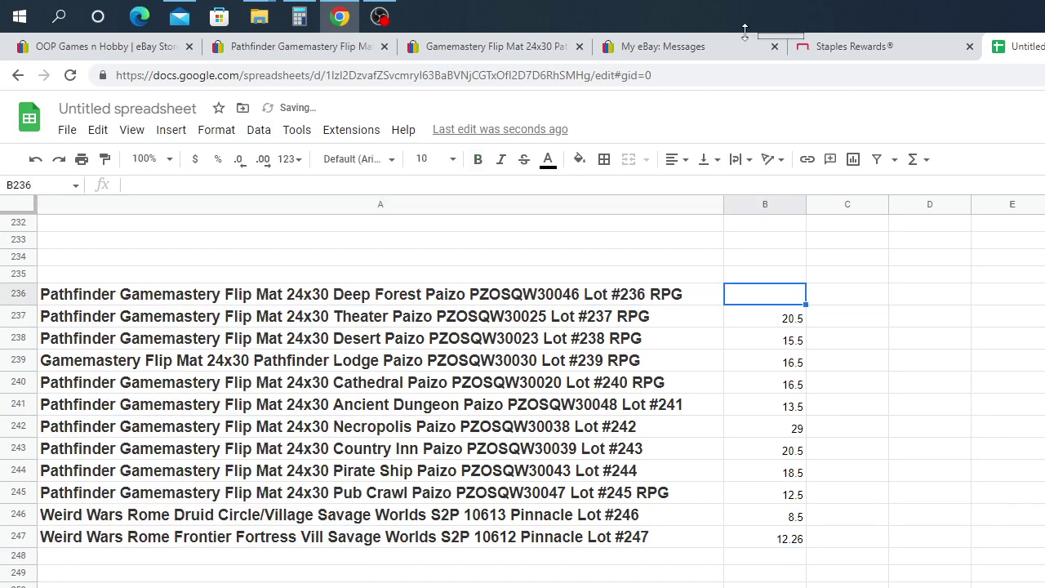
click(280, 46)
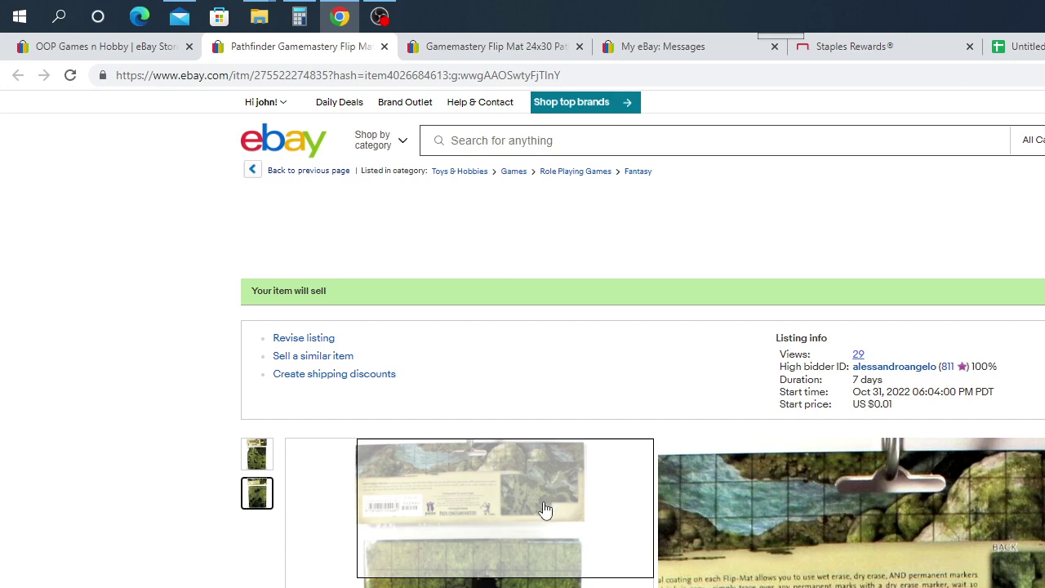
scroll(663, 398, down, 3)
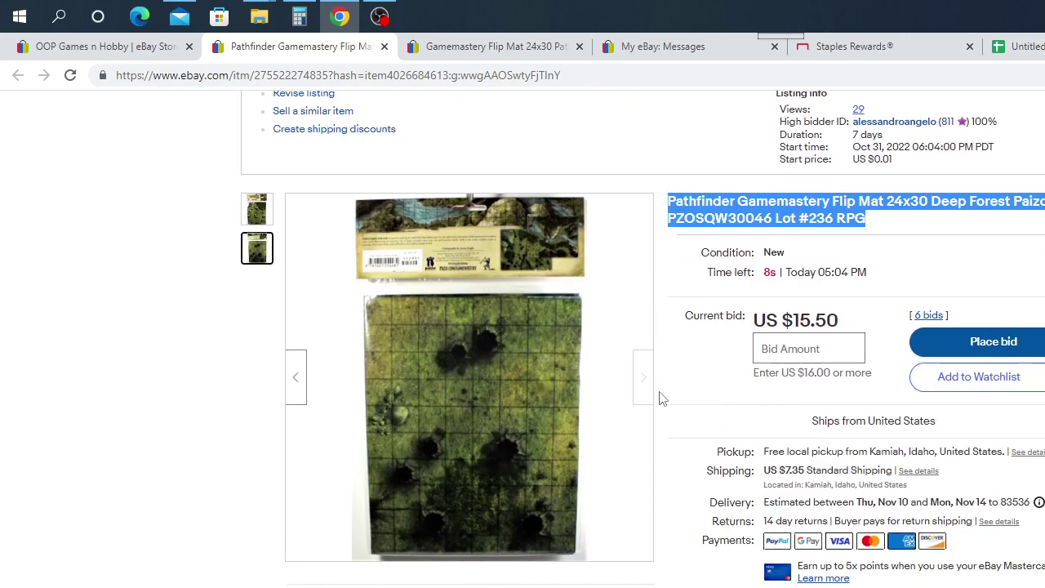
scroll(668, 415, up, 2)
scroll(665, 449, down, 1)
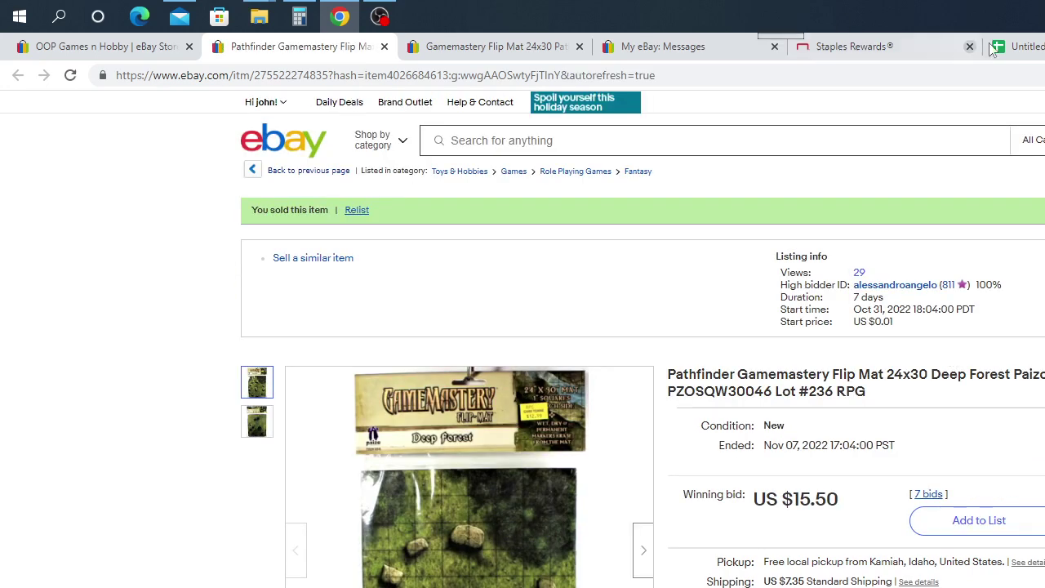
click(1014, 47)
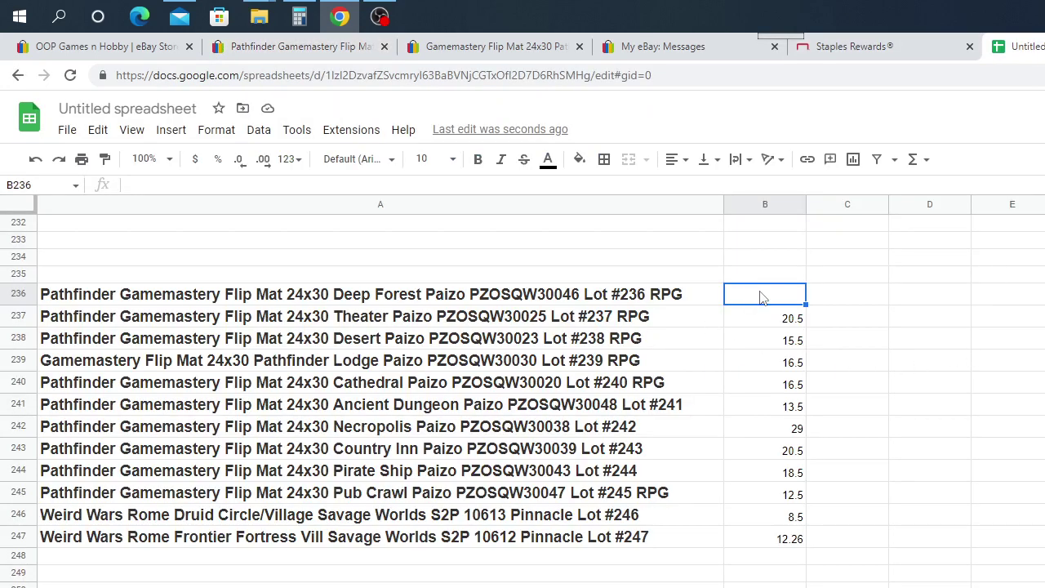
text(15.50)
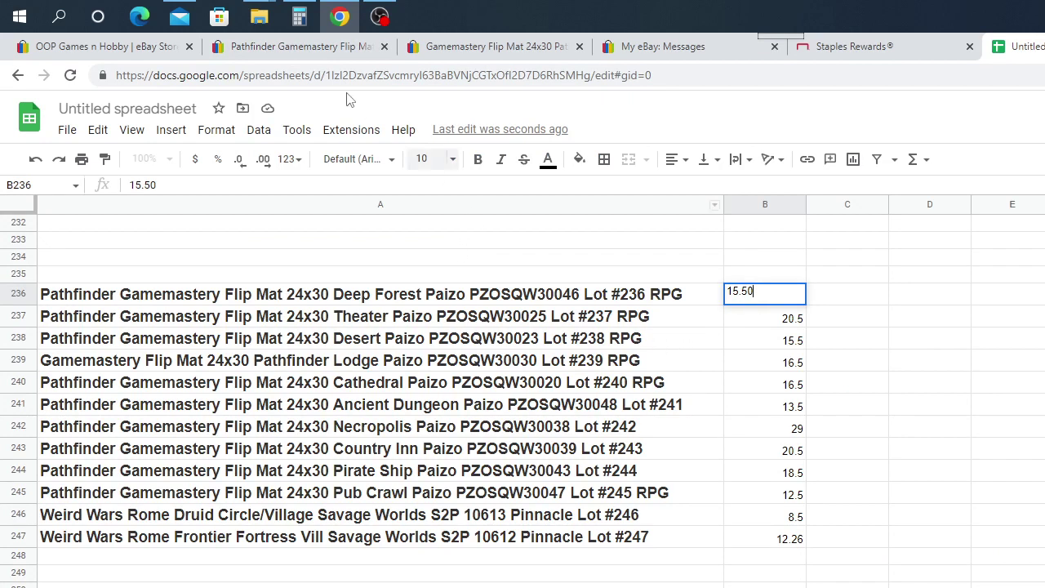
Close the ended Deep Forest listing and open the store's Pathfinder Gamemastery Flip Mat Arena listing
click(384, 46)
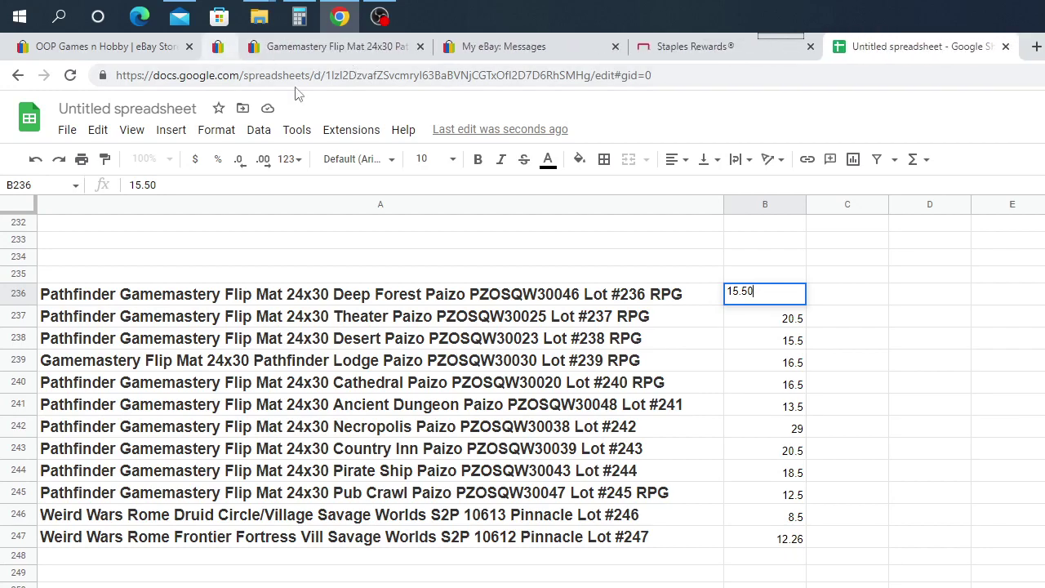
click(105, 46)
scroll(1013, 580, down, 2)
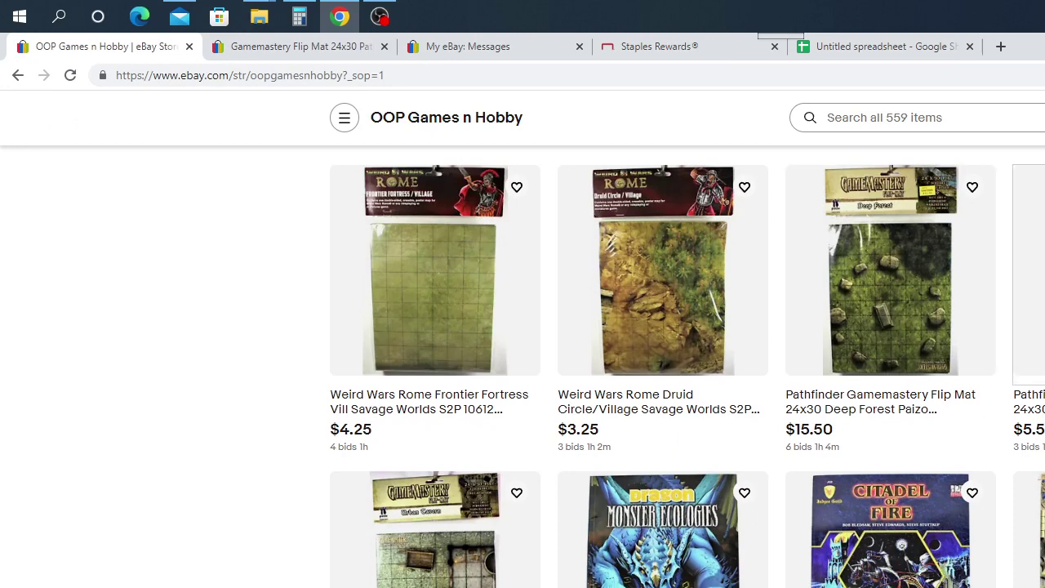
click(1039, 322)
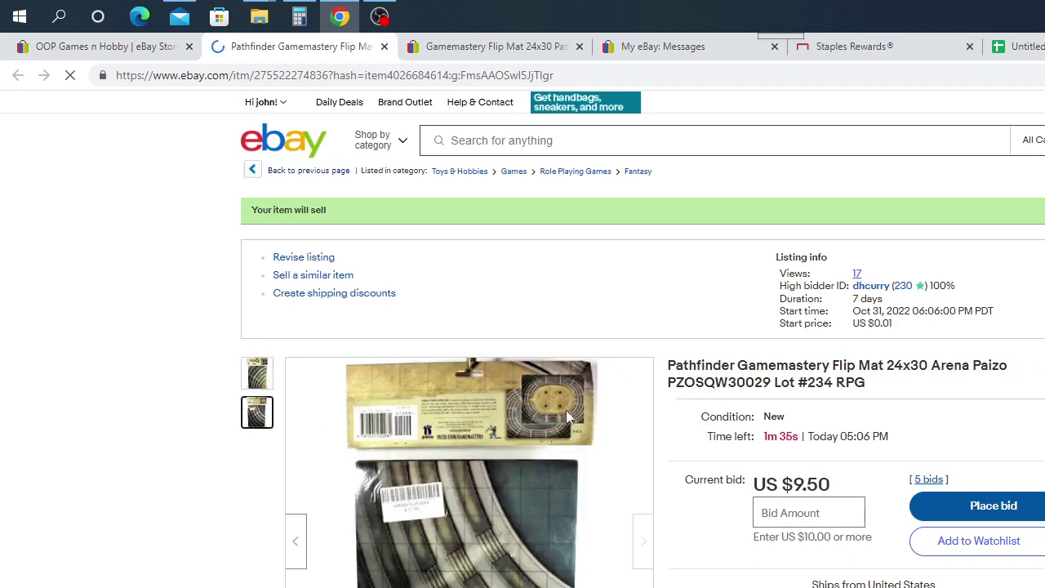
Copy the full Arena Flip Mat listing title and paste it into cell A234 of the spreadsheet
mouse_move(564, 415)
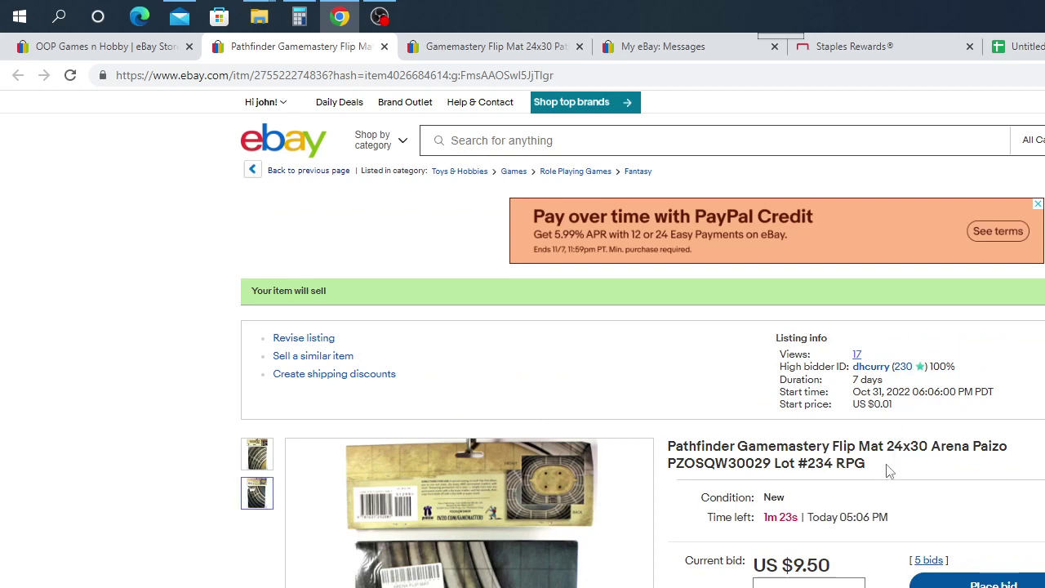
drag(887, 469, 672, 445)
right_click(704, 454)
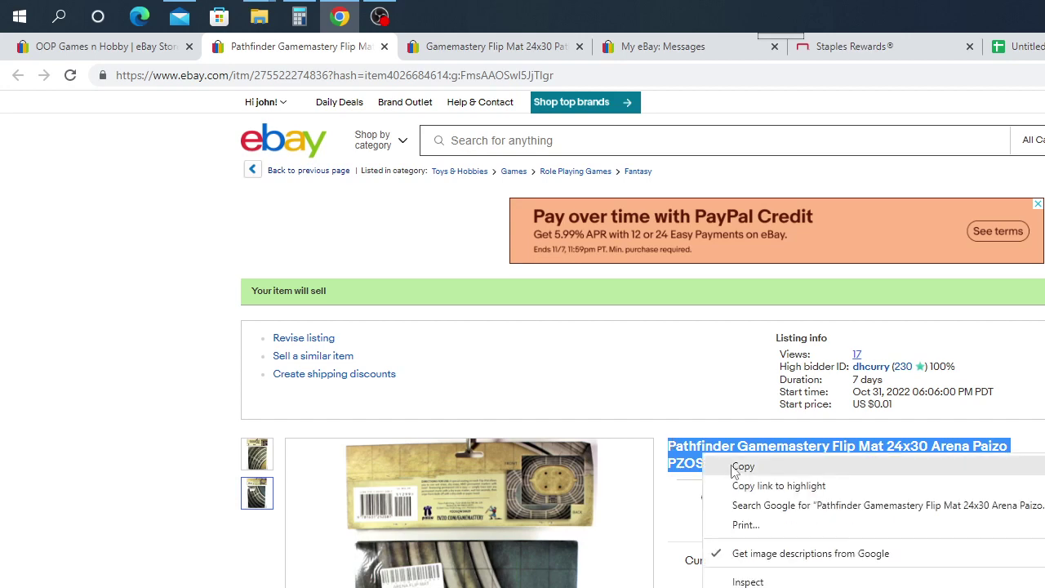
click(735, 466)
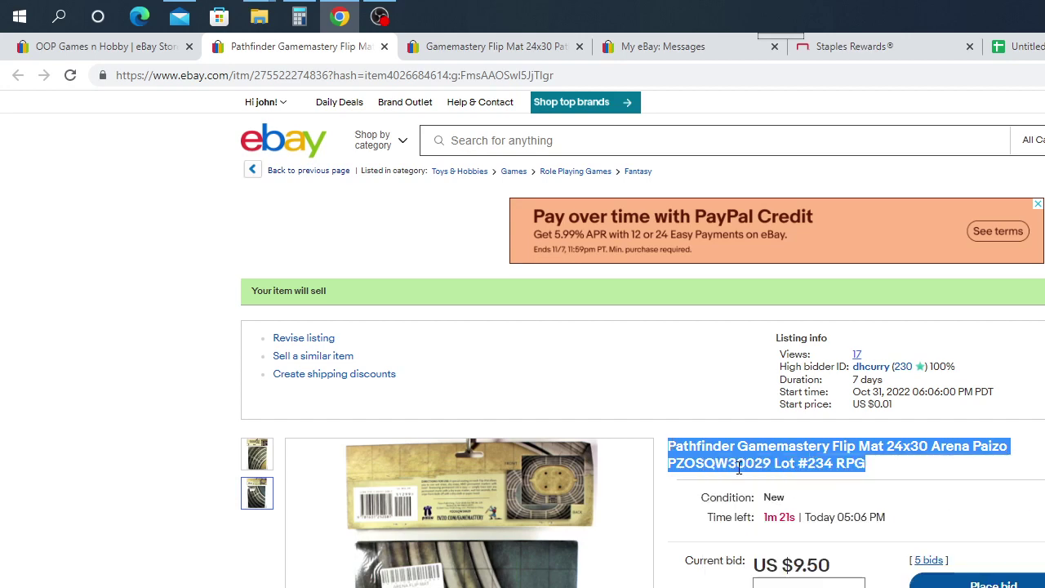
click(109, 46)
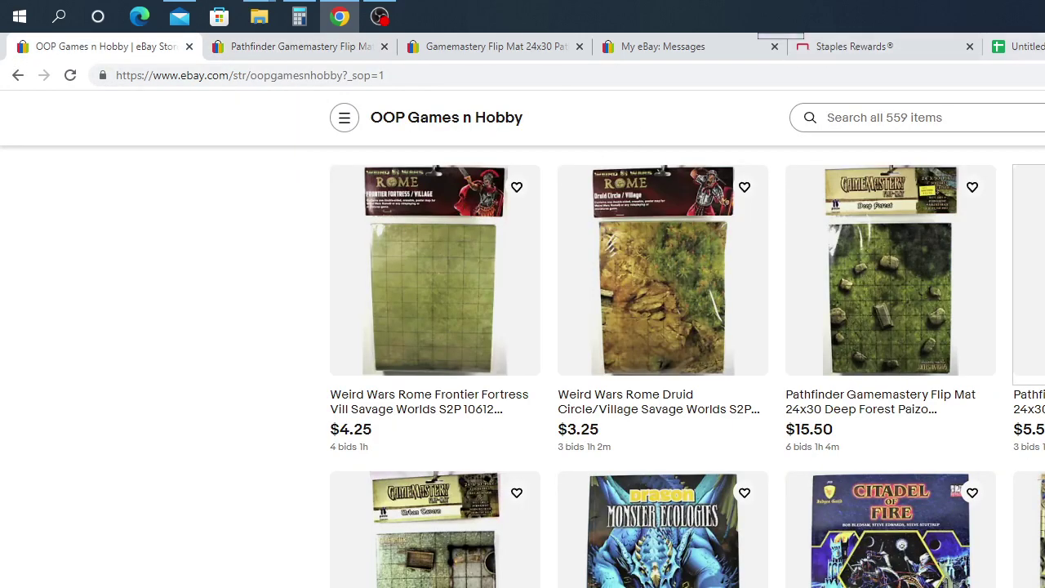
key(ctrl+9)
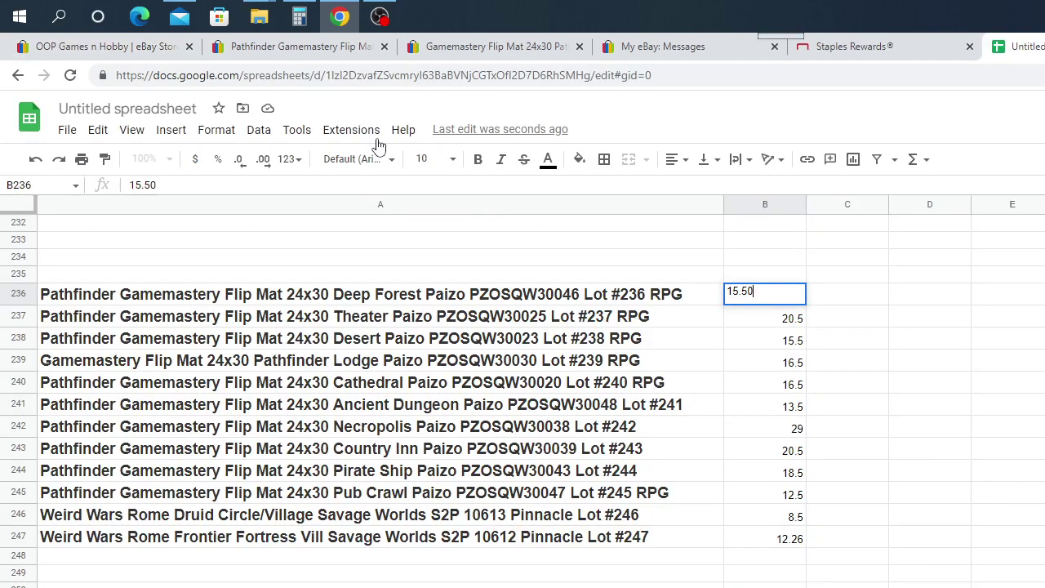
click(51, 261)
right_click(51, 264)
click(122, 331)
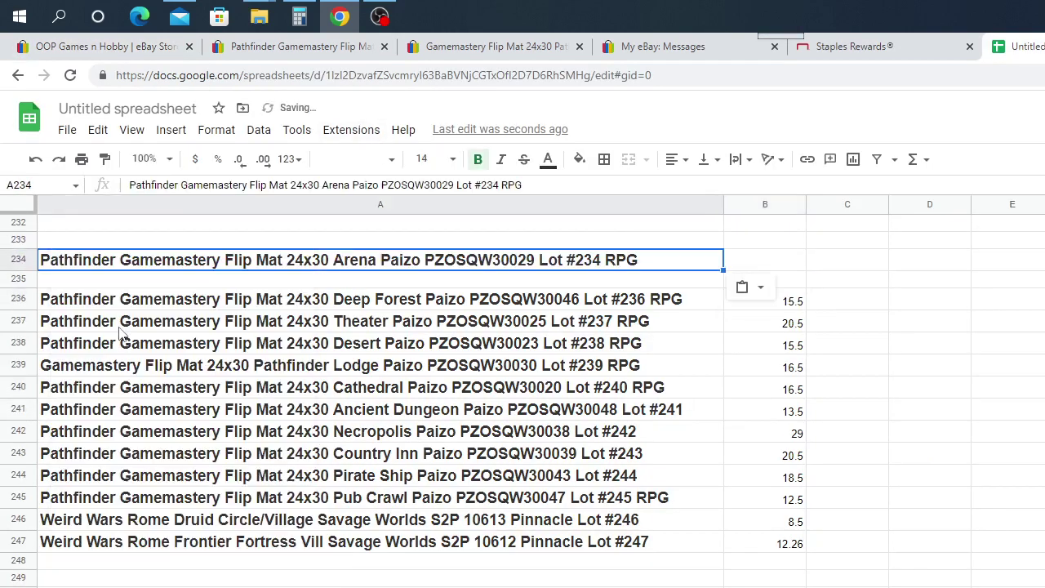
Check the final price on the Arena listing once it ends and enter the winning bid of 13.50 in cell B234
click(764, 267)
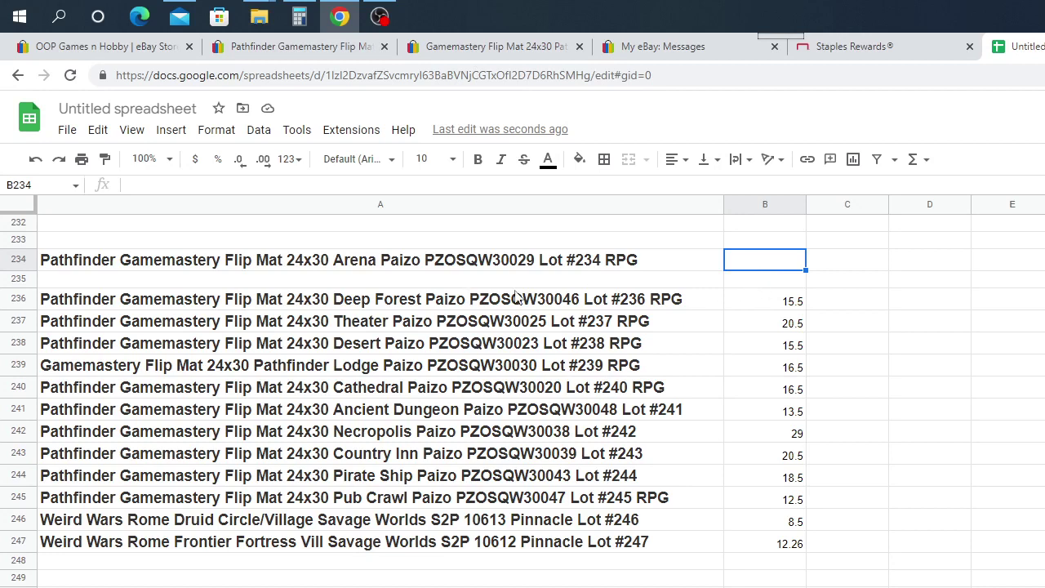
click(303, 46)
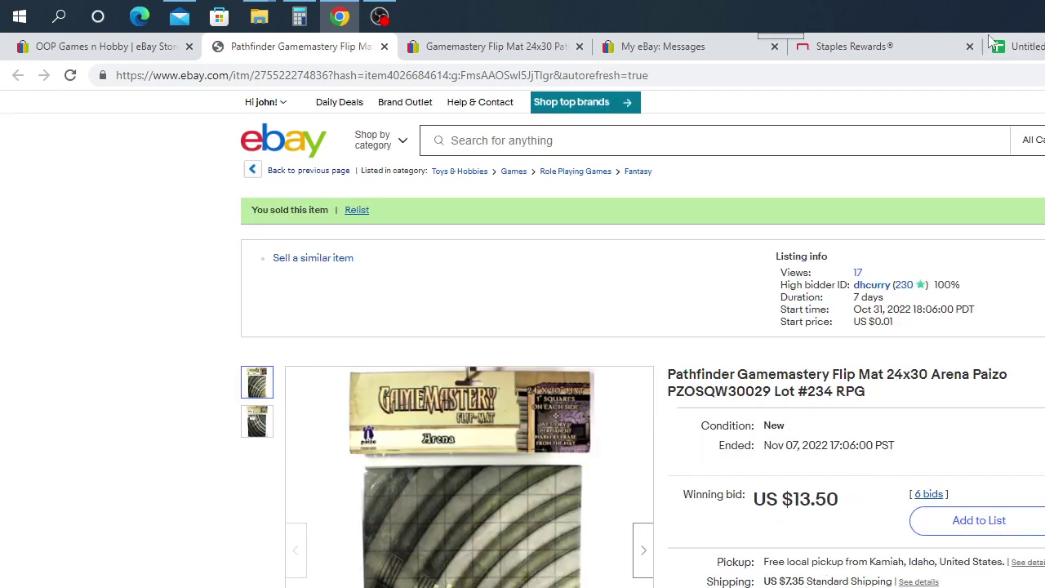
click(1021, 47)
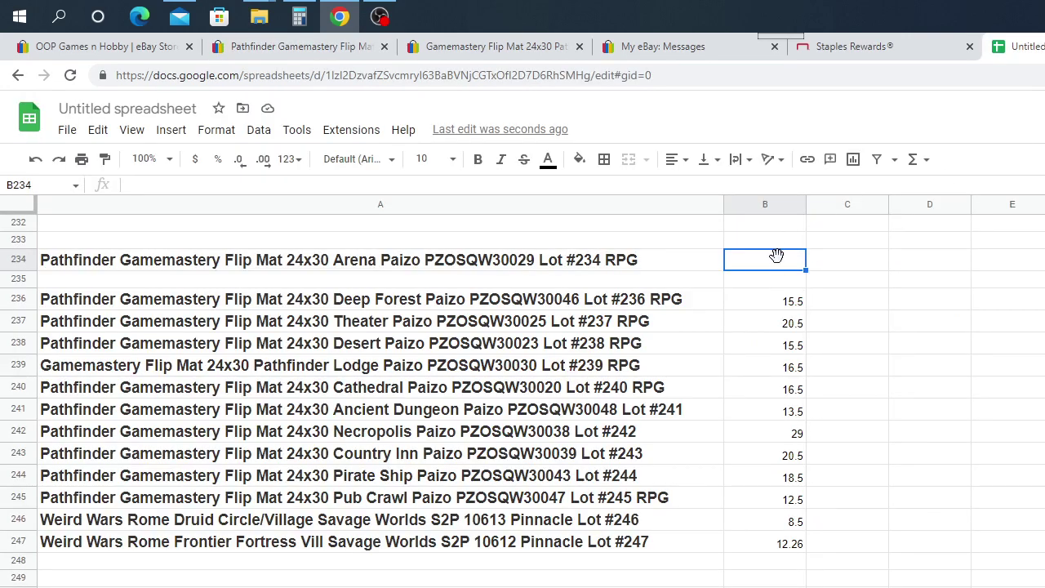
text(1)
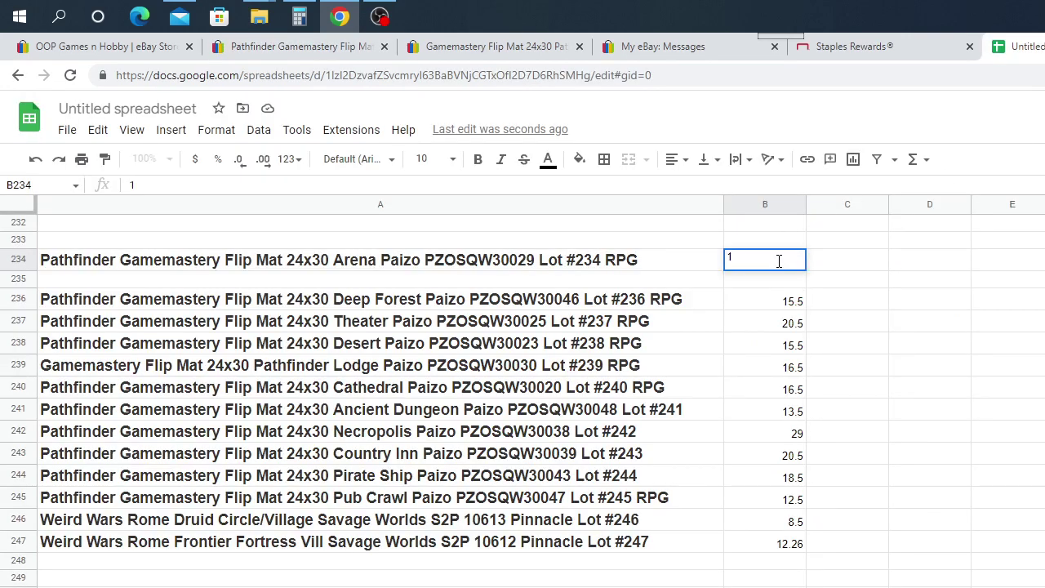
text(3.50)
click(870, 263)
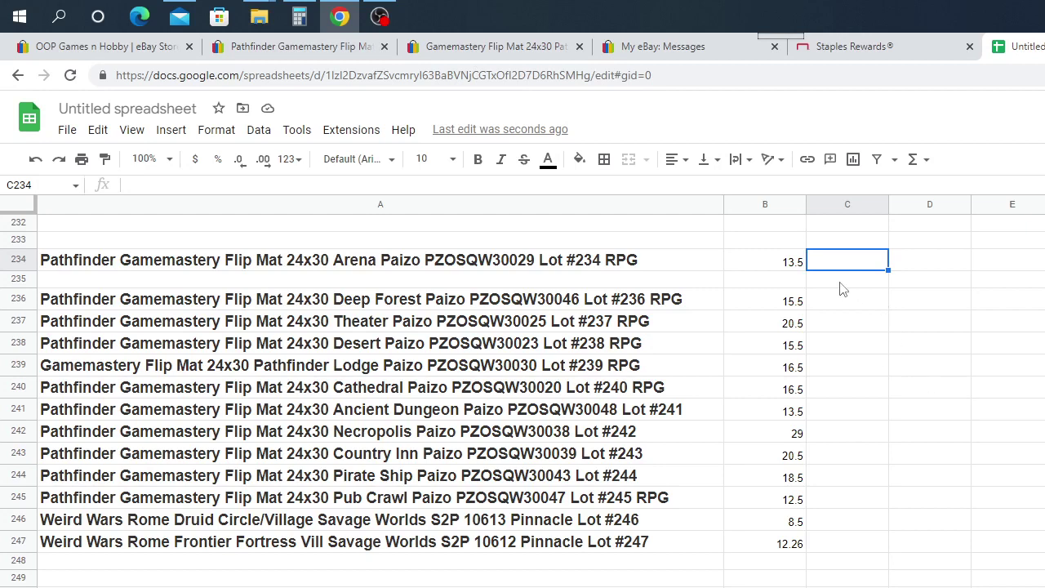
Close the ended Arena and Pathfinder Lodge listings and open the store's Pathfinder Gamemastery Flip Mat Urban Tavern listing
click(331, 52)
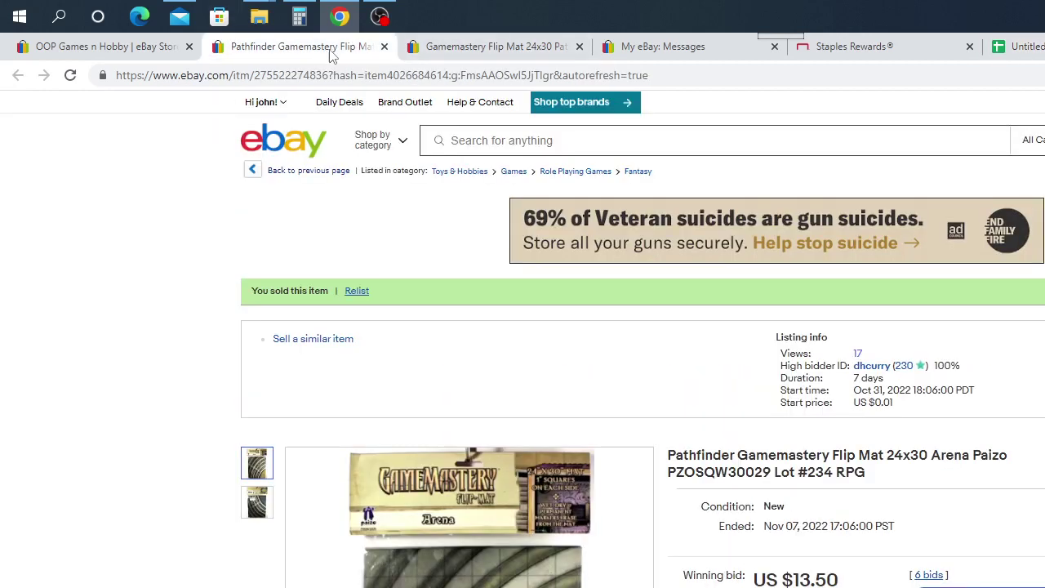
click(384, 47)
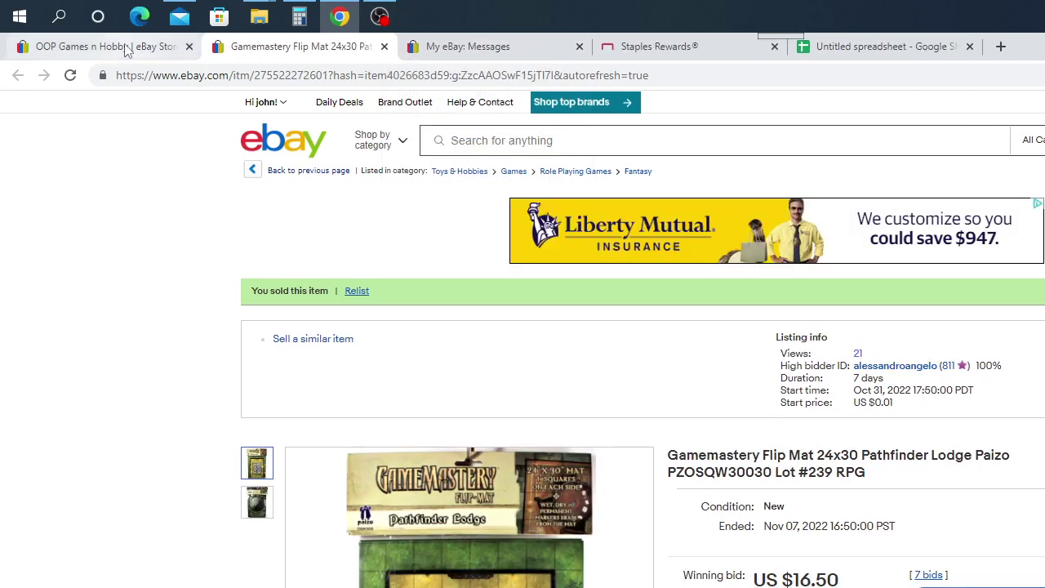
click(126, 49)
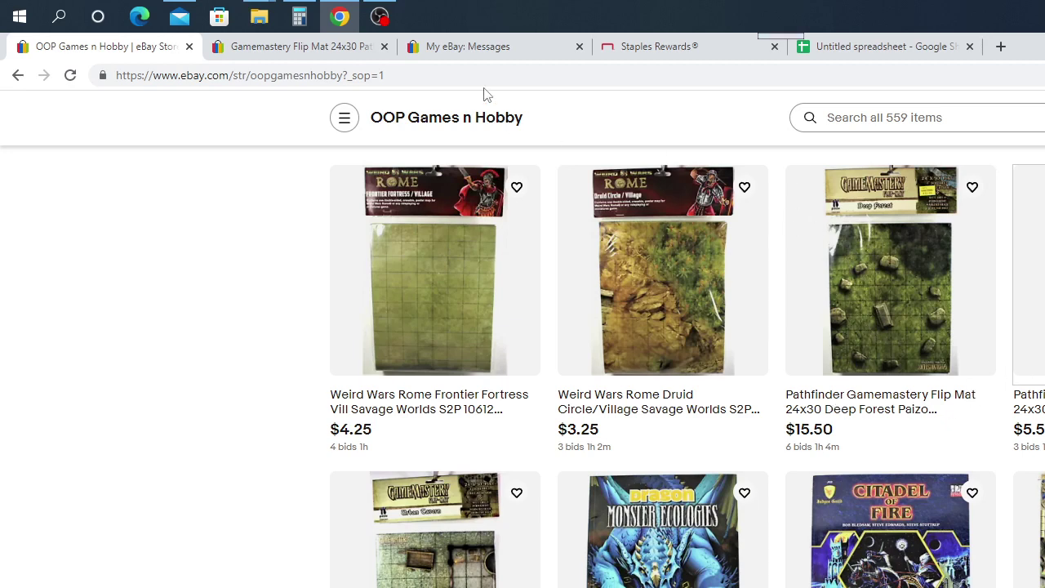
click(308, 51)
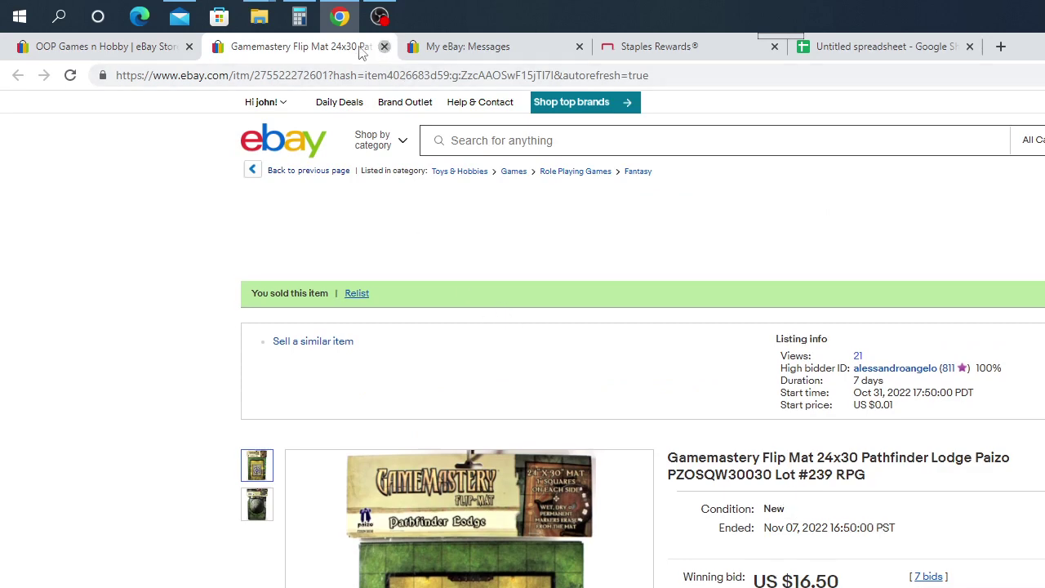
click(385, 47)
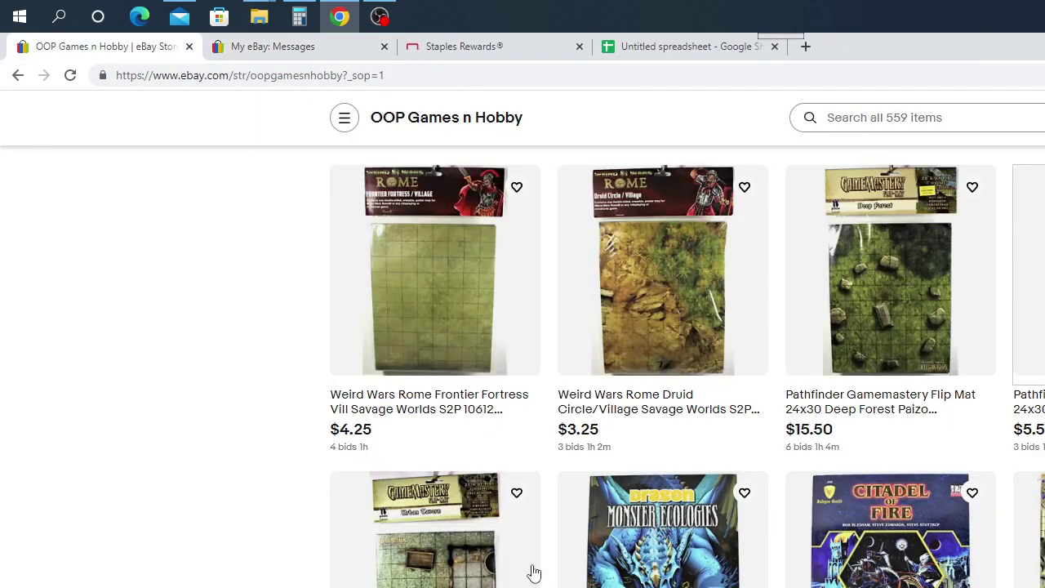
click(450, 566)
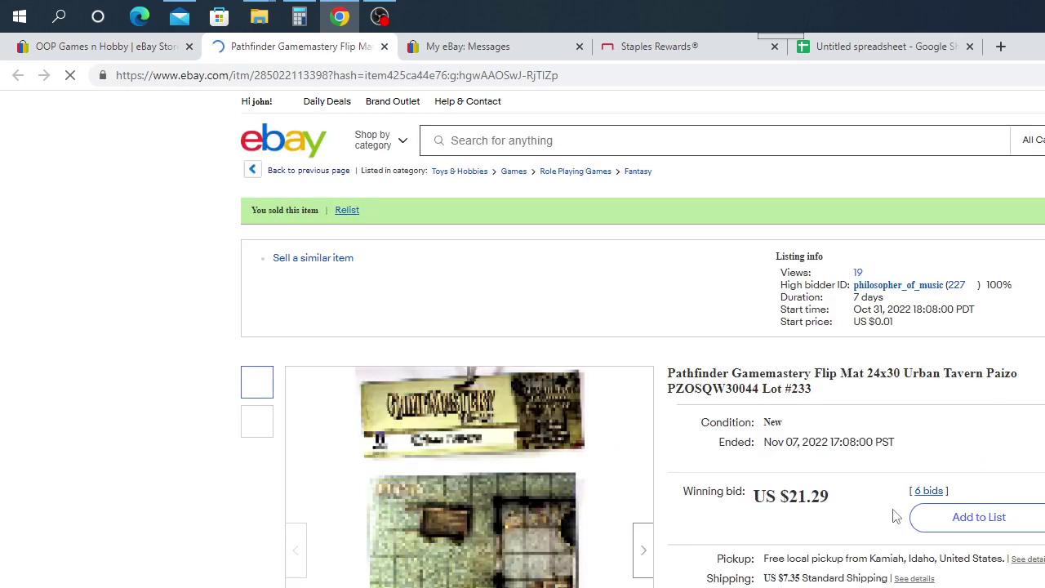
Copy the full Urban Tavern Flip Mat listing title and paste it into cell A233 of the spreadsheet
drag(835, 393, 668, 369)
right_click(741, 378)
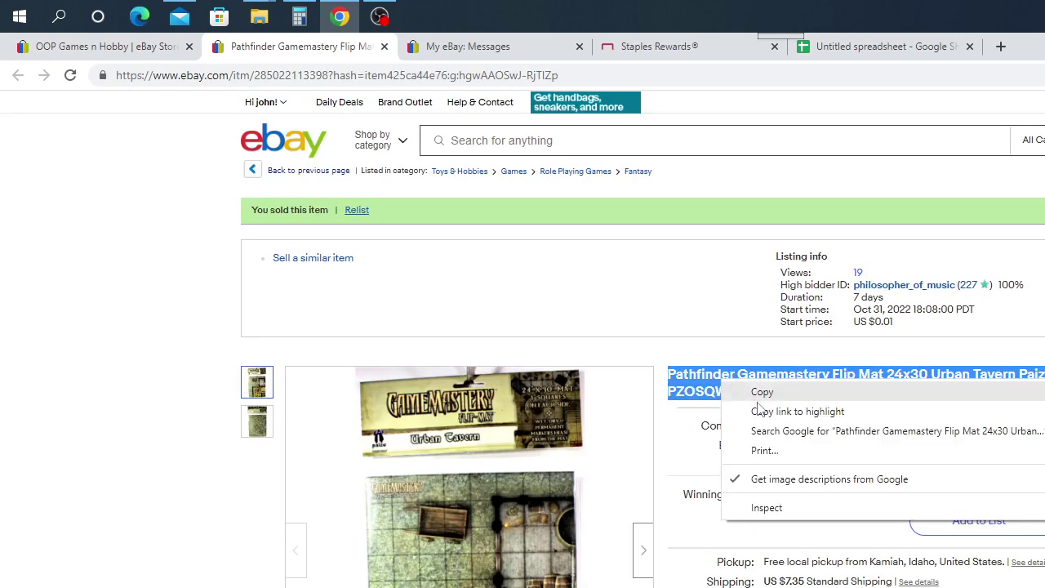
click(768, 393)
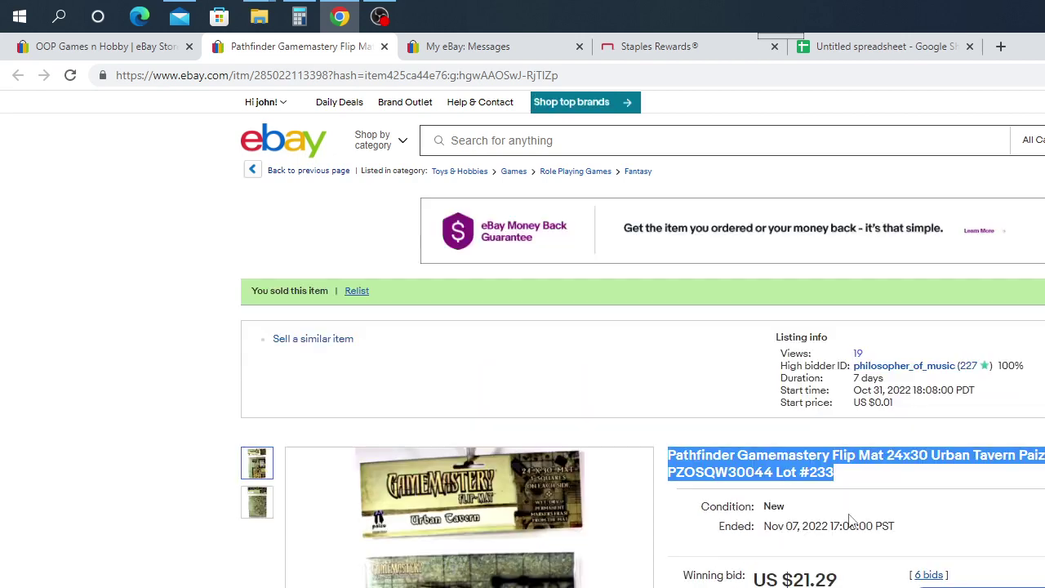
click(923, 48)
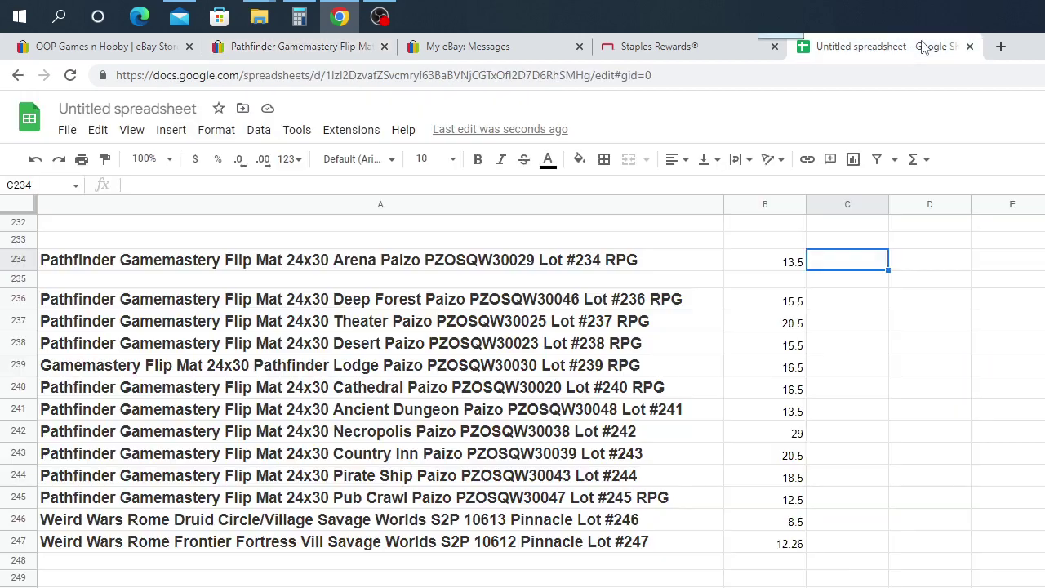
click(61, 244)
right_click(61, 245)
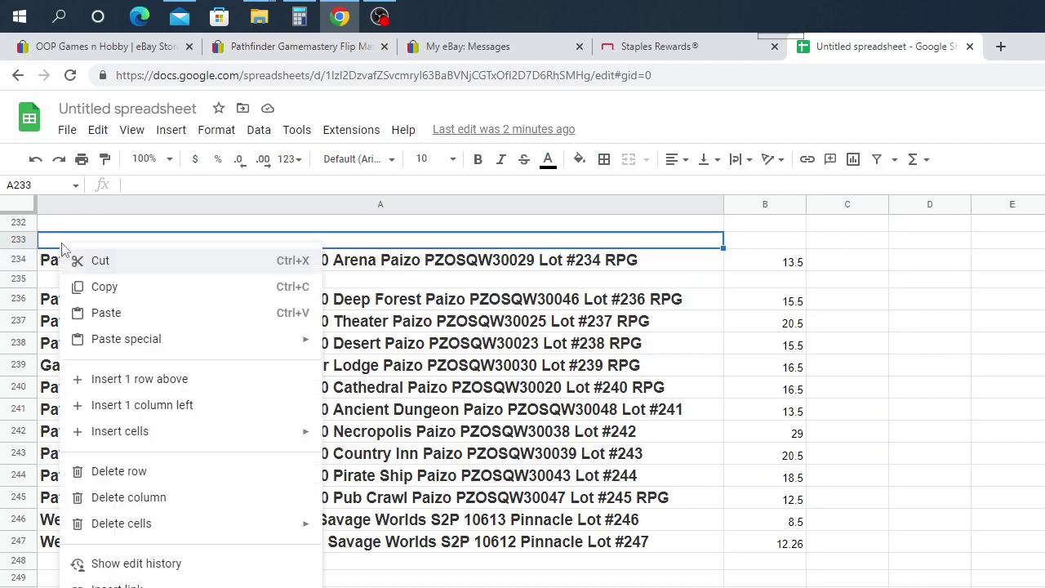
click(107, 315)
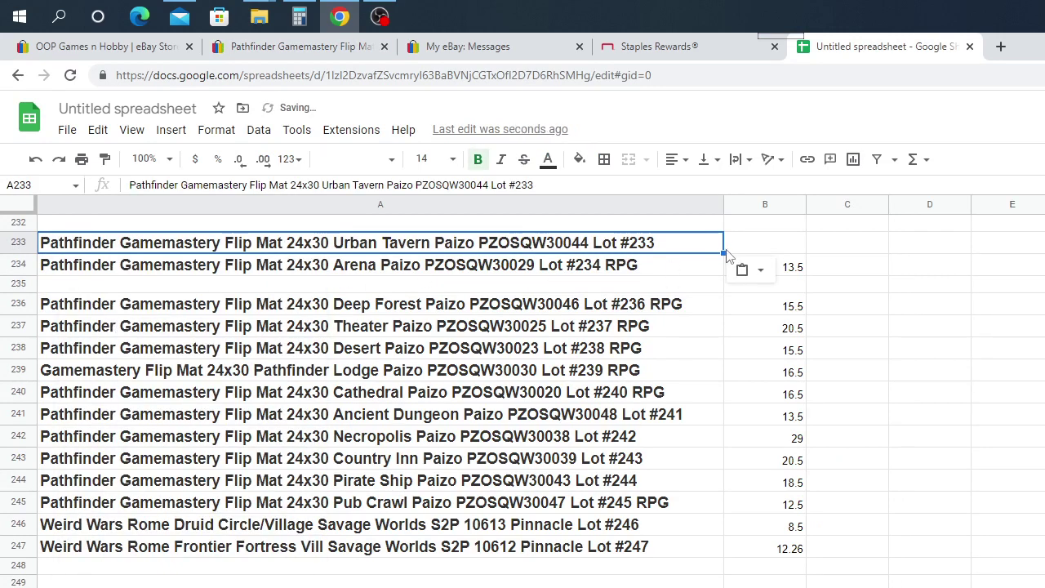
Enter the Urban Tavern listing's winning bid of 21.29 in cell B233
click(777, 249)
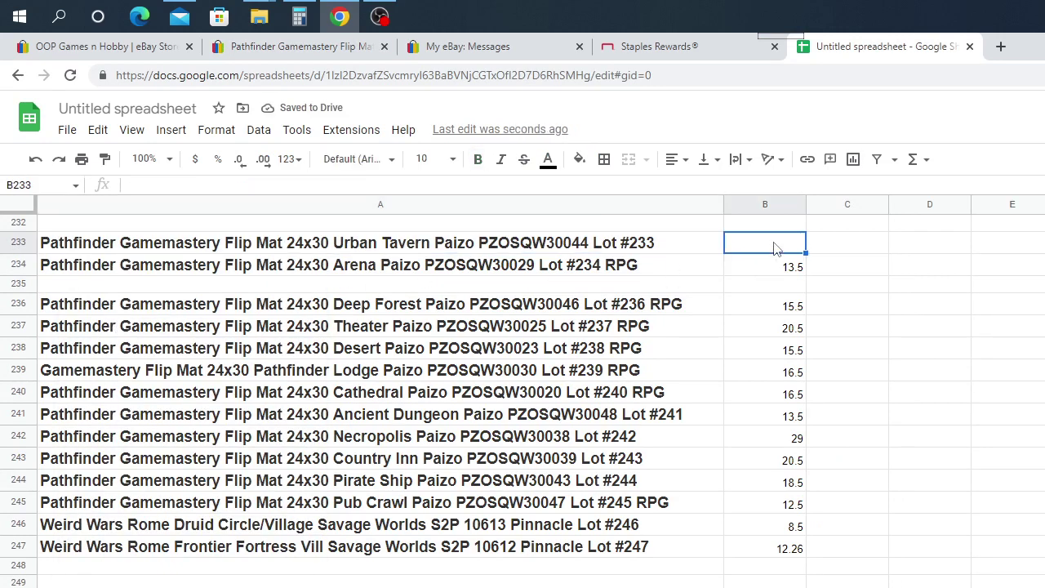
text(21.29)
key(Return)
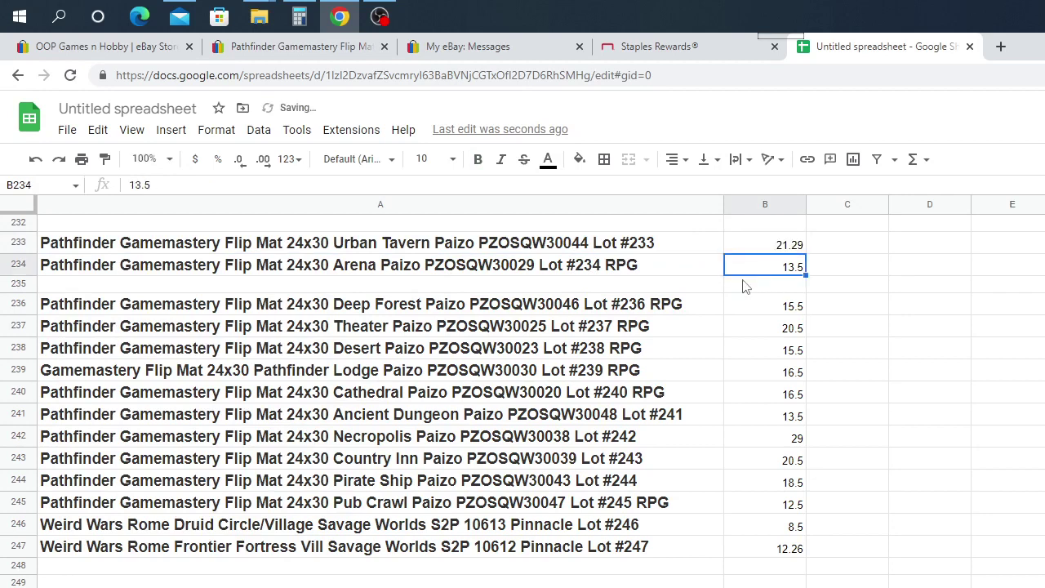
click(599, 304)
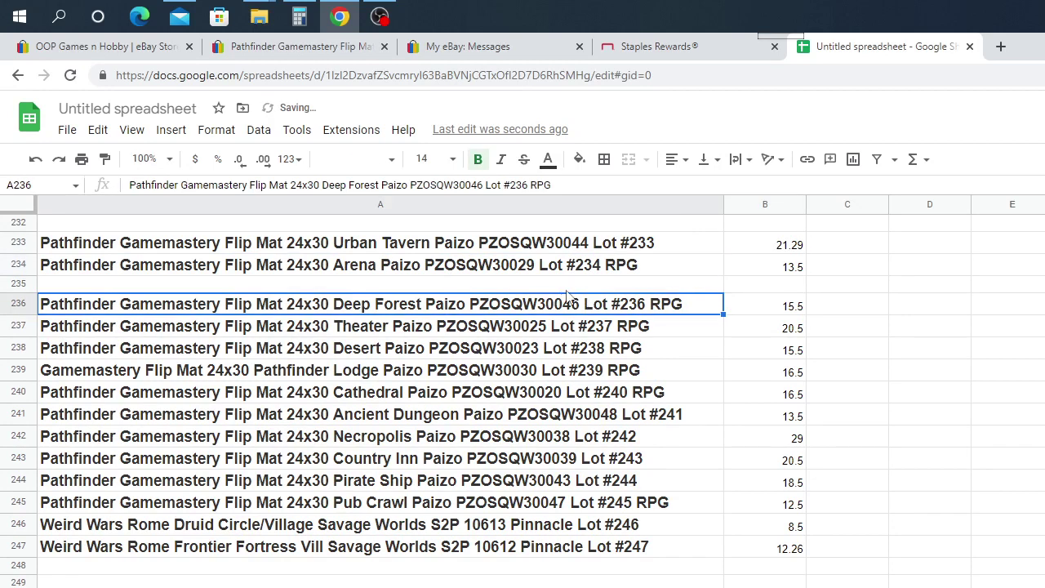
Close the ended Urban Tavern listing and open the store's Dragon Monster Ecologies listing
click(228, 51)
click(384, 46)
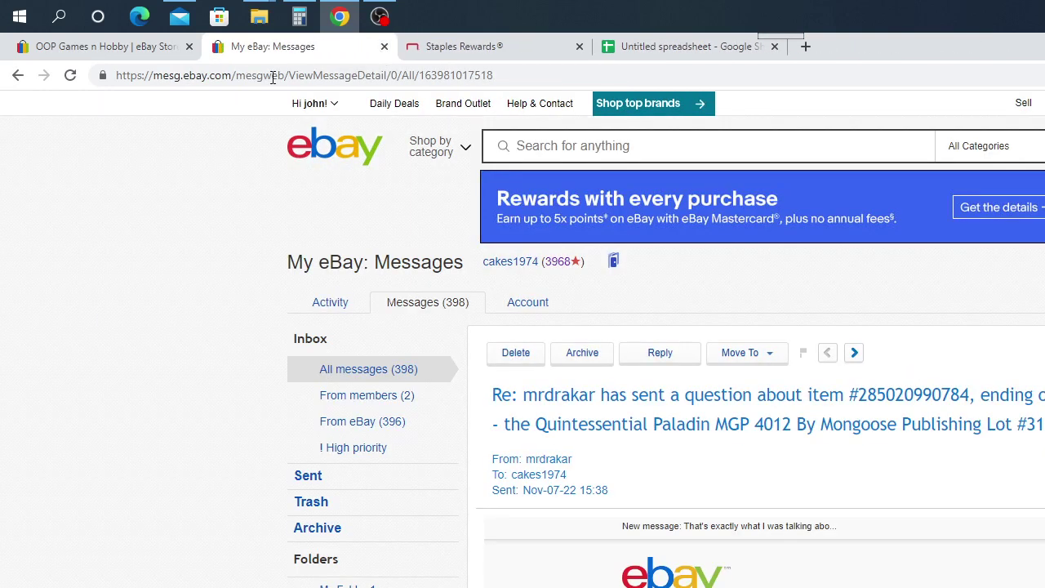
click(95, 51)
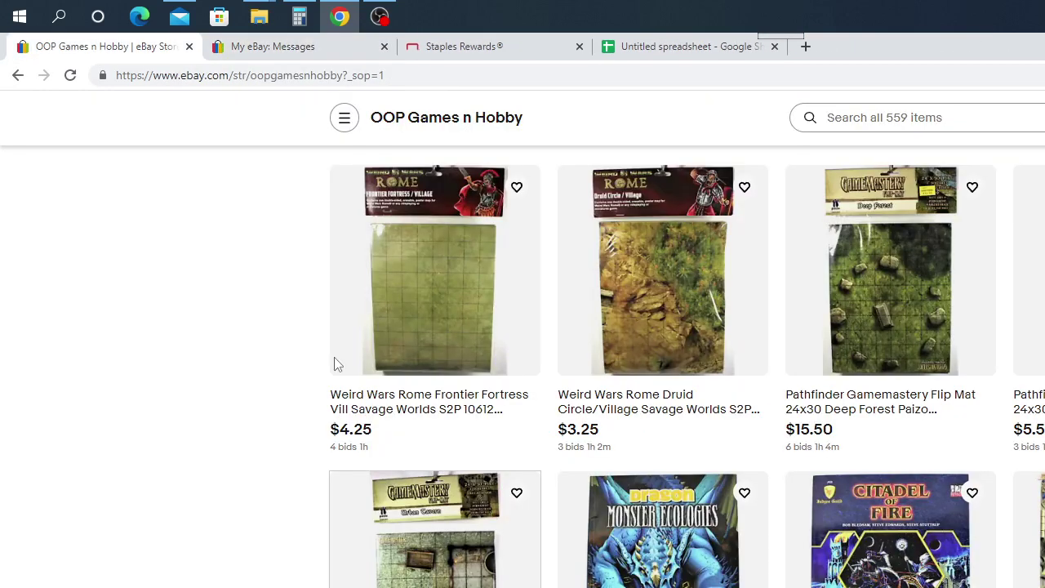
click(669, 555)
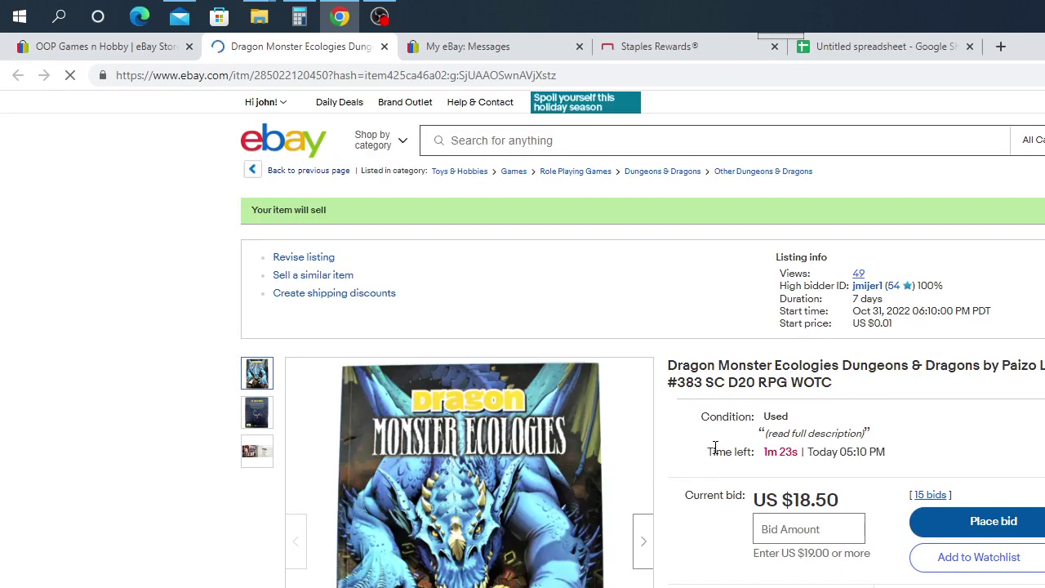
Copy the full Dragon Monster Ecologies listing title, lot #383, into cell A383 of the Google Sheets spreadsheet
drag(841, 391, 671, 368)
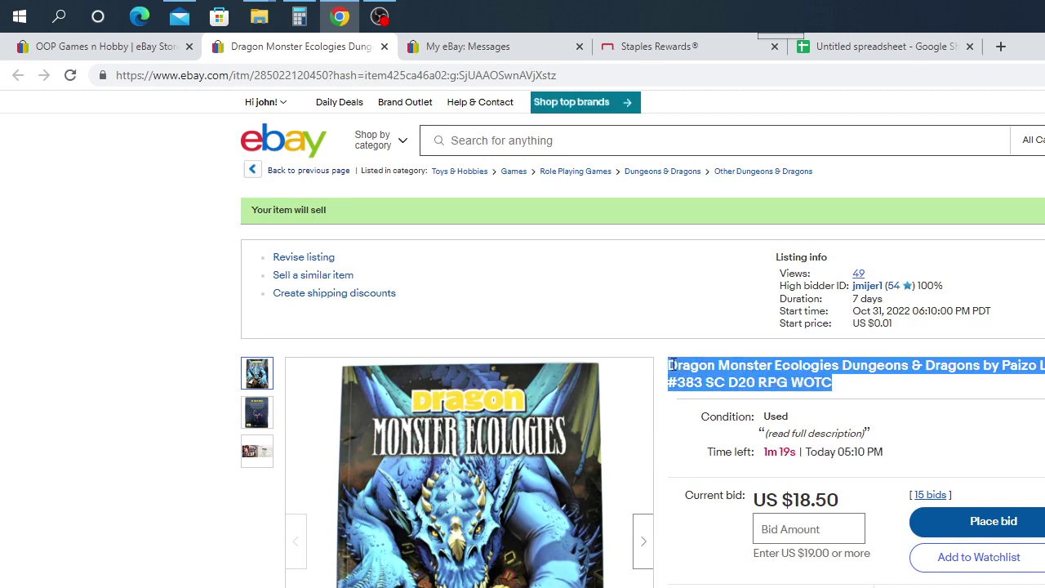
right_click(704, 371)
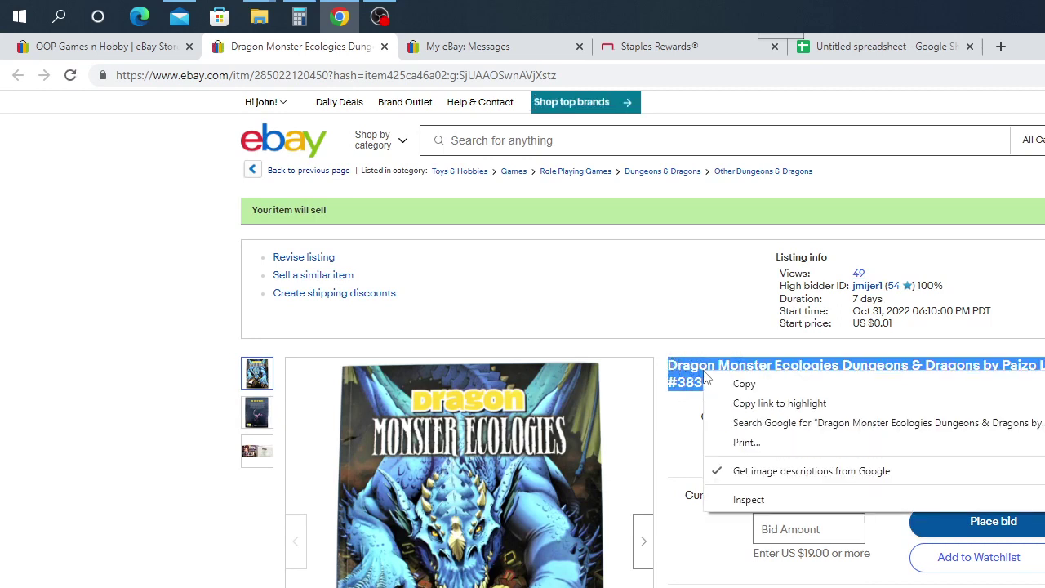
click(743, 387)
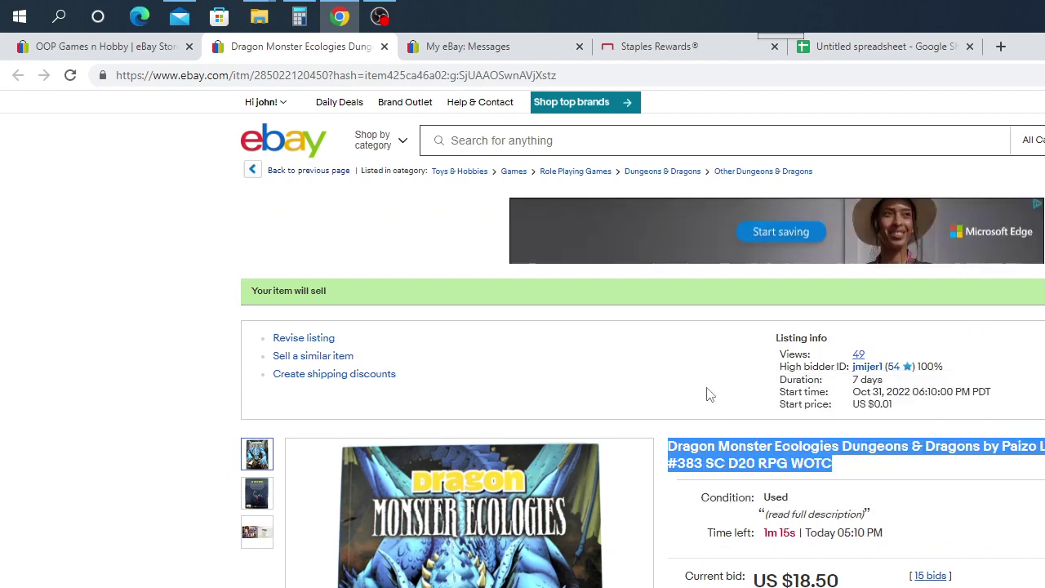
click(882, 51)
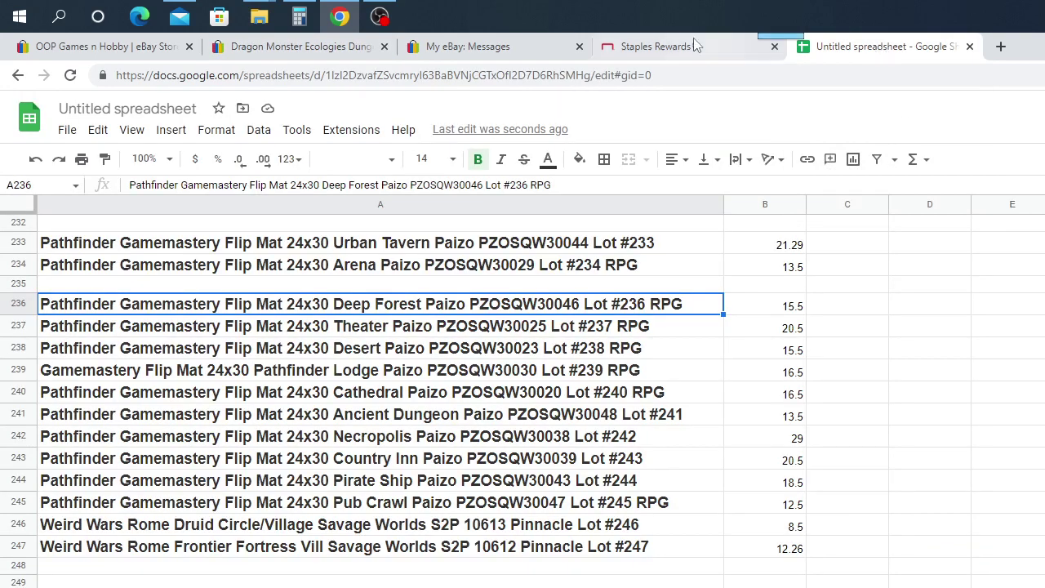
click(296, 46)
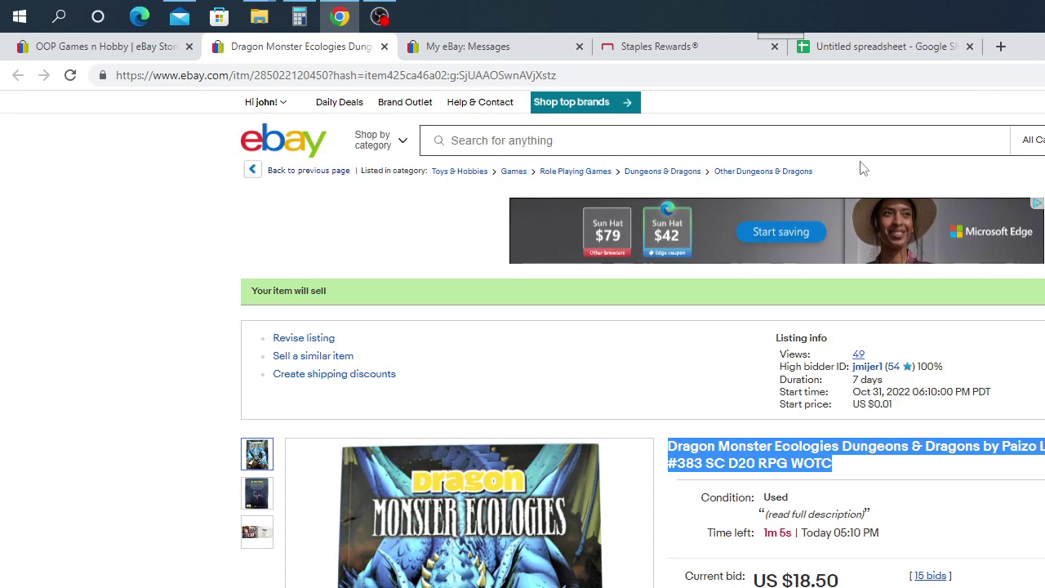
click(863, 50)
scroll(183, 362, up, 5)
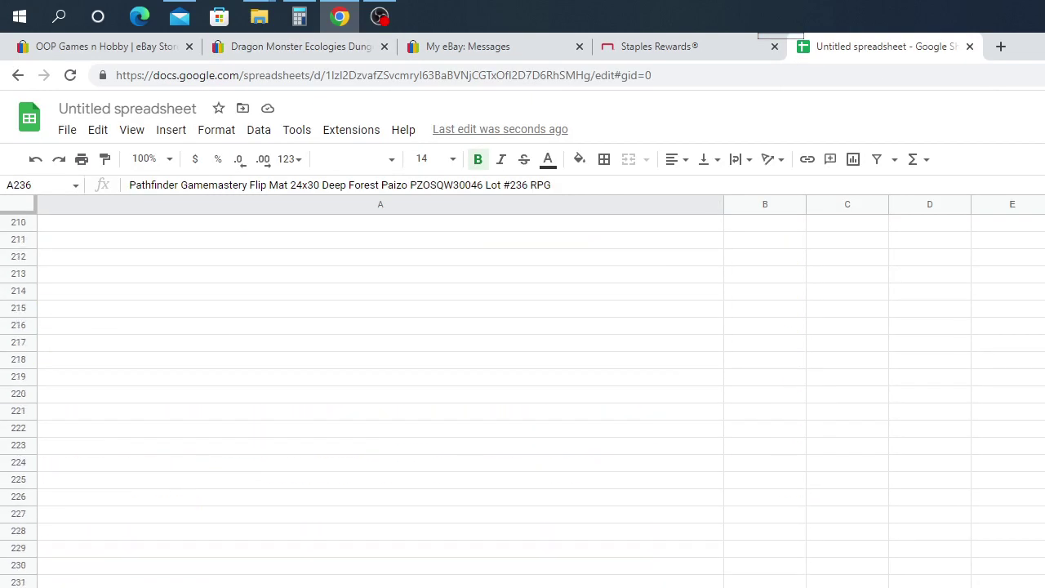
scroll(380, 400, down, 20)
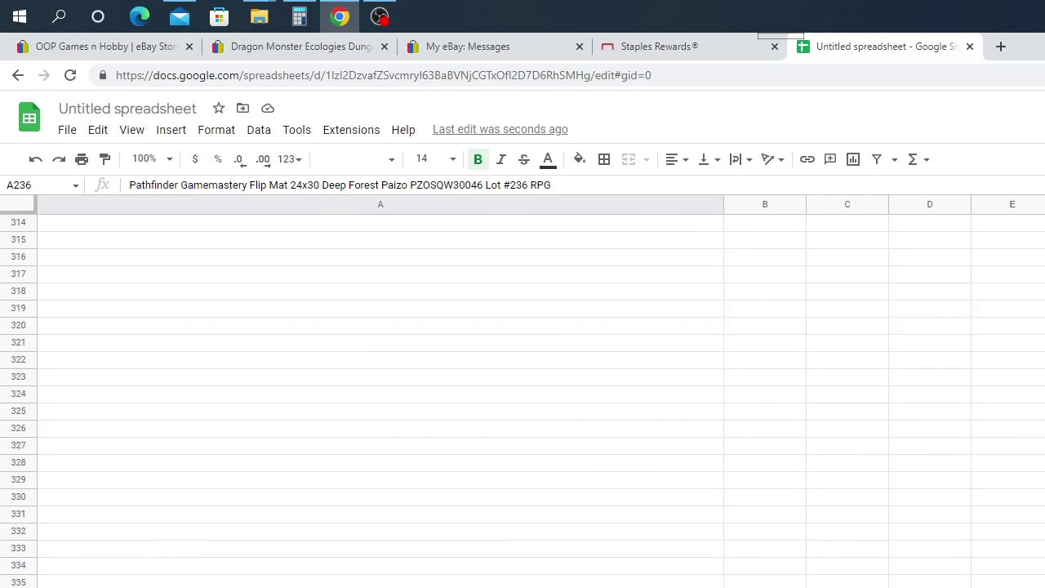
scroll(3, 501, down, 16)
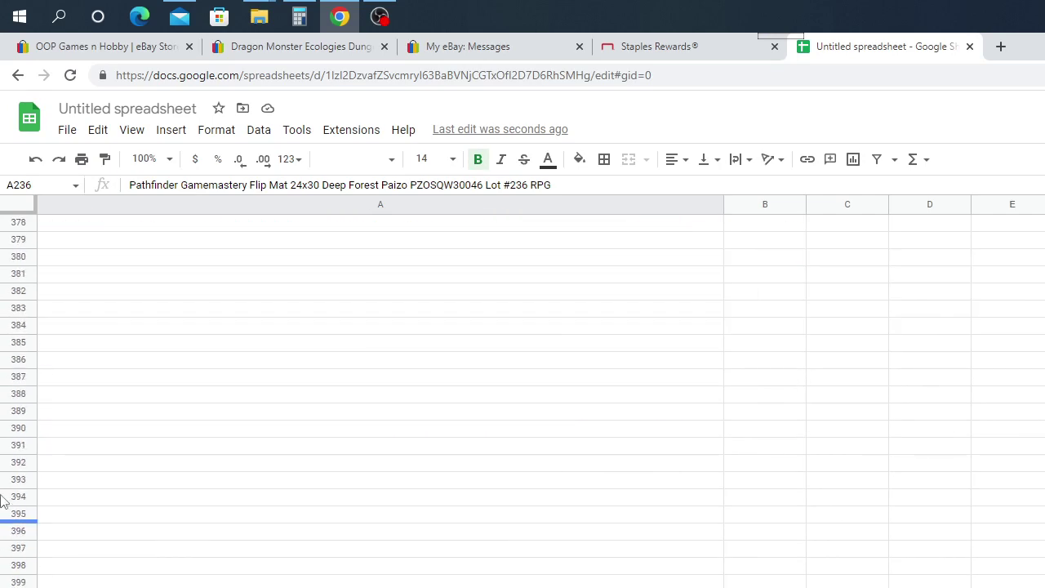
click(58, 313)
right_click(57, 314)
click(123, 388)
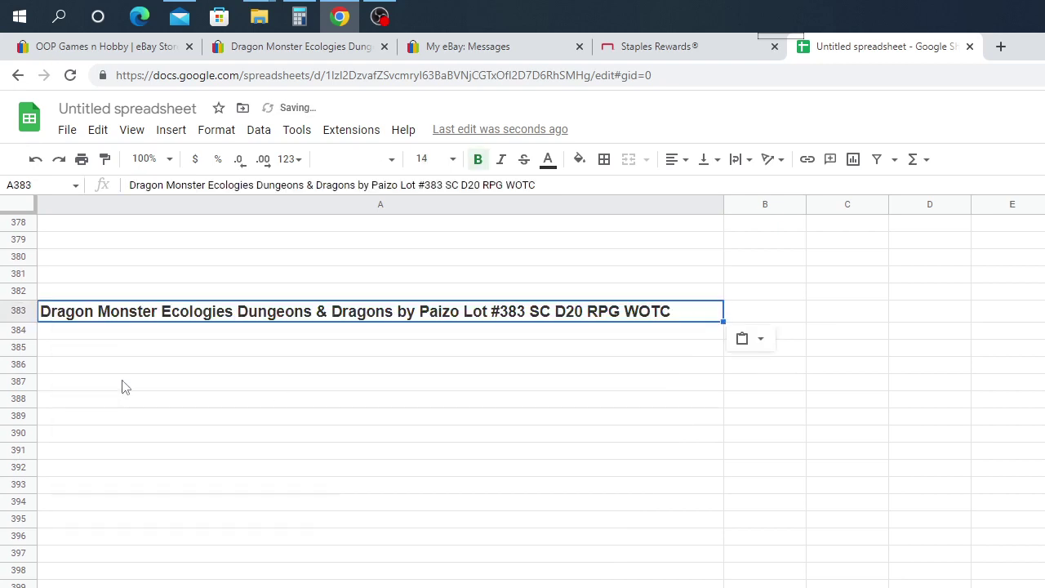
Check the ended Dragon Monster Ecologies auction on eBay and record its winning bid, 18.50, in cell B383 of the spreadsheet
click(776, 314)
click(291, 46)
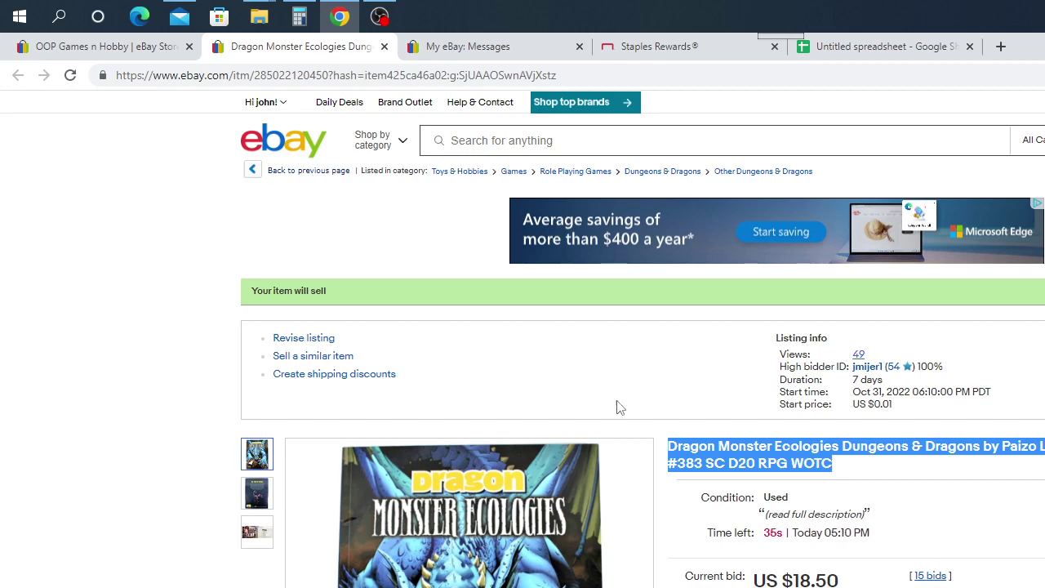
scroll(552, 433, down, 2)
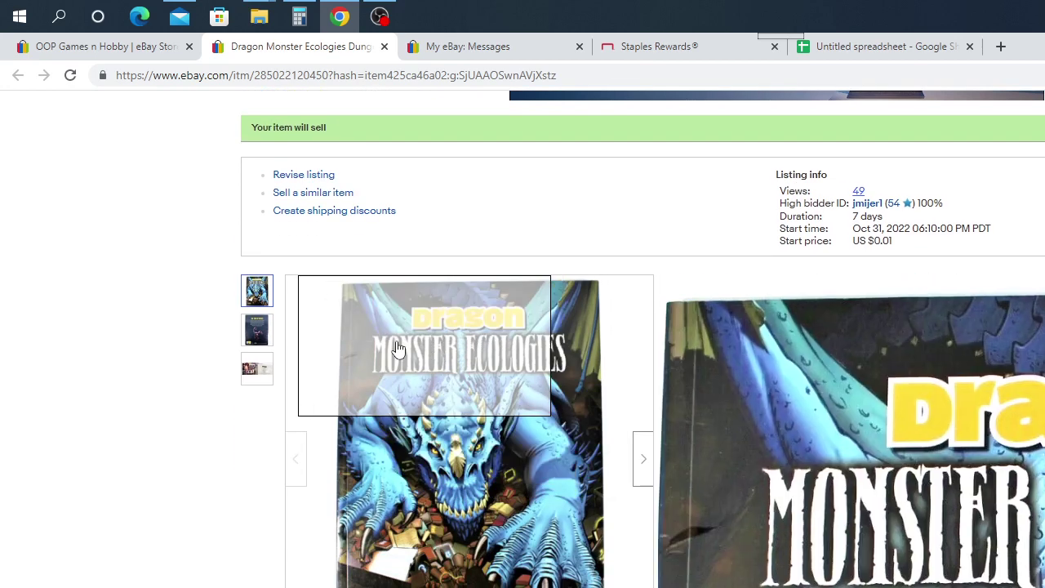
click(256, 331)
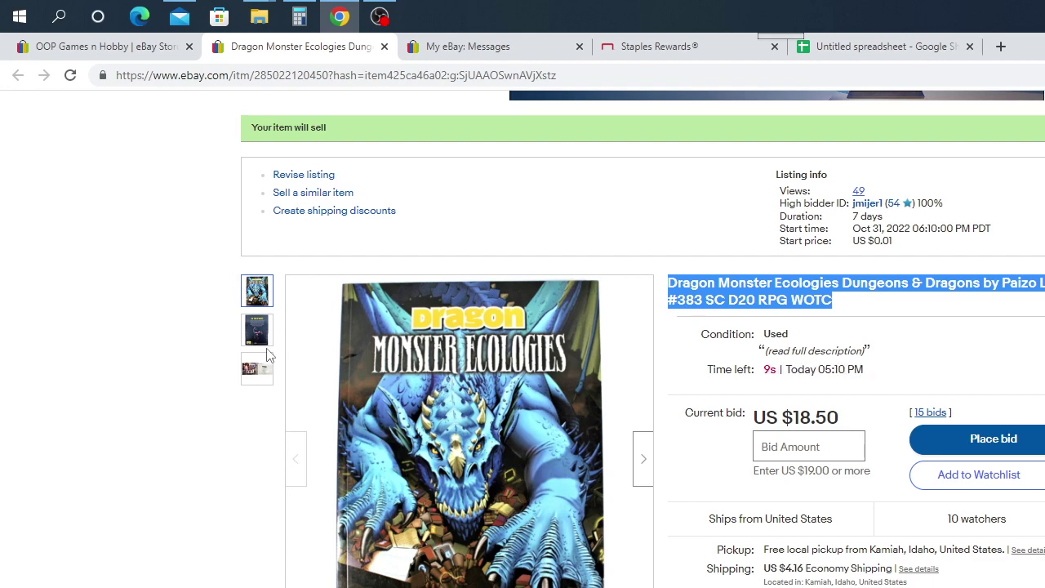
click(258, 332)
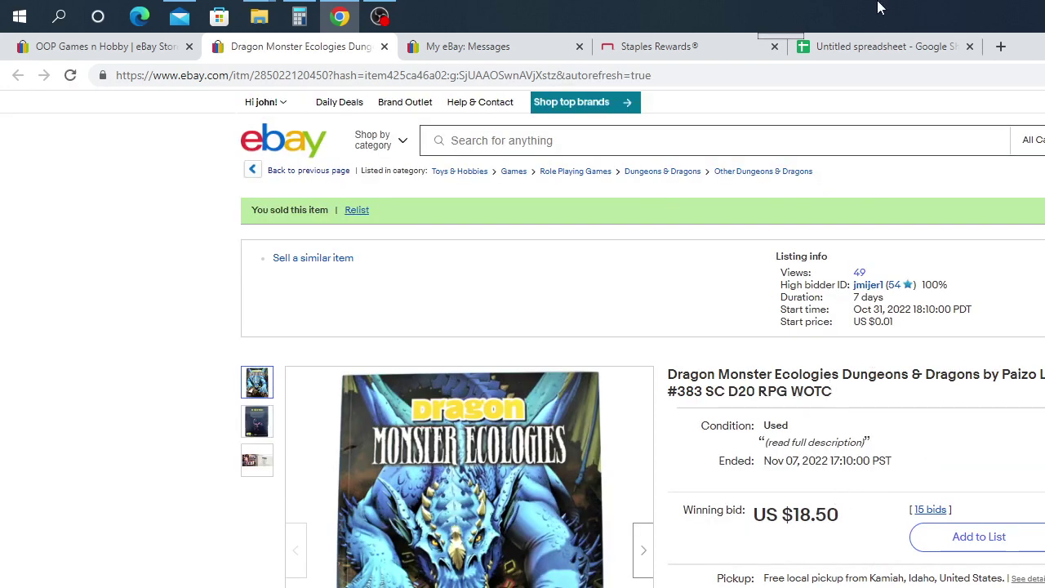
click(859, 47)
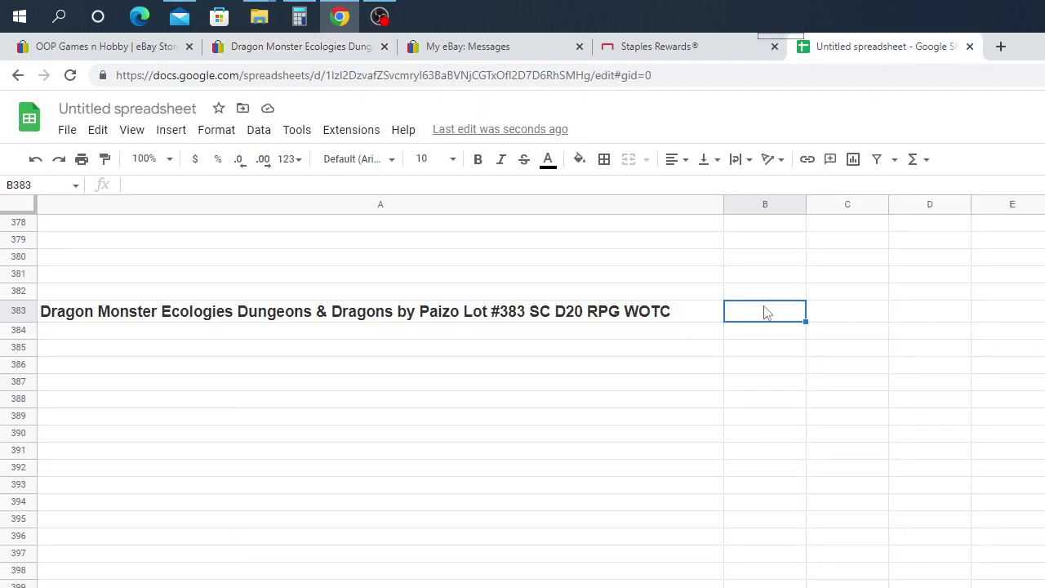
text(18.50)
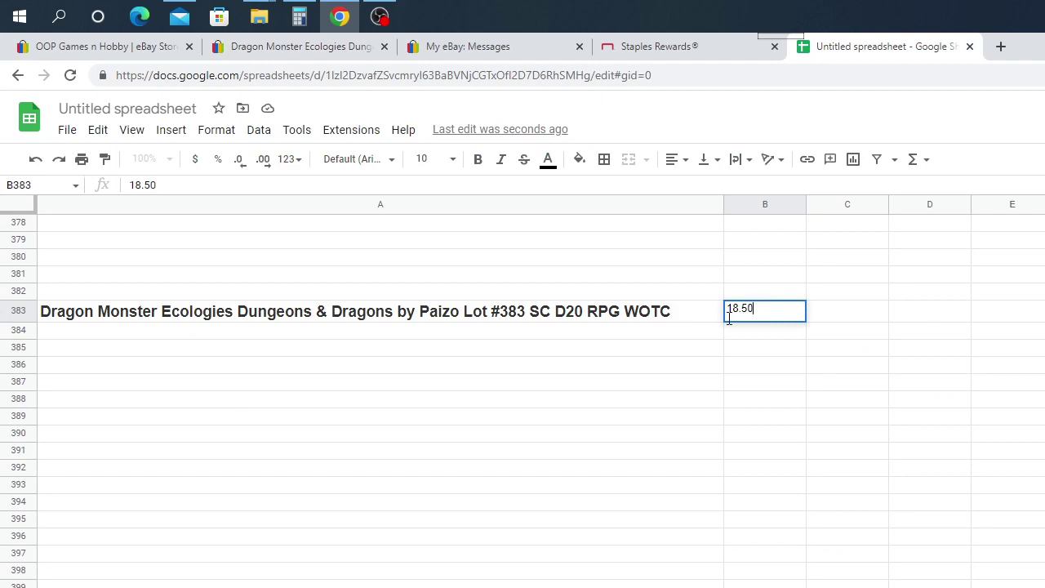
click(457, 333)
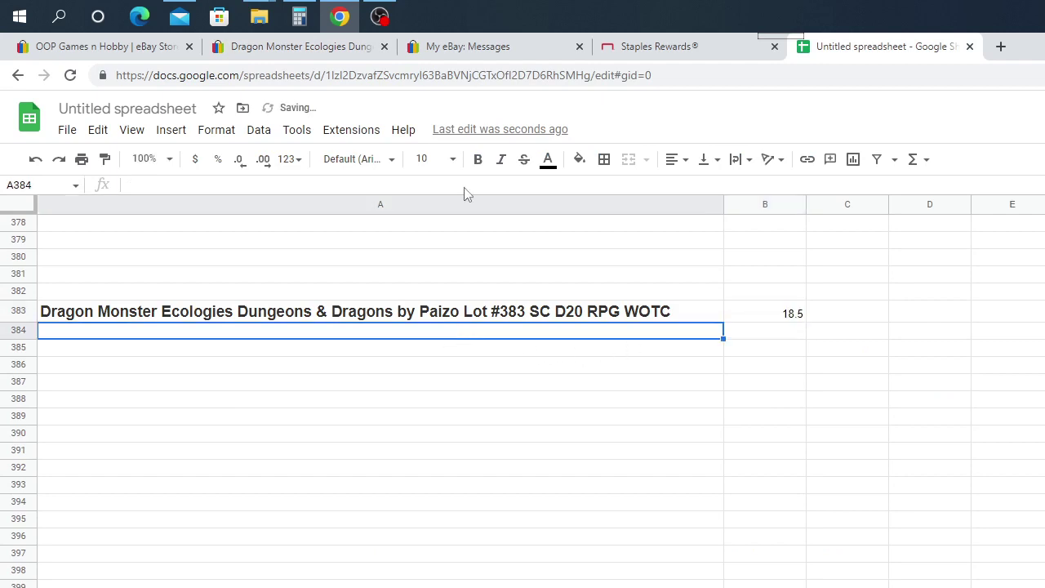
Close the Dragon Monster Ecologies listing and open the Citadel of Fire listing from the OOP Games n Hobby eBay store page
click(294, 47)
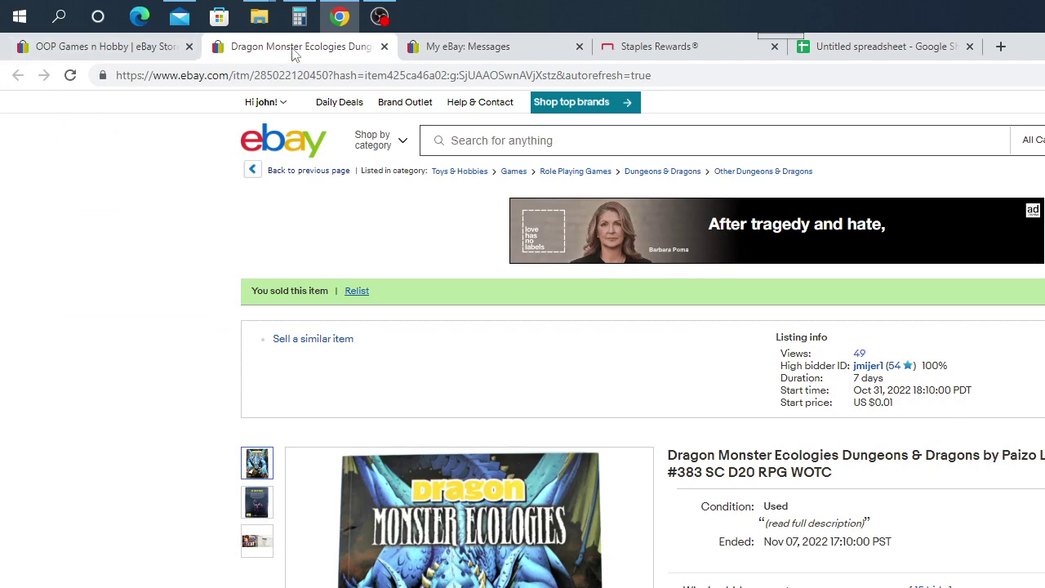
click(384, 46)
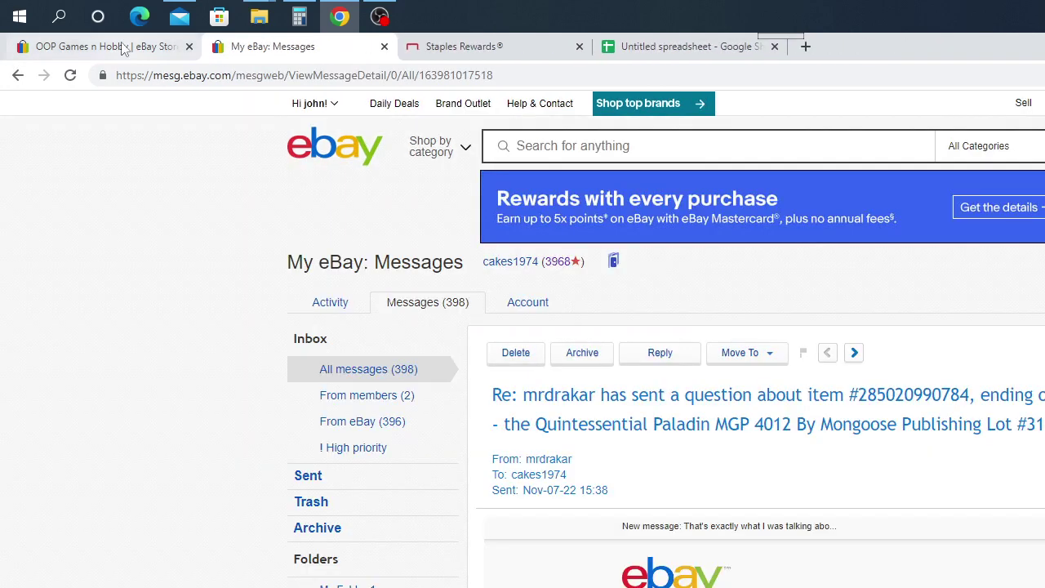
click(122, 49)
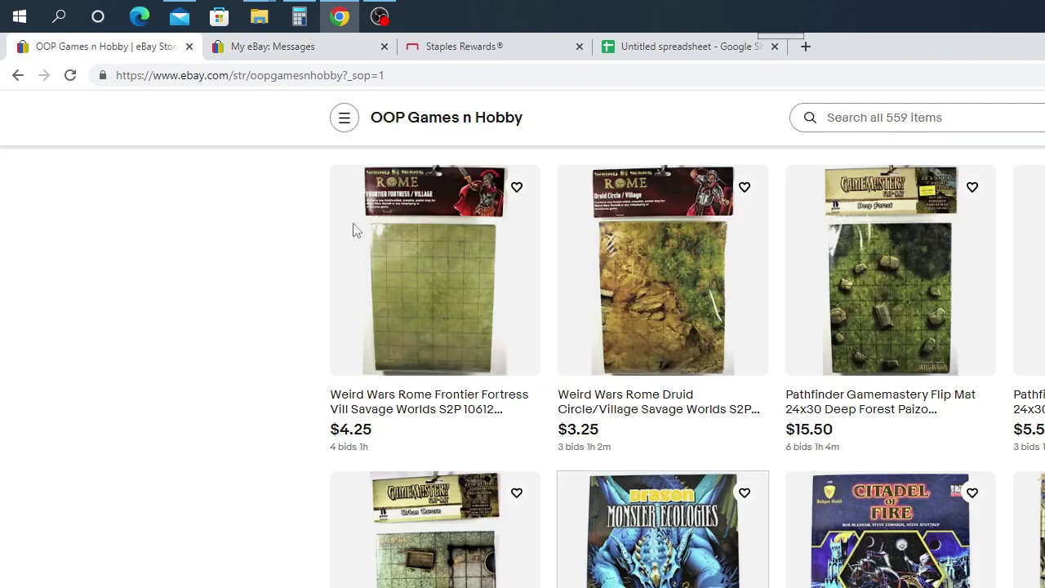
click(916, 572)
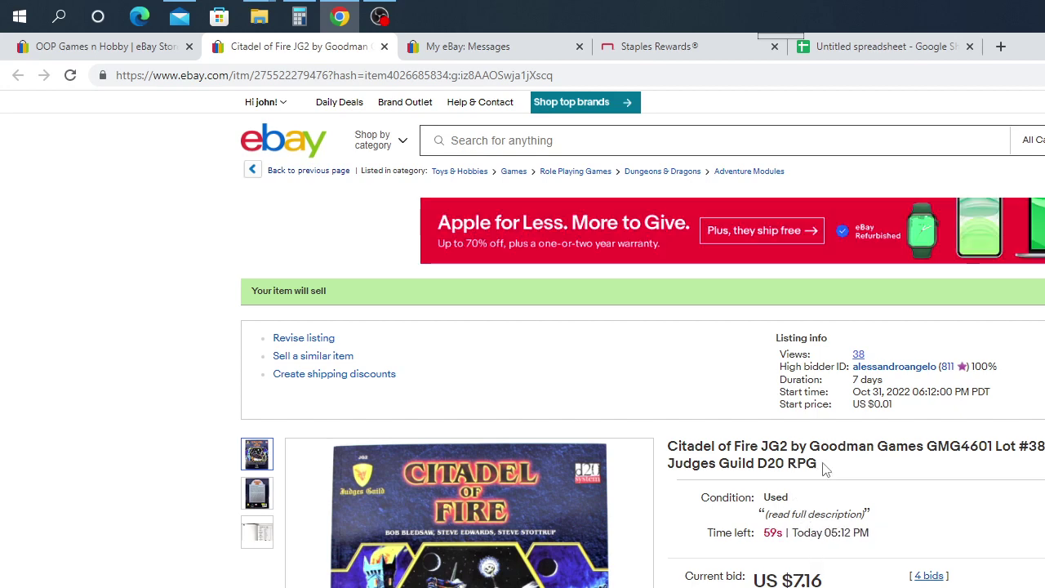
drag(823, 467, 670, 456)
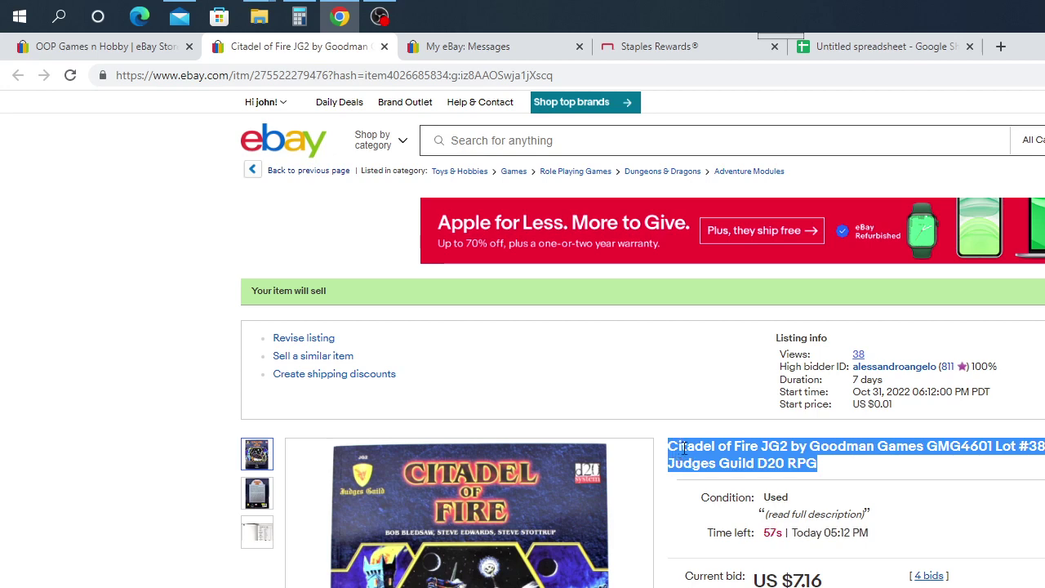
right_click(719, 456)
click(758, 463)
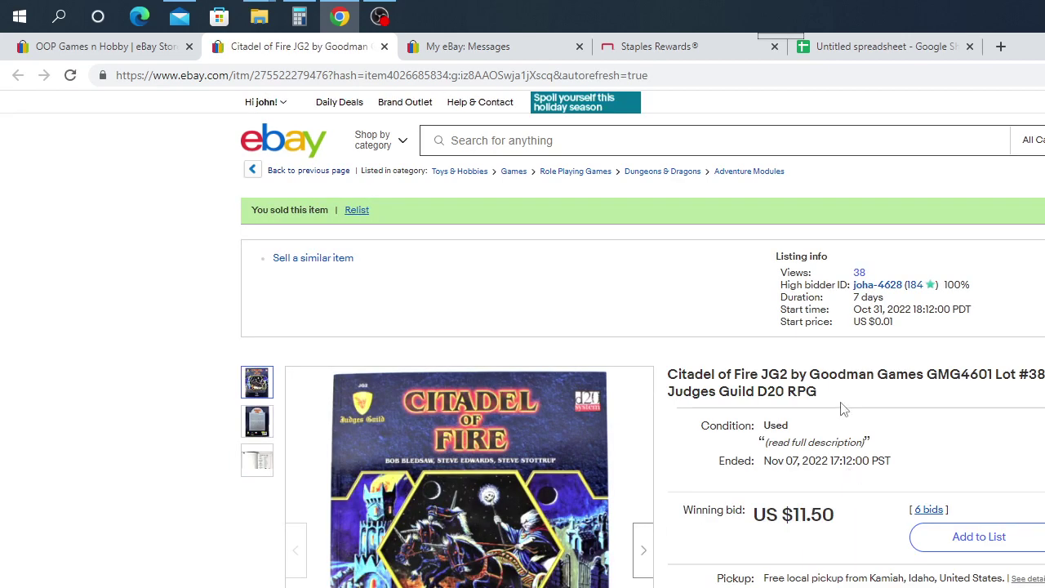
drag(833, 397, 672, 374)
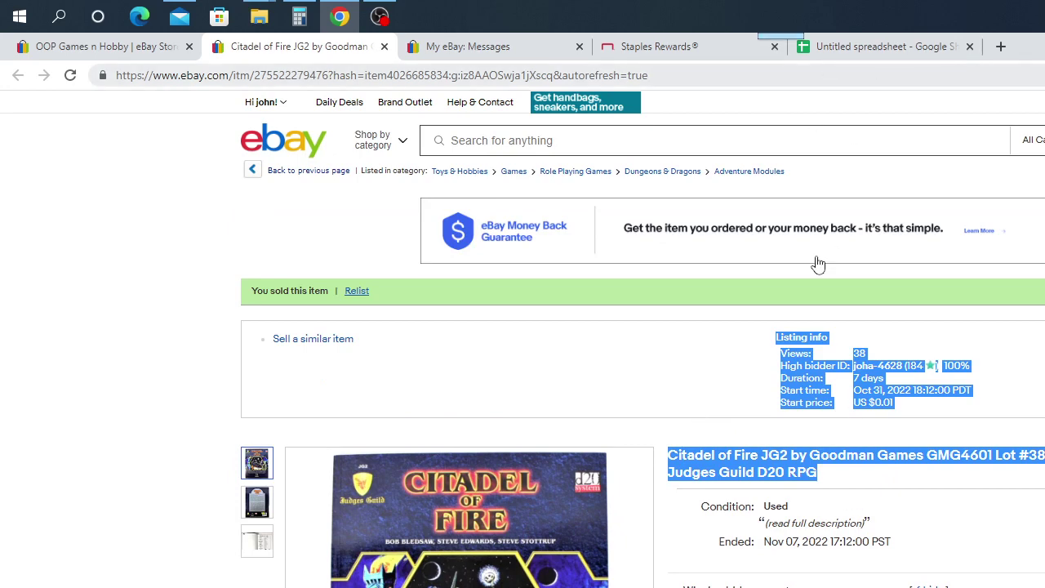
click(882, 46)
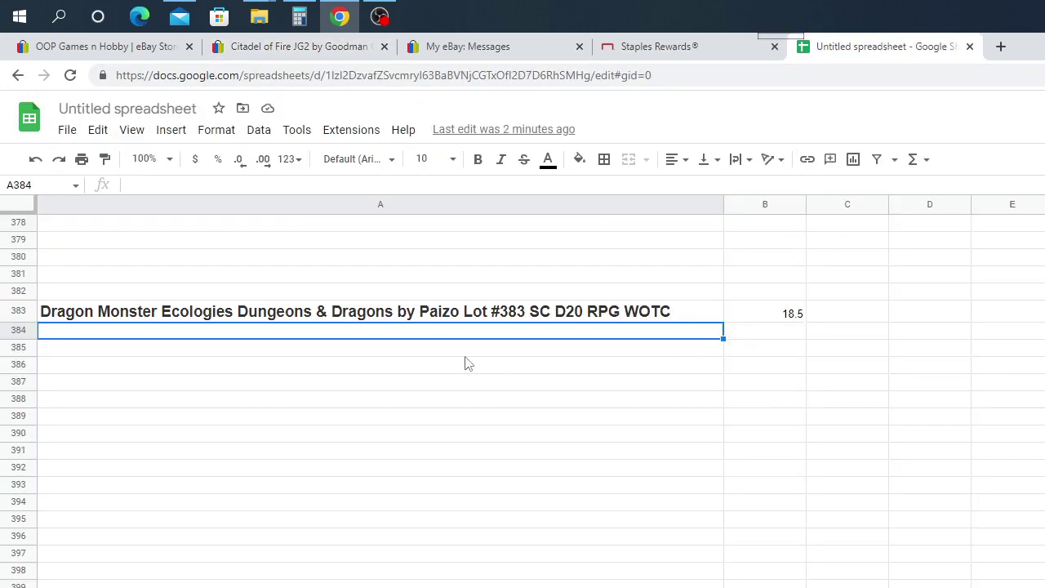
click(300, 47)
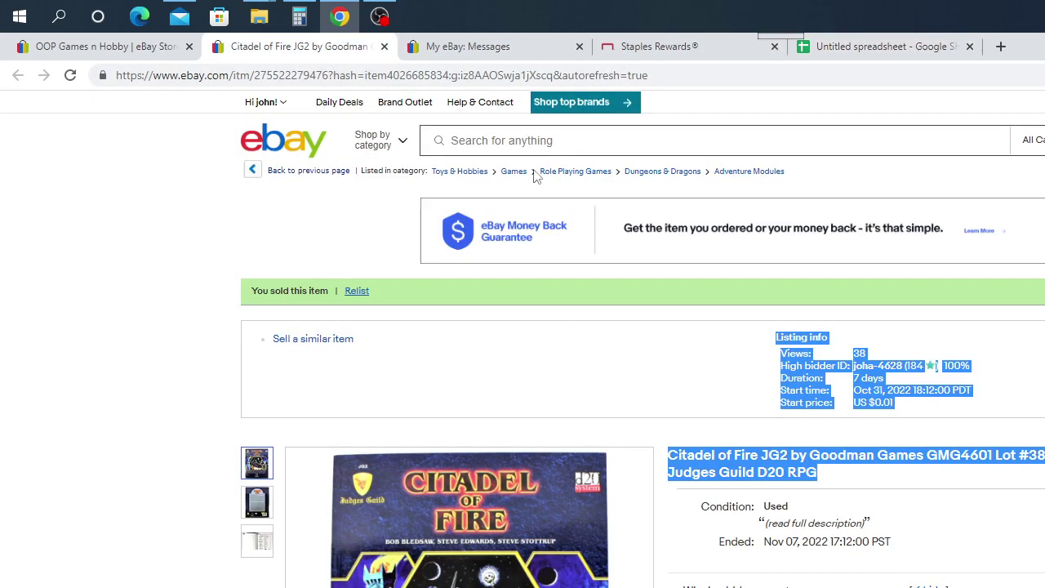
Copy only the Citadel of Fire JG2 listing title from eBay into cell A382 of the spreadsheet
click(854, 494)
drag(846, 479, 671, 455)
right_click(683, 459)
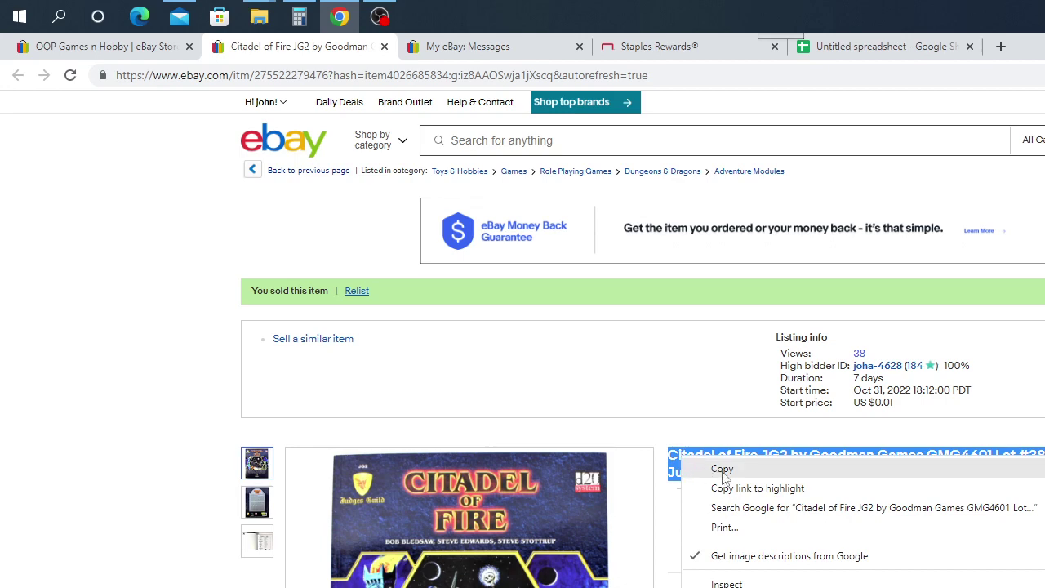
click(717, 472)
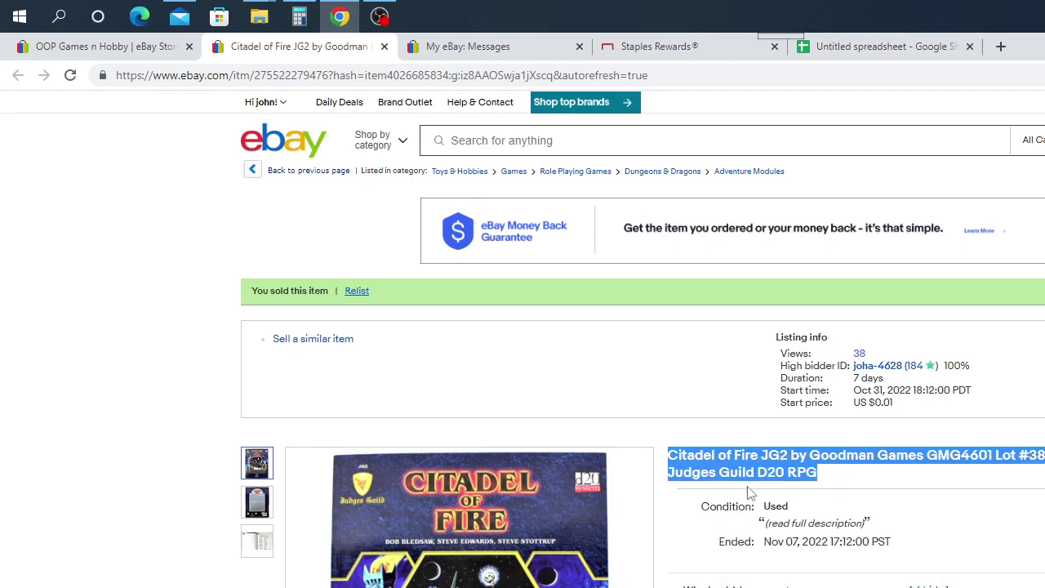
click(882, 52)
click(74, 294)
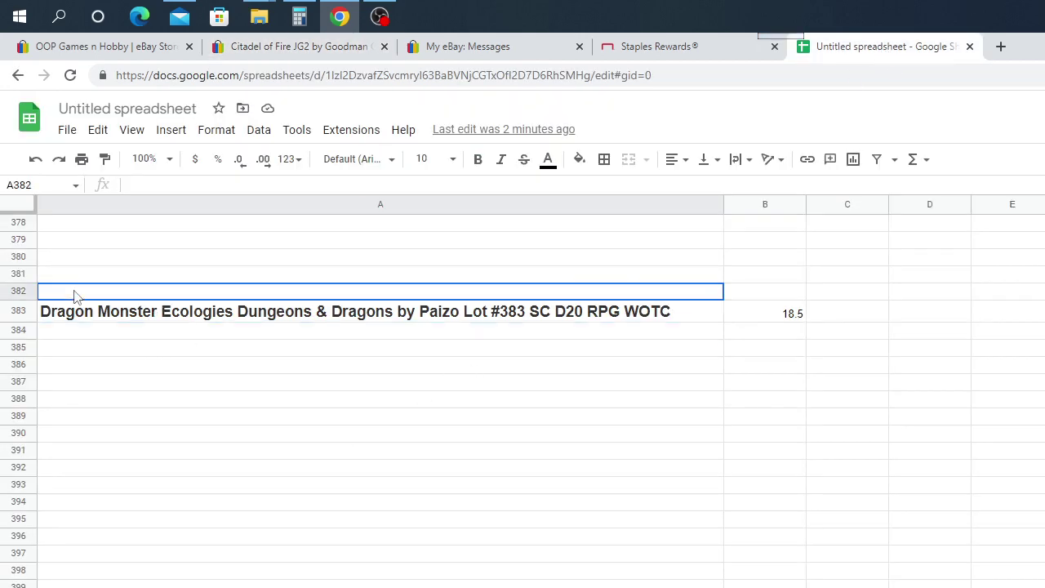
right_click(74, 296)
click(117, 359)
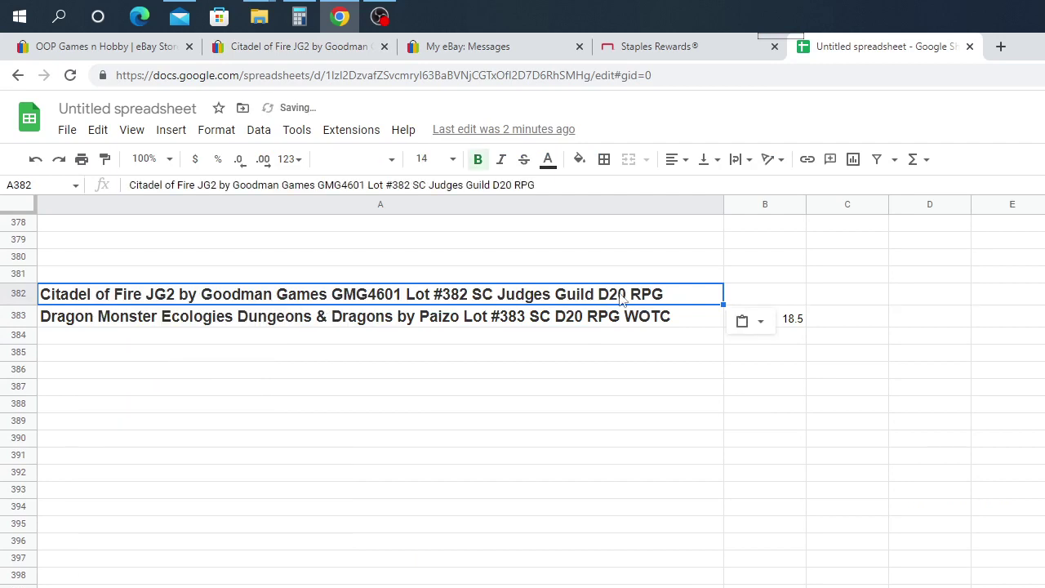
Enter the Citadel of Fire winning bid, 11.50, in cell B382 beside its title
click(763, 299)
text(11)
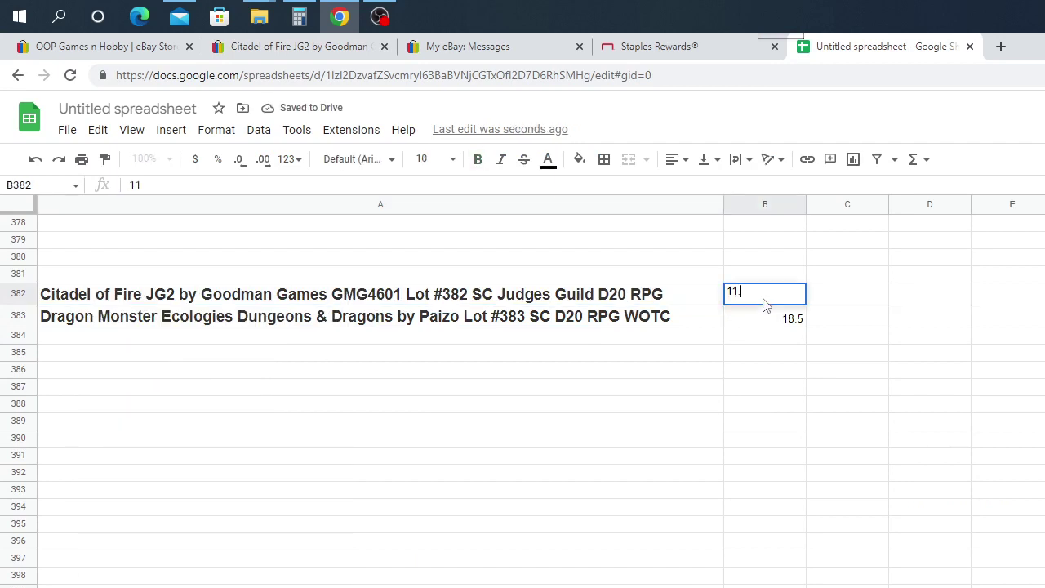
text(.50)
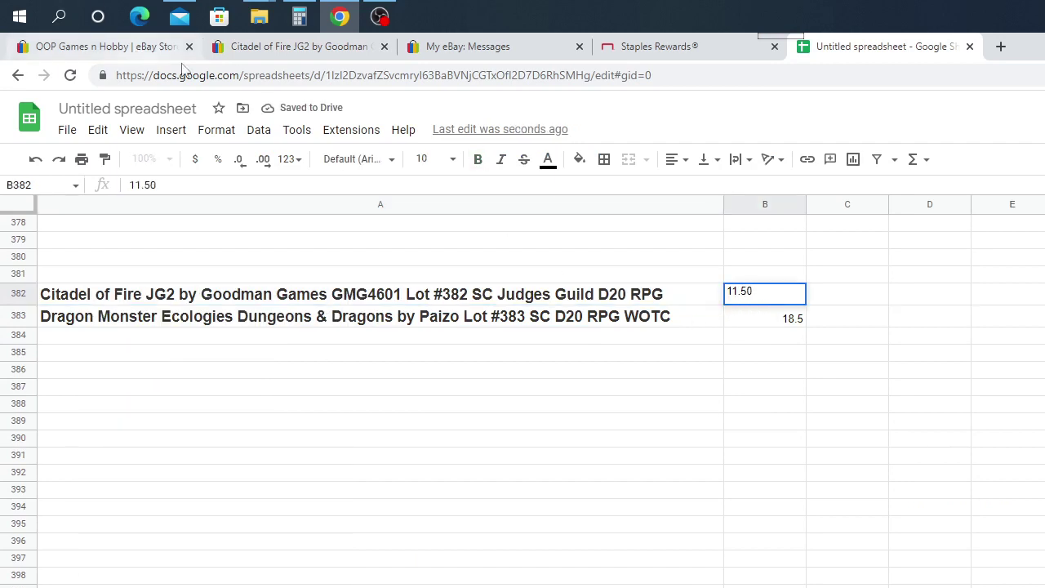
Close the Citadel of Fire listing and open the Ultimate Equipment Guide listing from the eBay store page
click(318, 49)
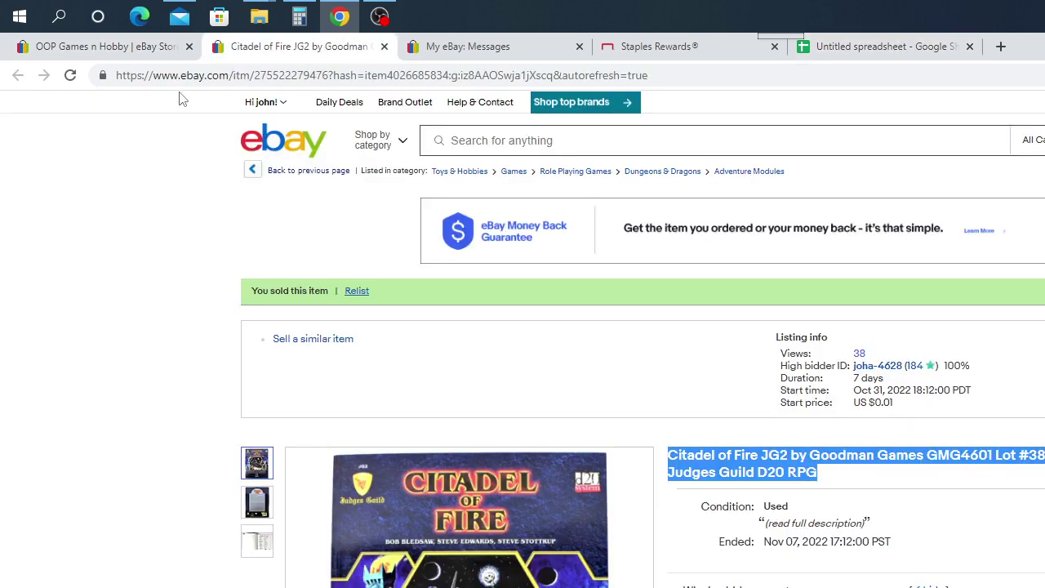
key(ctrl+w)
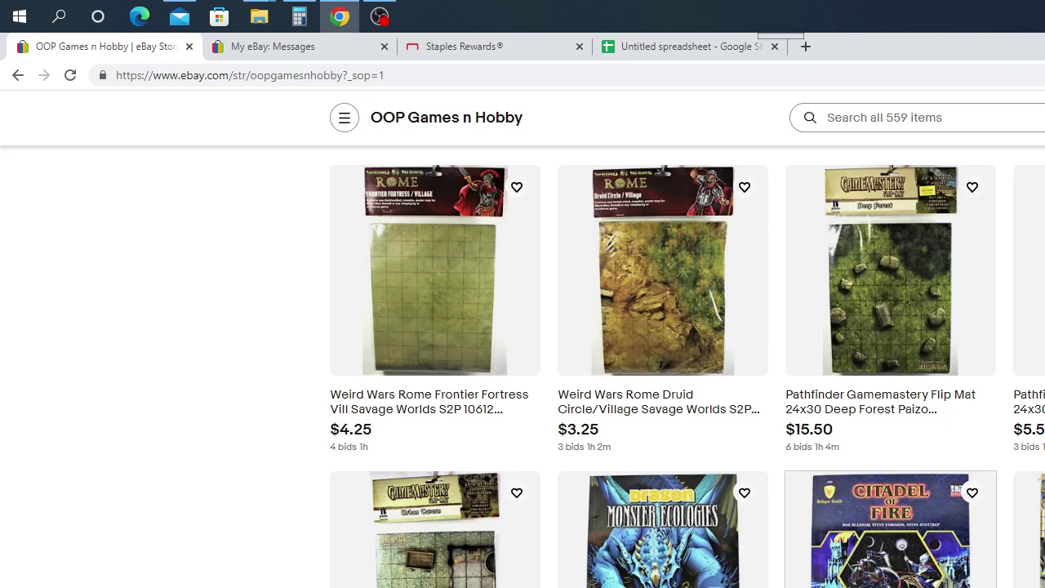
click(890, 531)
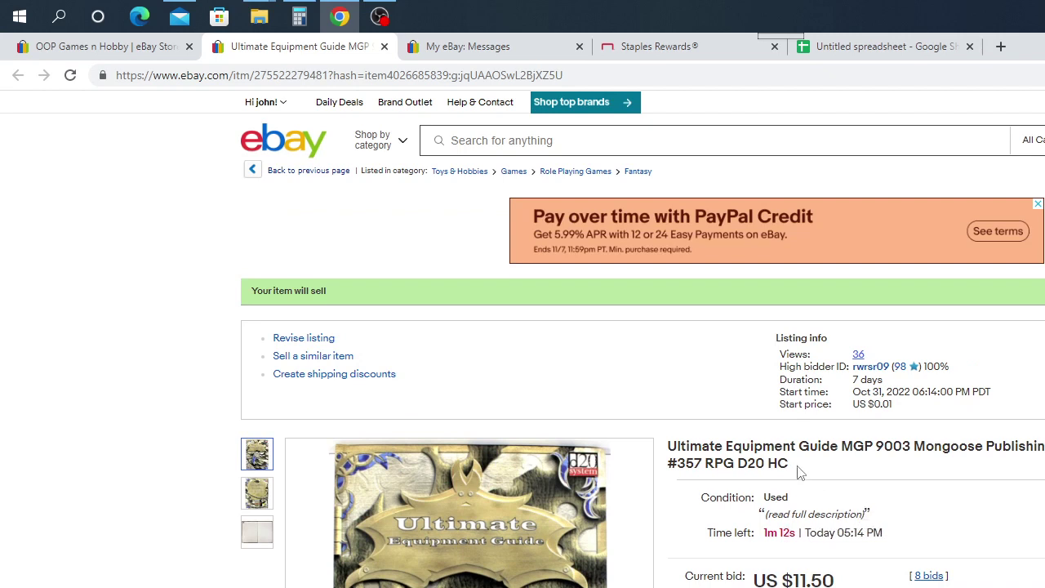
Copy the Ultimate Equipment Guide listing title from eBay while its auction is still running
drag(797, 472, 665, 446)
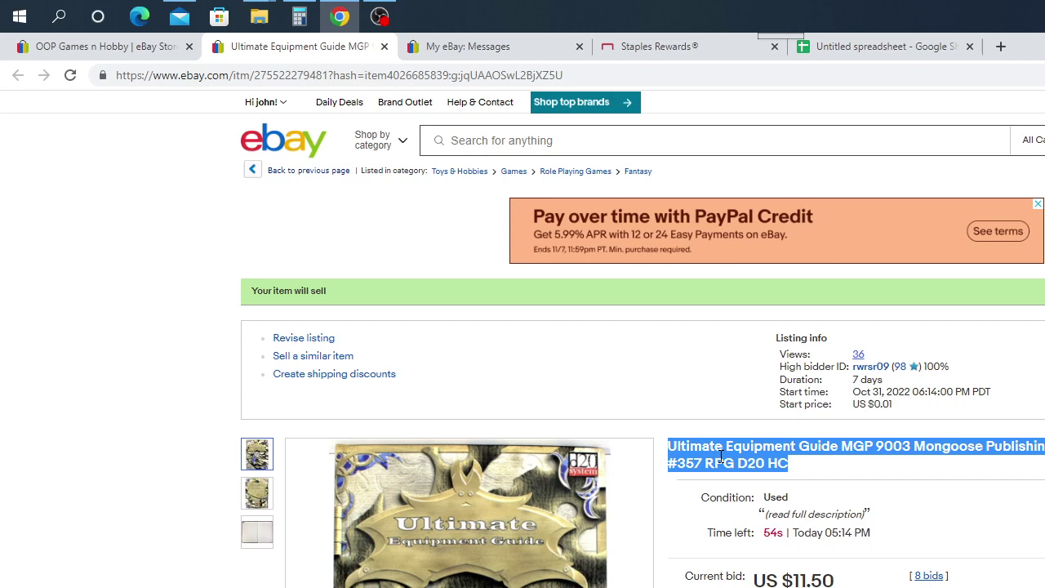
right_click(722, 459)
click(767, 471)
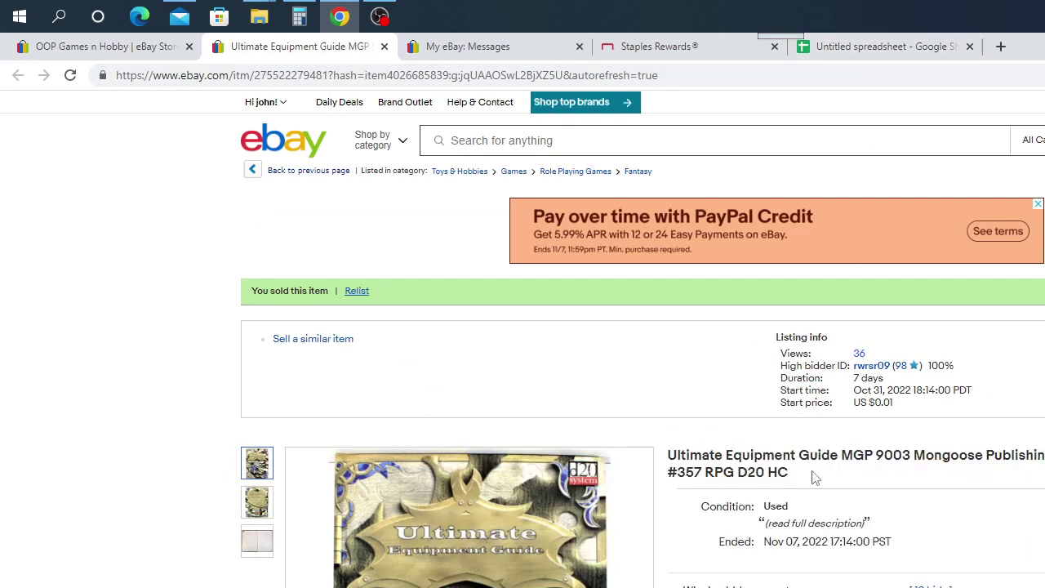
Copy the ended Ultimate Equipment Guide listing's title into cell A357 and enter its winning bid, 15.00, in B357
drag(790, 478, 660, 468)
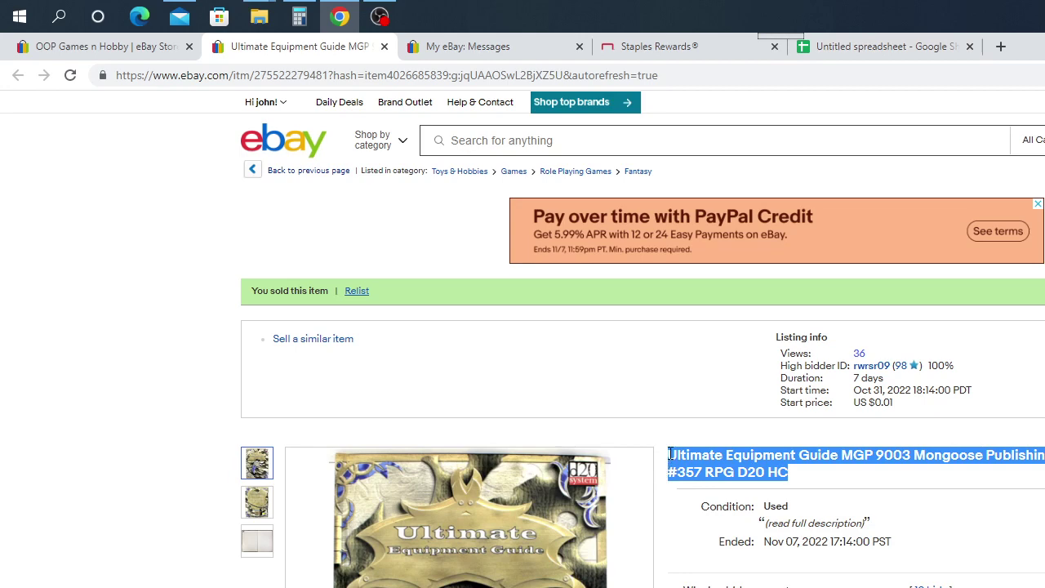
right_click(674, 449)
click(718, 466)
click(797, 48)
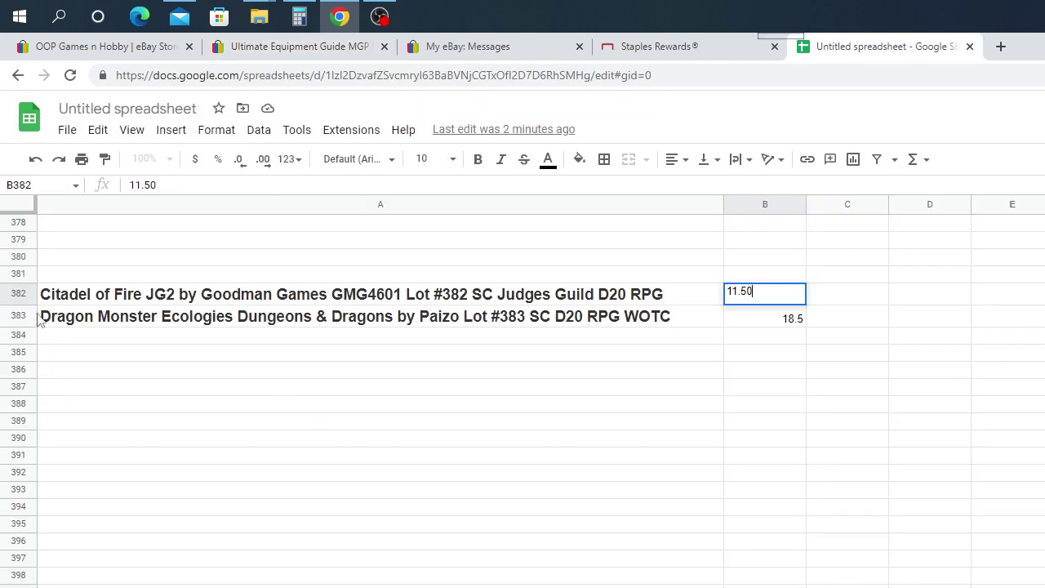
scroll(105, 400, up, 5)
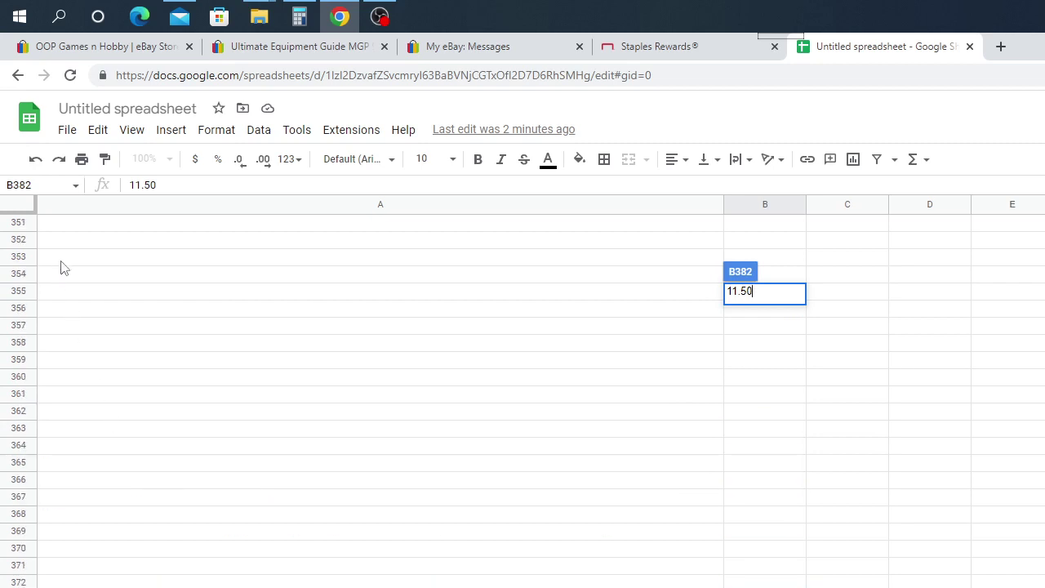
right_click(72, 323)
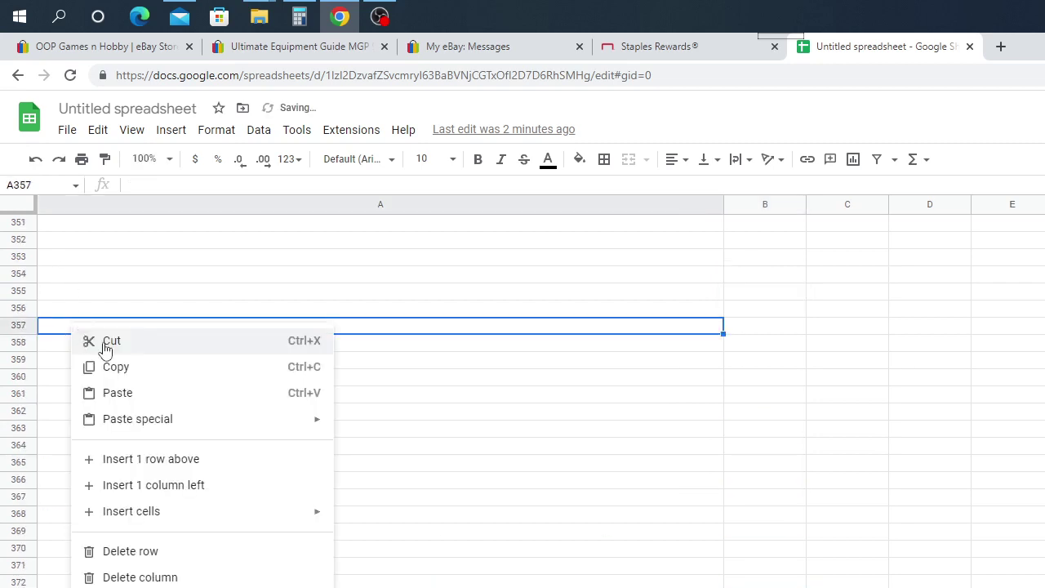
click(150, 393)
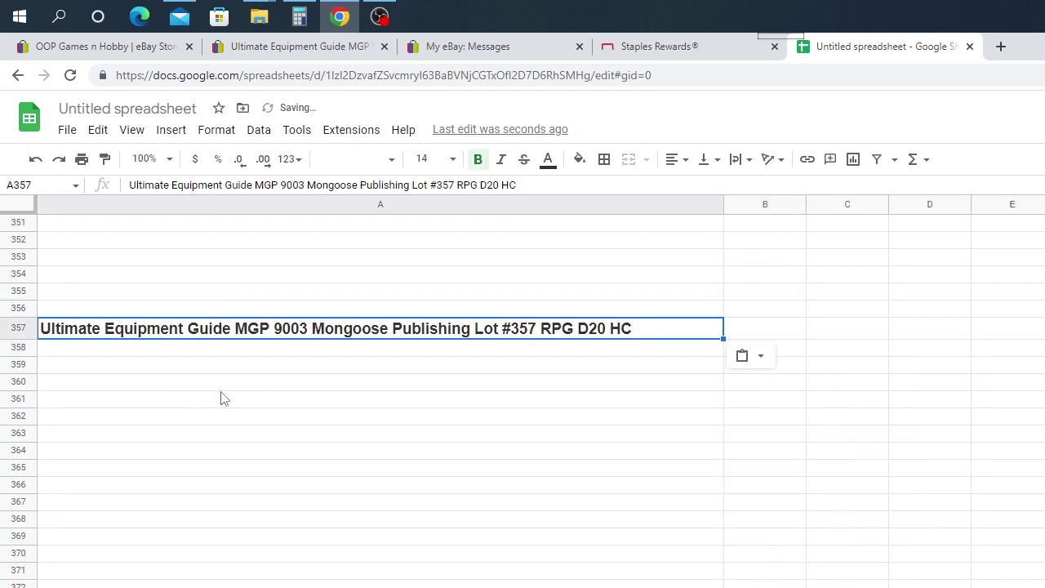
click(770, 329)
text(15.00)
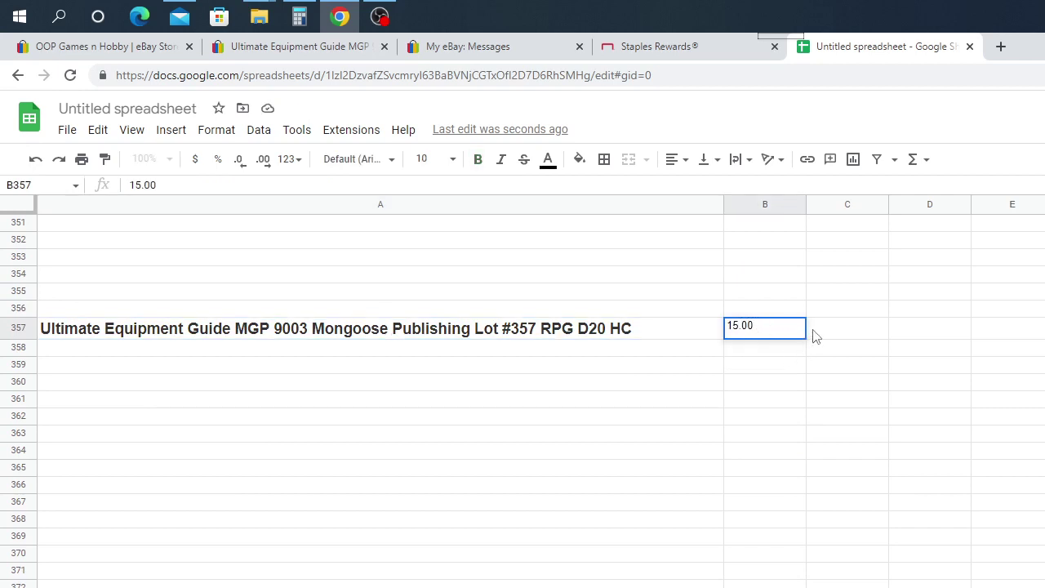
Close the Ultimate Equipment Guide listing and open the Ultimate NPC's listing from the OOP Games n Hobby eBay store page
click(274, 51)
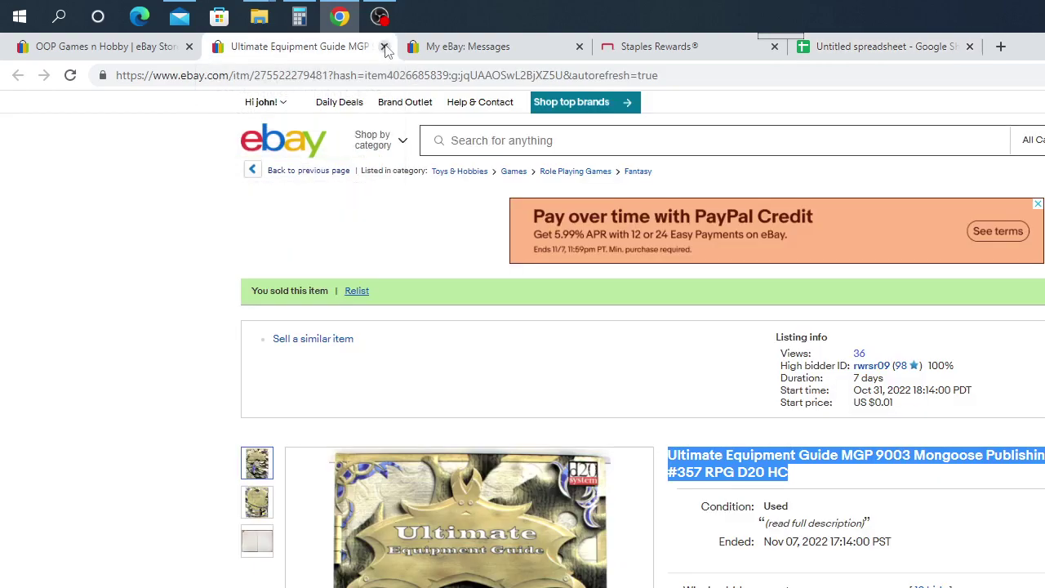
click(384, 46)
click(98, 49)
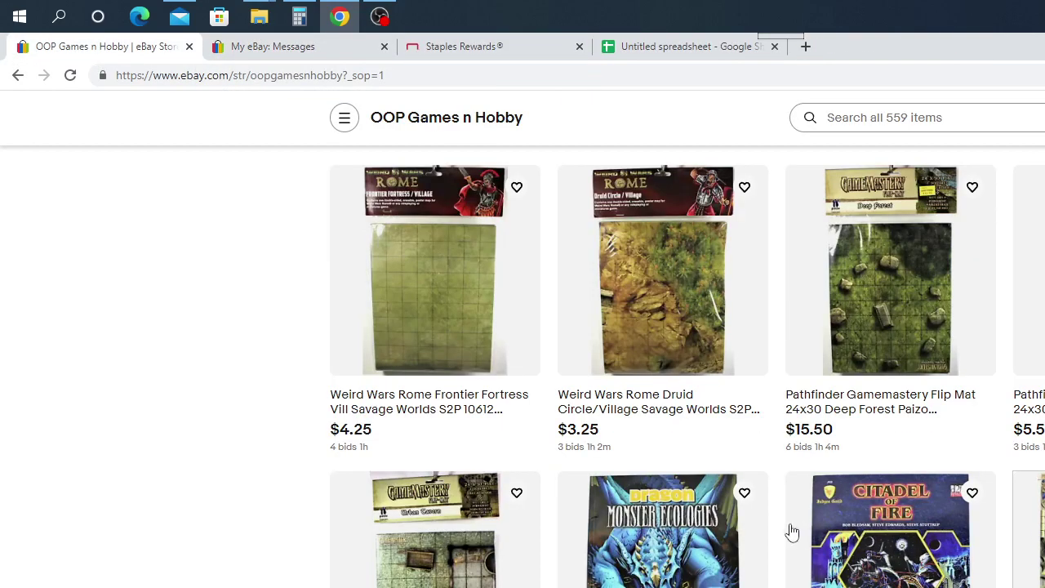
scroll(784, 529, down, 4)
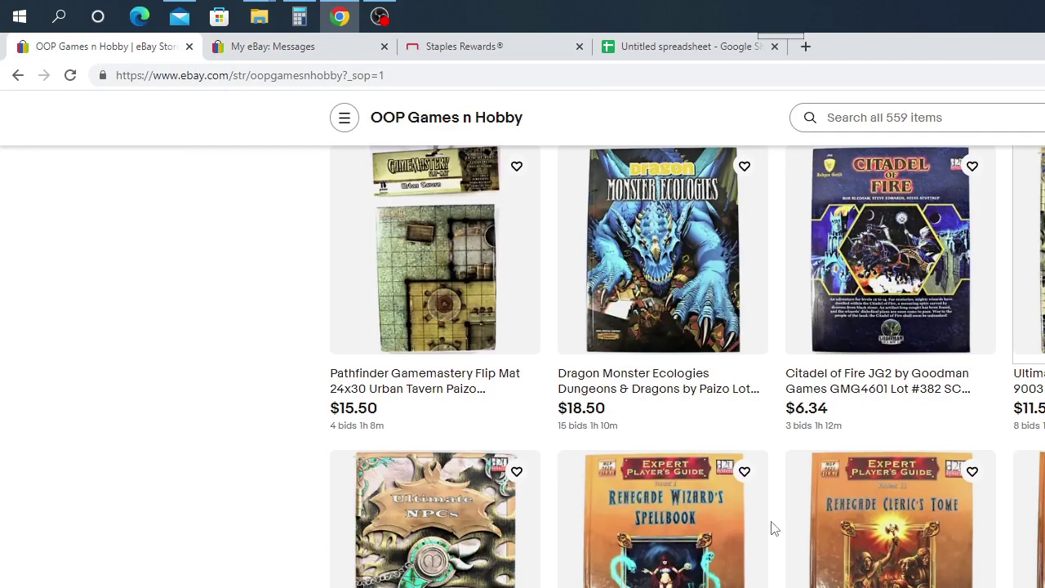
click(457, 572)
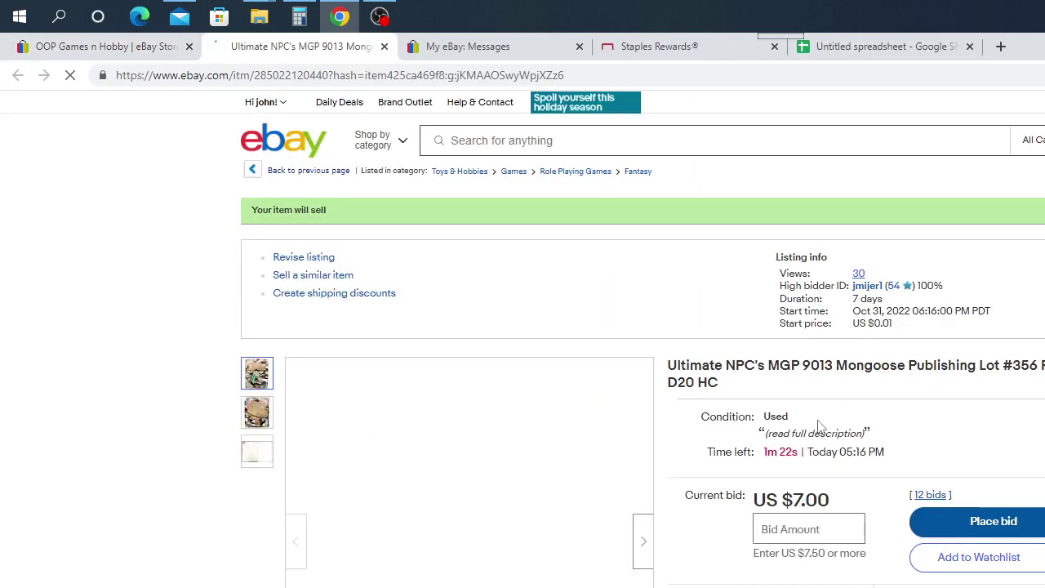
Copy the Ultimate NPC's MGP 9013 listing title from eBay into cell A356 of the spreadsheet
drag(712, 383, 671, 366)
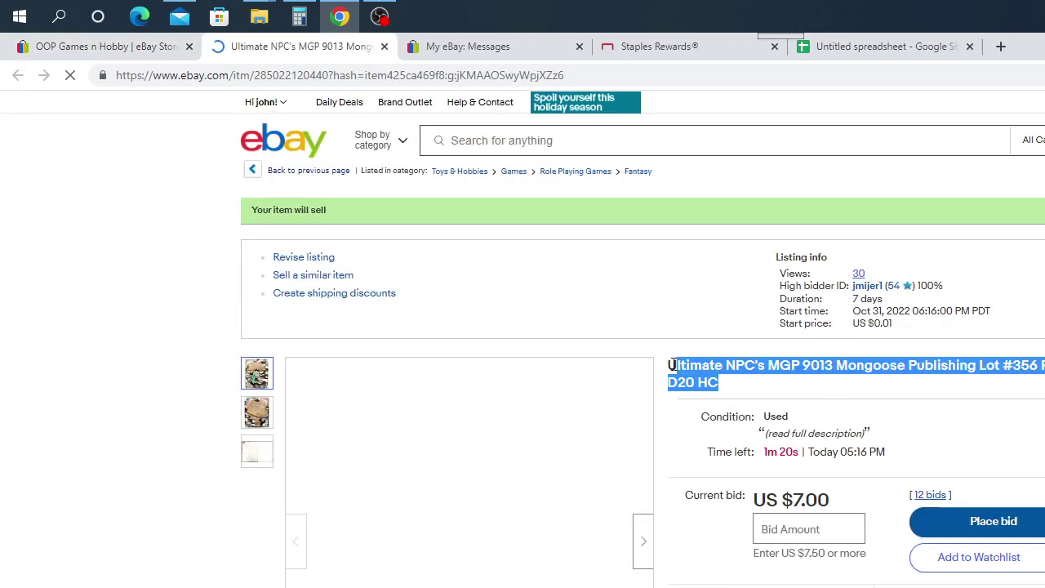
right_click(673, 367)
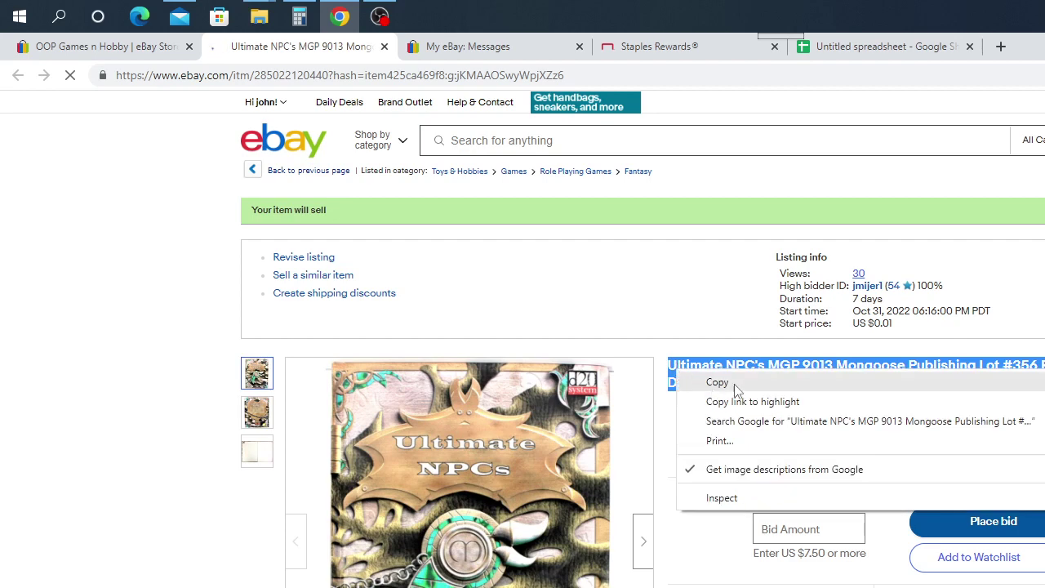
click(735, 385)
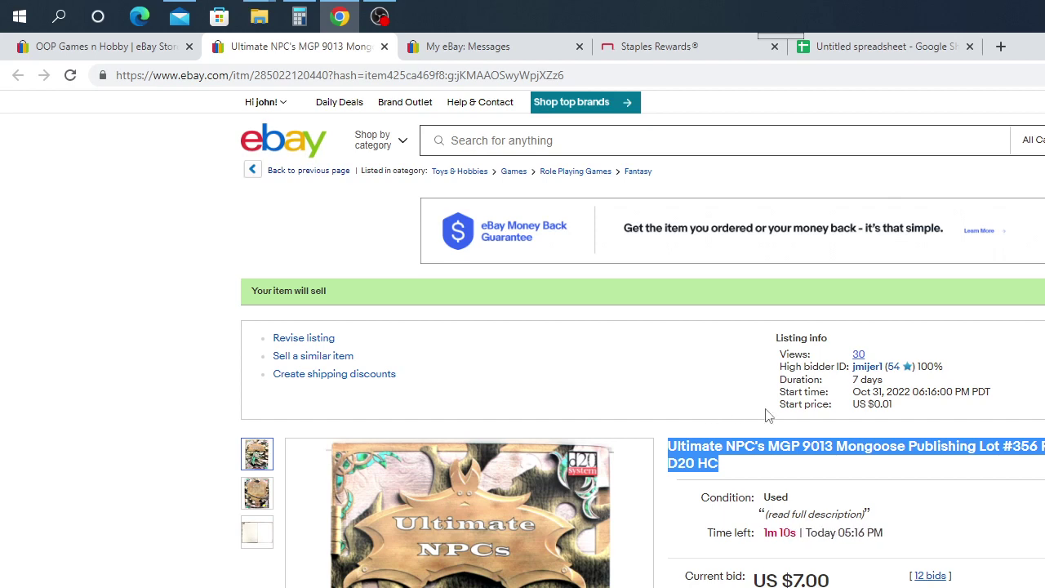
click(915, 46)
right_click(92, 316)
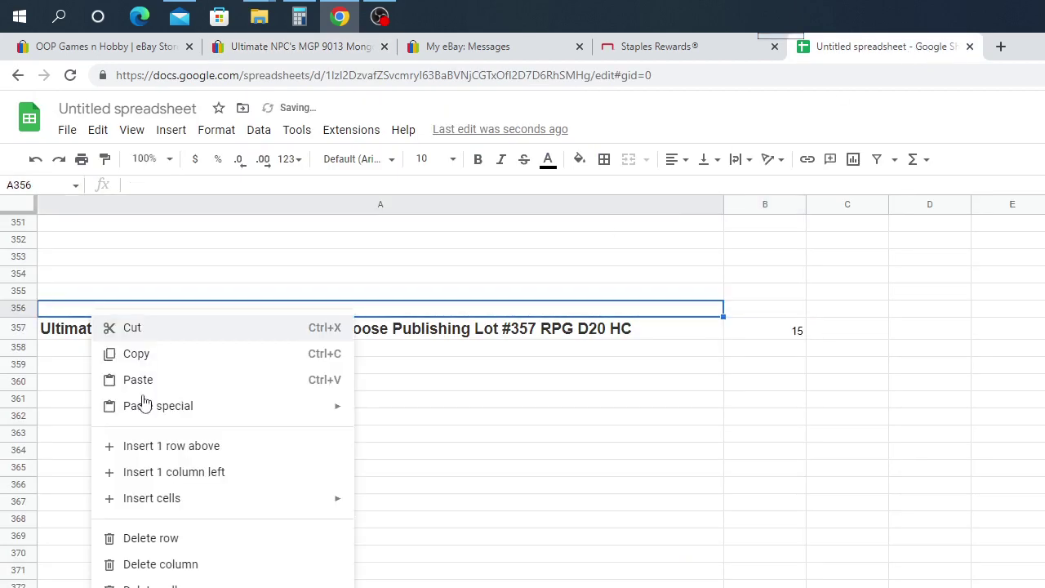
click(149, 380)
Check the Ultimate NPC's listing for its winning bid once the auction ends and enter 13.26 in cell B356
click(790, 317)
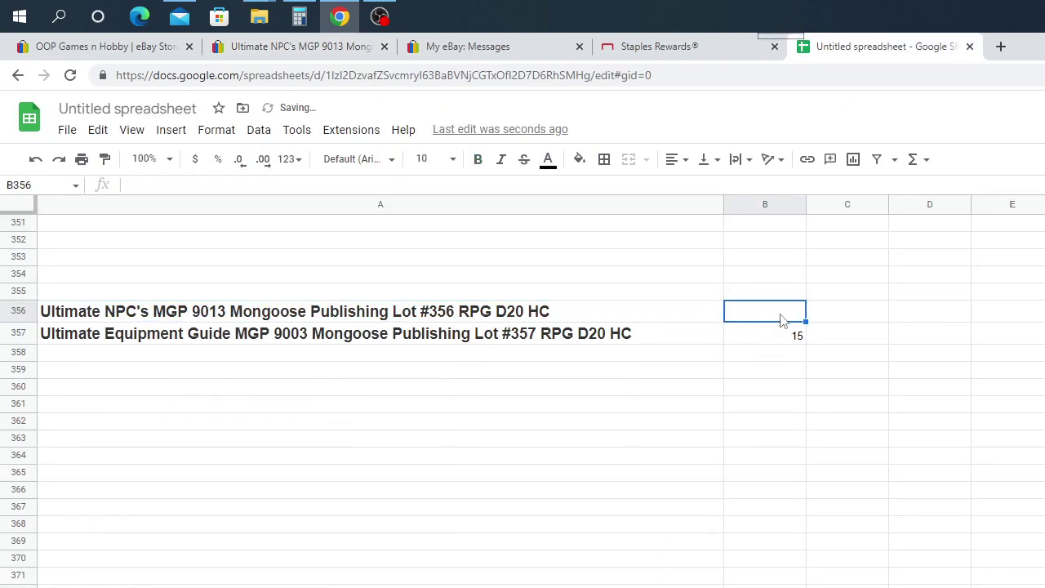
click(301, 45)
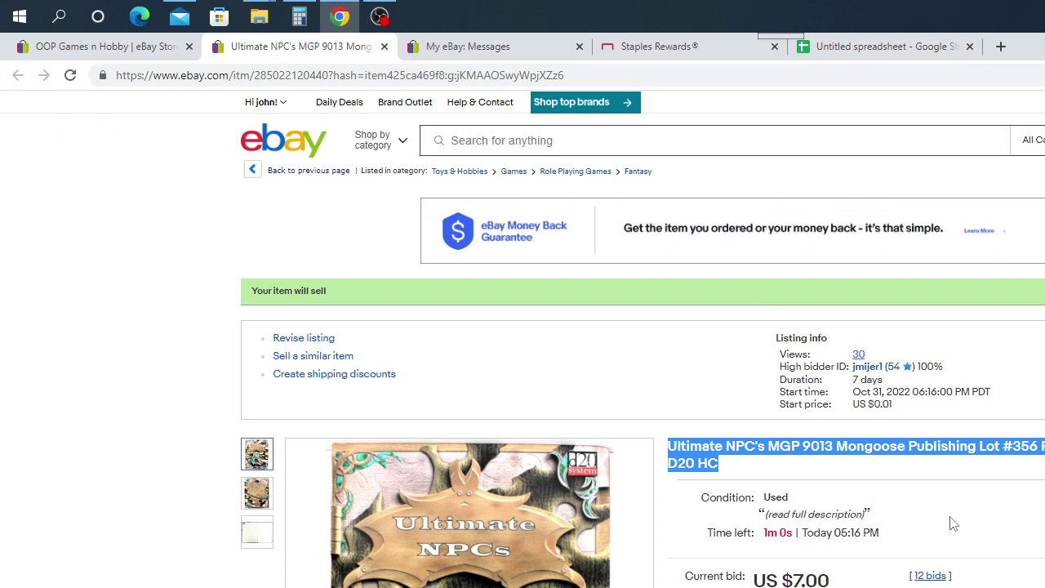
scroll(834, 513, down, 1)
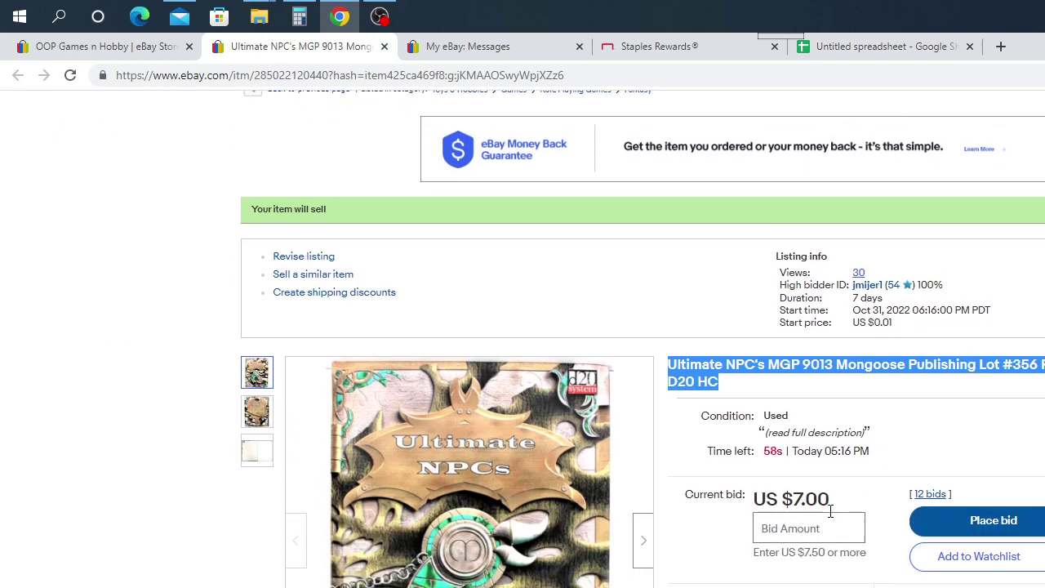
scroll(830, 512, down, 2)
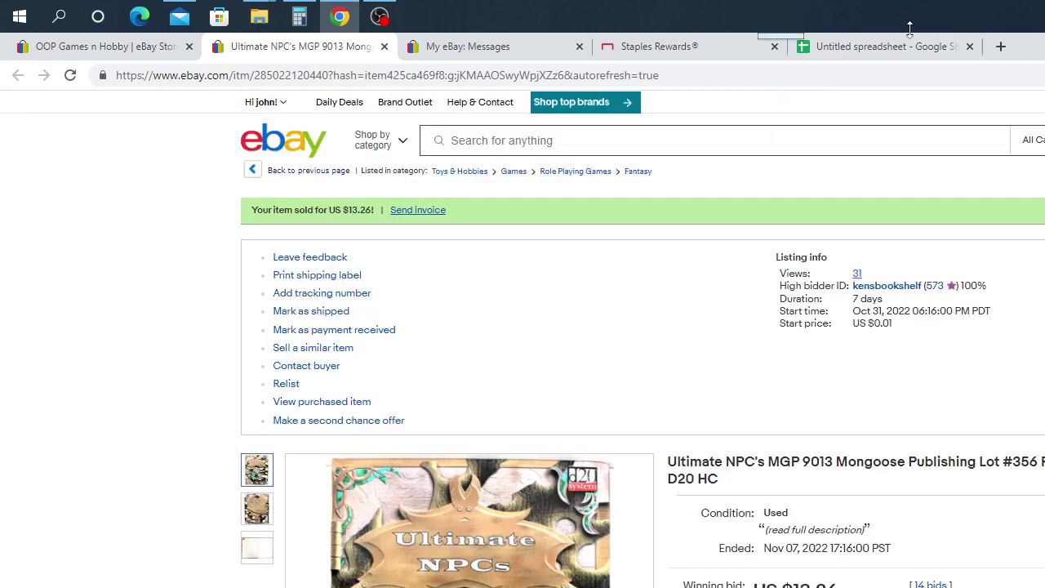
click(894, 49)
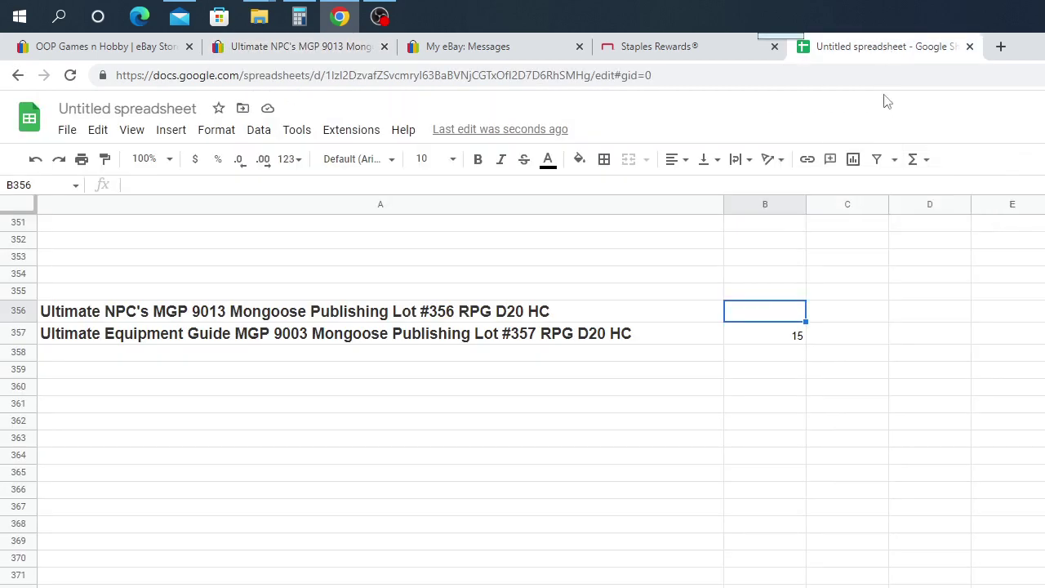
text(13.26)
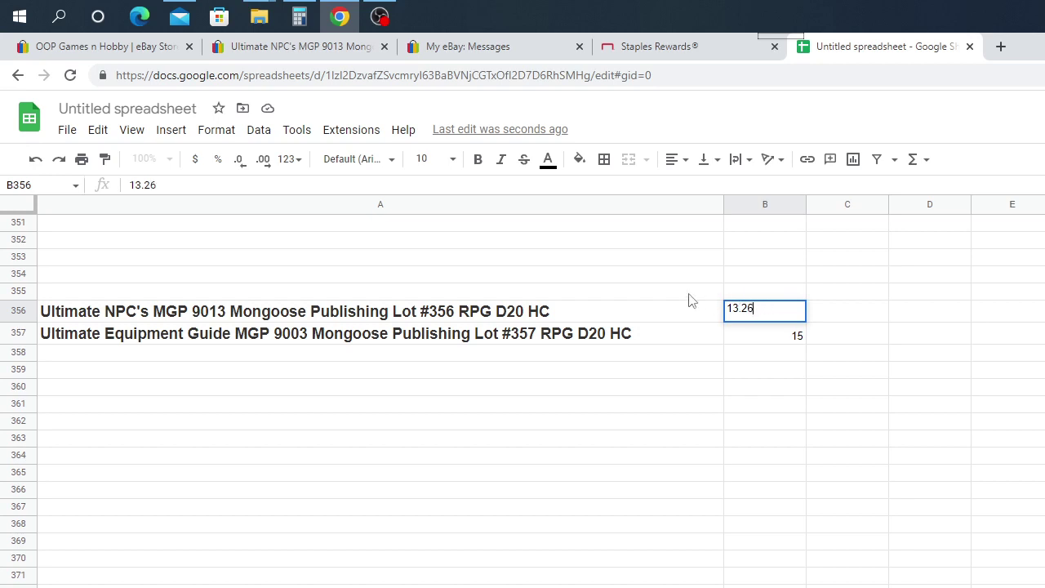
click(744, 358)
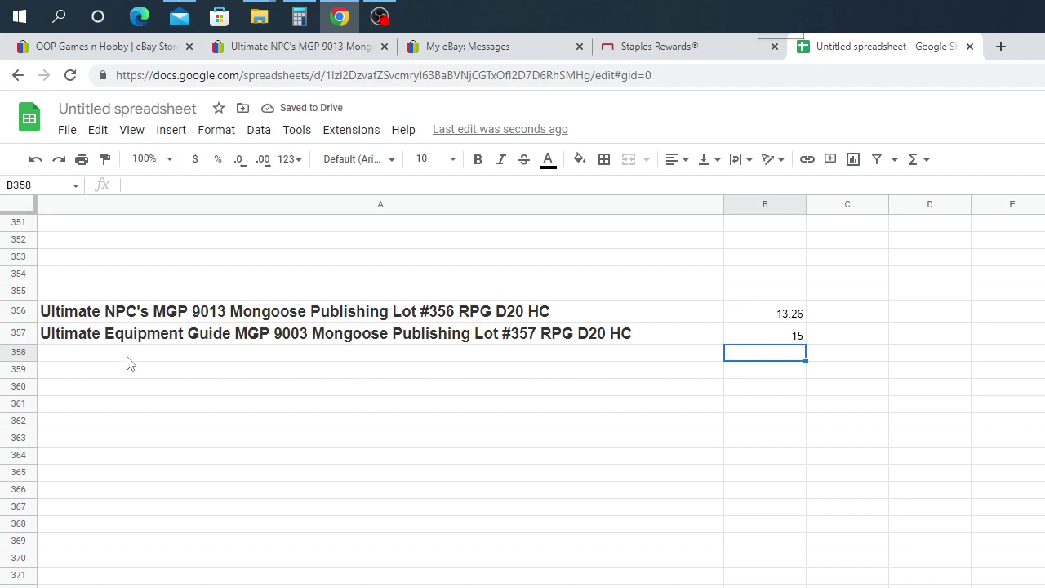
Return to the eBay store page and open the Expert Players Guide Renegade Wizards Spellbook listing
click(311, 49)
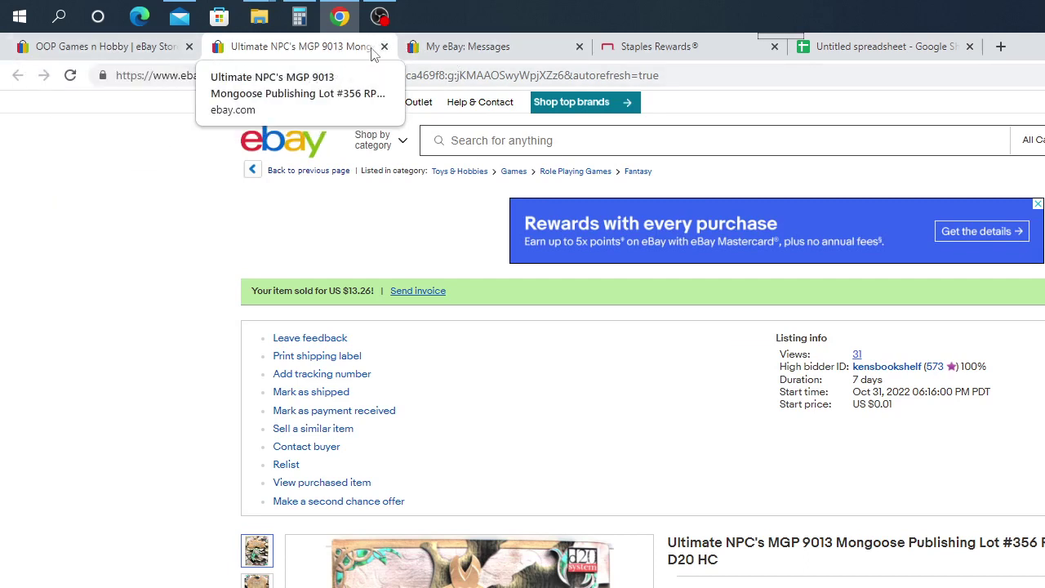
click(106, 52)
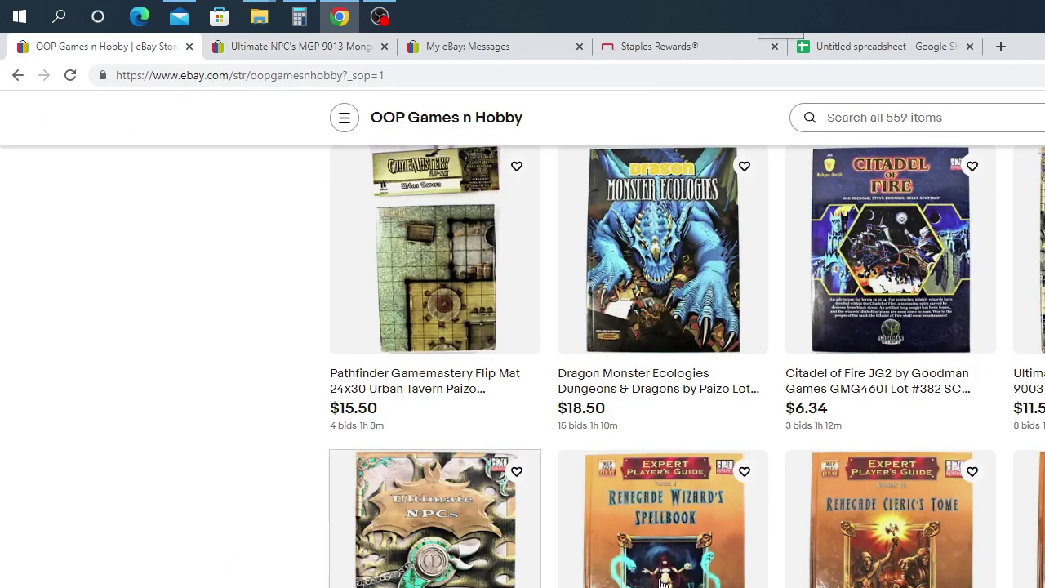
scroll(685, 580, down, 3)
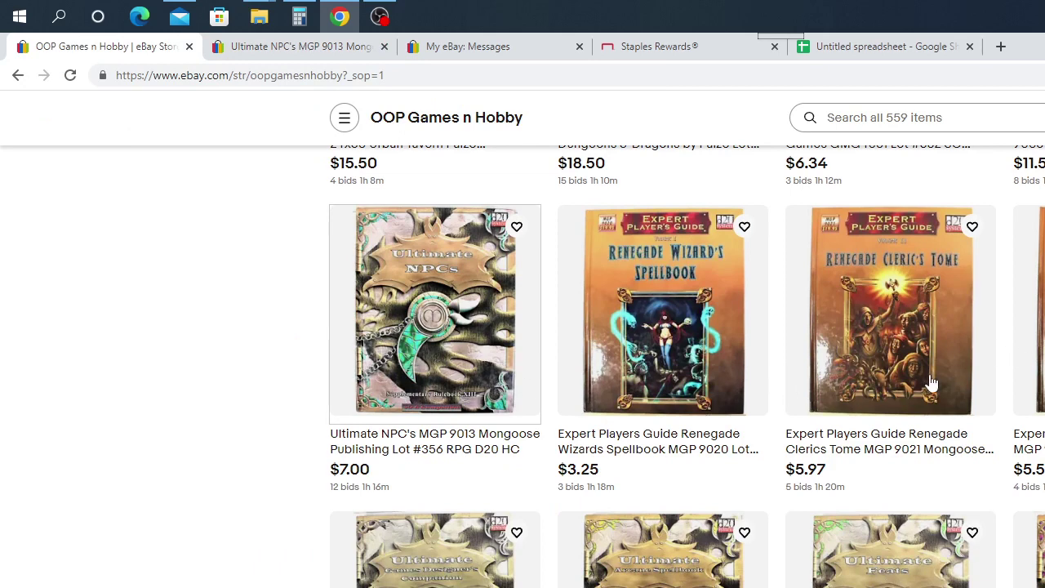
scroll(685, 584, down, 1)
scroll(684, 583, down, 4)
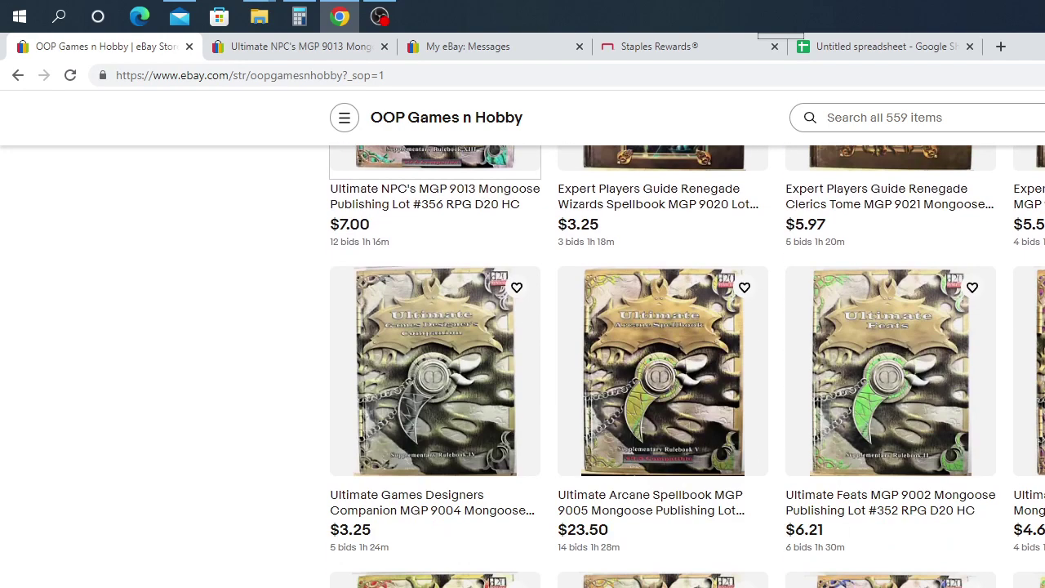
scroll(617, 373, up, 5)
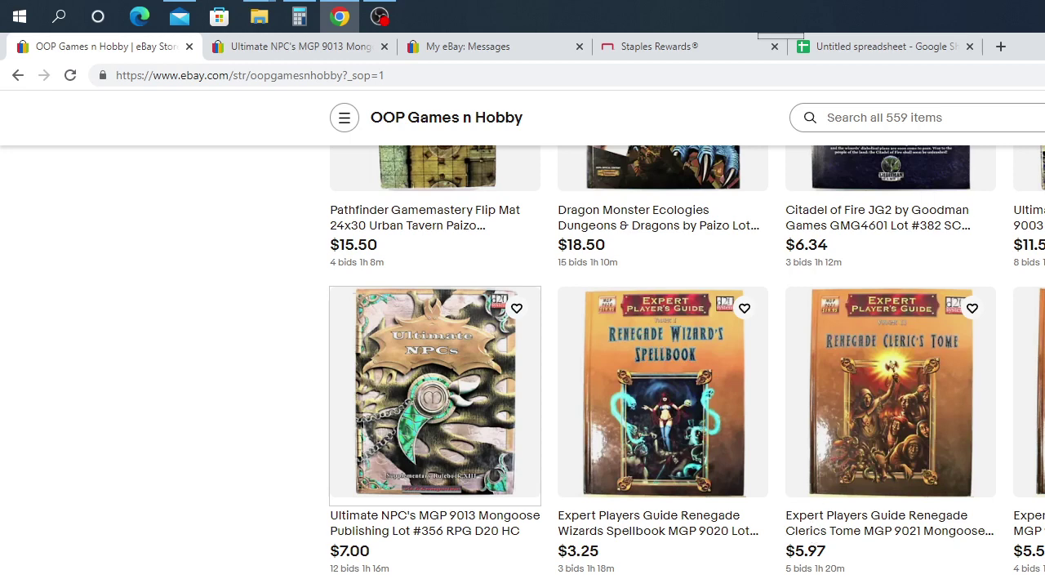
click(662, 424)
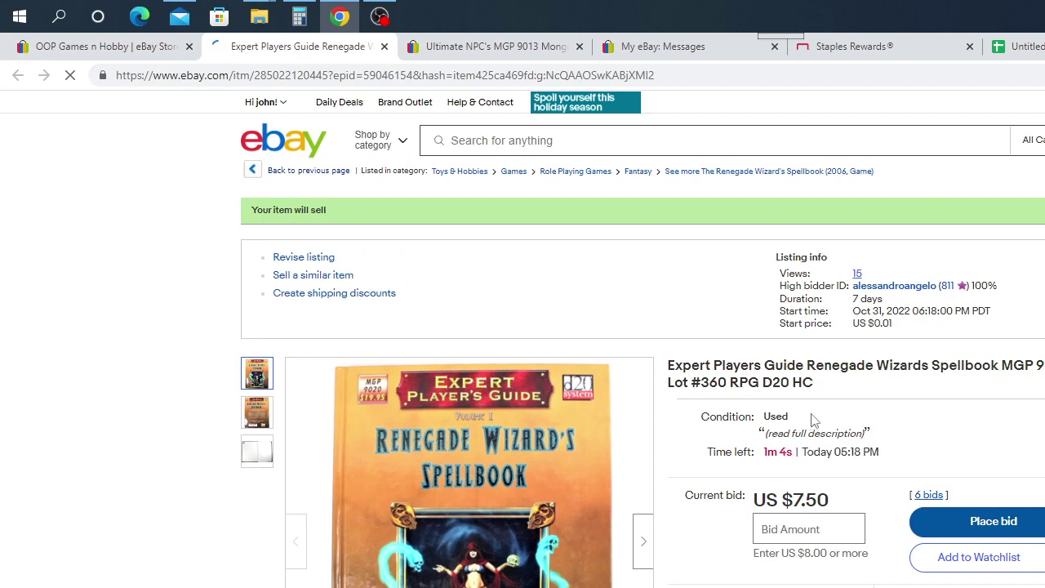
Copy the Expert Players Guide Renegade Wizards Spellbook MGP 9020 listing title from eBay into cell A360 of the spreadsheet
drag(821, 385, 668, 366)
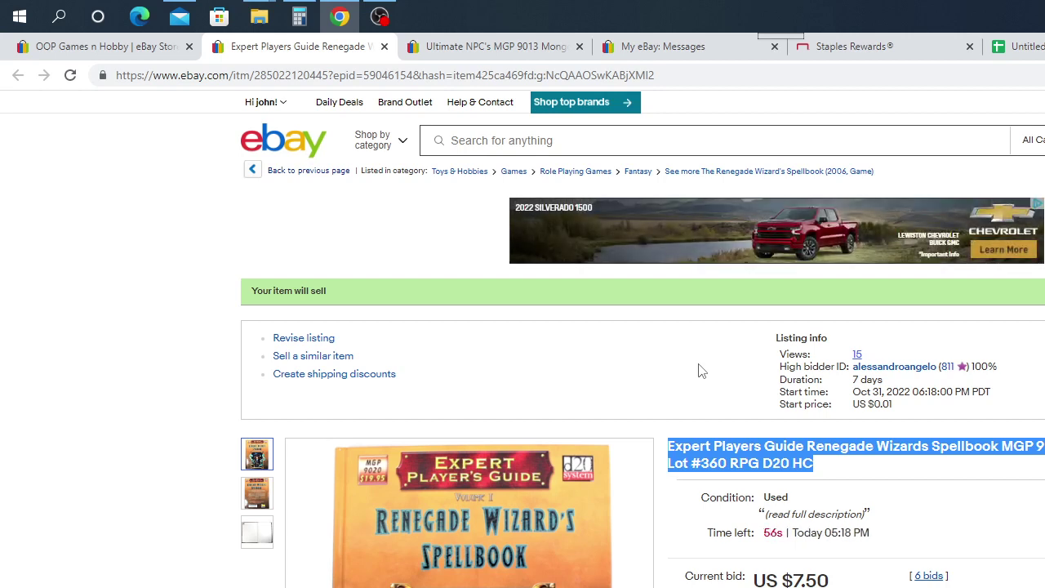
right_click(743, 457)
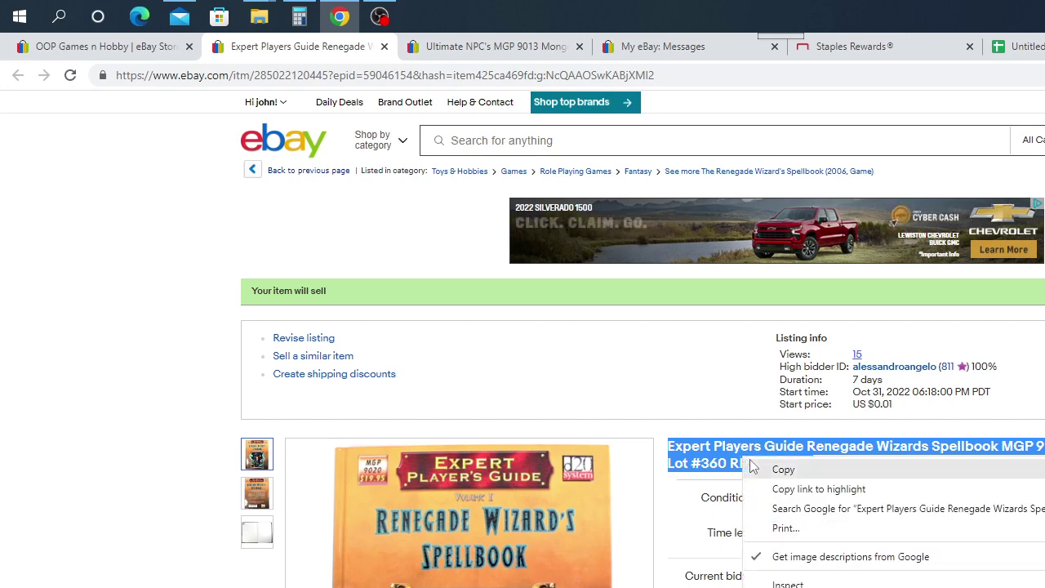
click(788, 470)
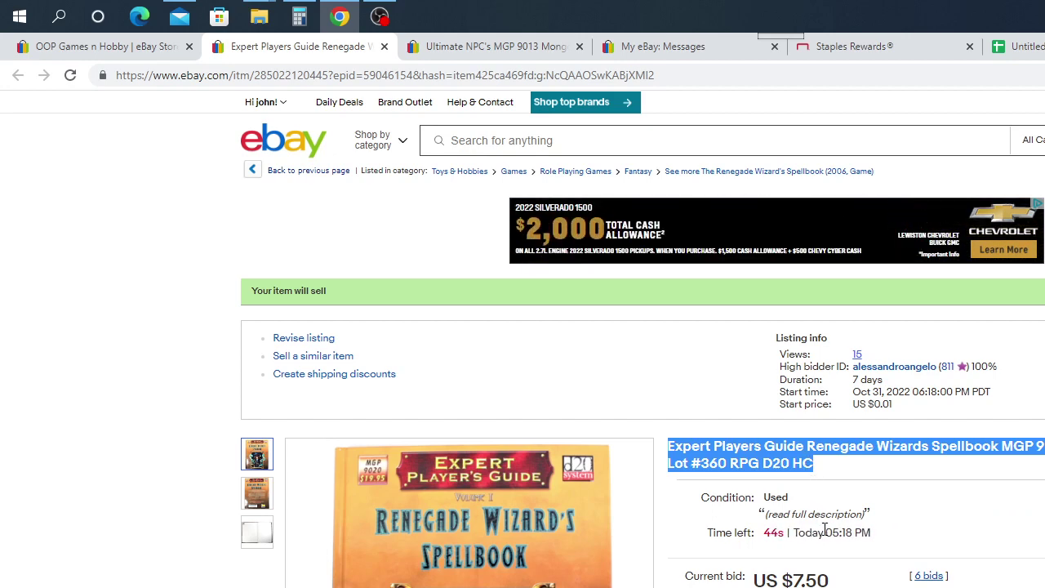
click(1021, 46)
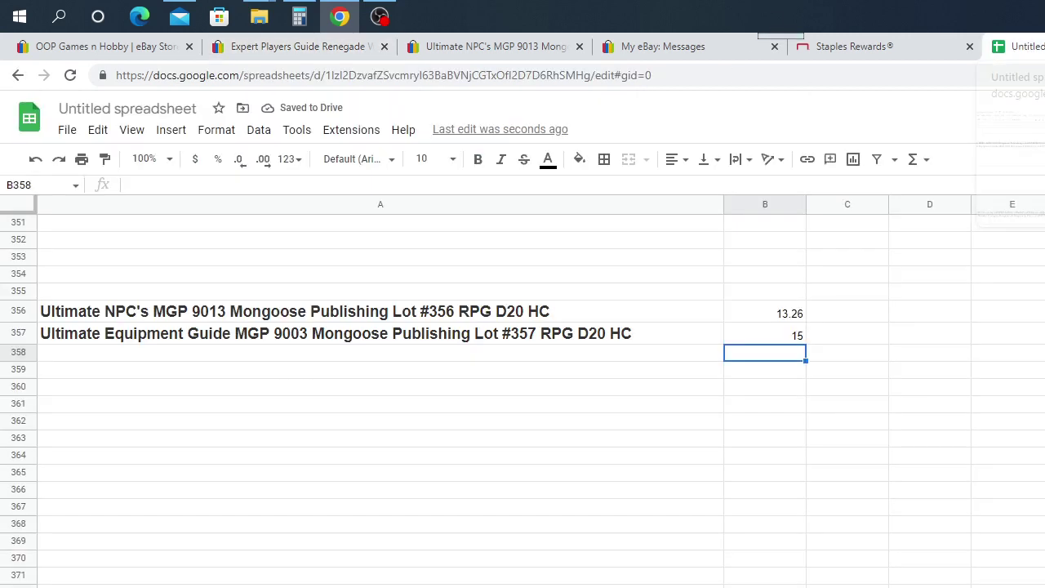
click(298, 48)
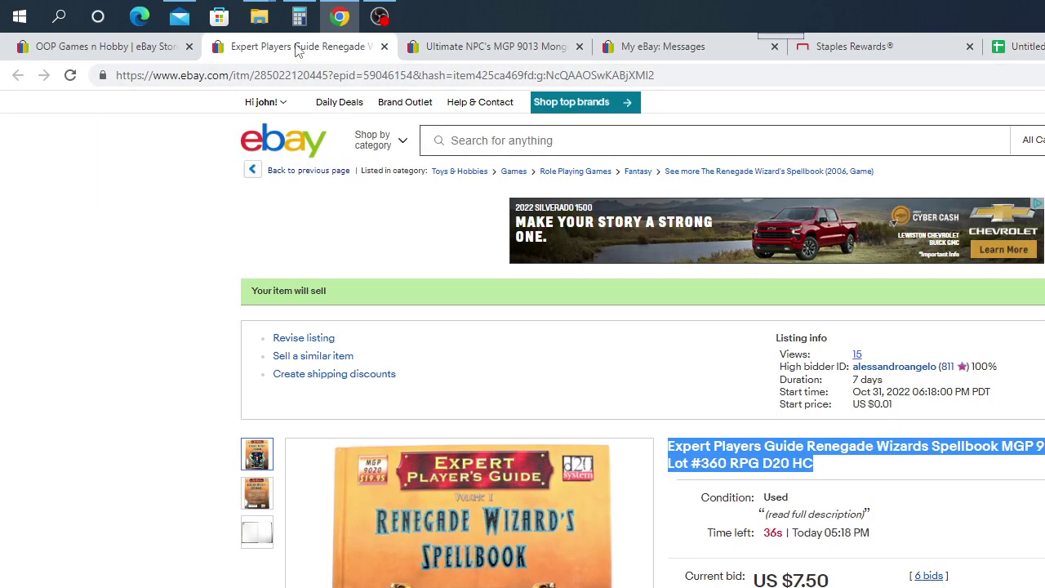
click(1017, 46)
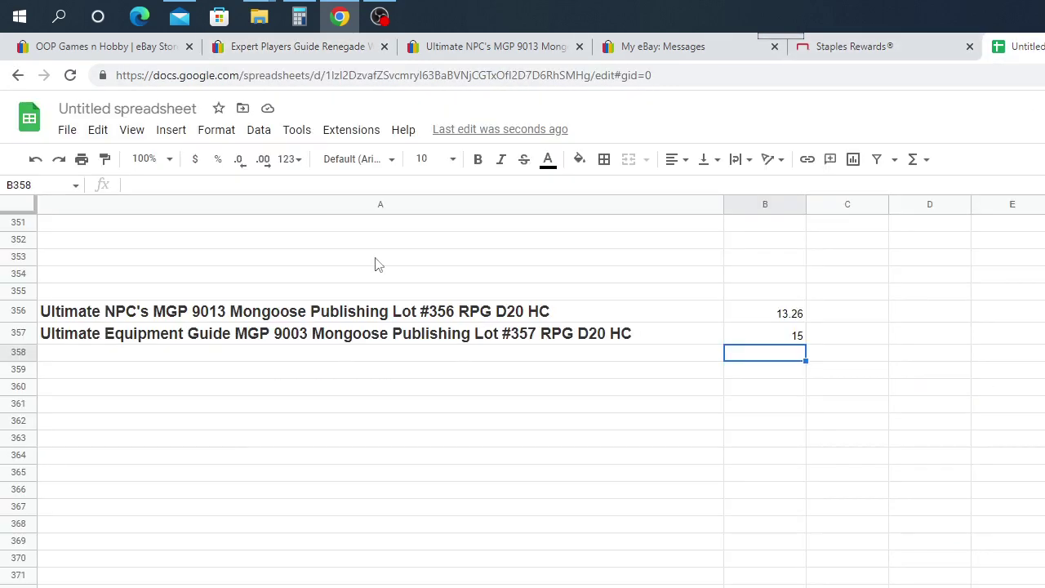
right_click(52, 392)
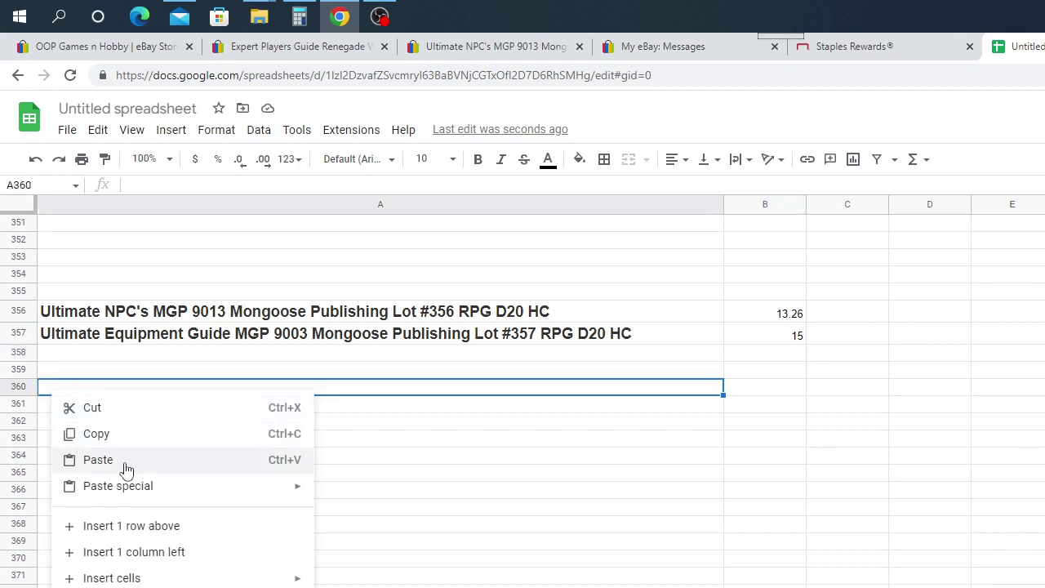
click(91, 461)
Select cell B360 and check the Renegade Wizards Spellbook listing on eBay for its winning bid once the auction ends
click(774, 392)
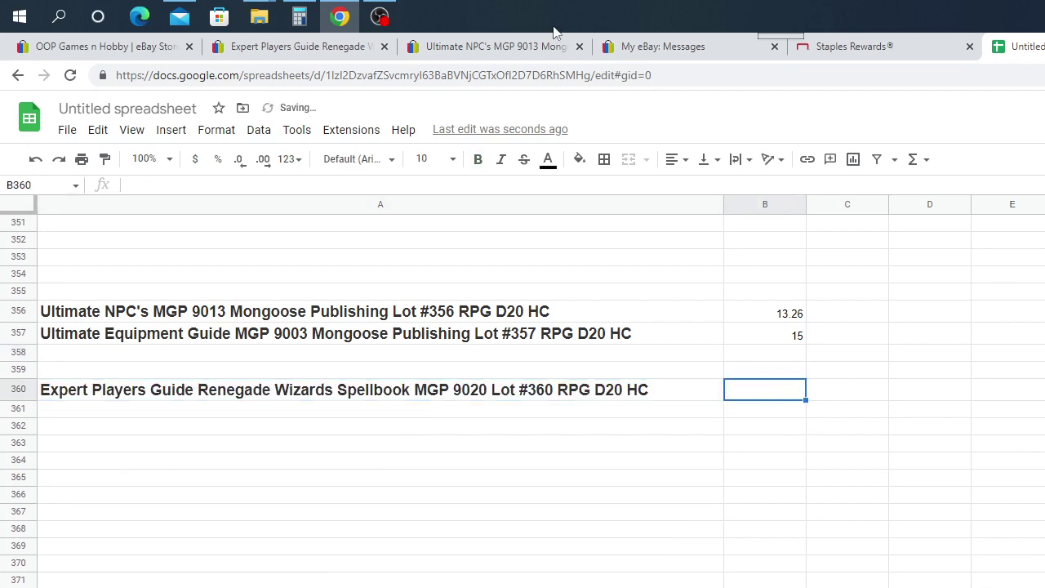
click(303, 50)
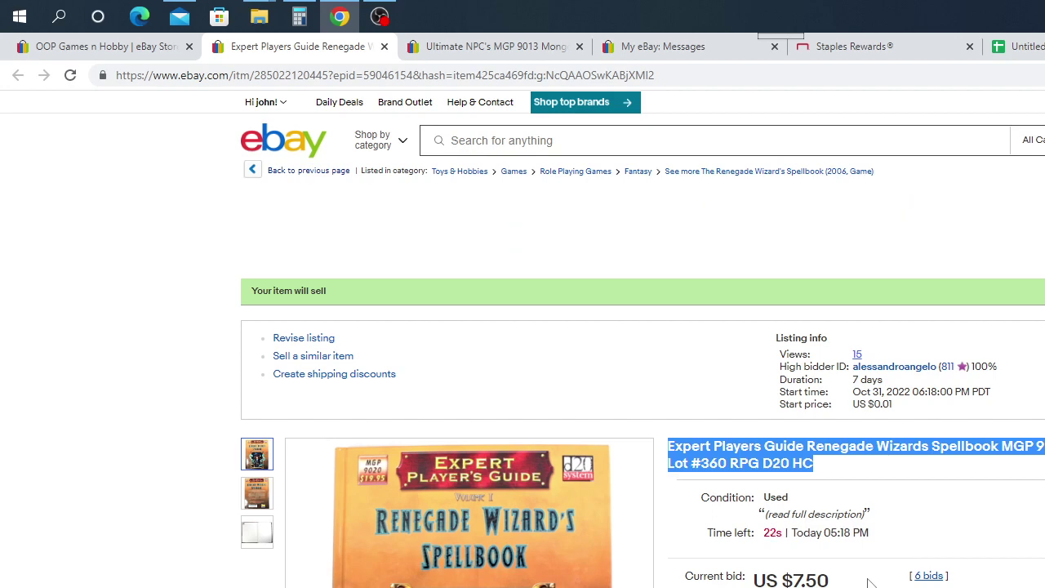
scroll(869, 581, down, 1)
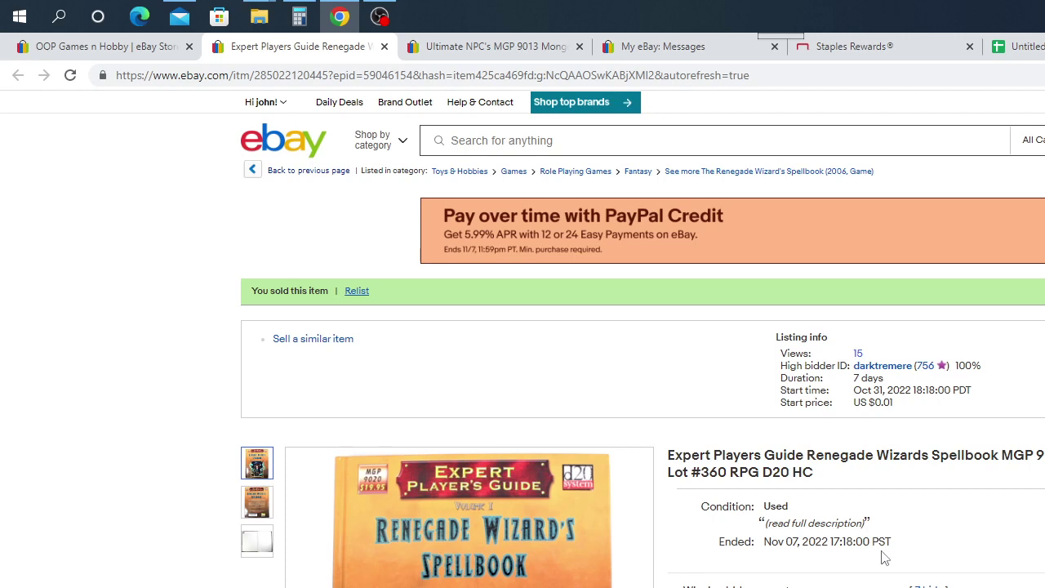
drag(827, 478, 672, 453)
right_click(691, 459)
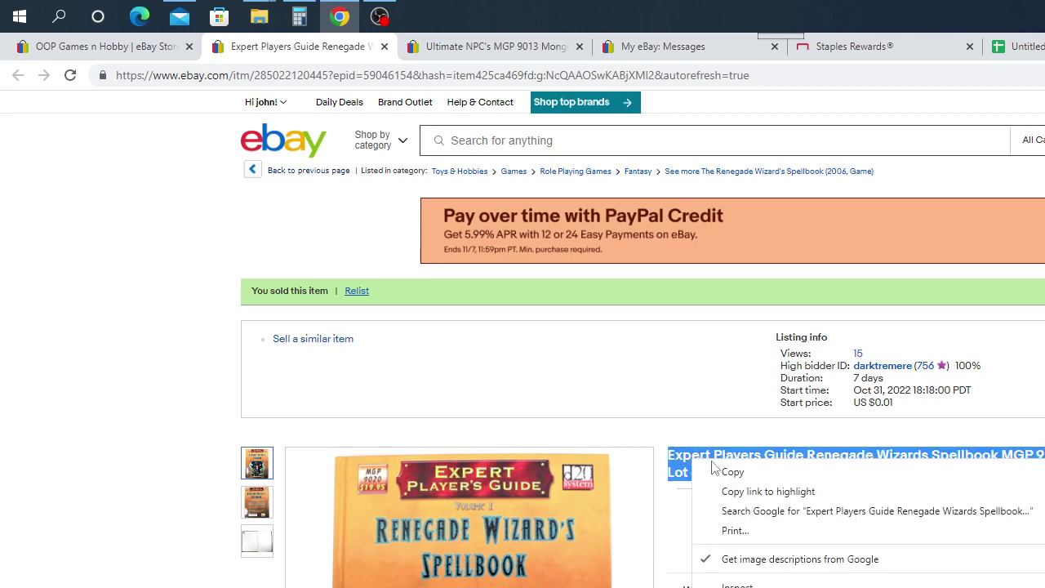
click(735, 472)
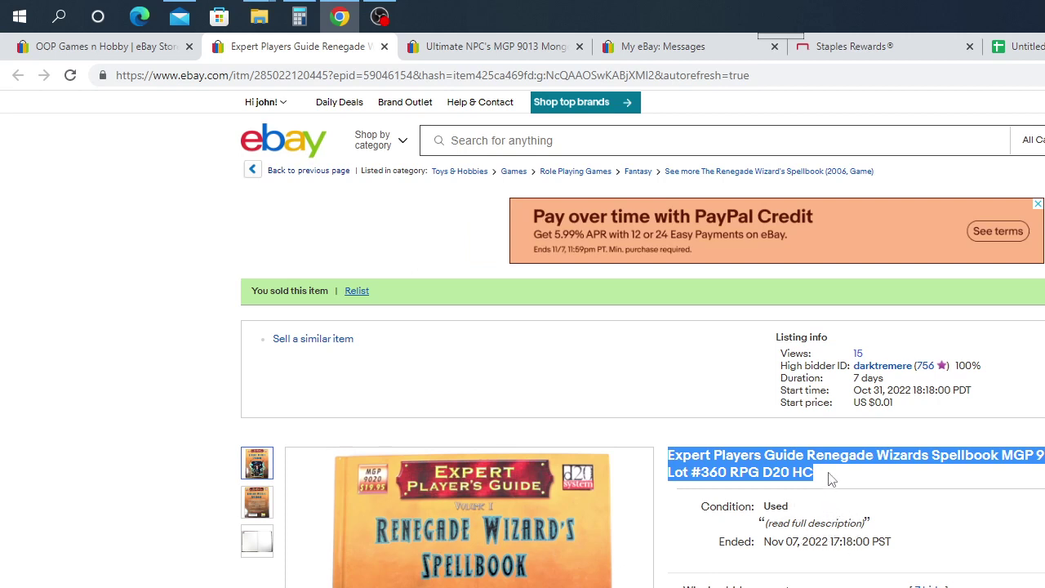
right_click(760, 467)
click(805, 483)
Return to the spreadsheet and enter the Renegade Wizards Spellbook's winning bid of 9.50 in cell B360
click(1017, 46)
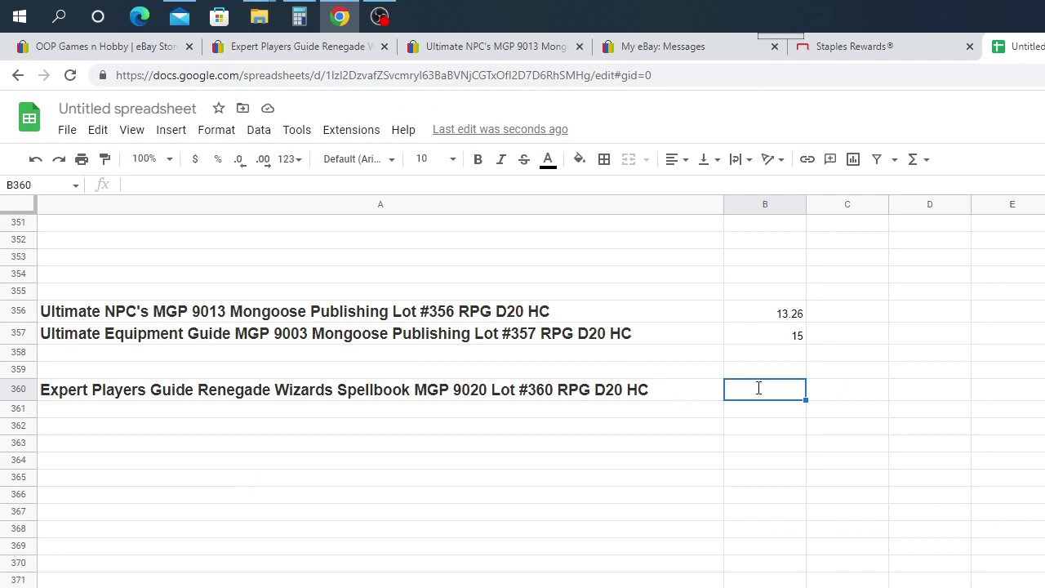
text(9)
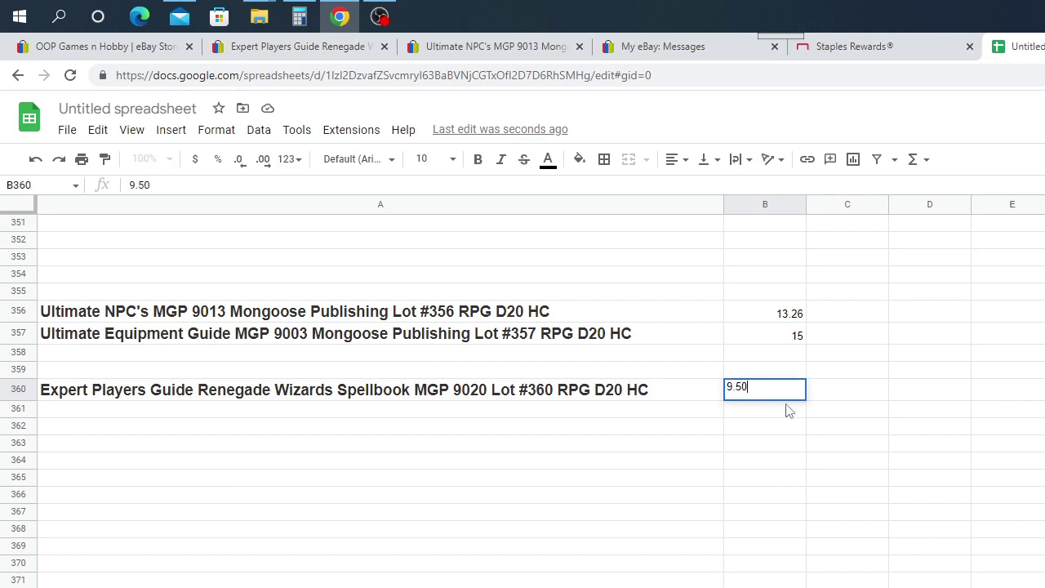
text(.50)
Close the Renegade Wizards Spellbook listing and open the Expert Players Guide Renegade Clerics Tome listing from the OOP Games n Hobby store page
click(270, 49)
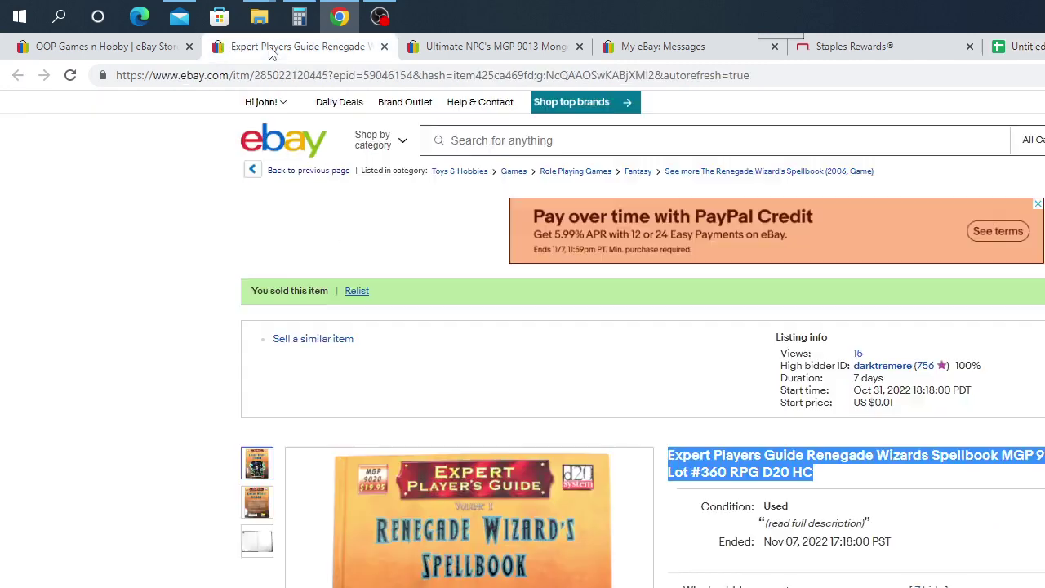
click(383, 49)
click(154, 46)
click(917, 348)
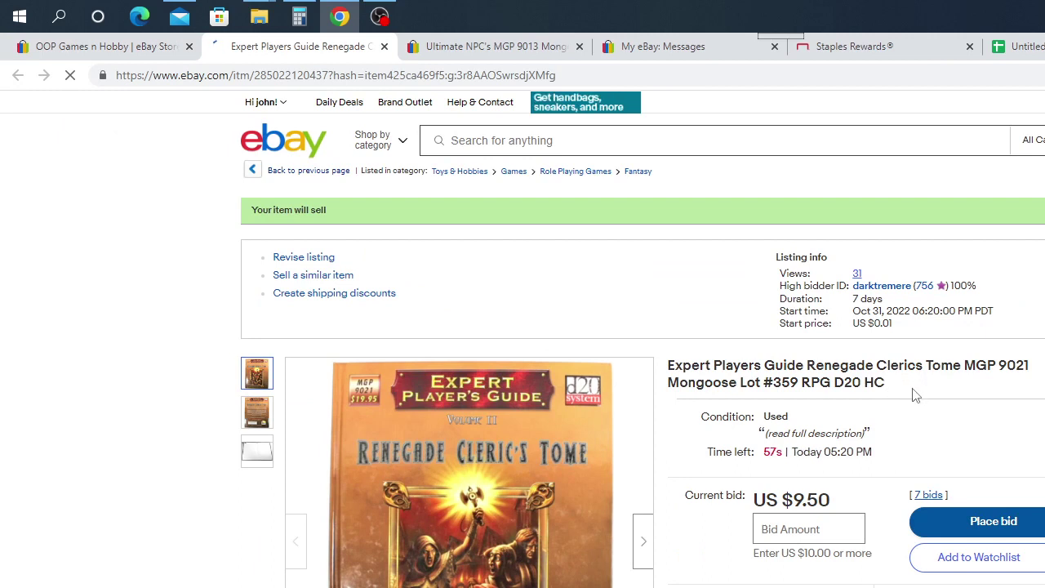
Copy the Expert Players Guide Renegade Clerics Tome MGP 9021 listing title from eBay into cell A359 of the spreadsheet
drag(903, 390, 670, 369)
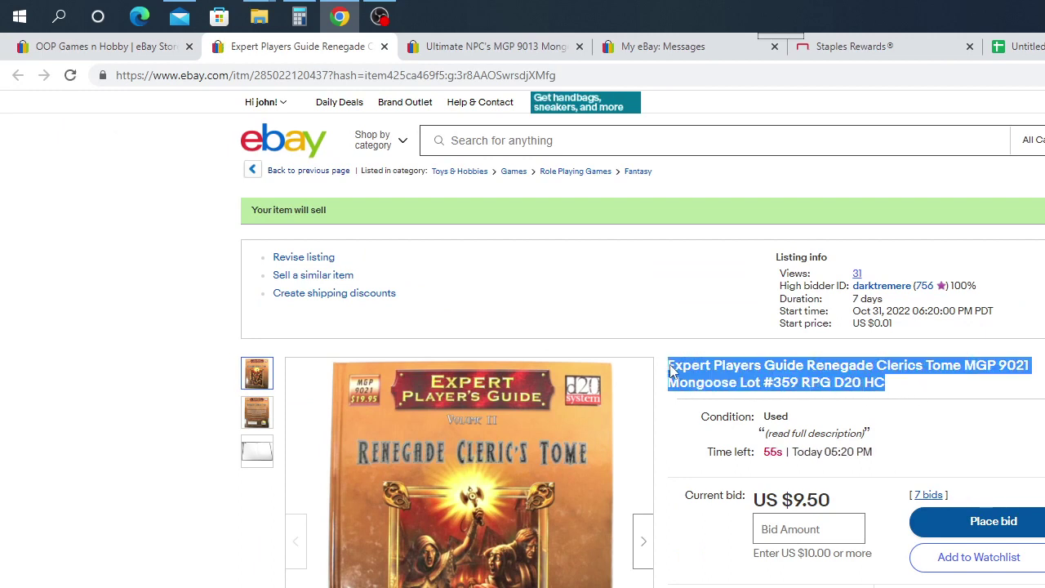
right_click(722, 374)
click(757, 392)
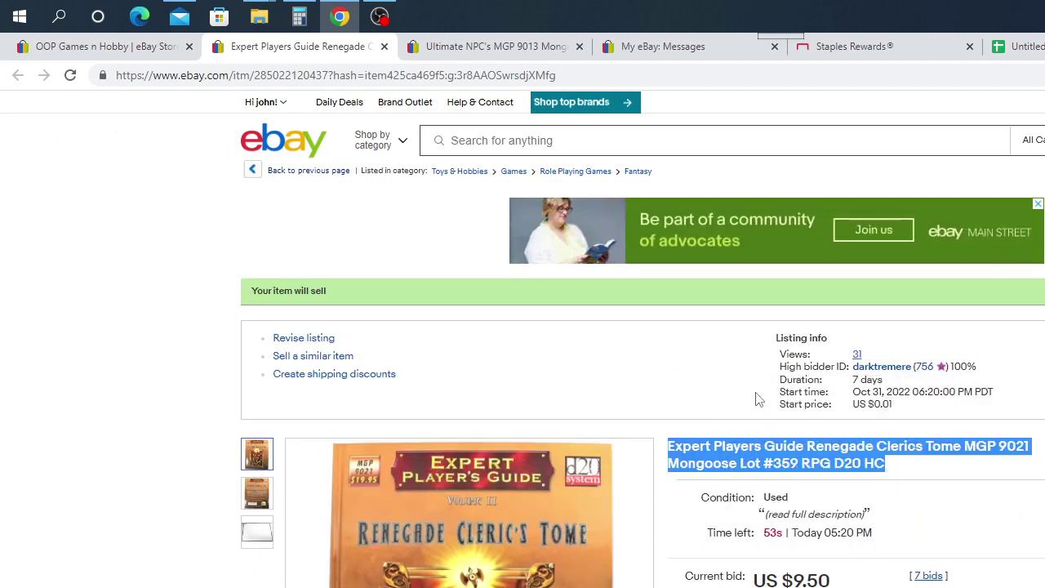
scroll(915, 539, down, 2)
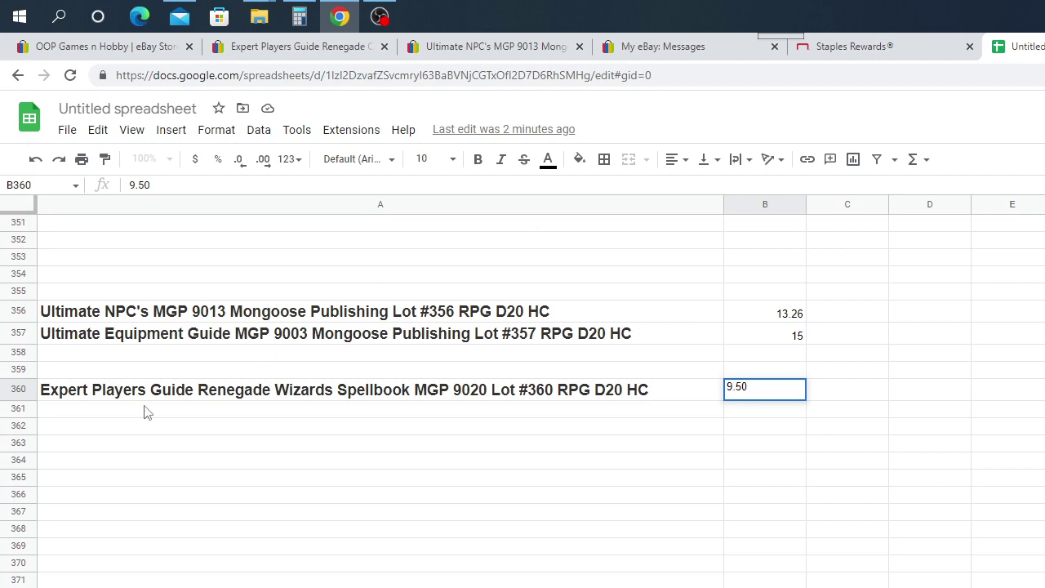
right_click(86, 368)
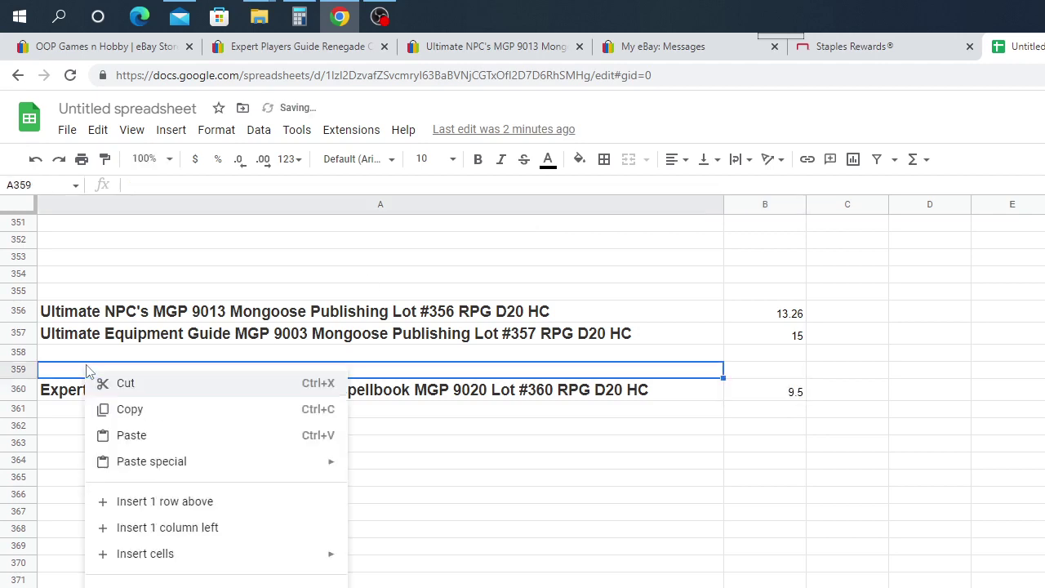
click(131, 437)
Check the Renegade Clerics Tome listing for its winning bid once the auction ends and enter 11.06 in cell B359
click(760, 375)
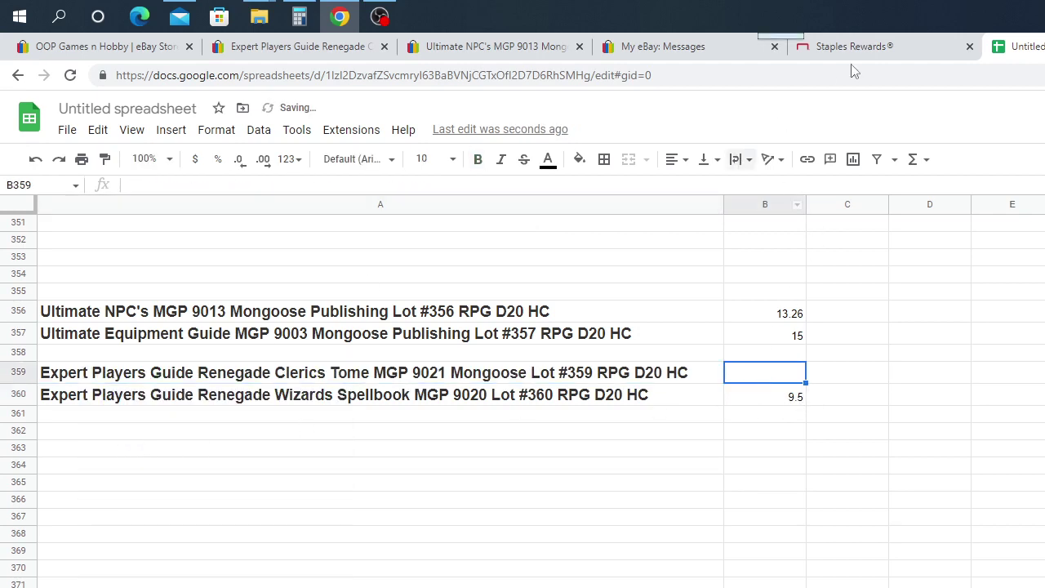
click(232, 52)
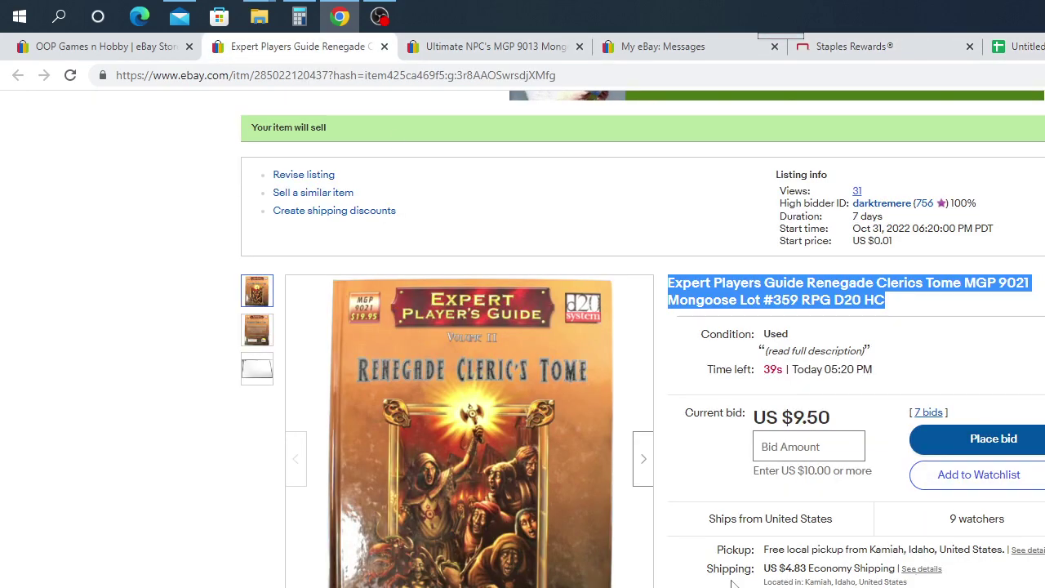
mouse_move(554, 475)
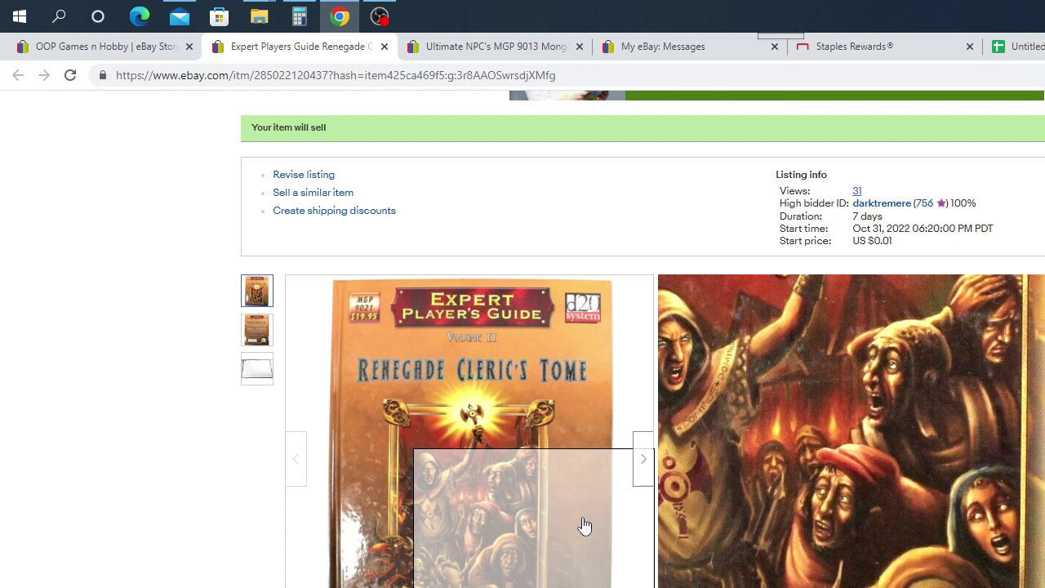
key(F5)
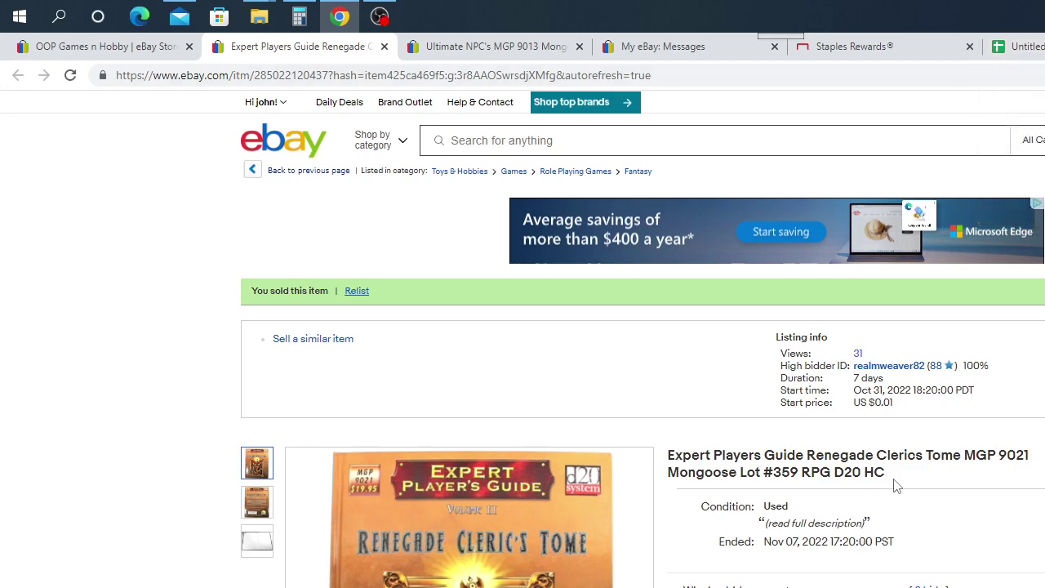
click(1016, 47)
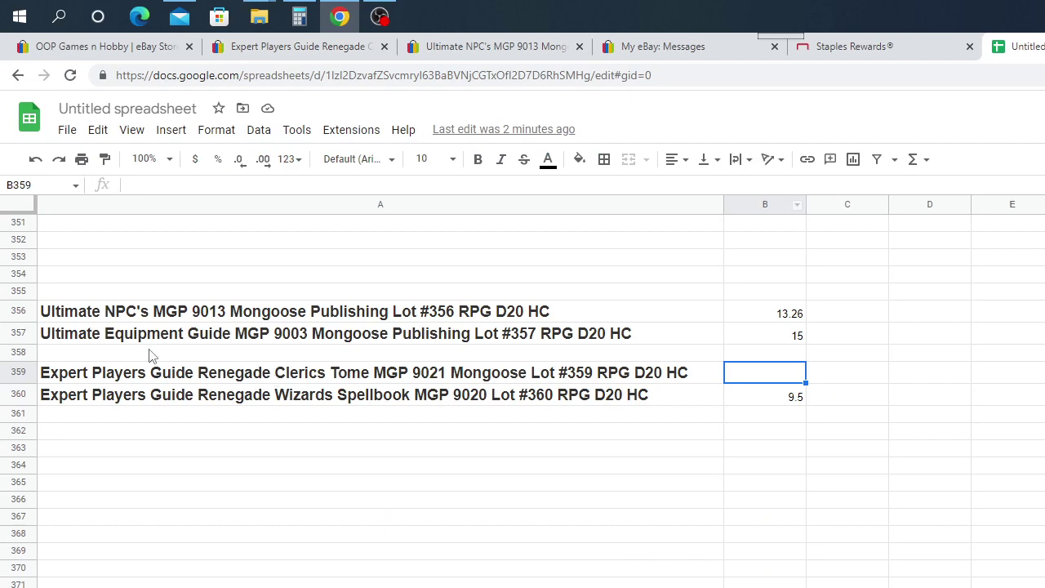
click(282, 46)
click(1015, 47)
text(11.06)
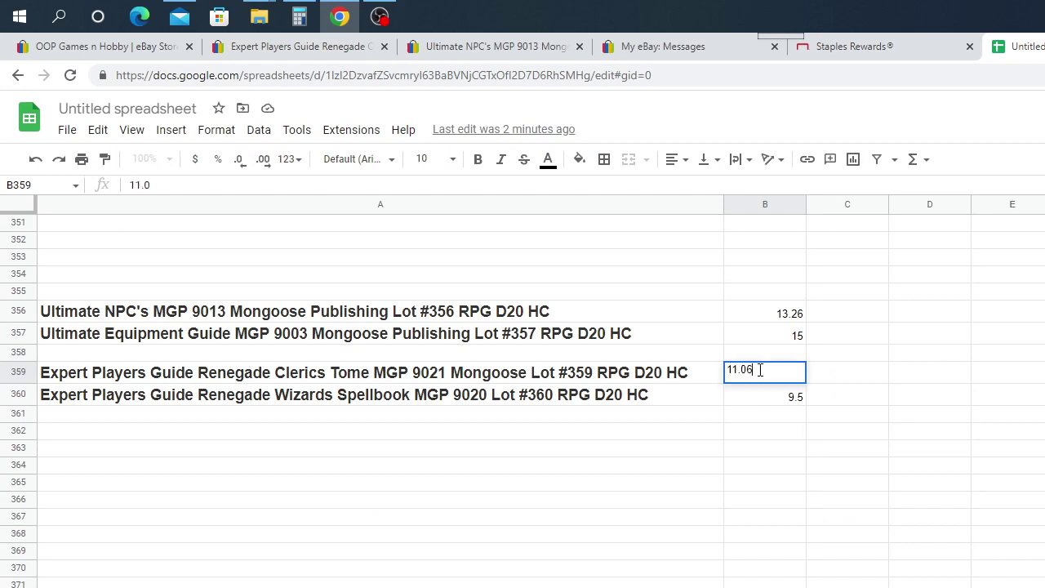
Close the Renegade Clerics Tome listing and open the Expert Players Guide Epic Monsters listing from the eBay store page
click(302, 47)
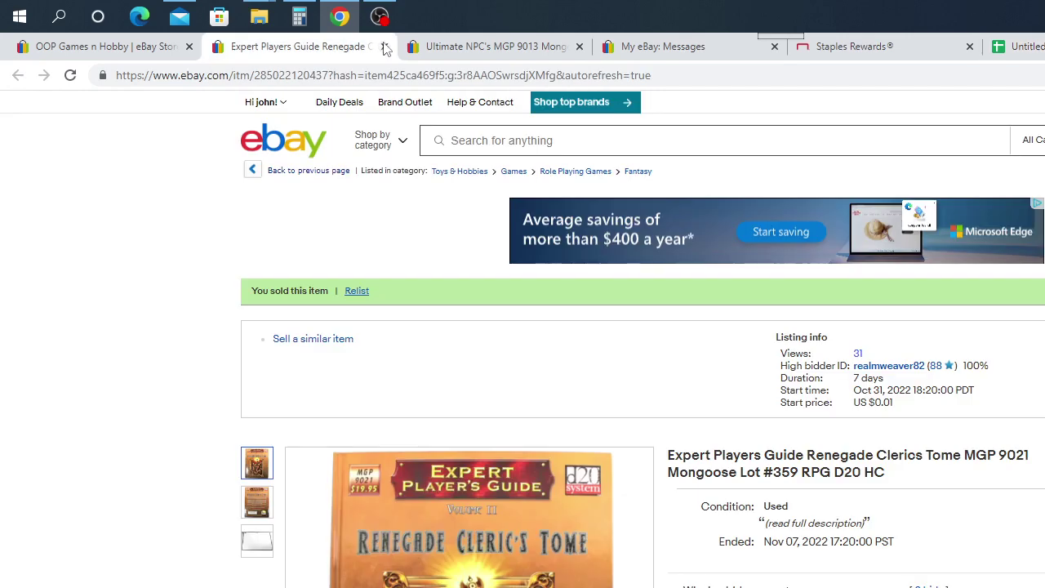
key(ctrl+w)
click(118, 46)
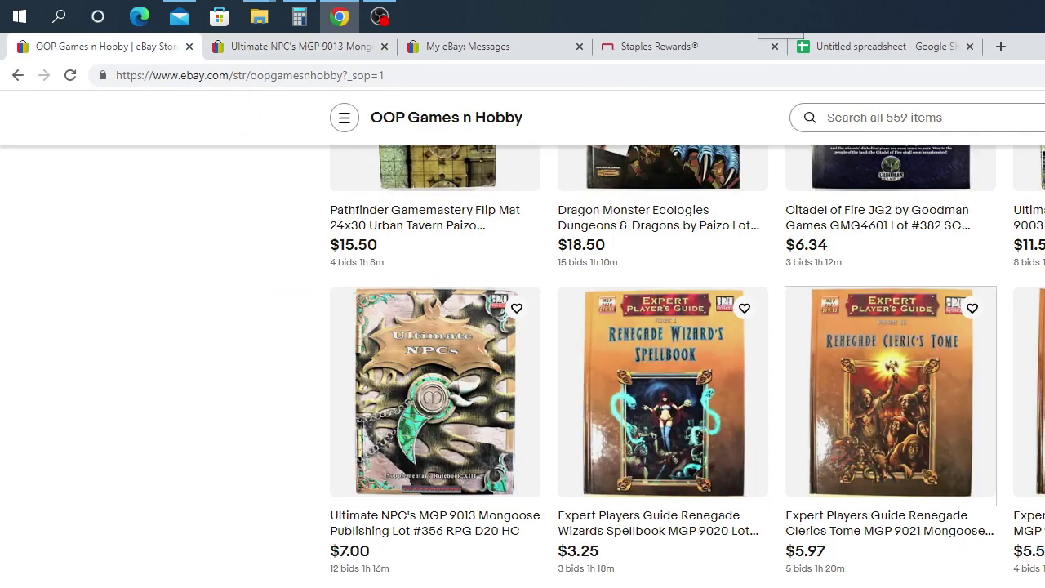
click(1031, 392)
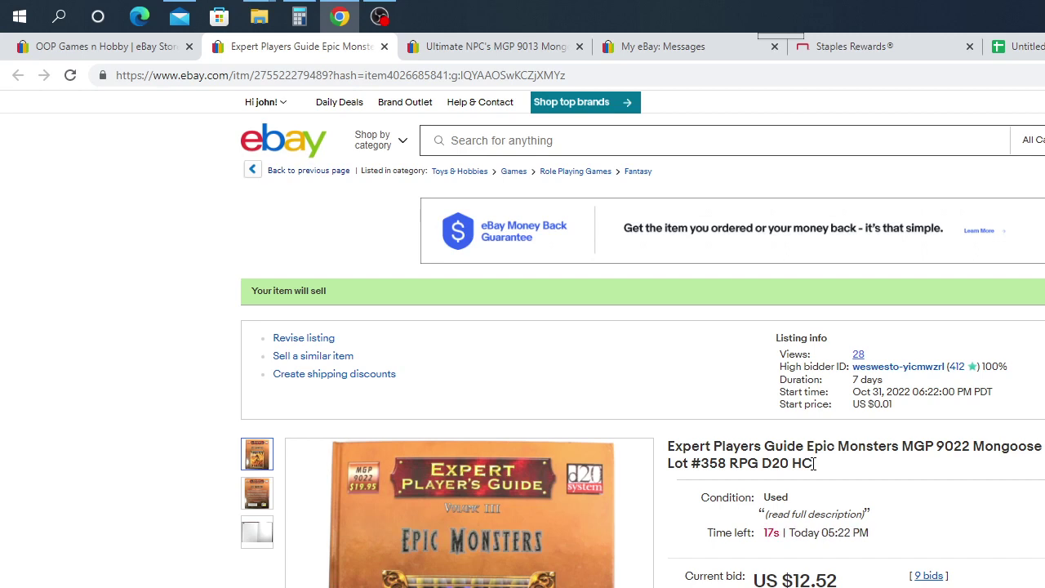
Copy the Expert Players Guide Epic Monsters MGP 9022 listing title from eBay into cell A358 of the spreadsheet
drag(814, 463, 667, 445)
right_click(707, 451)
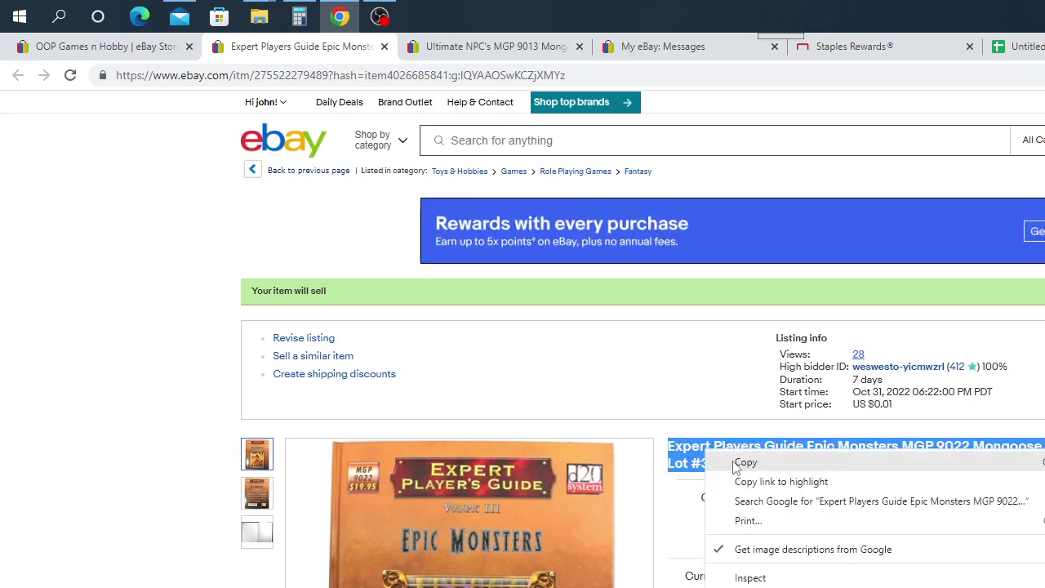
click(738, 463)
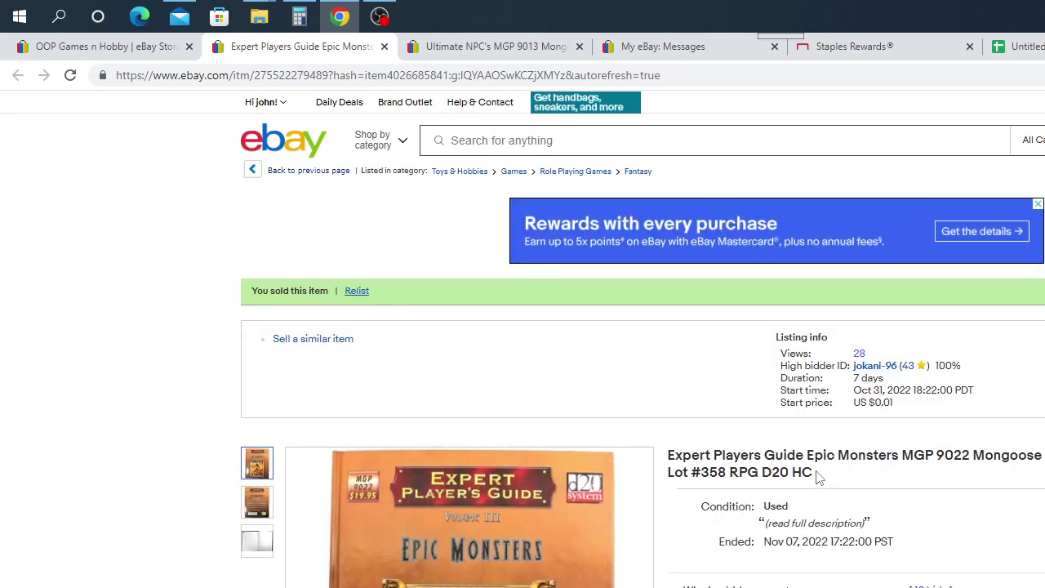
triple_click(739, 479)
right_click(704, 471)
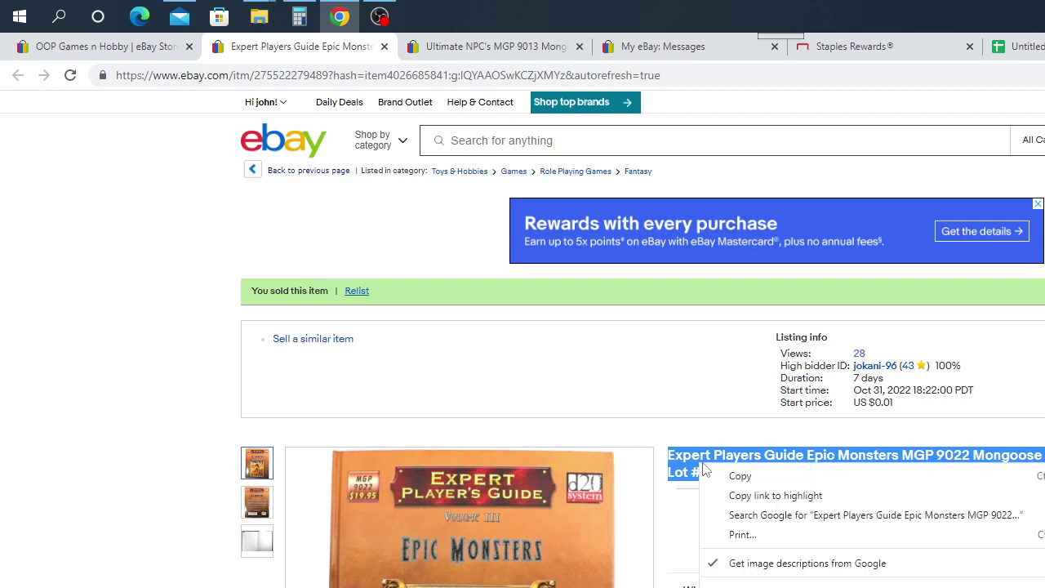
click(740, 475)
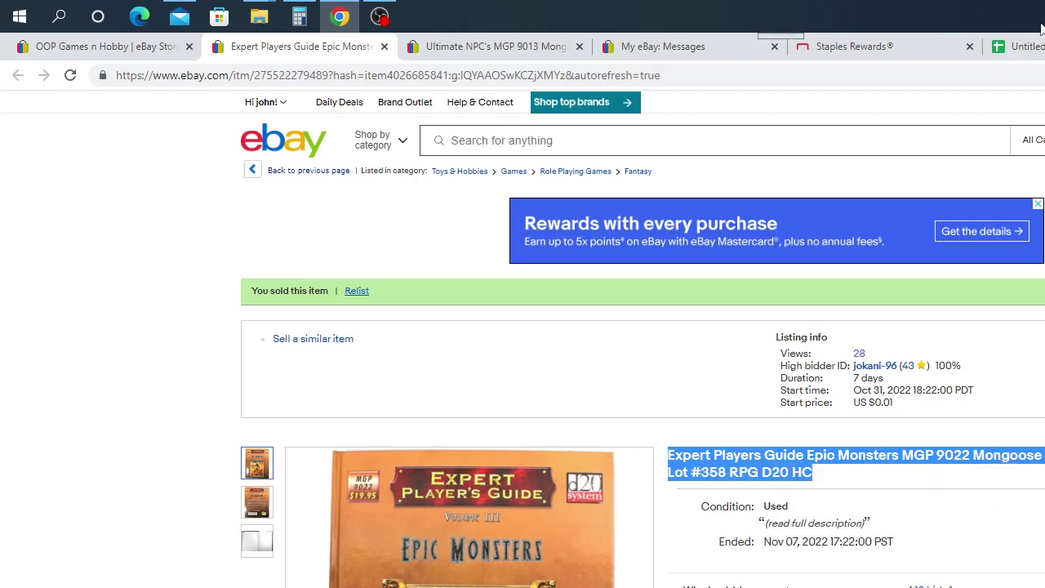
click(1021, 47)
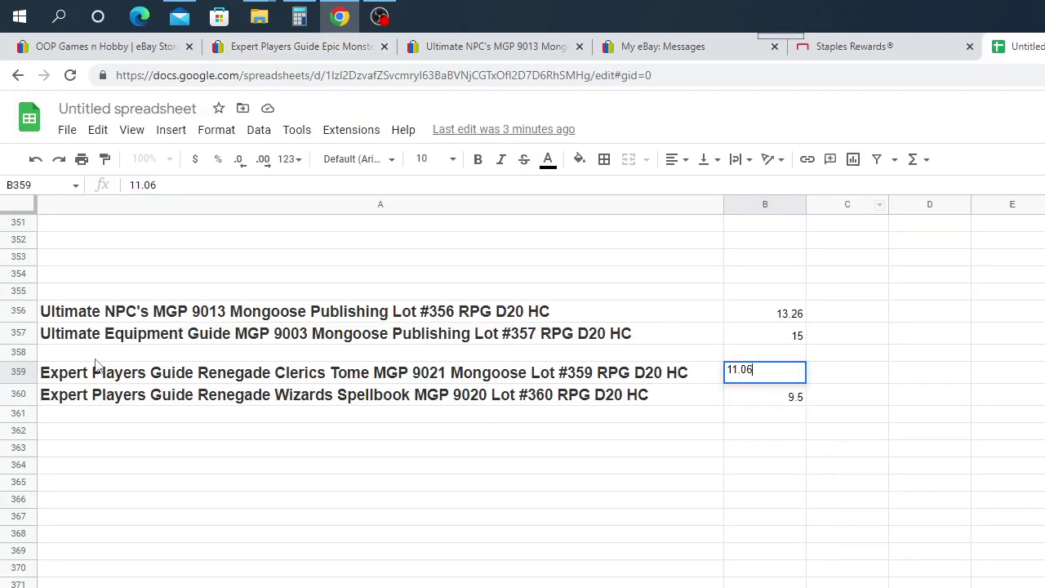
right_click(61, 356)
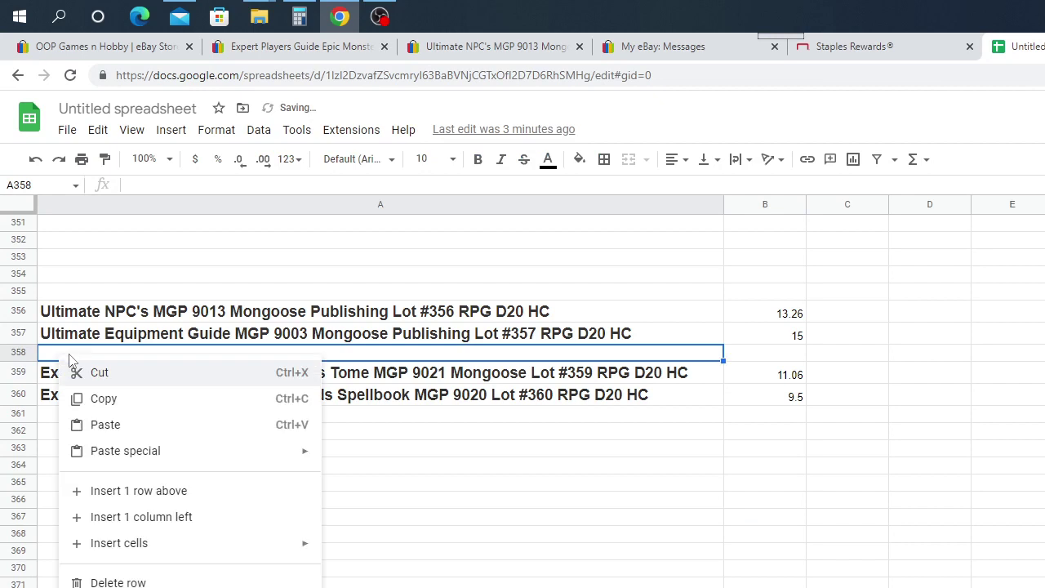
click(129, 425)
Enter the Epic Monsters winning bid of 14.5 in cell B358
click(782, 355)
text(1)
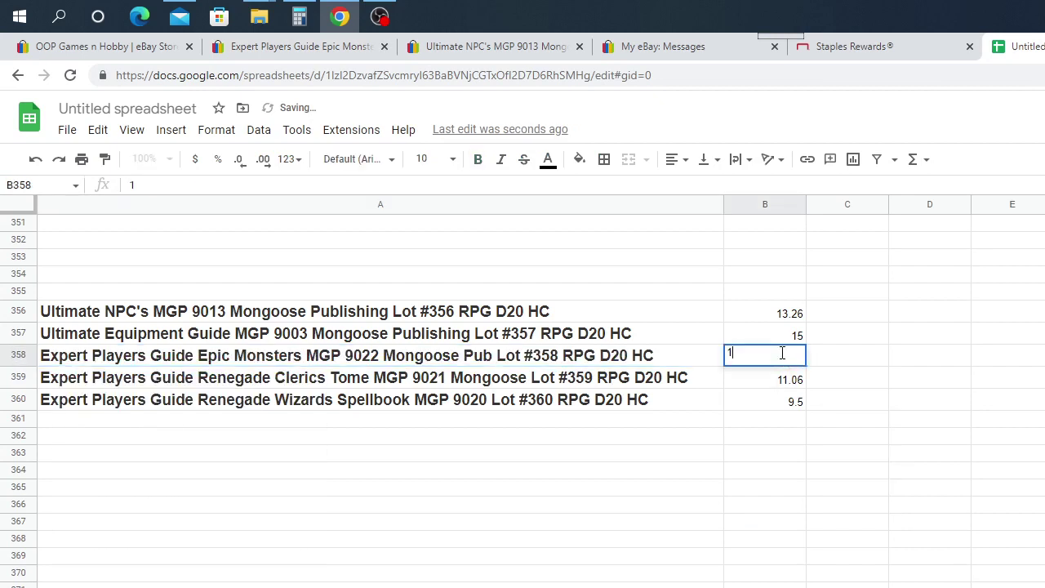
text(4.5)
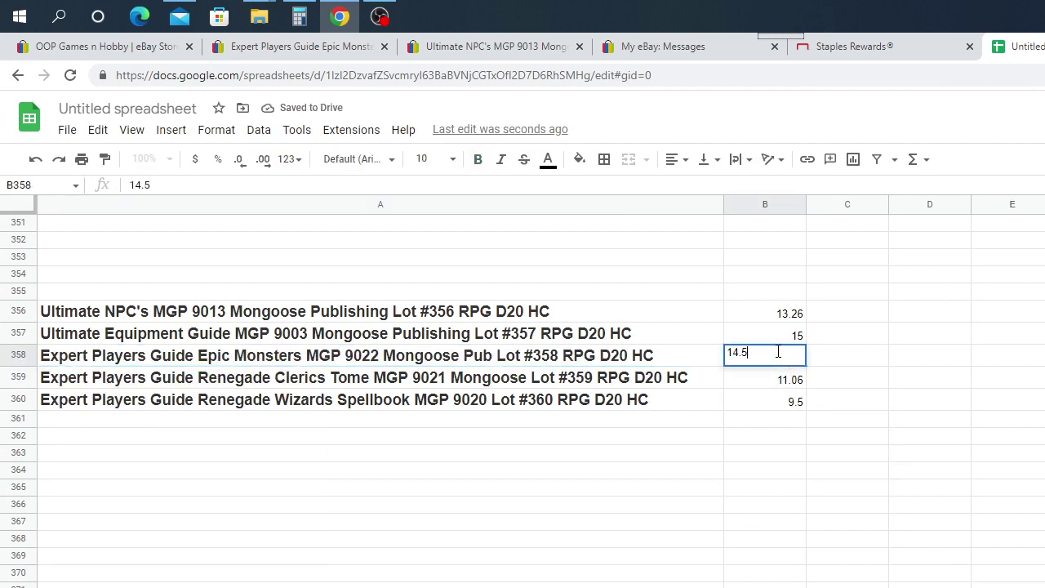
click(943, 405)
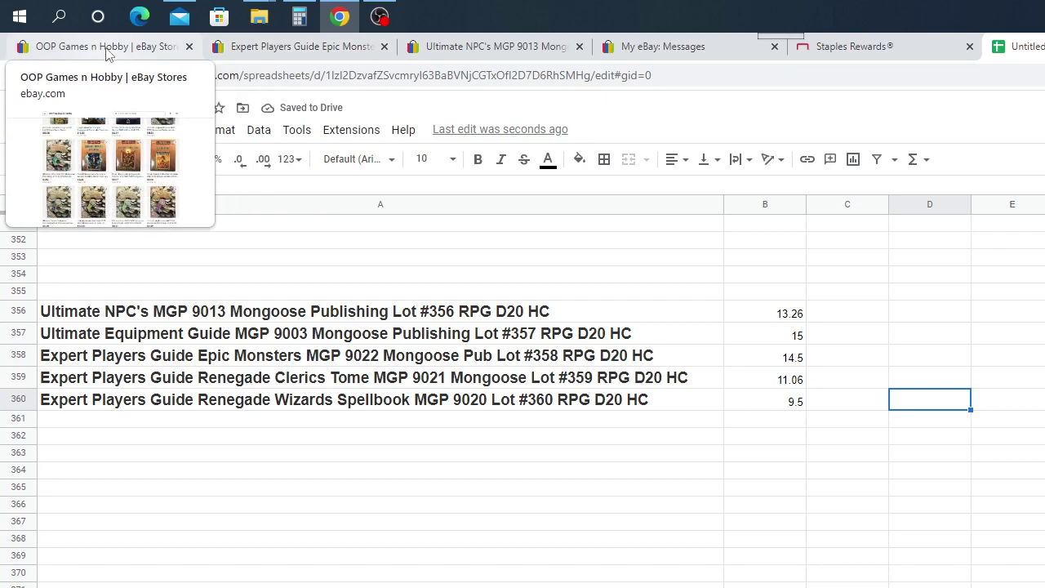
Close the Epic Monsters listing and open the Ultimate Games Designers Companion listing from the OOP Games n Hobby store page
click(355, 50)
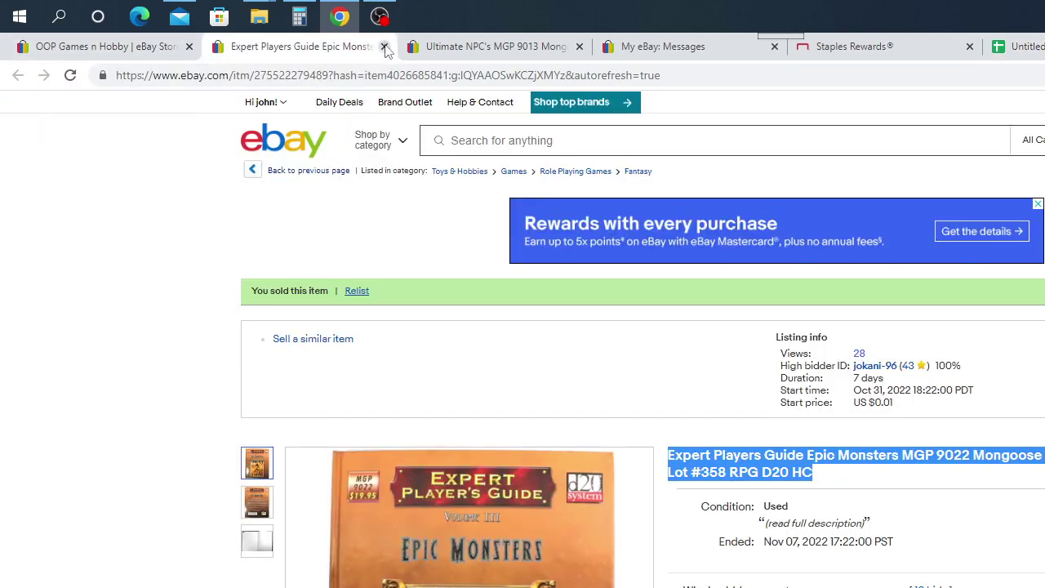
key(ctrl+w)
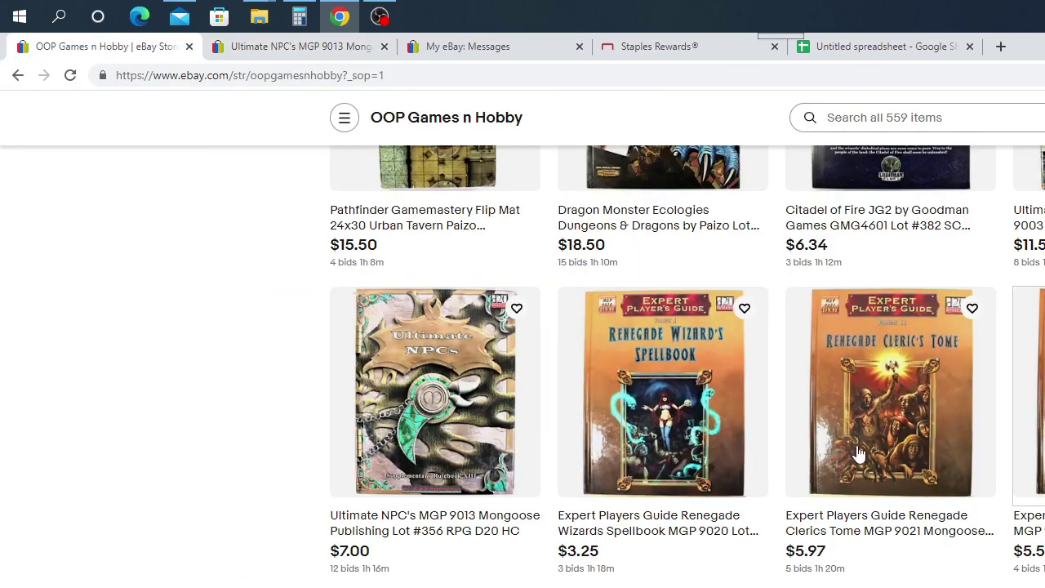
scroll(858, 455, down, 3)
scroll(849, 457, down, 5)
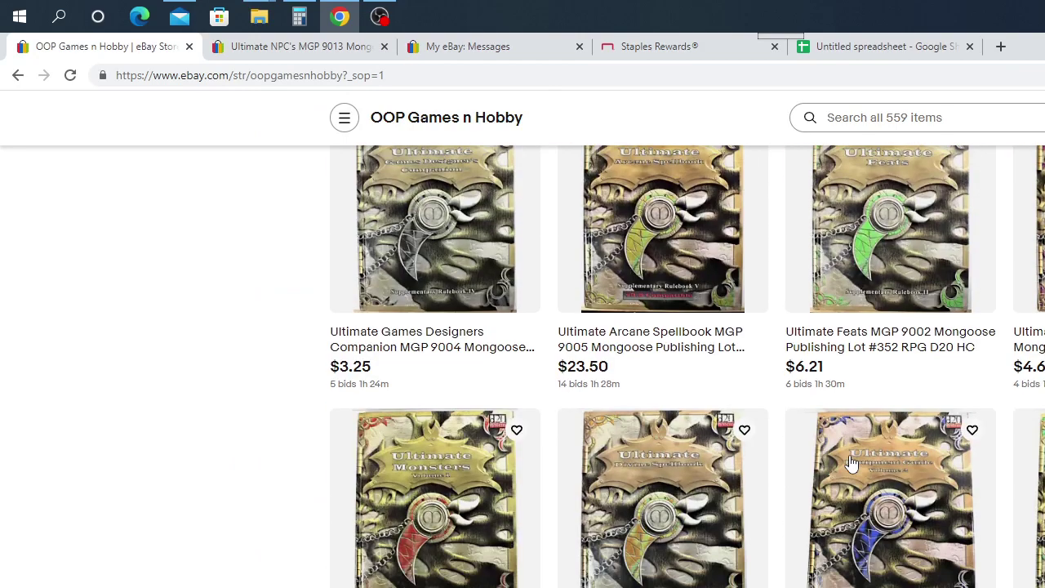
scroll(854, 466, up, 3)
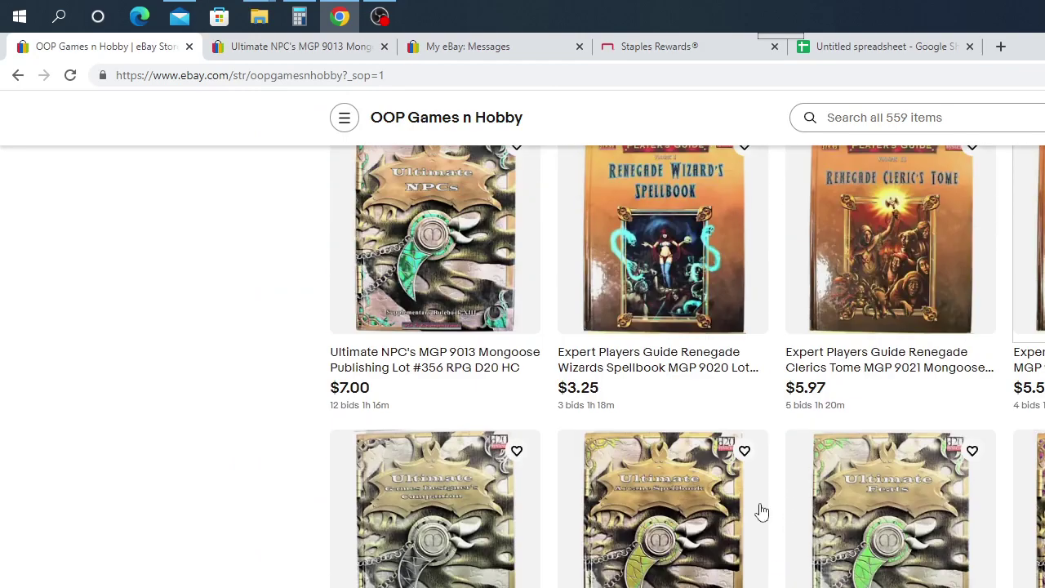
click(482, 545)
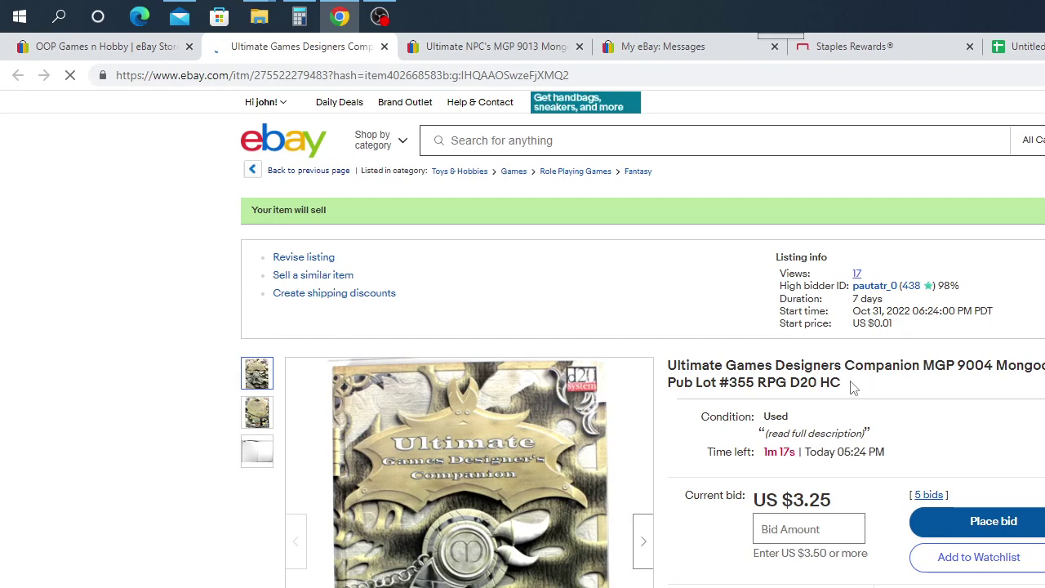
Copy the Ultimate Games Designers Companion MGP 9004 listing title from eBay into cell A355 of the spreadsheet
drag(854, 384, 668, 365)
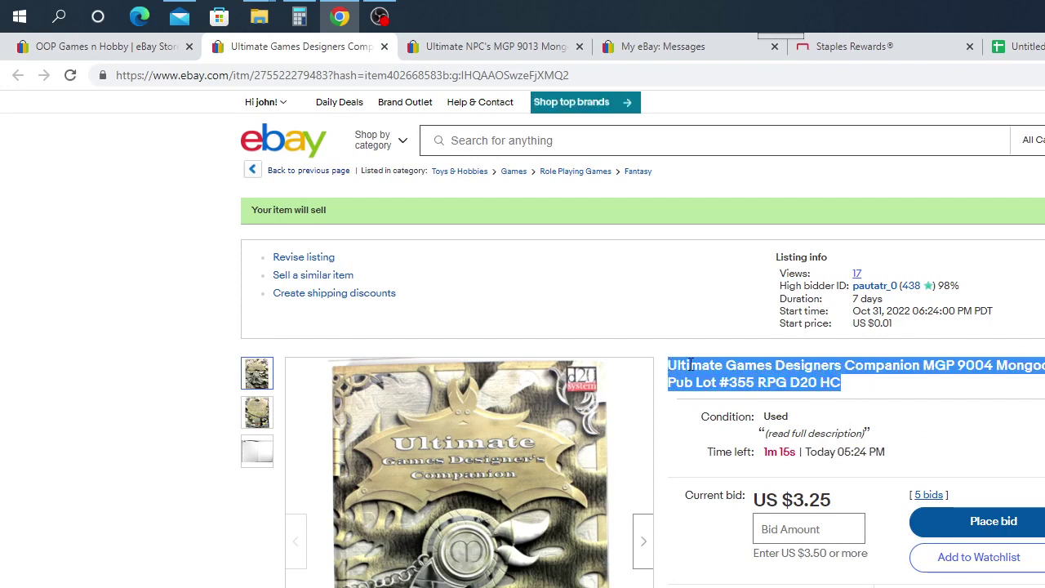
right_click(689, 365)
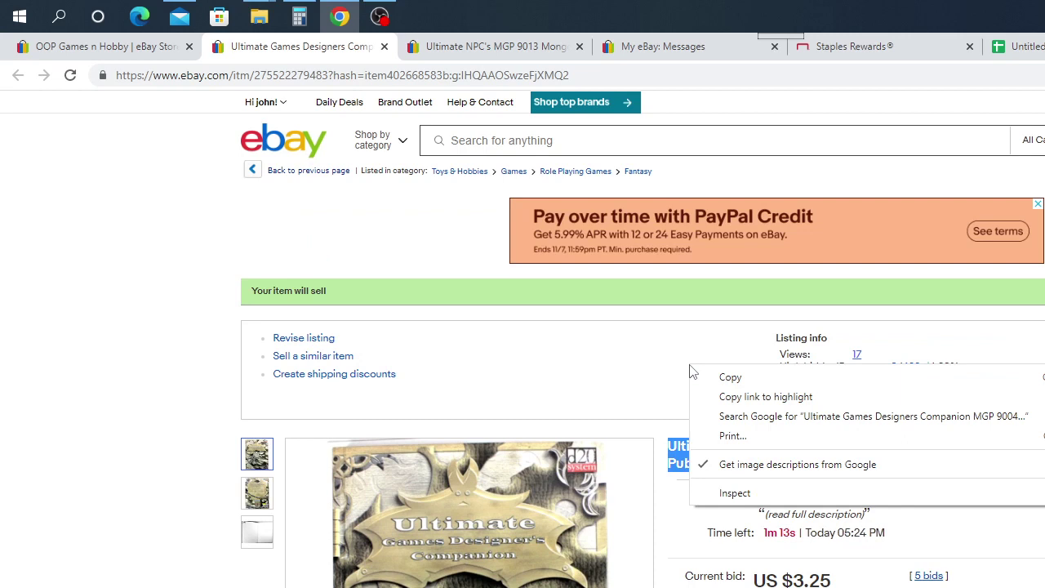
click(729, 379)
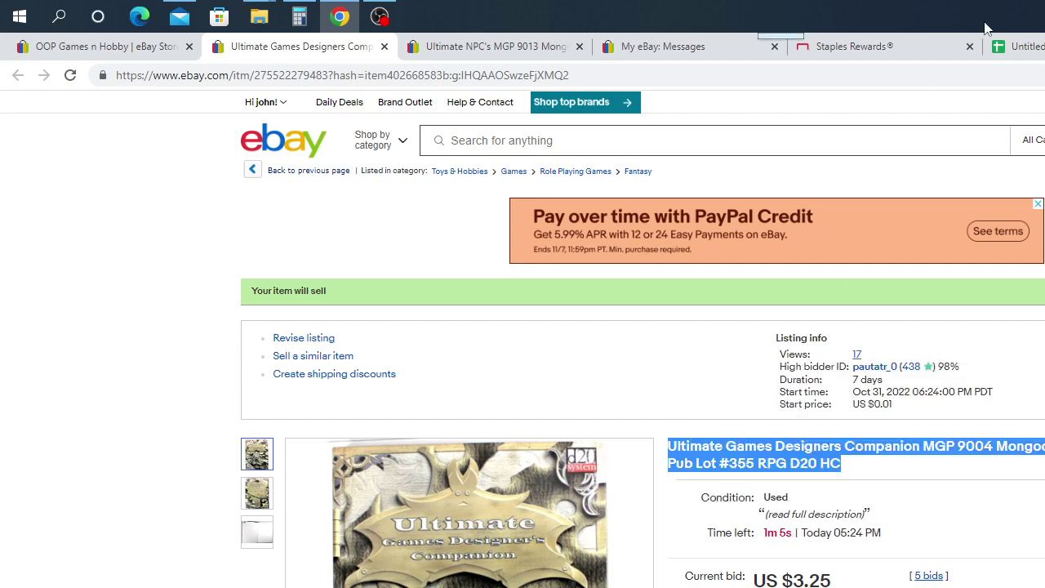
click(1017, 47)
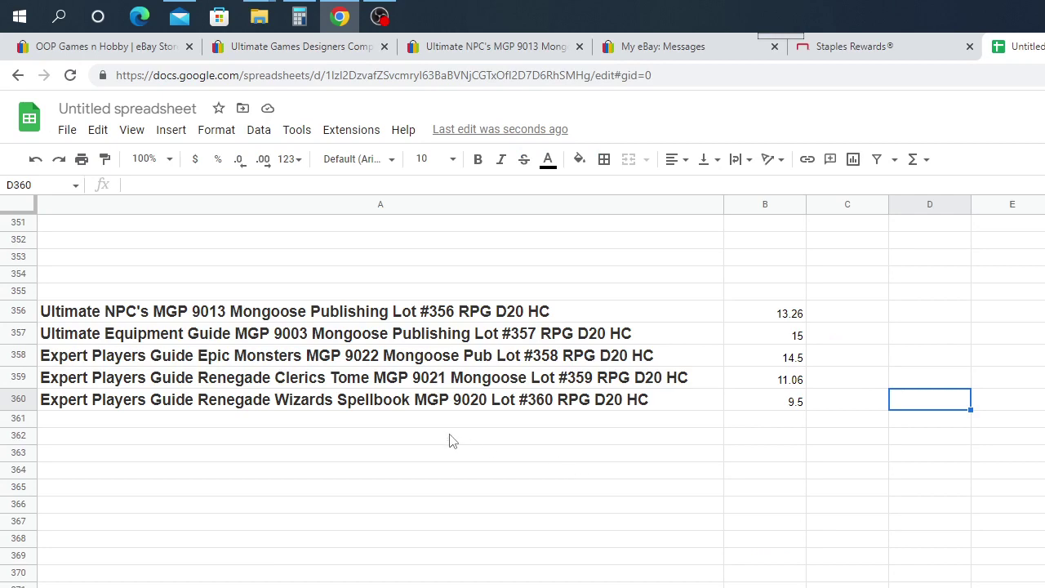
click(309, 49)
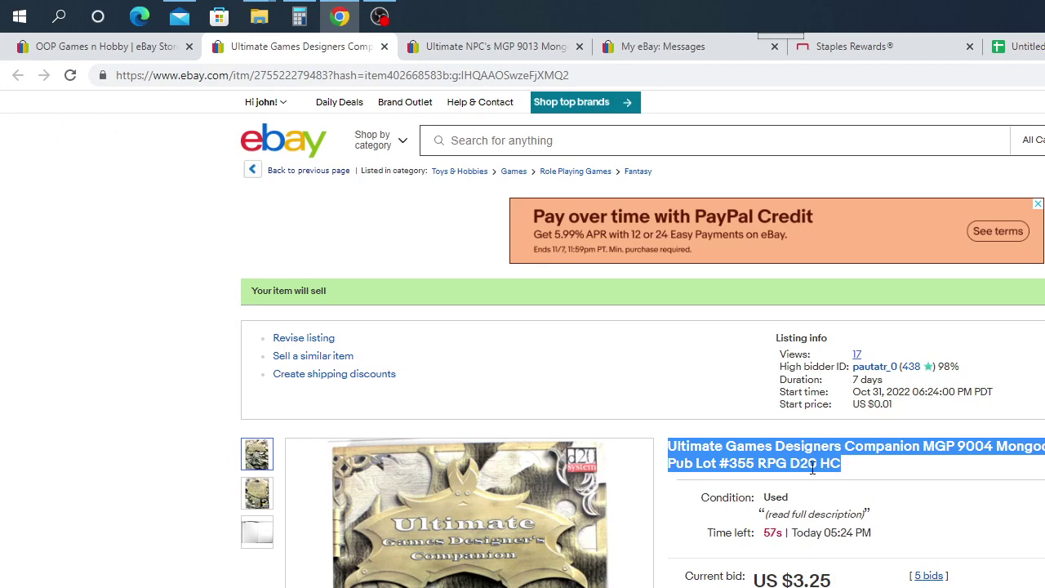
click(1021, 51)
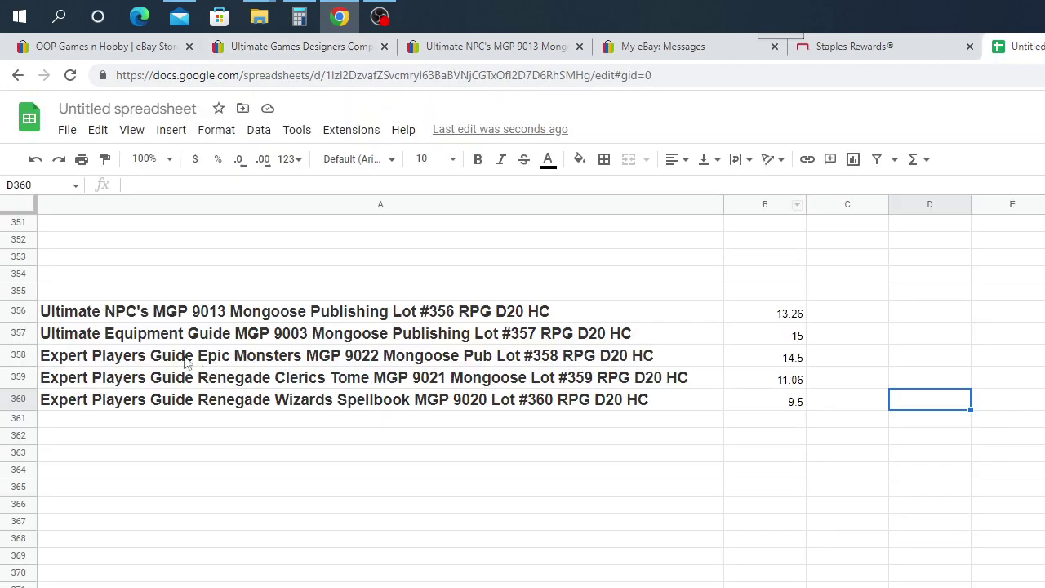
click(51, 294)
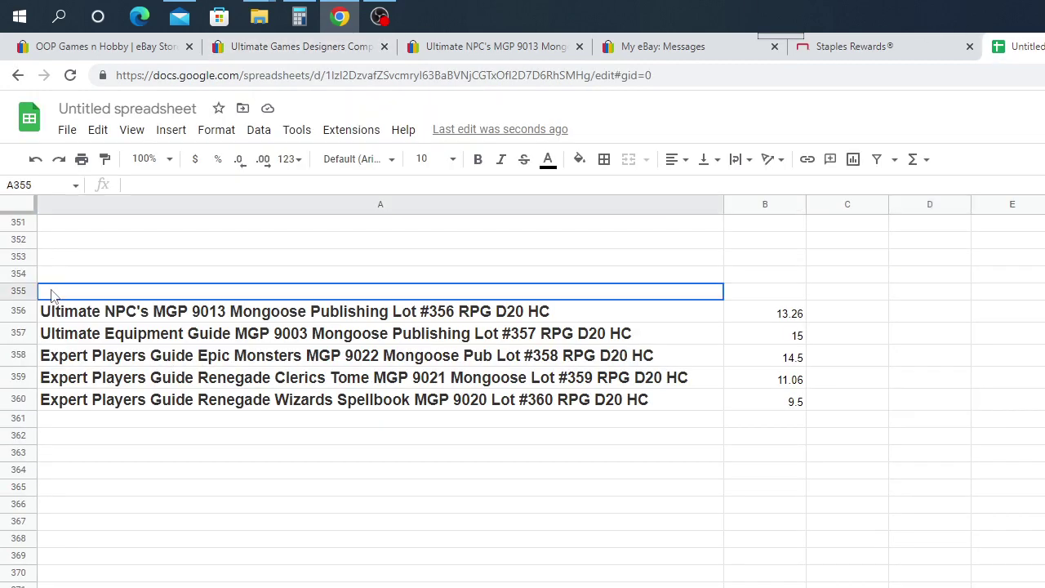
right_click(52, 294)
click(103, 361)
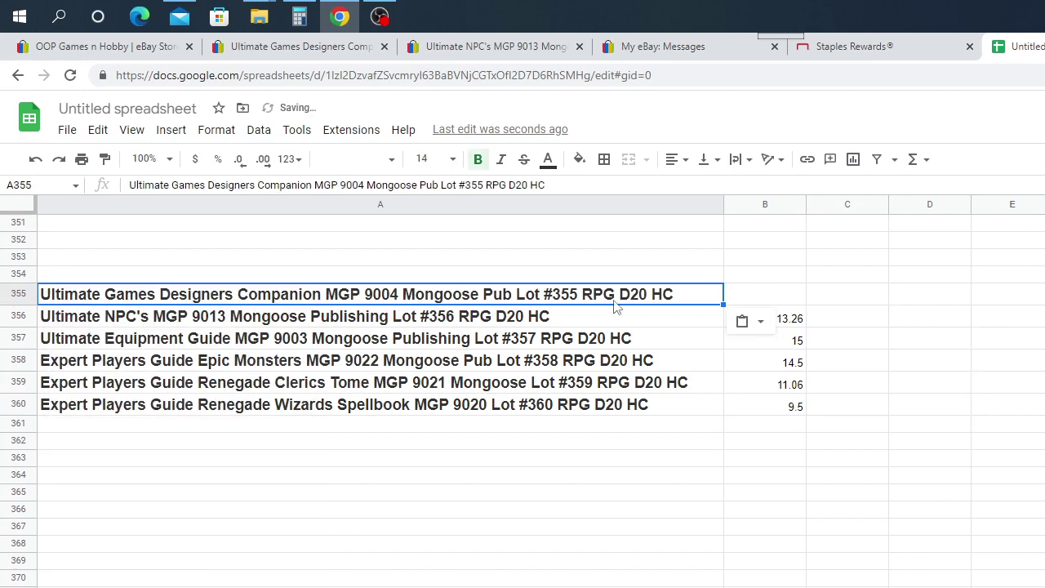
Check the Games Designers Companion listing for its winning bid once the auction ends and enter 9.38 in cell B355
click(759, 303)
click(351, 50)
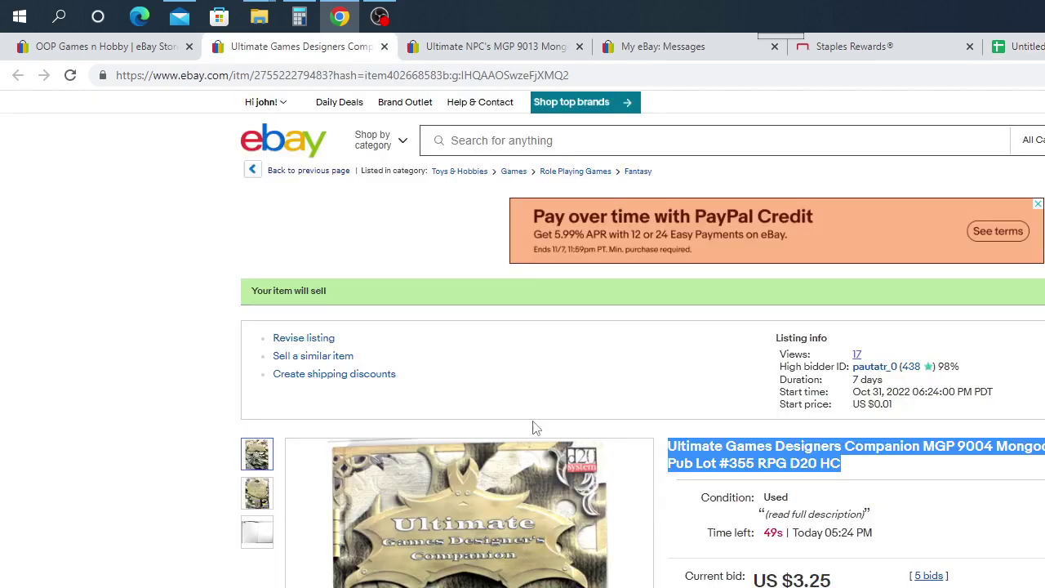
scroll(747, 482, down, 2)
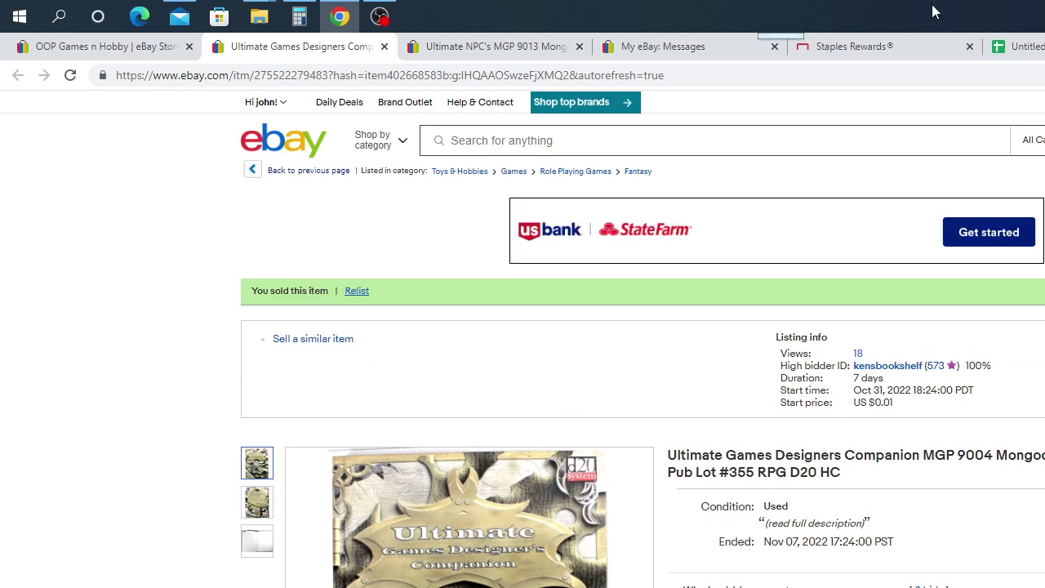
click(1017, 46)
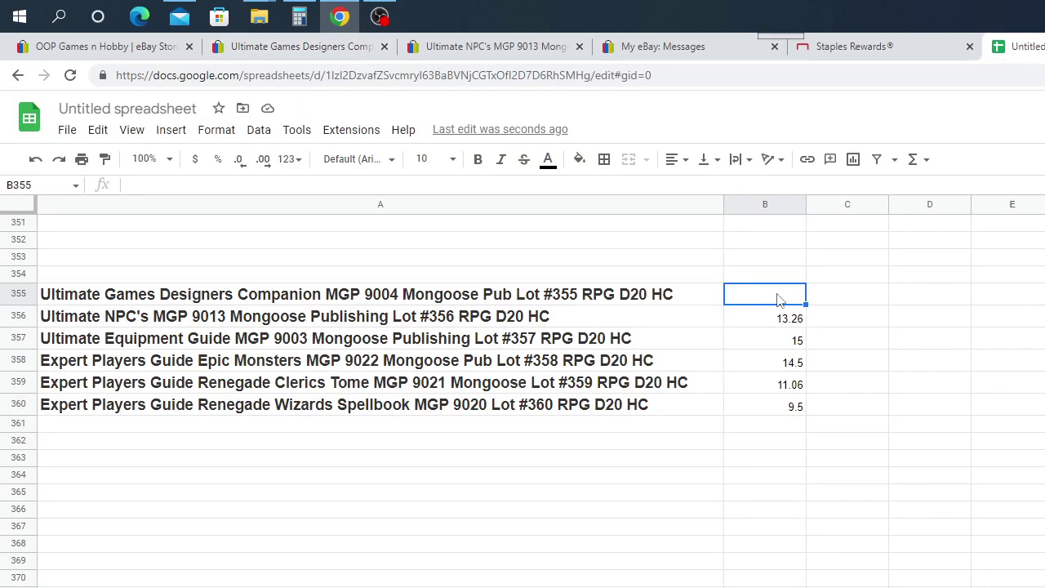
text(9.38)
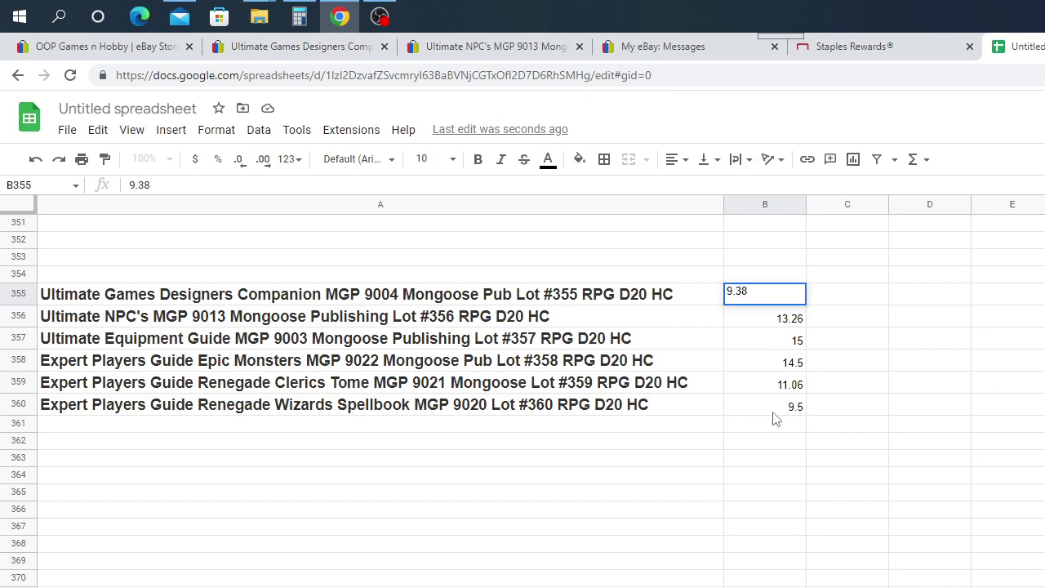
drag(729, 461, 709, 459)
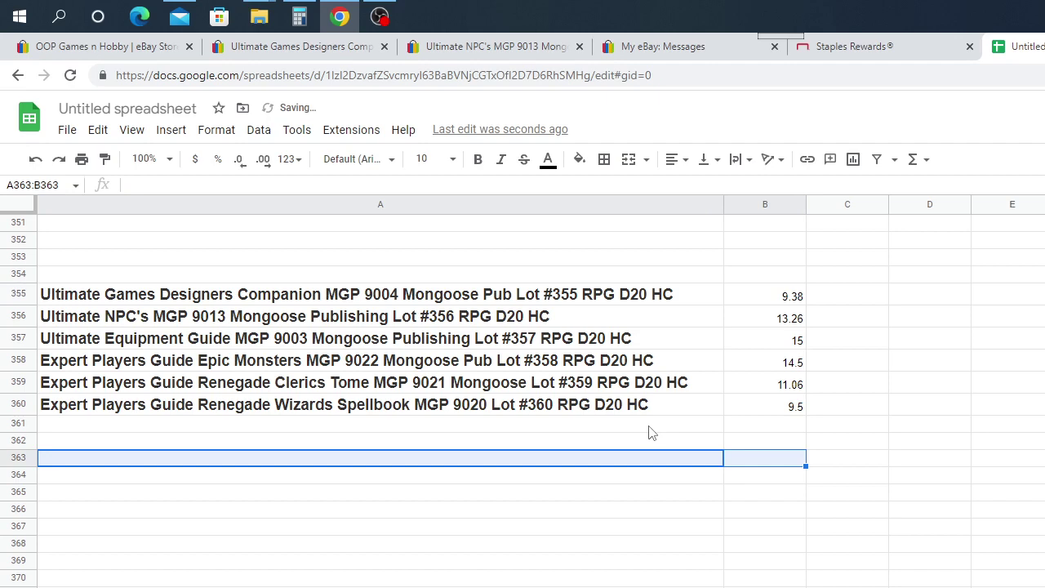
Close the Games Designers Companion listing and open the Ultimate Arcane Spellbook listing from the eBay store page
click(445, 55)
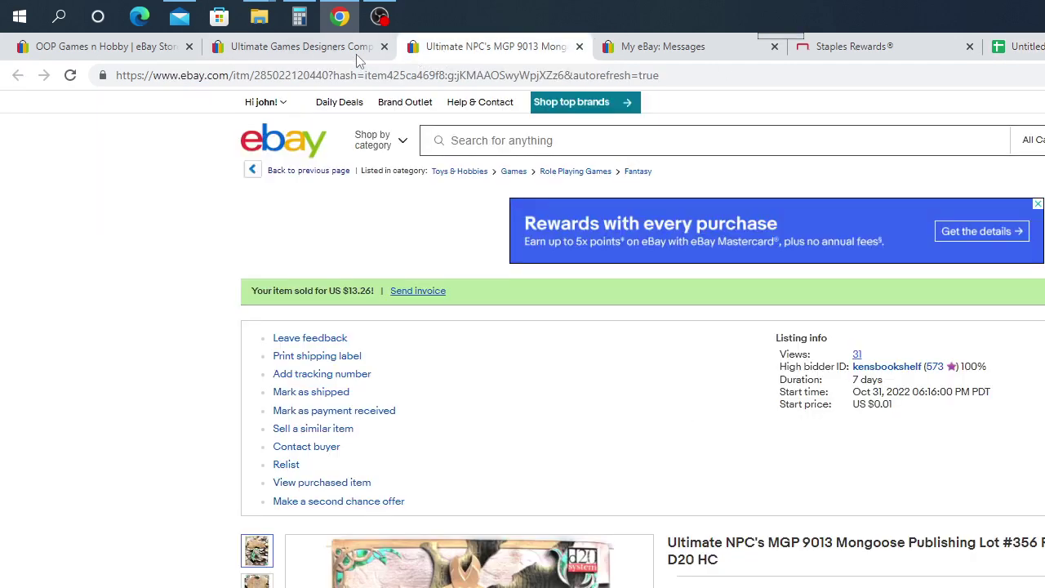
click(310, 42)
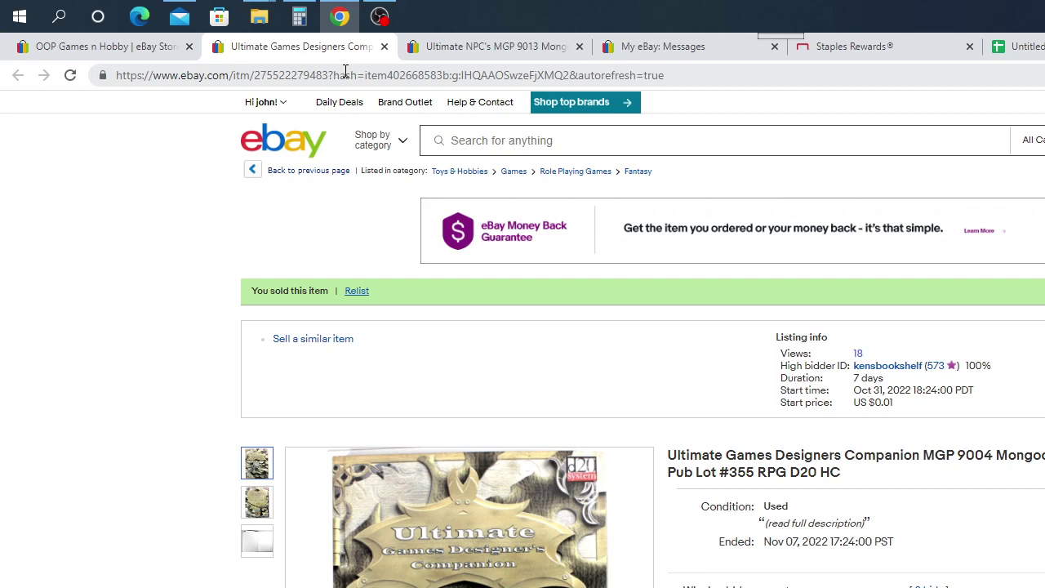
click(385, 46)
click(75, 50)
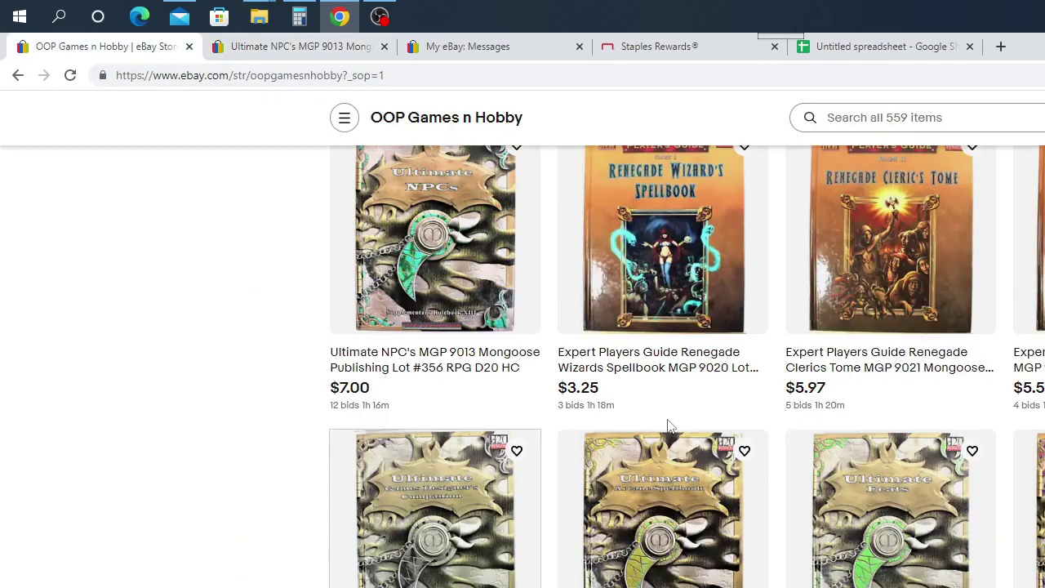
click(681, 541)
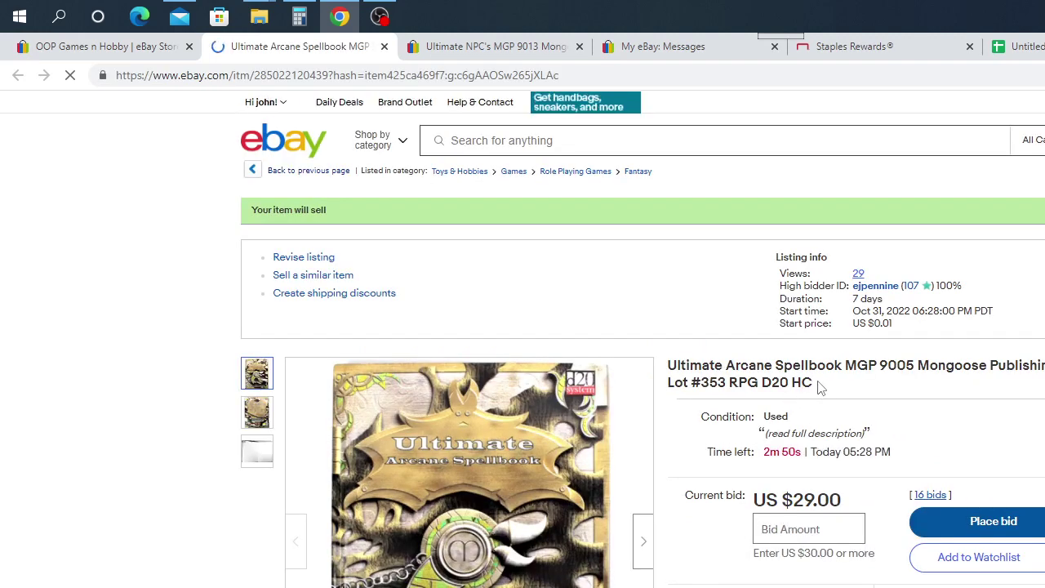
drag(821, 384, 668, 364)
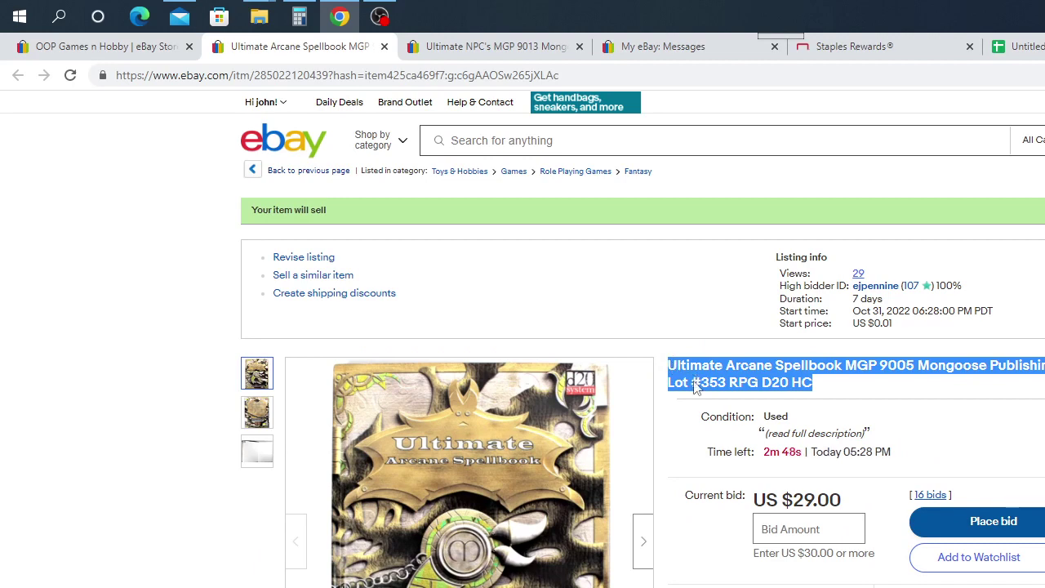
right_click(675, 369)
click(1027, 509)
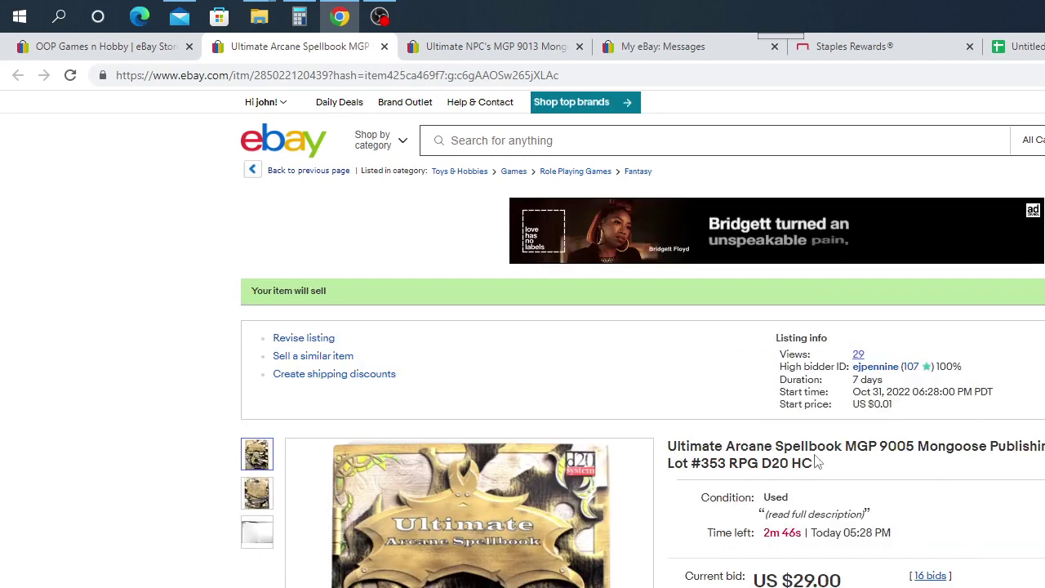
Copy the Ultimate Arcane Spellbook MGP 9005 listing title from eBay into cell A353 of the spreadsheet
drag(815, 465, 671, 448)
right_click(671, 447)
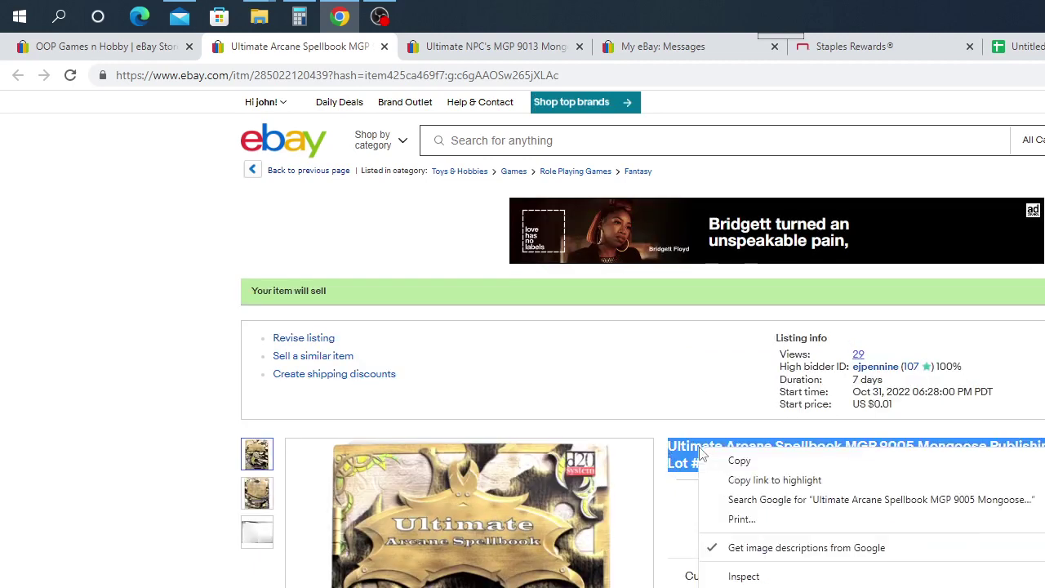
click(702, 460)
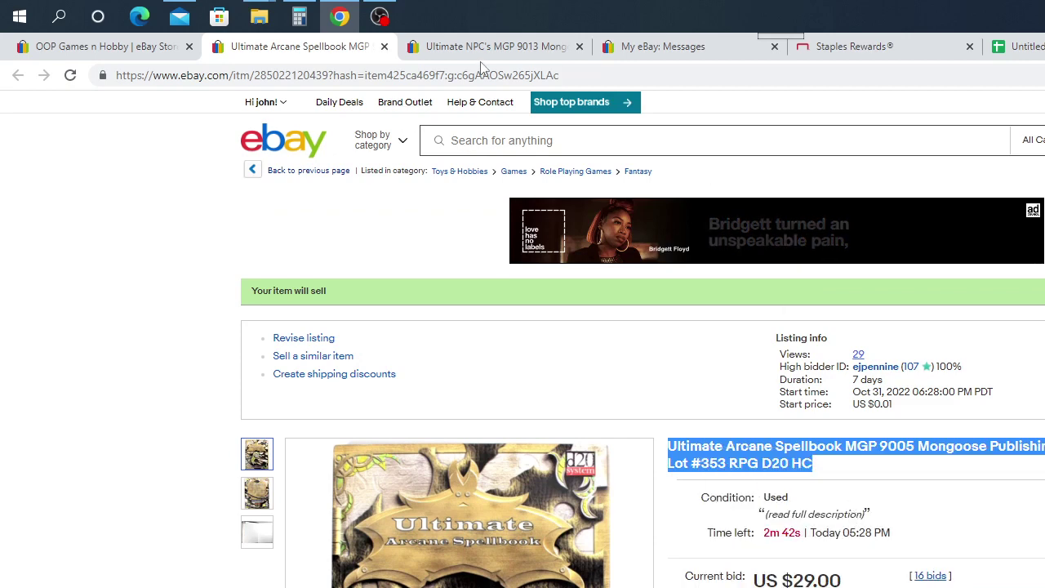
click(1021, 49)
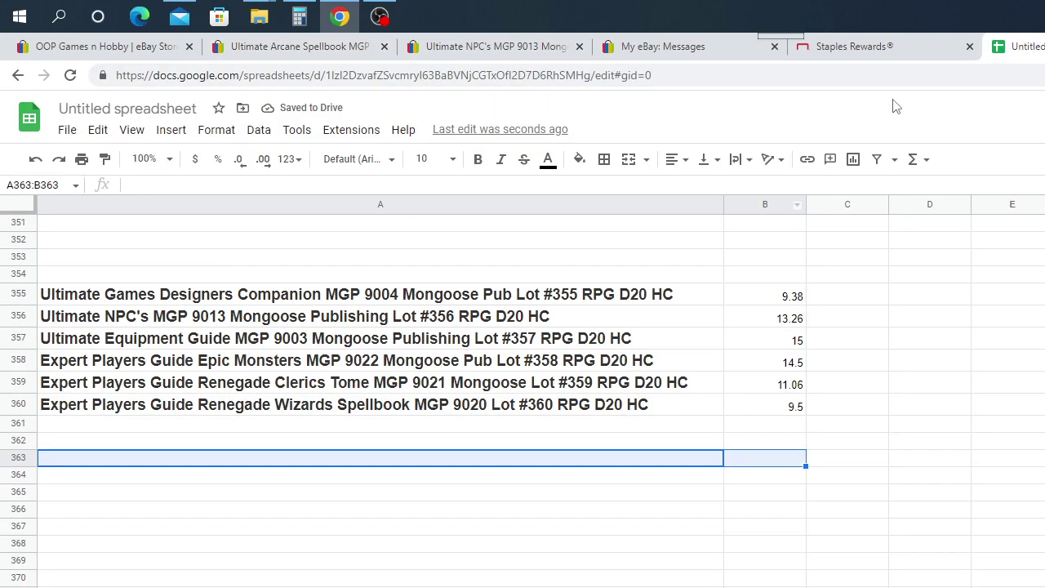
right_click(73, 260)
click(113, 328)
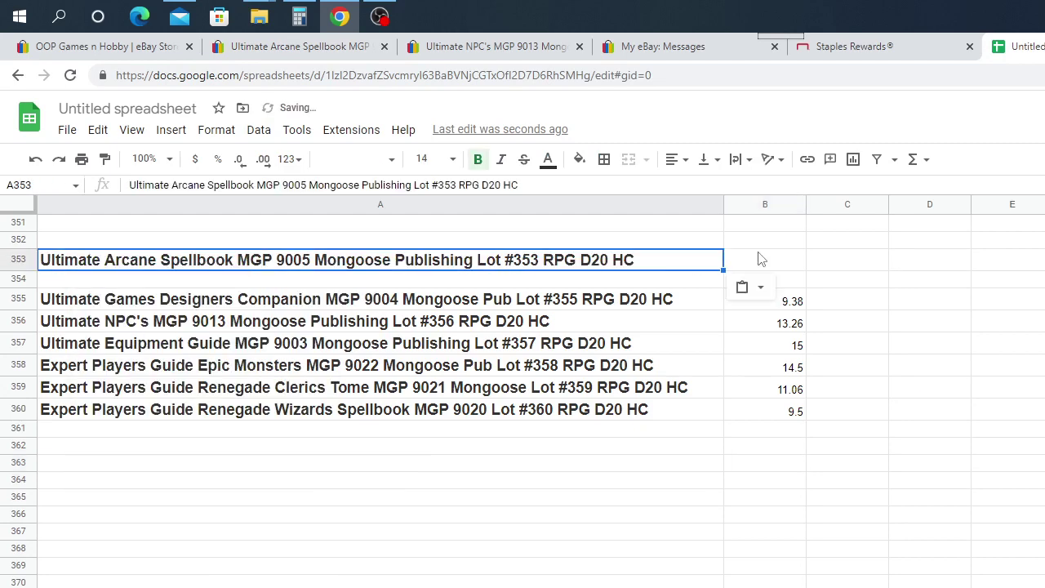
Check the Arcane Spellbook listing for its winning bid once the auction ends and enter 29.00 in cell B353
click(780, 260)
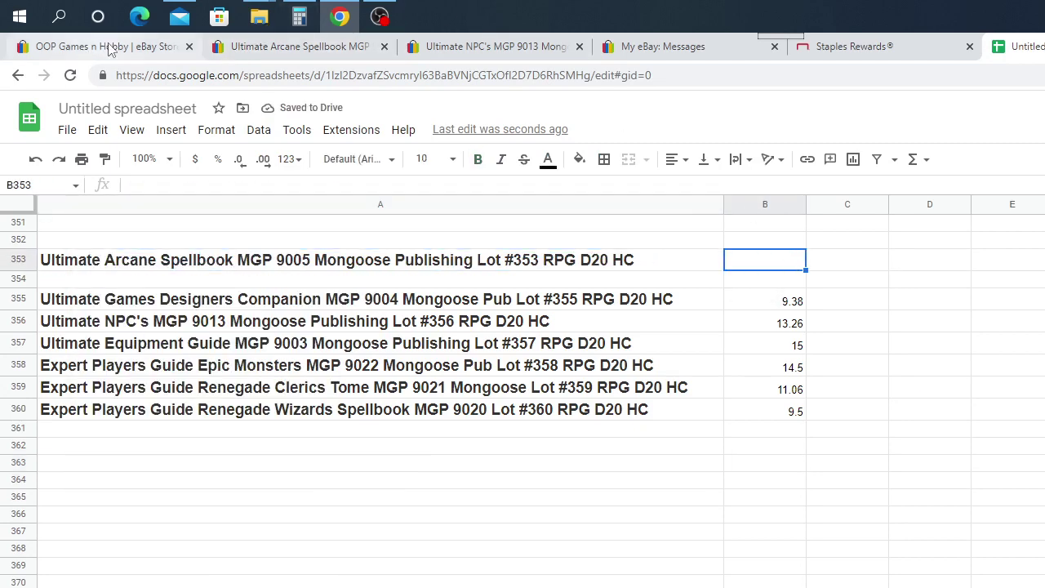
click(281, 49)
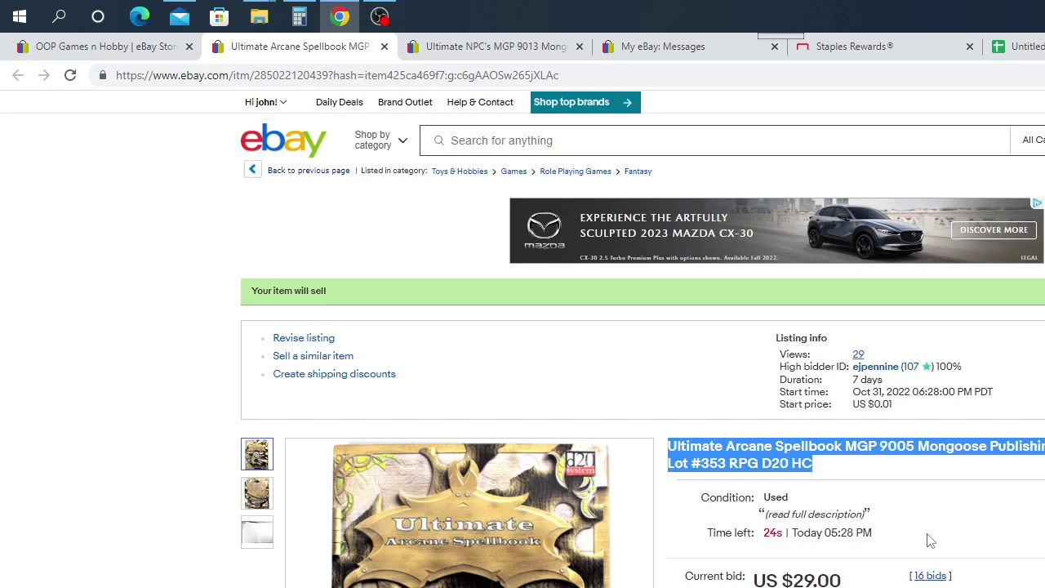
click(820, 470)
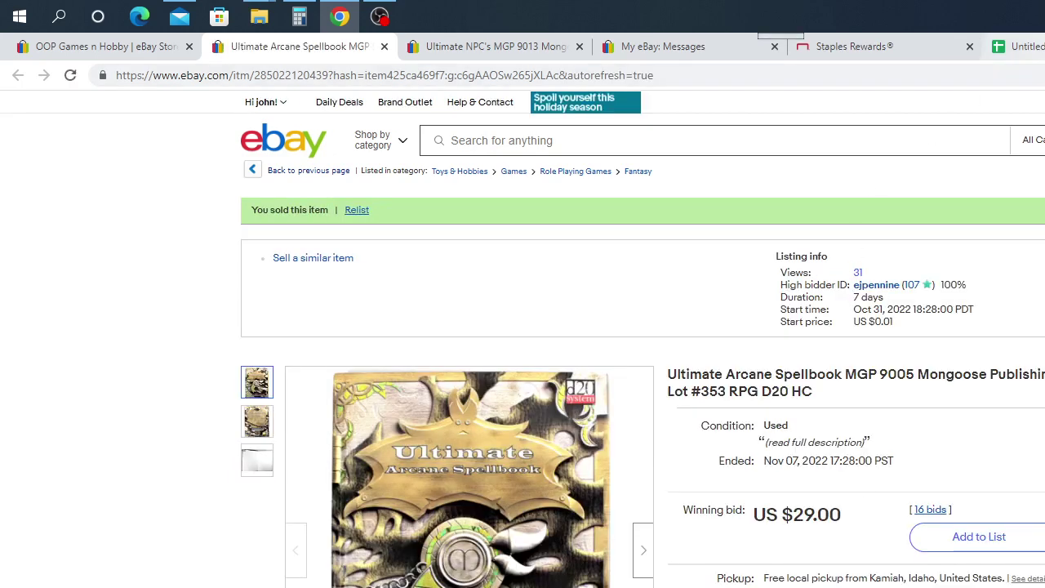
click(1017, 46)
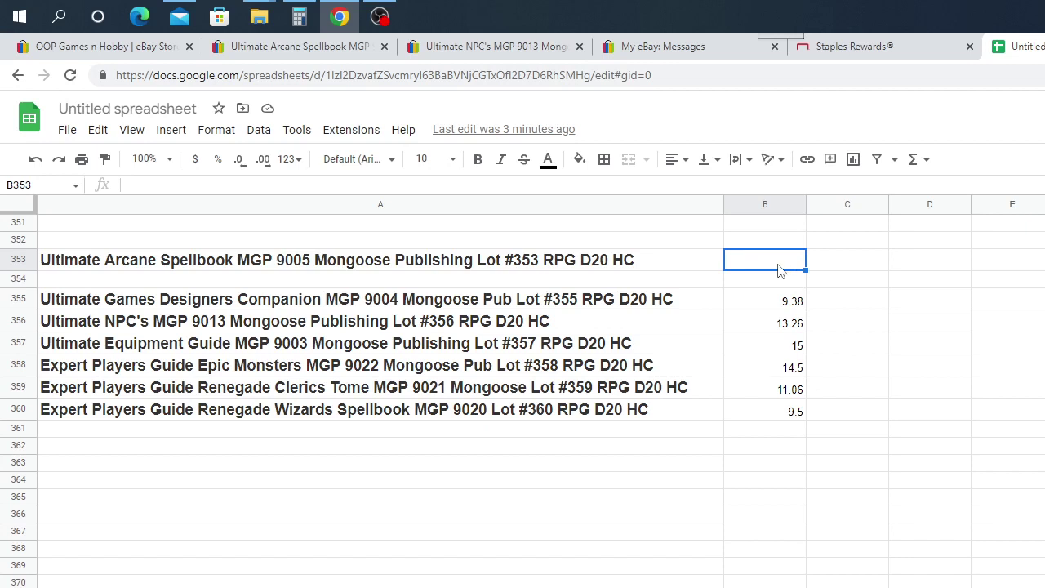
text(29.)
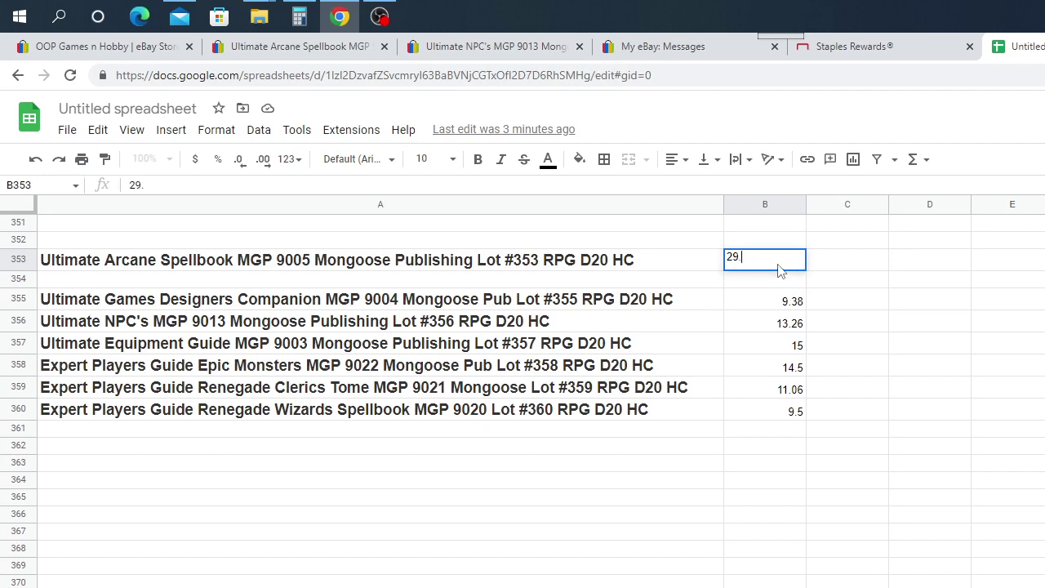
text(00)
click(864, 263)
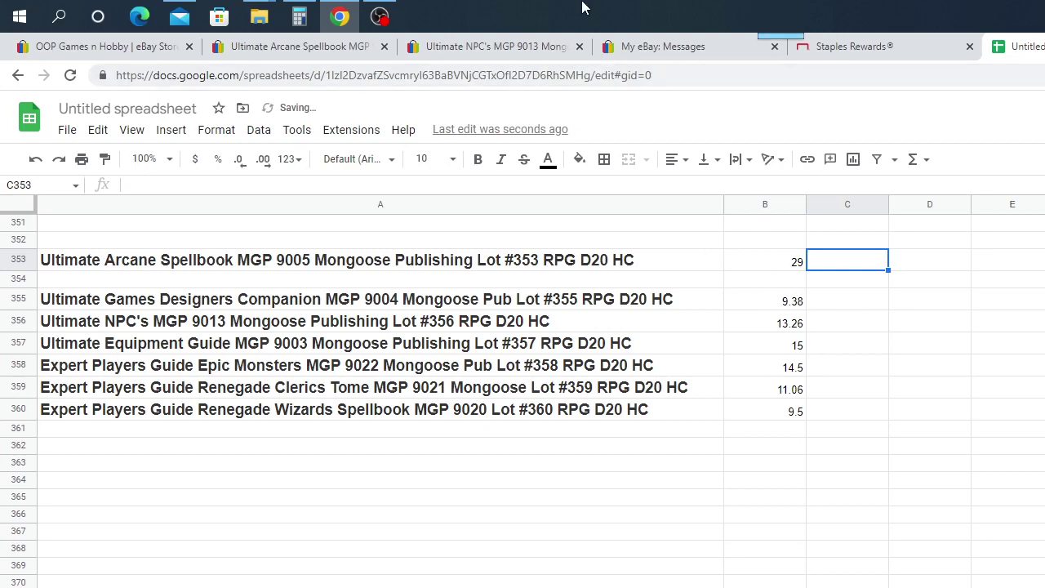
Close the Arcane Spellbook and Ultimate NPC's listings and open the Ultimate Feats listing from the eBay store page
click(319, 47)
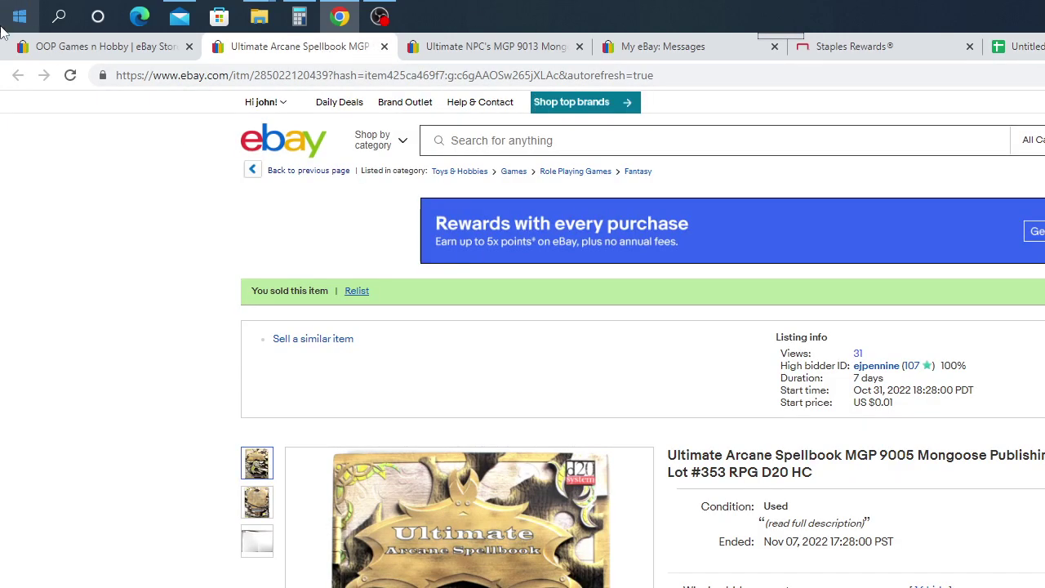
click(385, 46)
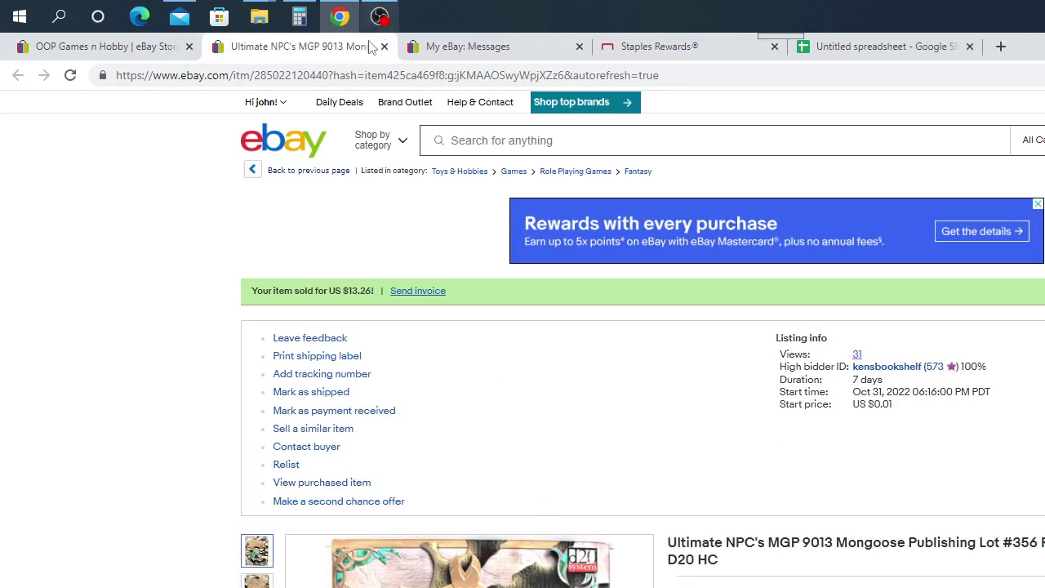
click(385, 46)
click(133, 49)
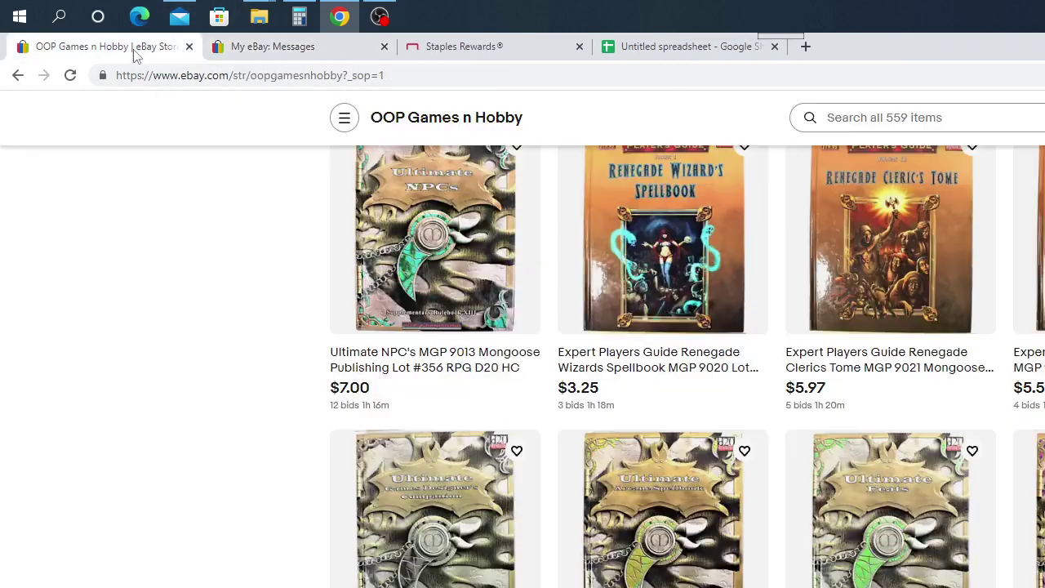
scroll(785, 546, down, 3)
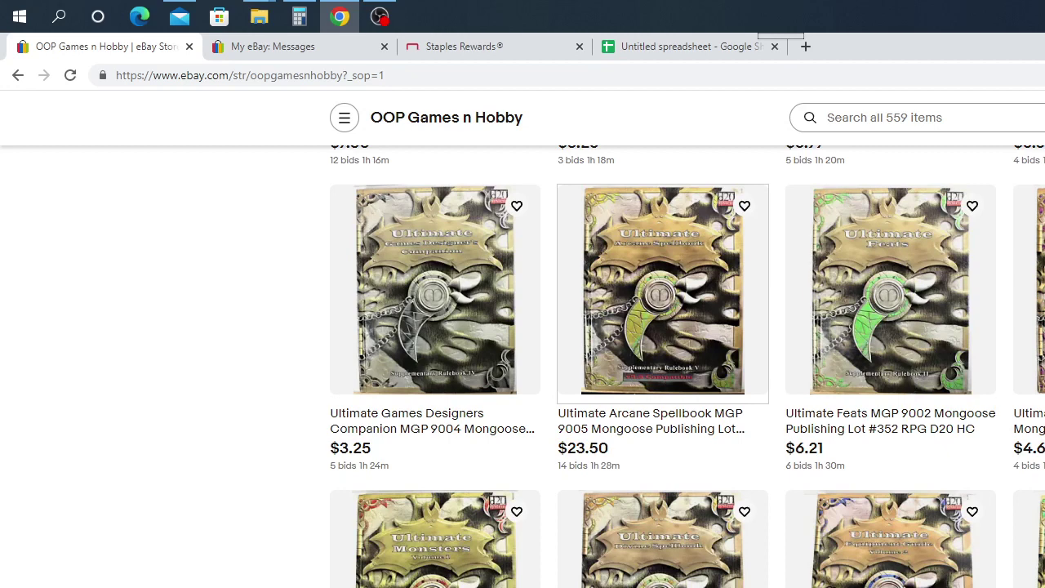
click(733, 399)
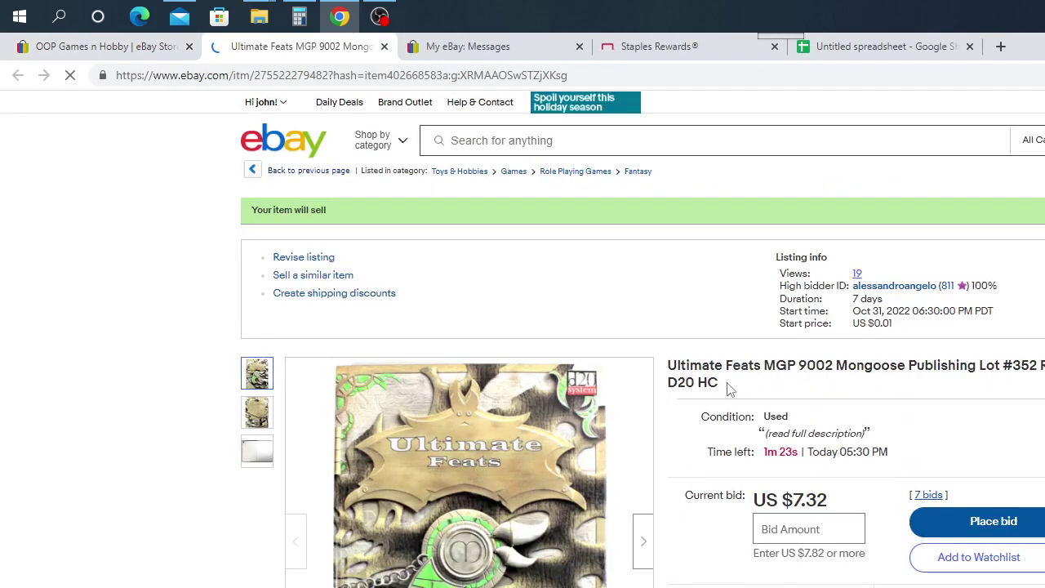
Copy the Ultimate Feats MGP 9002 listing title from eBay into cell A352 of the spreadsheet
drag(720, 384, 668, 368)
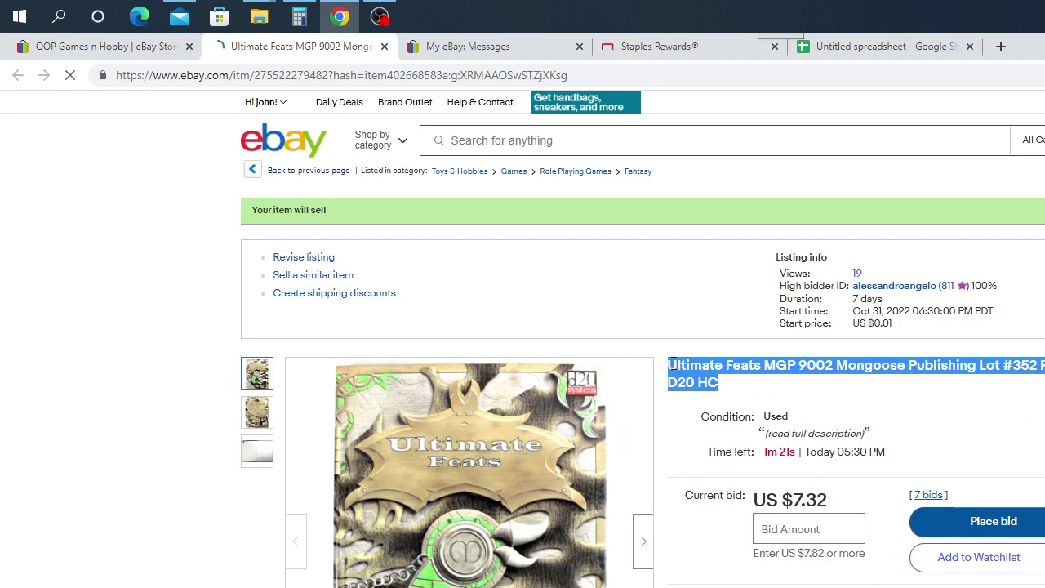
right_click(673, 367)
click(703, 380)
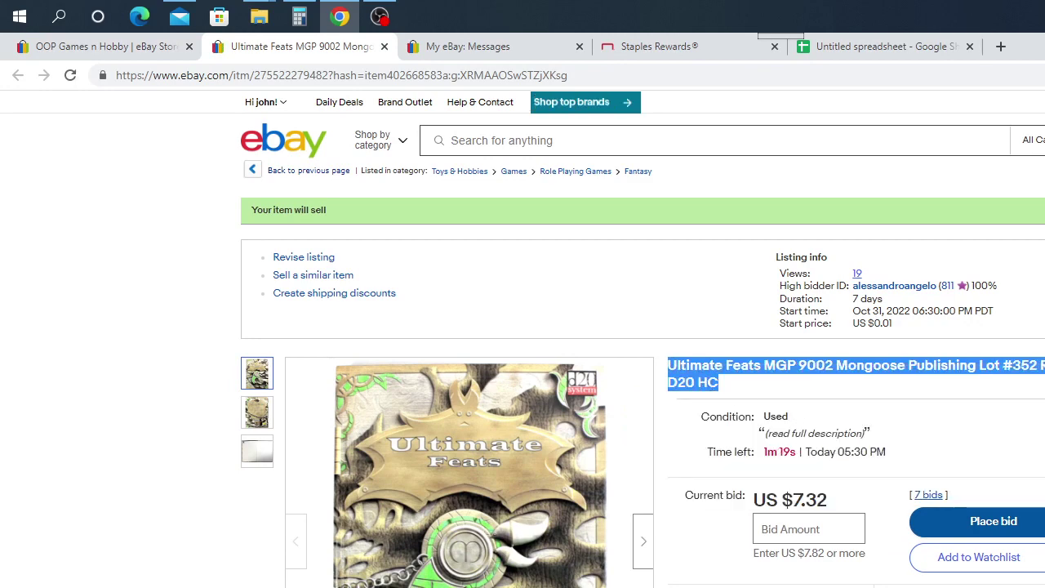
click(916, 49)
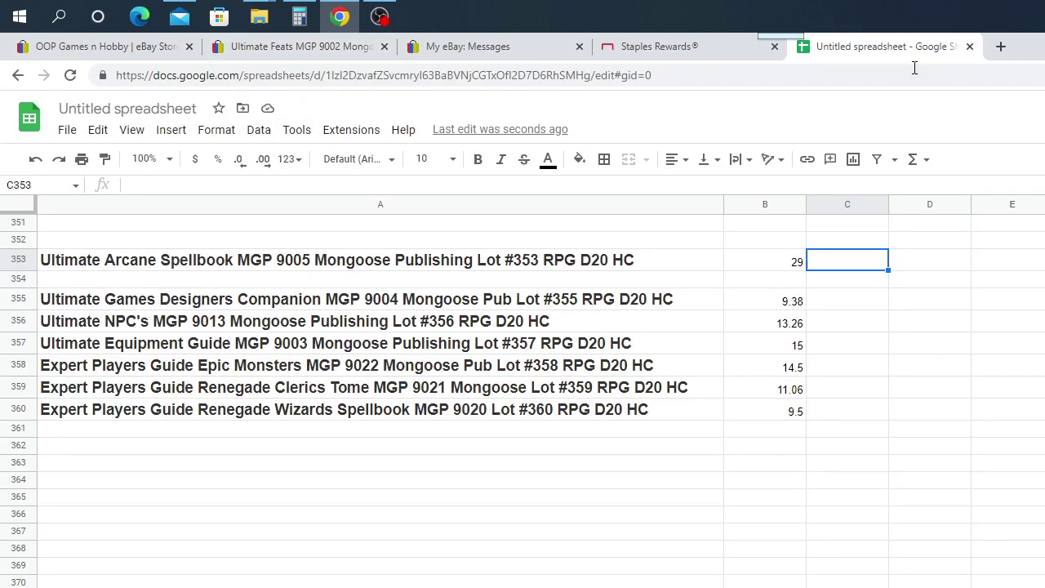
right_click(137, 239)
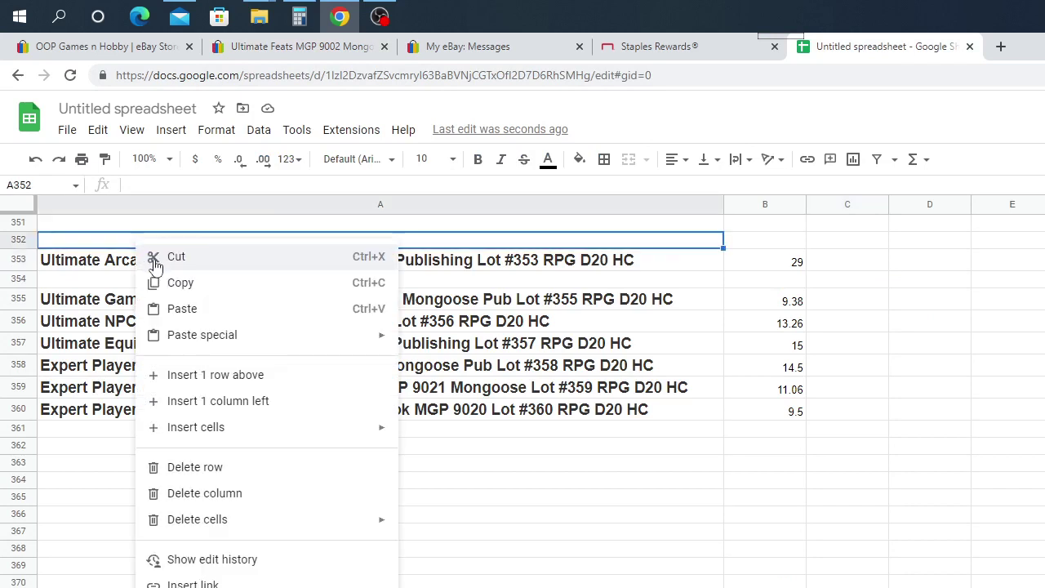
click(200, 311)
Check the Ultimate Feats listing's current bid before the auction closes and enter 7.32 in cell B352
click(778, 249)
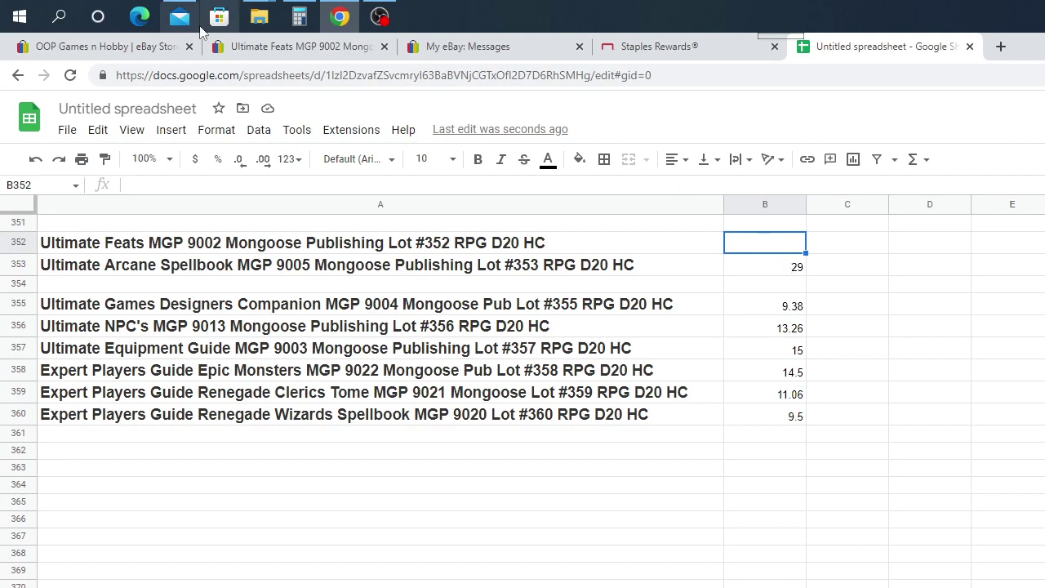
click(282, 49)
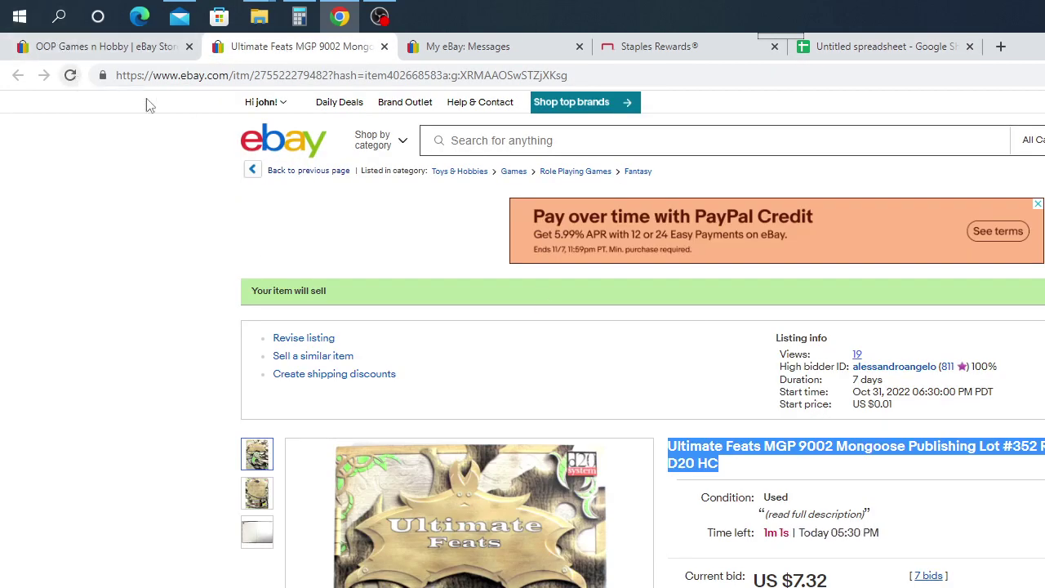
click(868, 51)
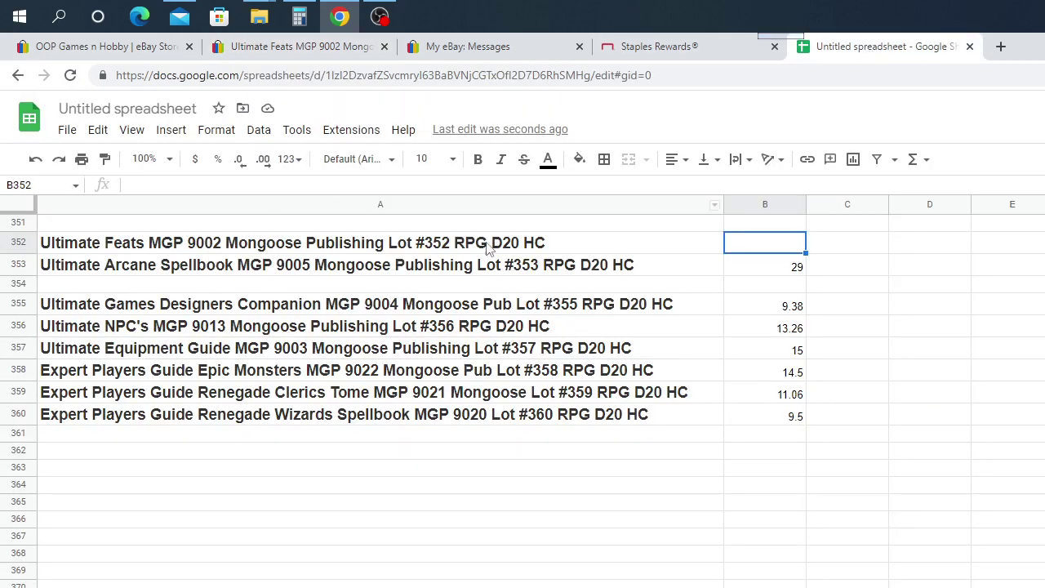
click(266, 50)
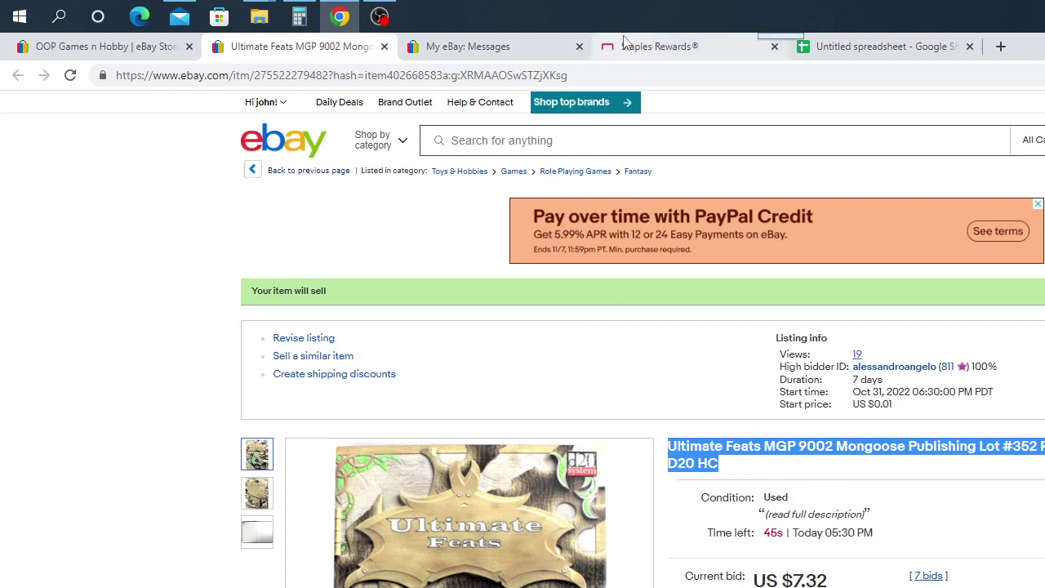
click(859, 51)
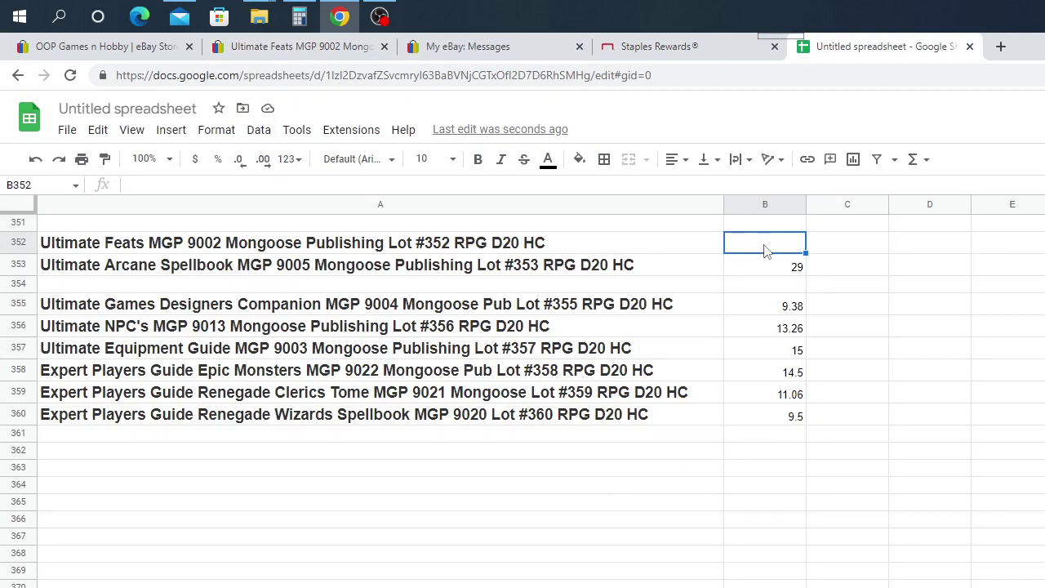
text(7.32)
click(925, 302)
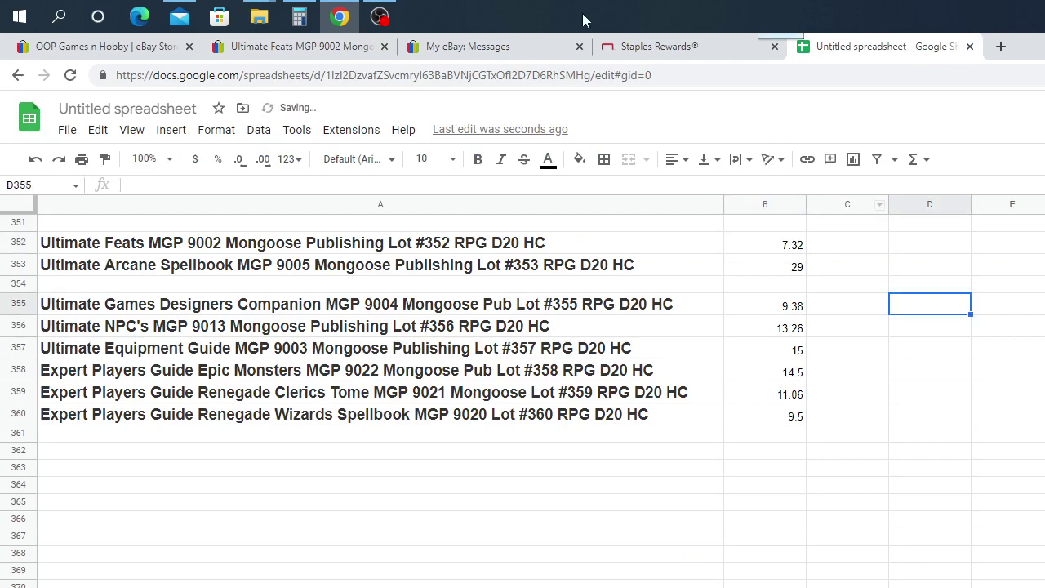
Watch the Ultimate Feats listing until its auction ends and set cell B352 to the final price of 15.50
click(468, 52)
click(280, 49)
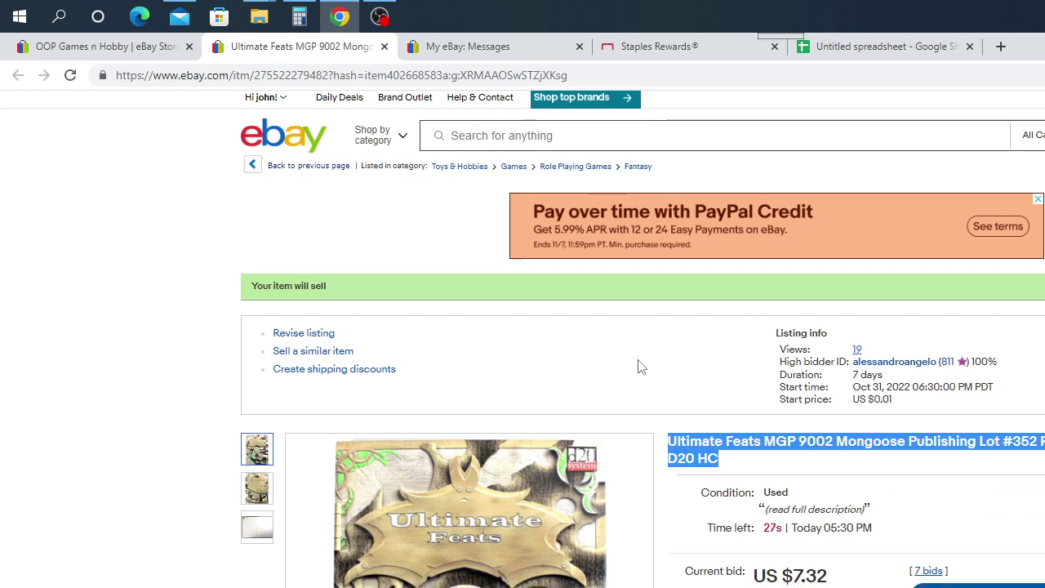
scroll(641, 367, down, 2)
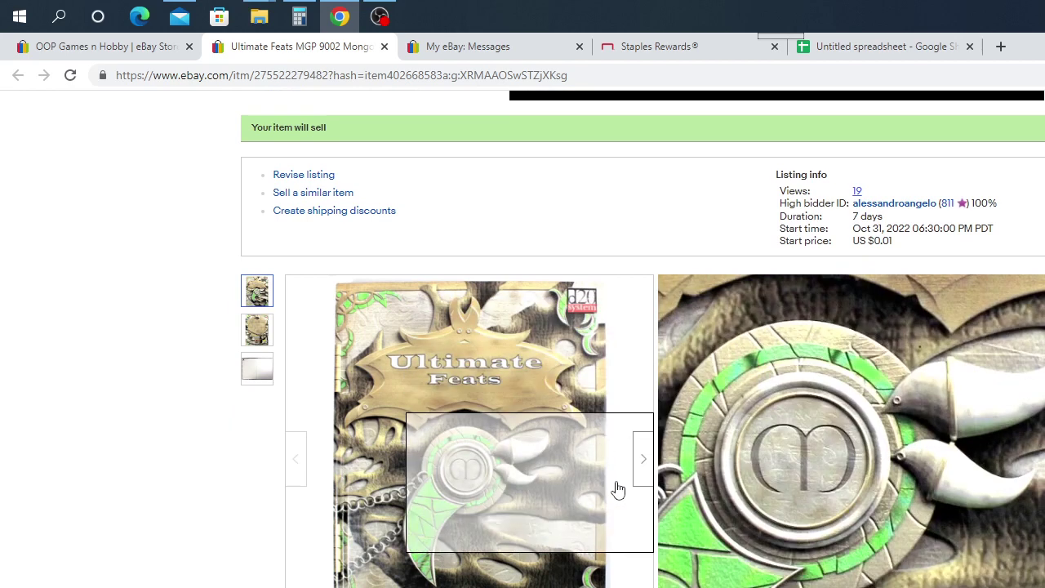
scroll(694, 367, up, 2)
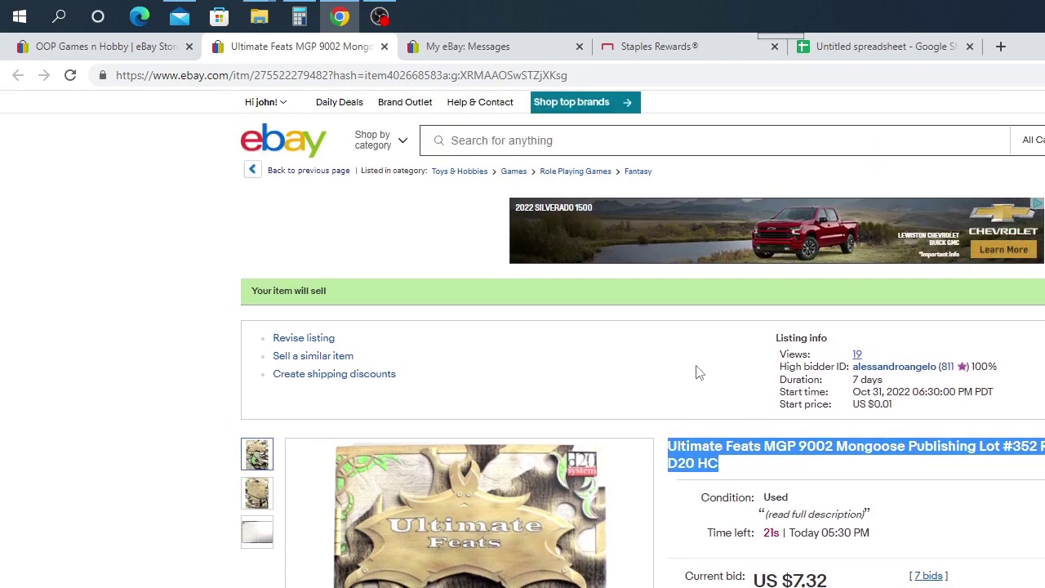
scroll(711, 384, down, 1)
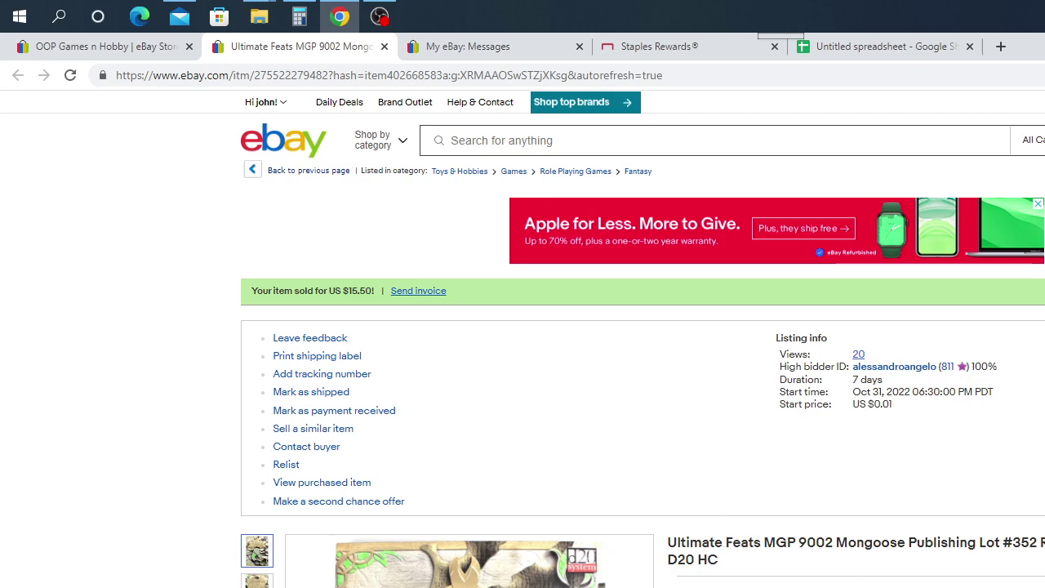
click(886, 49)
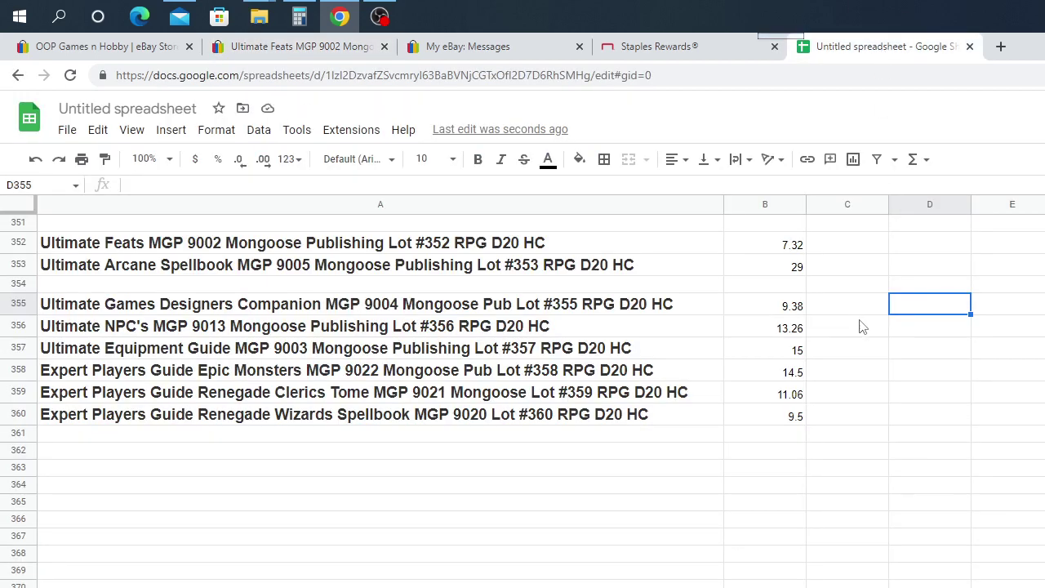
click(797, 245)
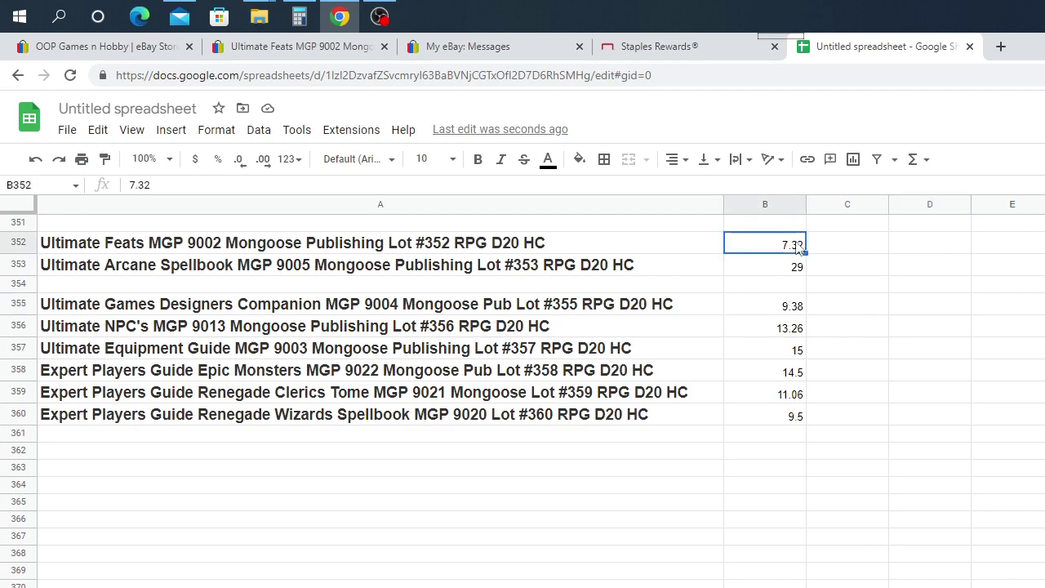
text(15.)
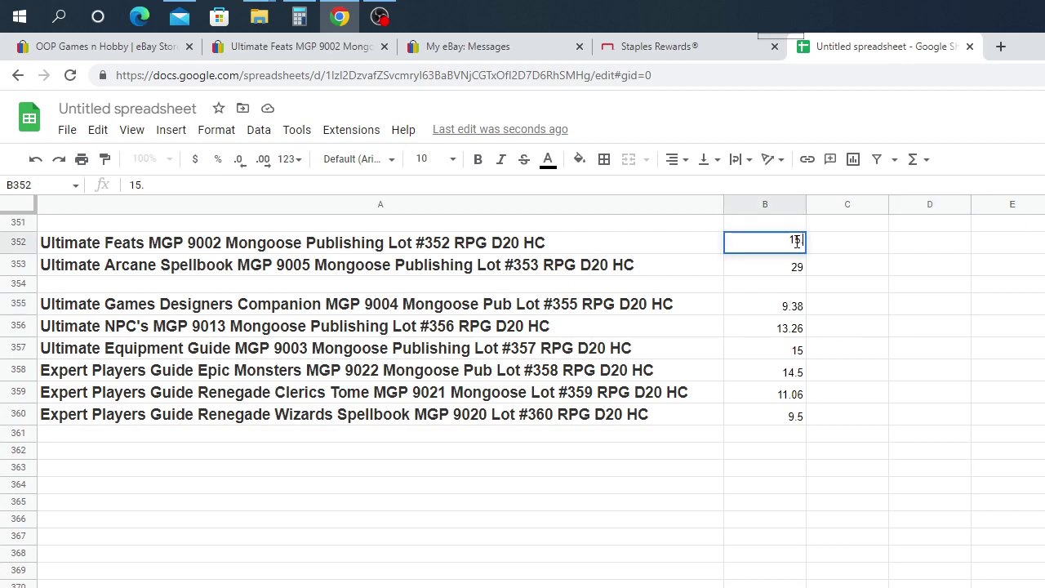
text(50)
click(335, 49)
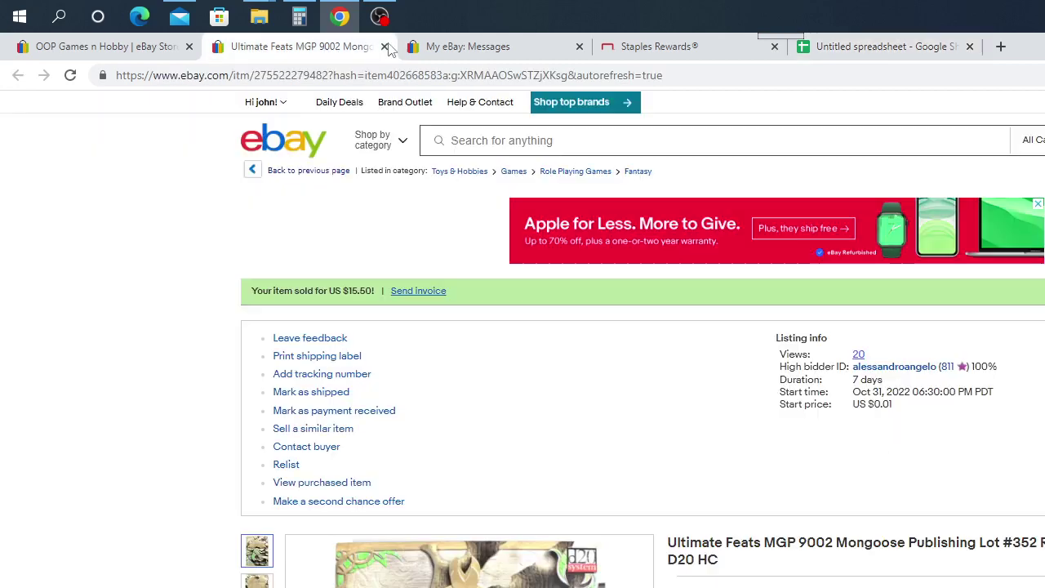
Close the Ultimate Feats listing and open the Ultimate Magic Items listing from the eBay store page
click(384, 47)
click(91, 49)
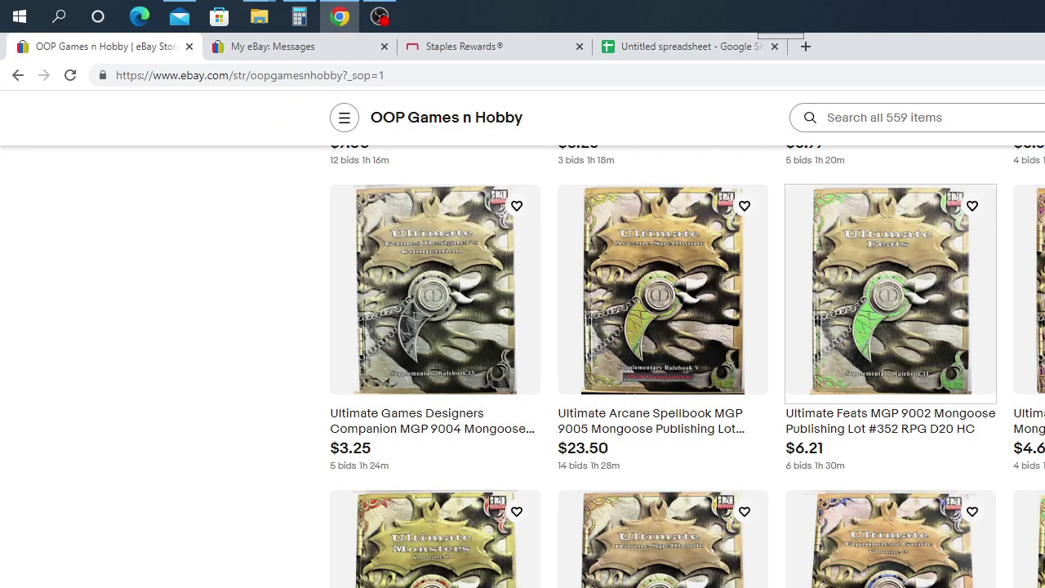
click(1029, 294)
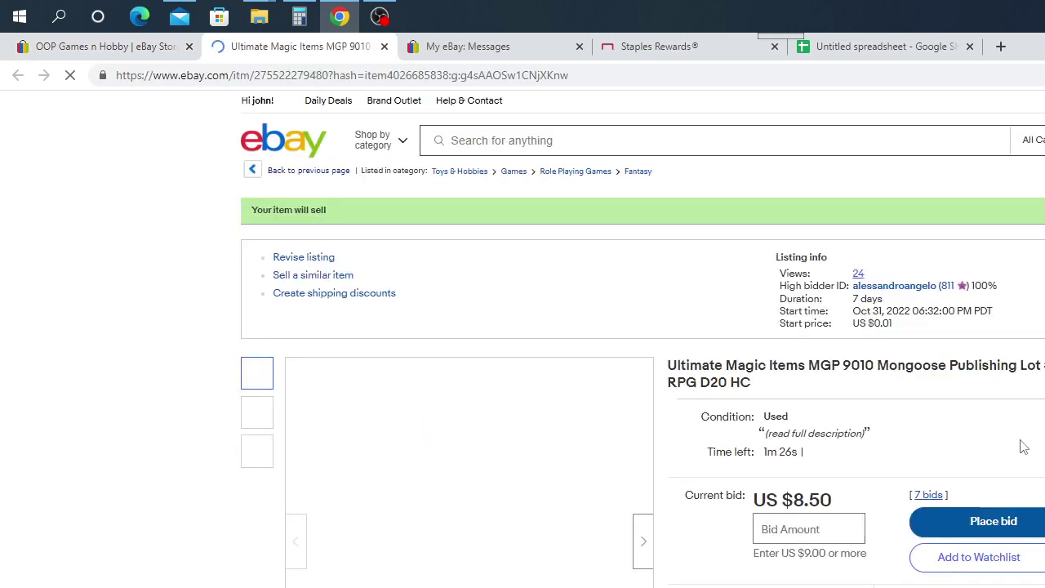
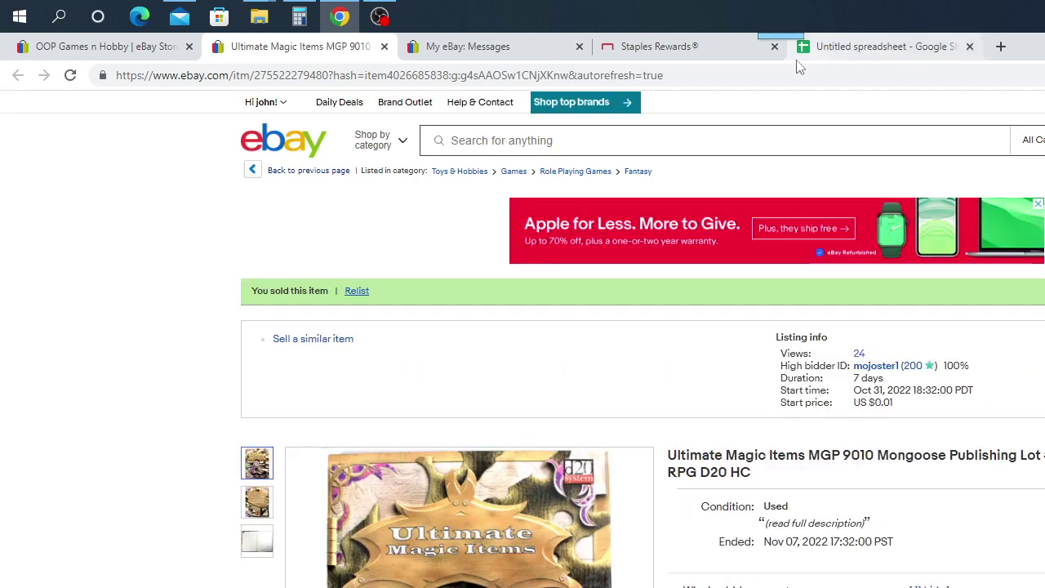
Copy the ended Ultimate Magic Items MGP 9010 listing title from eBay into cell A351 of the spreadsheet
click(895, 49)
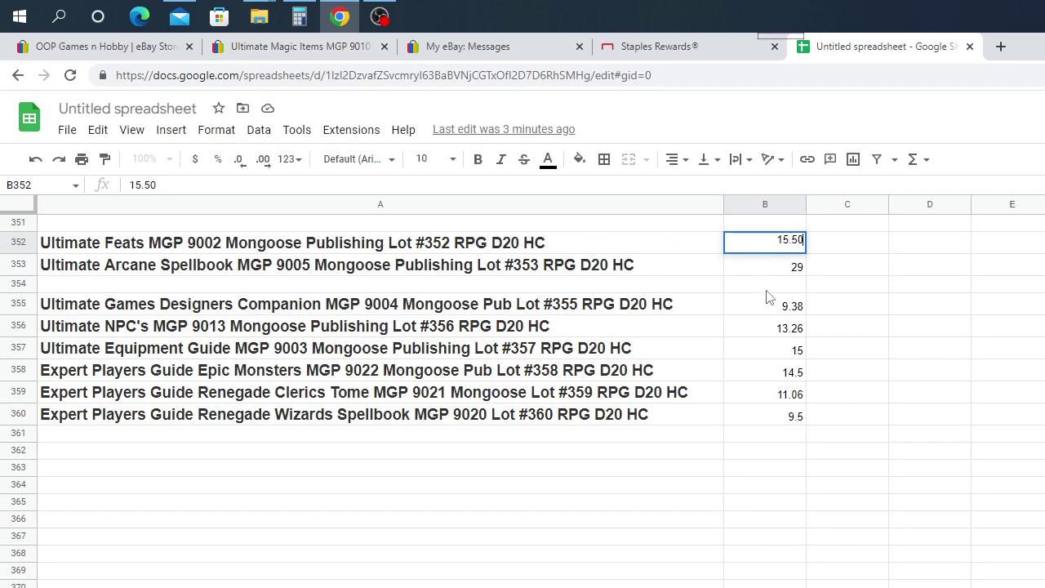
click(304, 47)
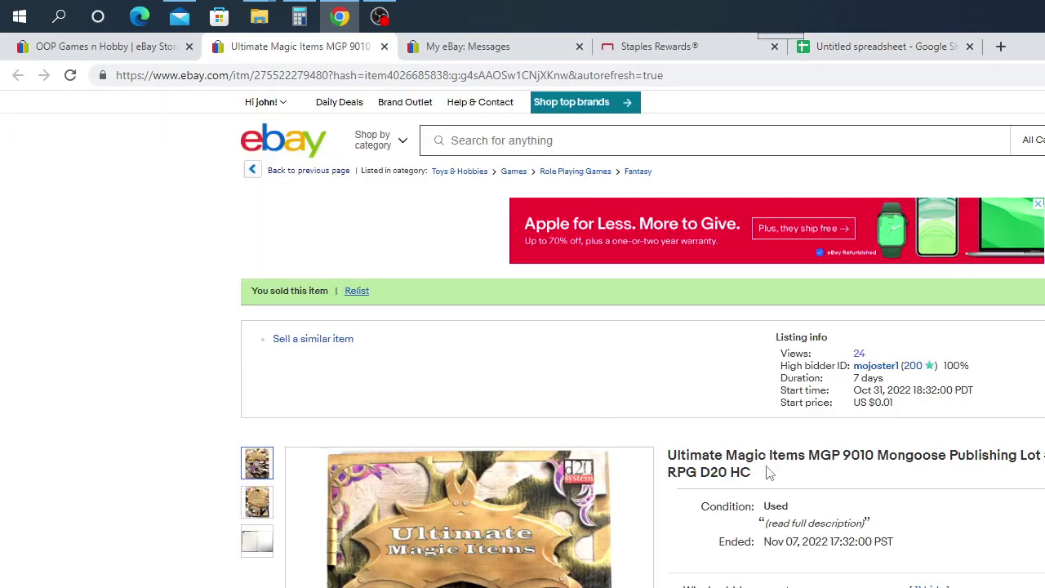
drag(770, 466, 668, 453)
right_click(693, 466)
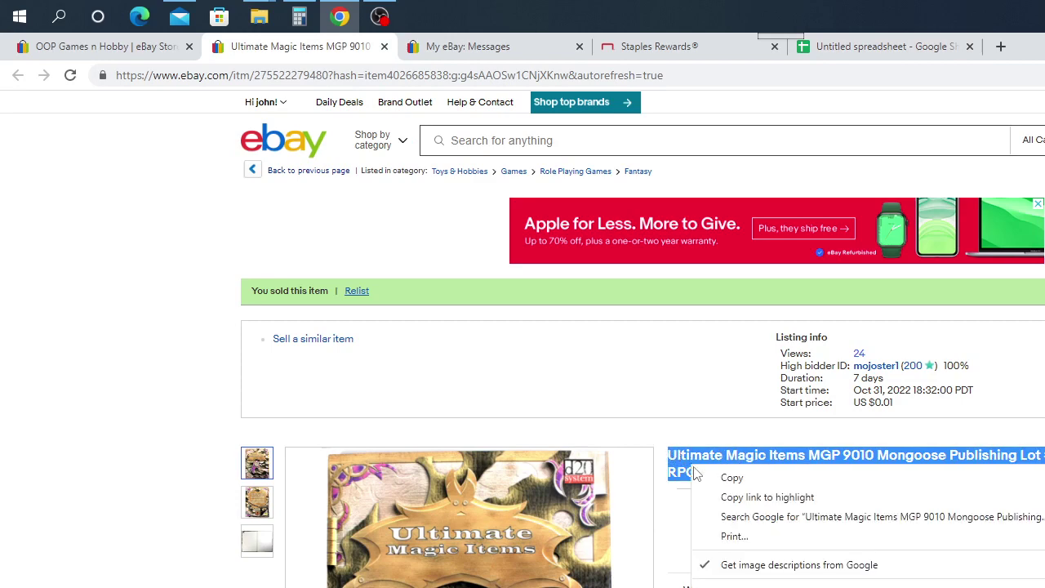
click(723, 478)
click(903, 47)
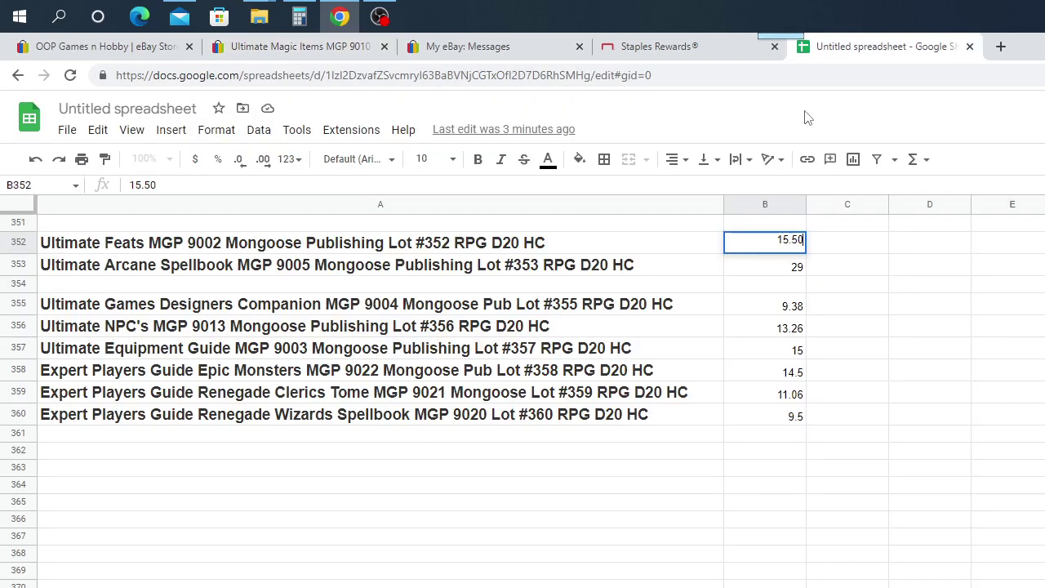
right_click(140, 226)
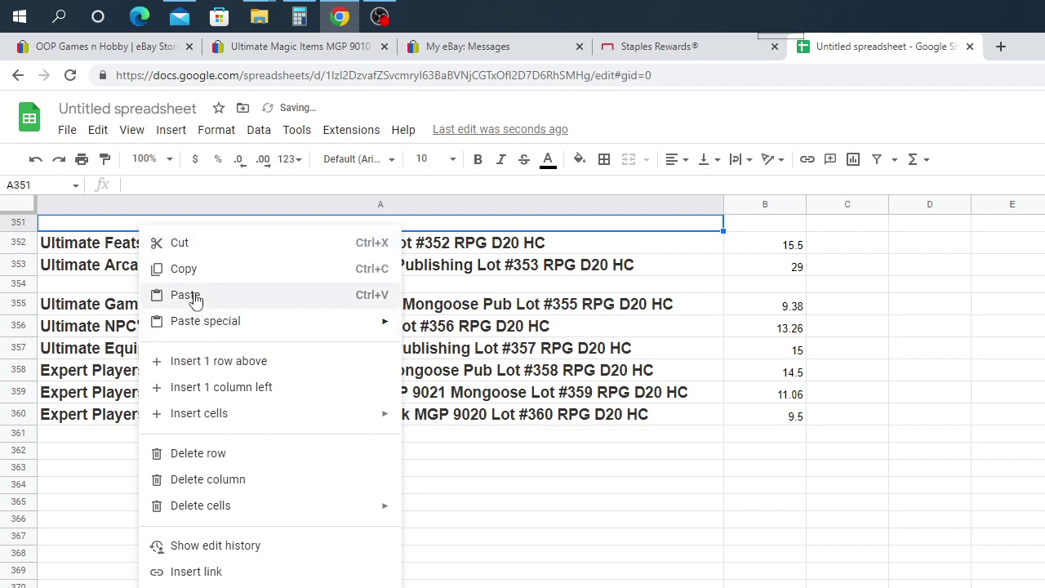
click(189, 295)
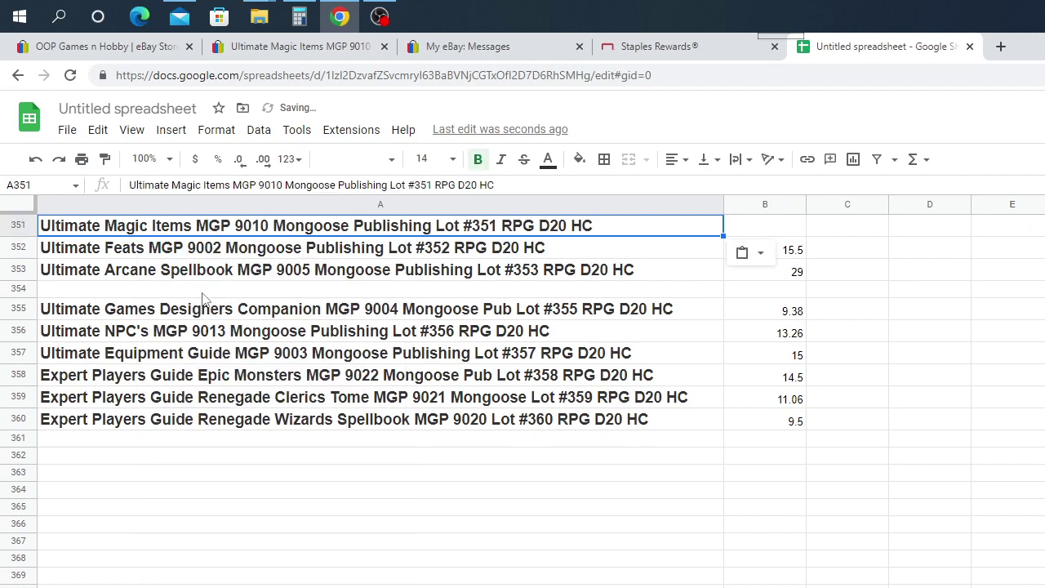
Enter the Ultimate Magic Items winning bid of 21.50 in cell B351
click(774, 233)
text(21)
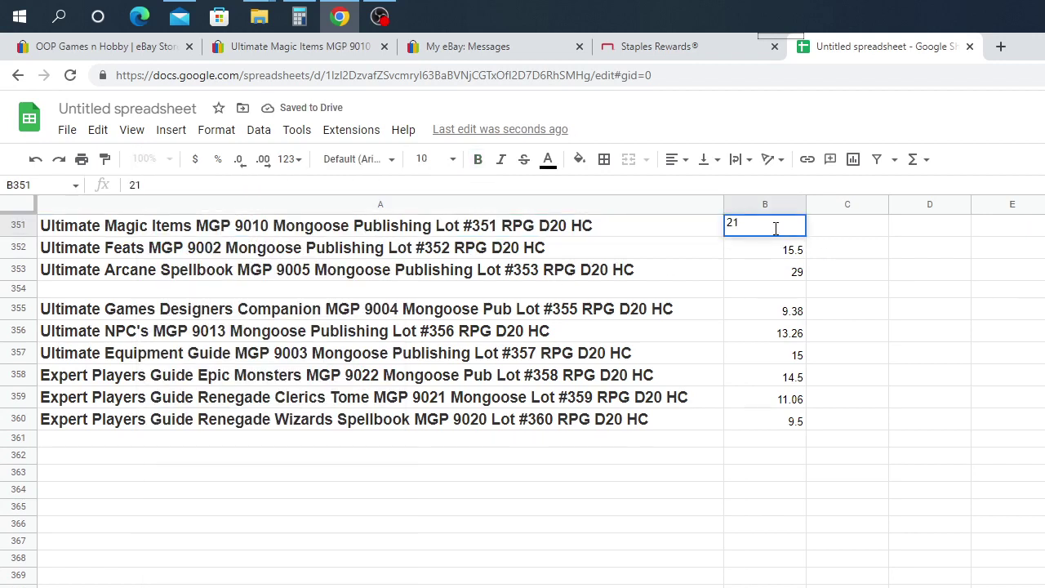
text(.50)
click(907, 299)
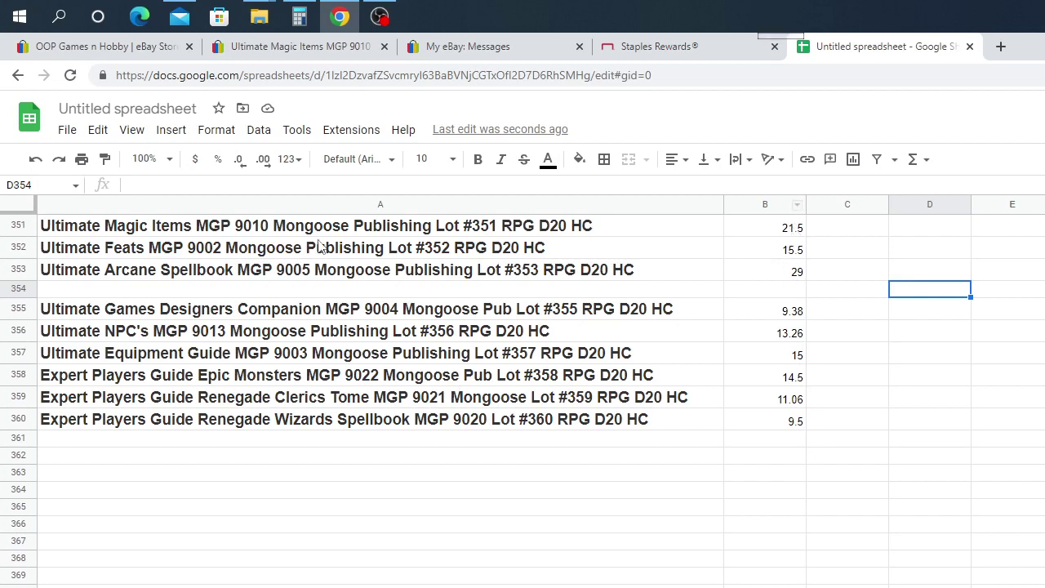
Close the Ultimate Magic Items listing and open the Ultimate Monsters Vol 1 listing from the eBay store page
click(266, 49)
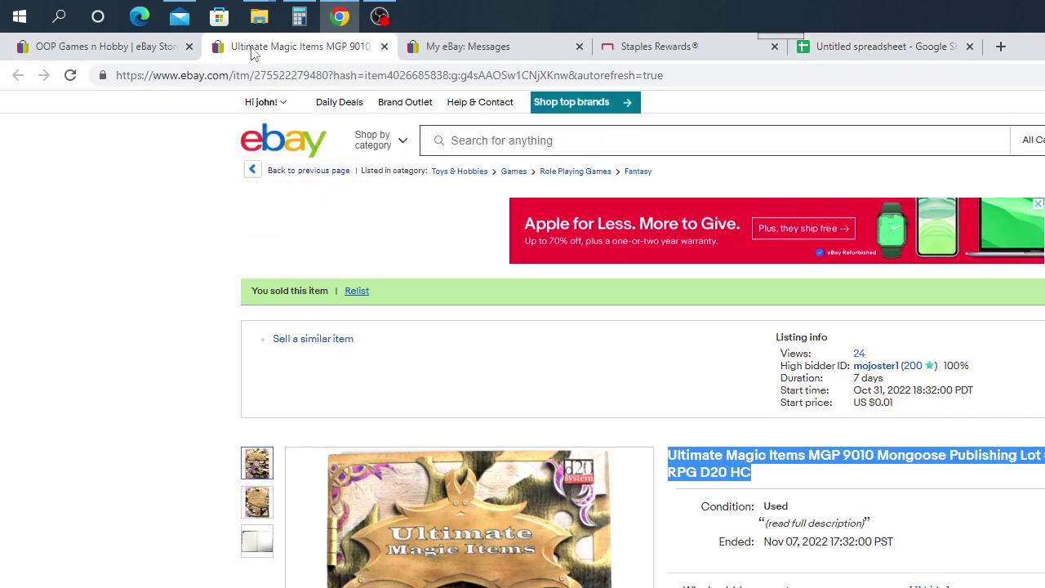
click(384, 46)
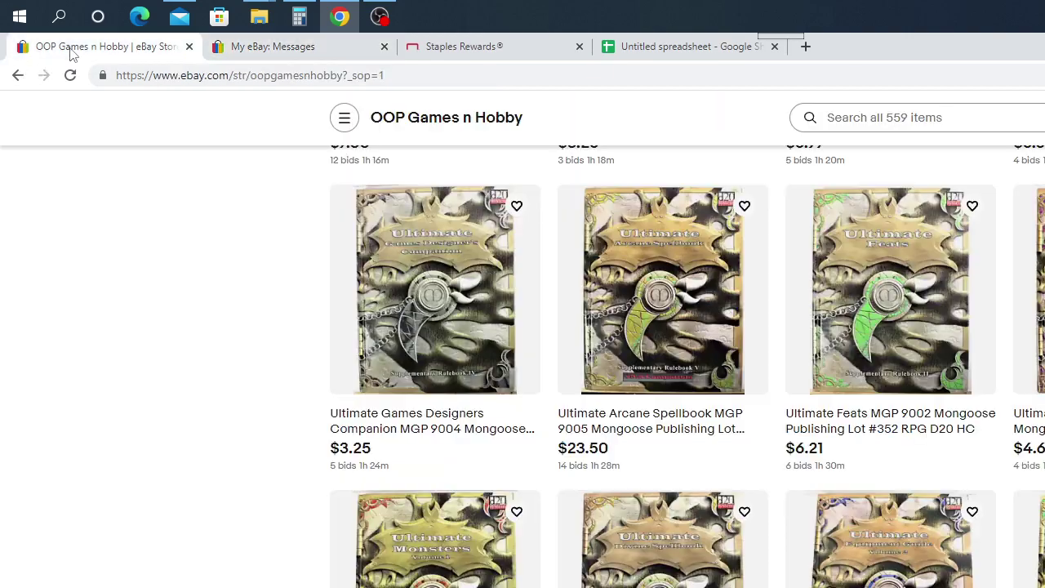
click(73, 47)
click(436, 539)
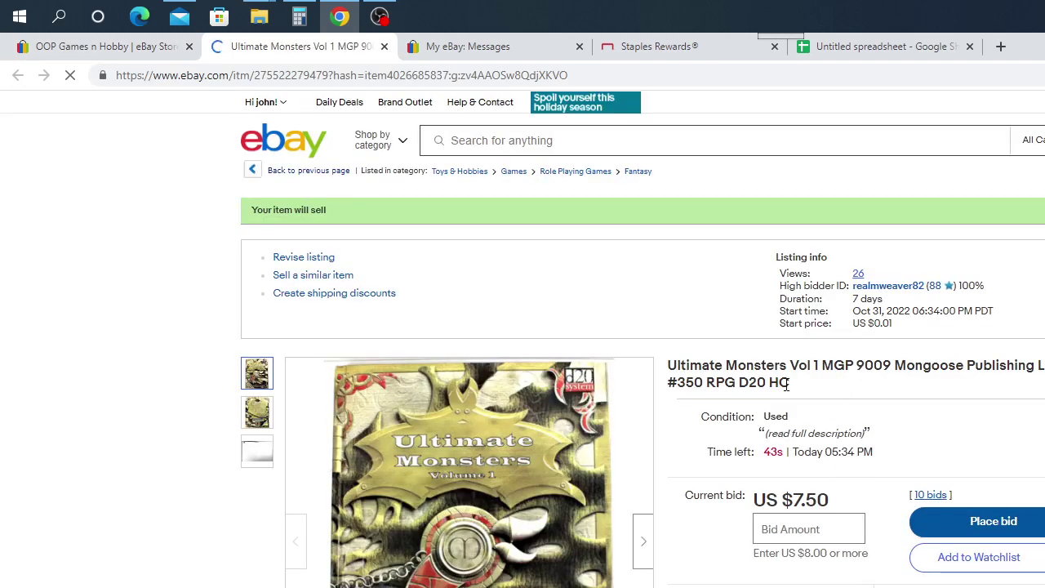
Copy the Ultimate Monsters Vol 1 listing title while its auction is still running
drag(799, 389, 670, 365)
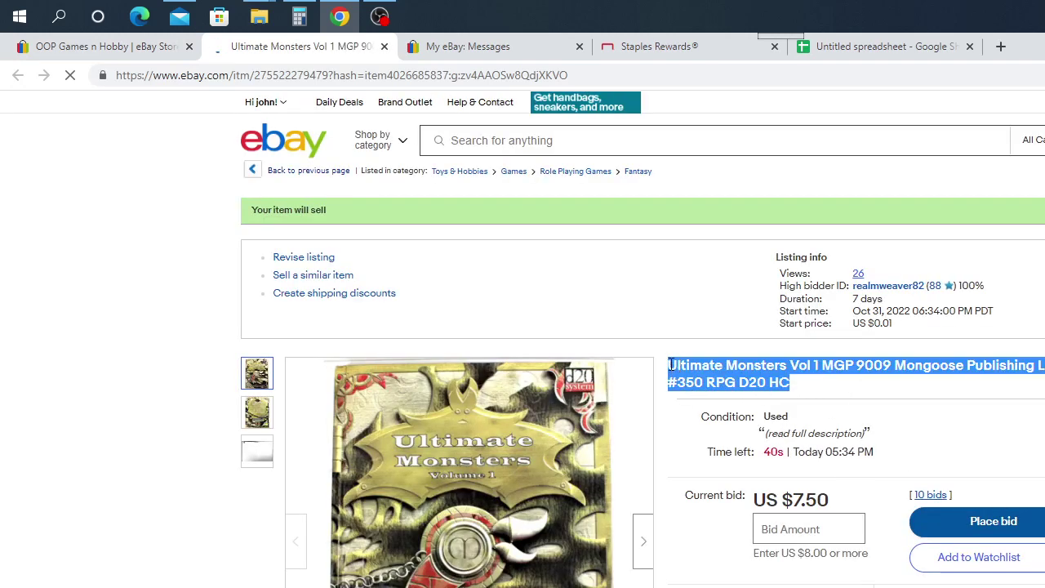
right_click(716, 382)
click(717, 385)
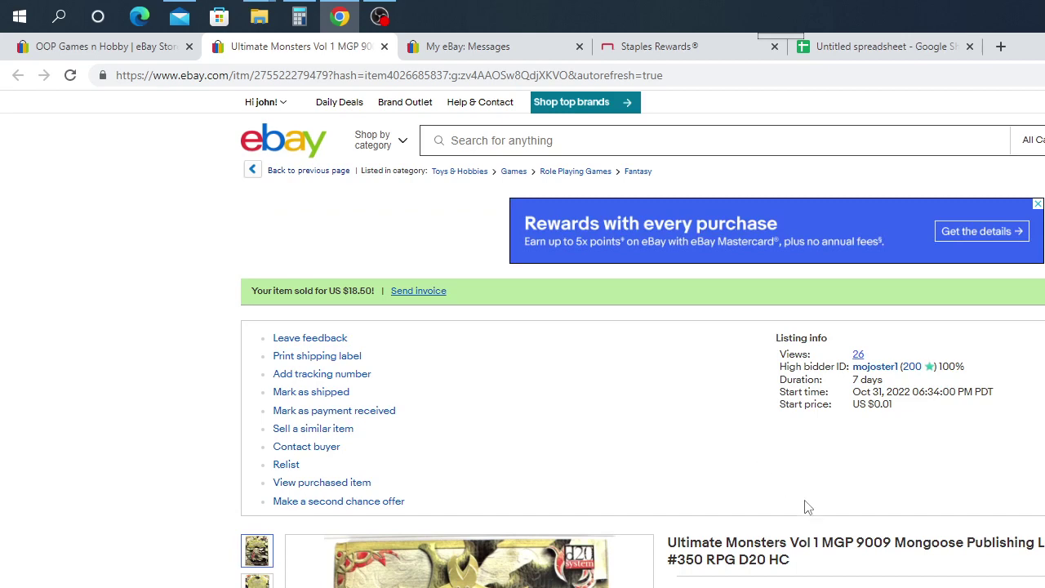
Copy the ended Ultimate Monsters Vol 1 MGP 9009 listing title from eBay into cell A350 of the spreadsheet
click(880, 50)
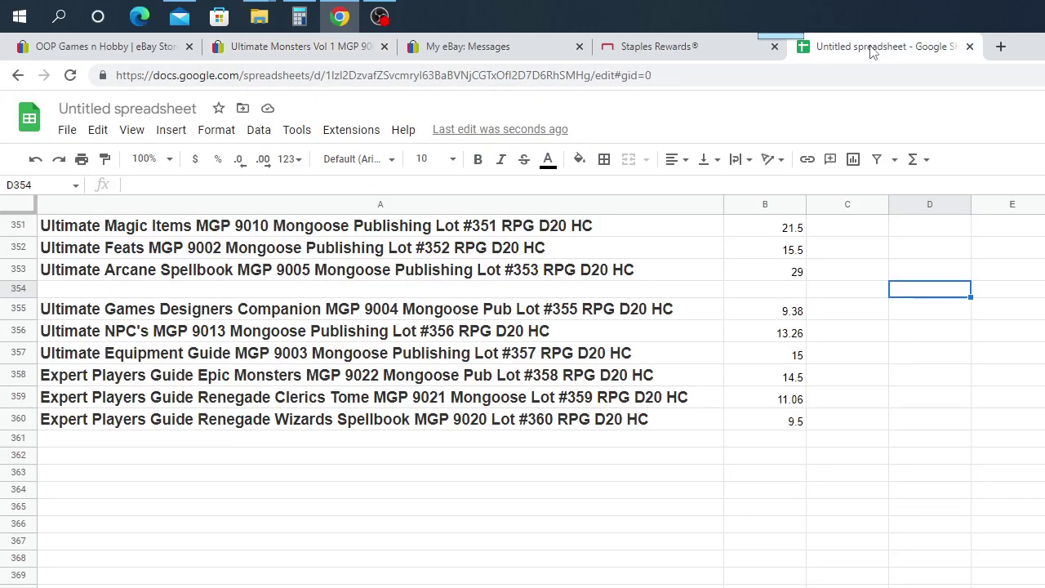
scroll(745, 411, up, 1)
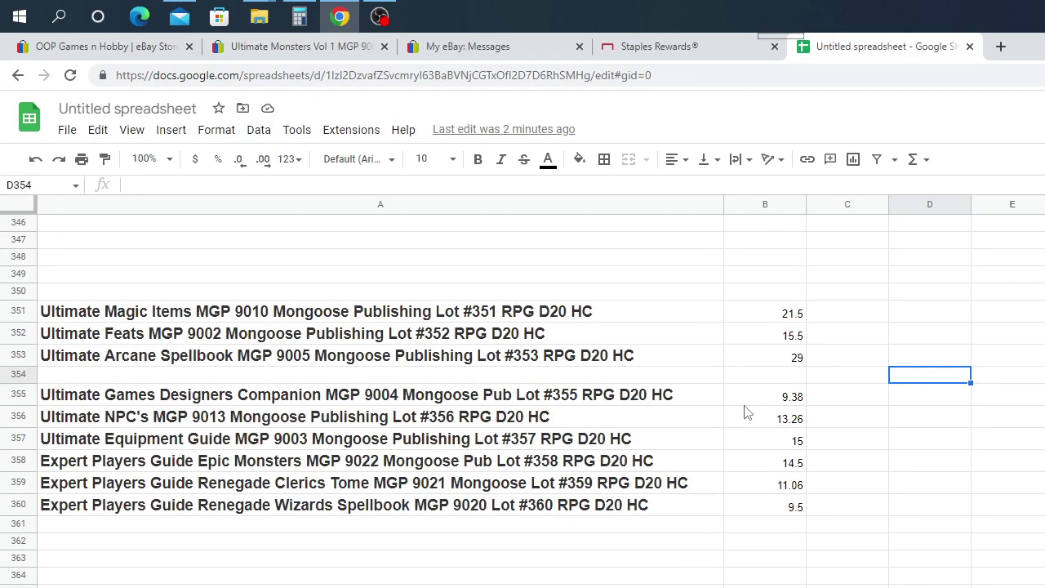
click(310, 46)
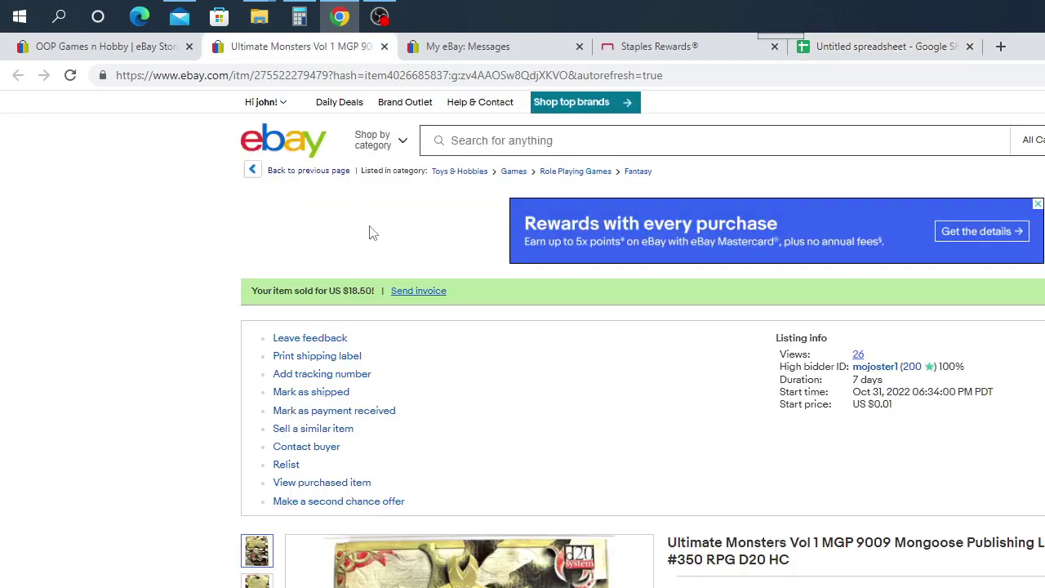
drag(825, 570, 670, 543)
right_click(675, 543)
click(715, 557)
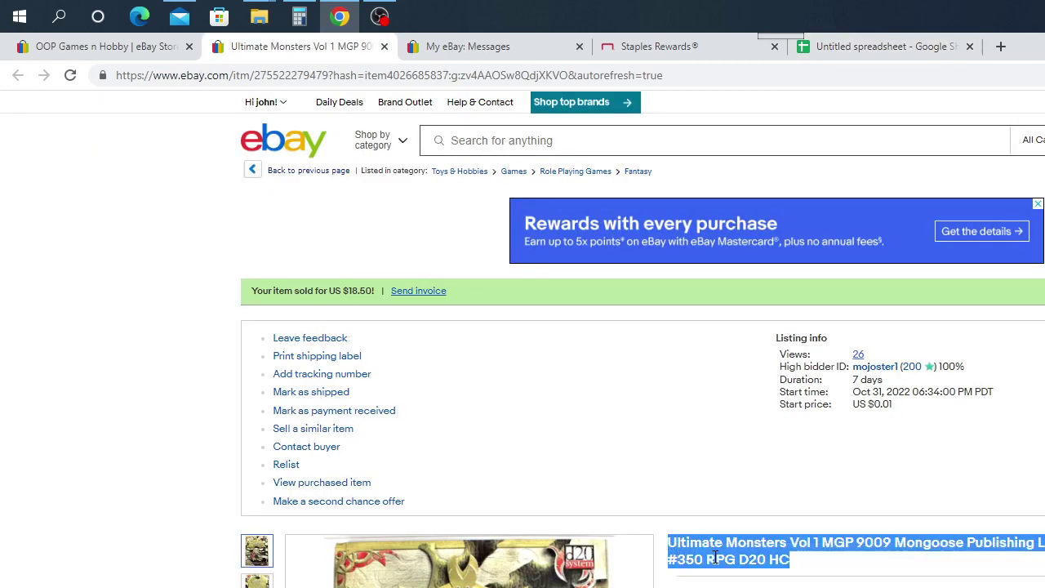
click(861, 49)
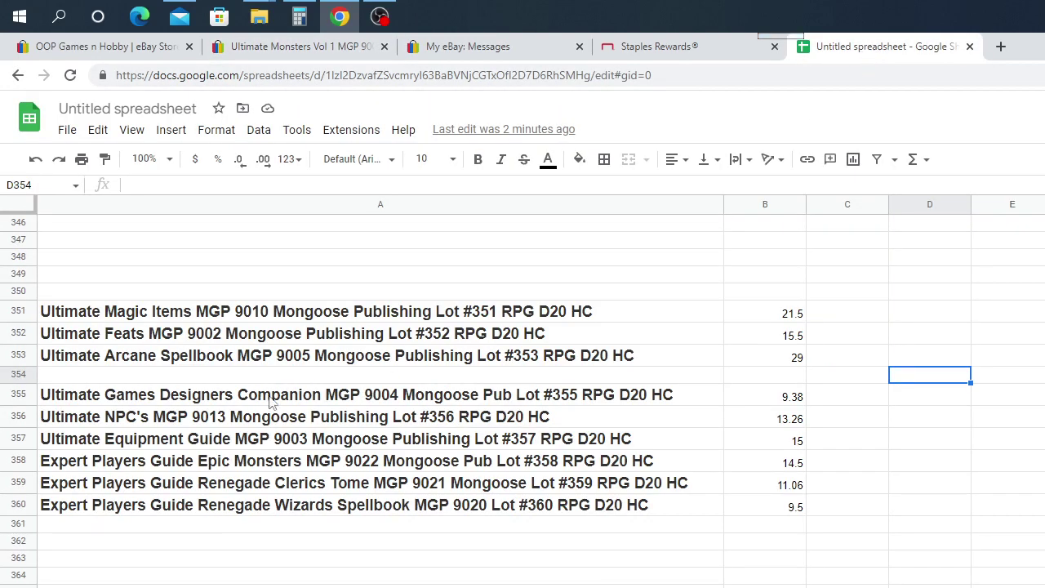
right_click(83, 294)
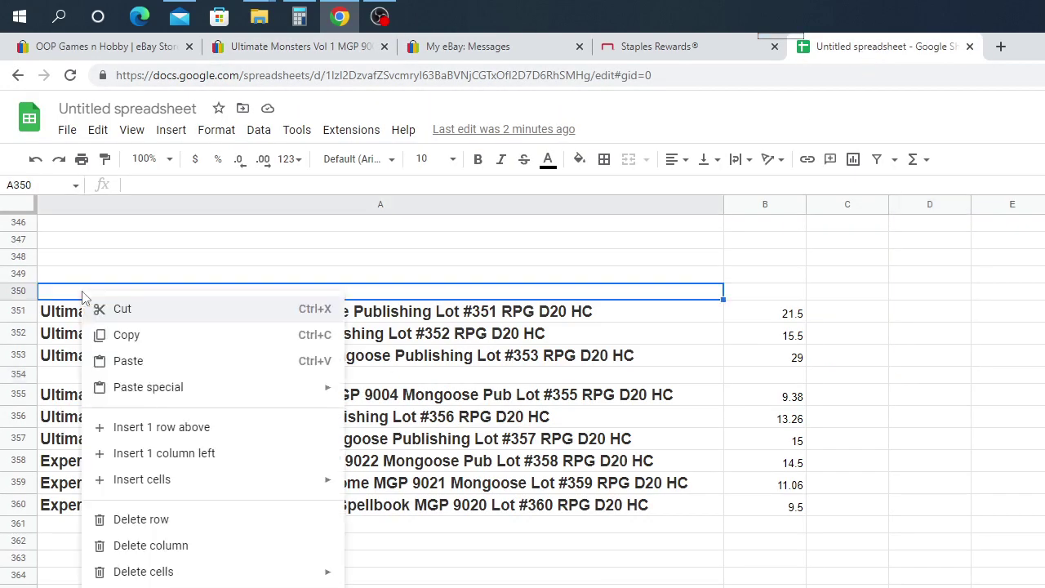
click(136, 366)
Enter the Ultimate Monsters Vol 1 winning bid of 18.50 in cell B350
click(786, 299)
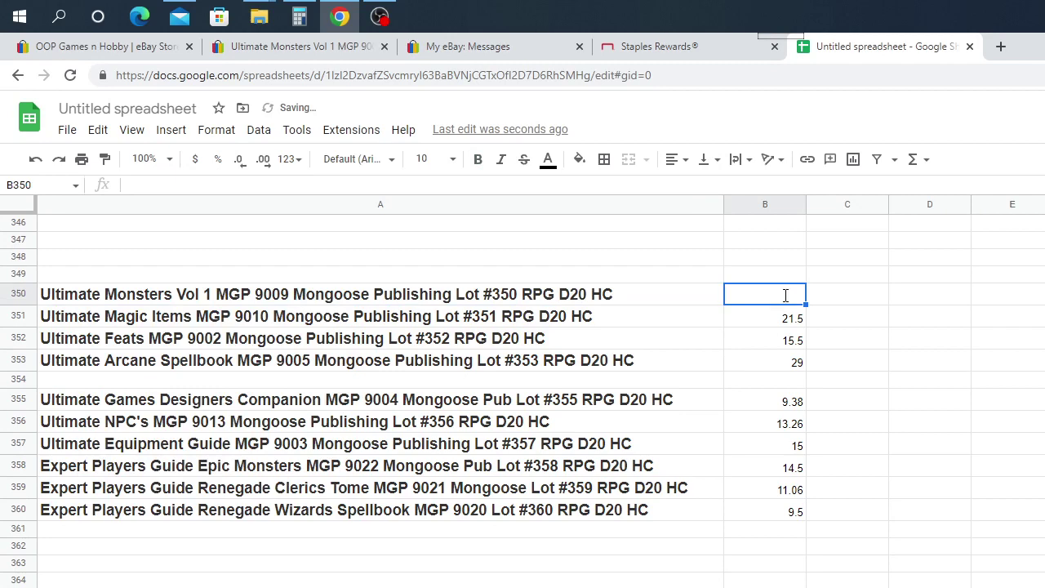
text(18.50)
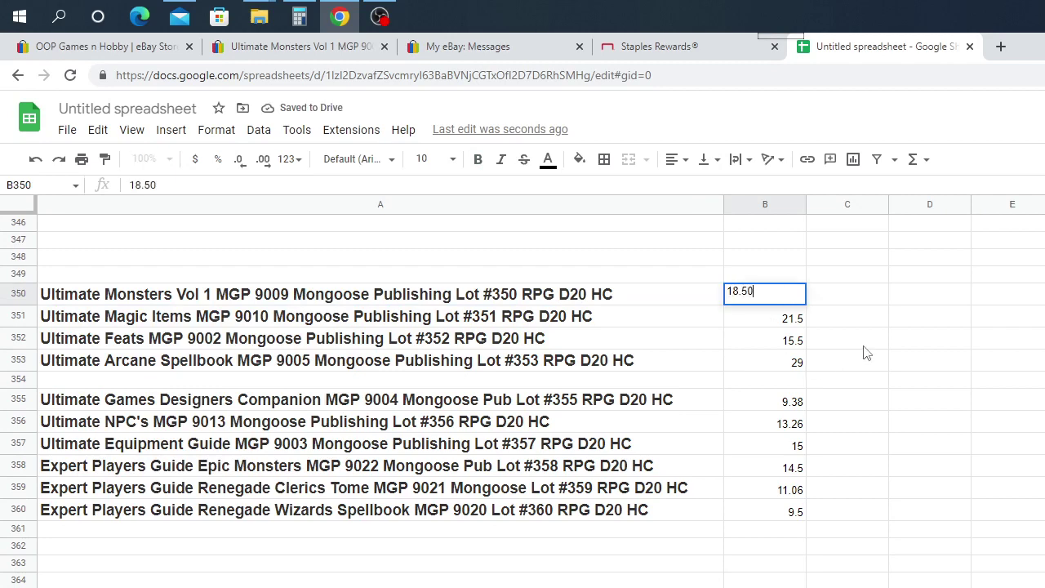
click(865, 350)
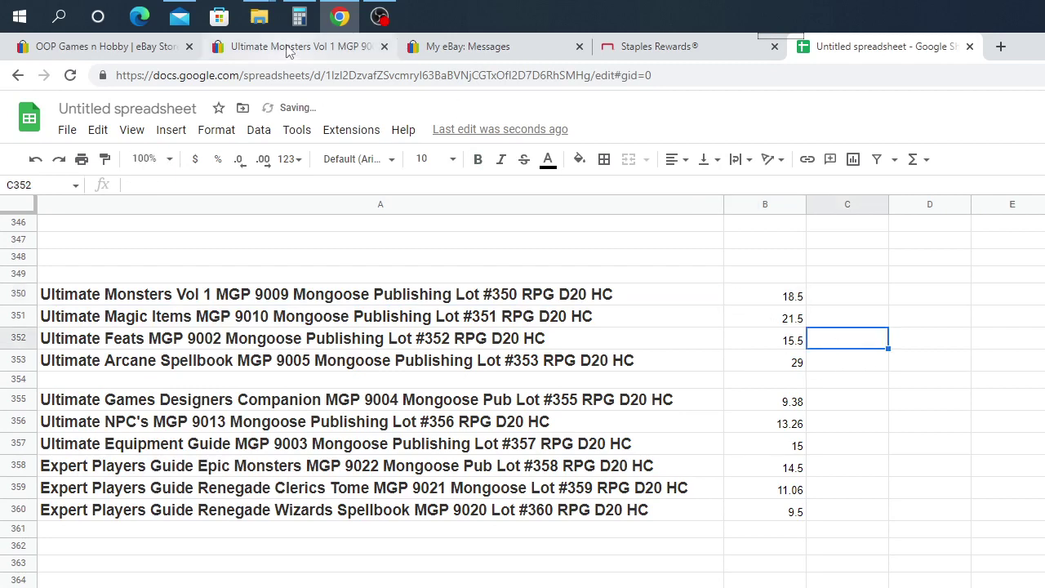
Close the Ultimate Monsters Vol 1 listing and reload the OOP Games n Hobby store page on eBay
click(369, 49)
click(384, 47)
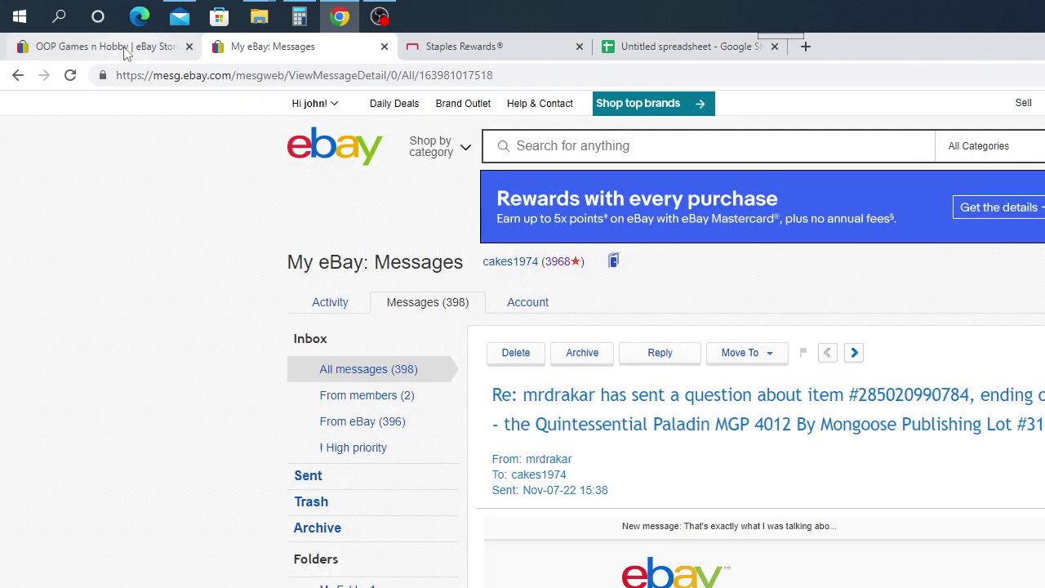
click(127, 49)
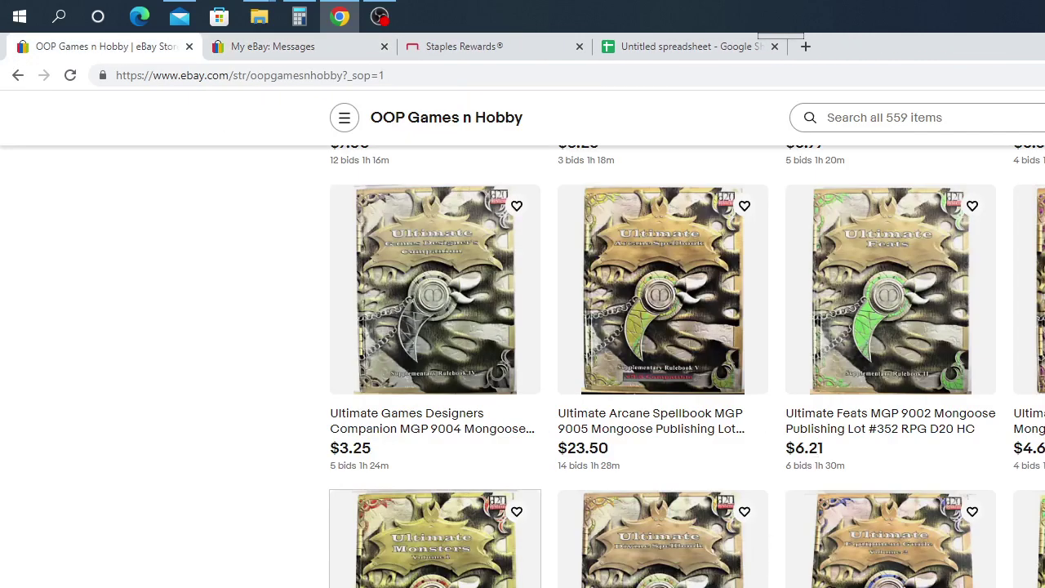
scroll(433, 522, down, 2)
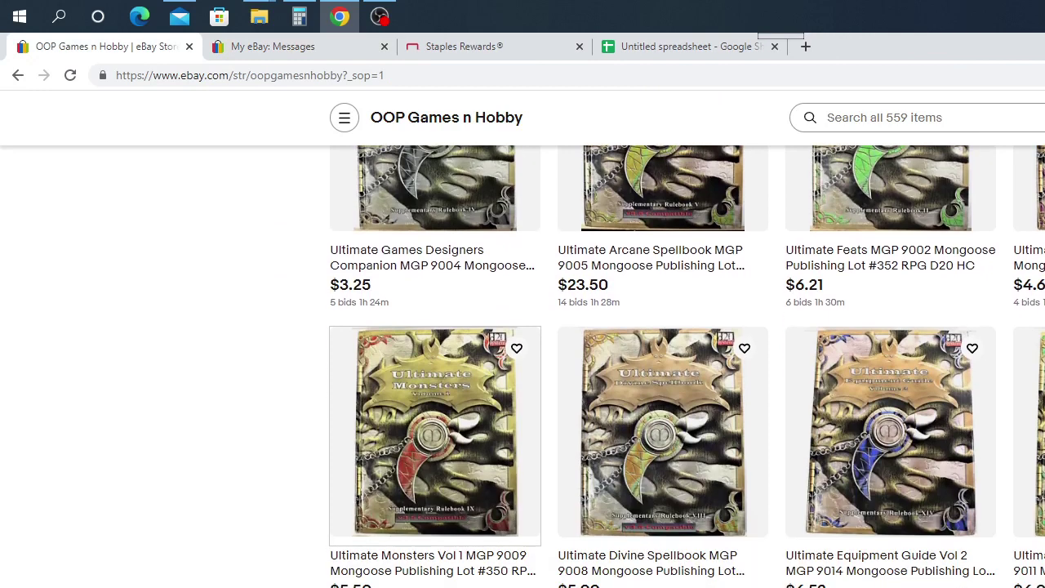
scroll(433, 490, up, 1)
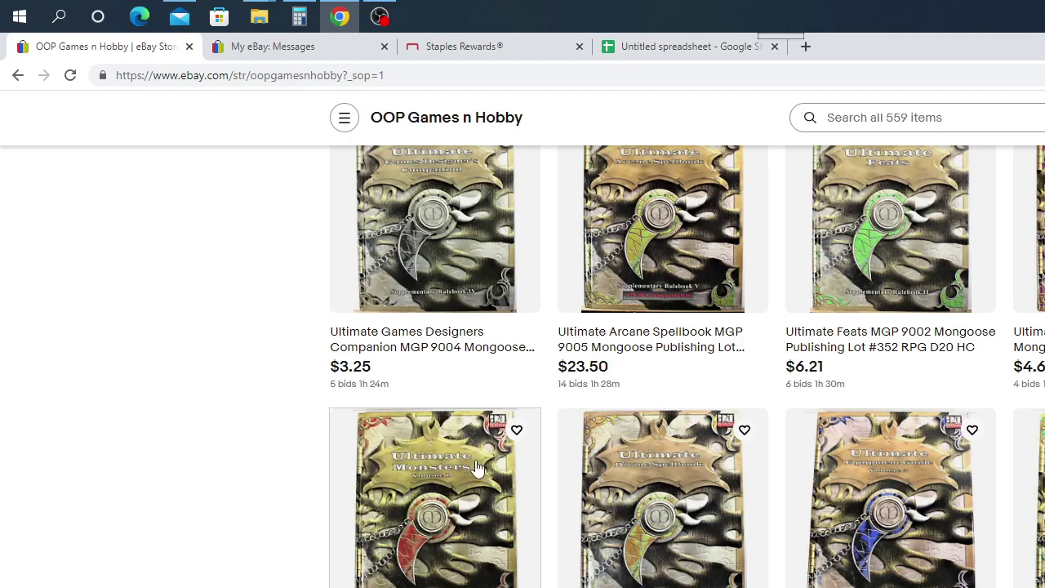
click(71, 76)
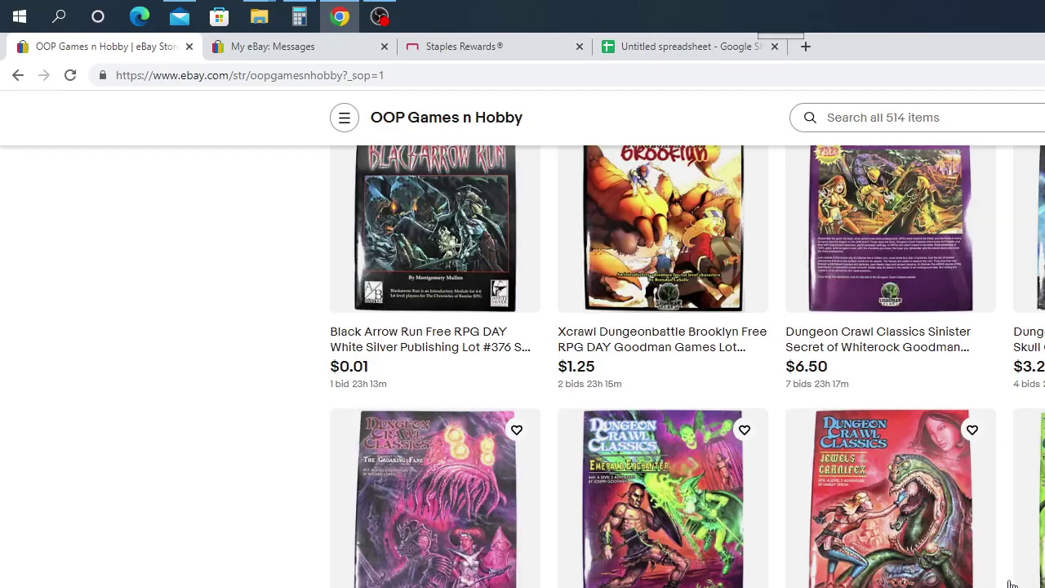
Open the Ultimate Divine Spellbook listing, the first one under All items on the store page
scroll(1026, 572, up, 10)
scroll(1027, 571, up, 20)
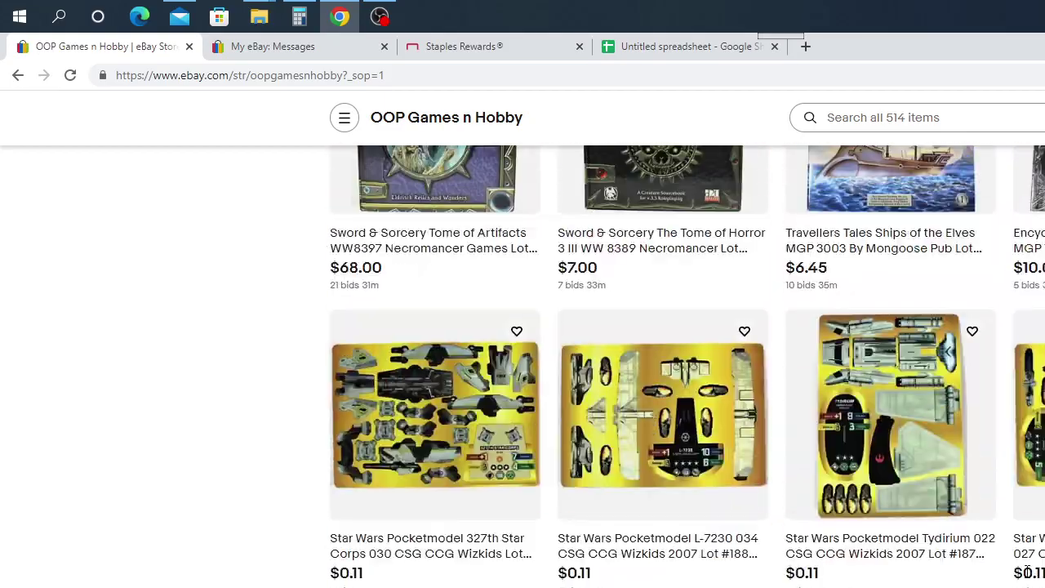
scroll(1023, 577, up, 8)
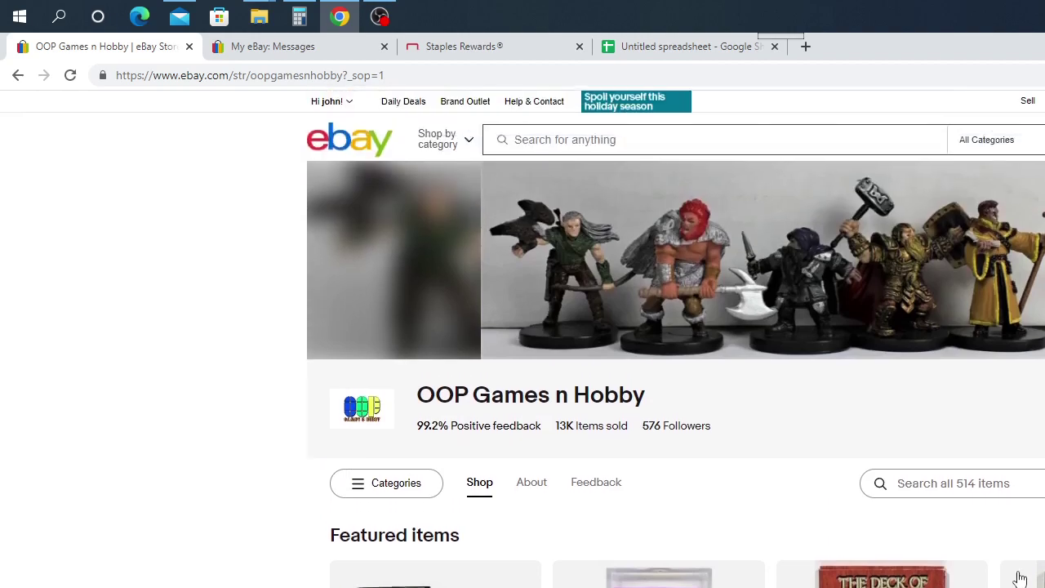
scroll(1021, 576, down, 6)
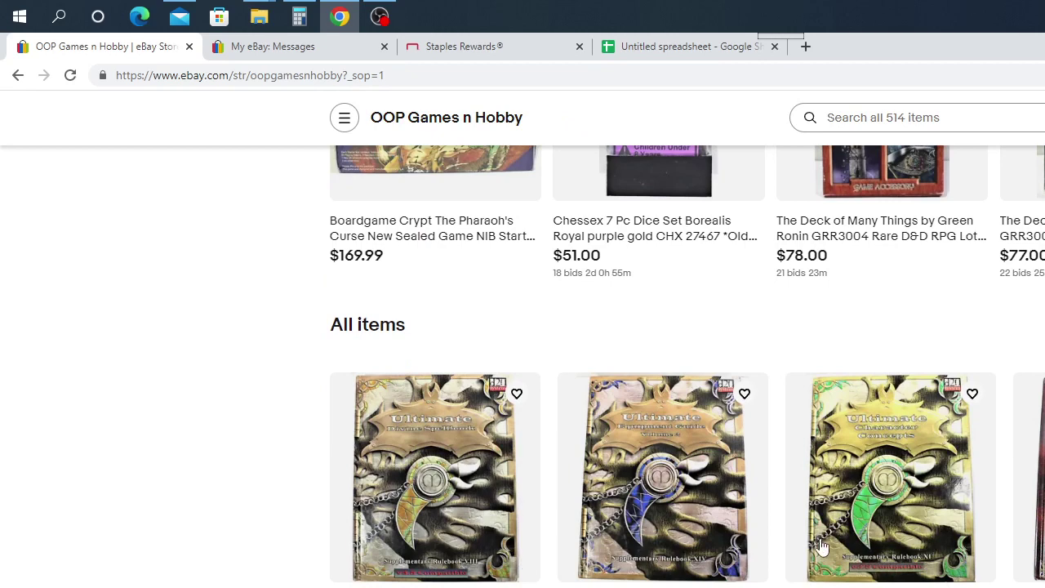
click(424, 523)
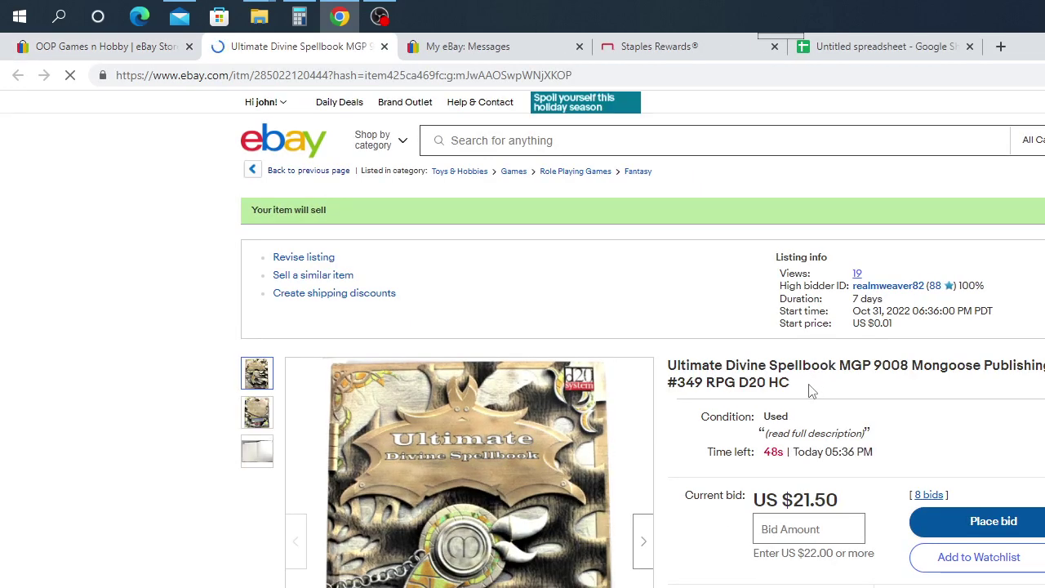
Copy the Ultimate Divine Spellbook MGP 9008 listing title from eBay into cell A349 of the spreadsheet
drag(810, 389, 670, 367)
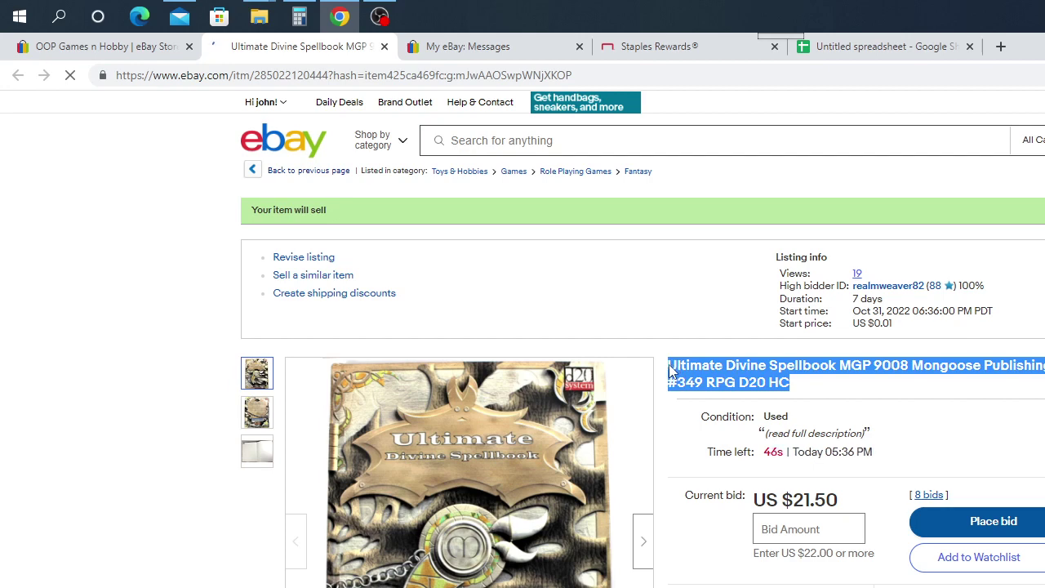
right_click(711, 374)
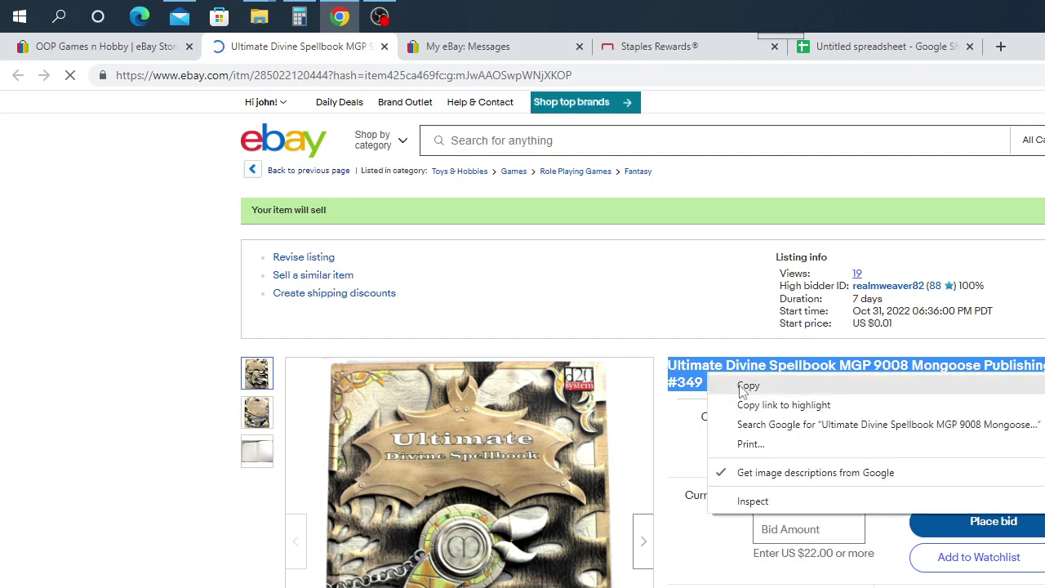
click(745, 385)
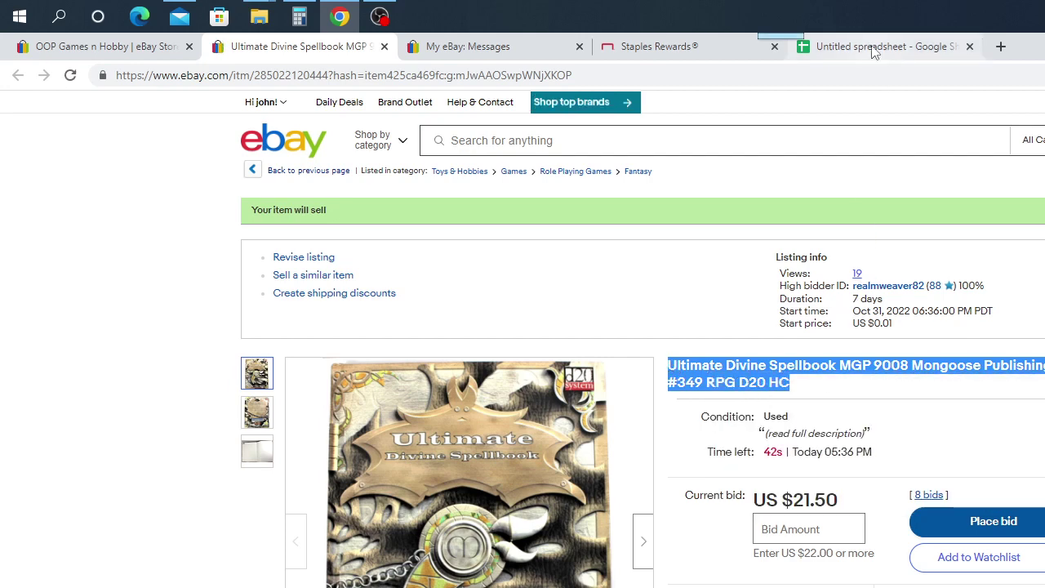
mouse_move(645, 49)
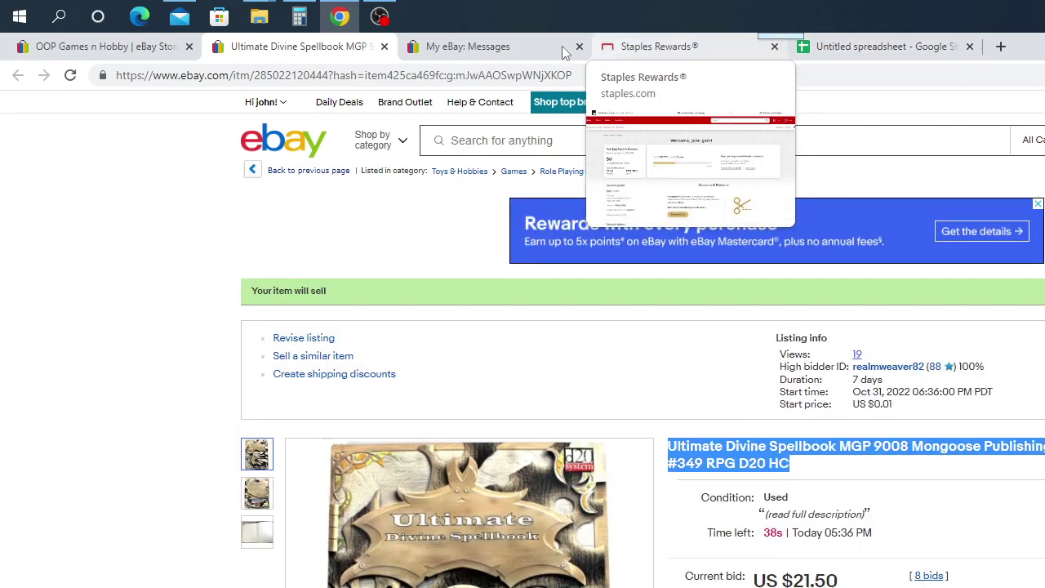
mouse_move(519, 51)
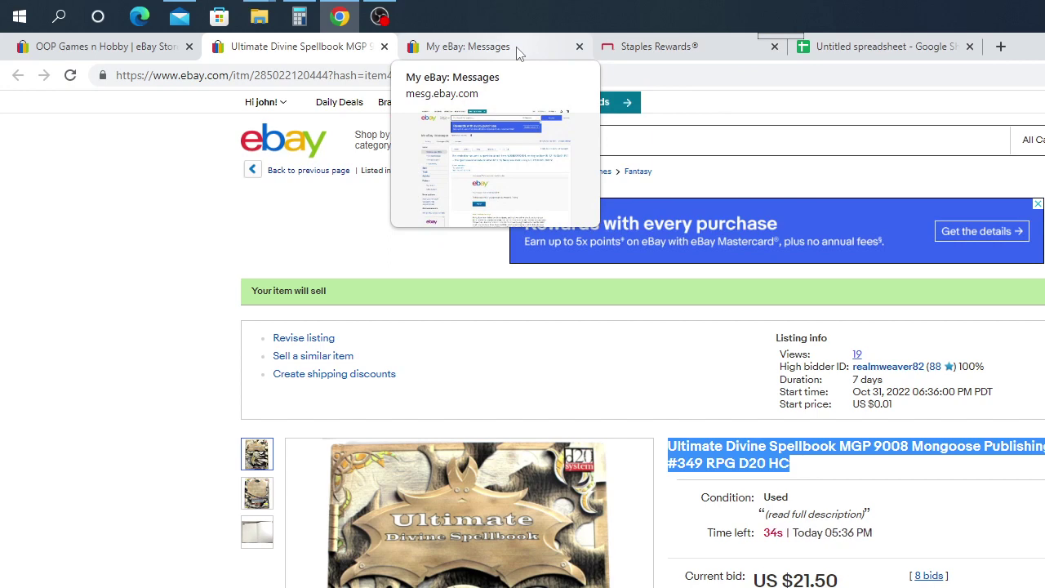
click(849, 46)
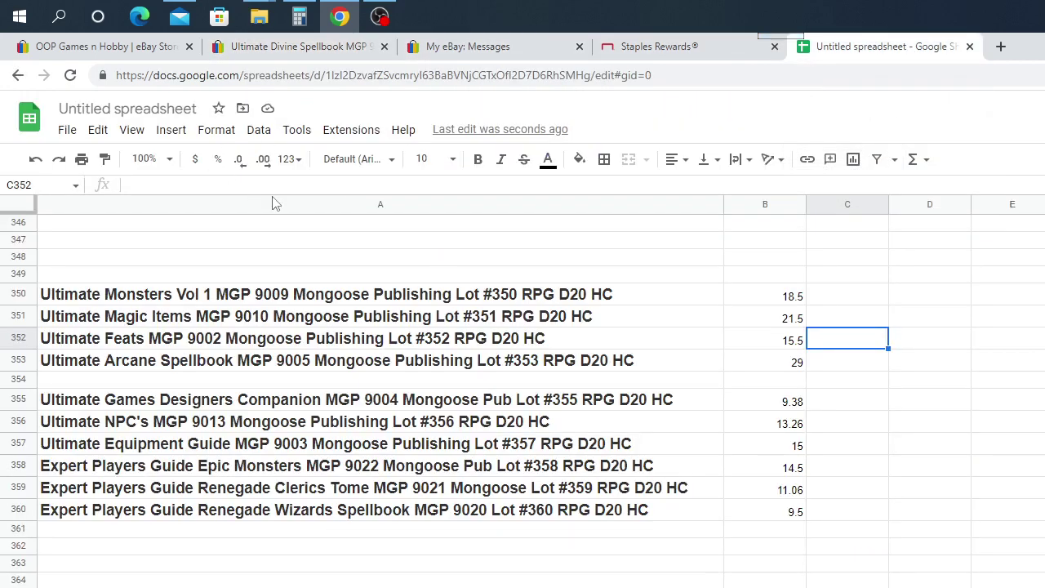
right_click(74, 276)
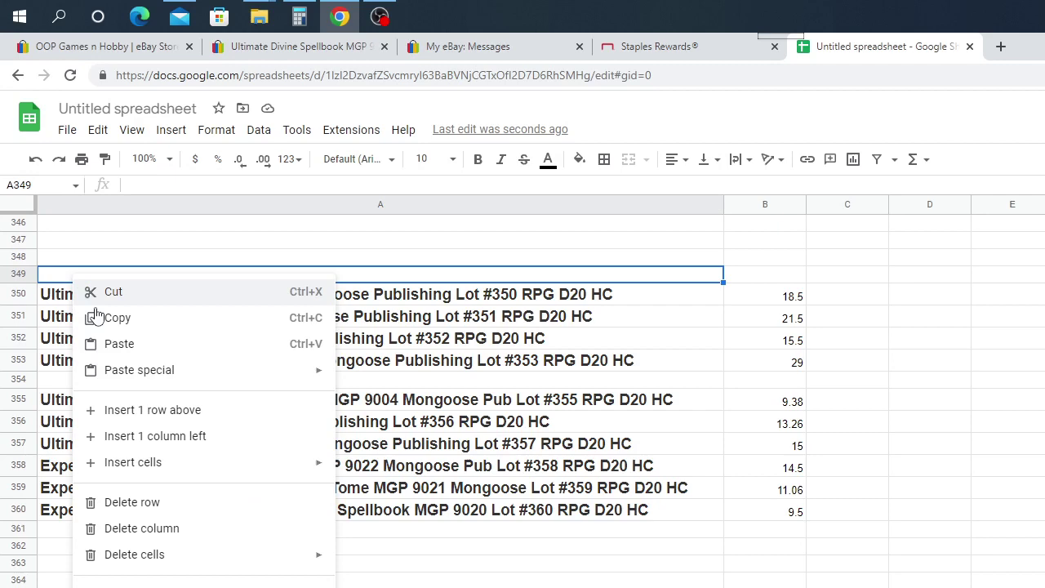
click(130, 353)
Enter the Ultimate Divine Spellbook's current bid of 21.50 in cell B349
click(757, 286)
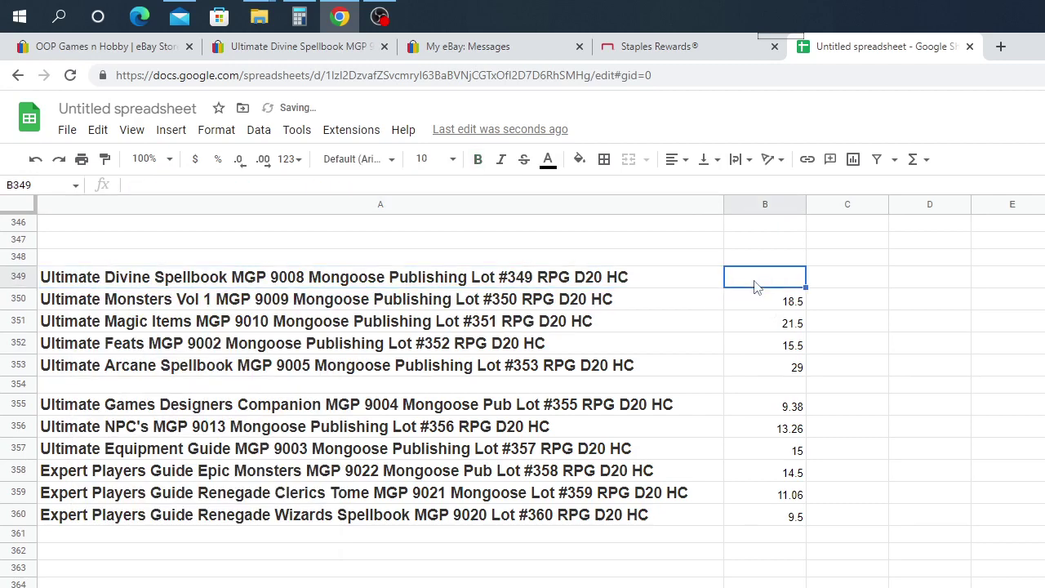
text(21)
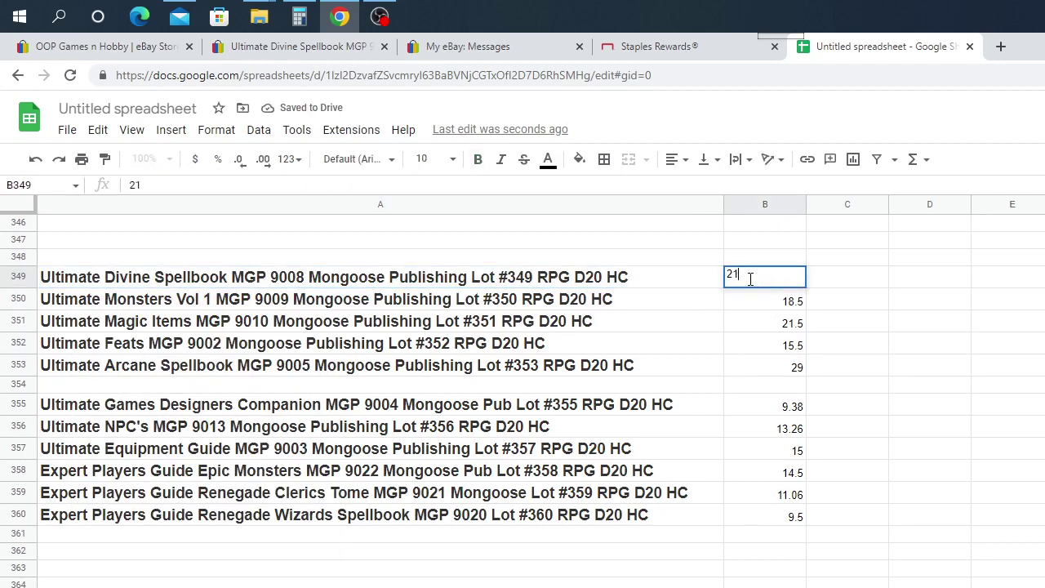
text(.50)
click(936, 351)
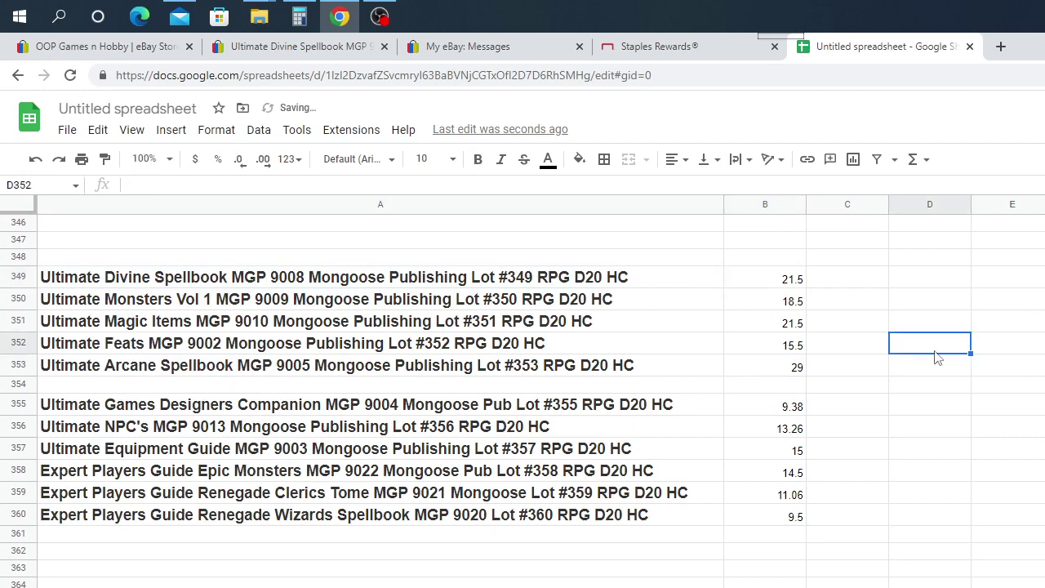
Check the ended Ultimate Divine Spellbook listing for its final sale price and set cell B349 to 22.50
click(309, 51)
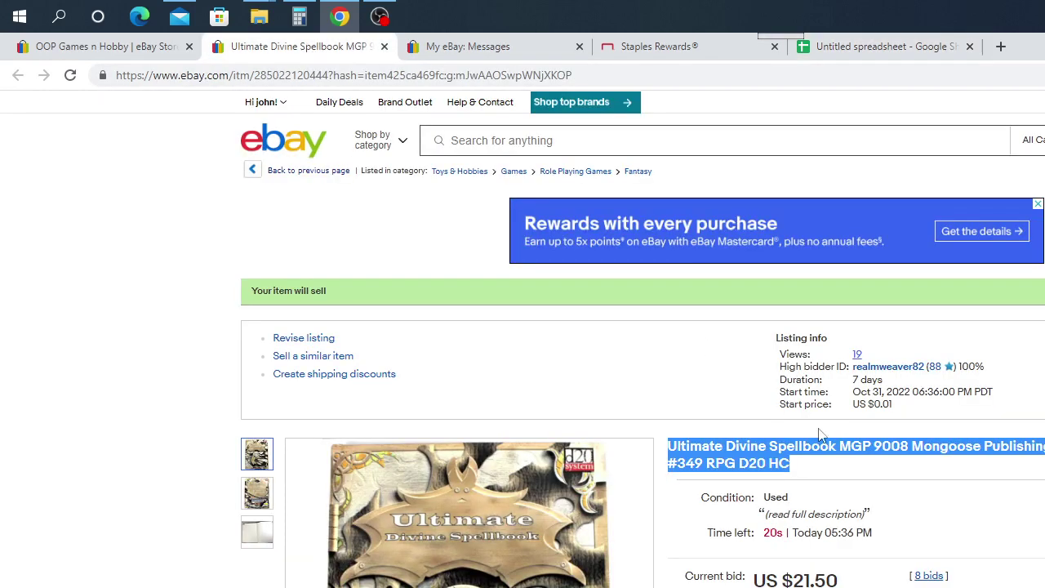
scroll(670, 389, down, 2)
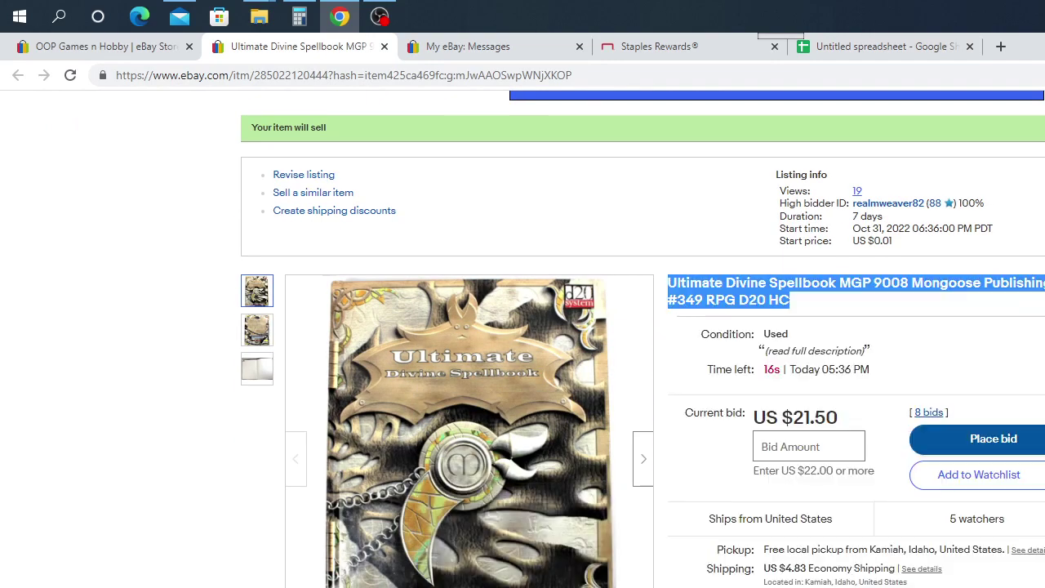
scroll(643, 339, down, 2)
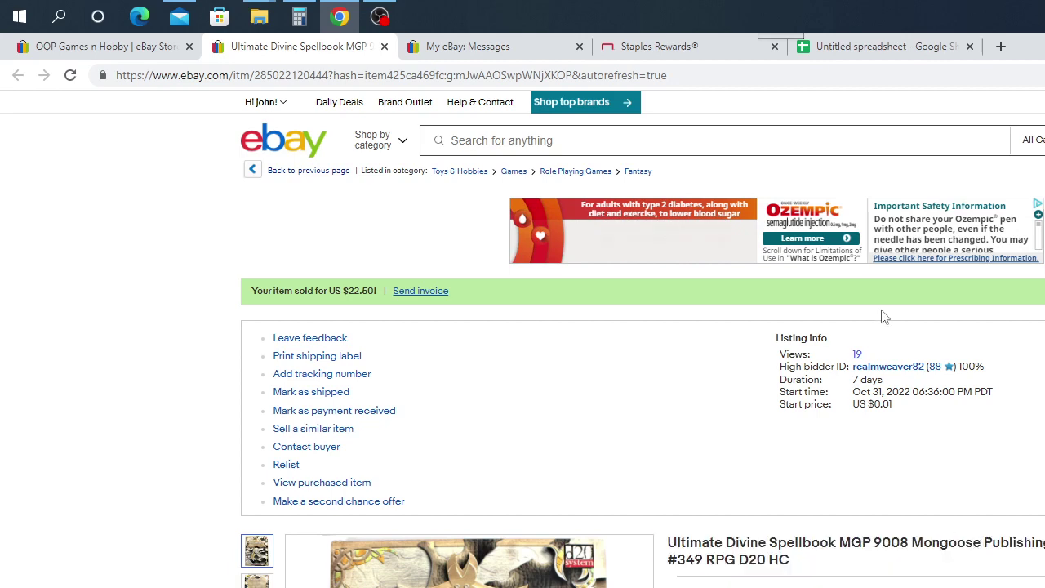
click(931, 47)
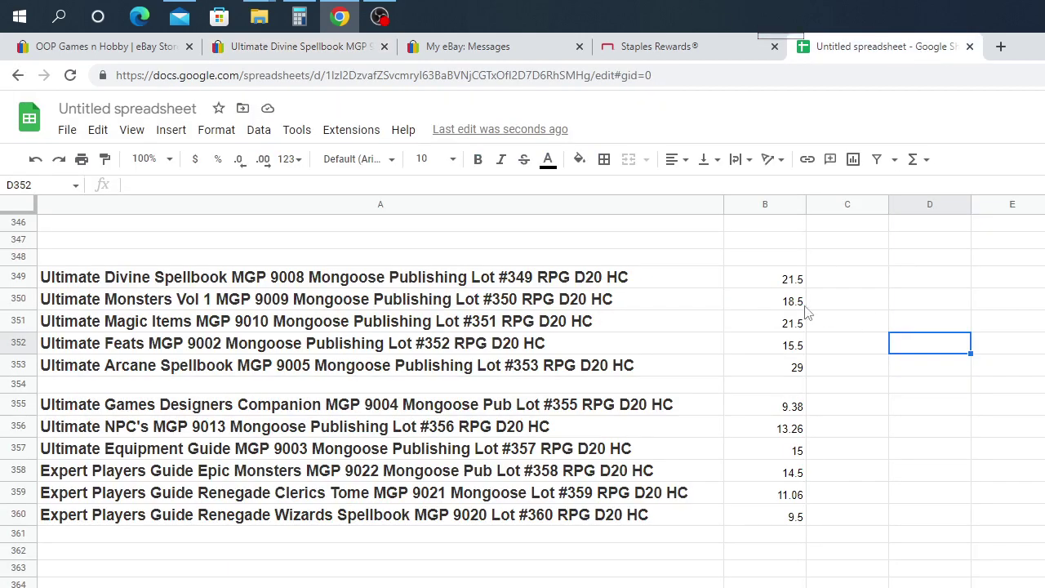
click(793, 281)
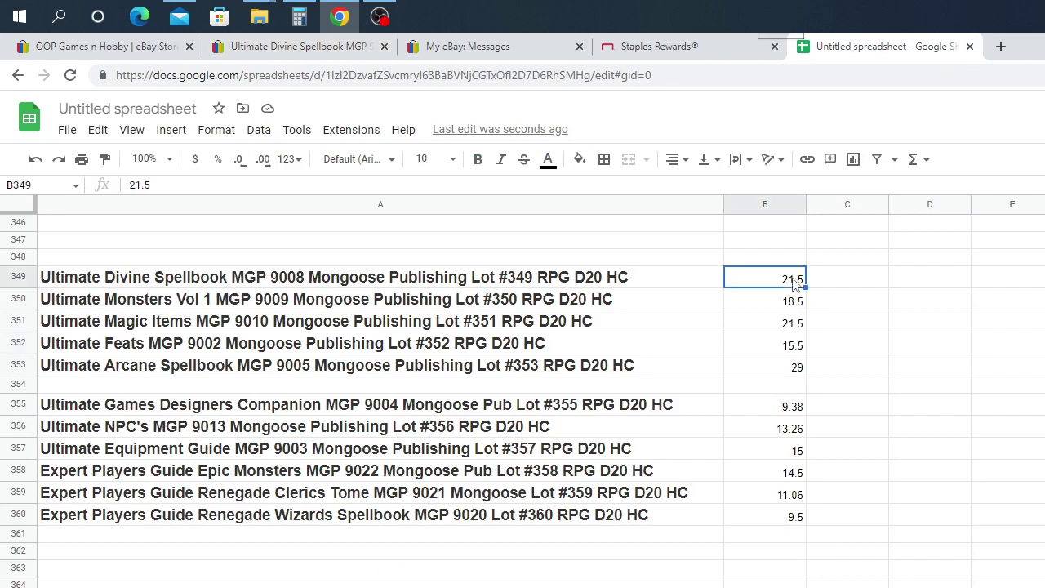
text(22.1)
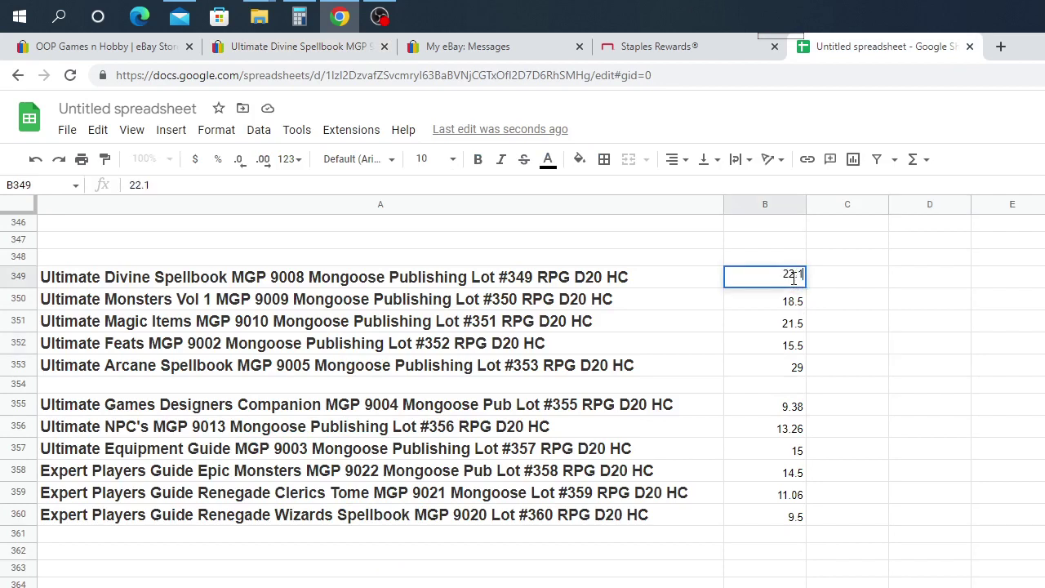
key(BackSpace)
text(50)
click(913, 308)
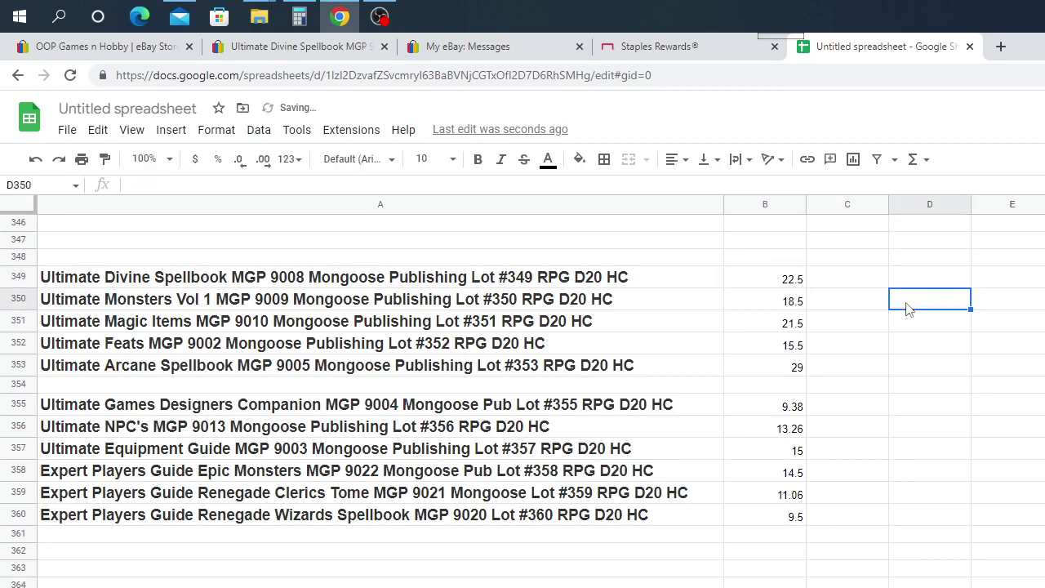
Close the Ultimate Divine Spellbook listing and open the Ultimate Equipment Guide Volume 2 listing from the store page's All items section
click(318, 52)
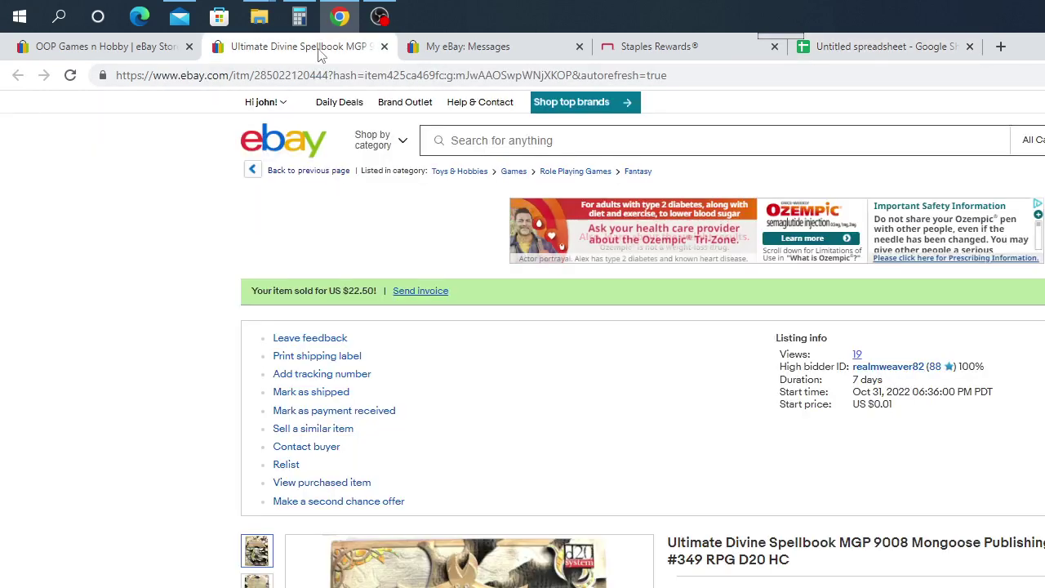
click(384, 47)
click(163, 46)
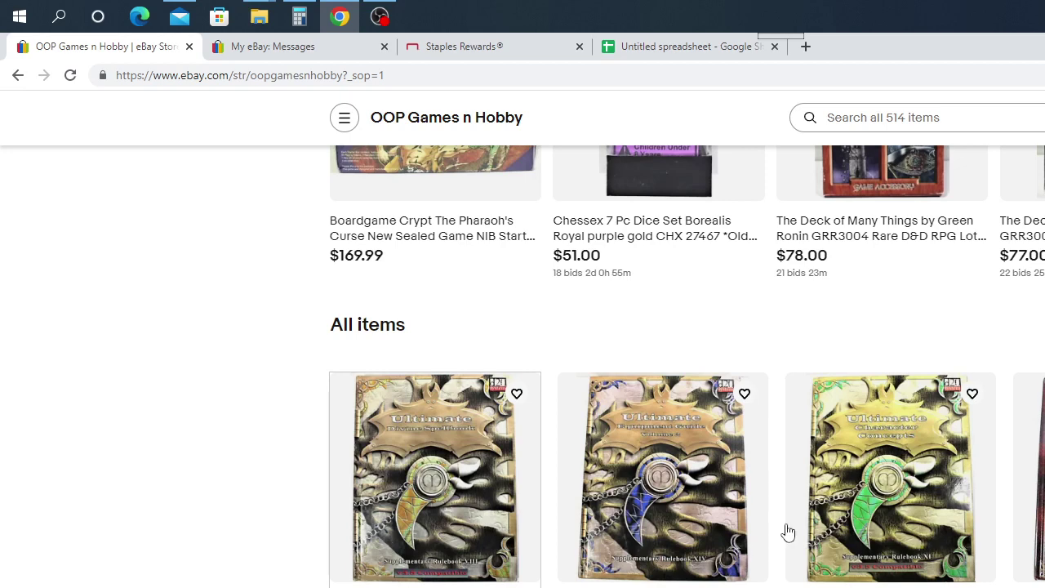
click(678, 508)
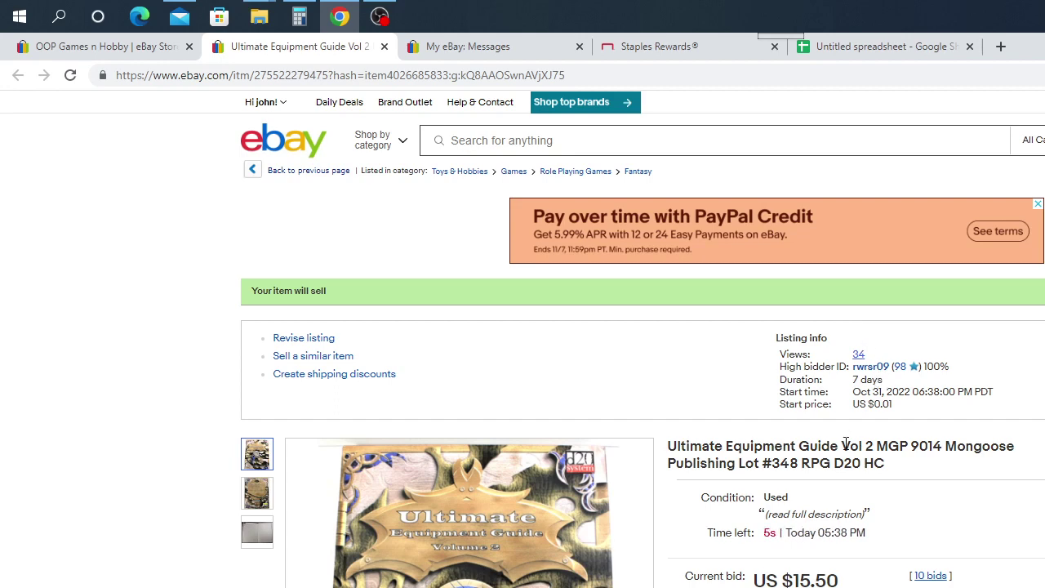
Try to copy the Ultimate Equipment Guide Vol 2 MGP 9014 listing title from eBay into cell A348
drag(905, 467, 669, 452)
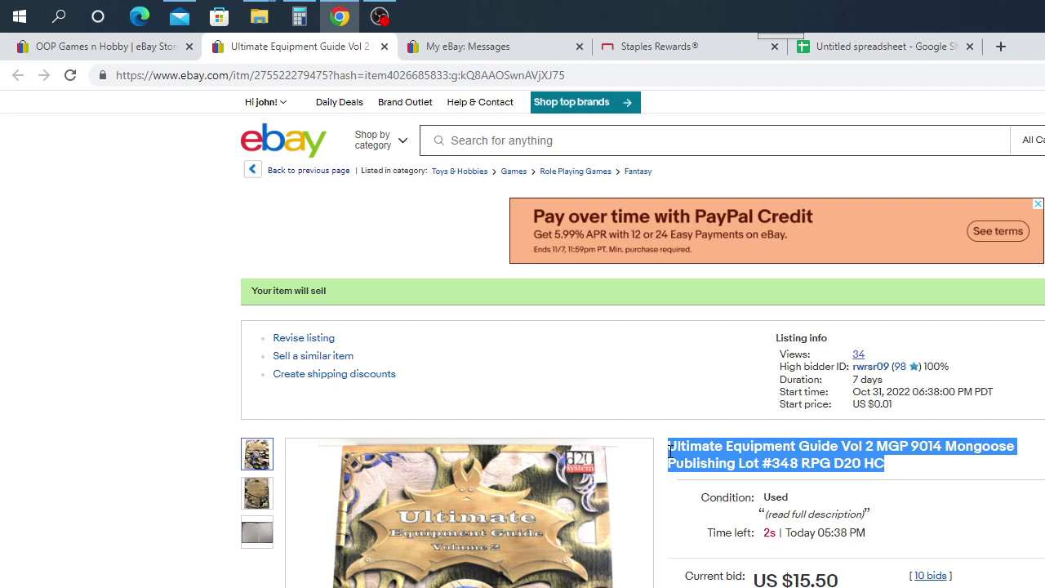
right_click(739, 462)
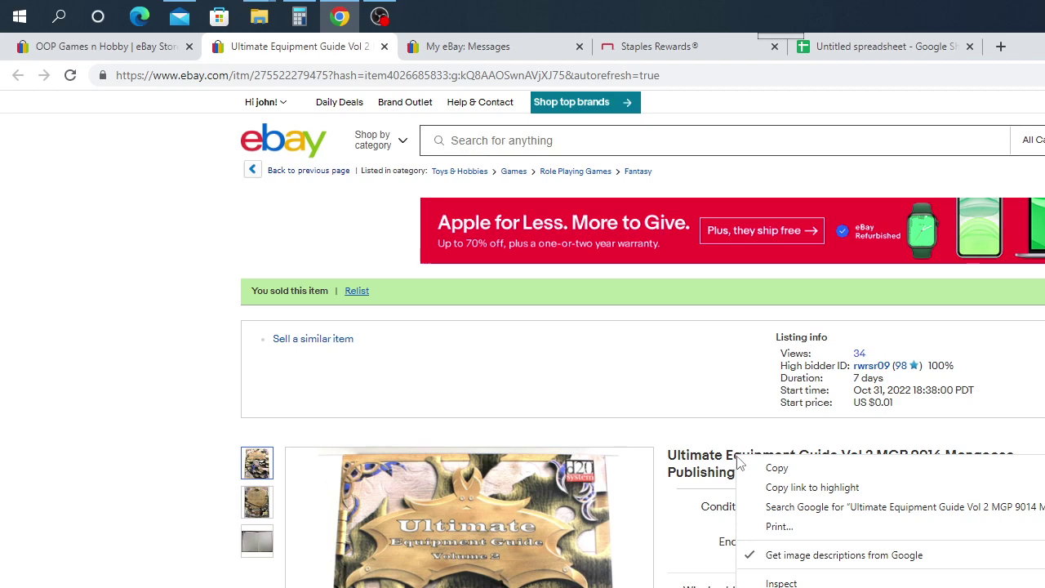
click(777, 469)
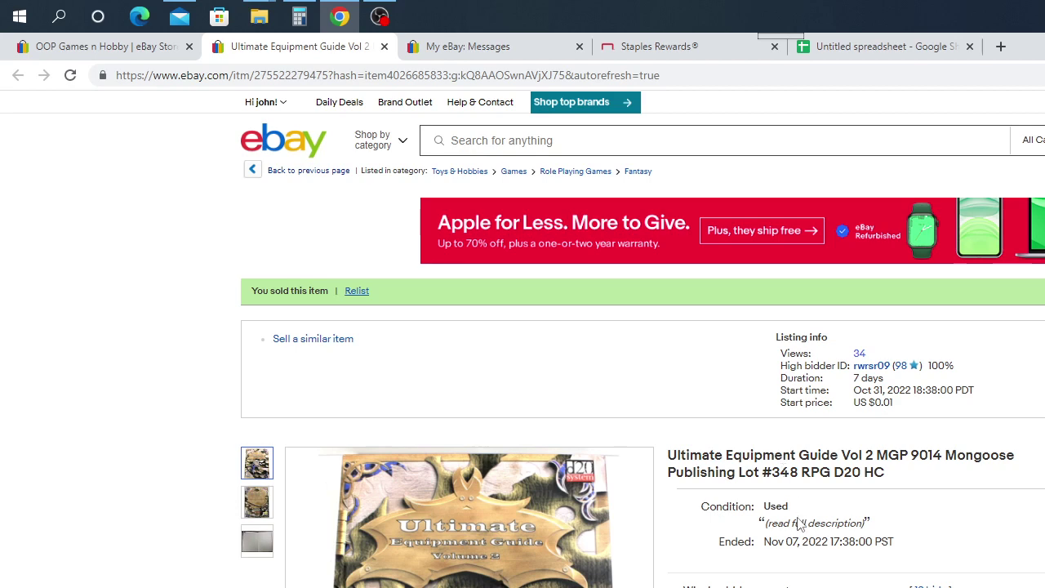
click(877, 49)
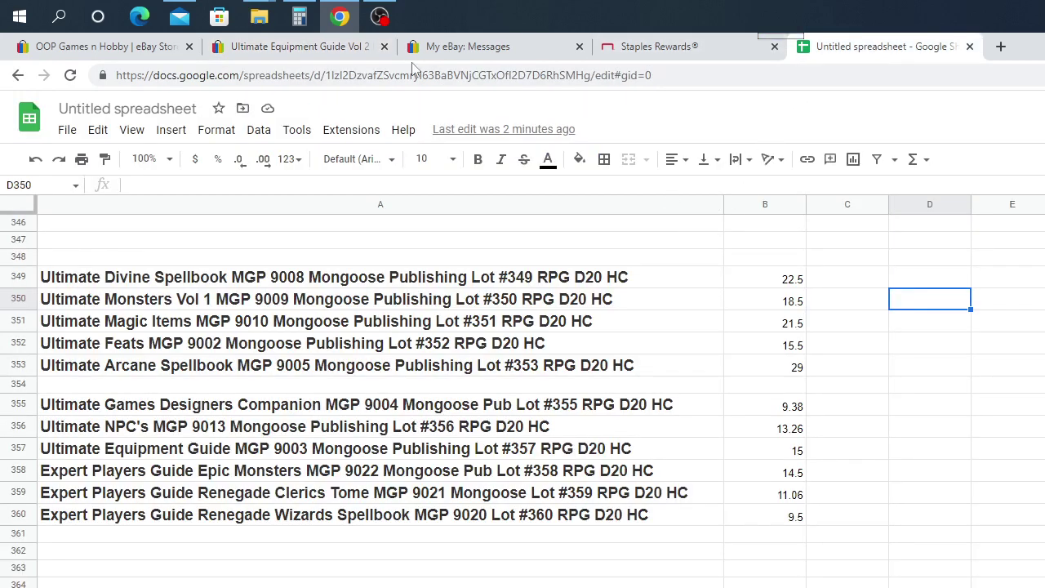
right_click(310, 261)
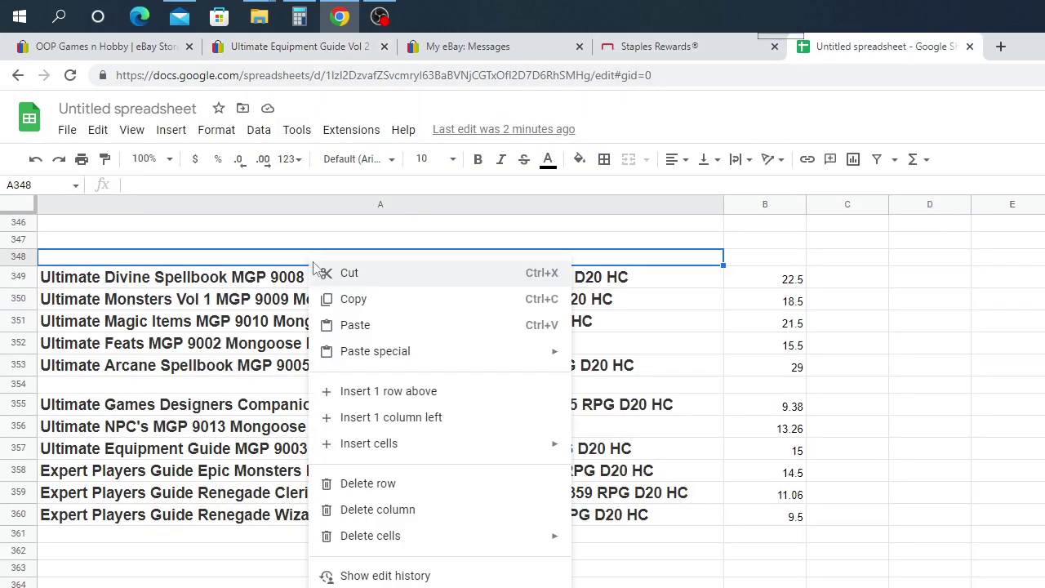
click(350, 326)
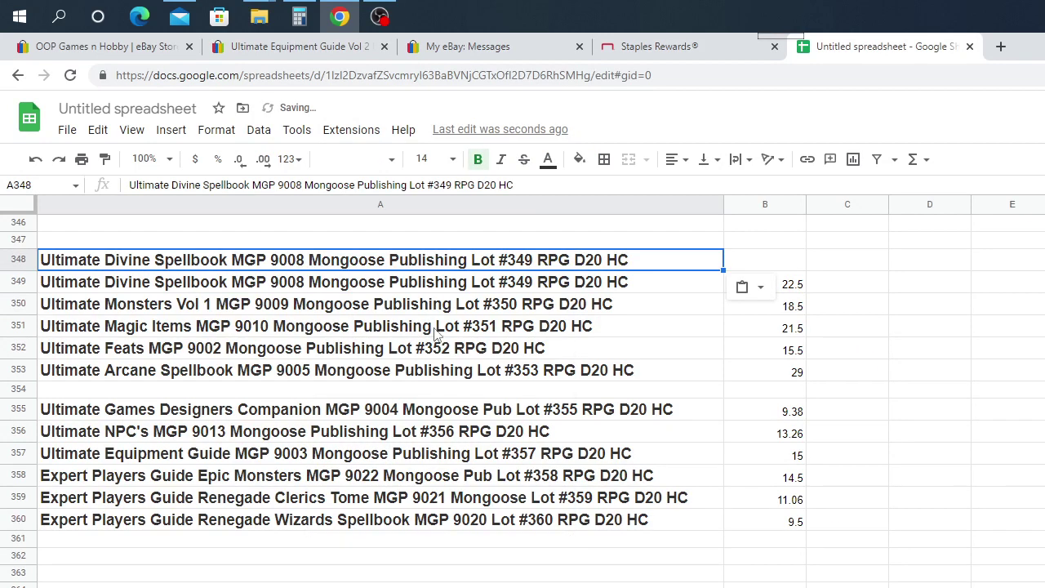
Copy the Ultimate Equipment Guide Vol 2 MGP 9014 title from the ended listing again and paste it over cell A348
click(298, 49)
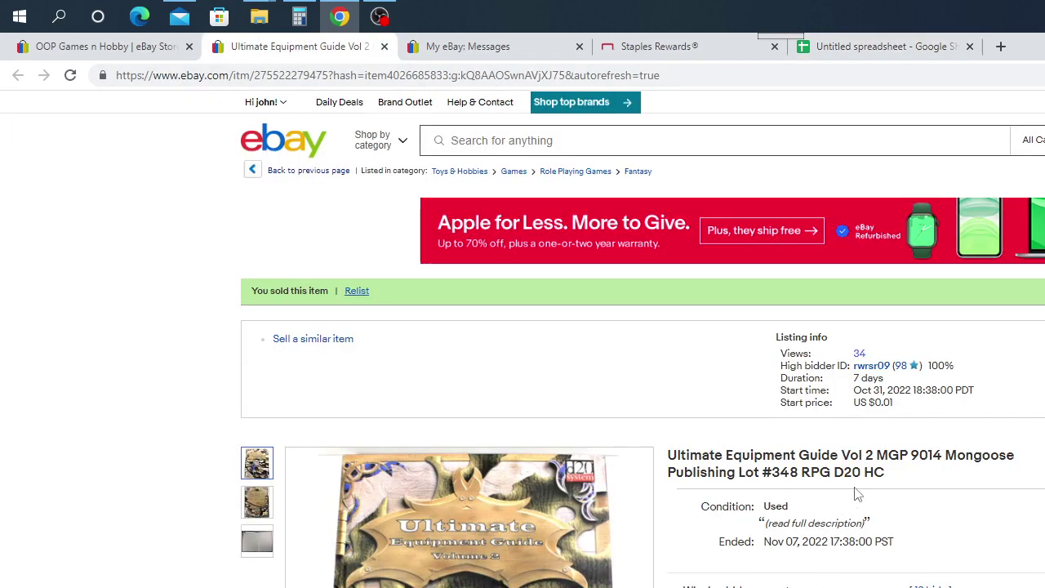
drag(901, 474, 668, 458)
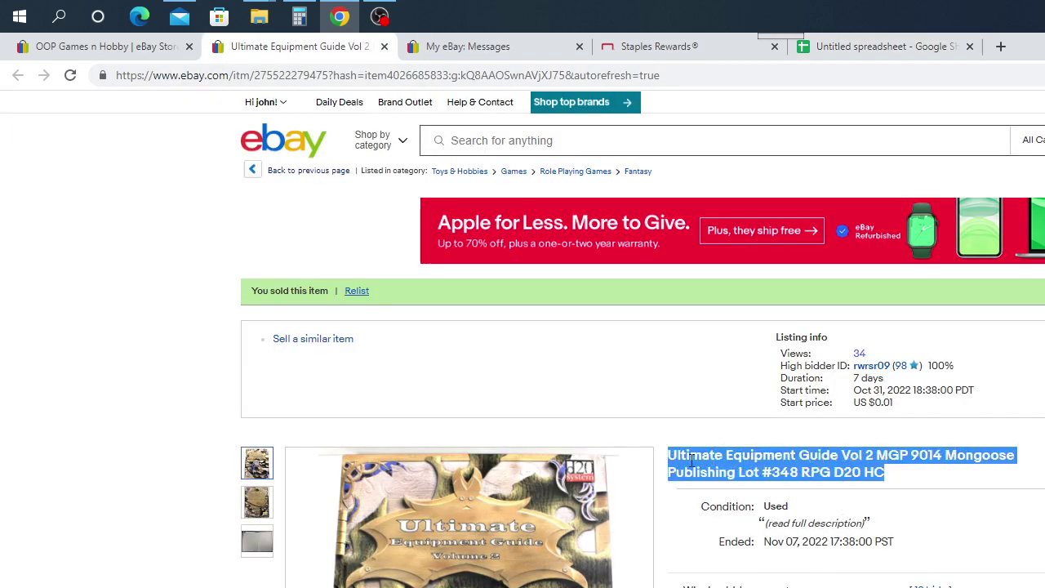
right_click(691, 462)
click(731, 474)
click(847, 50)
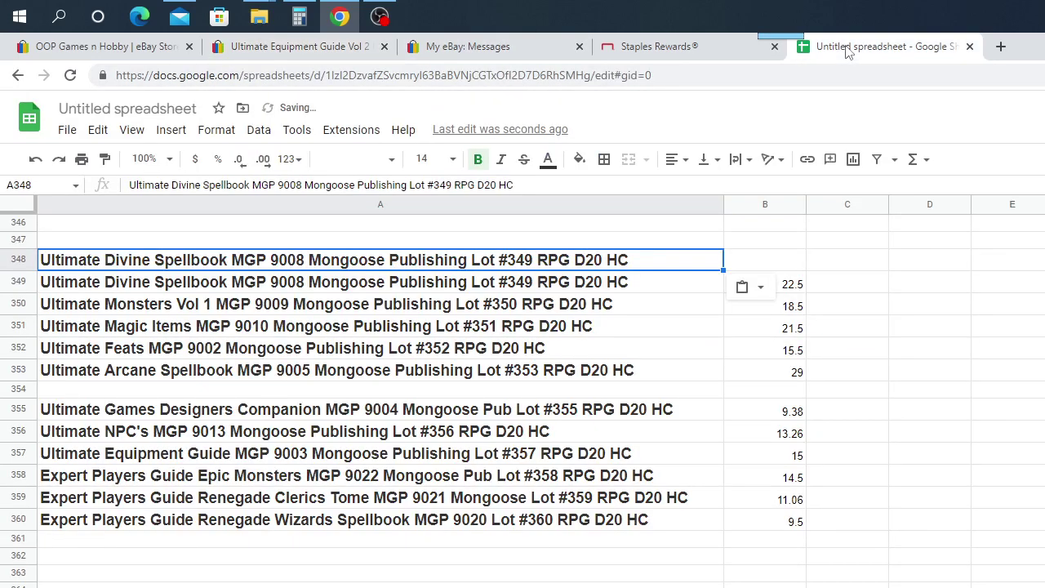
right_click(149, 265)
click(182, 330)
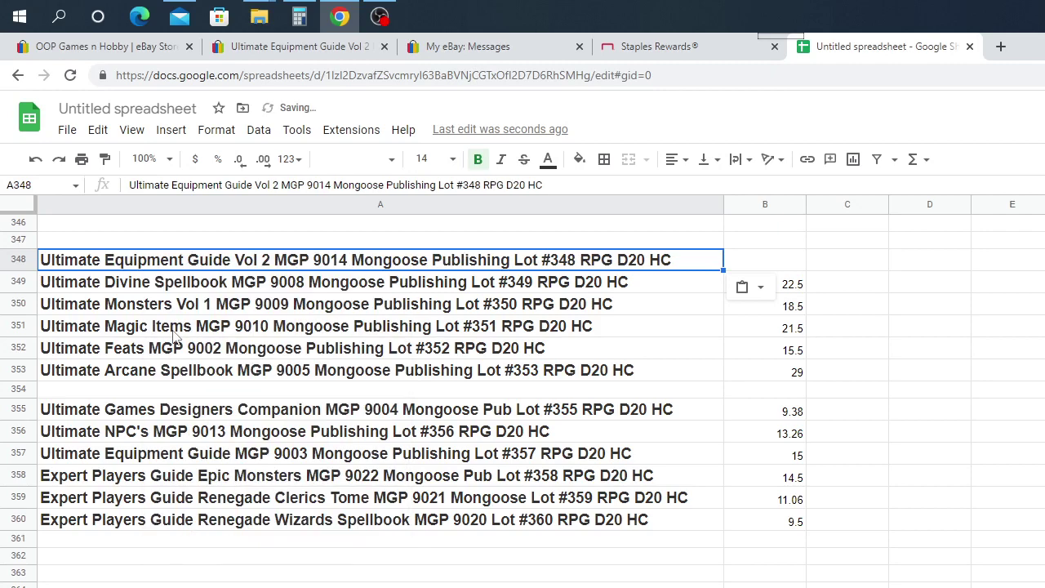
Enter 21.50 as the Ultimate Equipment Guide Vol 2 winning bid in cell B348
click(769, 266)
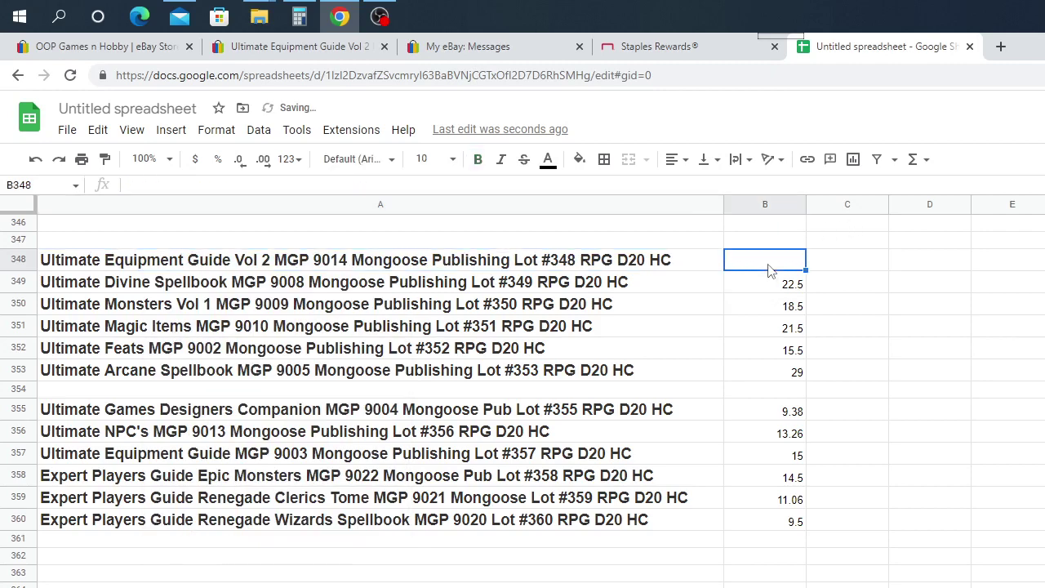
text(21)
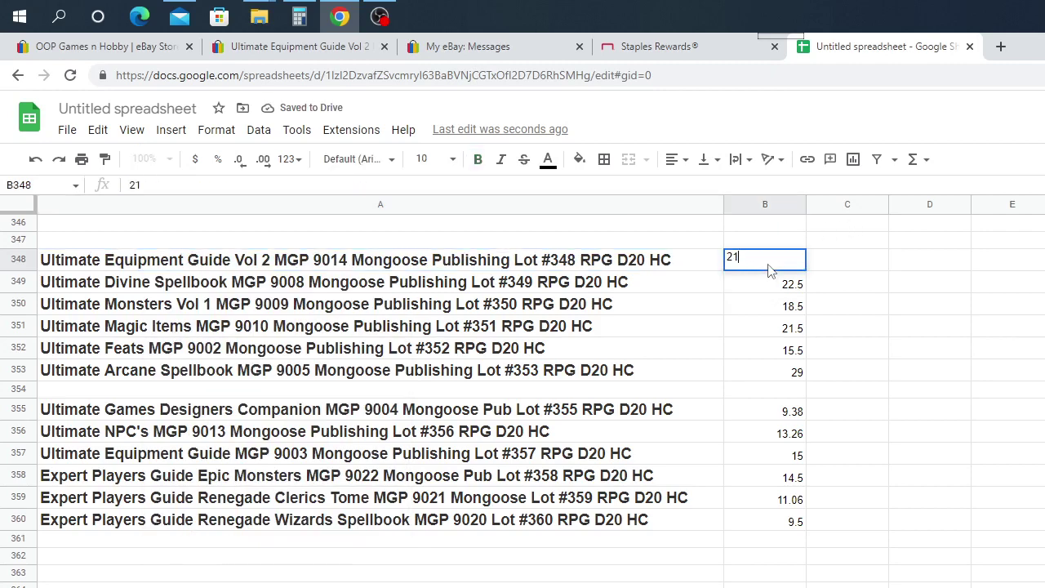
text(.50)
click(483, 247)
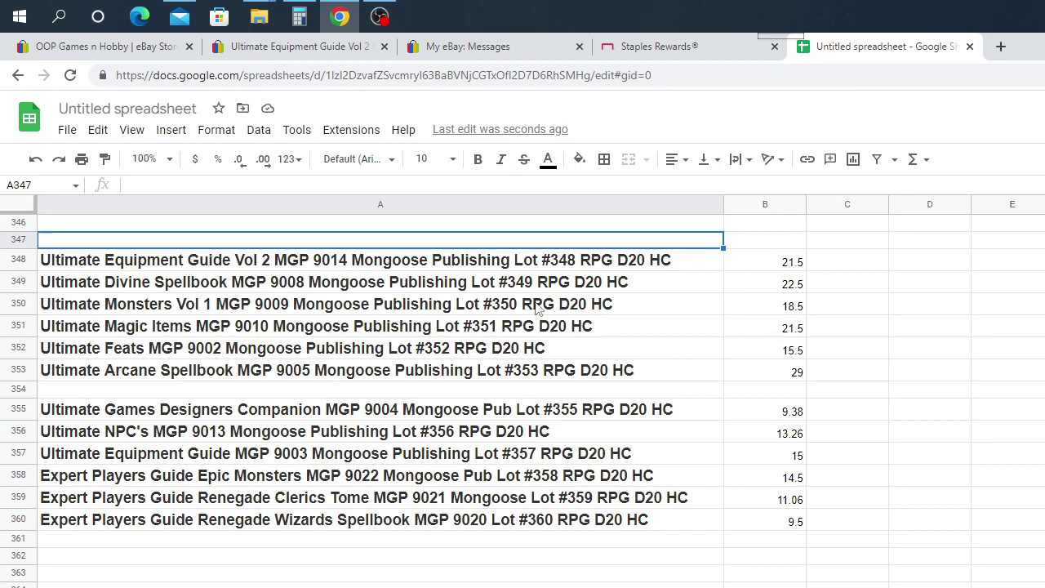
Close the Ultimate Equipment Guide Vol 2 listing and open the Ultimate Character Concepts listing from the eBay store page
click(283, 50)
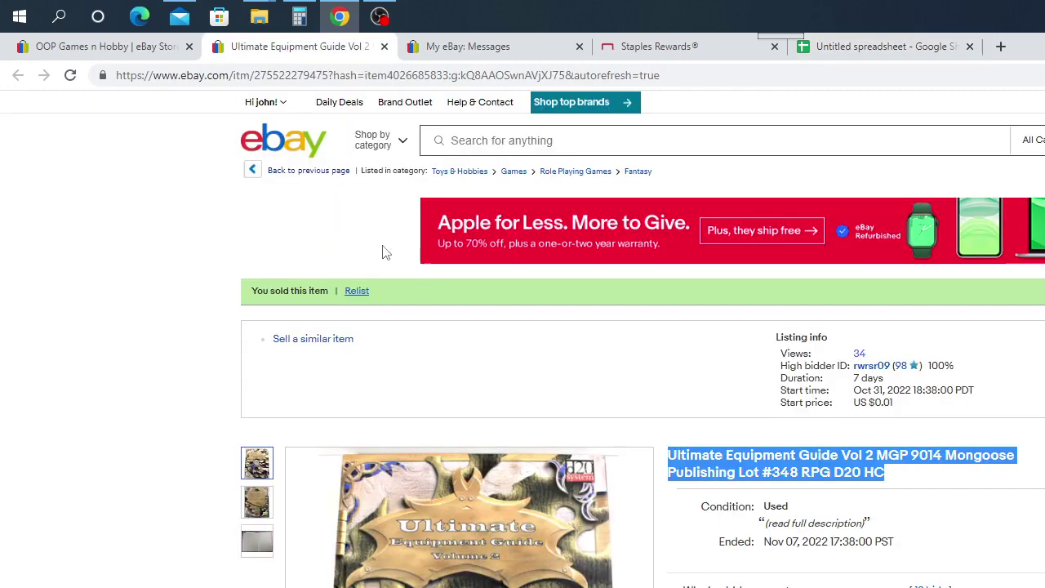
click(384, 47)
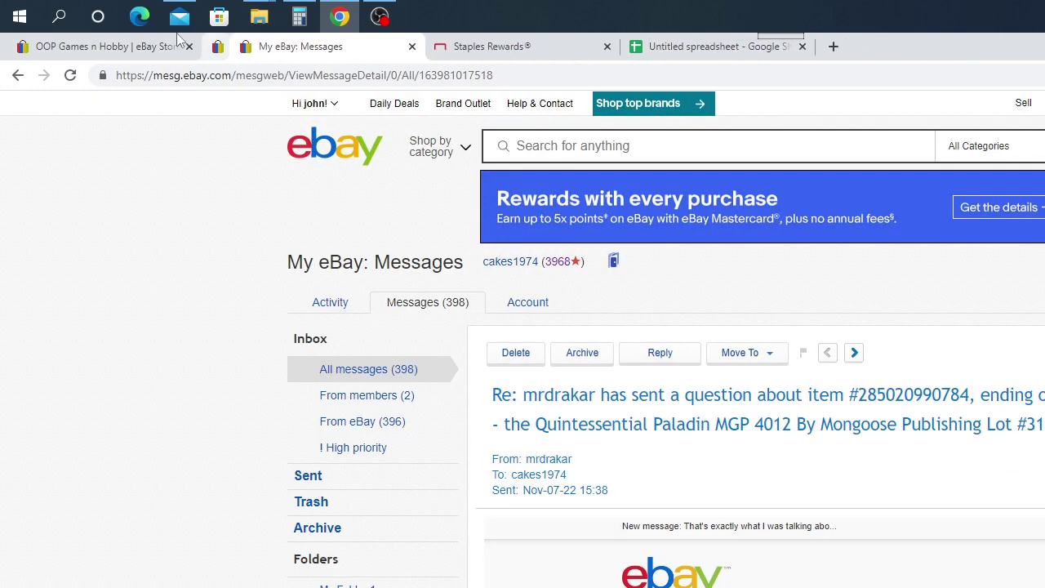
click(130, 49)
scroll(947, 339, down, 3)
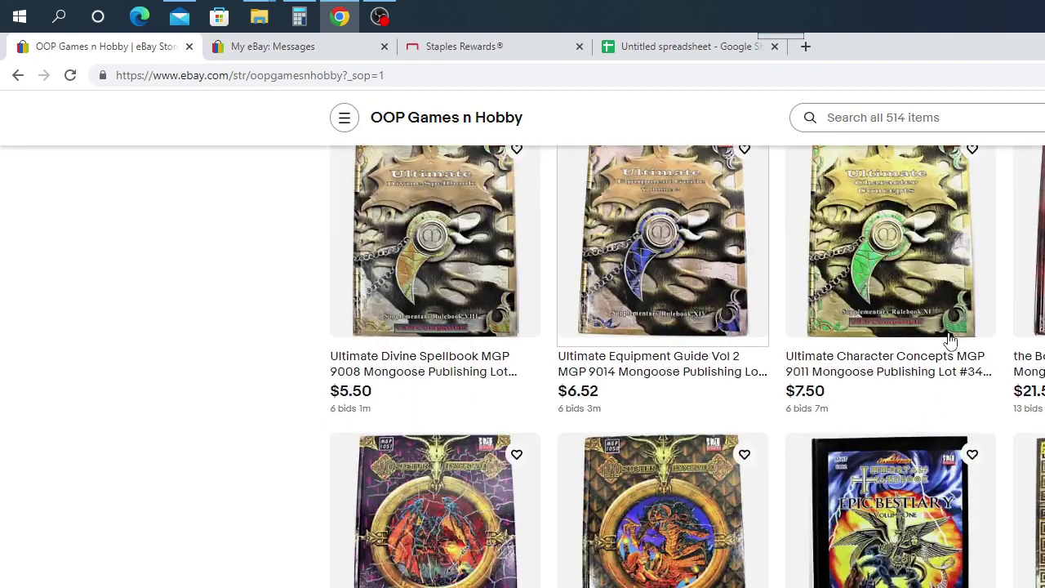
click(958, 282)
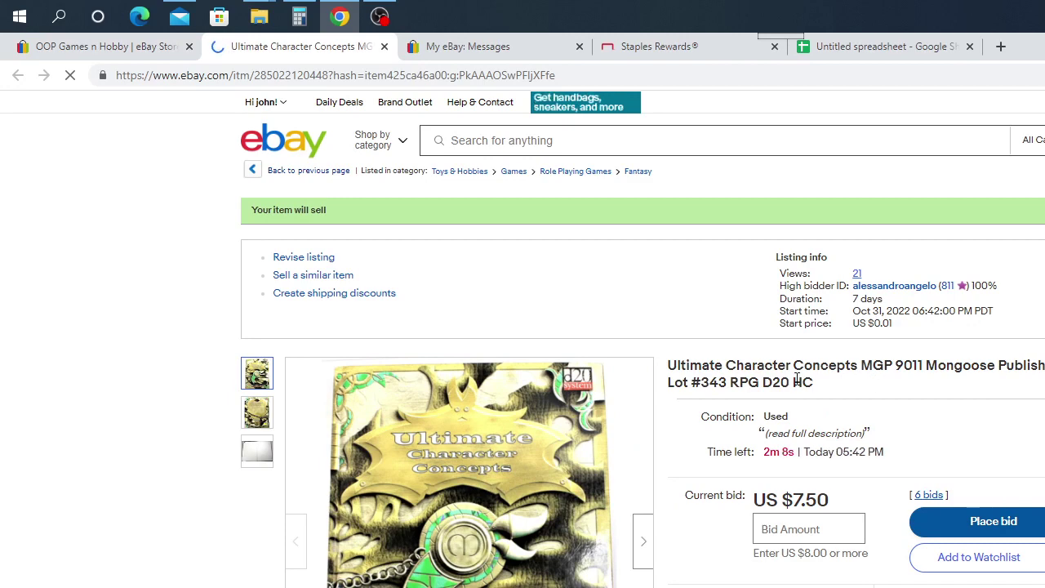
drag(830, 392, 670, 367)
right_click(706, 369)
click(752, 395)
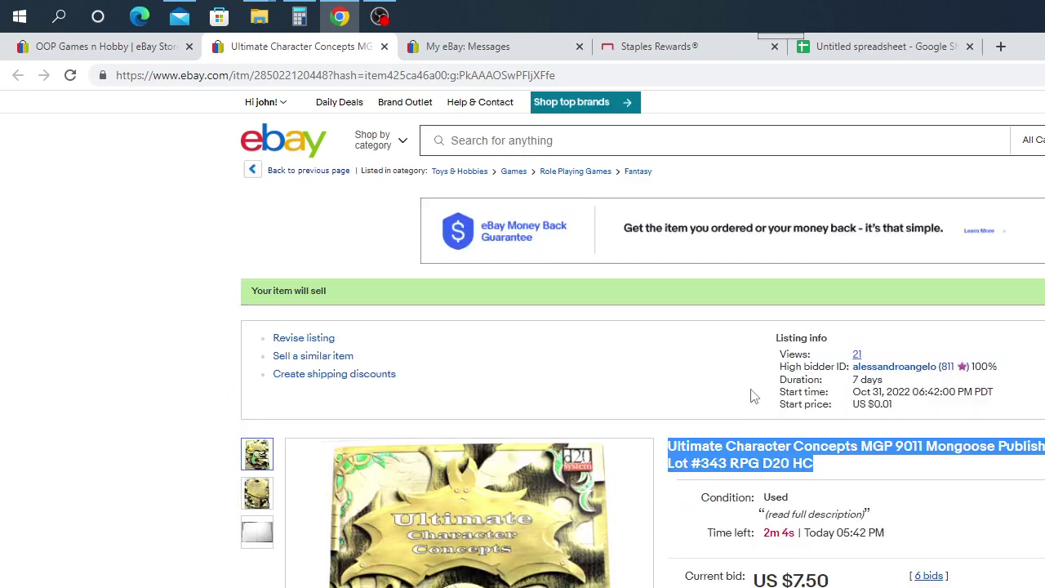
click(889, 480)
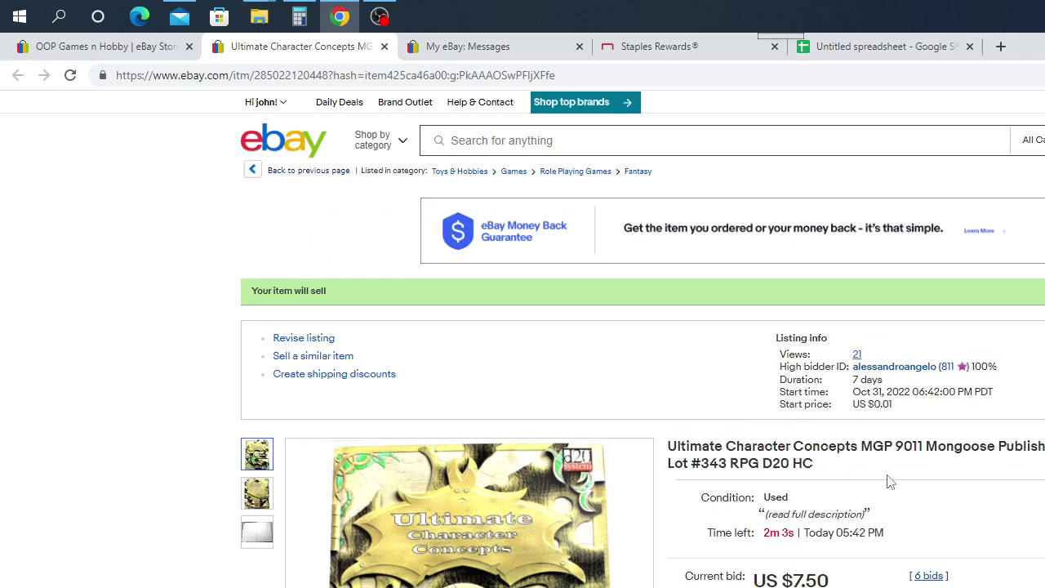
Copy the full Ultimate Character Concepts MGP 9011 Lot #343 title from the eBay listing into cell A343 of the spreadsheet
drag(858, 468, 667, 445)
right_click(689, 449)
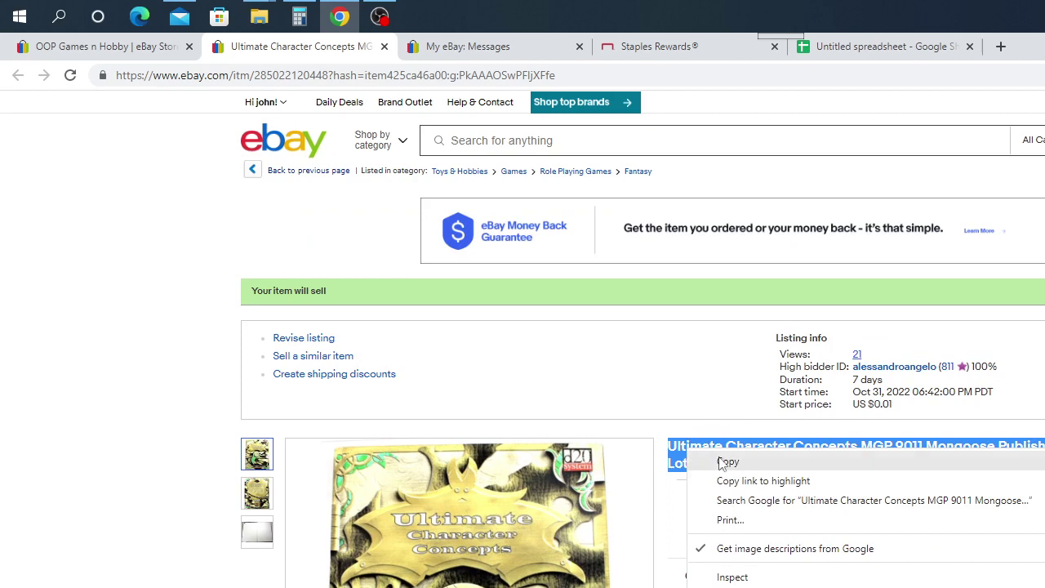
click(725, 460)
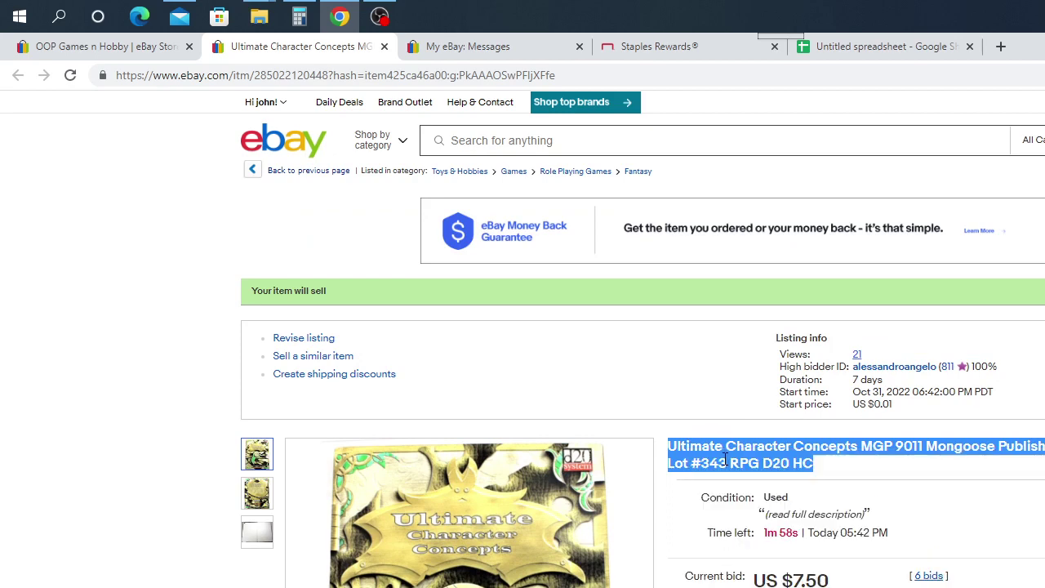
click(866, 51)
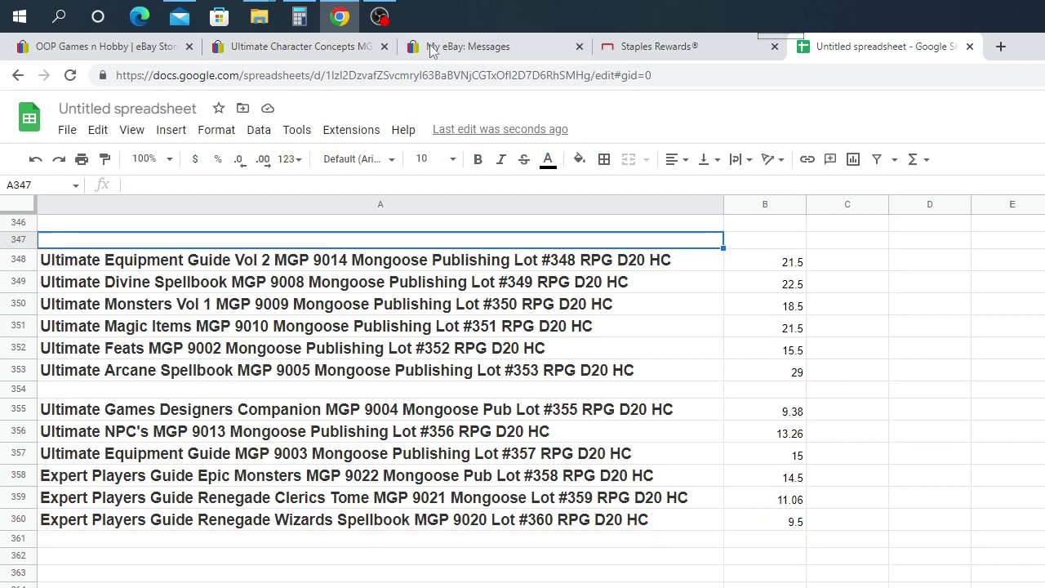
click(276, 50)
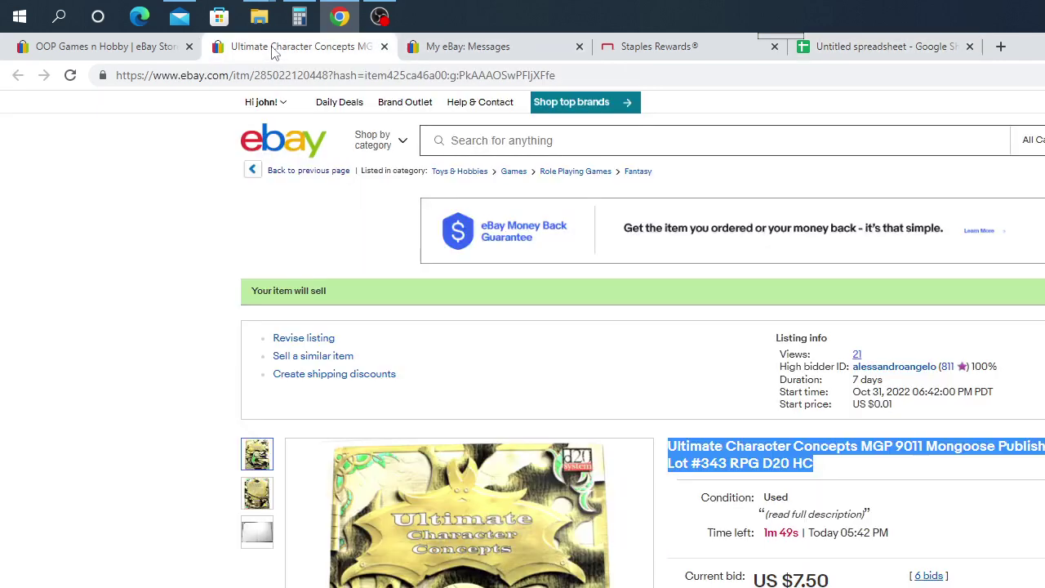
click(509, 47)
click(650, 51)
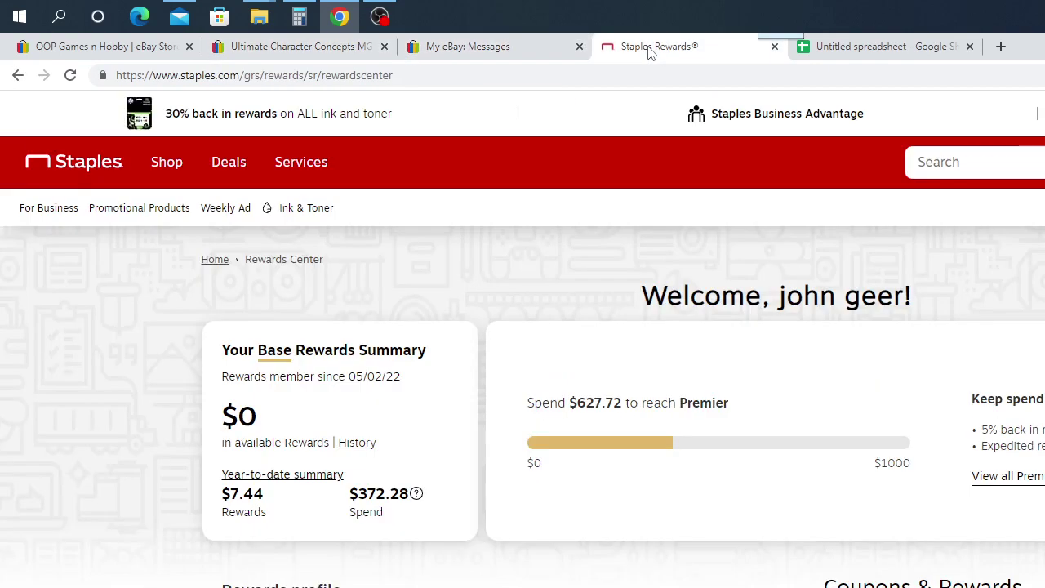
click(867, 46)
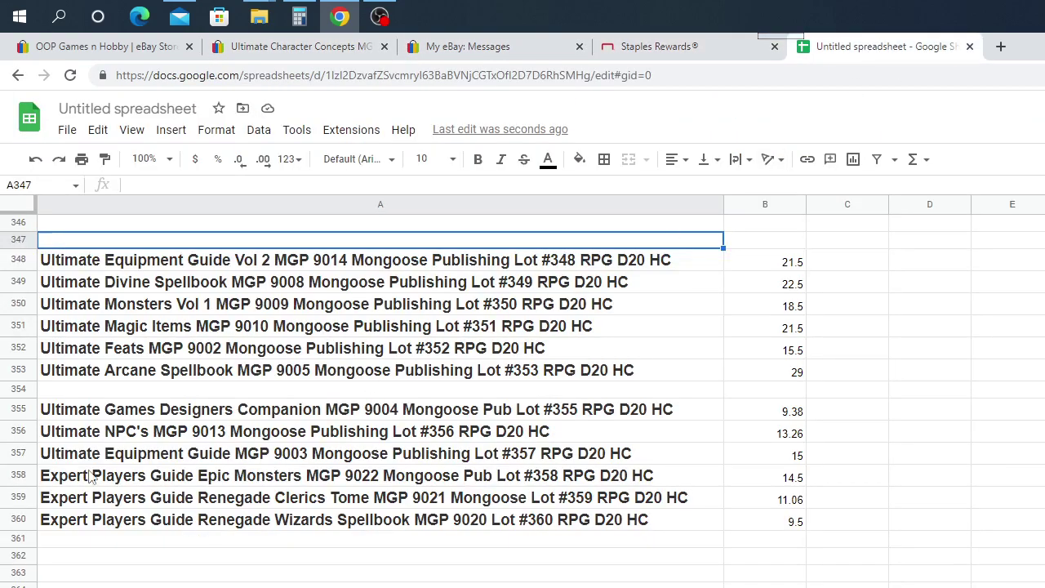
scroll(81, 437, up, 2)
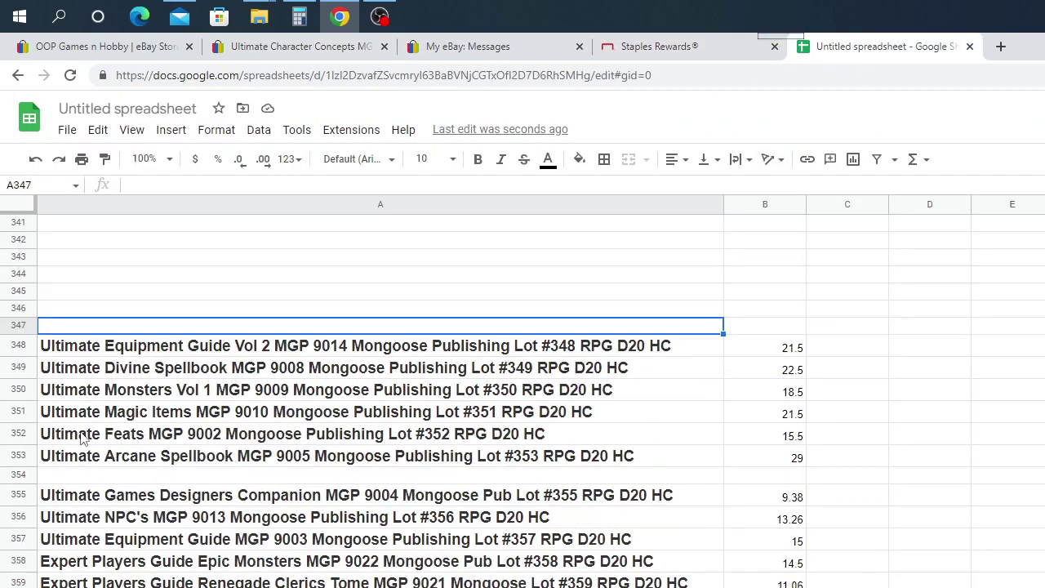
right_click(52, 261)
click(92, 331)
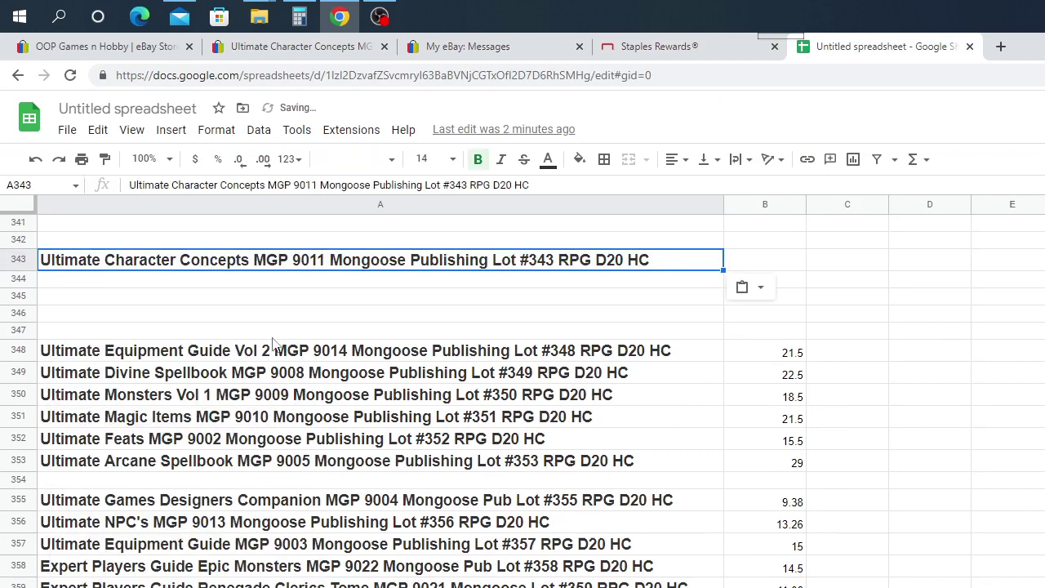
Check the ended Ultimate Character Concepts listing and enter its winning bid of 20.5 in cell B343
click(768, 259)
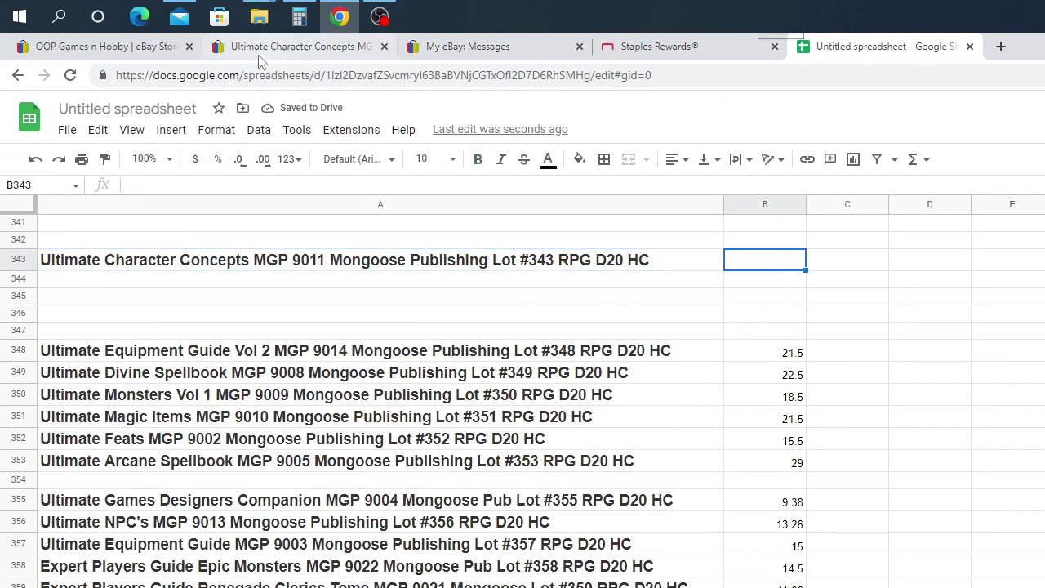
click(259, 49)
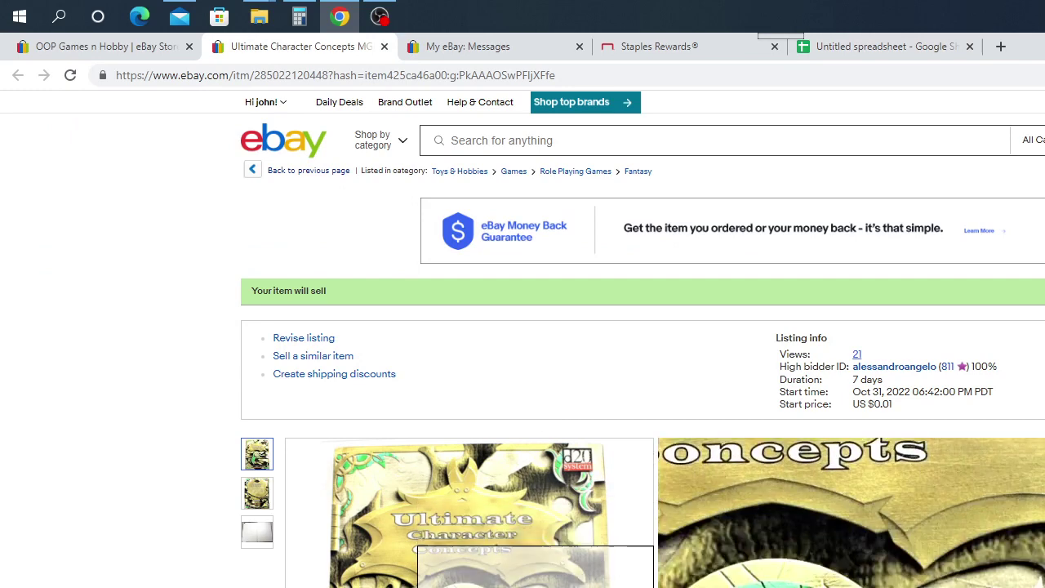
triple_click(686, 448)
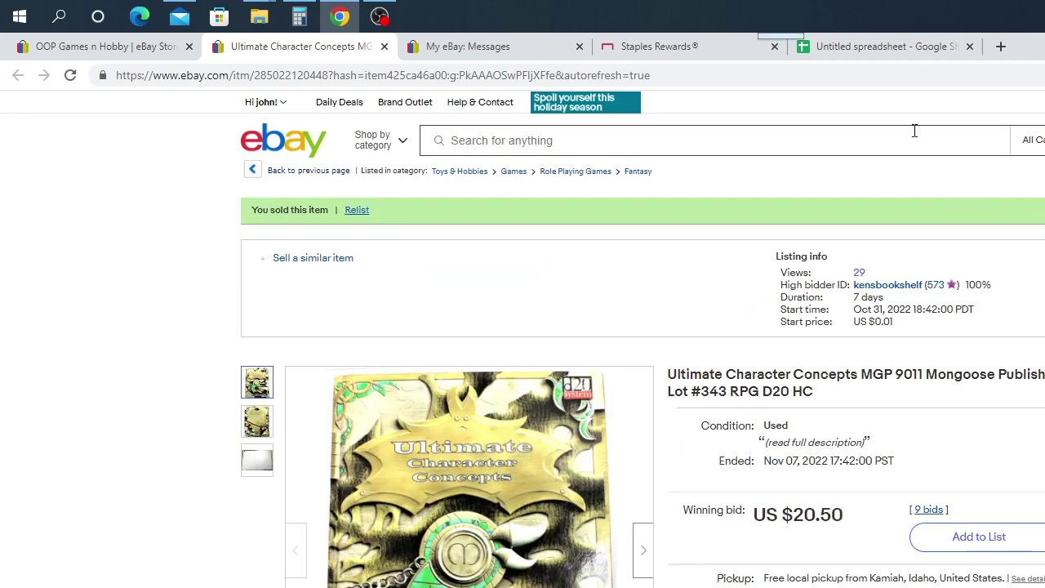
click(888, 47)
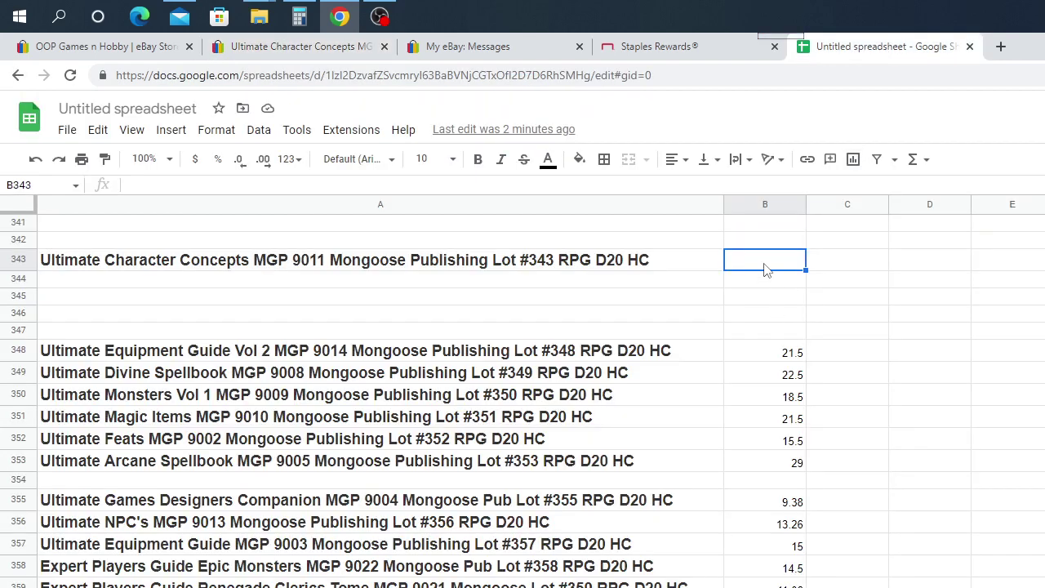
text(20)
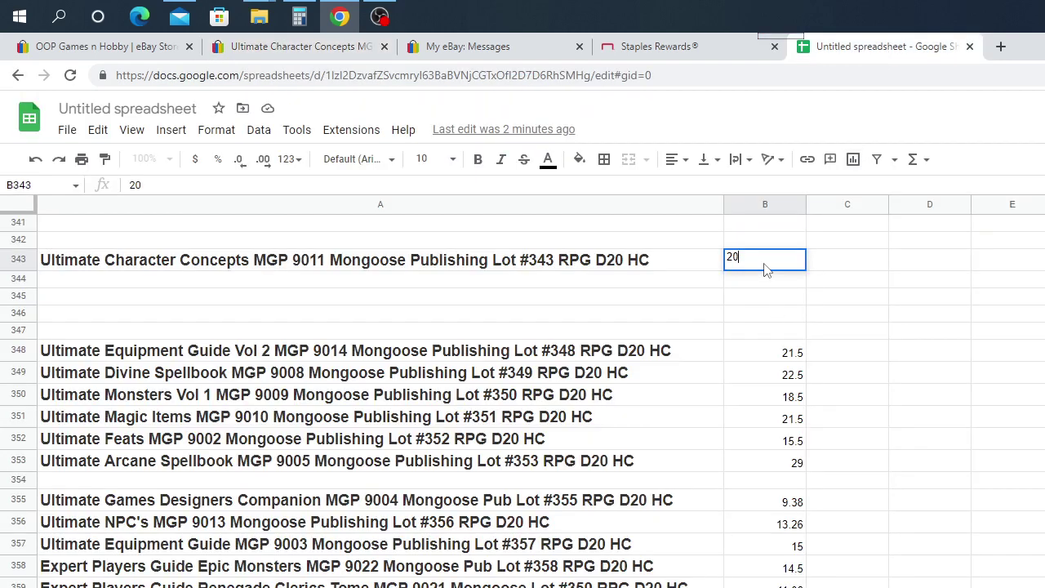
text(.5)
click(861, 301)
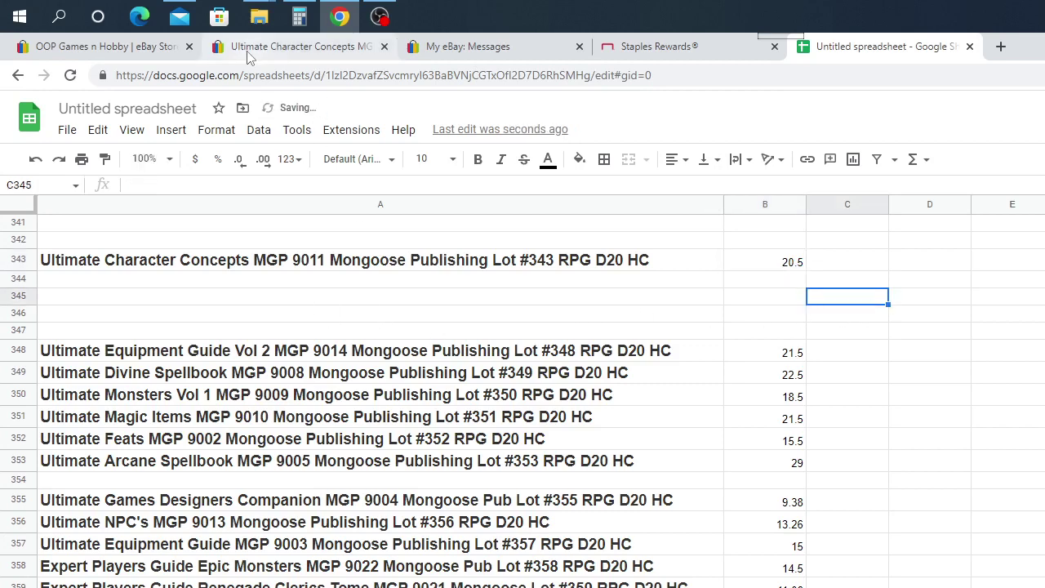
Close the Ultimate Character Concepts listing and open the Book of the Immortals listing from the eBay store page
click(290, 51)
click(385, 47)
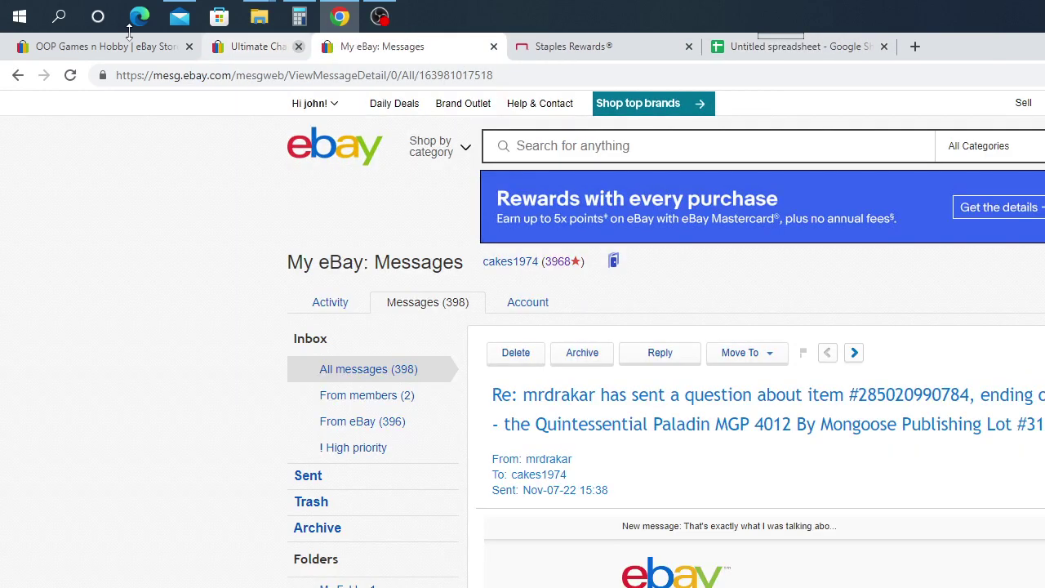
click(99, 50)
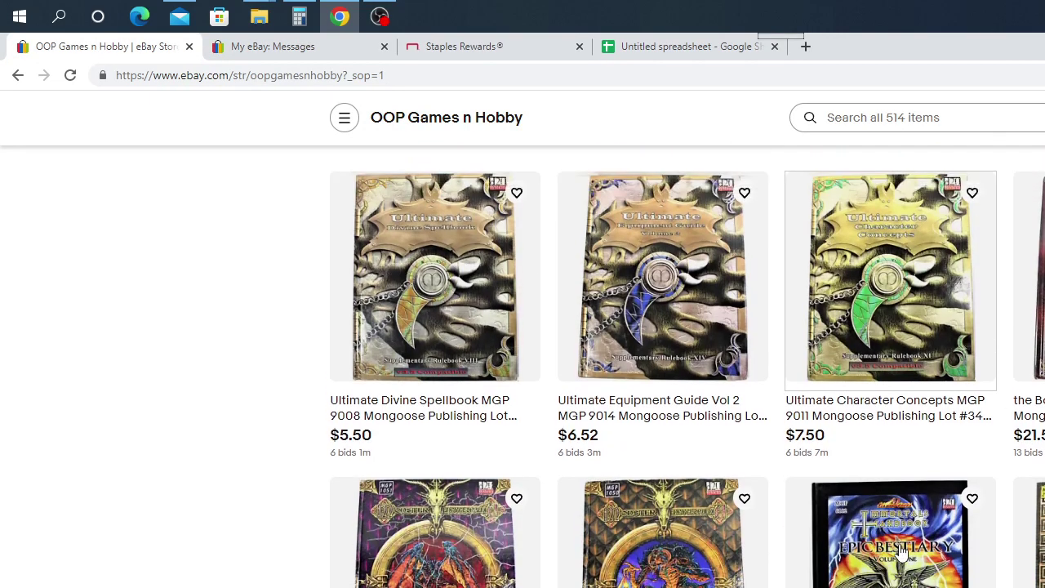
scroll(827, 464, up, 3)
scroll(827, 463, down, 2)
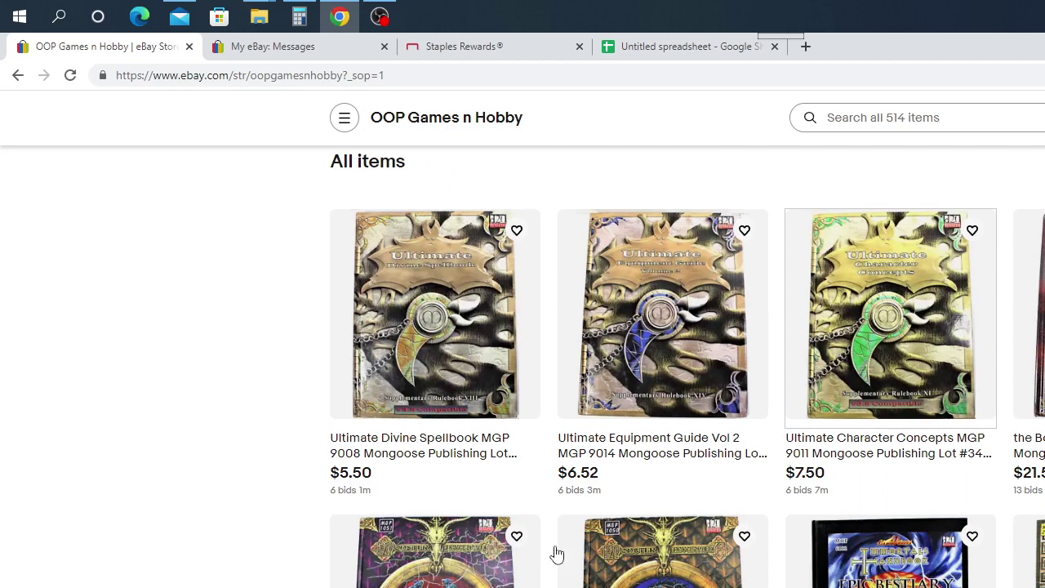
scroll(491, 532, down, 2)
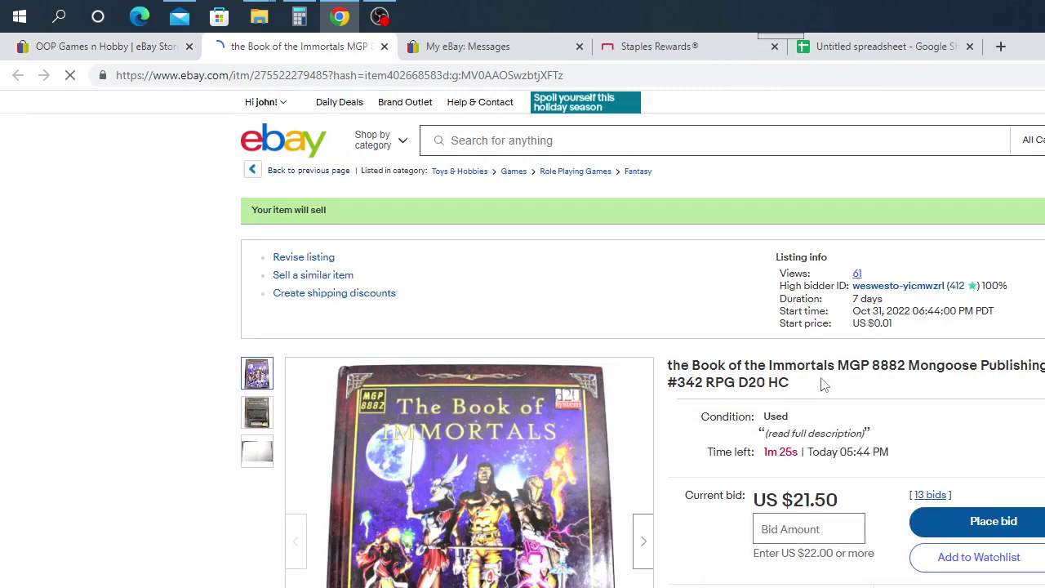
drag(813, 384, 670, 368)
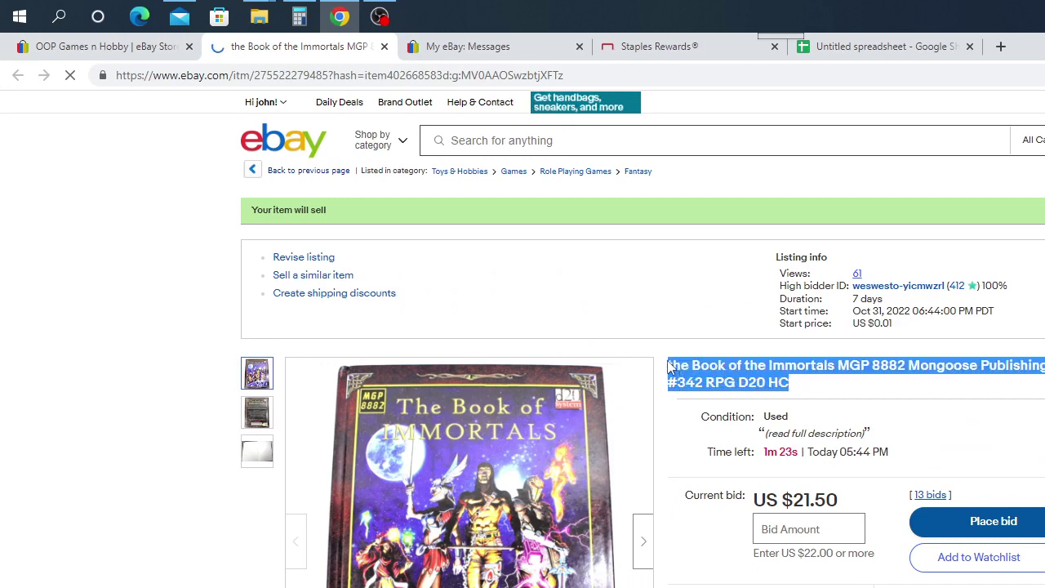
right_click(721, 379)
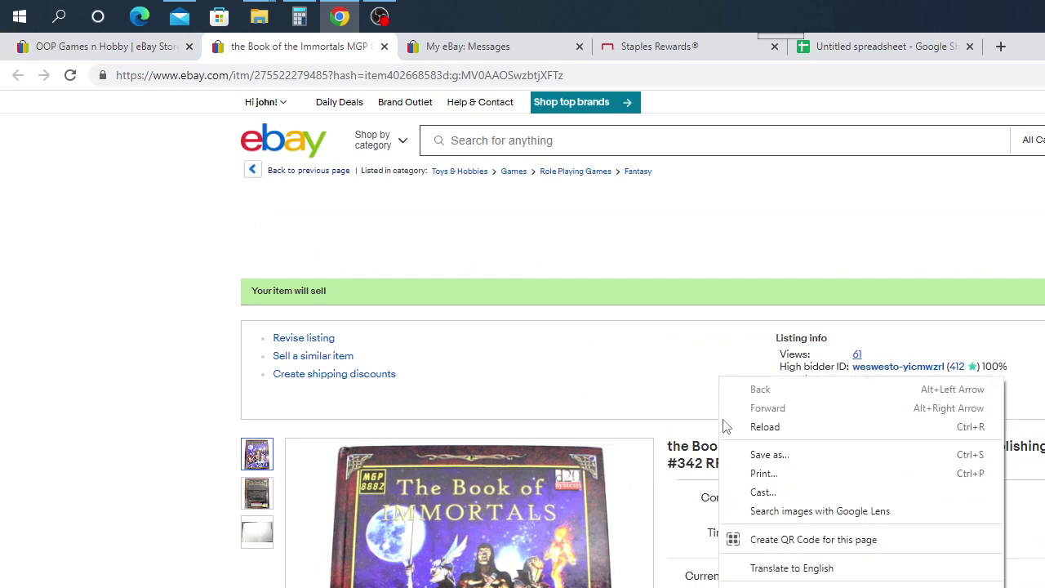
click(1029, 472)
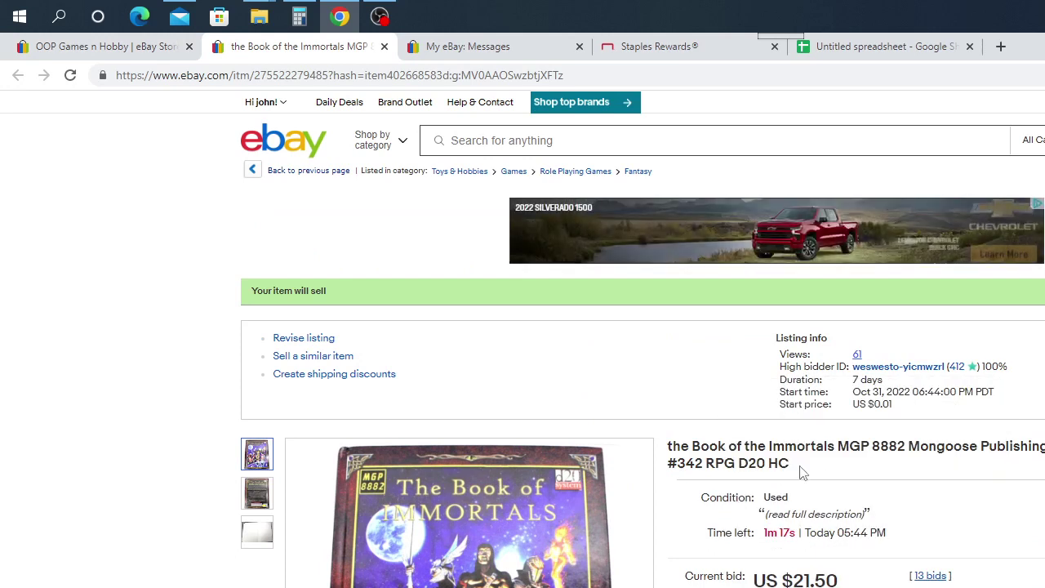
Copy the full Book of the Immortals MGP 8882 Lot #342 title from the eBay listing into cell A342 of the spreadsheet
drag(800, 466, 669, 443)
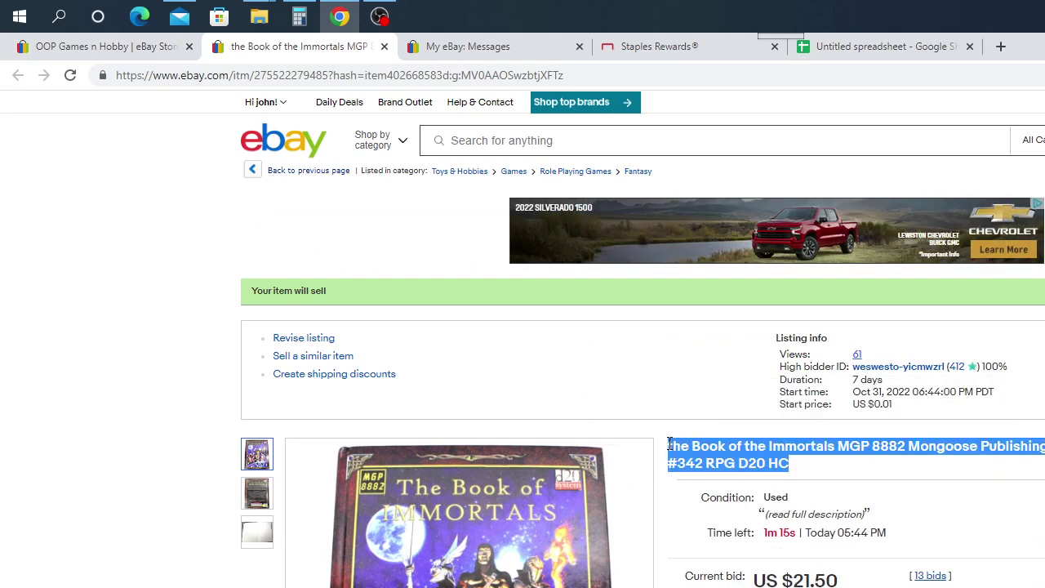
right_click(711, 460)
click(748, 471)
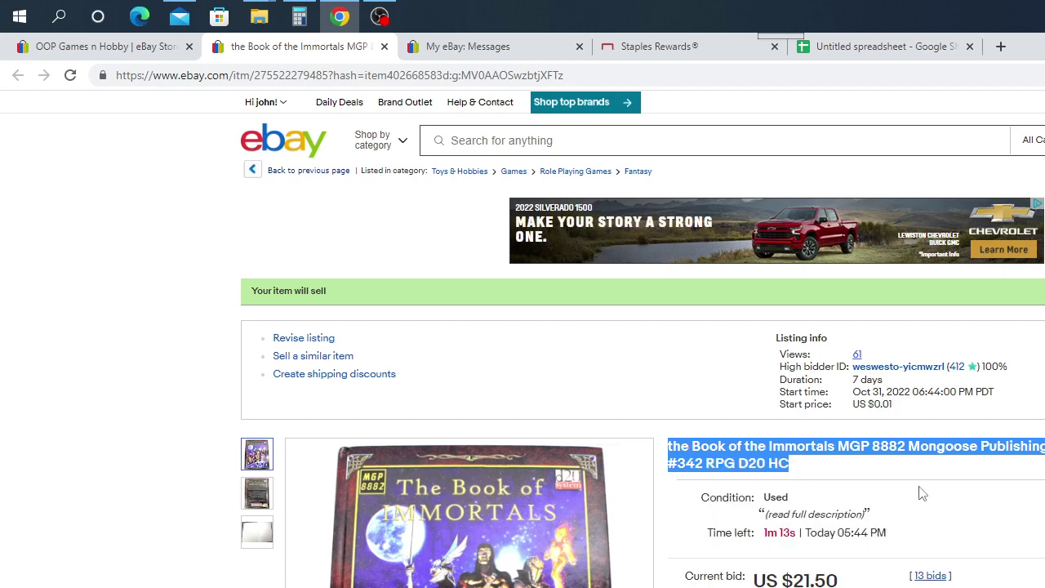
scroll(933, 517, down, 2)
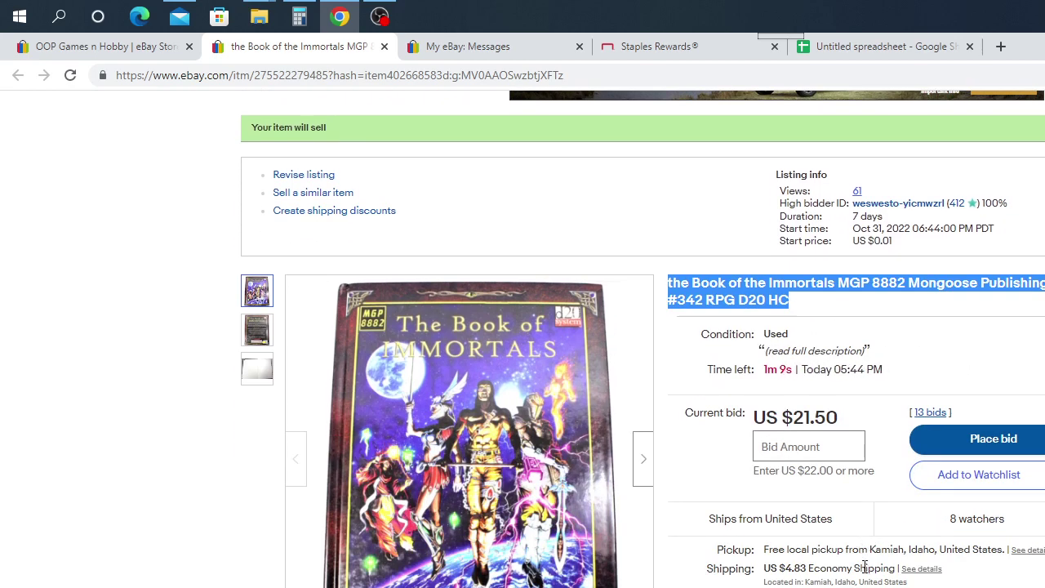
scroll(867, 567, up, 2)
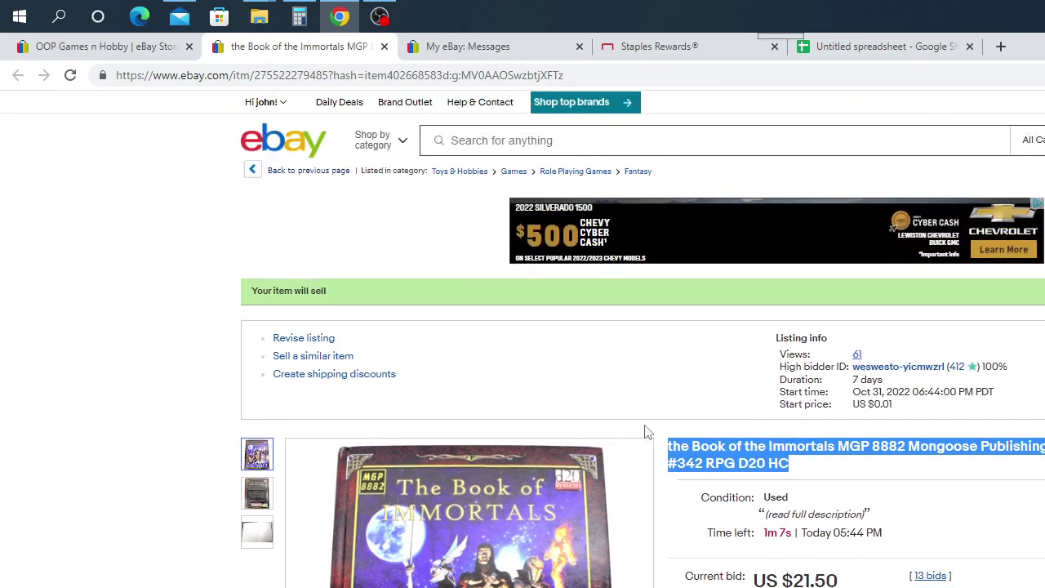
click(859, 51)
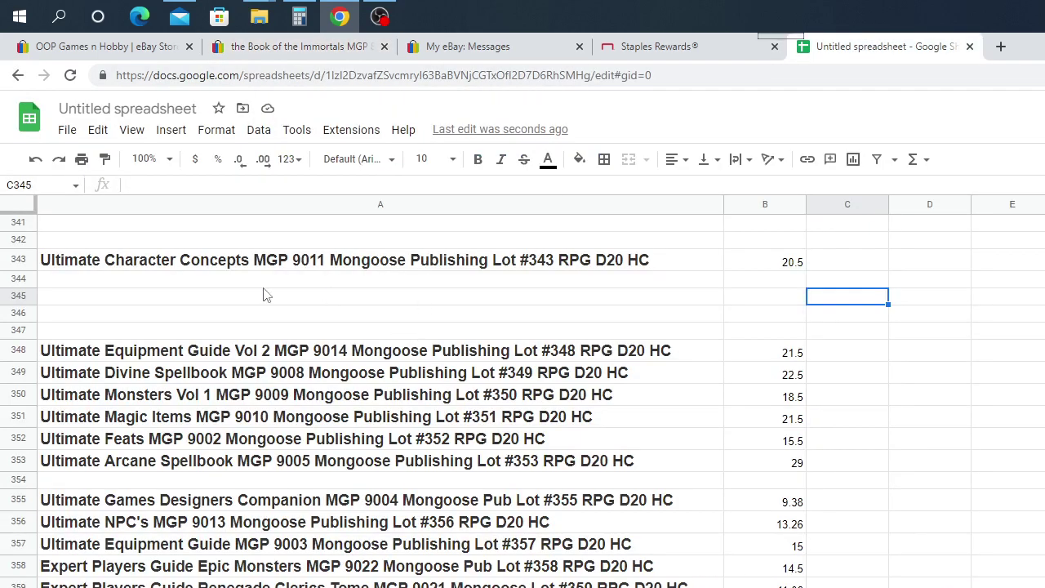
click(53, 240)
right_click(57, 233)
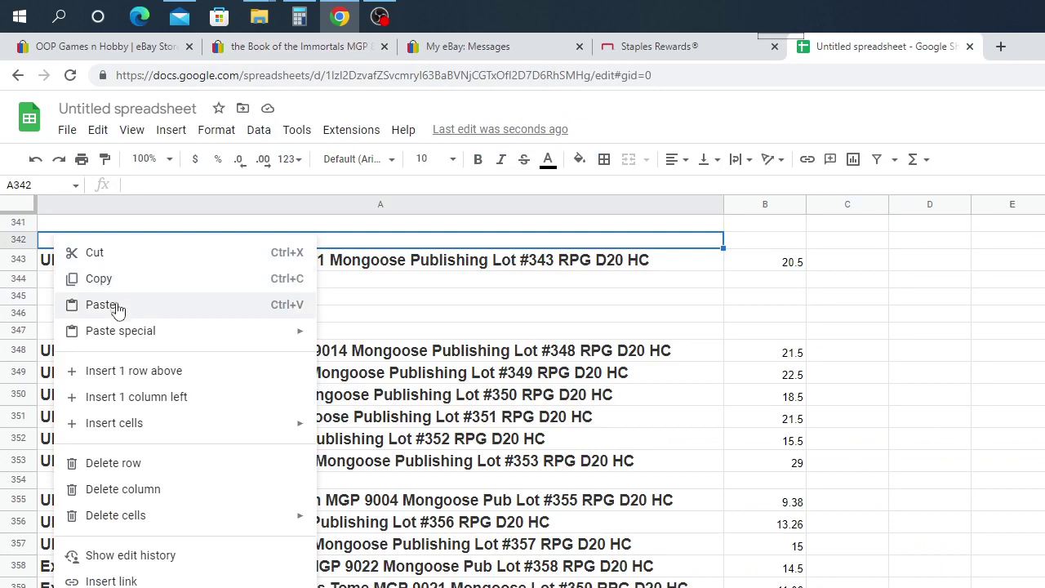
click(120, 309)
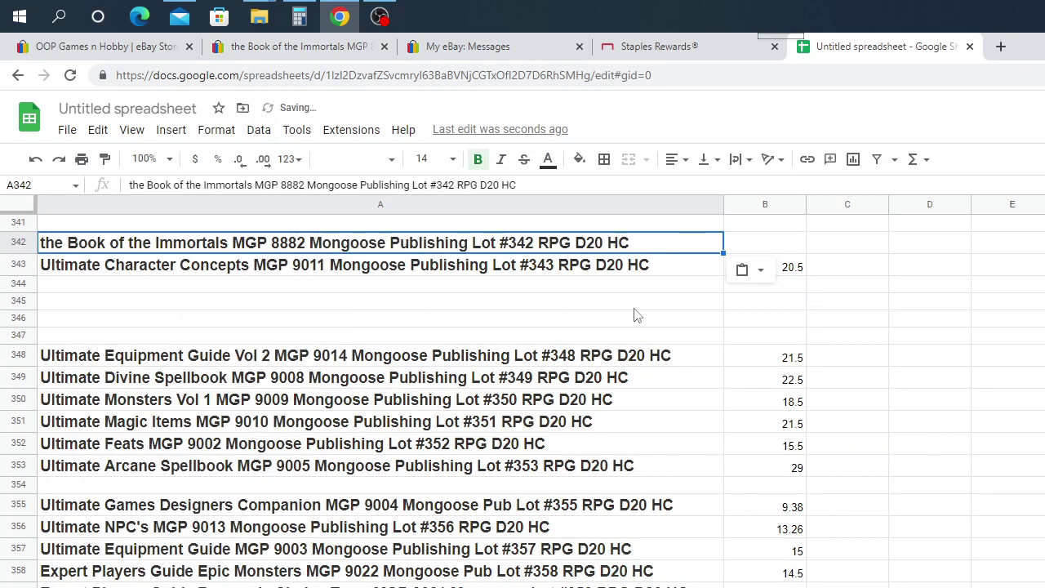
Enter the Book of the Immortals listing's current bid of 21.5 in cell B342
click(764, 246)
text(21)
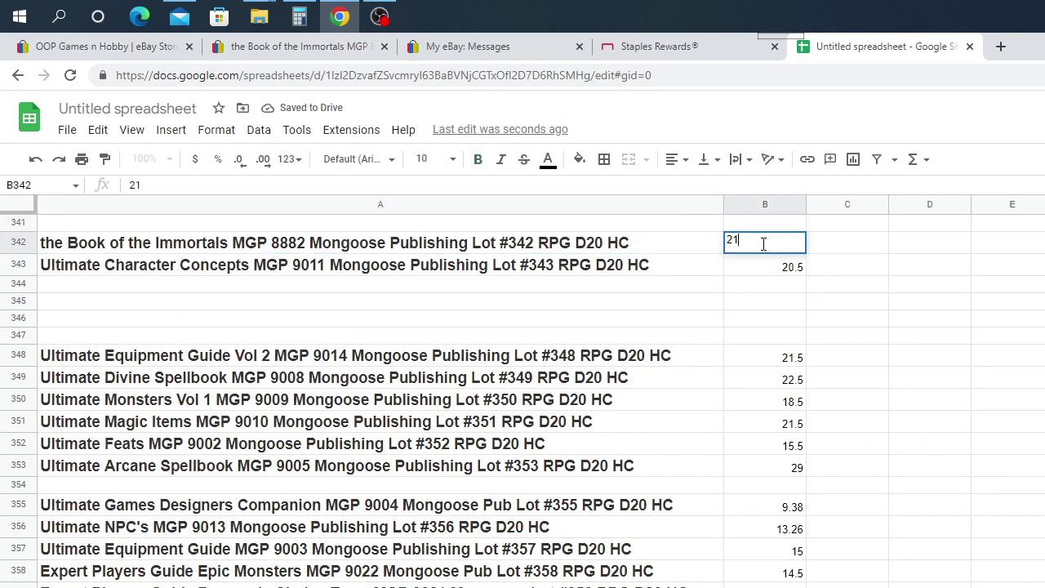
text(.53)
key(BackSpace)
click(879, 291)
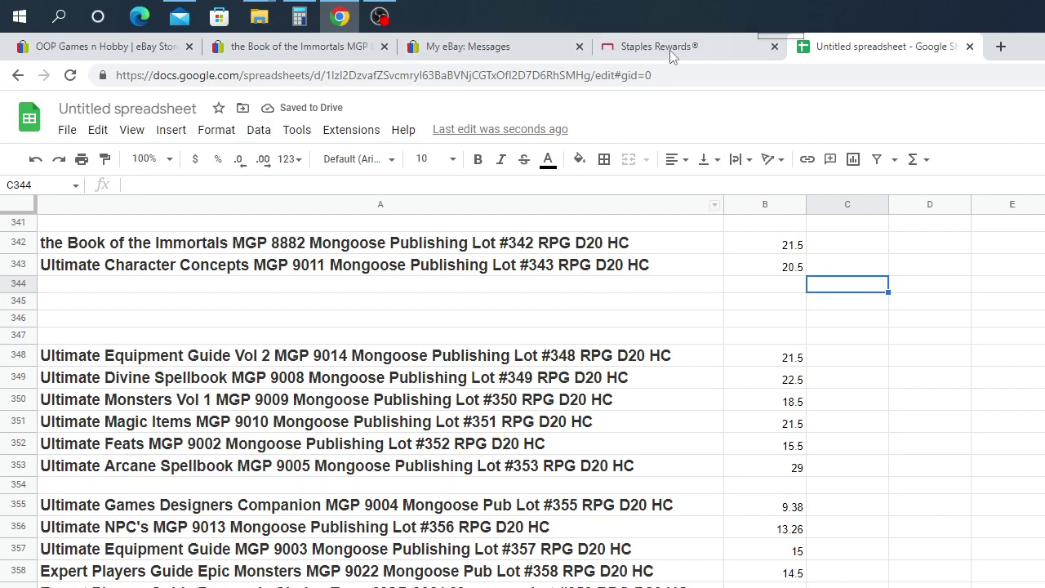
Reload the Book of the Immortals listing until the auction has ended and set cell B342 to its winning bid of 26.00
click(291, 46)
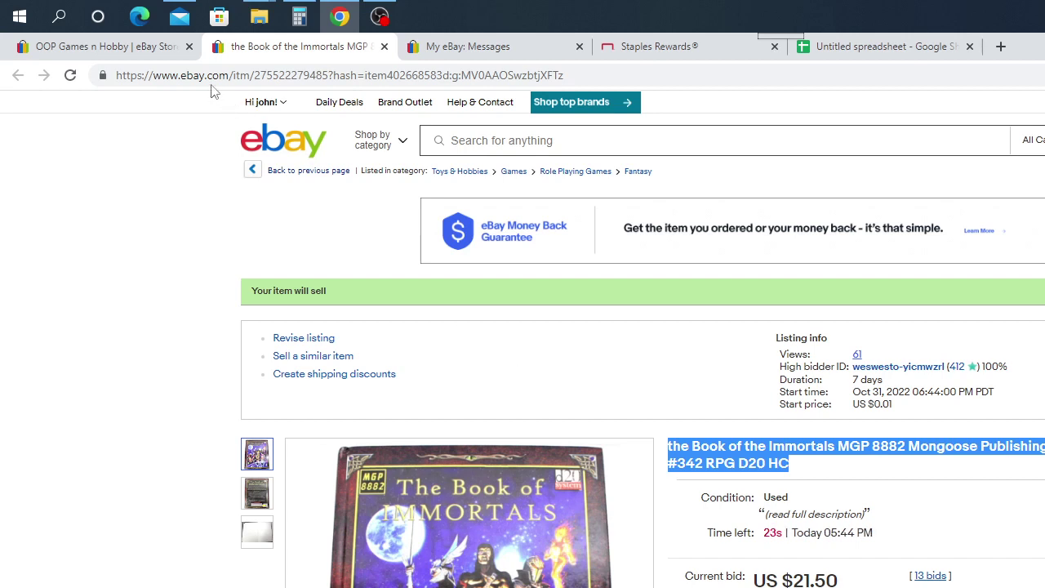
click(70, 75)
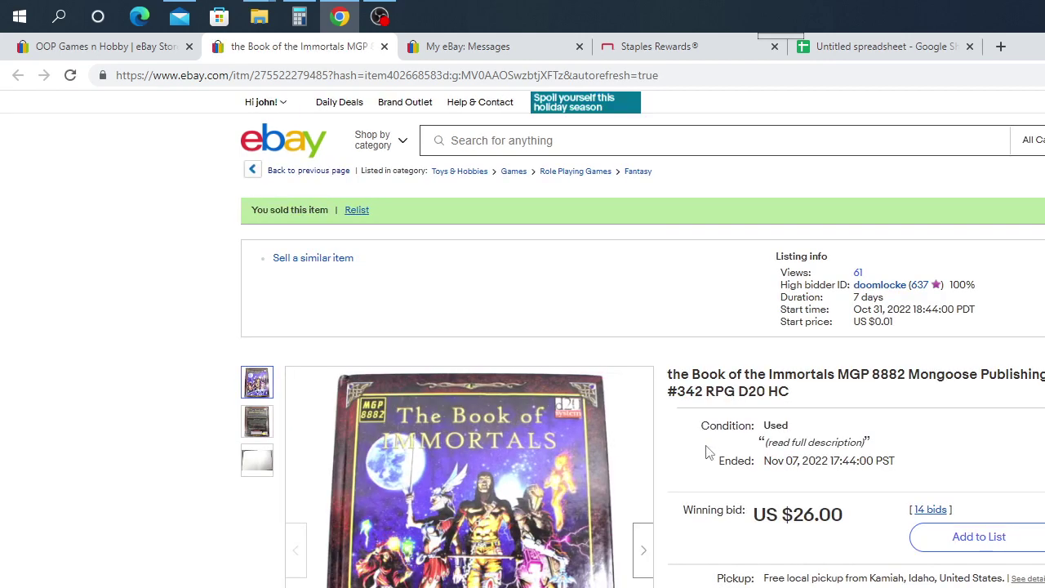
click(894, 49)
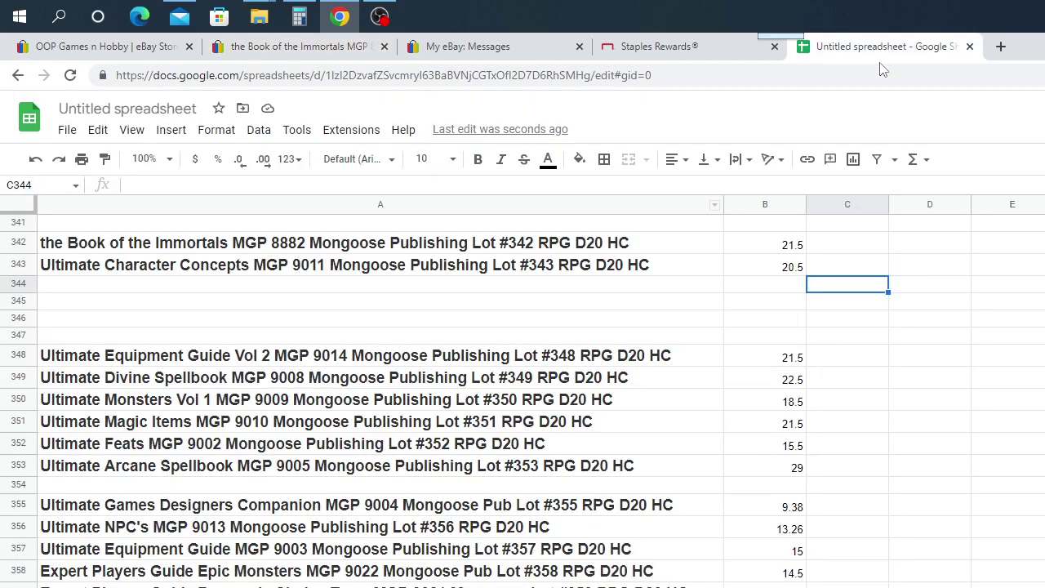
click(777, 247)
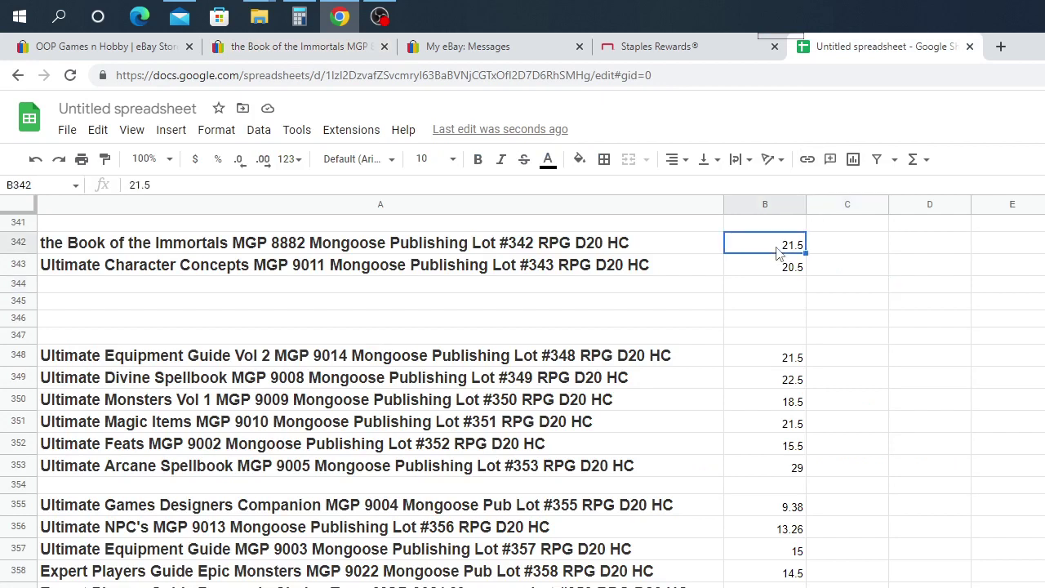
text(26.00)
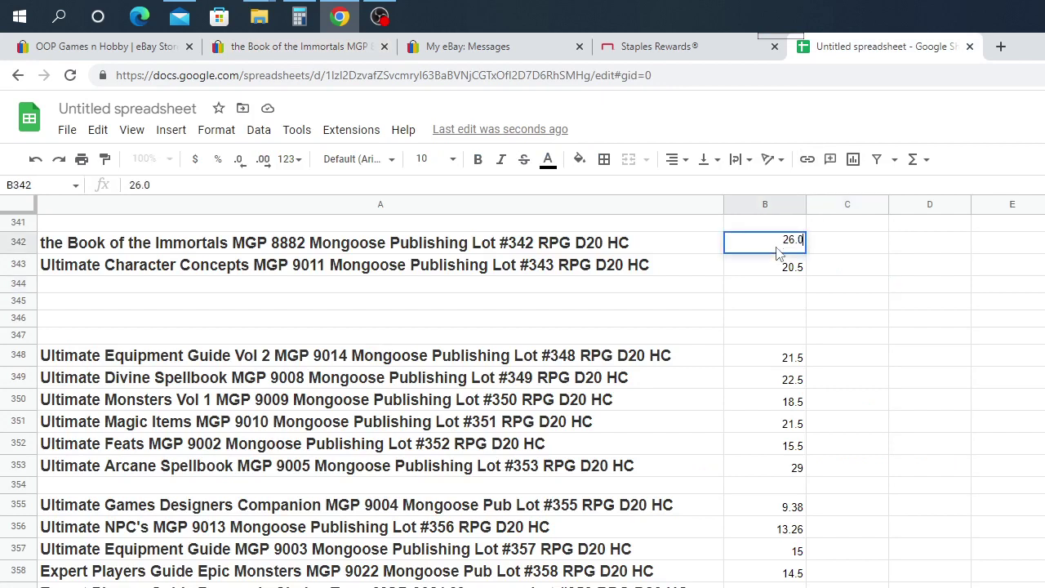
click(873, 288)
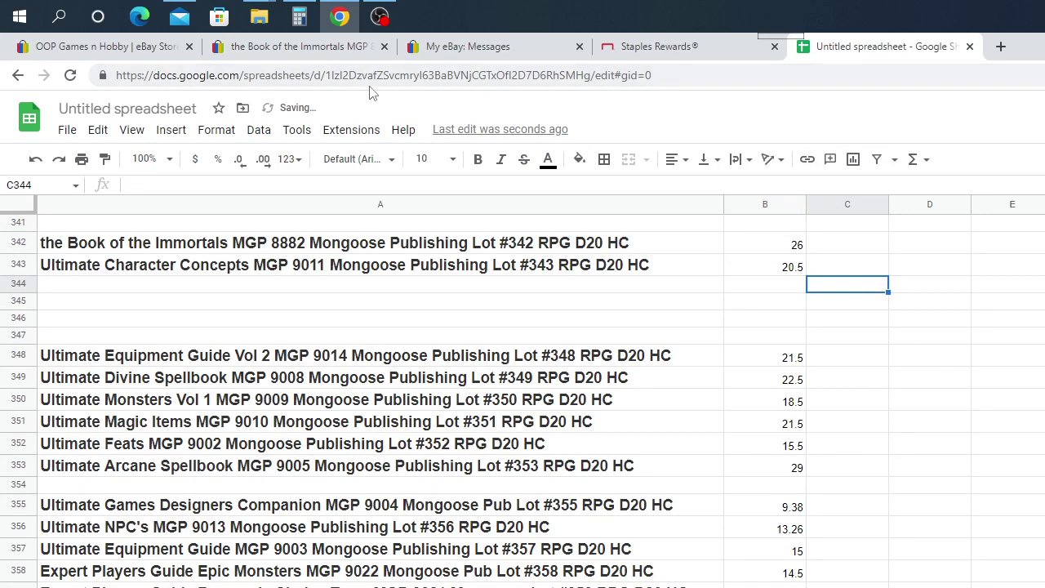
Close the Book of the Immortals listing and open the Monster Encyclopedia Dark Bestiary listing from the eBay store page
click(372, 49)
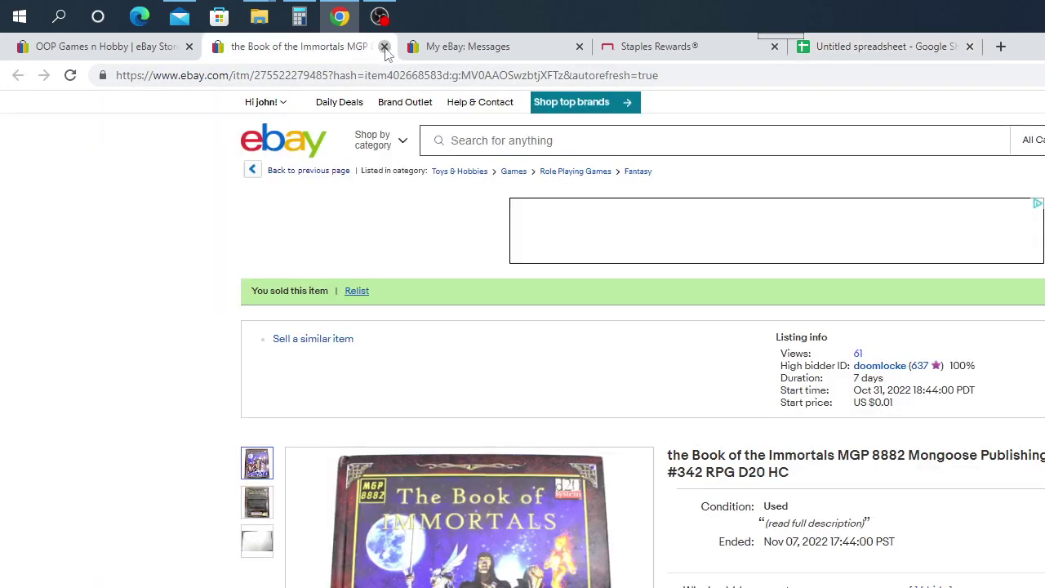
click(384, 48)
click(103, 49)
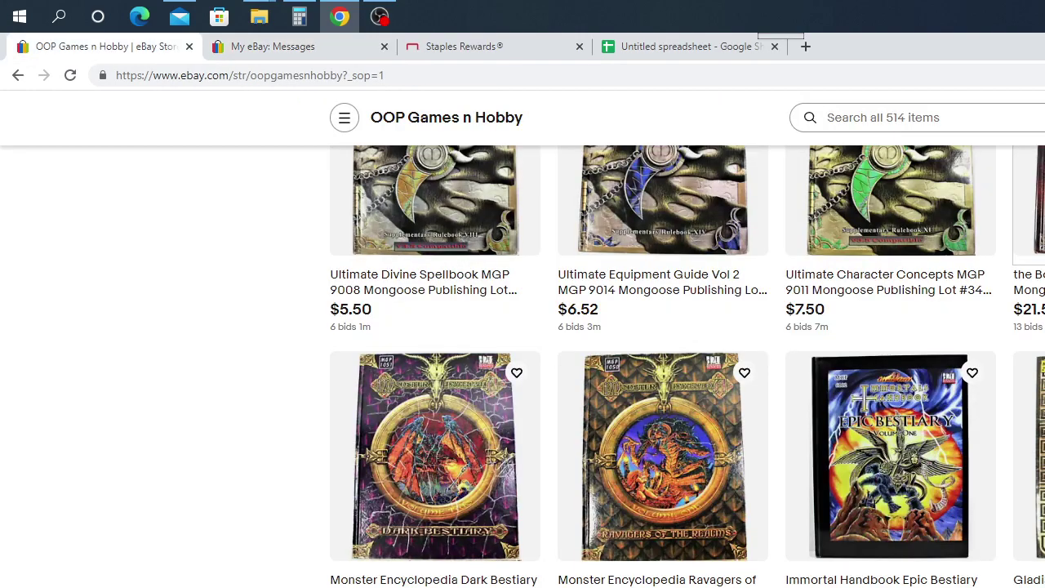
click(418, 464)
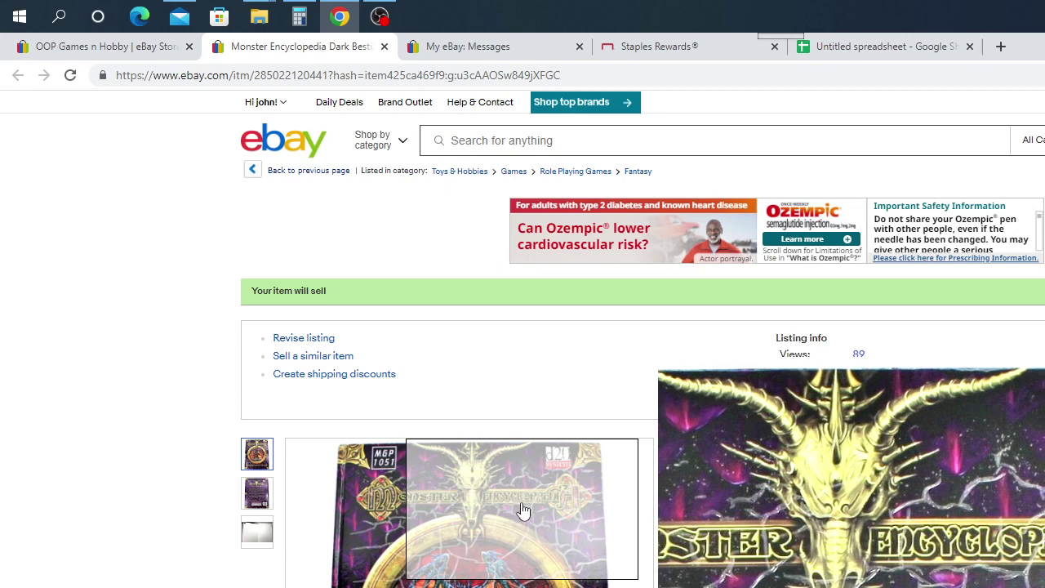
Copy the full Monster Encyclopedia Dark Bestiary Lot #341 title from the ended eBay listing into cell A341 of the spreadsheet
scroll(523, 510, down, 2)
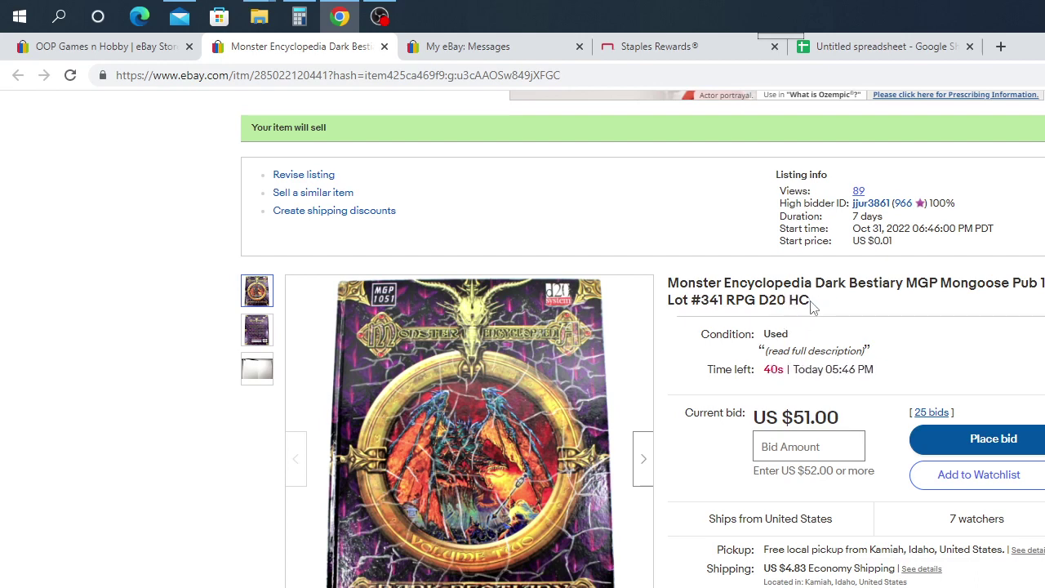
drag(812, 307, 675, 275)
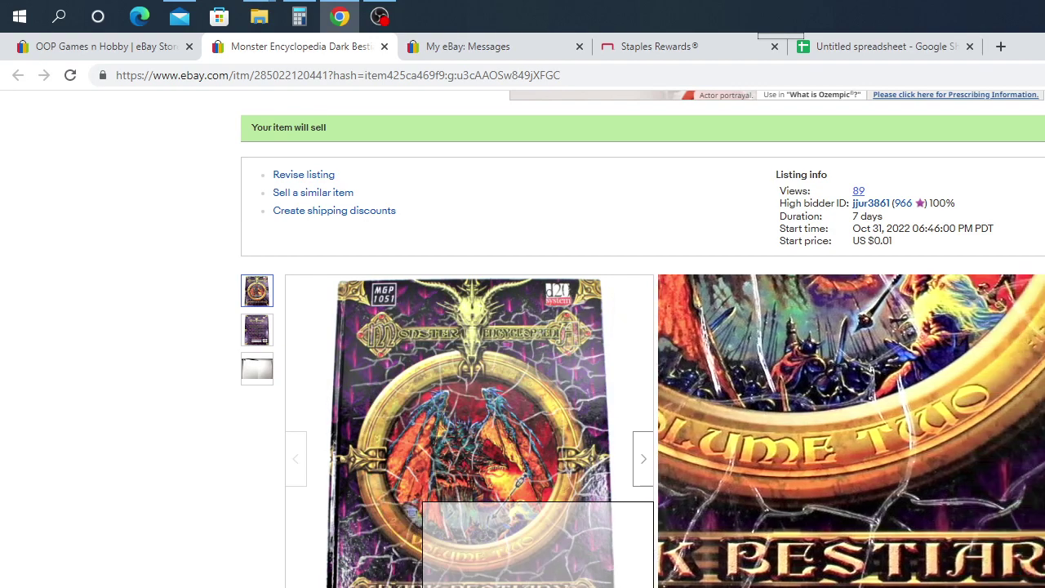
scroll(630, 382, down, 5)
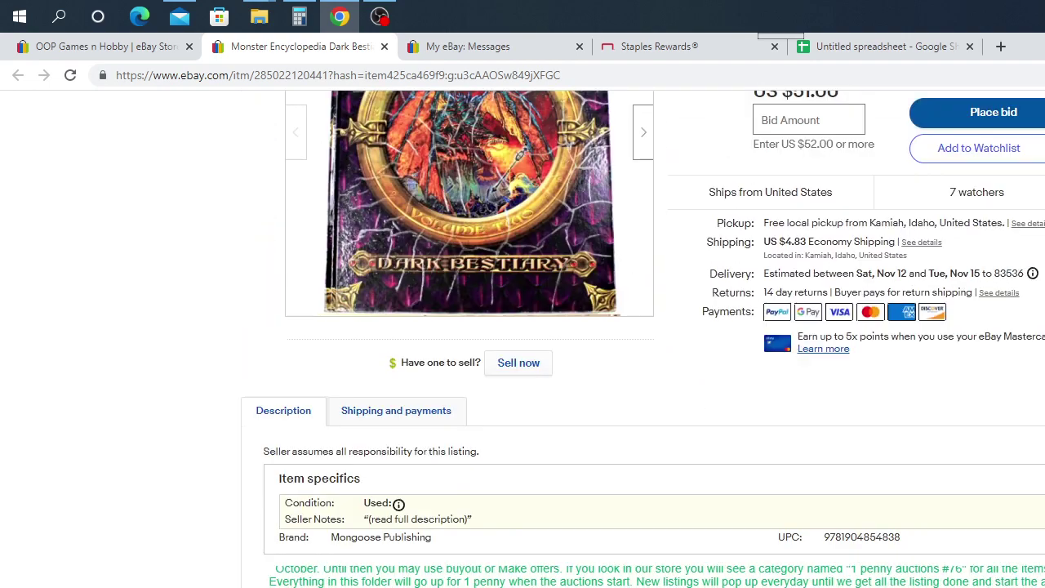
scroll(629, 382, down, 2)
scroll(630, 382, down, 2)
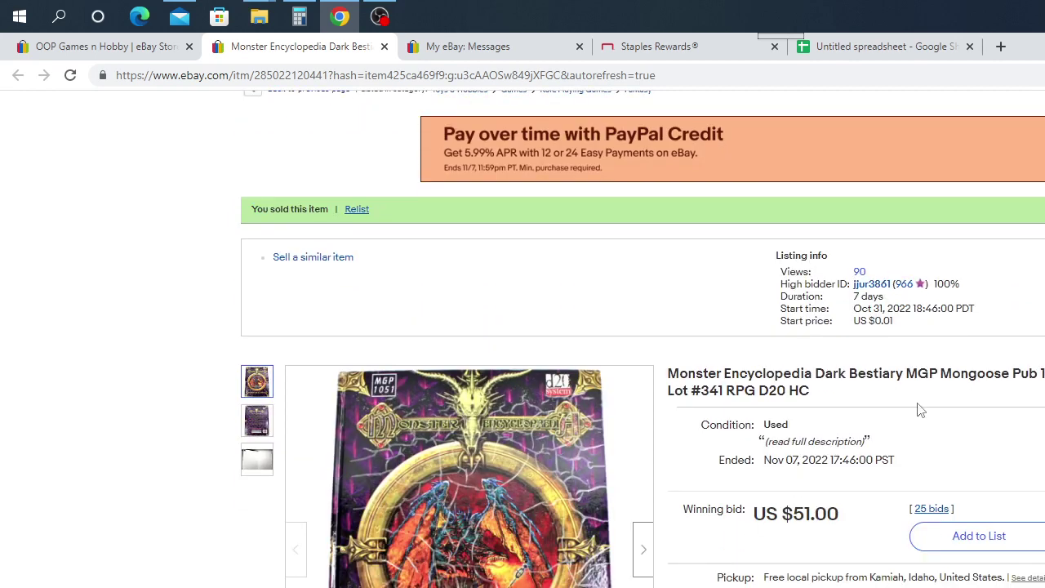
drag(830, 400, 668, 374)
right_click(692, 379)
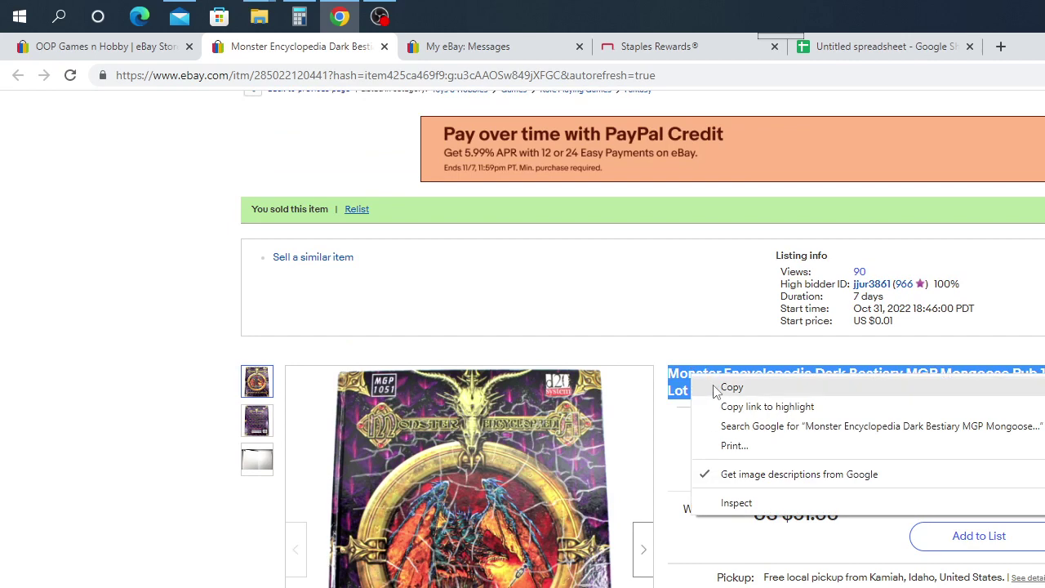
click(716, 388)
click(875, 46)
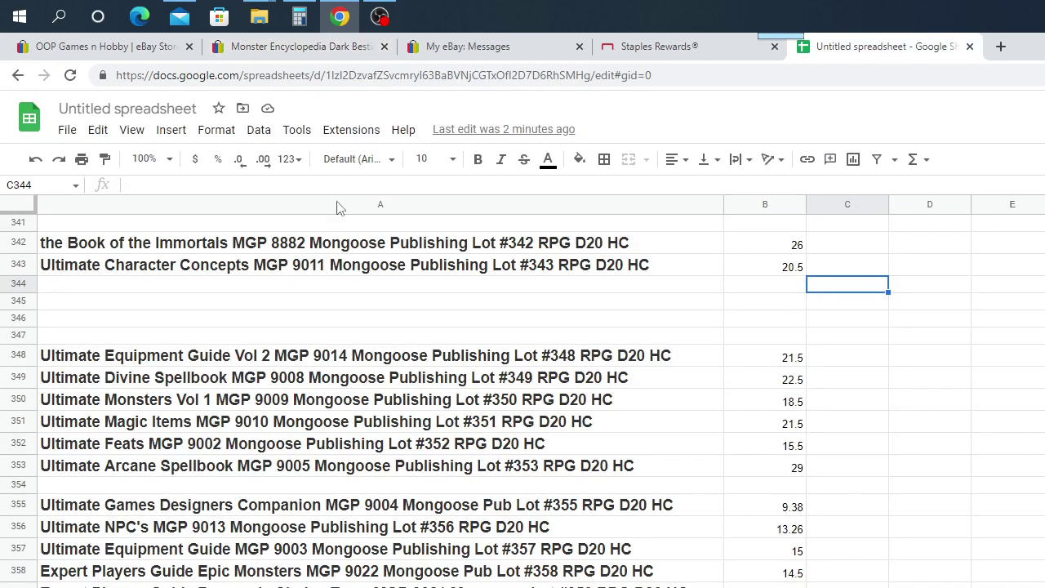
right_click(57, 225)
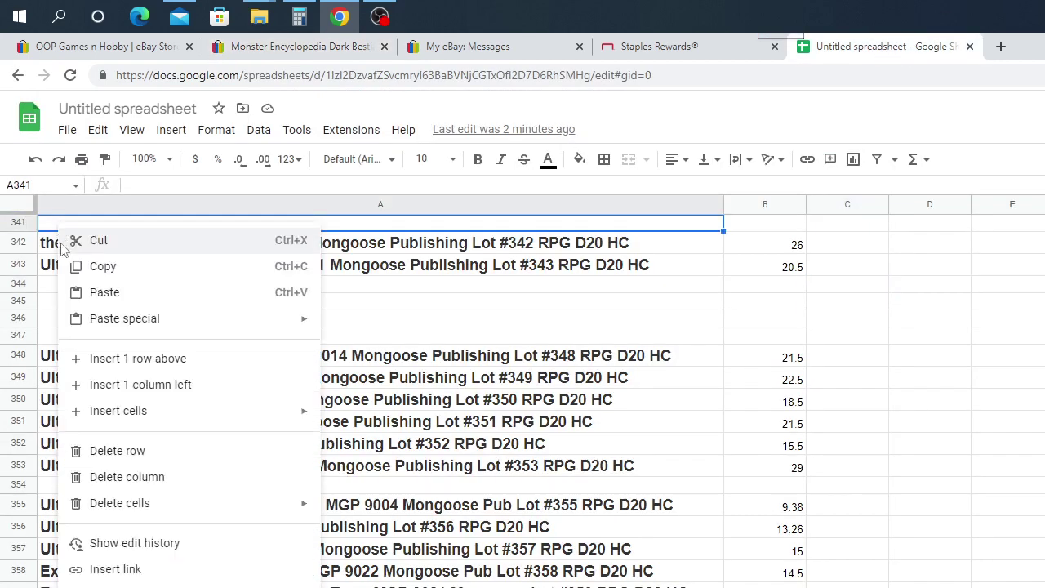
click(112, 296)
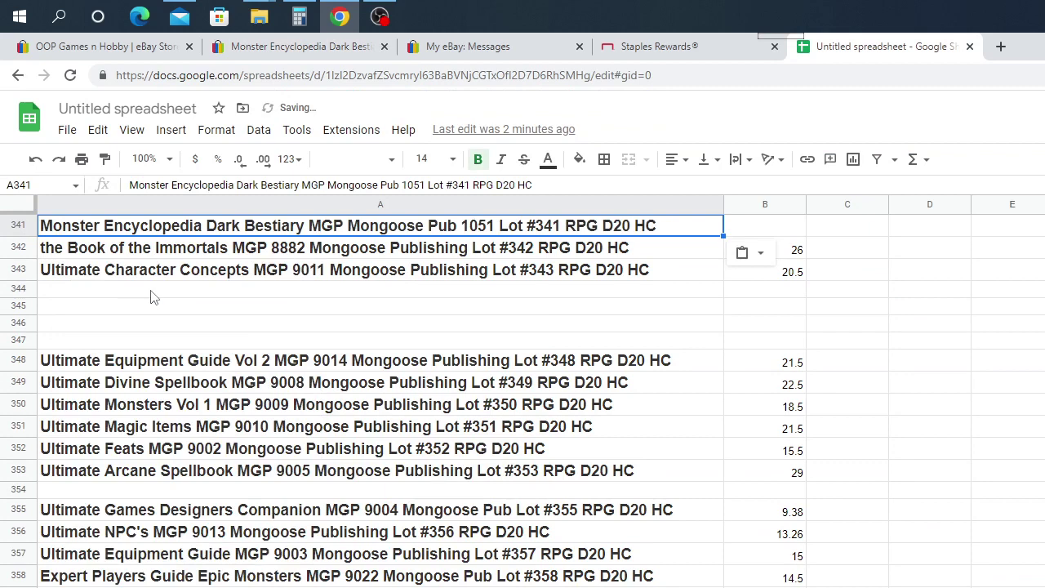
Enter the Monster Encyclopedia Dark Bestiary winning bid of 51.00 in cell B341
click(776, 232)
text(5)
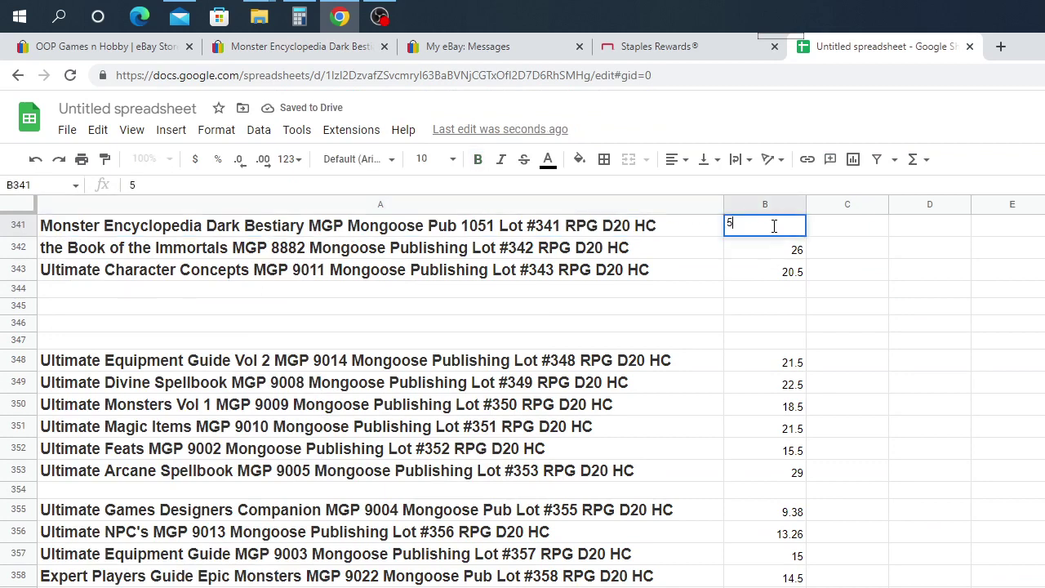
text(1.00)
click(886, 253)
scroll(939, 482, up, 3)
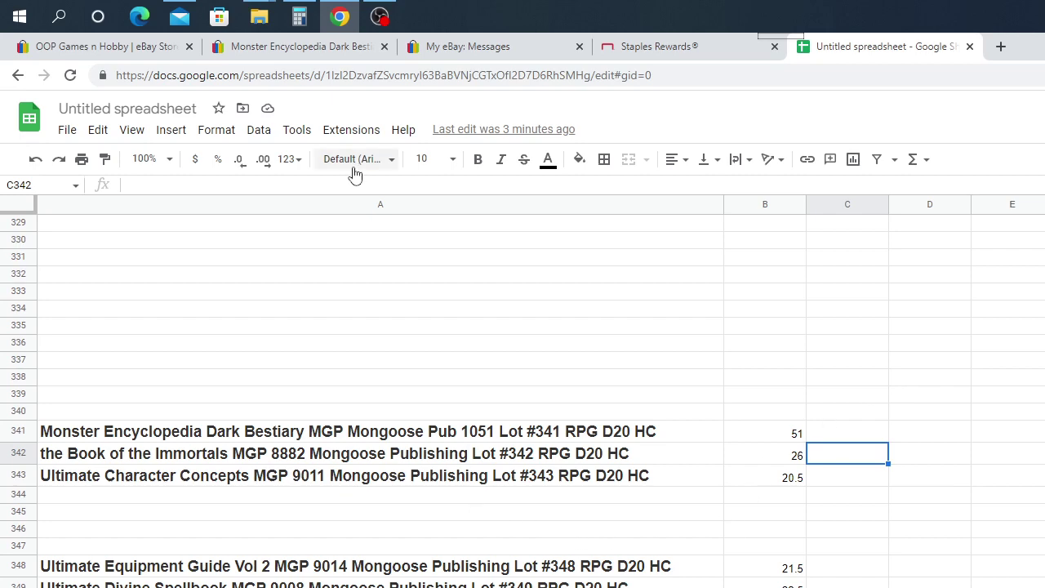
Close the Dark Bestiary listing and open the Monster Encyclopedia Ravagers of the Realms listing from the eBay store page
click(274, 46)
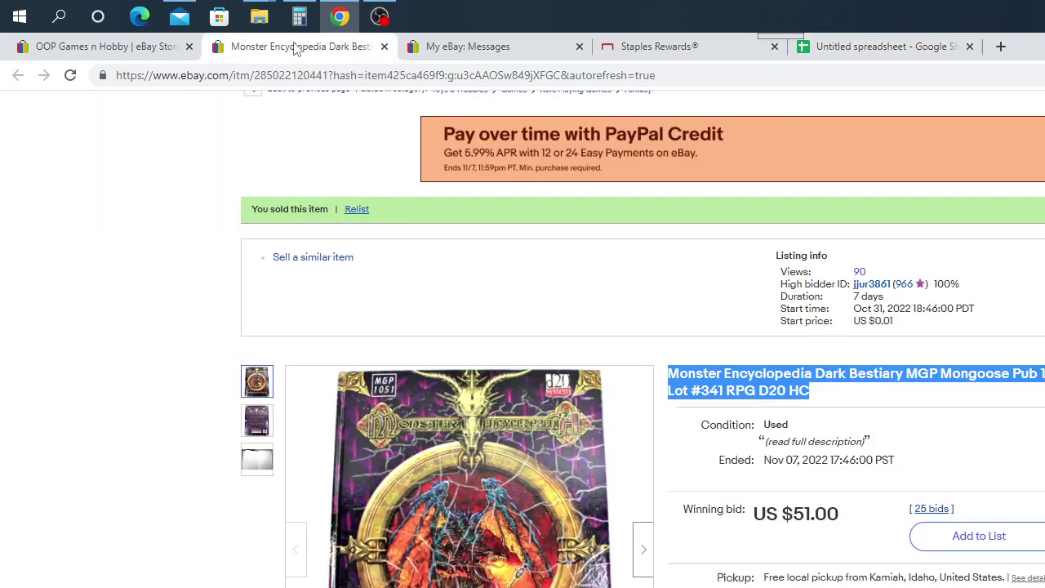
click(385, 46)
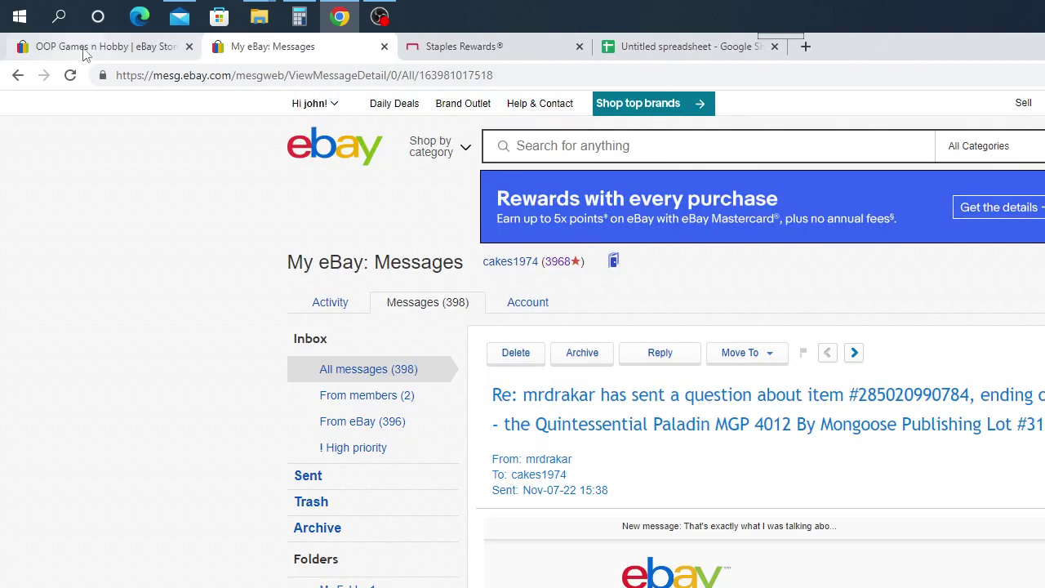
click(93, 49)
click(681, 503)
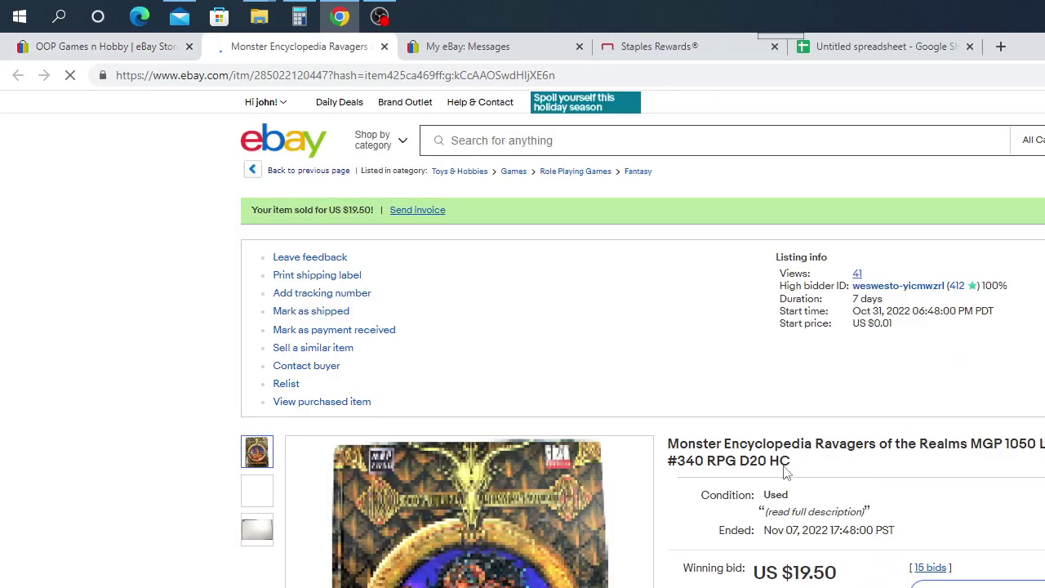
Copy the full Monster Encyclopedia Ravagers of the Realms MGP 1050 Lot #340 title from the eBay listing into cell A340 of the spreadsheet
drag(809, 464, 670, 442)
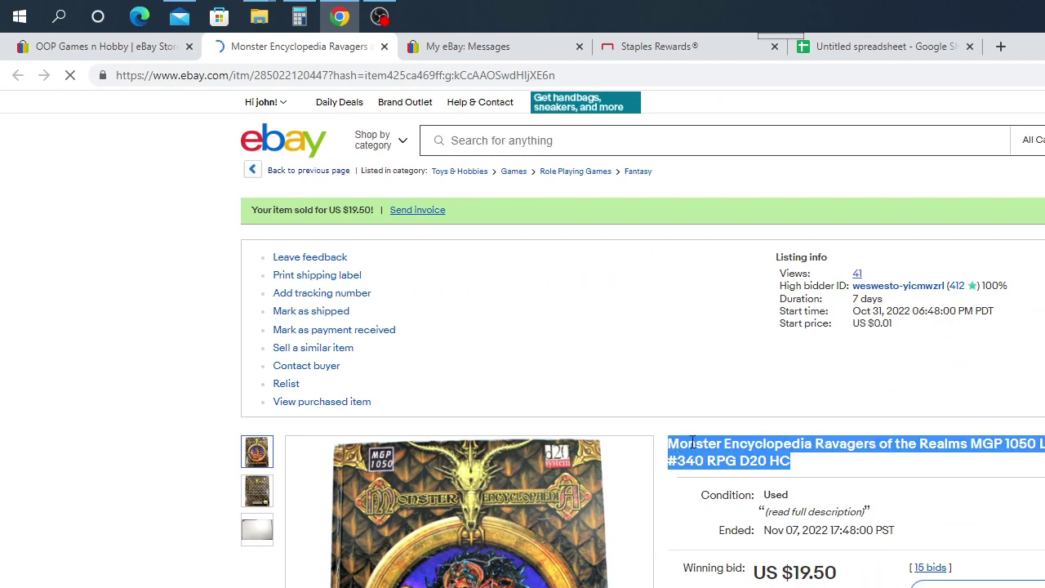
right_click(724, 449)
mouse_move(535, 572)
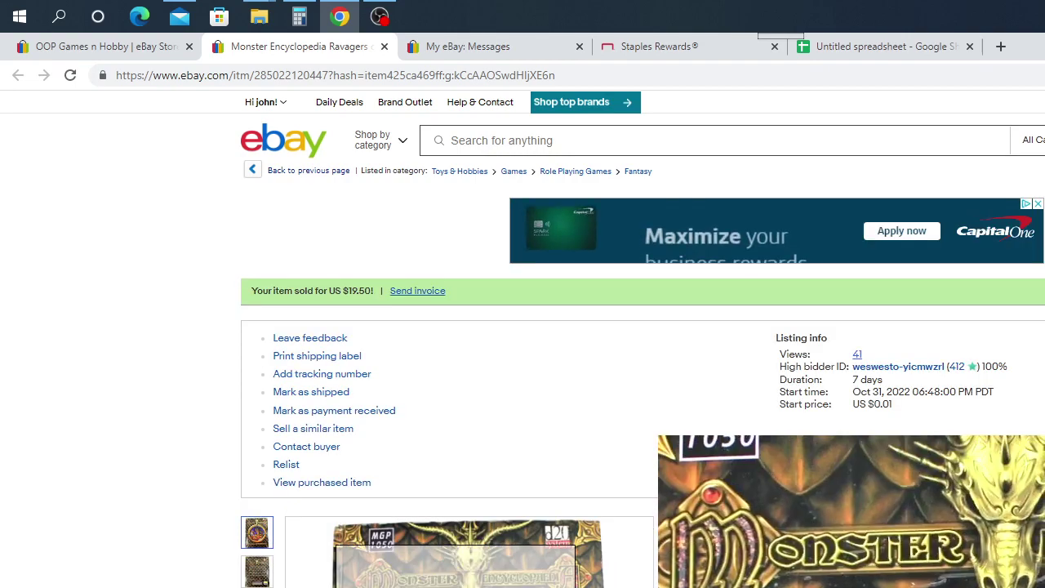
triple_click(749, 531)
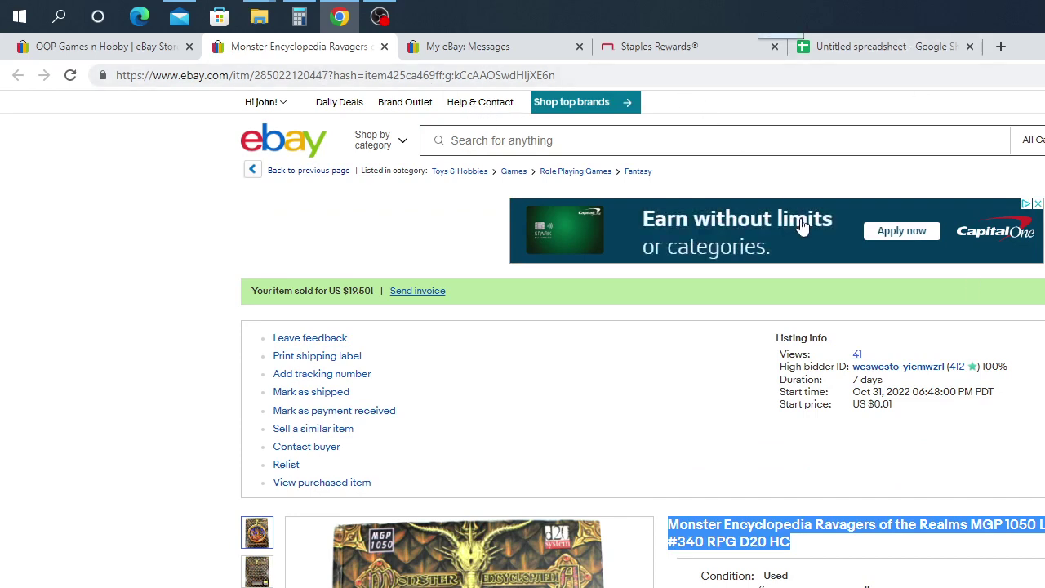
click(873, 45)
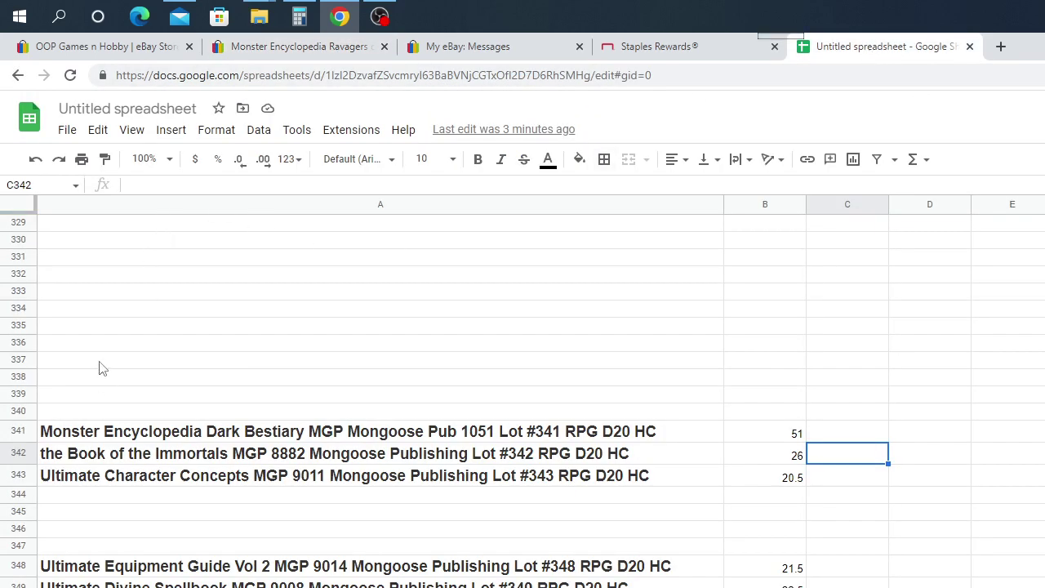
right_click(73, 410)
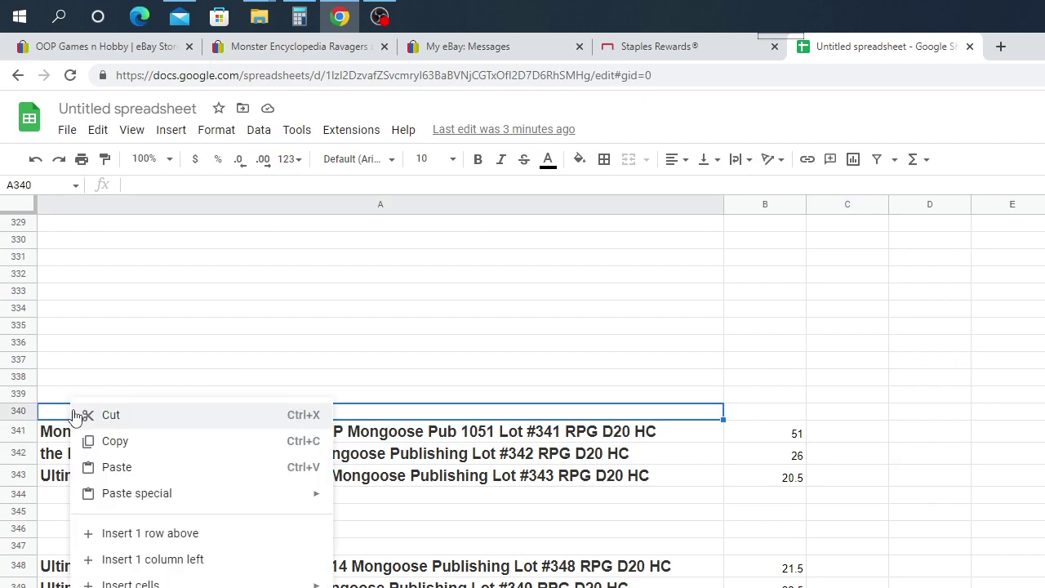
click(130, 467)
click(768, 421)
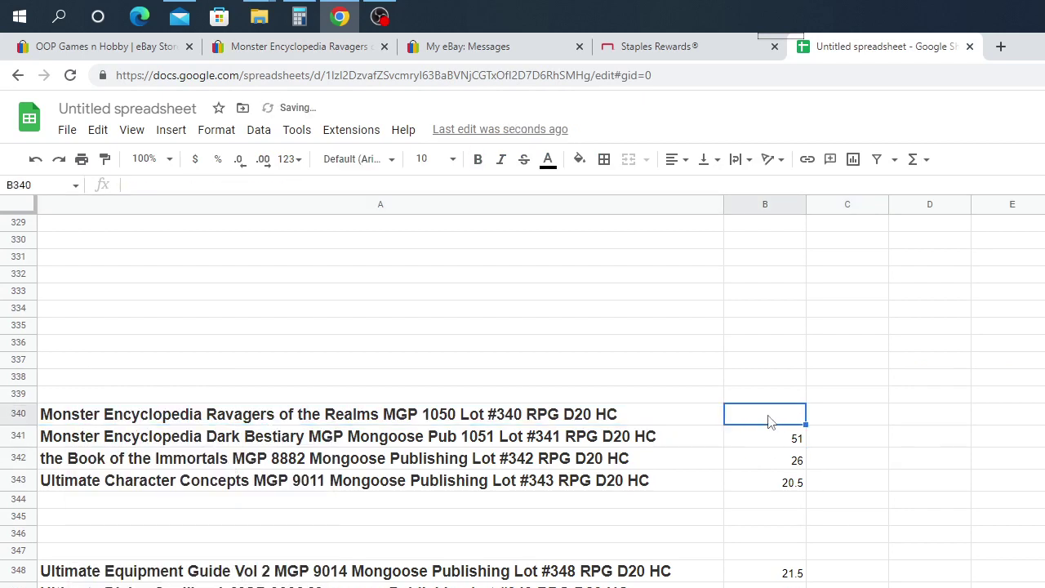
text(19)
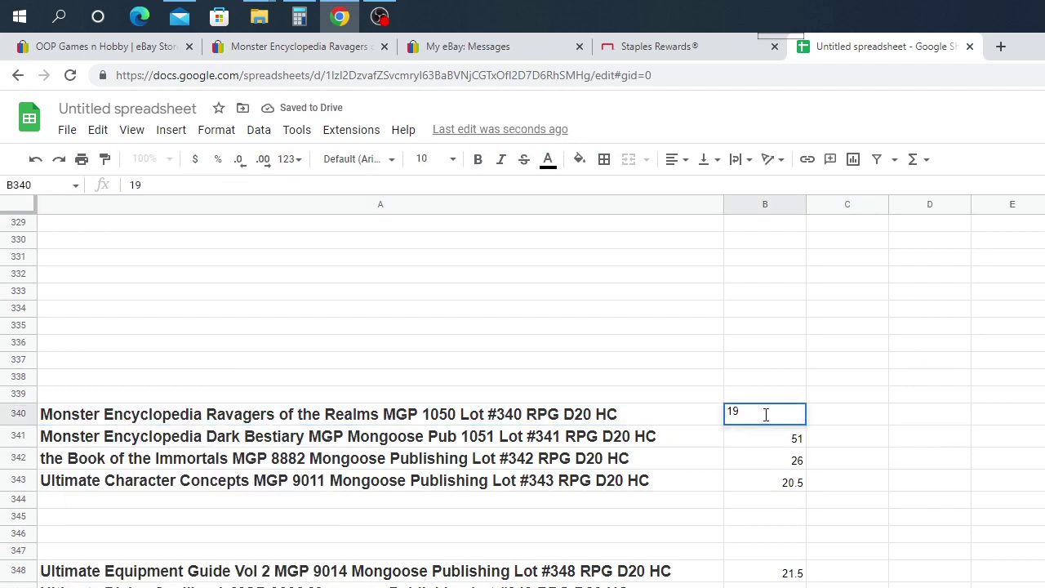
text(.40)
drag(879, 434, 862, 409)
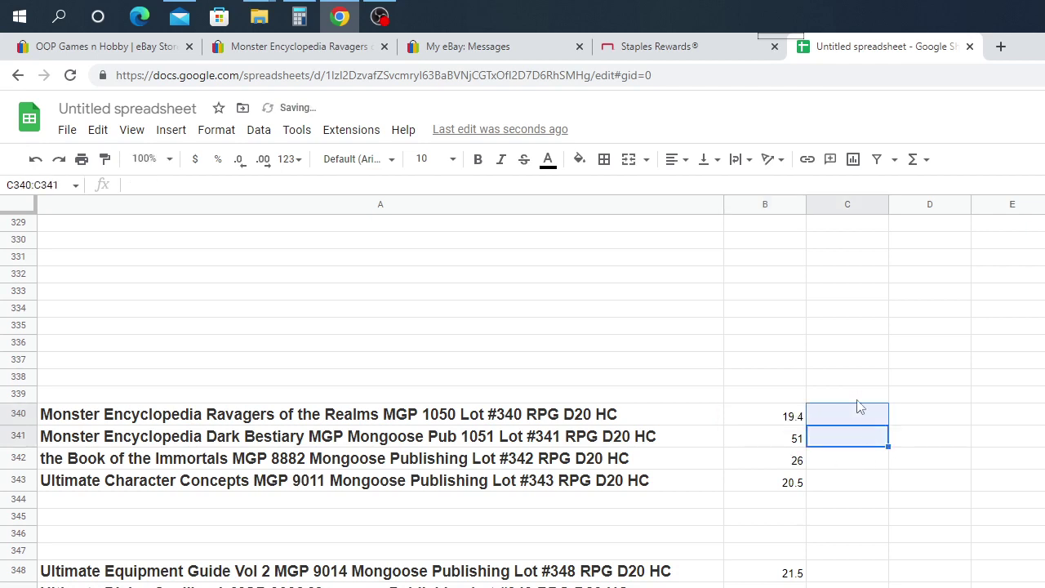
Set cell B340 to the Ravagers of the Realms winning bid of 19.50
click(798, 419)
text(1)
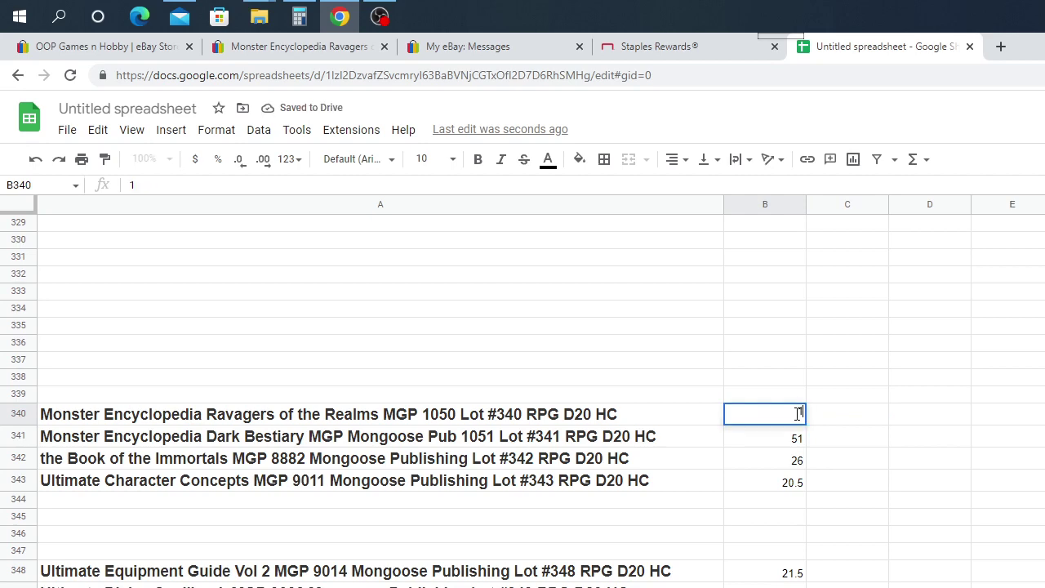
text(9.50)
click(898, 441)
Open the Immortal Handbook Epic Bestiary listing from the eBay store page
click(68, 52)
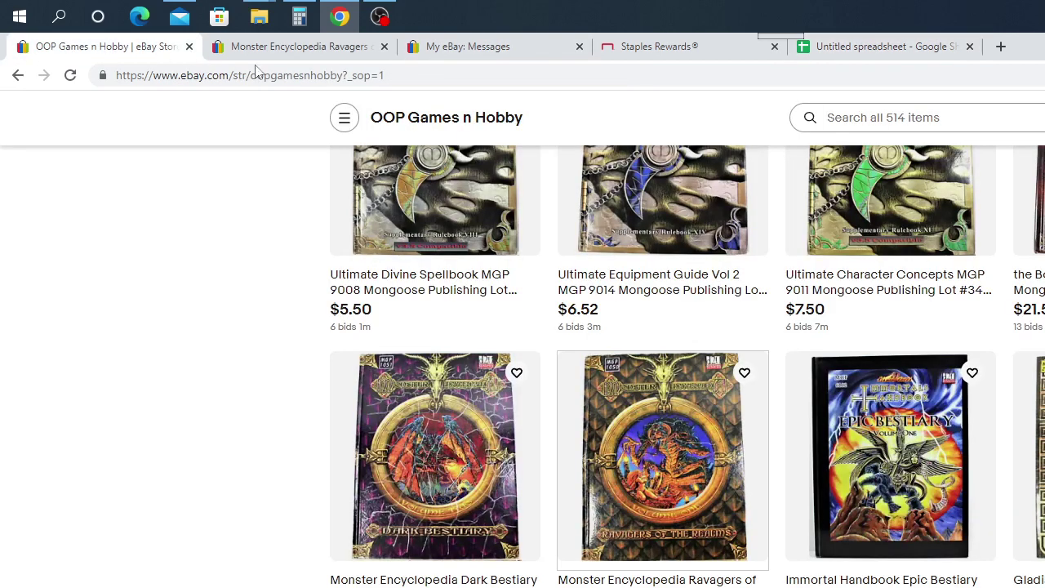
click(937, 488)
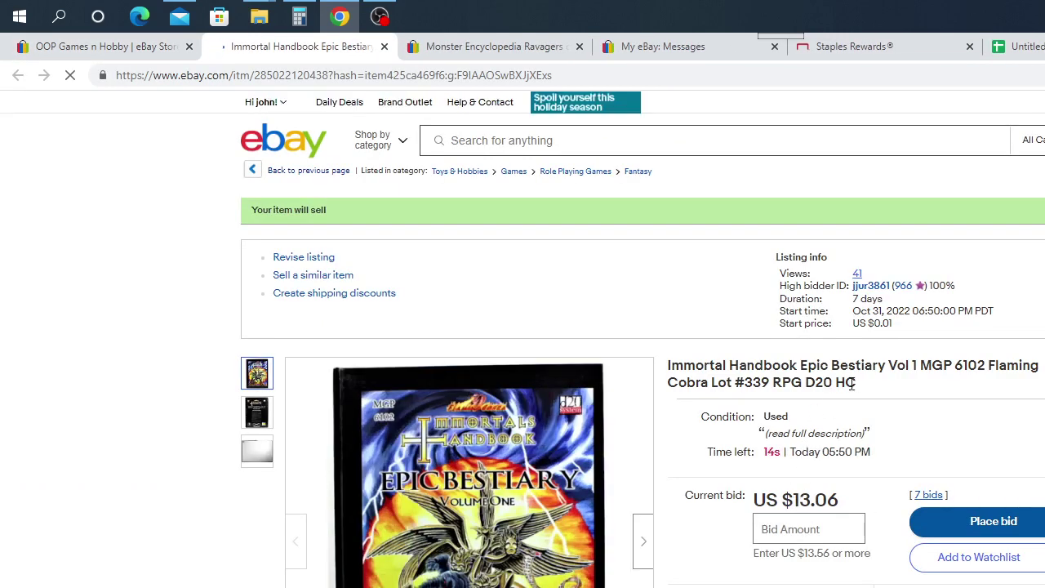
drag(867, 385, 668, 369)
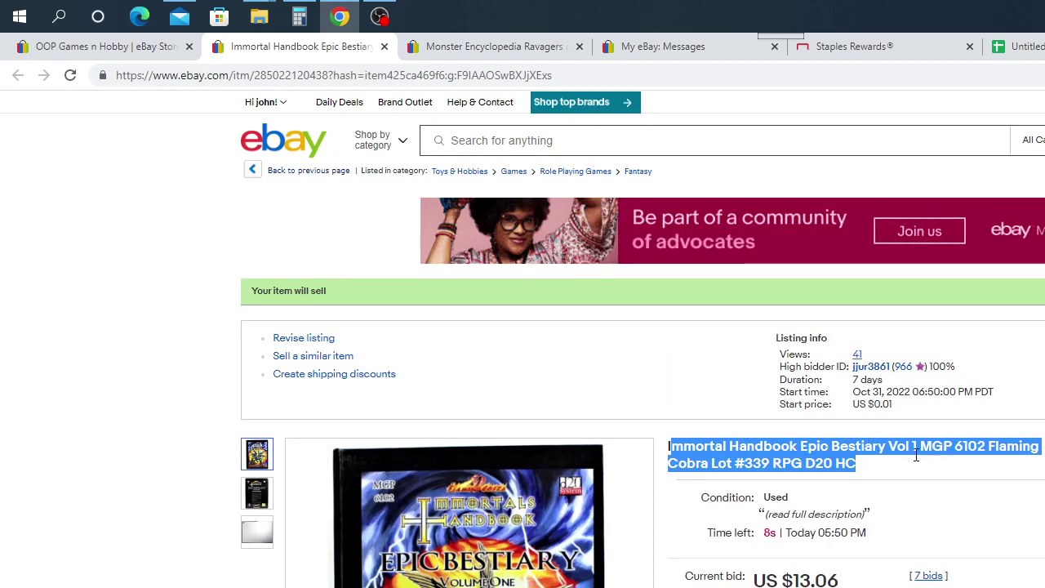
click(884, 478)
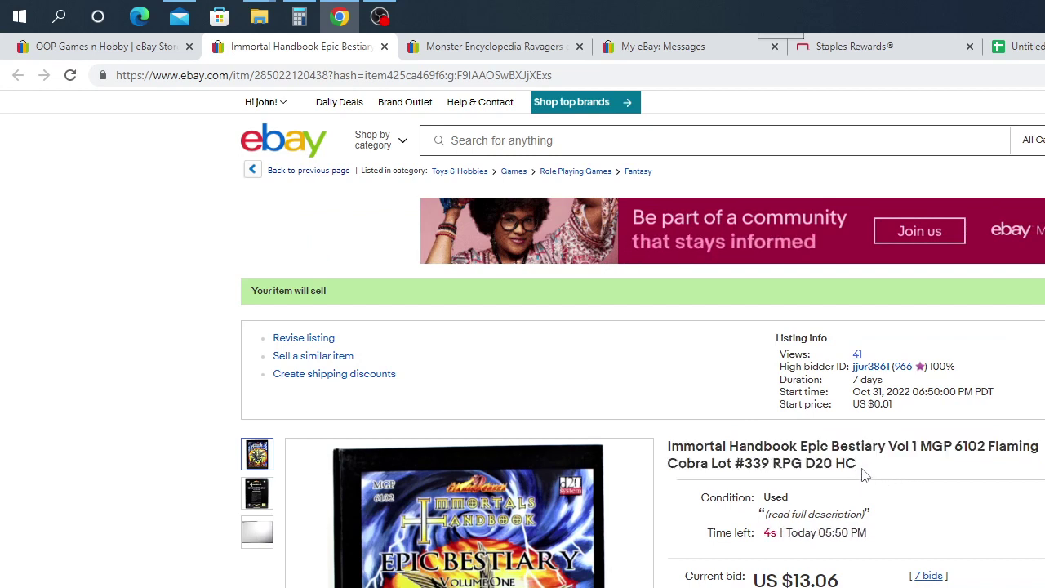
drag(860, 467, 669, 448)
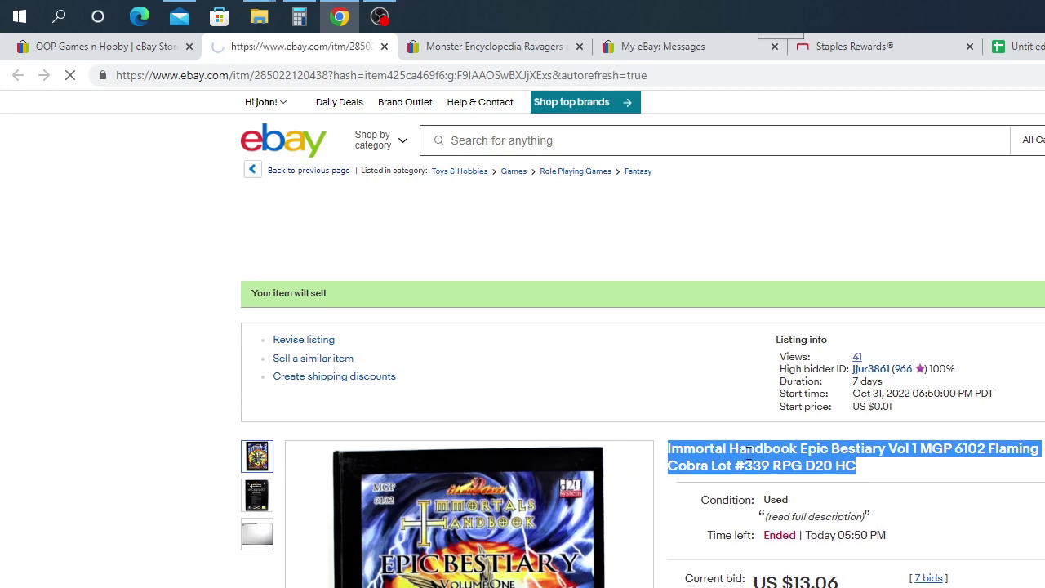
right_click(750, 454)
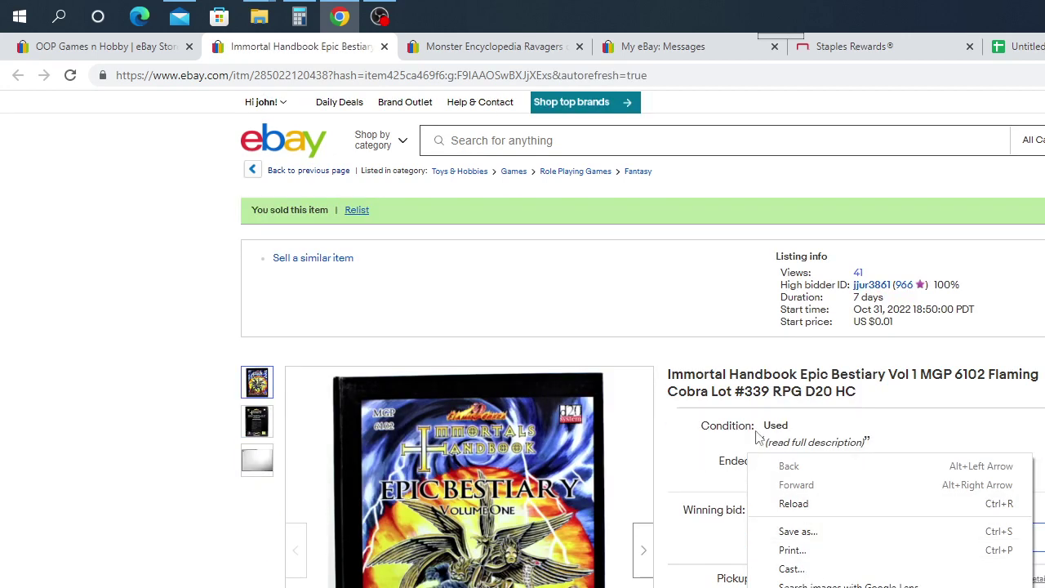
click(881, 393)
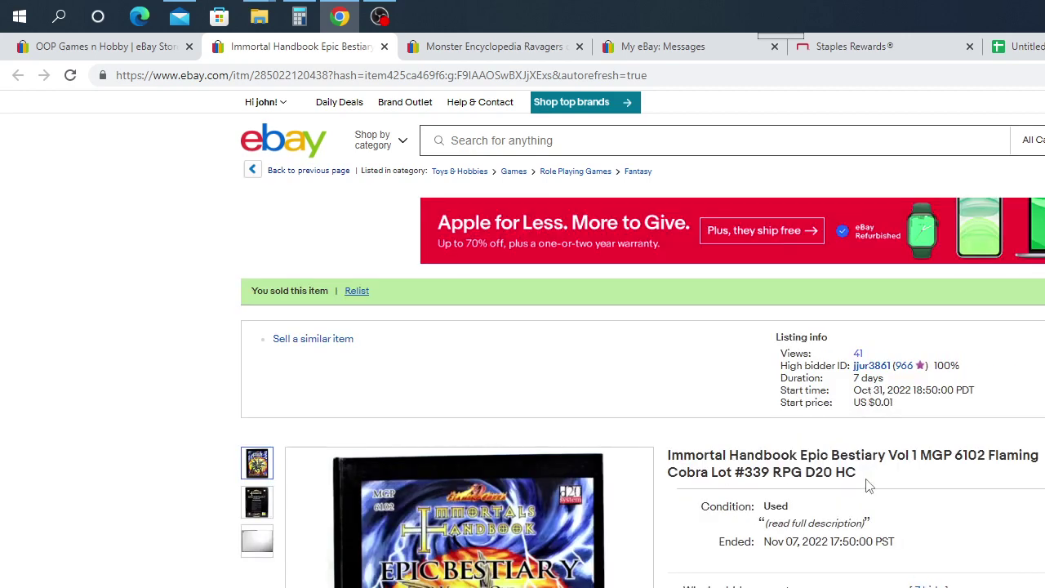
Copy the full title "Immortal Handbook Epic Bestiary Vol 1 MGP 6102 Flaming Cobra Lot #339 RPG D20 HC" from the eBay listing
drag(863, 481, 668, 459)
right_click(727, 461)
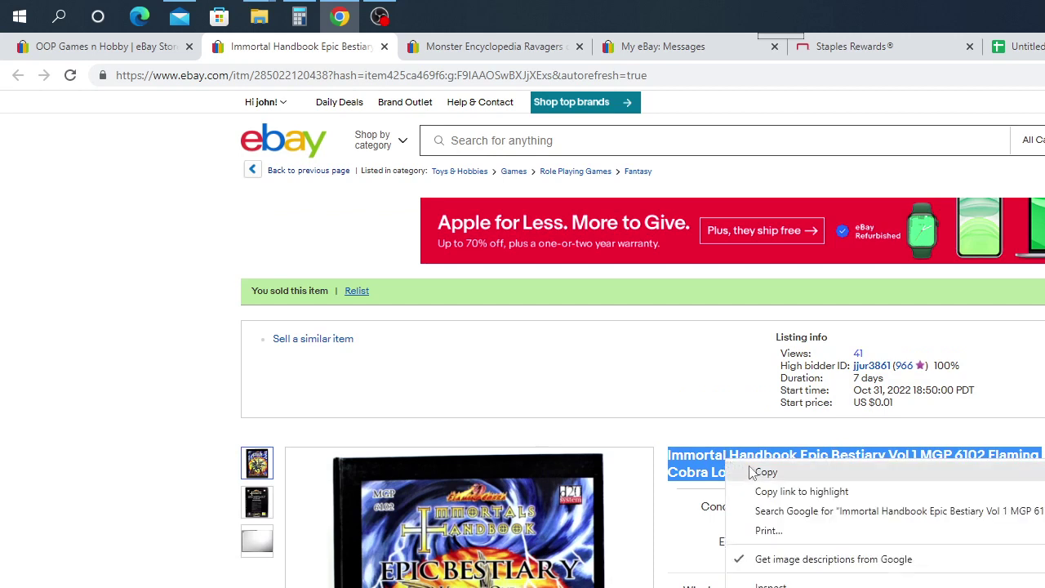
click(766, 476)
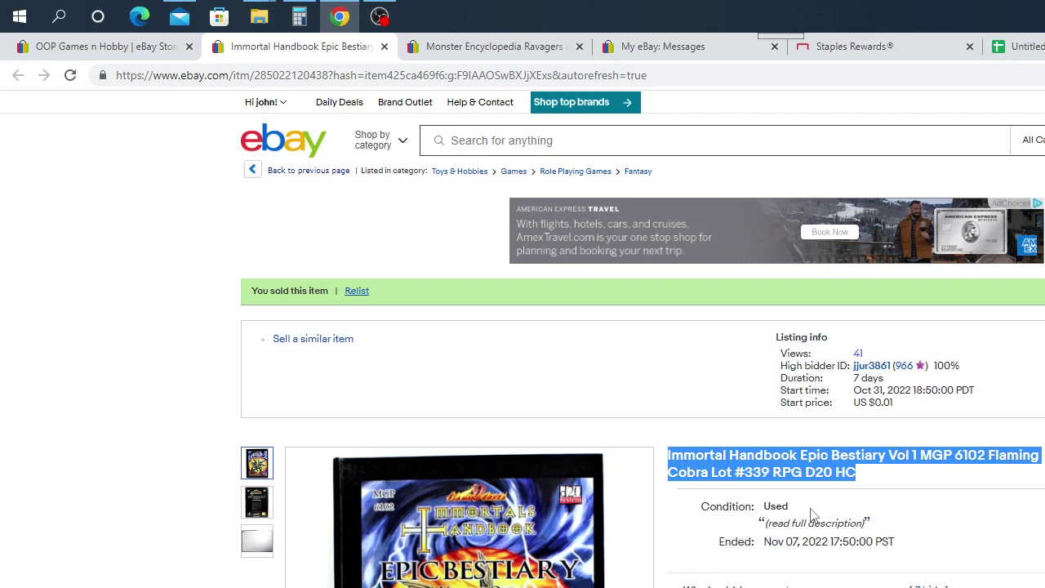
right_click(797, 463)
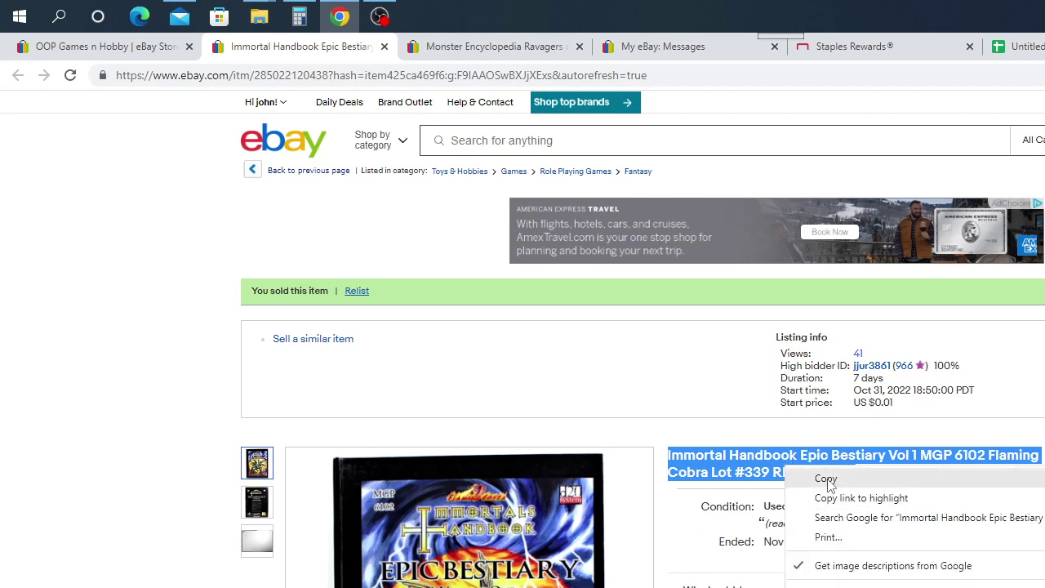
click(826, 476)
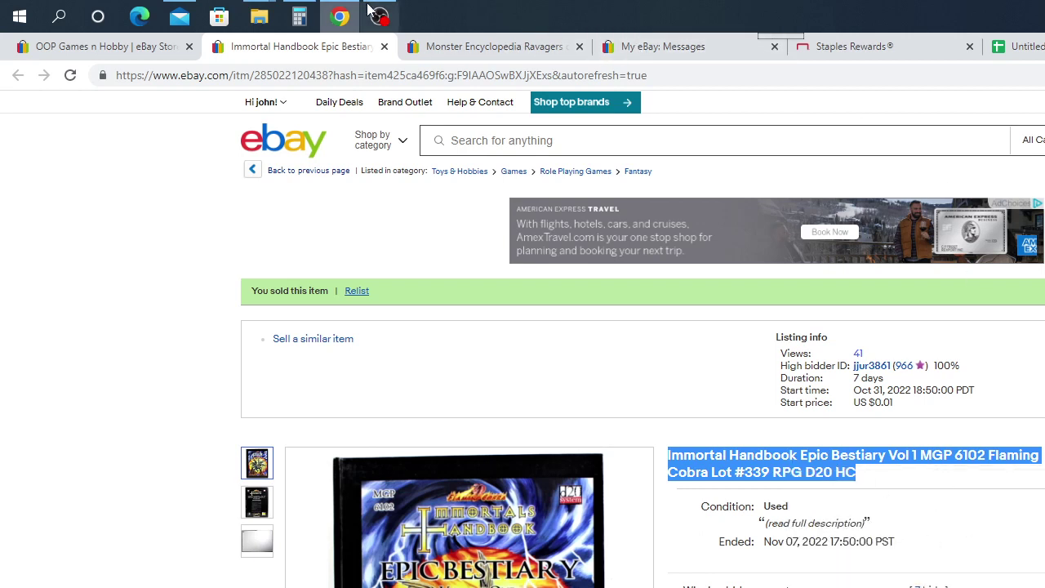
Switch to the spreadsheet and try to paste the copied Lot #339 title into cell A339
click(1017, 47)
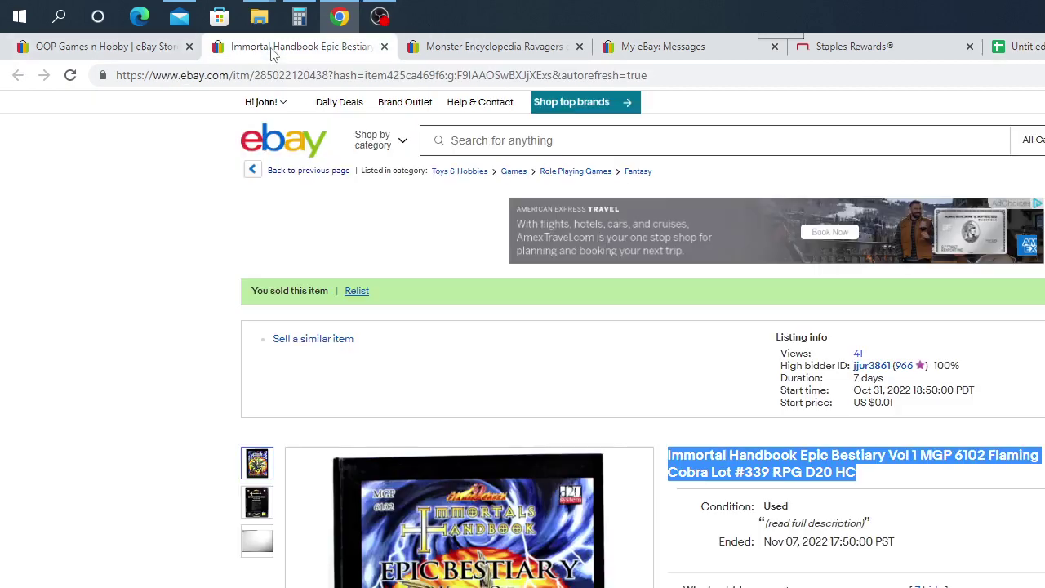
click(272, 49)
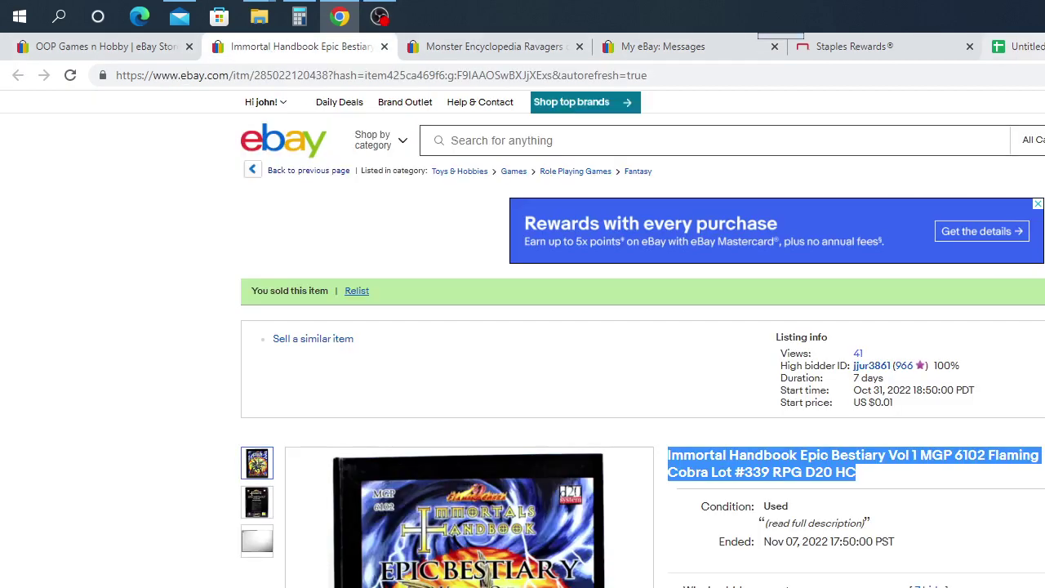
click(1017, 46)
right_click(47, 395)
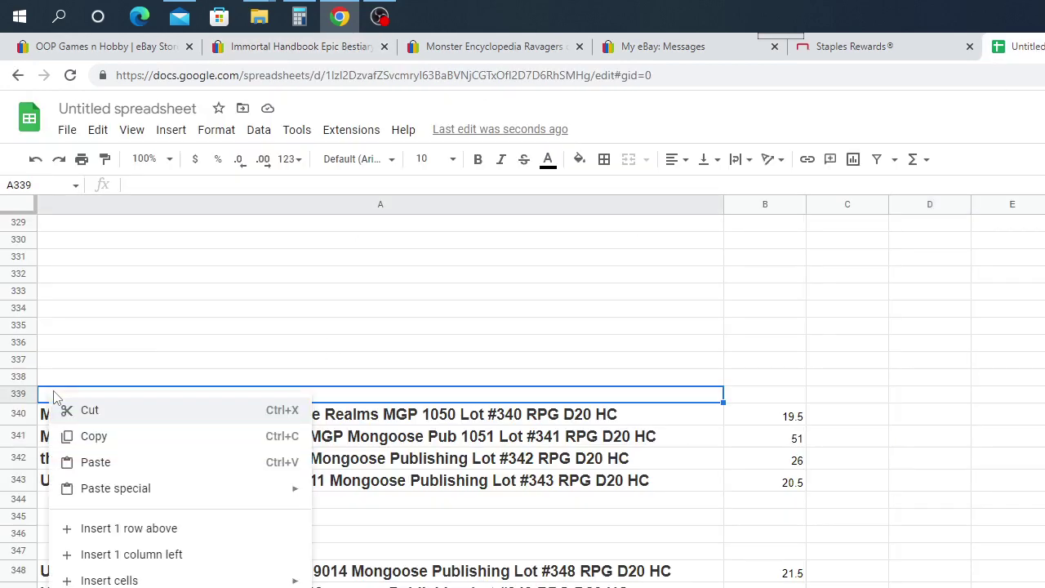
click(109, 438)
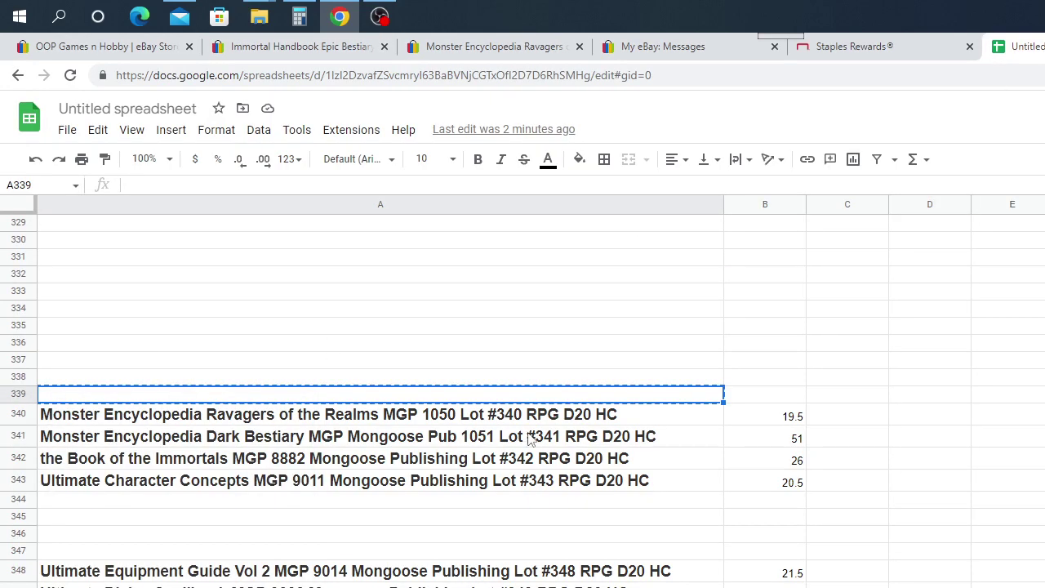
Copy the title of the Immortal Handbook Epic Bestiary Lot #339 listing on eBay into cell A339 of the spreadsheet
right_click(226, 398)
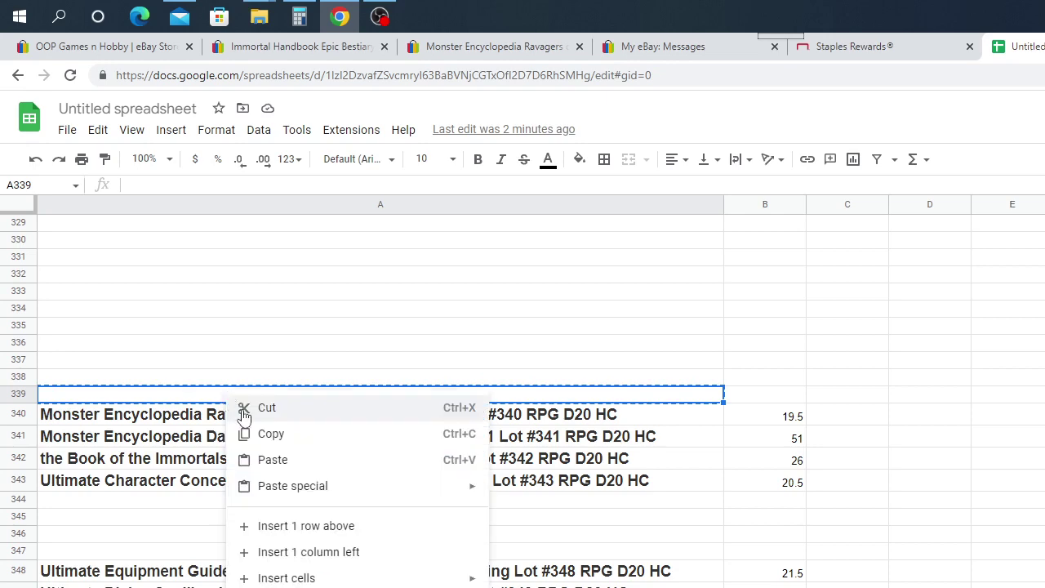
click(281, 462)
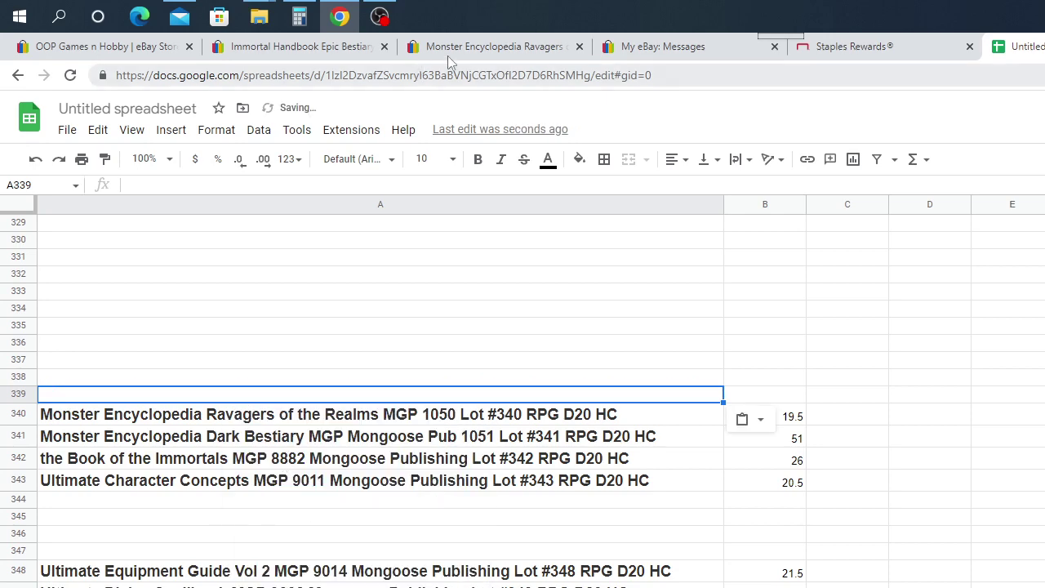
click(341, 56)
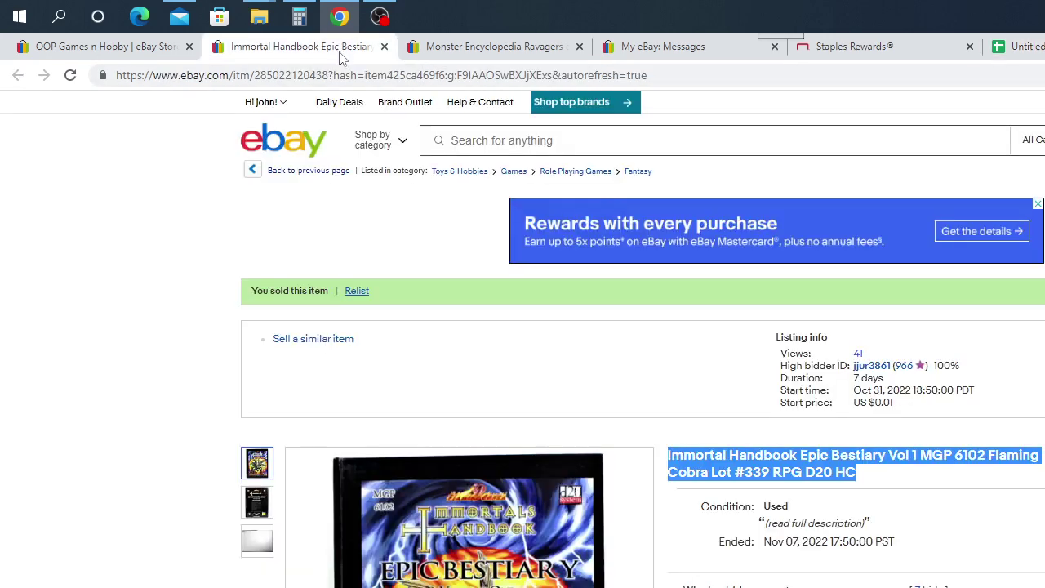
right_click(807, 468)
click(842, 486)
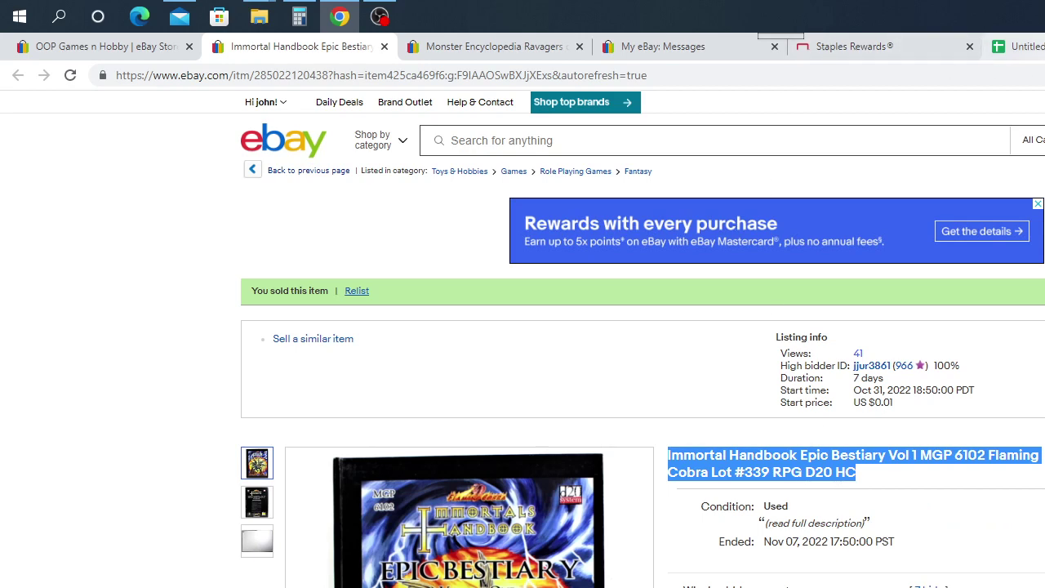
click(1021, 46)
right_click(84, 395)
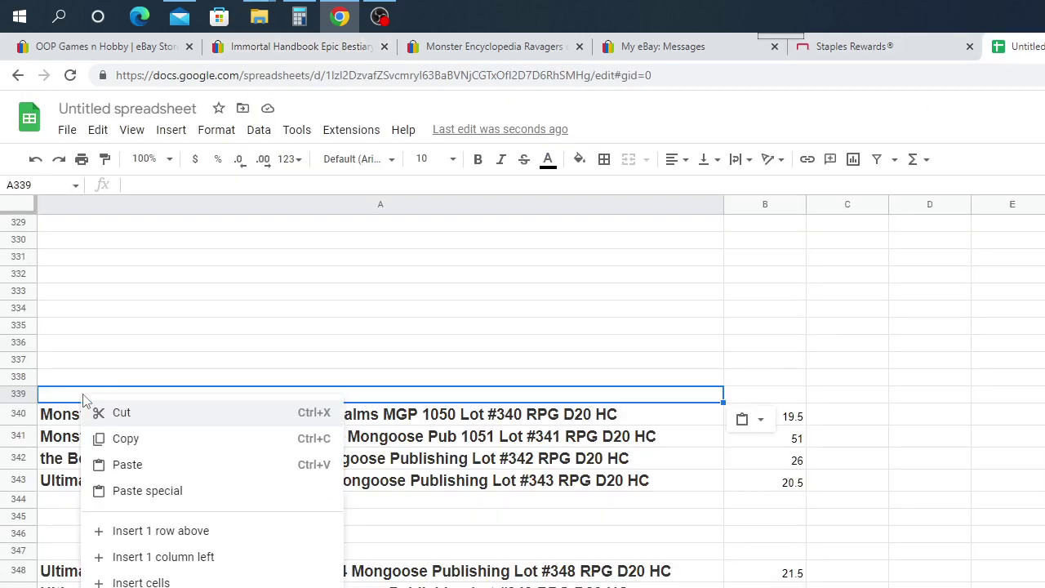
click(127, 465)
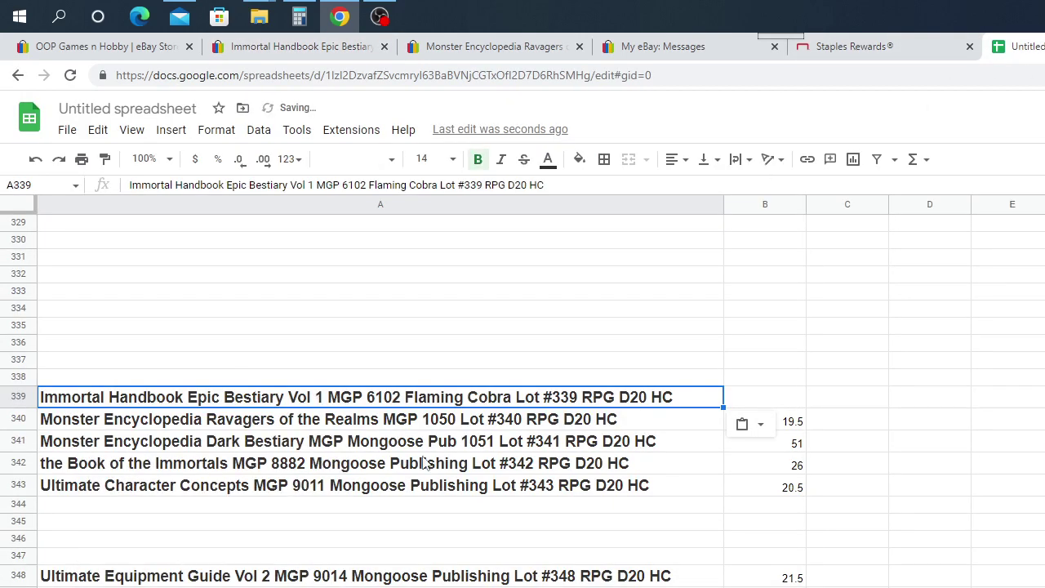
Enter 13.06 in cell B339 as the sale price of the Immortal Handbook Epic Bestiary
click(771, 399)
text(13)
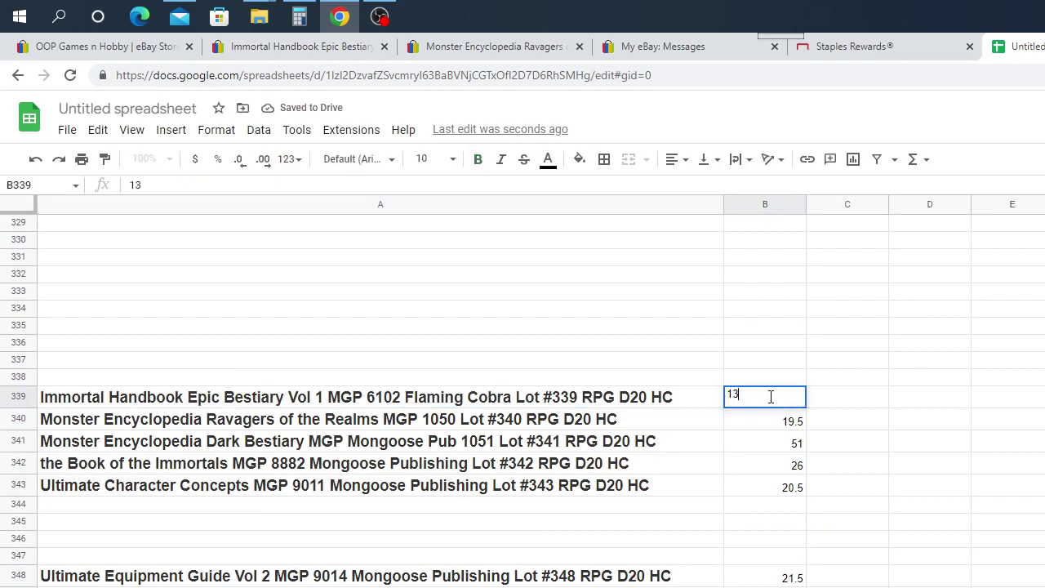
text(.06)
click(929, 451)
Close the Immortal Handbook and Monster Encyclopedia Ravagers listings and return to the eBay store page
click(237, 46)
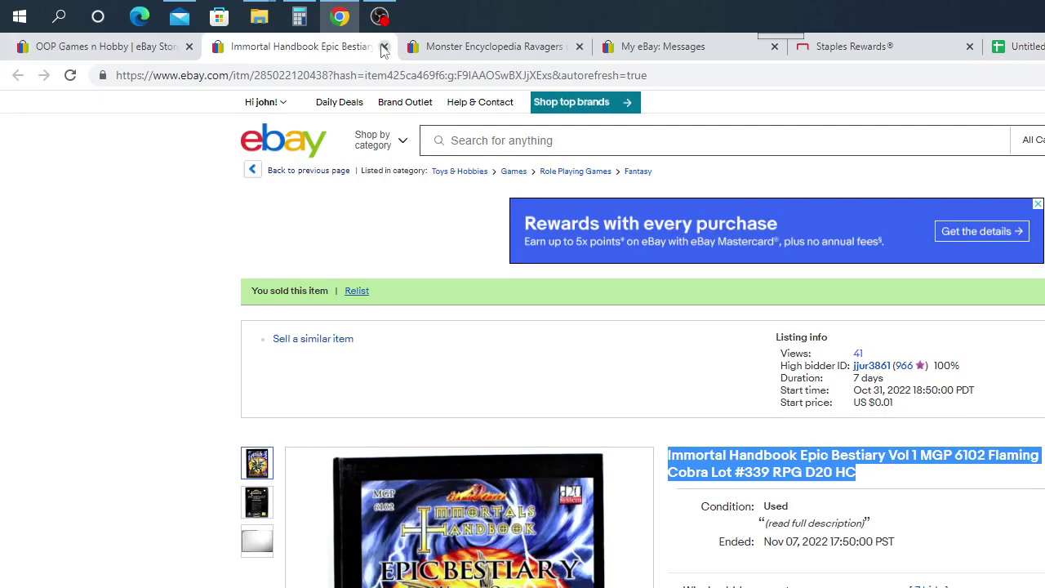
click(384, 47)
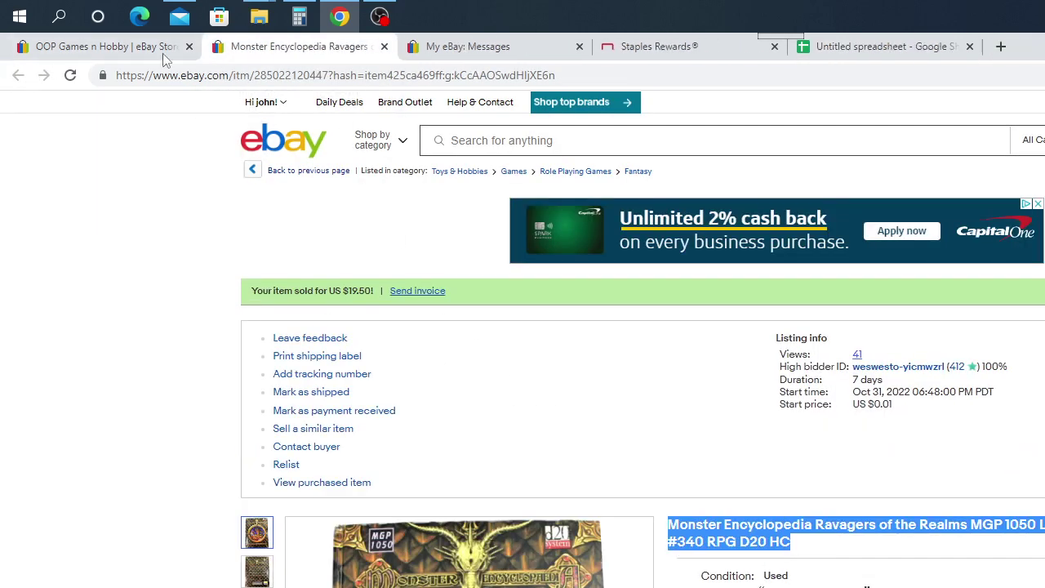
click(384, 46)
click(78, 47)
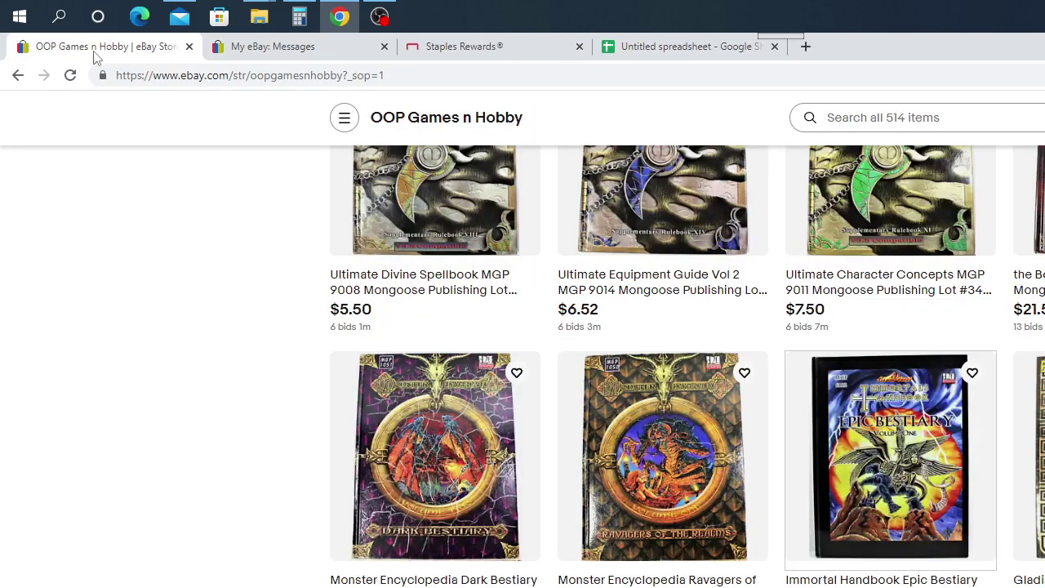
Open the Gladiator Sands of Death listing from the store and copy its full title
scroll(859, 396, down, 3)
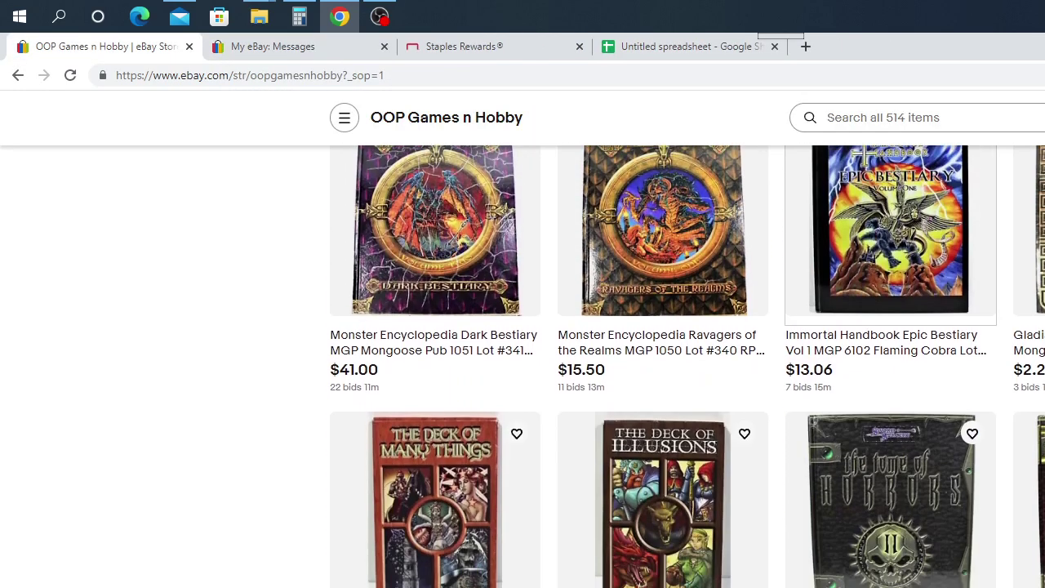
click(1026, 343)
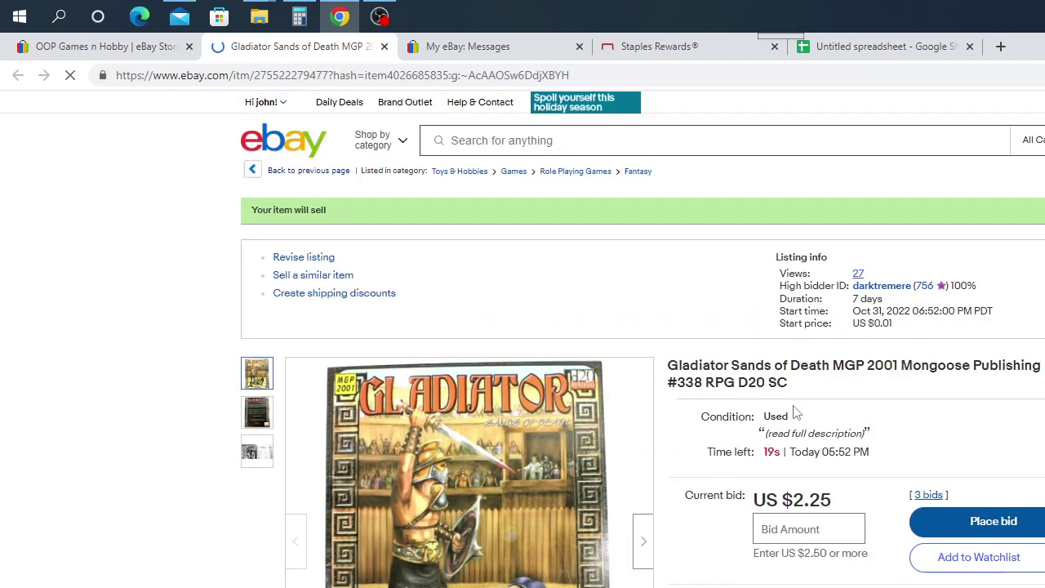
mouse_move(795, 397)
mouse_down()
mouse_move(653, 373)
mouse_move(831, 398)
mouse_move(811, 390)
mouse_up()
click(809, 390)
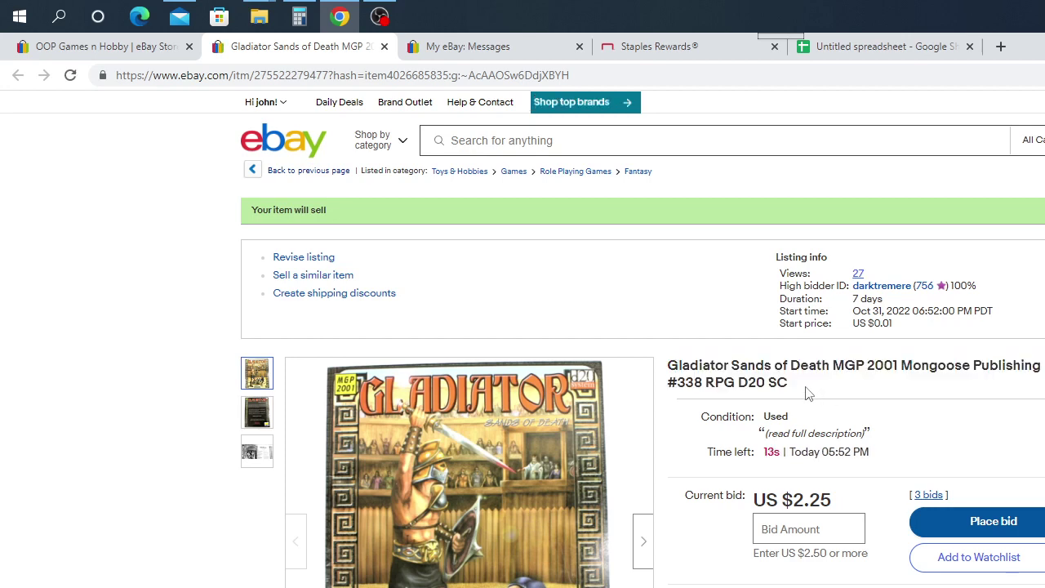
drag(791, 470, 670, 446)
right_click(697, 446)
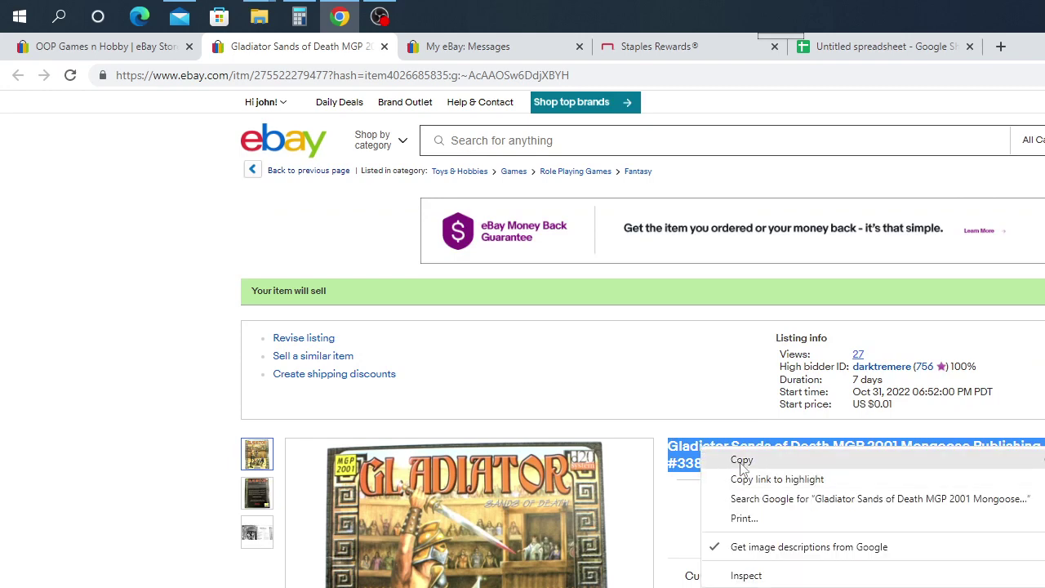
click(743, 462)
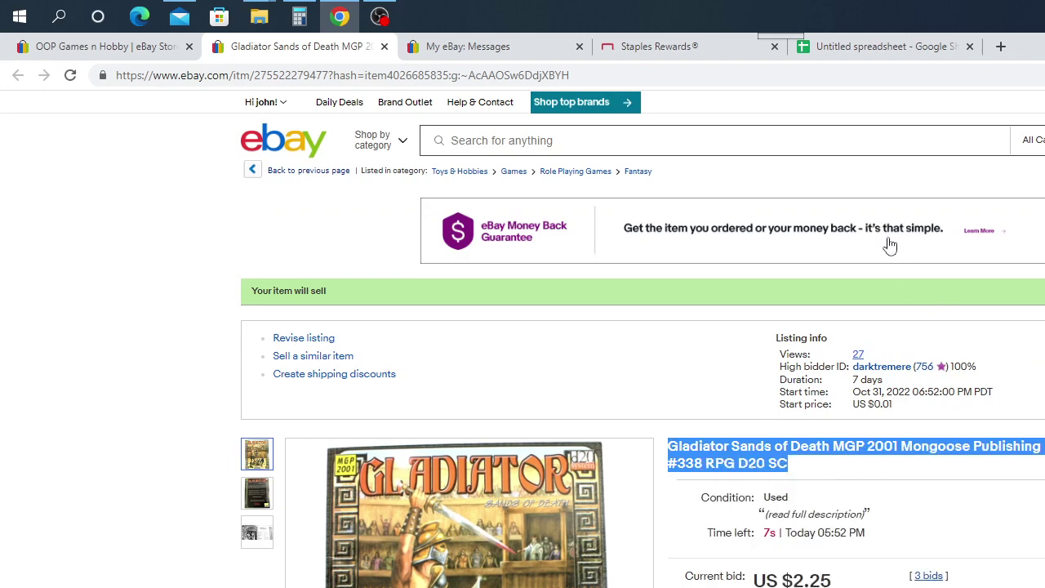
Paste the Gladiator Sands of Death title into cell A338 of the spreadsheet and select its price cell B338
click(865, 50)
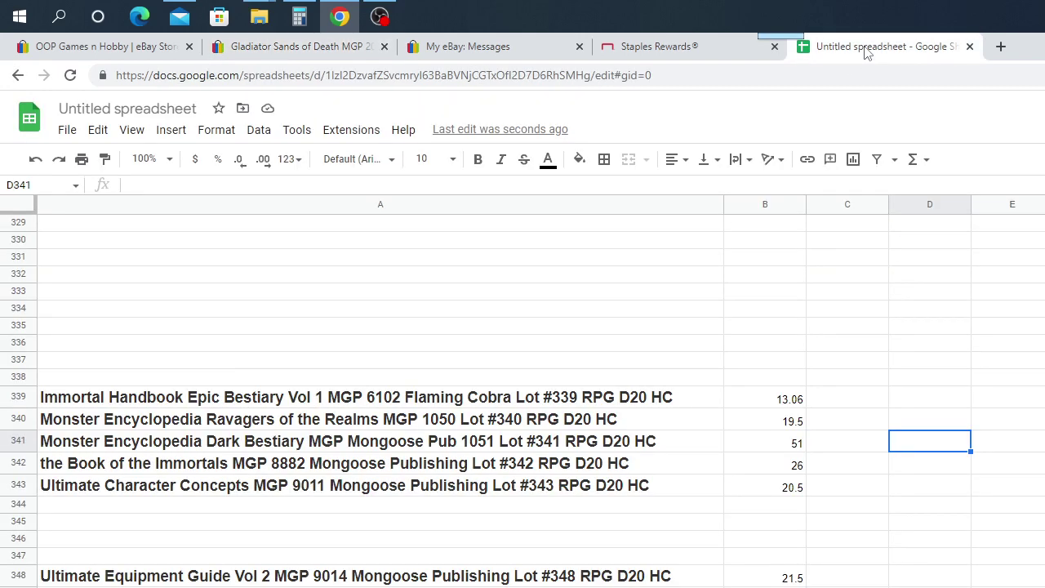
click(317, 54)
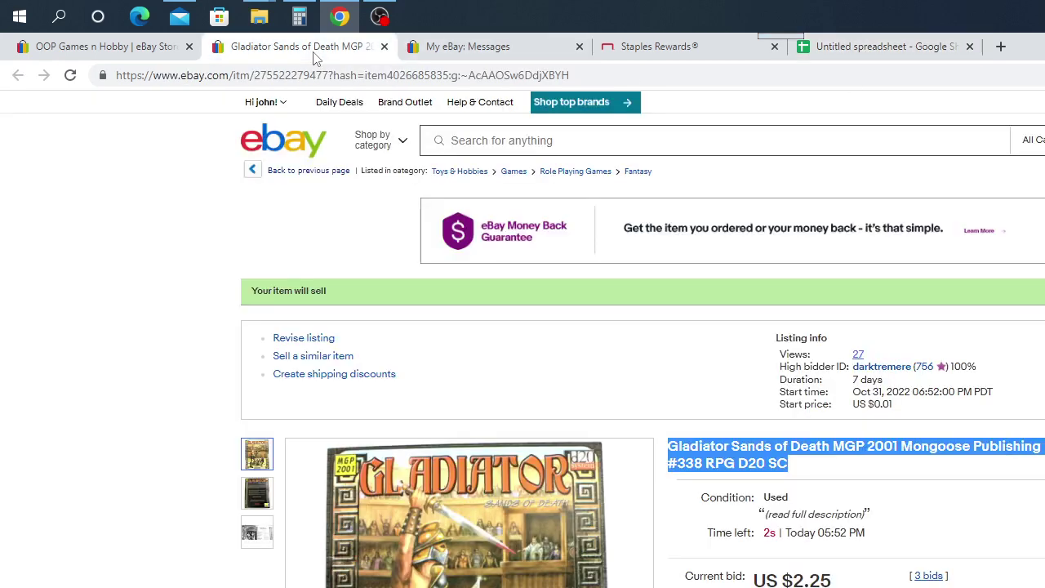
click(865, 47)
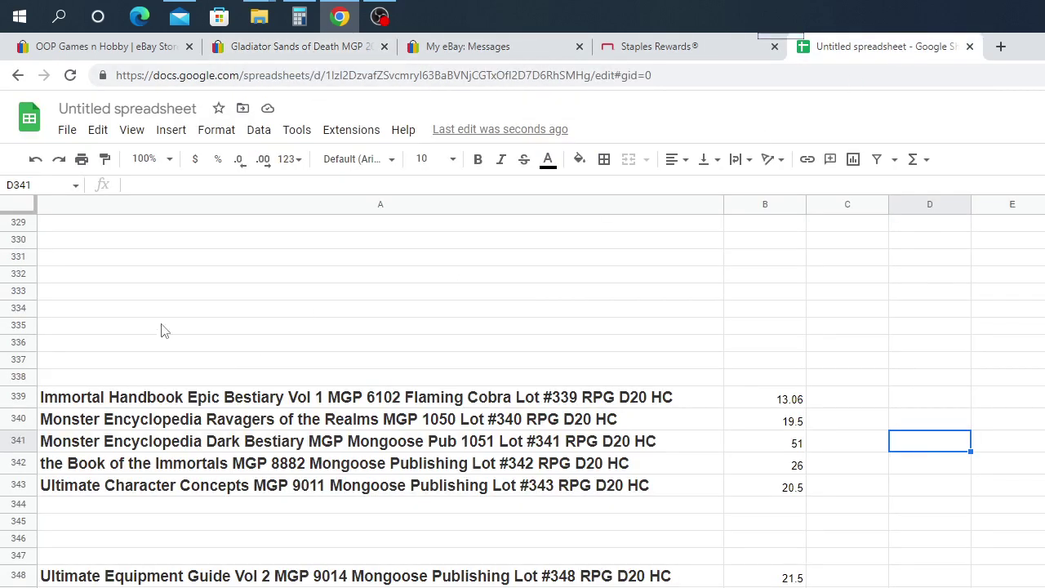
click(82, 382)
right_click(82, 382)
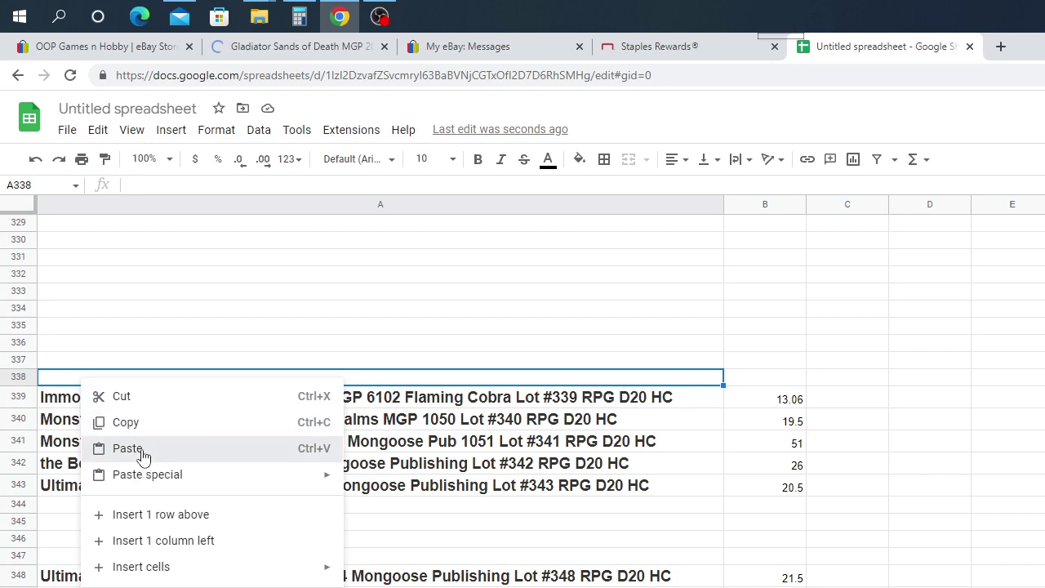
click(140, 452)
click(773, 382)
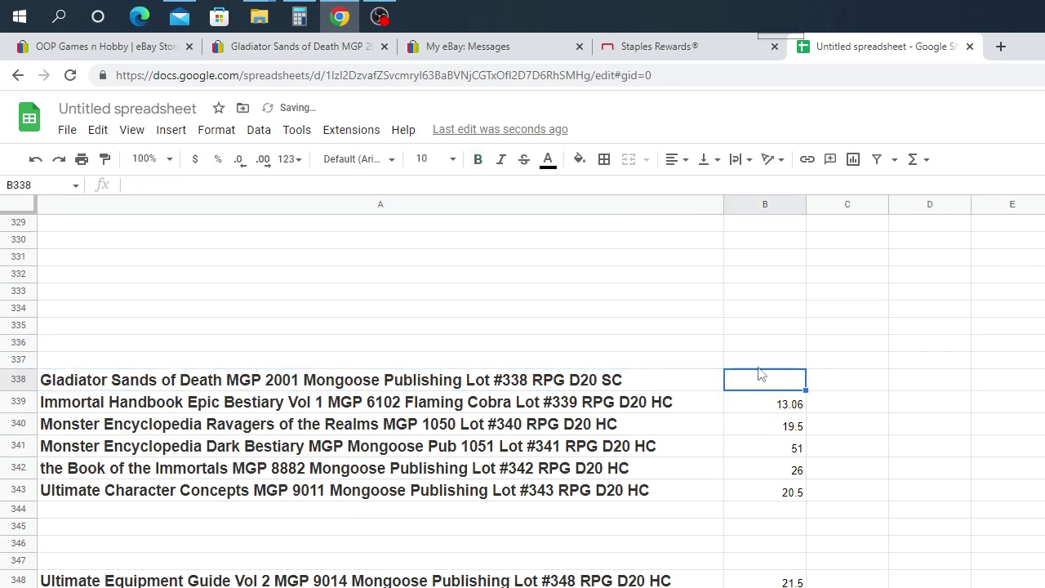
Review the ended Gladiator Sands of Death listing on eBay, examining its winning bid, cover image and description
click(276, 49)
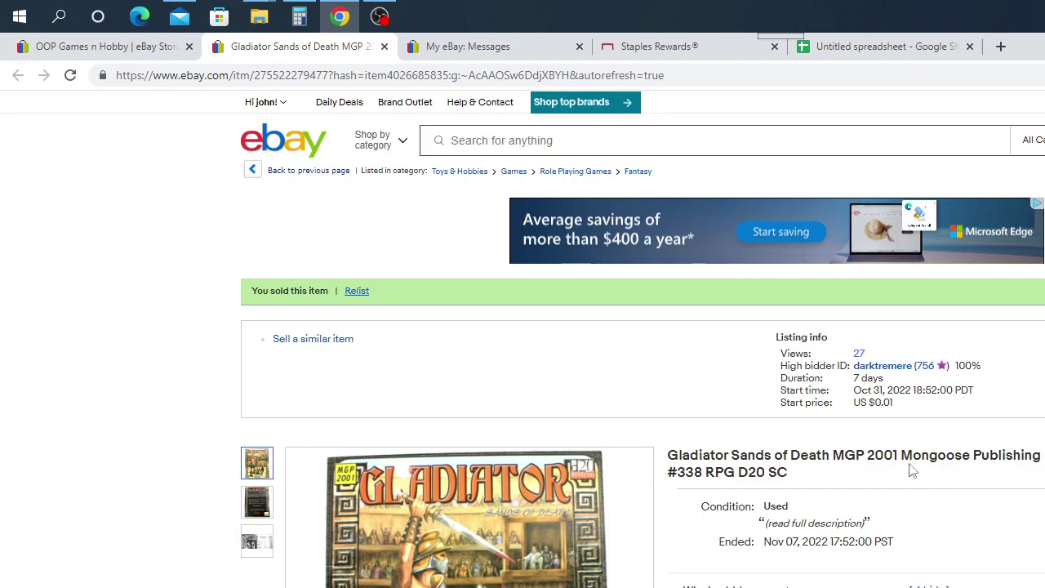
scroll(929, 496, down, 8)
scroll(950, 508, down, 1)
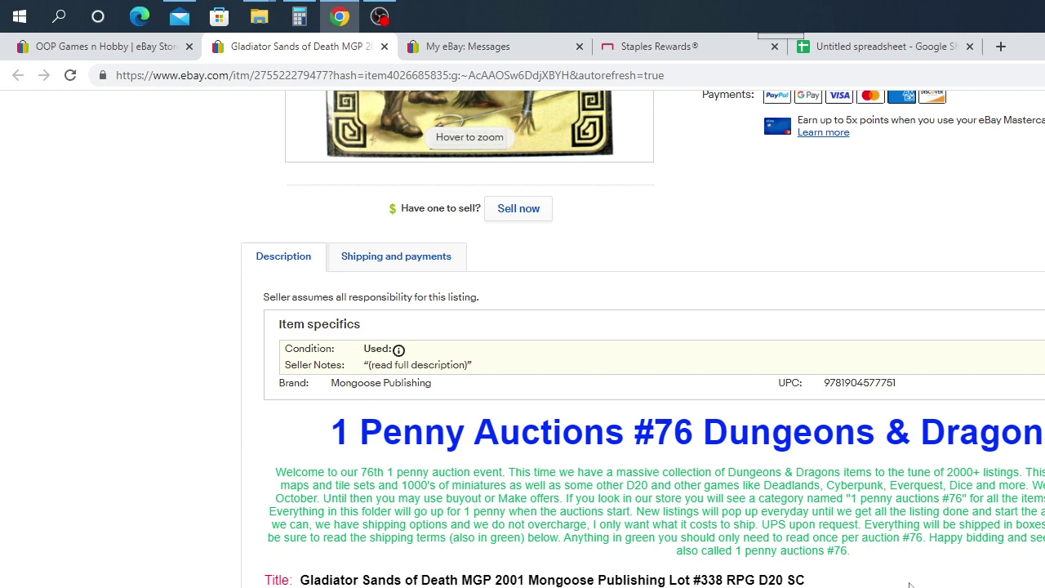
scroll(874, 362, up, 5)
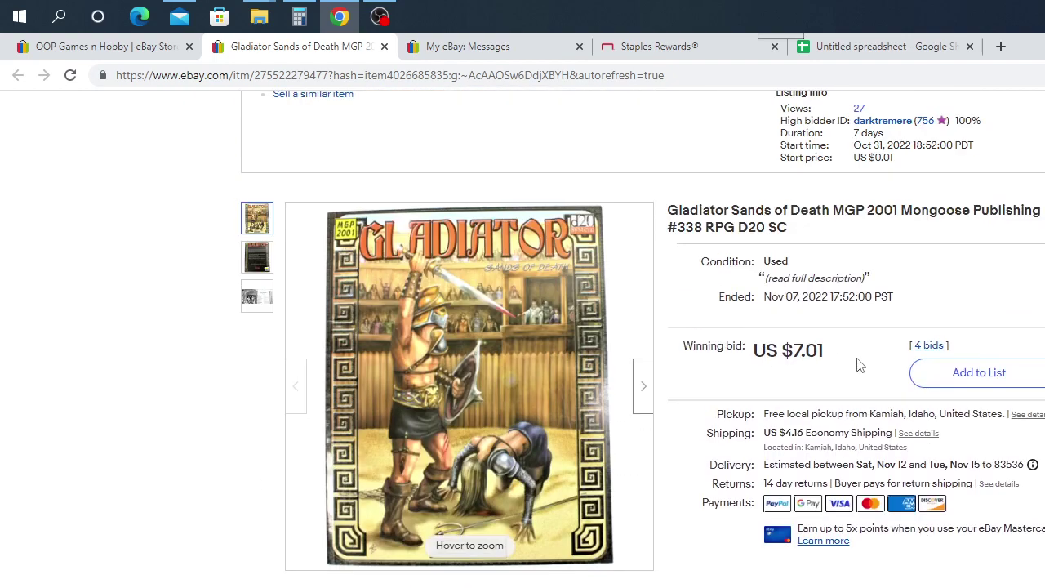
scroll(823, 543, down, 8)
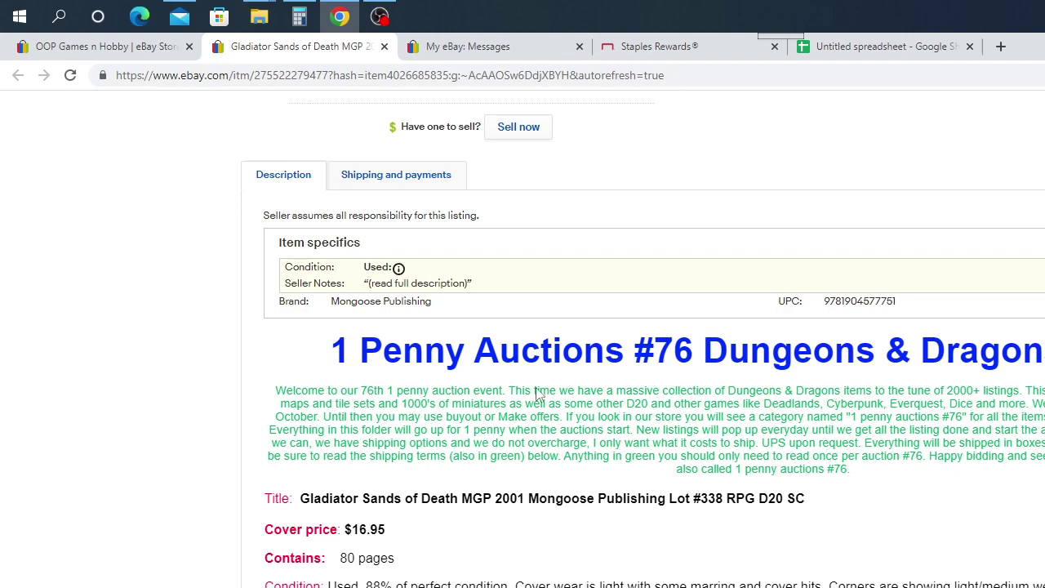
scroll(409, 245, up, 4)
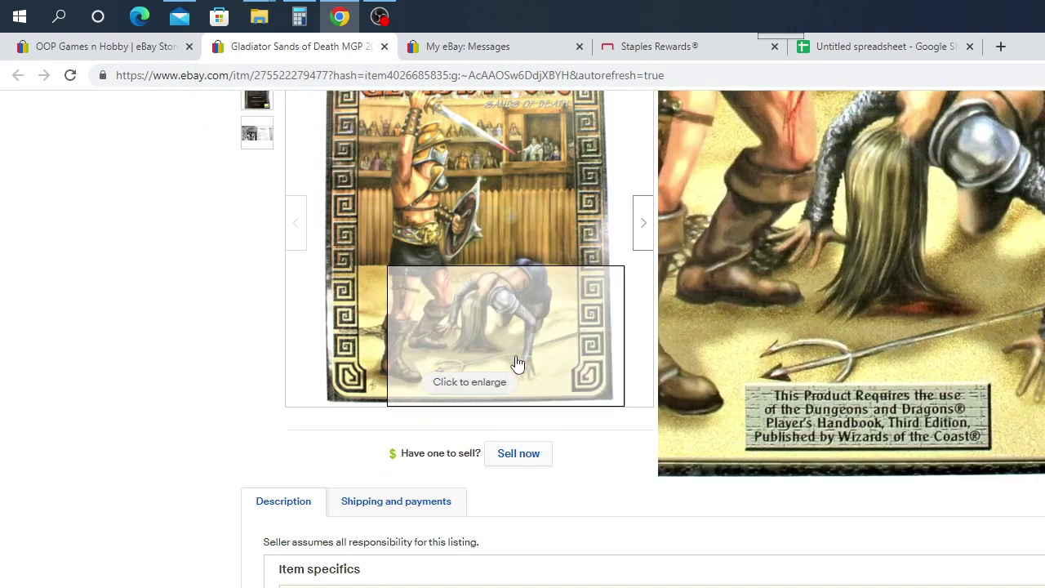
scroll(514, 363, up, 3)
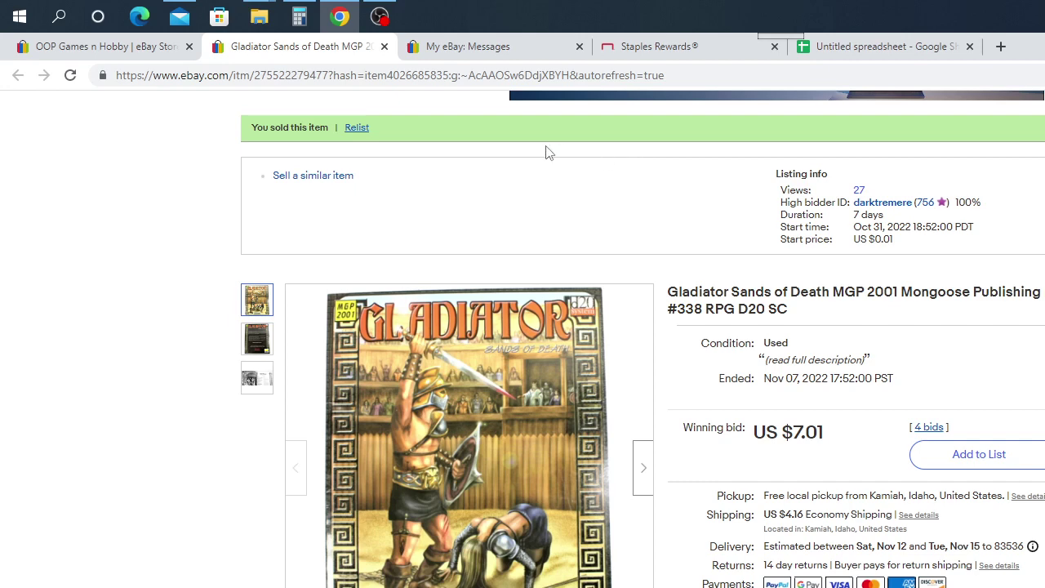
Close the Gladiator Sands of Death listing and open The Deck of Many Things listing from the eBay store
click(384, 47)
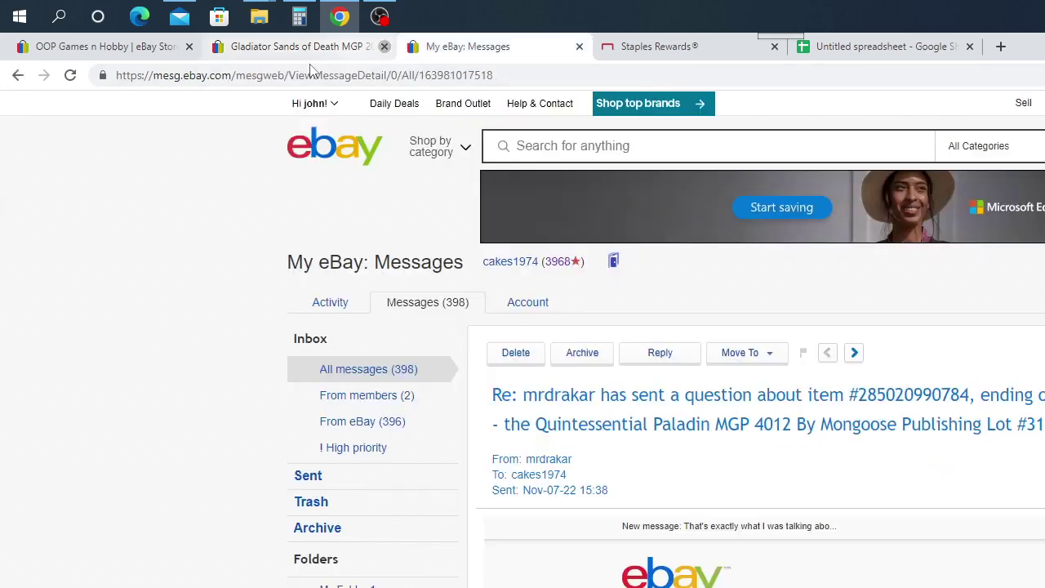
click(117, 49)
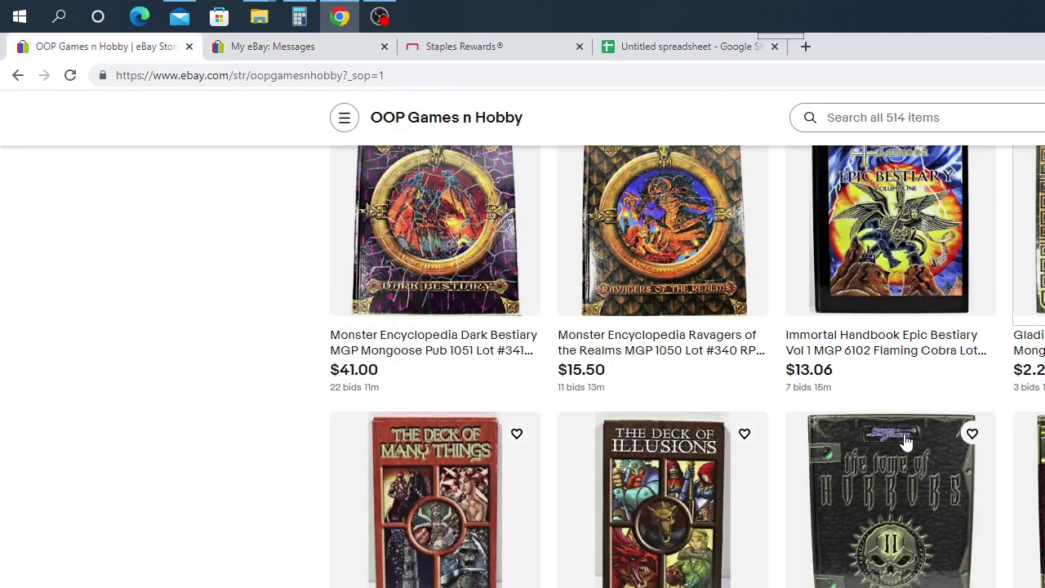
click(434, 520)
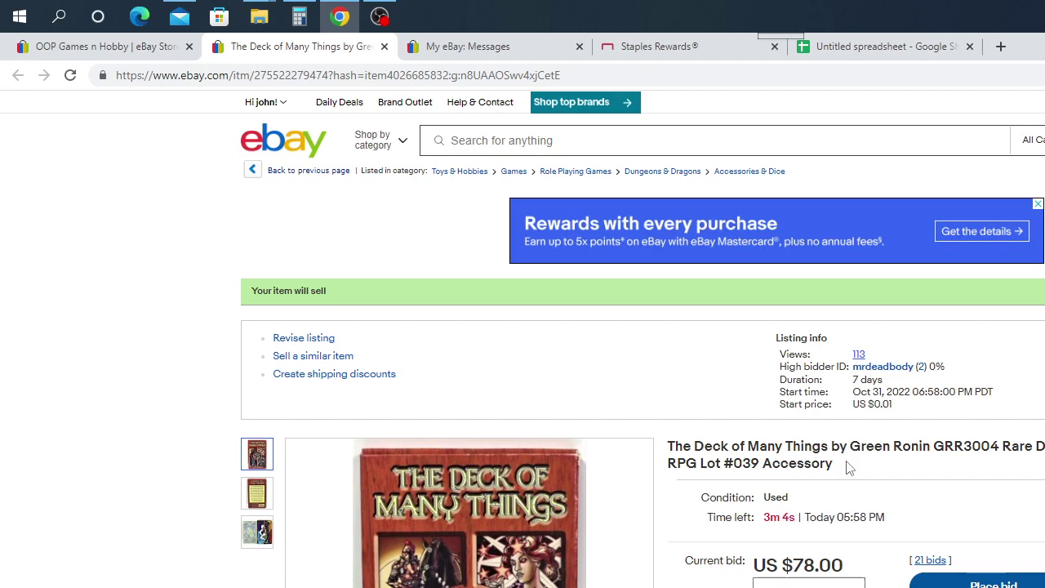
Copy the full title of The Deck of Many Things Lot #039 listing
drag(850, 465, 670, 446)
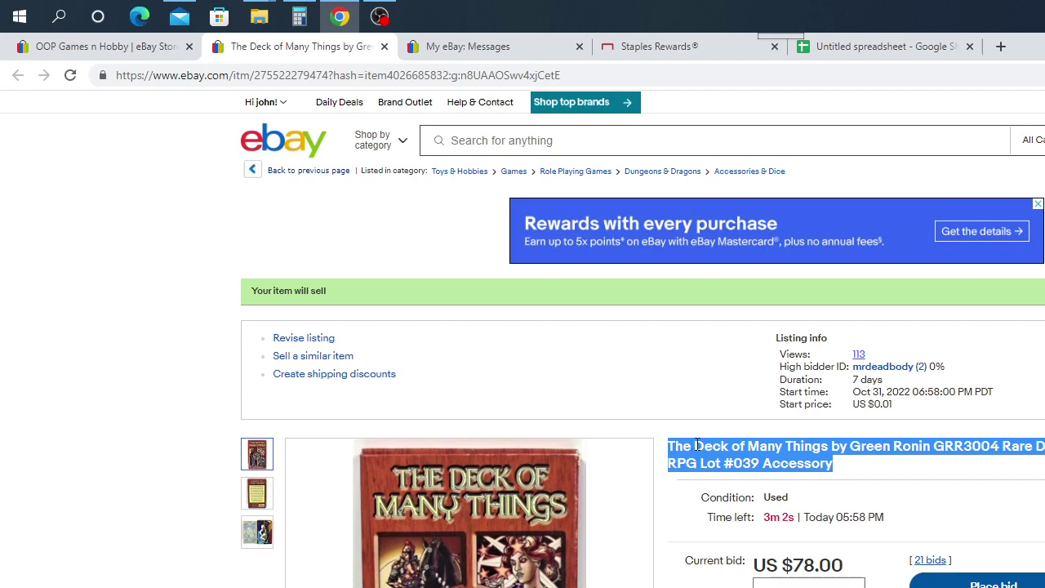
right_click(699, 449)
click(721, 456)
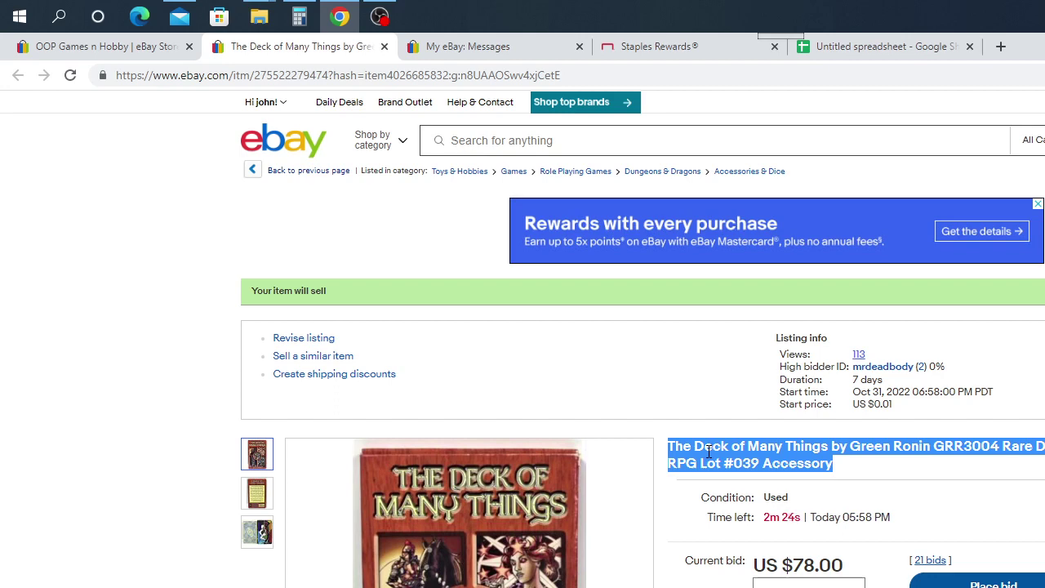
click(851, 468)
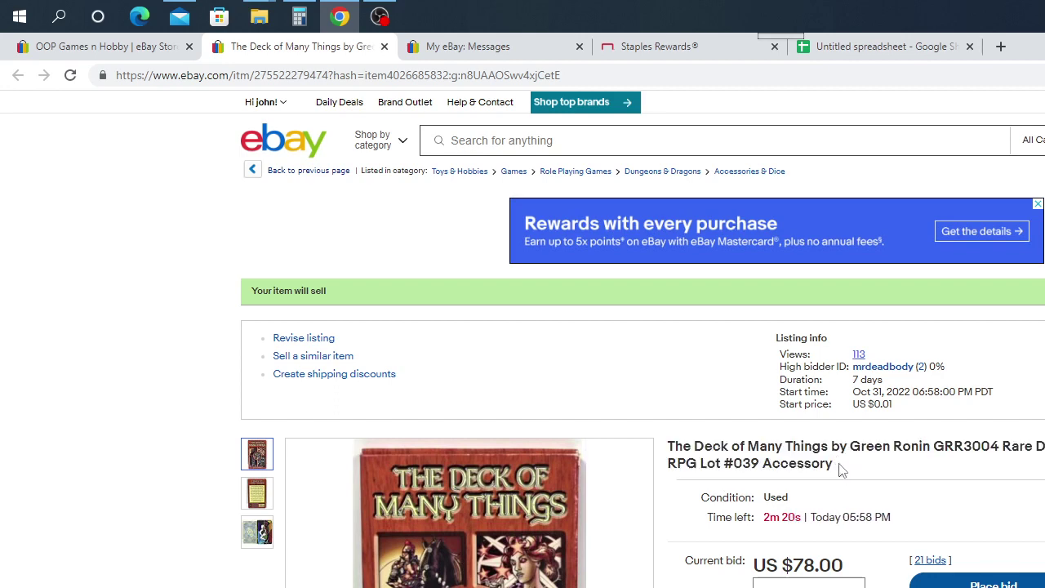
drag(838, 465, 664, 458)
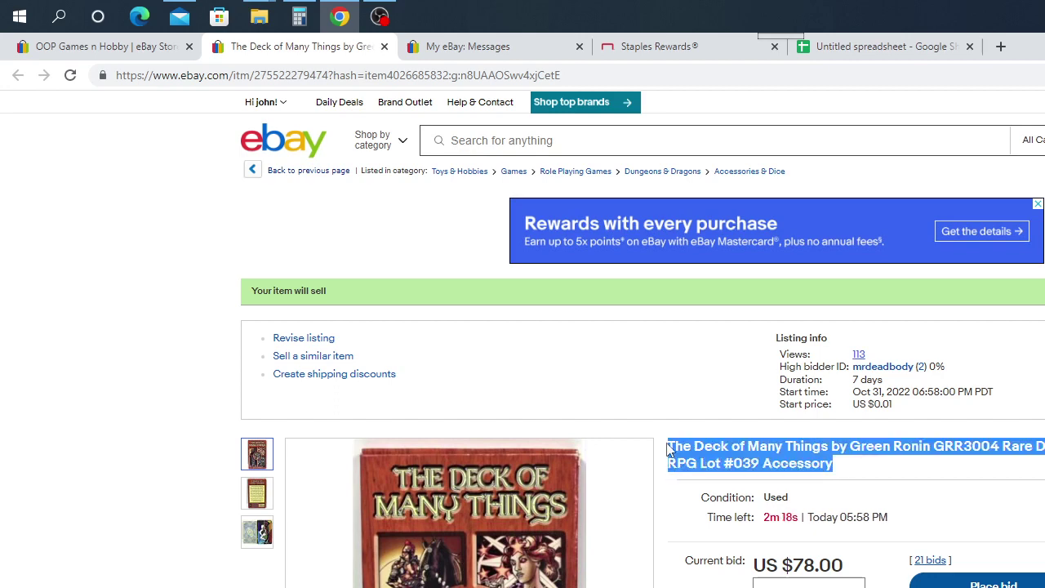
right_click(713, 445)
click(760, 455)
Paste The Deck of Many Things title into cell A39 of the spreadsheet and select its price cell B39
click(902, 49)
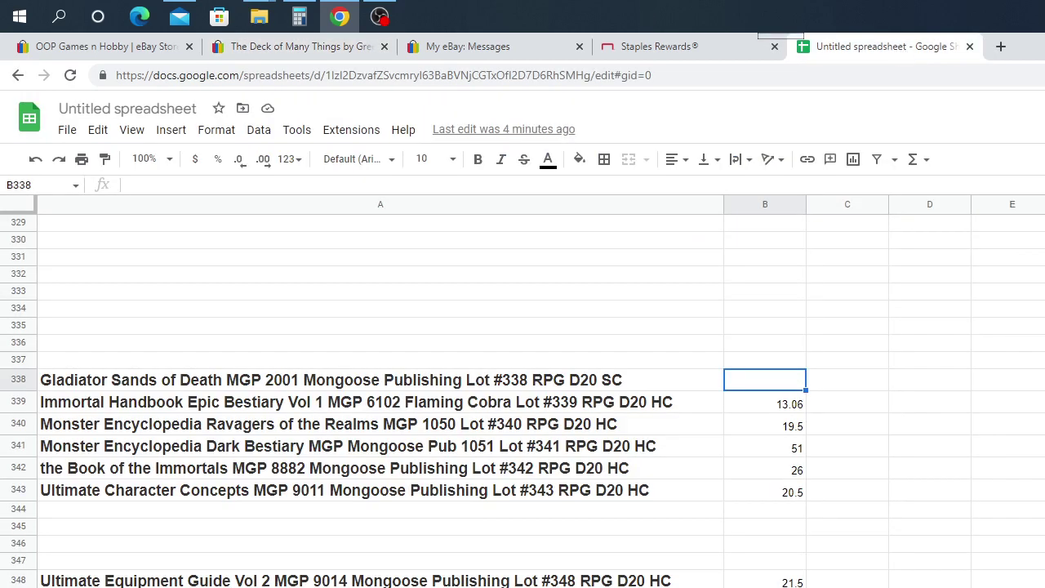
scroll(604, 426, up, 20)
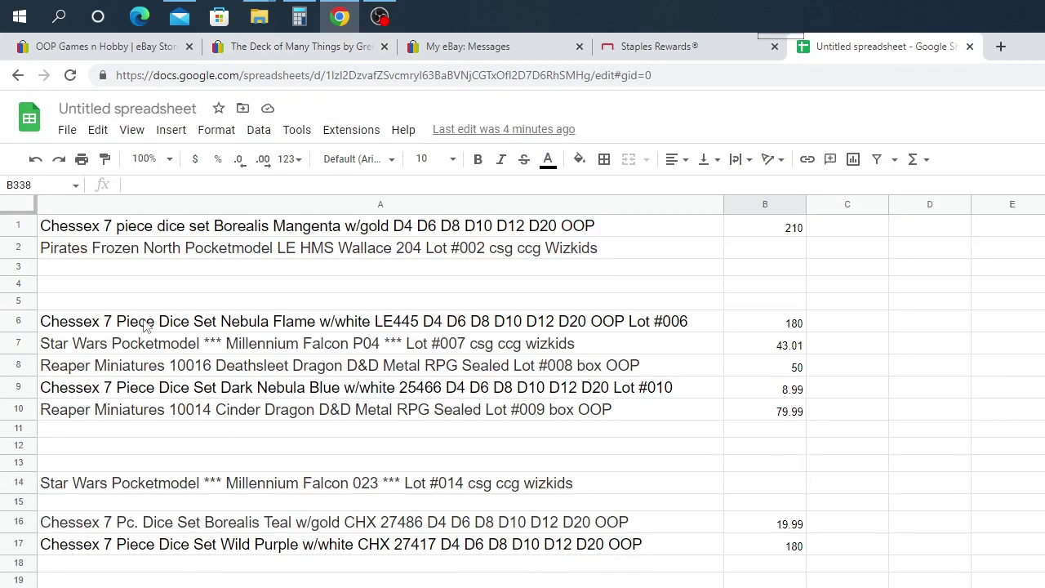
scroll(37, 517, down, 5)
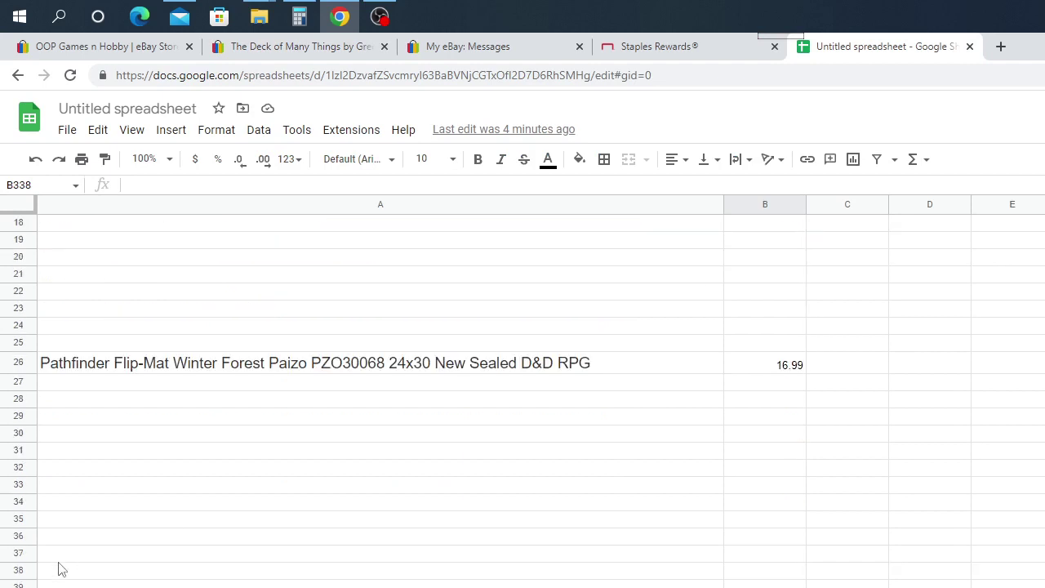
right_click(57, 583)
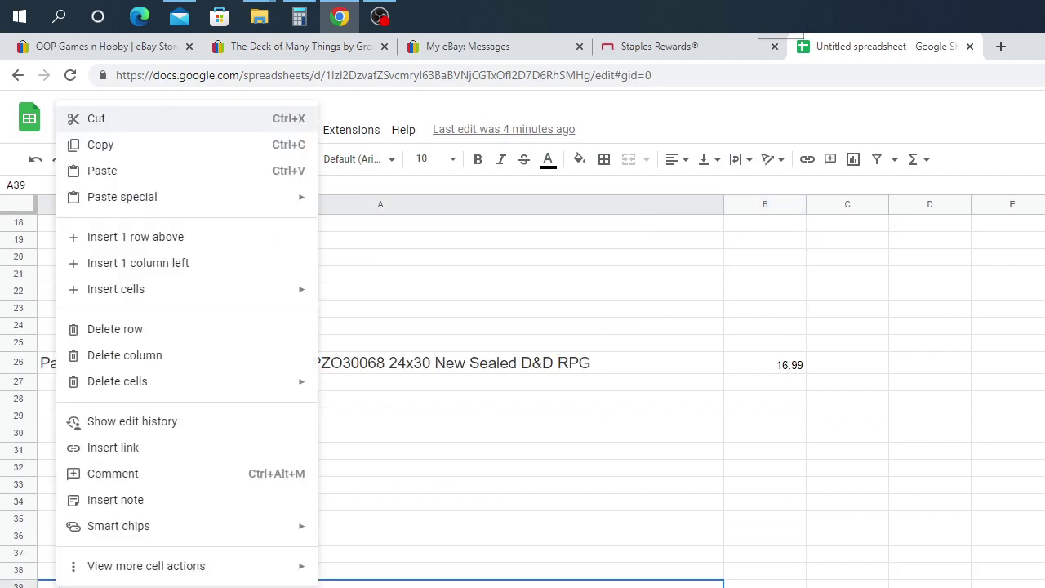
click(105, 170)
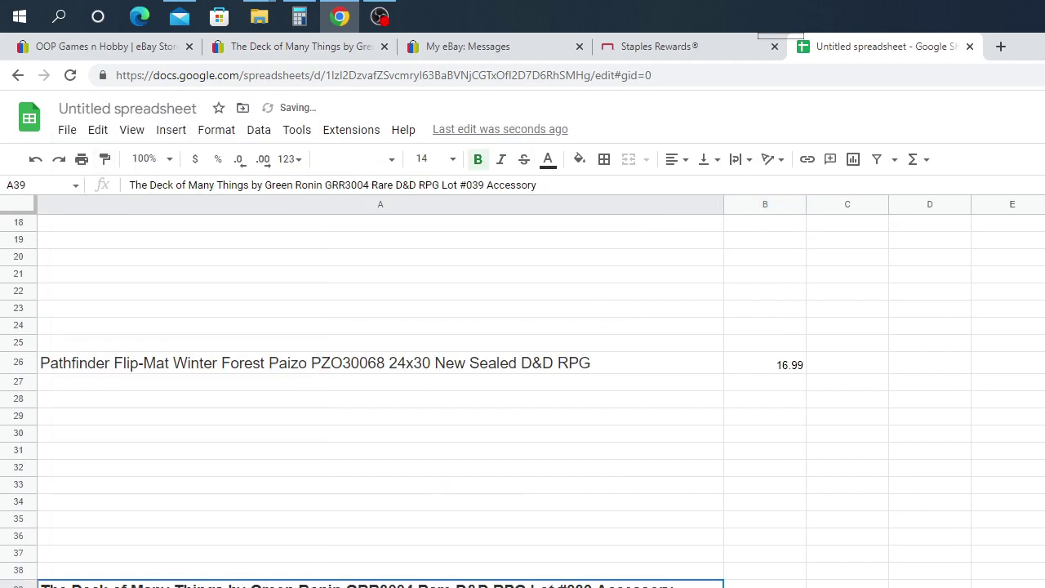
key(Tab)
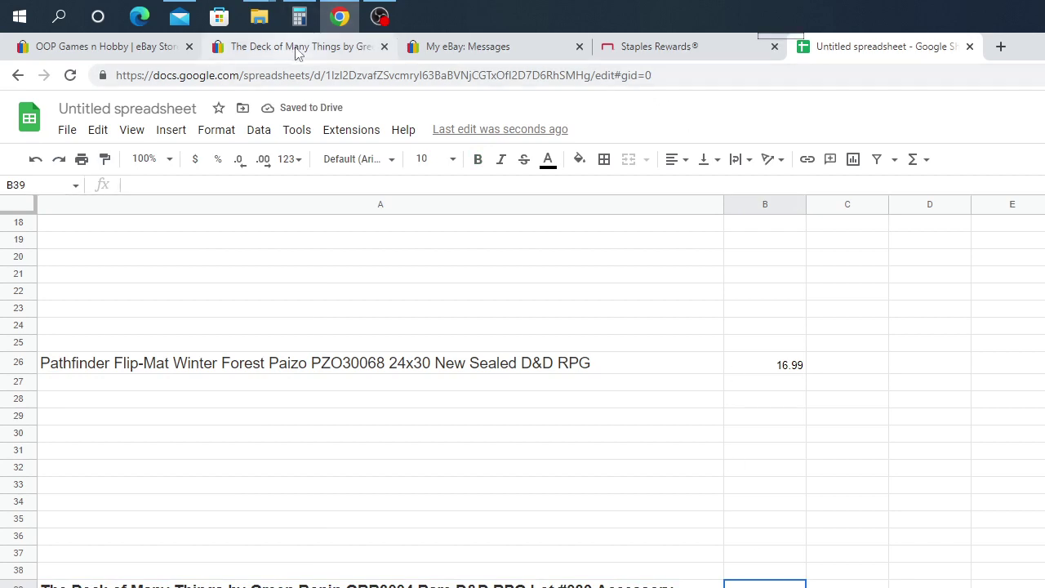
Check the winning bid on The Deck of Many Things listing and enter 78 as its price in cell B39
click(297, 49)
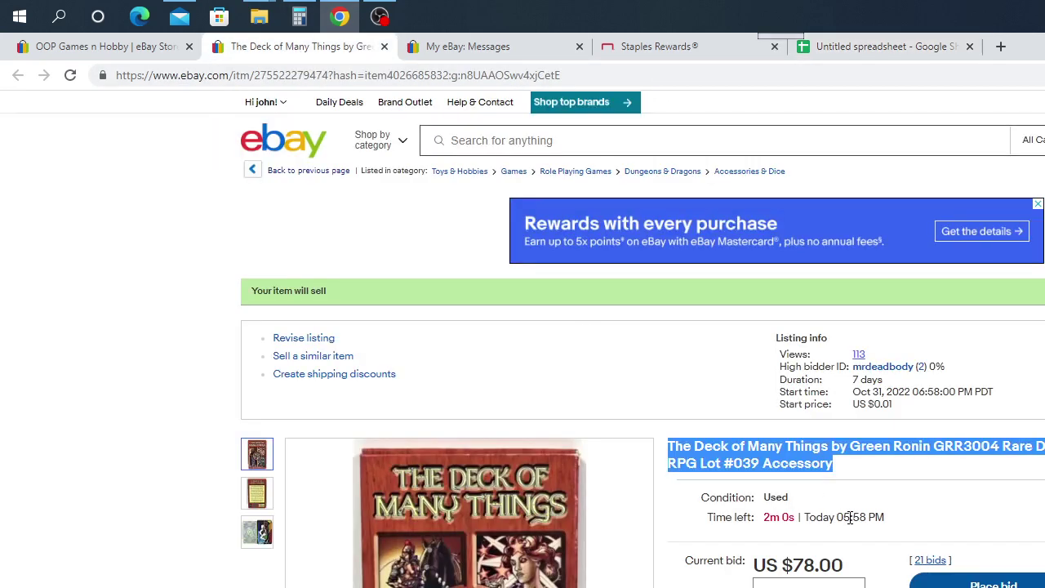
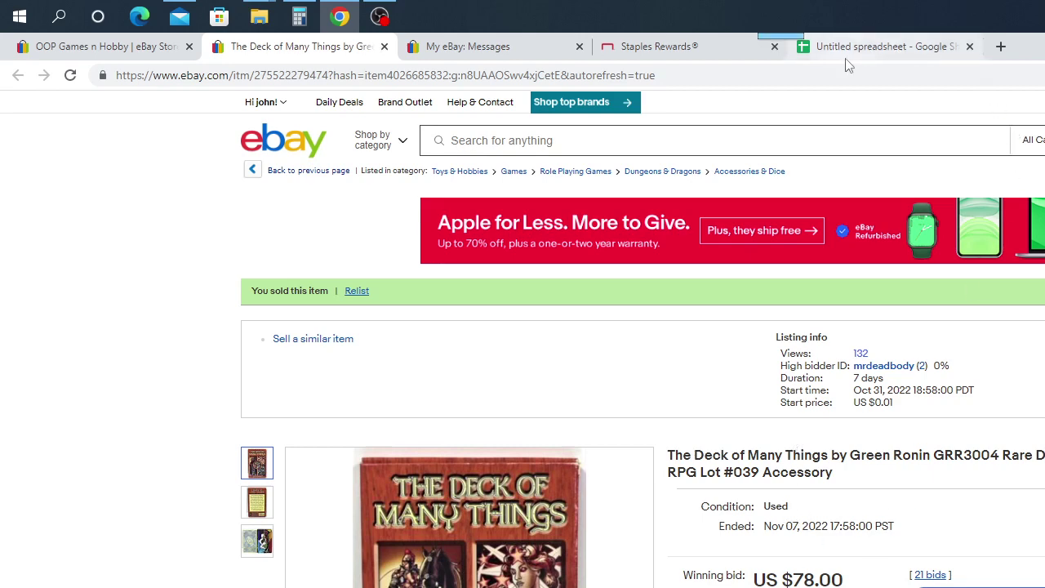
click(883, 50)
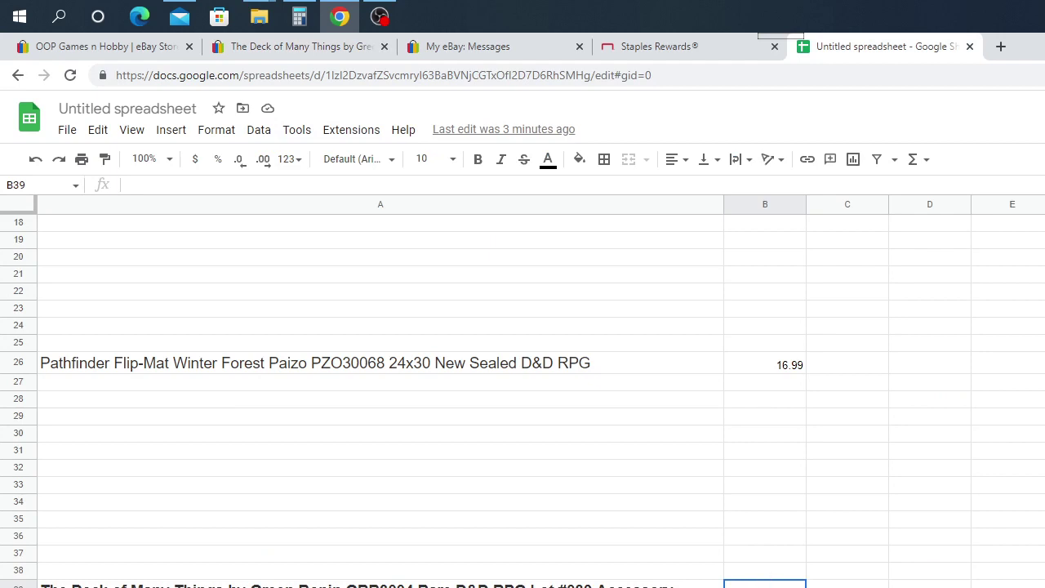
text(78)
text(93)
click(930, 584)
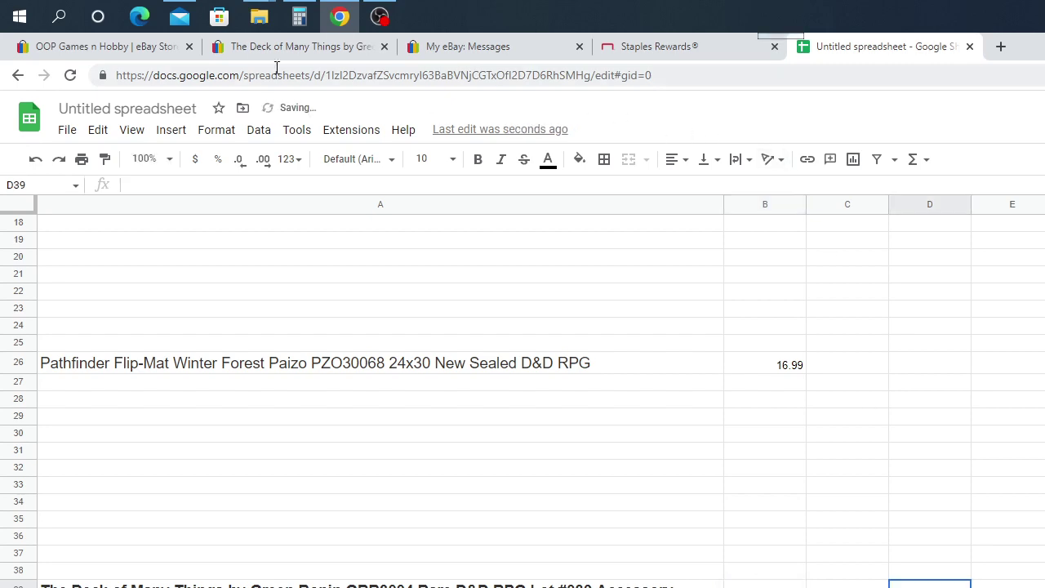
Close The Deck of Many Things listing and open The Deck of Illusions listing from the eBay store
click(348, 49)
click(385, 47)
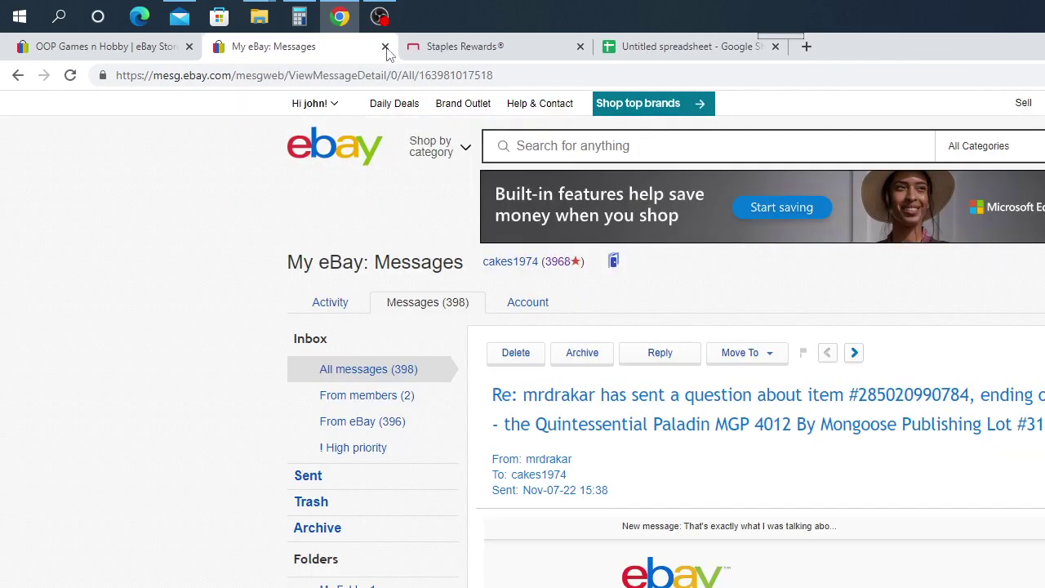
click(138, 45)
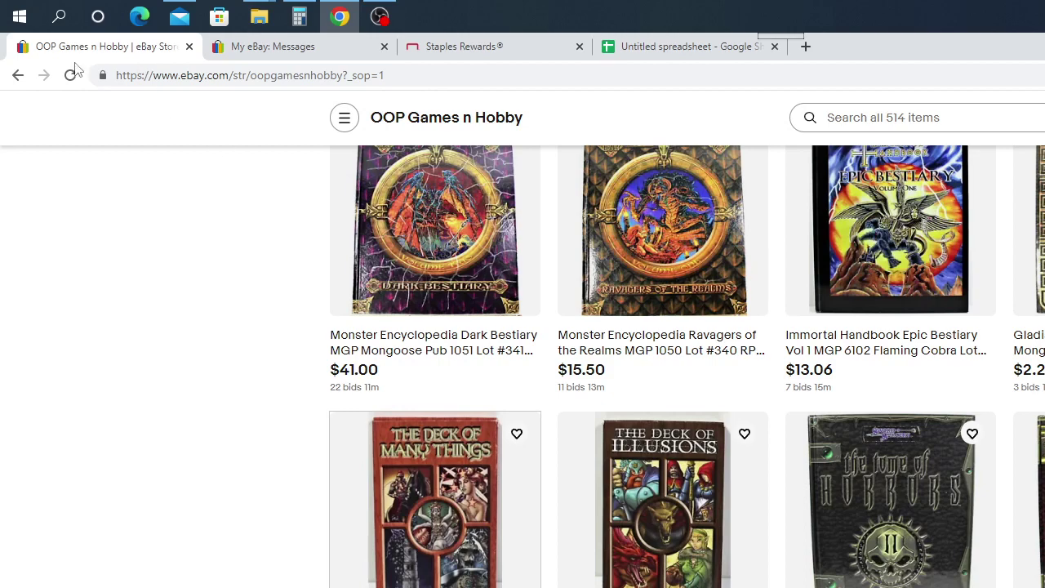
click(695, 532)
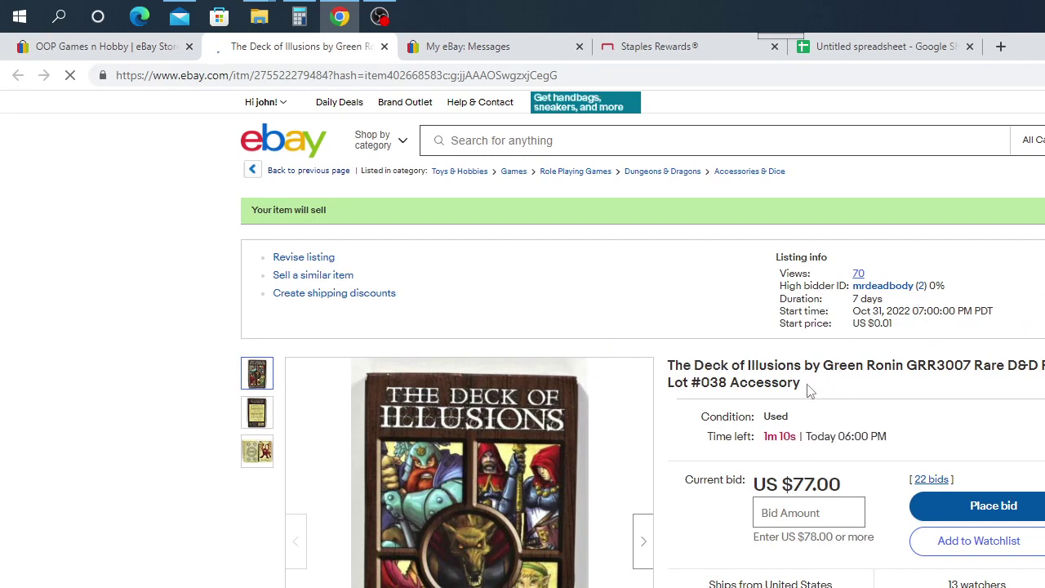
Copy the full title of The Deck of Illusions Lot #038 listing
drag(805, 385, 669, 366)
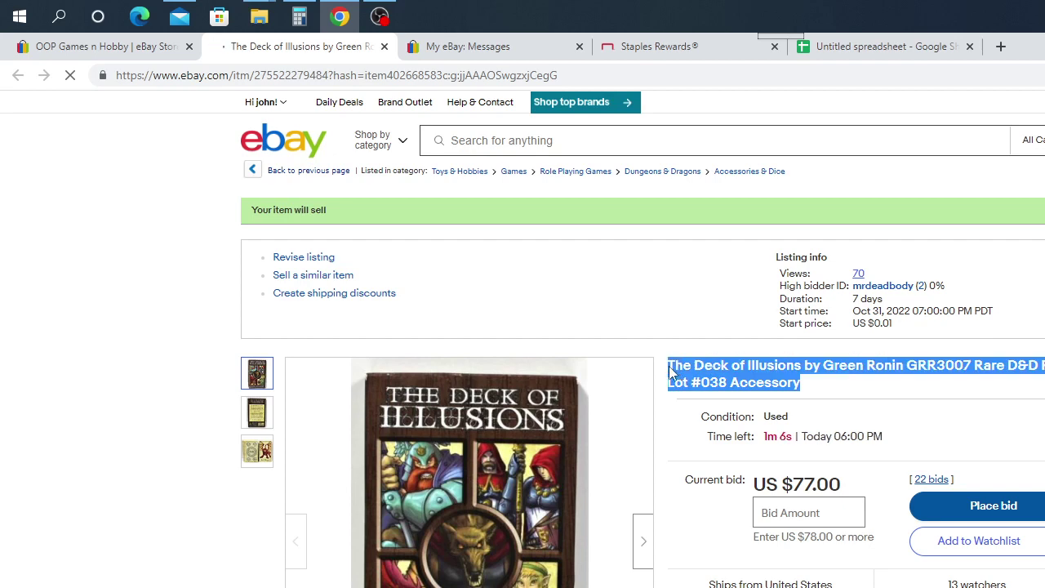
right_click(746, 382)
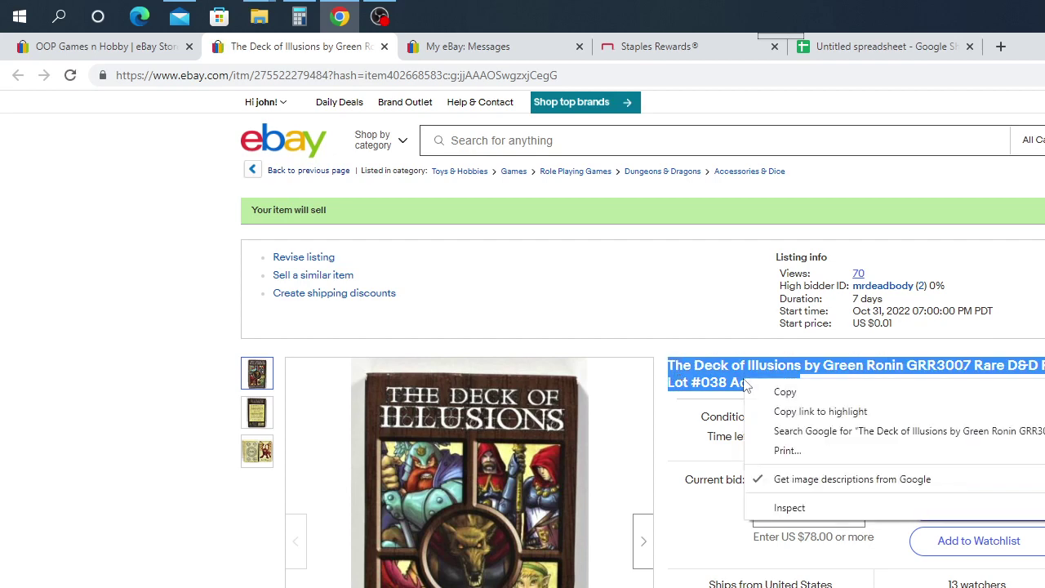
click(784, 393)
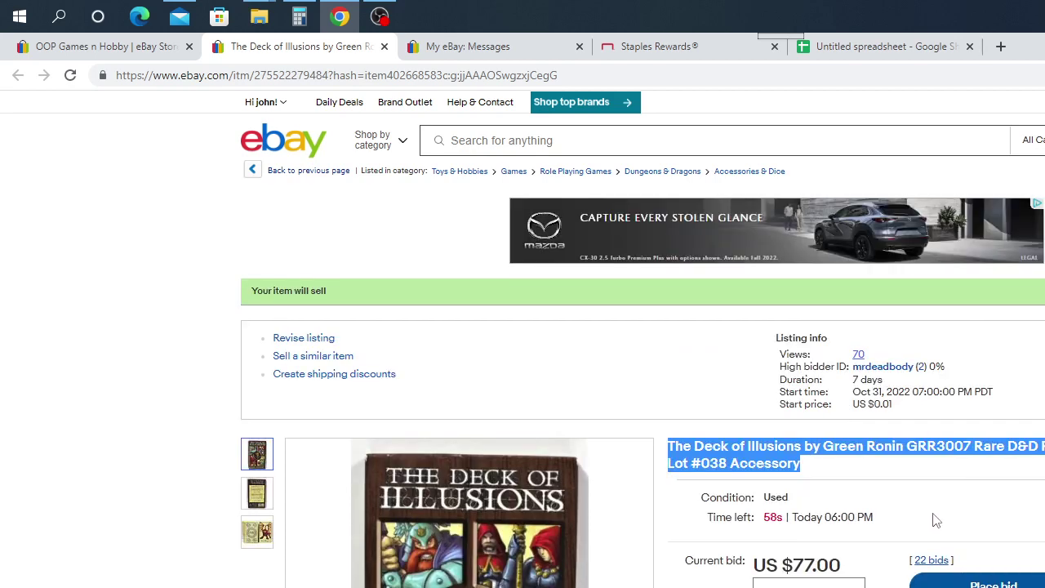
scroll(937, 516, down, 1)
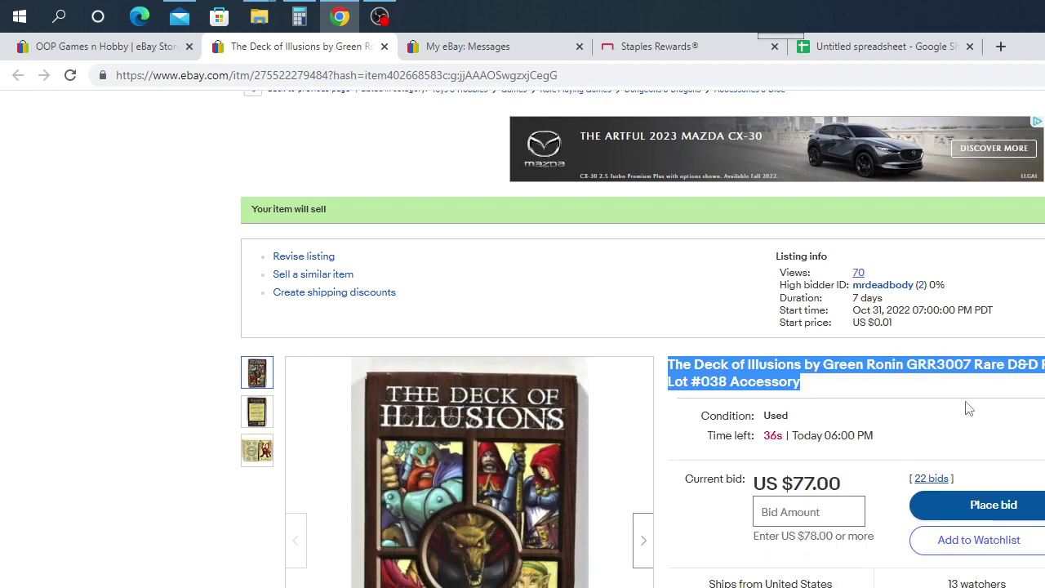
right_click(710, 372)
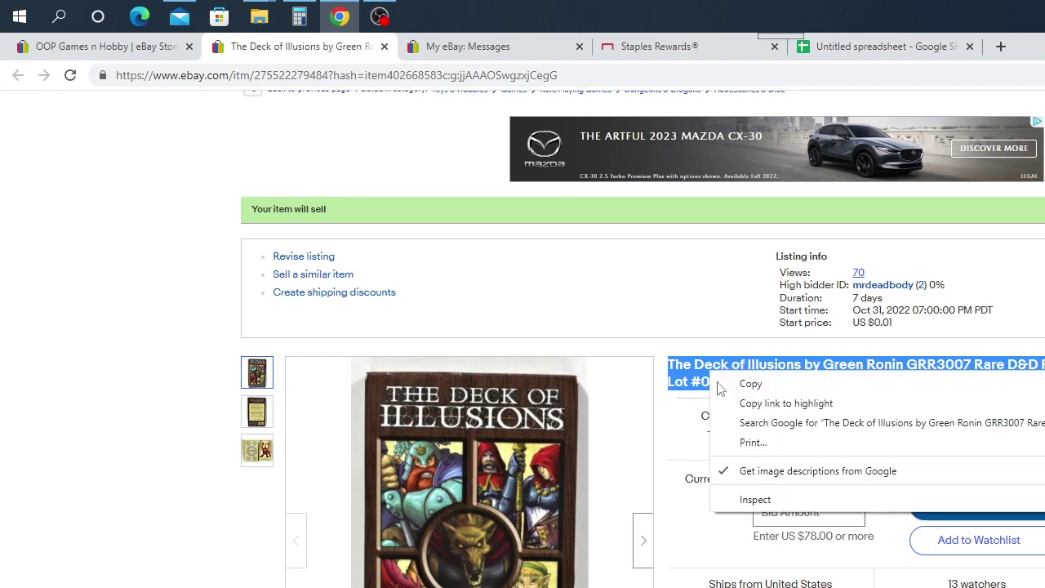
click(747, 385)
Paste The Deck of Illusions title into cell A38 of the spreadsheet and enter 77 as its price in B38
click(857, 47)
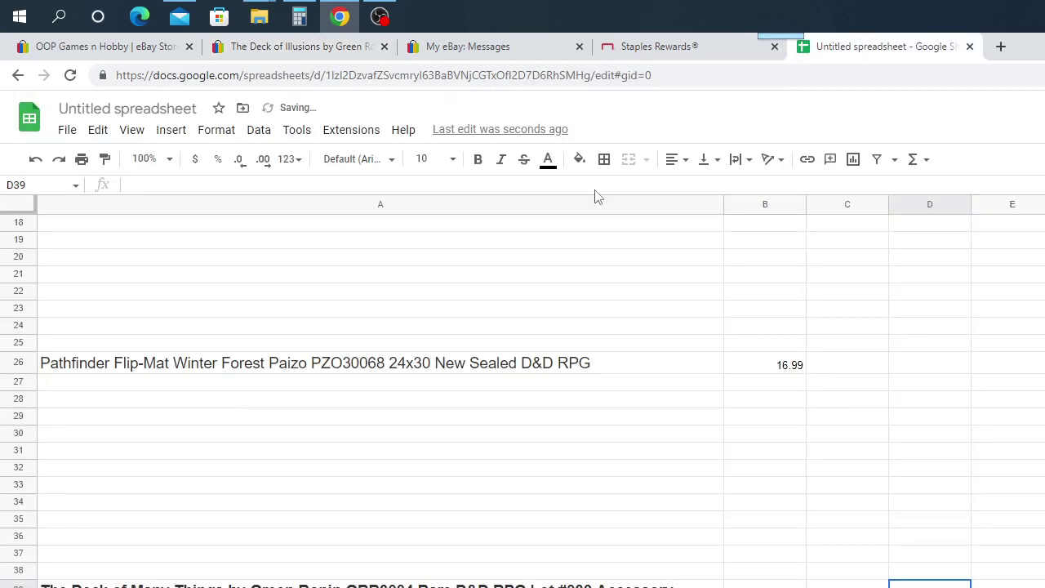
right_click(67, 571)
click(109, 467)
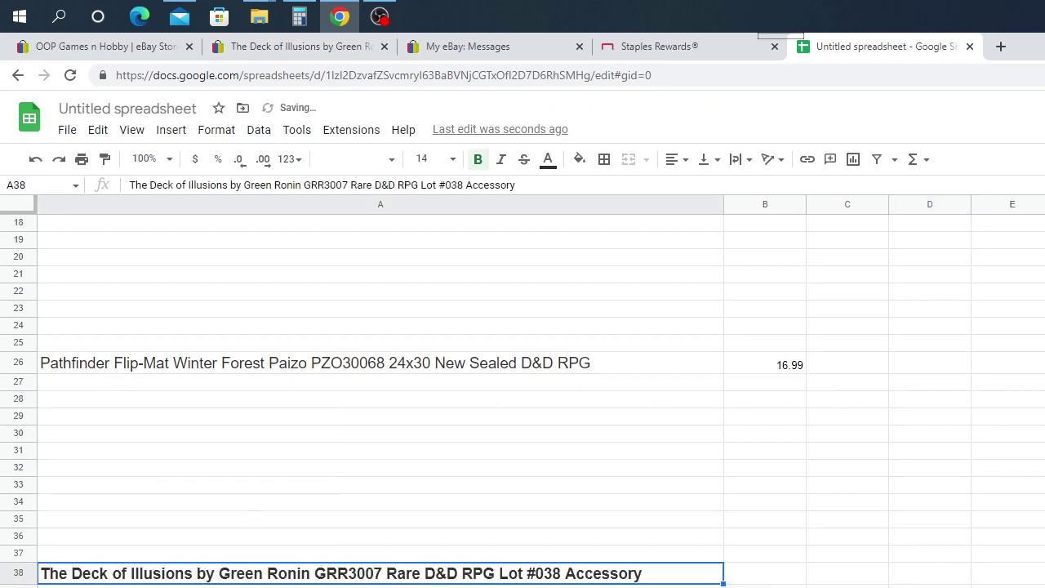
click(764, 577)
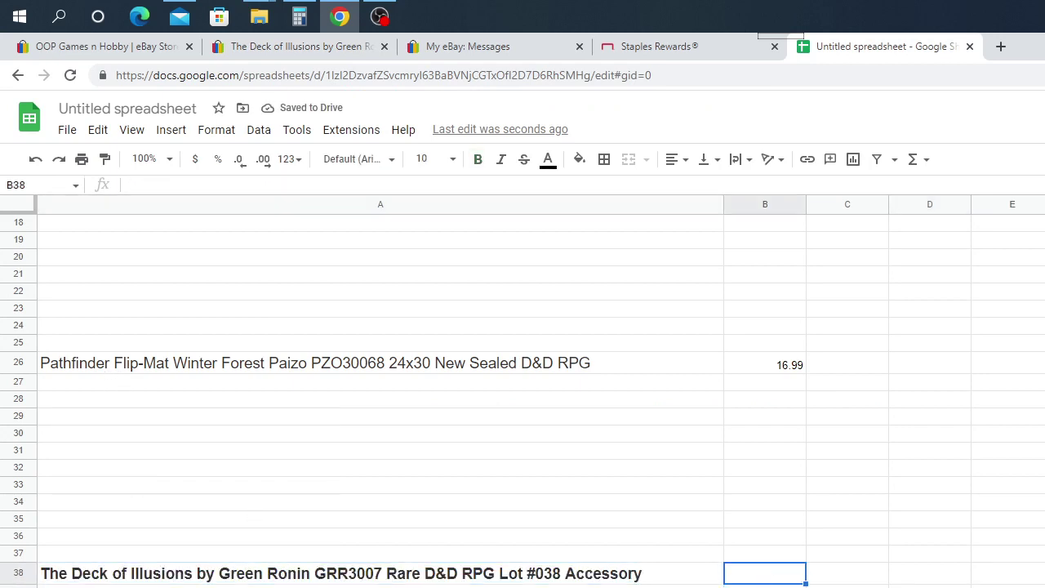
text(77)
key(Return)
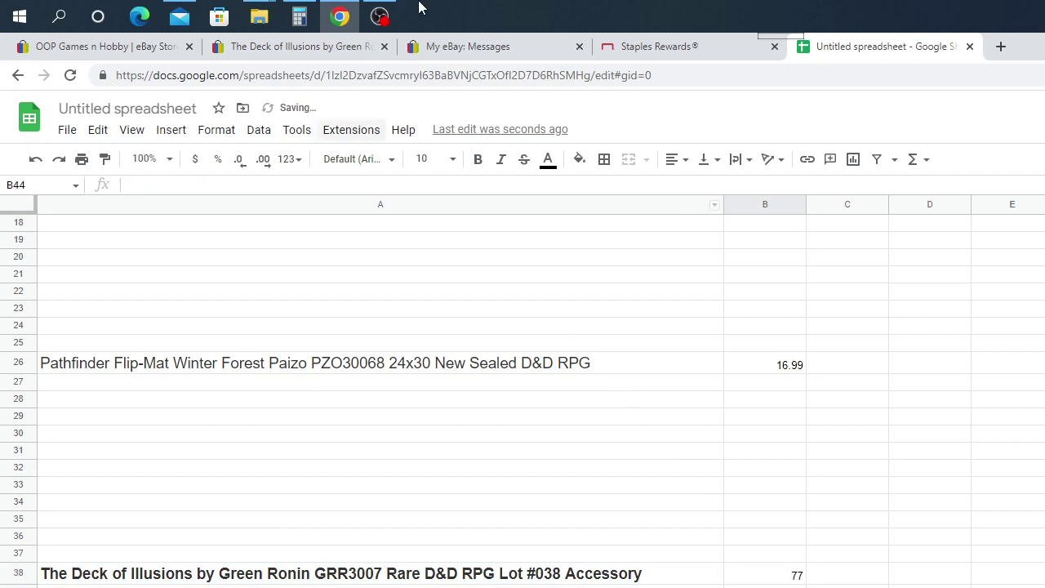
Check the ended Deck of Illusions listing, close it, and open the Sword & Sorcery The Tome of Horror 2 listing from the eBay store
click(278, 52)
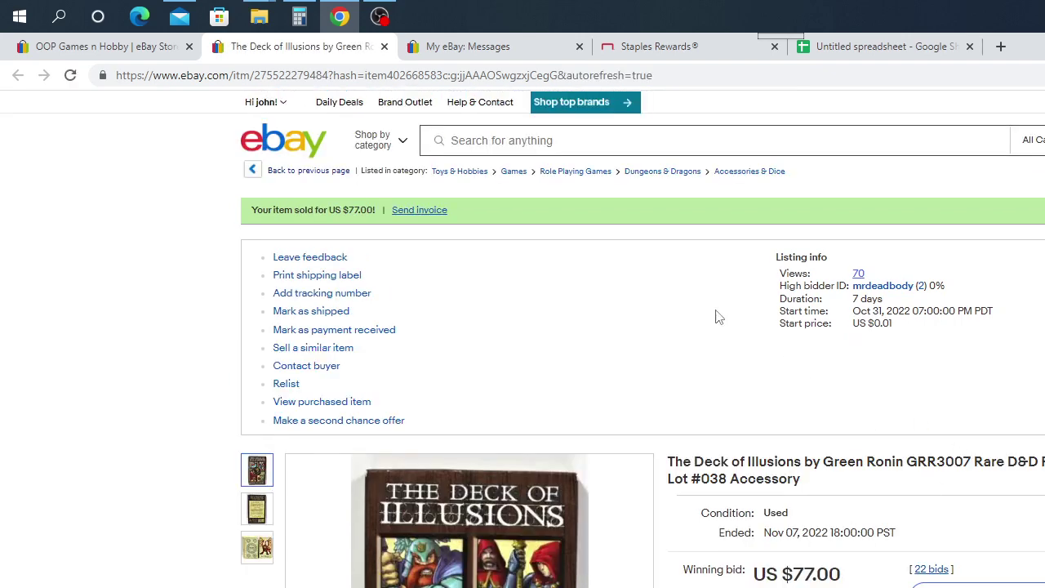
click(385, 46)
click(91, 54)
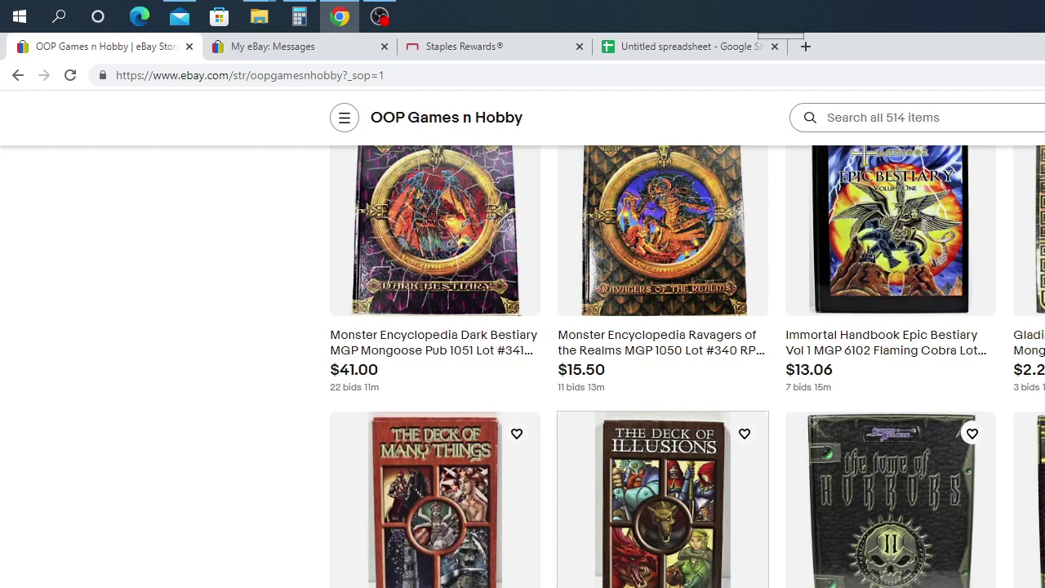
scroll(915, 523, down, 2)
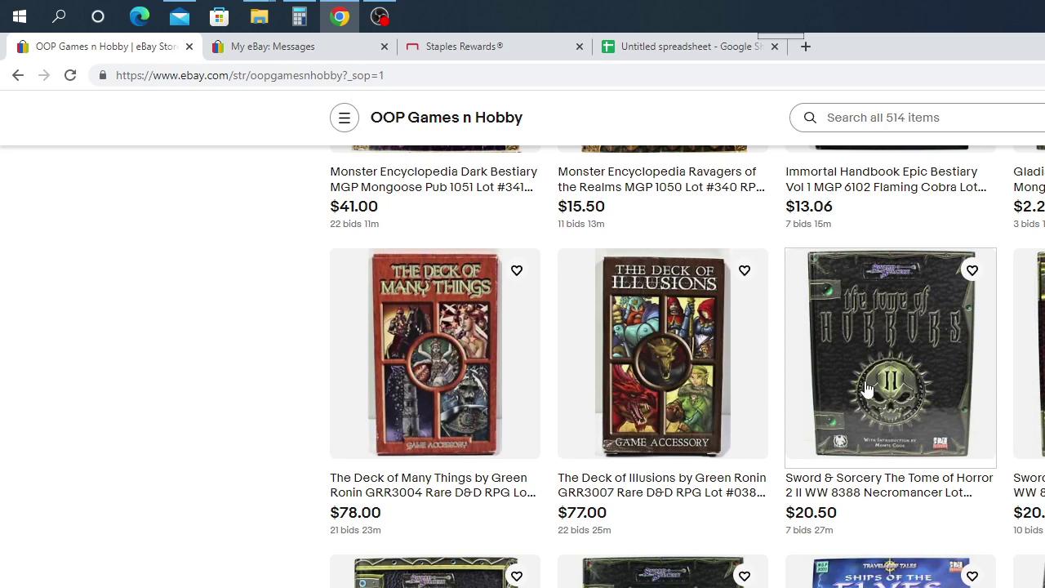
click(850, 408)
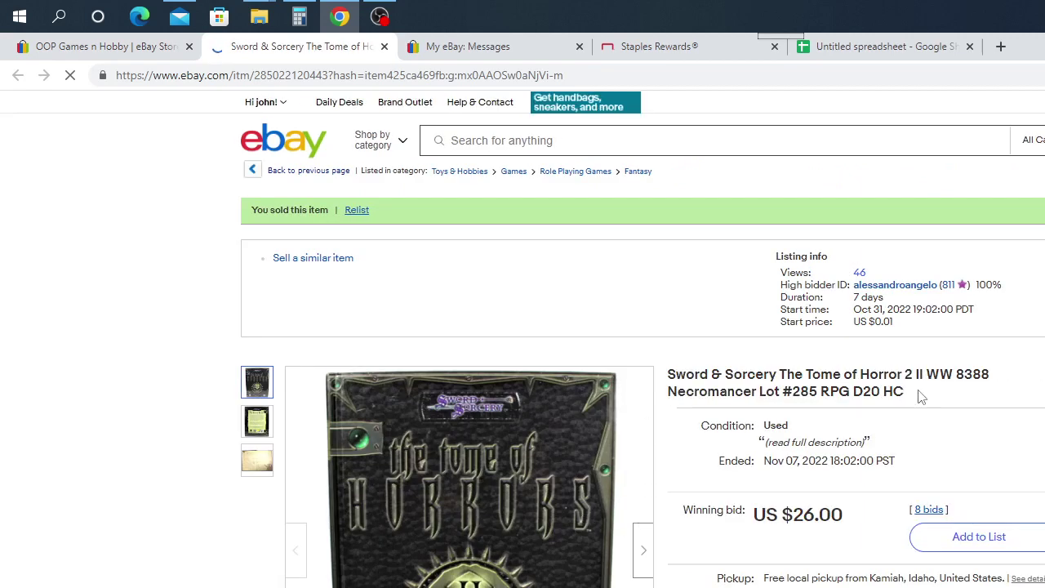
Copy the full title of the Sword & Sorcery The Tome of Horror 2 Lot #285 listing
drag(920, 395, 670, 374)
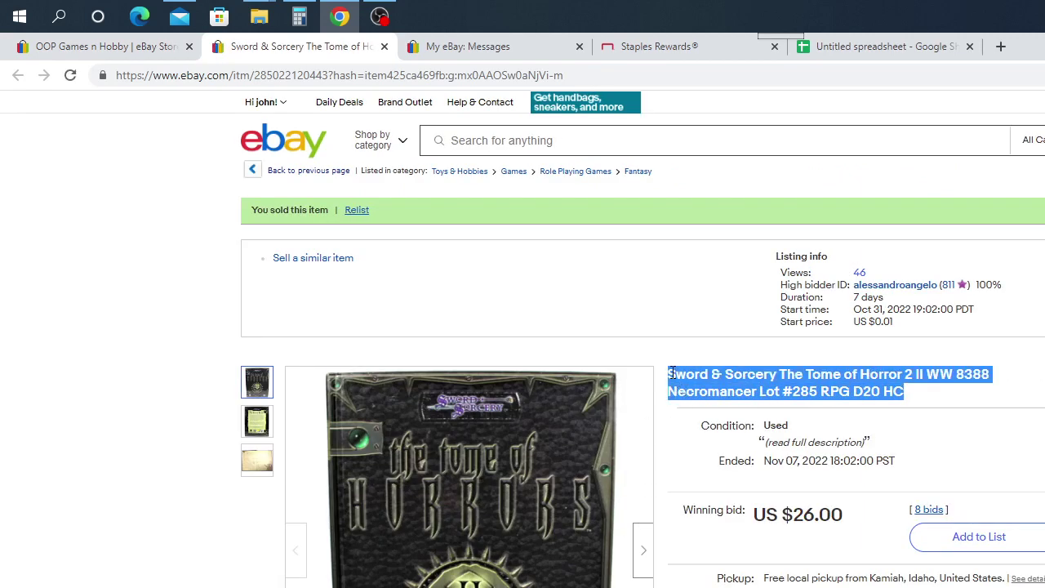
right_click(708, 386)
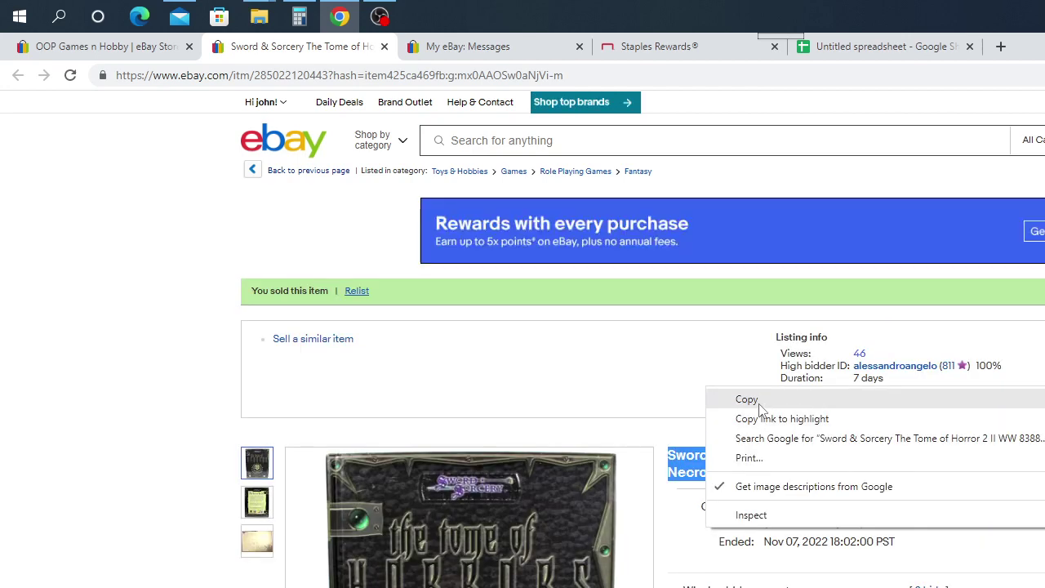
click(727, 401)
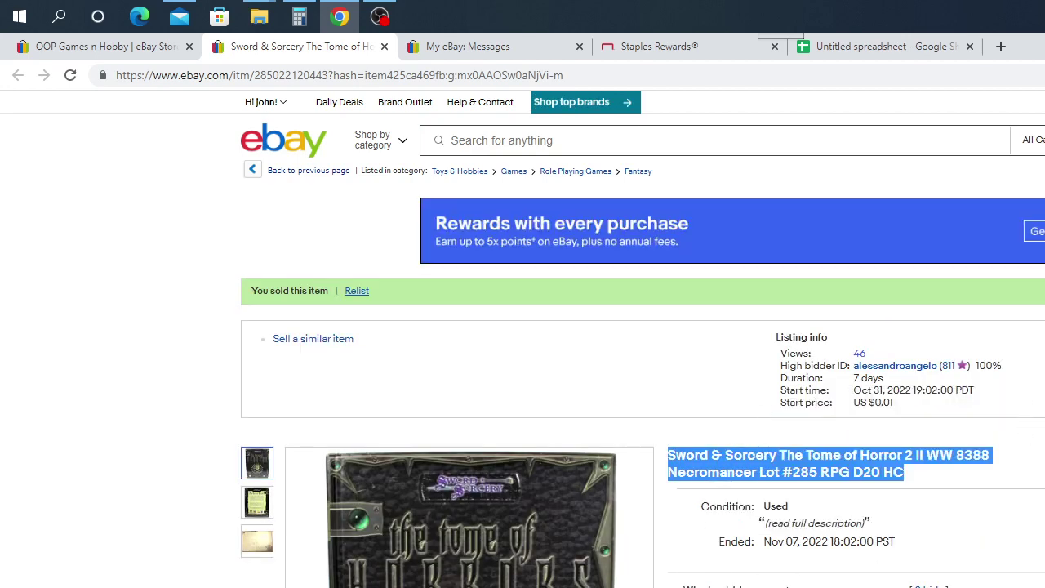
Paste the Sword & Sorcery The Tome of Horror 2 title into cell A285 of the spreadsheet
click(871, 51)
scroll(738, 269, down, 3)
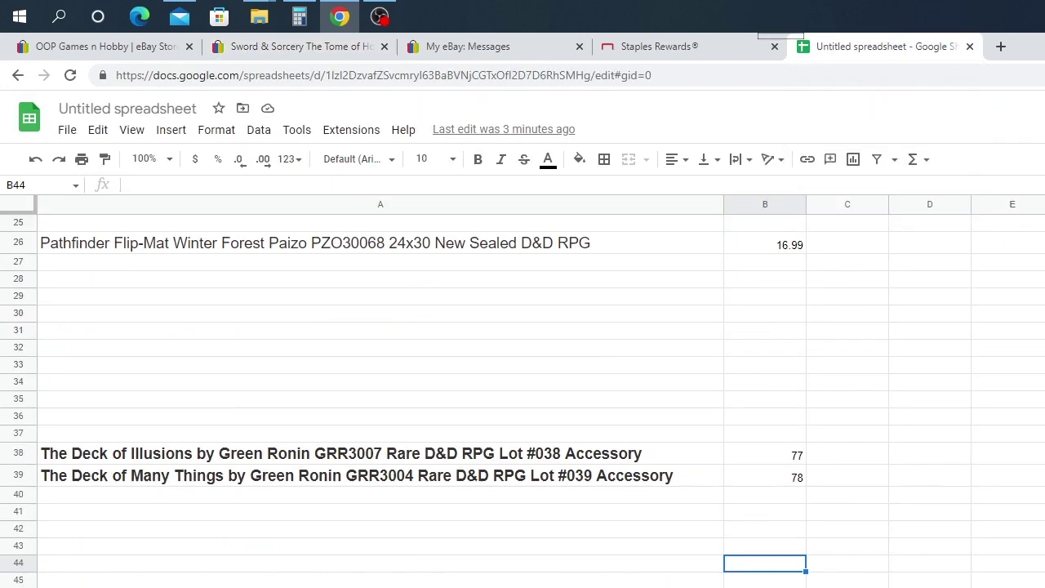
scroll(523, 392, down, 20)
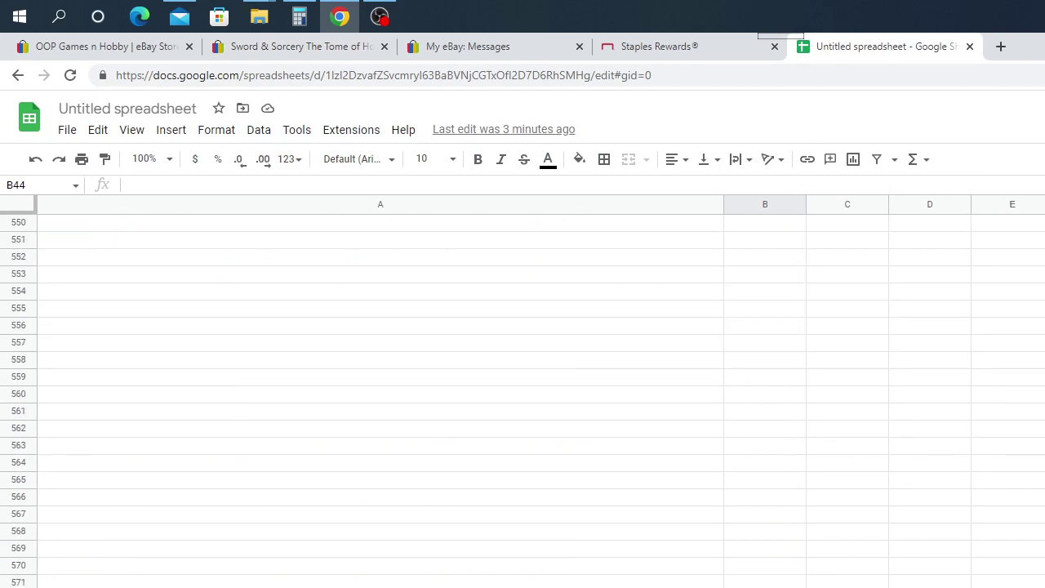
scroll(523, 392, up, 20)
scroll(523, 392, down, 3)
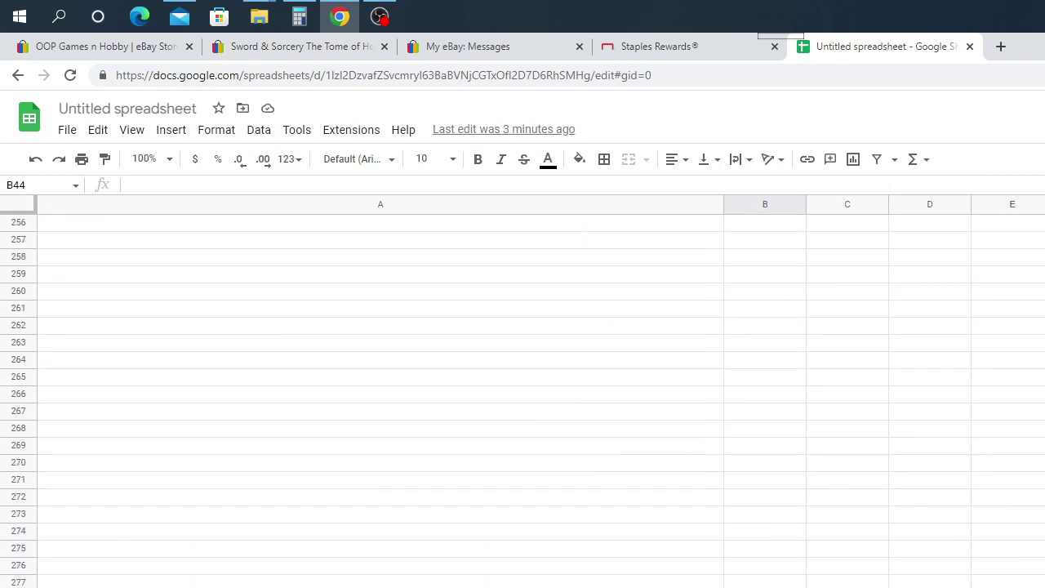
scroll(523, 392, down, 2)
right_click(110, 576)
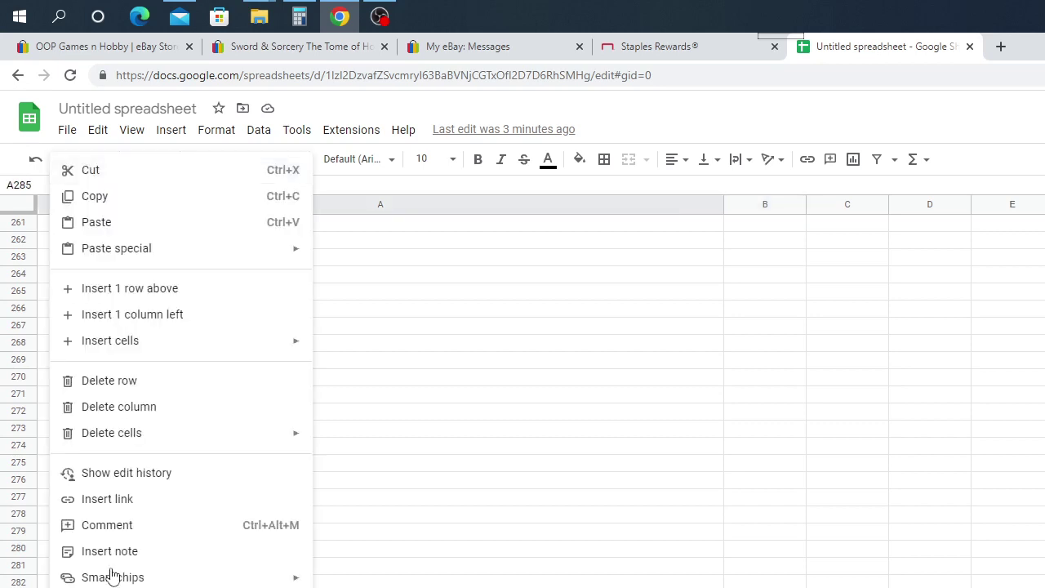
click(101, 221)
Enter 26.00 as the price of Lot #285 in cell B285
key(Tab)
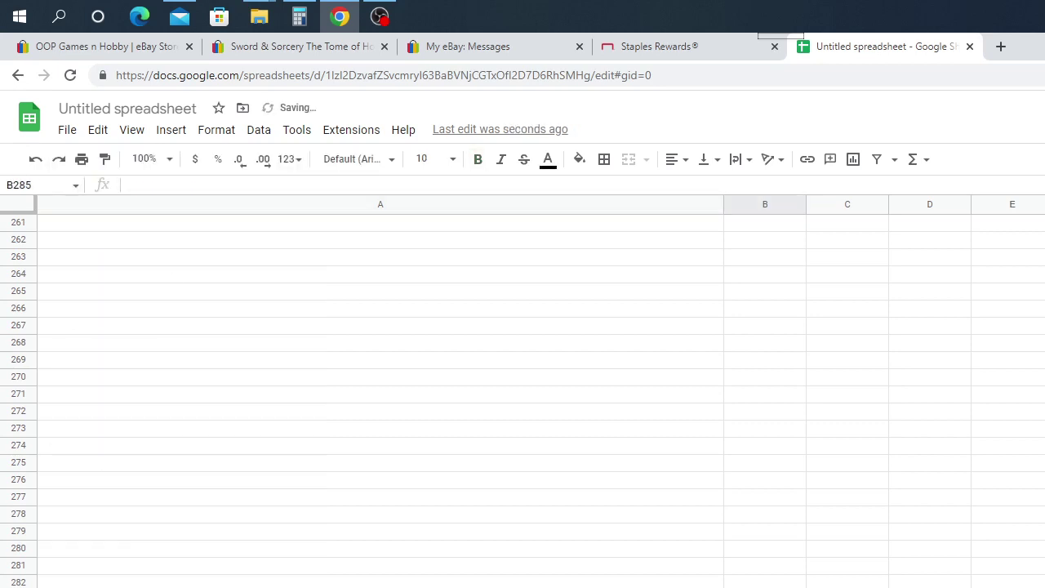
text(26)
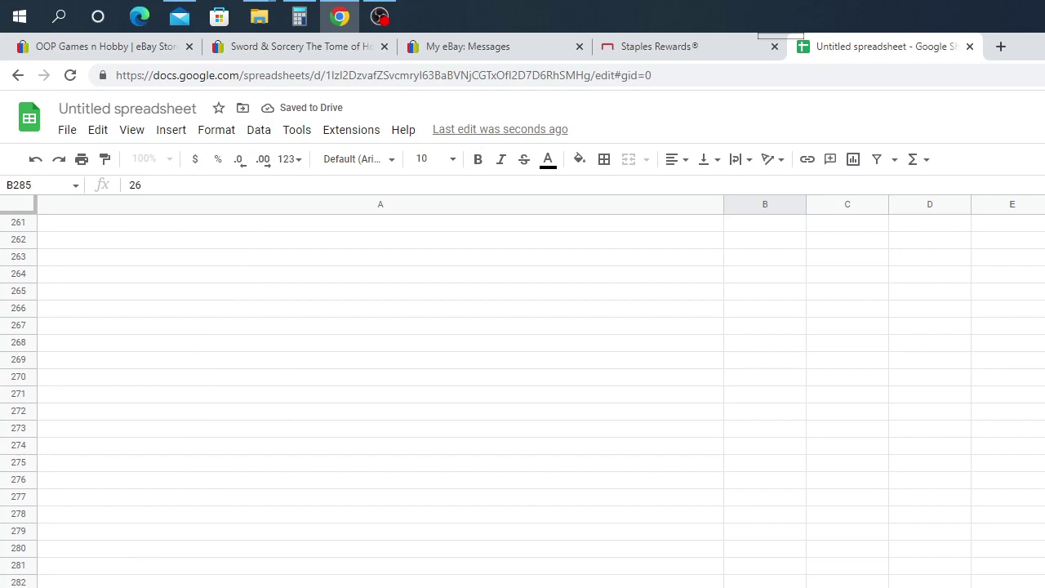
text(.00)
key(Tab)
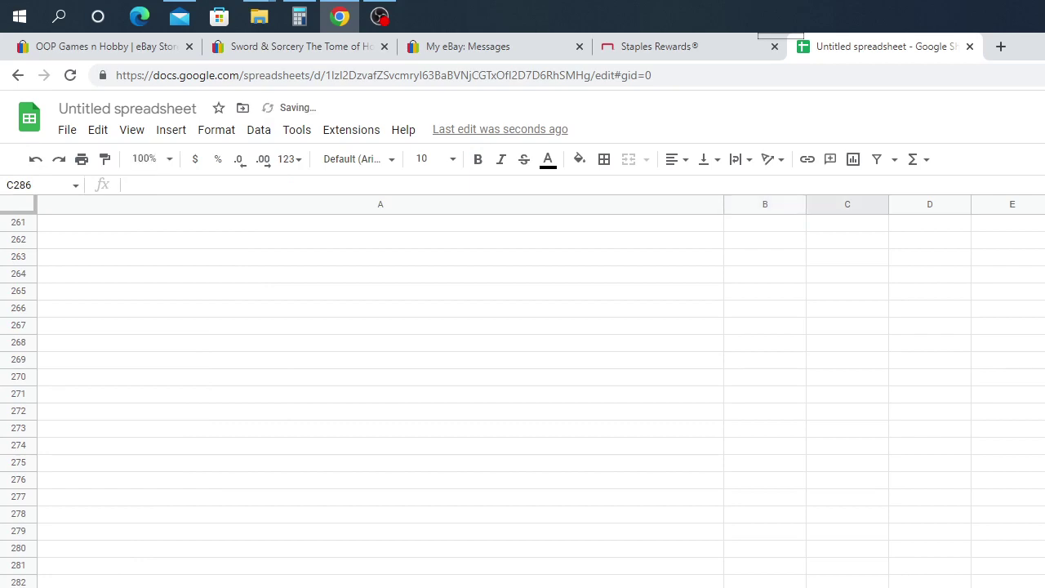
Close the ended Tome of Horror 2 listing and open the Sword & Sorcery The Tome of Horror WW 8387 listing from the eBay store
click(377, 51)
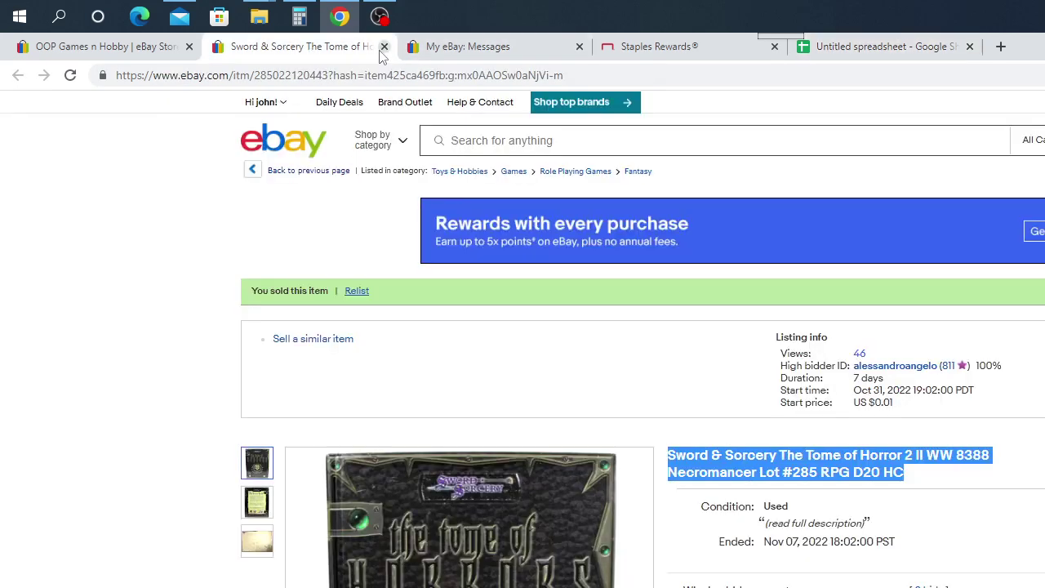
click(384, 48)
click(151, 51)
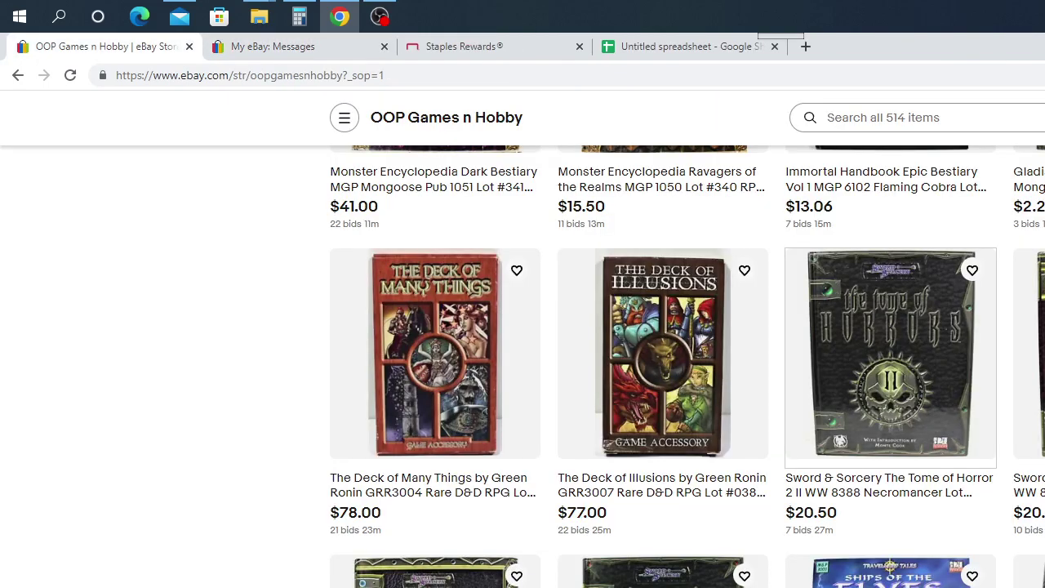
click(890, 360)
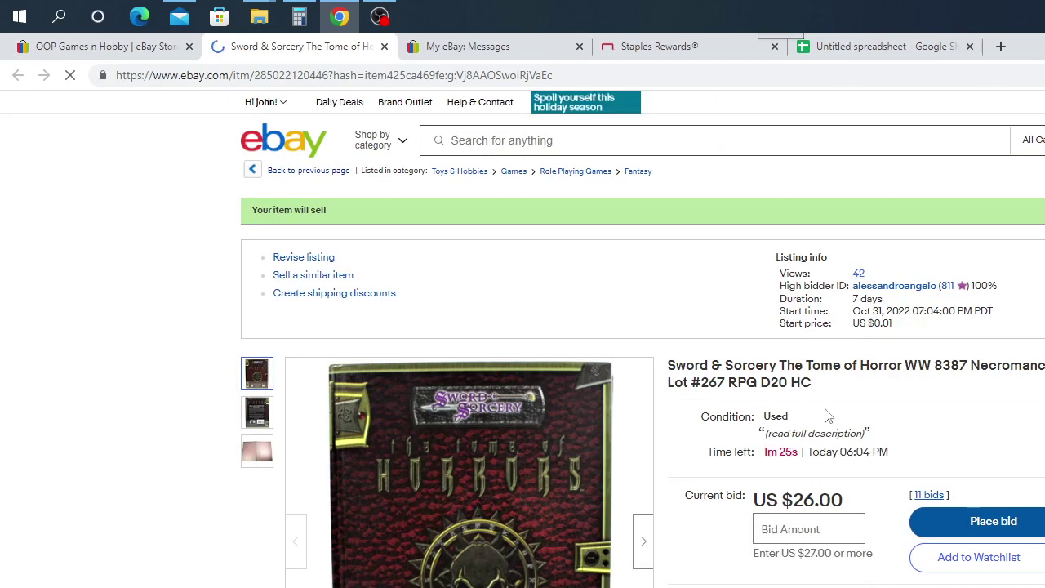
Copy the full title of the Sword & Sorcery The Tome of Horror Lot #267 listing
drag(816, 384, 672, 364)
right_click(695, 367)
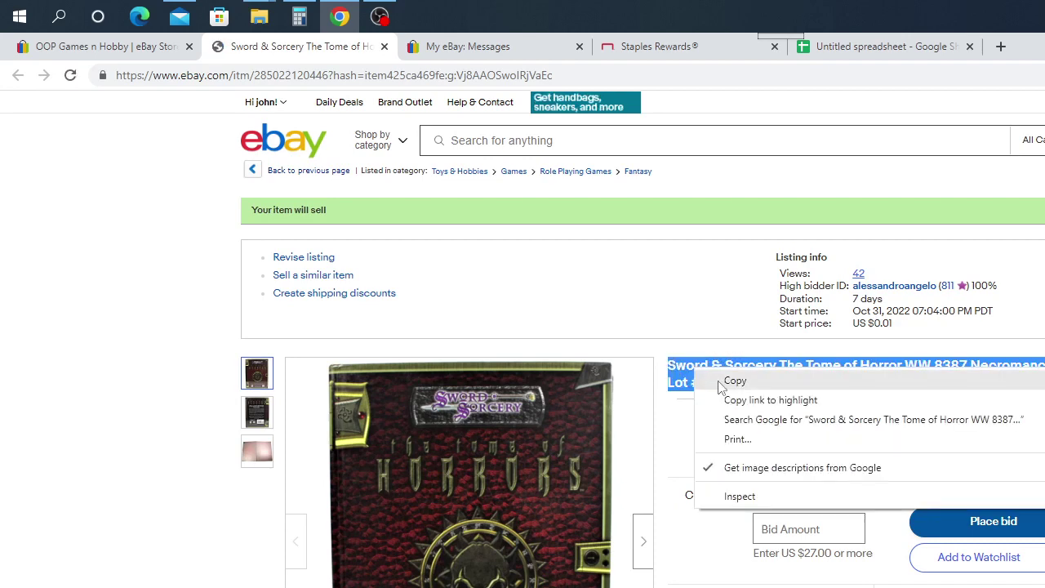
click(724, 382)
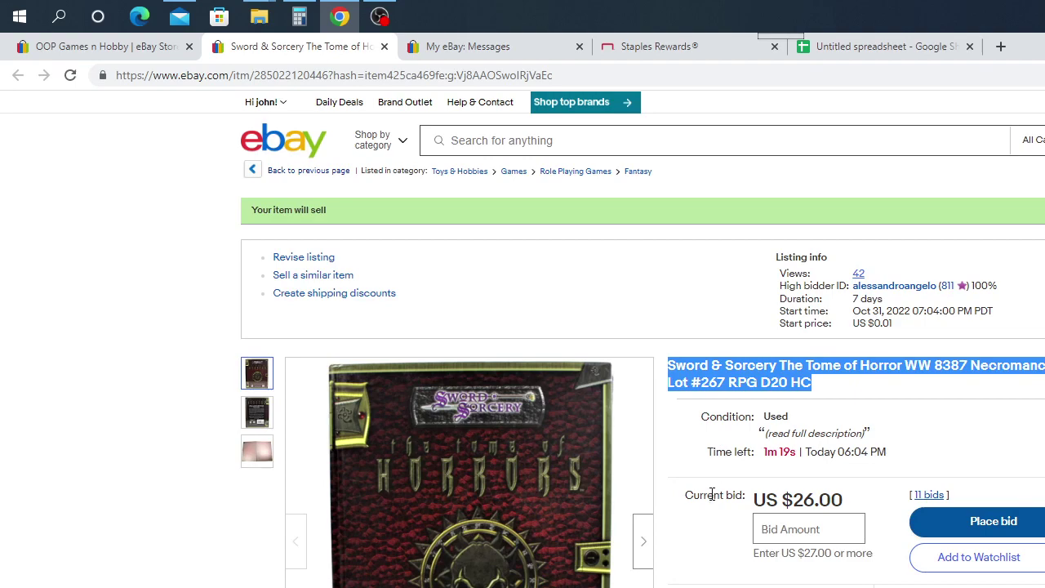
Read the item description of the Lot #267 listing and refresh the page to check the winning bid
scroll(713, 485, down, 6)
scroll(716, 518, down, 3)
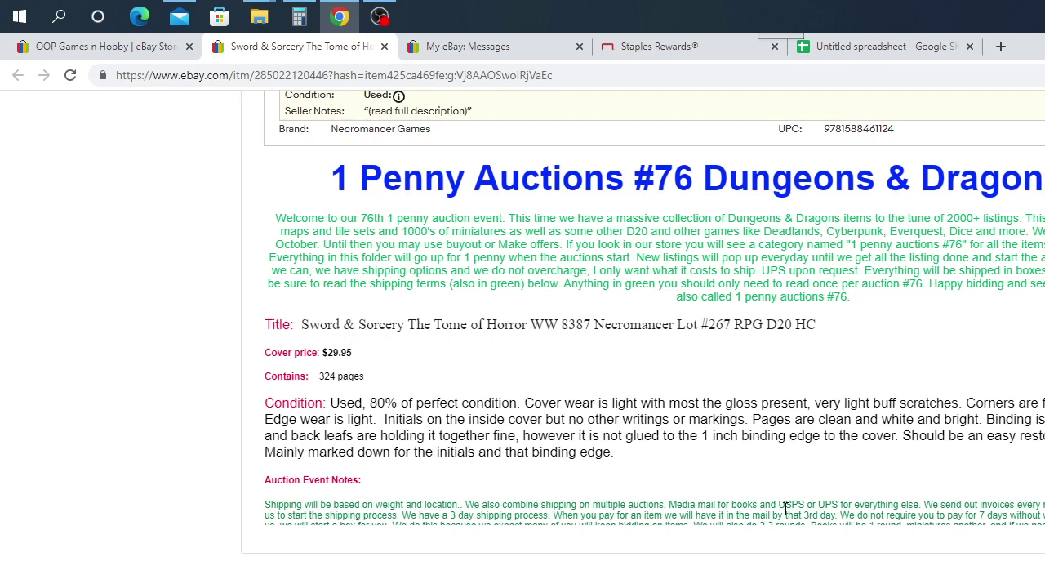
scroll(785, 508, up, 1)
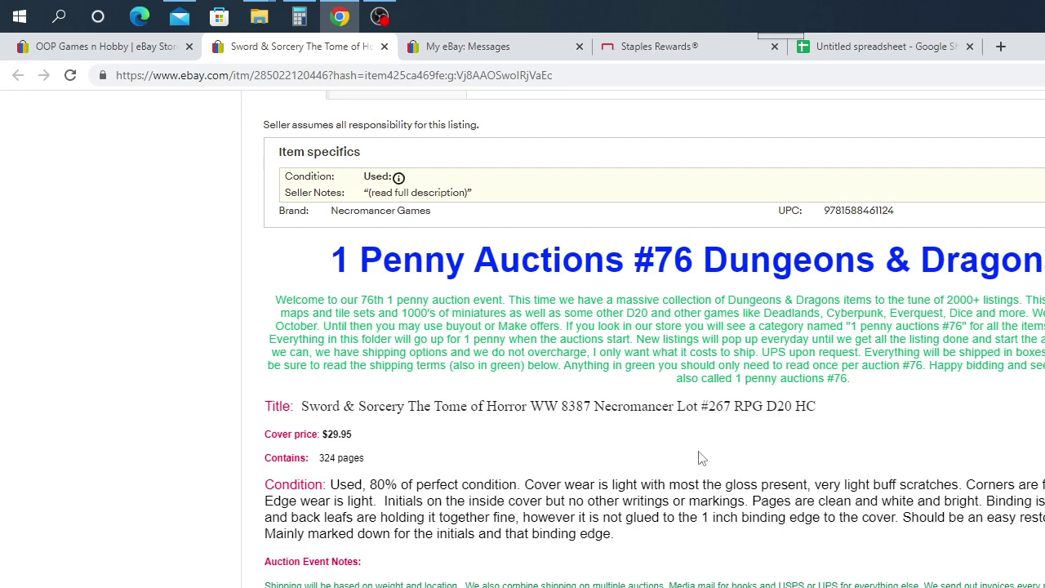
key(F5)
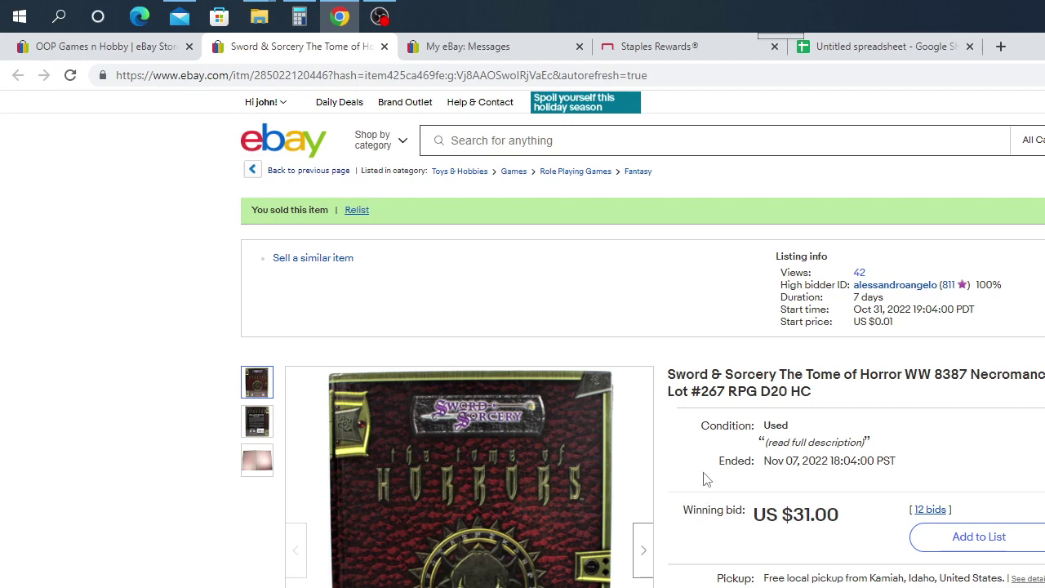
Return to the ended Lot #267 listing from the spreadsheet and copy its full title again
click(857, 46)
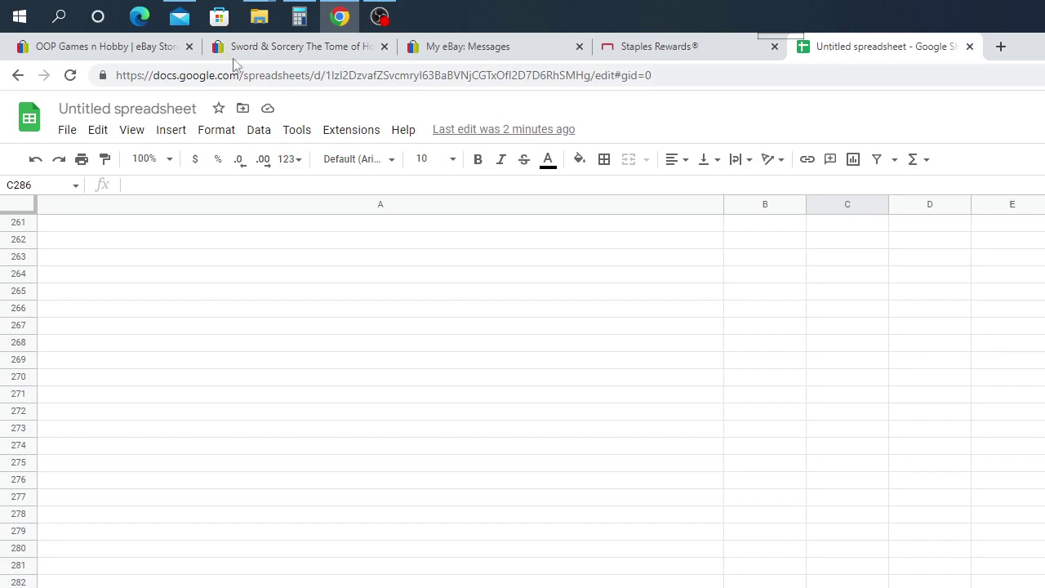
click(274, 47)
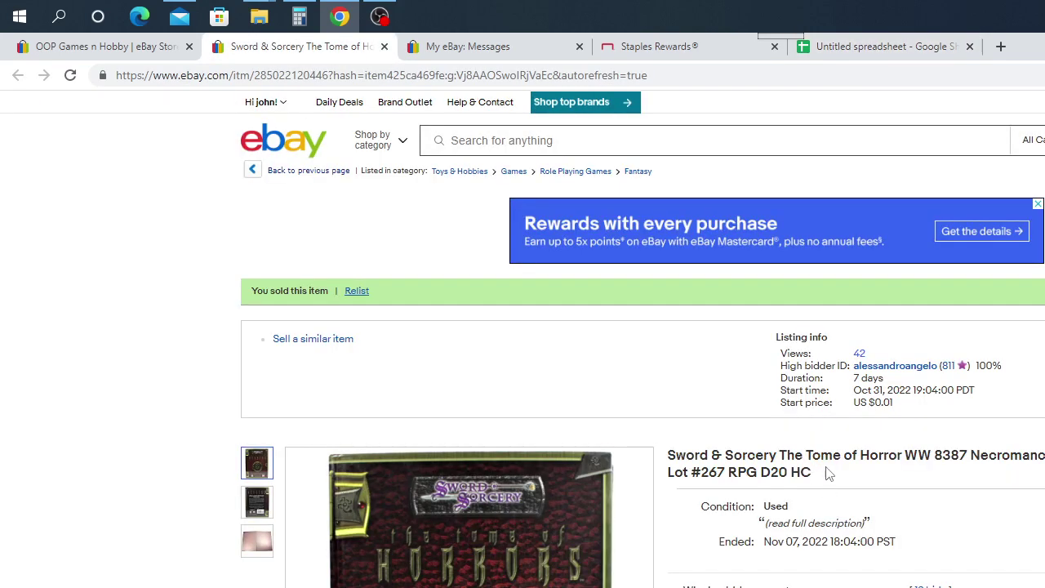
drag(825, 474, 668, 459)
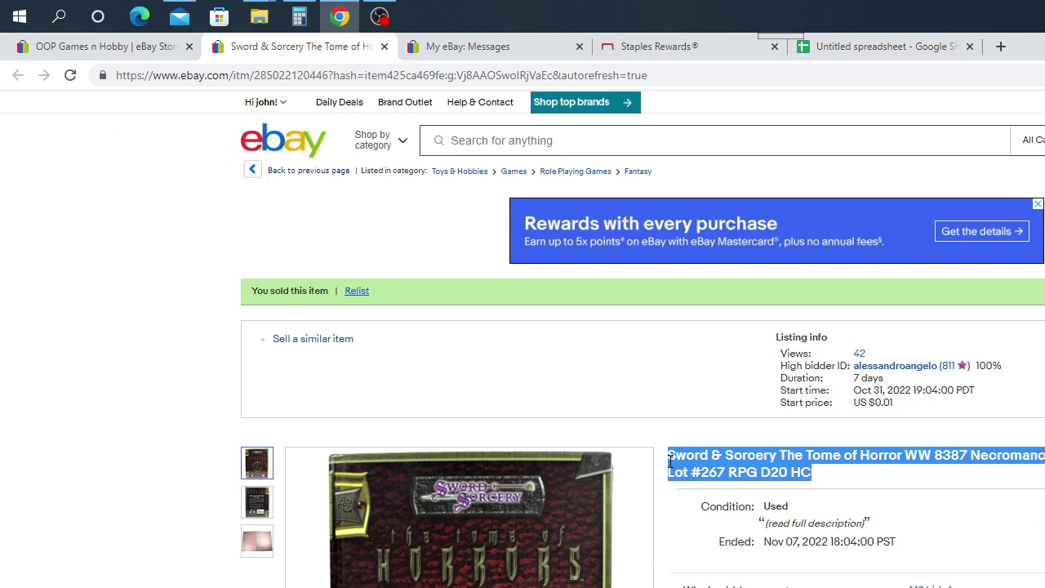
right_click(695, 466)
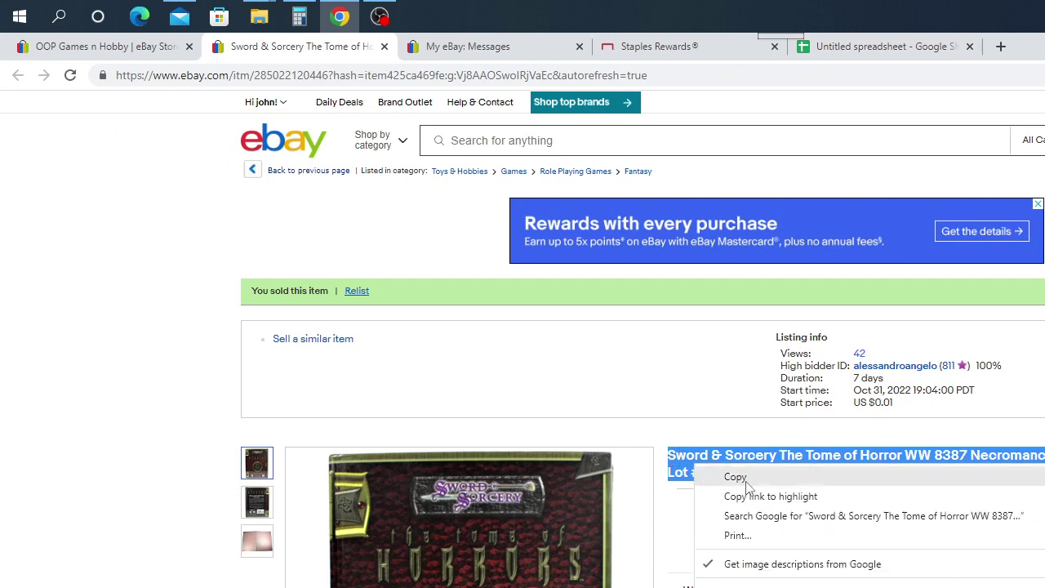
click(737, 478)
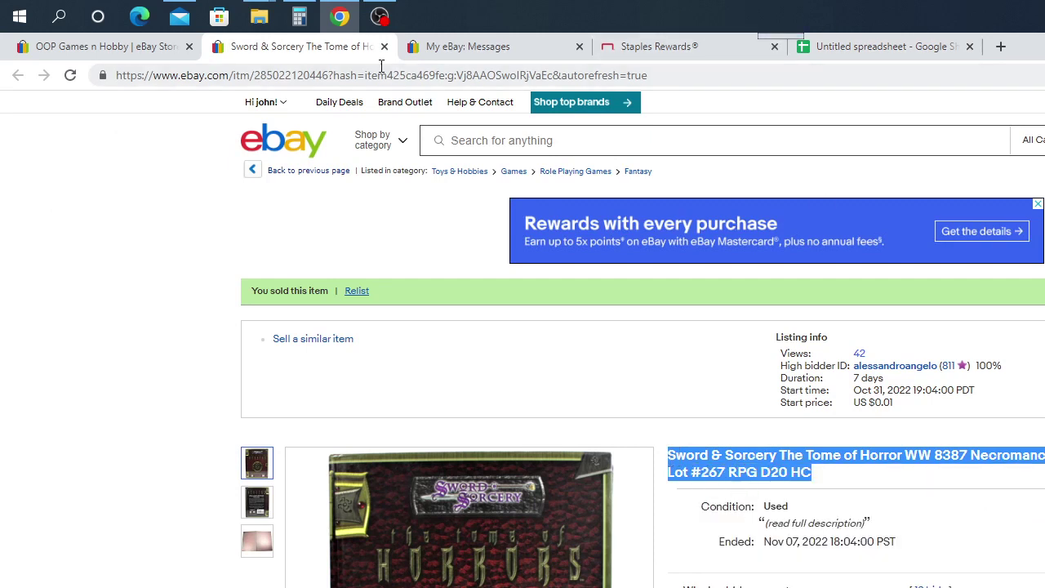
Try to paste the Lot #267 title into cell A284 of the spreadsheet
click(120, 49)
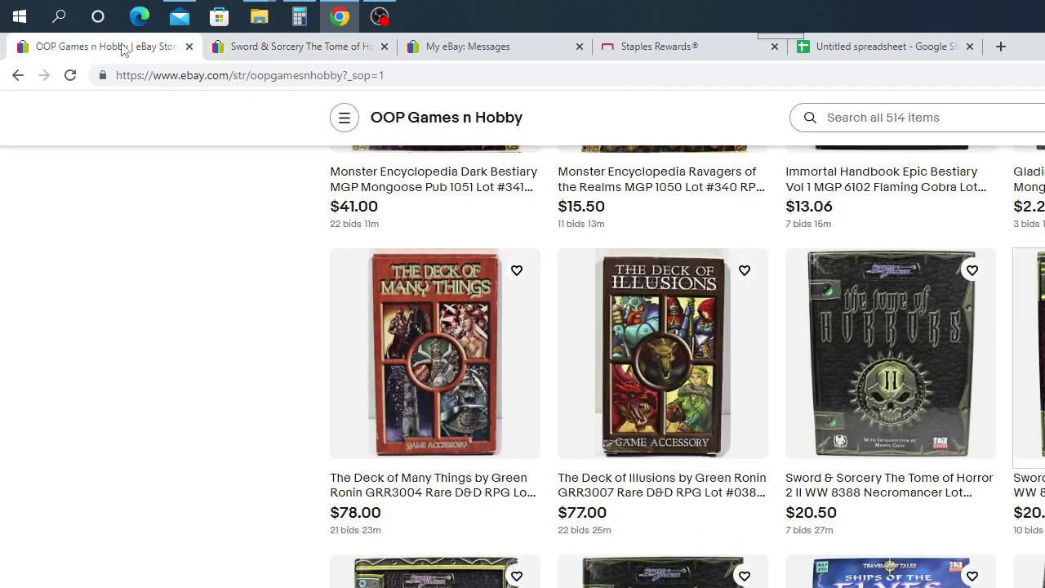
click(868, 51)
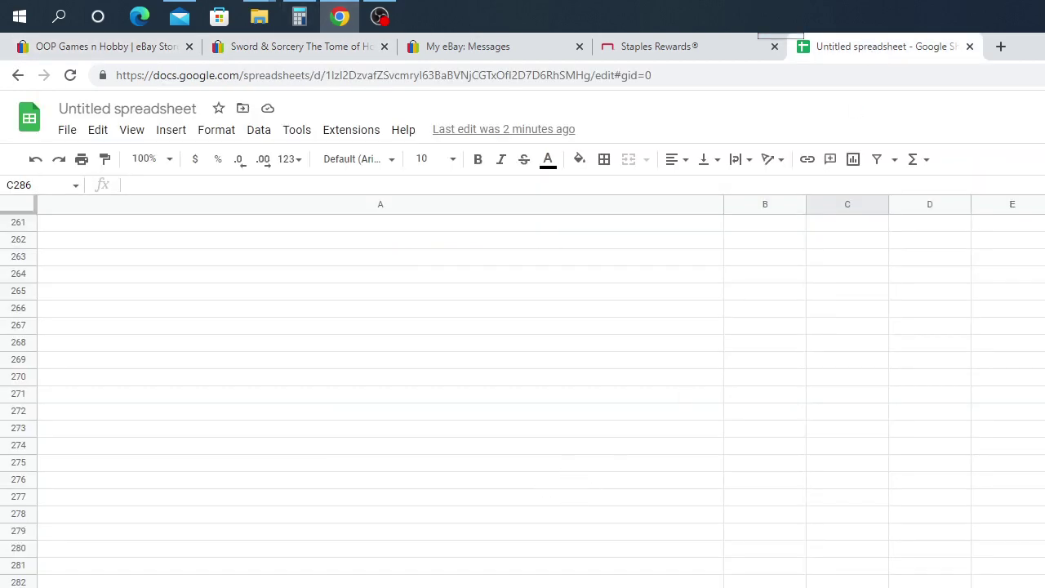
right_click(82, 585)
click(123, 210)
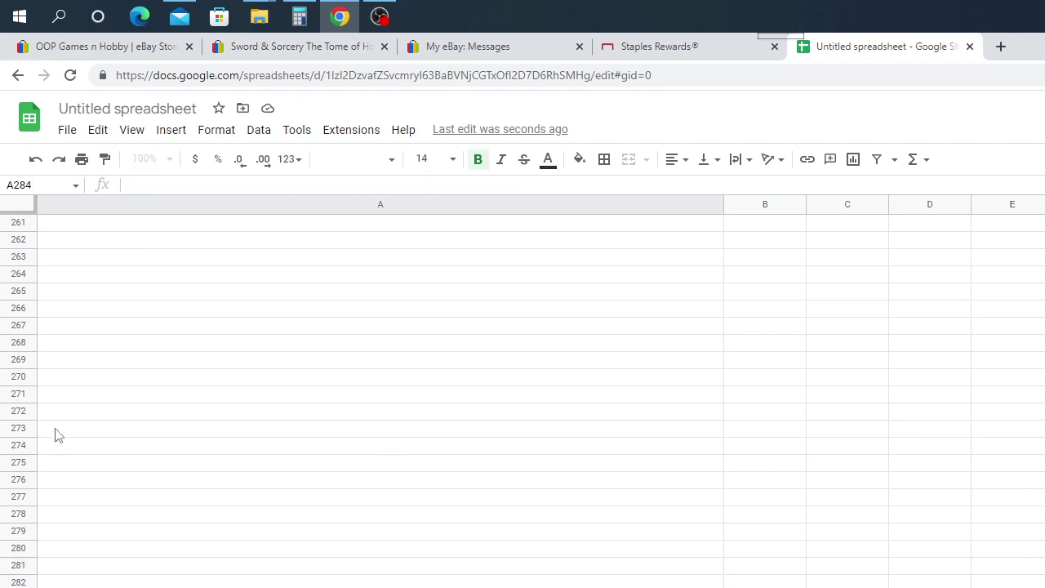
Paste the Sword & Sorcery The Tome of Horror title into cell A267 and enter 31.00 as its price in B267
right_click(55, 330)
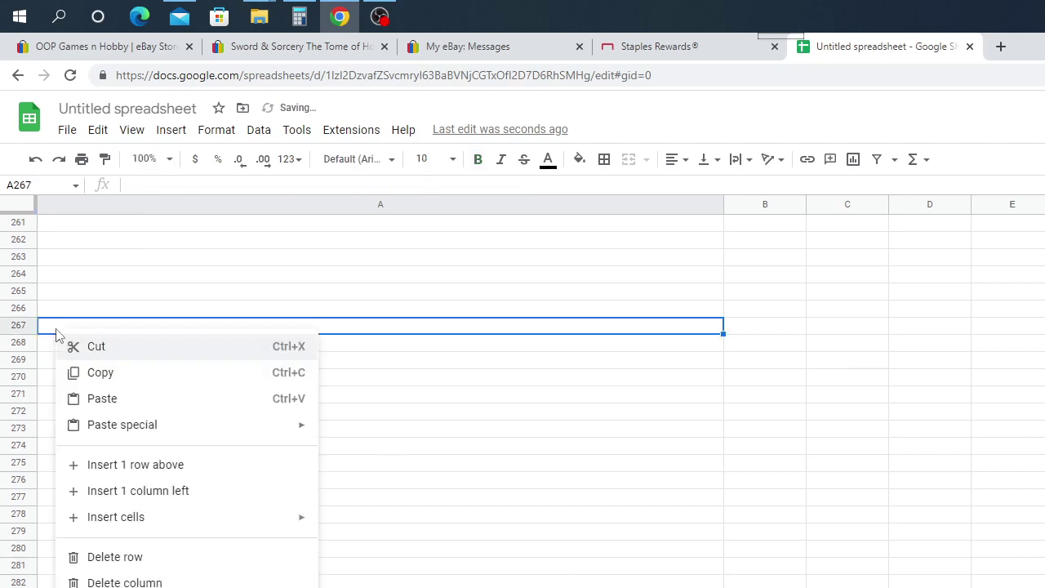
click(88, 402)
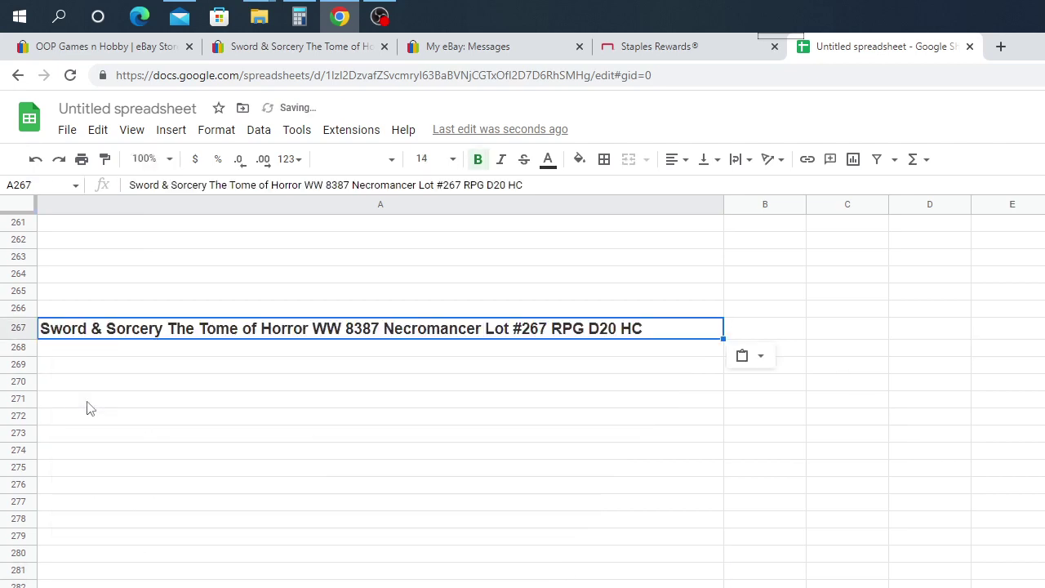
click(758, 330)
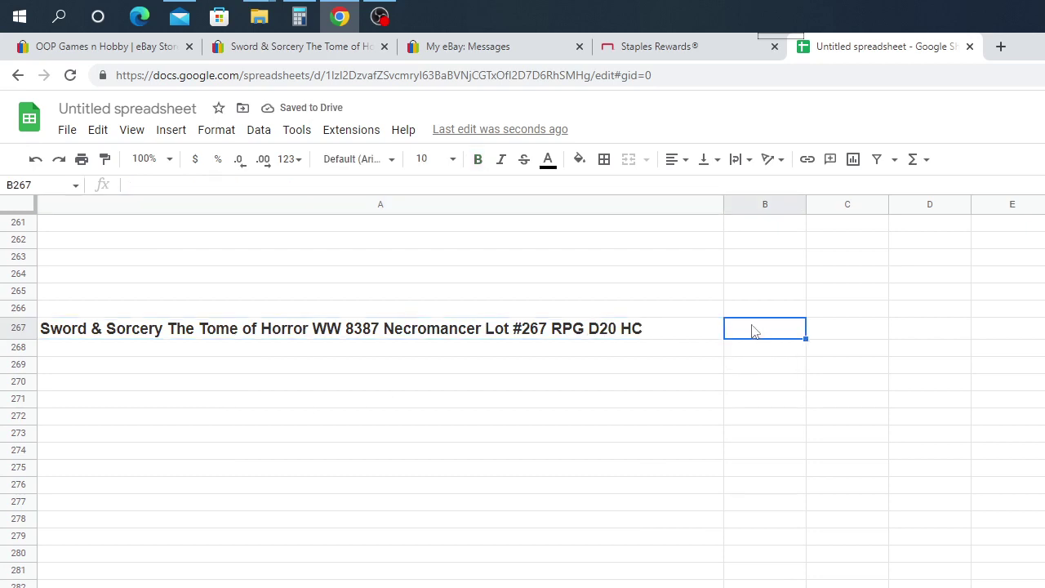
text(31.)
text(80)
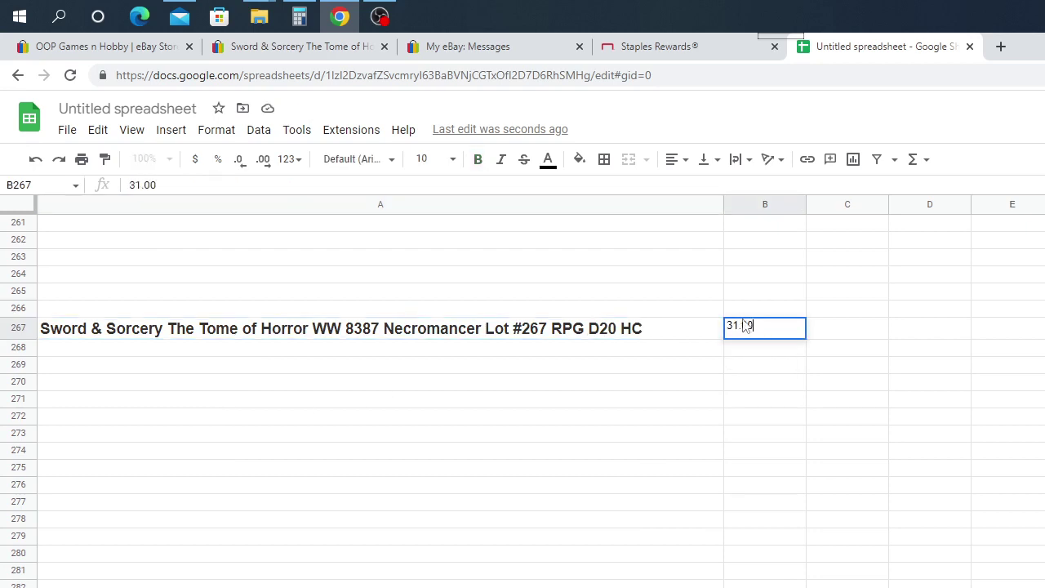
click(881, 349)
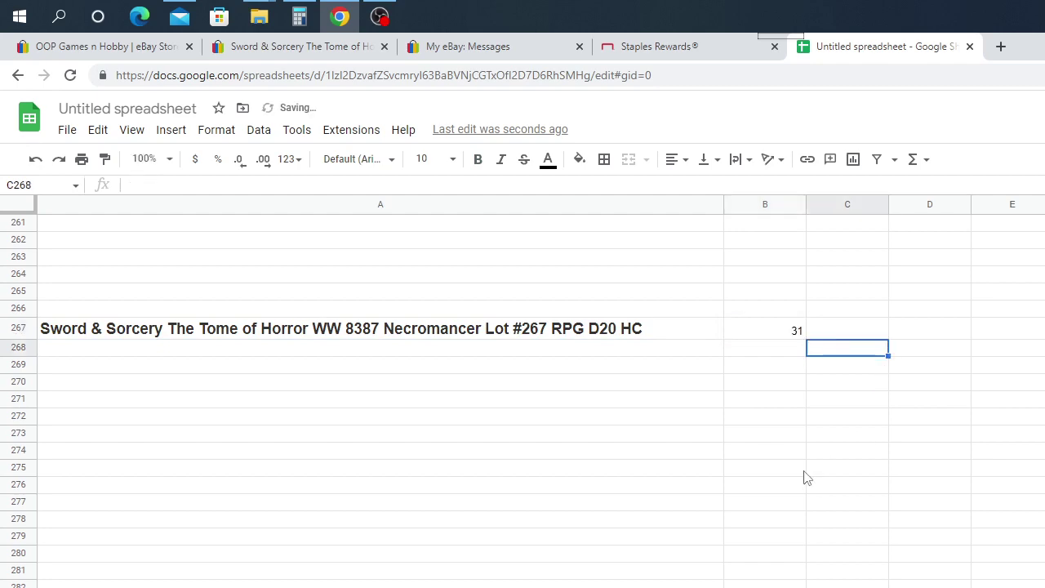
Close the Lot #267 listing and open the Sword & Sorcery Tome of Artifacts listing from the eBay store
click(384, 46)
click(105, 51)
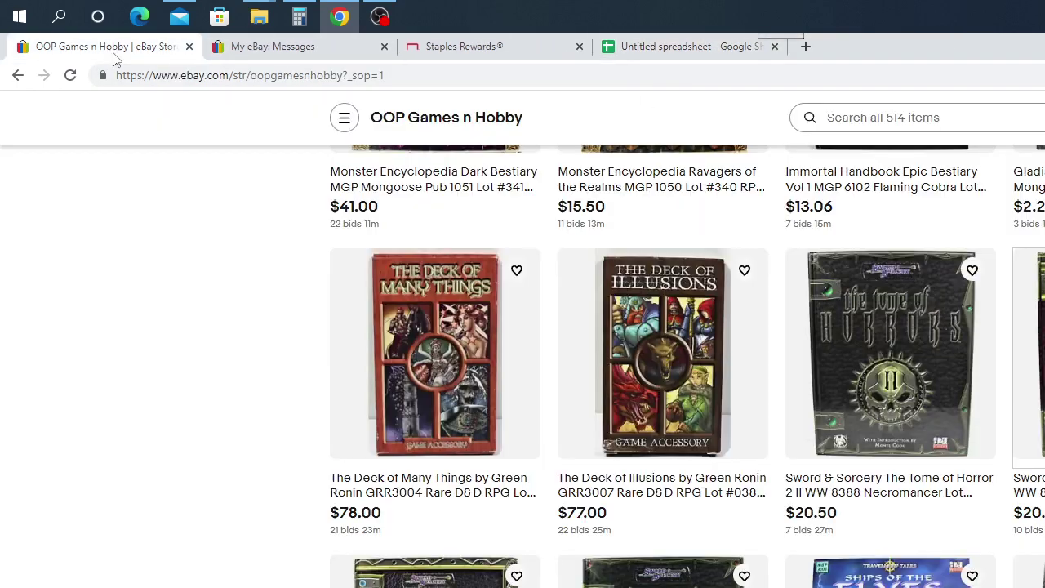
scroll(465, 522, down, 3)
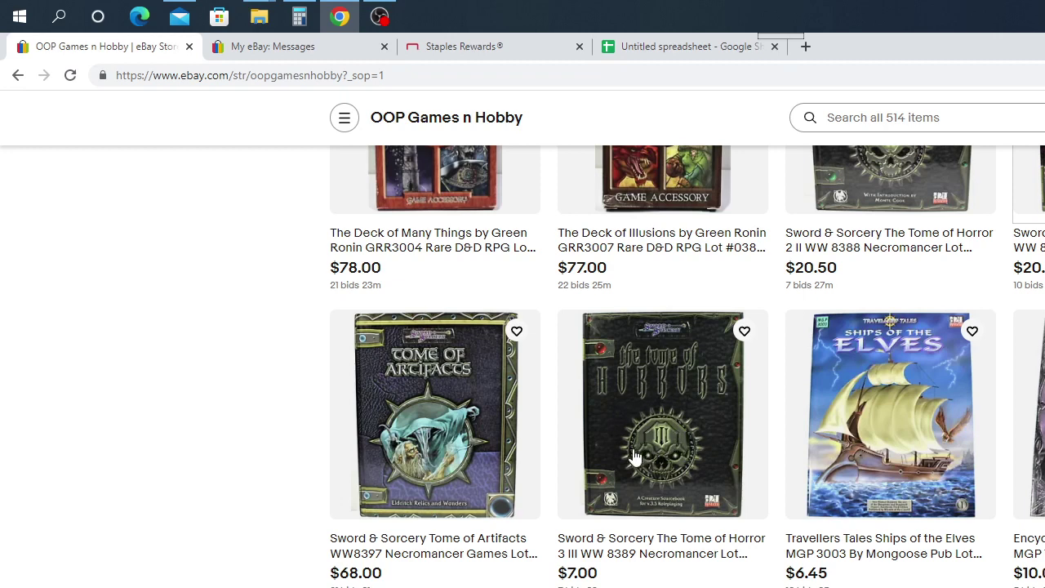
click(423, 415)
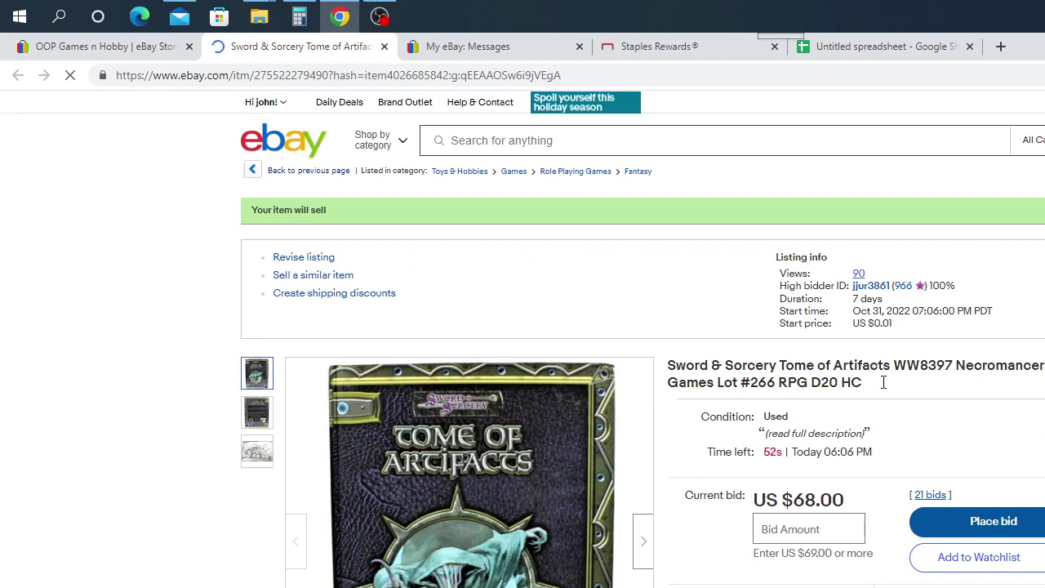
Copy the full title of the Sword & Sorcery Tome of Artifacts Lot #266 listing
drag(864, 384, 673, 369)
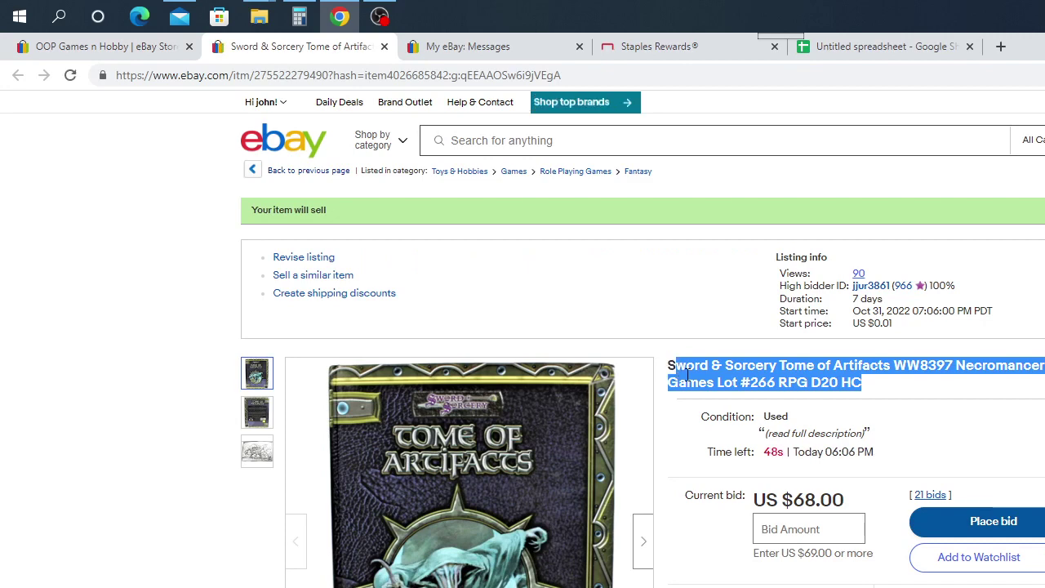
click(890, 393)
drag(873, 381, 735, 390)
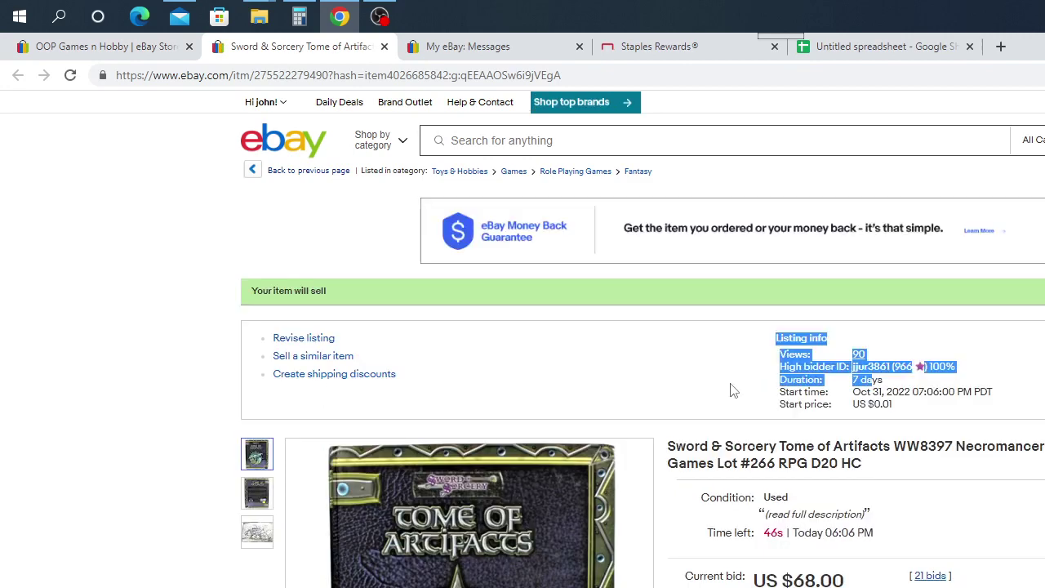
click(882, 466)
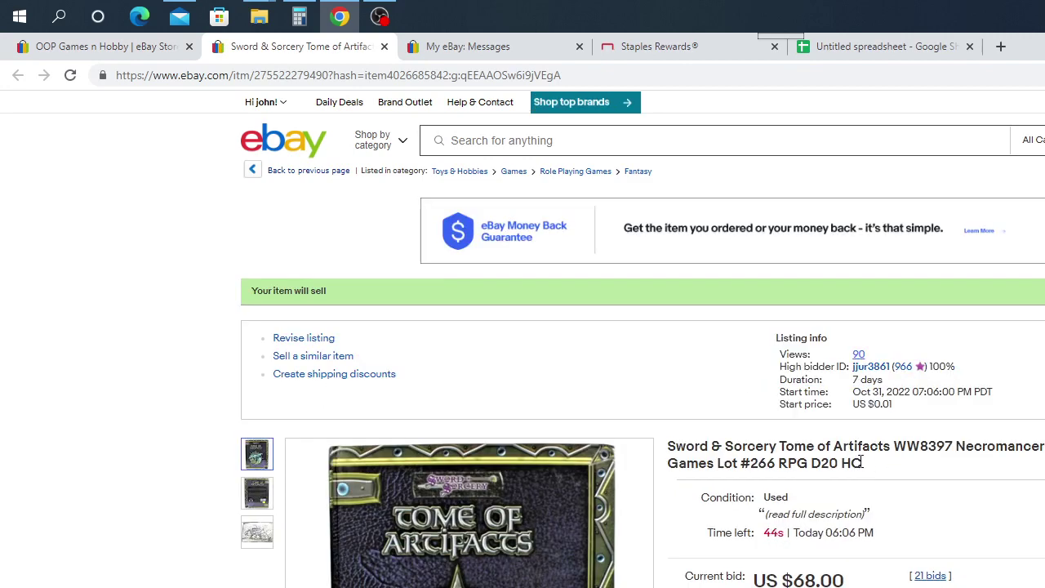
drag(864, 466, 670, 448)
right_click(726, 464)
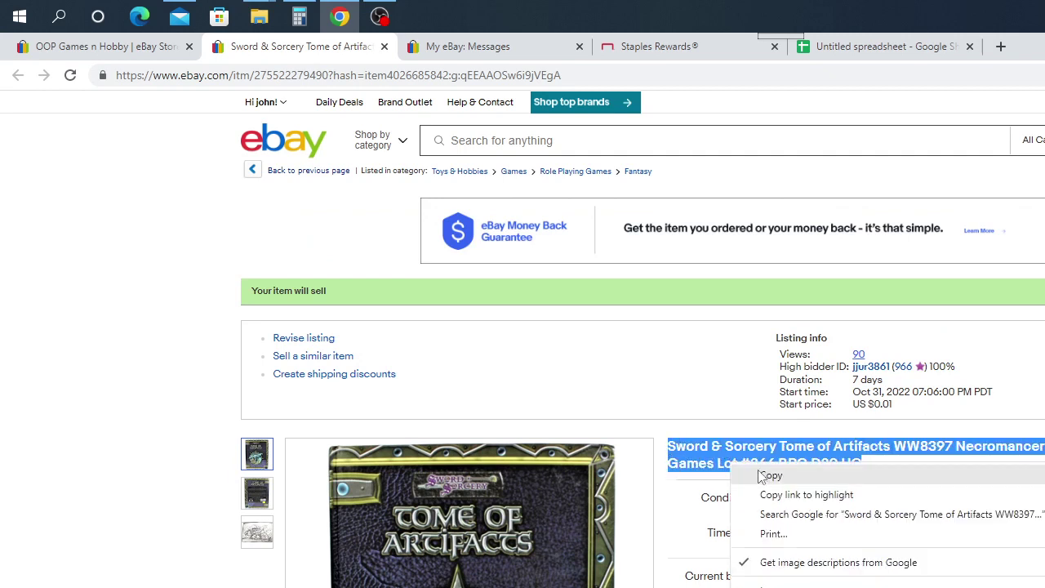
click(766, 477)
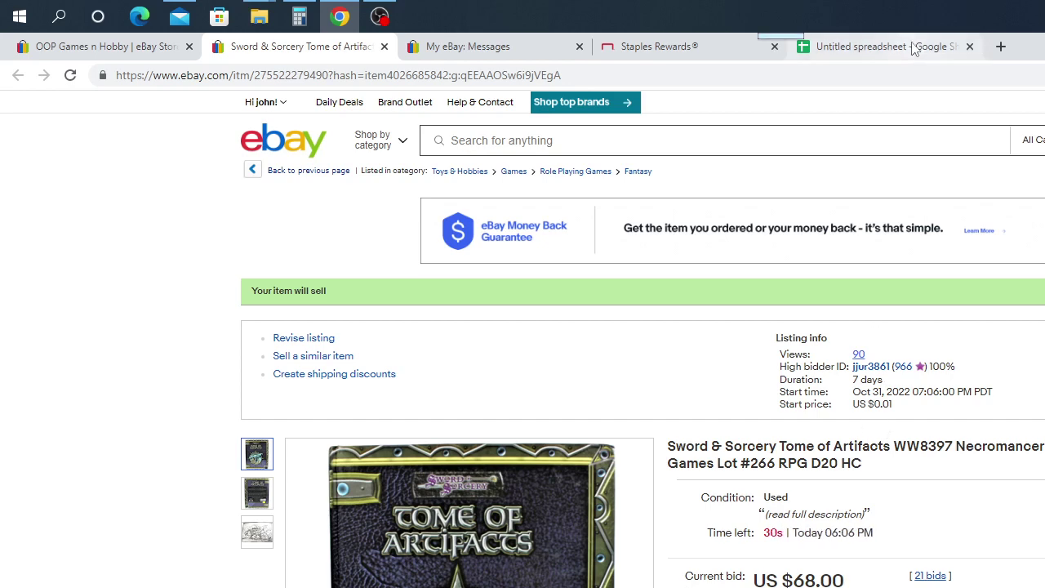
Paste the Lot #266 title into cell A266 of the spreadsheet and enter 68.00 as its price in B266
click(854, 49)
right_click(71, 313)
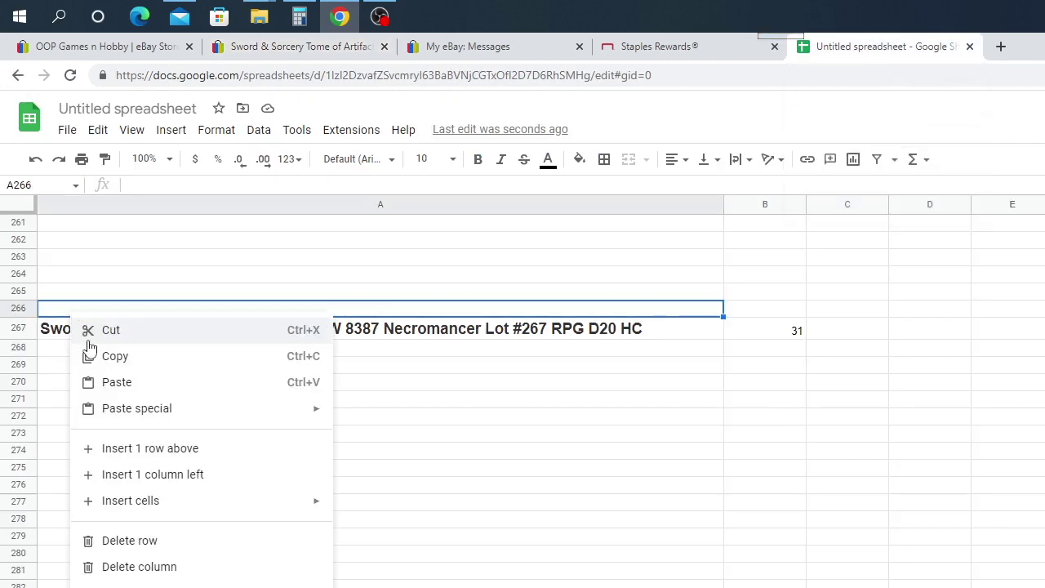
click(111, 390)
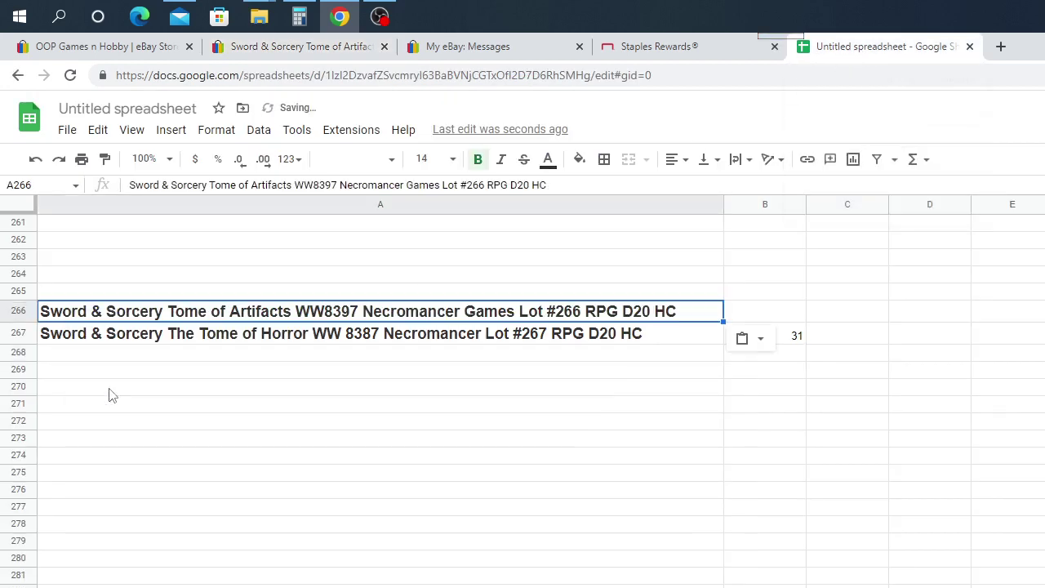
click(776, 312)
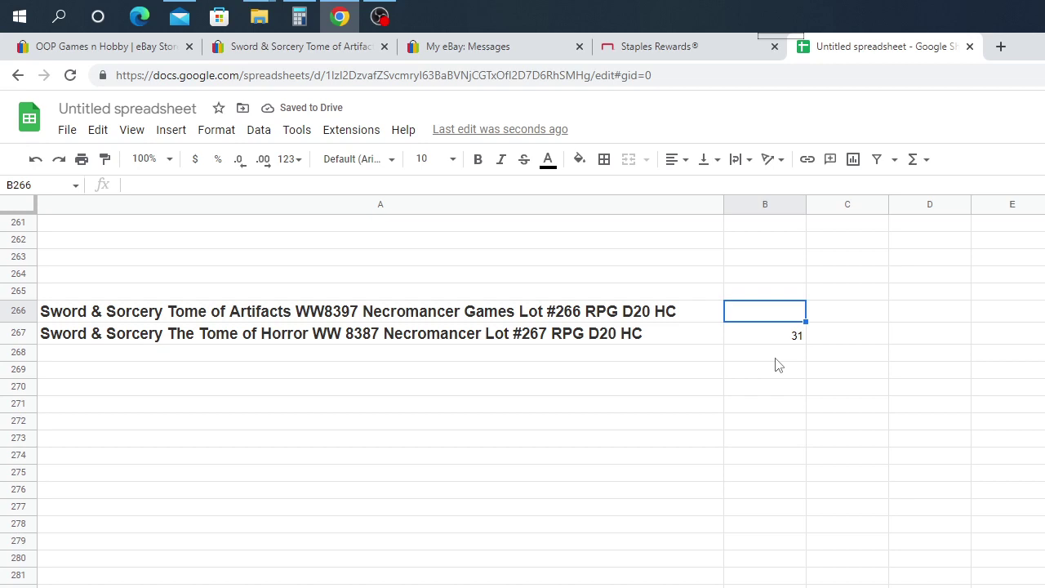
text(69)
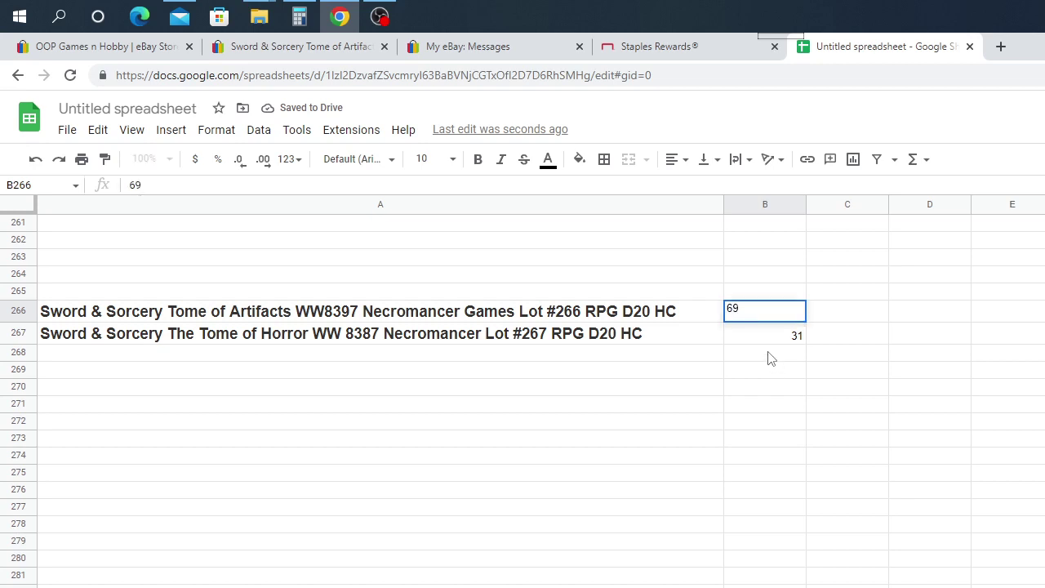
key(BackSpace)
text(8.00)
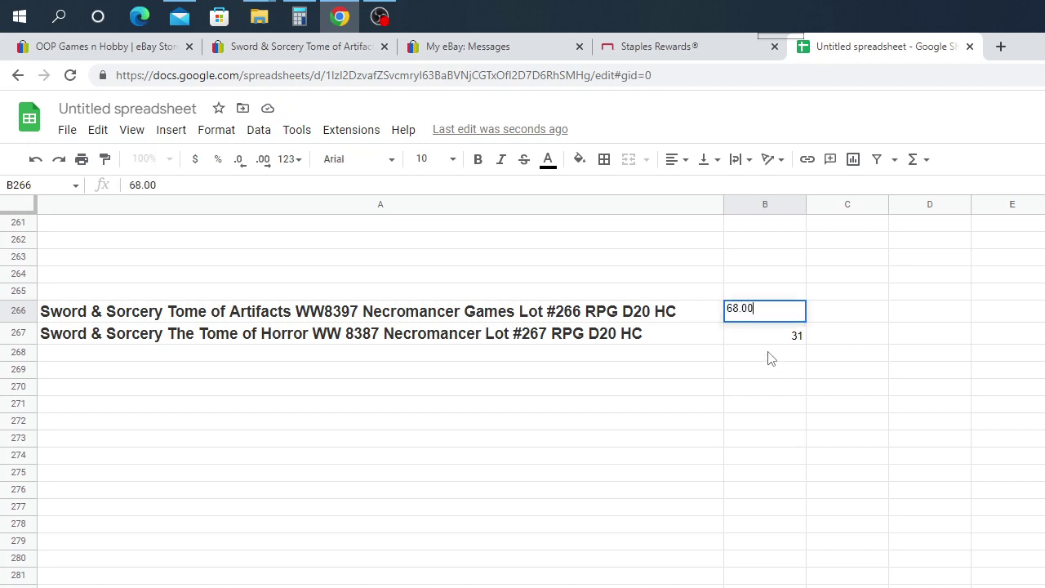
click(899, 392)
shift+click(853, 391)
Close the ended Lot #266 listing and open the Sword & Sorcery The Tome of Horror 3 listing from the eBay store
click(339, 51)
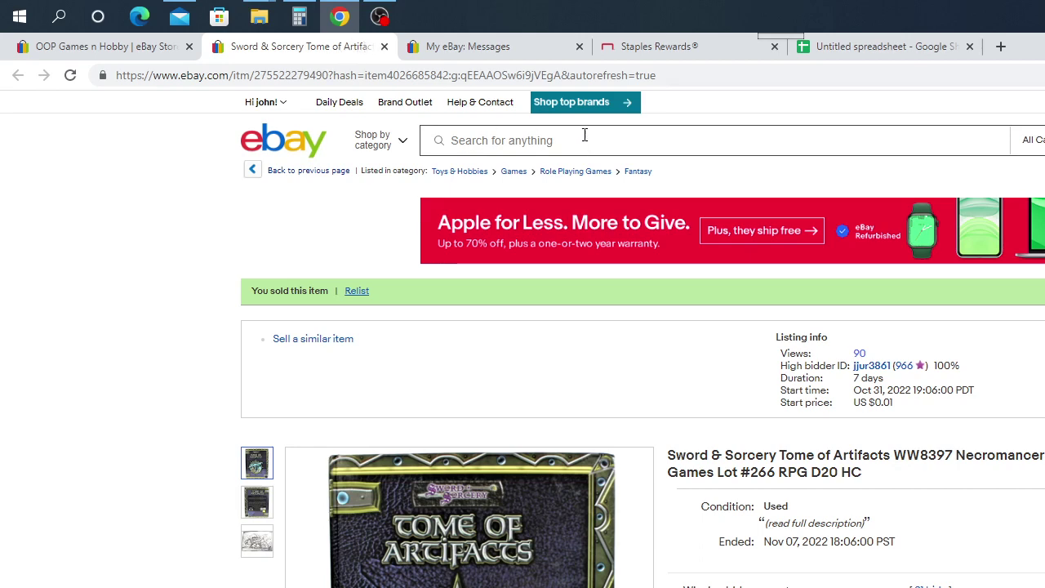
click(384, 47)
click(115, 48)
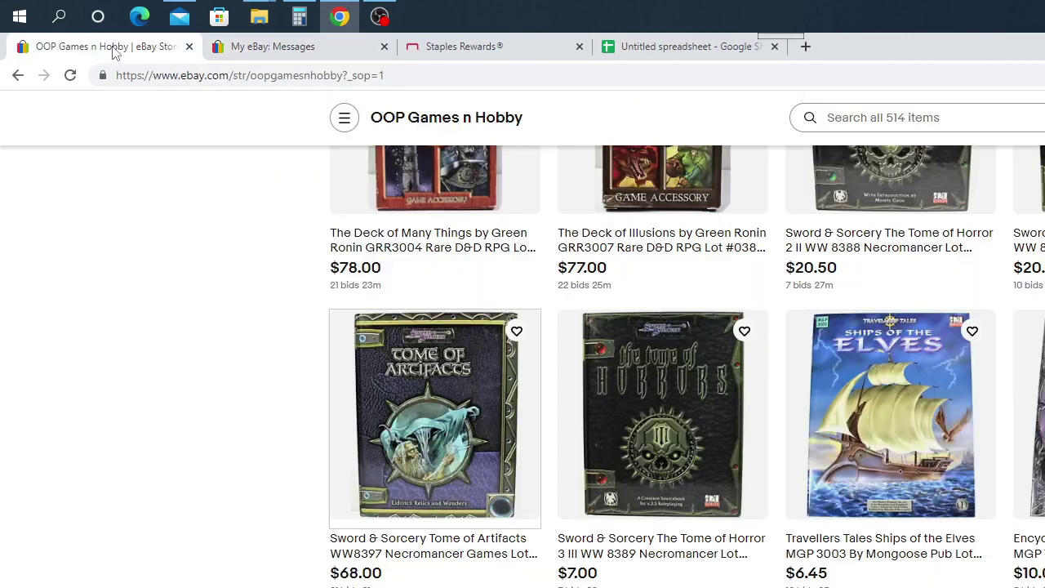
click(662, 425)
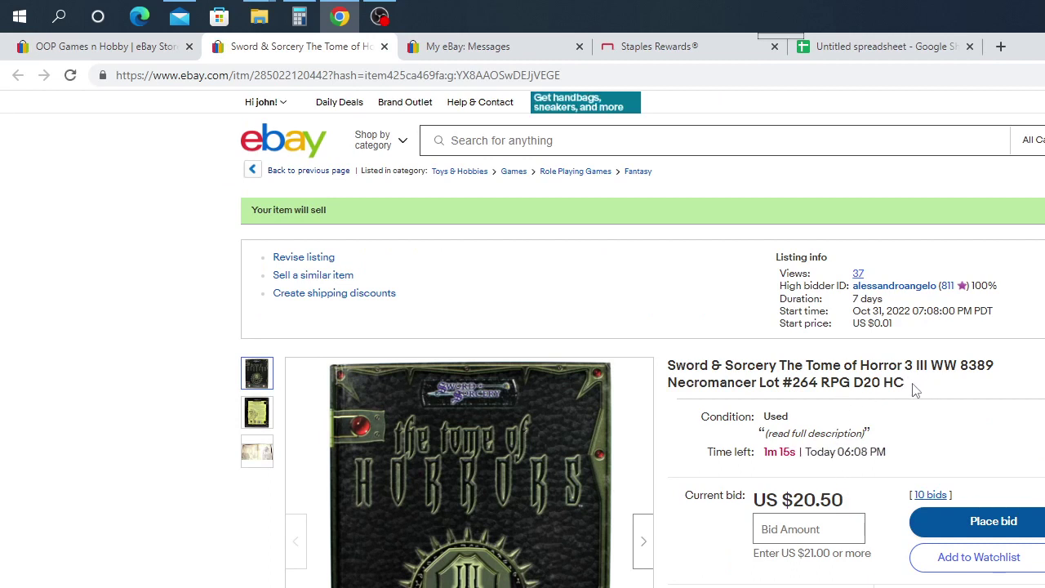
Copy the full title of the Sword & Sorcery The Tome of Horror 3 Lot #264 listing
drag(914, 391, 671, 372)
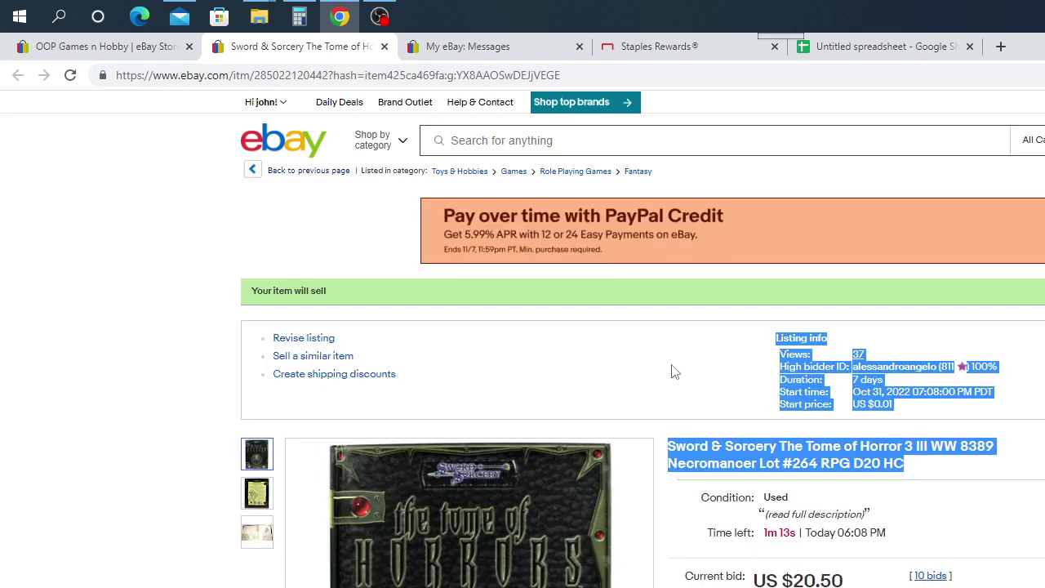
click(731, 442)
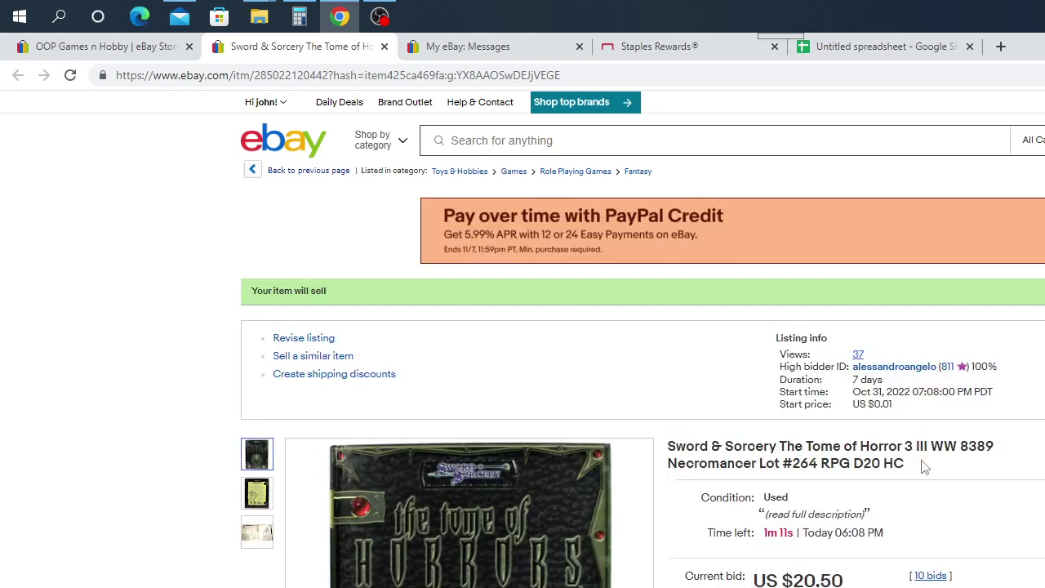
drag(923, 465, 669, 452)
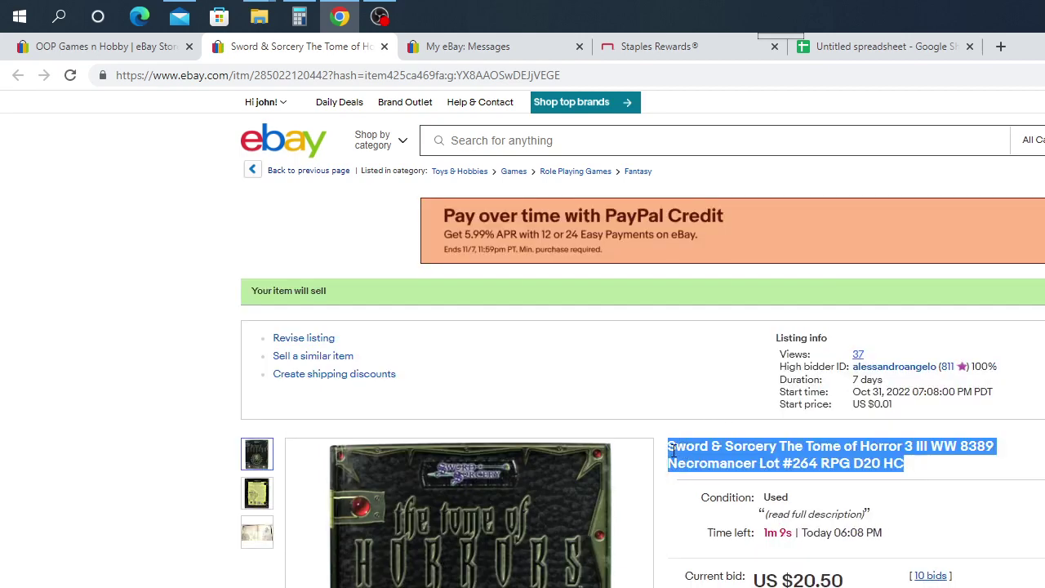
right_click(694, 452)
click(717, 465)
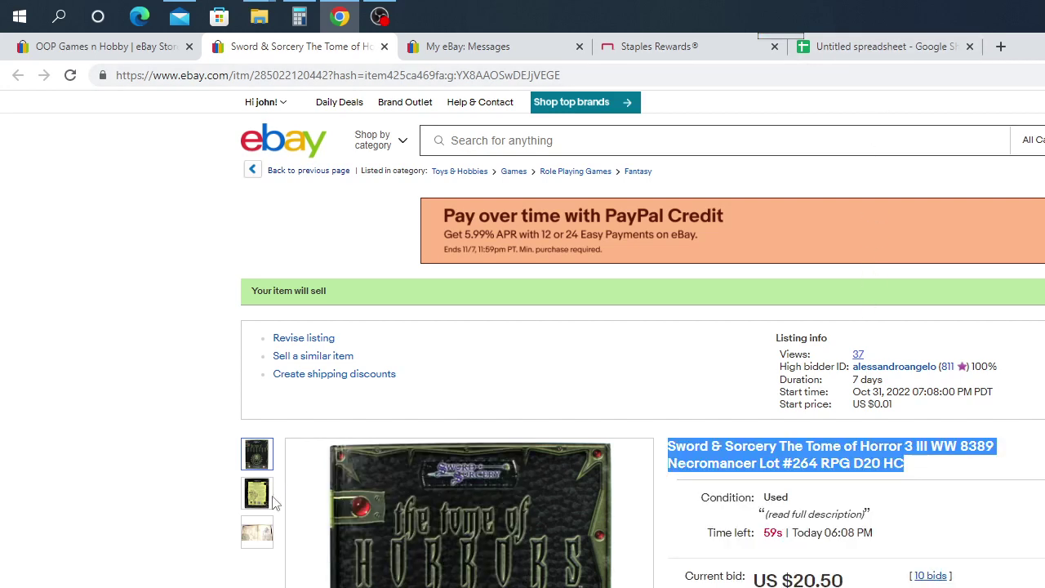
Examine the back cover photo and description of the Lot #264 listing, and copy its title again
mouse_move(256, 495)
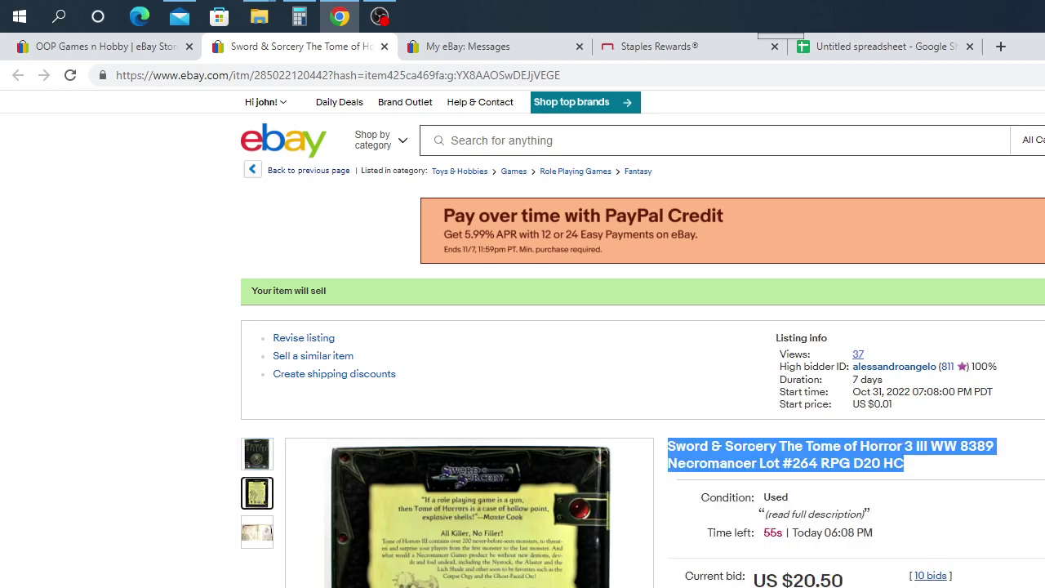
mouse_move(531, 576)
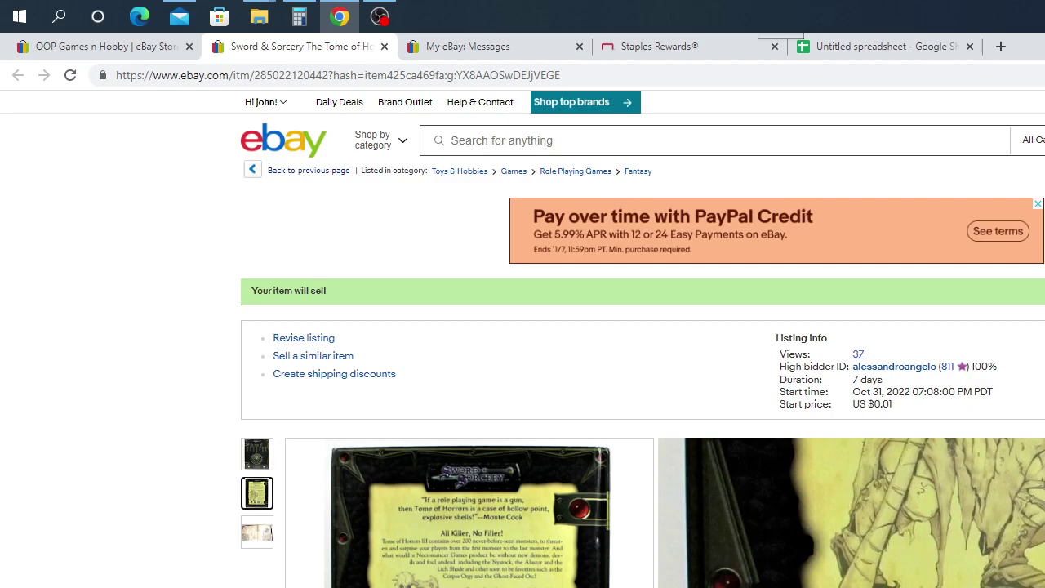
scroll(470, 514, down, 10)
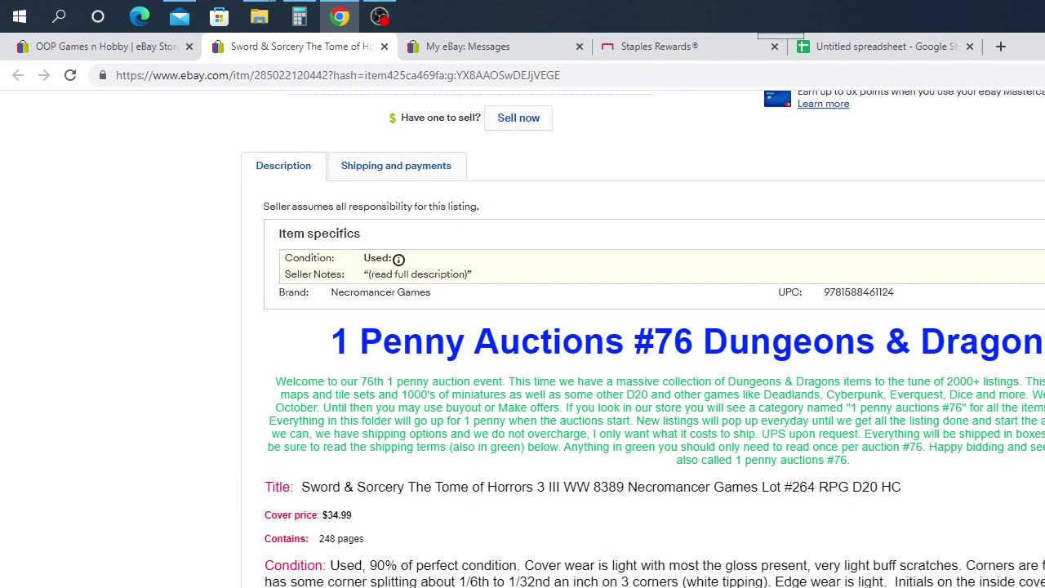
scroll(482, 563, up, 10)
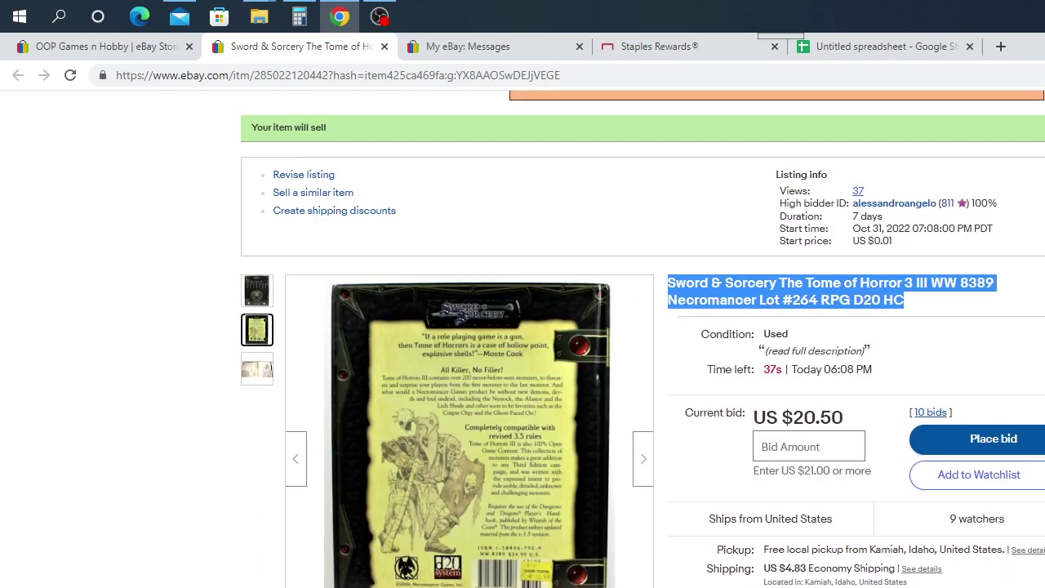
scroll(482, 563, up, 2)
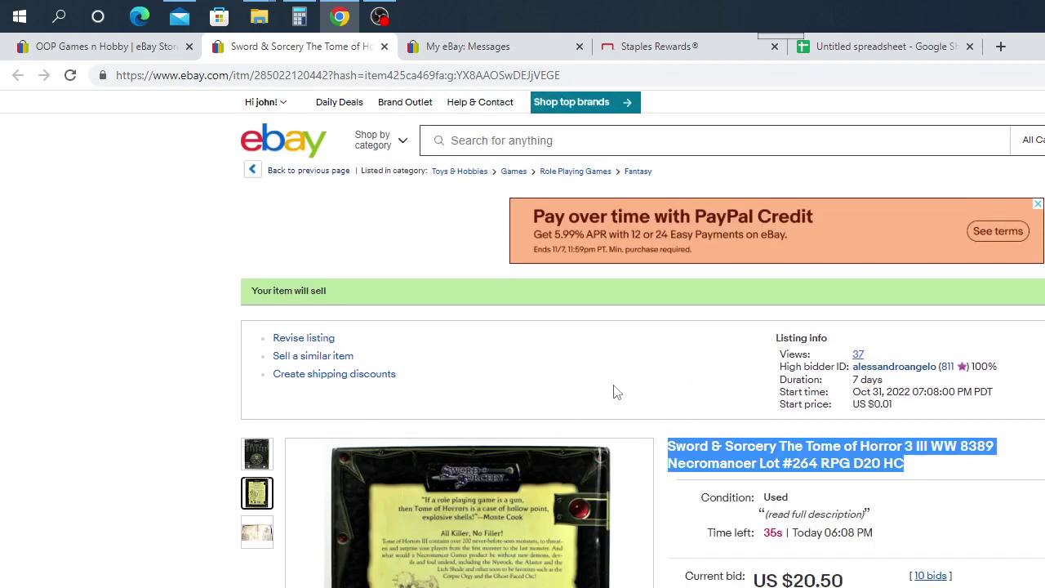
scroll(617, 392, down, 2)
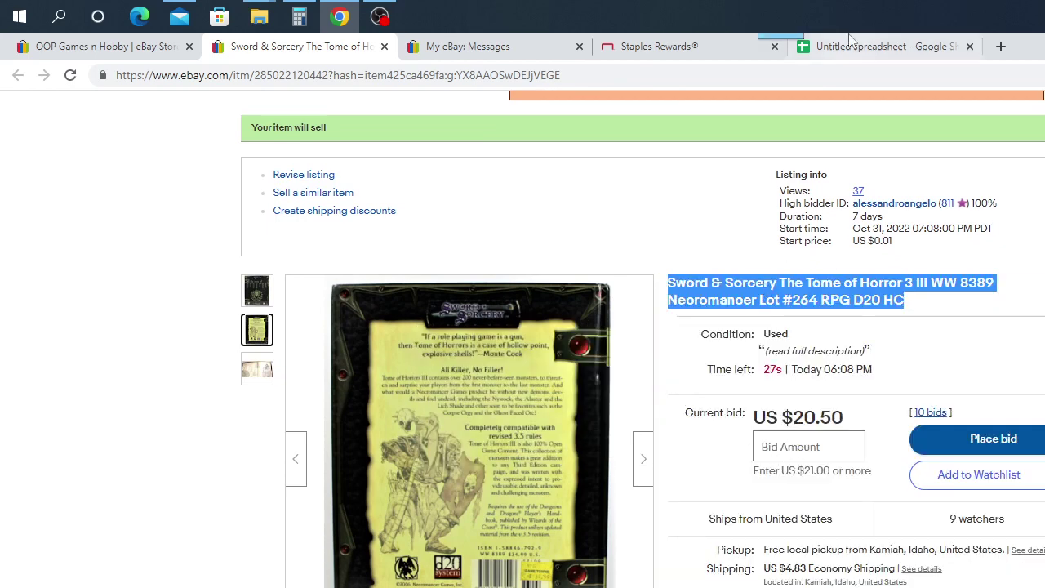
right_click(799, 293)
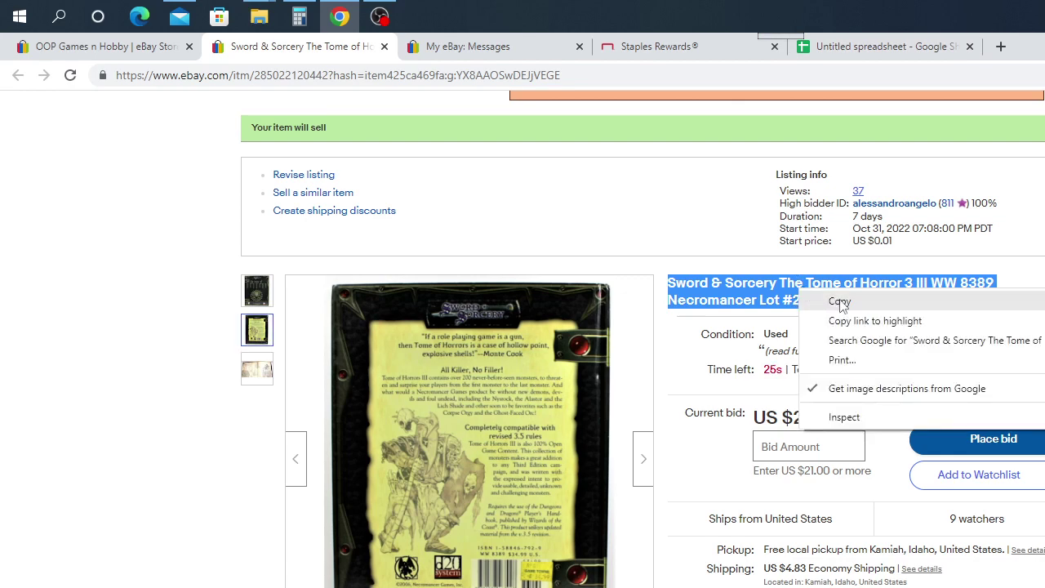
click(840, 302)
Paste the Sword & Sorcery The Tome of Horror 3 title into cell A264 of the spreadsheet and select B264 for its price
click(879, 46)
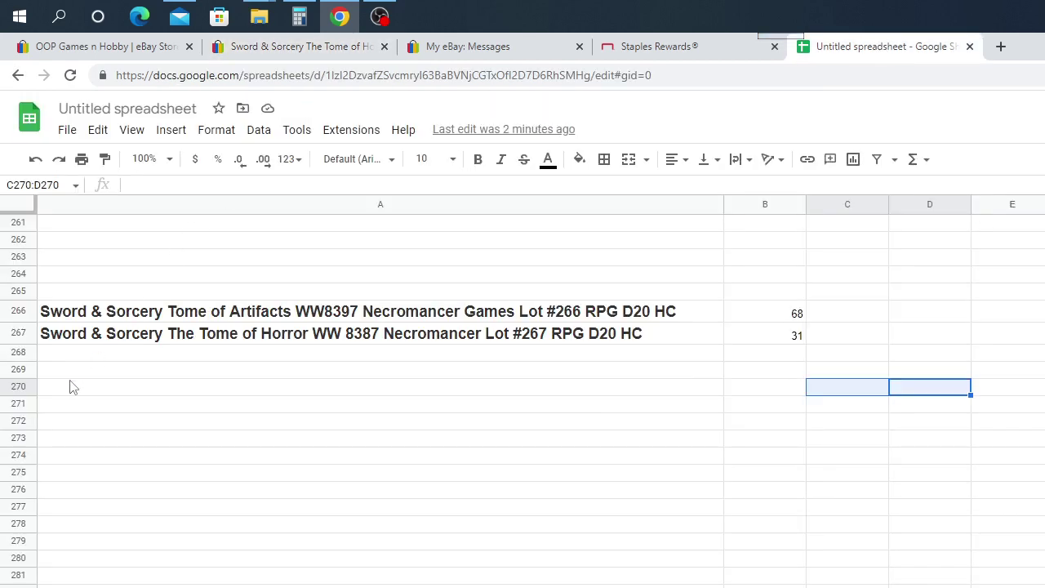
right_click(62, 276)
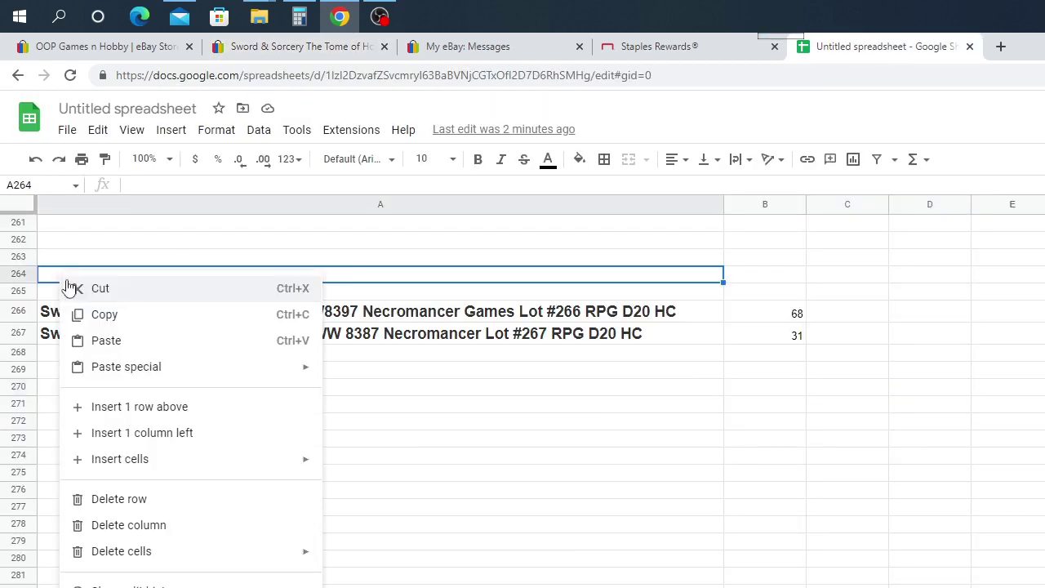
click(128, 343)
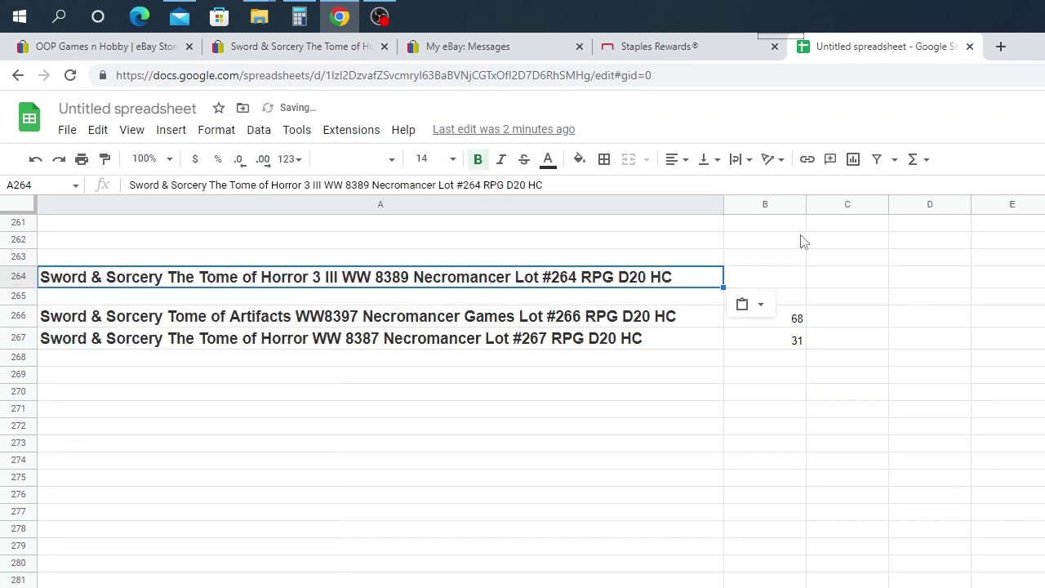
click(779, 278)
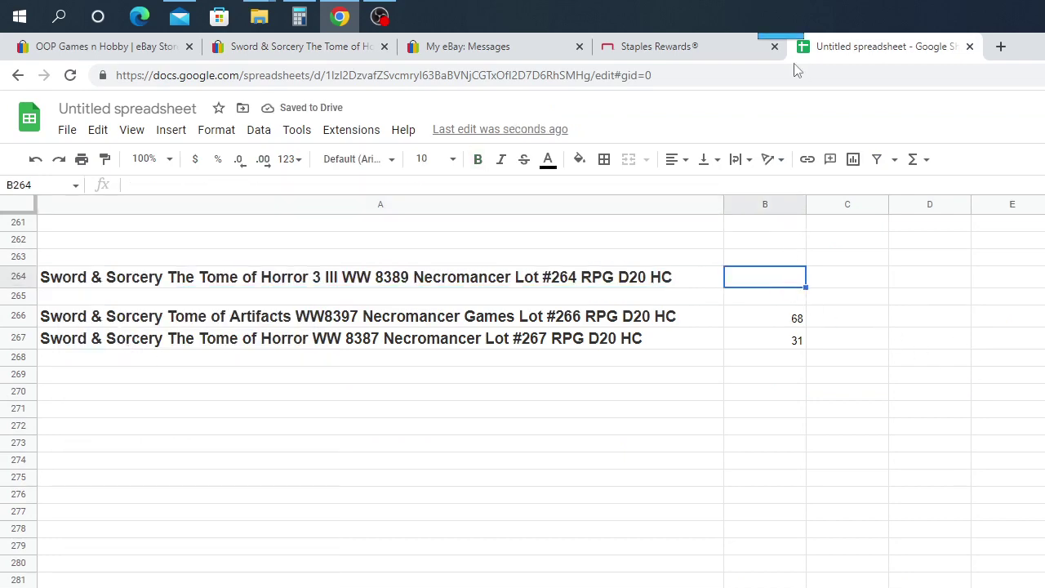
Check the Lot #264 listing until its auction ends and enter 20.50 as its final price in cell B264
click(322, 51)
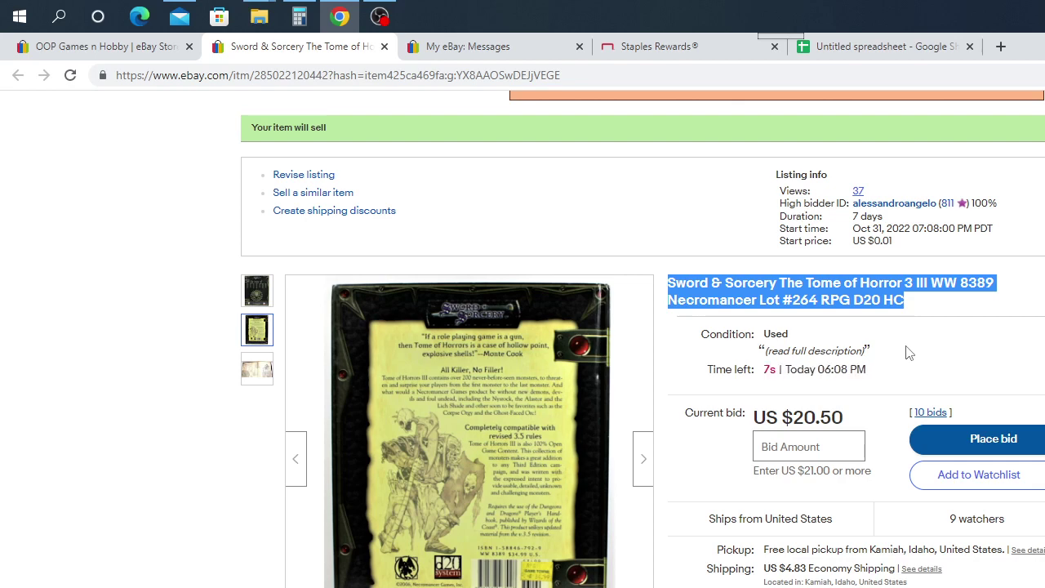
scroll(886, 351, down, 1)
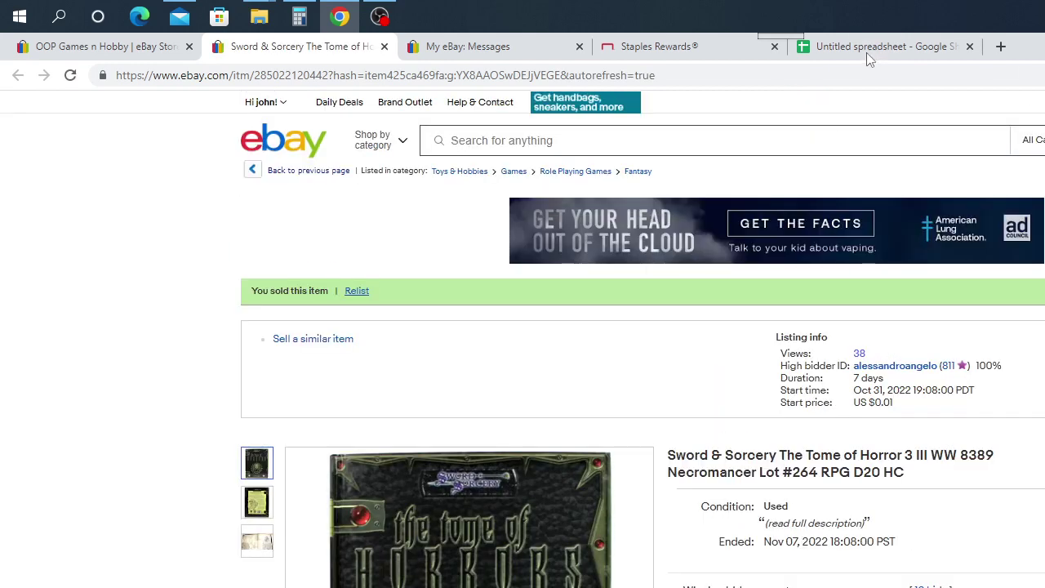
click(866, 54)
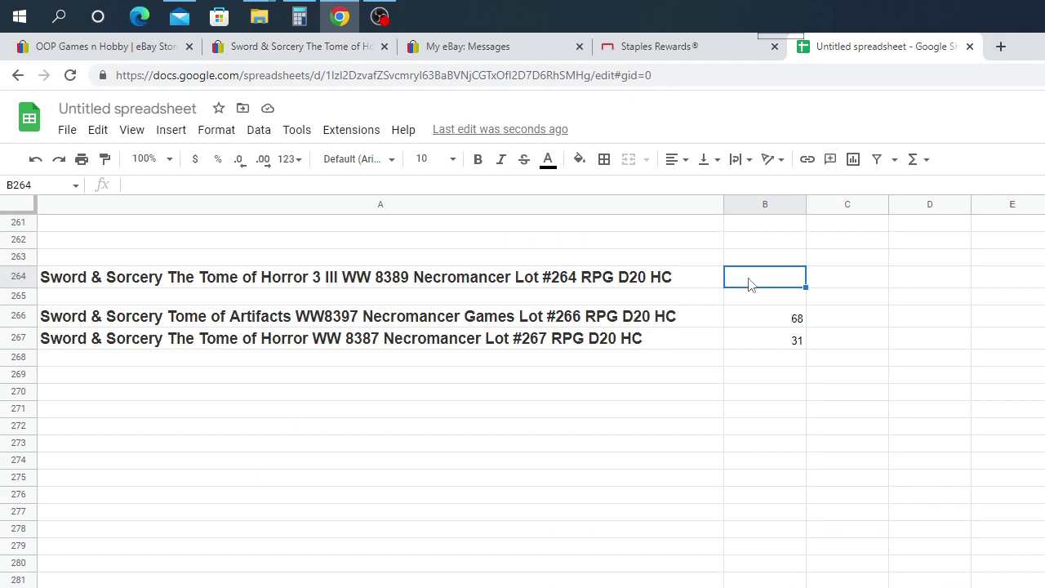
text(20.50)
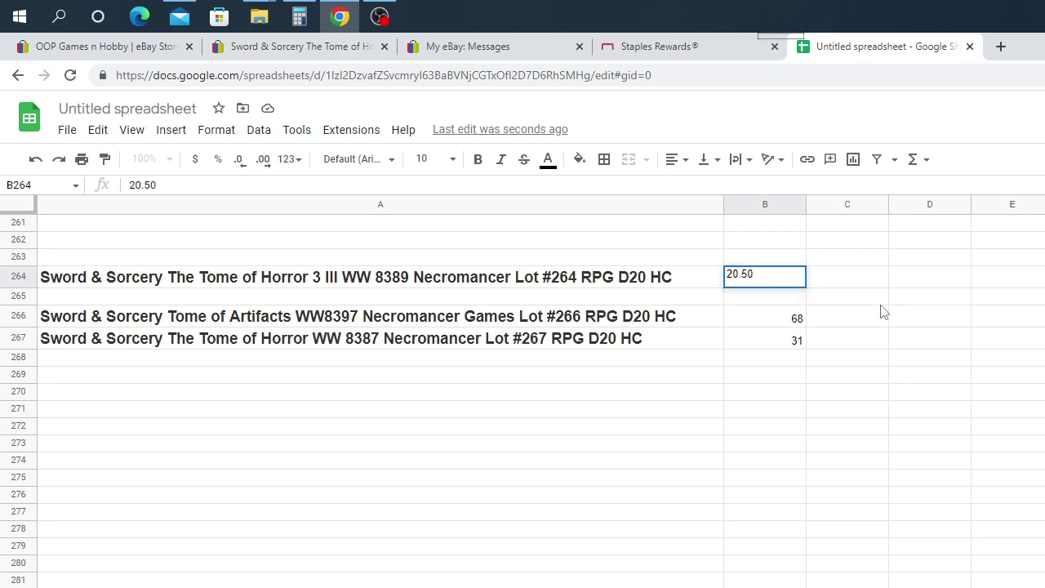
click(893, 337)
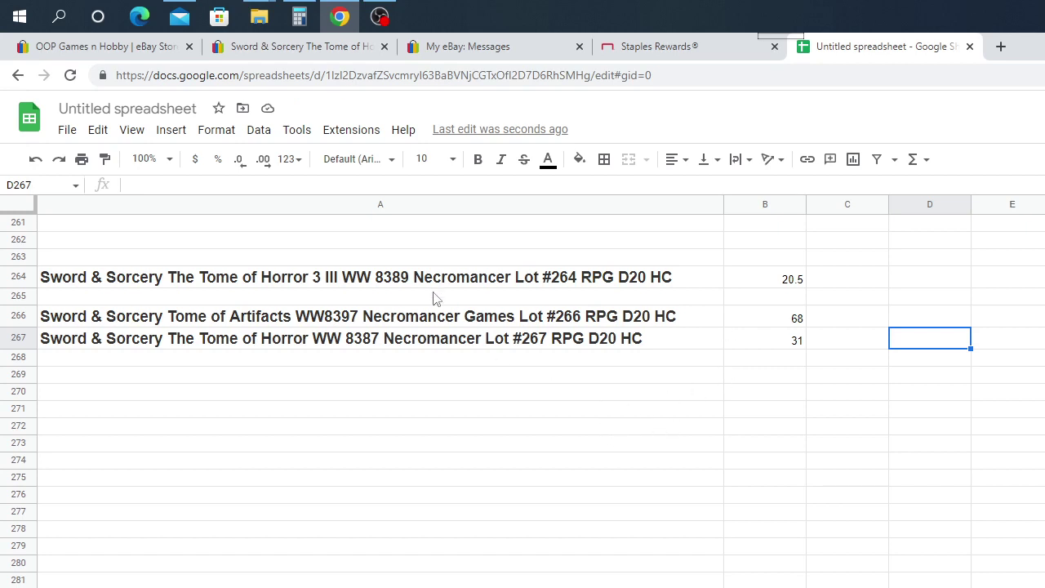
Close the ended Lot #264 listing and open the Travellers Tales Ships of the Elves listing from the OOP Games n Hobby store
click(301, 47)
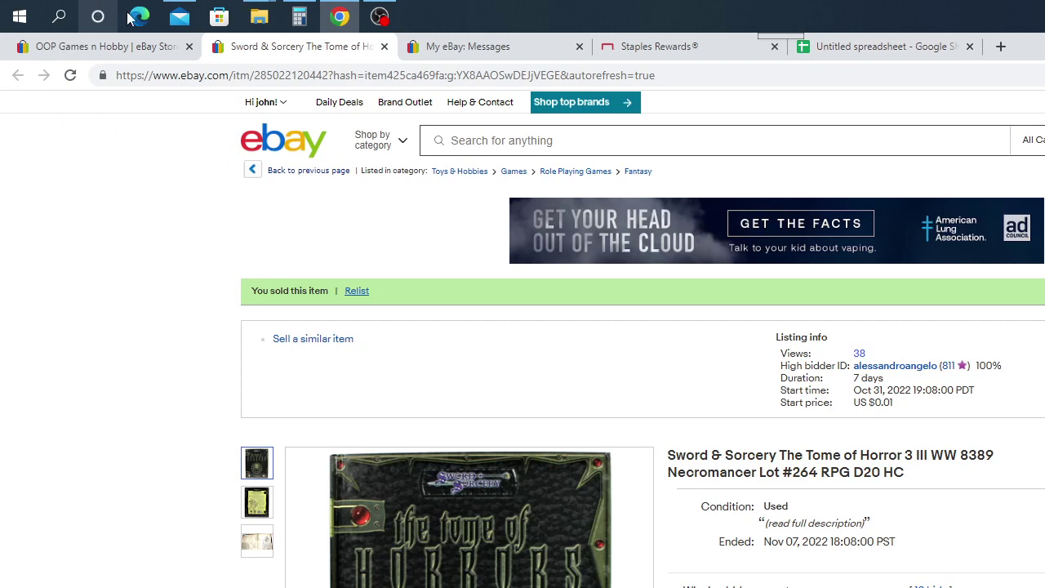
click(385, 46)
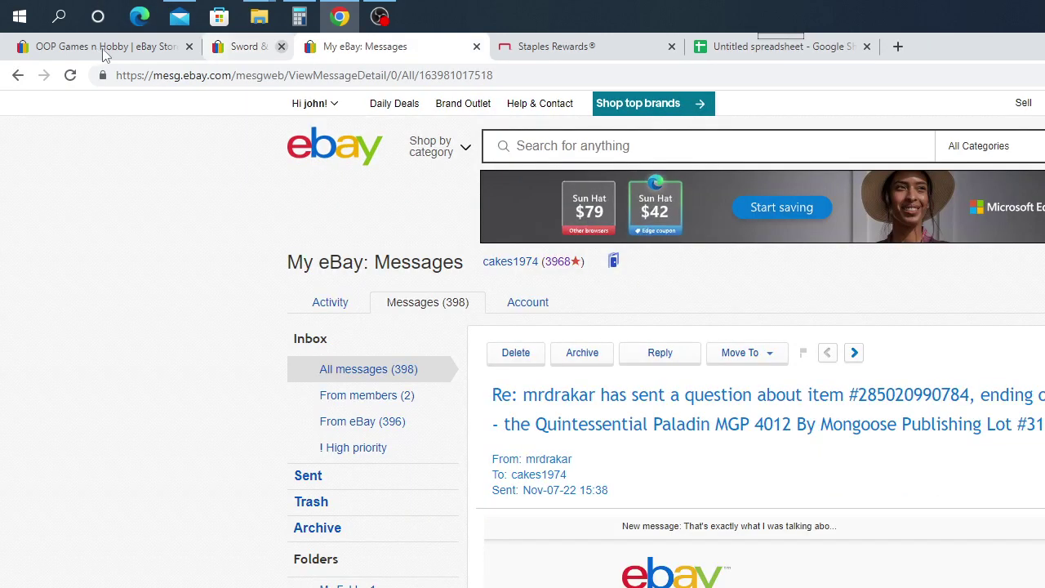
click(105, 46)
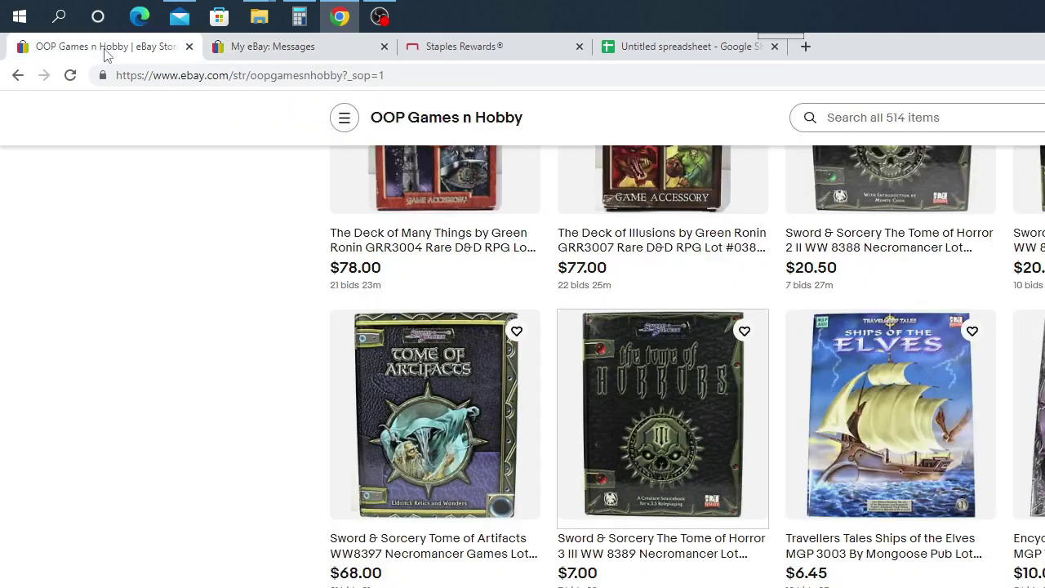
click(899, 463)
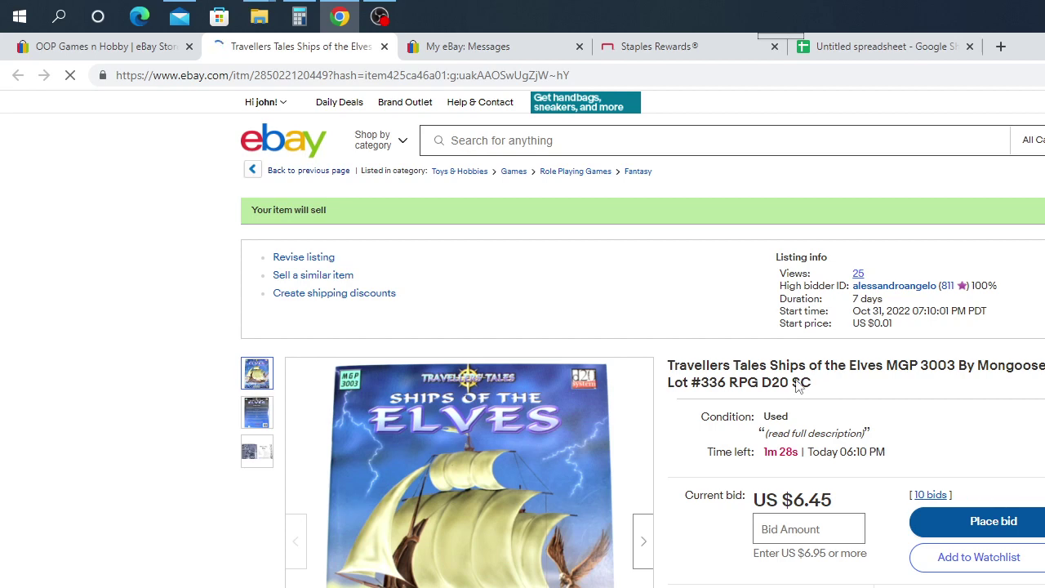
Copy the full title of the Travellers Tales Ships of the Elves Lot #336 listing
drag(814, 385, 661, 377)
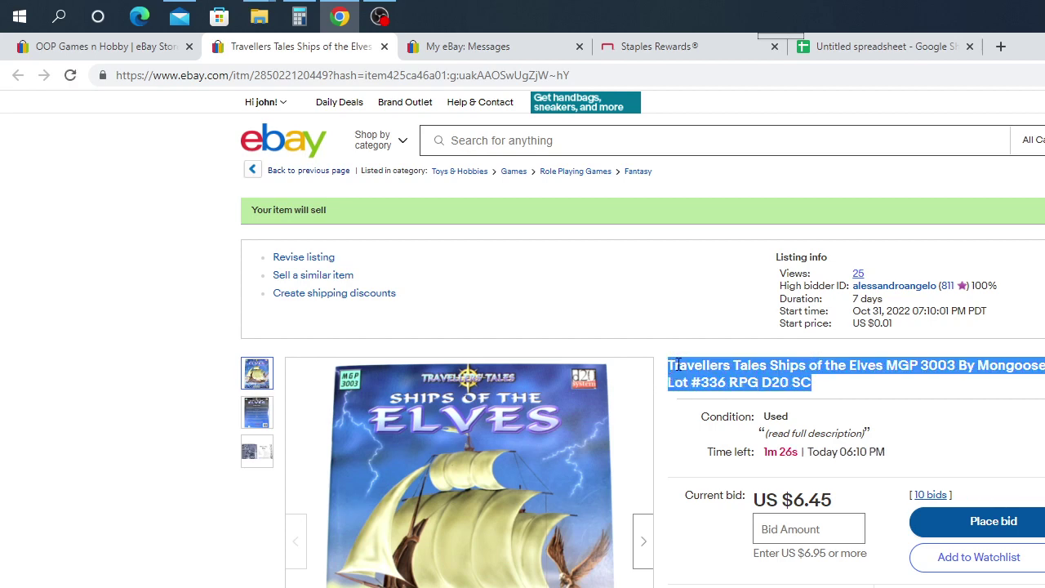
right_click(681, 367)
click(719, 378)
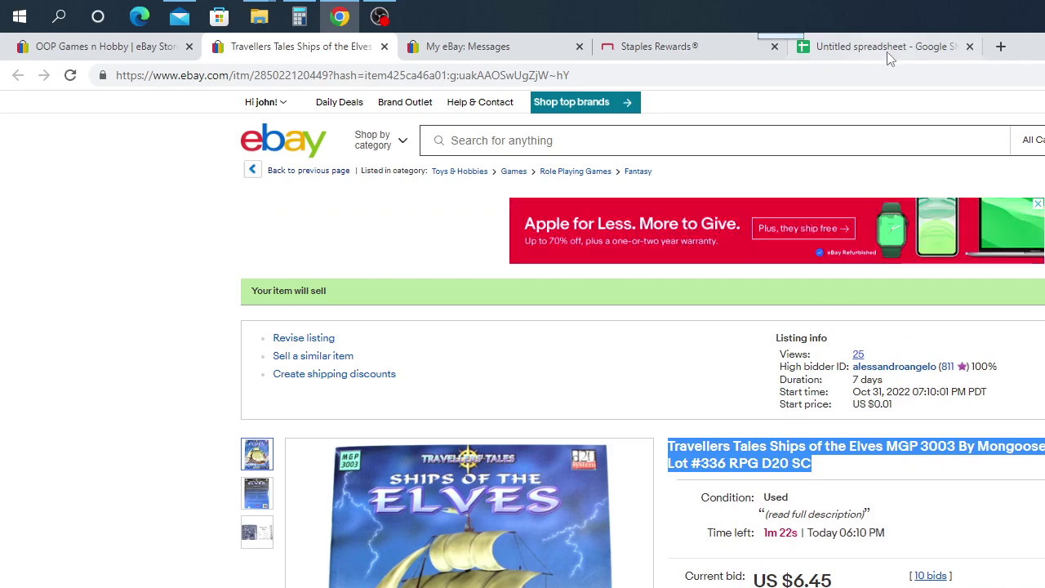
Paste the Travellers Tales Ships of the Elves title into cell A336 of the spreadsheet and select B336 for its price
click(887, 51)
scroll(523, 392, down, 7)
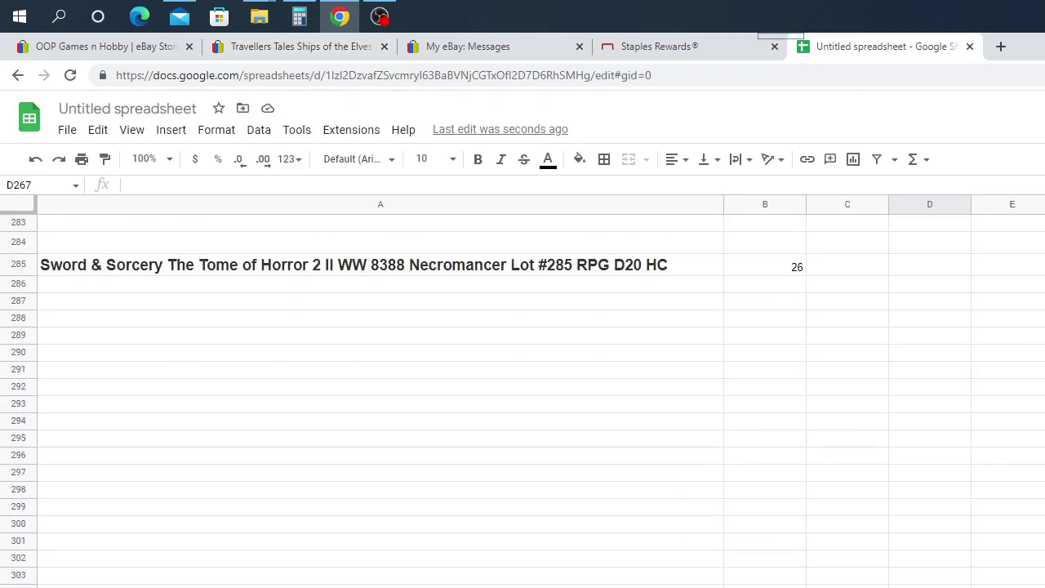
scroll(523, 392, down, 7)
scroll(523, 392, down, 3)
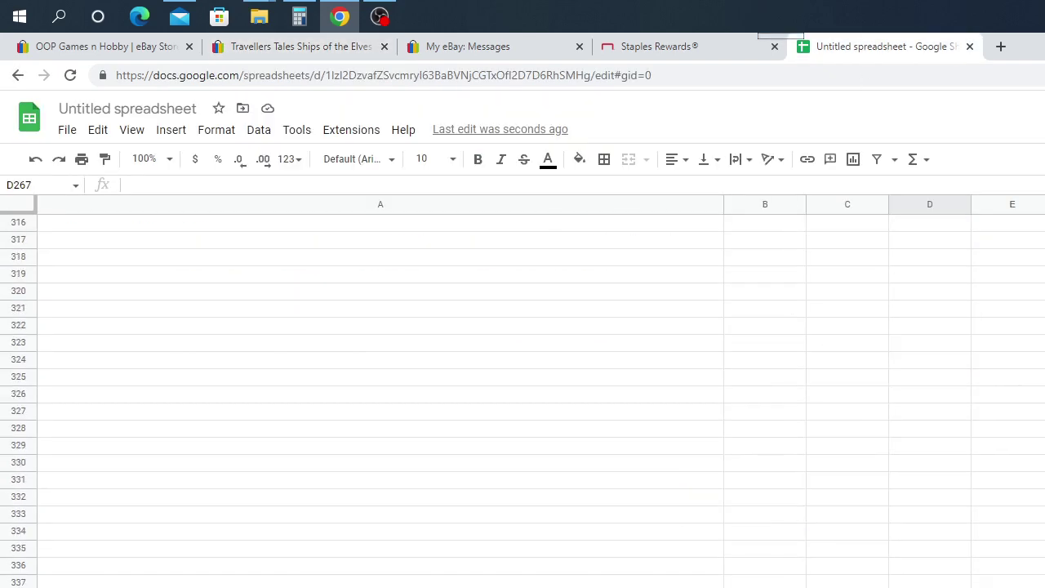
right_click(62, 569)
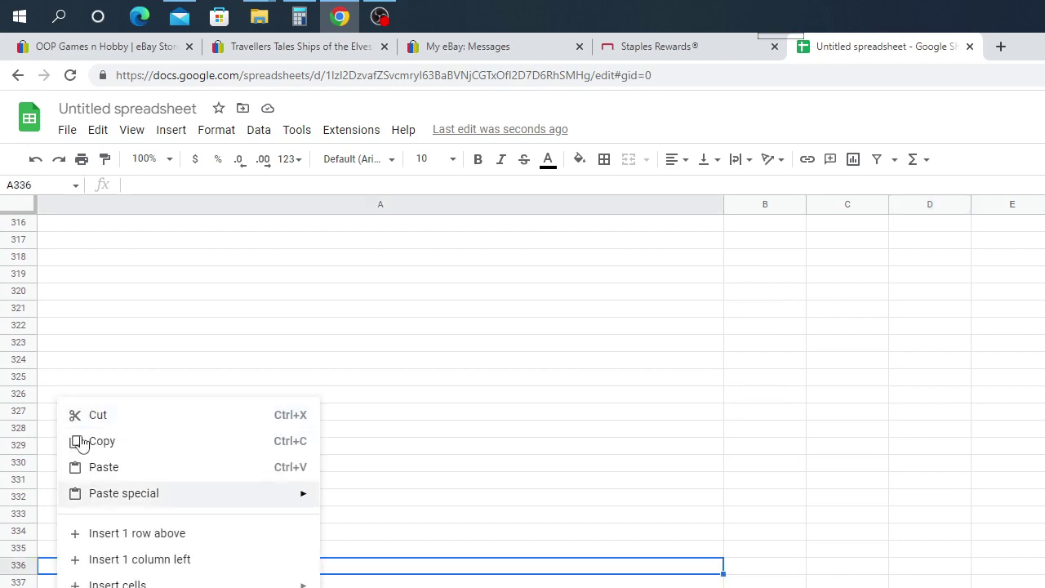
click(109, 469)
click(777, 572)
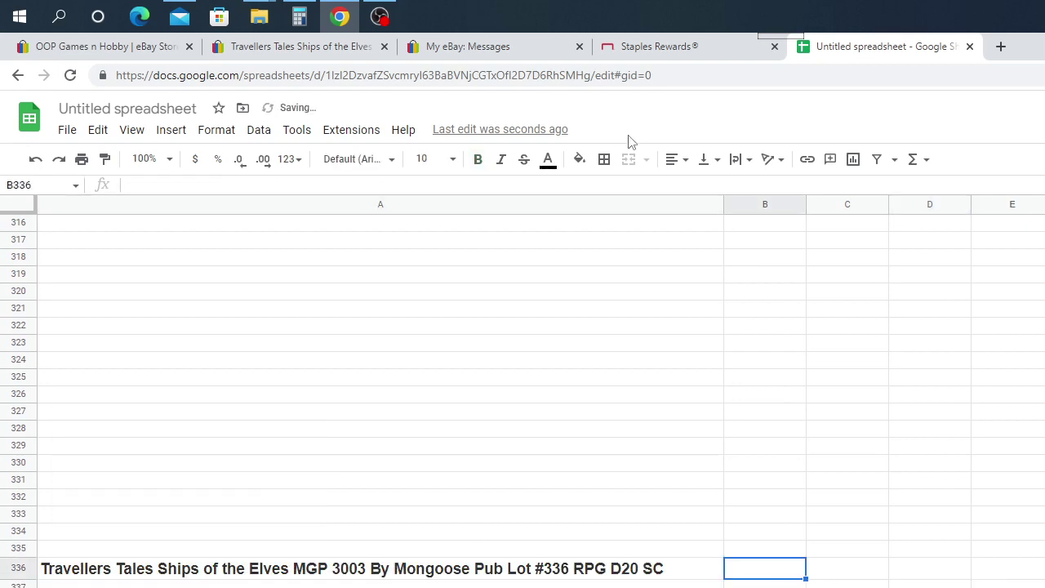
Check the Lot #336 listing's time left and examine the current bids on the store's Star Wars and Pirates Pocketmodel auctions
click(276, 47)
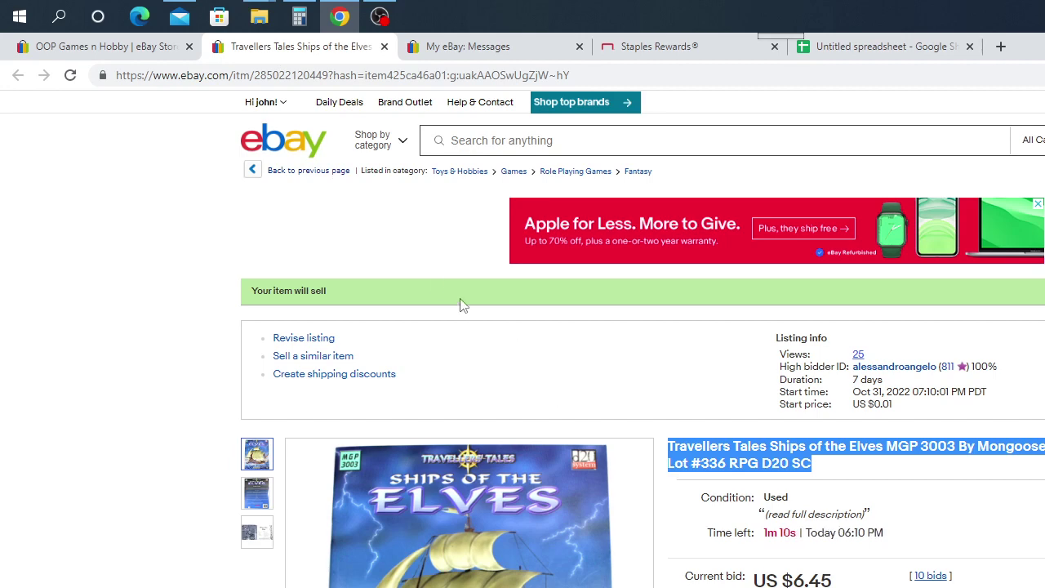
click(88, 51)
scroll(711, 456, down, 3)
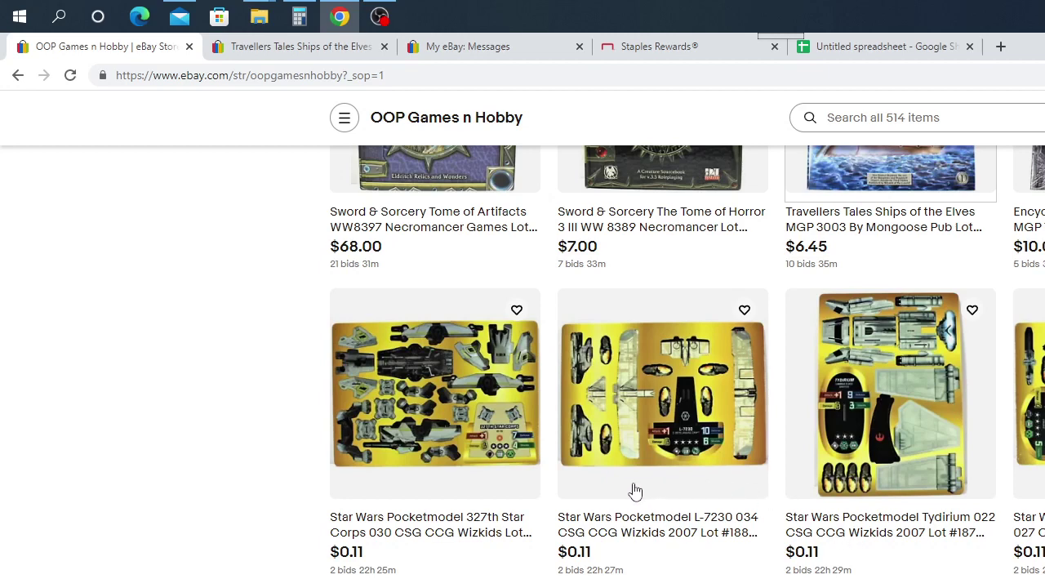
scroll(686, 367, down, 2)
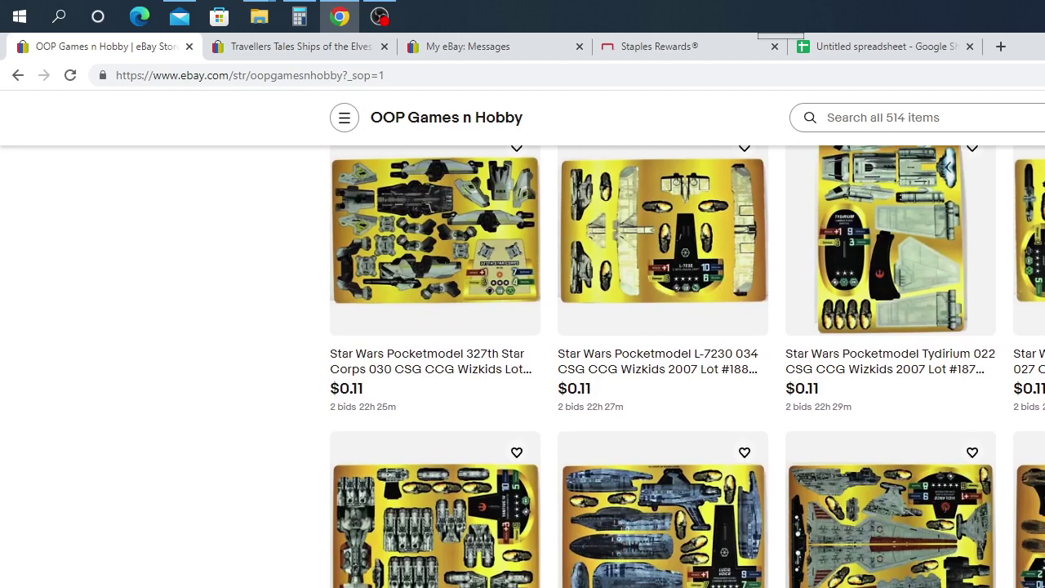
scroll(998, 520, down, 4)
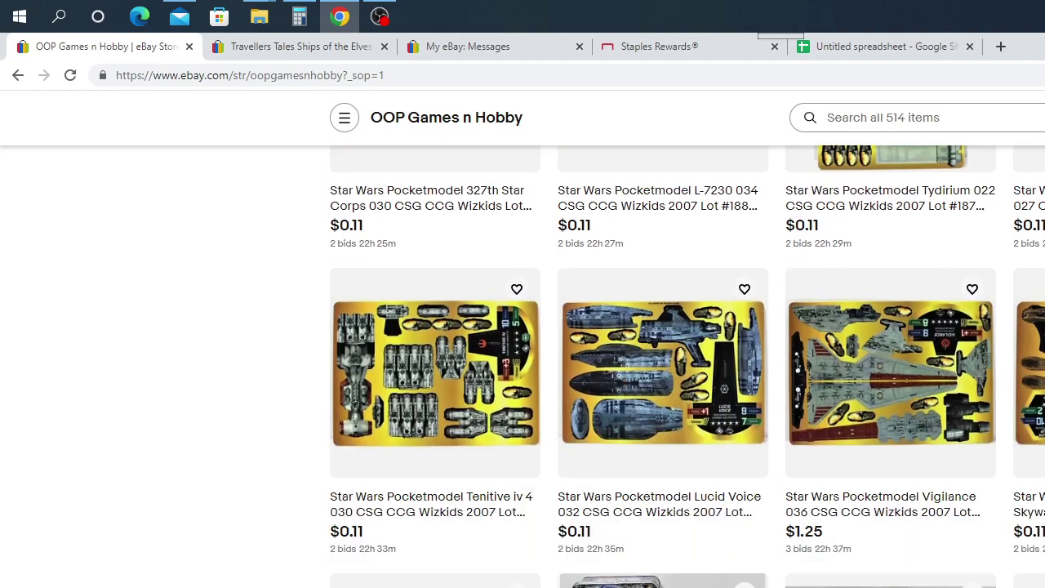
scroll(1013, 507, up, 1)
scroll(926, 422, up, 3)
scroll(805, 491, down, 7)
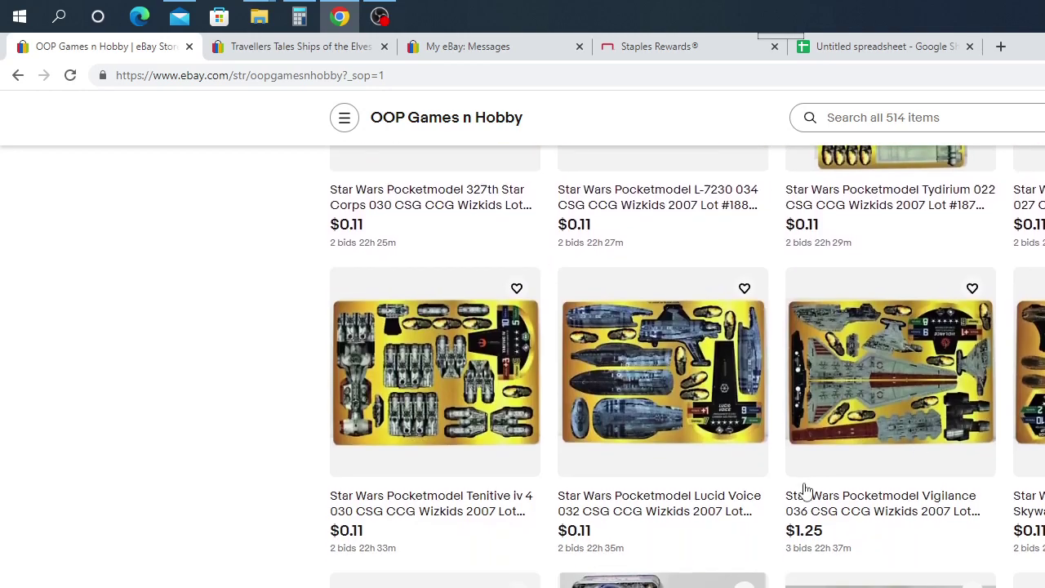
scroll(804, 490, down, 5)
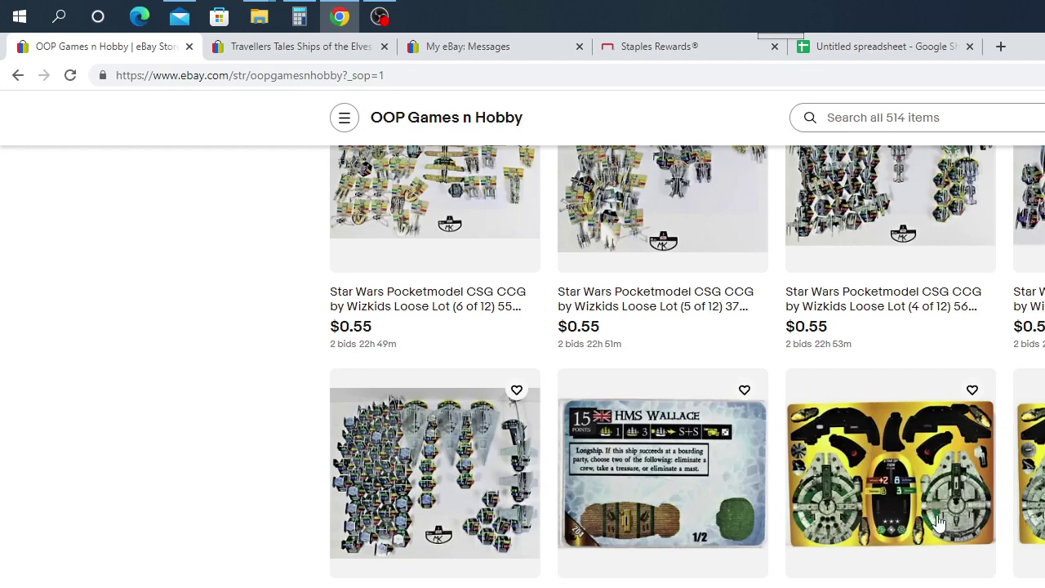
scroll(925, 559, up, 2)
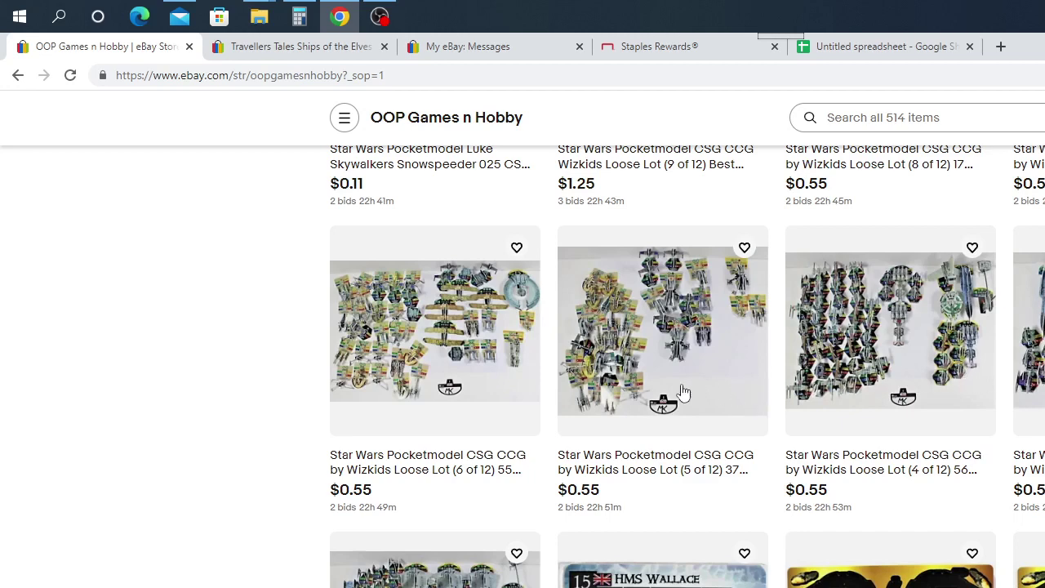
scroll(645, 406, up, 2)
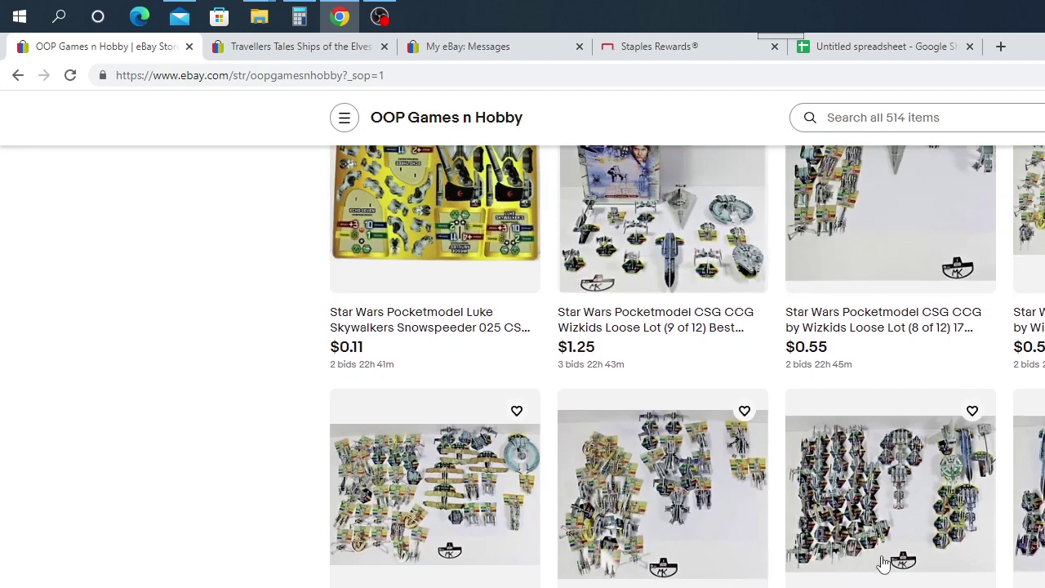
scroll(898, 560, up, 1)
scroll(904, 558, up, 2)
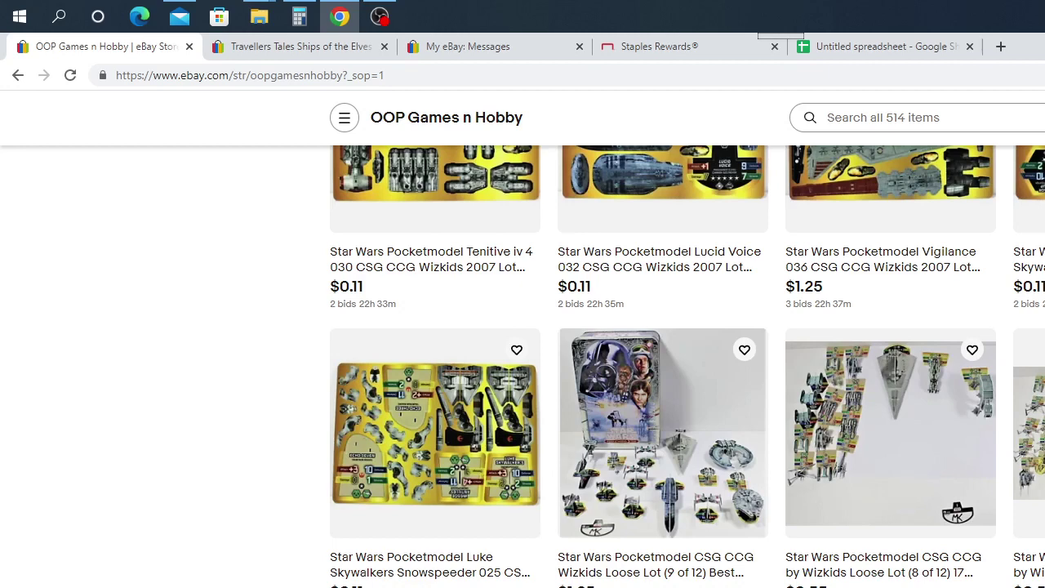
scroll(663, 368, down, 3)
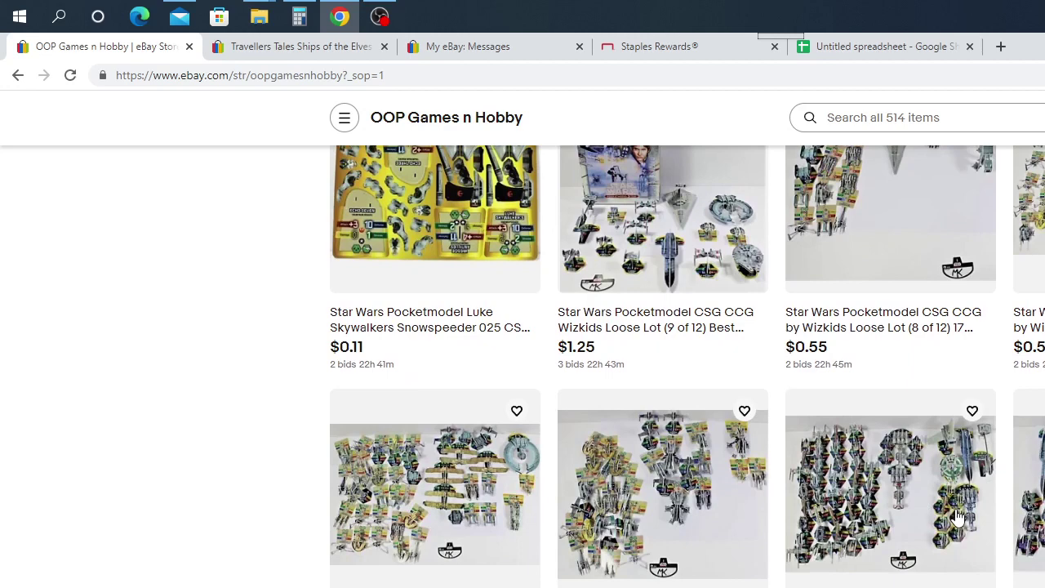
scroll(958, 517, down, 2)
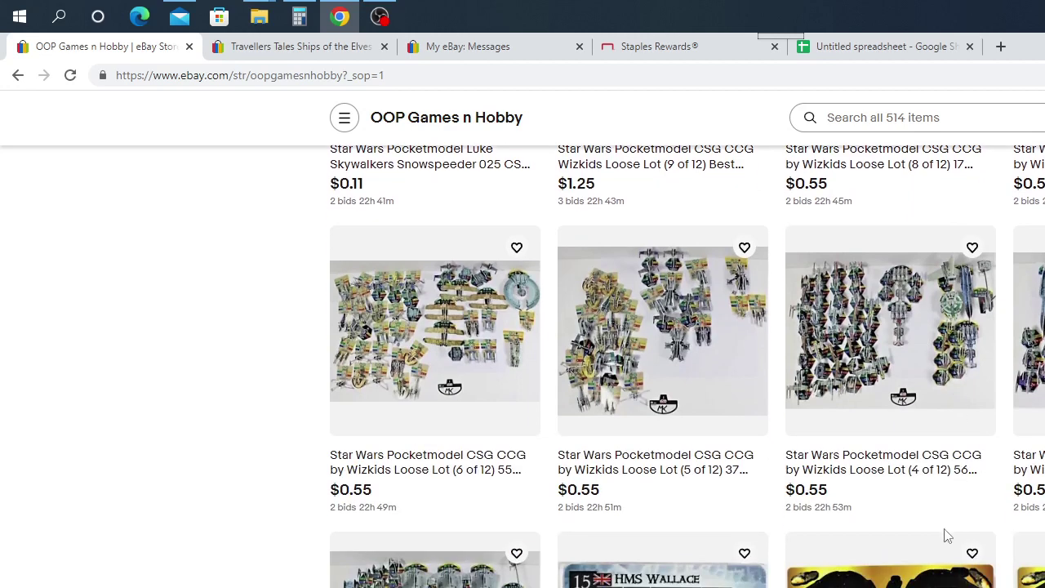
scroll(992, 525, down, 2)
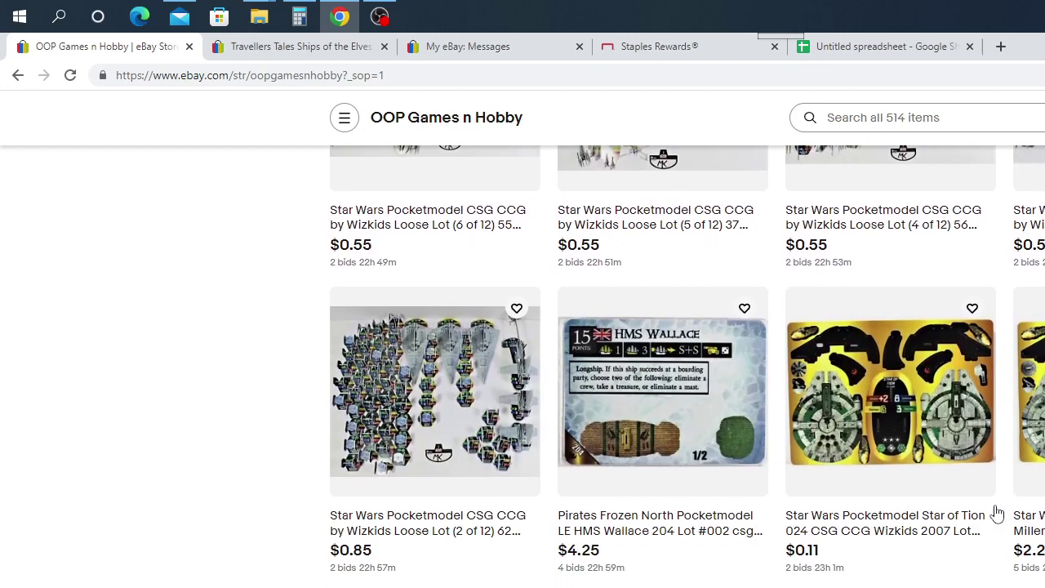
scroll(997, 514, up, 1)
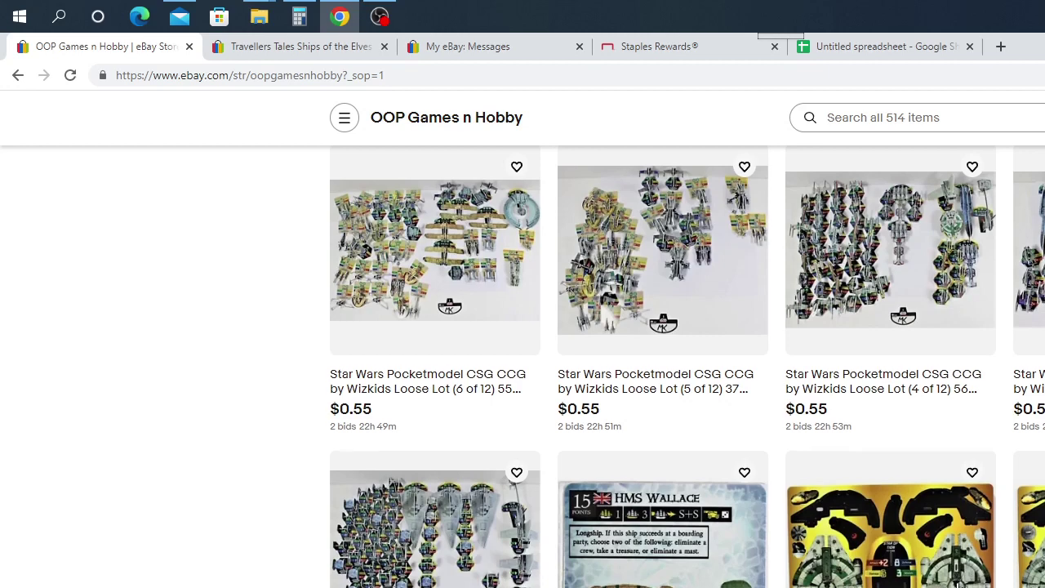
scroll(915, 563, up, 3)
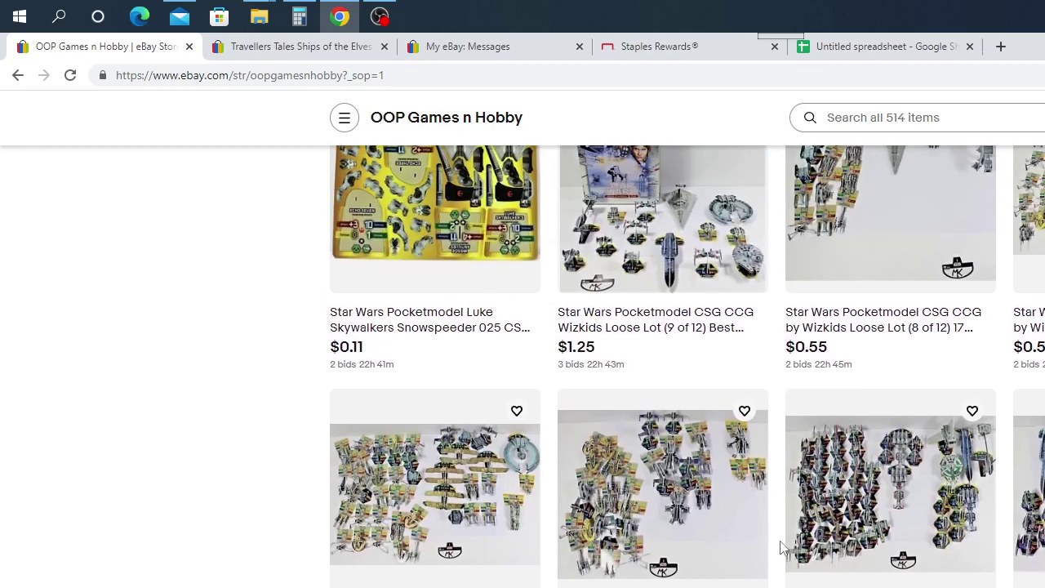
scroll(787, 514, up, 2)
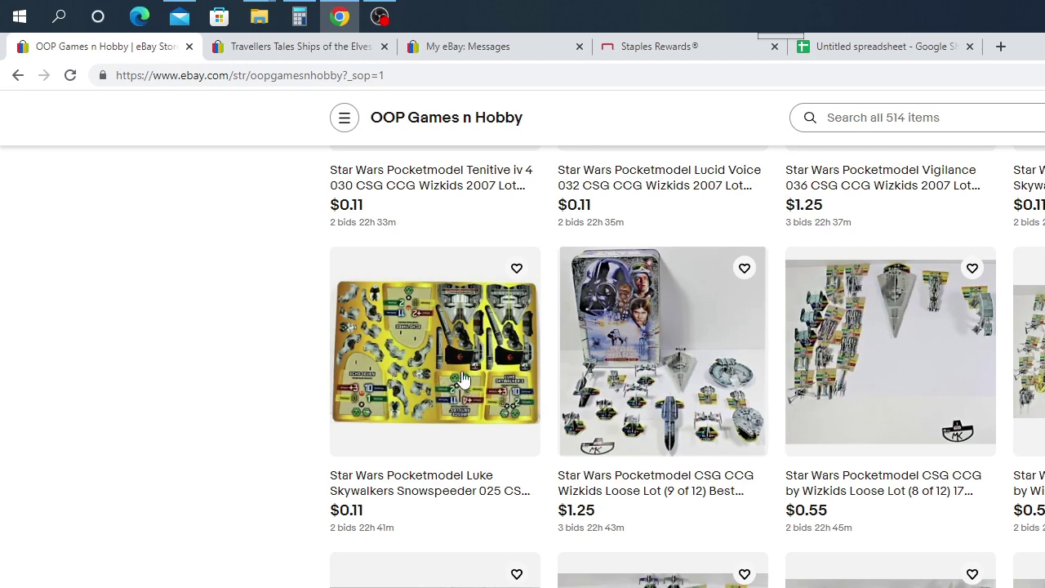
scroll(636, 442, down, 3)
scroll(637, 441, down, 4)
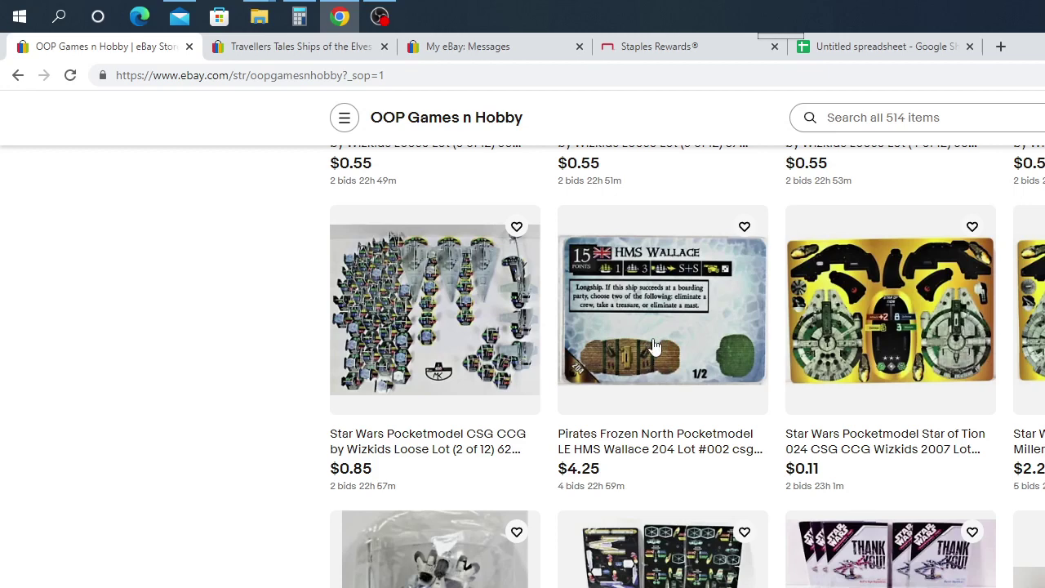
Check the ended Lot #336 listing and enter 6.45 as its final price in cell B336 of the spreadsheet
click(304, 45)
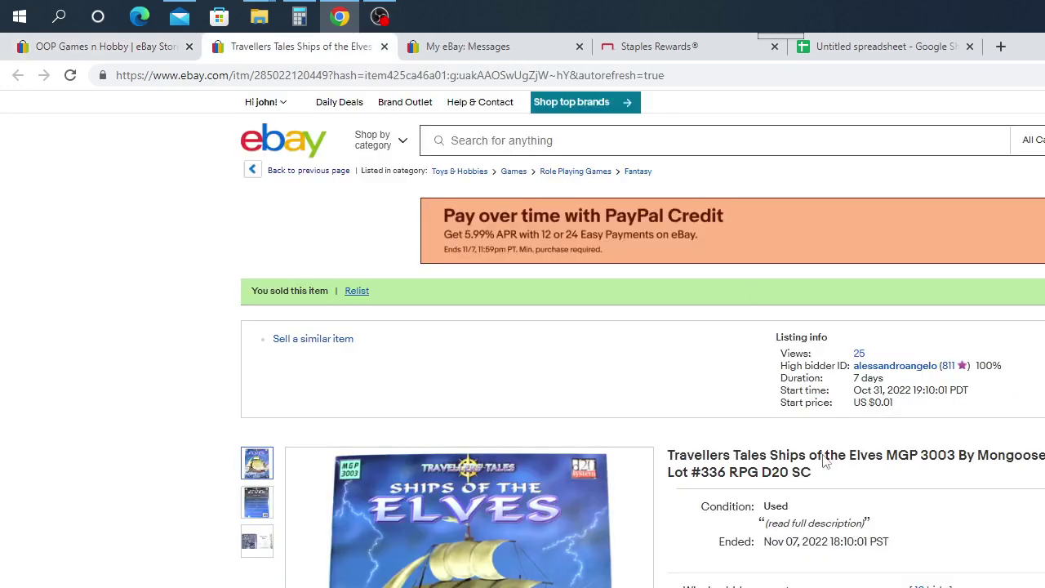
click(868, 42)
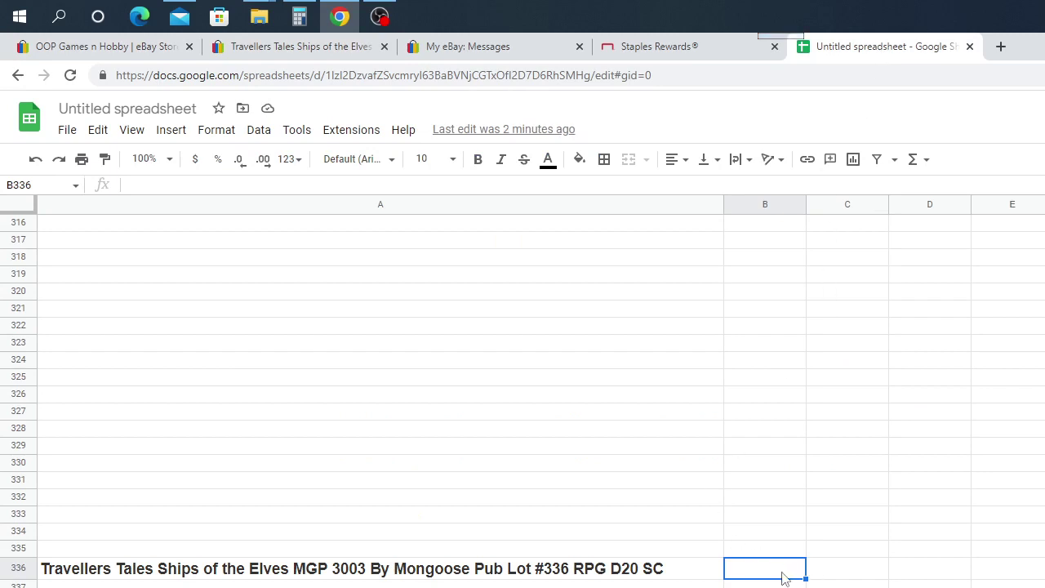
text(6)
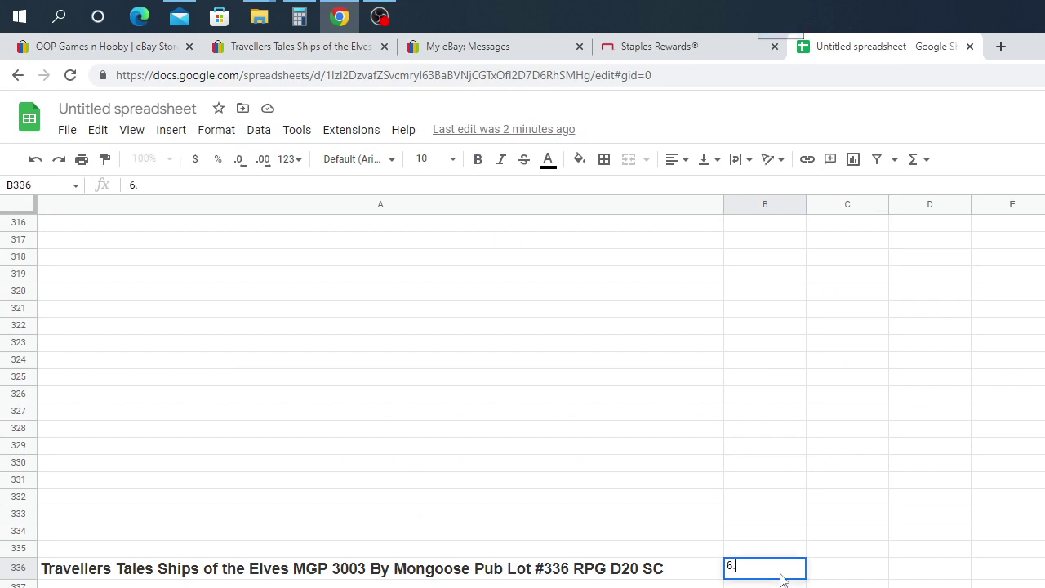
text(.45)
key(Return)
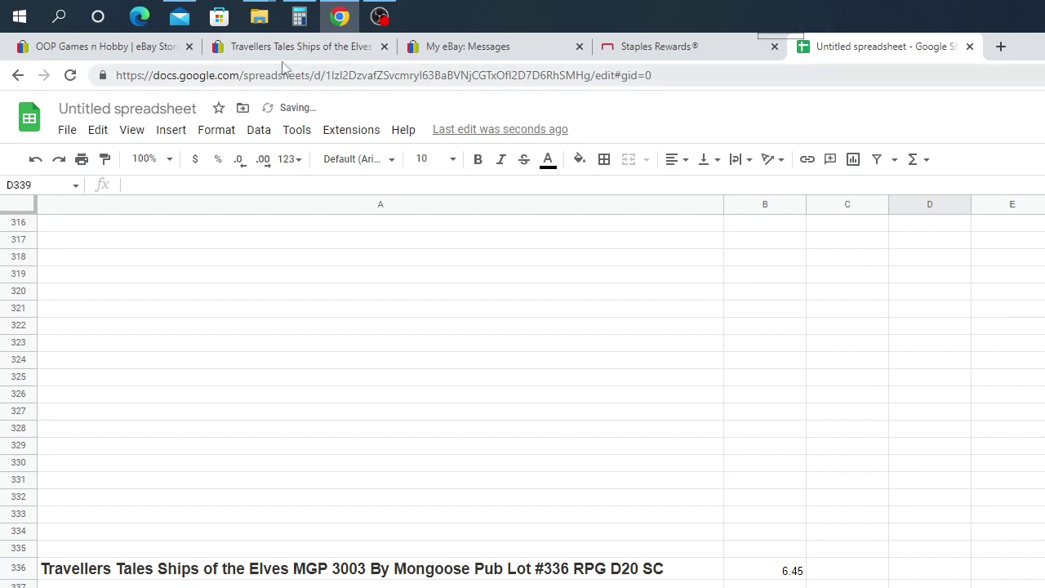
Close the Lot #336 listing and open the Encyclopedia Arcane Illusionism Lot #335 listing from the store page
click(277, 52)
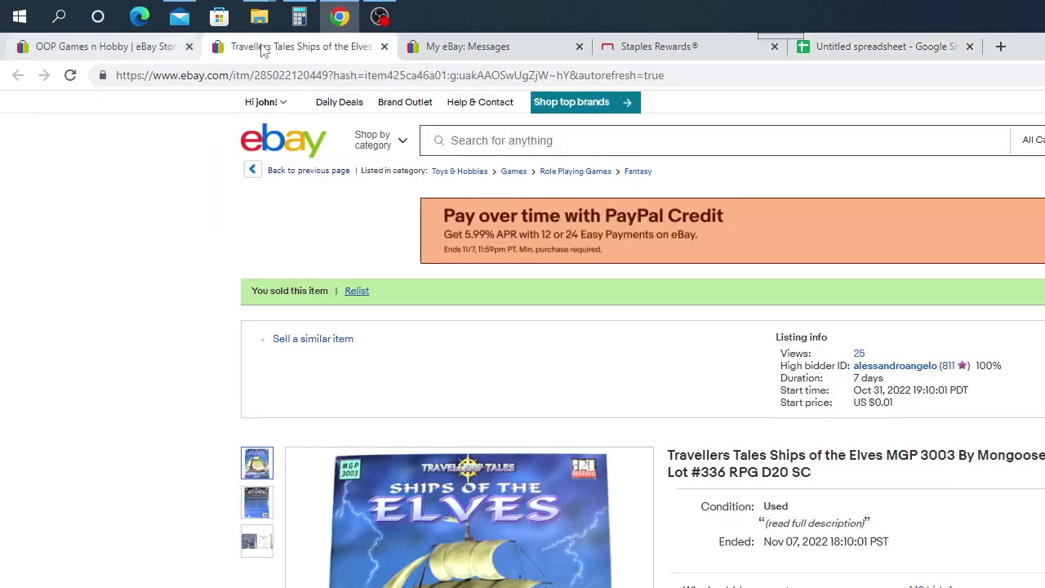
key(ctrl+w)
click(98, 47)
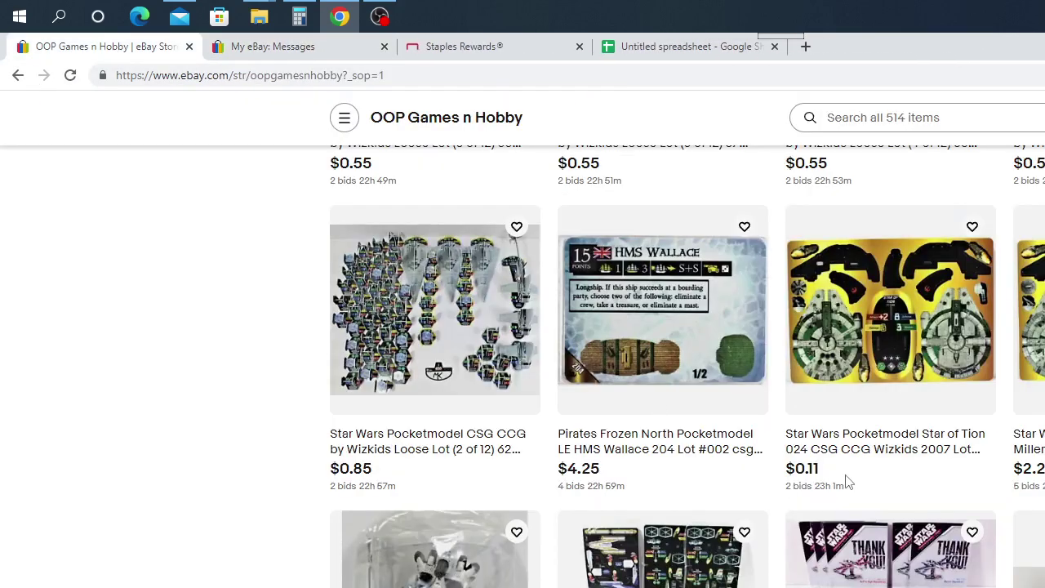
scroll(686, 368, up, 15)
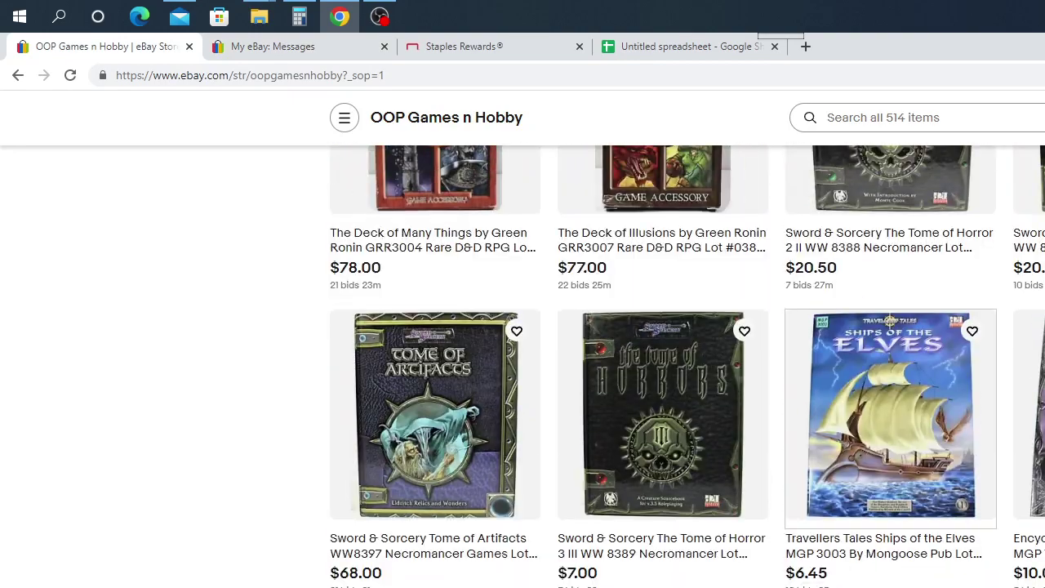
click(1029, 417)
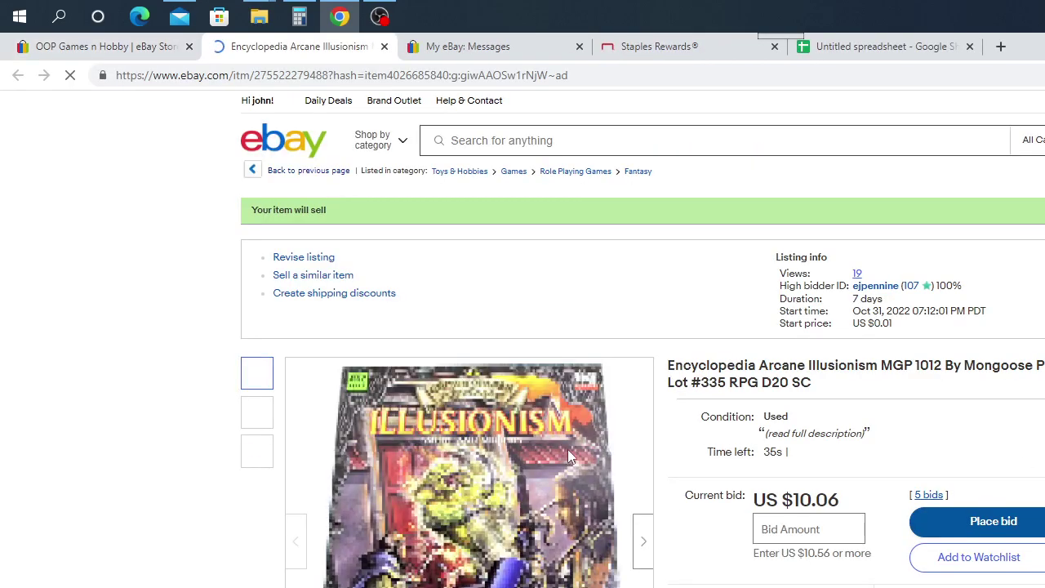
scroll(567, 456, down, 2)
scroll(765, 359, up, 2)
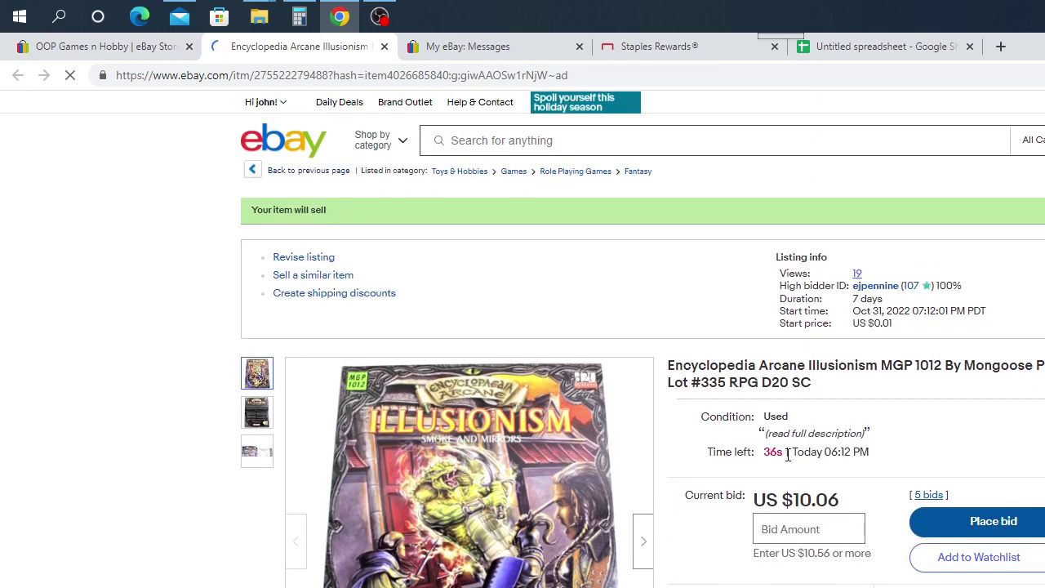
Copy the Encyclopedia Arcane Illusionism Lot #335 title into cell A335 of the spreadsheet and select B335 for its price
drag(812, 384, 670, 369)
right_click(670, 369)
click(722, 383)
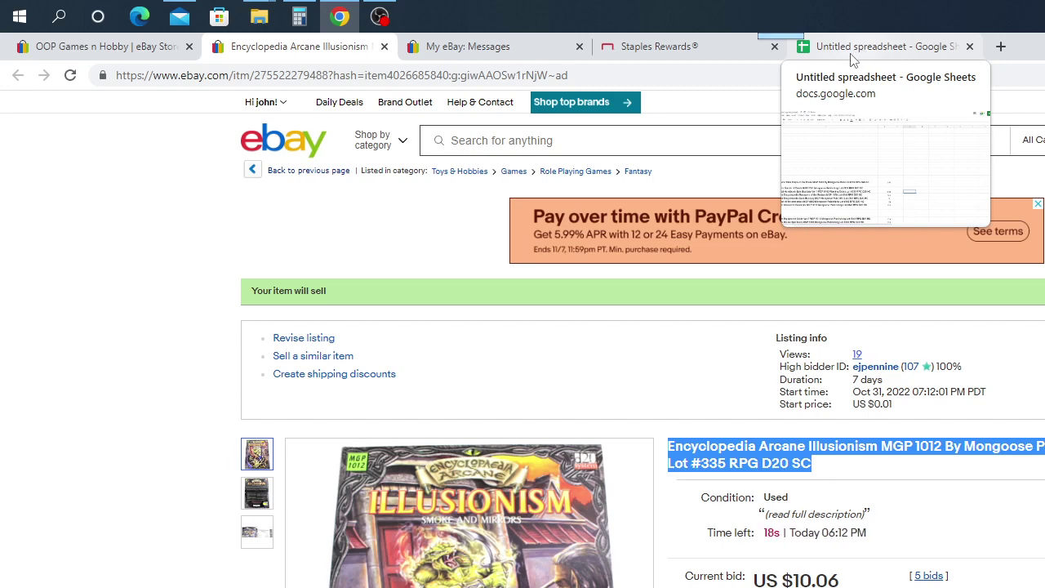
click(855, 49)
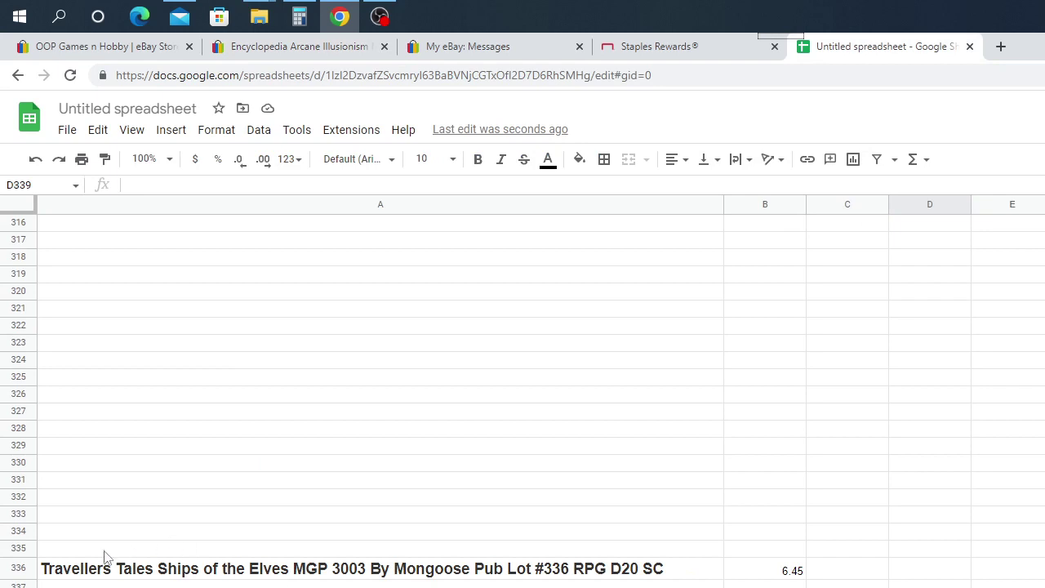
right_click(72, 552)
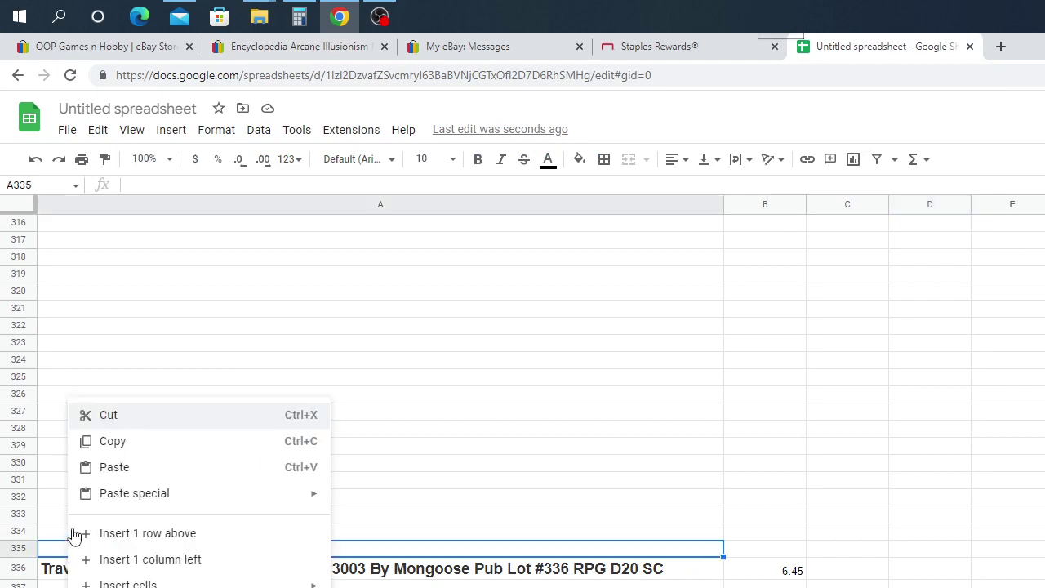
click(108, 471)
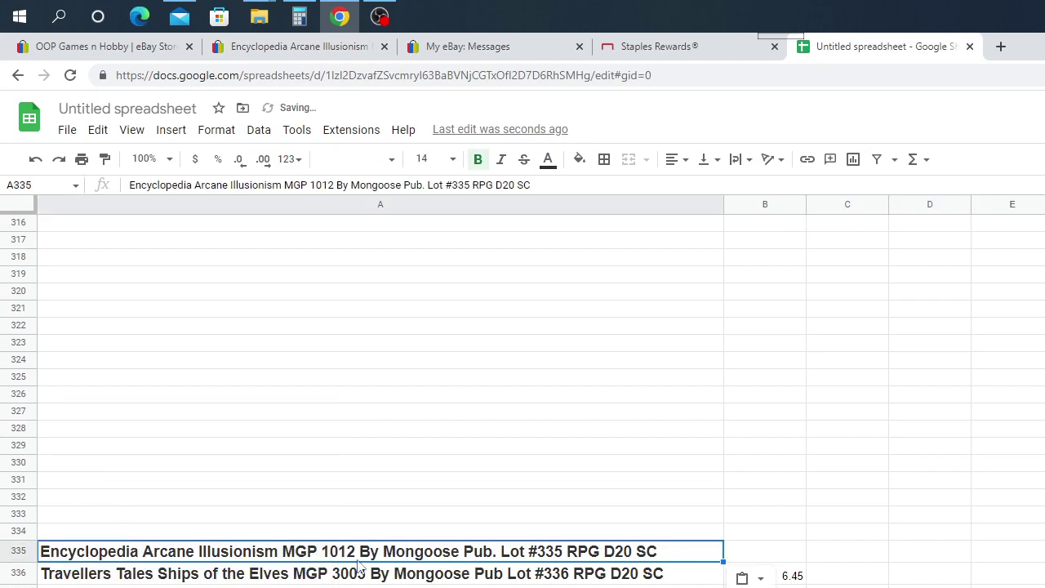
click(763, 554)
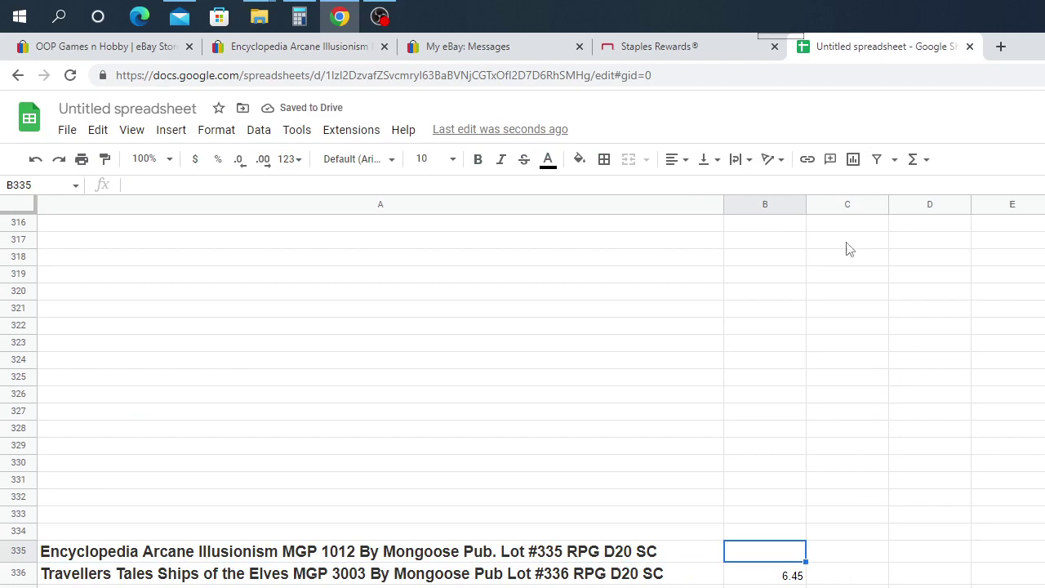
Open the Star Wars Pocketmodel 250-card Lot #177 listing from the eBay store page, check its current bid and close it
click(302, 47)
click(41, 49)
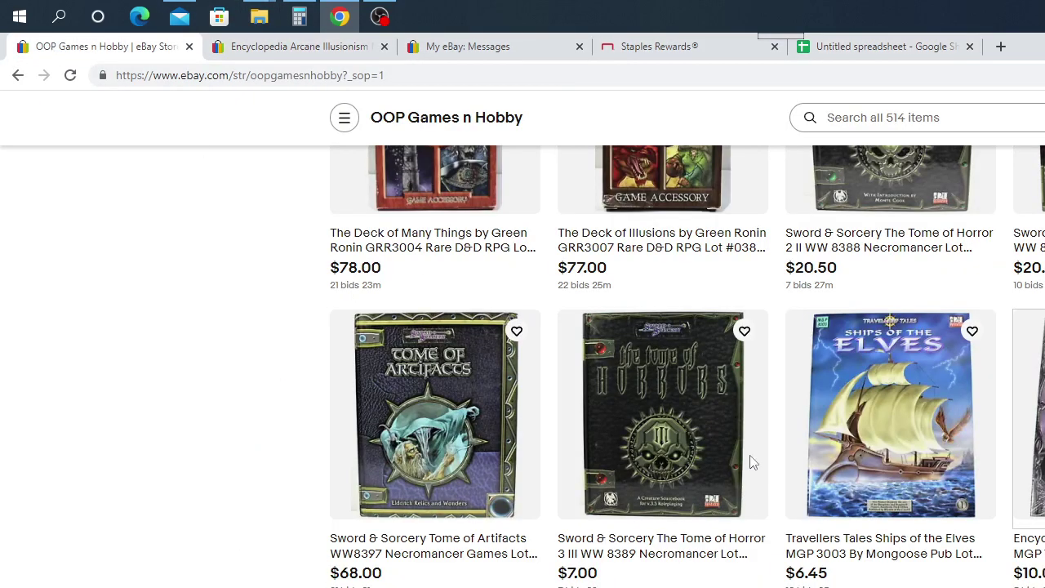
scroll(755, 462, down, 10)
scroll(912, 580, down, 10)
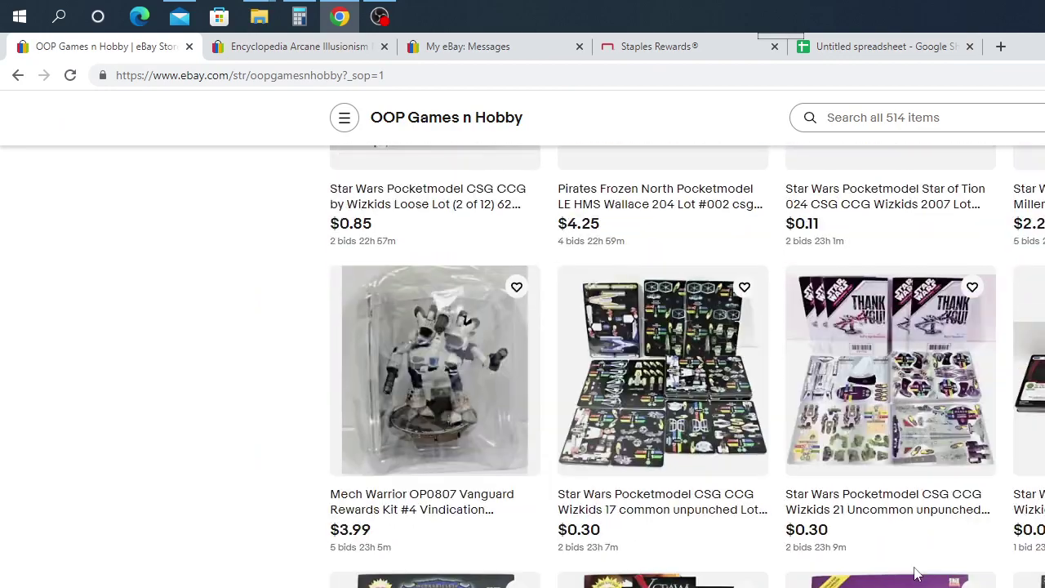
scroll(913, 572, down, 2)
scroll(908, 555, up, 2)
click(646, 415)
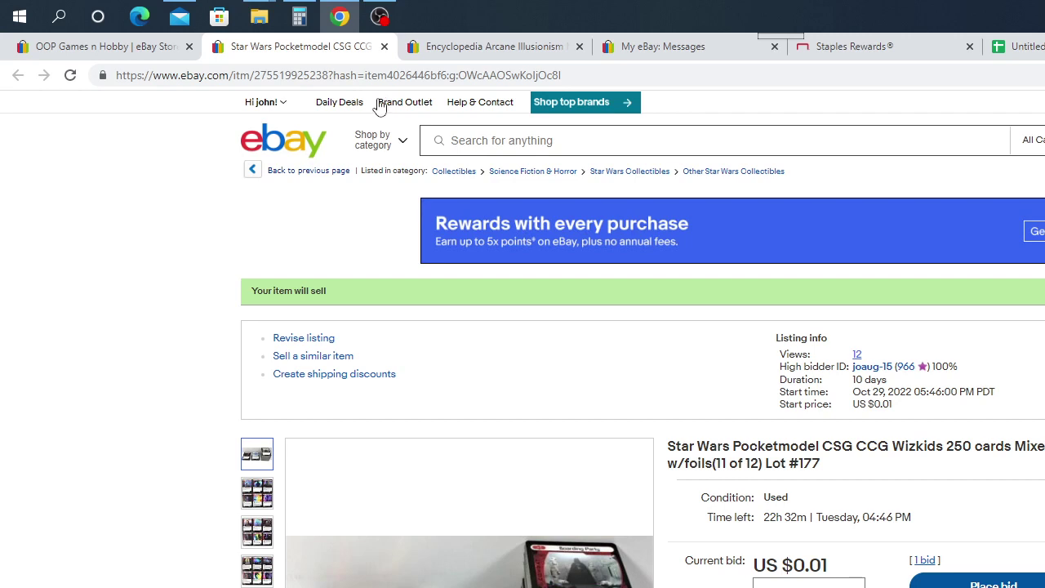
mouse_move(539, 492)
click(385, 49)
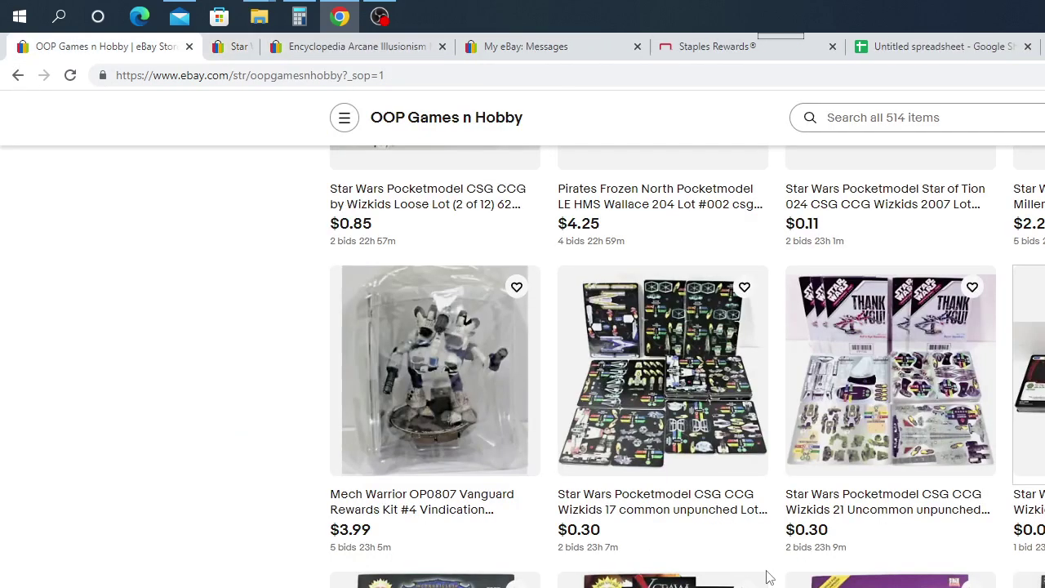
Examine the bids on the store's Free RPG Day auctions and on its second page of items through the Dungeon Tiles
scroll(760, 567, down, 3)
scroll(788, 539, down, 1)
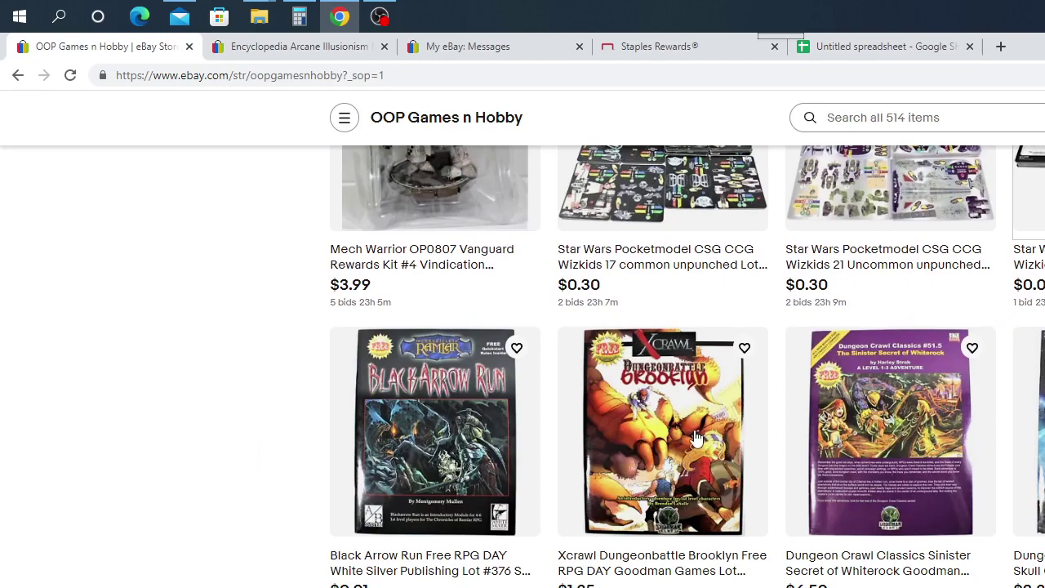
scroll(1036, 491, down, 6)
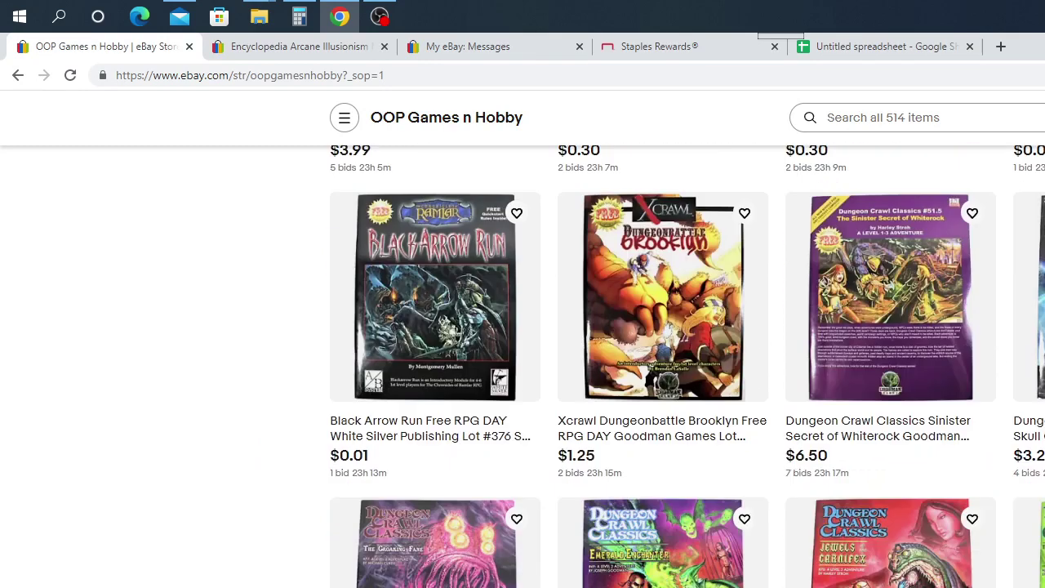
scroll(1035, 491, up, 2)
scroll(1036, 492, up, 2)
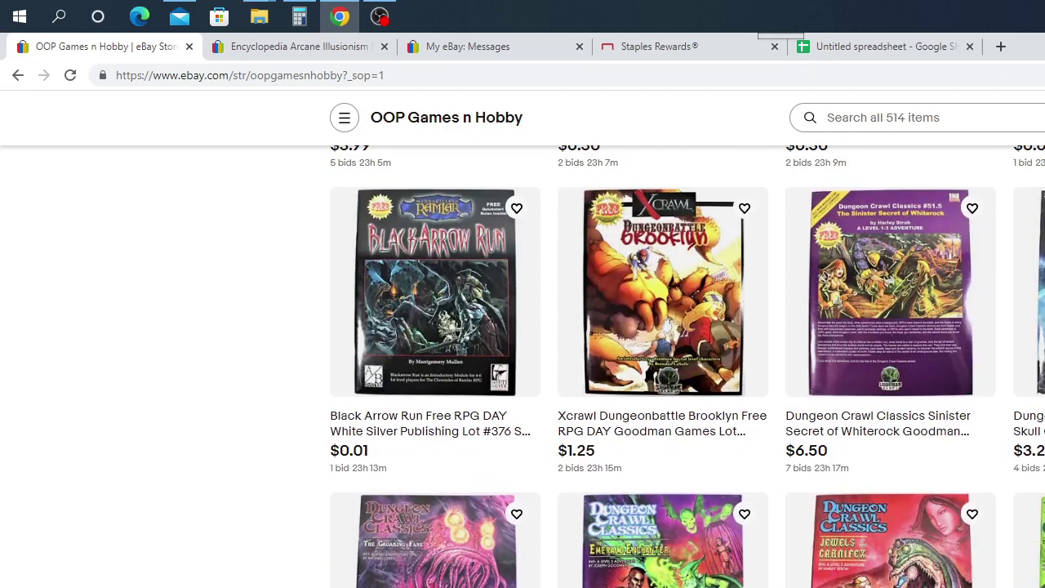
scroll(1036, 491, down, 2)
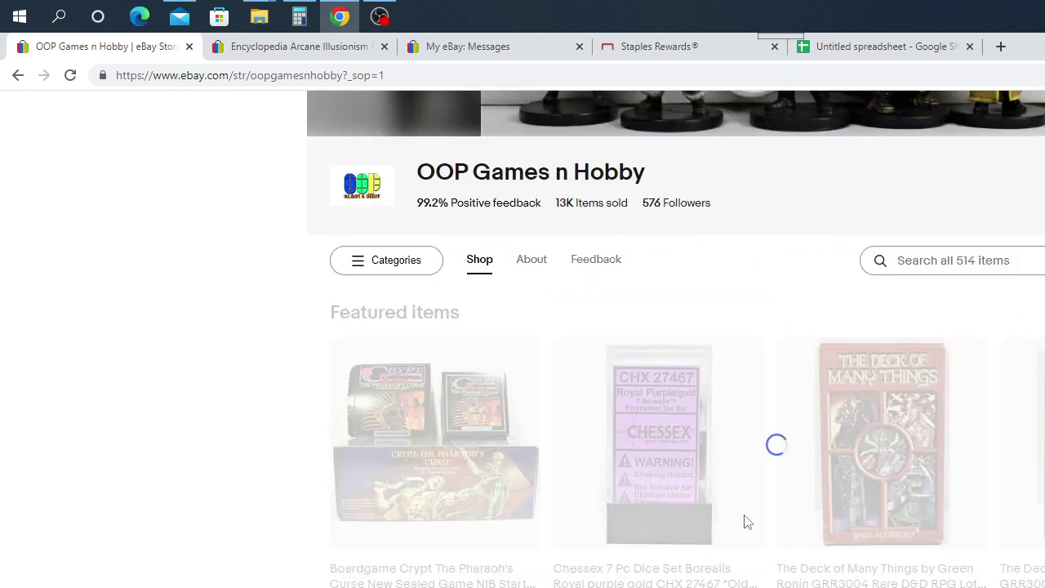
scroll(804, 566, down, 18)
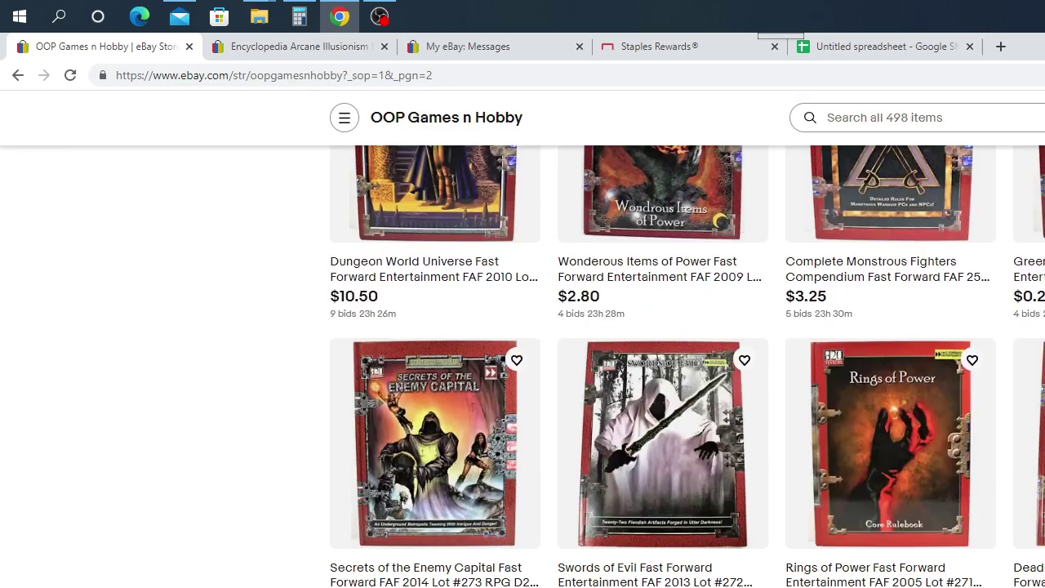
scroll(664, 367, down, 5)
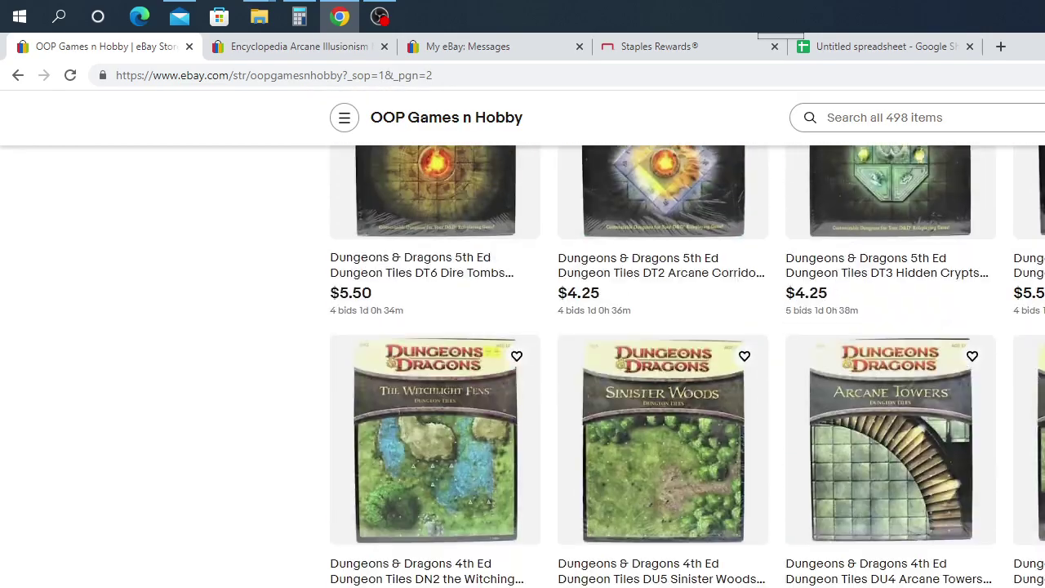
scroll(663, 368, down, 7)
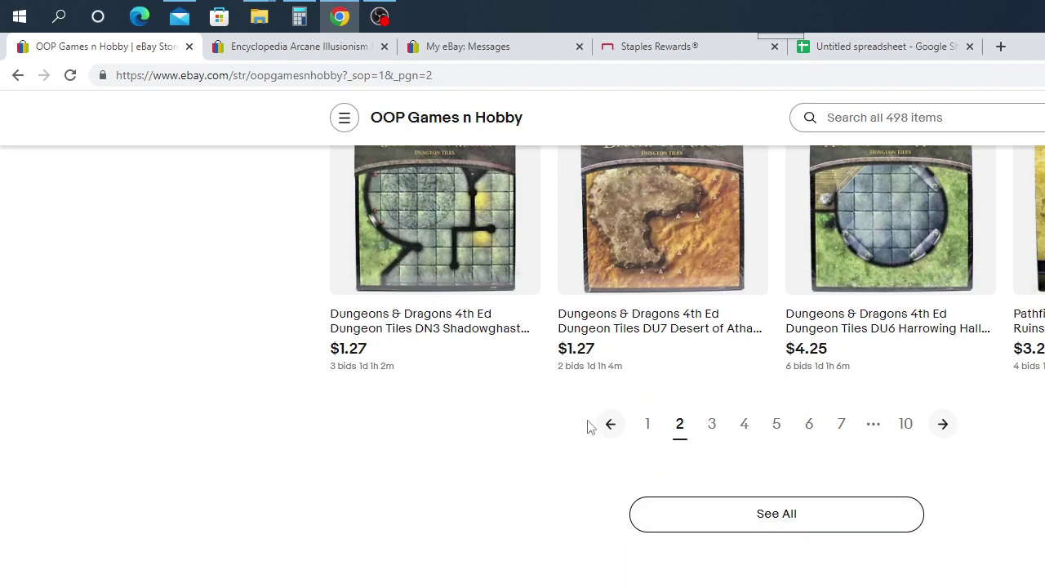
Return to the store's first page and examine the bids on the featured items and the Dungeon Crawl Classics auctions
click(645, 428)
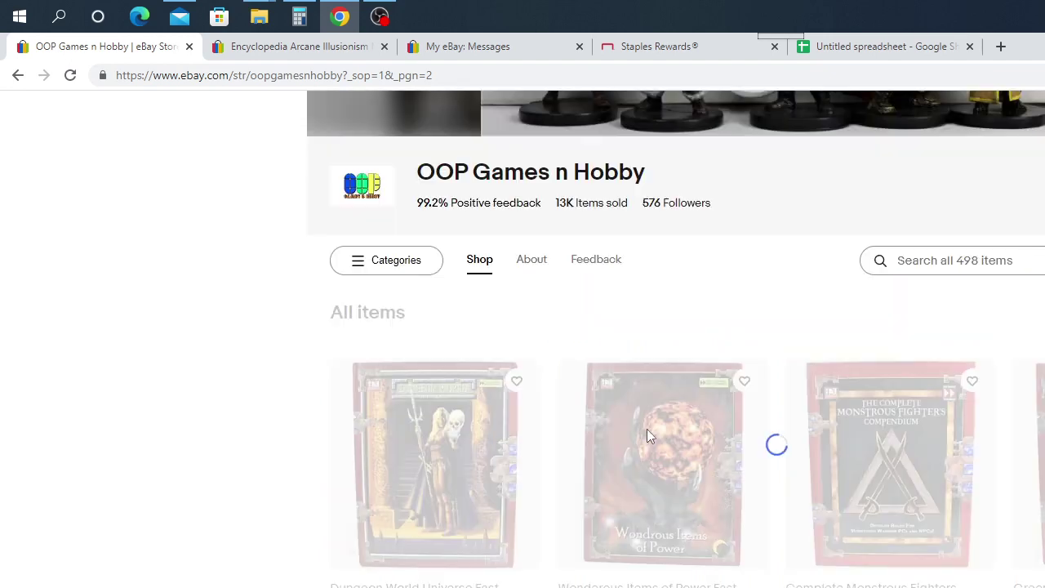
scroll(809, 531, down, 4)
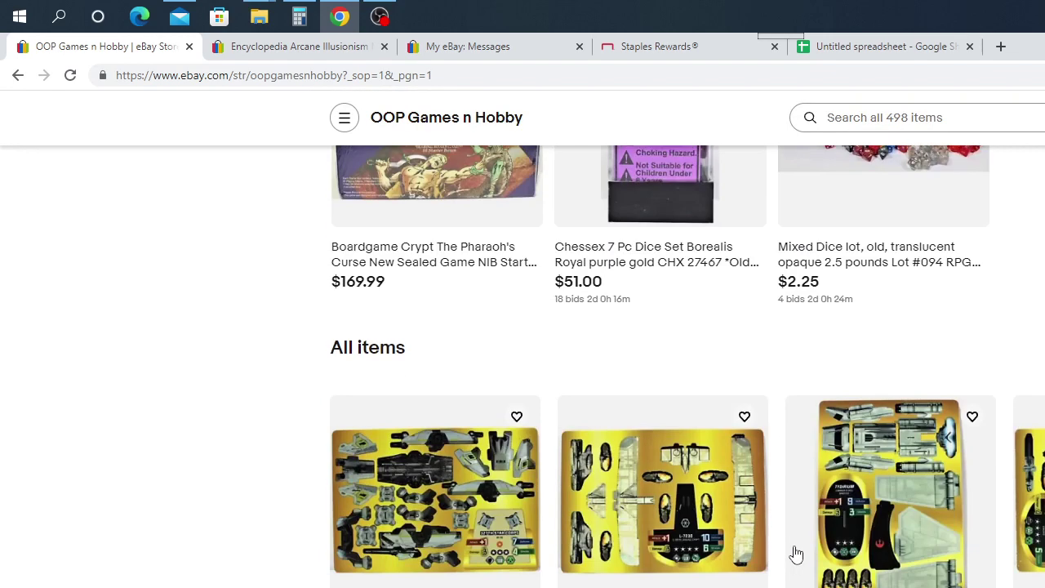
scroll(796, 555, up, 3)
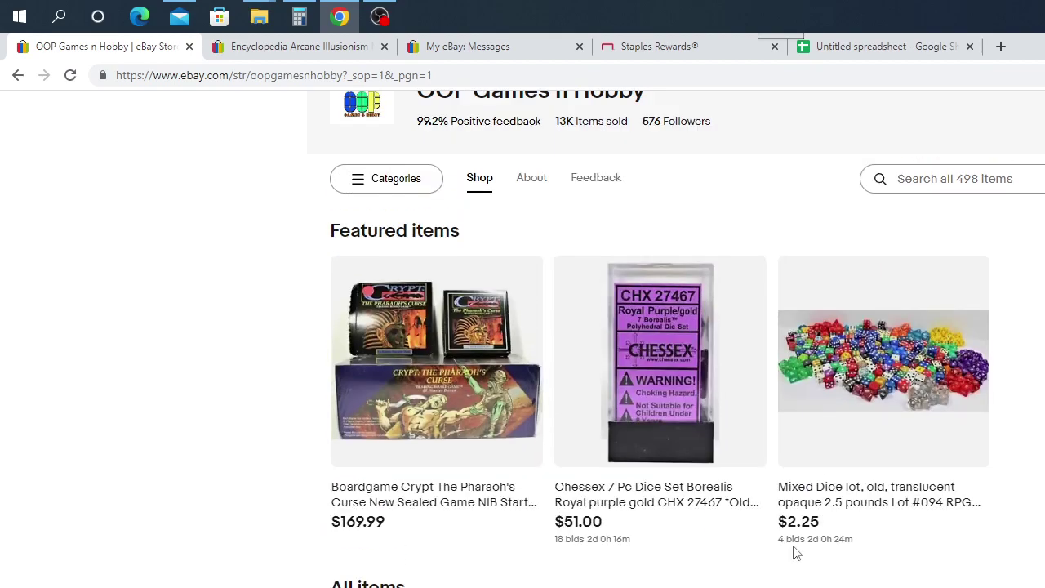
scroll(809, 558, up, 2)
scroll(793, 560, down, 5)
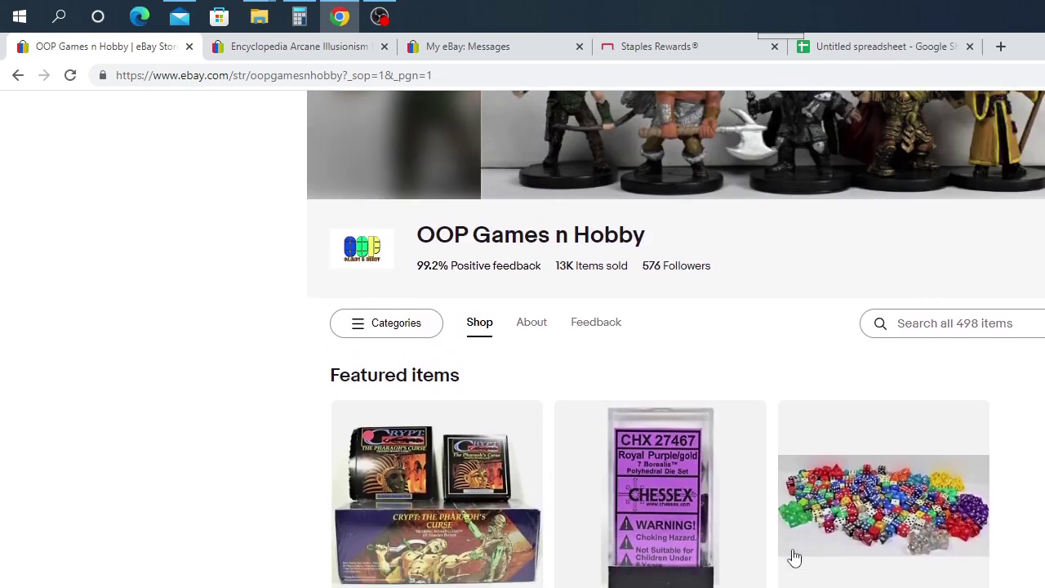
scroll(793, 556, down, 10)
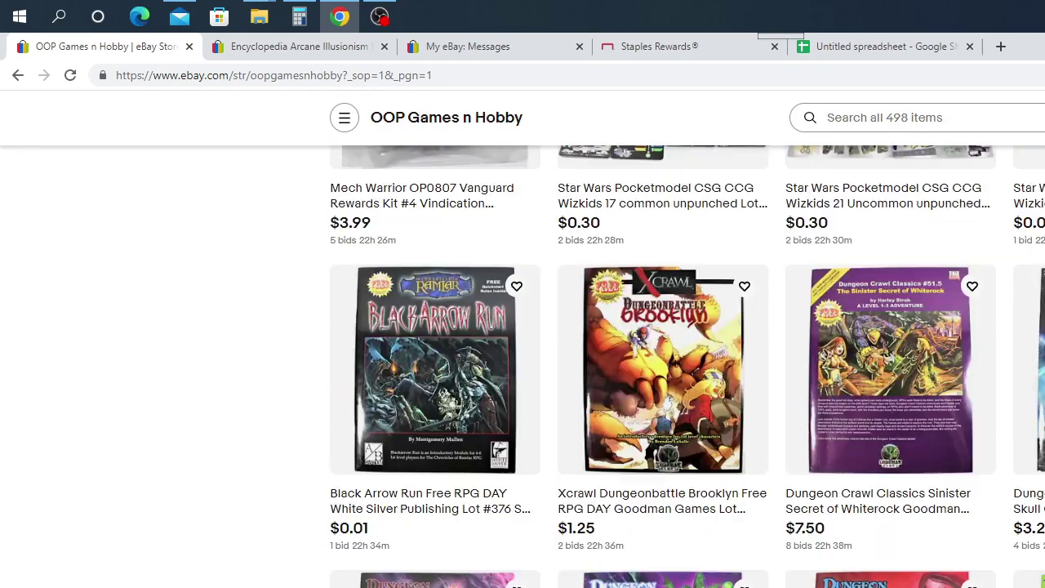
scroll(687, 366, down, 10)
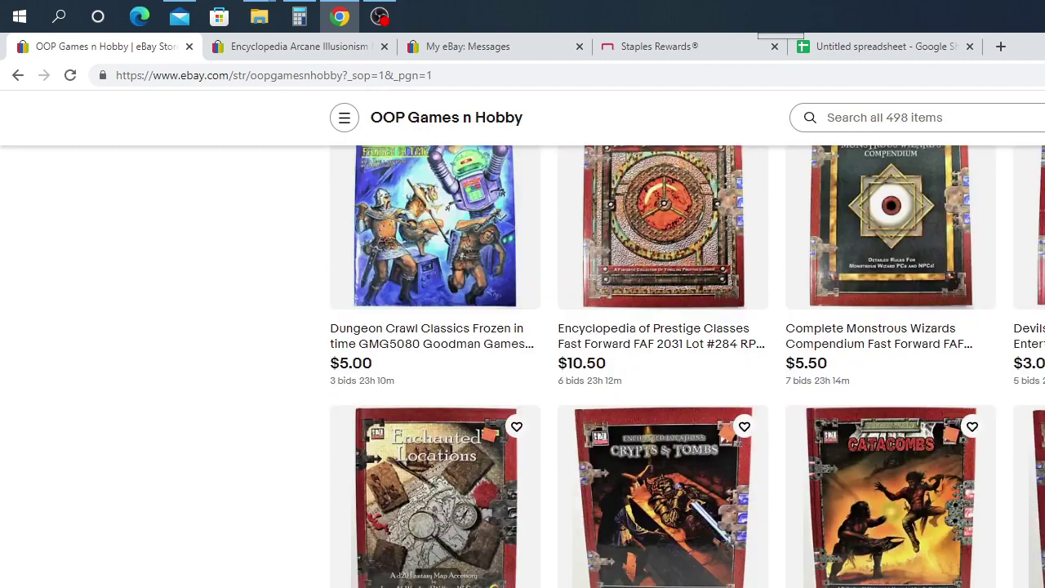
scroll(686, 368, up, 2)
scroll(910, 579, up, 5)
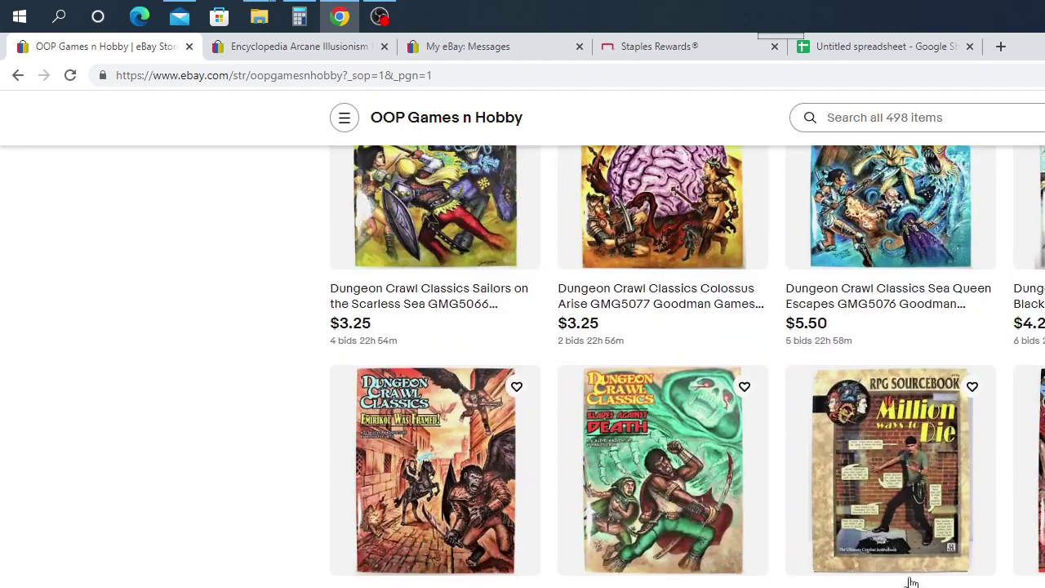
scroll(934, 567, down, 2)
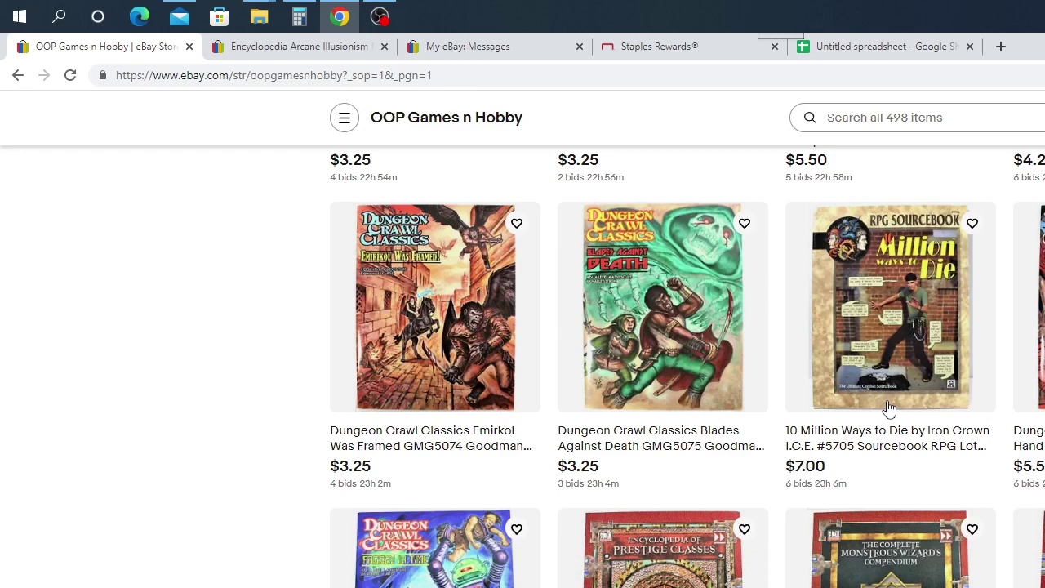
scroll(841, 490, down, 2)
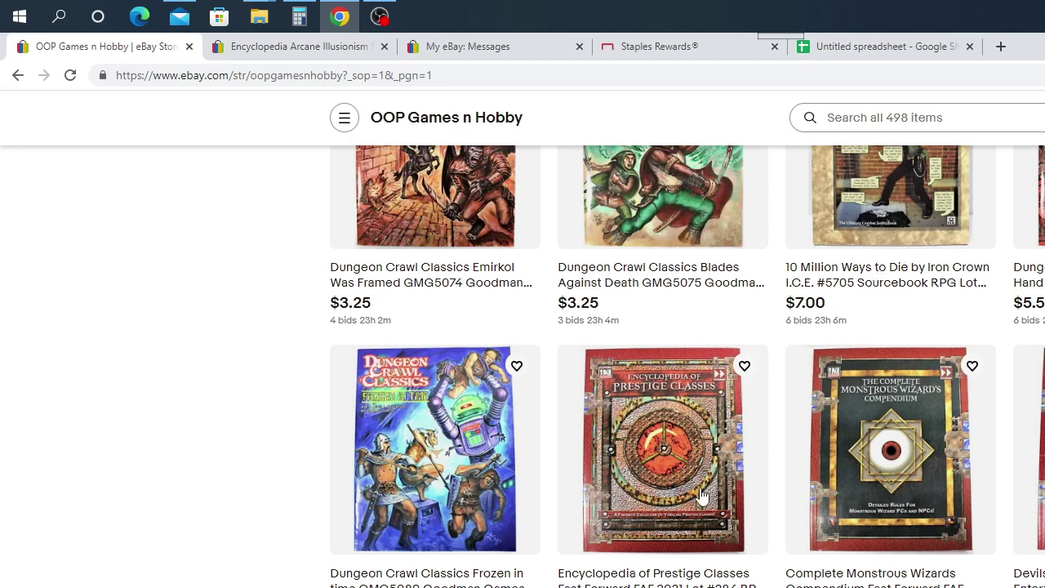
Go to the store's second page and examine the bids on the Fast Forward books and Pathfinder GameMastery map packs
scroll(698, 490, down, 2)
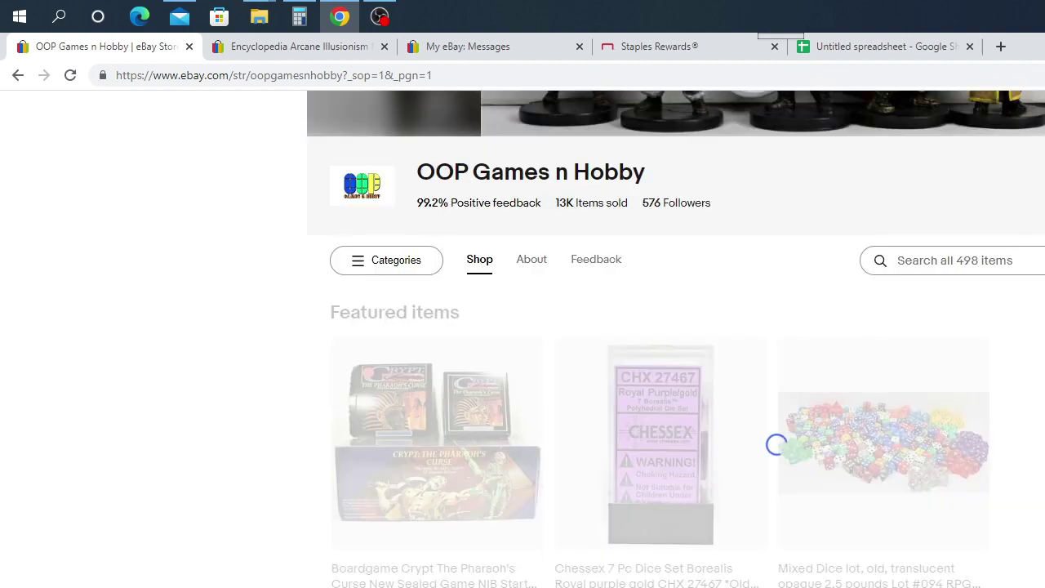
scroll(686, 367, down, 4)
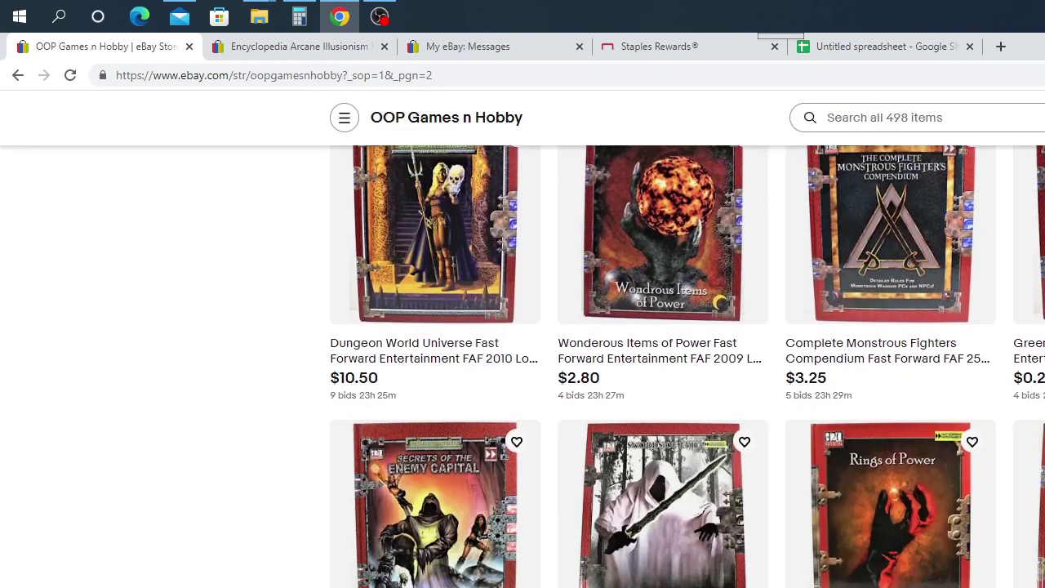
scroll(686, 368, down, 2)
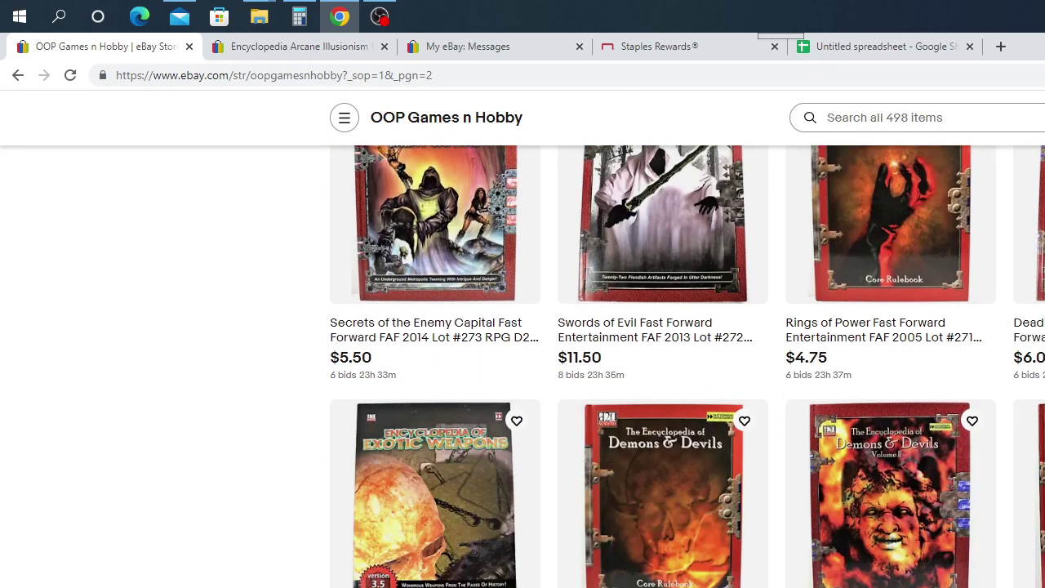
scroll(687, 368, up, 1)
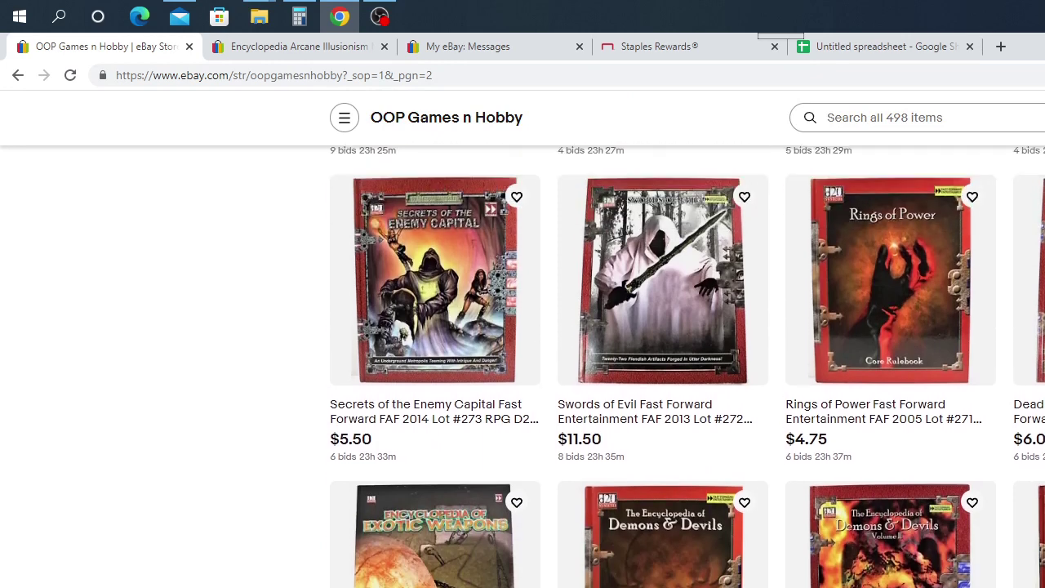
scroll(686, 367, up, 2)
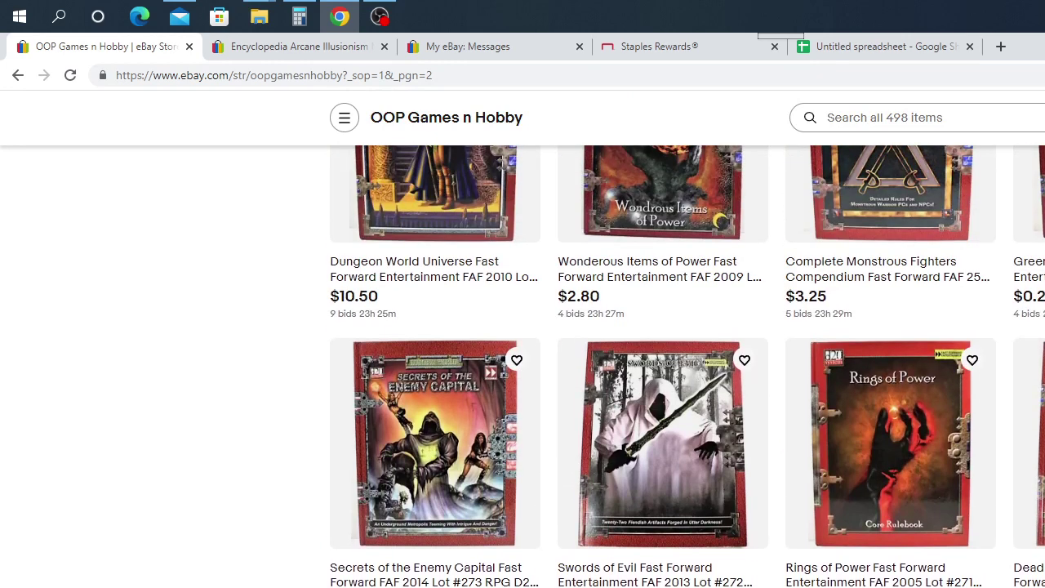
scroll(687, 368, up, 2)
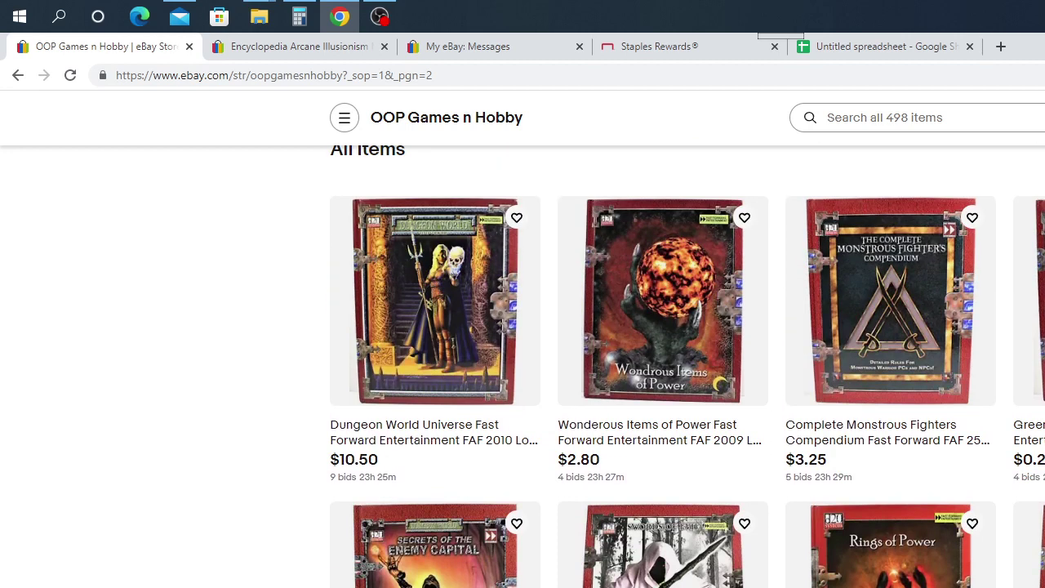
scroll(686, 367, down, 1)
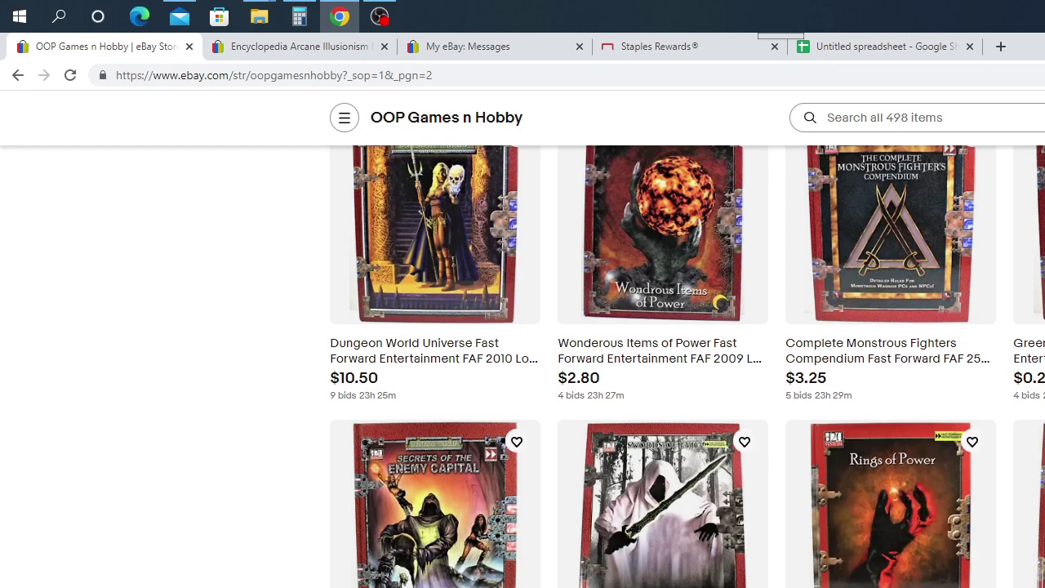
scroll(784, 582, down, 2)
scroll(792, 581, down, 2)
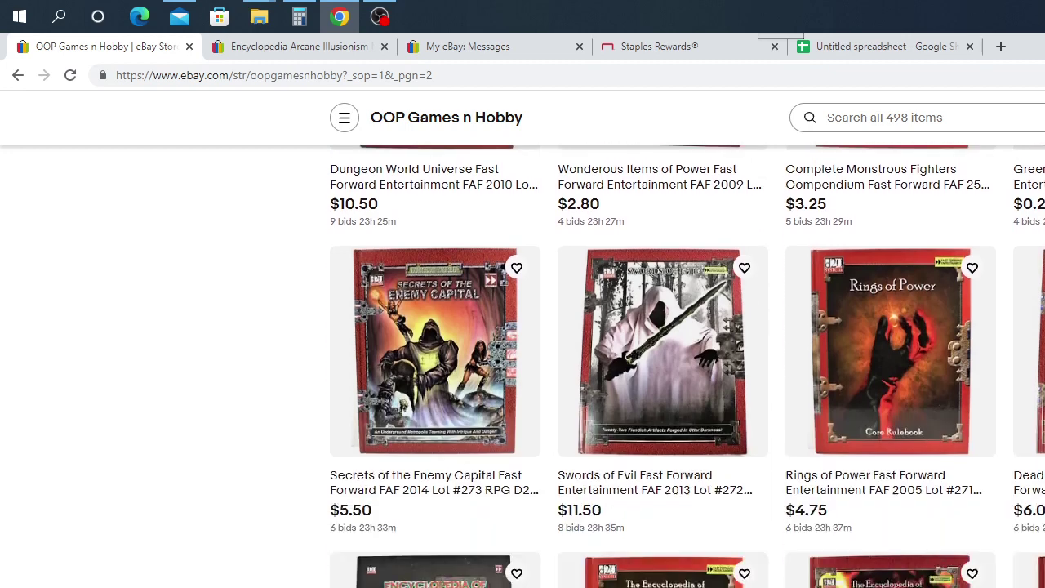
scroll(793, 573, down, 2)
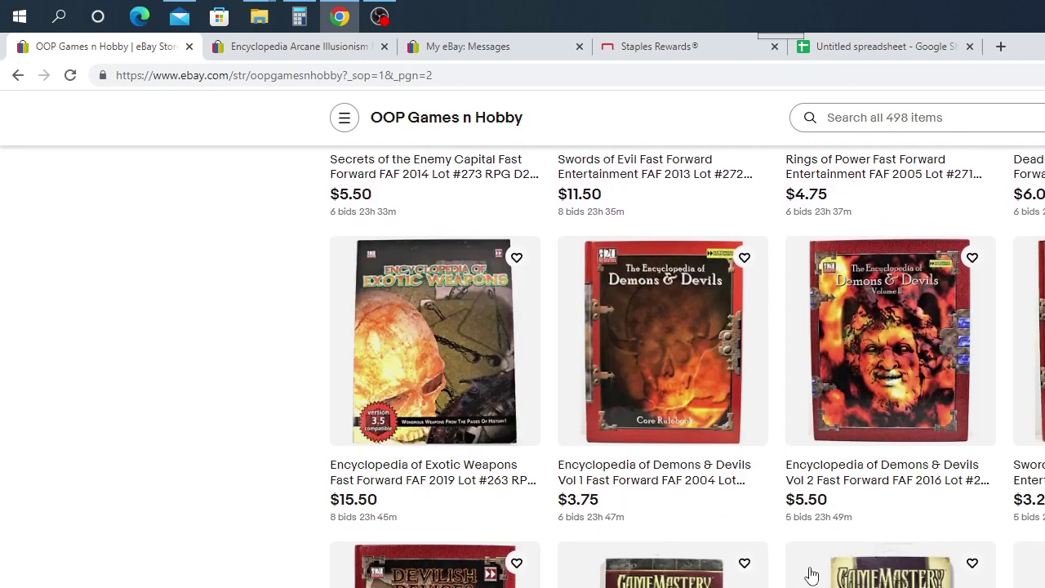
scroll(792, 494, down, 7)
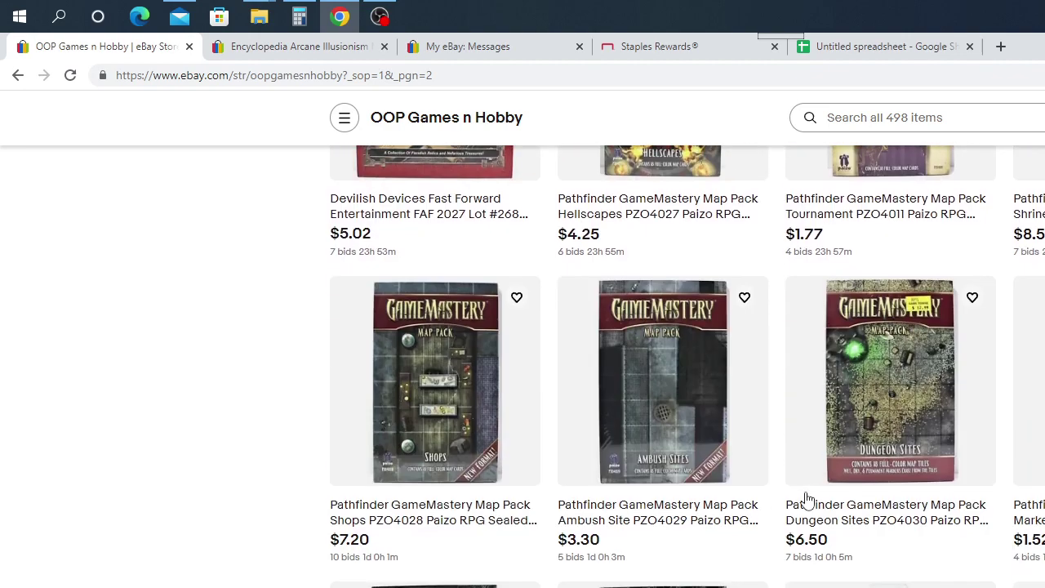
Examine the bids on the remaining Pathfinder GameMastery map packs and the Everquest Monsters of Norrath book
scroll(807, 499, down, 5)
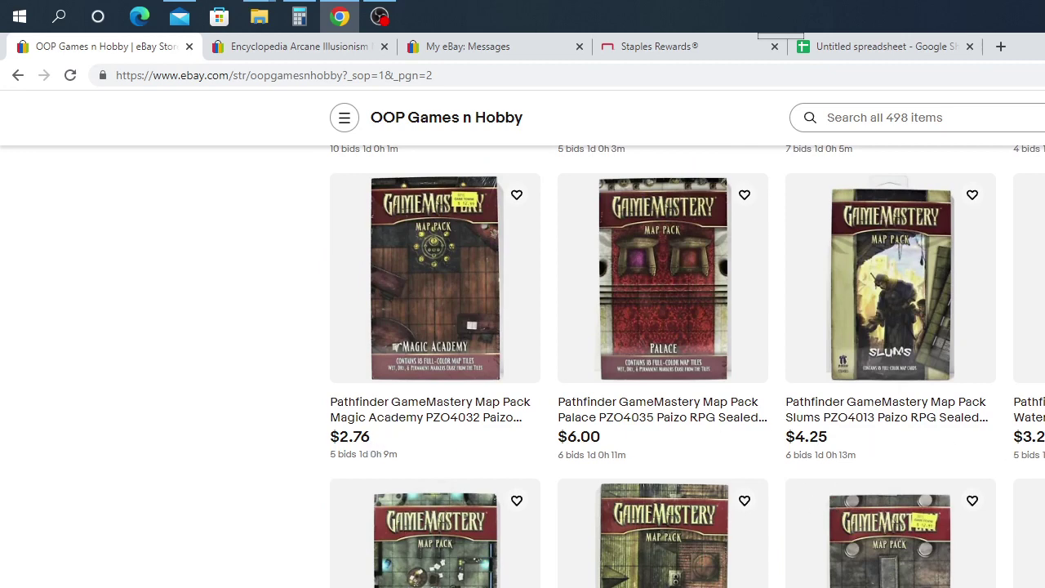
scroll(663, 367, down, 6)
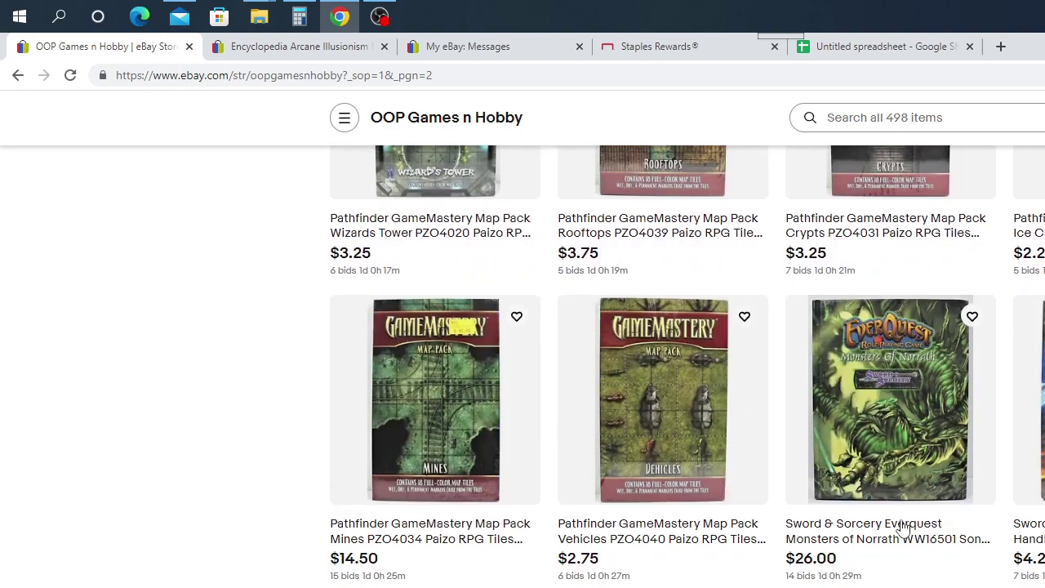
scroll(899, 530, down, 2)
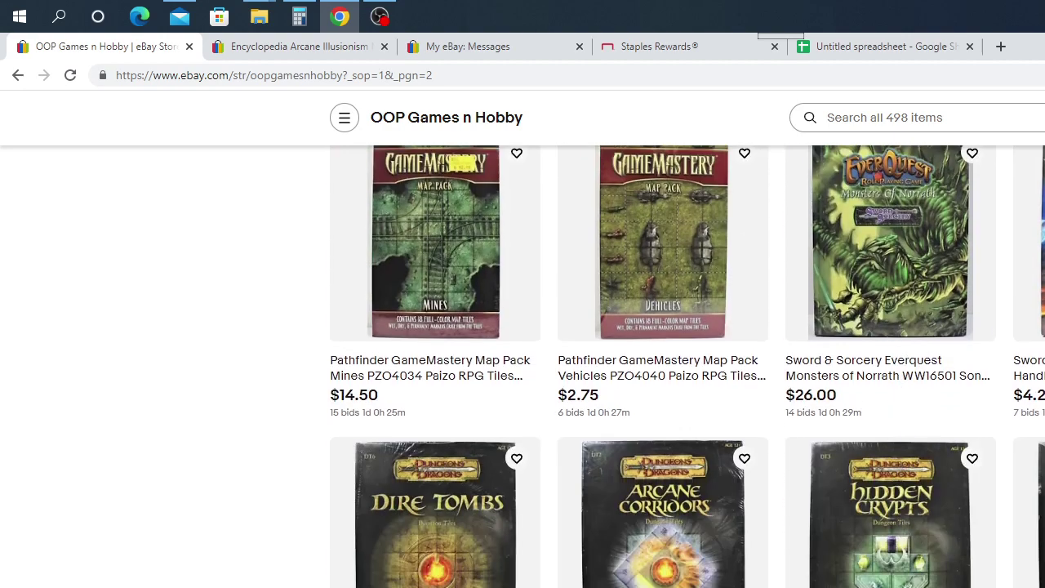
scroll(999, 381, up, 2)
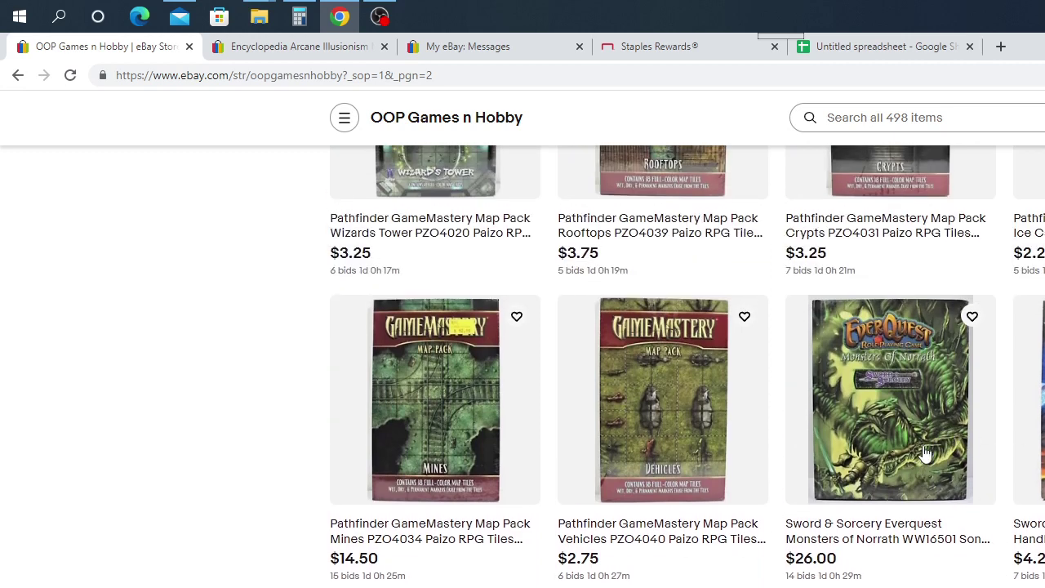
scroll(926, 453, down, 2)
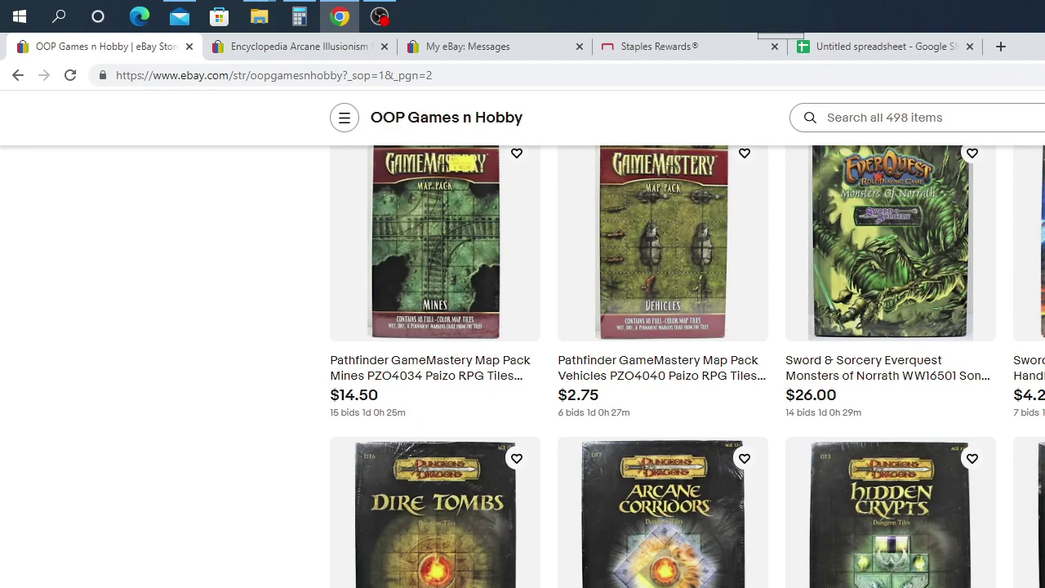
Examine the bids on the Dungeons & Dragons 5th and 4th Edition Dungeon Tiles auctions
scroll(601, 571, down, 3)
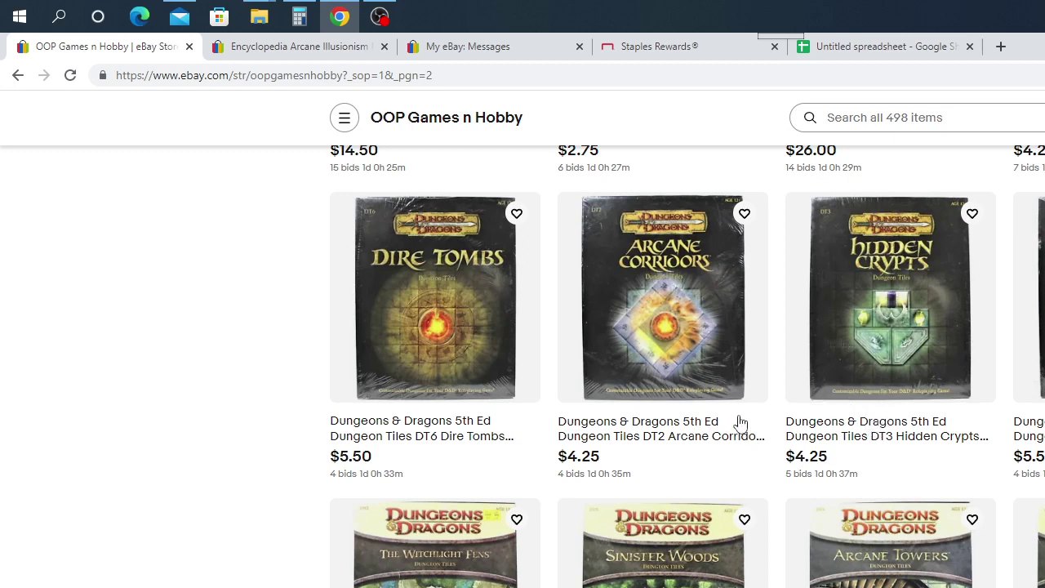
scroll(715, 425, down, 2)
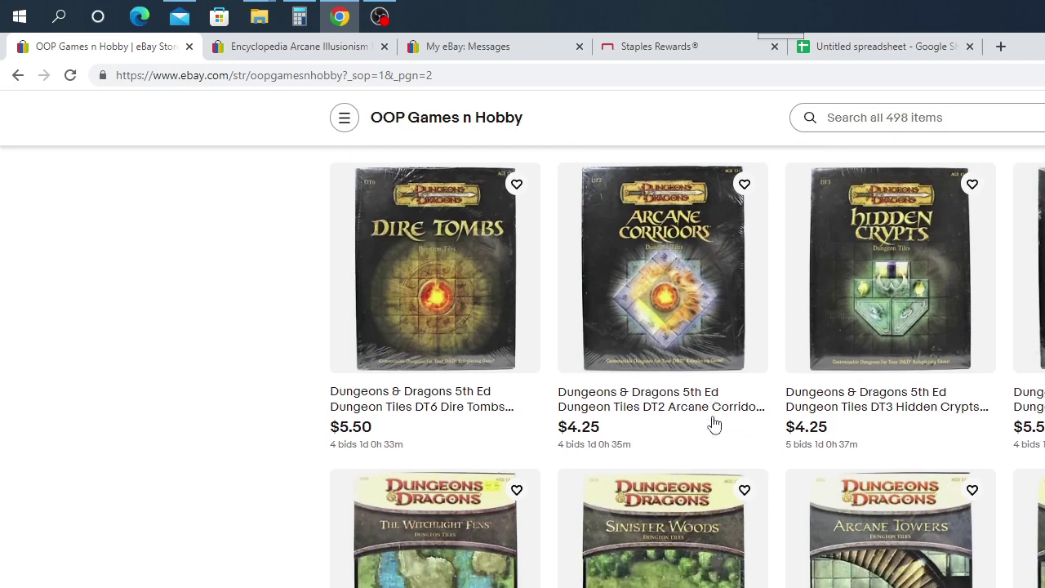
scroll(716, 423, up, 1)
scroll(765, 408, up, 1)
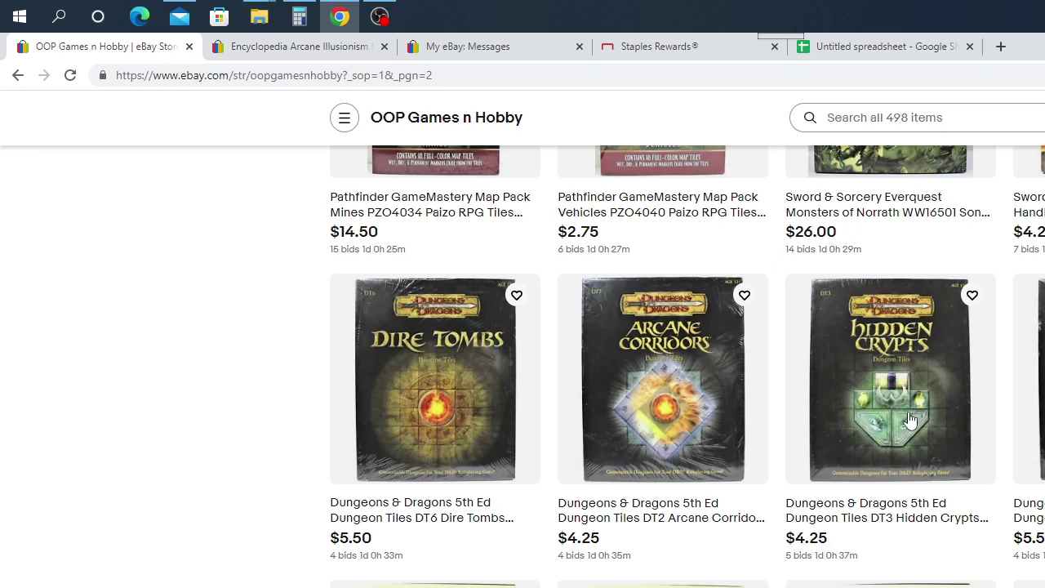
scroll(911, 421, down, 1)
scroll(915, 457, down, 3)
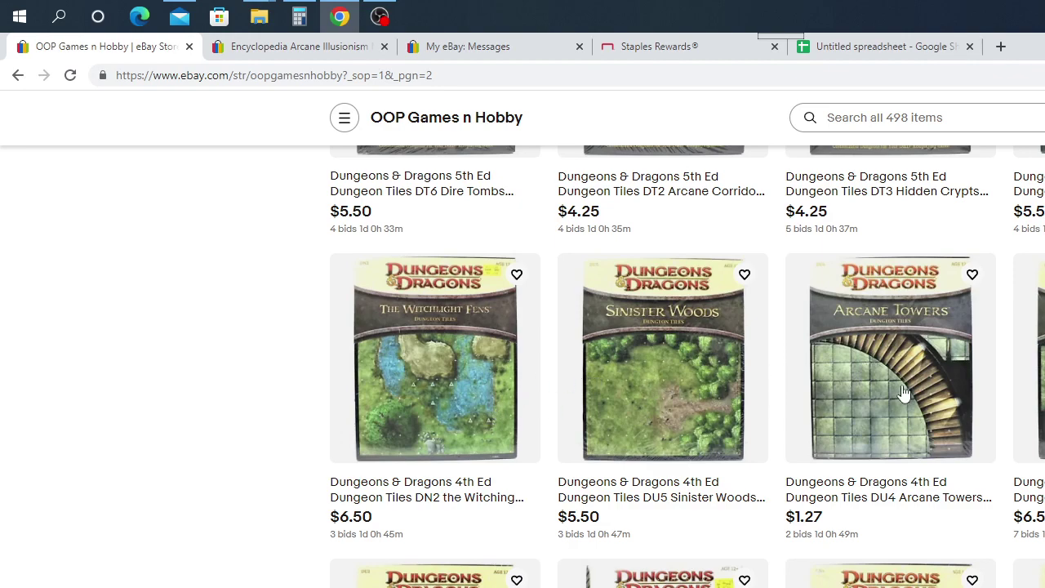
scroll(518, 574, down, 5)
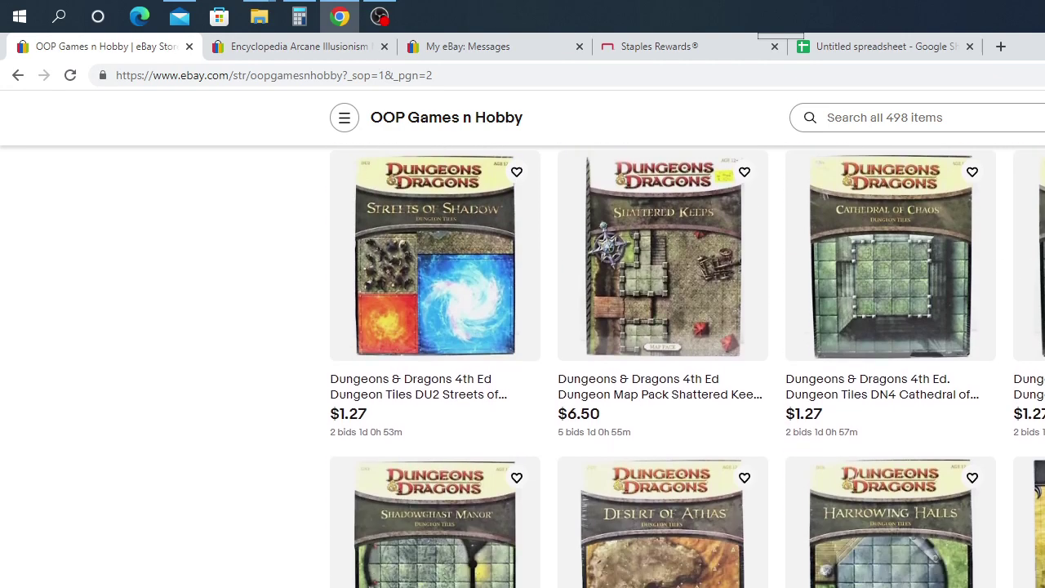
Go to the store's third page and examine the bids on the Pathfinder Flip-Mats and first Dungeons & Dragons 2nd Edition handbooks
scroll(1010, 523, down, 2)
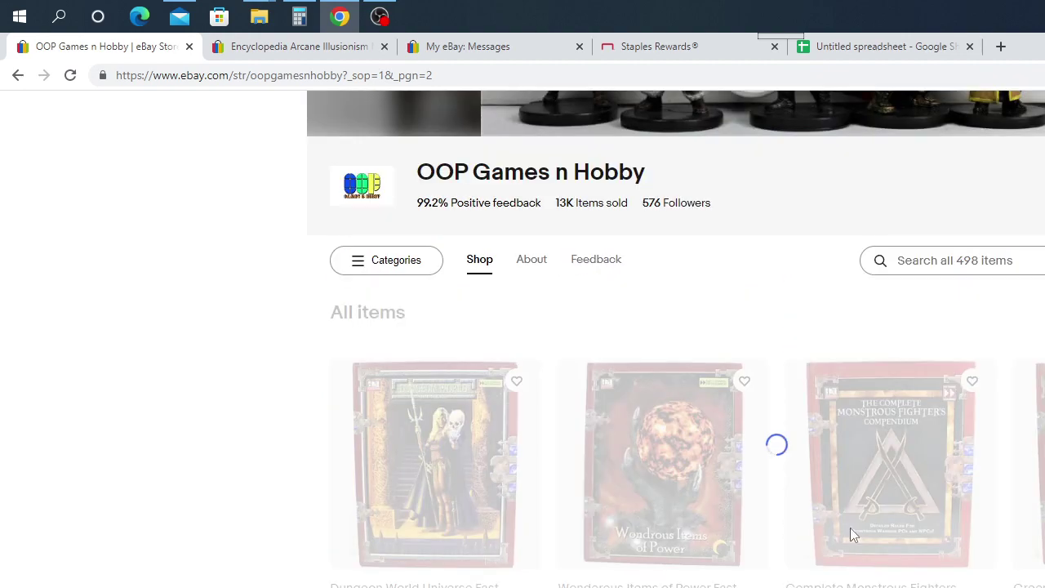
scroll(851, 532, down, 6)
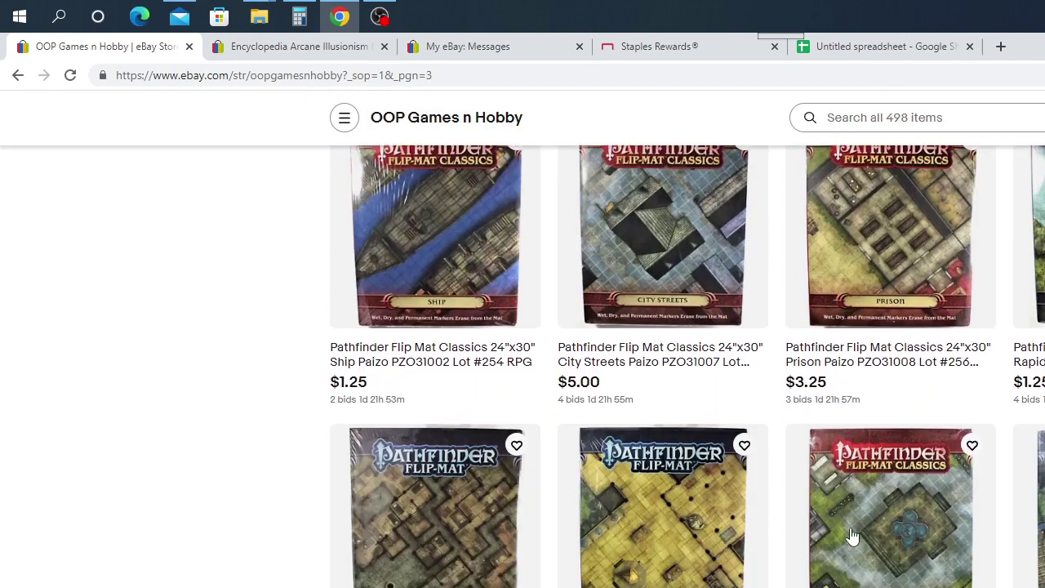
scroll(851, 535, down, 5)
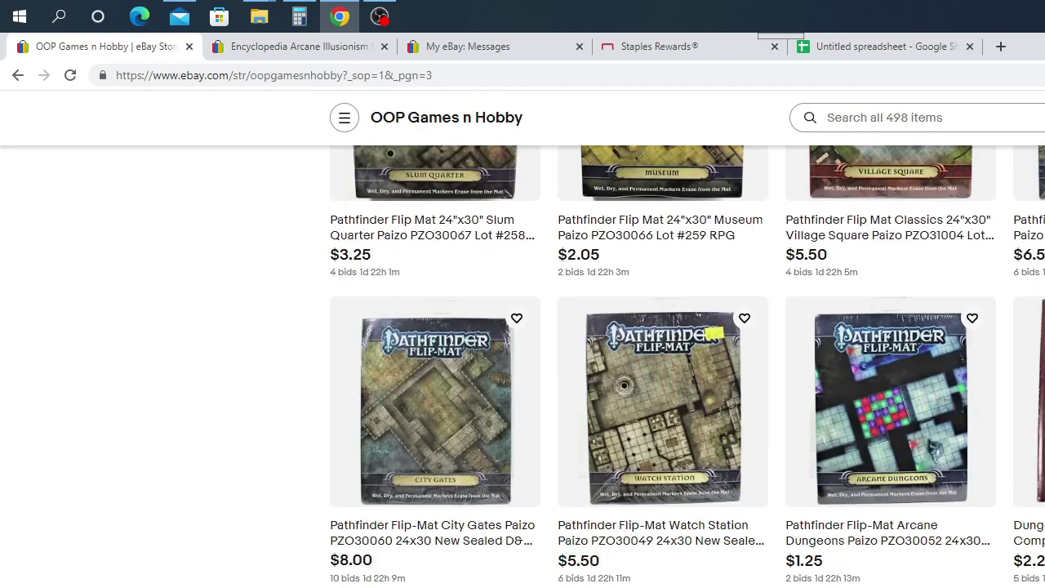
scroll(971, 507, up, 3)
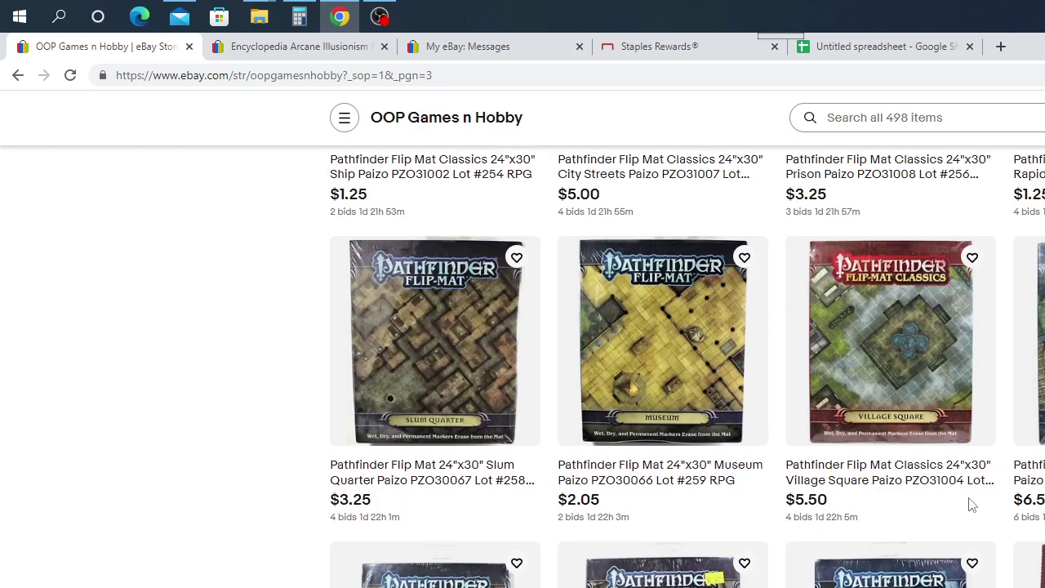
scroll(971, 506, down, 3)
scroll(971, 506, down, 3)
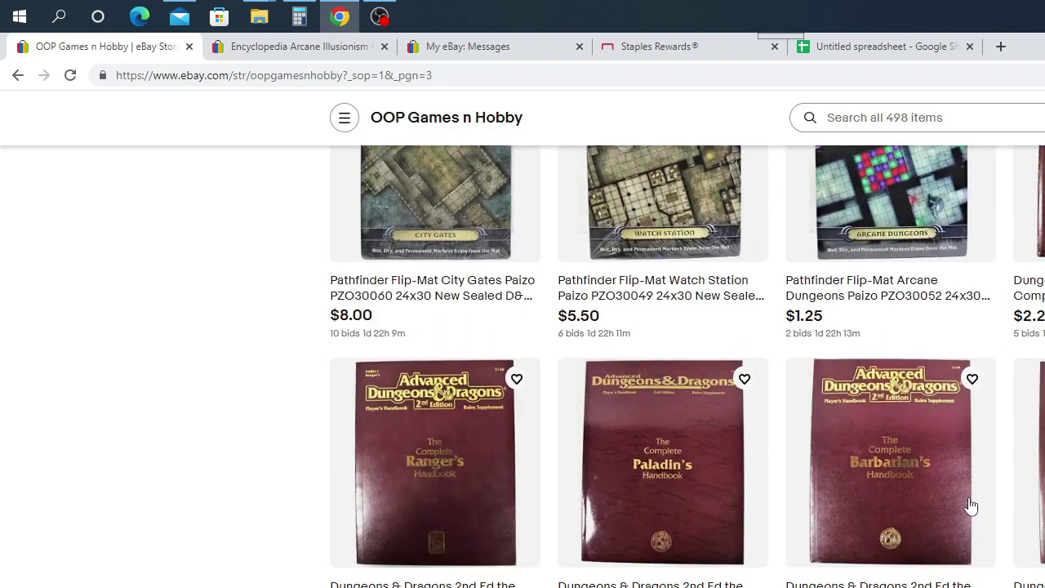
scroll(971, 507, up, 3)
scroll(971, 506, down, 10)
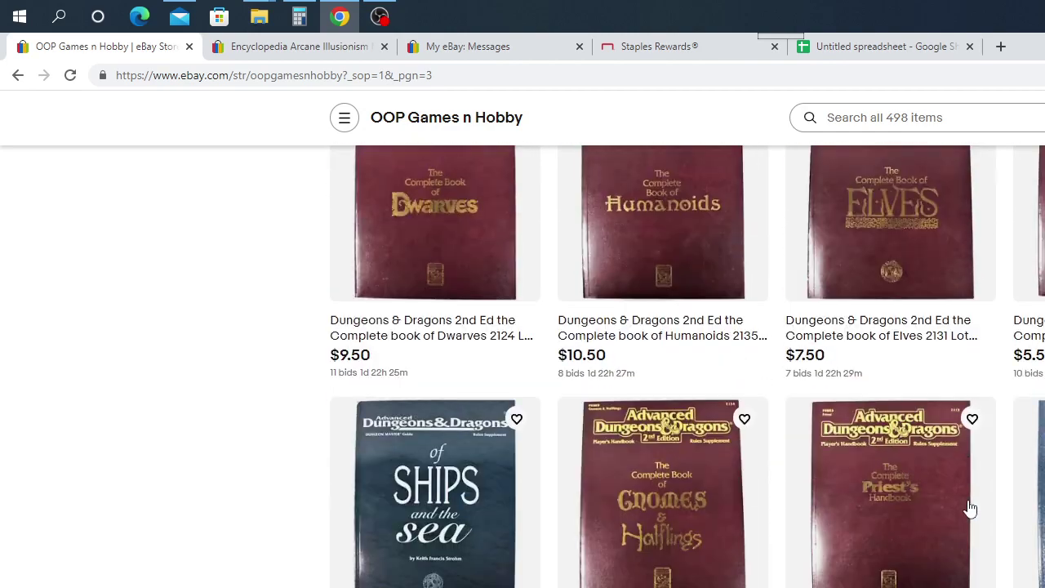
Examine the bids on the third page's Mongoose Publishing Quintessential books, from the Gnome through the Barbarian II
scroll(972, 507, down, 15)
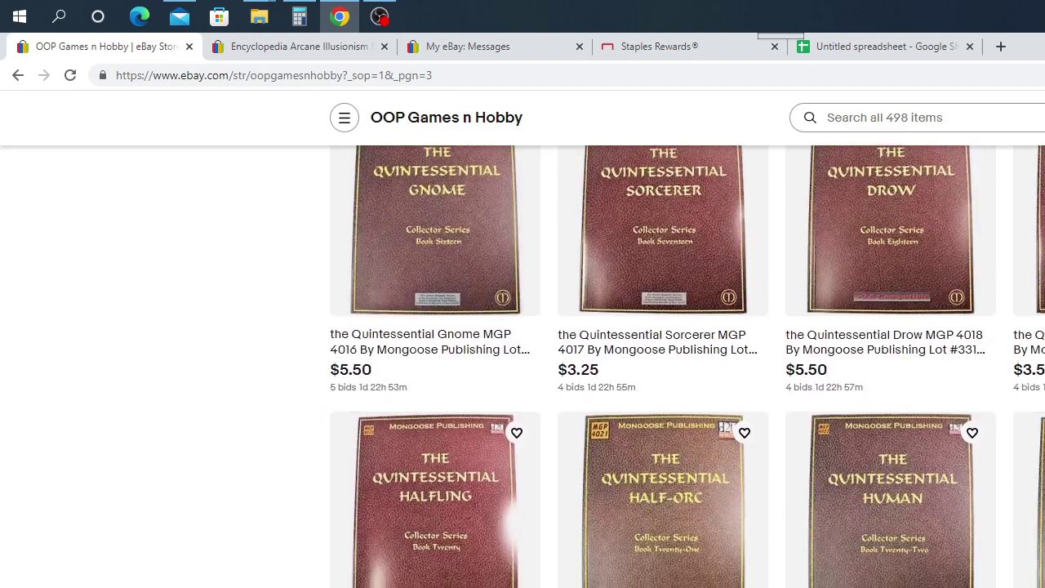
scroll(688, 365, down, 2)
scroll(688, 366, up, 8)
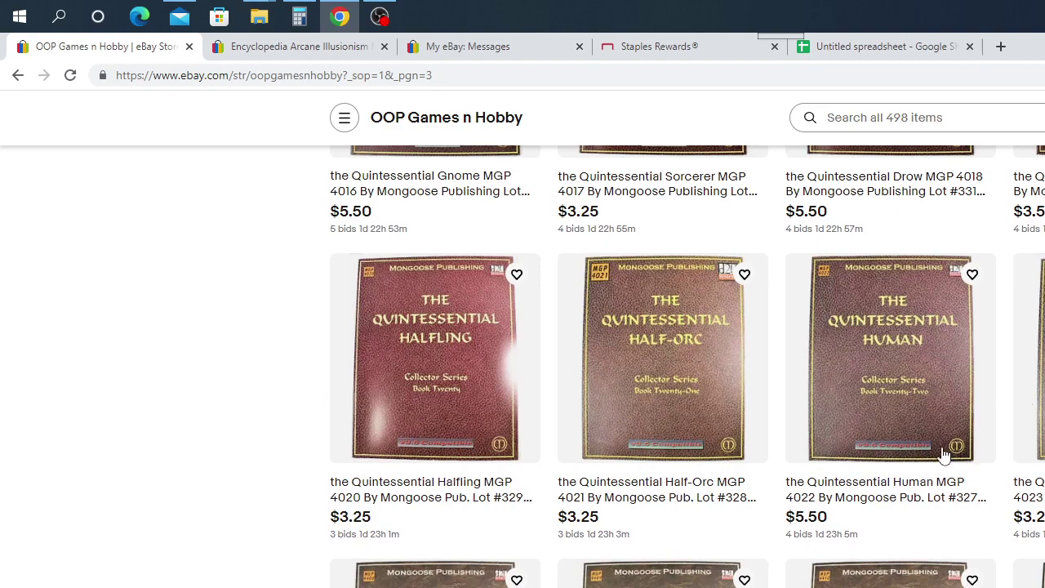
scroll(953, 558, up, 3)
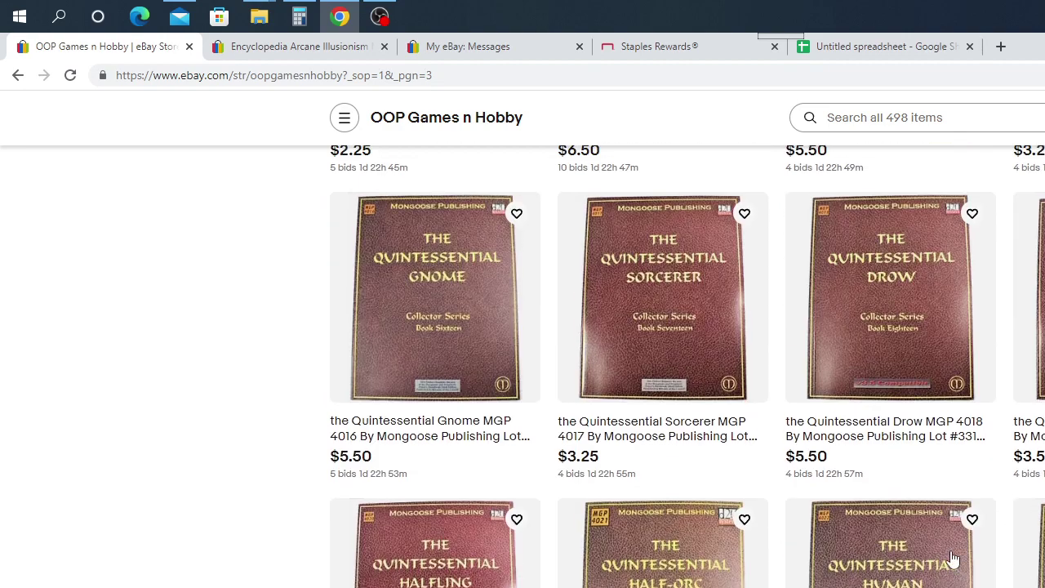
scroll(953, 558, up, 4)
scroll(953, 558, up, 1)
scroll(954, 559, down, 7)
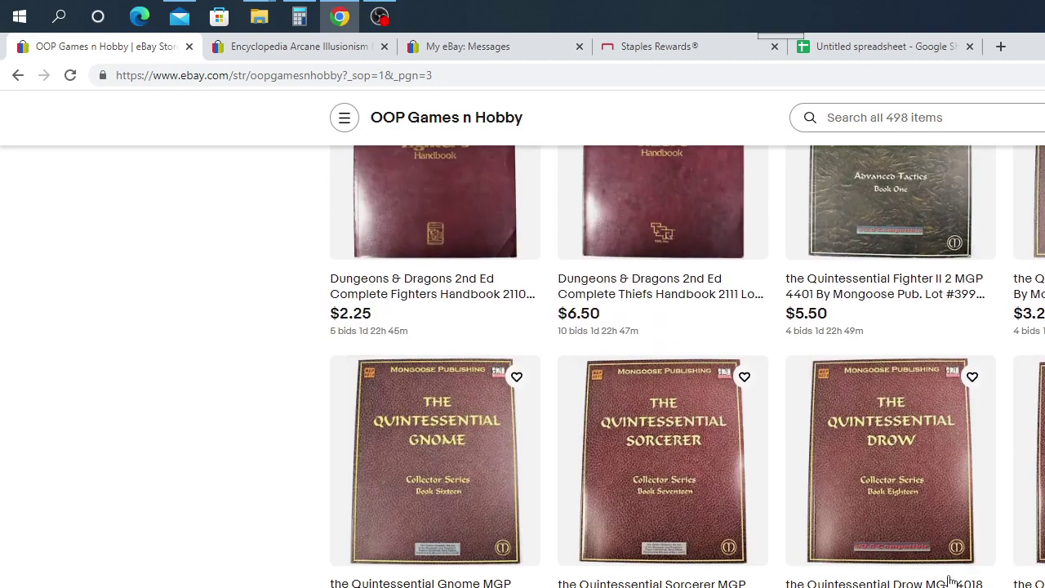
scroll(911, 546, up, 2)
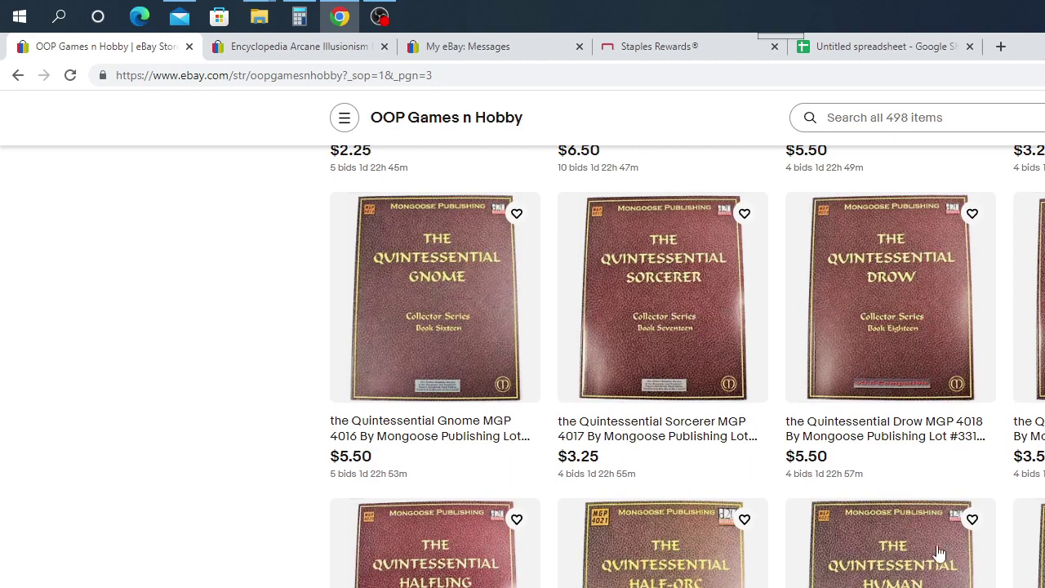
scroll(936, 555, down, 4)
scroll(918, 579, down, 3)
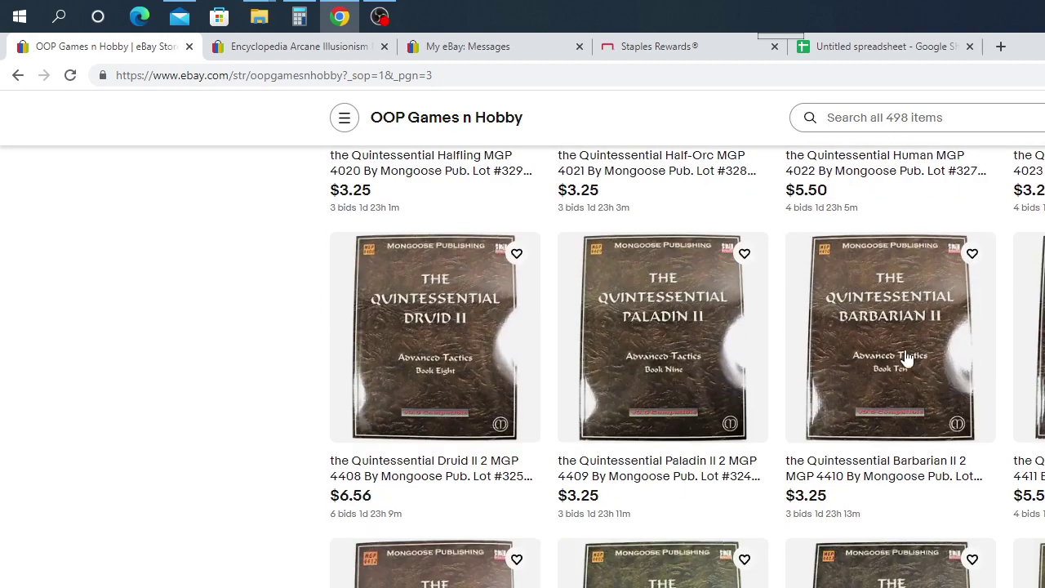
scroll(901, 376, up, 3)
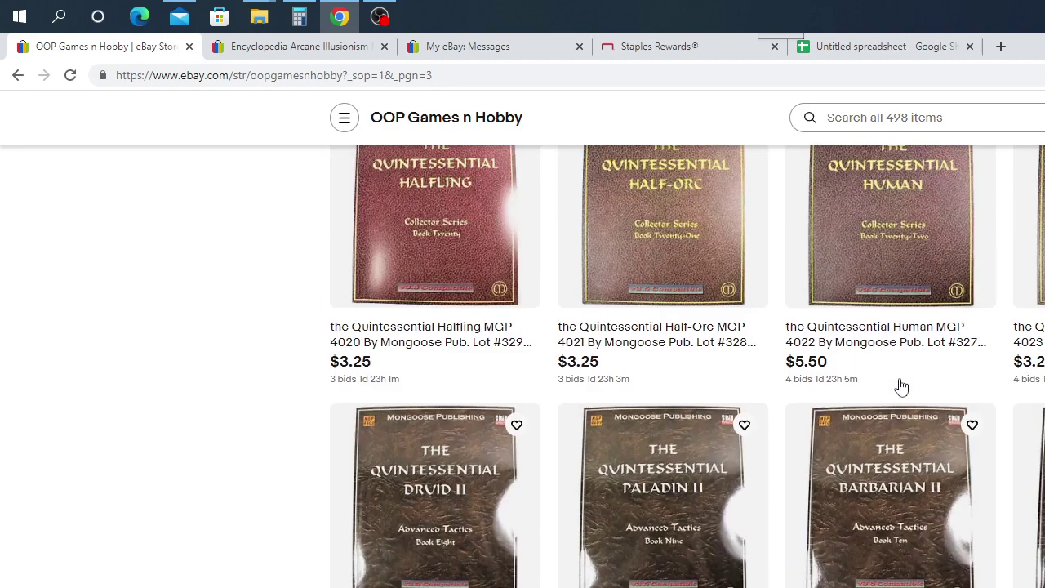
scroll(927, 508, up, 4)
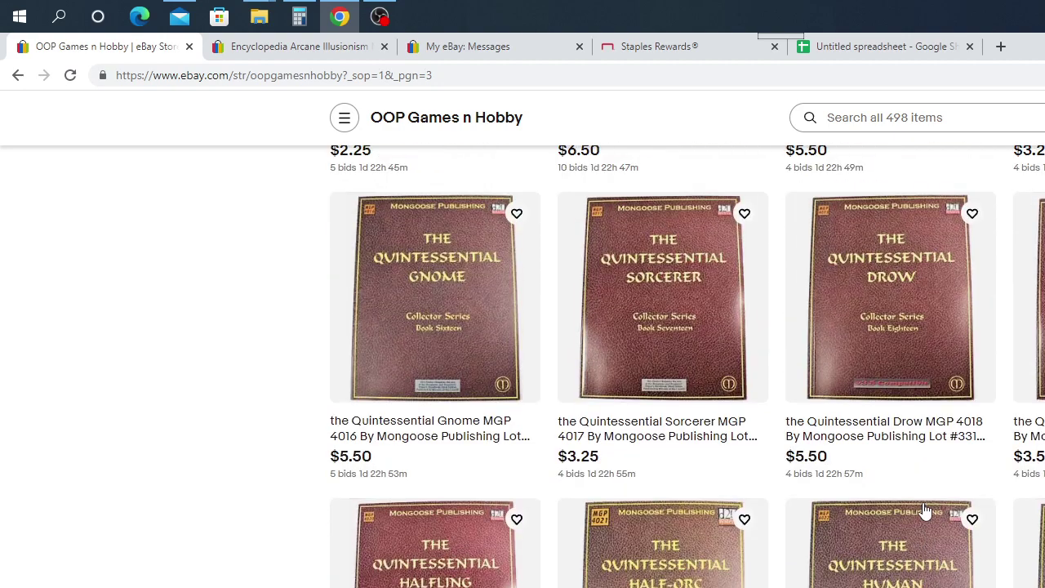
Go back over the bids on the Dungeons & Dragons 2nd Edition handbooks, from Ships and the Sea to the Rangers Handbook
scroll(925, 510, up, 5)
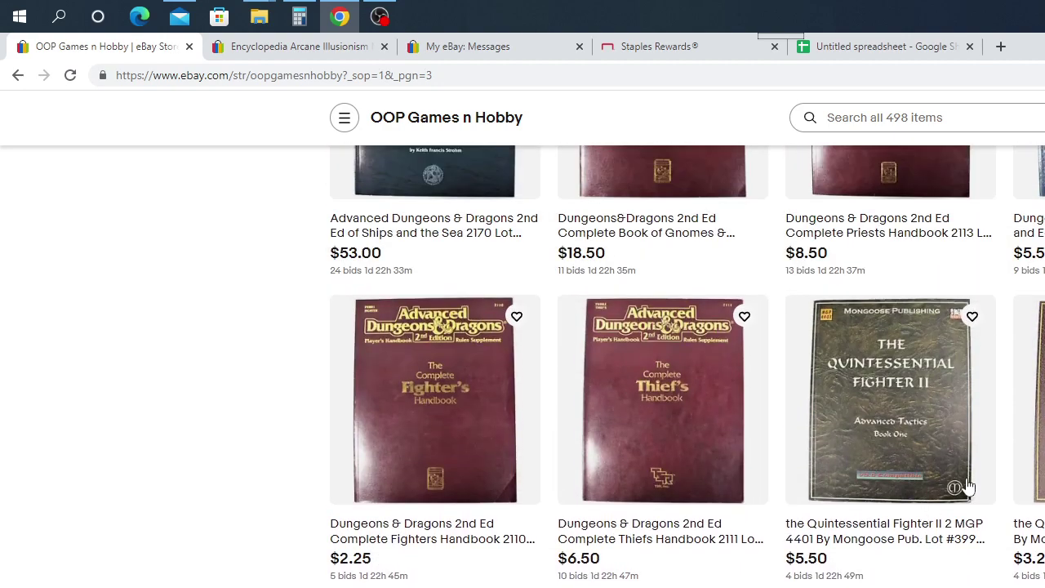
scroll(850, 494, up, 4)
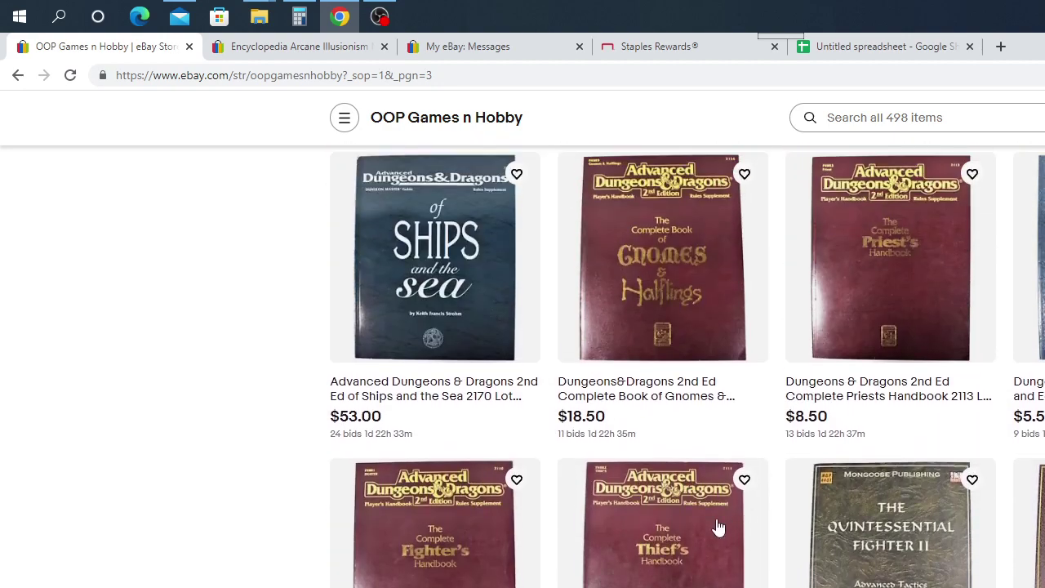
scroll(898, 482, up, 8)
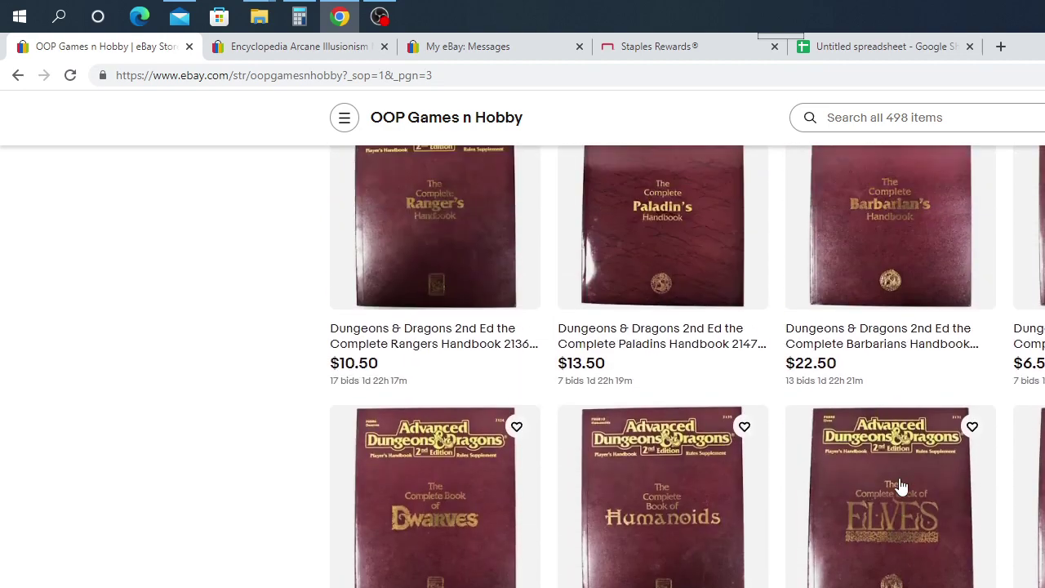
scroll(900, 486, up, 1)
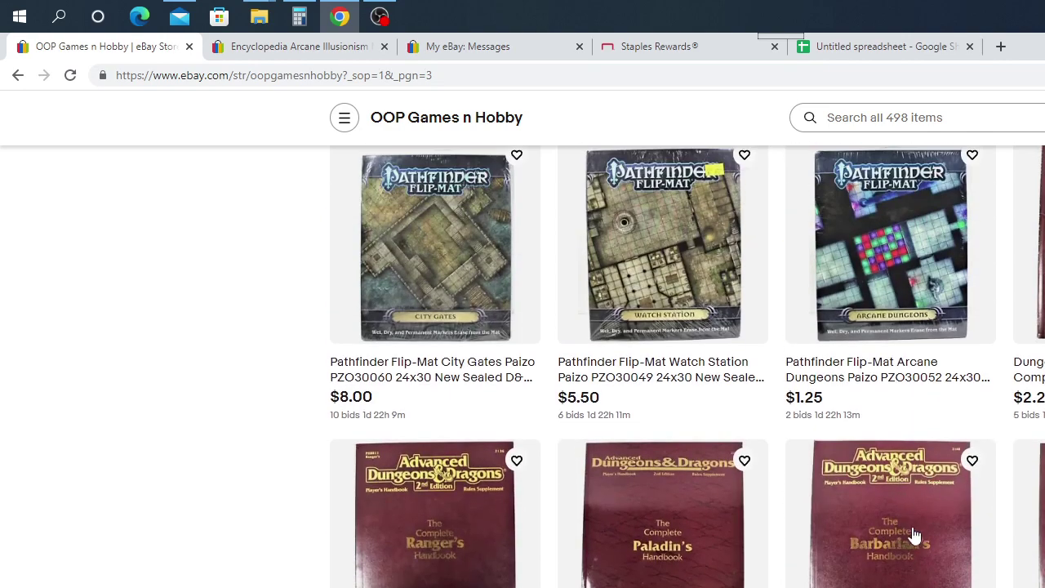
scroll(898, 478, down, 3)
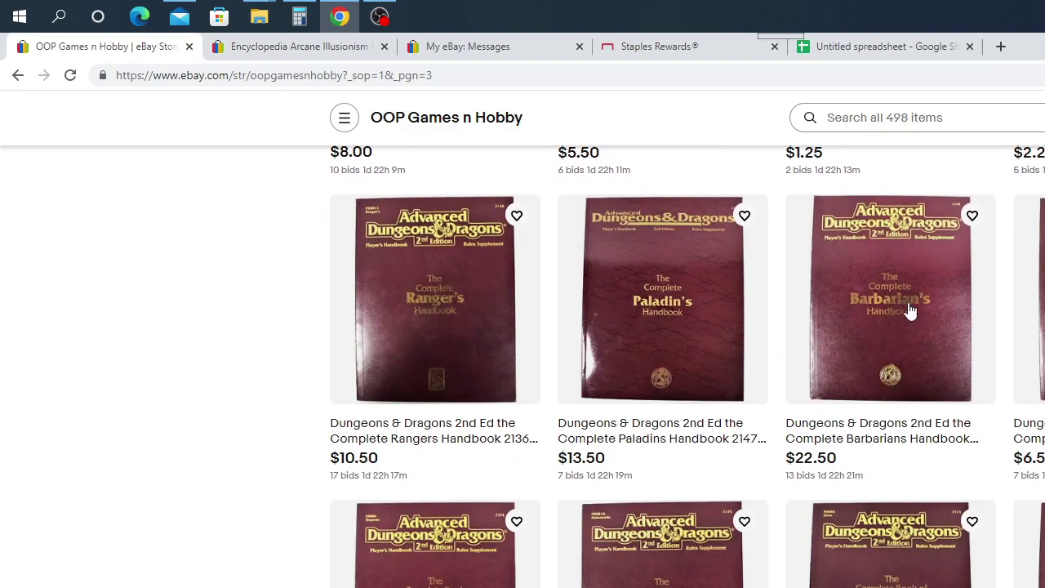
scroll(969, 554, down, 8)
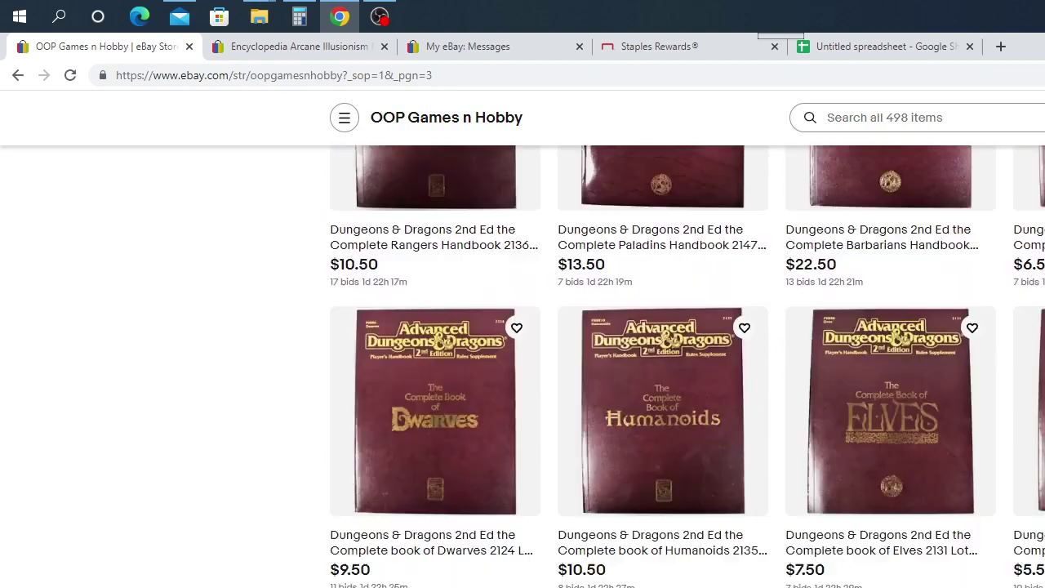
Go to the store's fourth page and examine the bids on the Quintessential books and the Chessex dice sets
scroll(969, 554, down, 20)
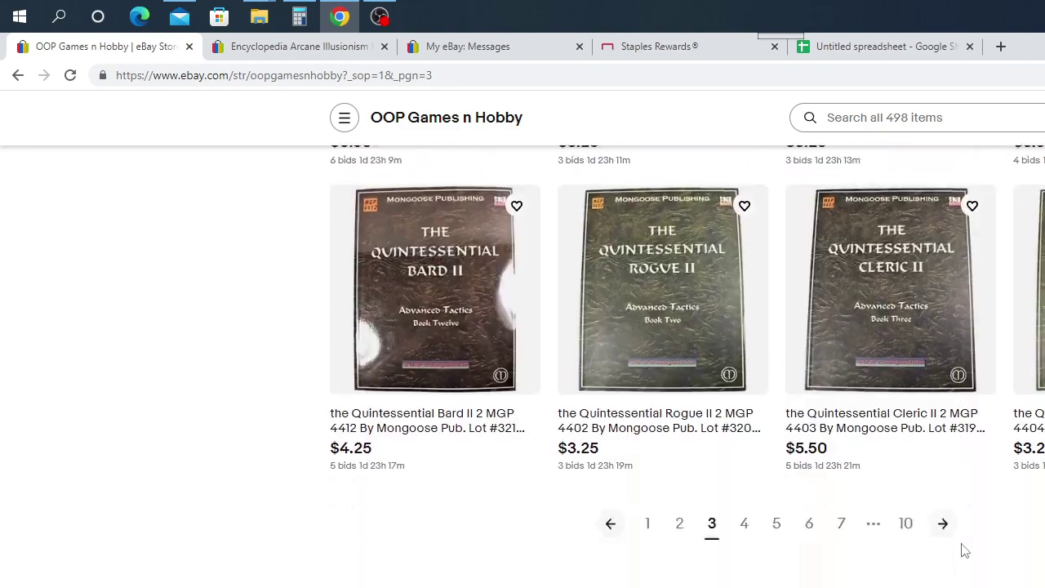
click(745, 423)
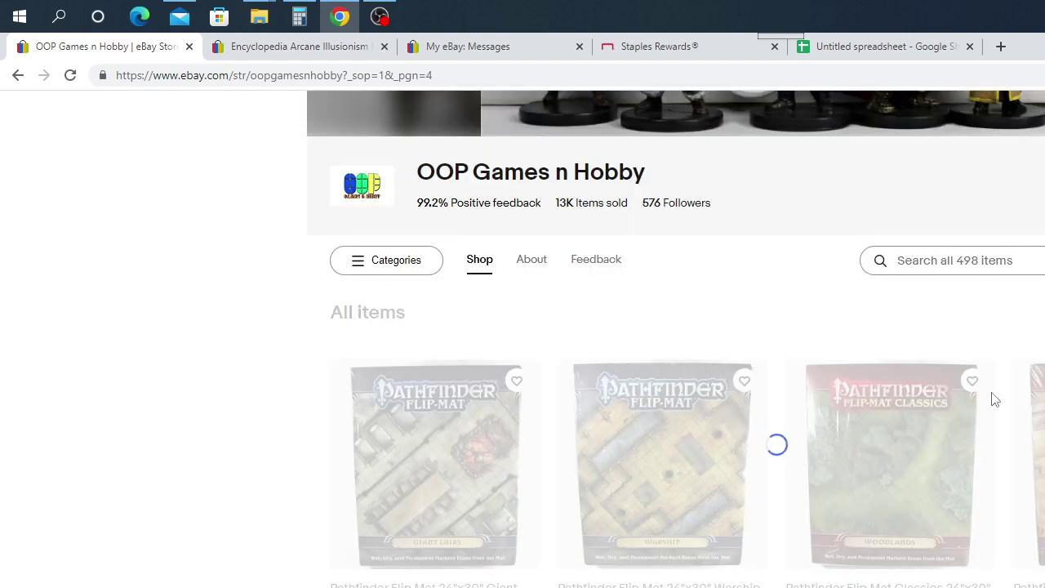
scroll(797, 401, down, 3)
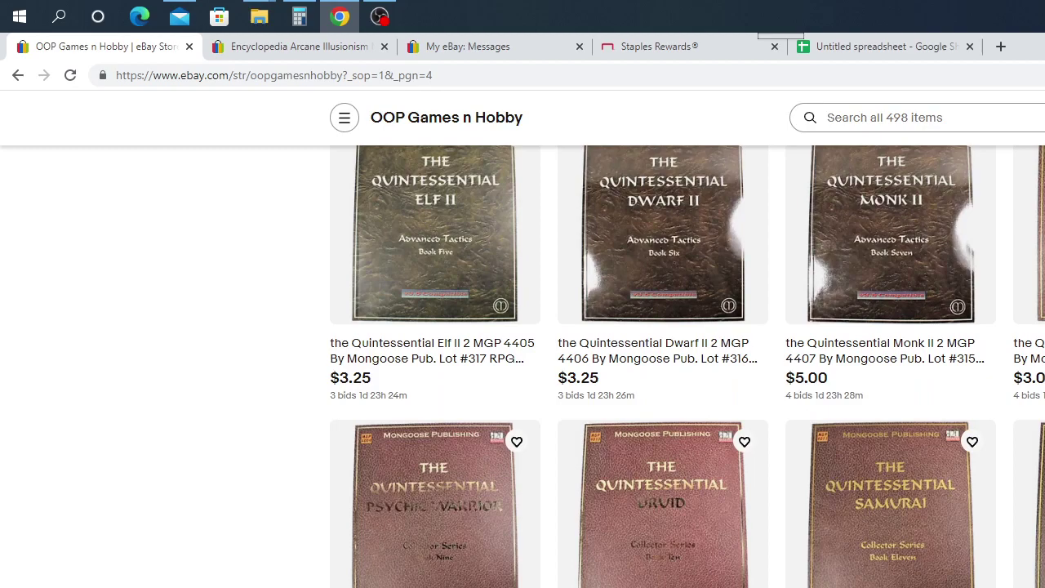
scroll(737, 532, down, 2)
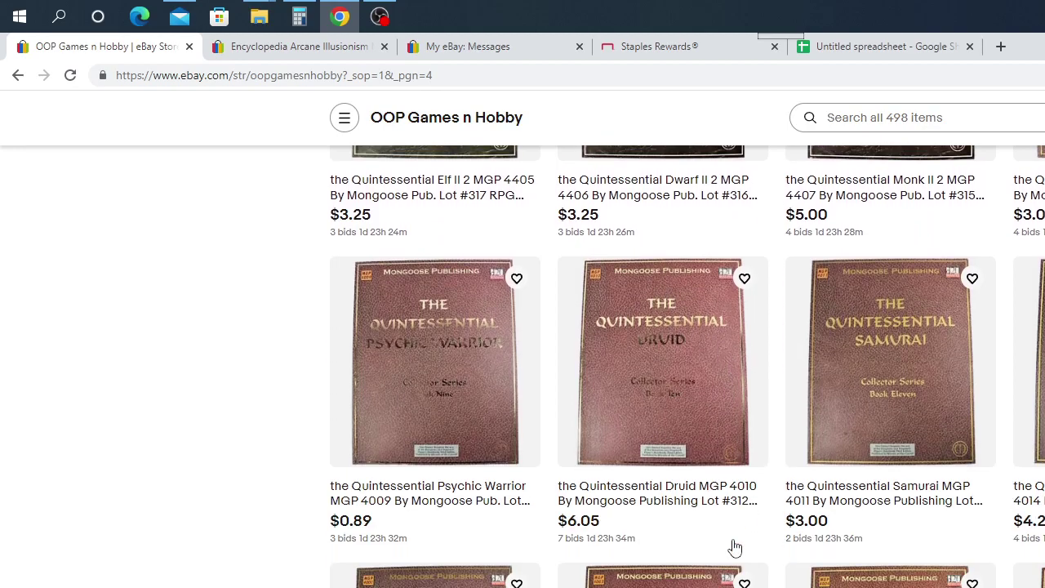
scroll(736, 547, down, 11)
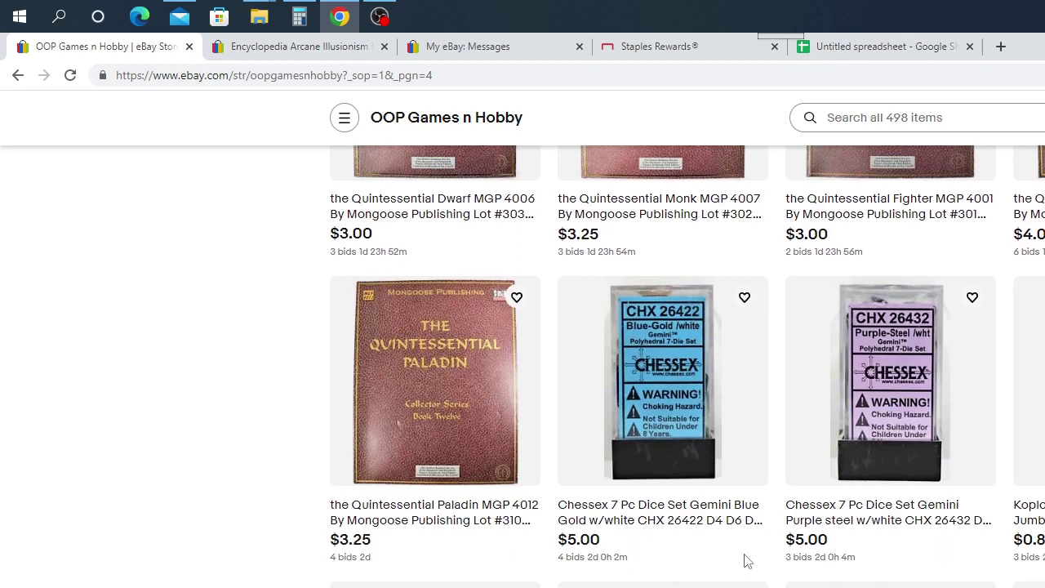
Examine the bids on the fourth page's remaining Chessex, Crystal Caste and Koplow dice sets and the Dungeons & Dragons 3.0/3.5 books
scroll(745, 560, down, 6)
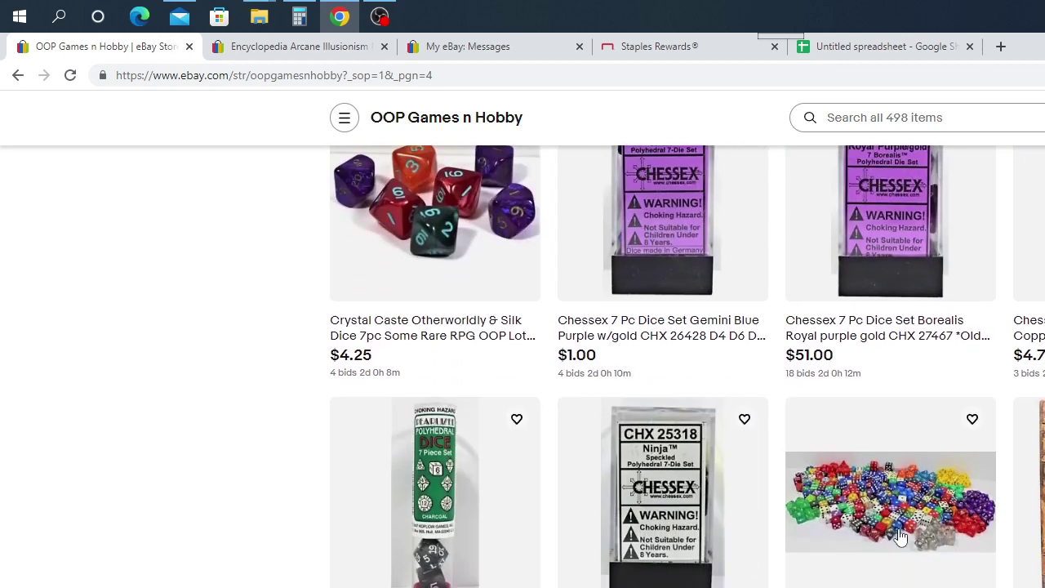
scroll(898, 538, up, 2)
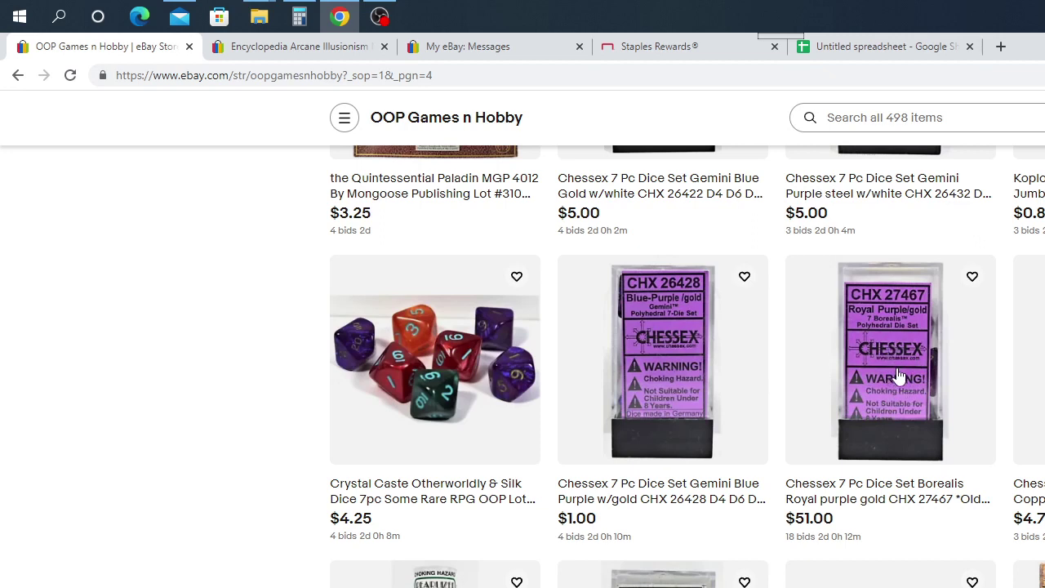
scroll(898, 376, down, 1)
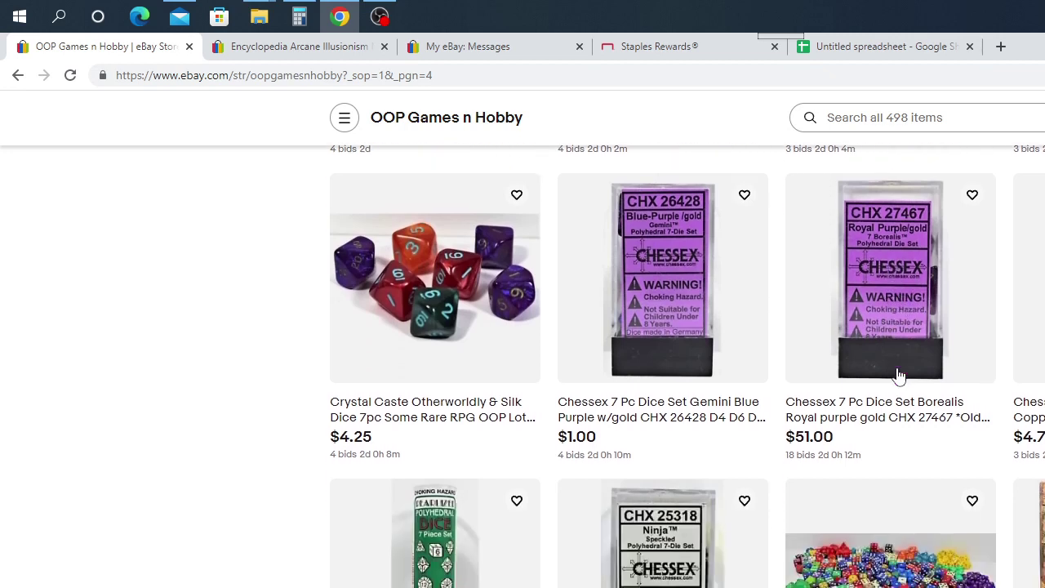
scroll(898, 375, down, 2)
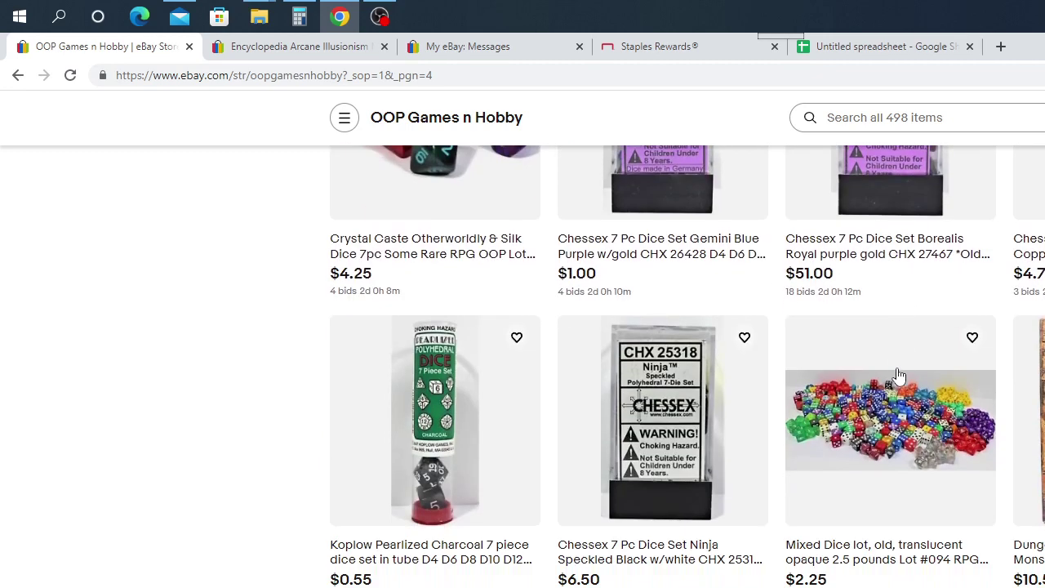
scroll(899, 375, up, 4)
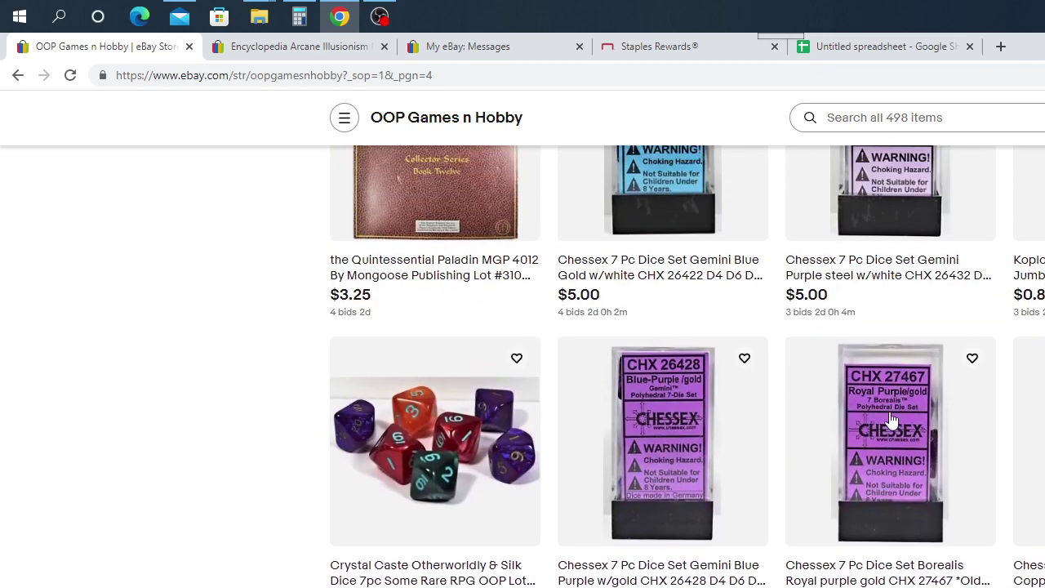
scroll(891, 419, down, 1)
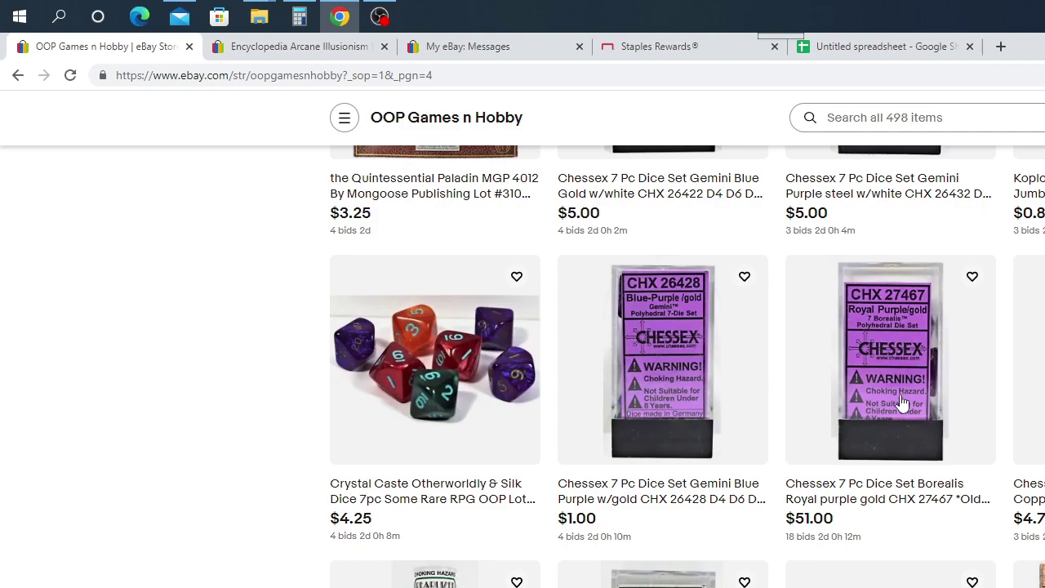
scroll(882, 425, down, 8)
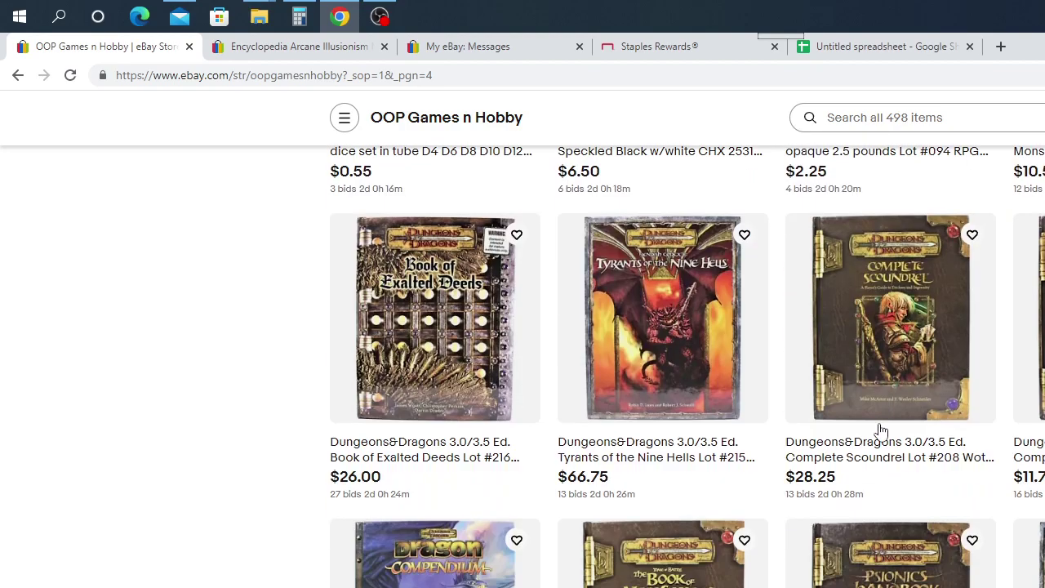
scroll(882, 430, down, 15)
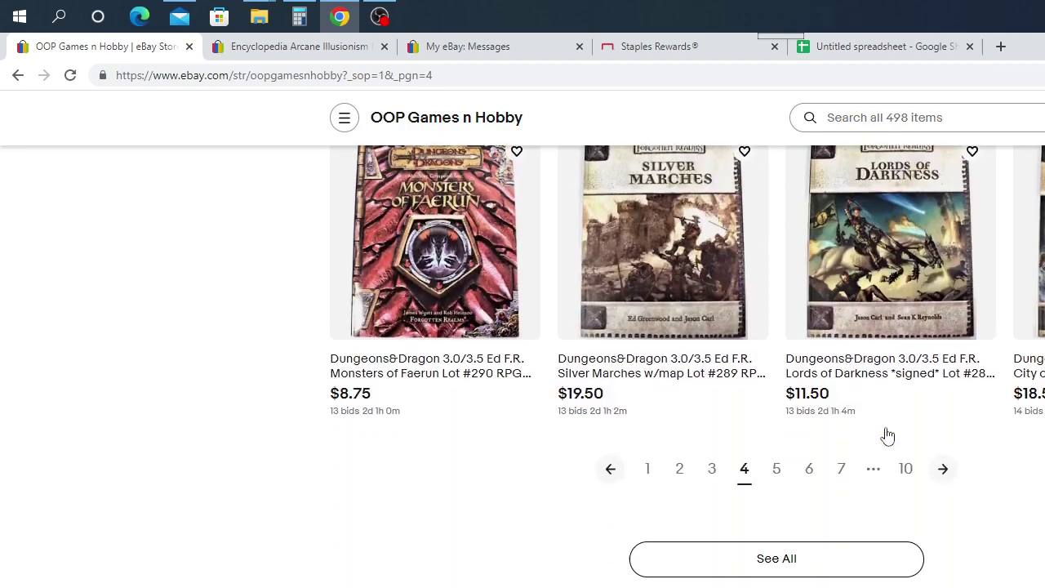
Go to the store's fifth page and examine the bids from the Dungeons & Dragons 3.0/3.5 books to the Ravenloft set and Tome of Drow Lore
click(777, 469)
scroll(866, 491, down, 10)
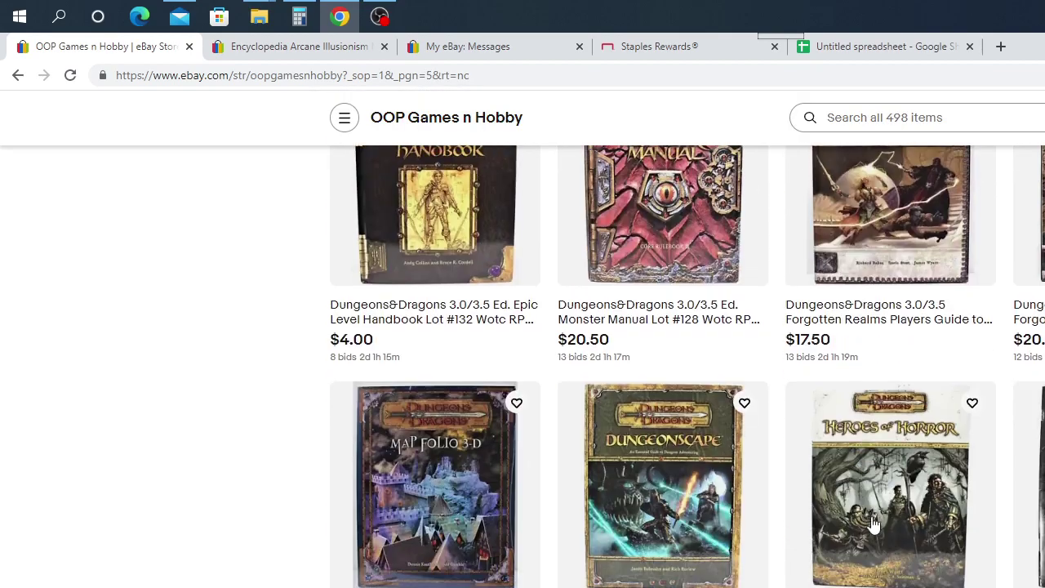
scroll(872, 523, down, 9)
scroll(917, 554, up, 2)
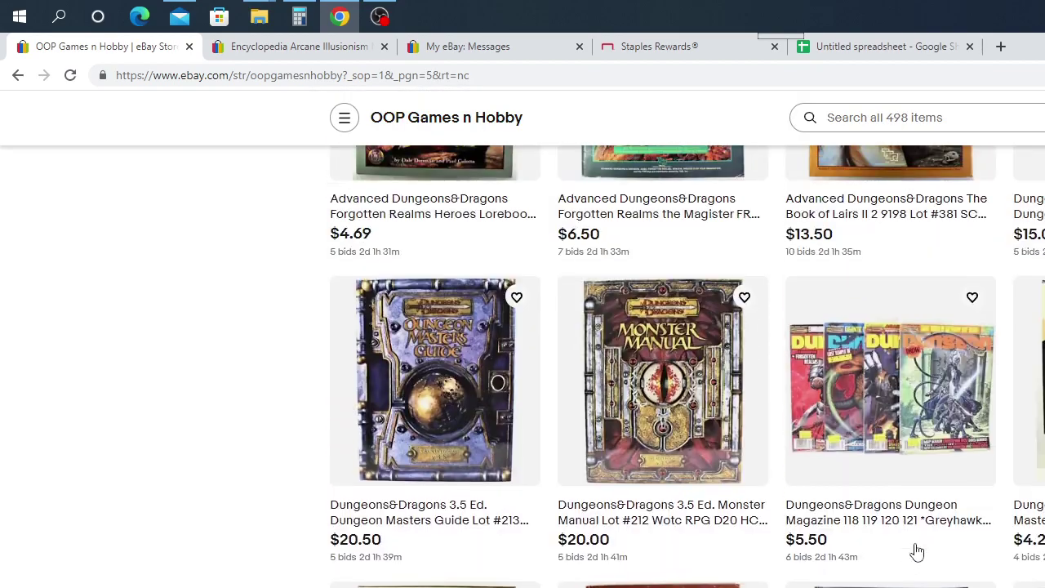
scroll(917, 553, up, 1)
scroll(916, 554, down, 8)
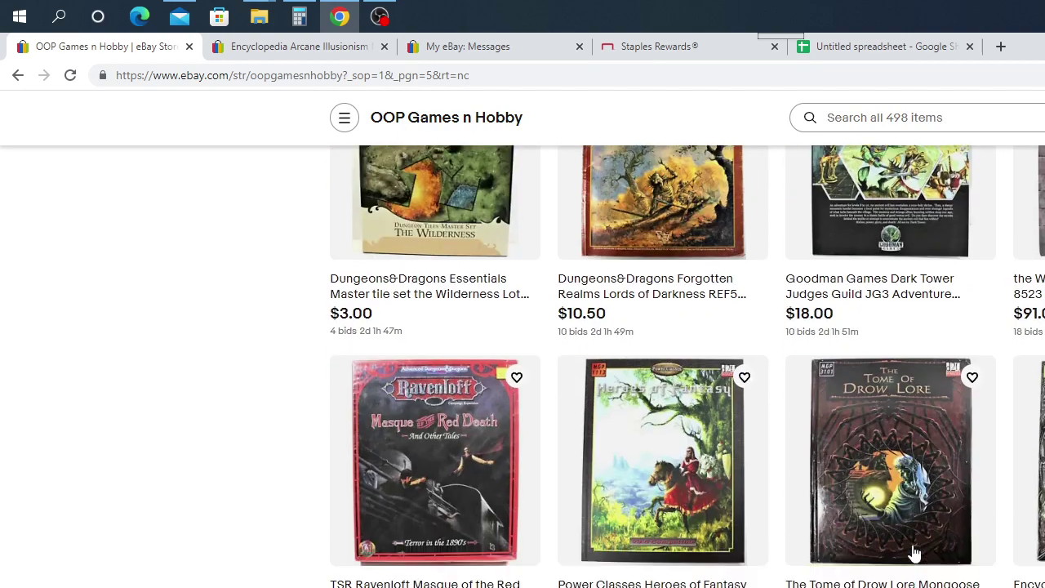
scroll(915, 555, down, 2)
scroll(919, 476, down, 1)
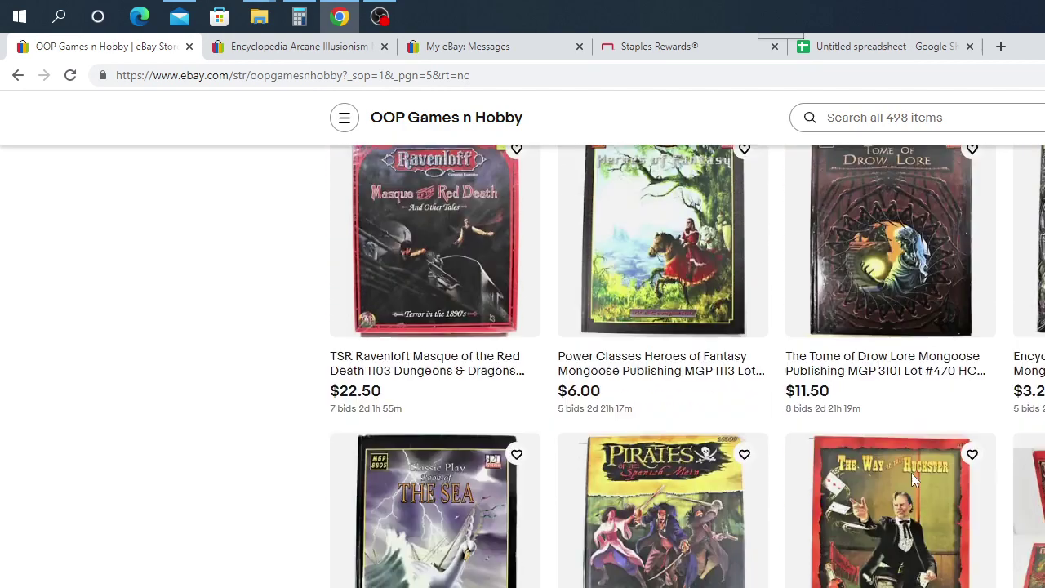
Examine the bids on the rest of the fifth page, from Classic Play Book of the Sea to the Cyberpunk 2020 sourcebooks
scroll(911, 472, down, 2)
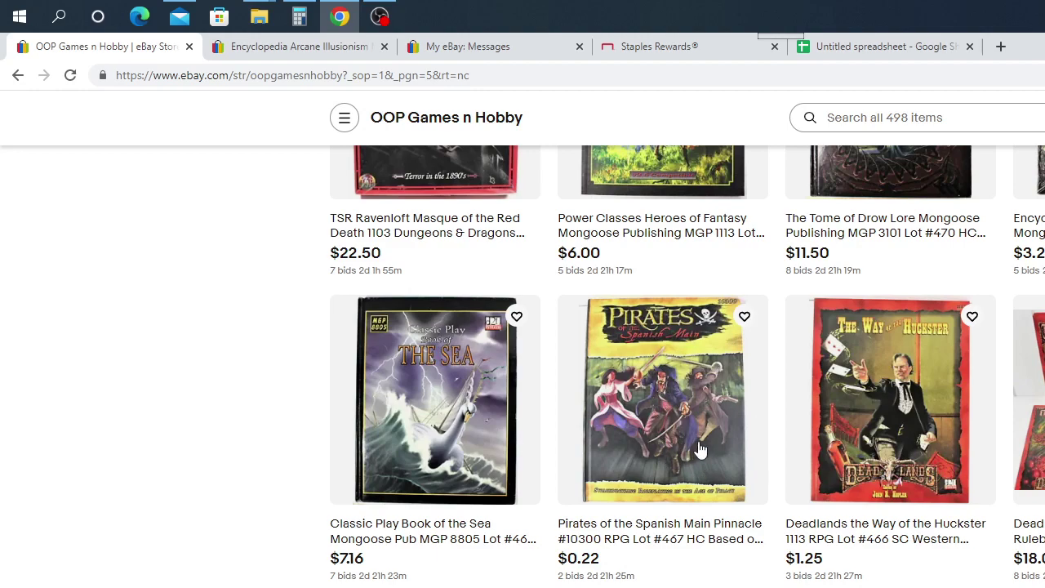
scroll(905, 472, down, 3)
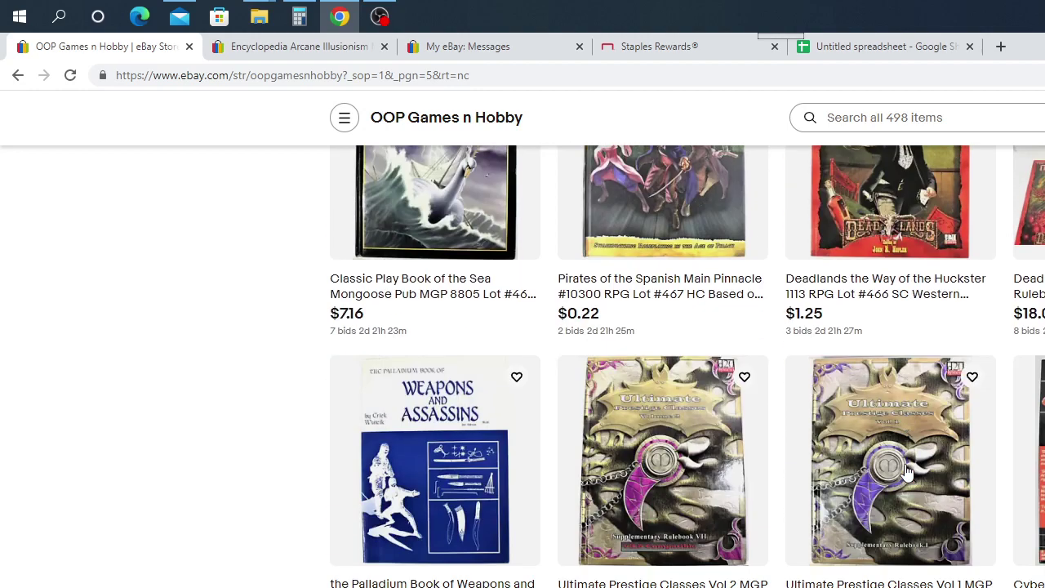
scroll(905, 472, down, 2)
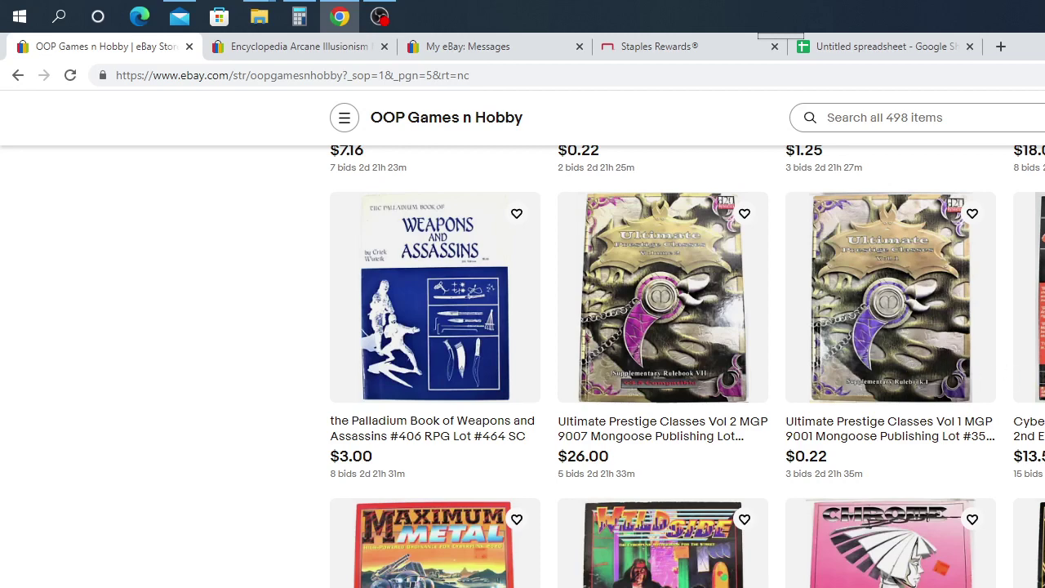
scroll(688, 366, down, 1)
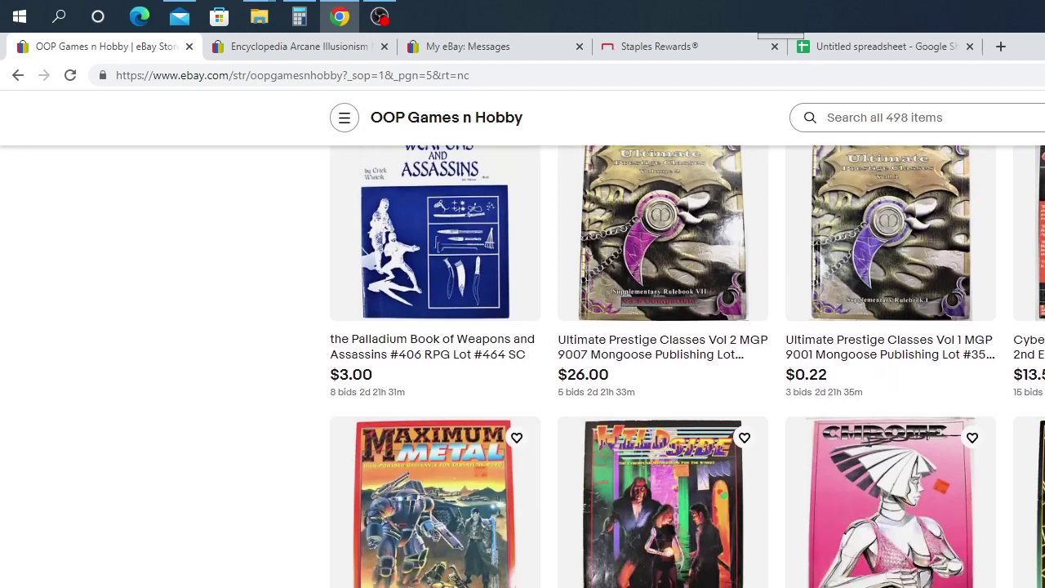
scroll(992, 439, down, 10)
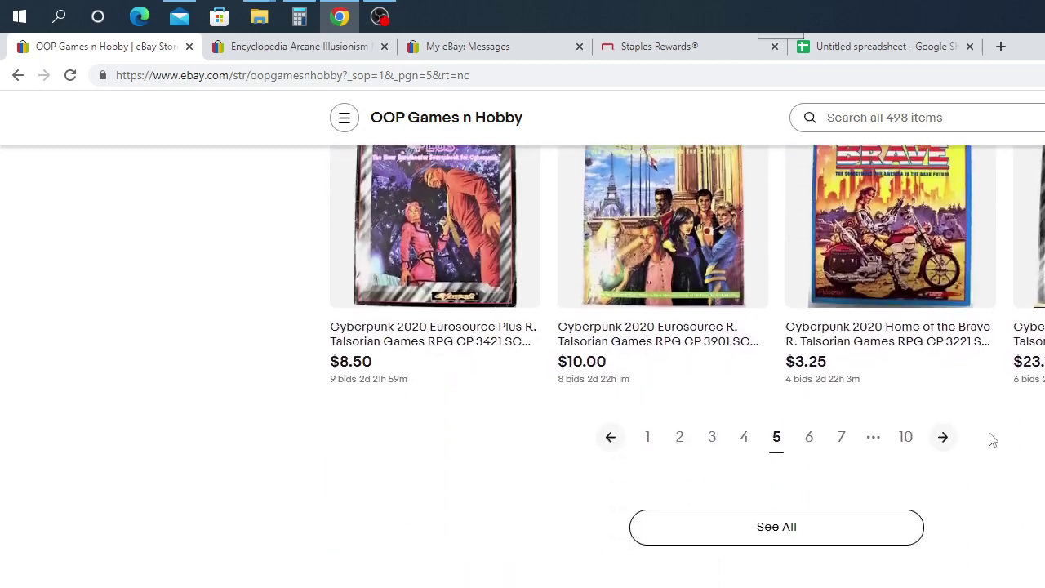
Go to the store's sixth page and examine the bids on the Wizards Spell Compendium and Priest Spell Compendium volumes
click(808, 435)
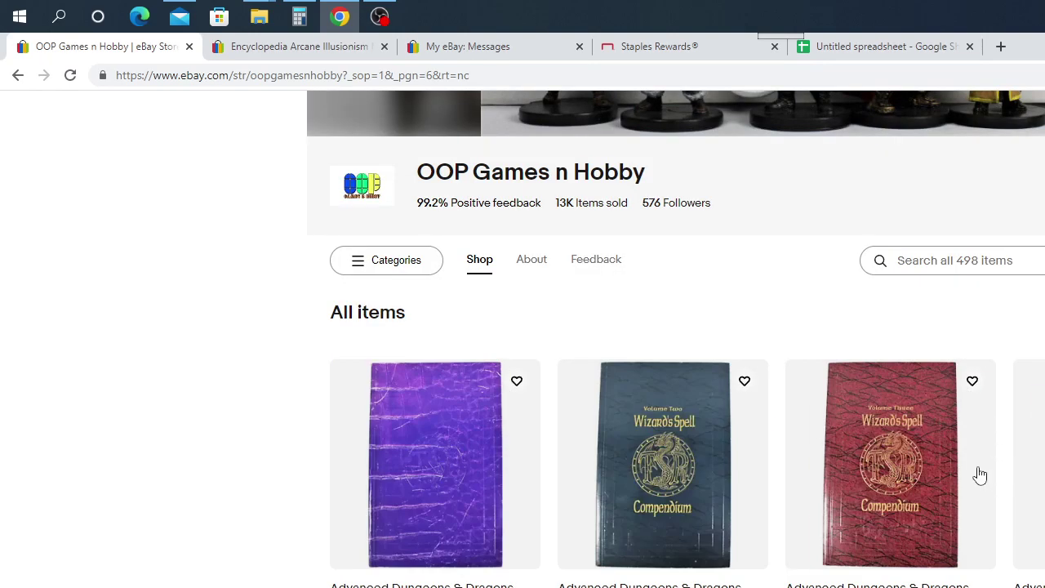
scroll(980, 475, down, 3)
scroll(947, 461, up, 2)
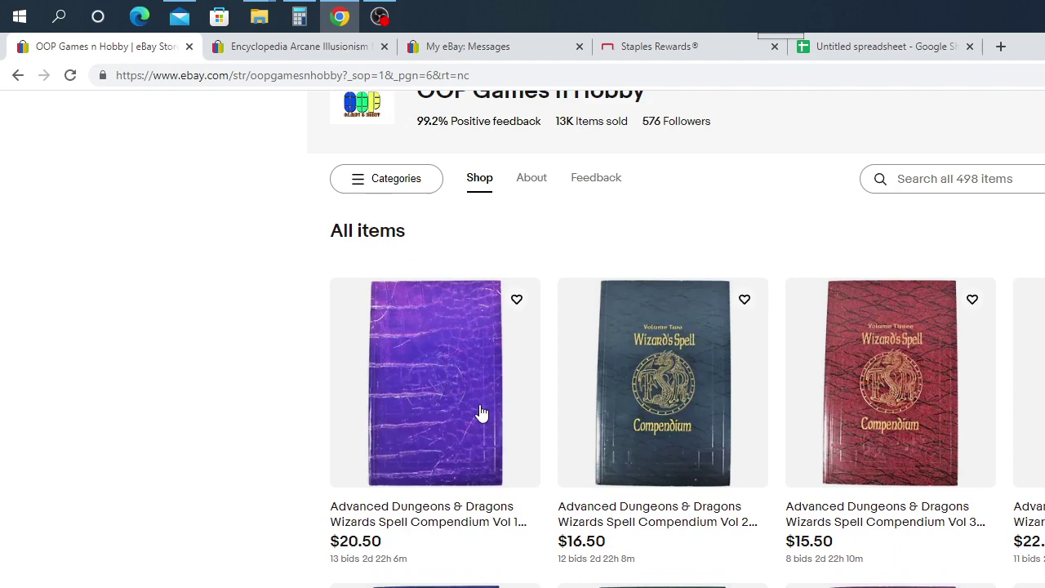
scroll(482, 412, down, 2)
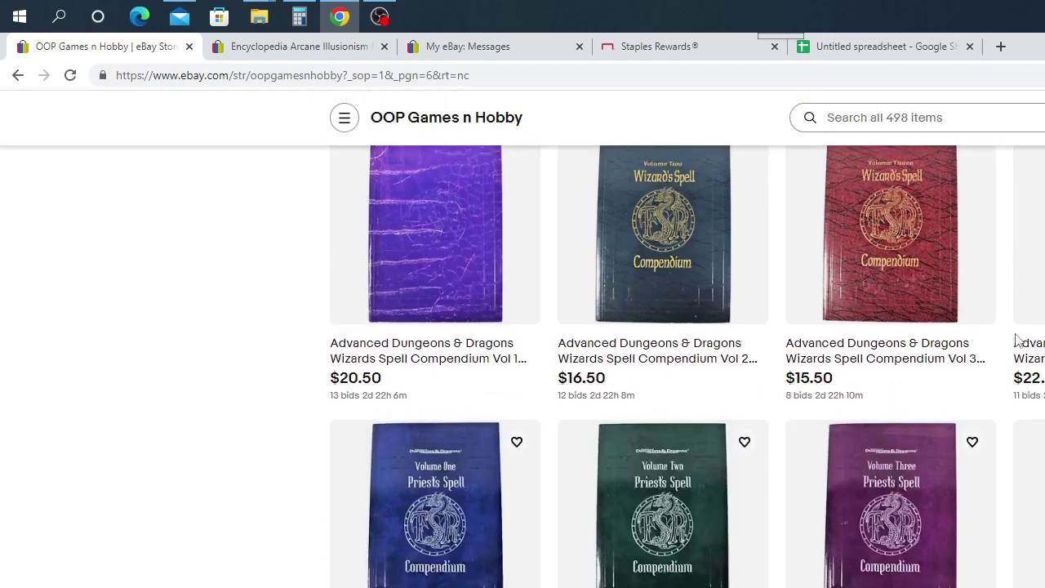
scroll(1020, 341, down, 2)
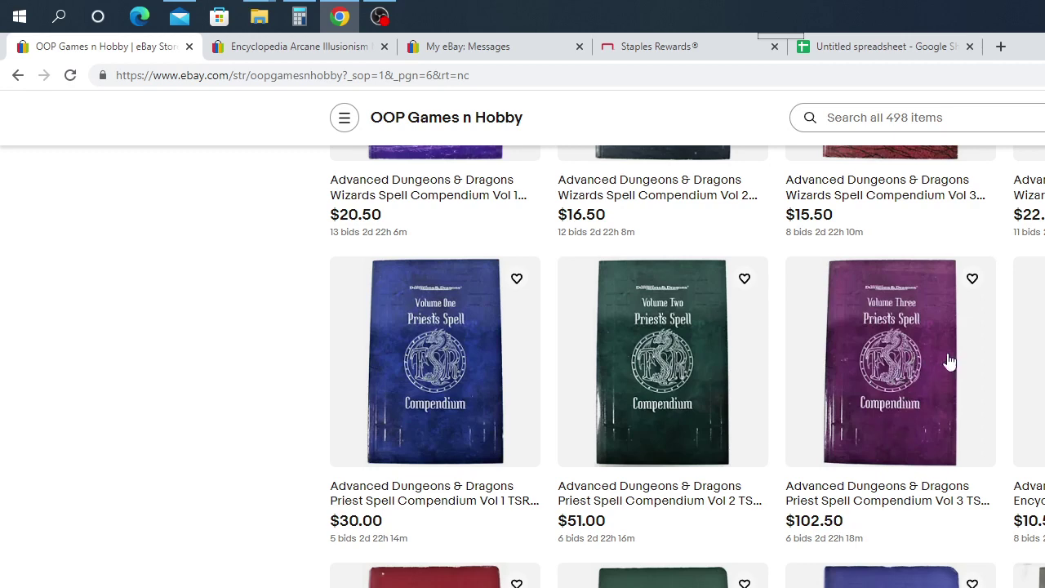
Compare the bids on the Priest Spell Compendium volumes with those on Encyclopedia Magica volumes 2 to 4
scroll(663, 367, down, 3)
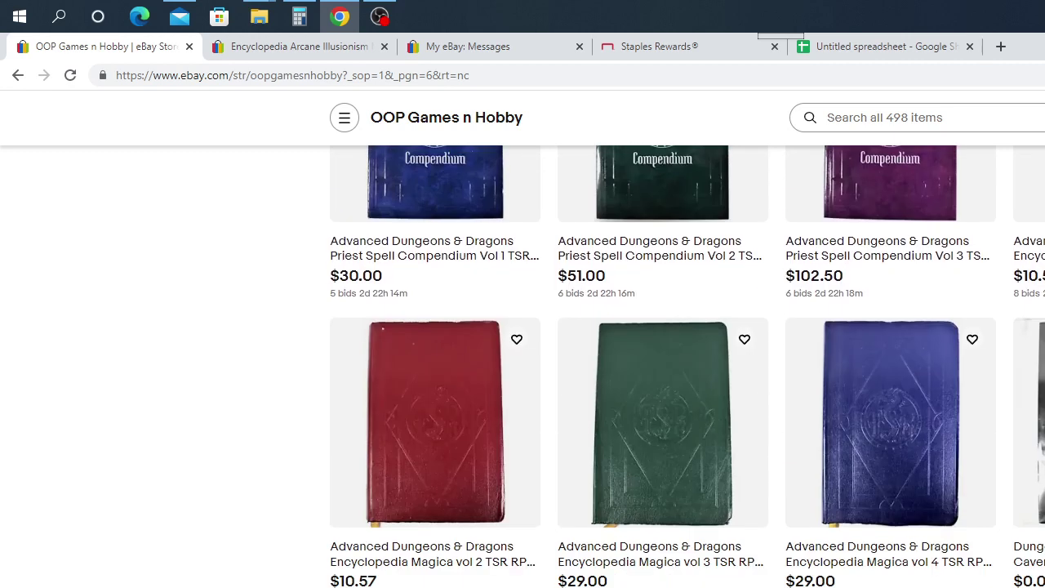
scroll(688, 366, up, 1)
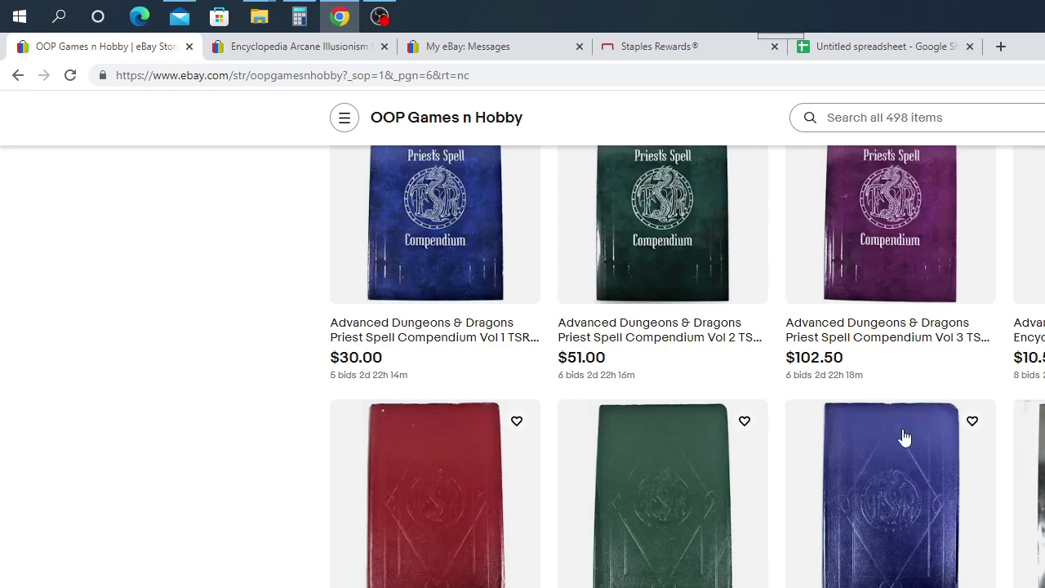
scroll(895, 466, down, 1)
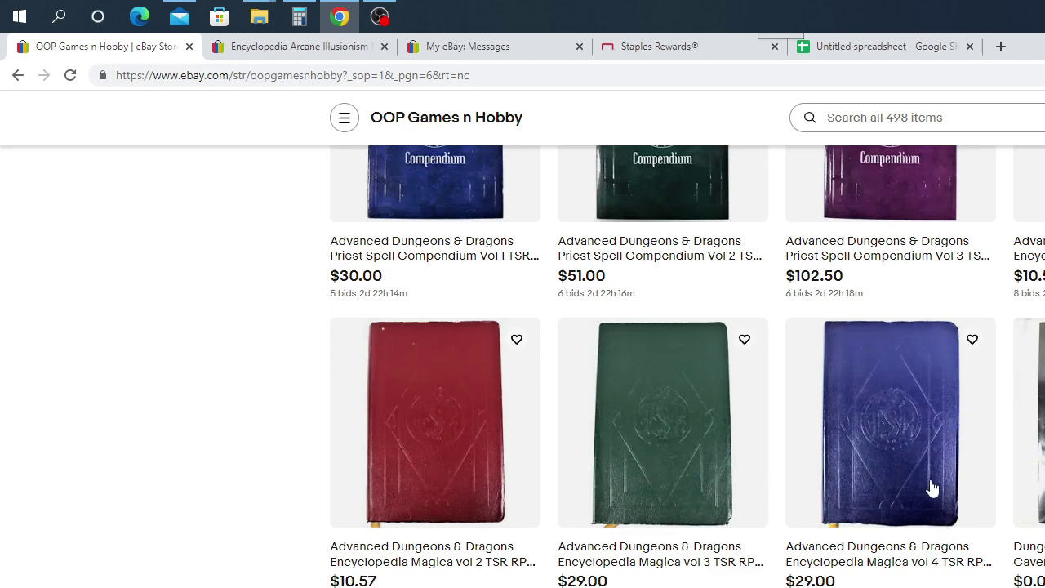
scroll(931, 488, up, 2)
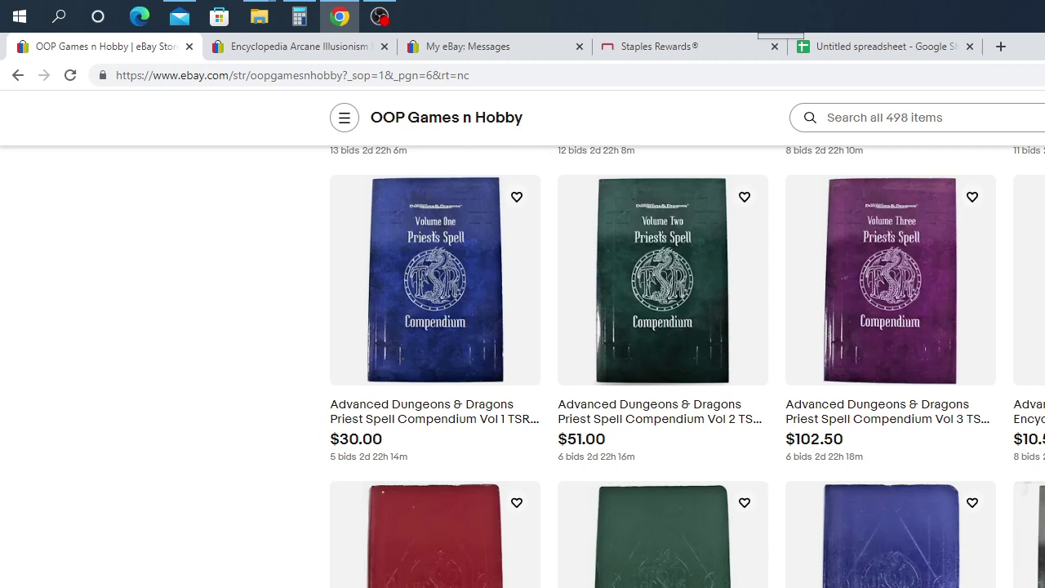
scroll(688, 366, down, 1)
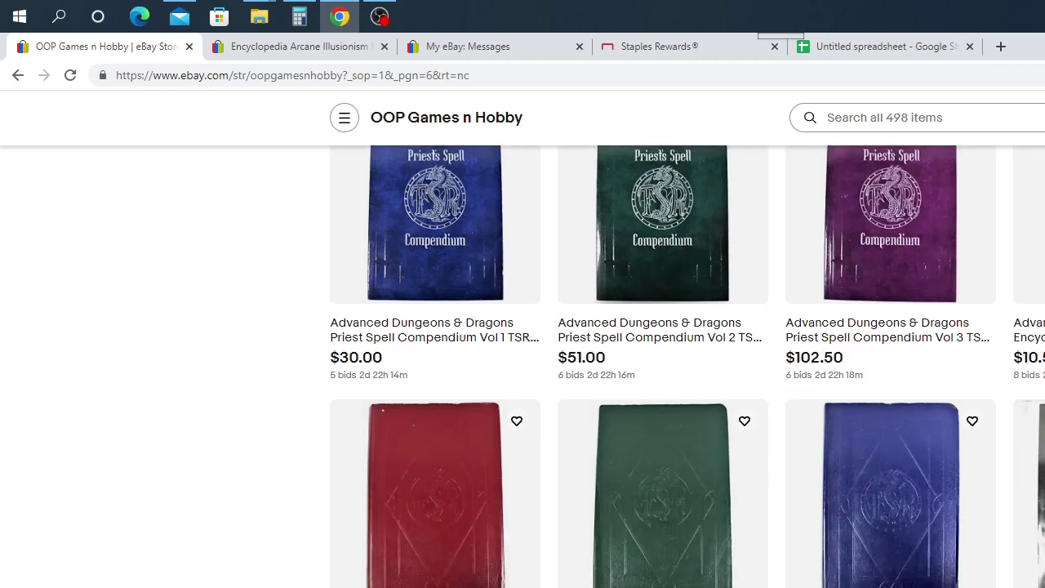
scroll(687, 366, down, 2)
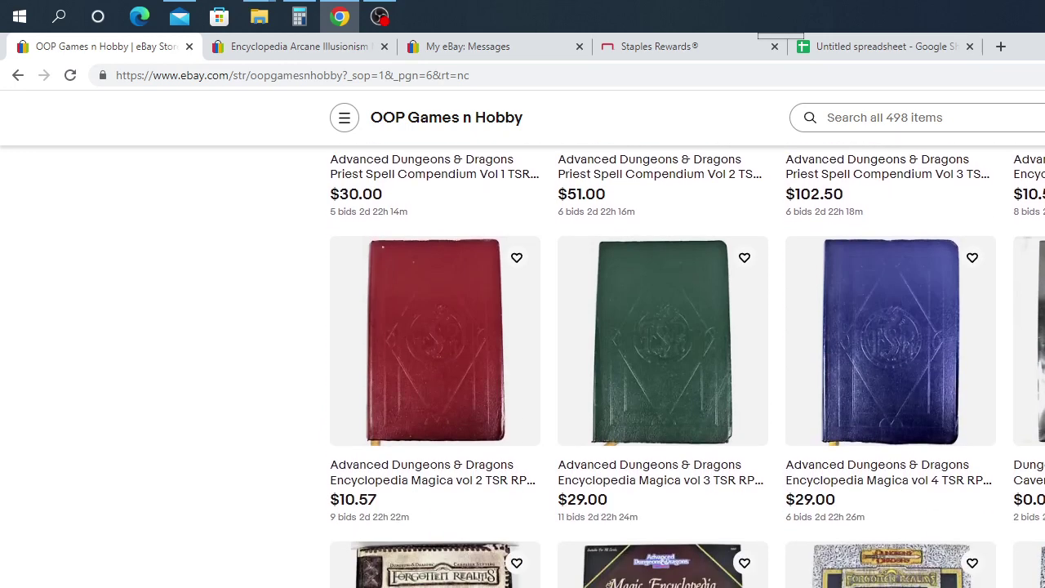
Examine the bids on the sixth page's Dungeons & Dragons books, from the Forgotten Realms Campaign Setting to the Tome of Magic
scroll(981, 416, down, 4)
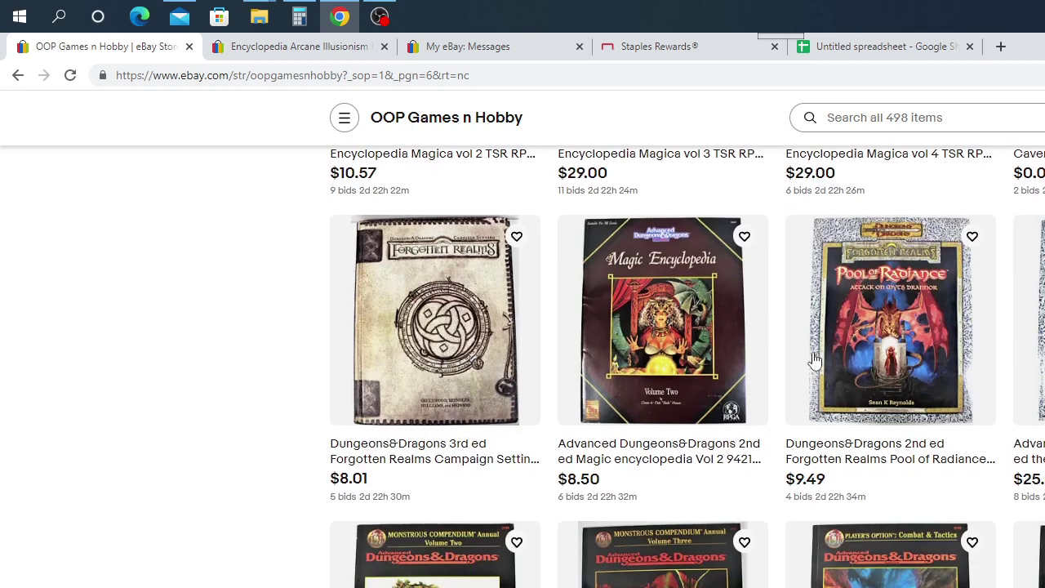
scroll(999, 373, down, 2)
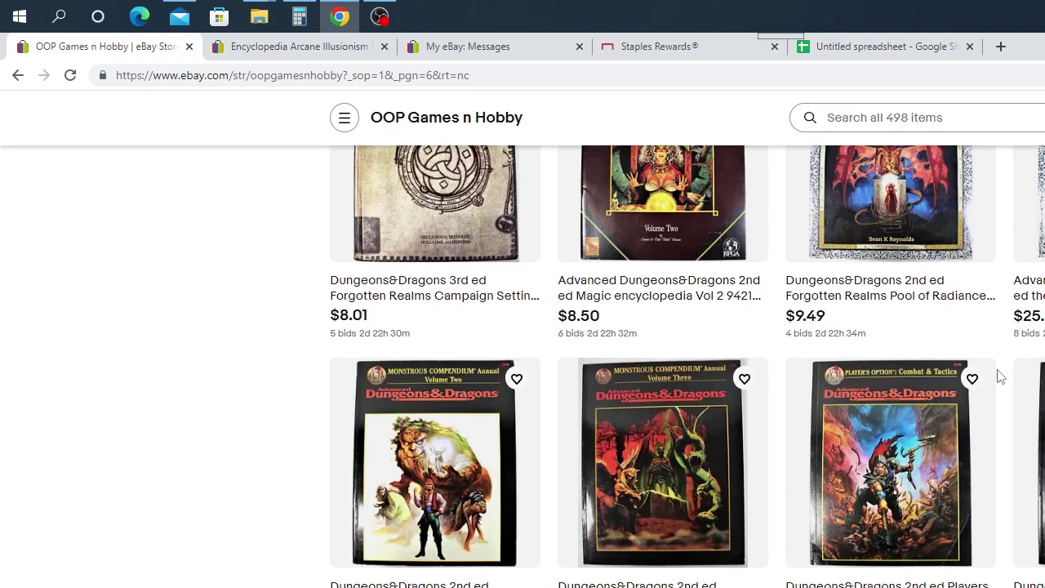
scroll(999, 373, down, 1)
scroll(735, 425, down, 8)
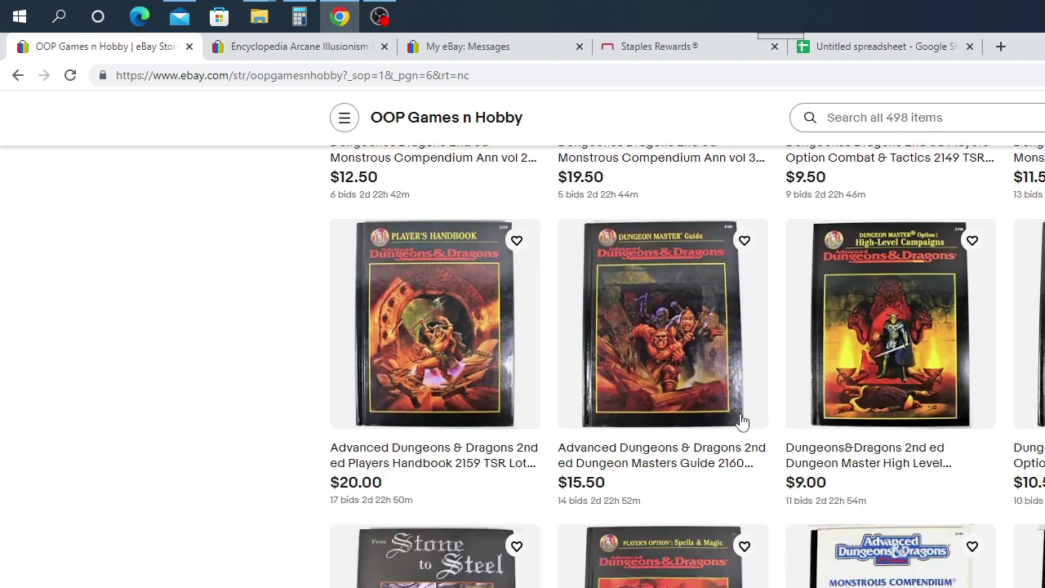
scroll(745, 425, down, 8)
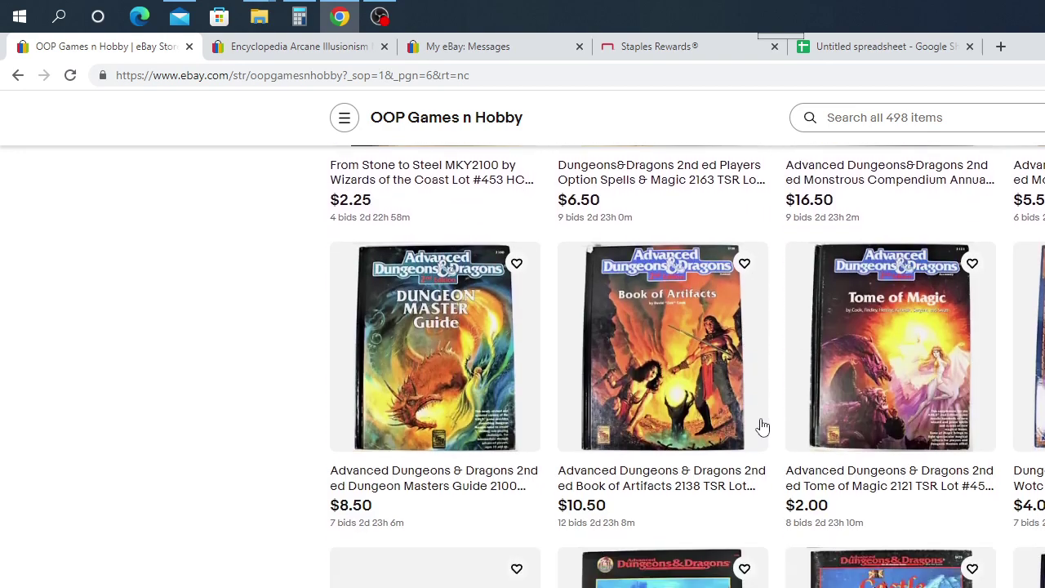
Examine the bids on the 2nd edition Forgotten Realms books and Lankhmar, from Elves of Evermeet to Demihuman Deities
scroll(761, 426, down, 4)
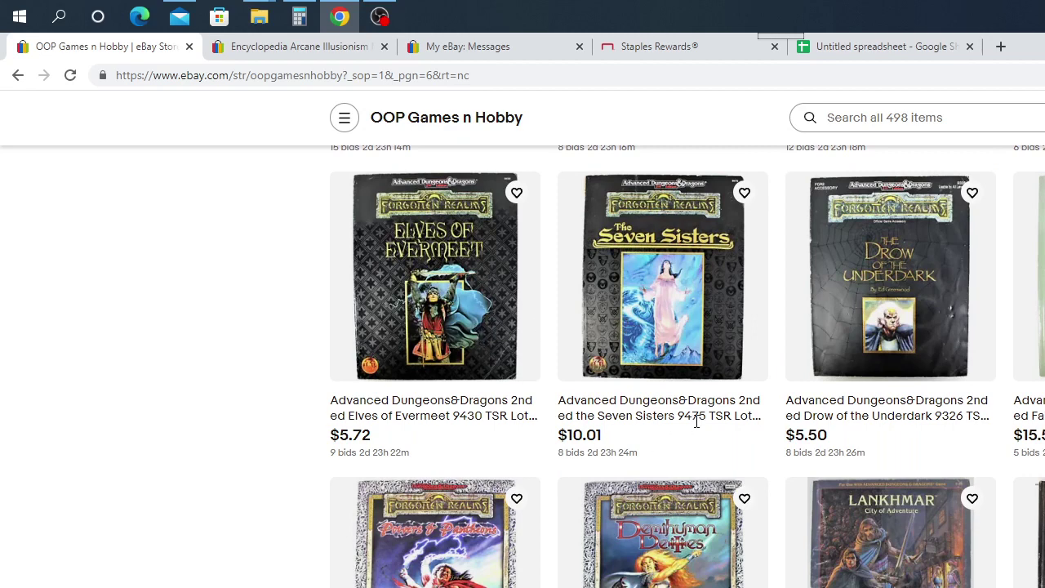
scroll(844, 399, down, 2)
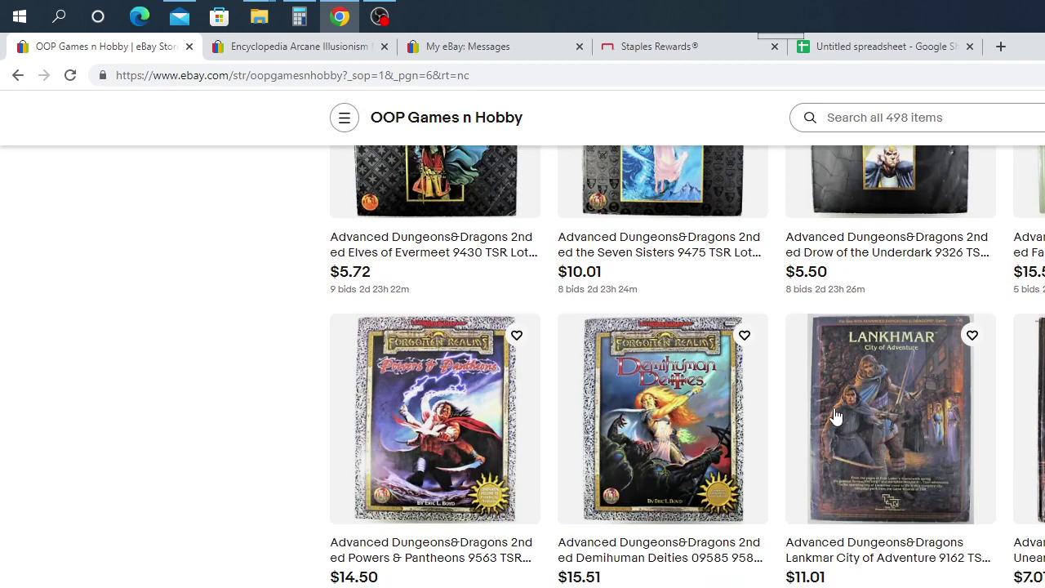
scroll(841, 419, up, 2)
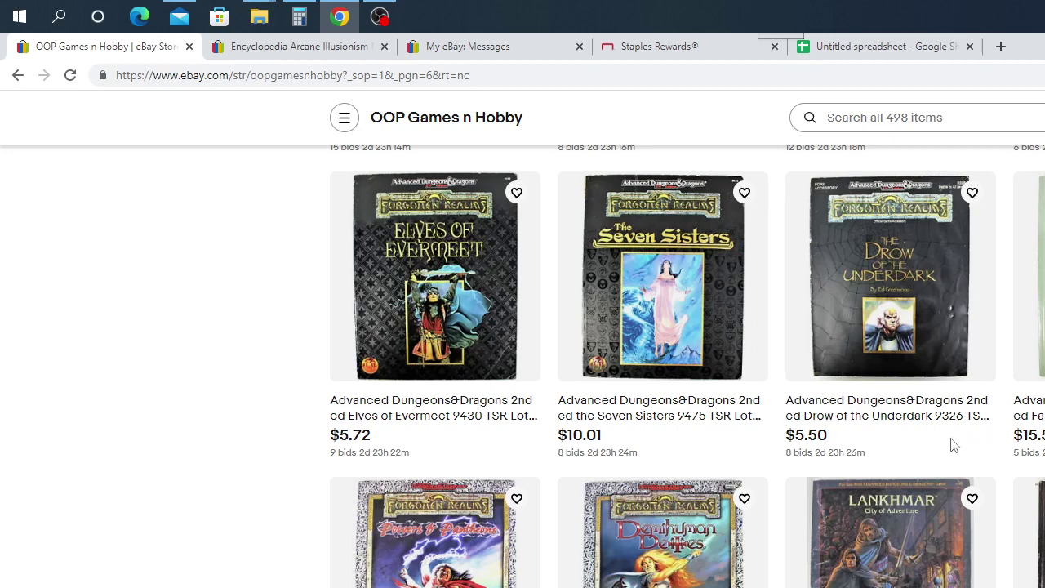
scroll(759, 466, down, 1)
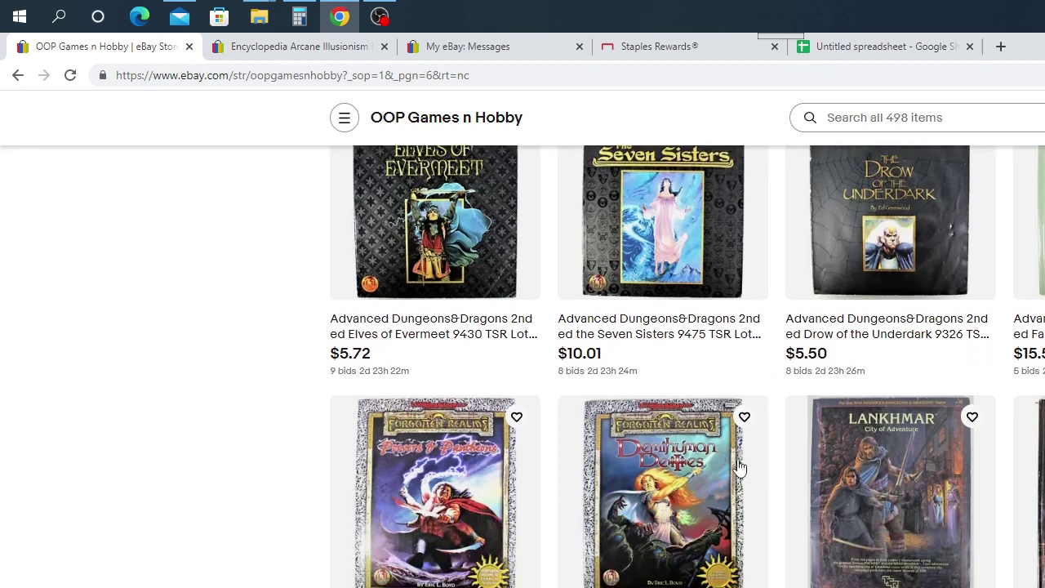
Examine the bids on the sixth page's remaining books, from Powers & Pantheons to Greyhawk Adventures
scroll(612, 480, down, 2)
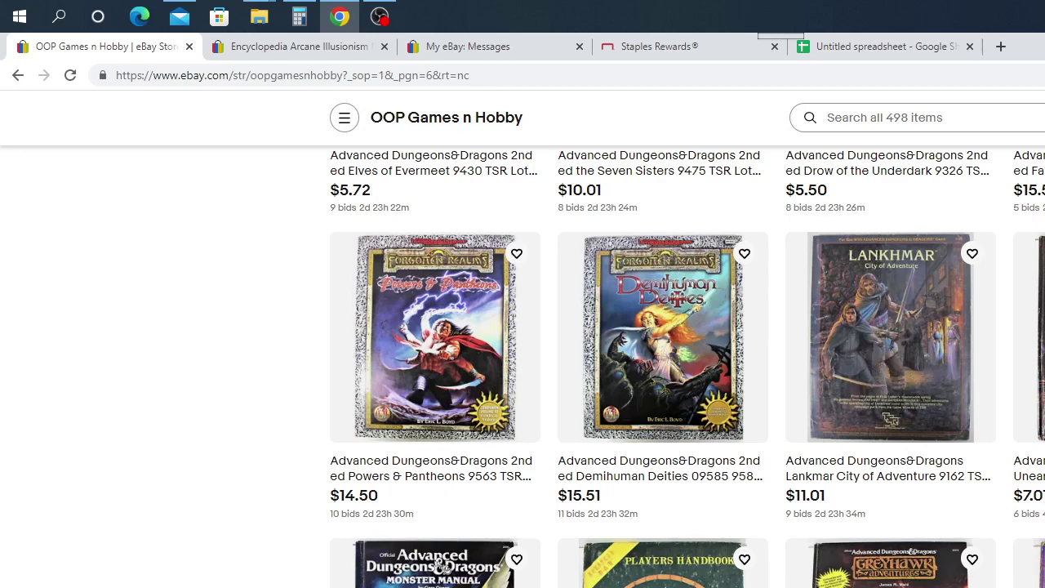
scroll(661, 367, down, 2)
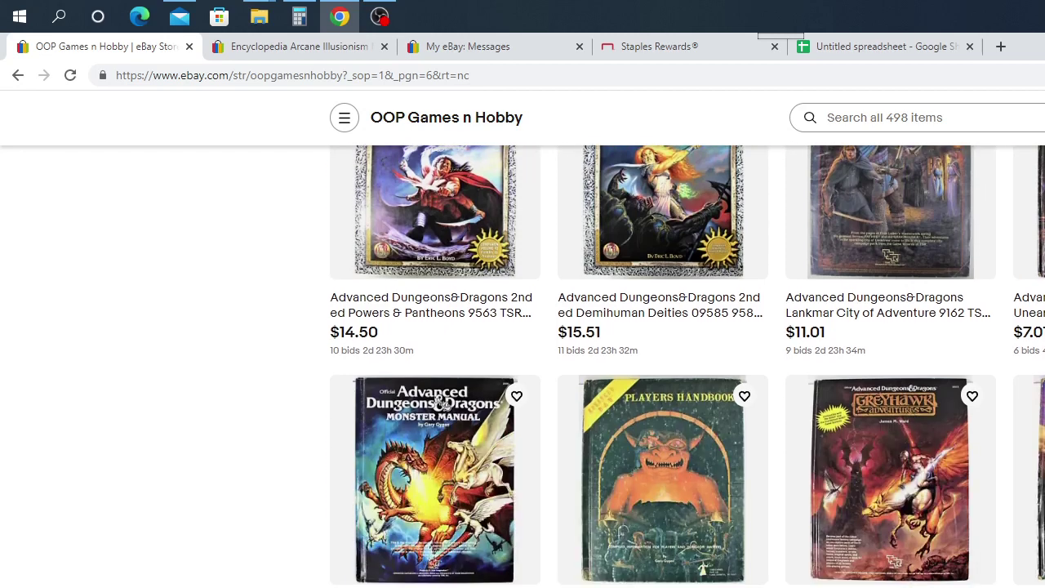
scroll(735, 550, down, 2)
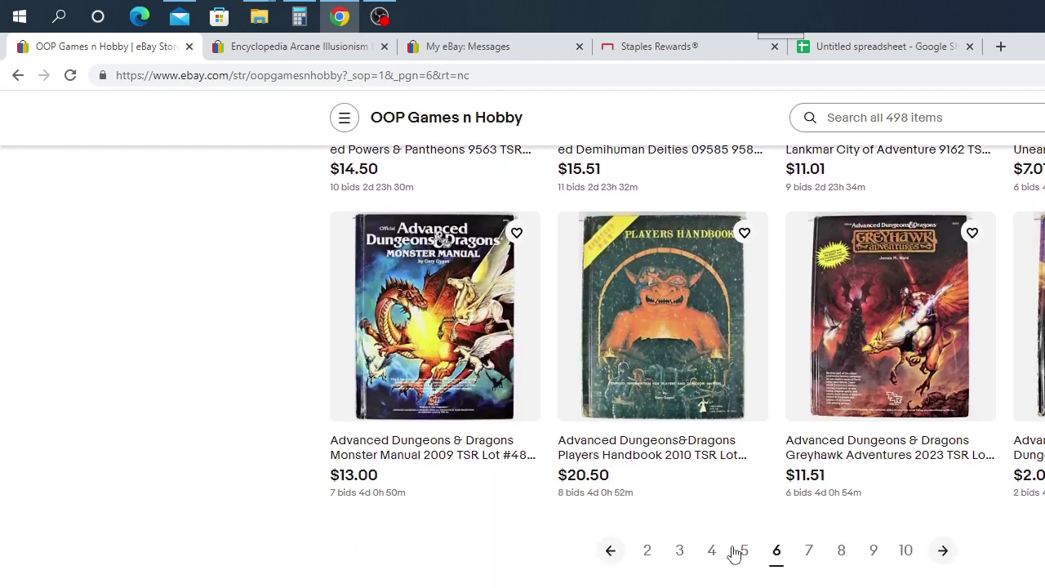
Go to the store's seventh page and examine the bids on its first books, from Monster Manual 2 to Deities & Demigods
click(809, 553)
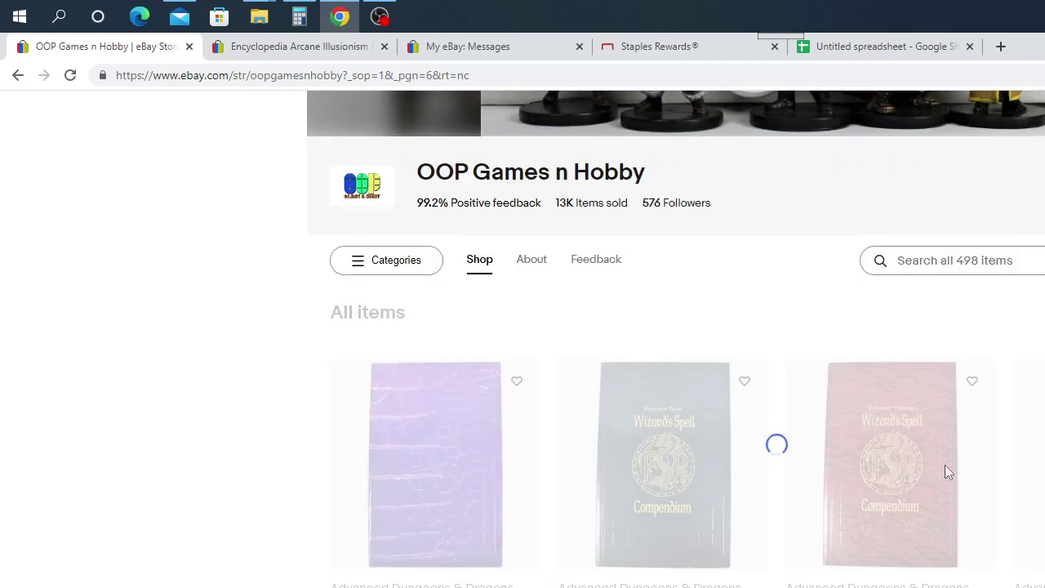
scroll(947, 473, down, 1)
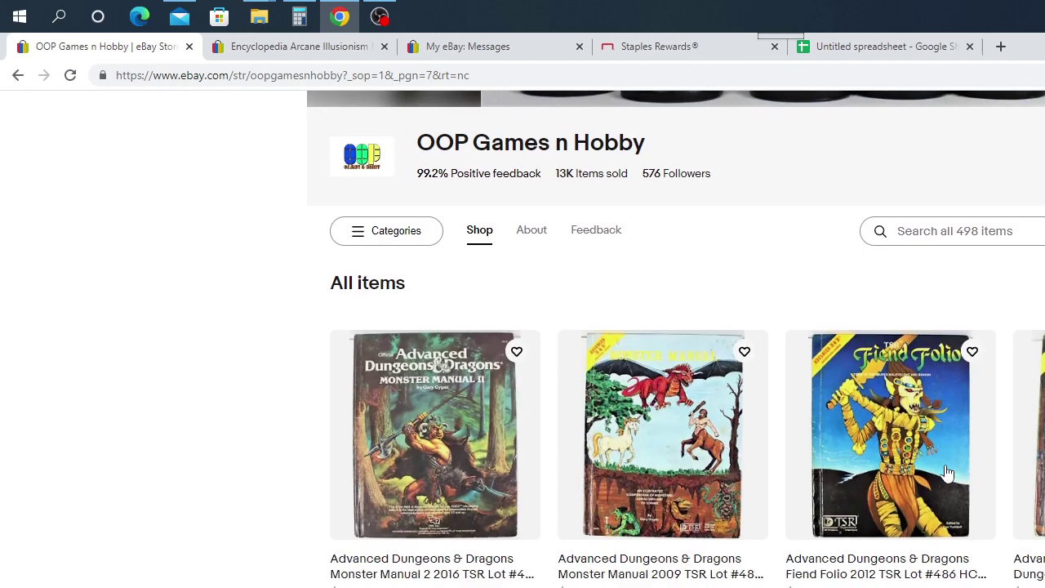
scroll(947, 474, down, 5)
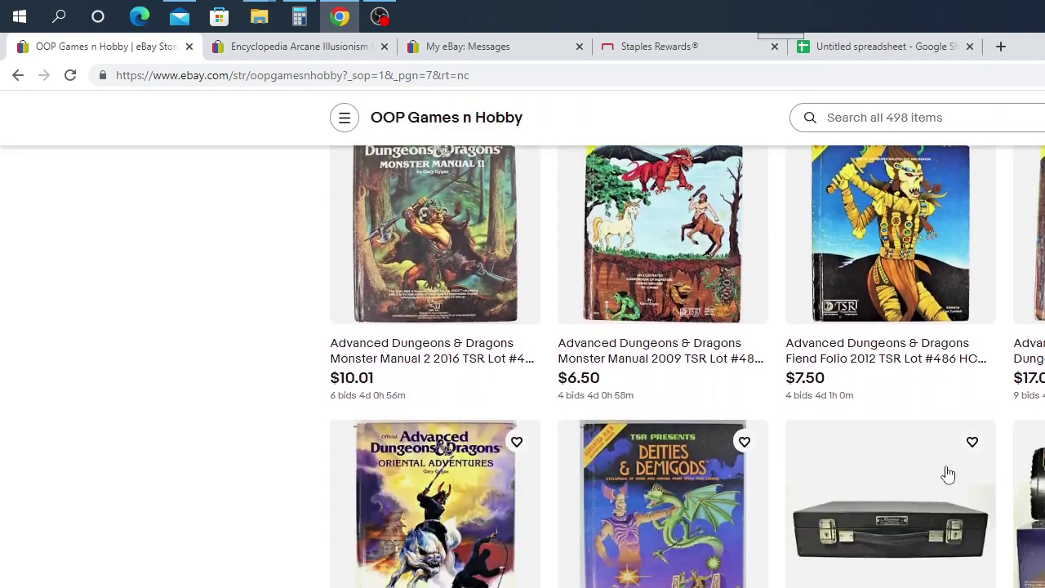
scroll(855, 488, up, 6)
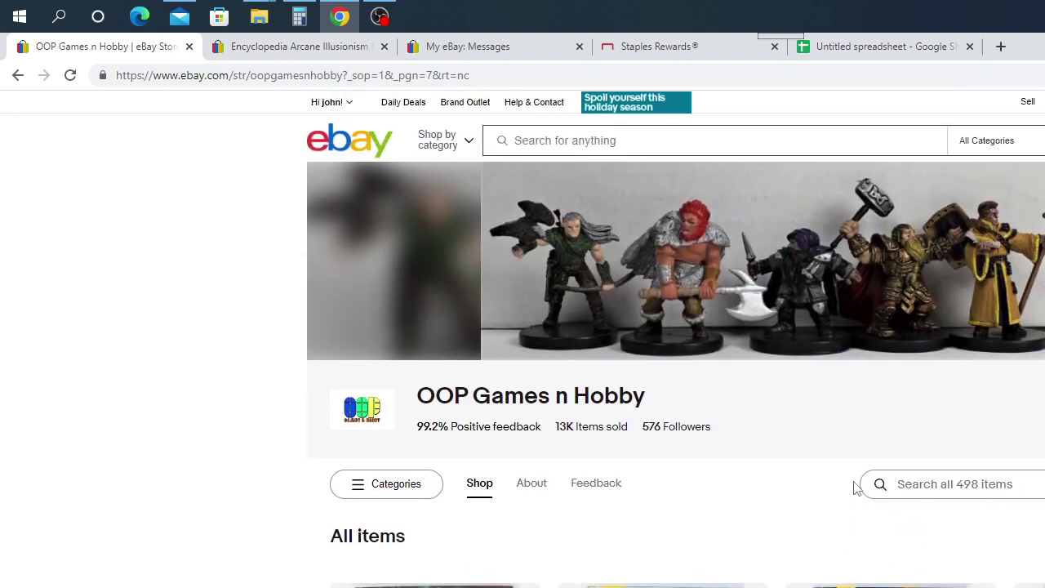
scroll(855, 488, down, 6)
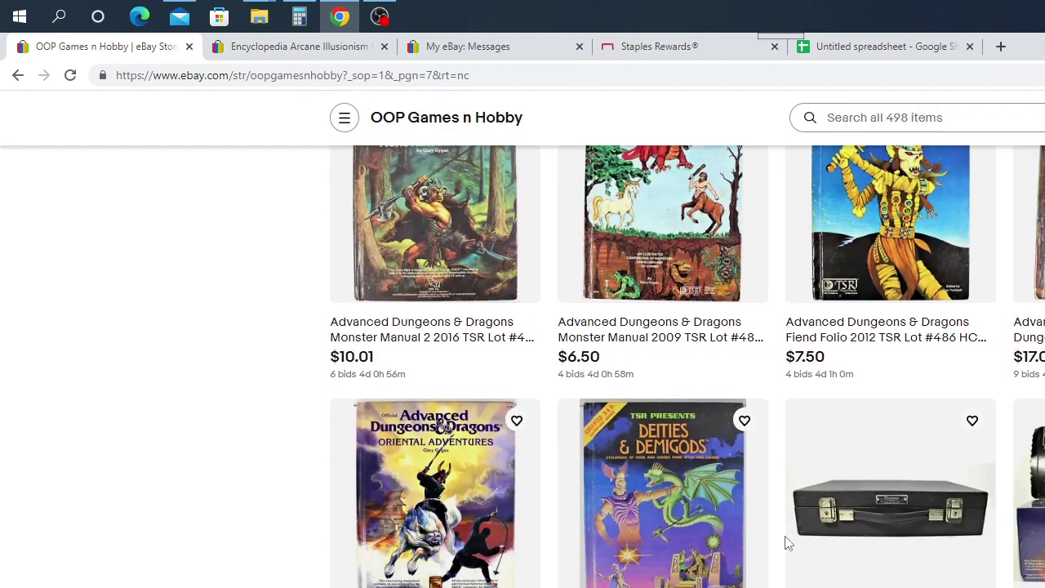
scroll(464, 496, down, 1)
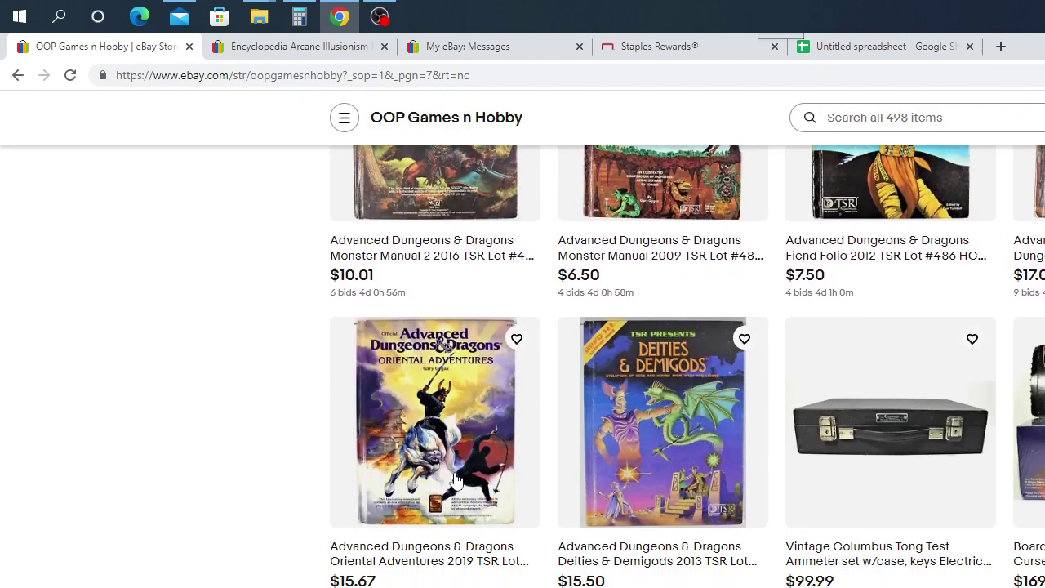
scroll(456, 474, up, 2)
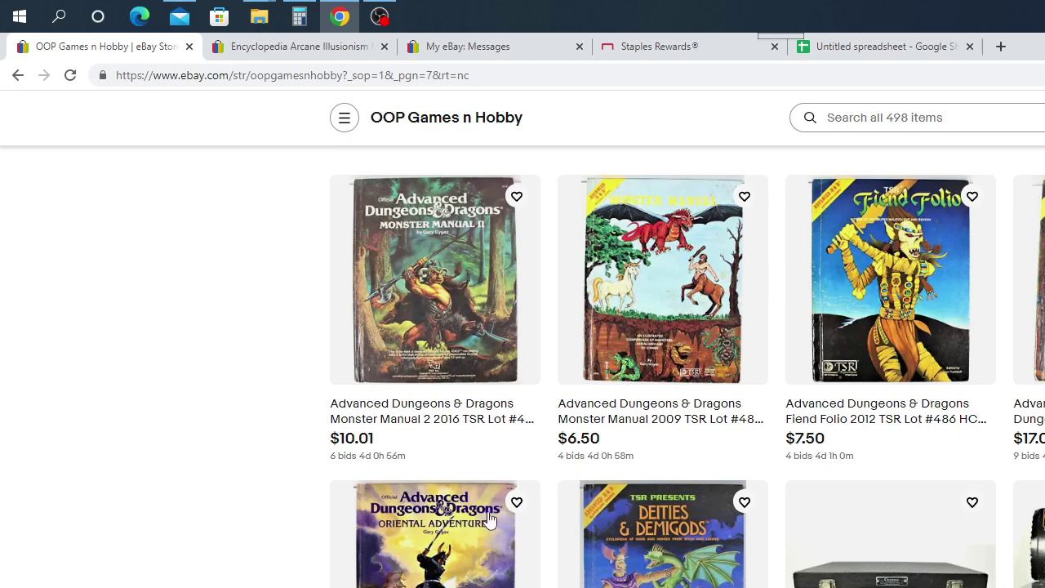
scroll(477, 539, up, 2)
scroll(504, 552, down, 2)
Open the Monster Manual 2 listing, lot #483, and examine its listing info, cover photo and current bid
click(448, 315)
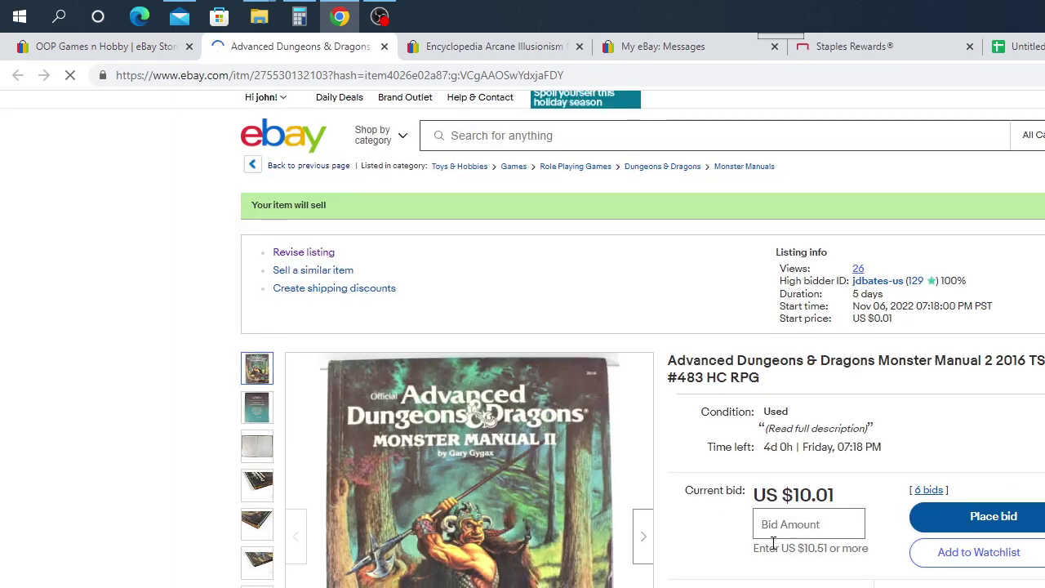
scroll(764, 543, down, 2)
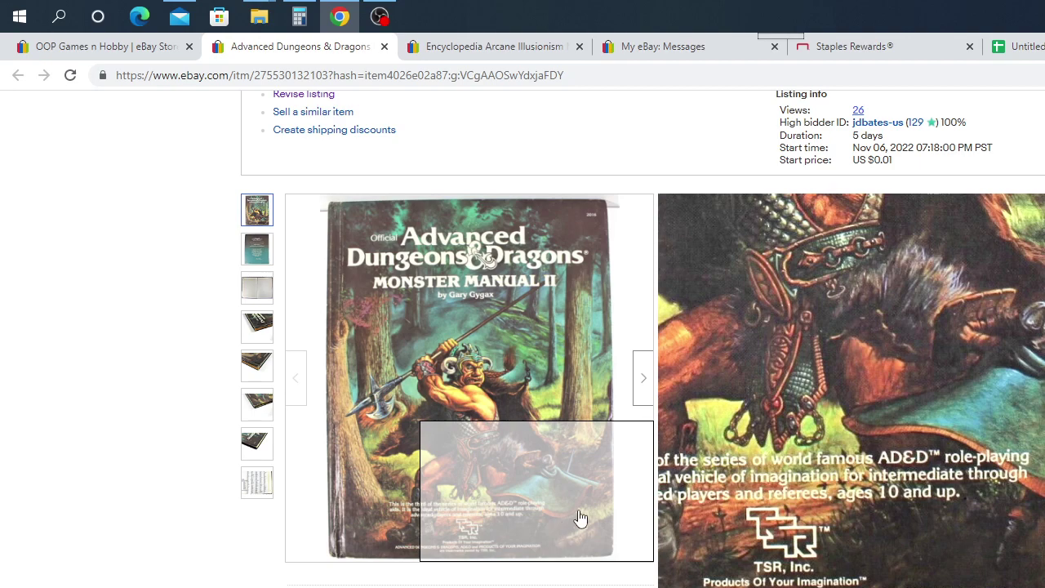
scroll(792, 494, up, 3)
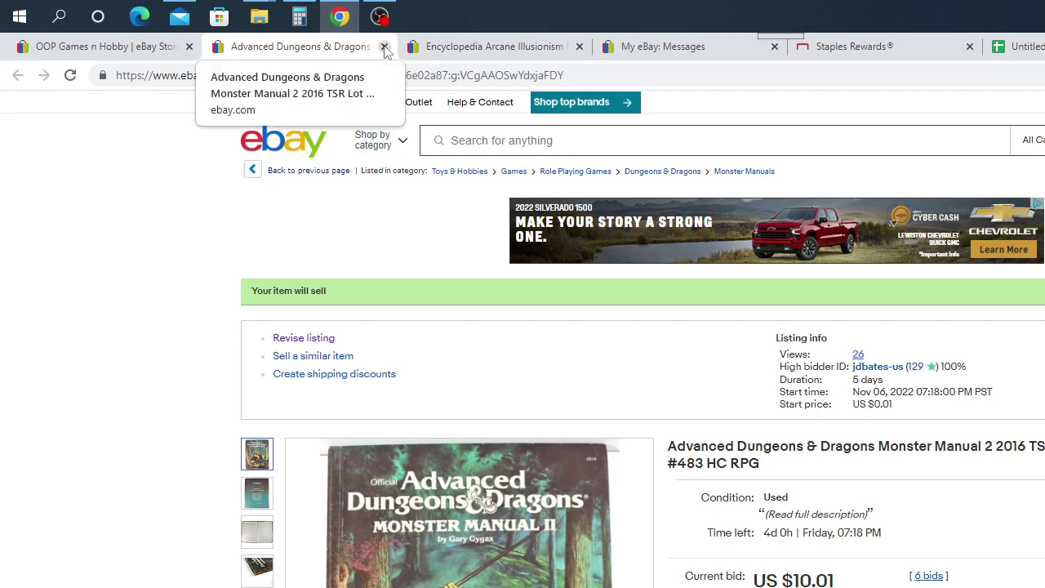
mouse_move(496, 531)
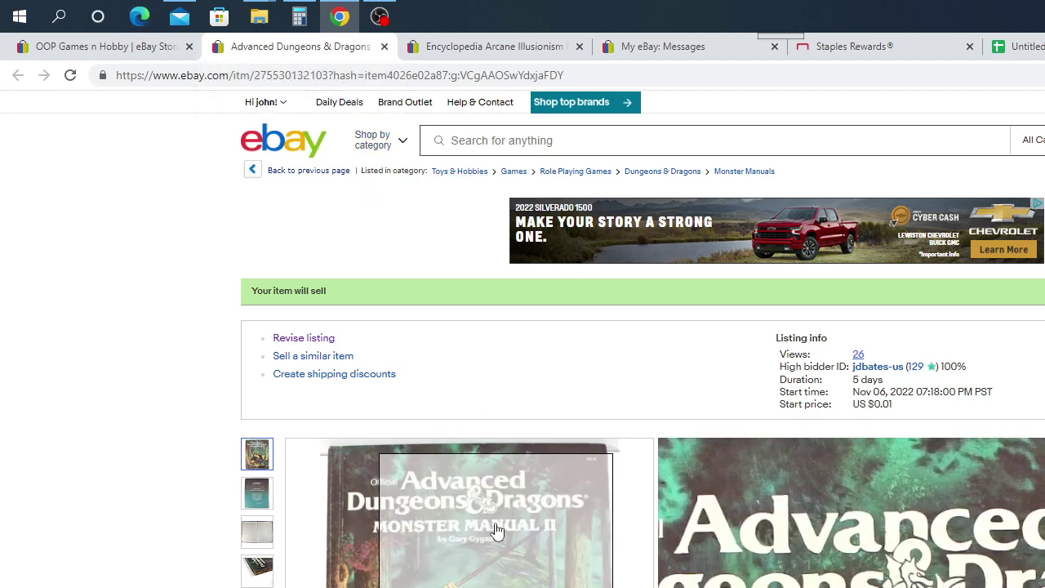
scroll(496, 530, down, 1)
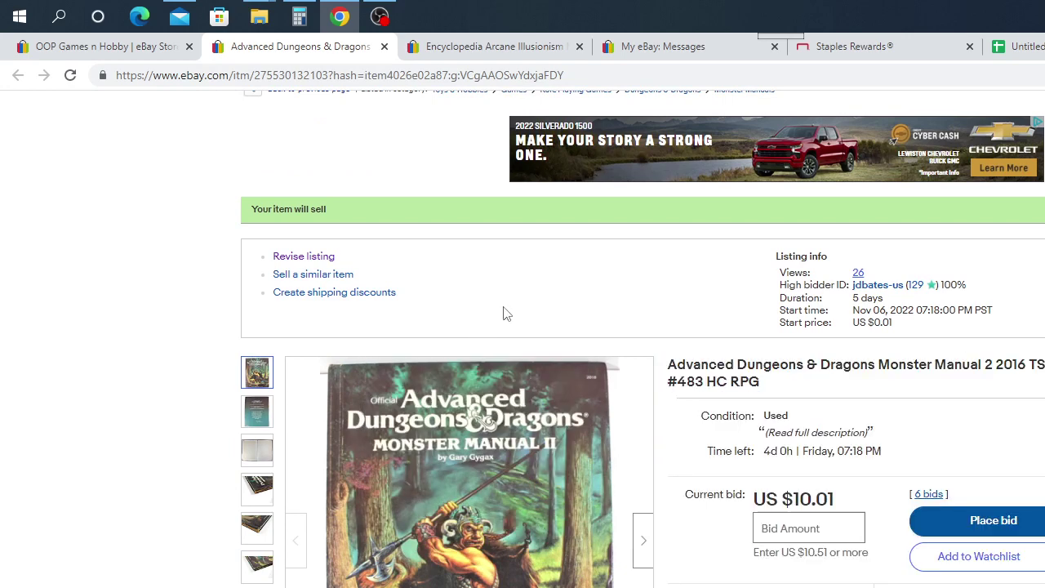
scroll(517, 348, up, 1)
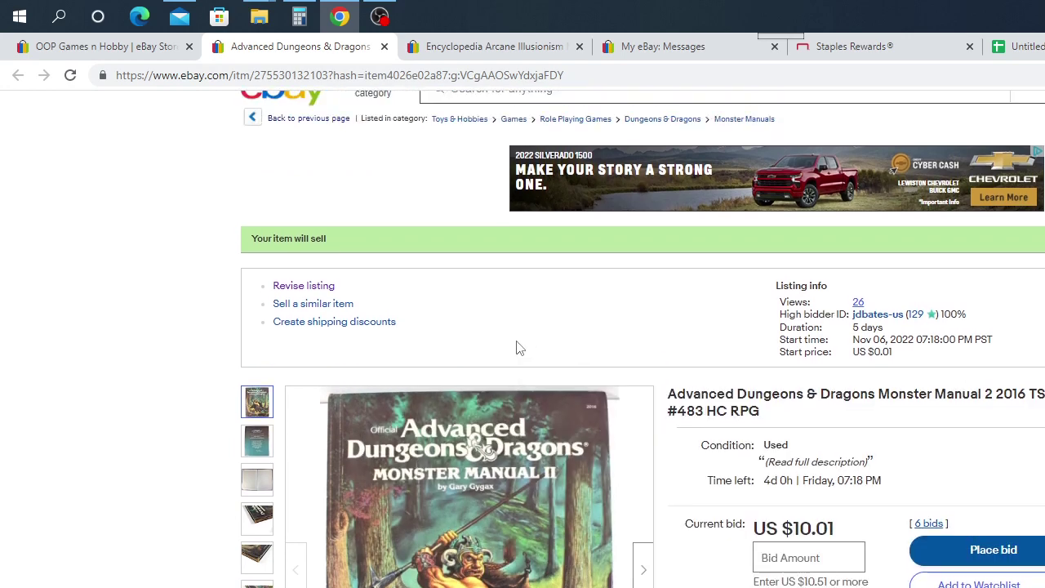
scroll(516, 348, up, 1)
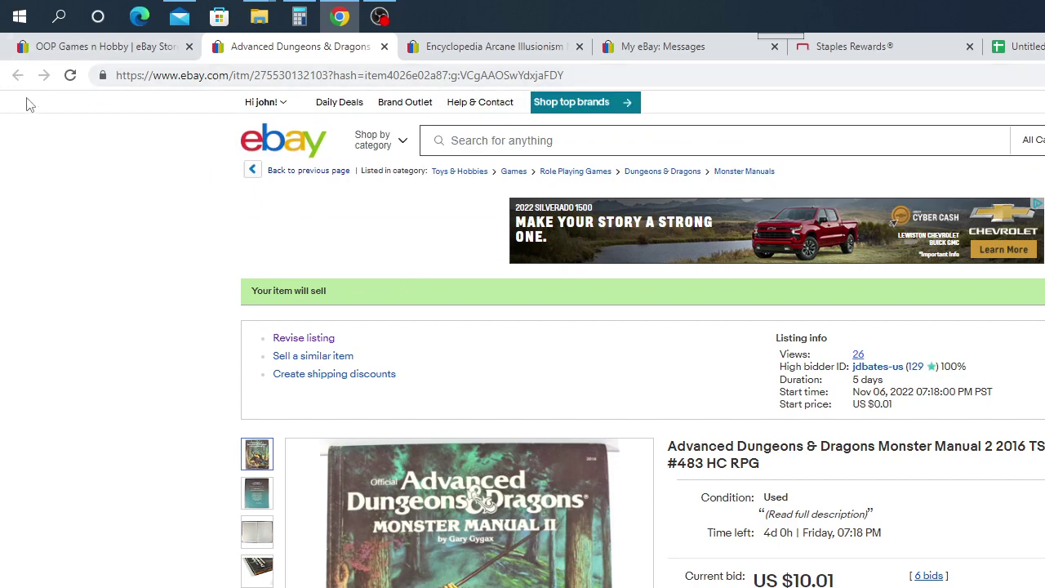
Return to the store's seventh page and recheck the bids on Monster Manual 2, Monster Manual and Fiend Folio
click(119, 49)
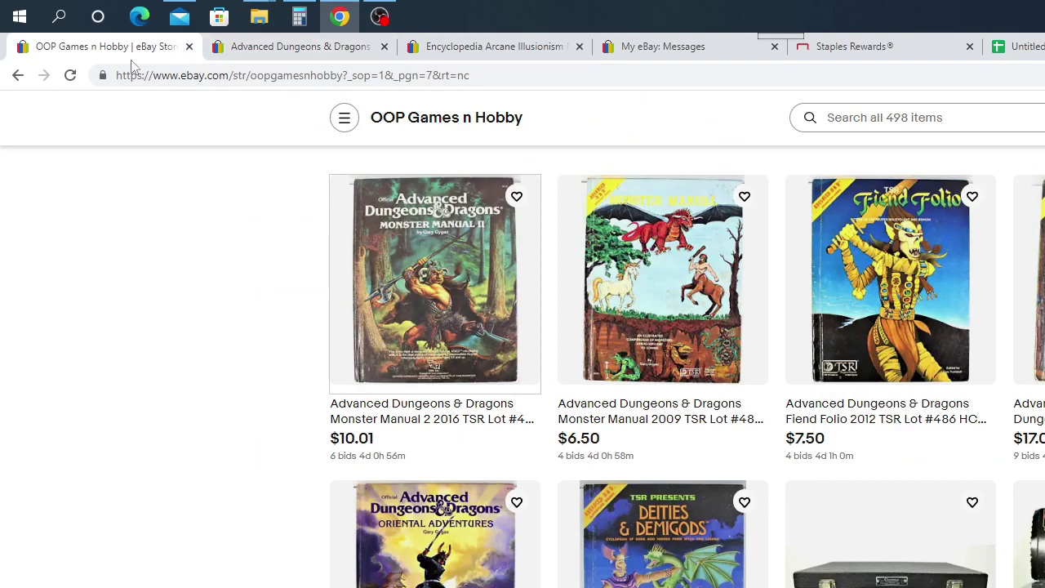
click(296, 50)
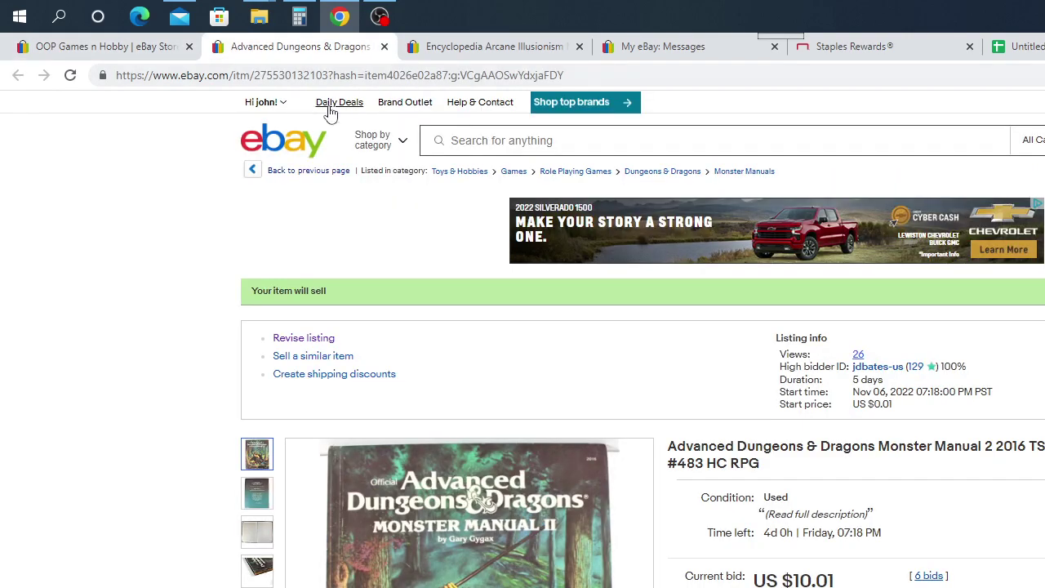
click(126, 49)
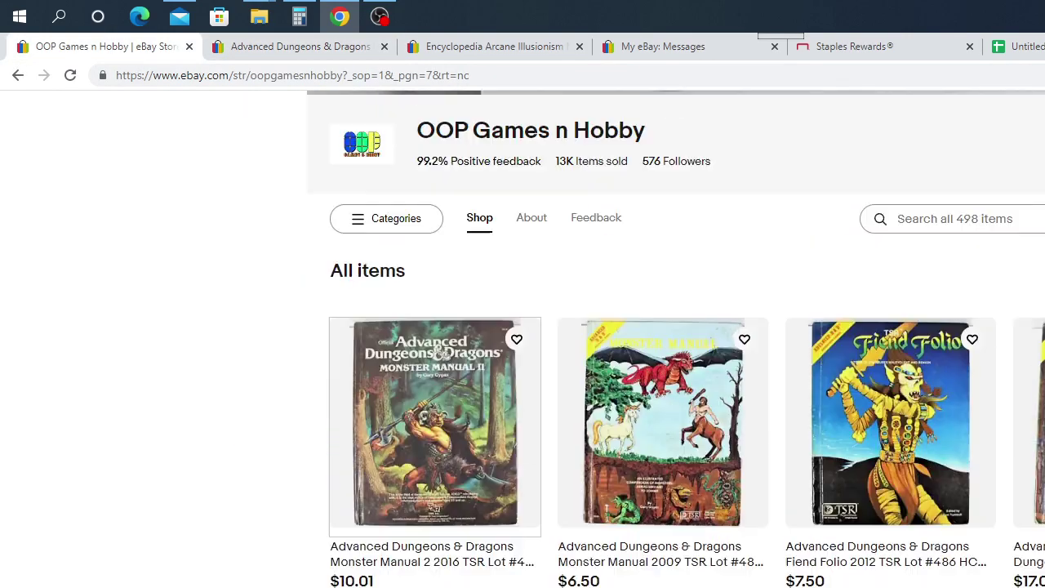
scroll(523, 339, up, 3)
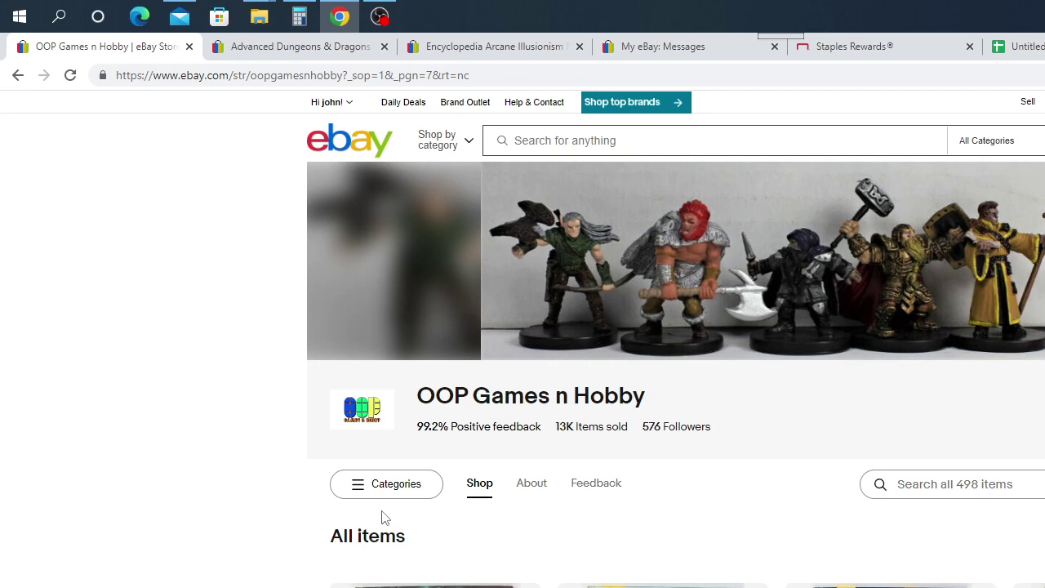
scroll(460, 578, down, 2)
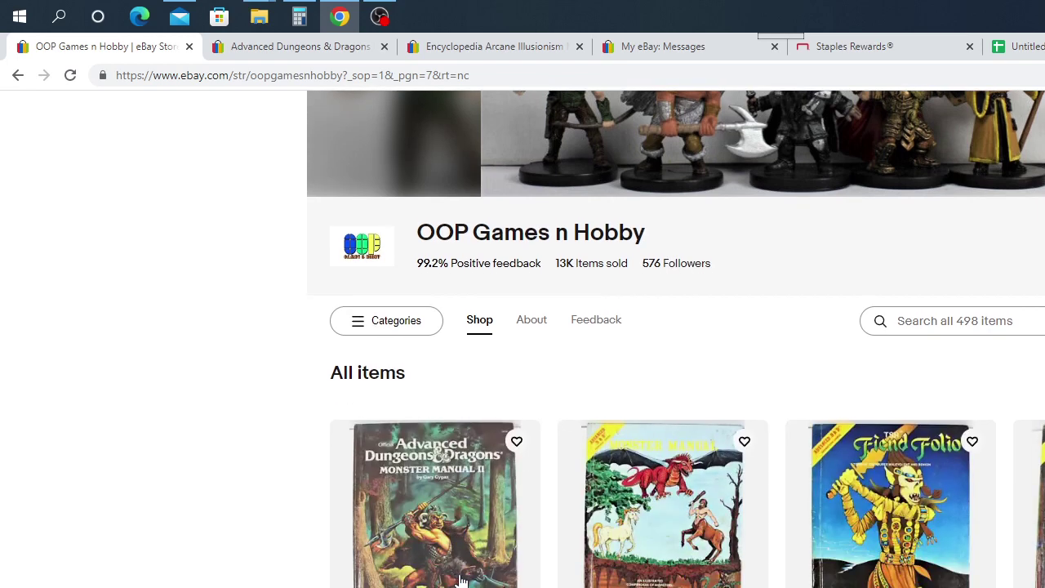
scroll(460, 578, down, 2)
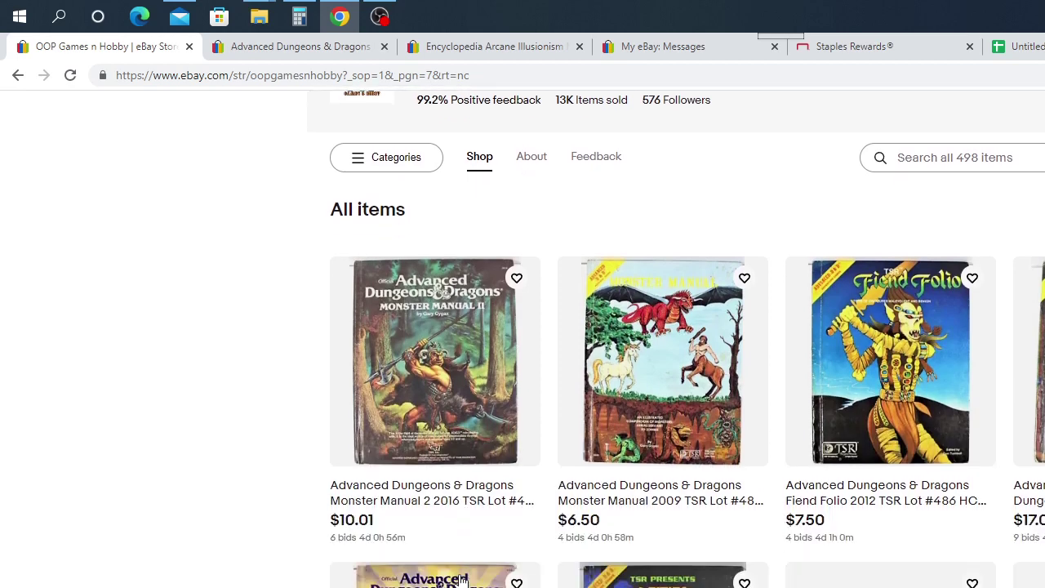
scroll(459, 578, up, 4)
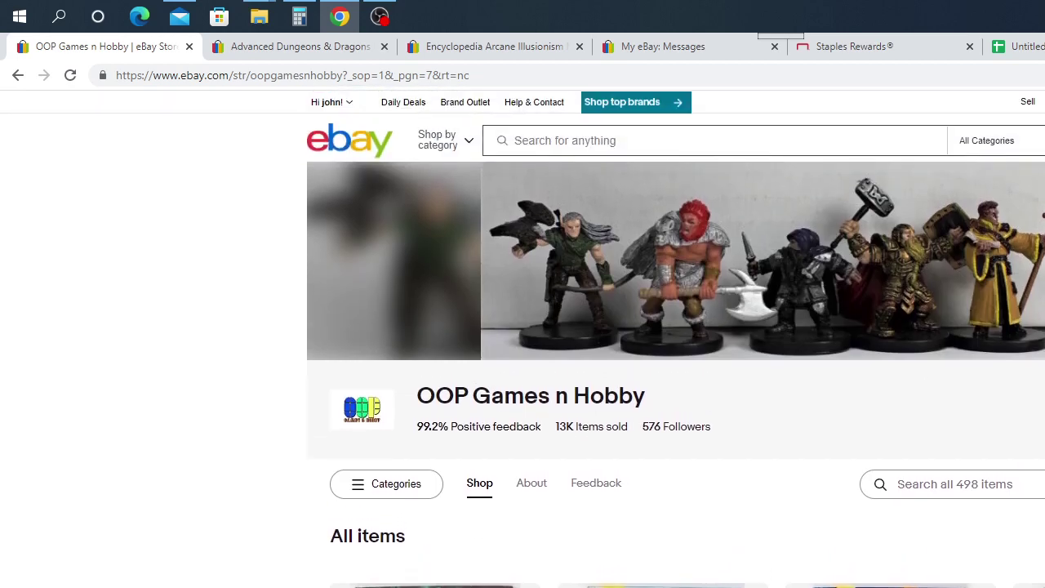
Open the Seller Hub orders and review the Mongoose Publishing lots awaiting shipment
key(F5)
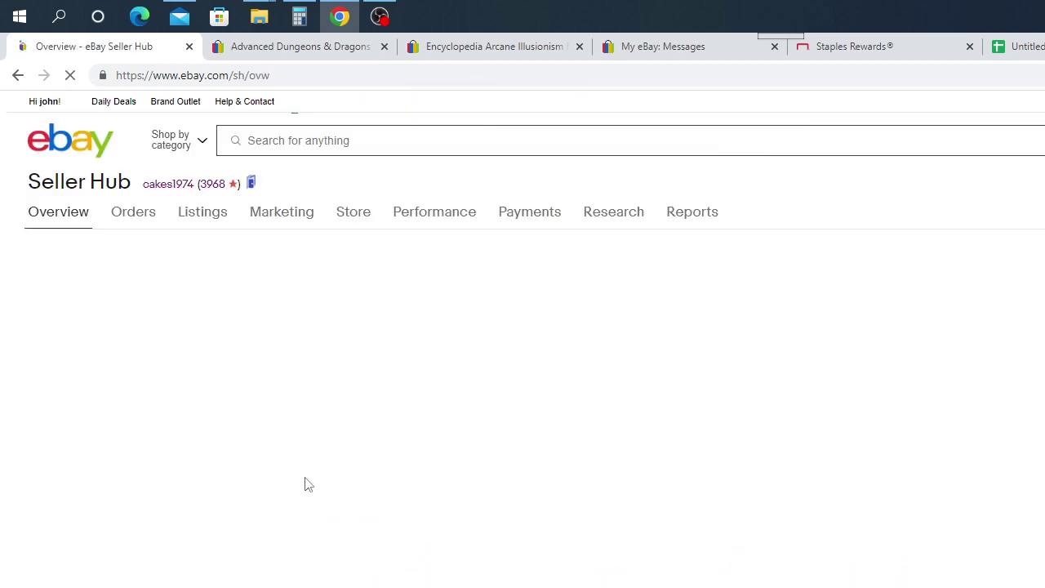
click(146, 221)
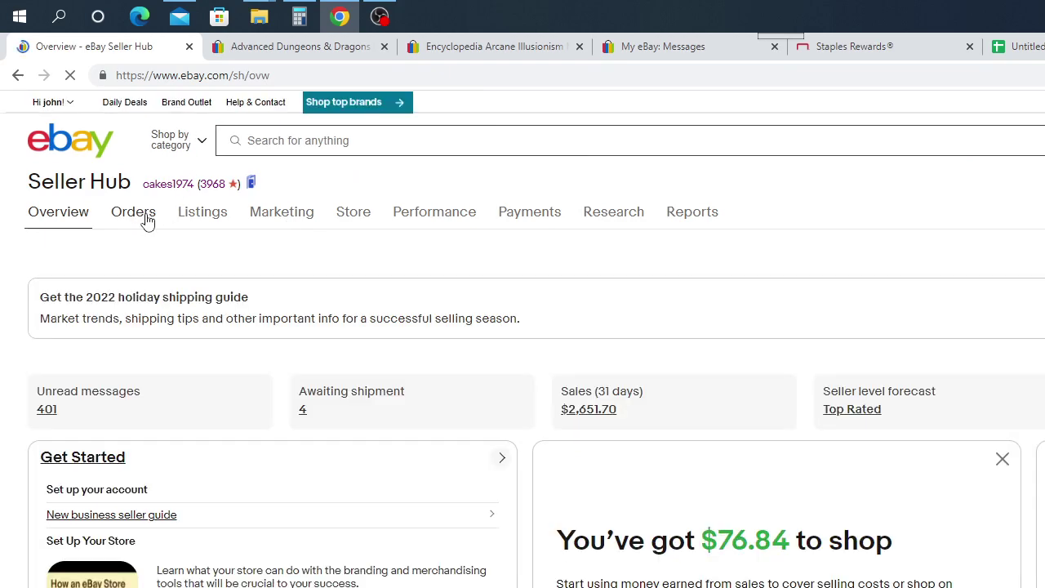
scroll(453, 539, down, 3)
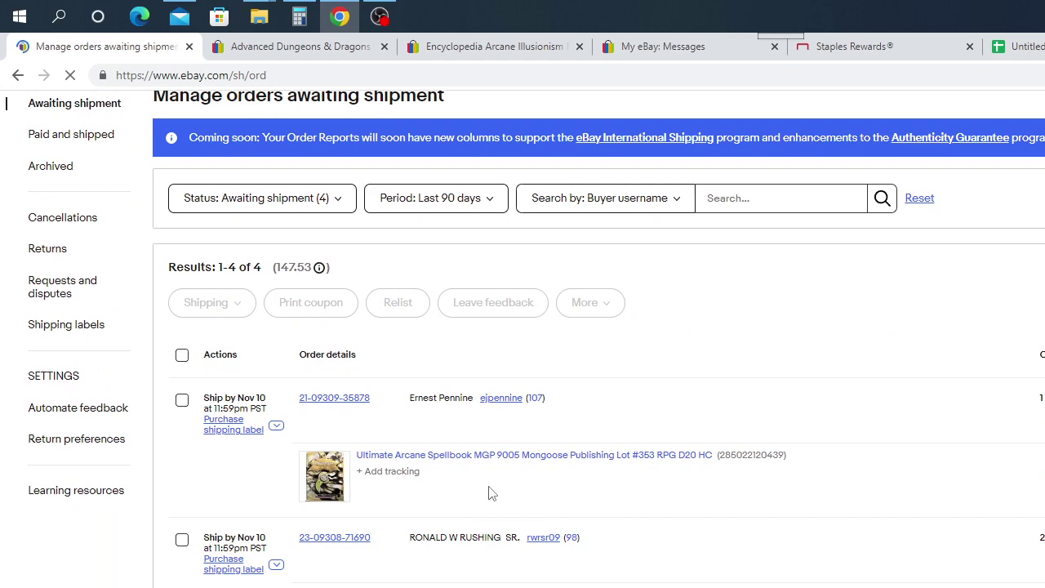
scroll(460, 477, down, 3)
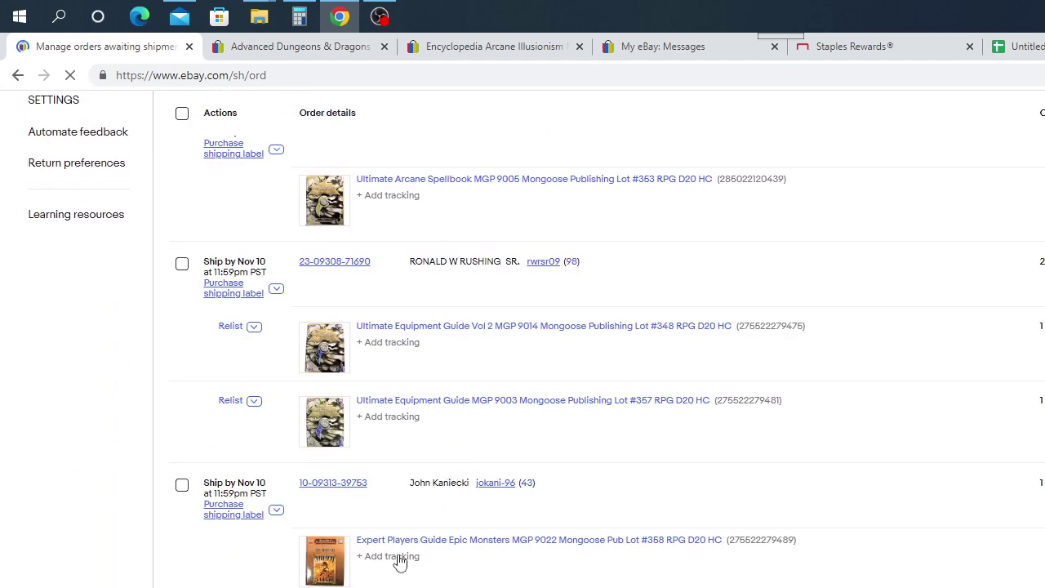
scroll(397, 563, up, 10)
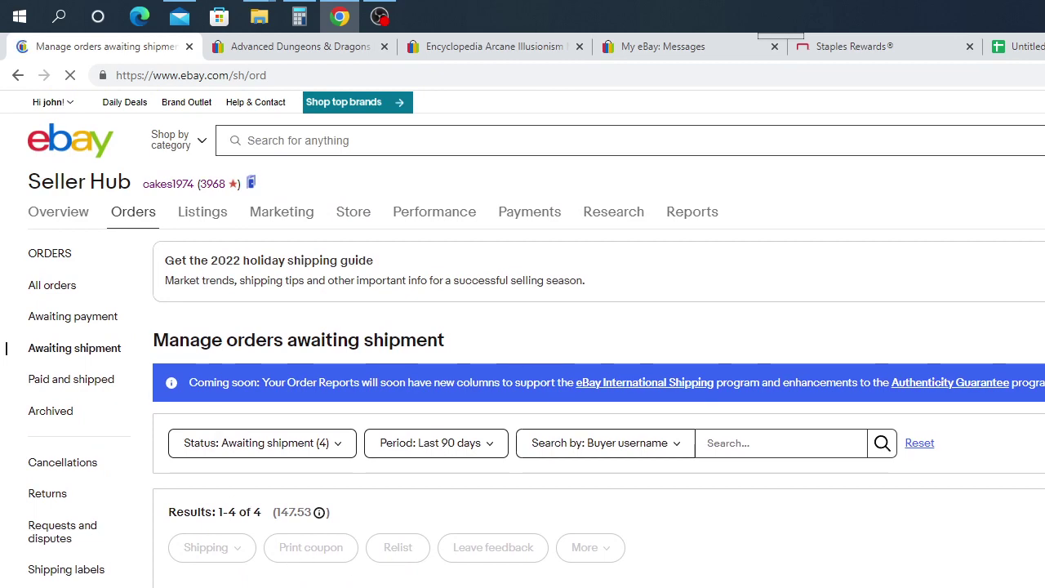
scroll(91, 540, down, 7)
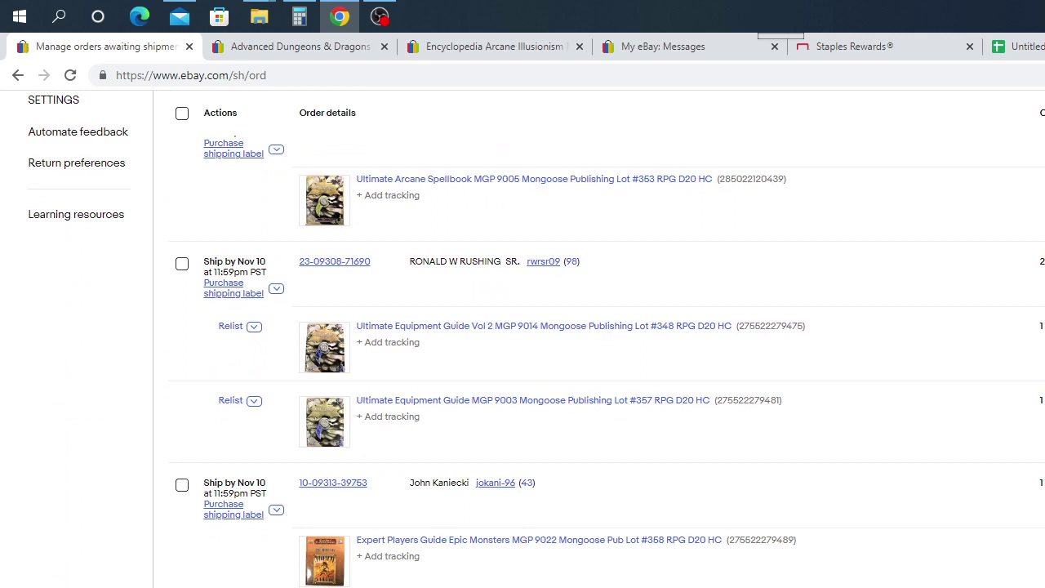
scroll(302, 490, up, 8)
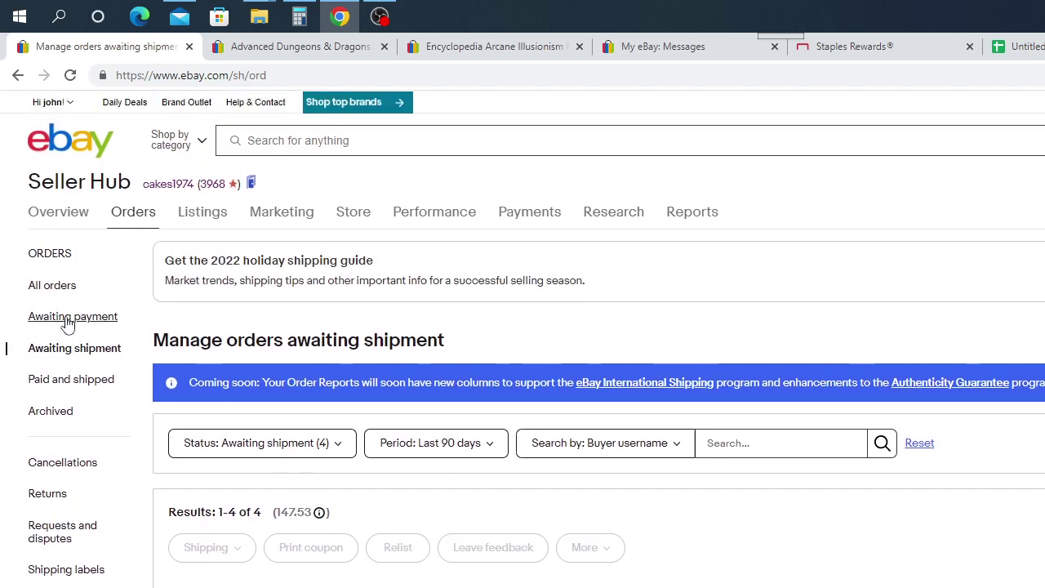
Open the sold Encyclopedia Arcane Illusionism listing, lot #335, from the orders awaiting payment and copy its title
click(68, 320)
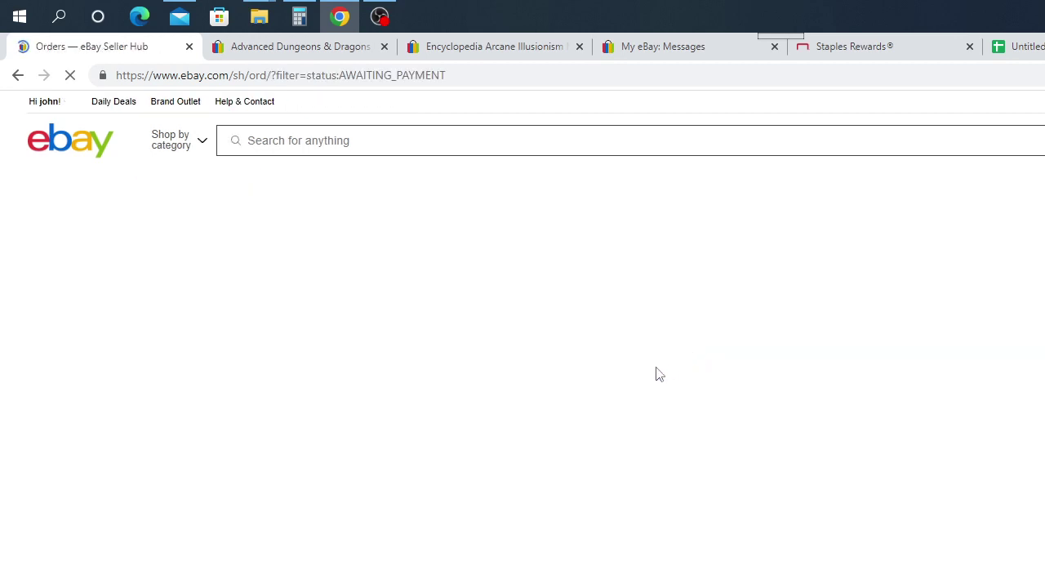
scroll(637, 424, down, 3)
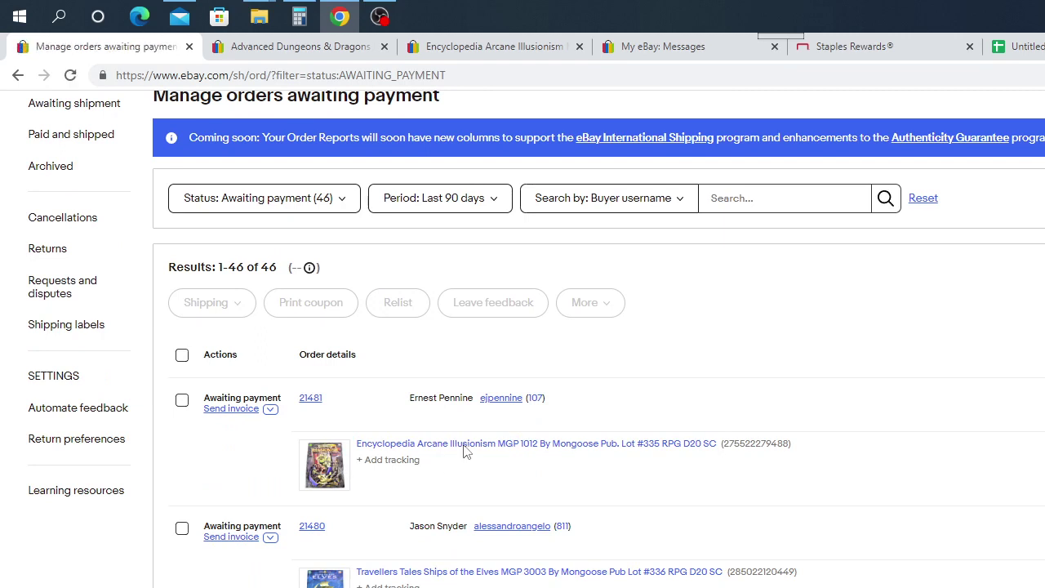
click(467, 447)
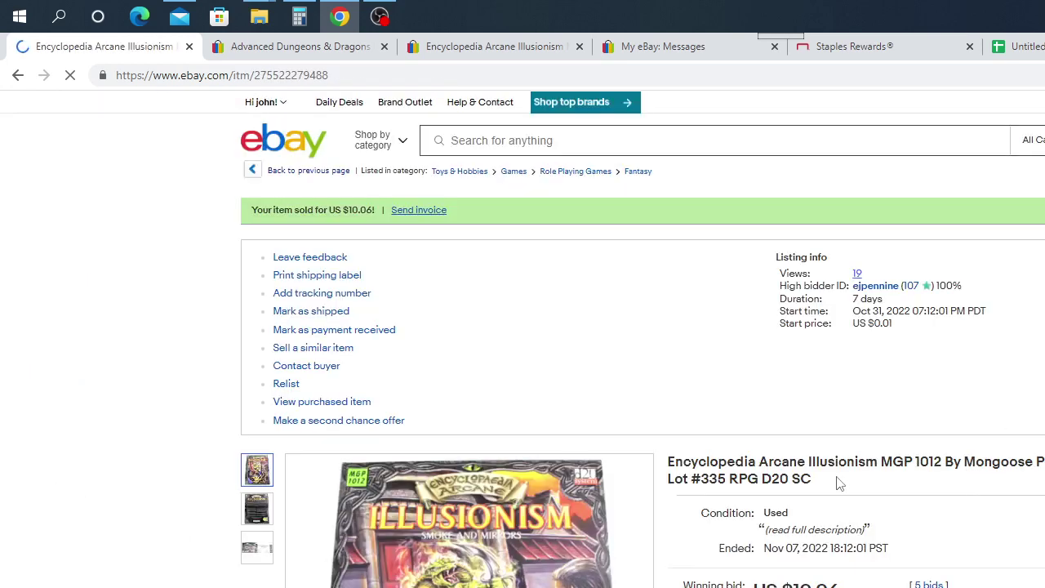
drag(826, 484, 676, 458)
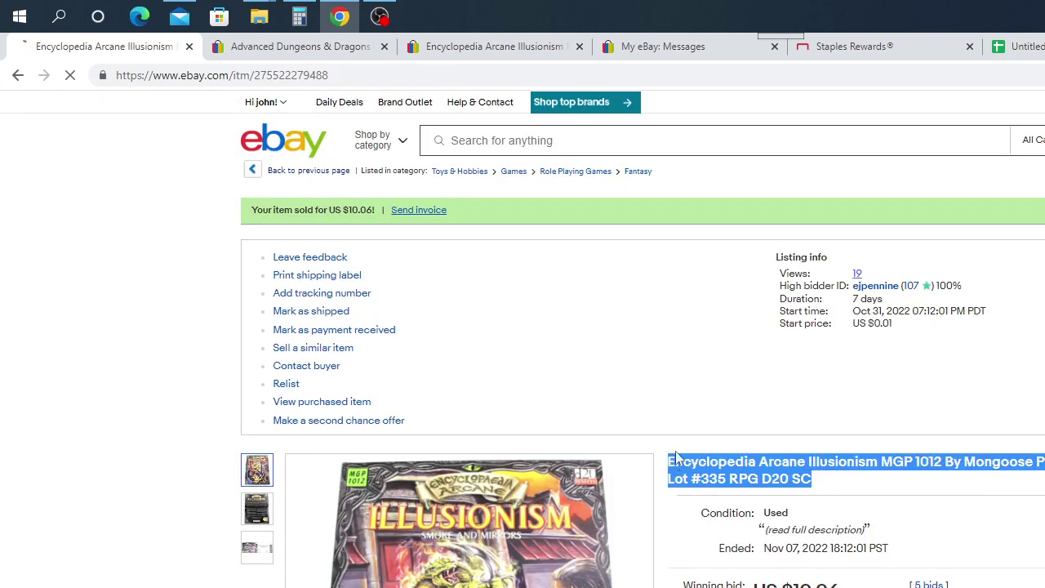
right_click(706, 462)
click(716, 475)
Enter 10.06 in cell B335 of the spreadsheet as the final price of Encyclopedia Arcane Illusionism, lot #335
click(1017, 47)
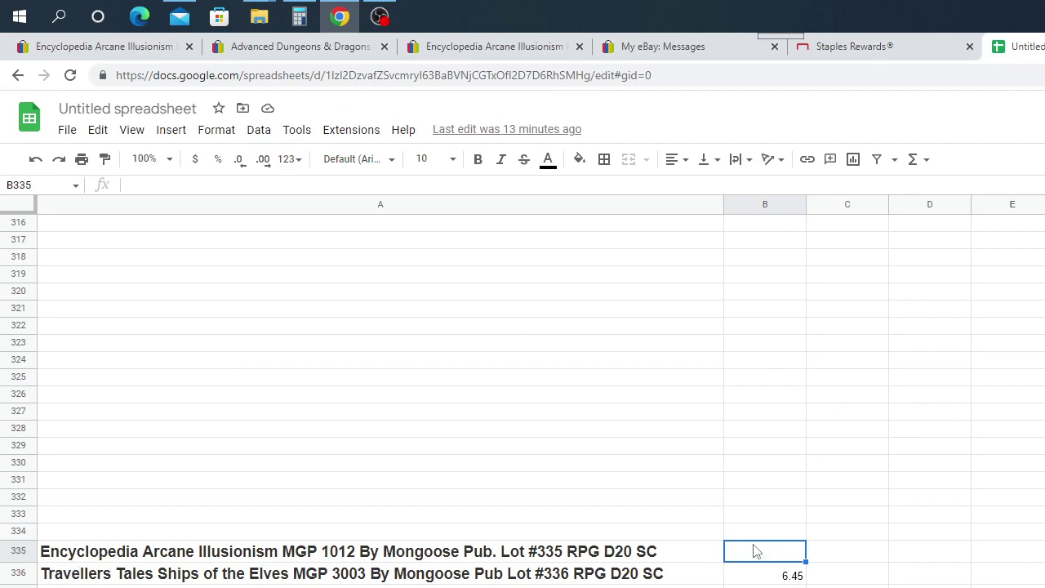
text(10.)
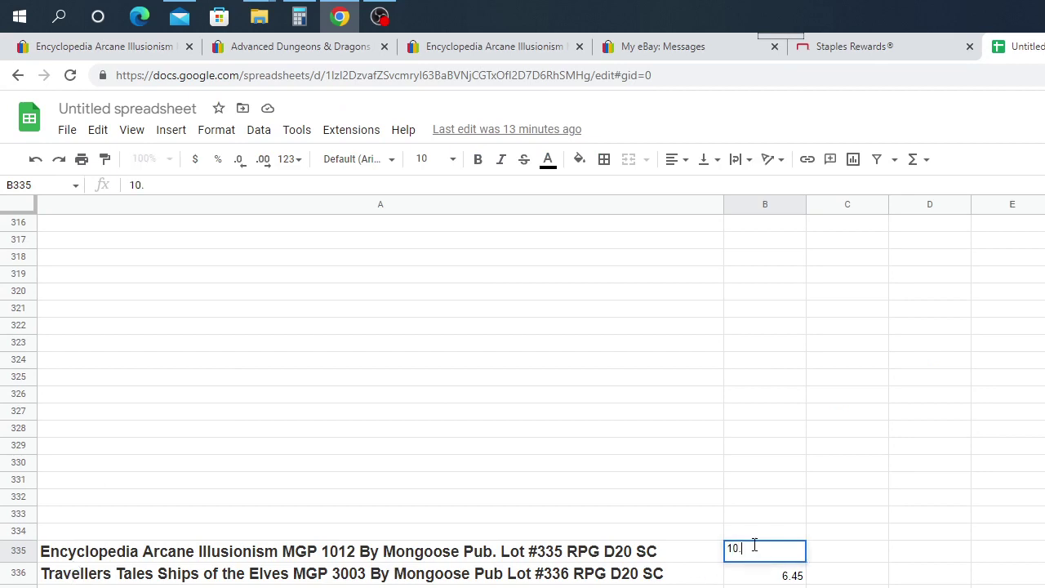
text(06)
click(868, 564)
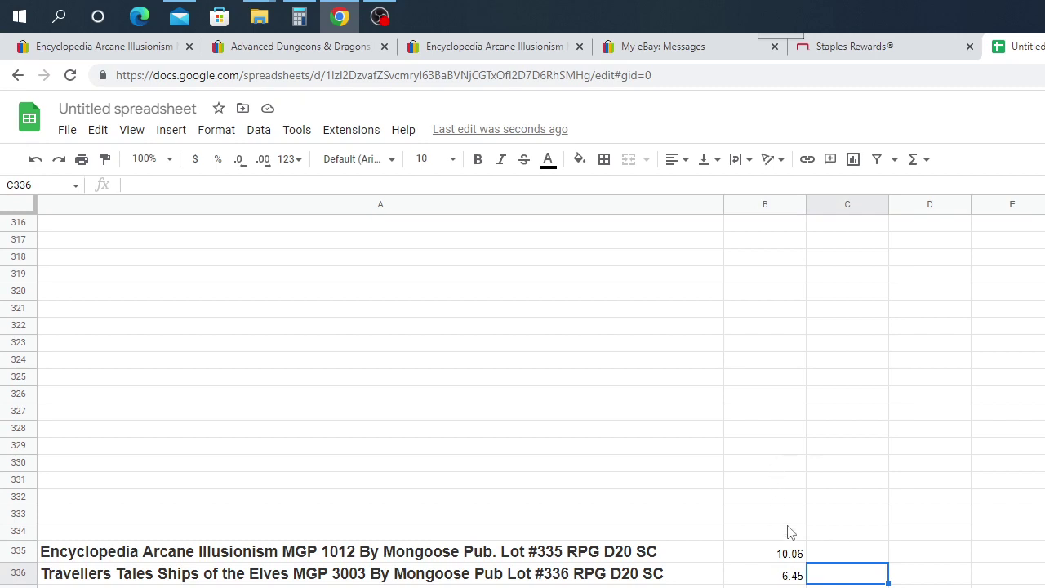
click(860, 560)
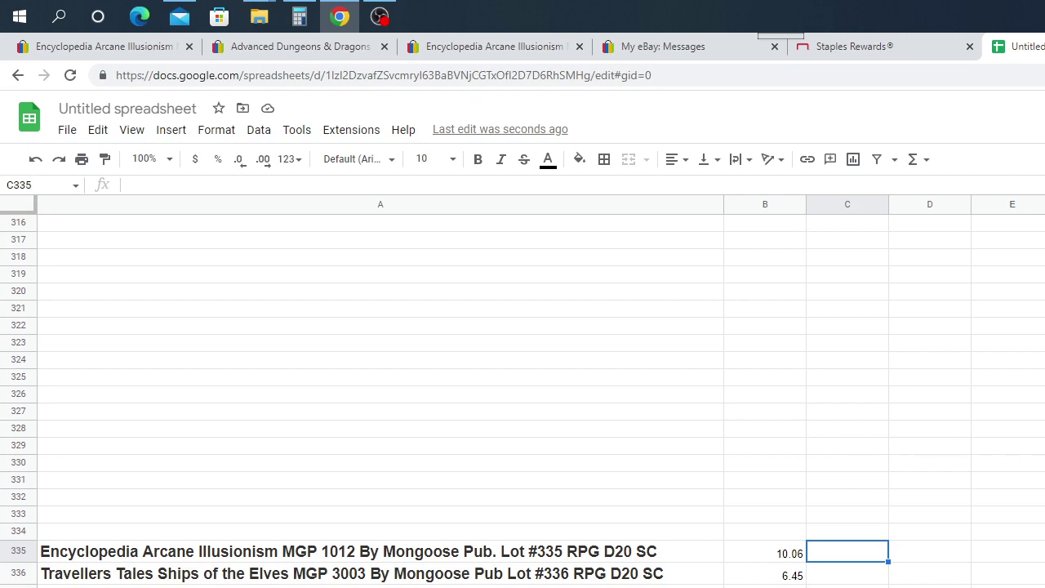
click(379, 16)
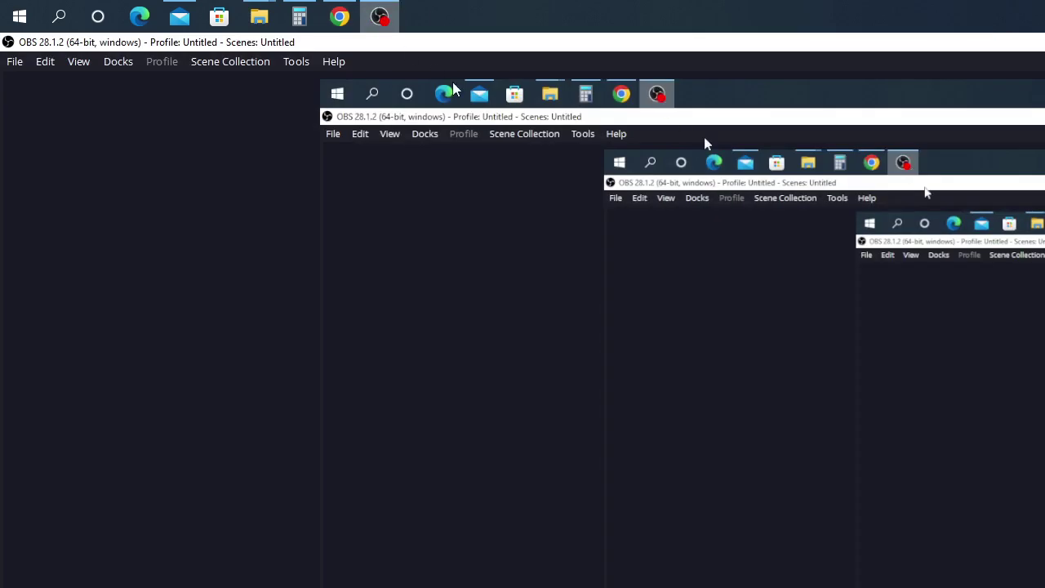